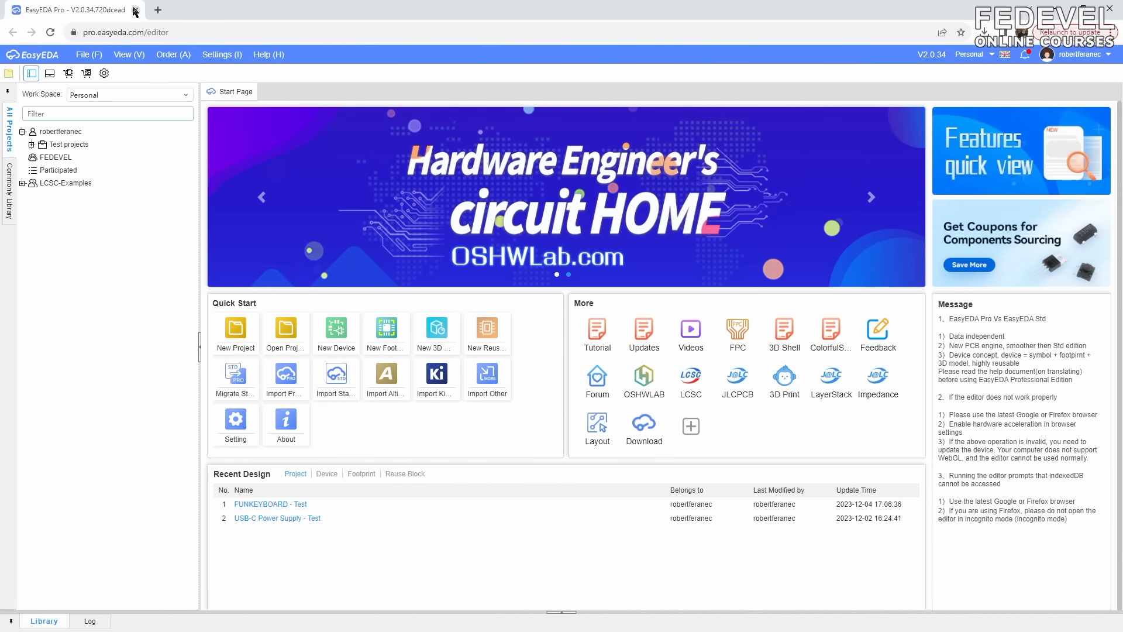
- Create a new personal project named "USB-C Power Supply"
left_click(88, 55)
mouse_move(95, 73)
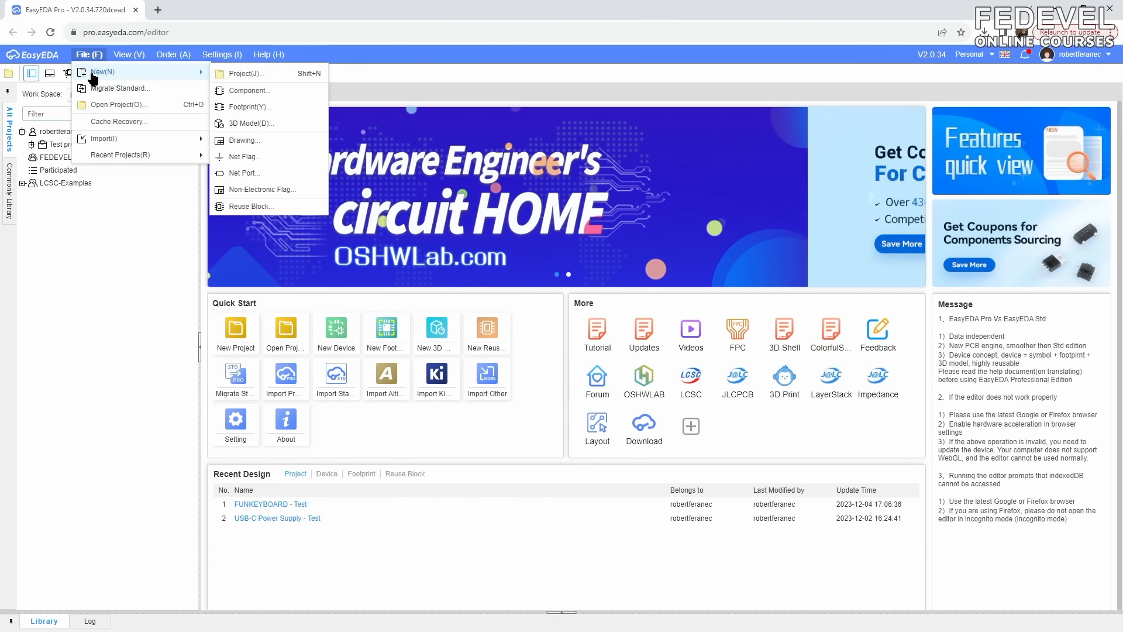
left_click(252, 77)
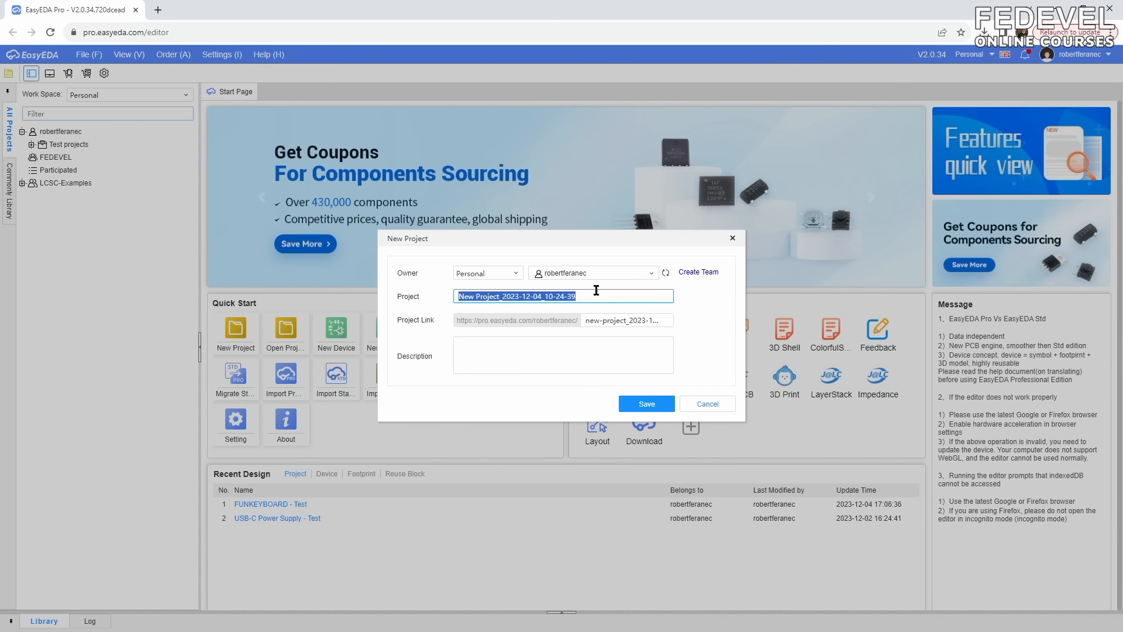
type("US")
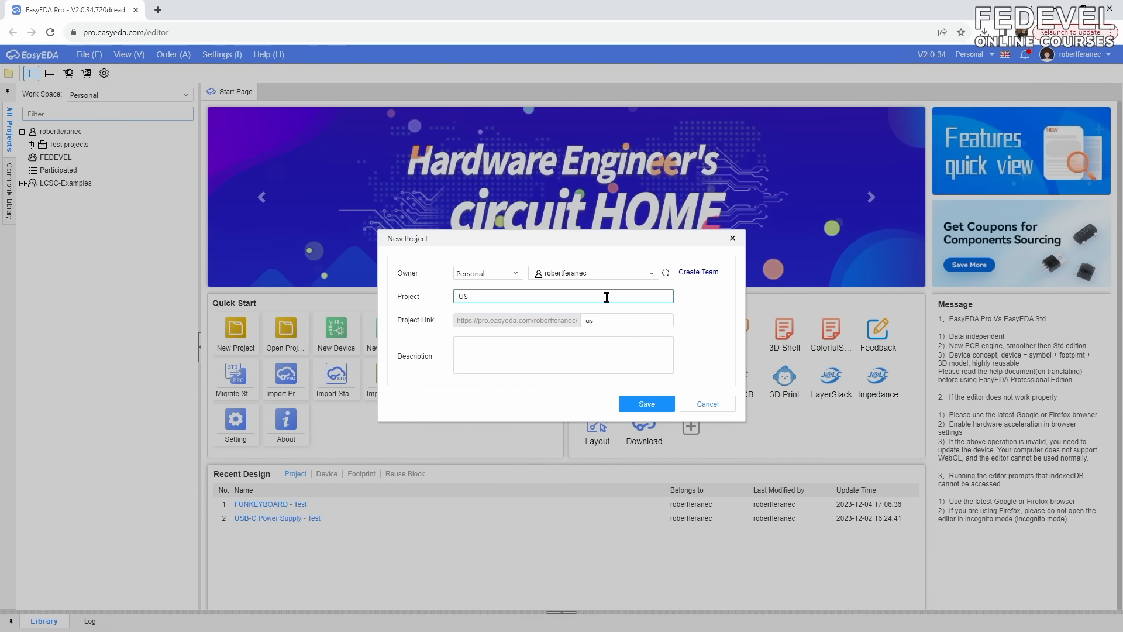
type("B-C Power Supply")
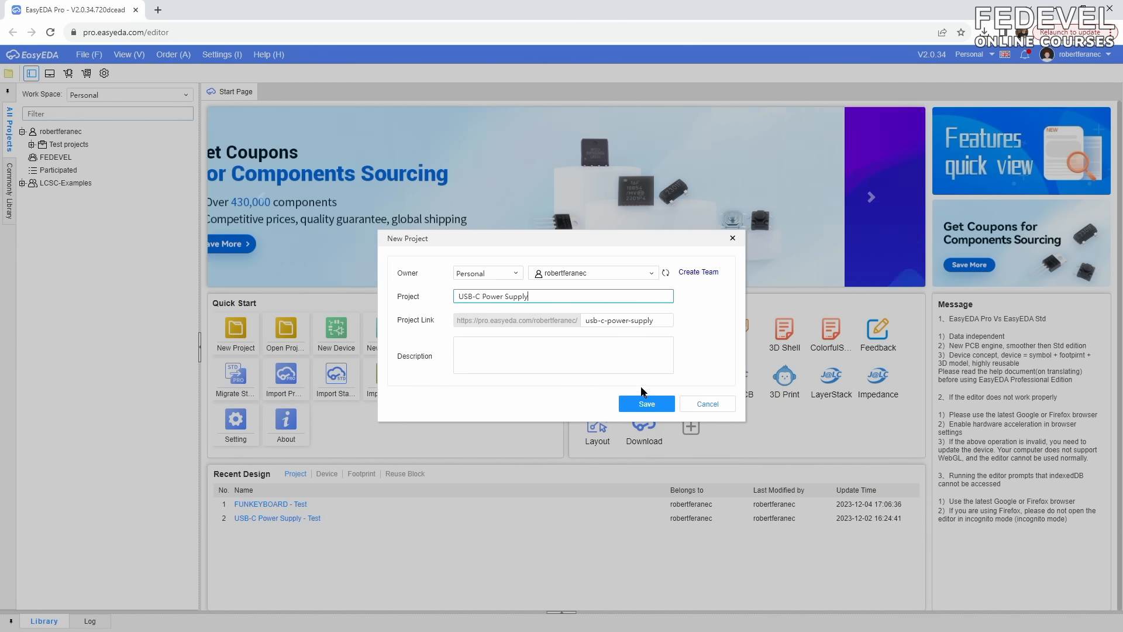
left_click(645, 406)
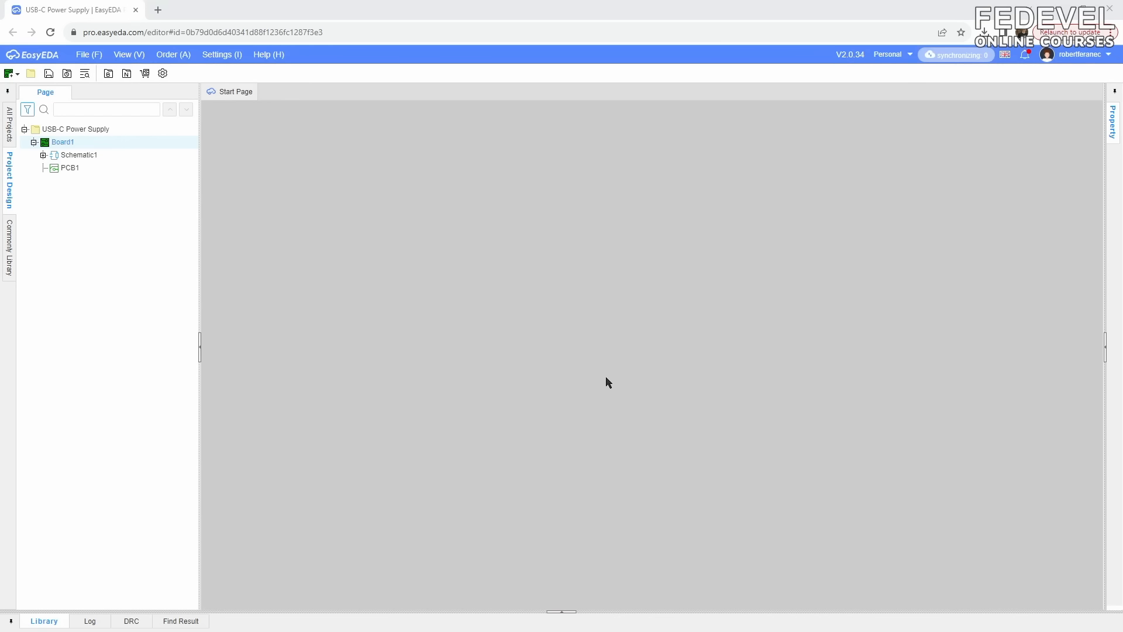
- Rename Board1 in the project tree as "USB-C Power Supply"
right_click(75, 143)
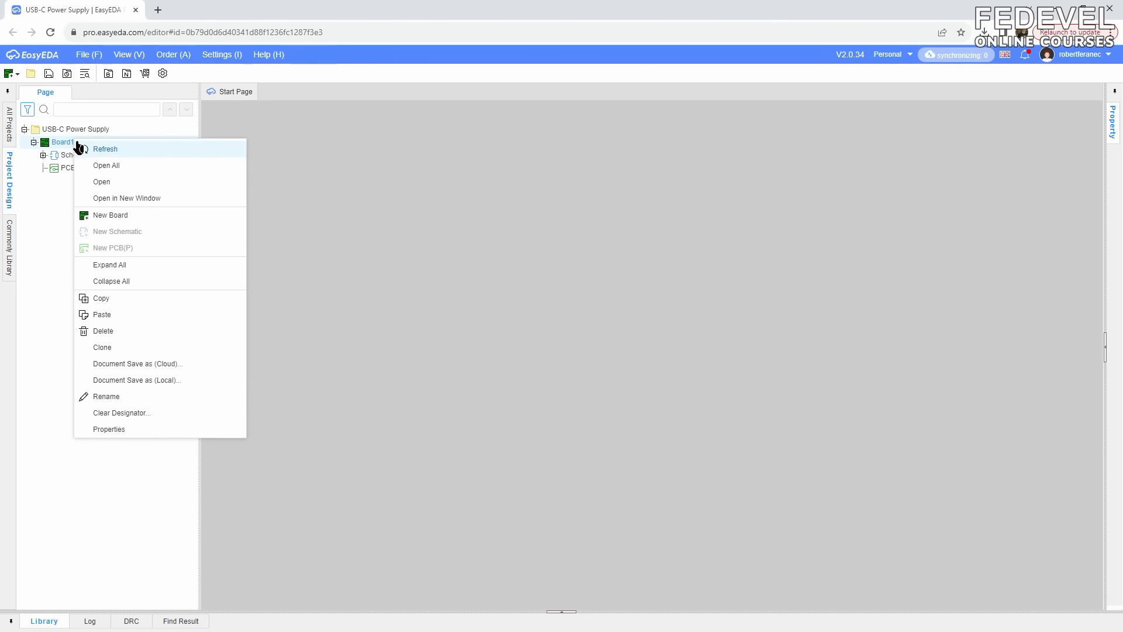
left_click(135, 397)
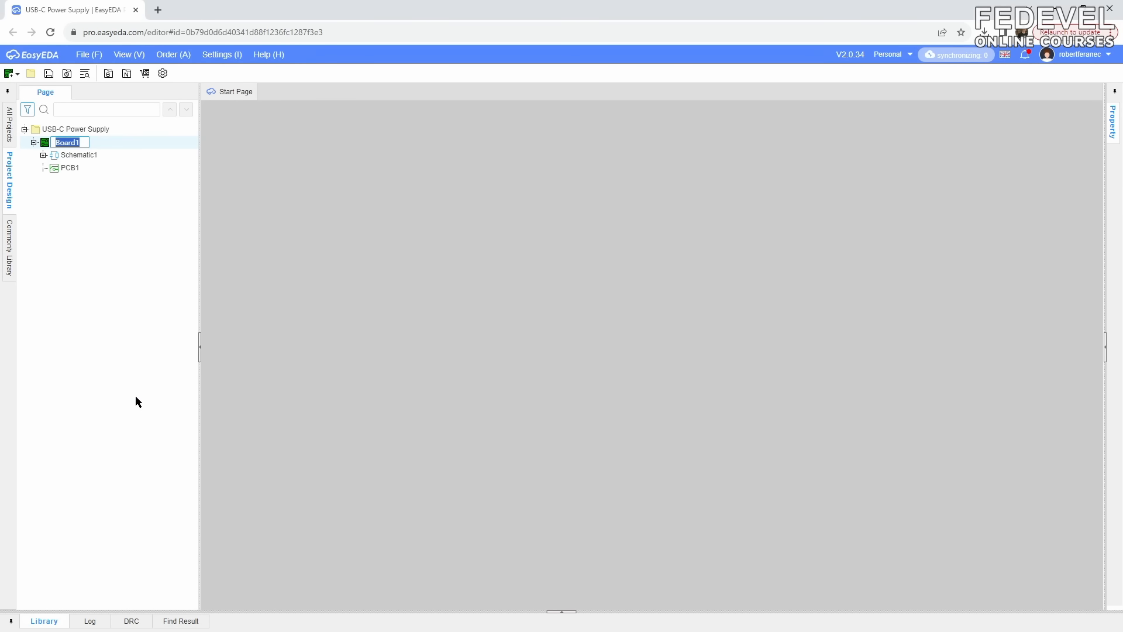
type("USB-C Power Supply")
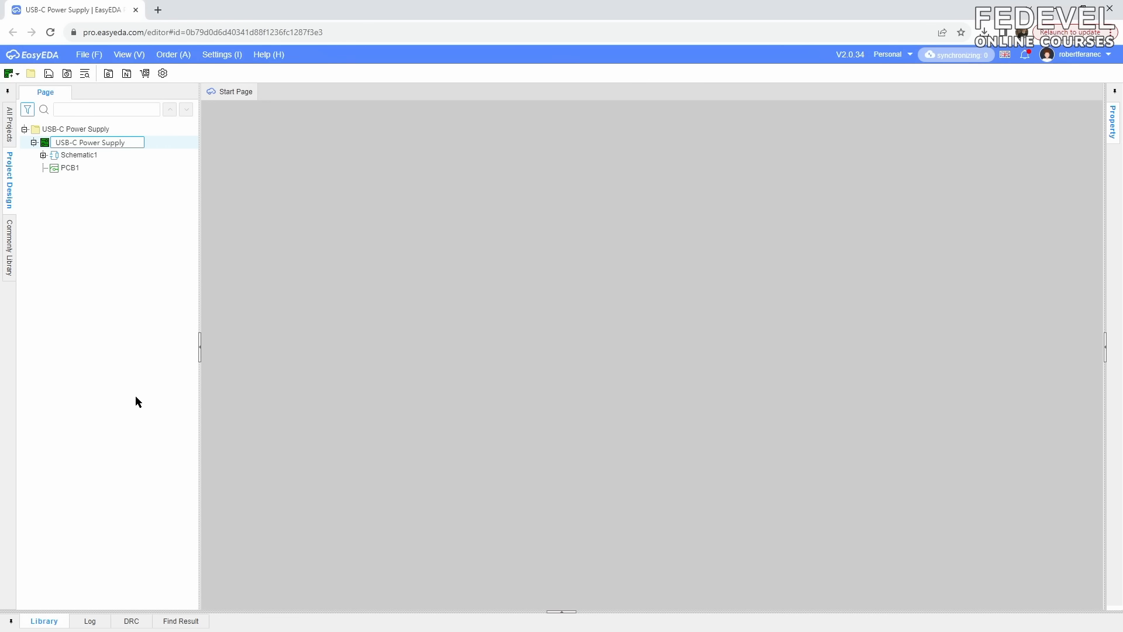
key("Return")
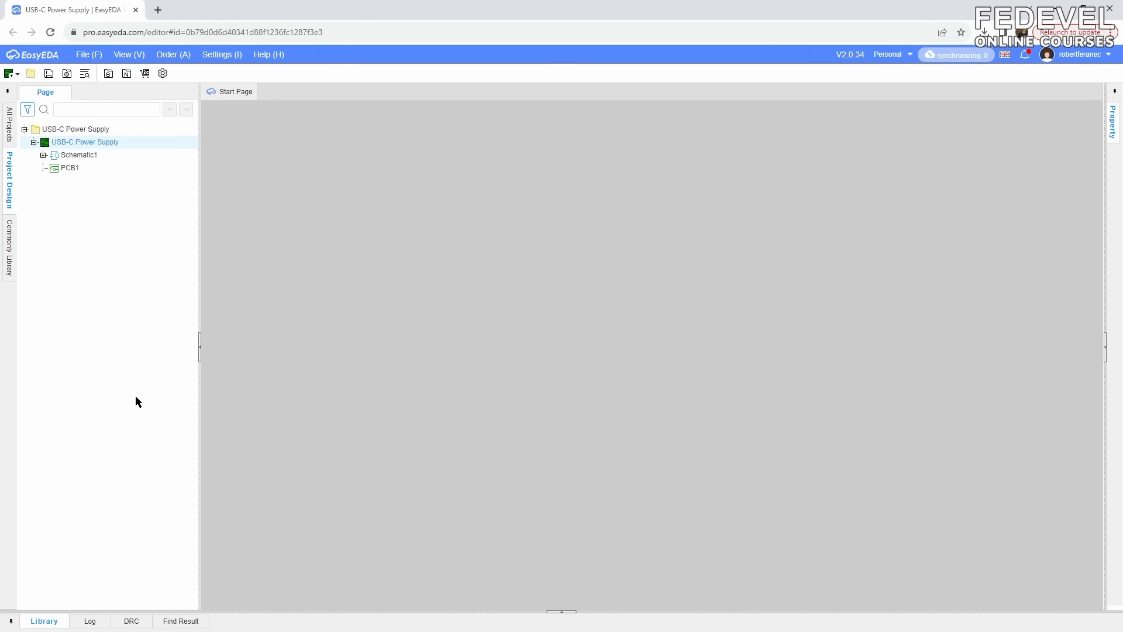
- Expand Schematic1 in the project tree and rename it as "USB-C Power Supply"
left_click(43, 155)
right_click(82, 156)
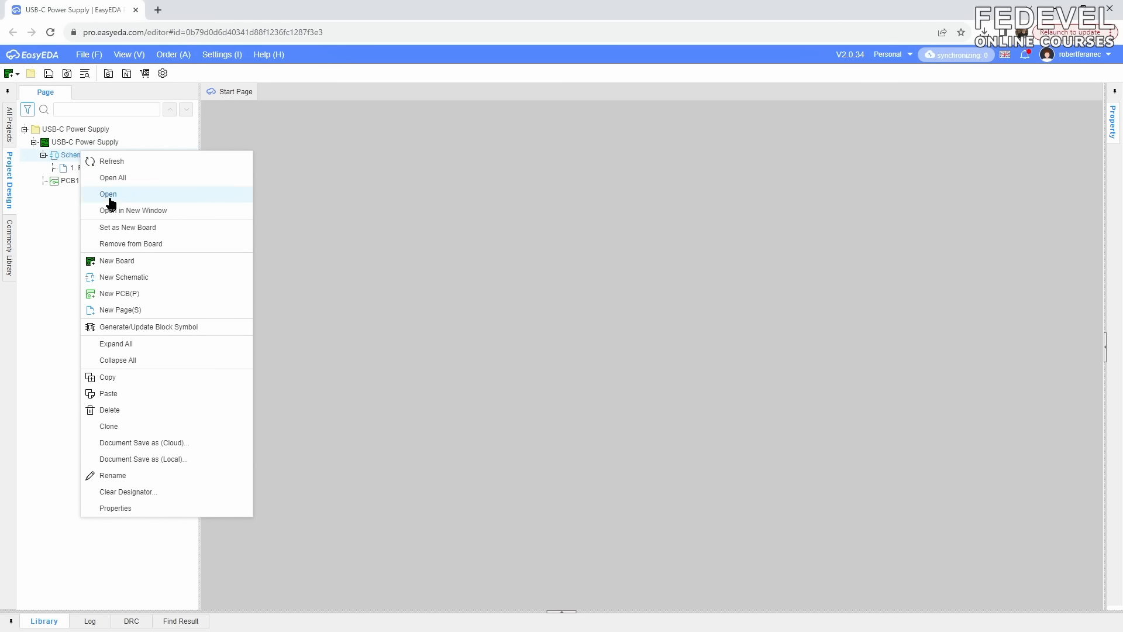
left_click(147, 475)
type("U")
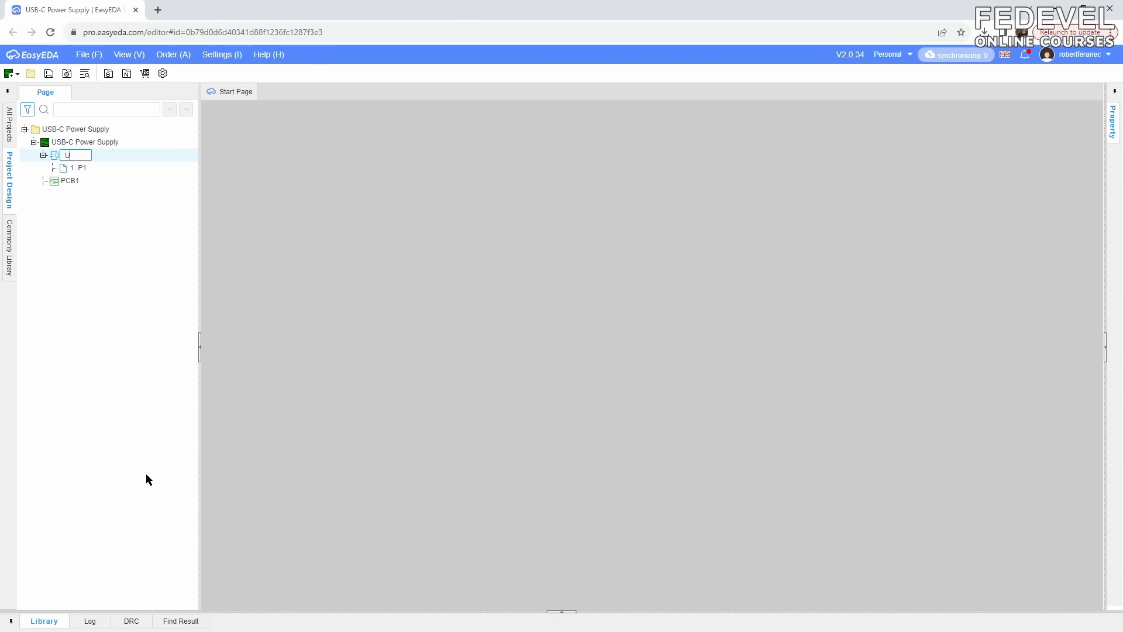
type("SB-C Power Supply")
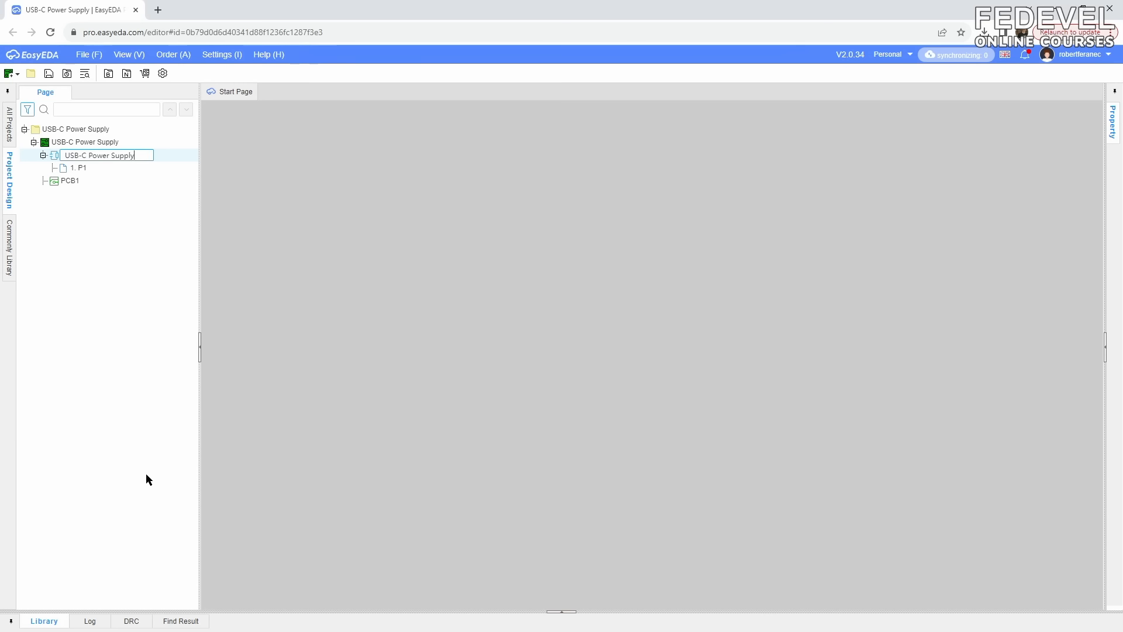
key("Return")
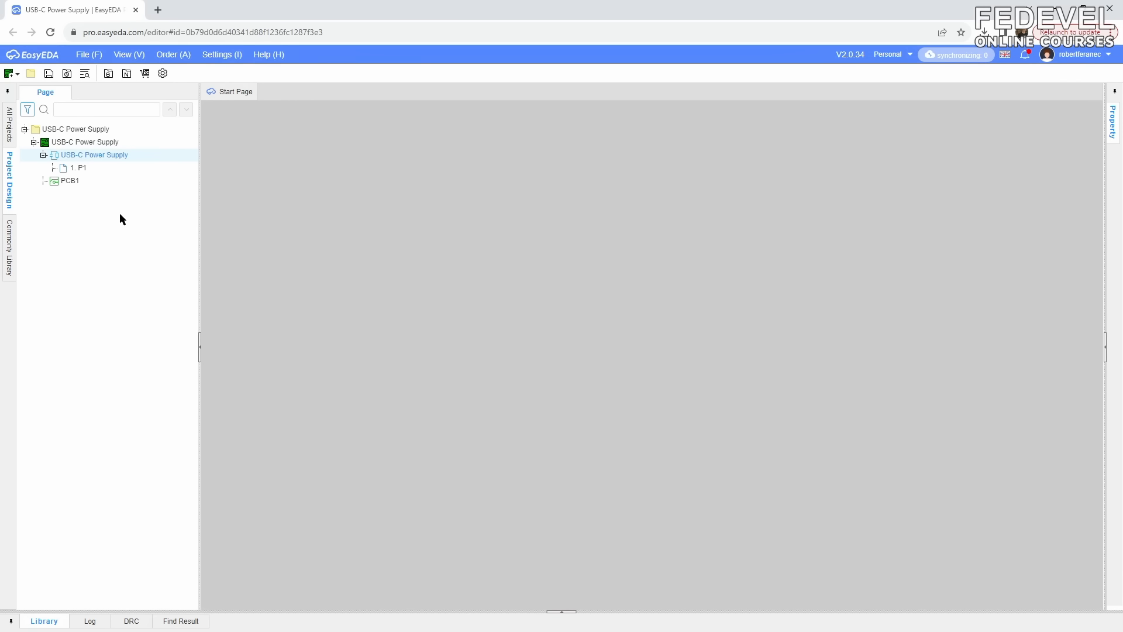
- Rename the schematic page P1 as "Schematic"
right_click(82, 168)
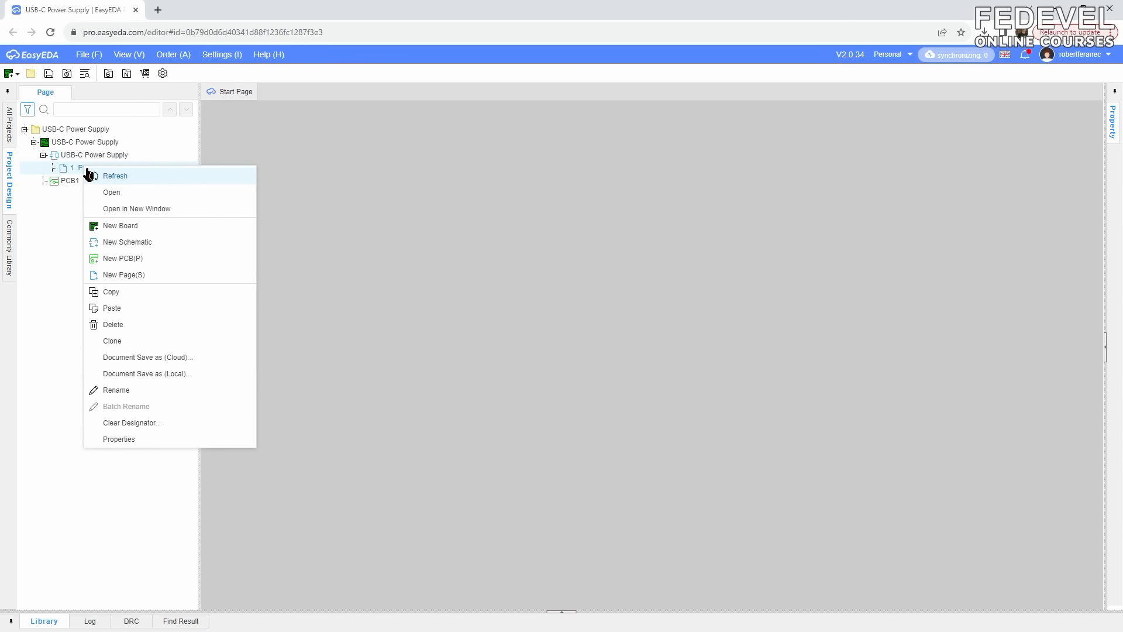
left_click(167, 391)
type("Schematic")
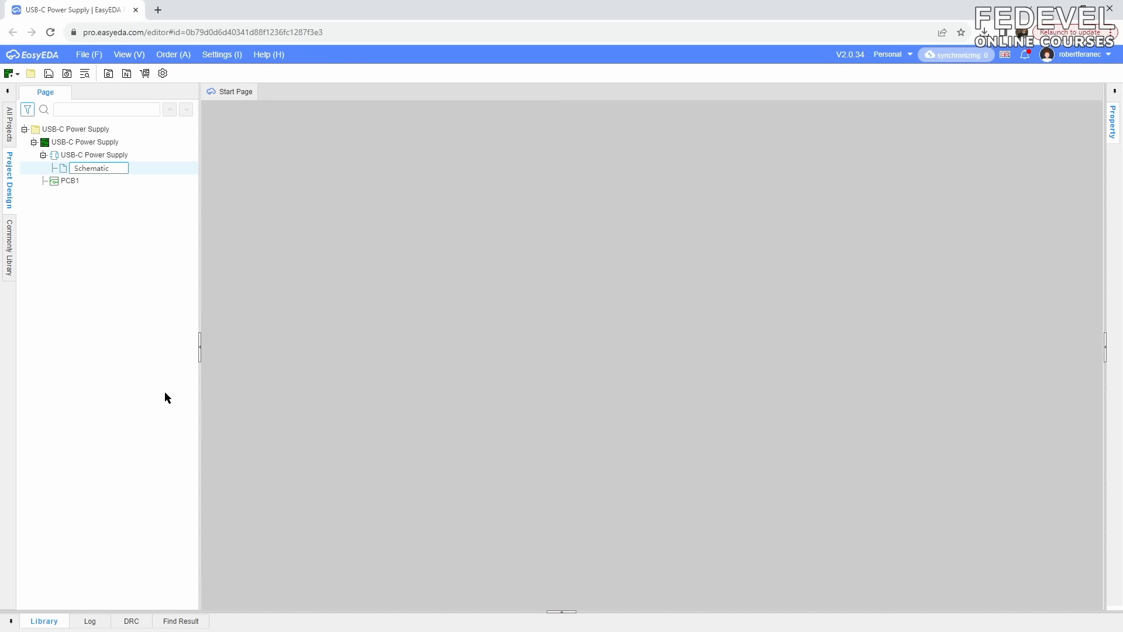
key("Return")
- Rename PCB1 in the project tree as "PCB"
right_click(77, 181)
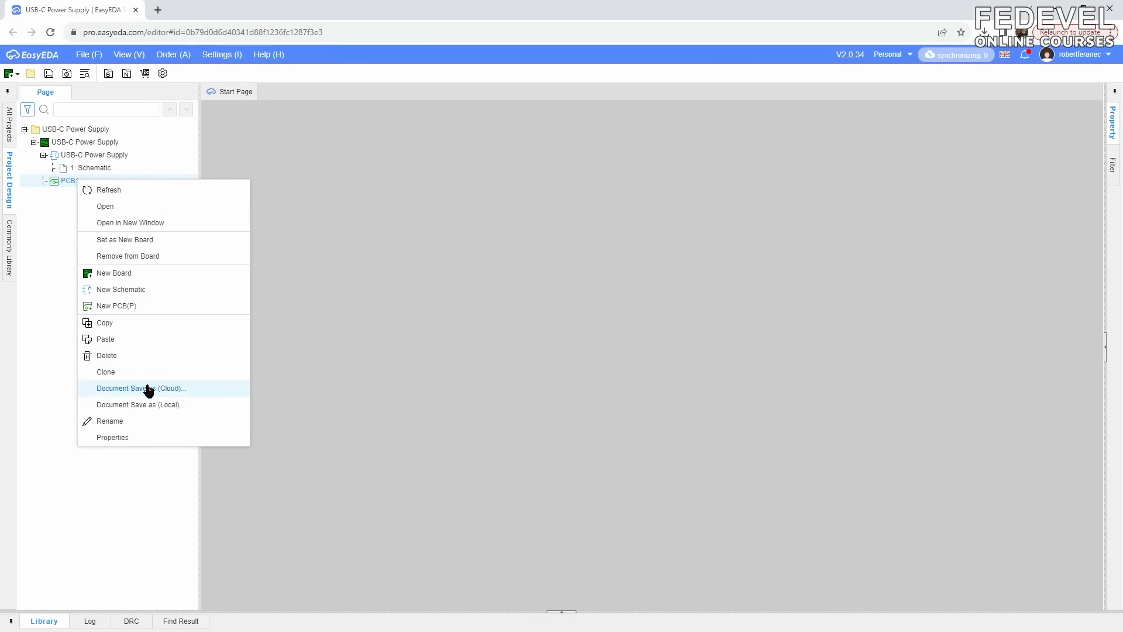
left_click(147, 422)
key("End")
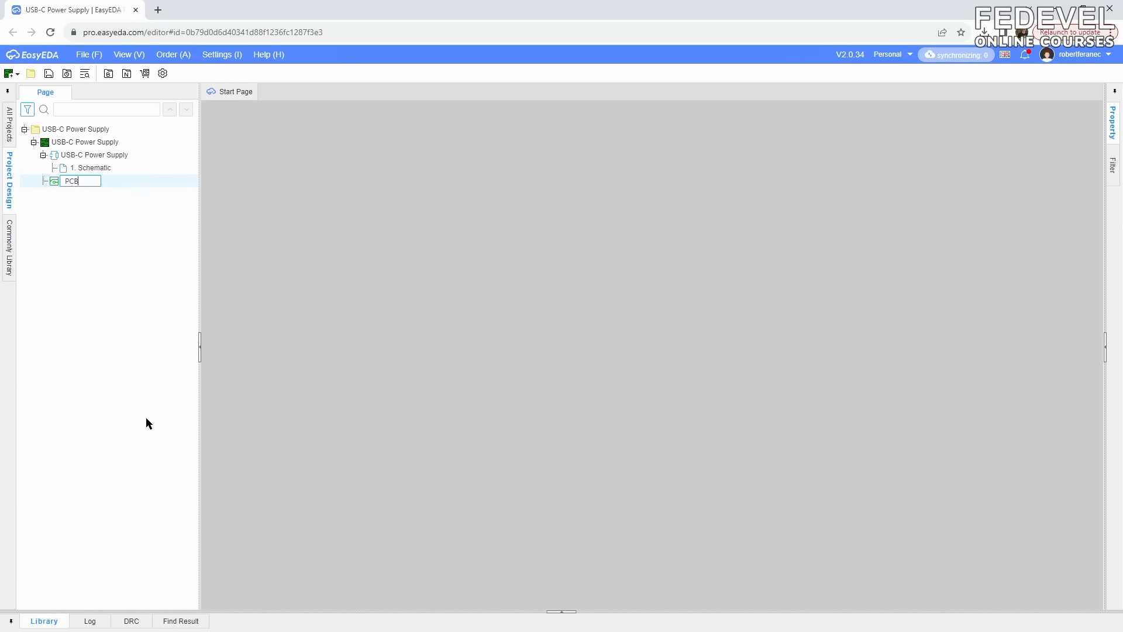
key("Return")
- Open the Schematic page and place the text "USB-C POWER SUPPLY" in the upper part of the sheet
double_click(94, 168)
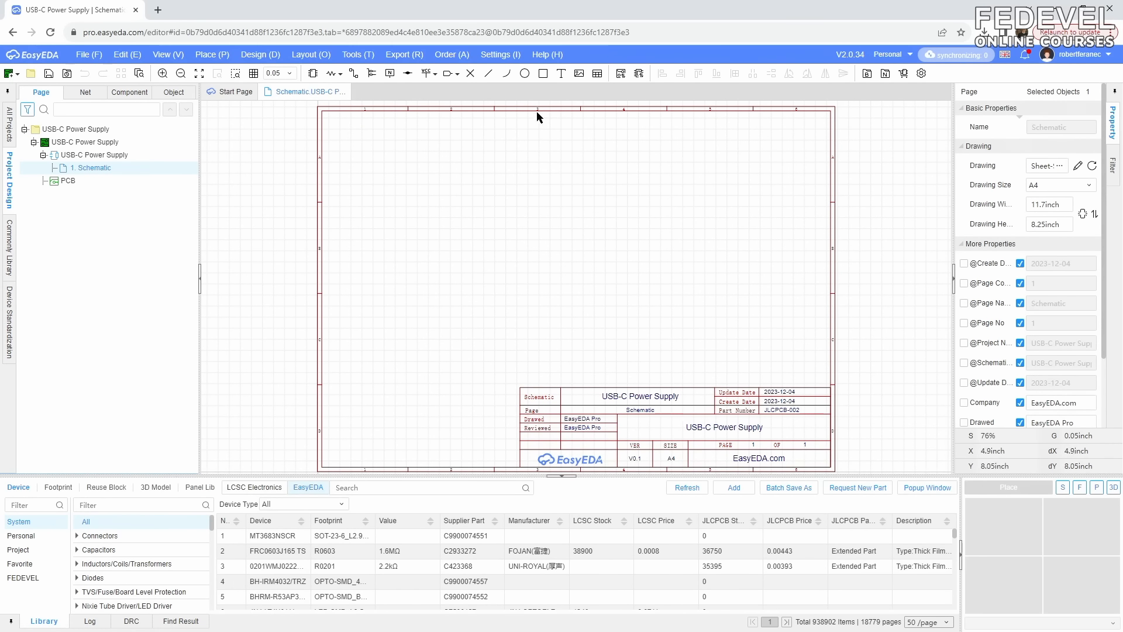
left_click(560, 73)
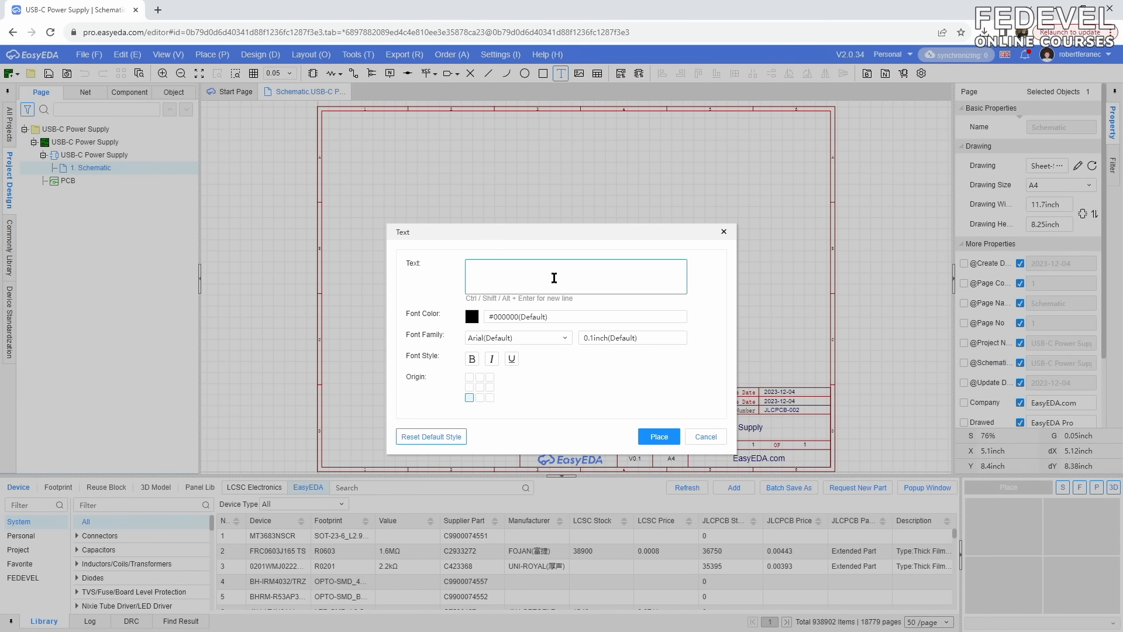
type("USB-C POWER SUPPLY")
left_click(660, 437)
left_click(565, 193)
key("Escape")
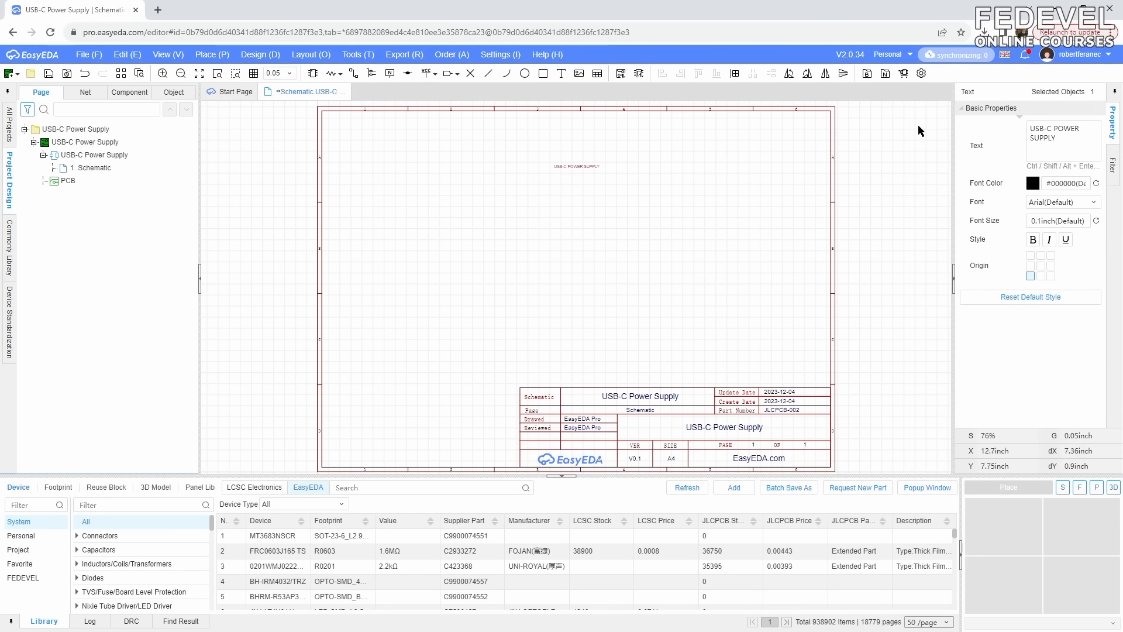
- Set the title text's font color to #660000 and its font to Verdana
left_click(1033, 183)
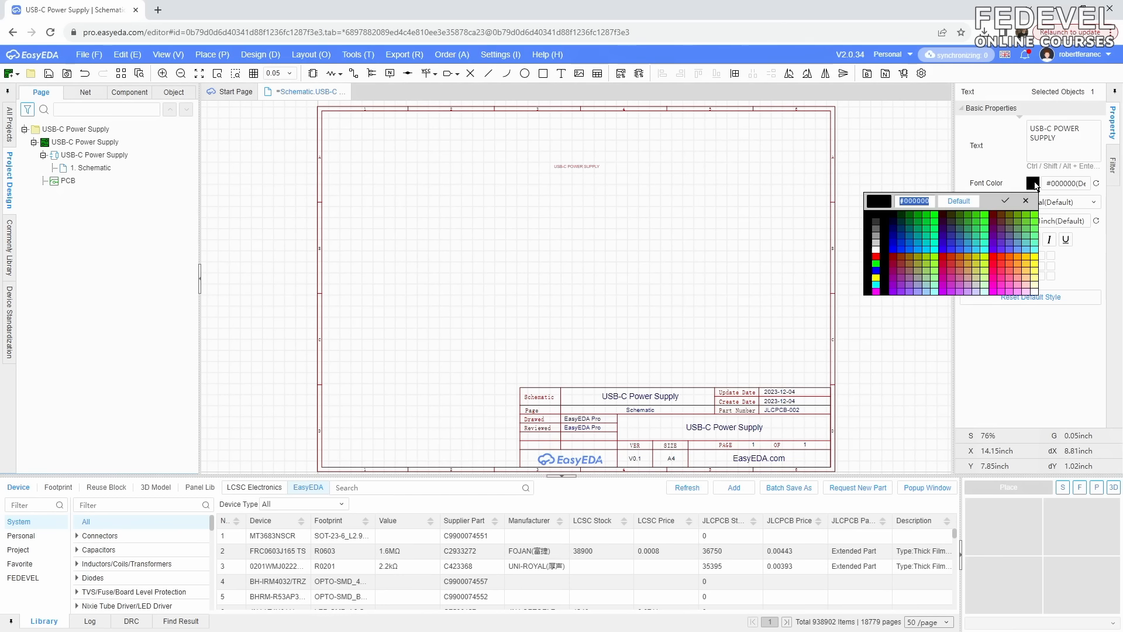
left_click(913, 201)
type("66")
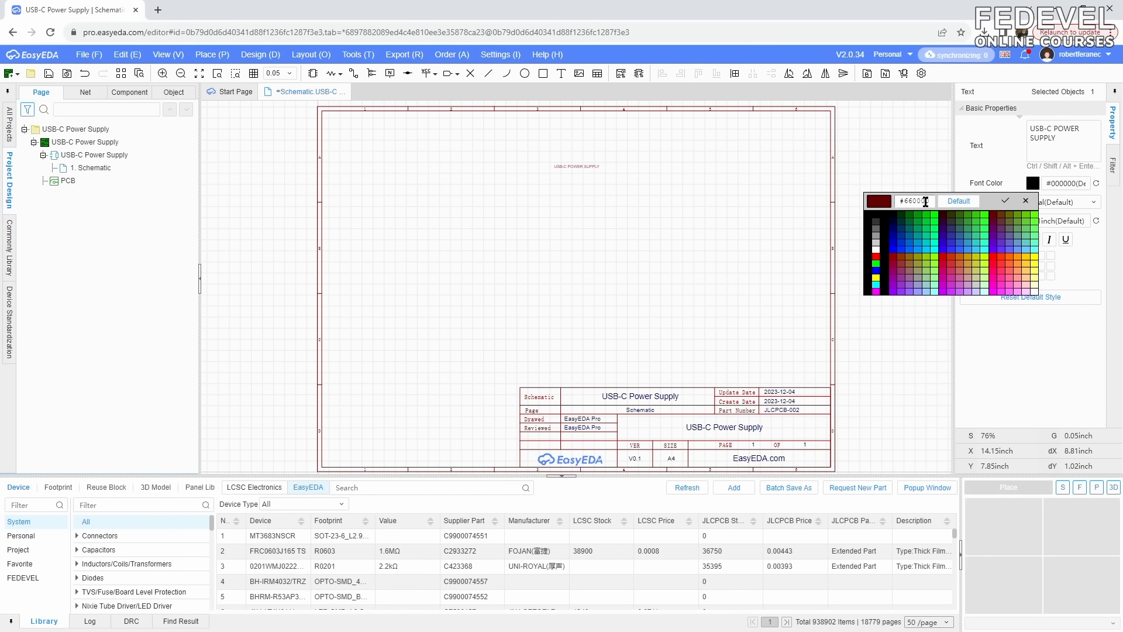
left_click(1006, 202)
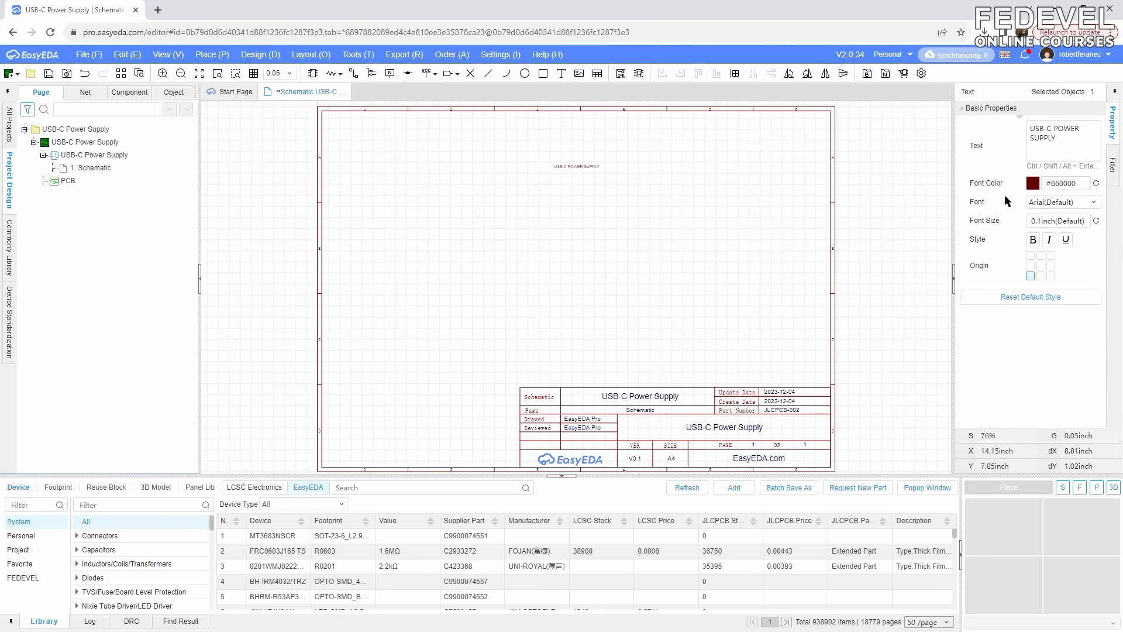
left_click(1052, 202)
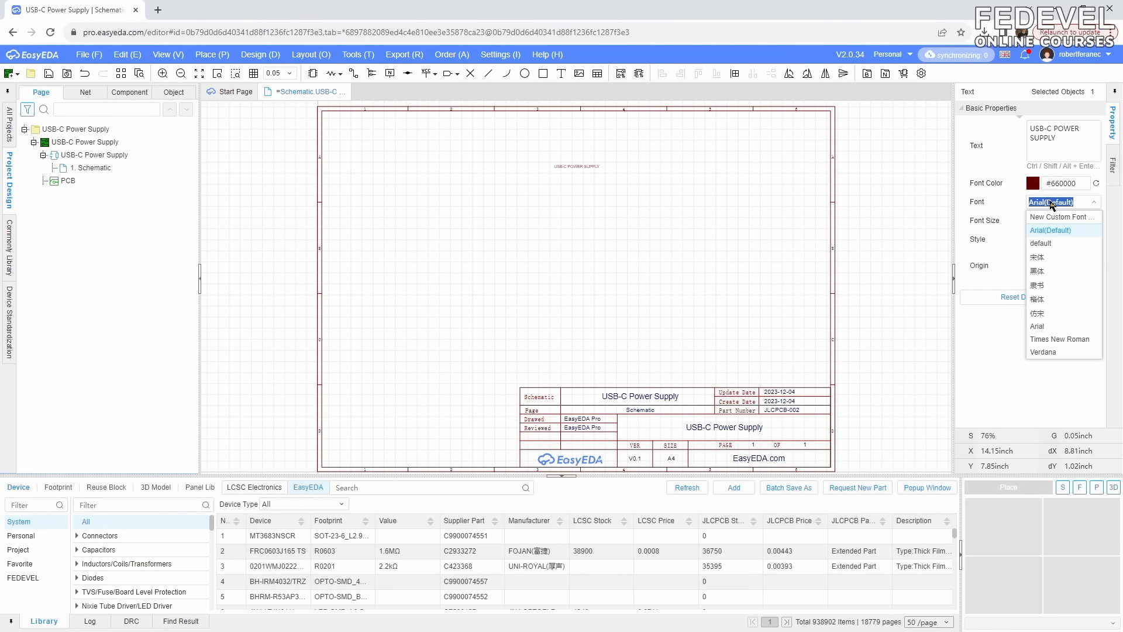
left_click(1062, 352)
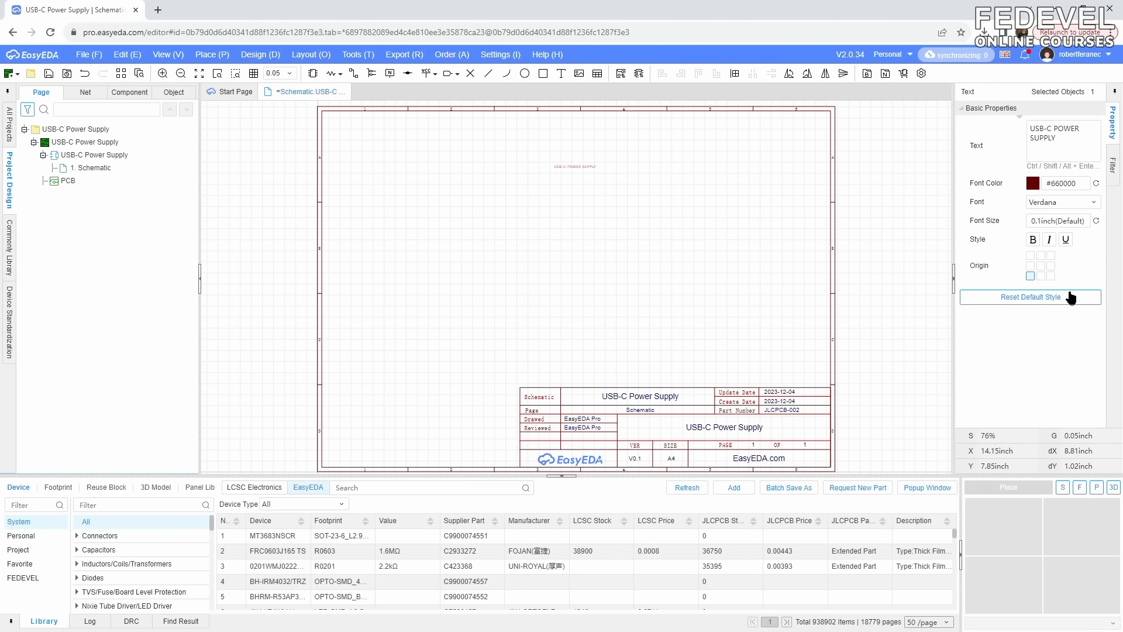
- Set the title text's font size to 0.45 inch and make it bold
left_click(1069, 221)
type("0.45")
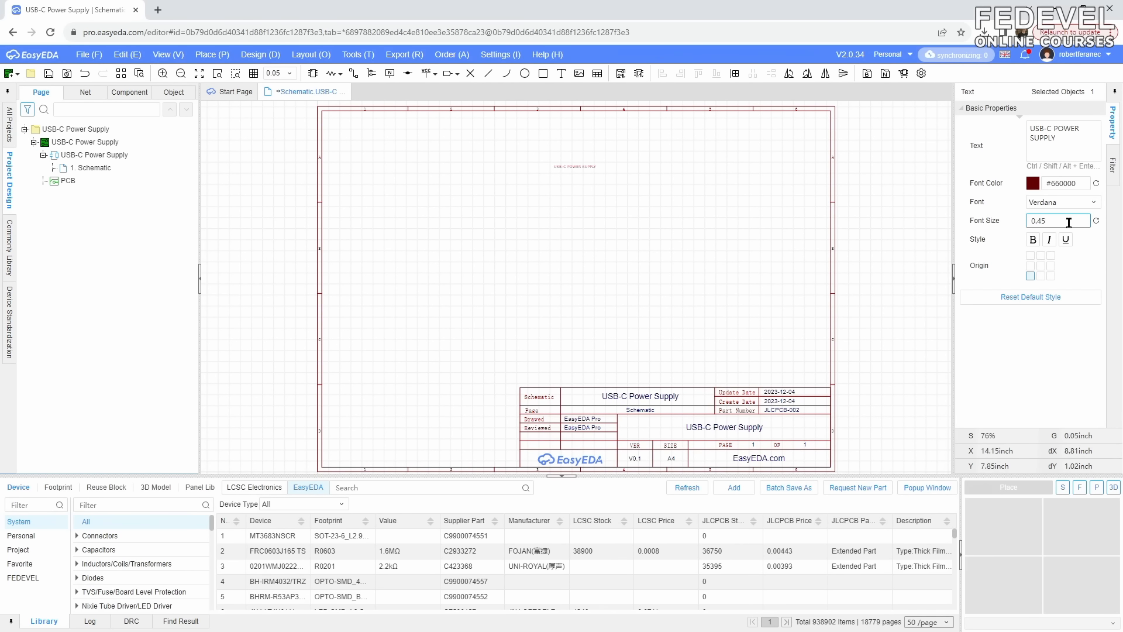
key("Return")
left_click(1033, 241)
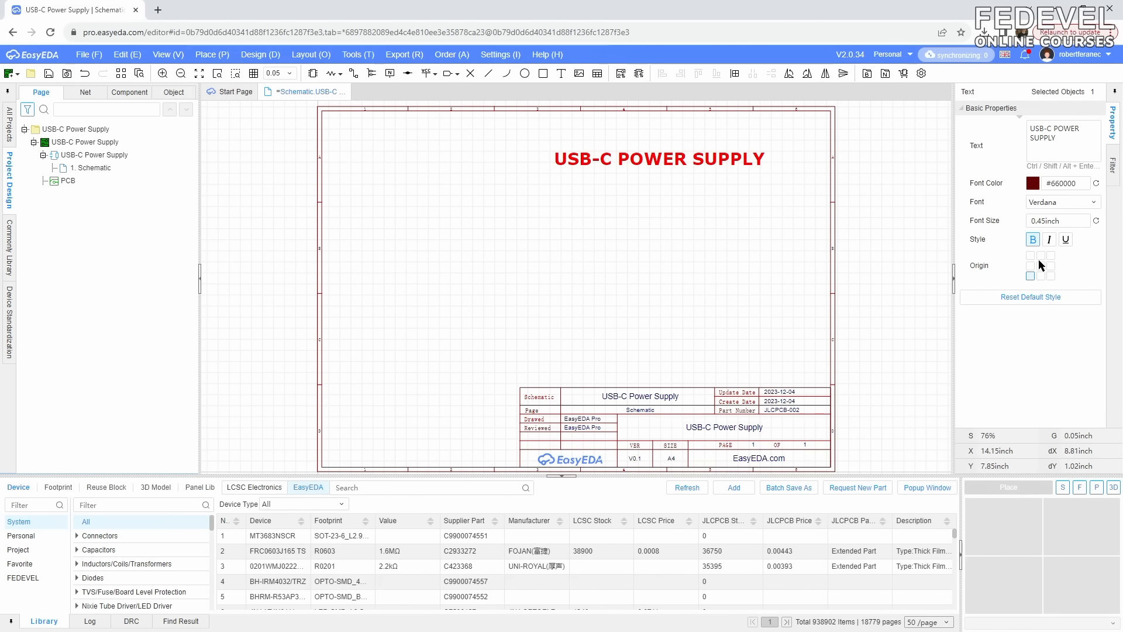
- Set the title text's origin to its center and move it to the top middle of the sheet
left_click(1041, 266)
left_click_drag(558, 166, 587, 139)
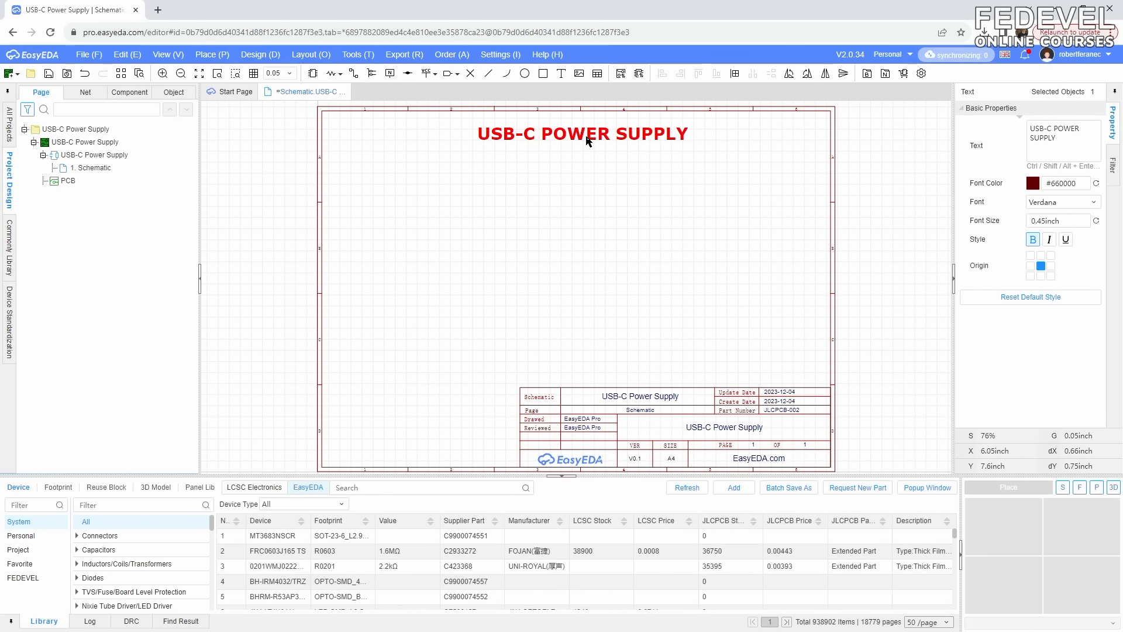
left_click(578, 192)
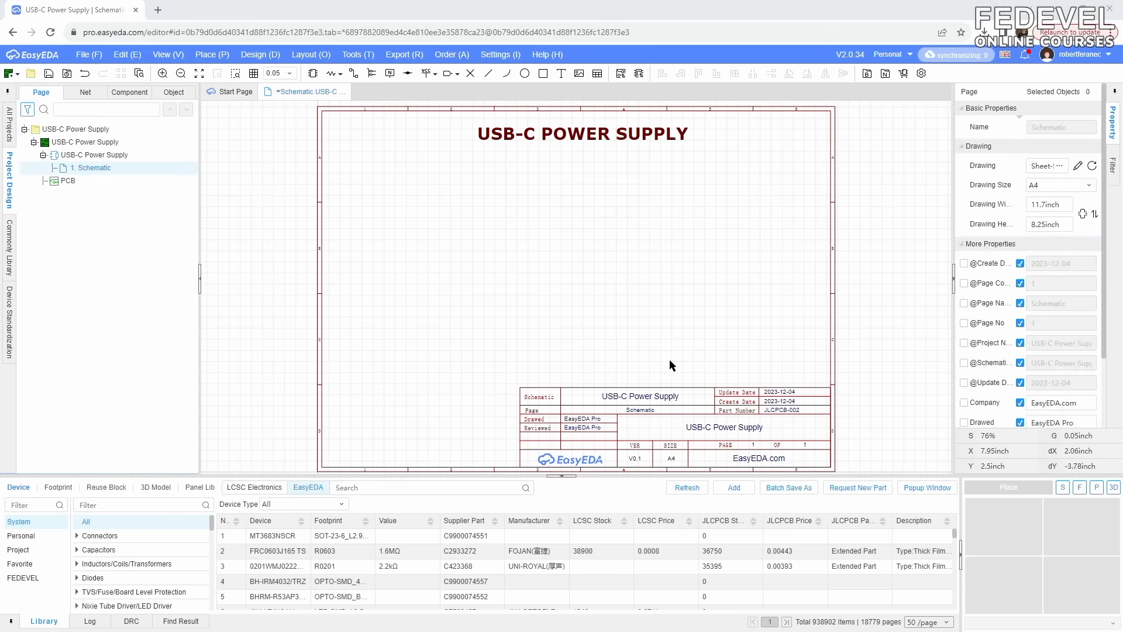
left_click(776, 253)
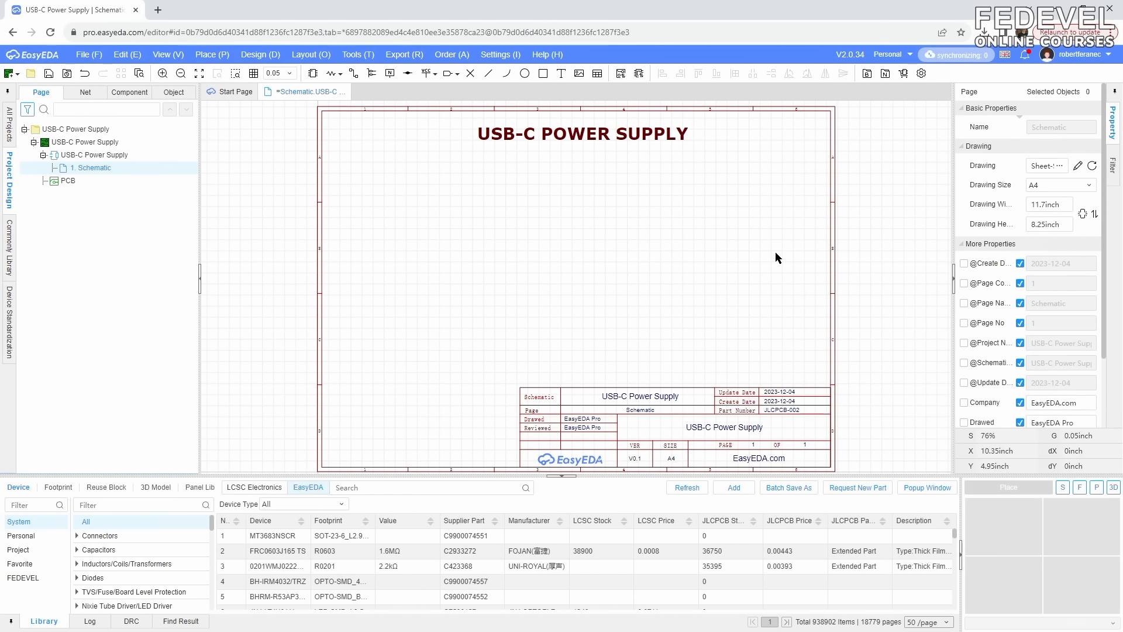
- Collapse the library area and fill in the title block with company FEDEVEL and the designer's full name as Drawn
left_click(562, 475)
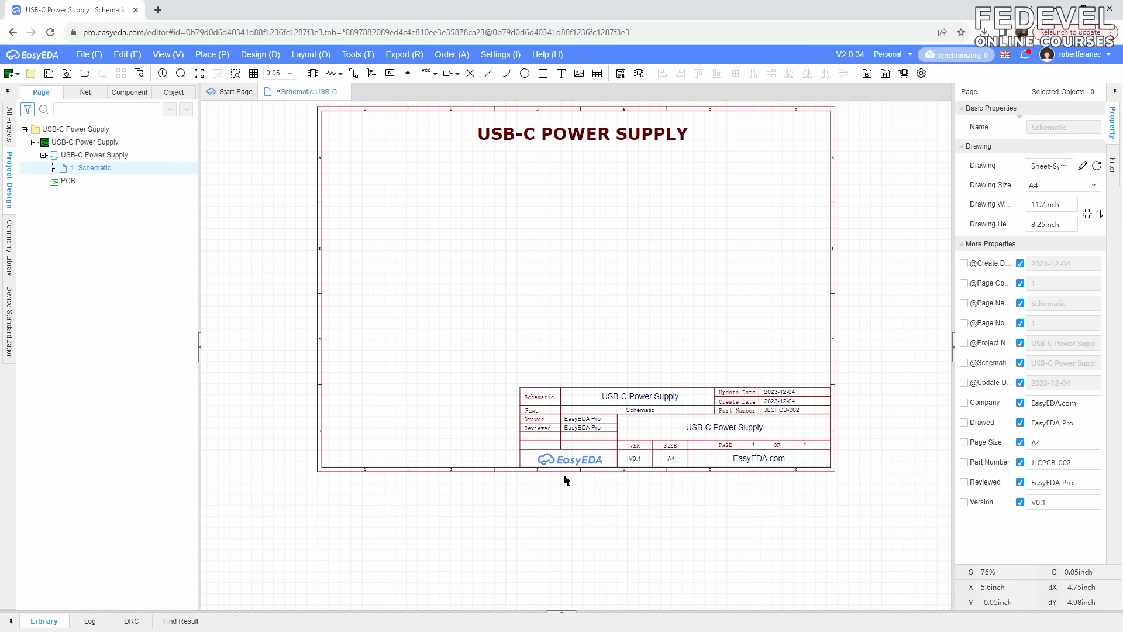
left_click(1088, 404)
type("FEDEVEL")
key("Return")
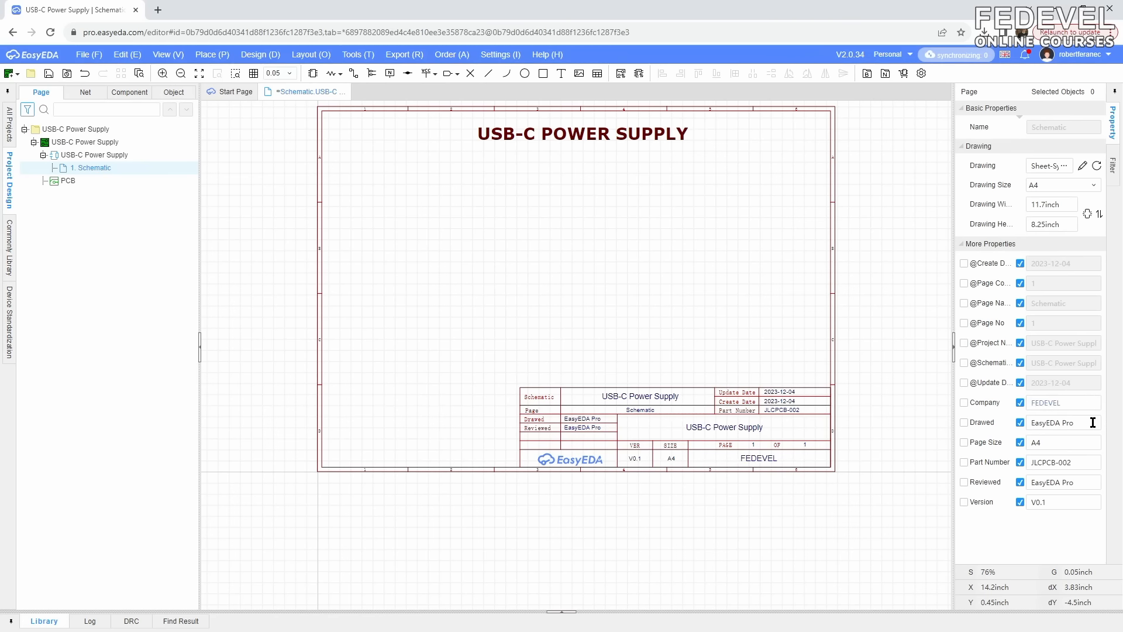
left_click(1093, 422)
type("Robert Feranec")
key("Return")
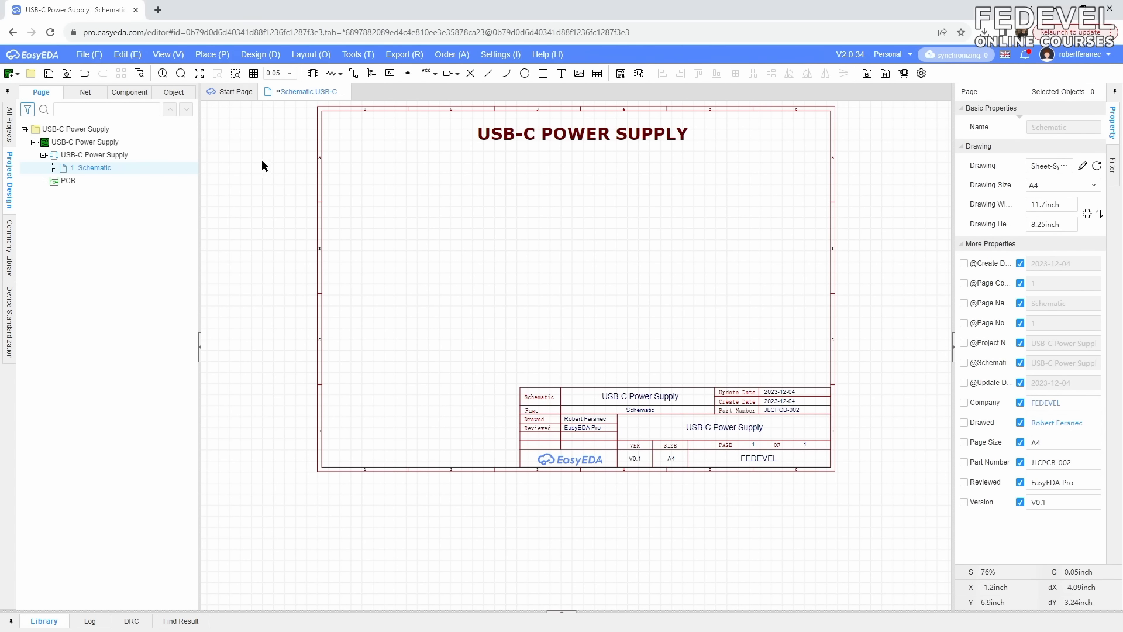
- Hide the Reviewed and Part Number values in the sheet's title block
left_click(197, 75)
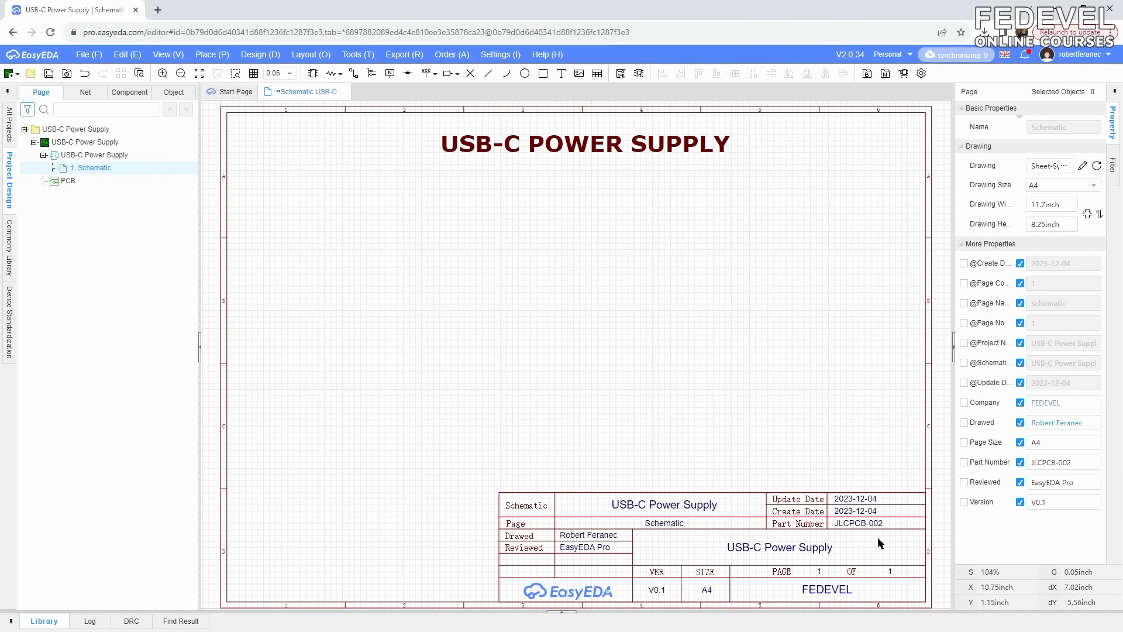
left_click(1020, 483)
left_click(1020, 463)
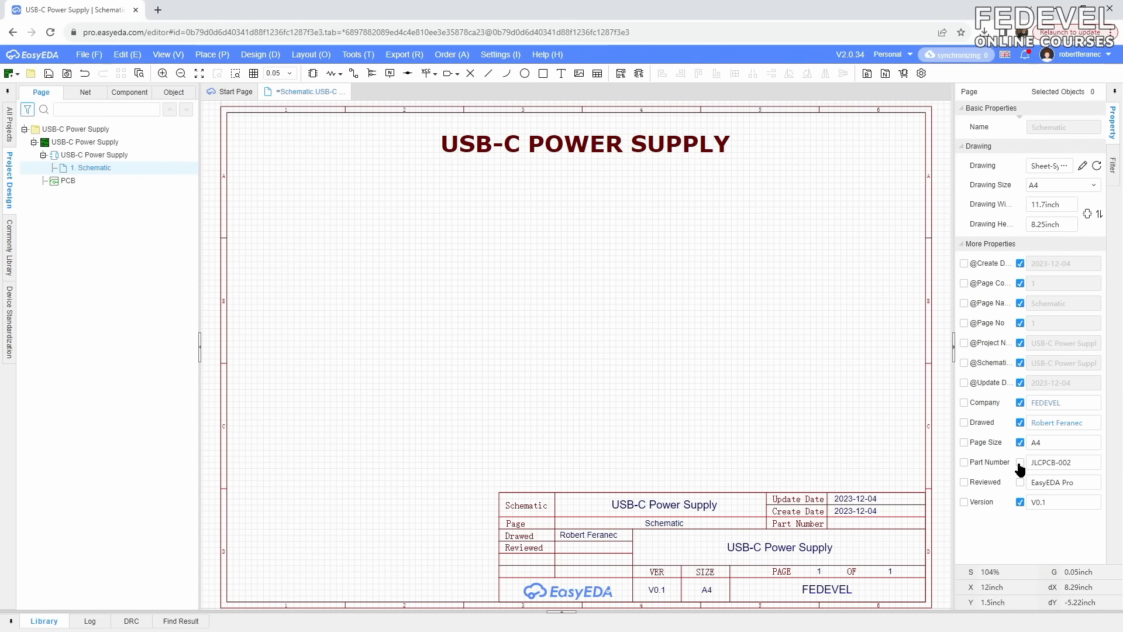
- Save the schematic and open the USB Connectors category on the LCSC parts site
left_click(49, 75)
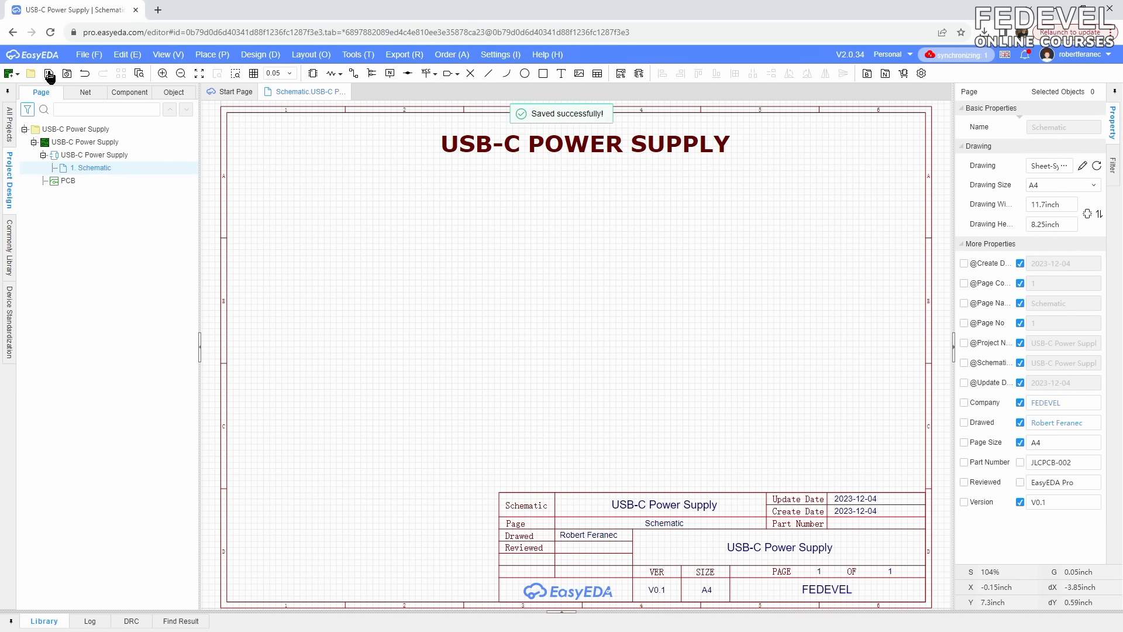
left_click(466, 61)
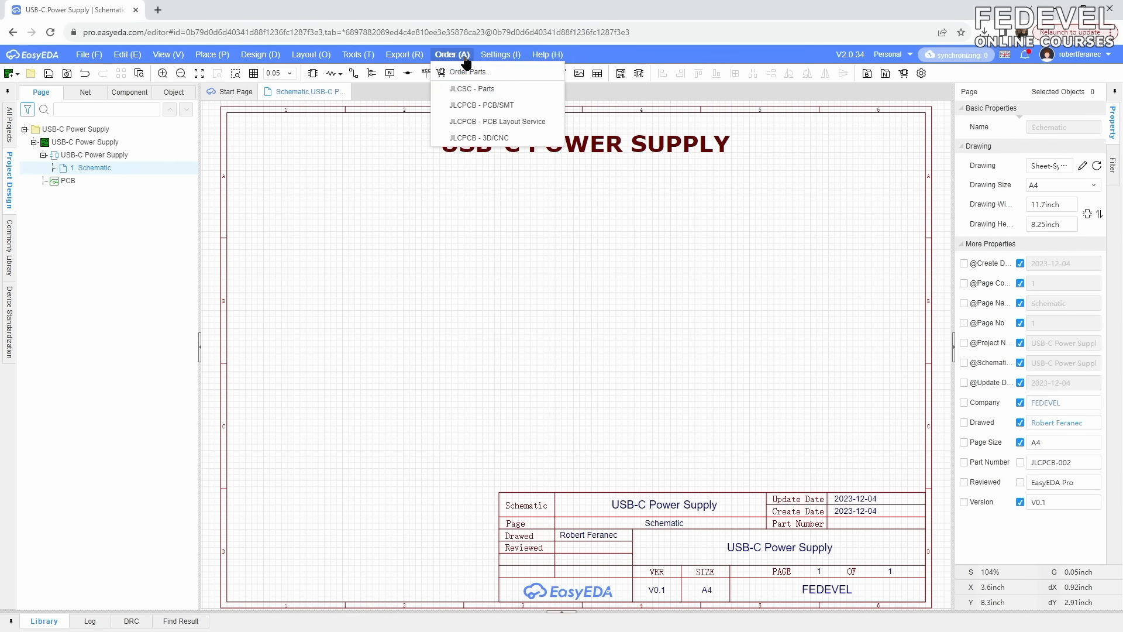
left_click(509, 92)
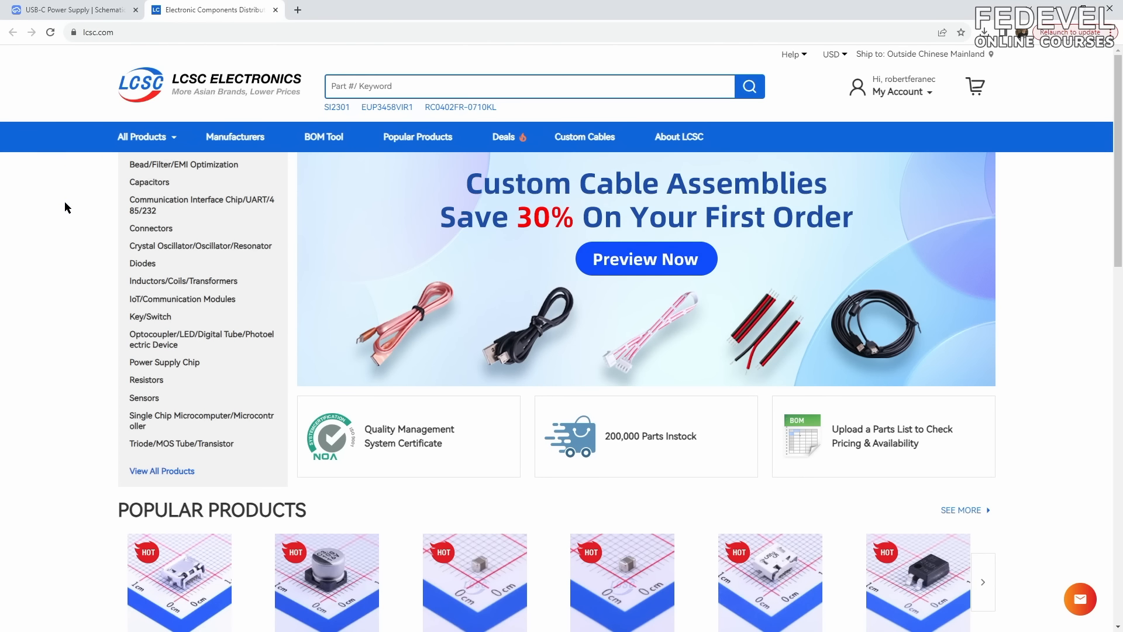
mouse_move(134, 229)
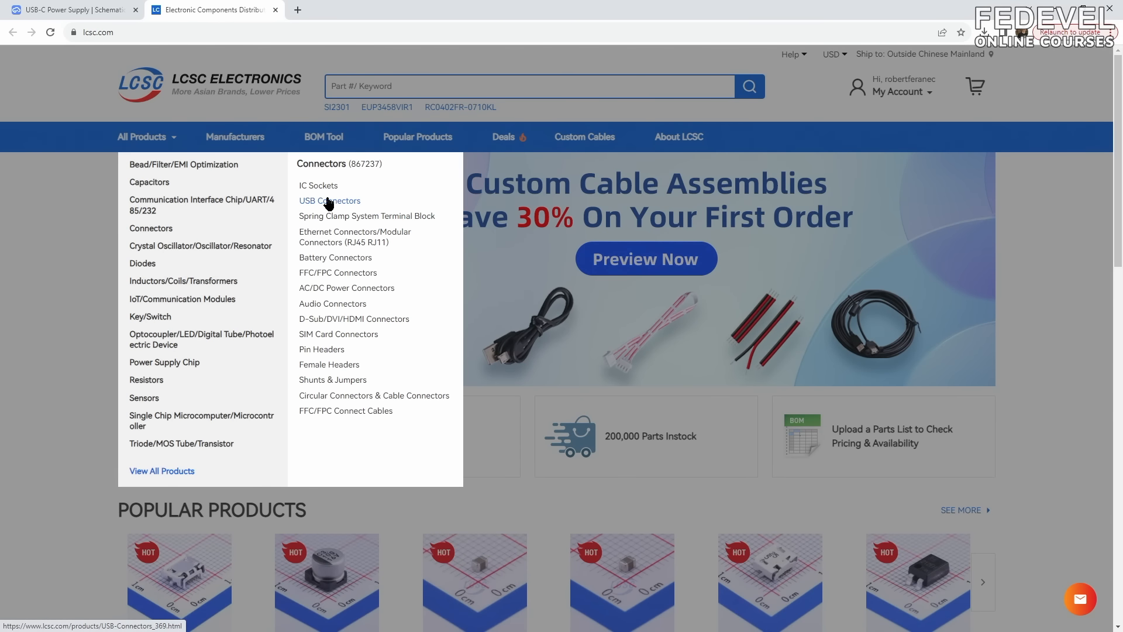
left_click(337, 205)
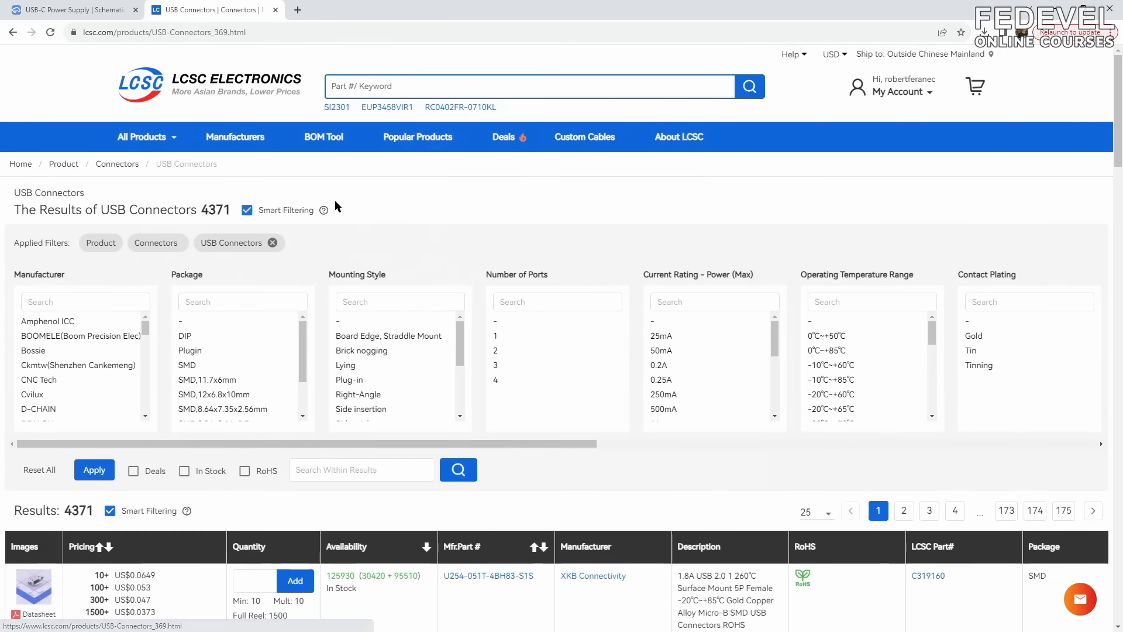
- Filter the USB connectors to in-stock Type-C parts with 6P contacts and sort them by availability
left_click_drag(332, 448, 595, 454)
scroll(715, 372, "down", 1)
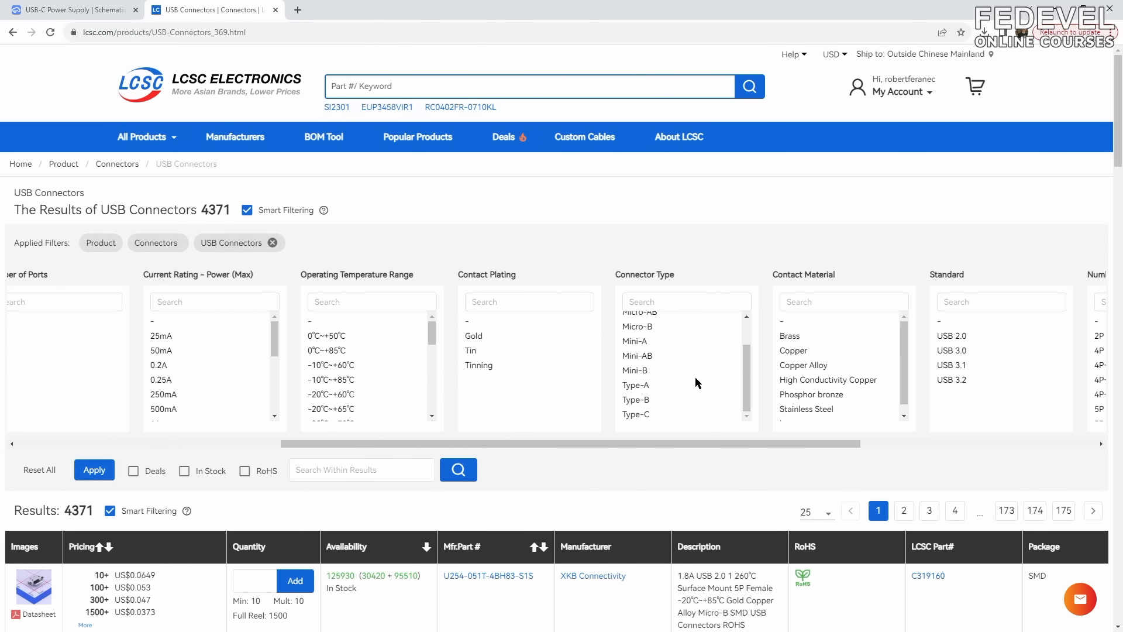
left_click(634, 414)
left_click_drag(632, 465, 774, 465)
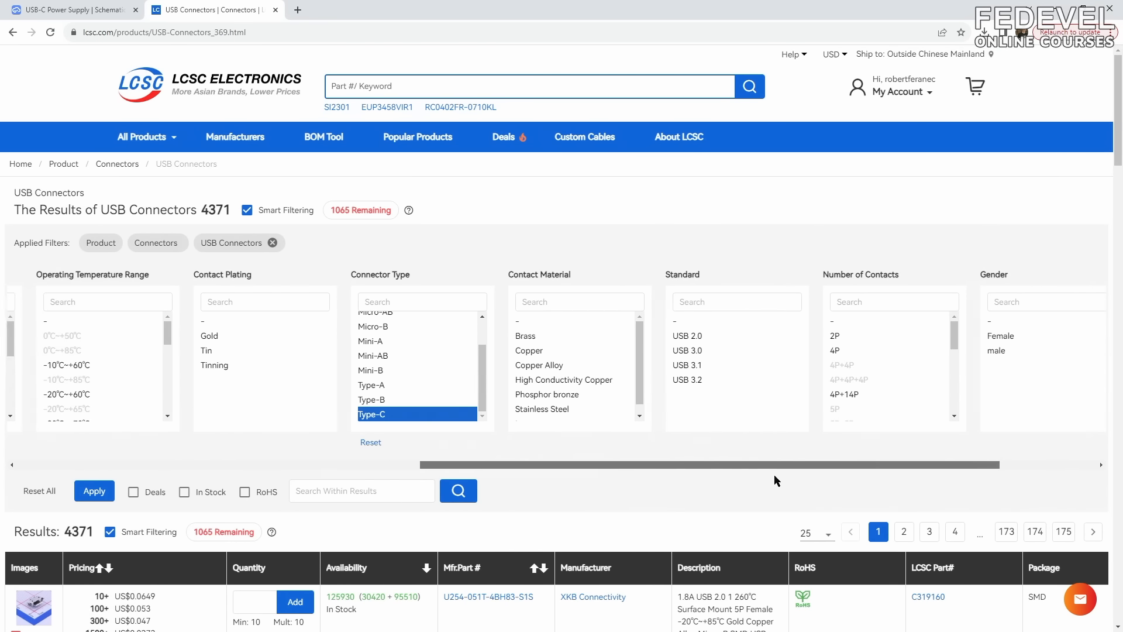
scroll(866, 357, "down", 2)
left_click(819, 379)
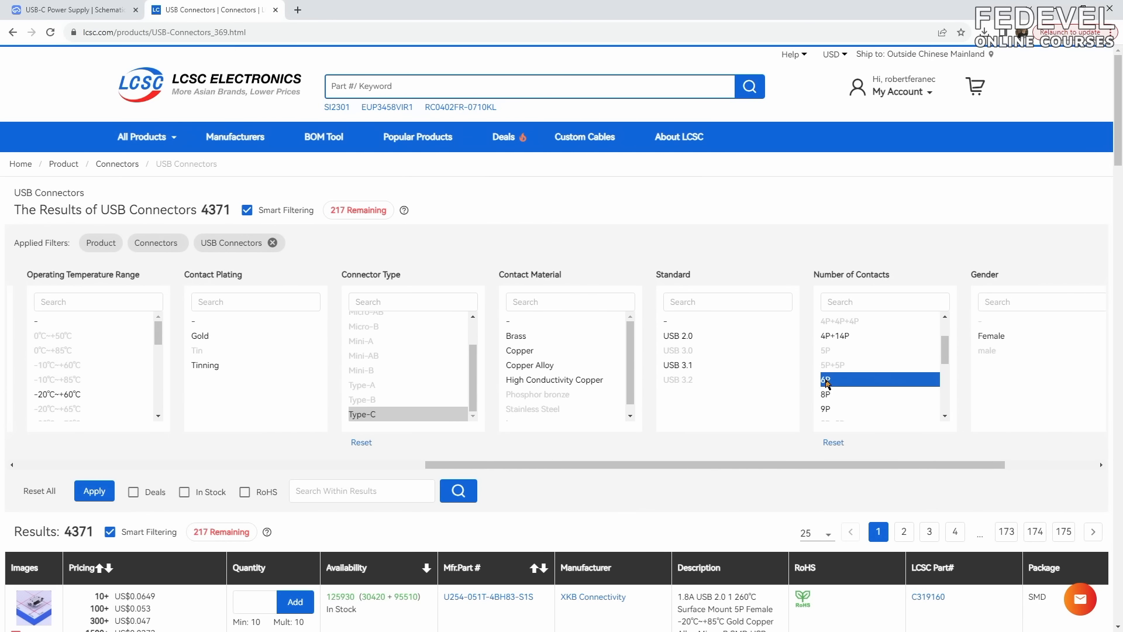
left_click(193, 490)
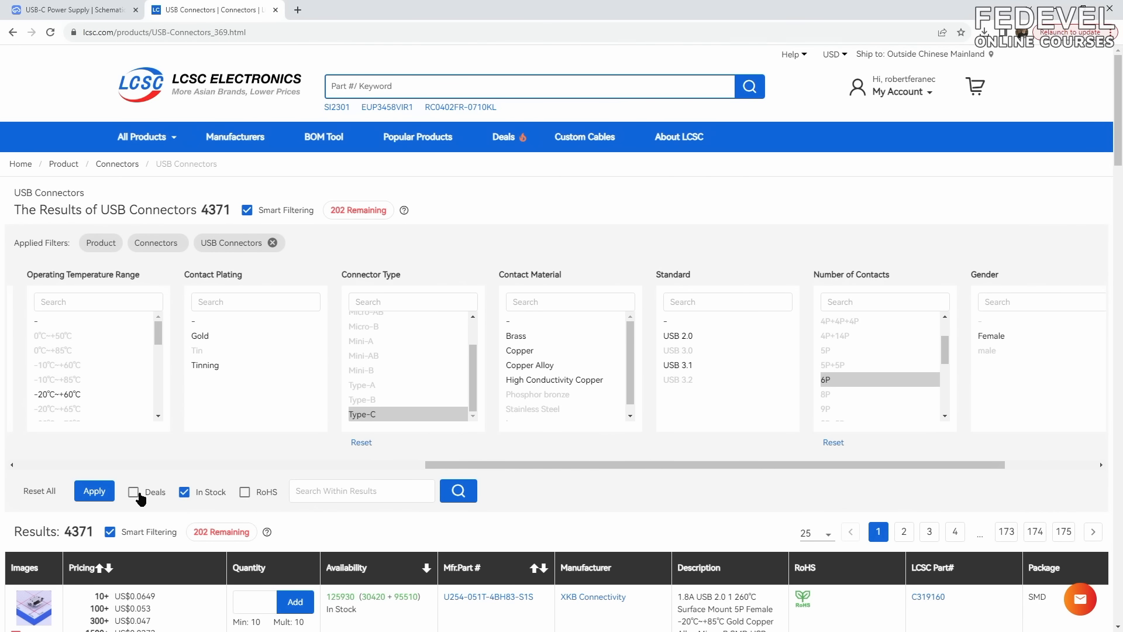
left_click(95, 494)
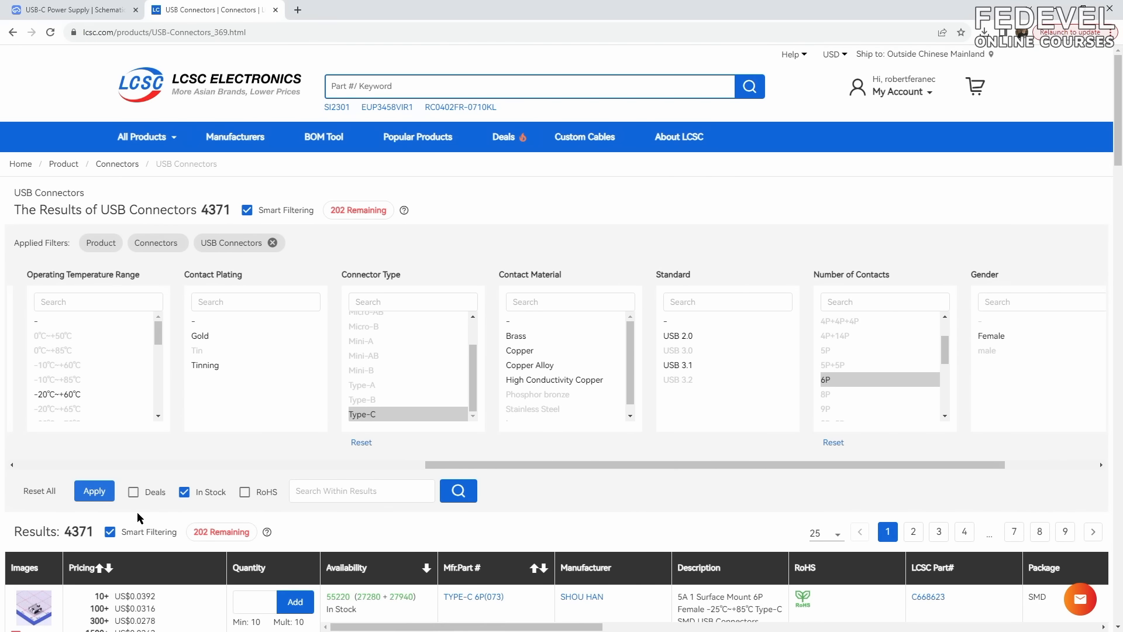
scroll(139, 518, "down", 5)
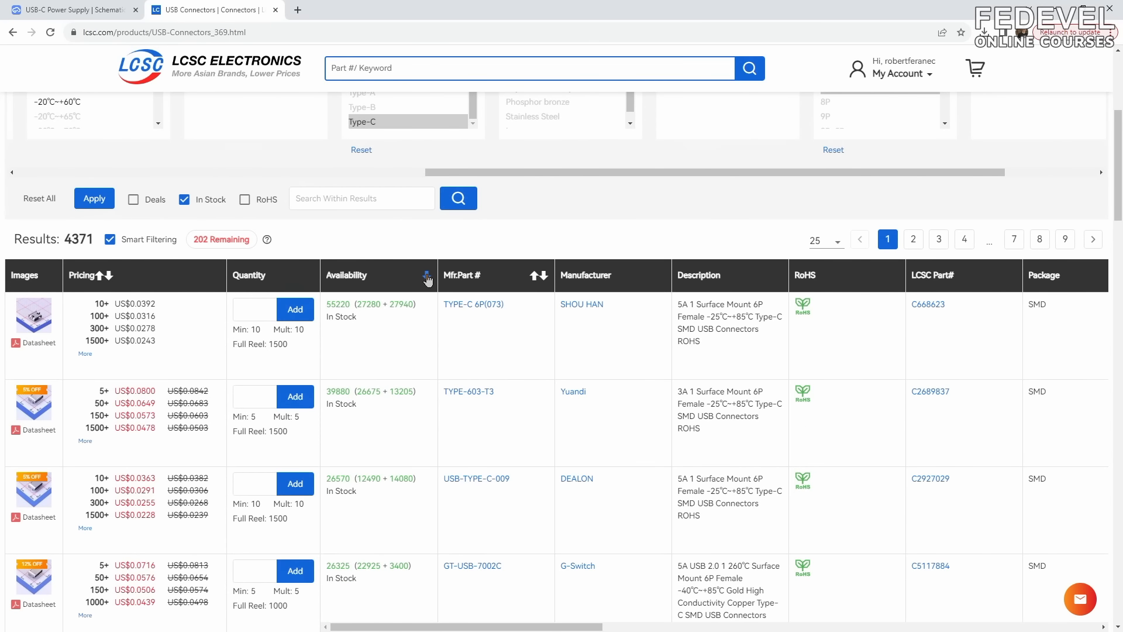
left_click(426, 276)
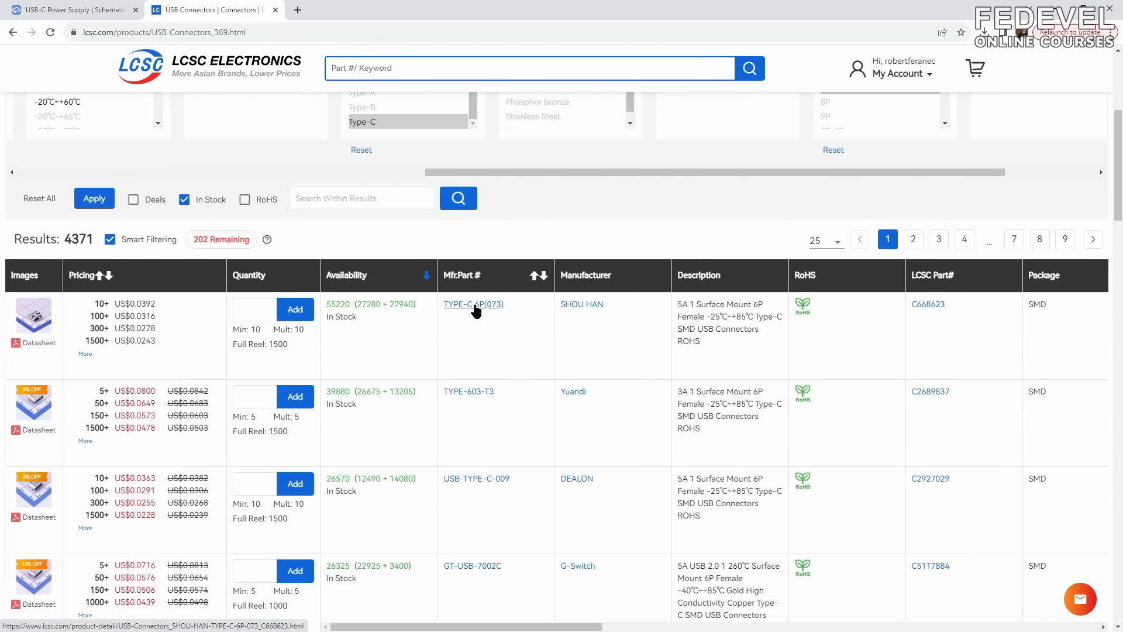
- Open the SHOU HAN TYPE-C 6P(073) product page and look through its photos
left_click(475, 306)
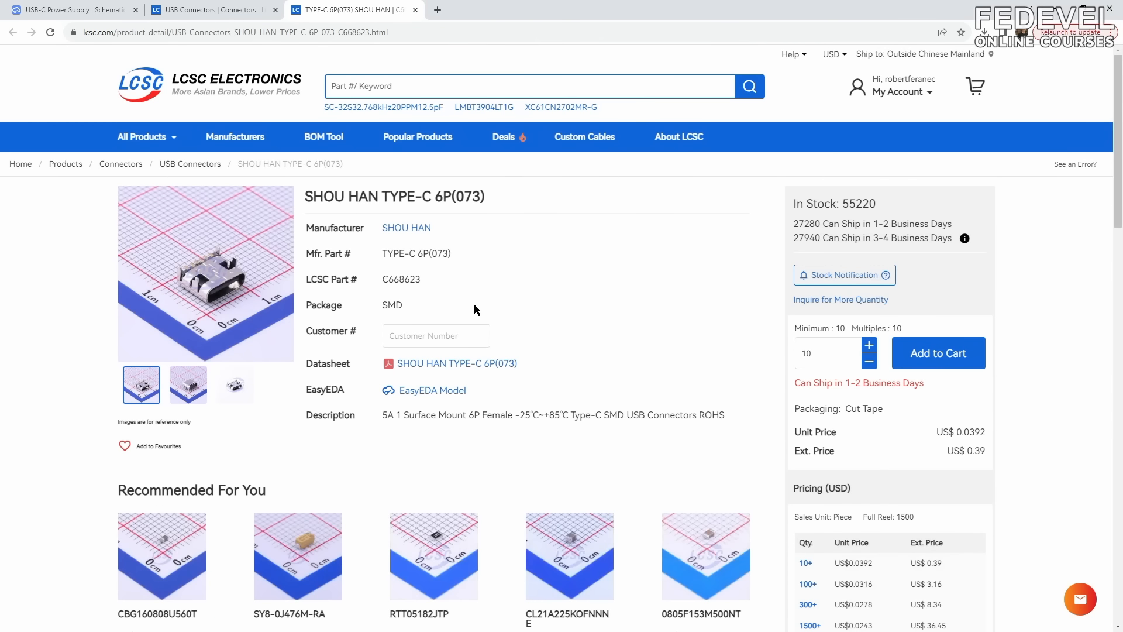
left_click(188, 391)
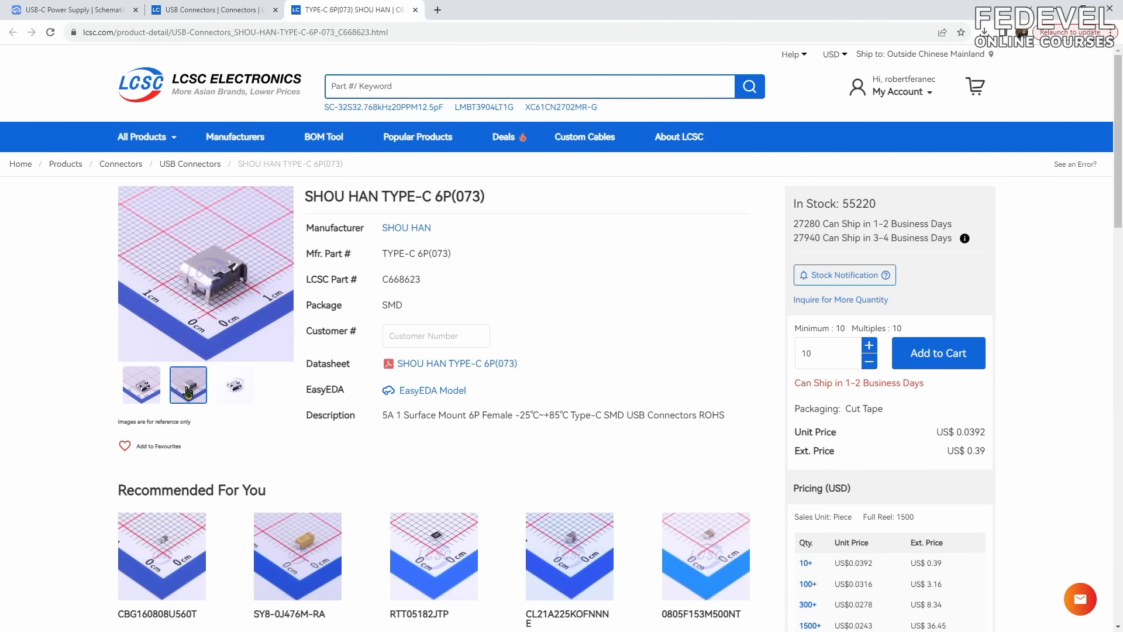
left_click(233, 390)
left_click(145, 389)
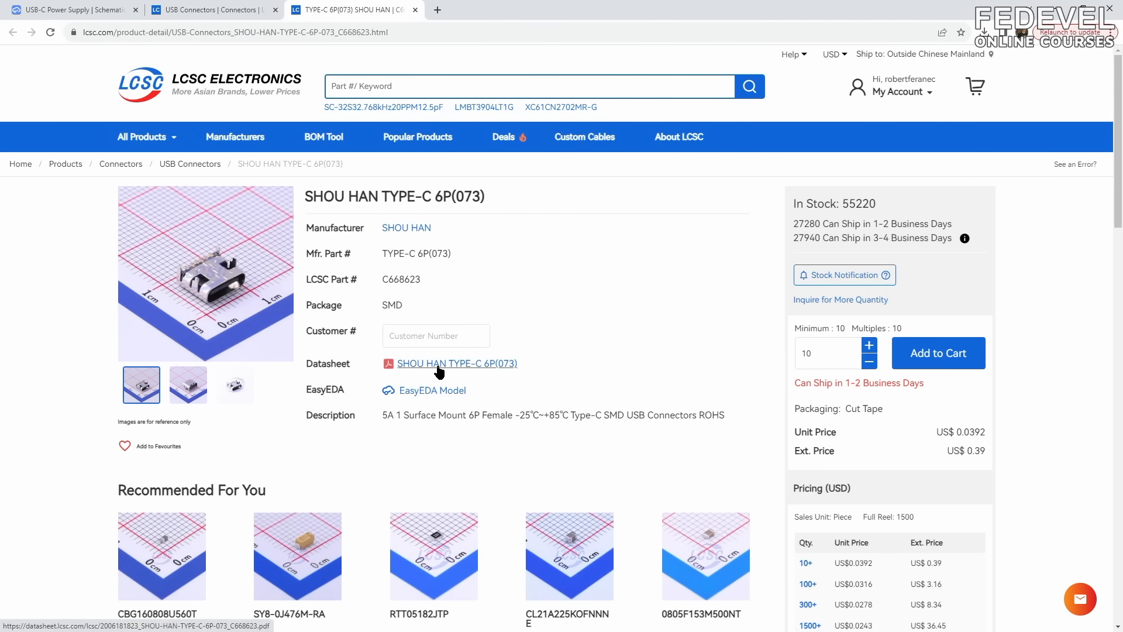
- Open the connector's datasheet and examine the mechanical drawing and pin assignments on page 6, rotated upright and enlarged to 125%
left_click(437, 364)
scroll(517, 315, "down", 20)
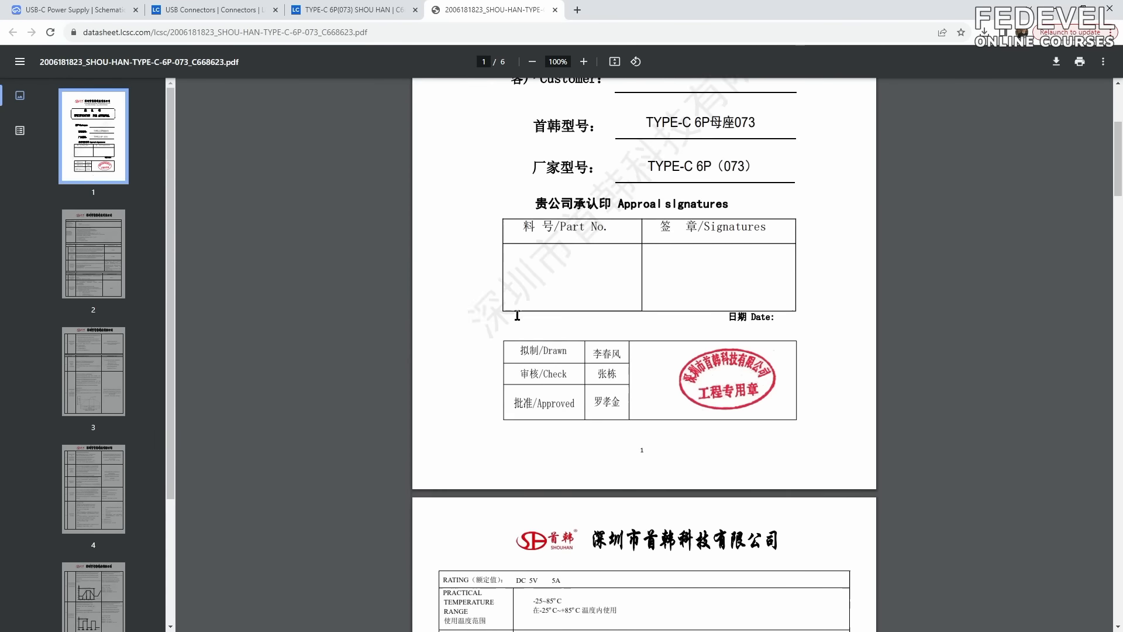
scroll(517, 315, "down", 20)
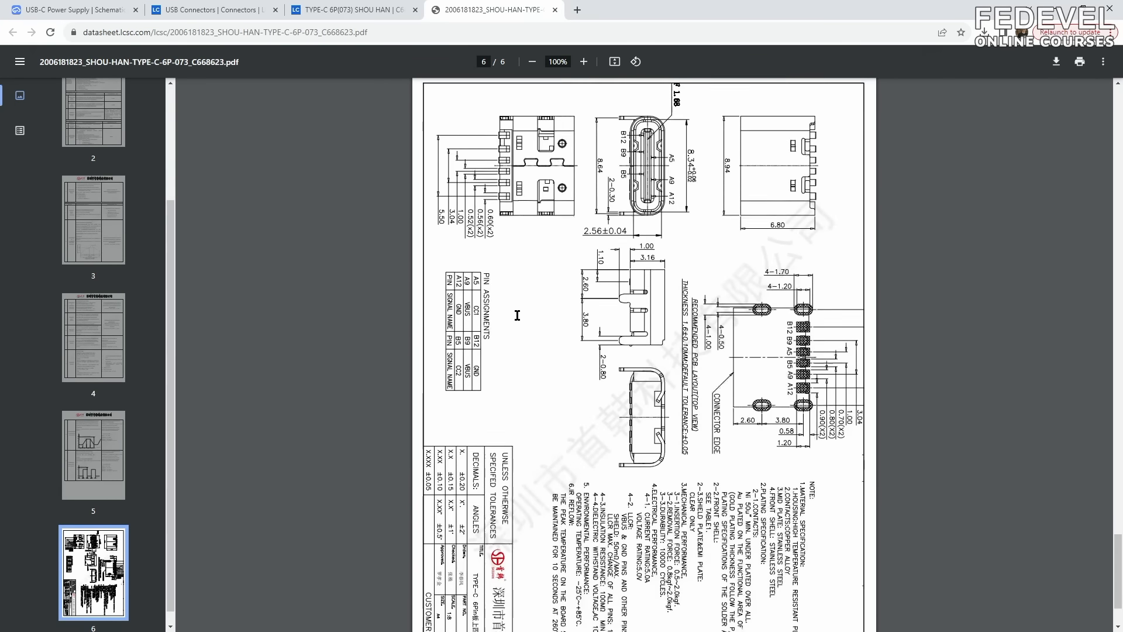
scroll(514, 313, "up", 1)
left_click(635, 62)
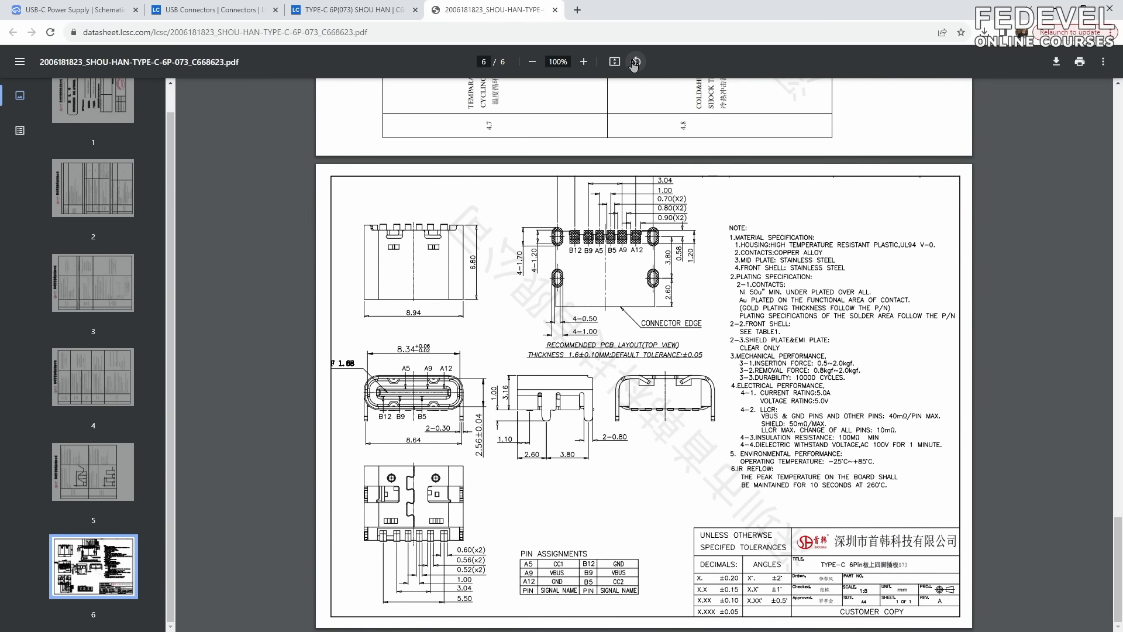
left_click(583, 61)
left_click(583, 62)
scroll(593, 217, "down", 2)
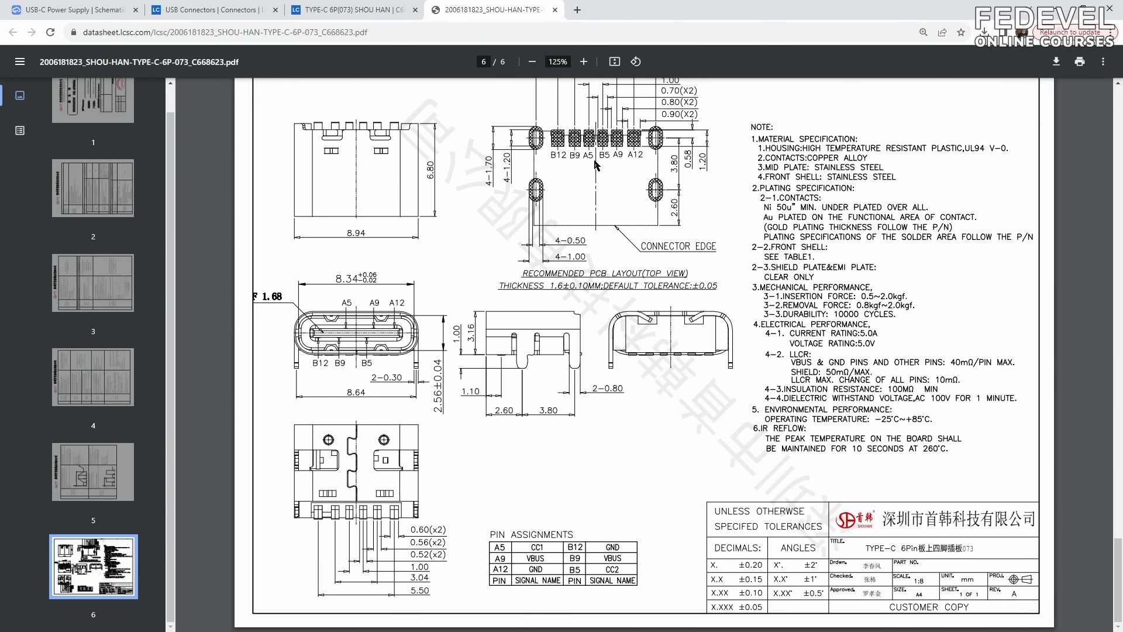
- Return to the TYPE-C 6P(073) product page and copy its LCSC part number C668623
left_click(404, 10)
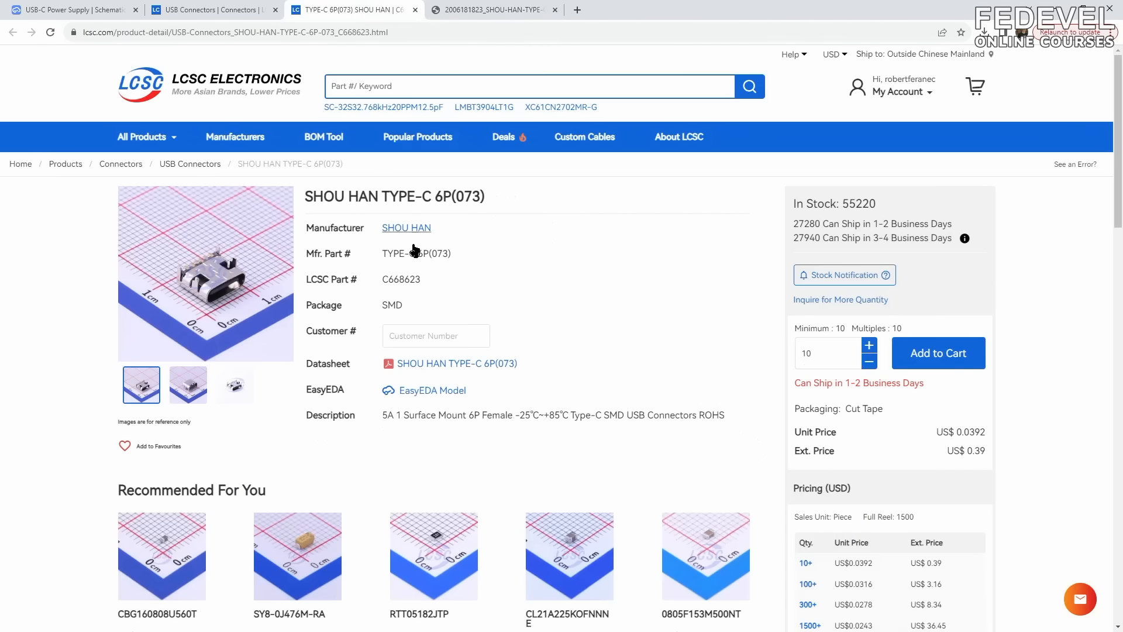
double_click(408, 279)
right_click(408, 280)
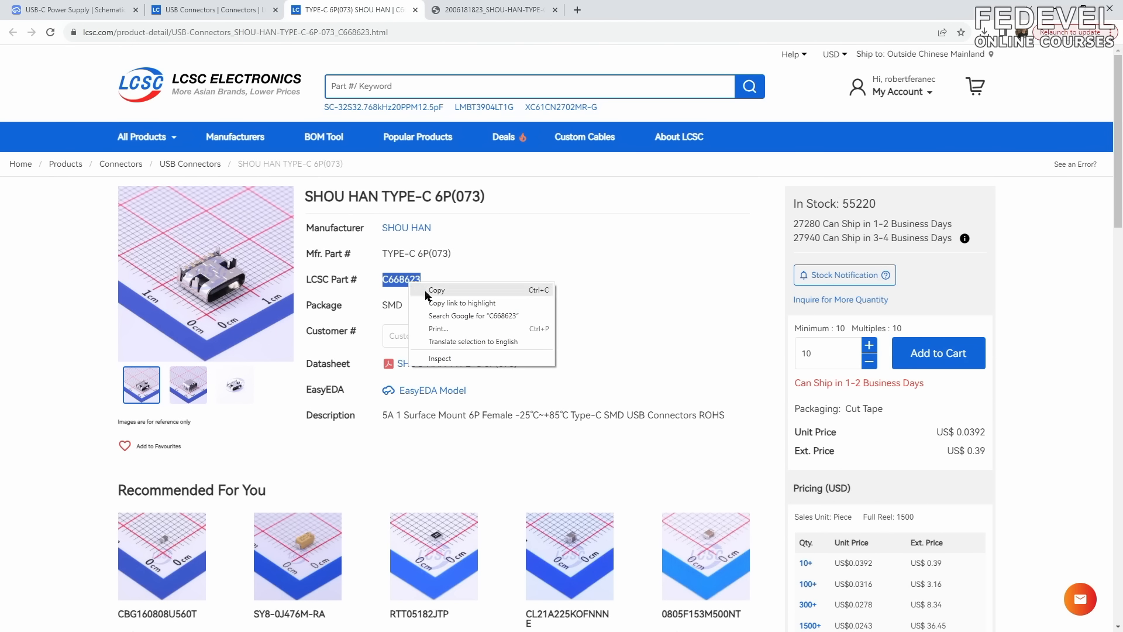
left_click(425, 290)
- Switch back to the EasyEDA schematic and search the EasyEDA device library for C668623
left_click(113, 14)
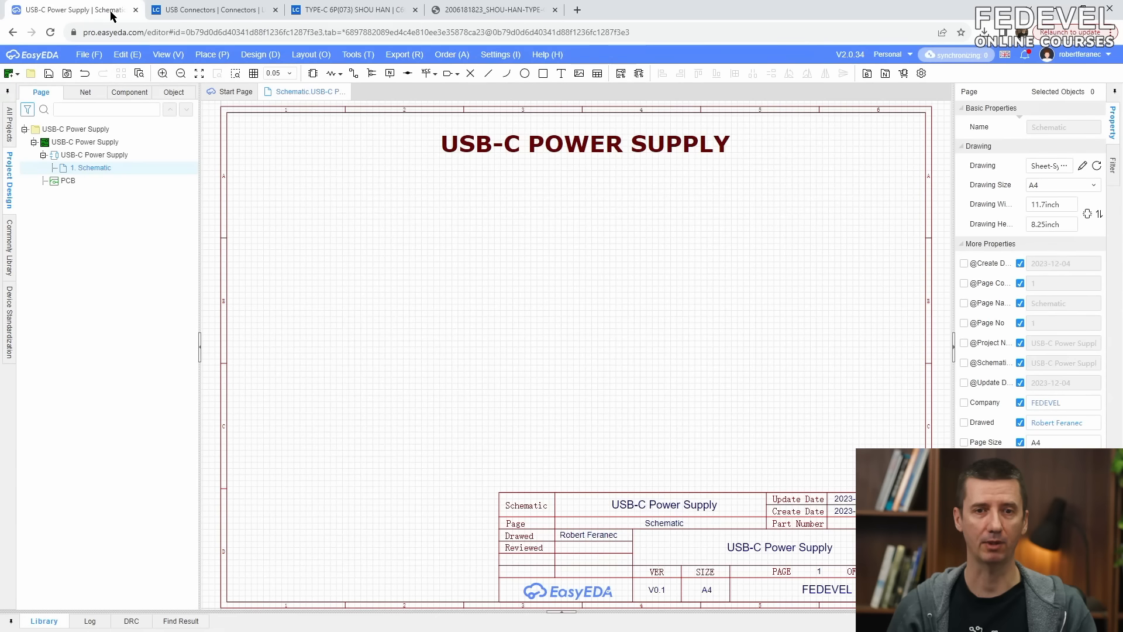
left_click(210, 54)
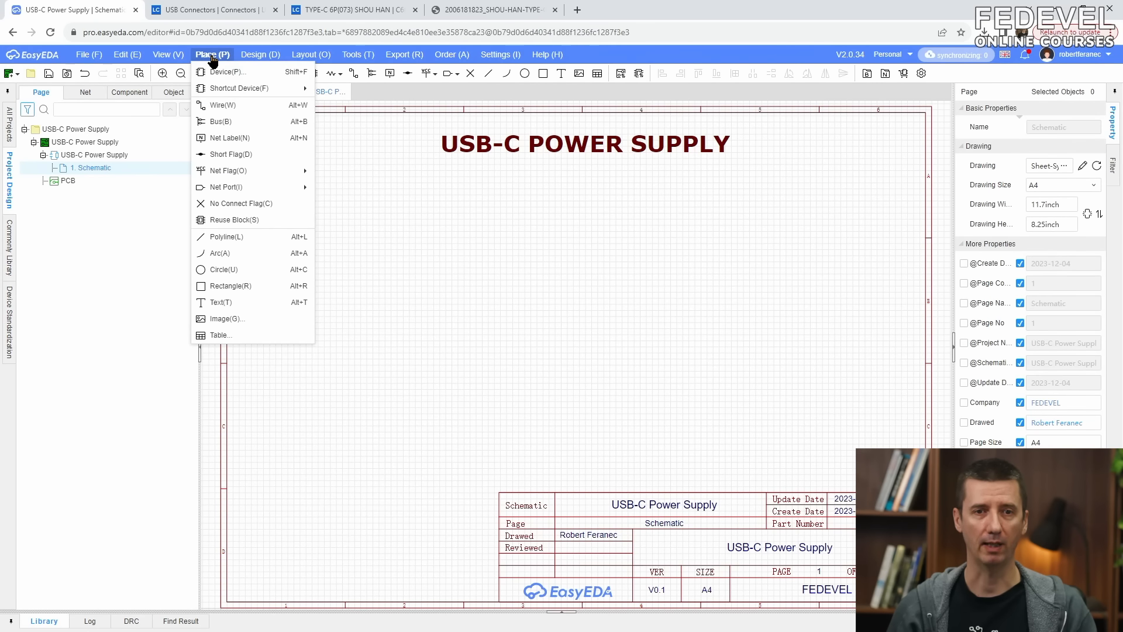
left_click(219, 73)
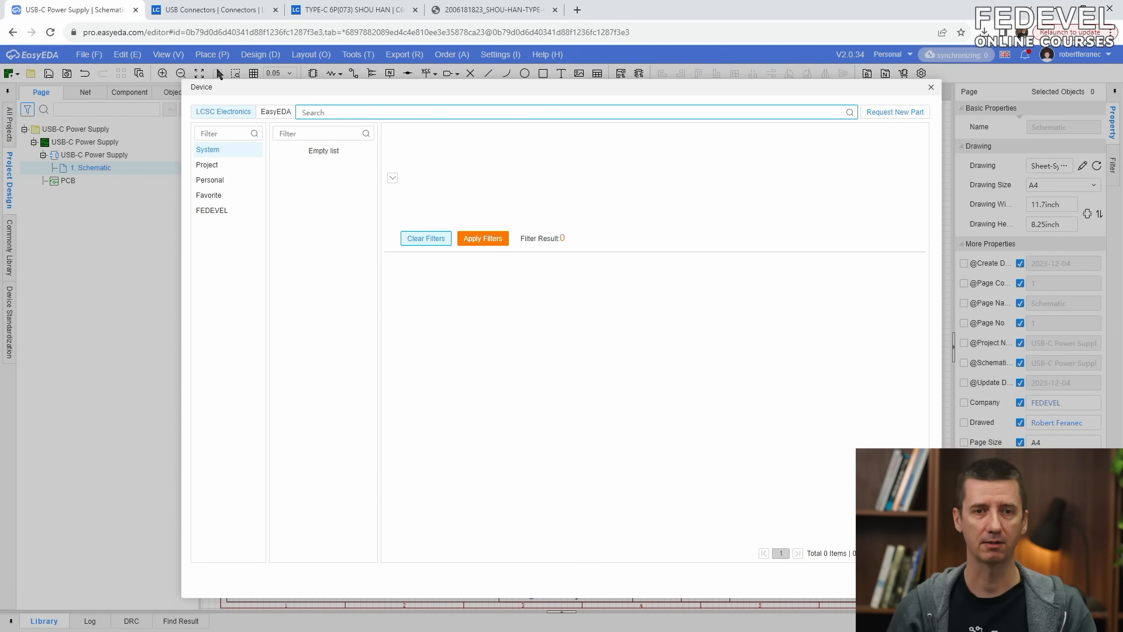
left_click(275, 112)
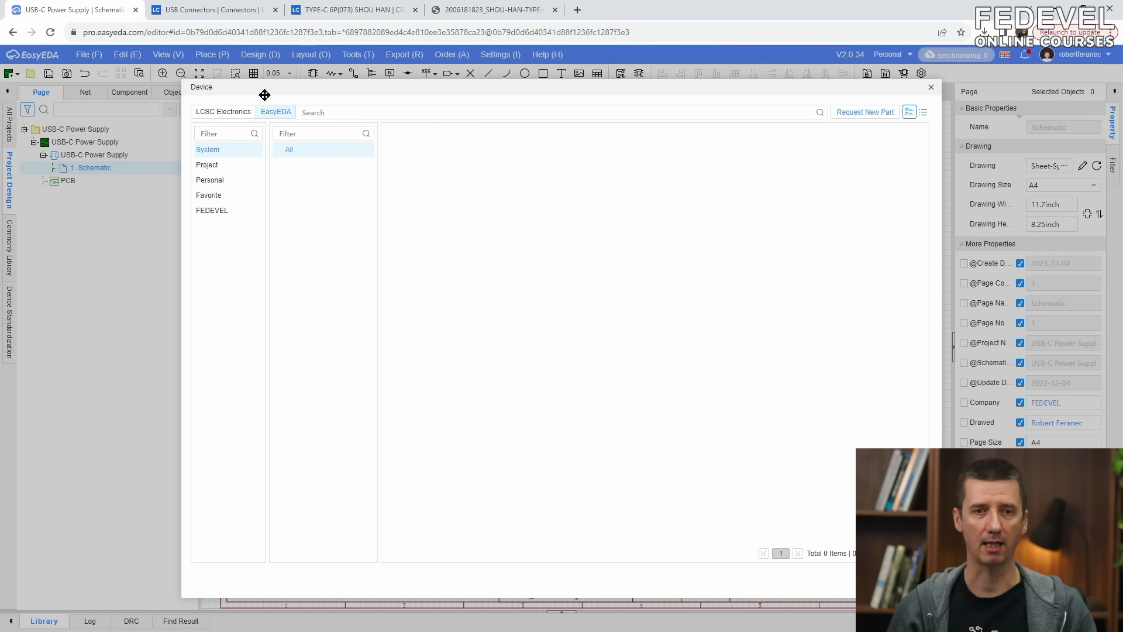
left_click(349, 113)
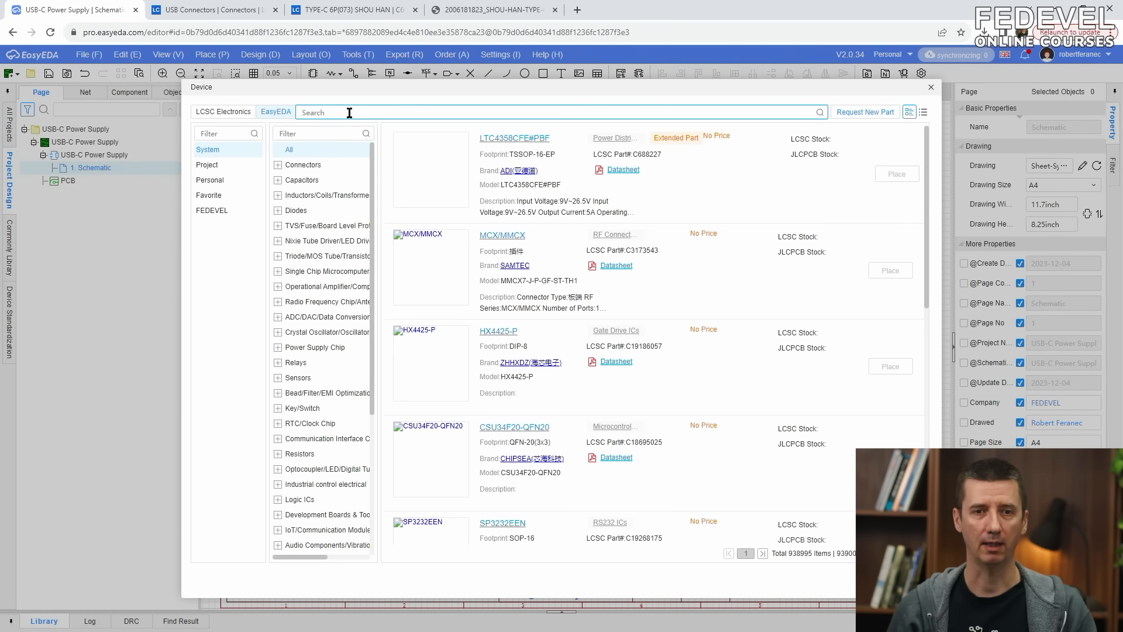
right_click(349, 112)
left_click(387, 192)
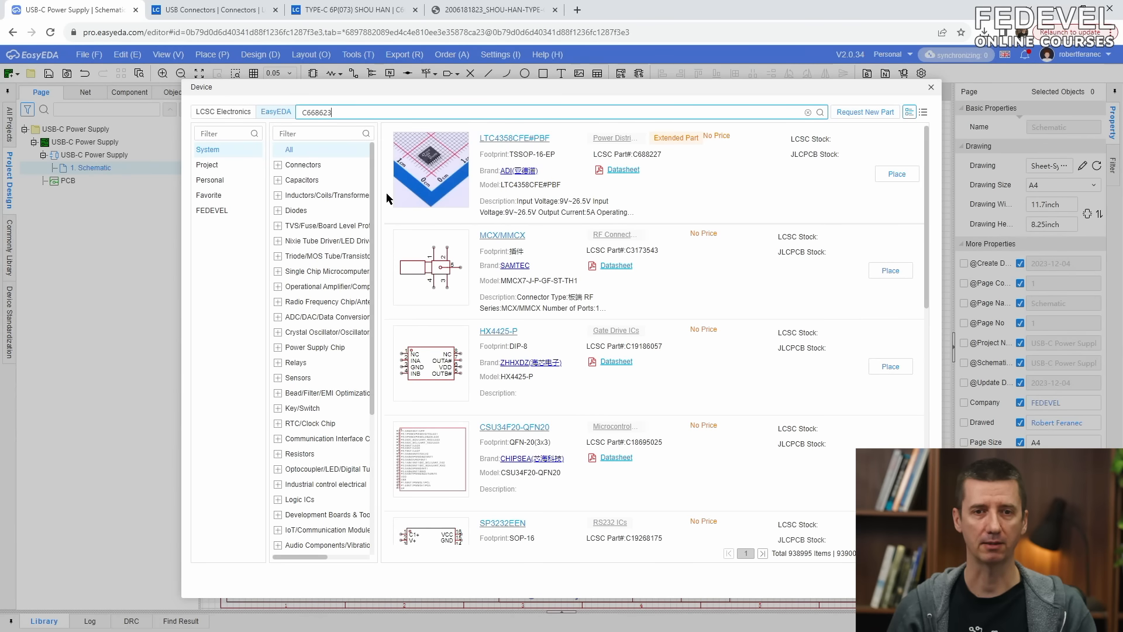
key("Return")
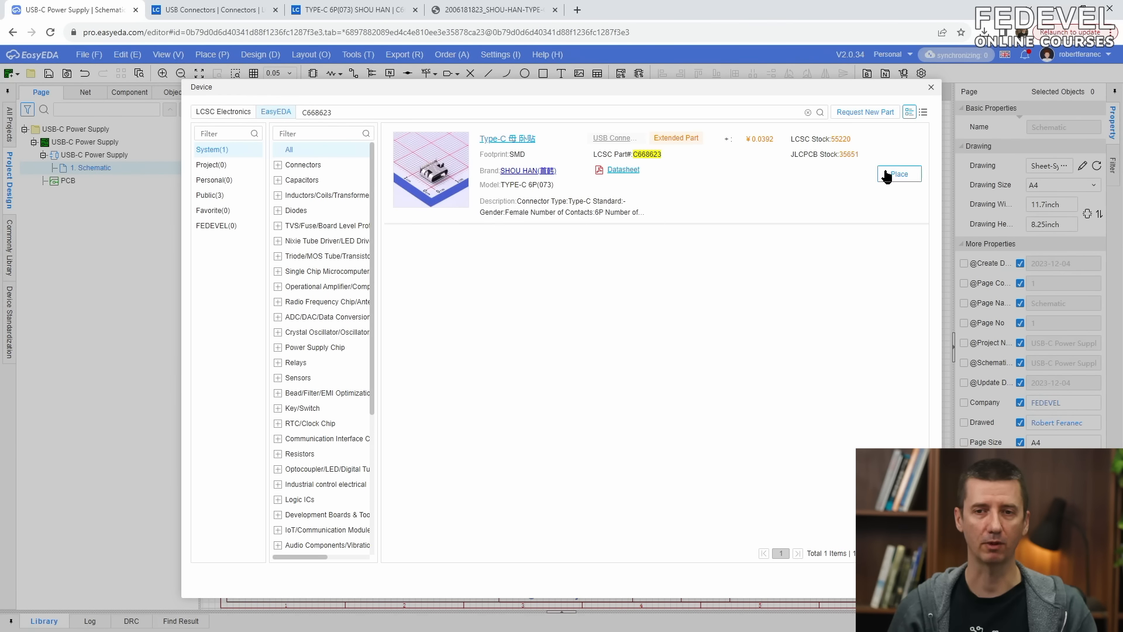
- Place one TYPE-C 6P(073) connector in the left half of the sheet and flip it horizontally
left_click(900, 174)
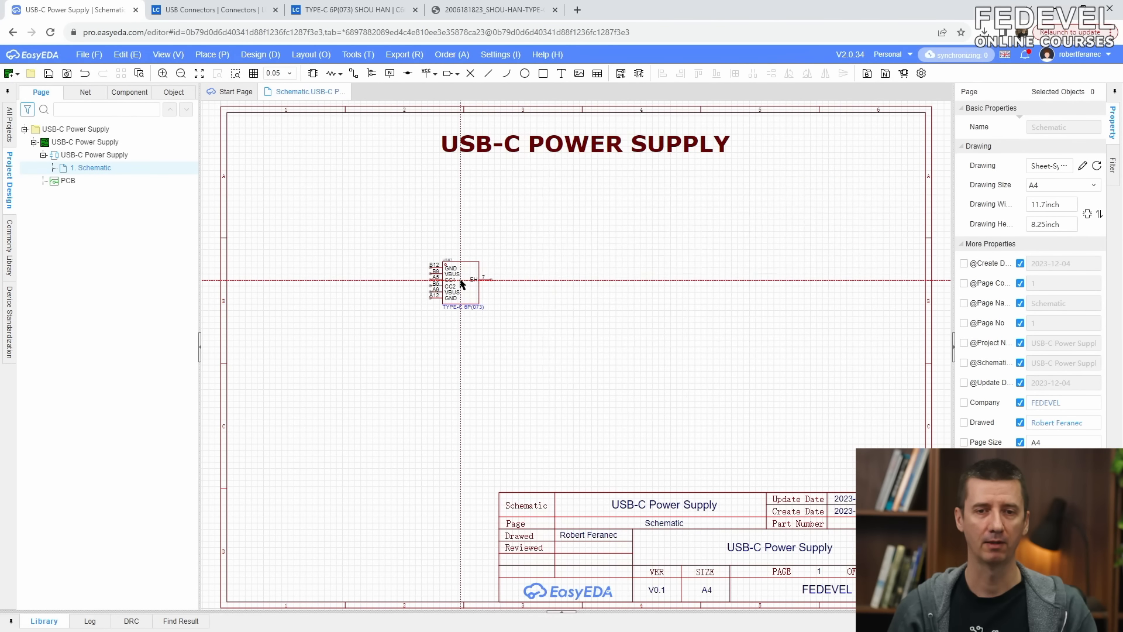
scroll(461, 283, "up", 5)
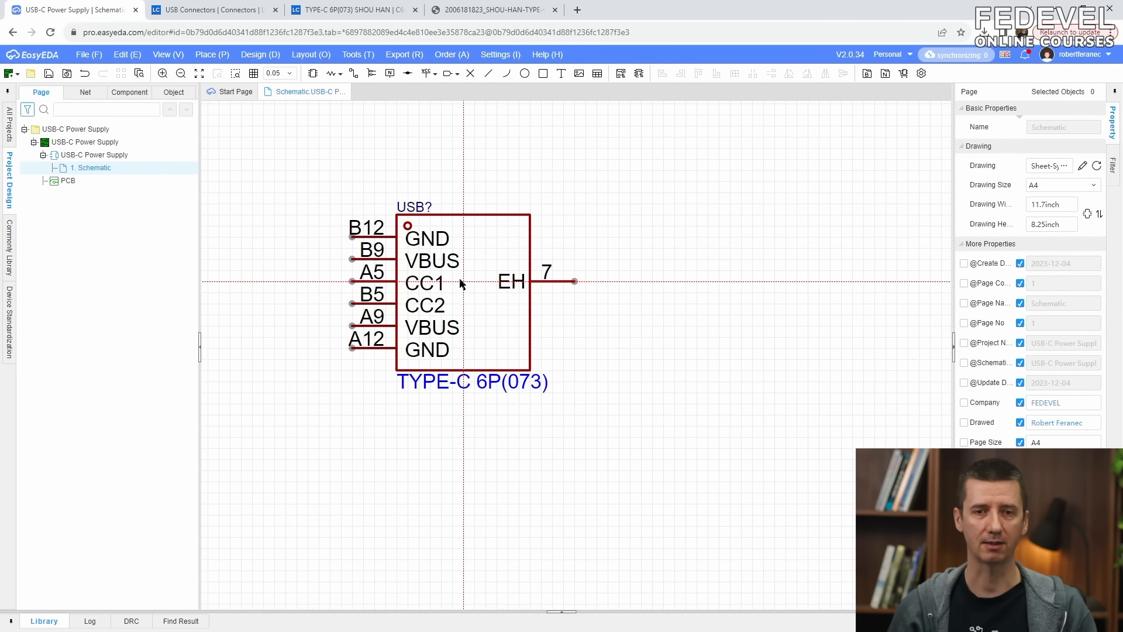
left_click(461, 283)
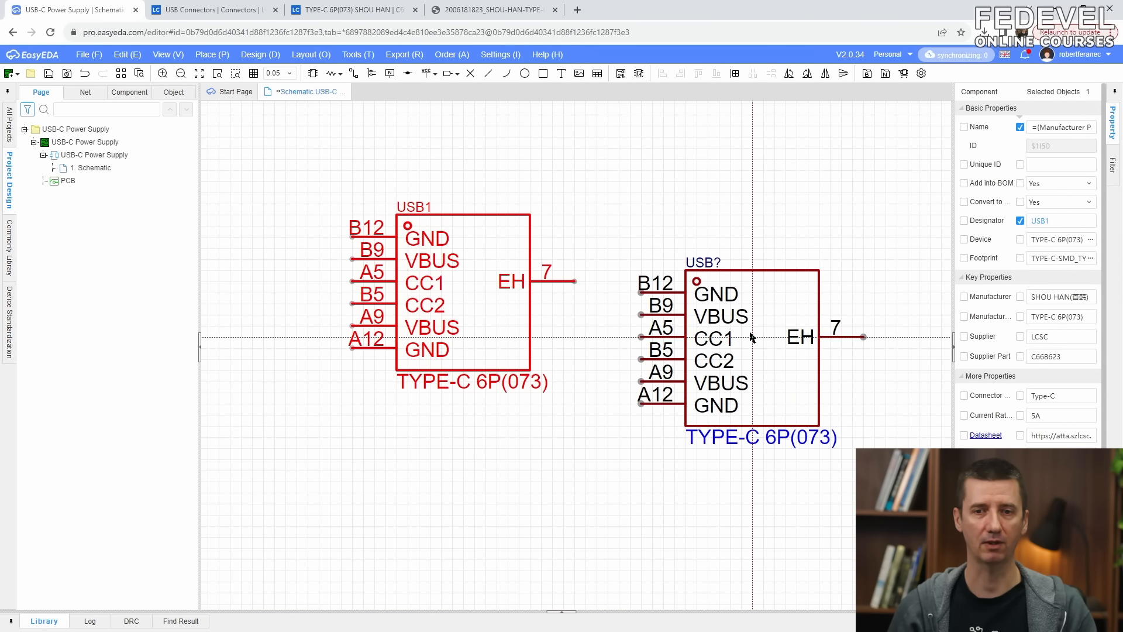
key("Escape")
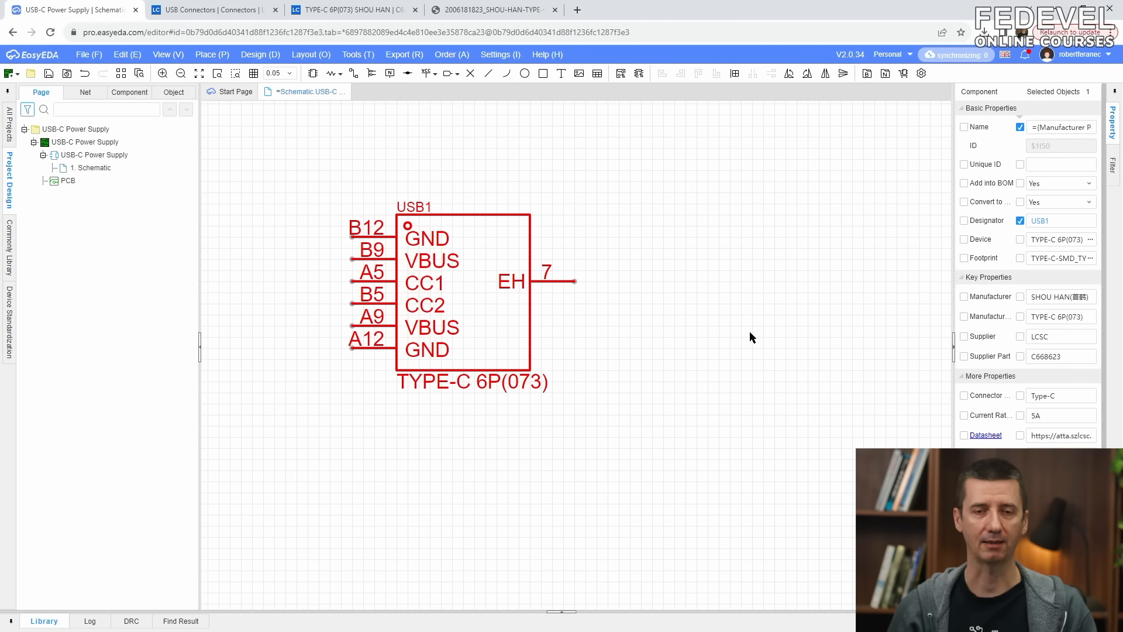
left_click(674, 335)
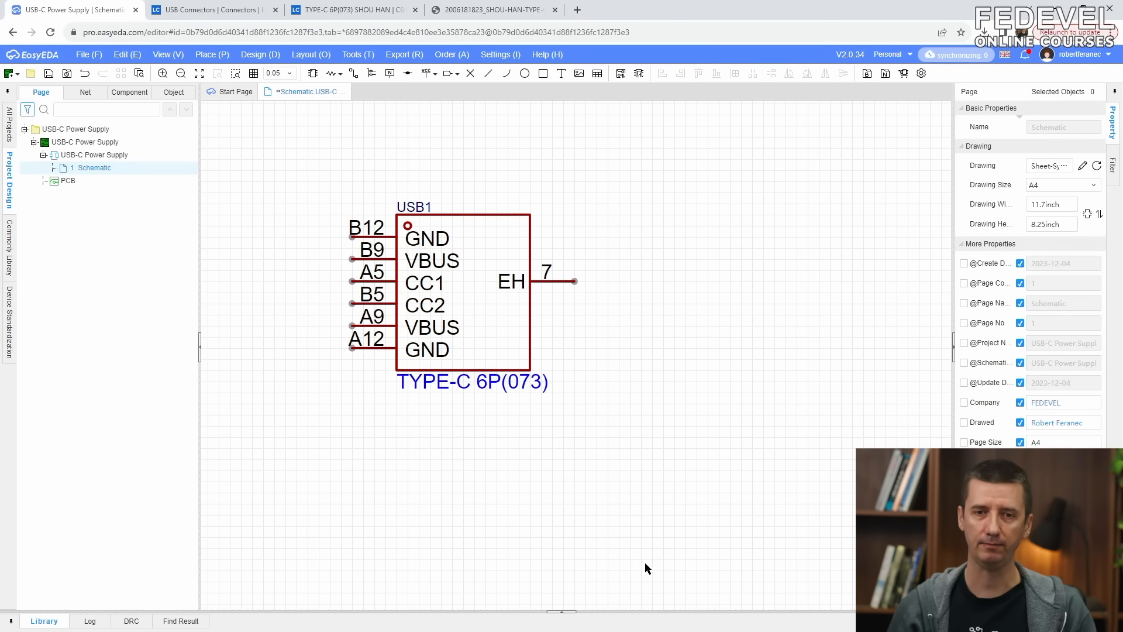
left_click(498, 324)
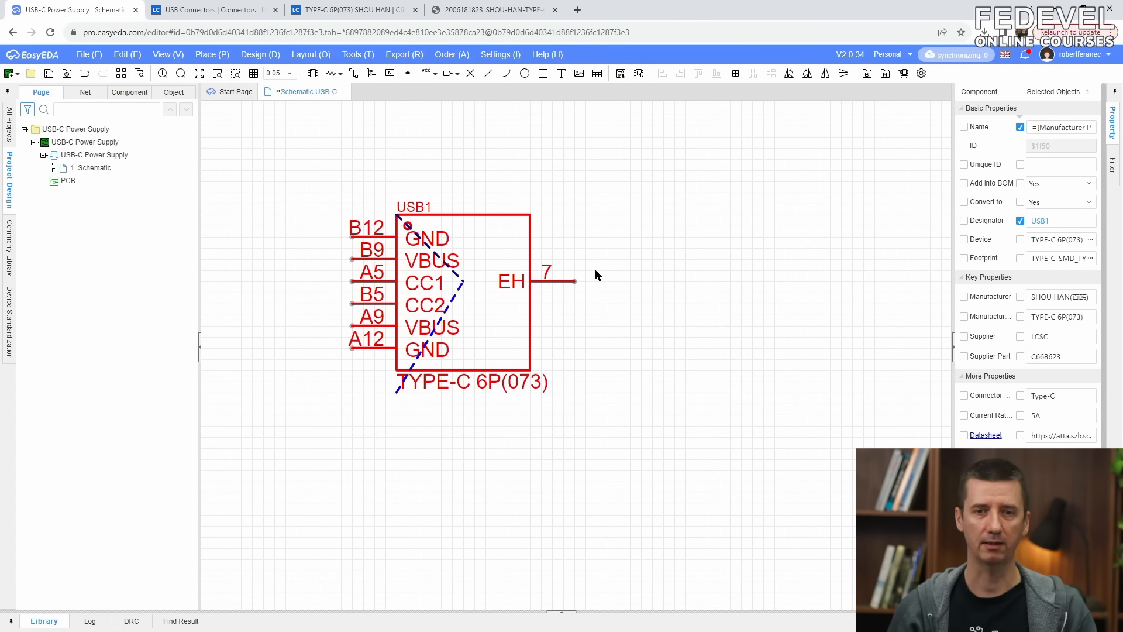
left_click(825, 74)
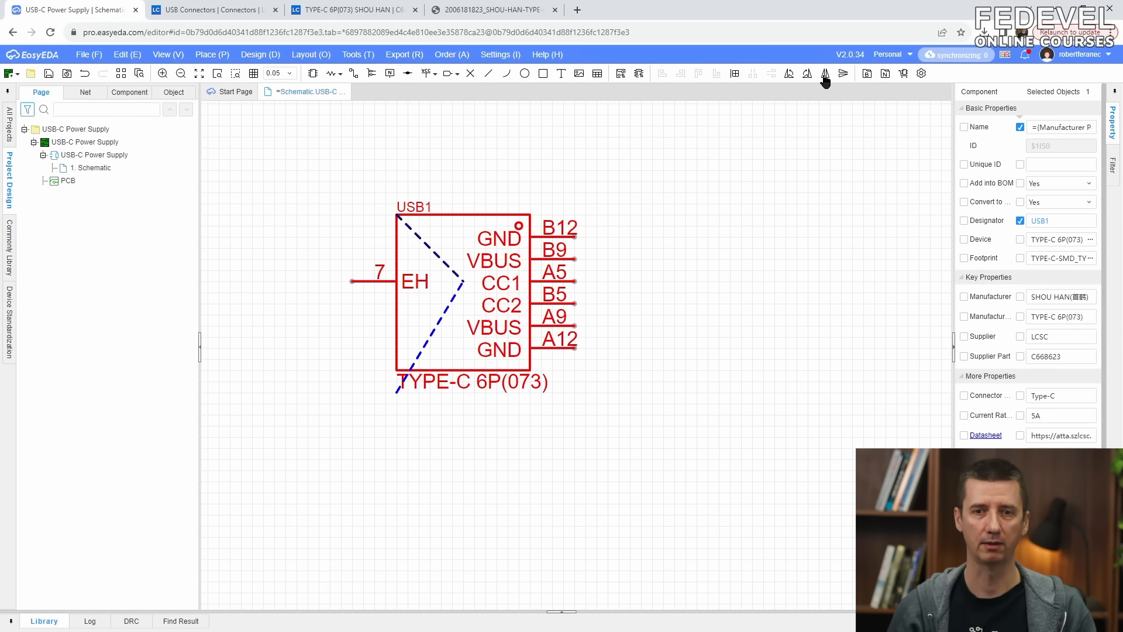
- Move the TYPE-C 6P(073) connector a little farther left on the sheet and fit the whole sheet in view
scroll(627, 327, "down", 5)
left_click_drag(589, 318, 538, 311)
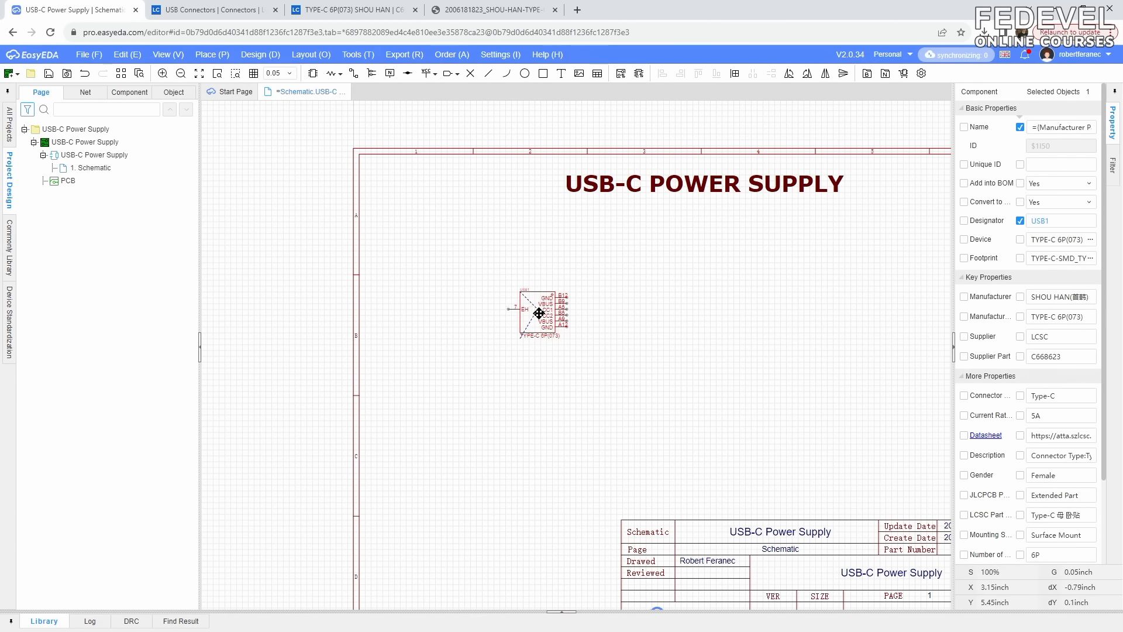
left_click(498, 248)
key("k")
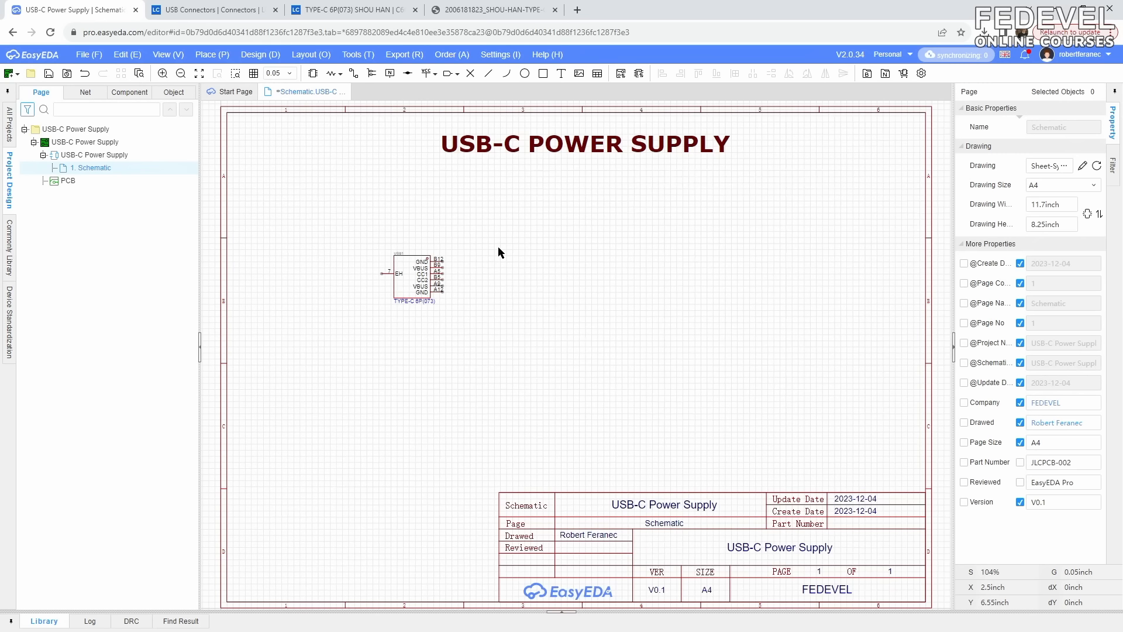
- Copy the USB-C POWER SUPPLY title text and paste the copy between the title and the Type-C connector
left_click(548, 142)
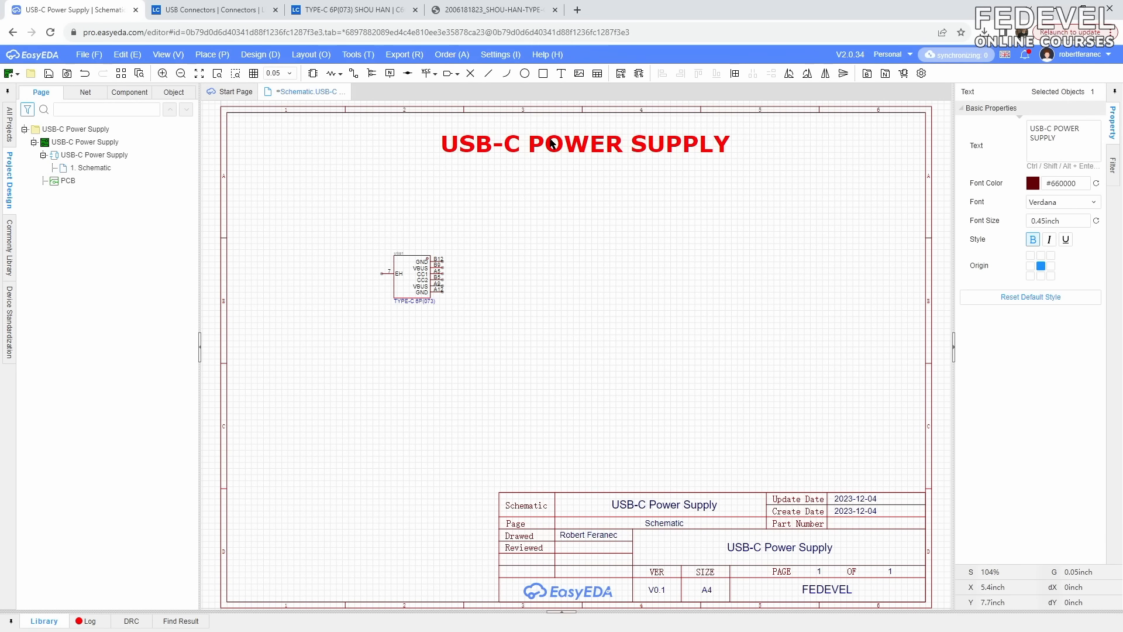
right_click(549, 141)
left_click(577, 182)
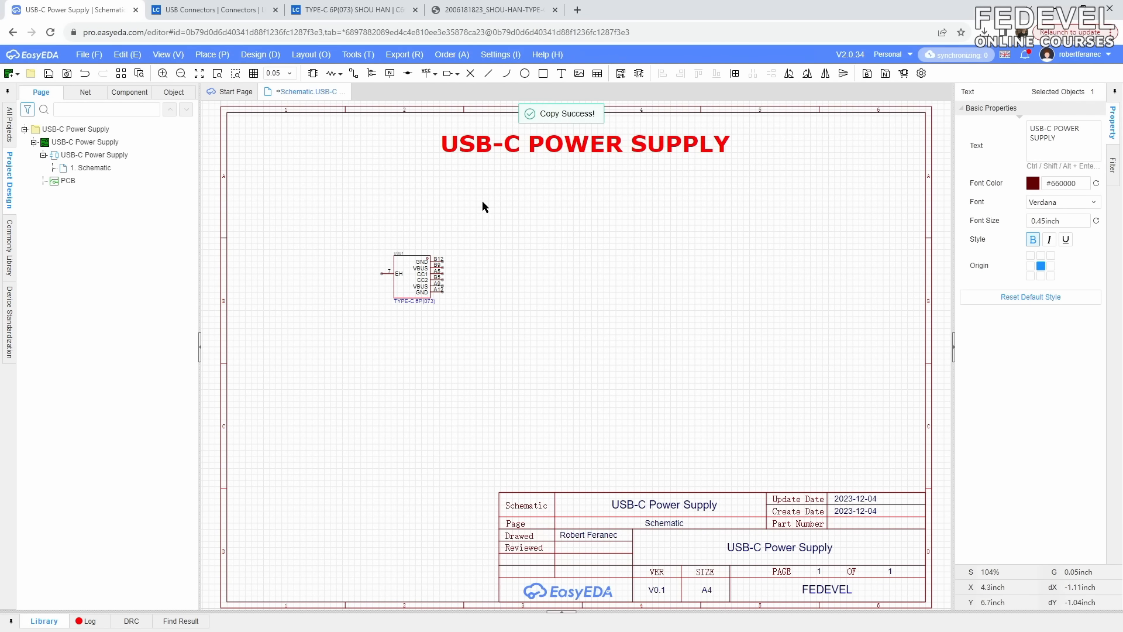
right_click(482, 200)
left_click(511, 212)
left_click(369, 221)
left_click(525, 214)
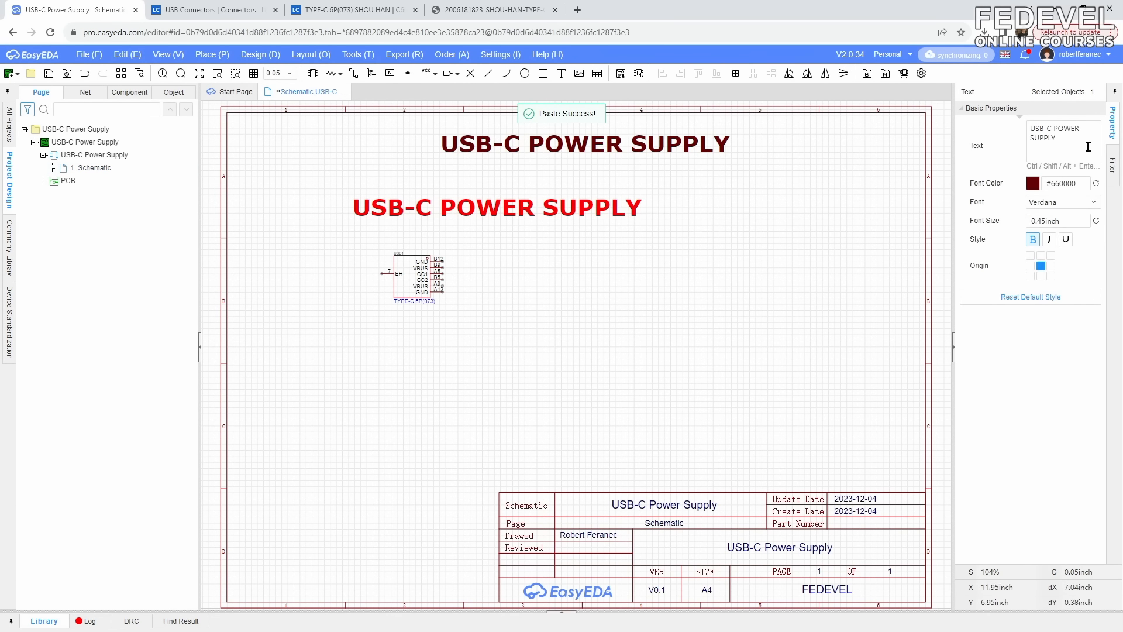
- Turn the pasted text into a USB-C (INPUT) heading with a 0.25 inch font size, positioned above the Type-C connector
left_click_drag(1083, 140, 1055, 131)
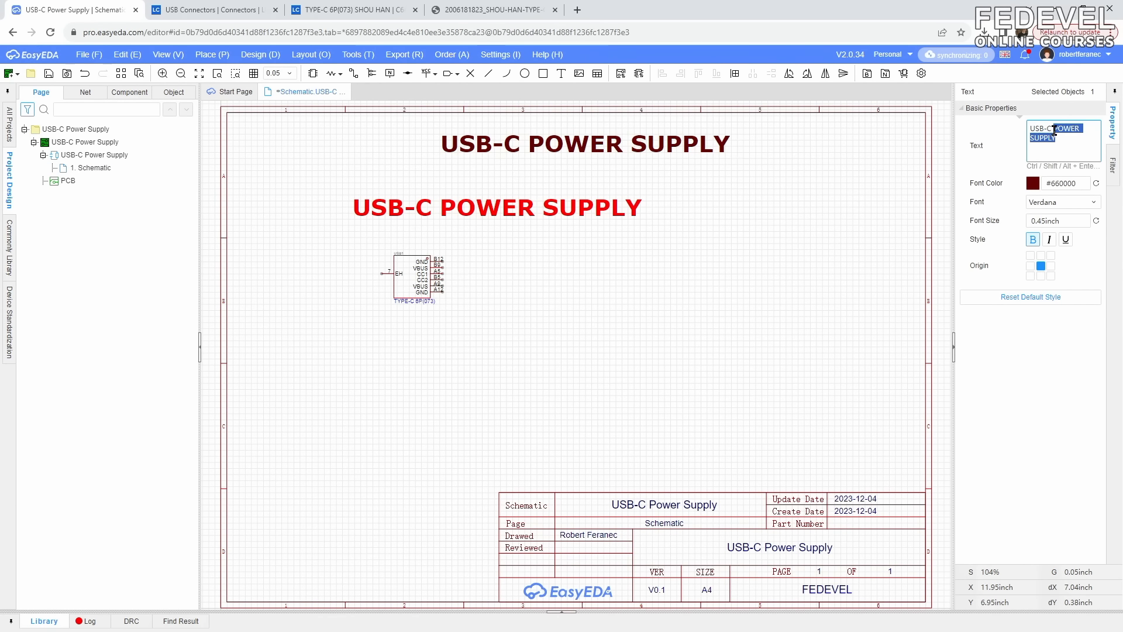
type("(INPUT")
left_click(1073, 220)
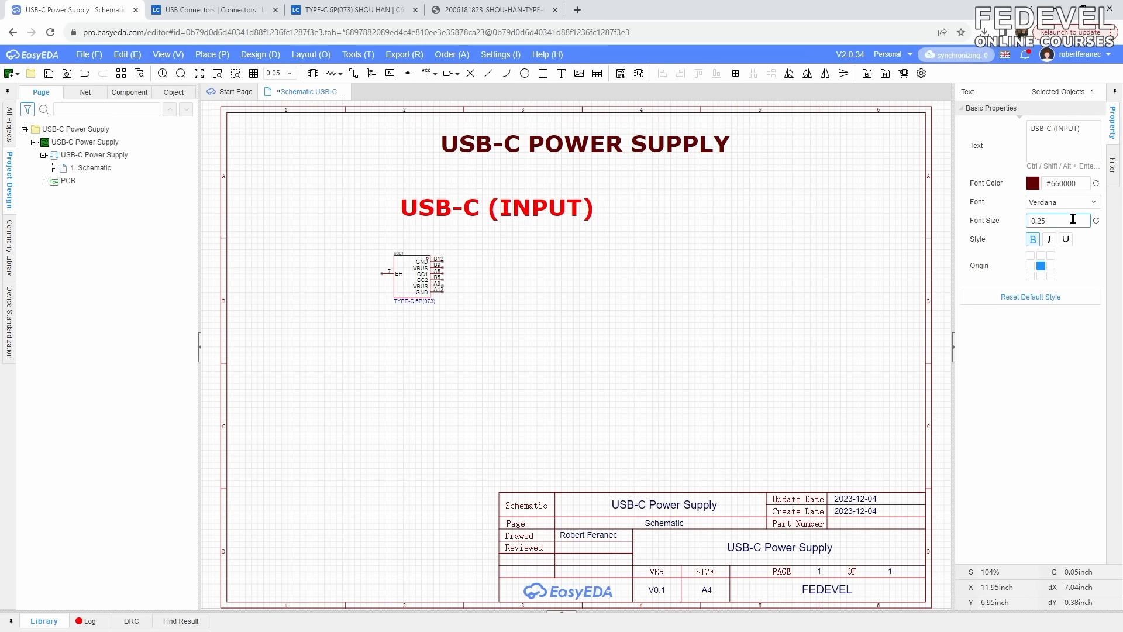
key("Return")
left_click_drag(494, 212, 445, 202)
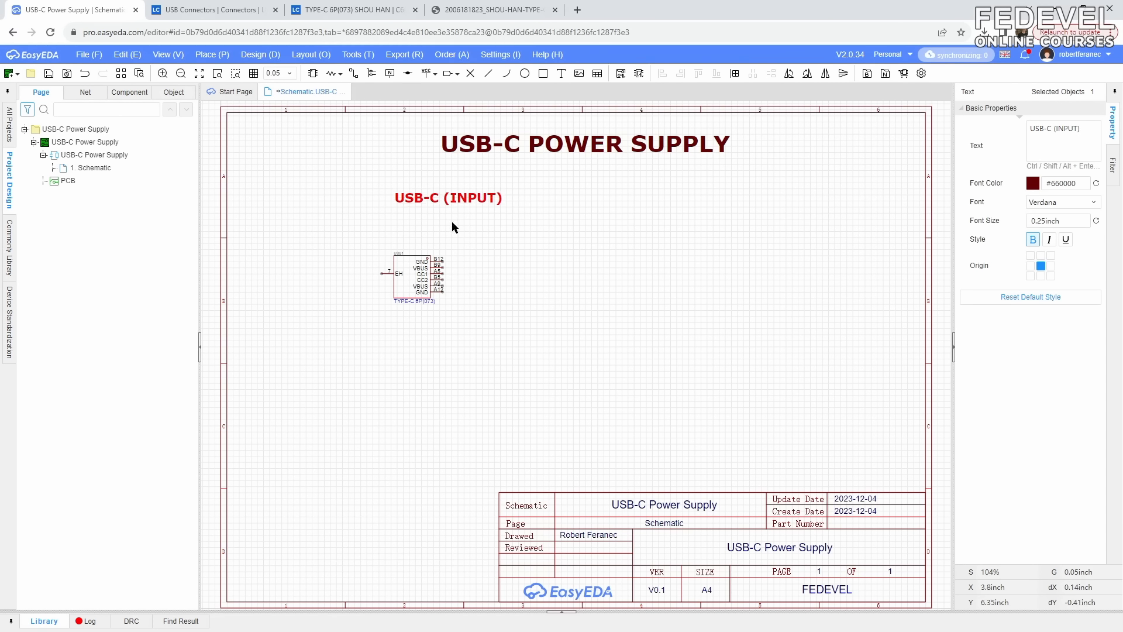
left_click(451, 220)
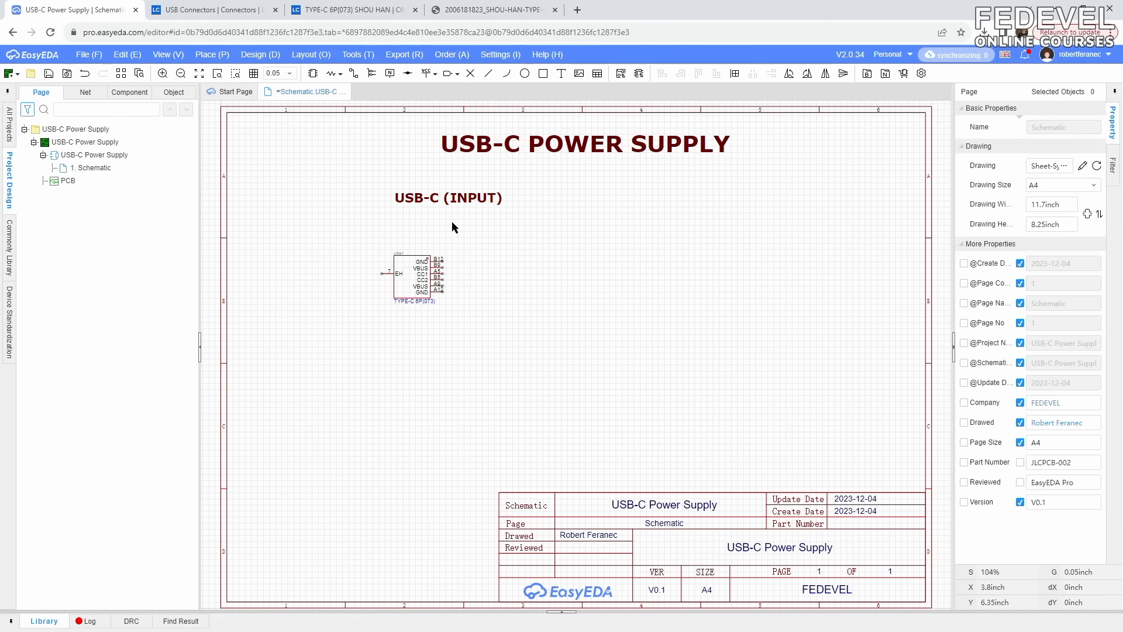
- Switch to the LCSC USB Connectors page and open the Pluggable System Terminal Block category under Connectors
left_click(227, 12)
scroll(232, 134, "up", 5)
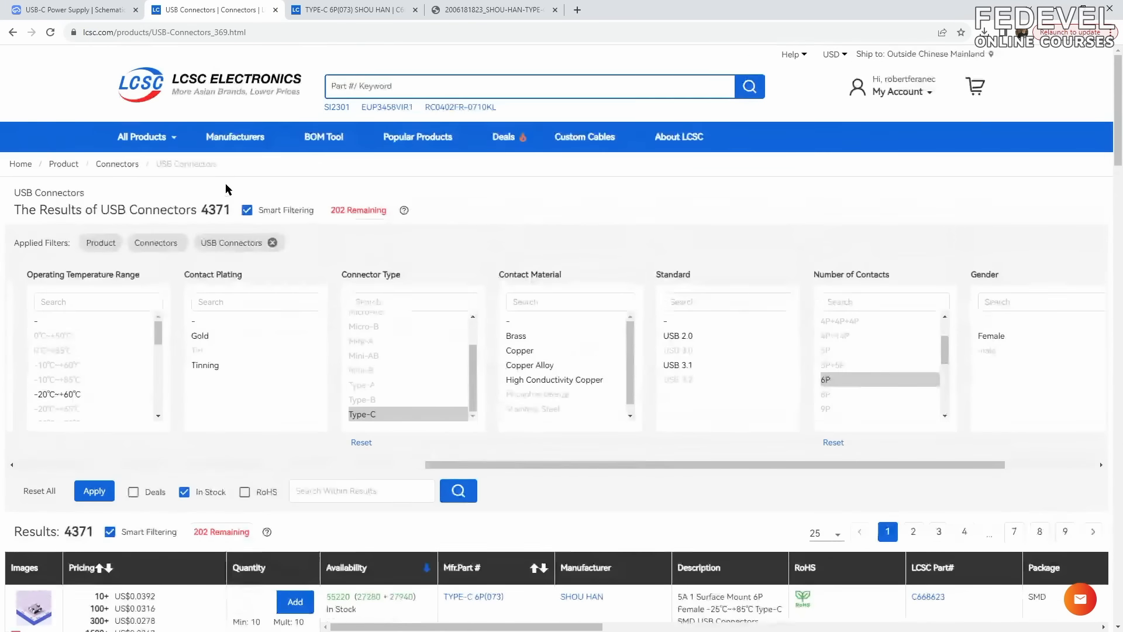
mouse_move(153, 138)
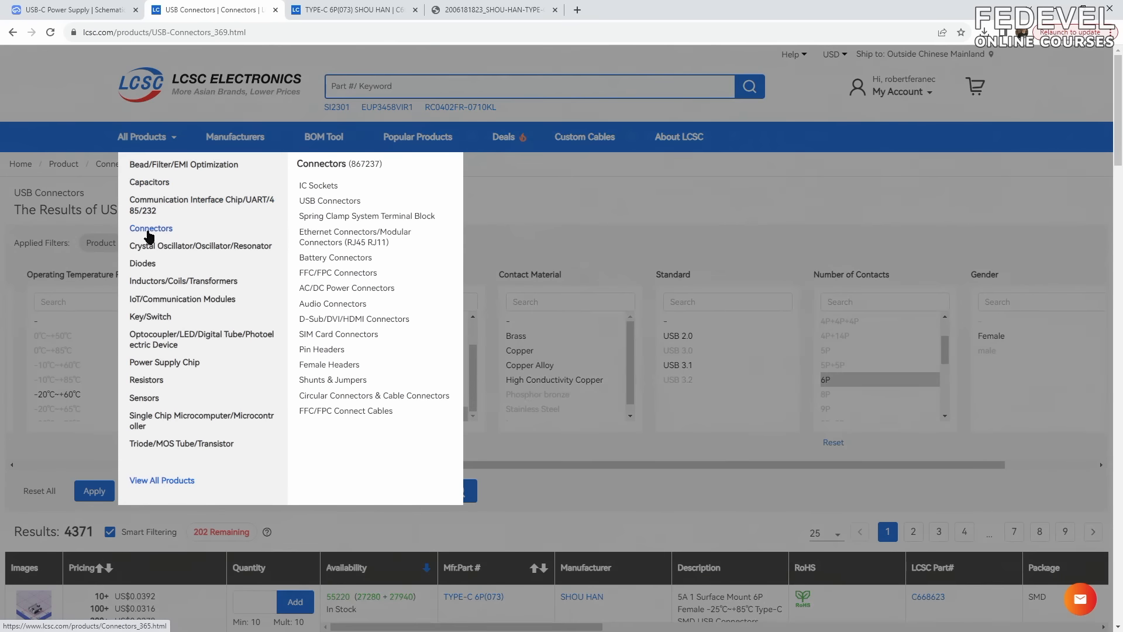
left_click(149, 234)
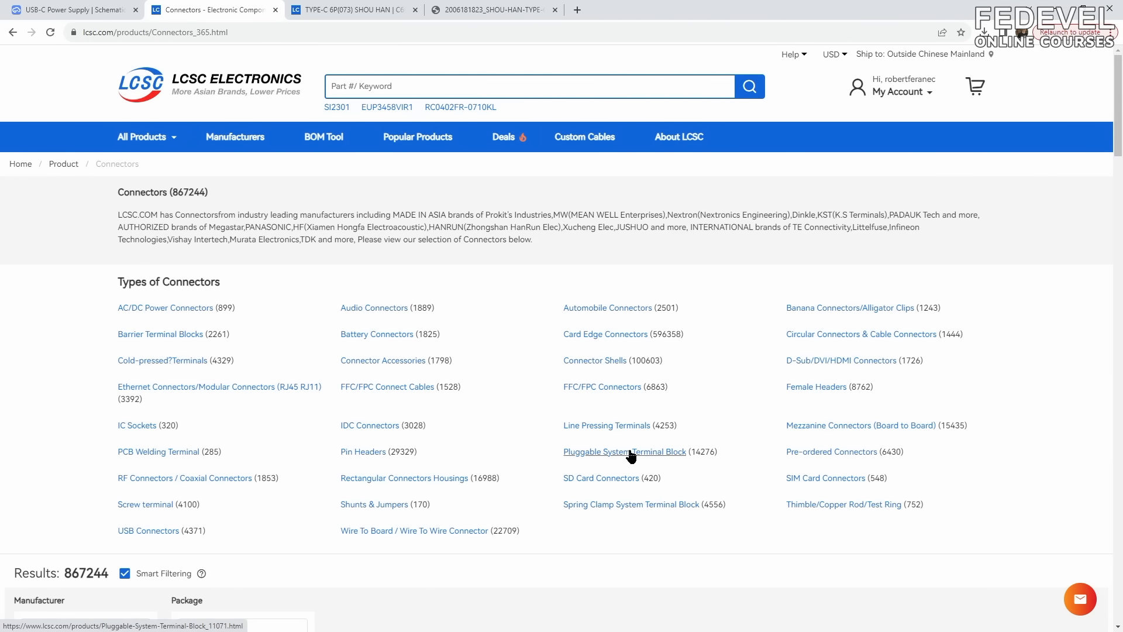
left_click(625, 457)
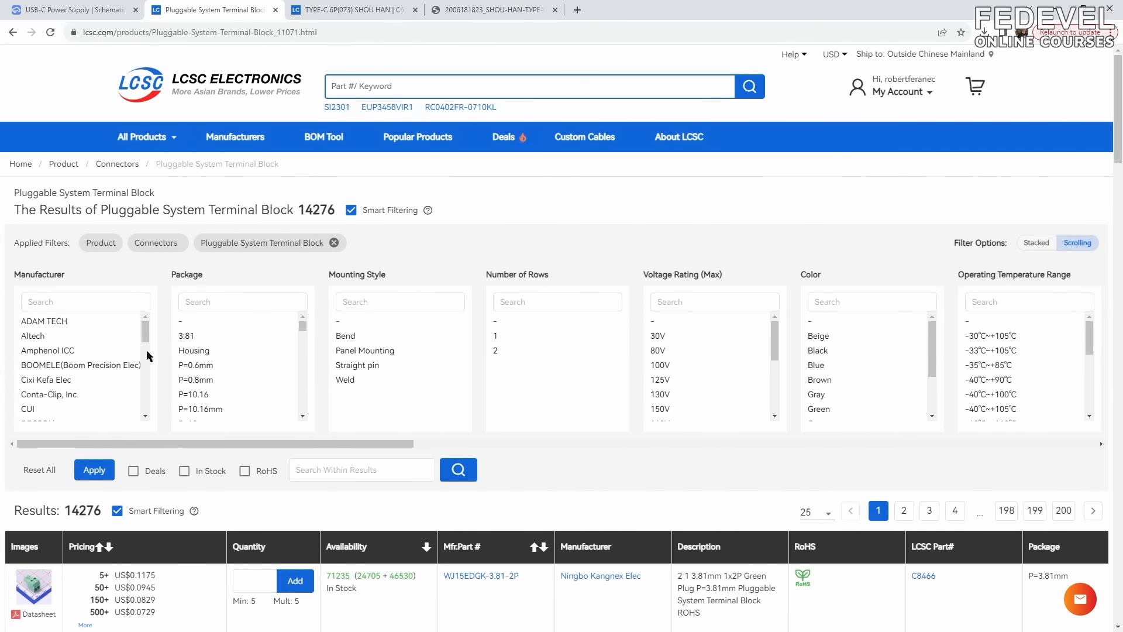
- Filter the terminal blocks by manufacturer Phoenix Contact, package Plugin,P=5.08mm and In Stock, and apply the filters
left_click_drag(147, 336, 146, 386)
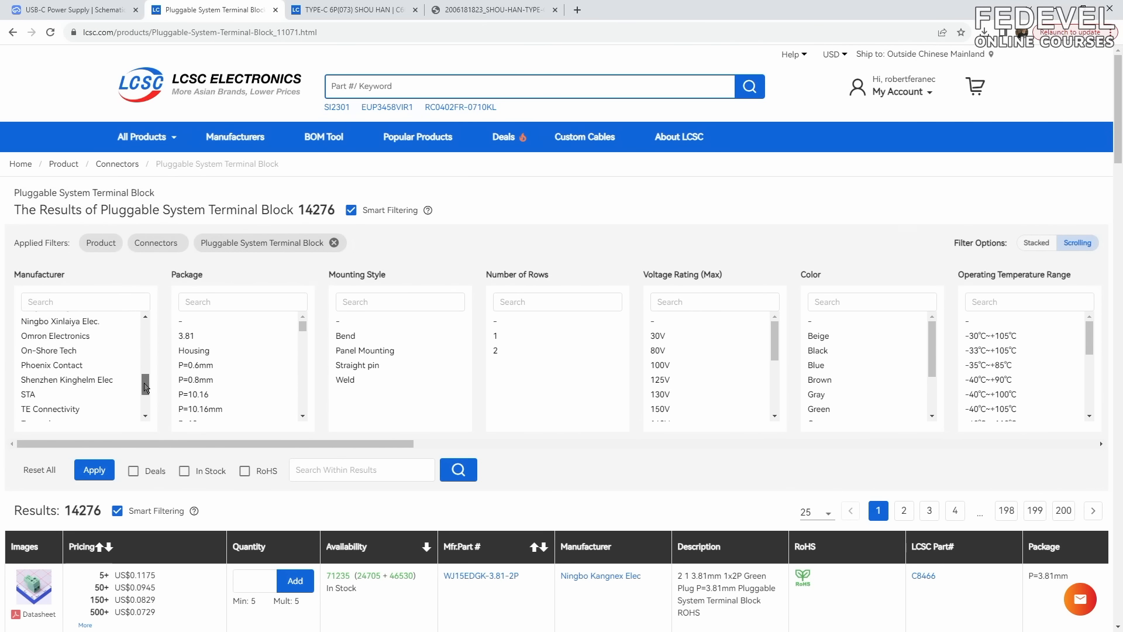
left_click(72, 368)
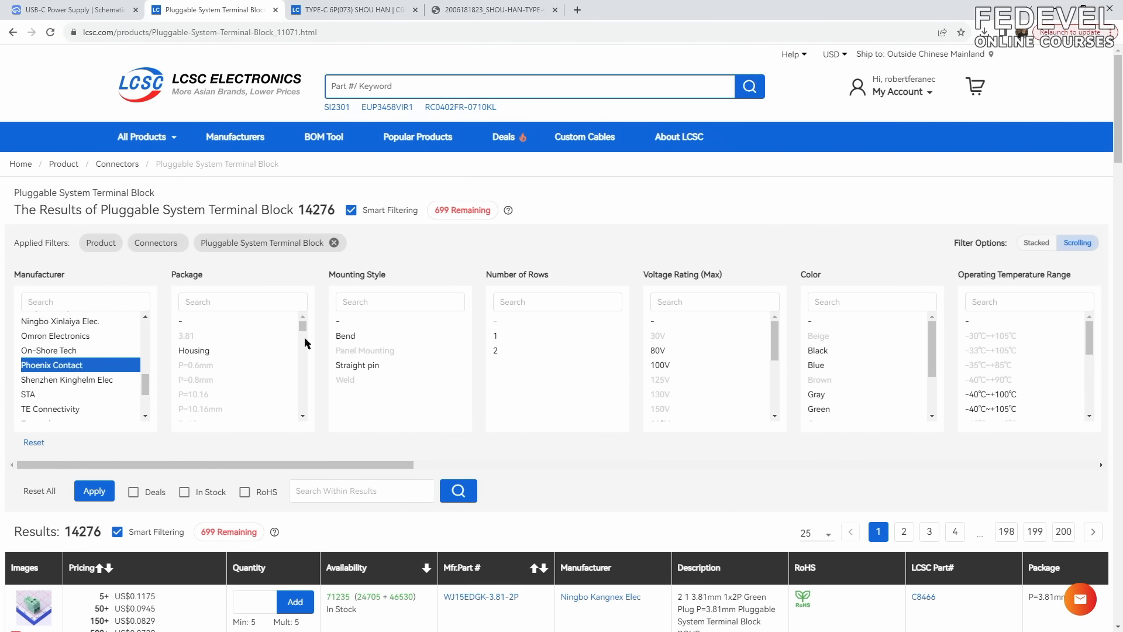
left_click_drag(303, 326, 305, 370)
scroll(199, 389, "down", 5)
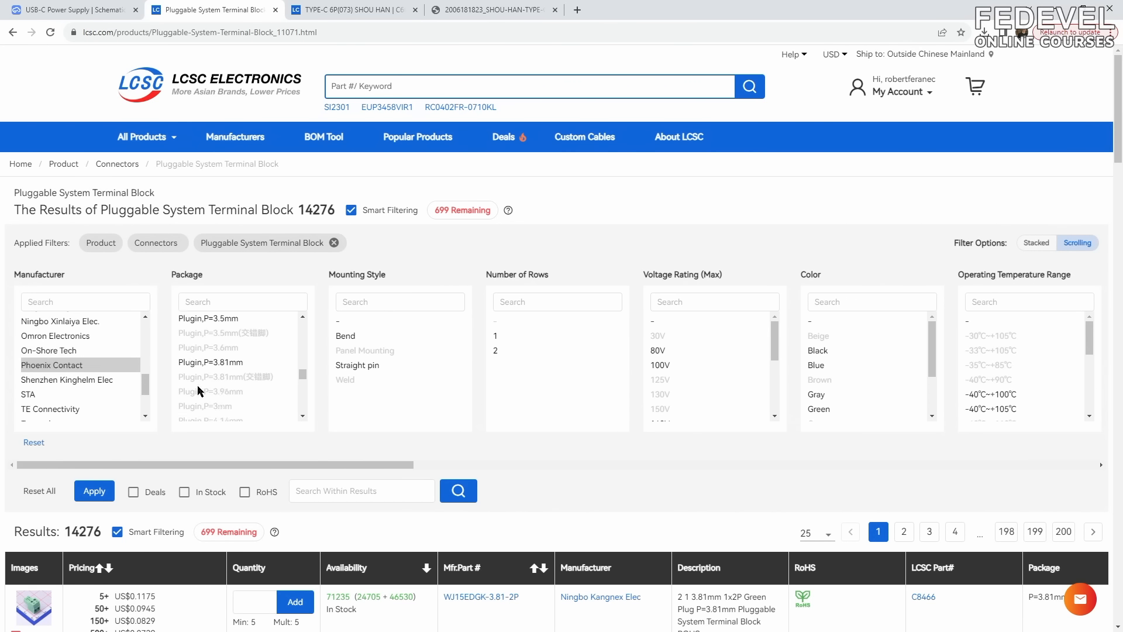
left_click(224, 329)
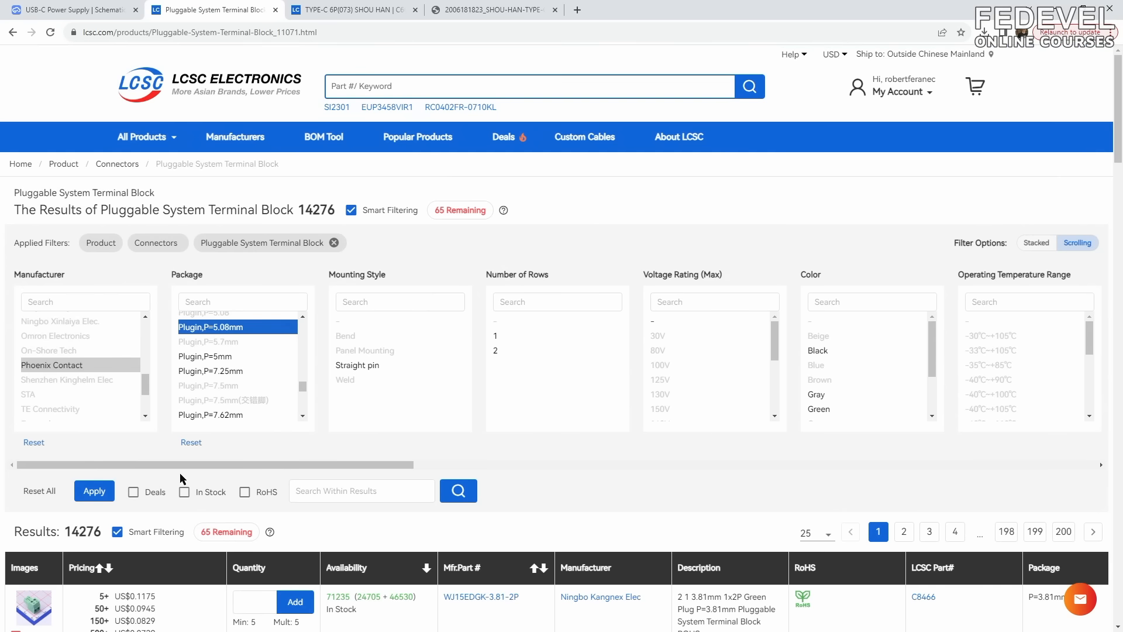
left_click(184, 492)
left_click(89, 491)
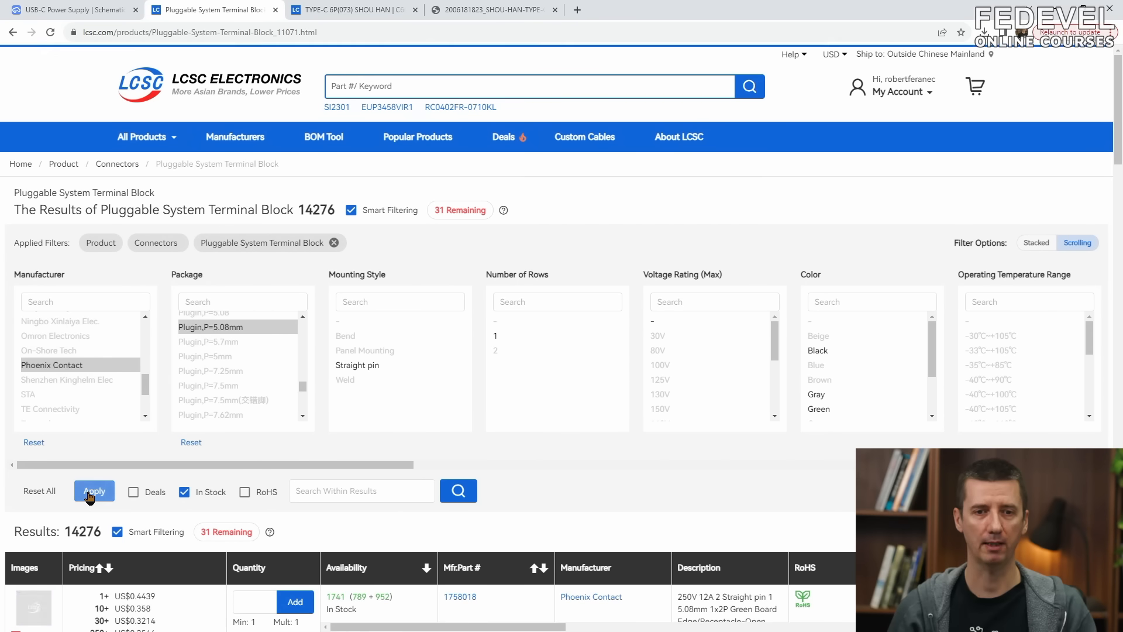
- Browse the filtered terminal blocks and their pictures, and open the product page of the MKDSN 1,5/ 2-5,08
scroll(183, 498, "down", 2)
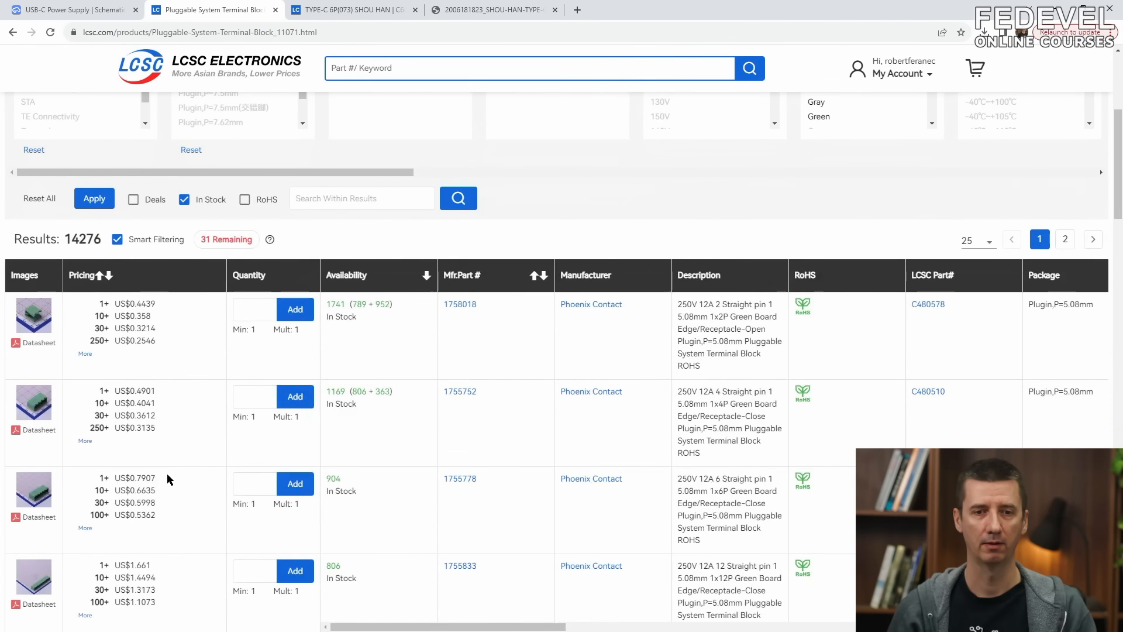
mouse_move(37, 405)
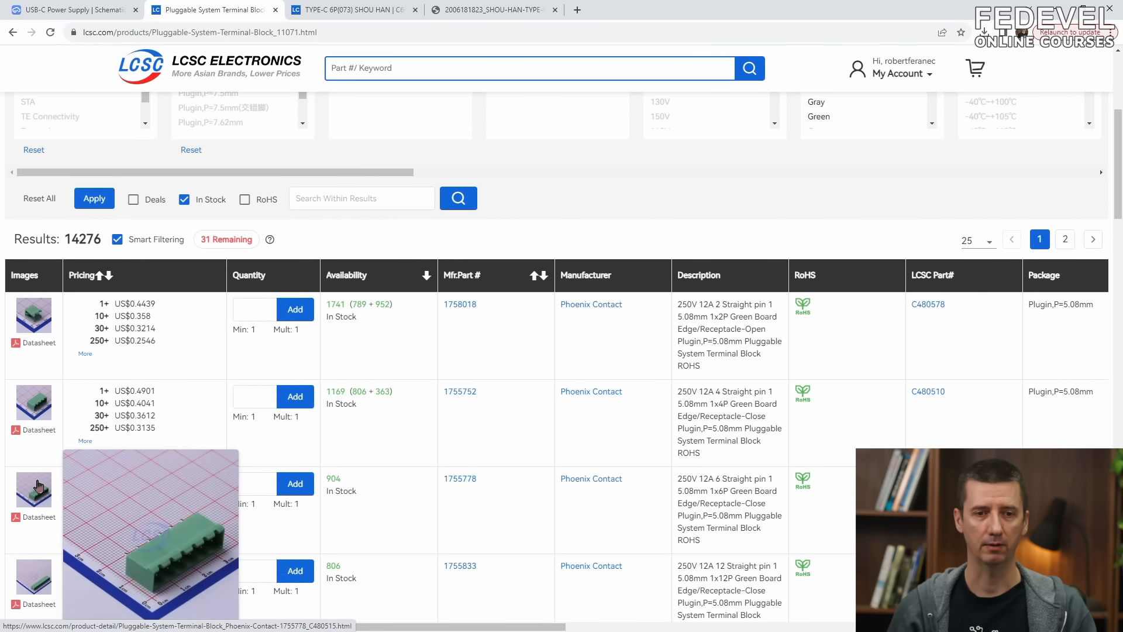
scroll(178, 476, "down", 6)
scroll(181, 477, "down", 10)
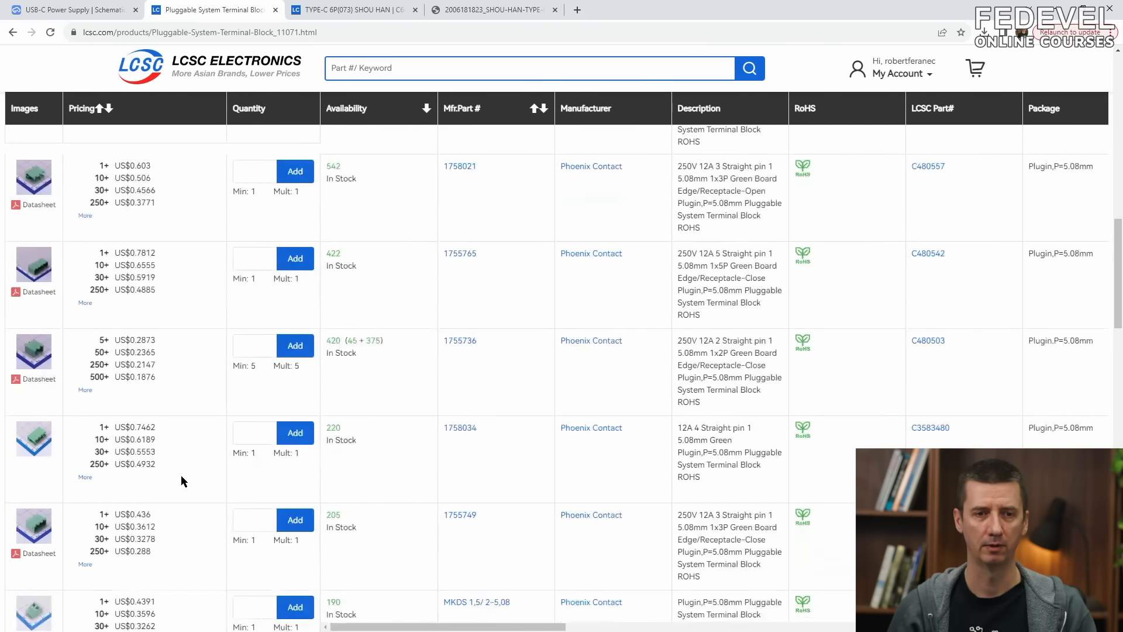
scroll(181, 477, "up", 2)
scroll(181, 480, "down", 10)
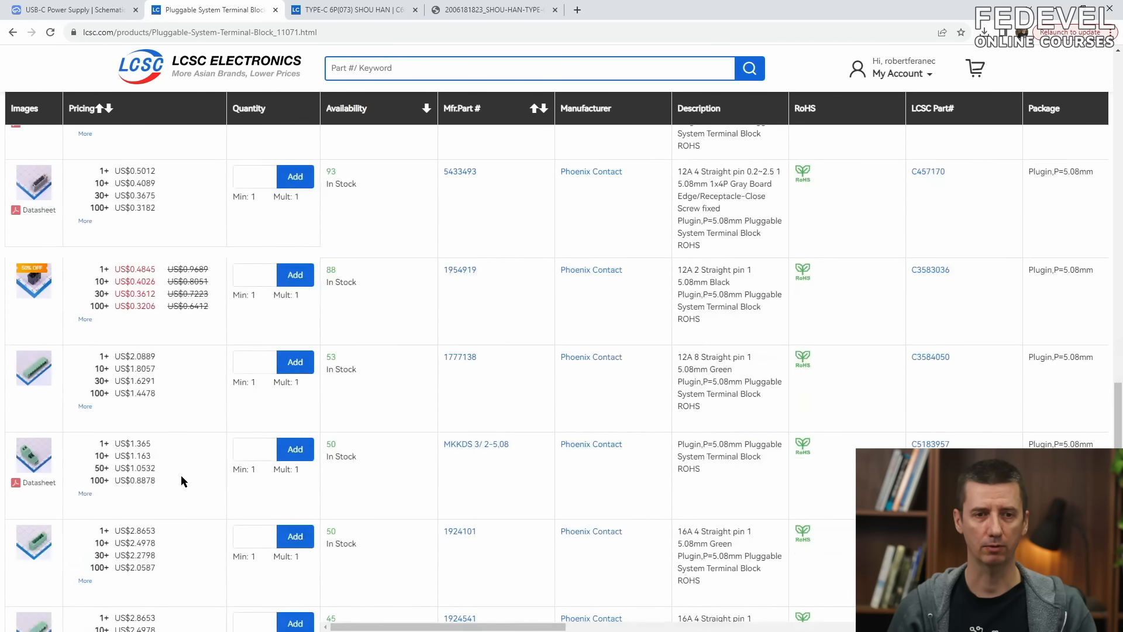
mouse_move(35, 373)
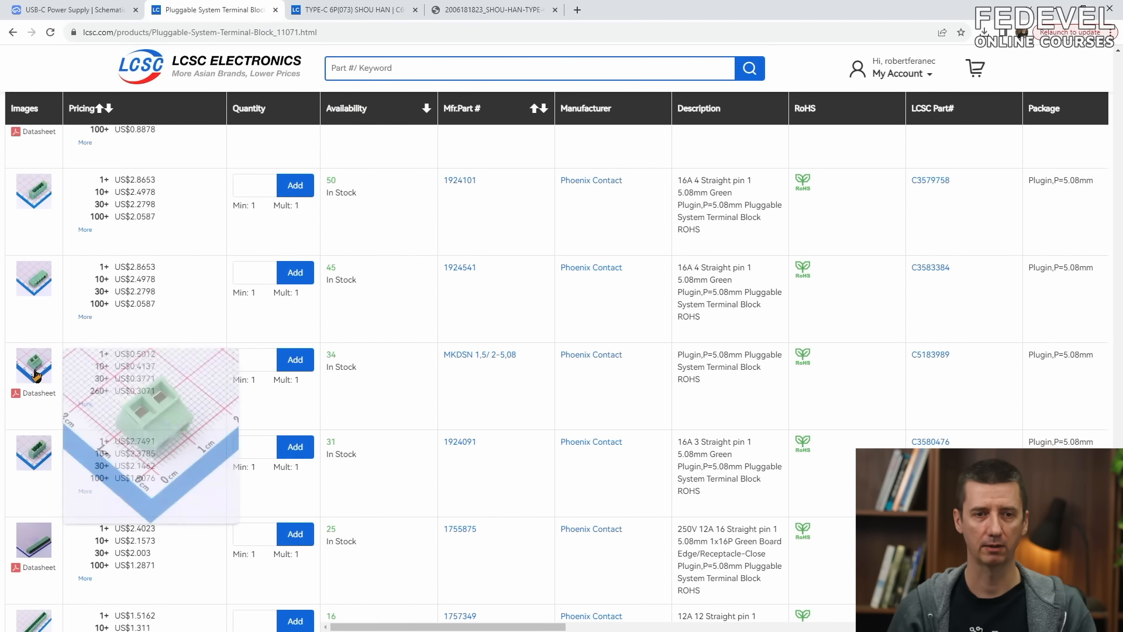
left_click(481, 356)
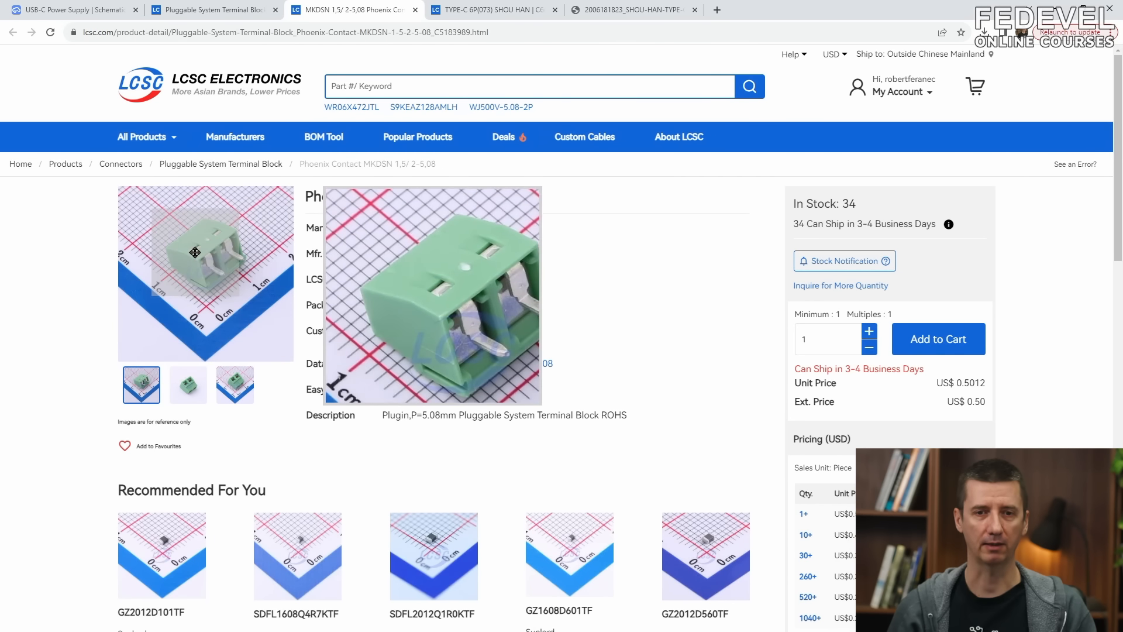
- Copy the LCSC part number C5183989 from the MKDSN 1,5/ 2-5,08 product page
double_click(404, 279)
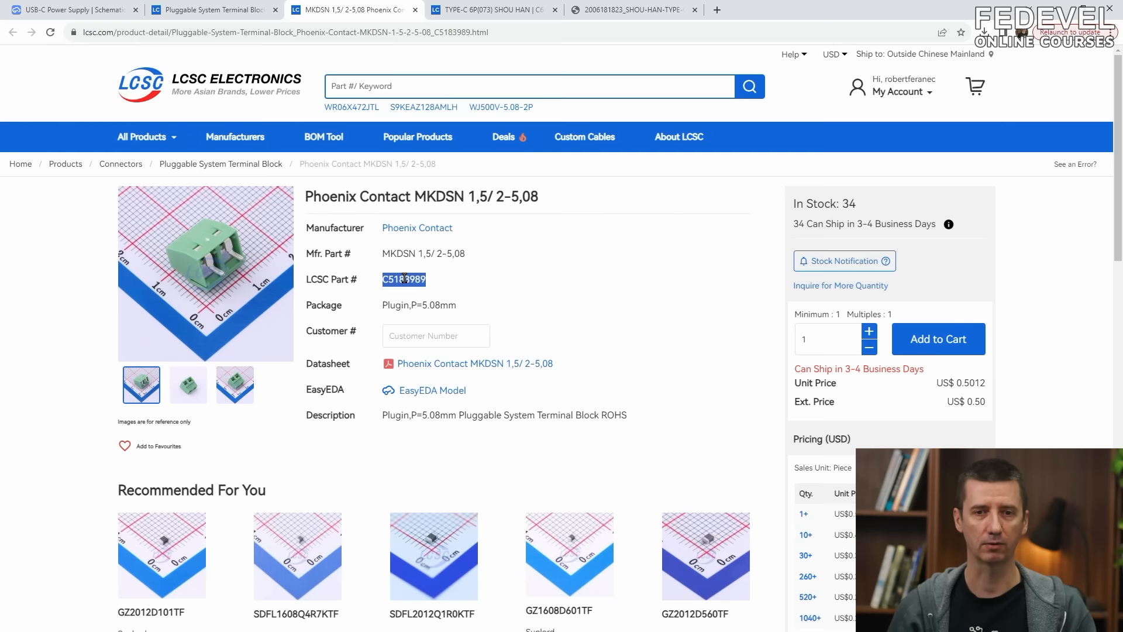
right_click(404, 279)
left_click(420, 289)
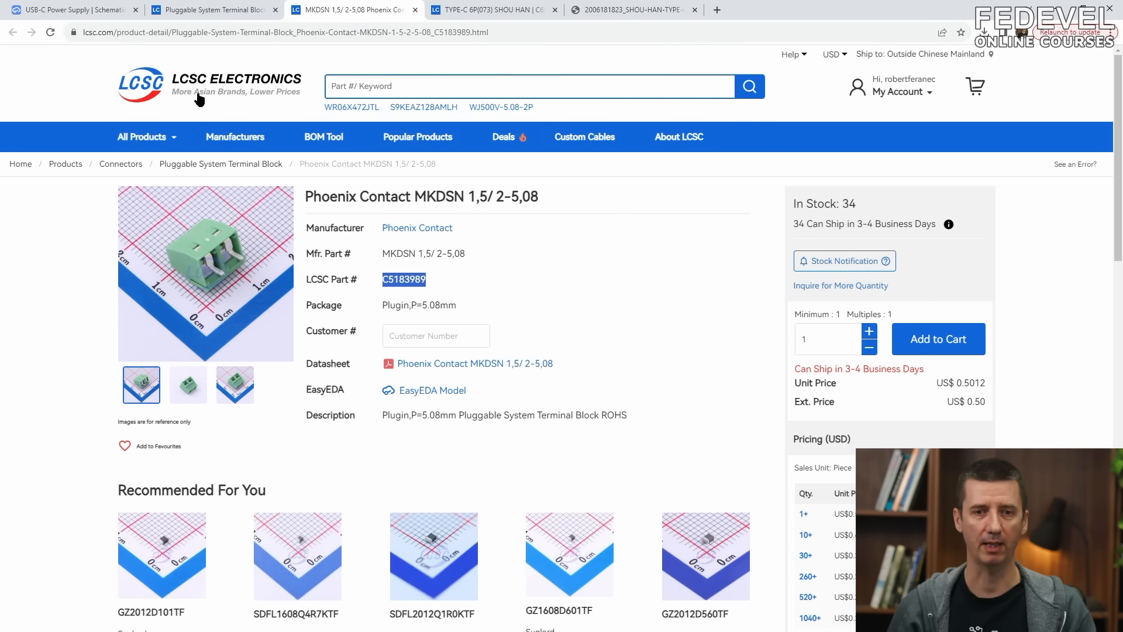
- Switch back to the EasyEDA schematic and search the device library for C5183989
left_click(96, 10)
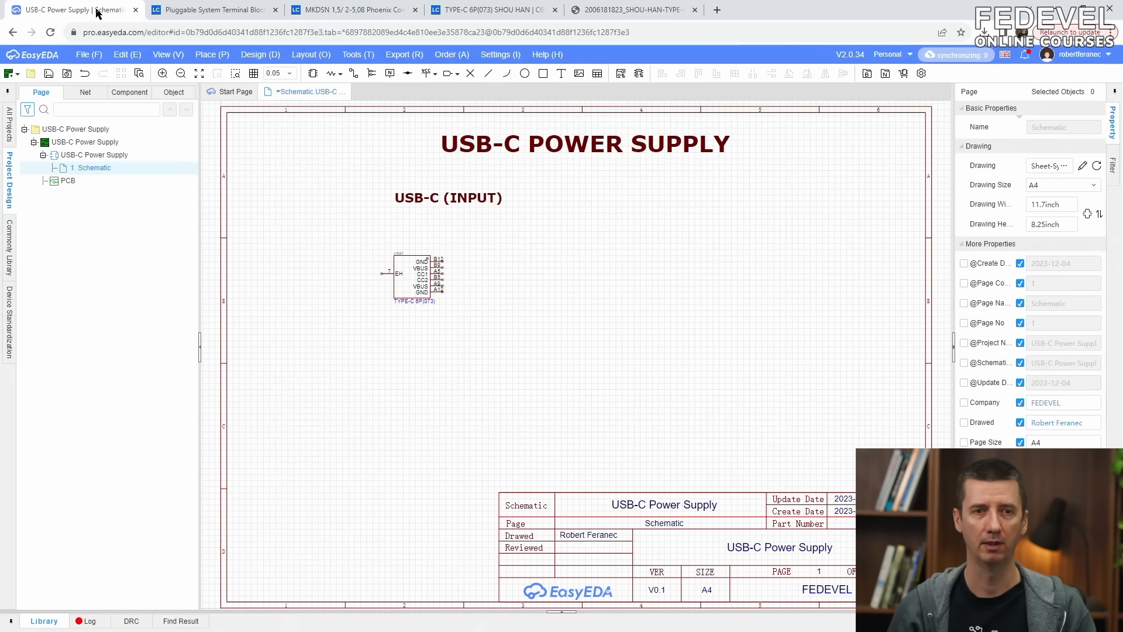
left_click(211, 55)
left_click(216, 72)
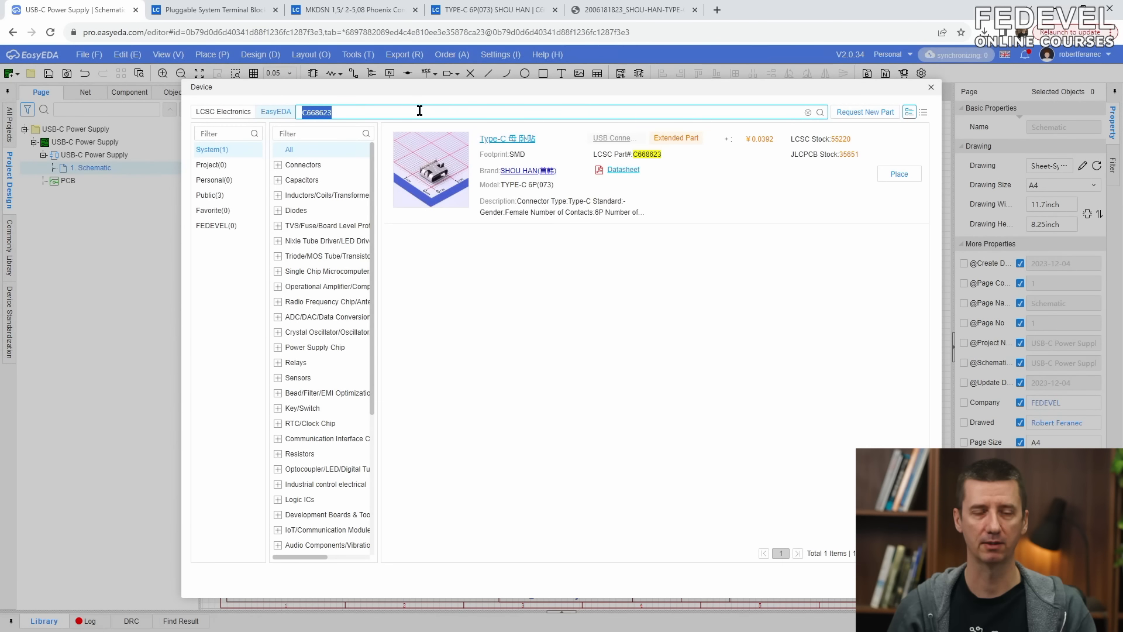
left_click_drag(419, 111, 306, 112)
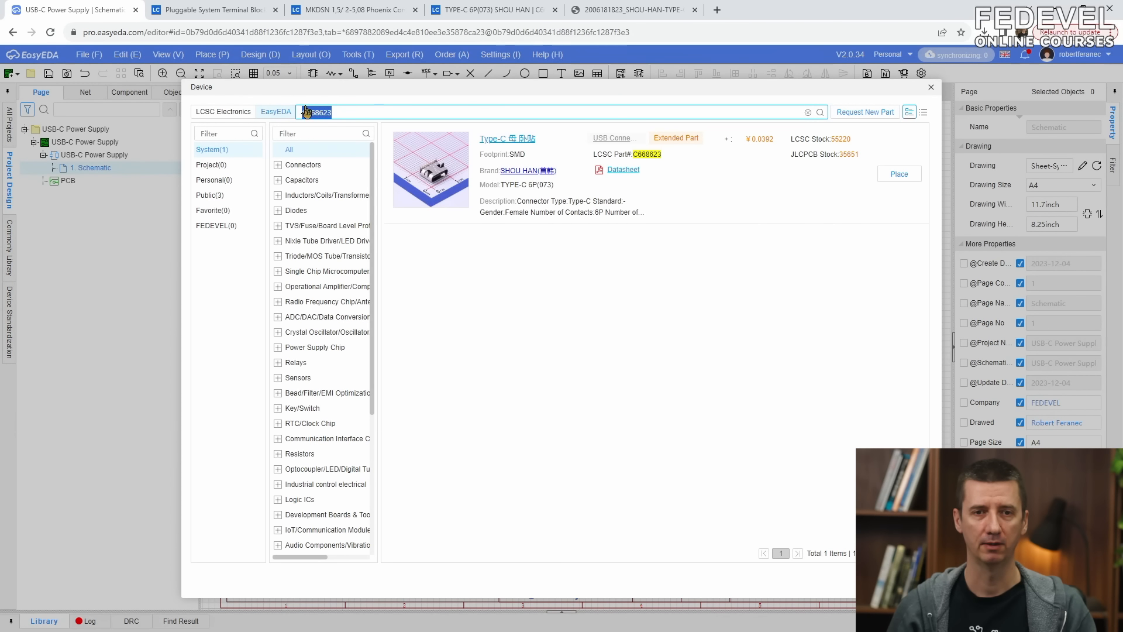
right_click(371, 107)
left_click(441, 153)
left_click(822, 113)
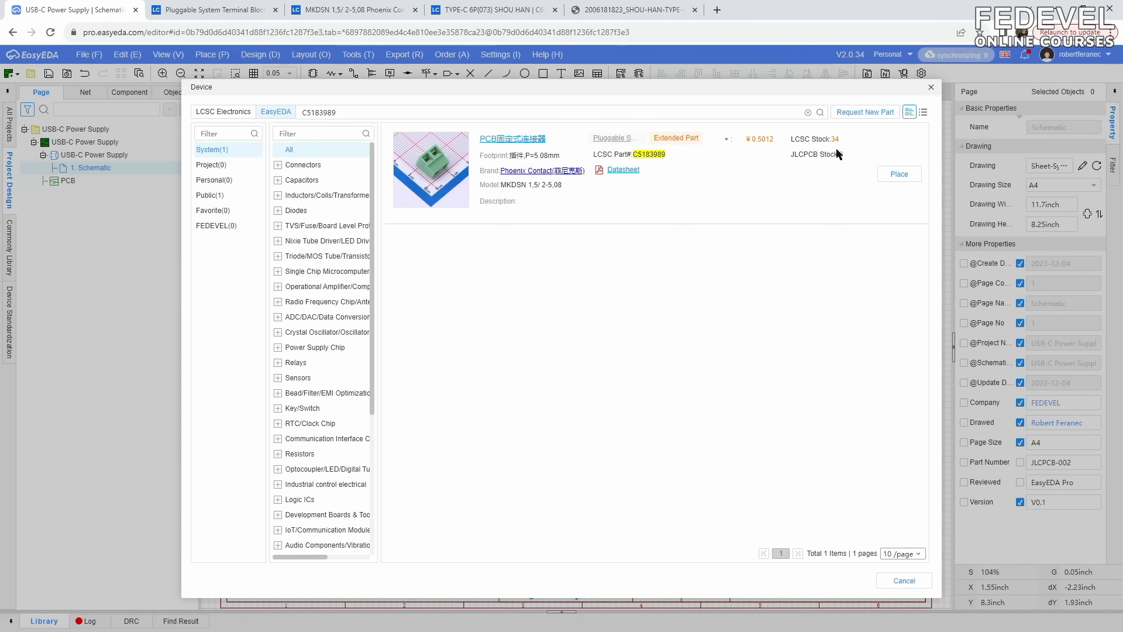
- Place one MKDSN 1,5/ 2-5,08 terminal block in the right half of the sheet, level with the Type-C connector
left_click(901, 175)
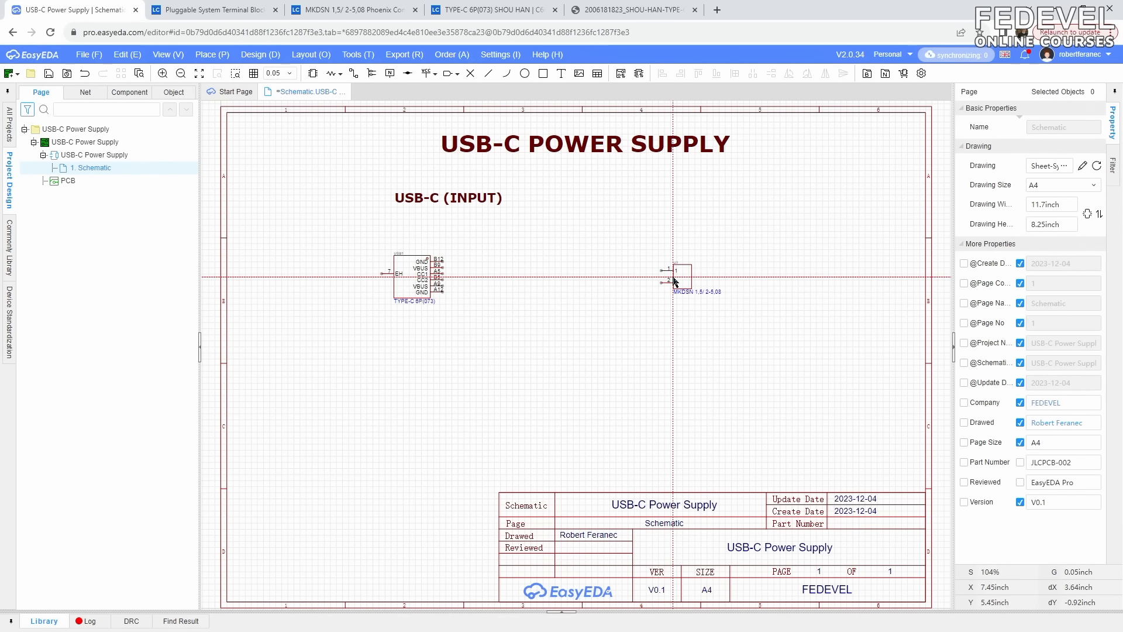
left_click(674, 274)
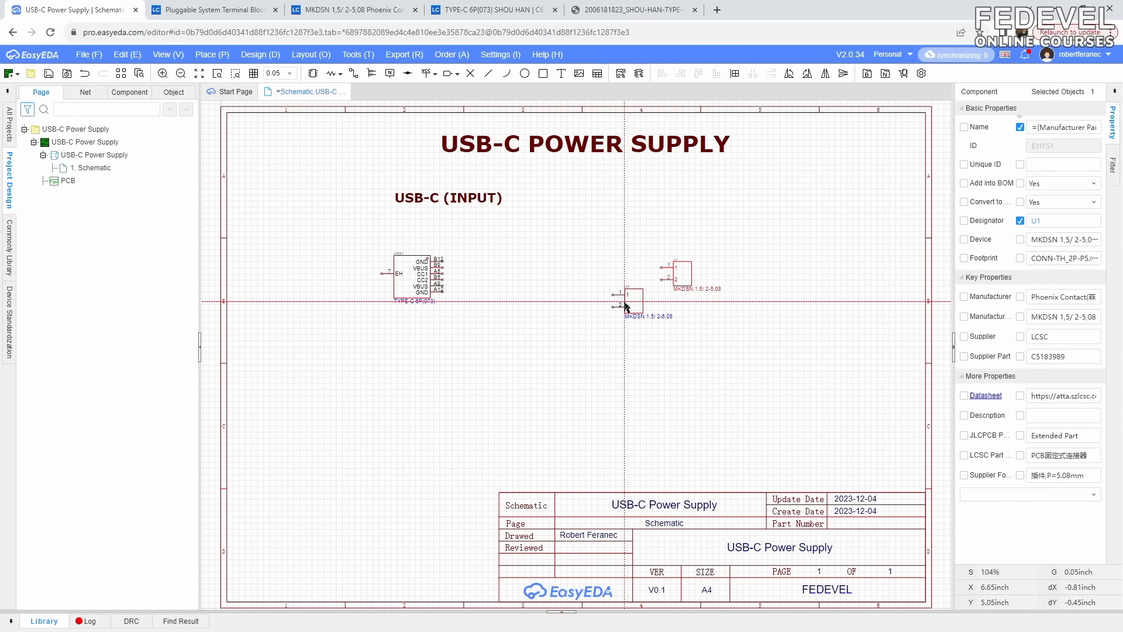
key("Escape")
left_click(630, 304)
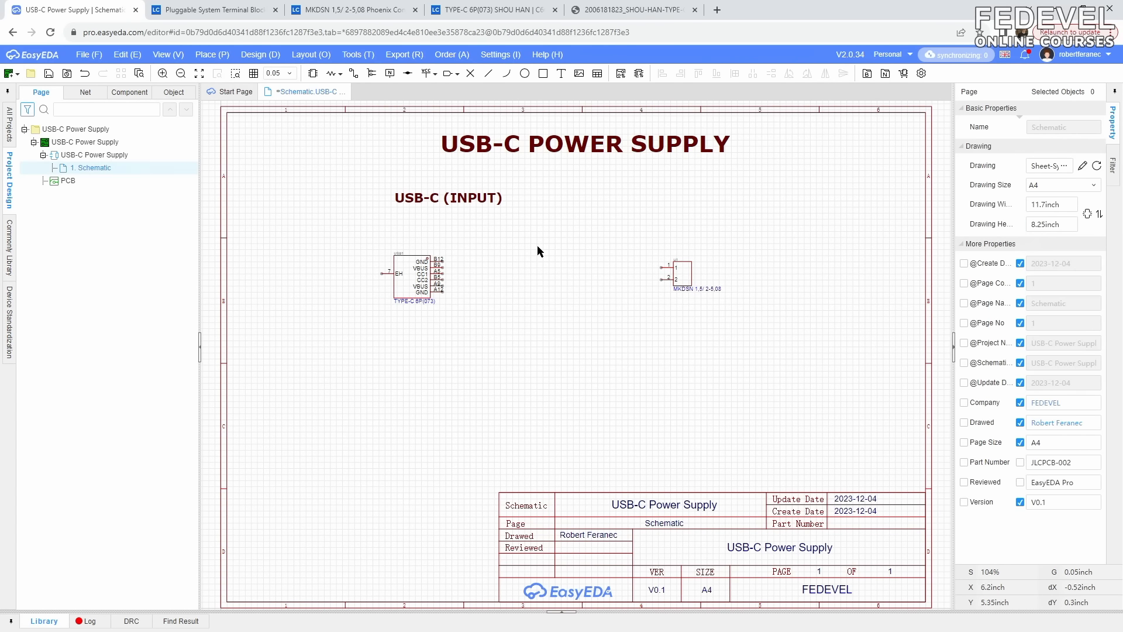
- Copy the USB-C (INPUT) heading and paste the duplicate level with it, above the terminal block
right_click(474, 202)
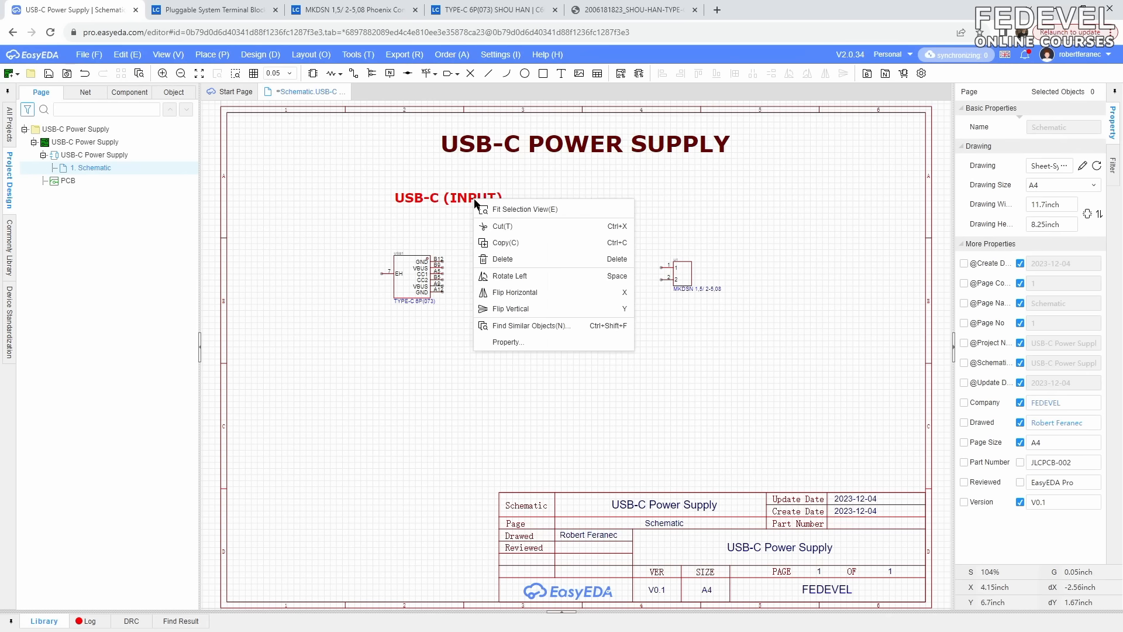
left_click(505, 242)
right_click(594, 226)
left_click(614, 234)
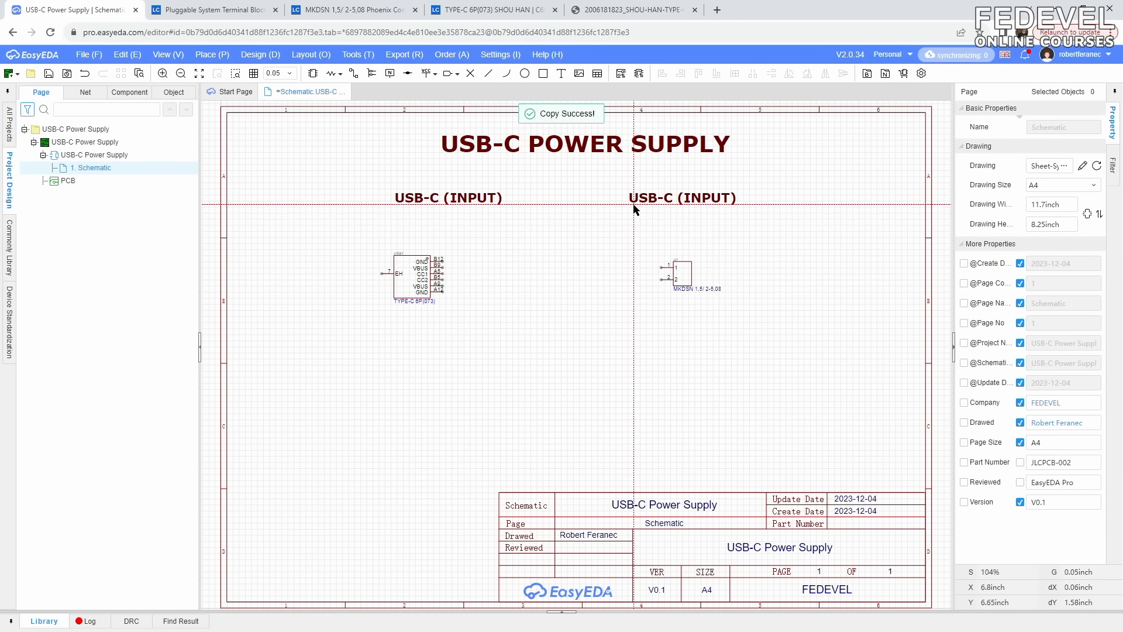
left_click(635, 207)
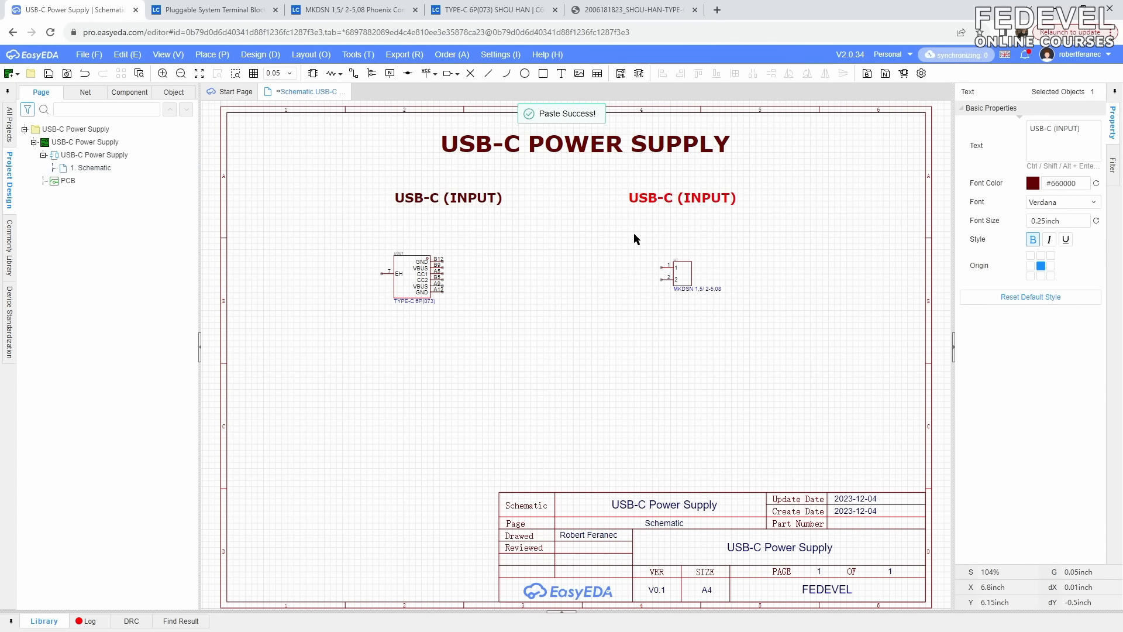
- Change the text of the pasted heading to "+5V (OUTPUT)"
left_click(1087, 135)
key("ctrl+a")
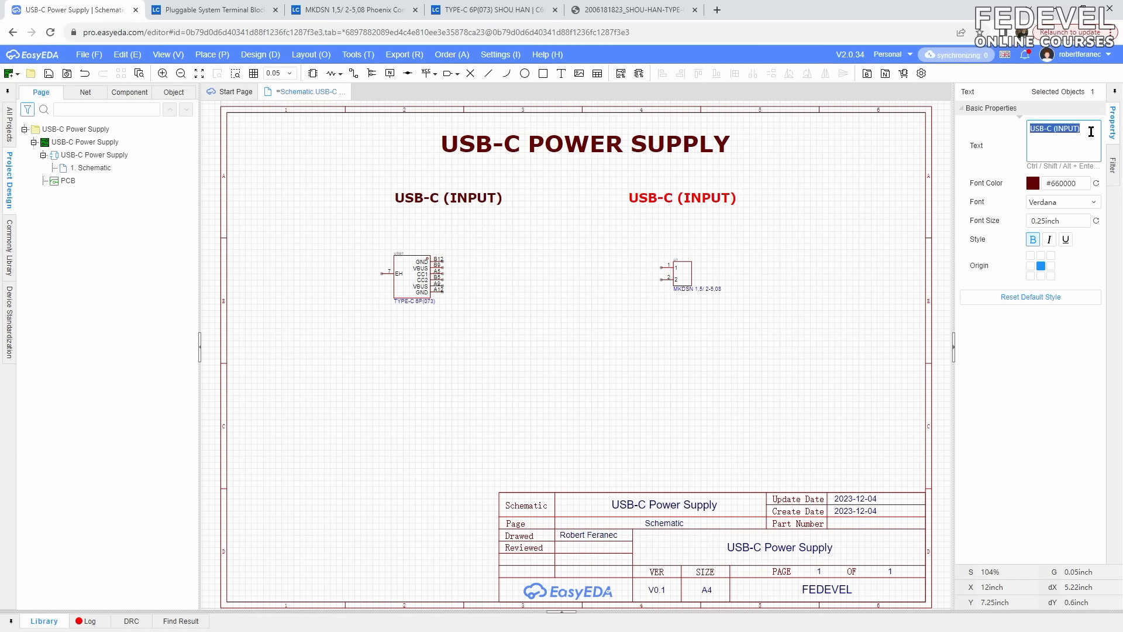
type("+5V (OUTPUT)")
key("Return")
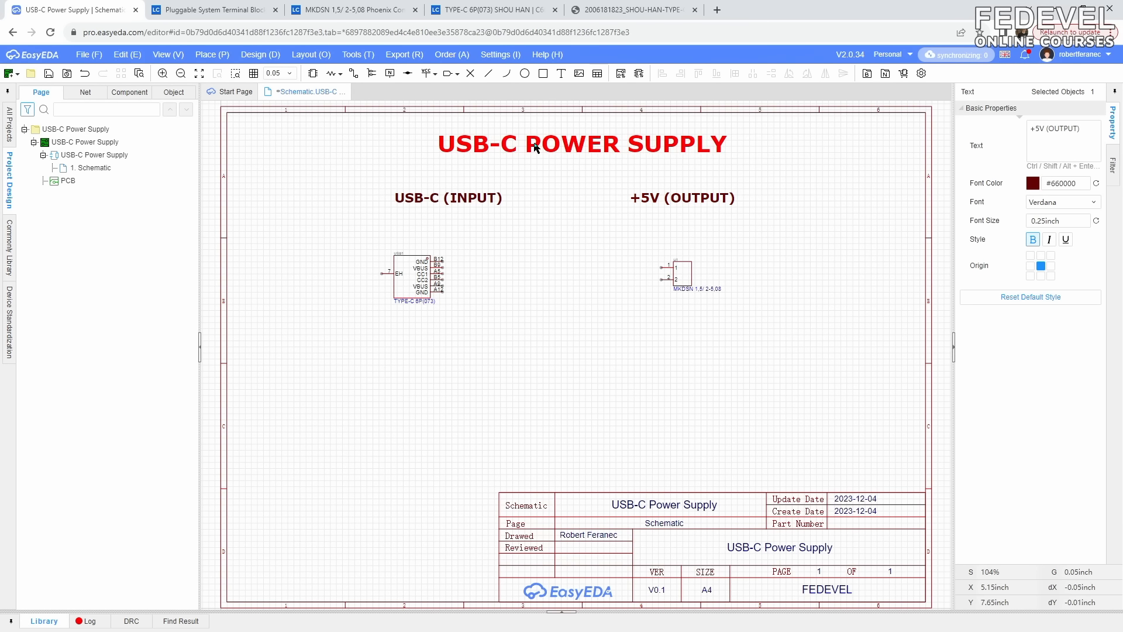
- Nudge the sheet title and the USB-C (INPUT) heading slightly left, and shift the +5V (OUTPUT) heading further right
left_click(553, 147)
left_click_drag(455, 188, 448, 189)
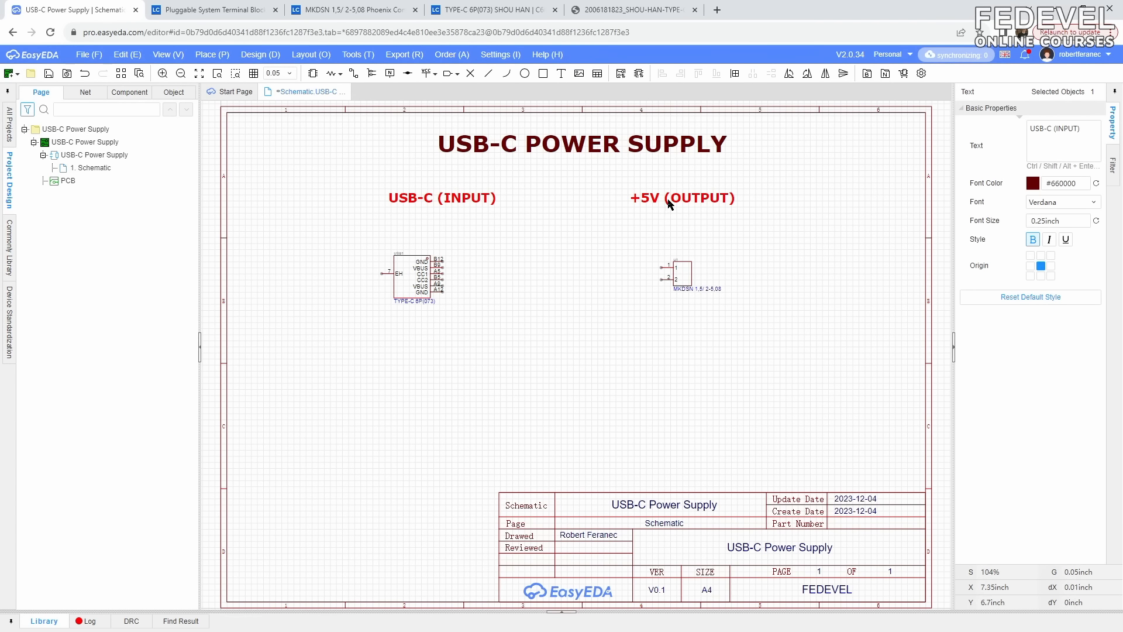
left_click_drag(670, 203, 702, 203)
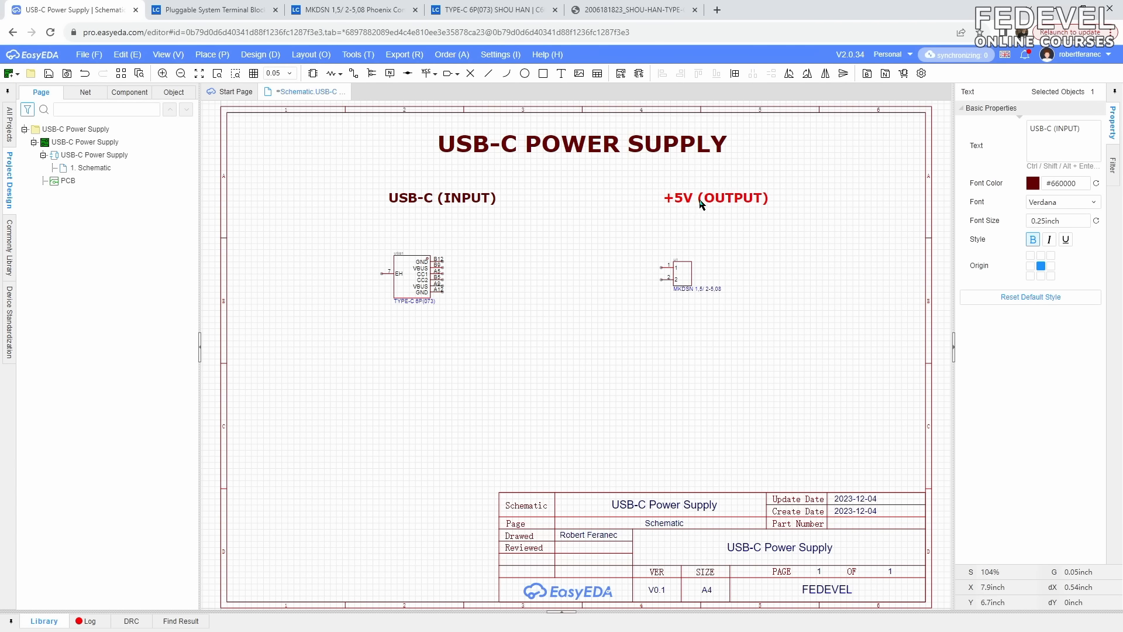
- Move the terminal block right, under the end of the +5V (OUTPUT) heading, and lower the Type-C connector slightly
left_click_drag(685, 277, 764, 277)
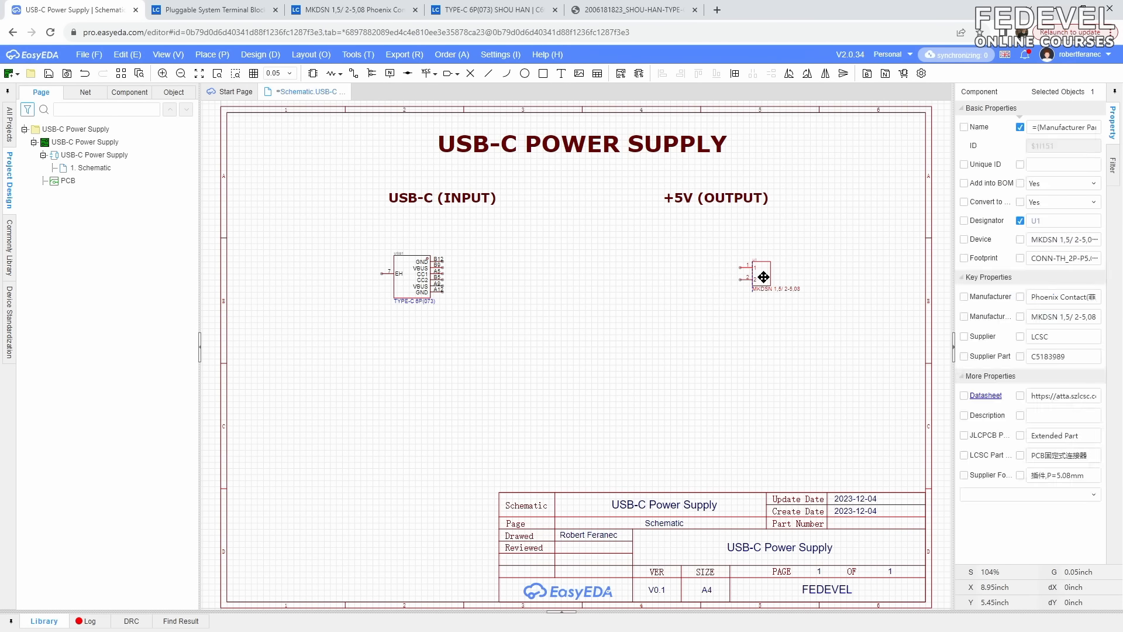
left_click(577, 242)
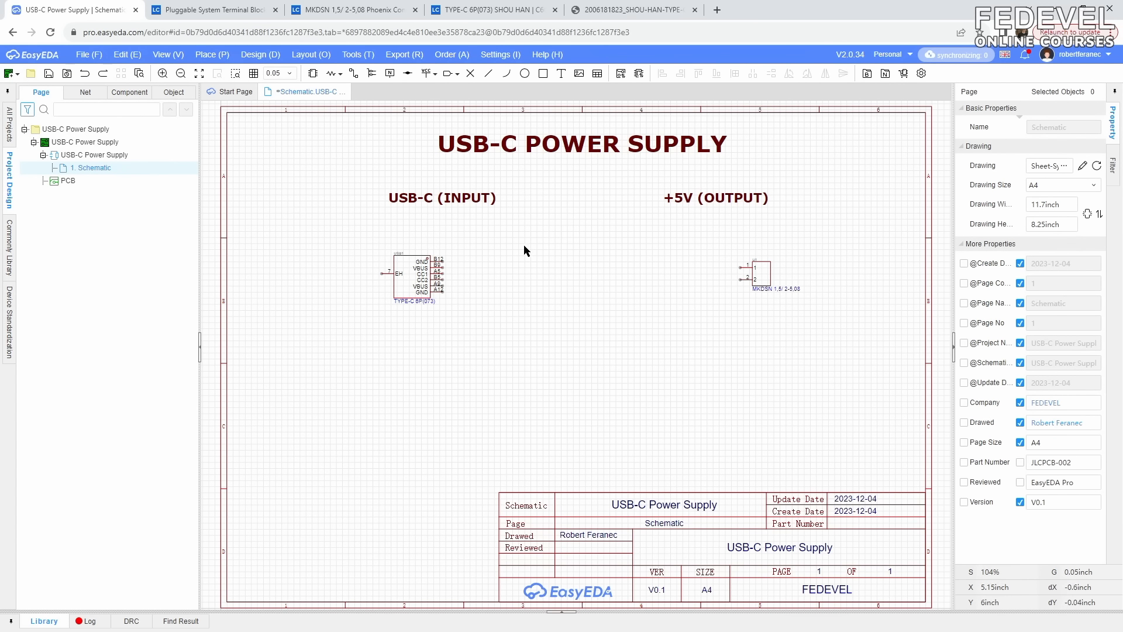
left_click_drag(443, 266, 434, 296)
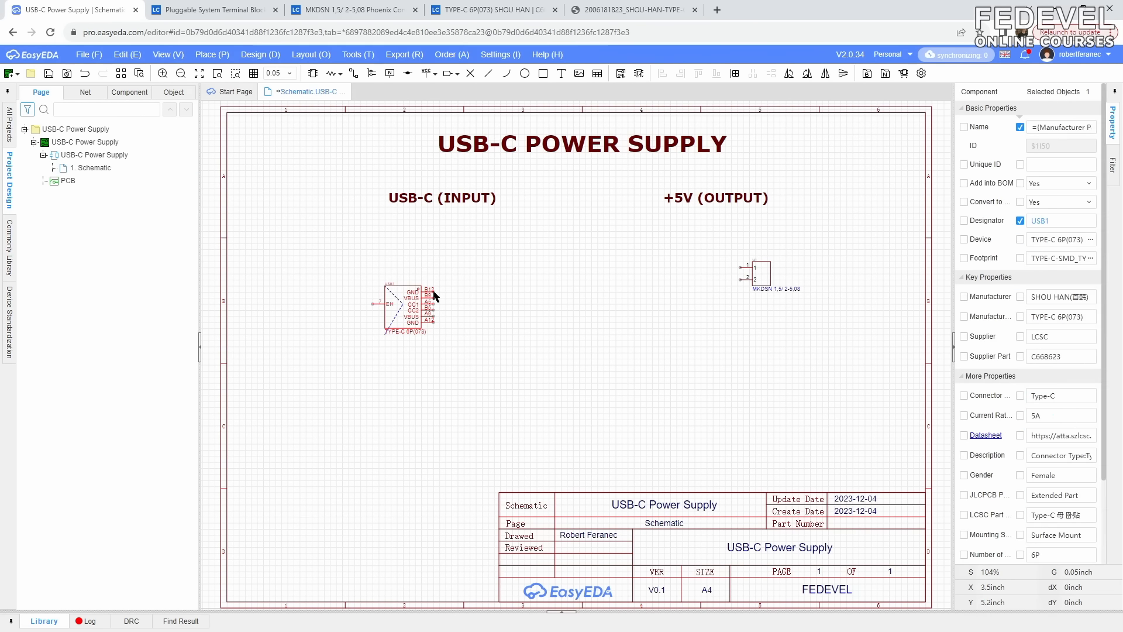
- Wire the Type-C connector's GND pins B12 and A12 together, ending the wire just below pin A12
scroll(434, 296, "up", 5)
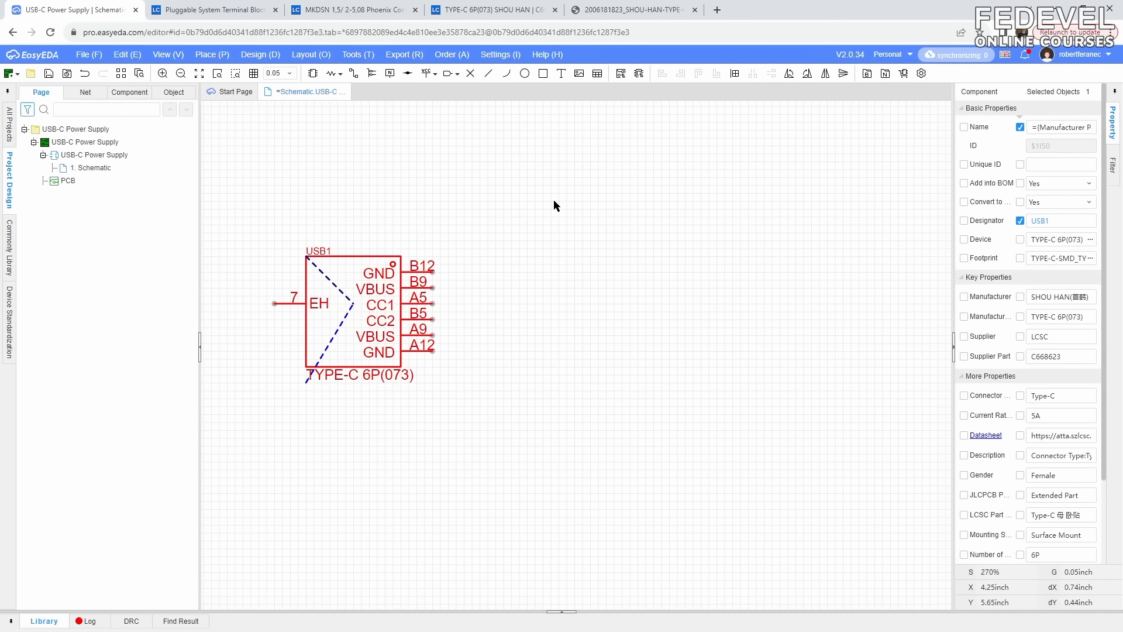
left_click(352, 74)
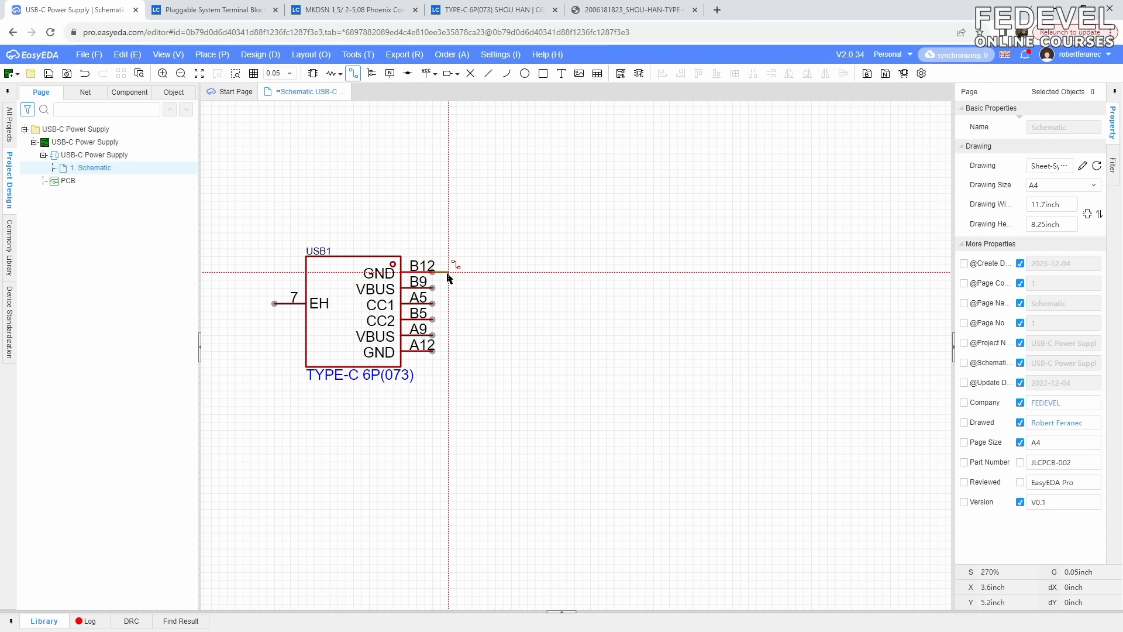
left_click(448, 367)
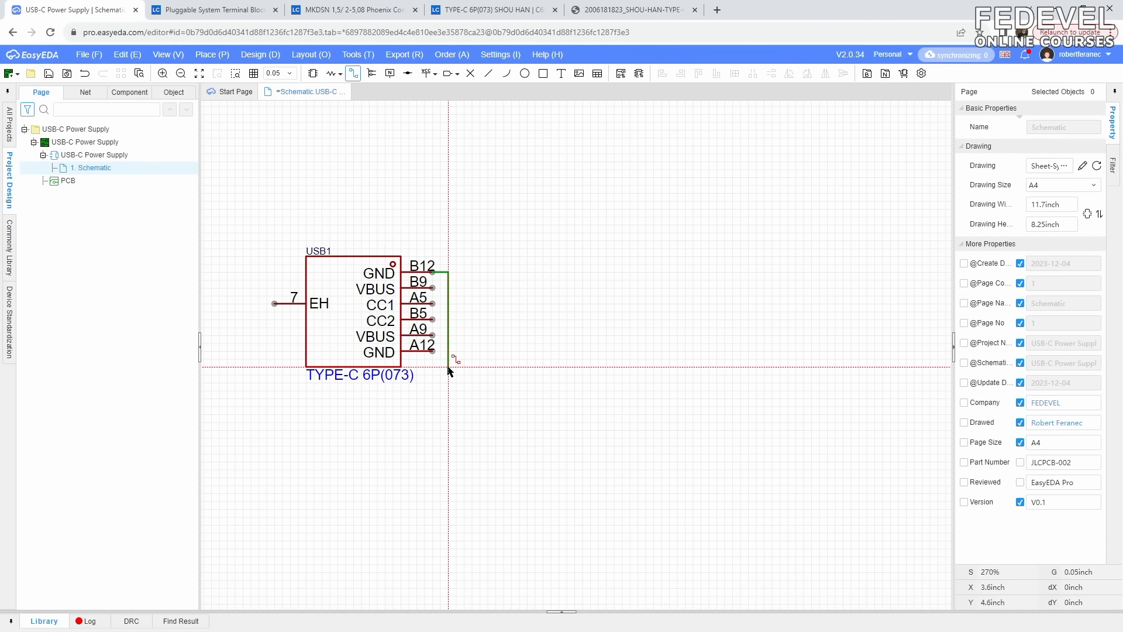
right_click(448, 367)
left_click(433, 351)
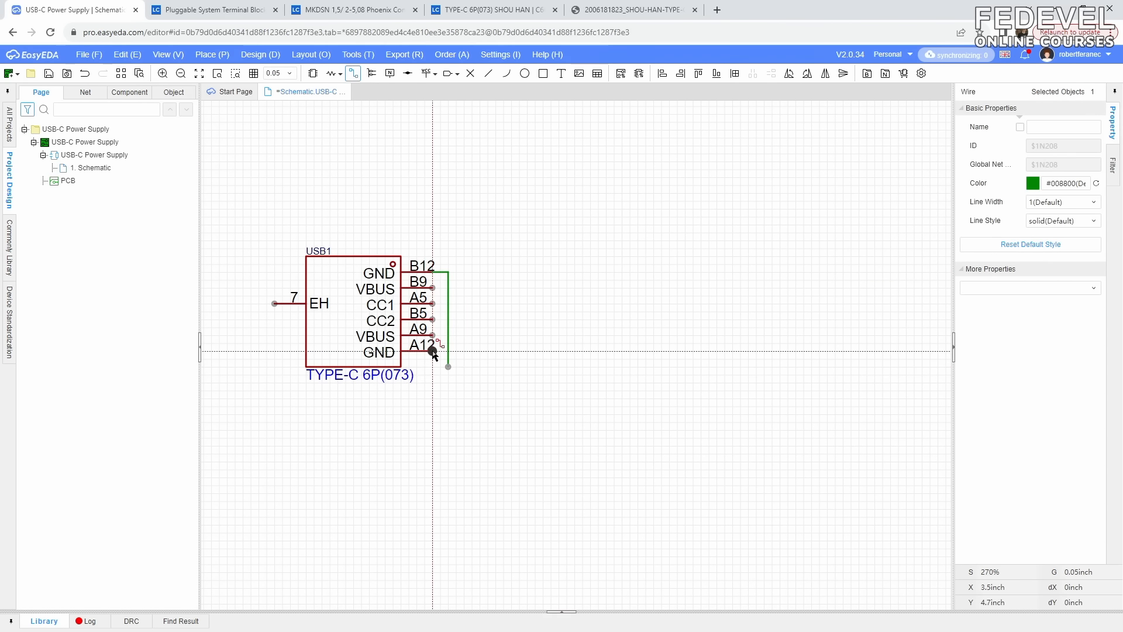
left_click(448, 351)
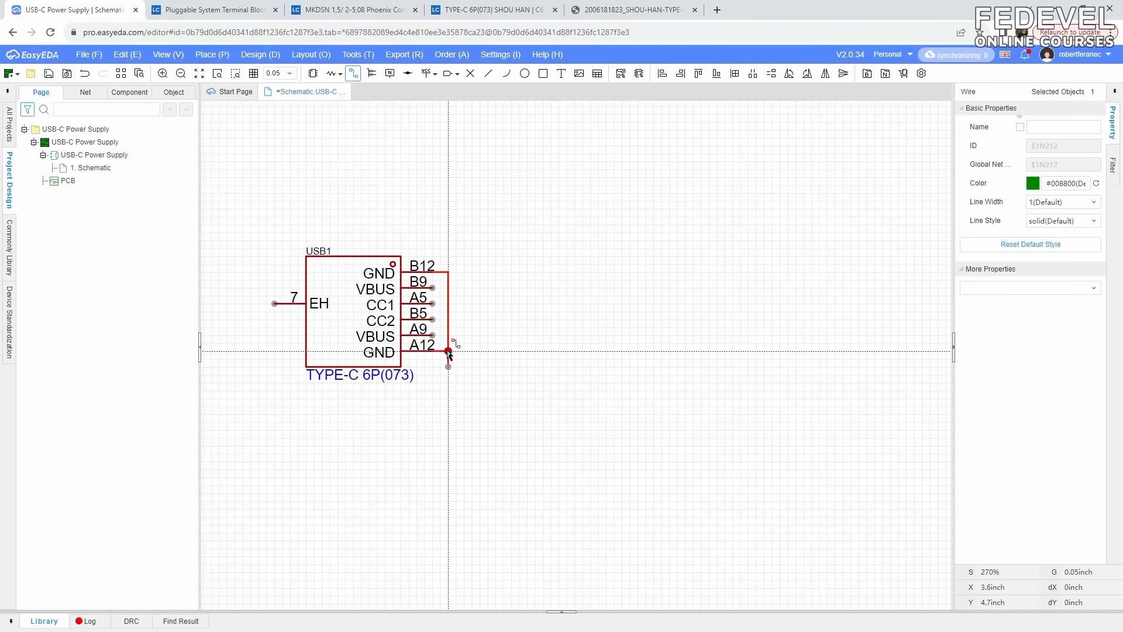
right_click(494, 363)
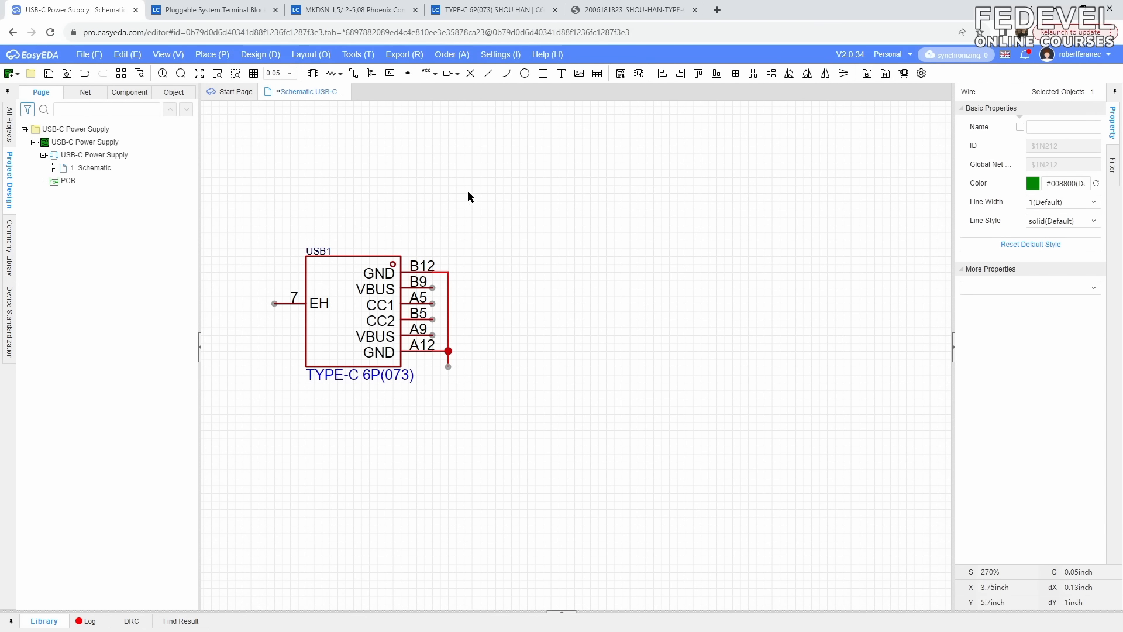
- Place a GND flag at the lower end of the ground wire and hide its net name
left_click(436, 74)
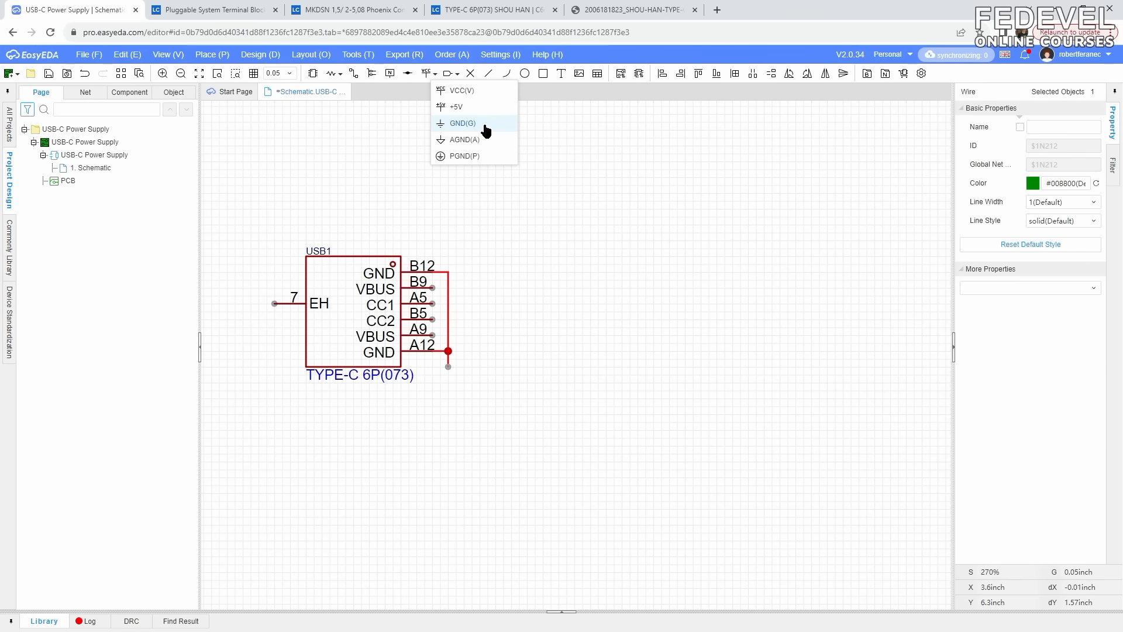
left_click(462, 124)
left_click(448, 367)
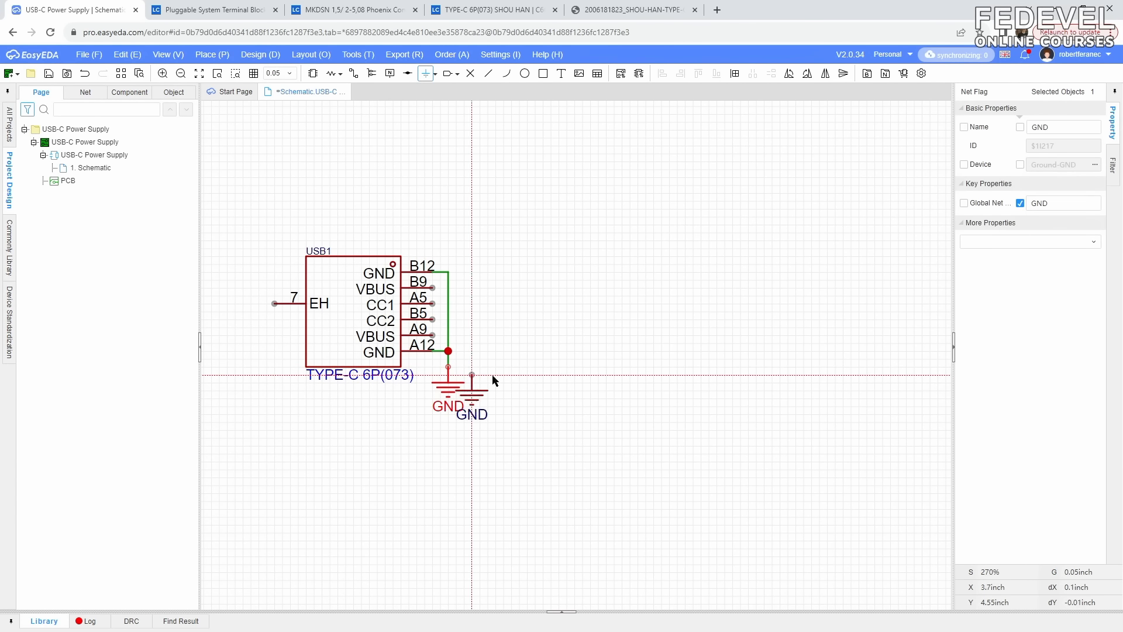
key("Escape")
left_click(498, 395)
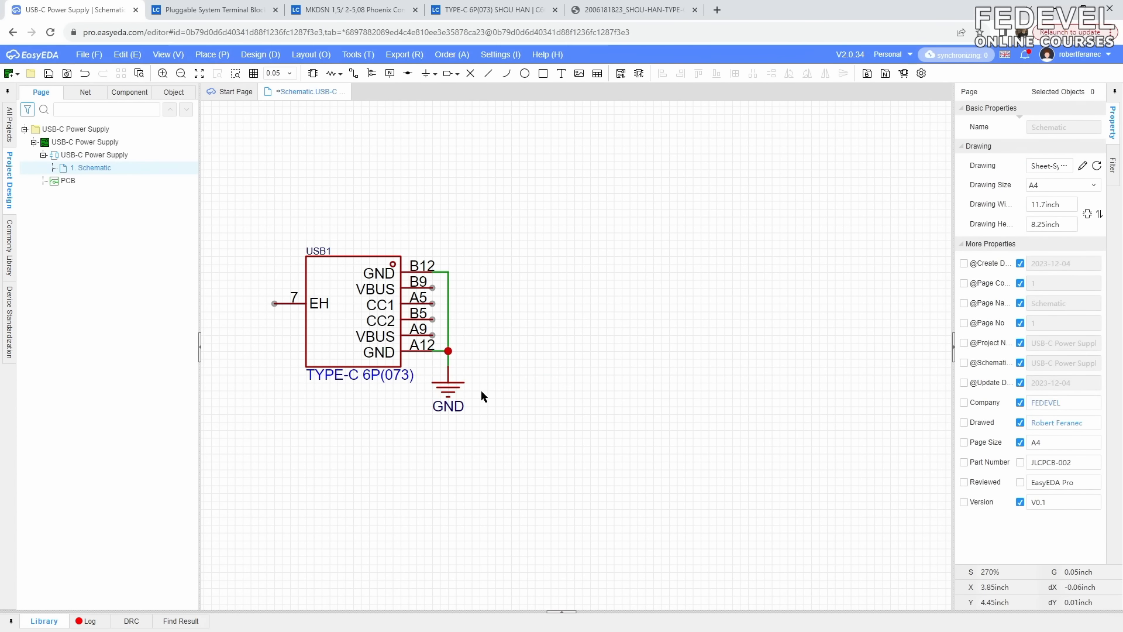
left_click(441, 403)
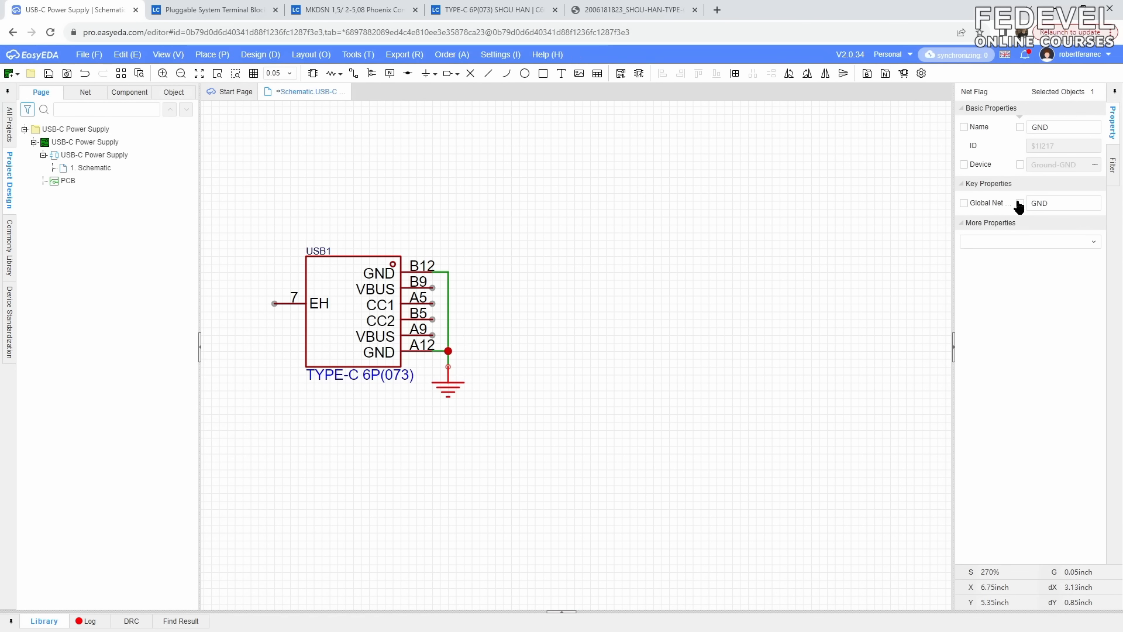
- Wire the VBUS pins A9 and B9 together, extending the wire upward past the top of the Type-C connector
left_click(354, 74)
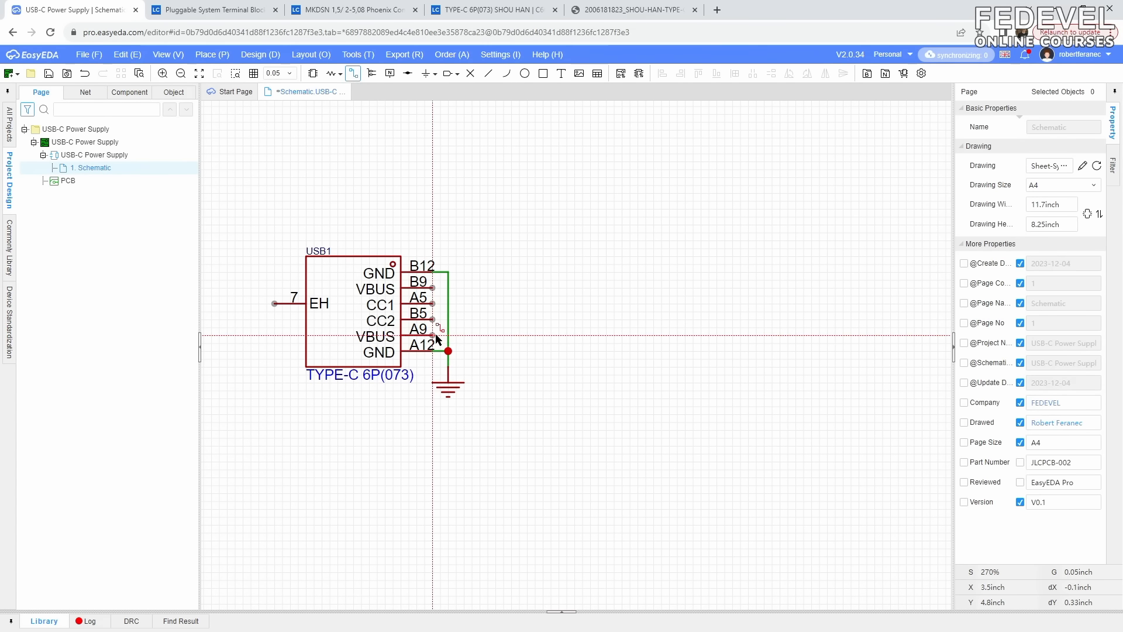
left_click(463, 335)
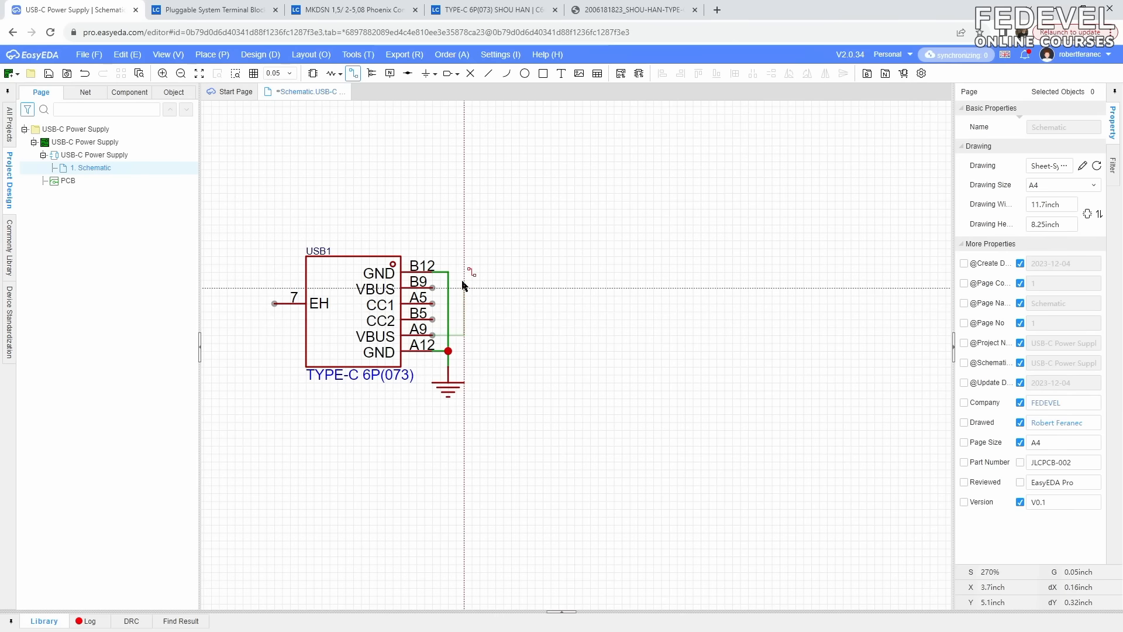
double_click(464, 226)
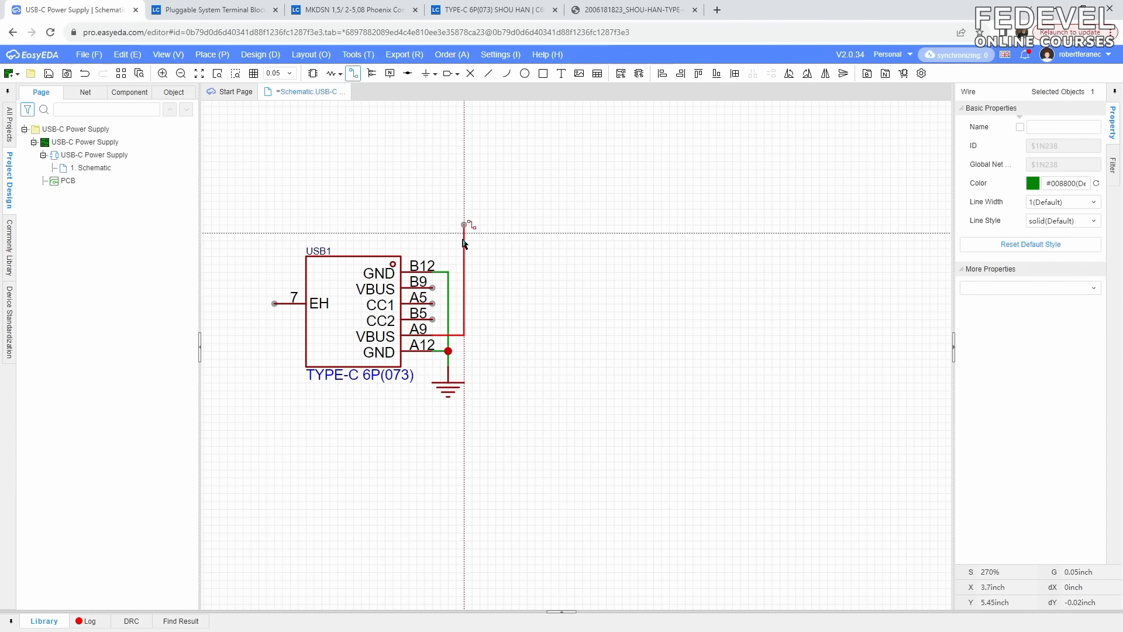
left_click(436, 288)
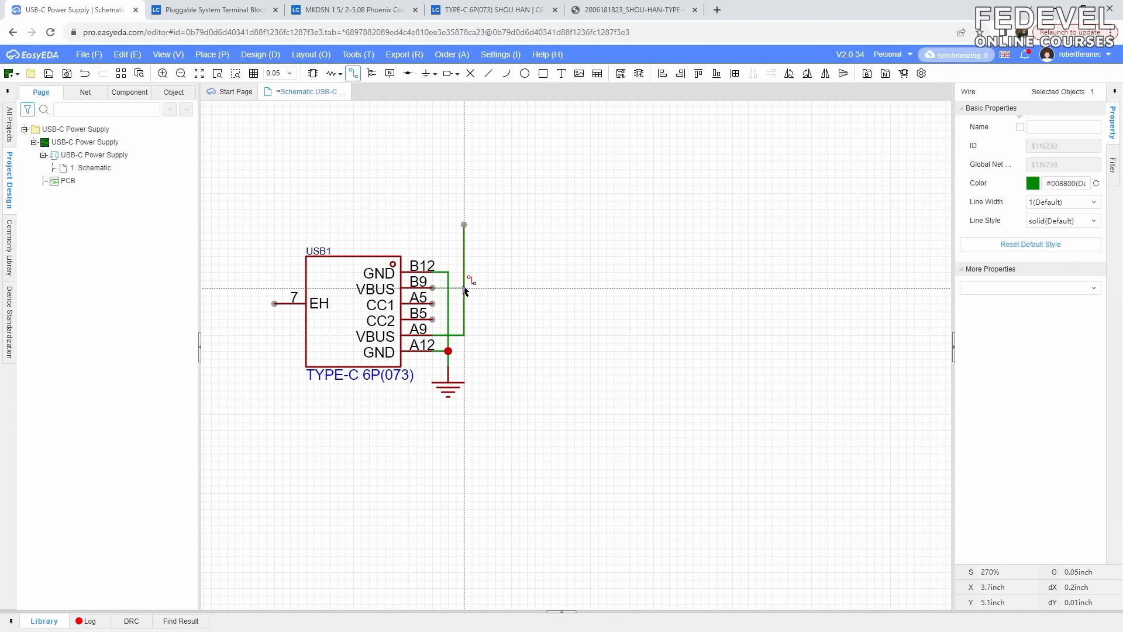
left_click(464, 287)
key("Escape")
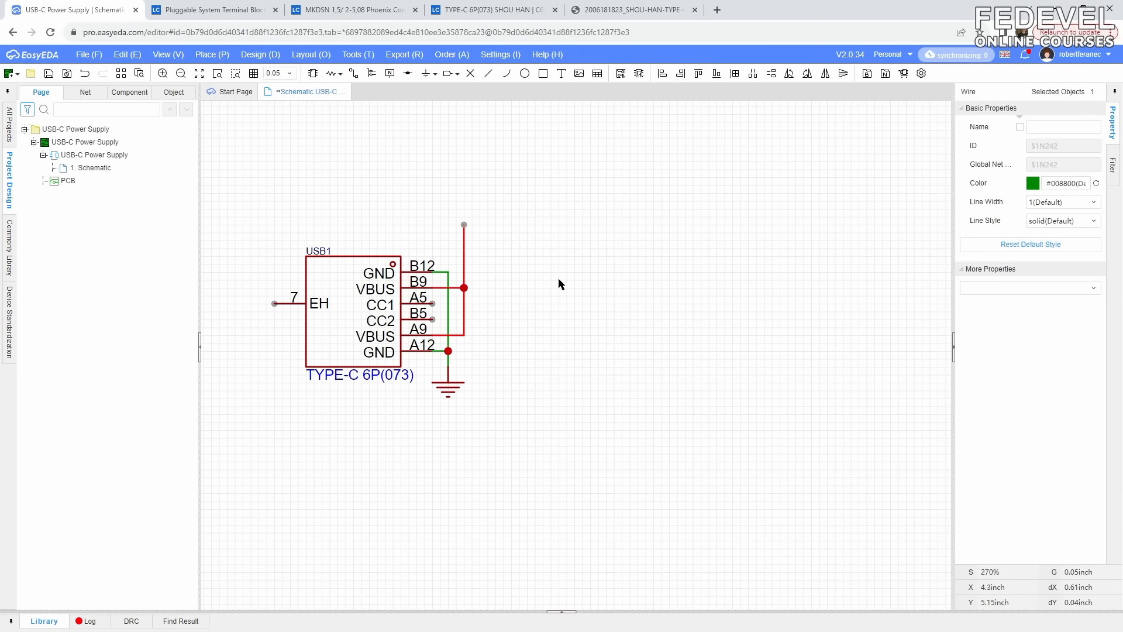
- Place a +5V power flag on the upper end of the VBUS wire
left_click(438, 76)
left_click(459, 109)
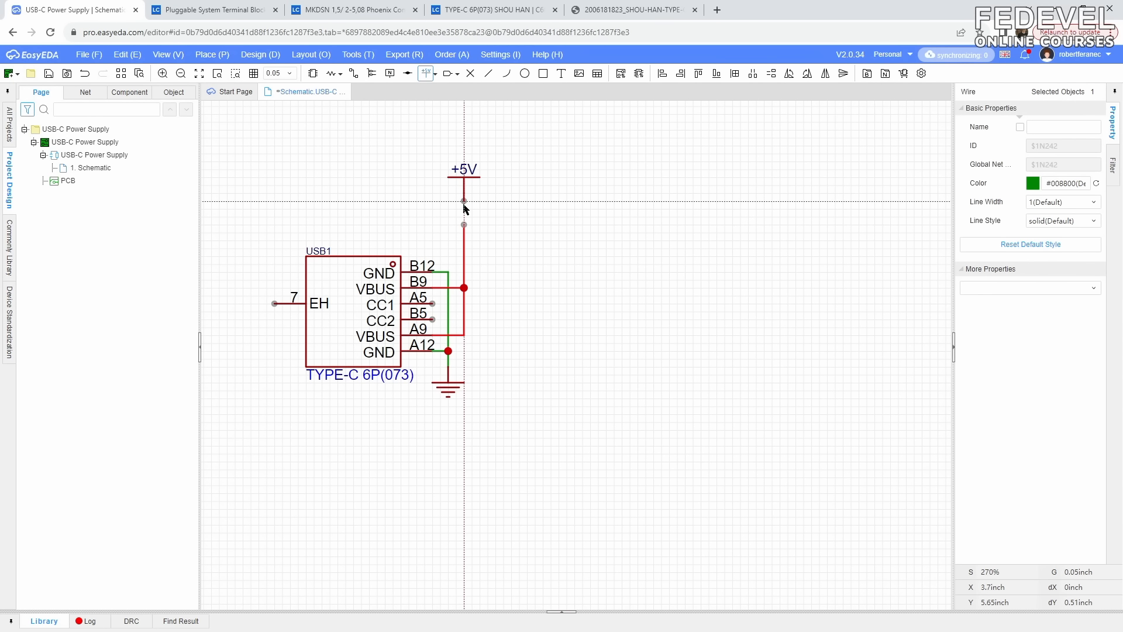
left_click(464, 224)
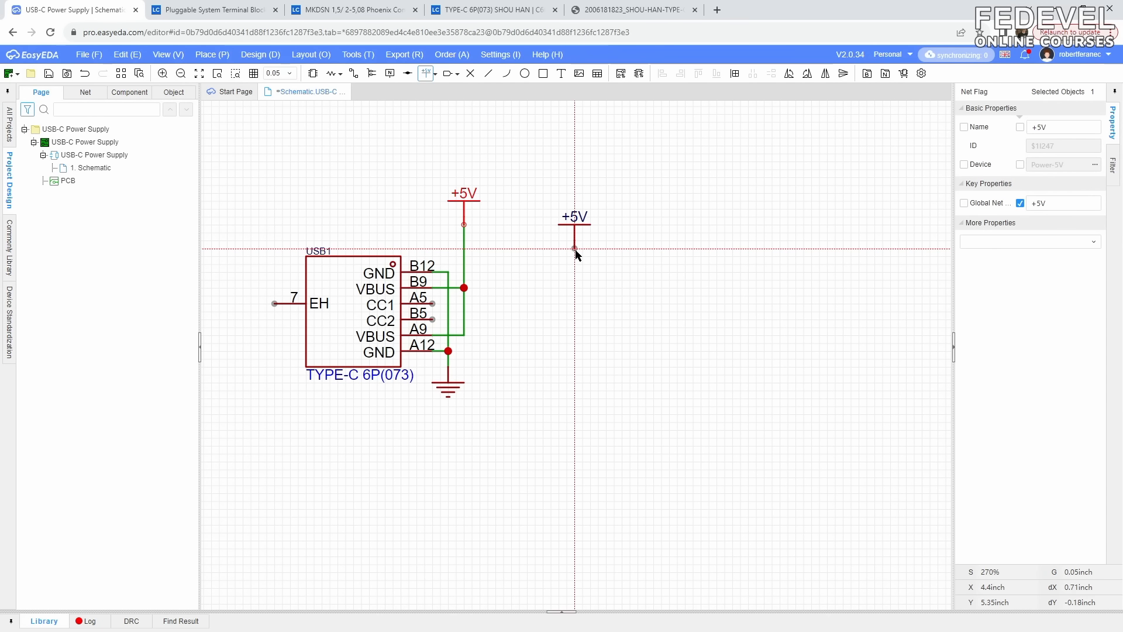
key("Escape")
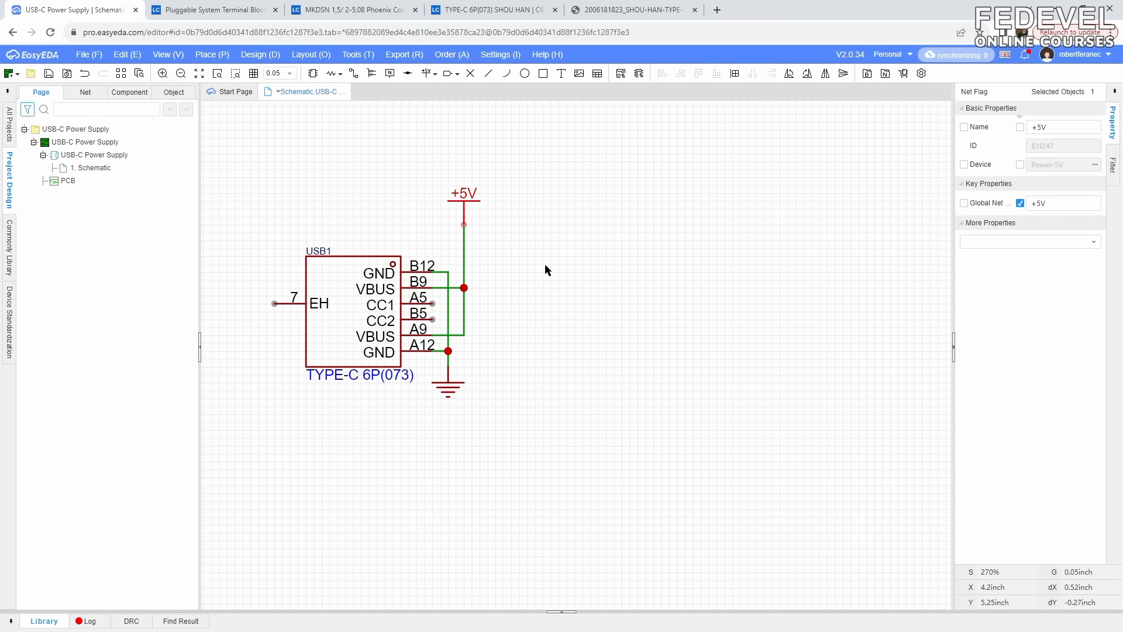
left_click(465, 206)
left_click(523, 223)
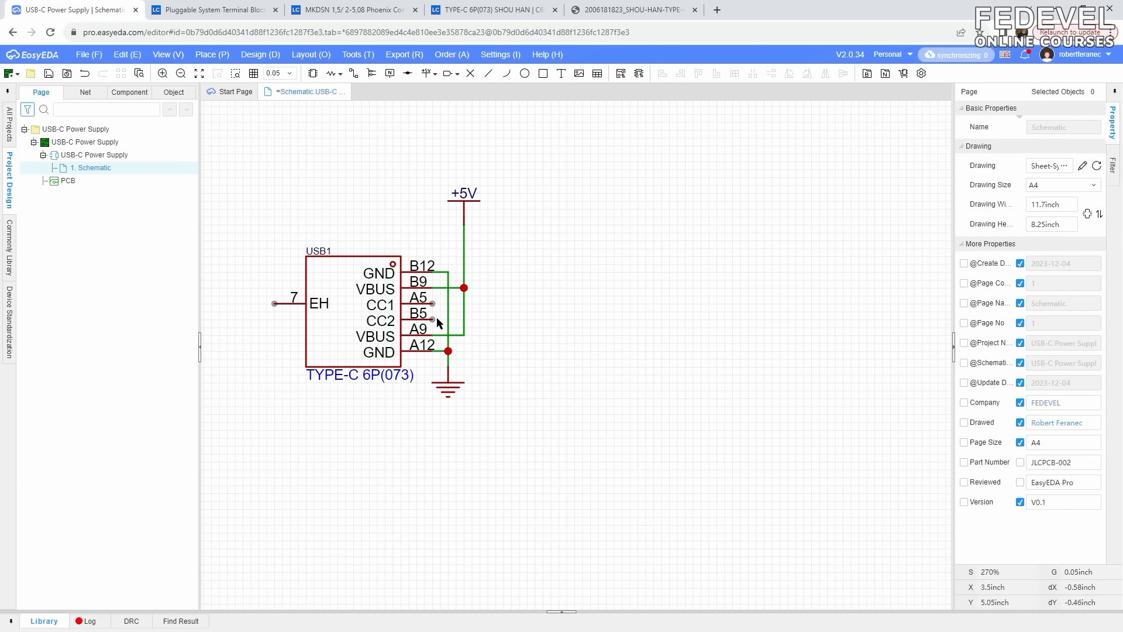
- Copy the GND flag and paste the duplicate onto the Type-C connector's EH pin 7
left_click(450, 389)
right_click(452, 390)
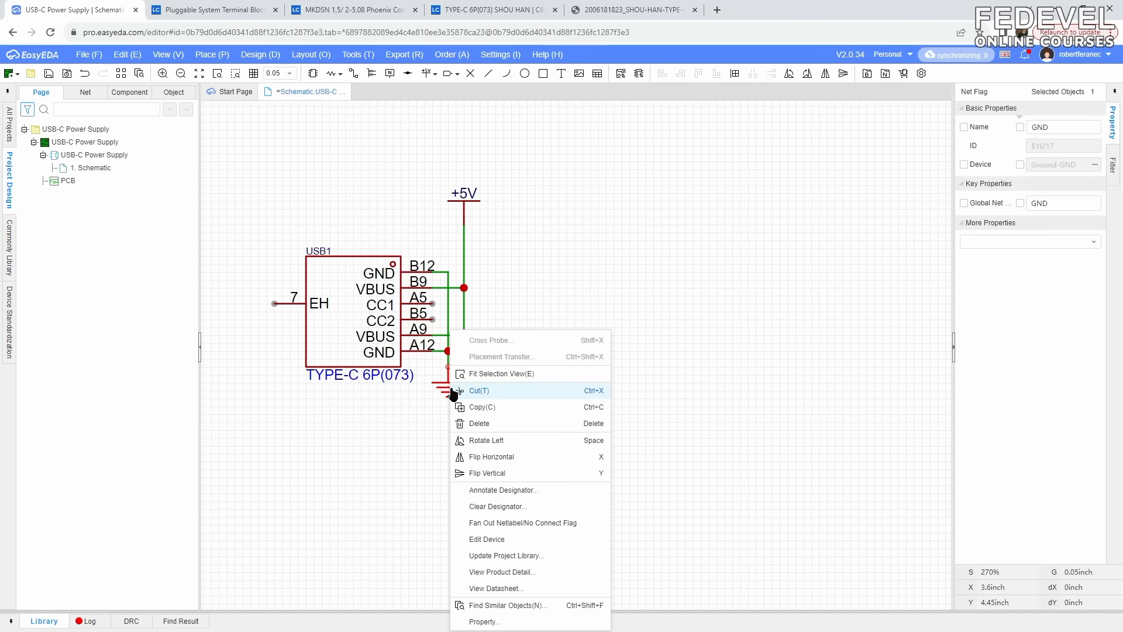
left_click(476, 406)
right_click(586, 320)
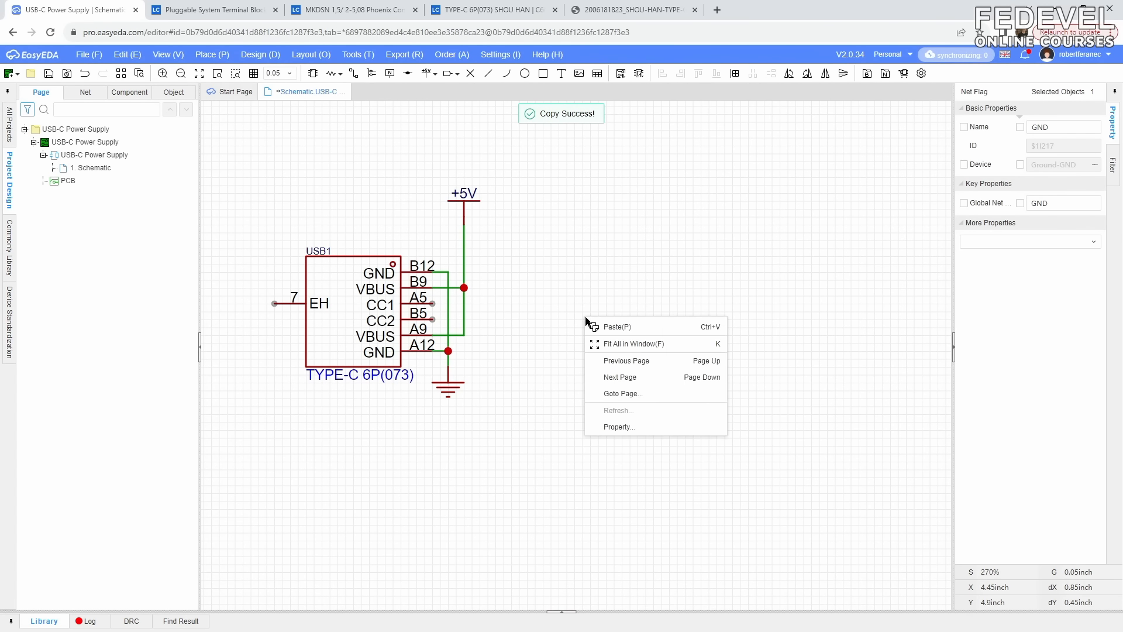
left_click(603, 326)
left_click(275, 319)
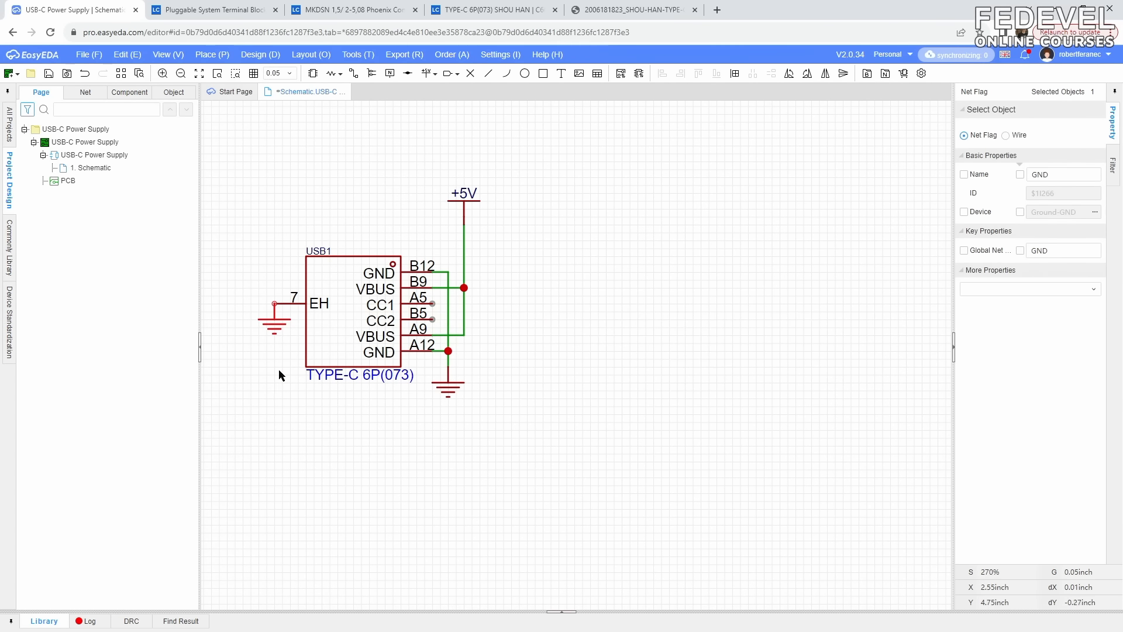
- Move the pasted GND flag slightly left and down from EH pin 7, keeping it wired, and fit the whole sheet in view
left_click_drag(274, 330, 258, 331)
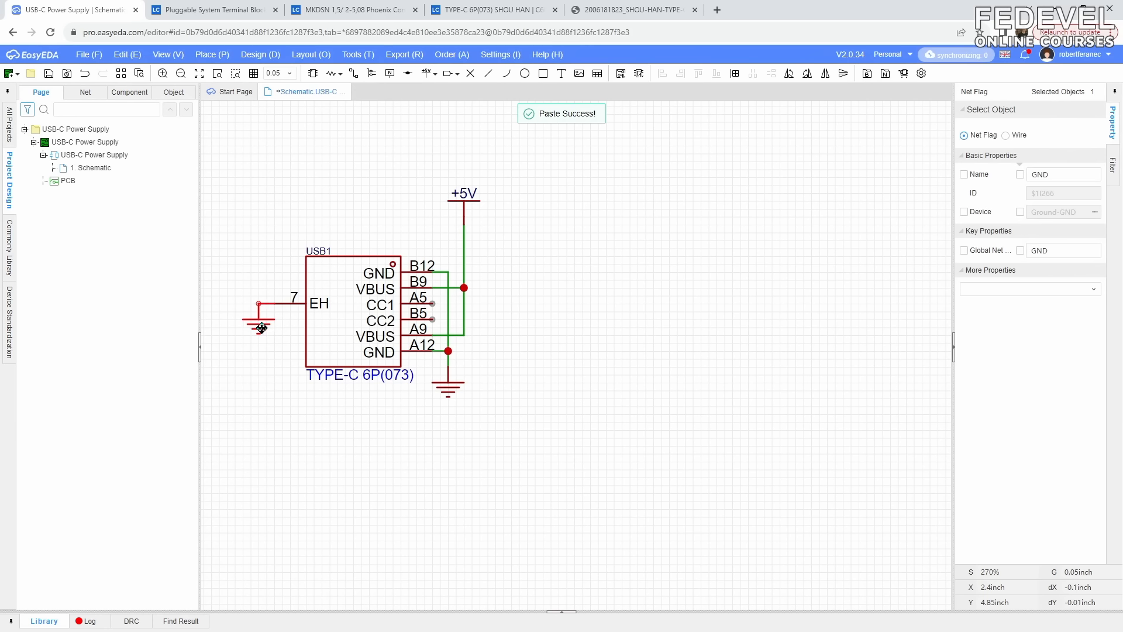
left_click_drag(257, 339, 257, 340)
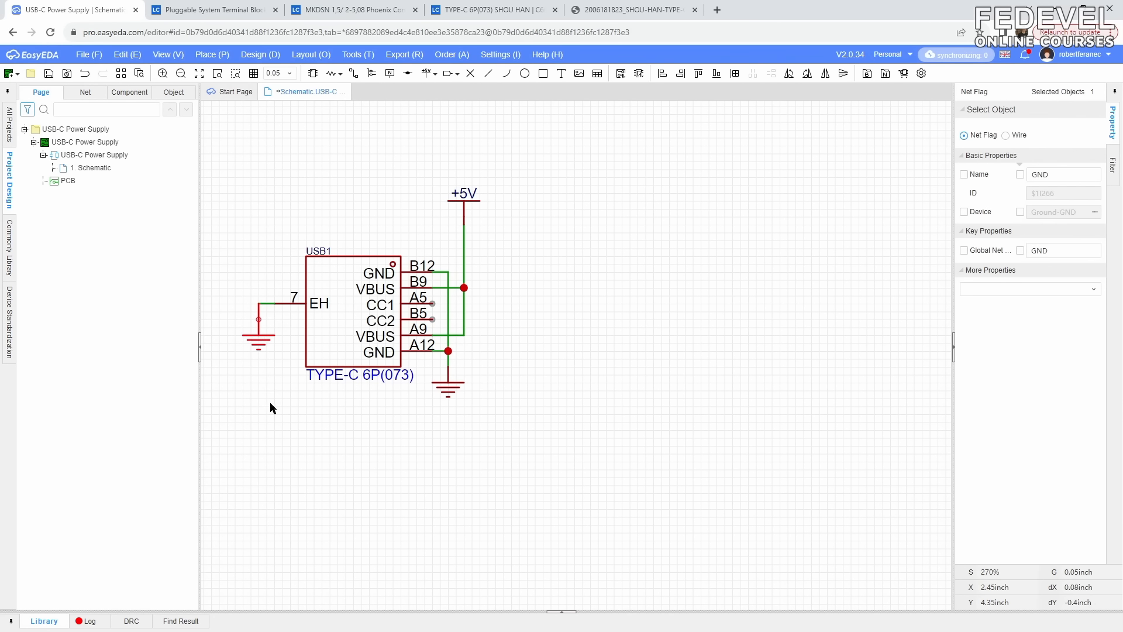
left_click(269, 401)
left_click(199, 74)
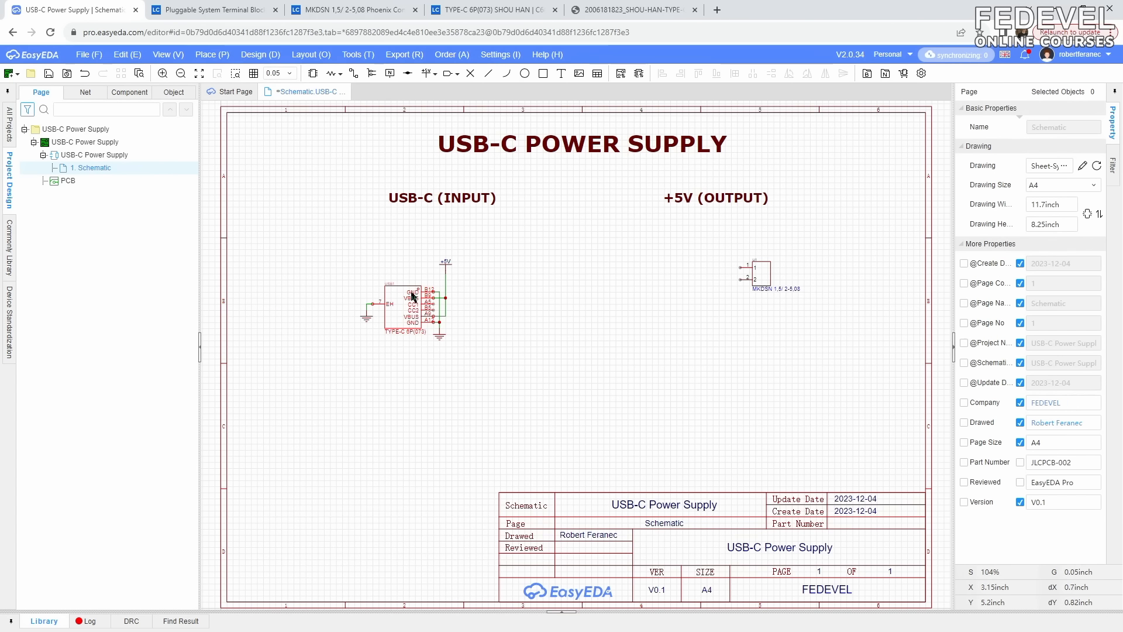
- Search the web for "usb-c cc pins table" in a new browser tab and open Hackaday's "All About USB-C: Resistors And Emarkers" article
left_click(717, 10)
type("usb-c")
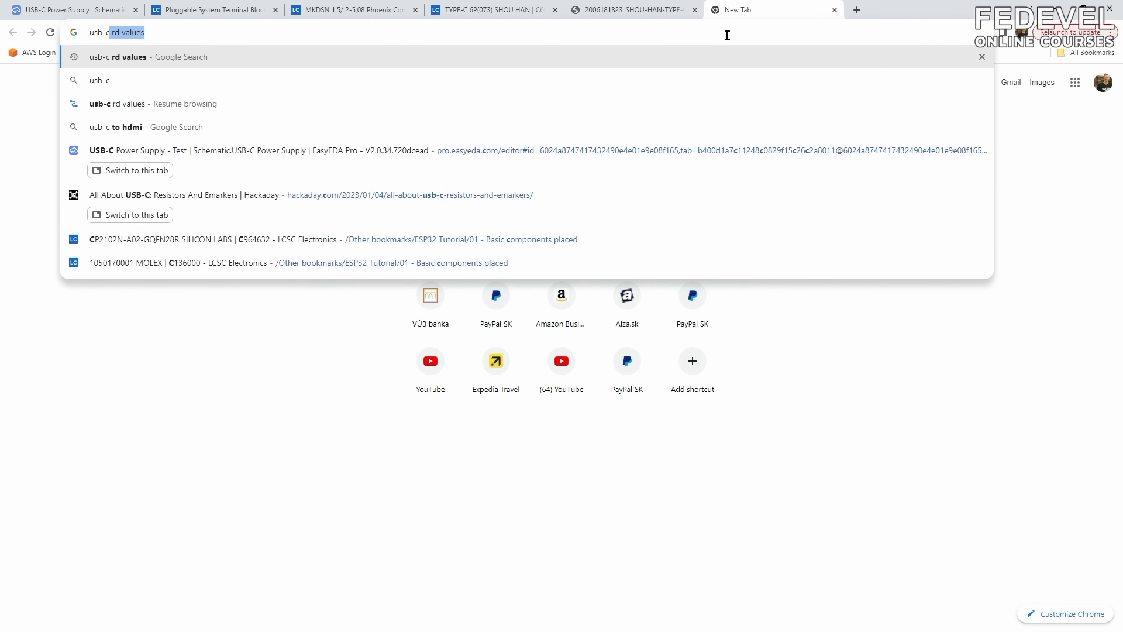
type(" cc pins")
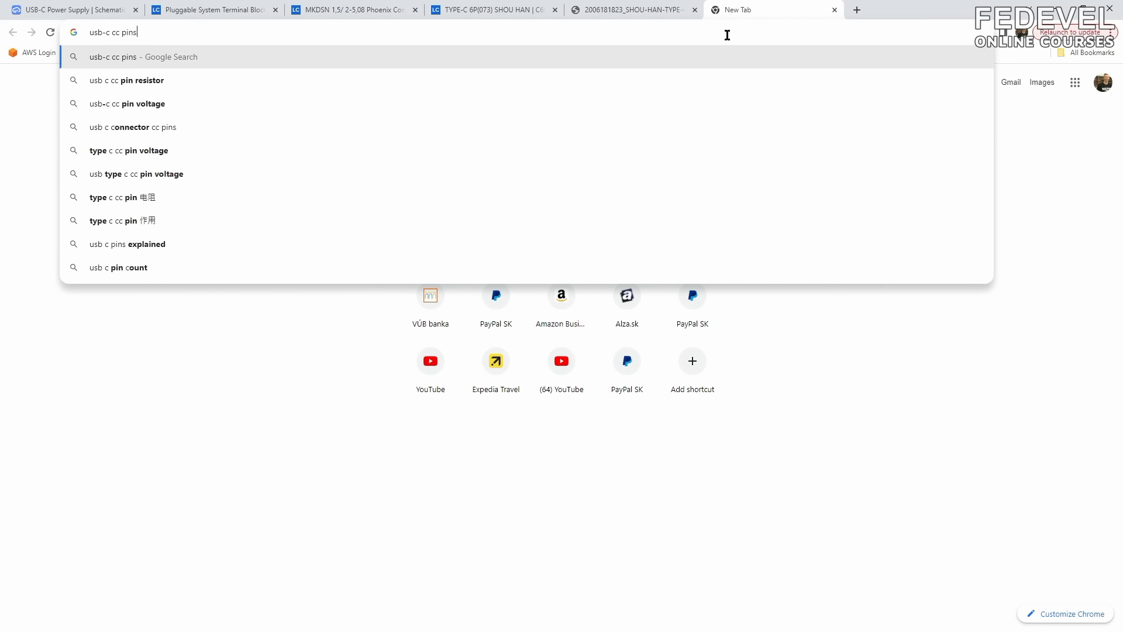
type(" table")
key("Return")
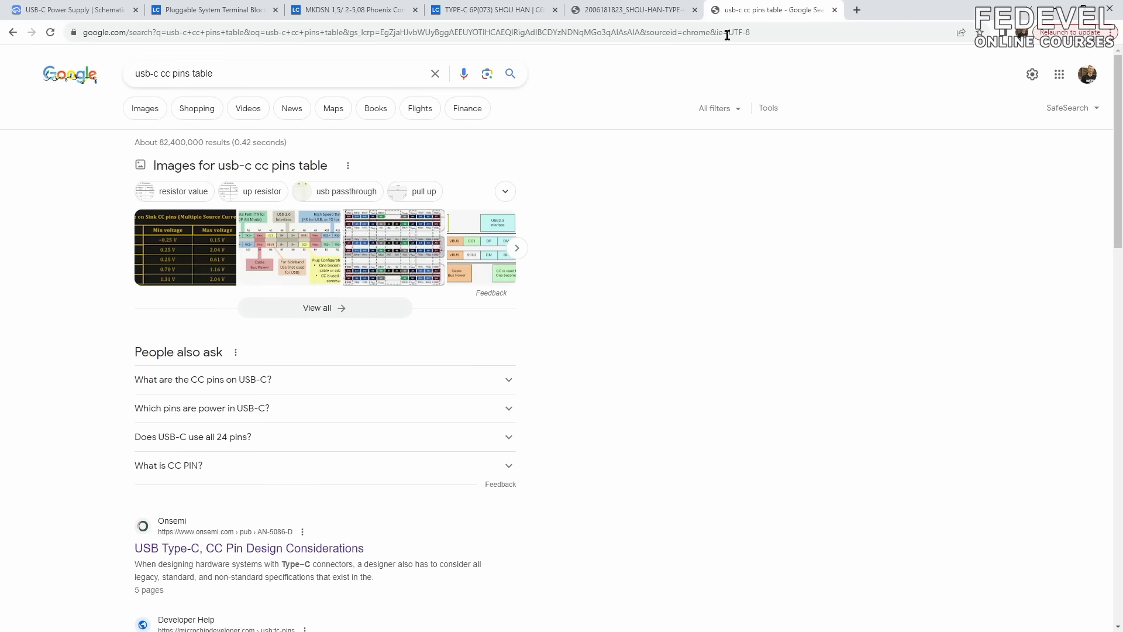
left_click(186, 252)
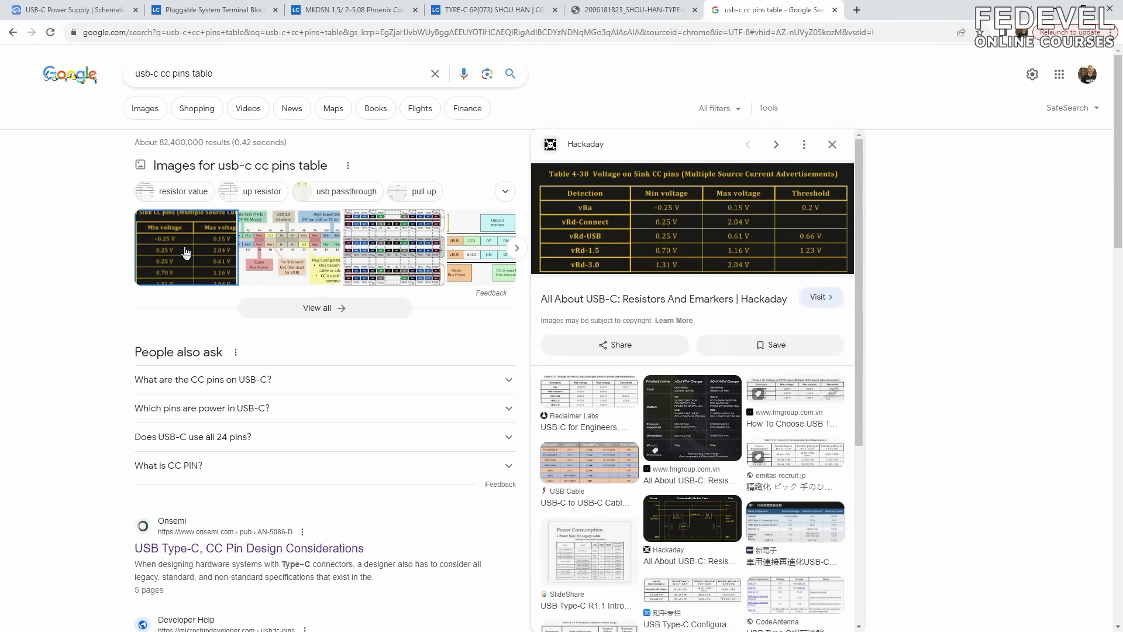
left_click(648, 299)
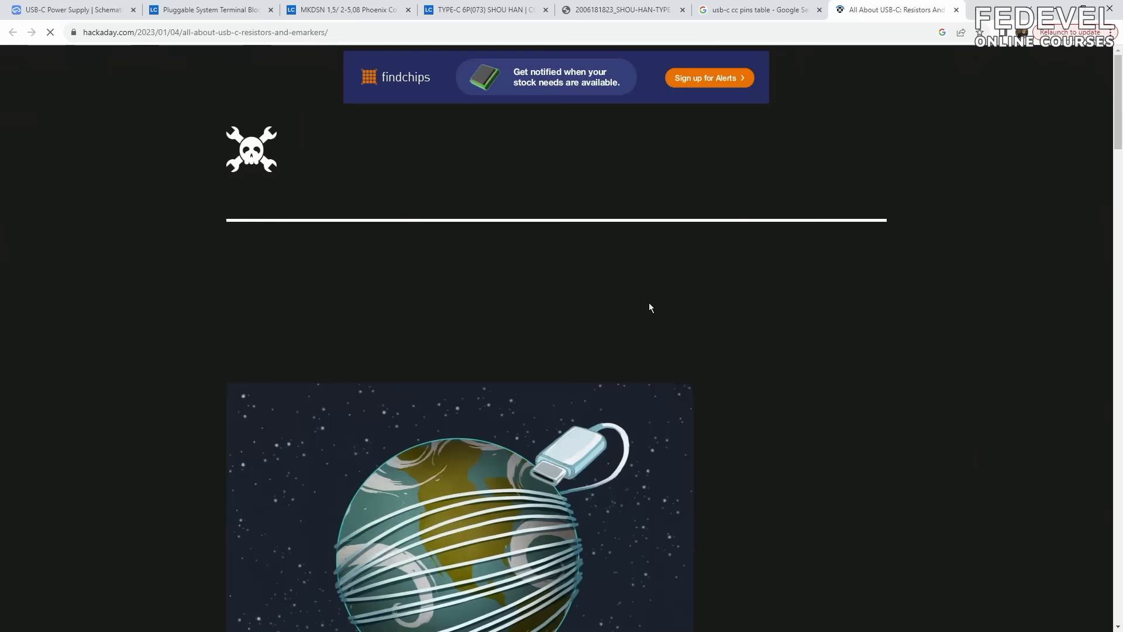
- Read the article's passages on CC pulldown resistors, highlight the recommended resistor value, and examine the sink CC voltage table
scroll(145, 215, "down", 7)
scroll(145, 215, "down", 8)
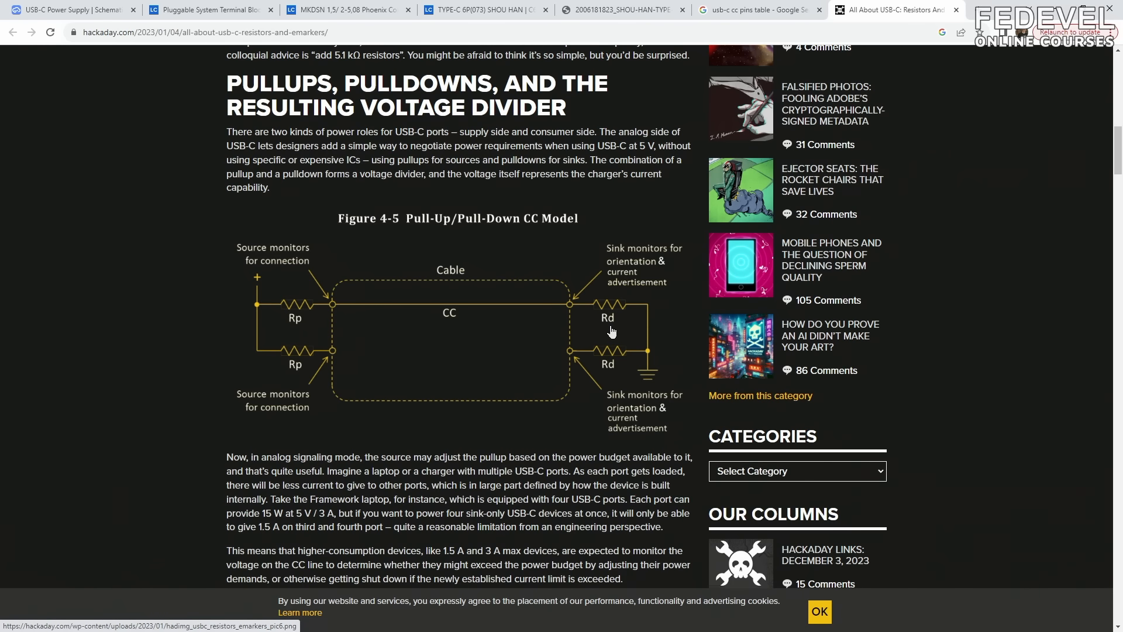
scroll(611, 331, "up", 2)
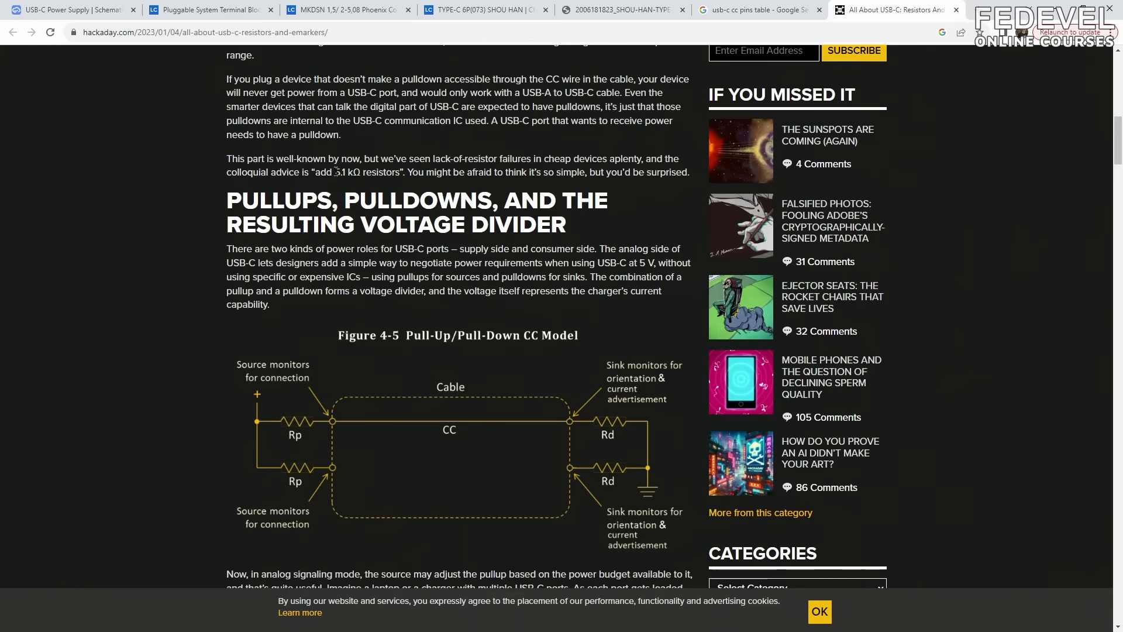
left_click_drag(335, 171, 362, 172)
scroll(450, 196, "down", 15)
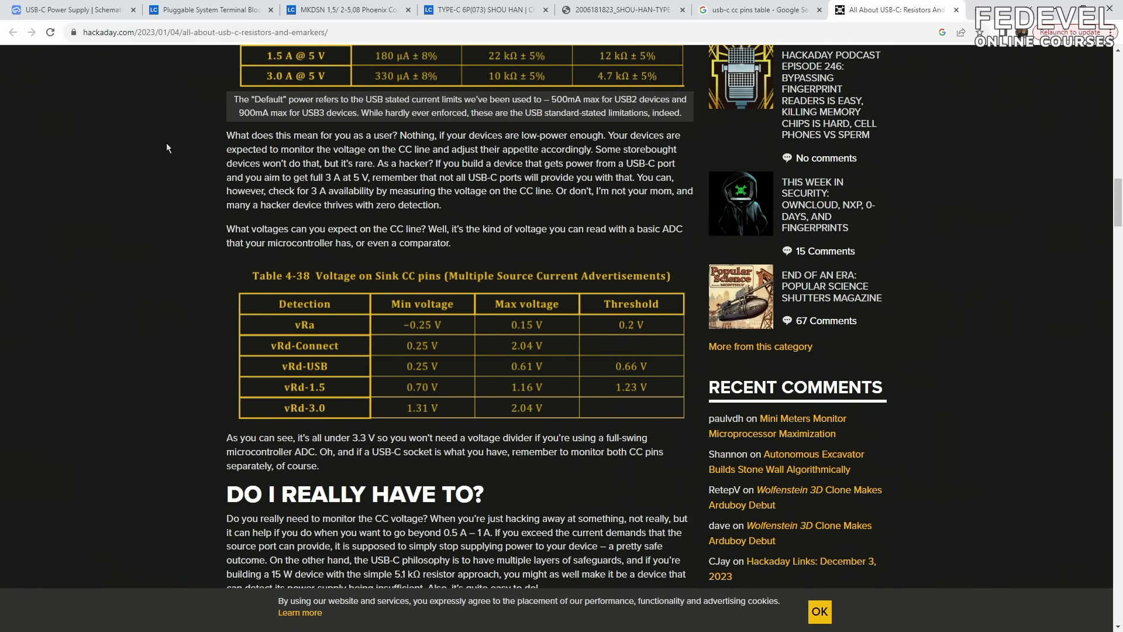
- Return to the EasyEDA schematic and browse the device library's resistors to the last surface-mount chip resistor category
left_click(92, 15)
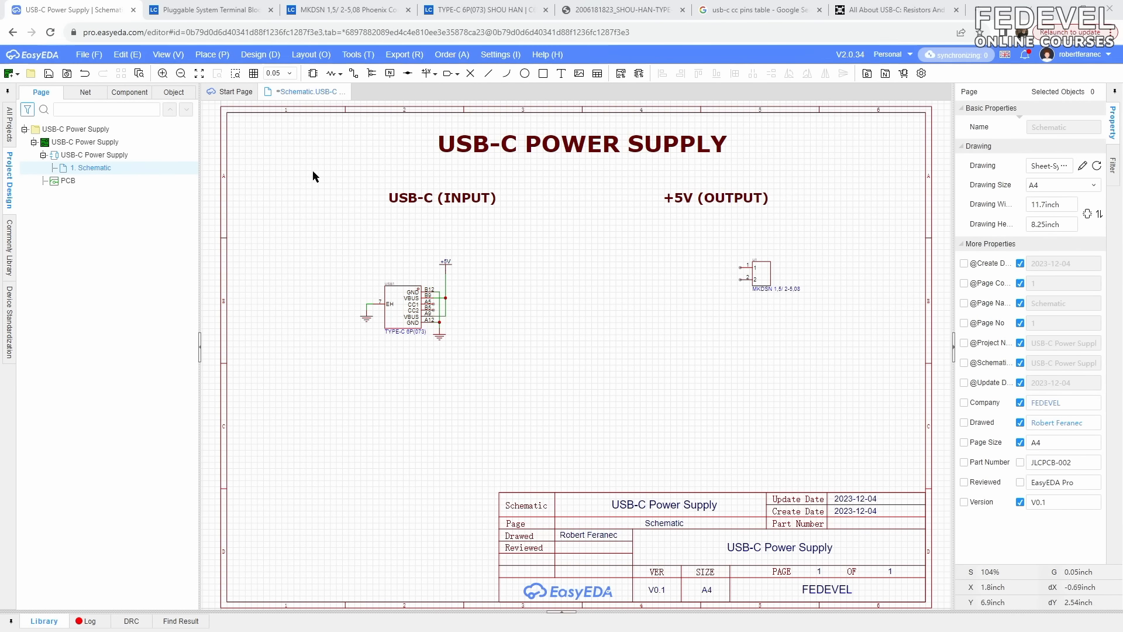
left_click(213, 55)
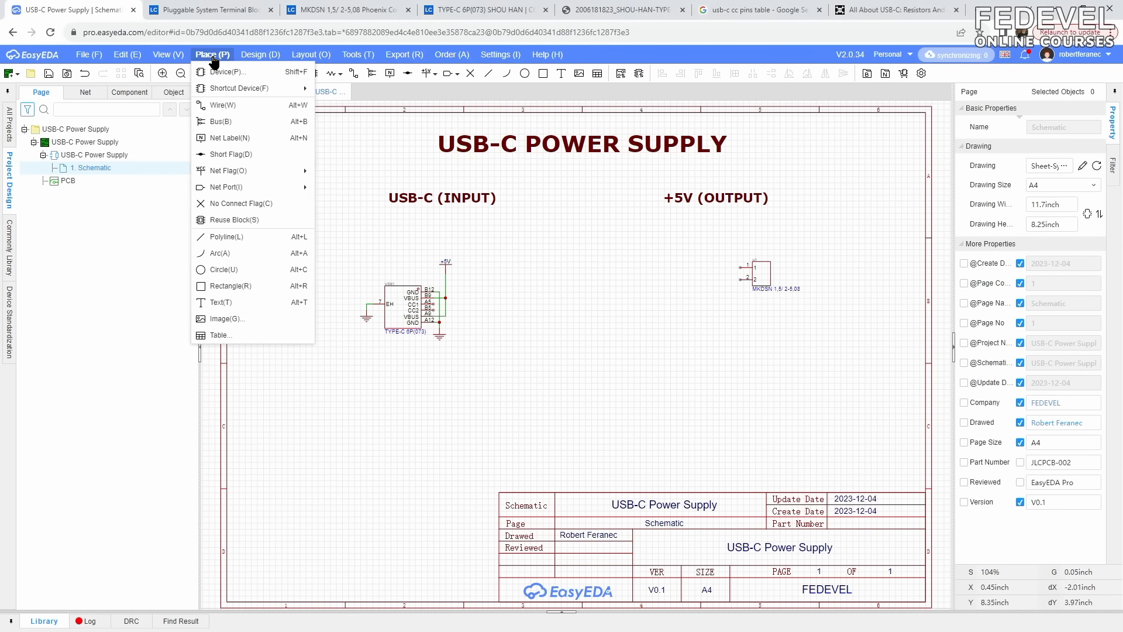
left_click(263, 78)
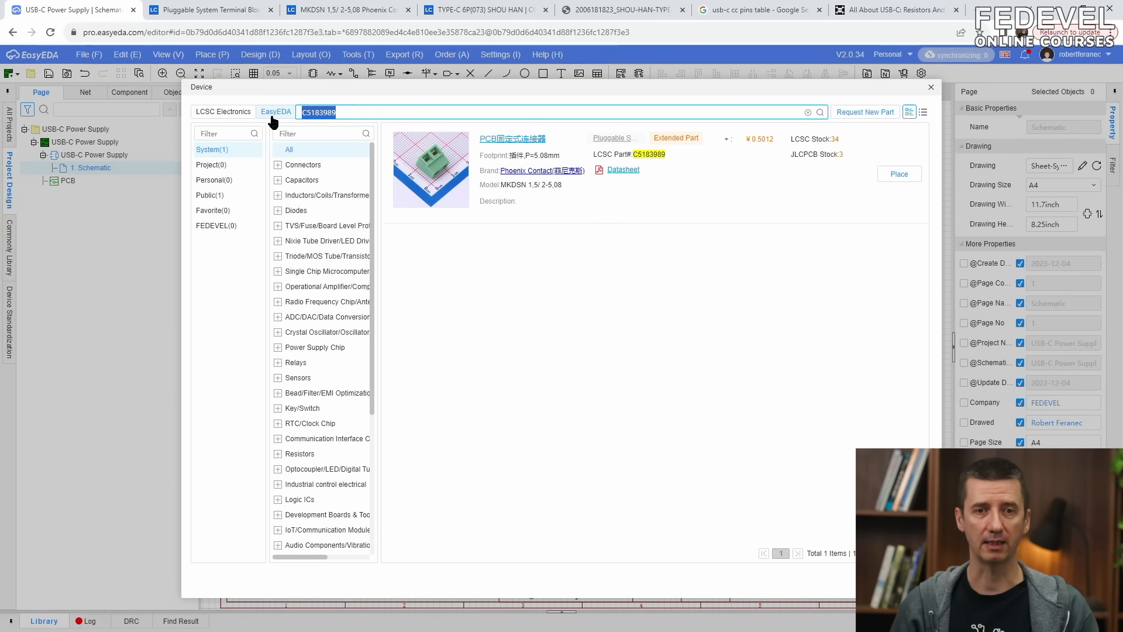
left_click(278, 455)
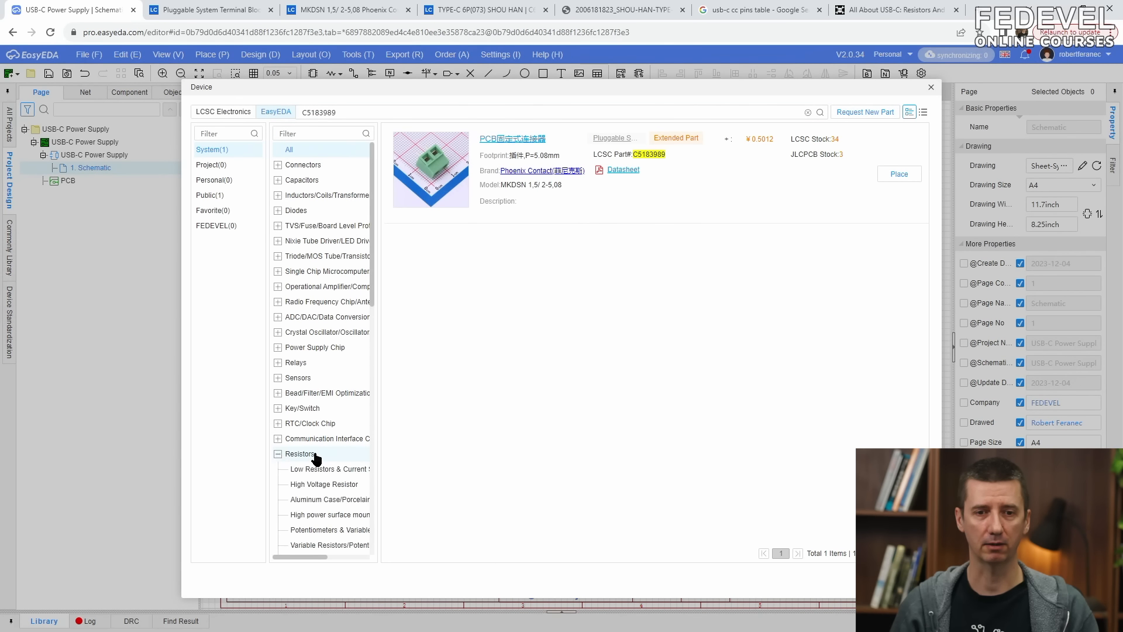
scroll(317, 458, "down", 8)
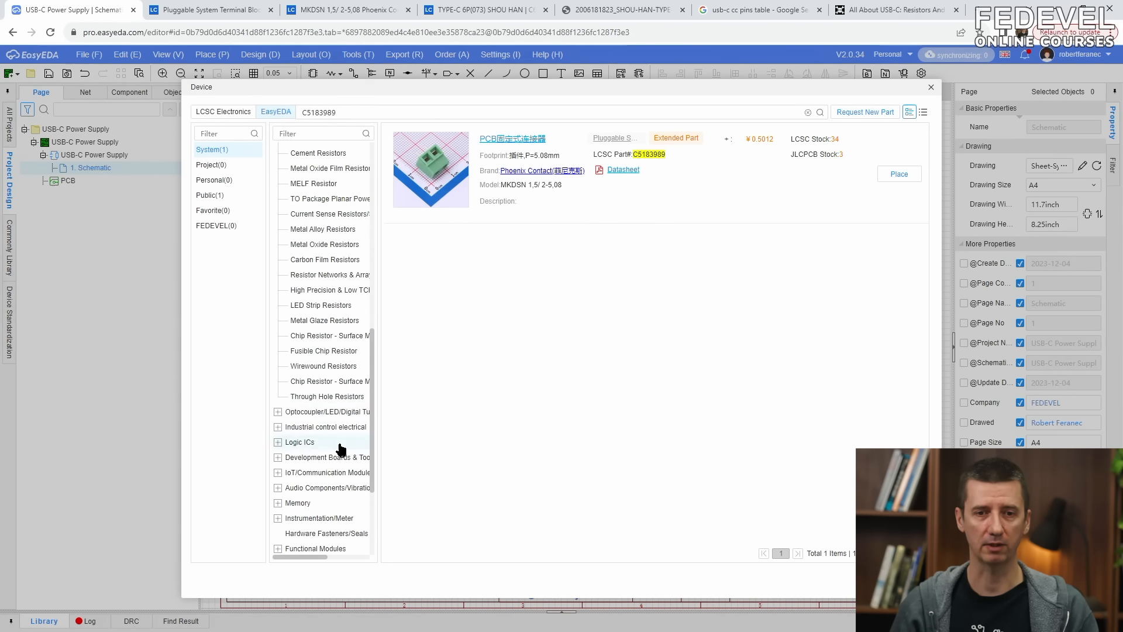
left_click(339, 384)
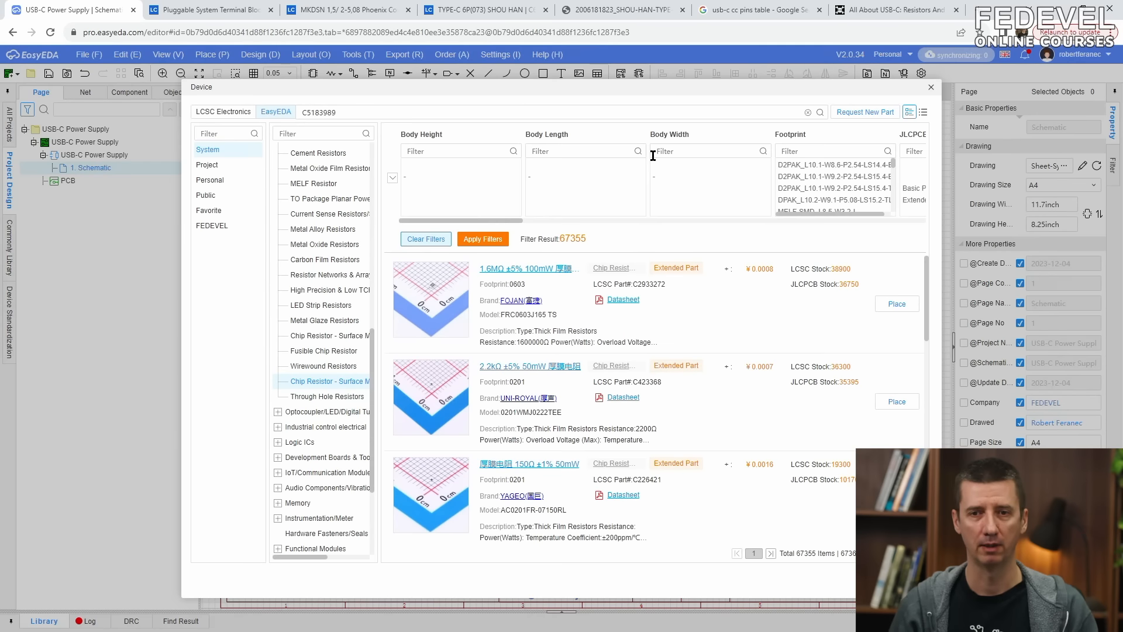
- Restrict the chip resistor filters to the JLCPCB part class Basic Part and the supplier footprint 0805
left_click_drag(514, 220, 582, 224)
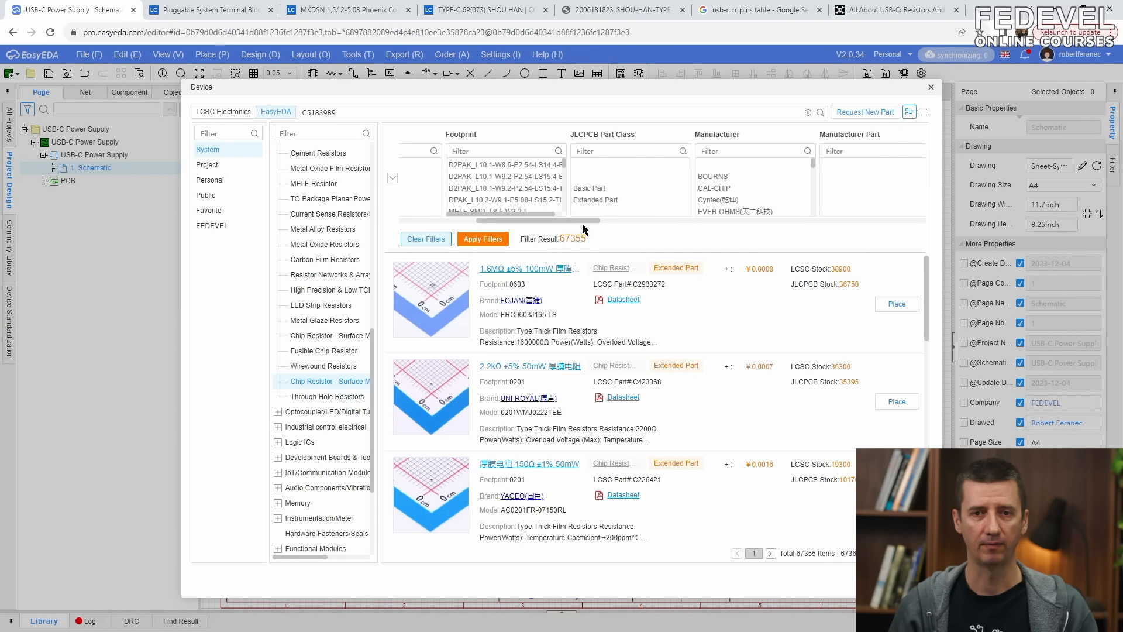
left_click(587, 188)
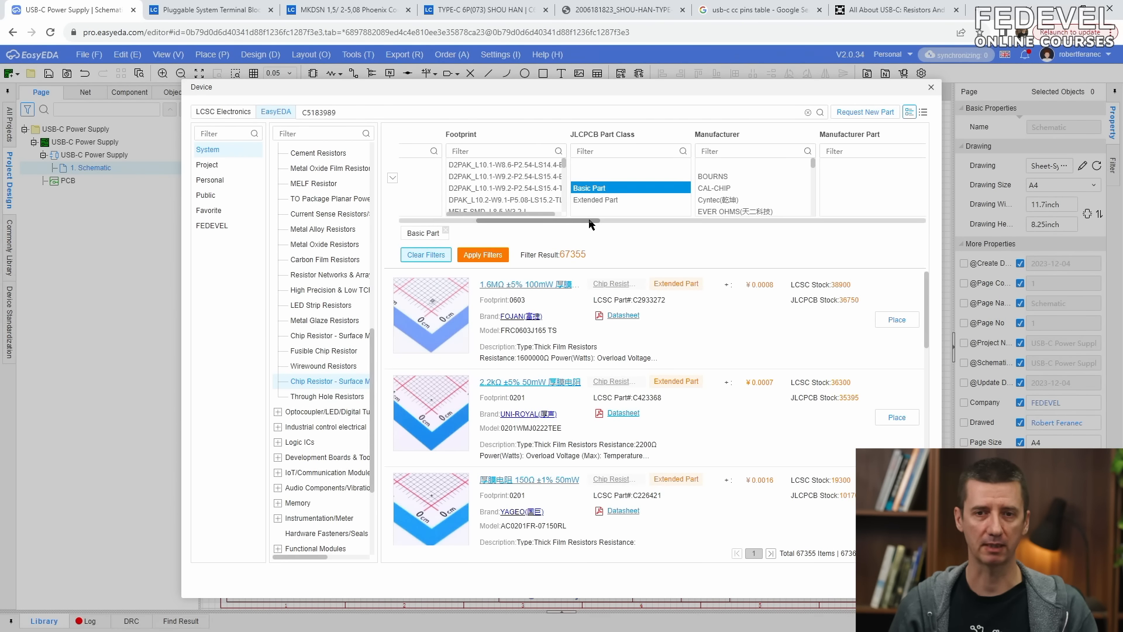
left_click_drag(594, 223, 783, 223)
scroll(718, 204, "down", 3)
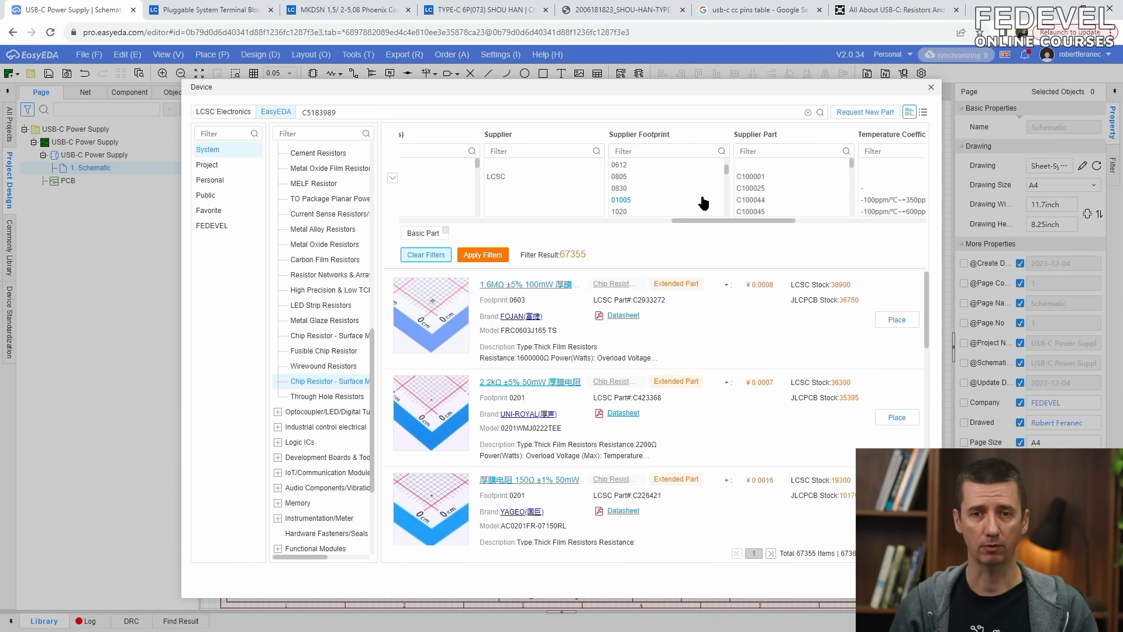
left_click(619, 177)
- Add a resistor value filter of 5.1kΩ and apply all the selected filters
left_click_drag(680, 224, 806, 223)
left_click(755, 151)
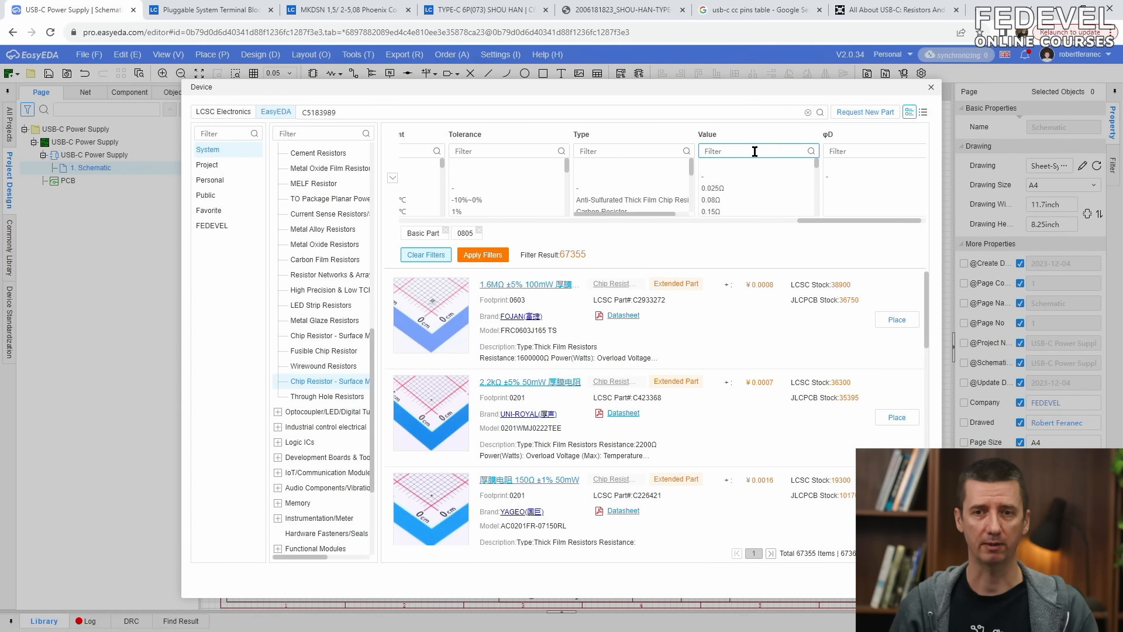
type("5.")
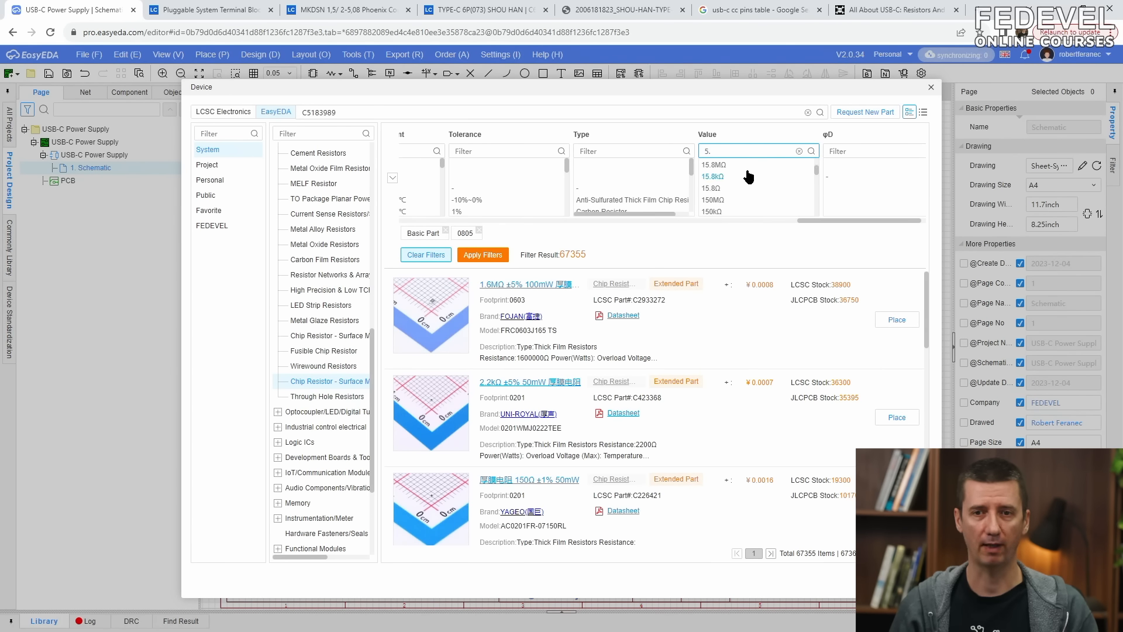
type("1")
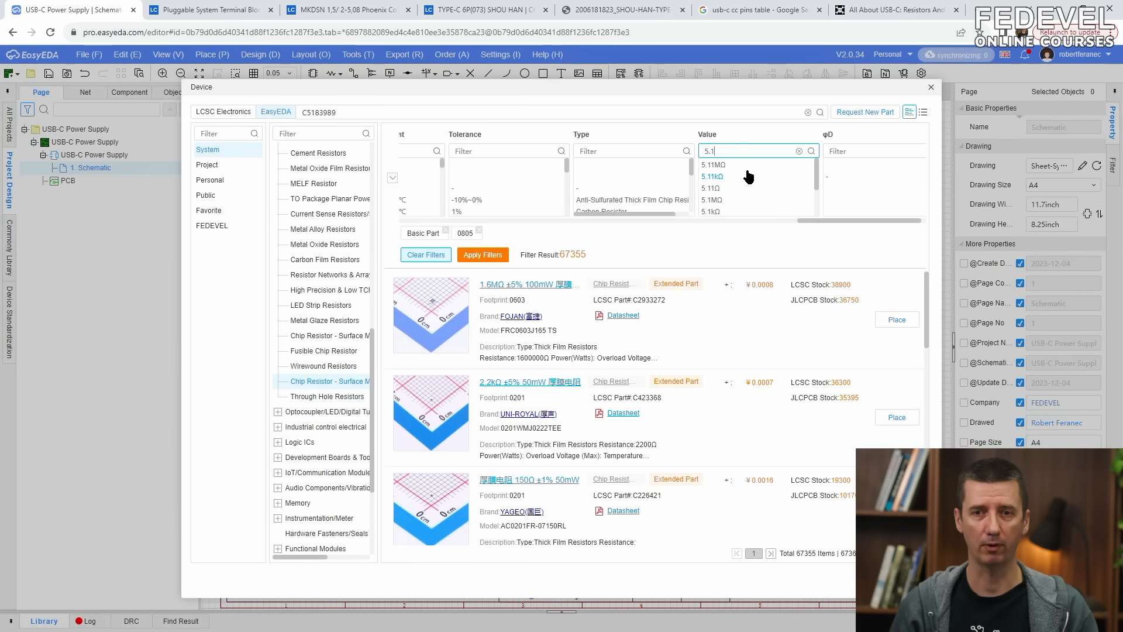
left_click(735, 212)
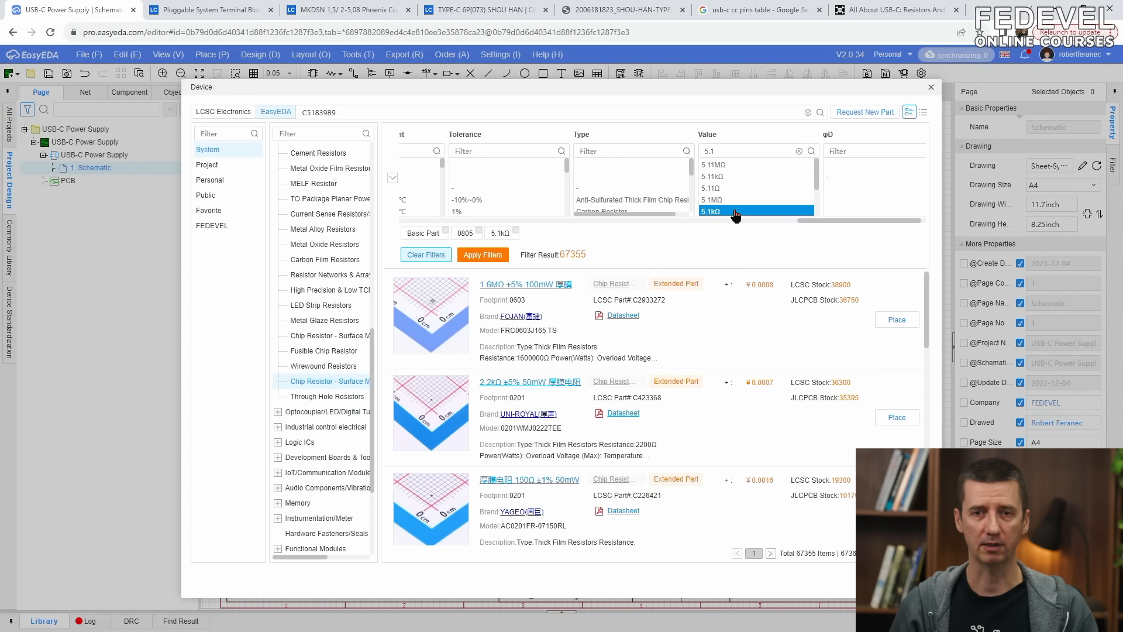
left_click(488, 258)
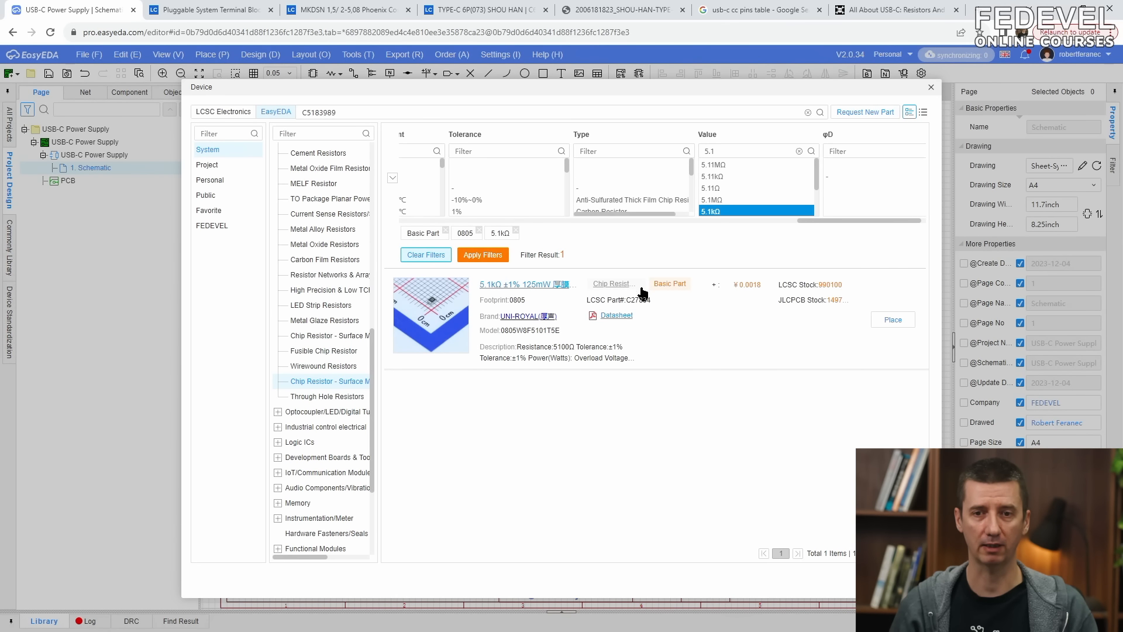
- Place two vertical 5.1kΩ 0805 resistors 0.5 inch apart, side by side to the lower right of the Type-C connector
left_click(889, 322)
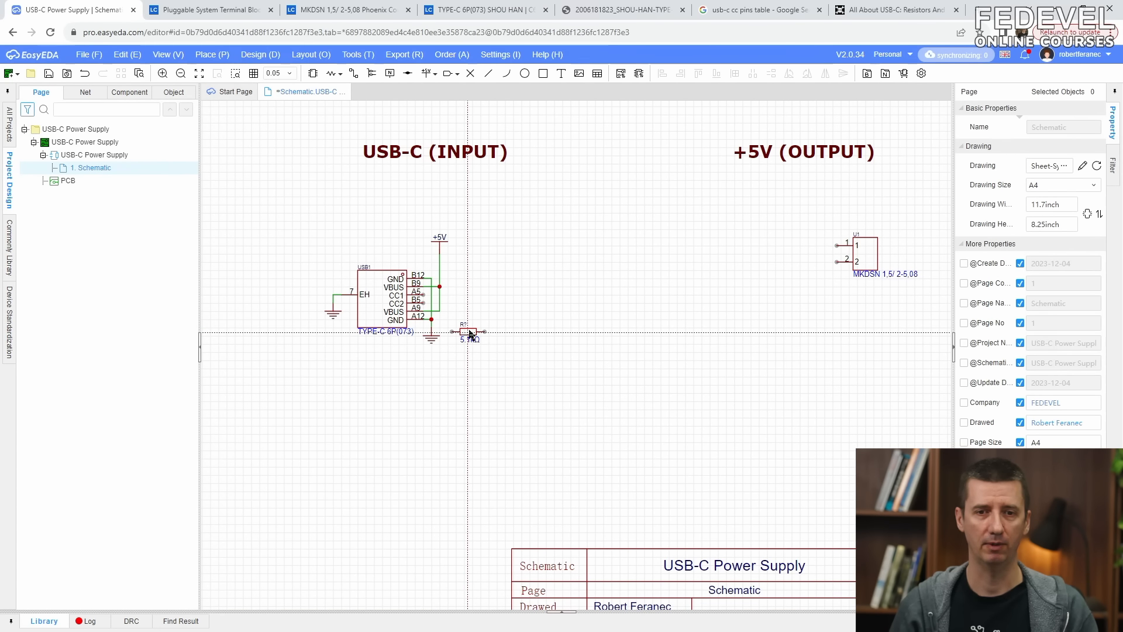
key("space")
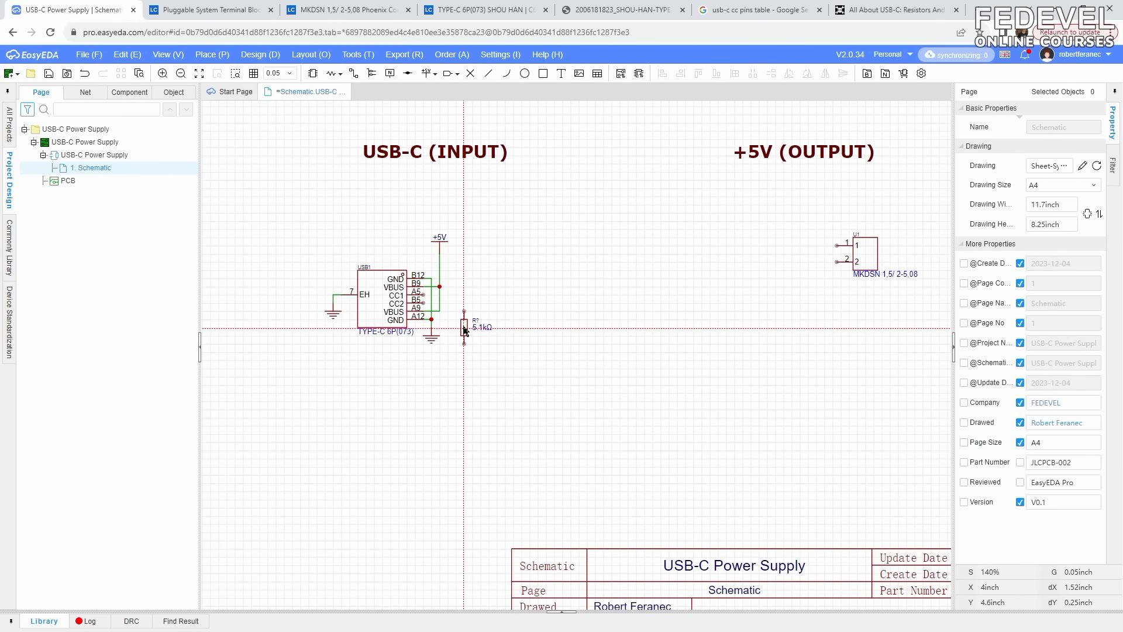
scroll(468, 332, "up", 4)
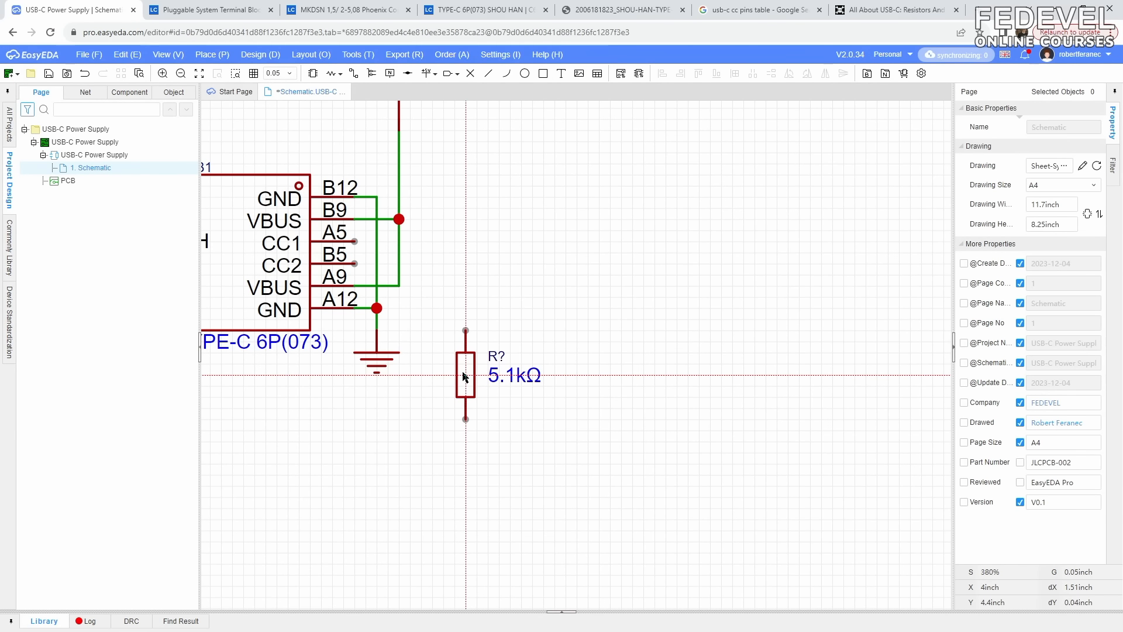
left_click(464, 377)
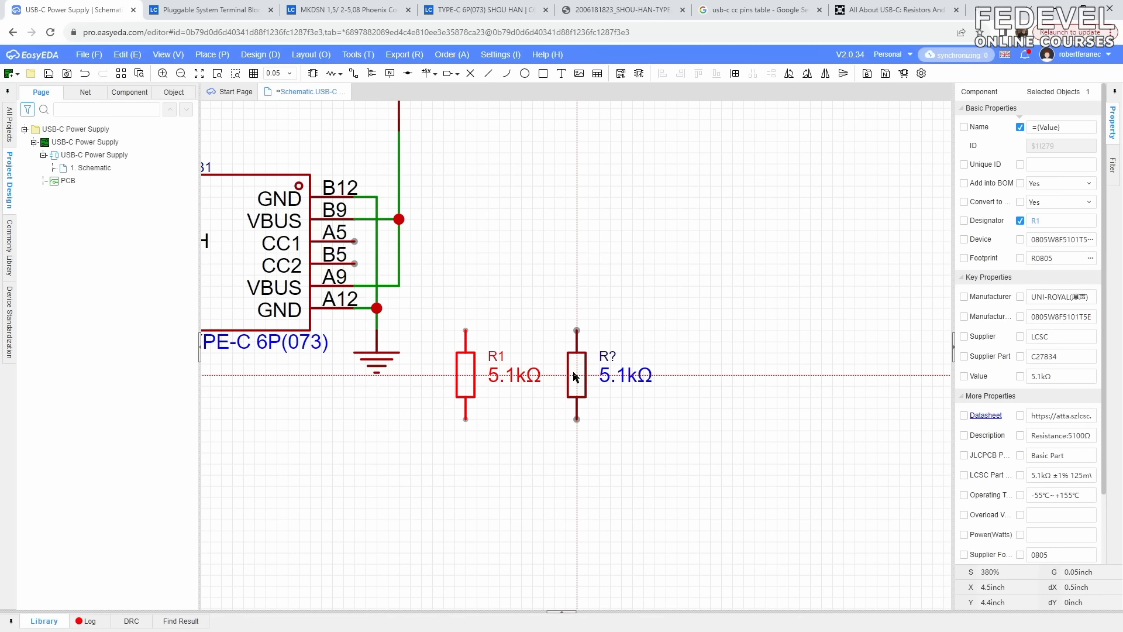
left_click(576, 377)
key("Escape")
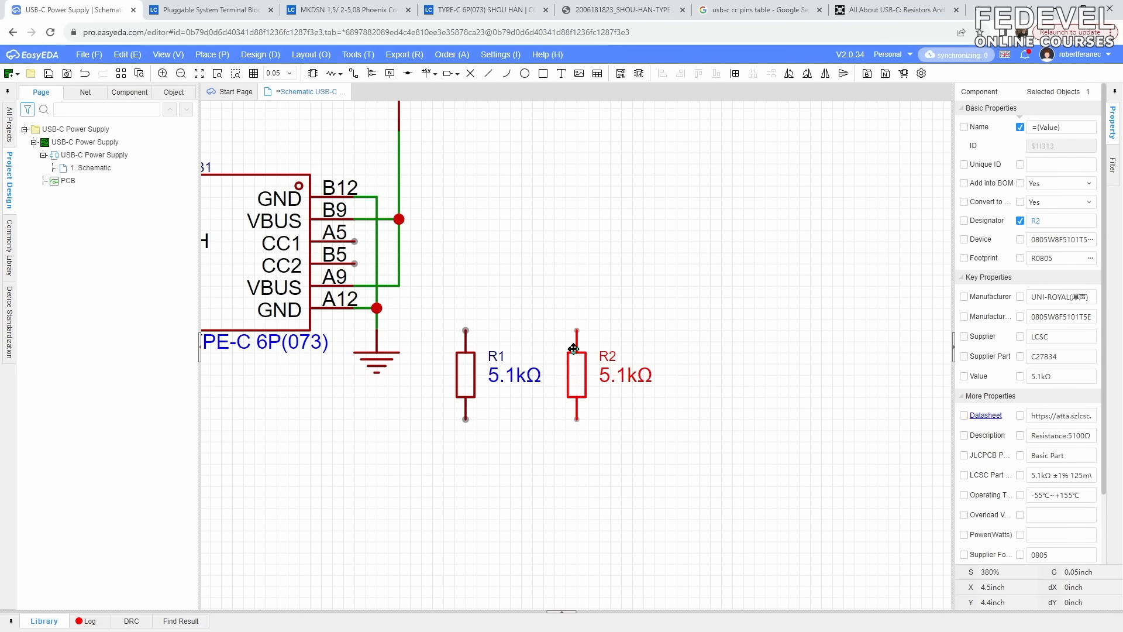
- Wire the connector's CC2 pin B5 to the upper end of R1 and its CC1 pin A5 to the upper end of R2
left_click(353, 74)
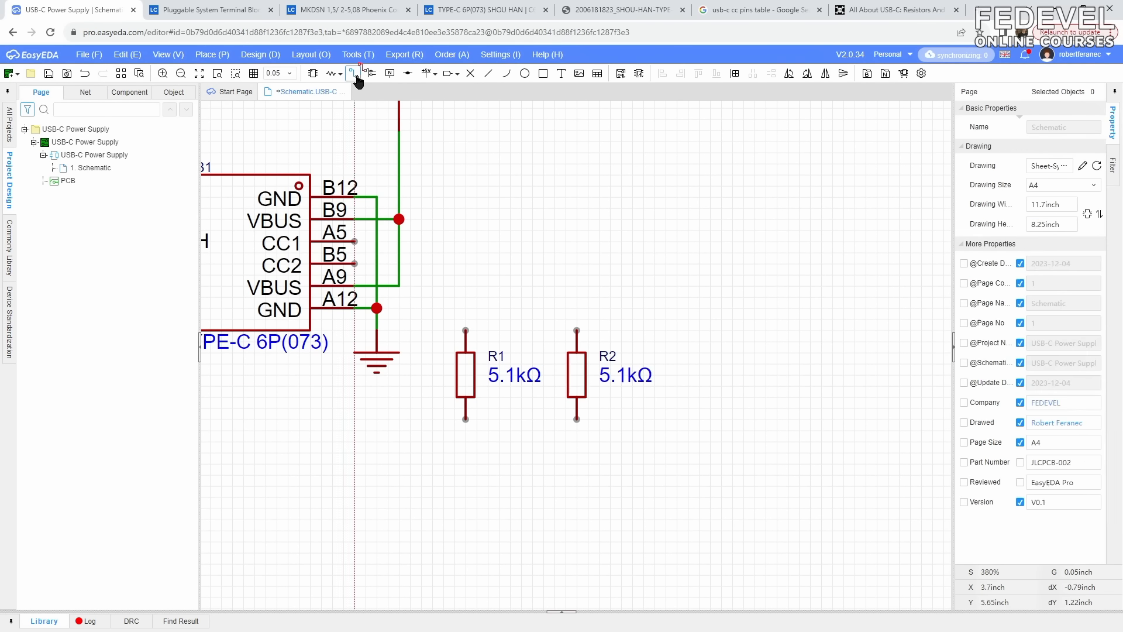
left_click(355, 263)
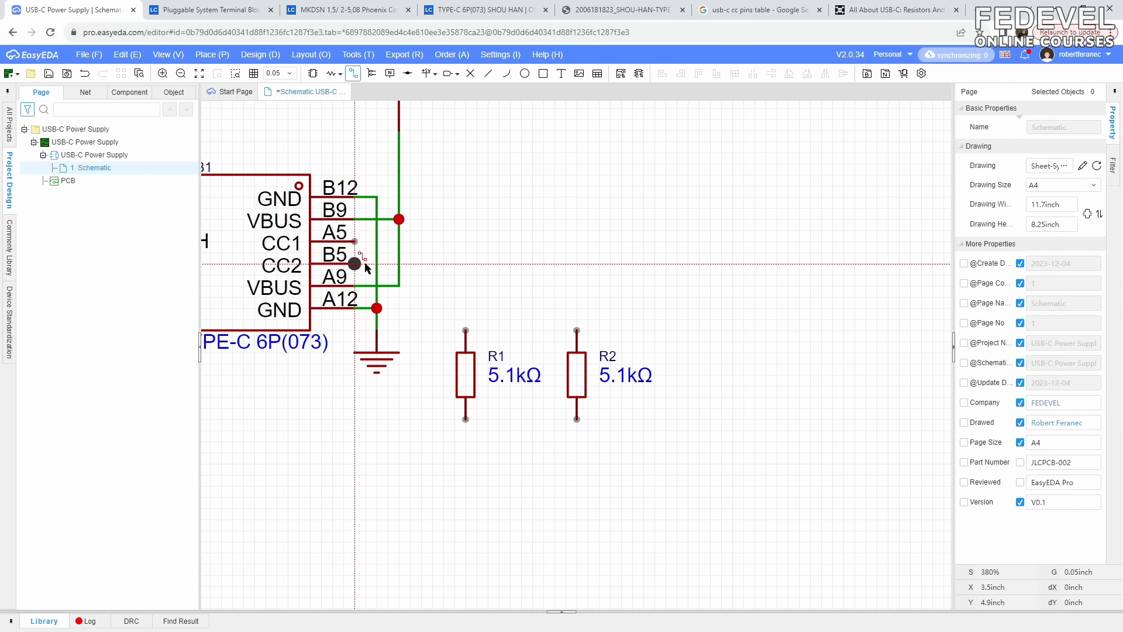
left_click(466, 316)
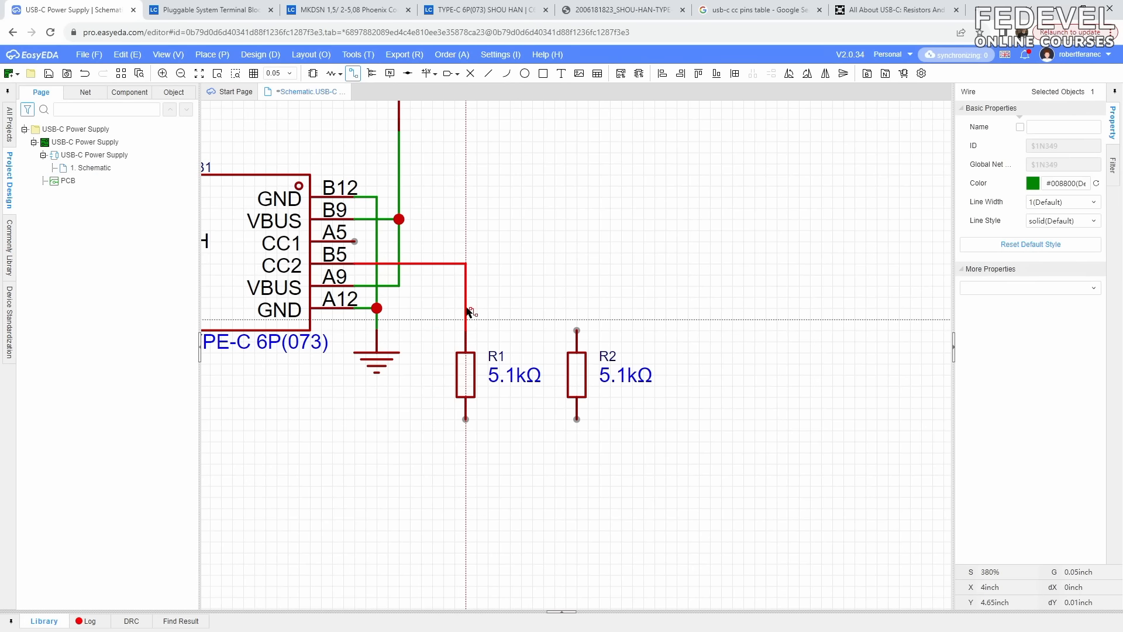
left_click(355, 241)
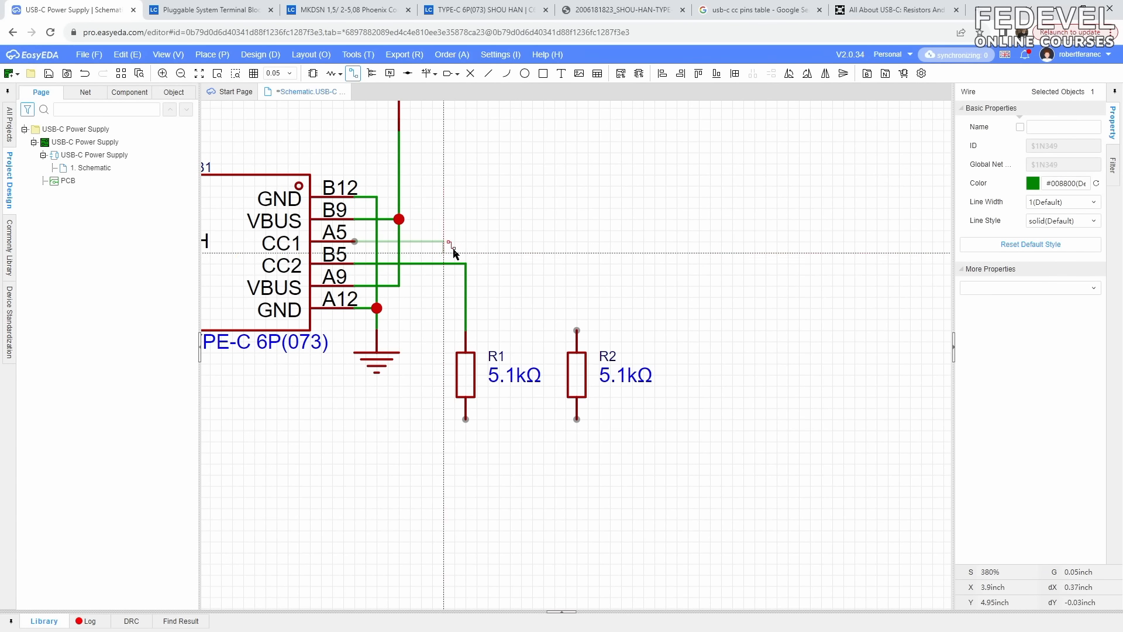
left_click(577, 329)
key("Escape")
- Copy the GND flag below pin A12 and paste the duplicate beneath R1, connected to its lower end
left_click(382, 360)
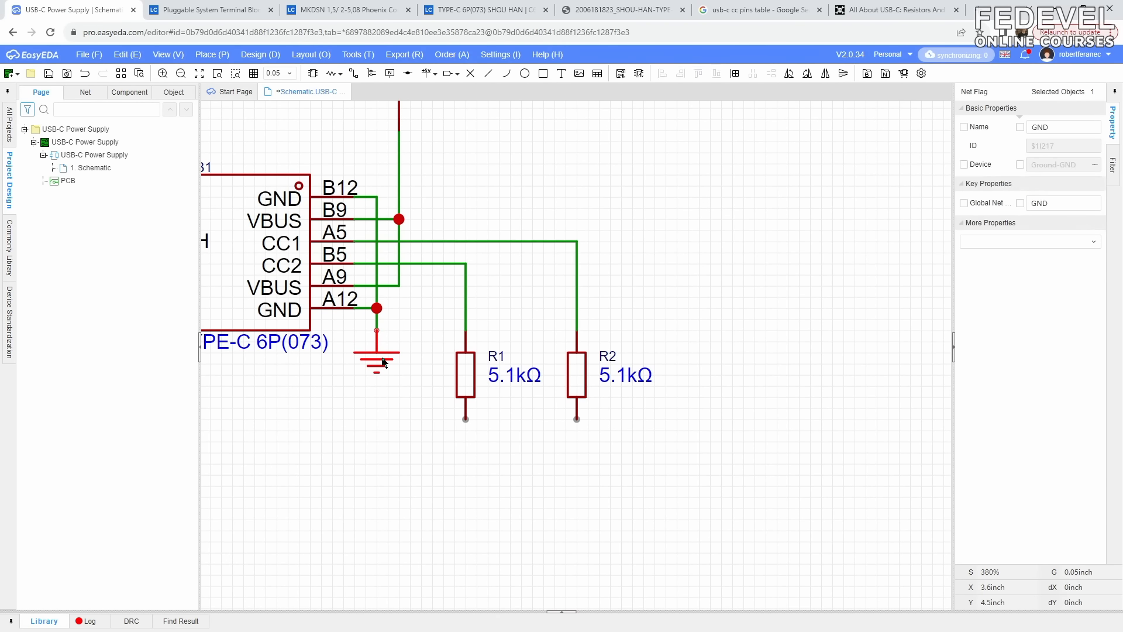
right_click(383, 362)
left_click(408, 407)
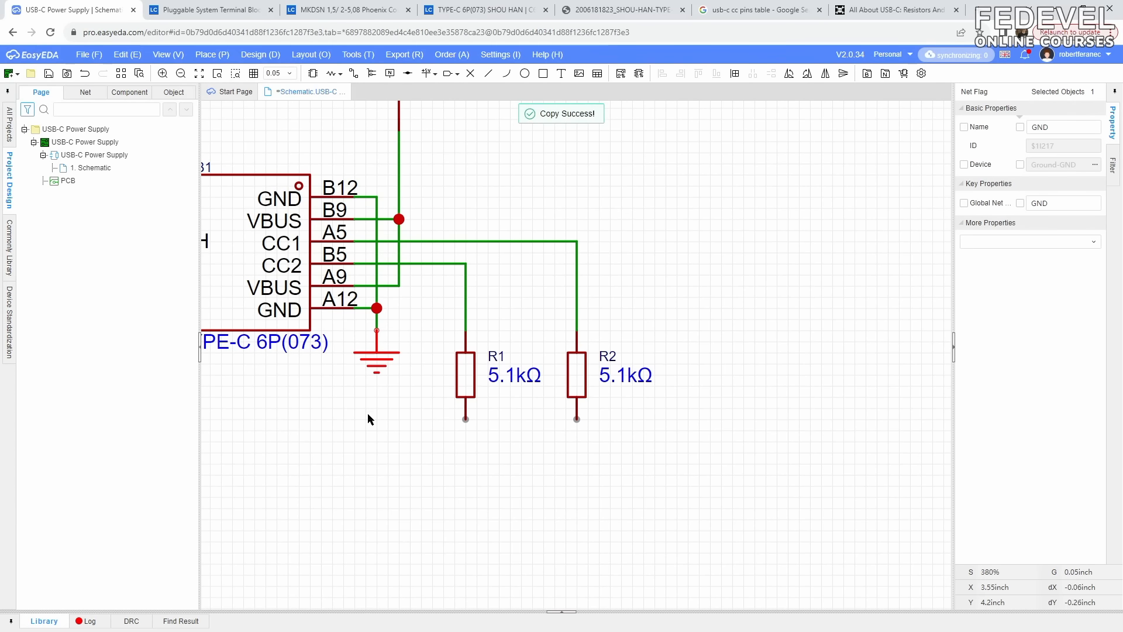
right_click(368, 415)
left_click(387, 425)
left_click(465, 442)
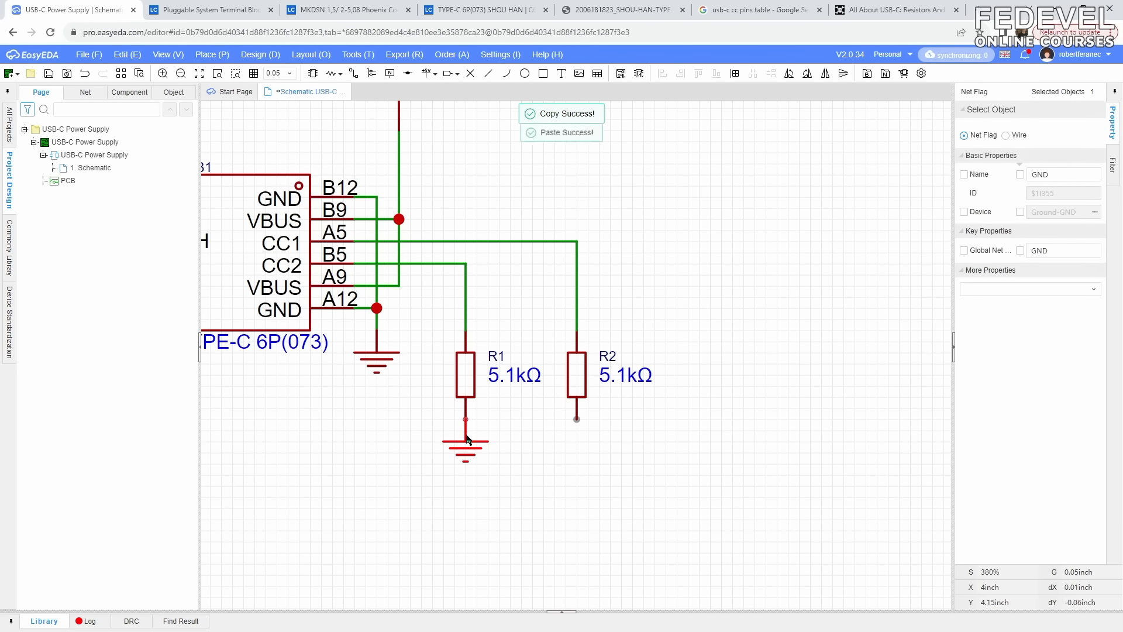
- Paste a GND flag with a short wire below R2 and lower the flag below pin A12 level with the resistors' flags
right_click(517, 450)
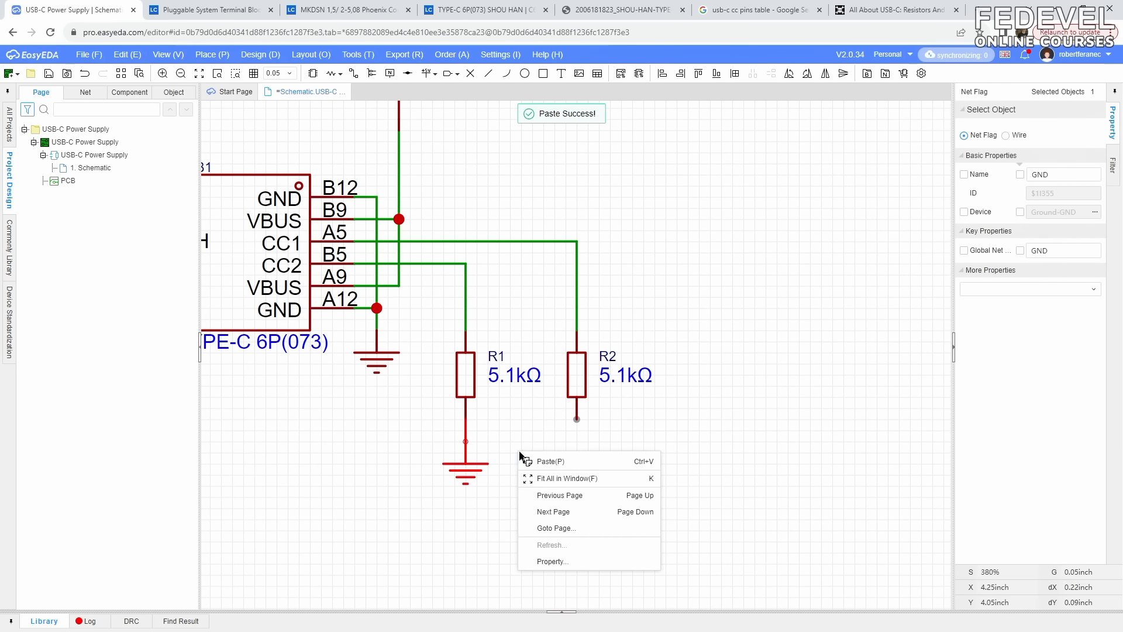
left_click(528, 459)
left_click(577, 419)
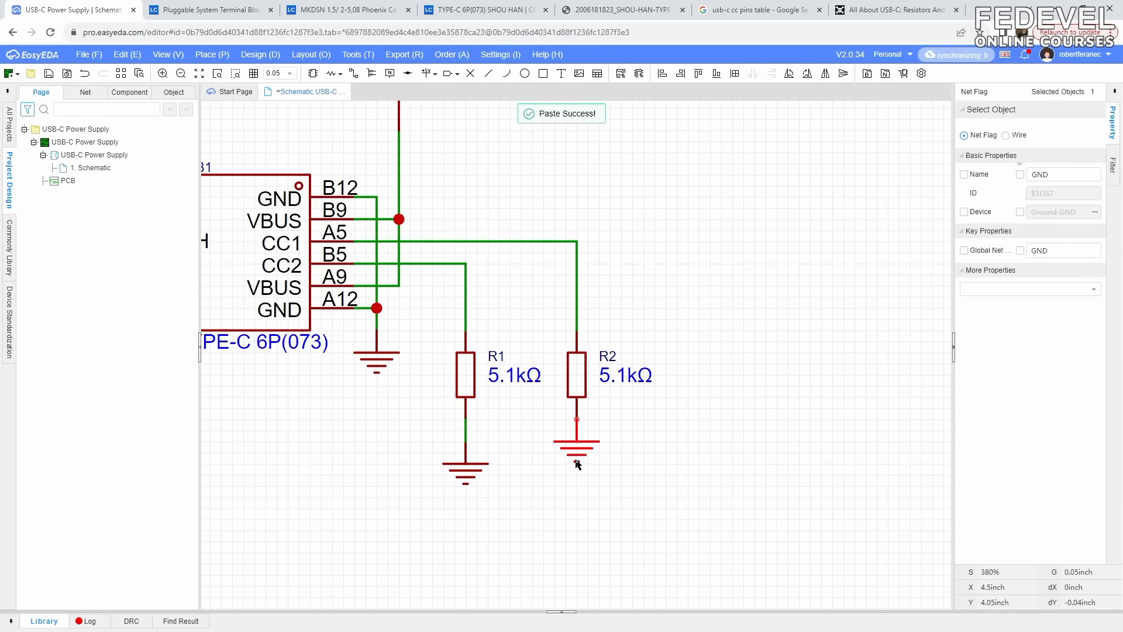
left_click_drag(575, 457, 574, 475)
left_click_drag(384, 372, 375, 471)
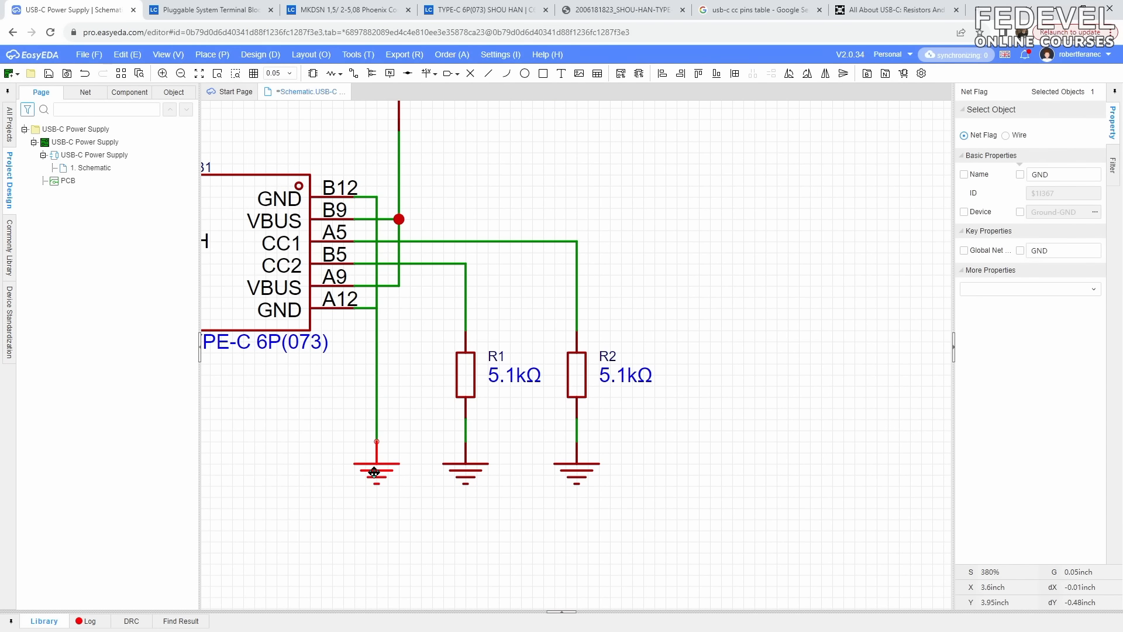
left_click(676, 466)
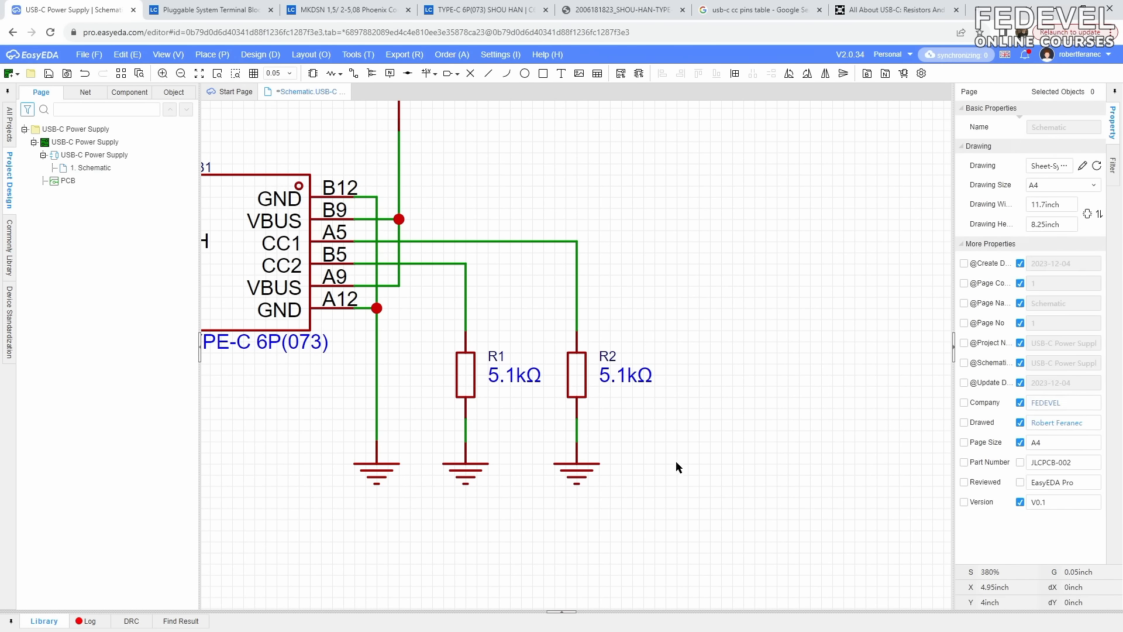
- Open the device library for placement and list the multilayer ceramic capacitors
left_click(198, 74)
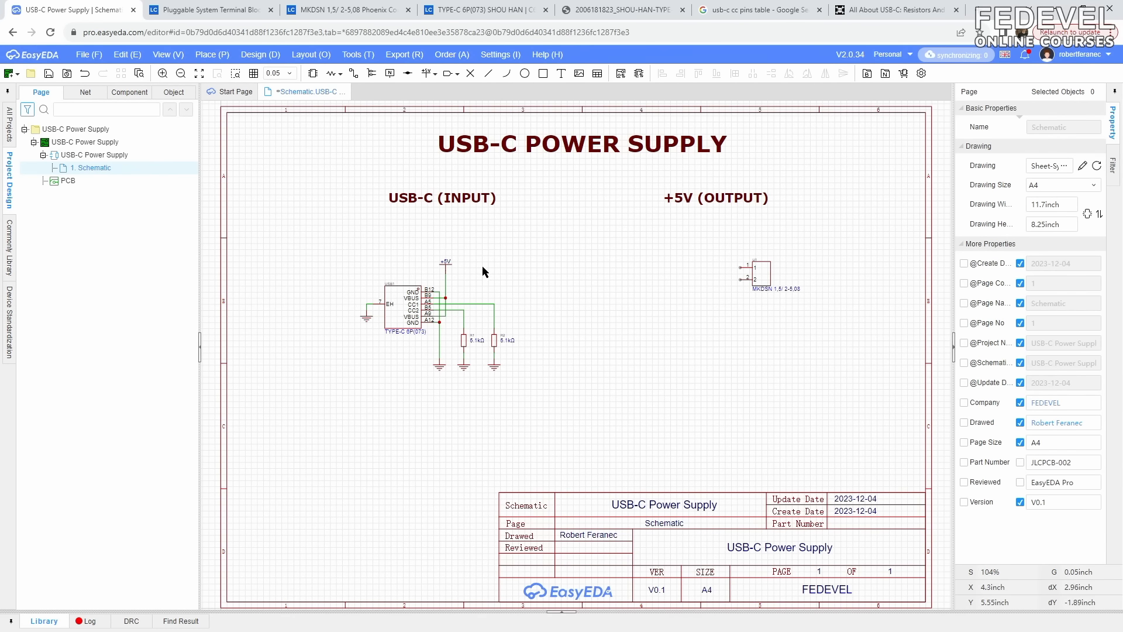
left_click(223, 59)
left_click(259, 79)
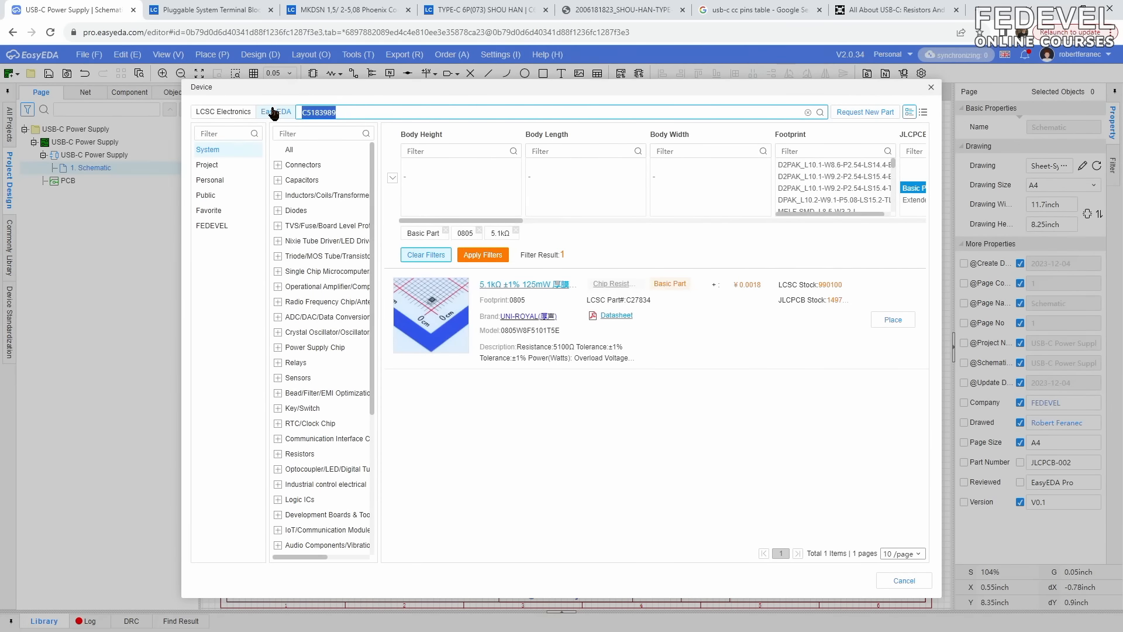
left_click(279, 181)
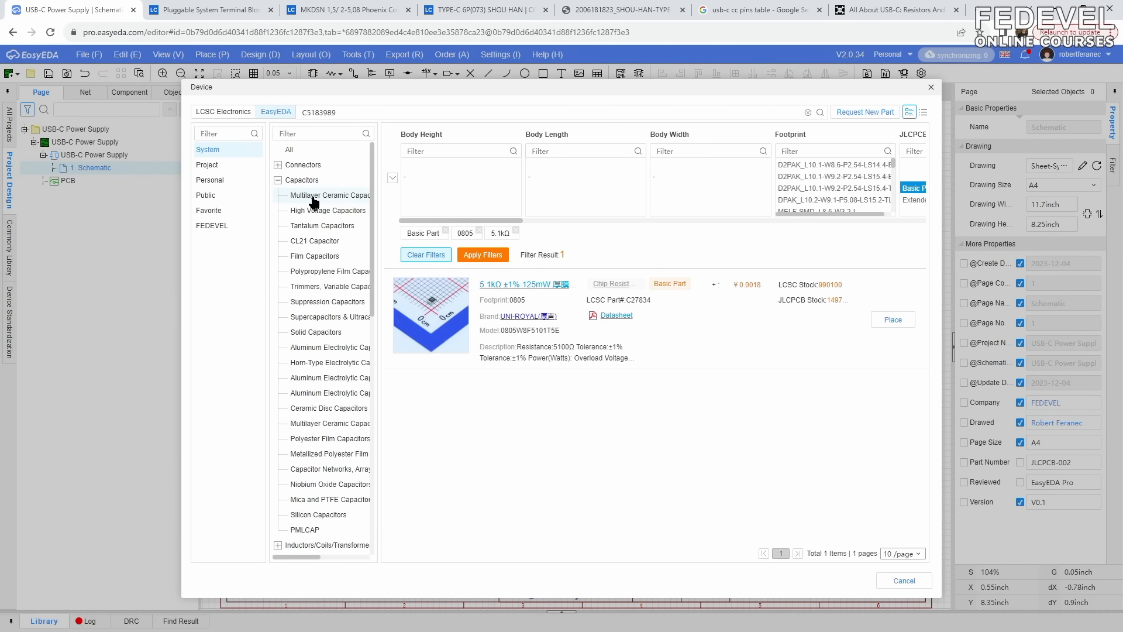
left_click(354, 199)
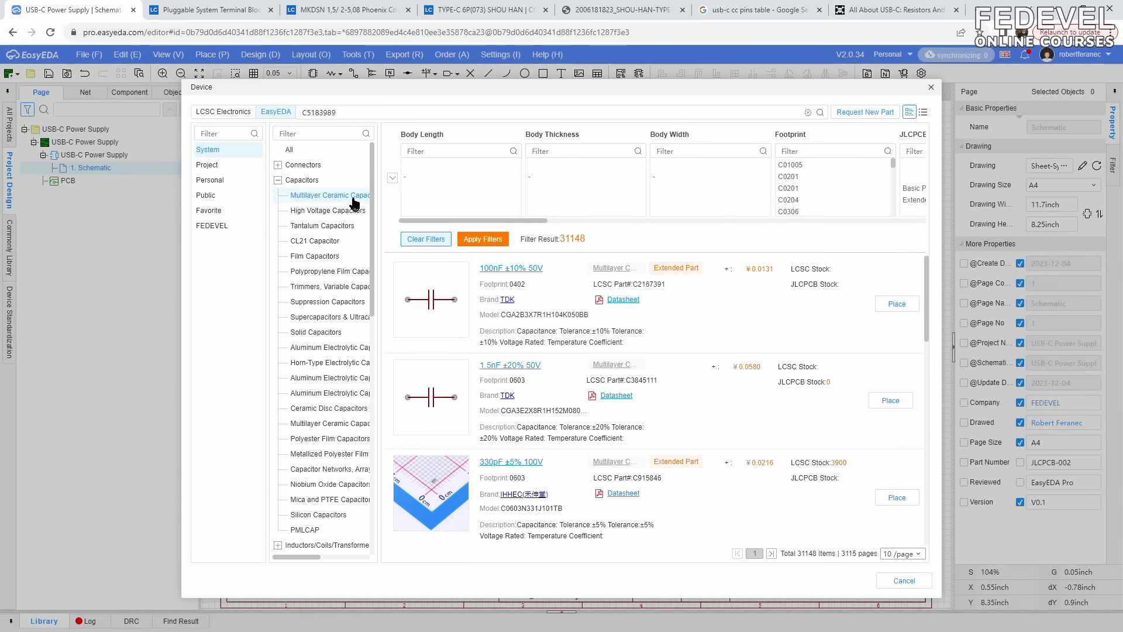
- Filter the capacitors by JLCPCB part class Basic Part and supplier footprint 0805
scroll(515, 201, "right", 8)
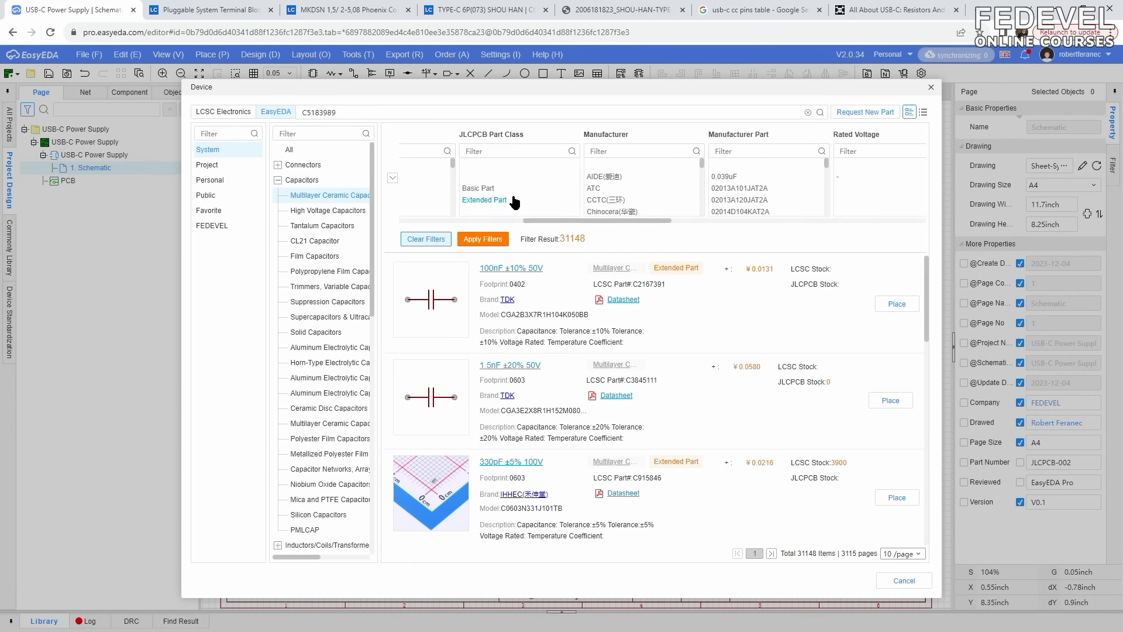
left_click(503, 189)
left_click_drag(531, 221, 668, 230)
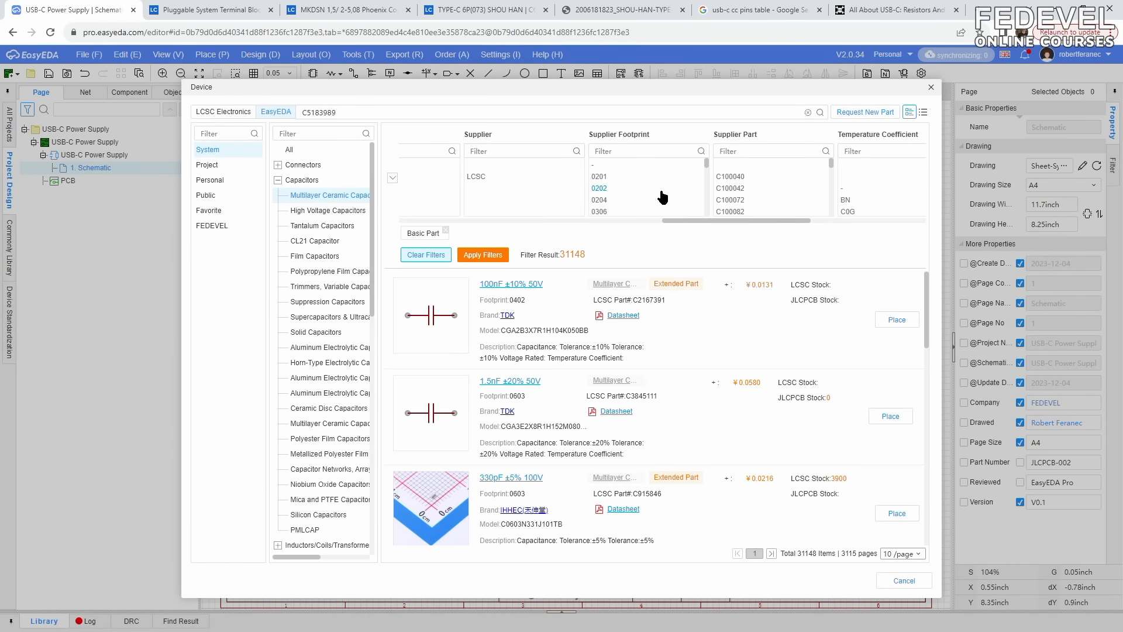
scroll(662, 197, "down", 1)
left_click(598, 177)
- Add a capacitor value filter of 100nF and apply all the selected filters
left_click_drag(661, 222, 775, 231)
left_click(750, 151)
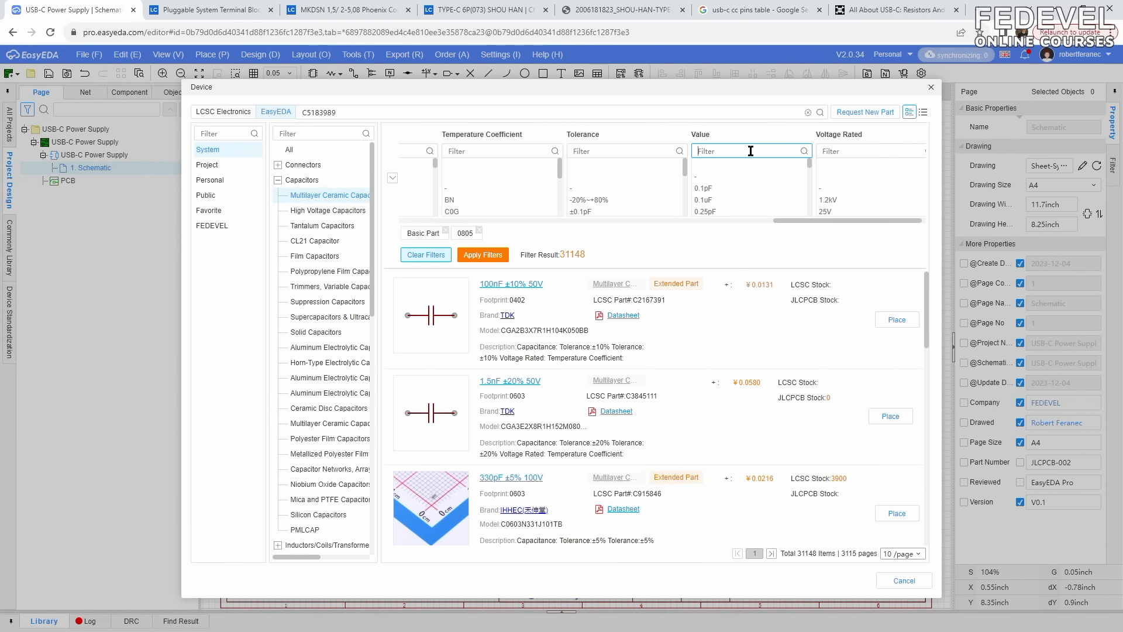
type("100")
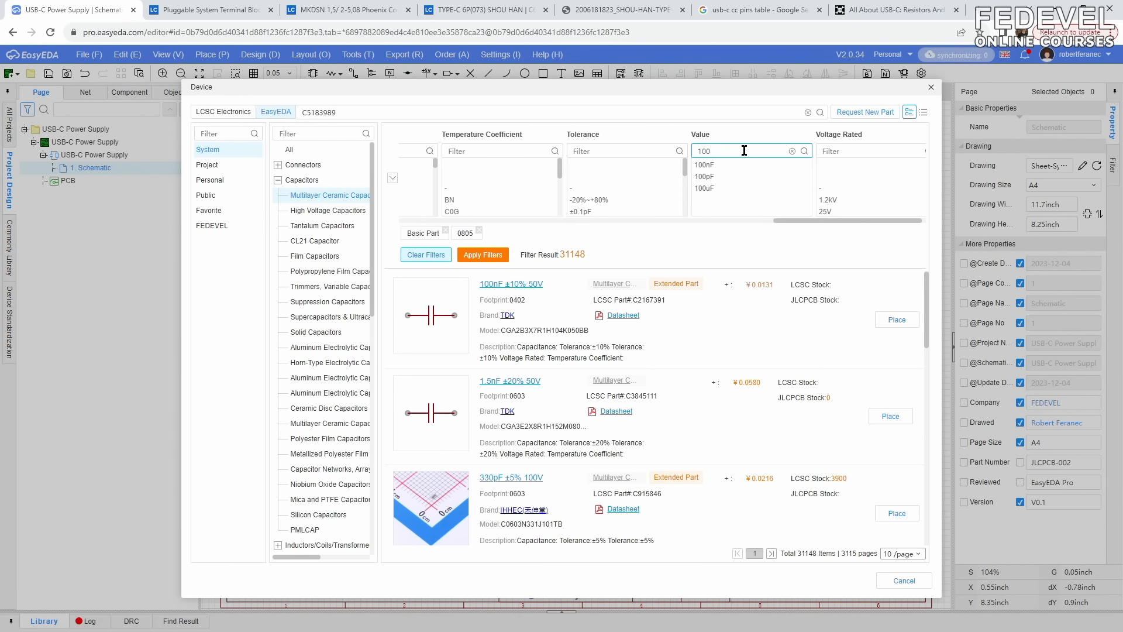
left_click(711, 165)
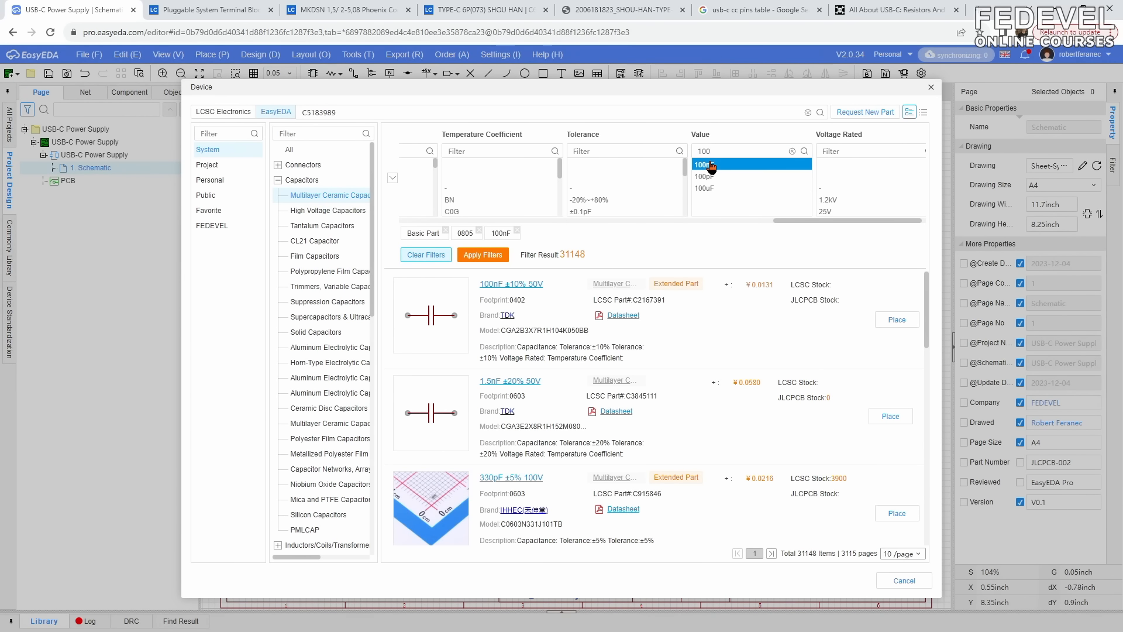
left_click(484, 256)
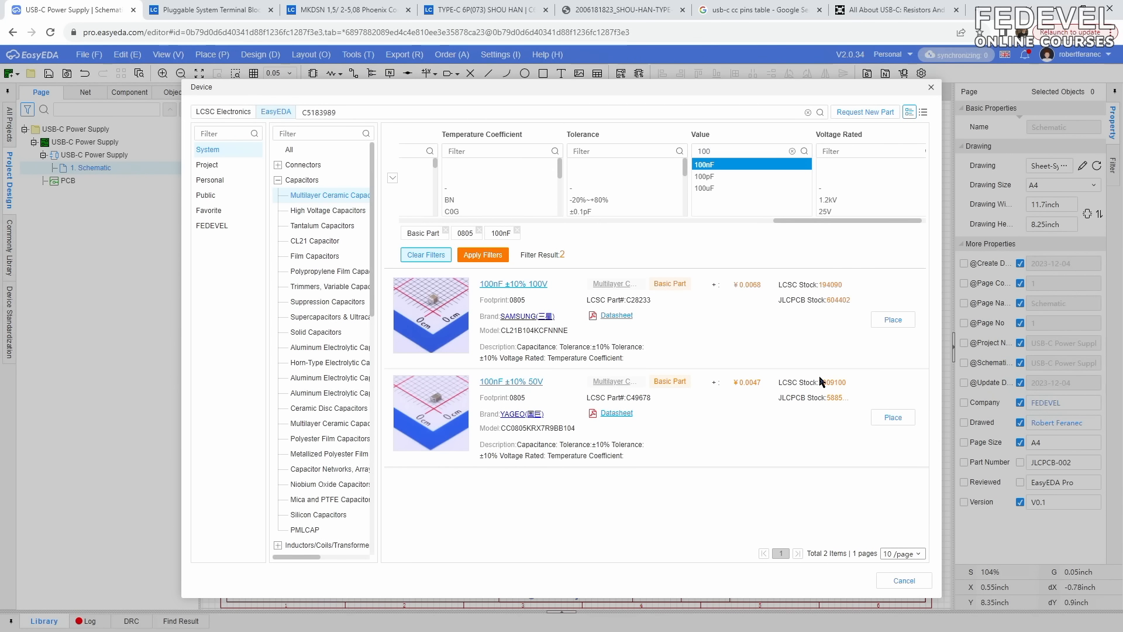
- Place two vertical 100nF ±10% 50V YAGEO 0805 capacitors 0.5 inch apart, side by side above R1 and R2
left_click(890, 417)
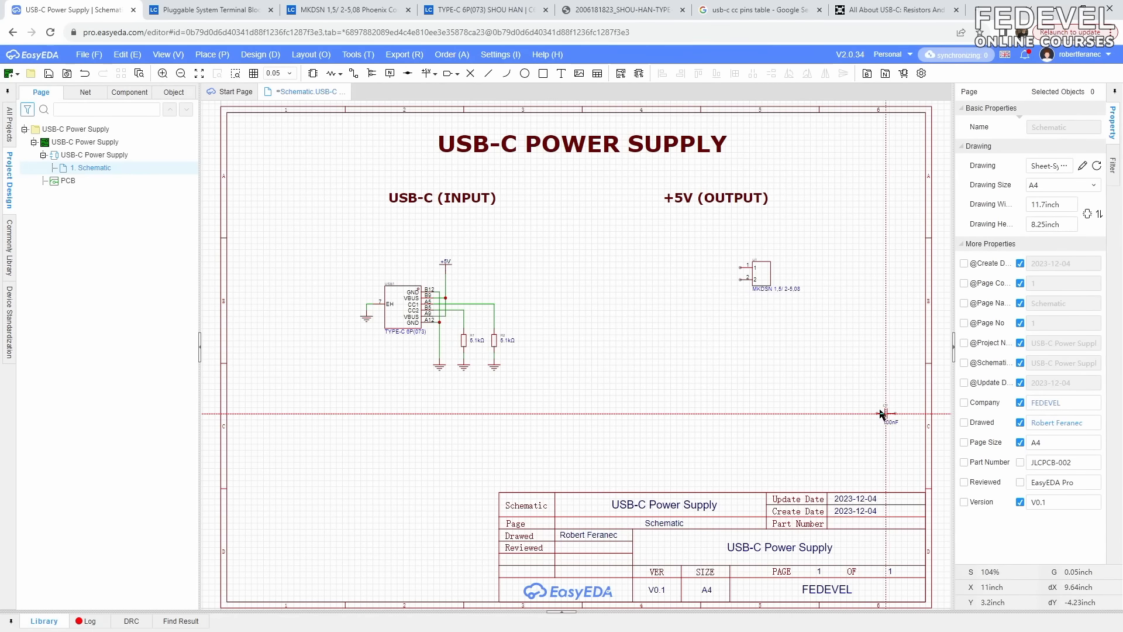
scroll(461, 287, "up", 3)
key("space")
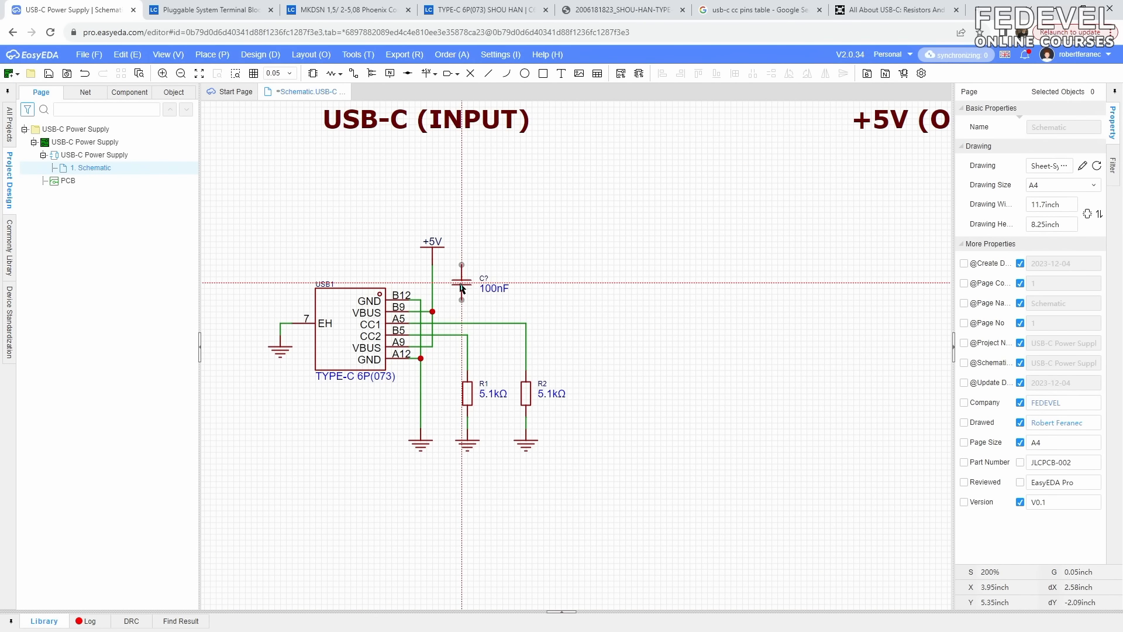
left_click(467, 281)
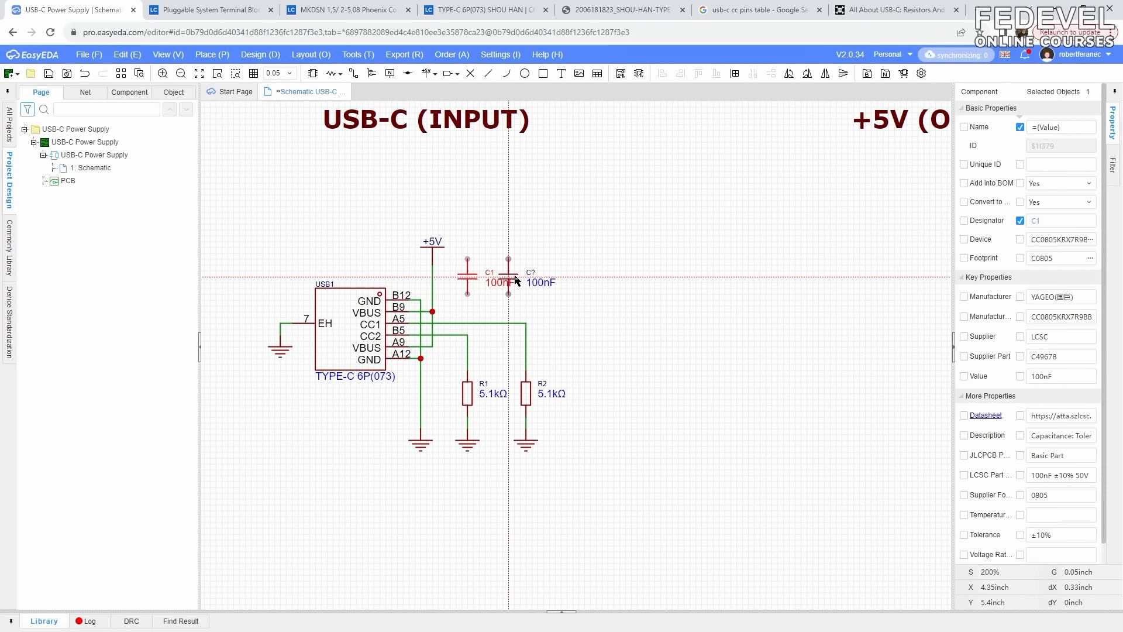
left_click(526, 280)
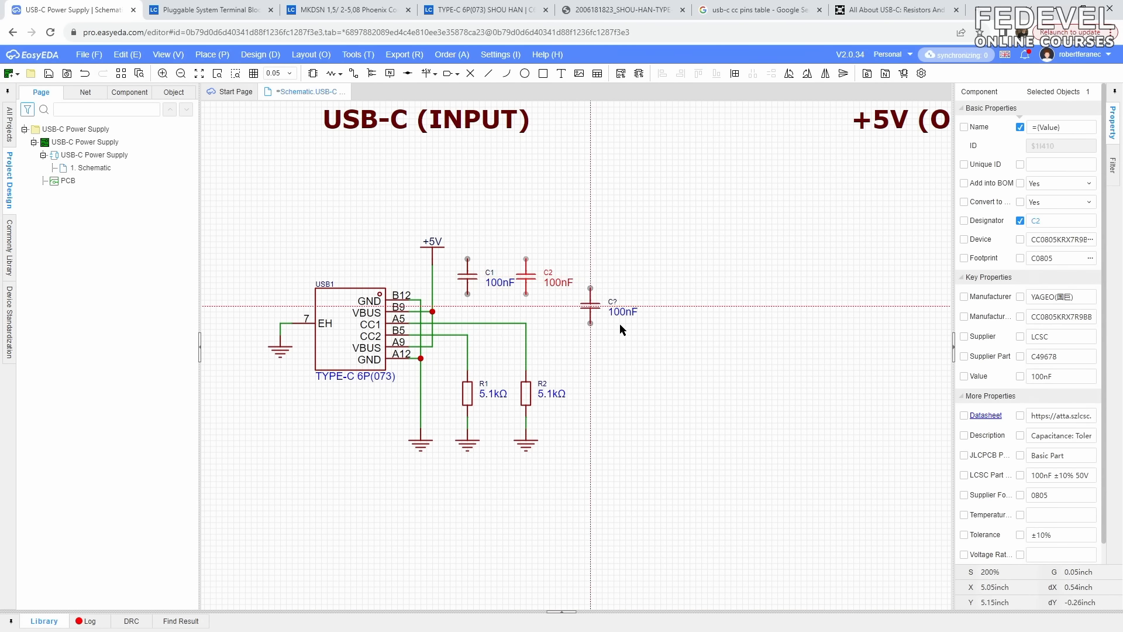
key("Escape")
- Copy the GND flag below pin A12, paste it onto C1's lower end and raise C1 by 0.1 inch
left_click(421, 444)
right_click(421, 445)
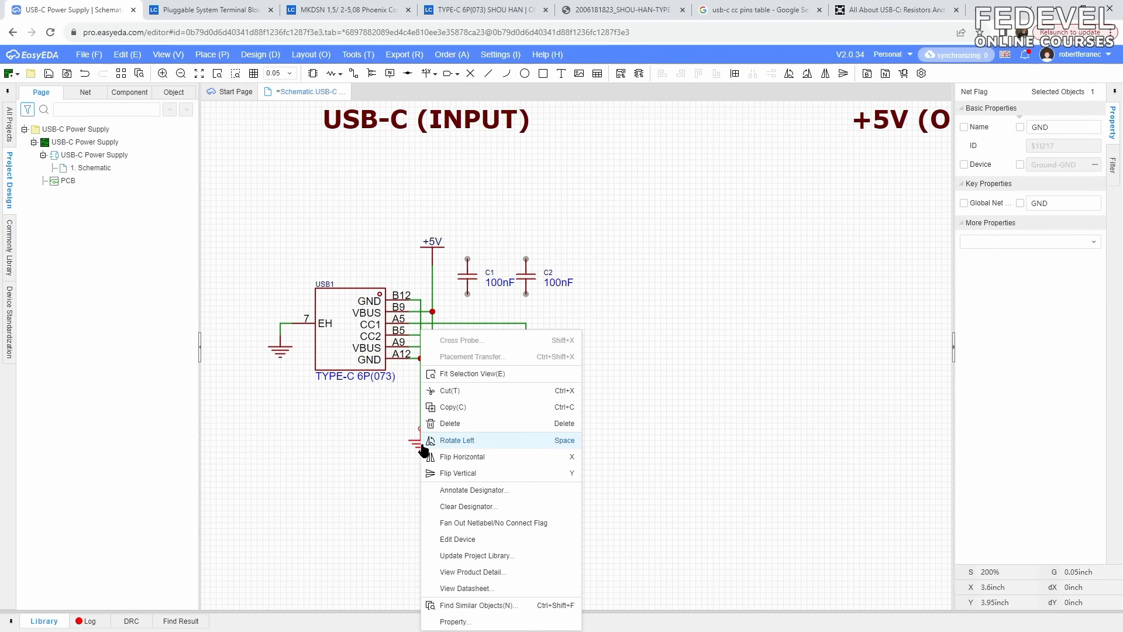
left_click(452, 407)
scroll(473, 293, "up", 3)
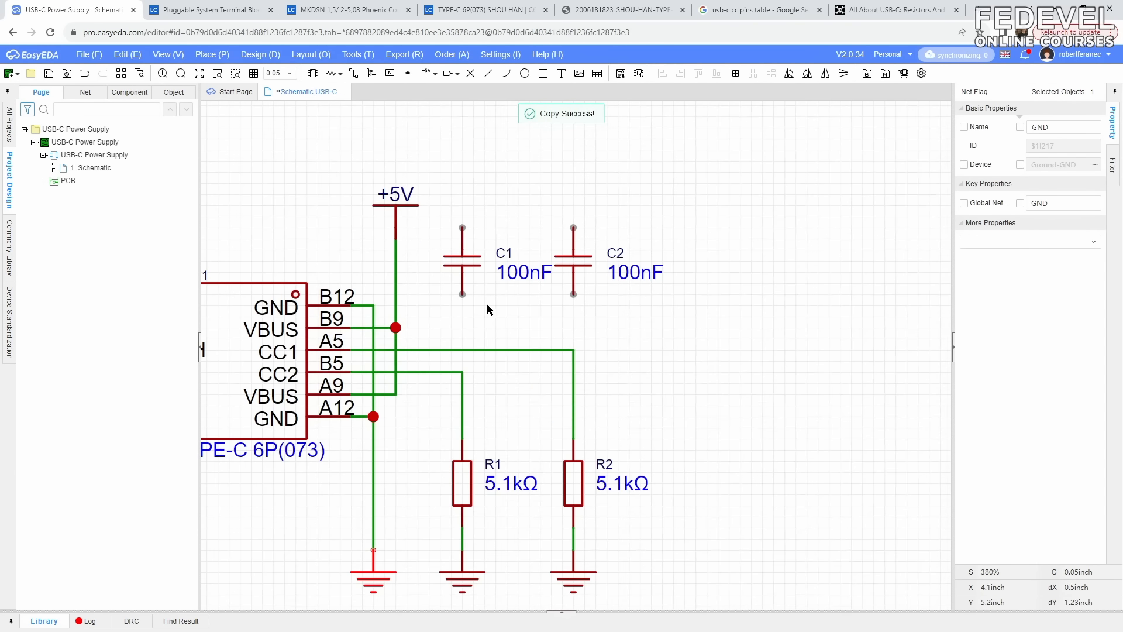
right_click(487, 304)
left_click(492, 314)
left_click(471, 274)
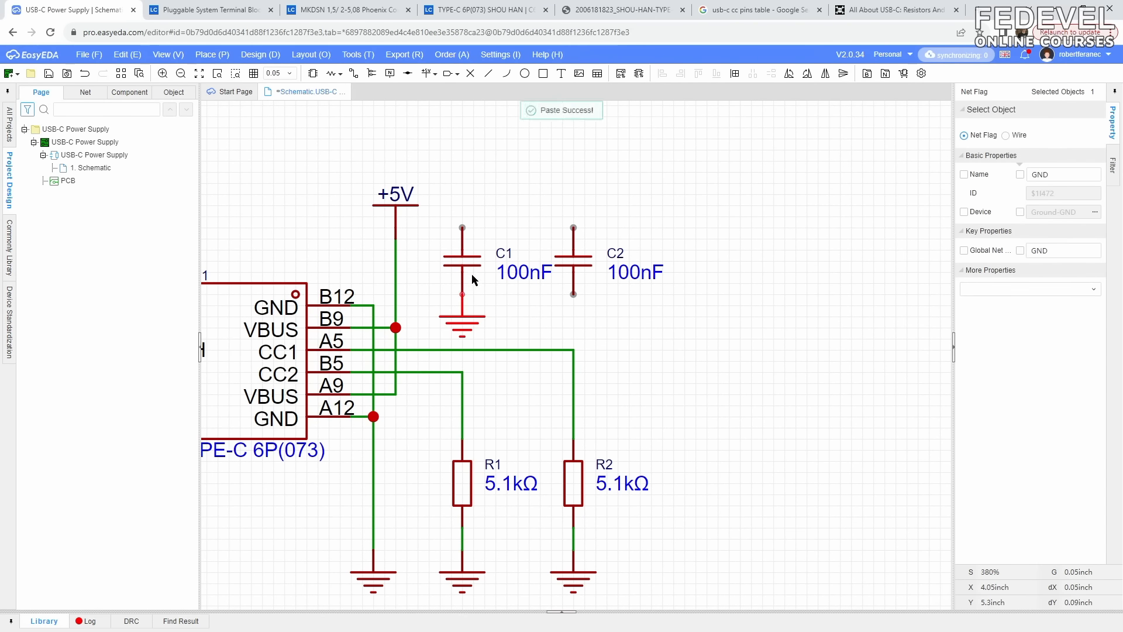
left_click_drag(466, 267, 464, 243)
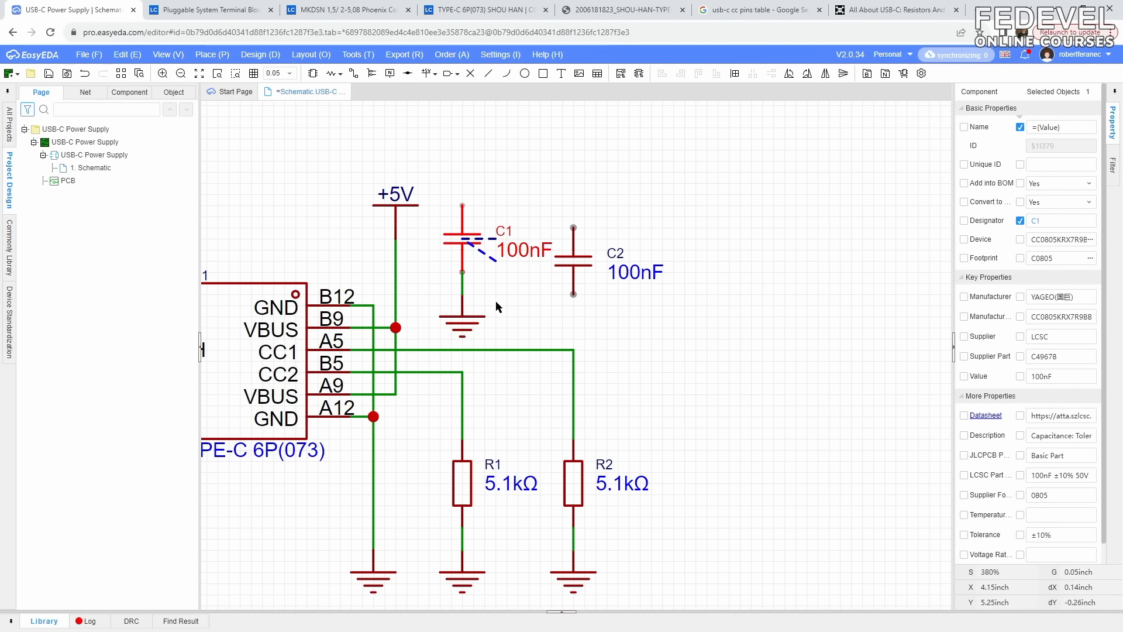
- Raise C2 level with C1 and paste a GND flag wired to its lower end
left_click_drag(571, 291, 573, 239)
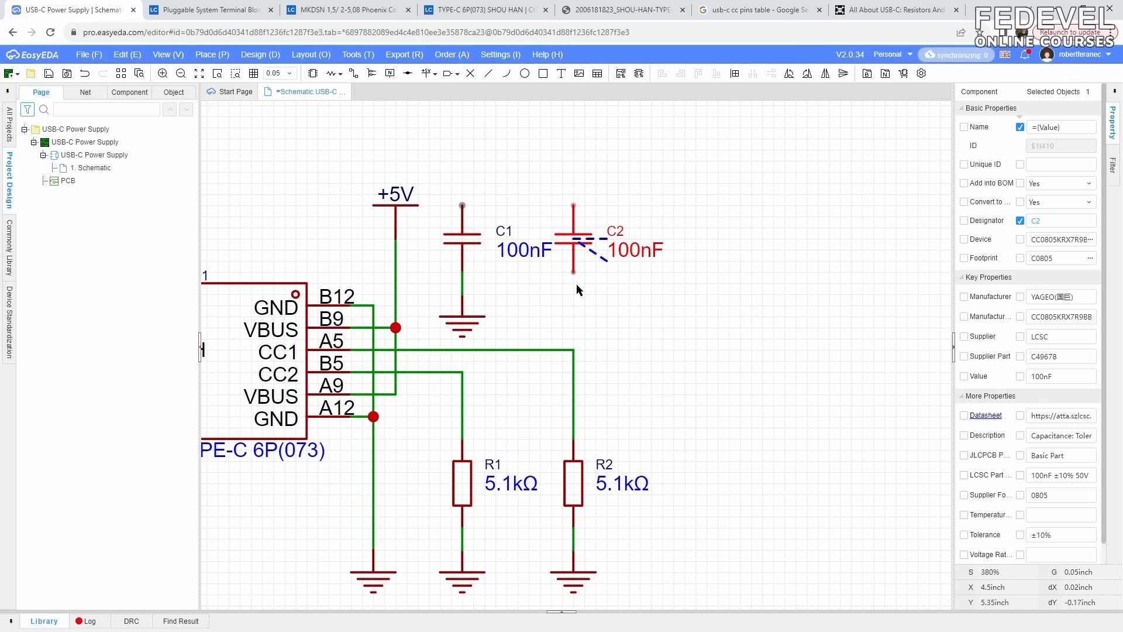
right_click(586, 319)
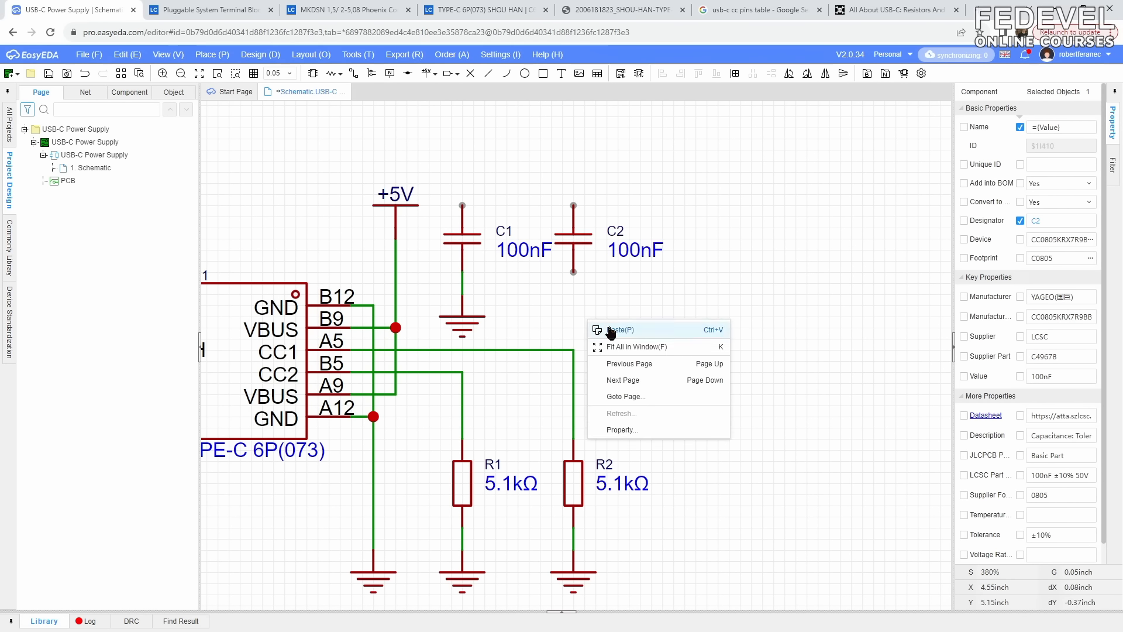
left_click(603, 327)
left_click(574, 317)
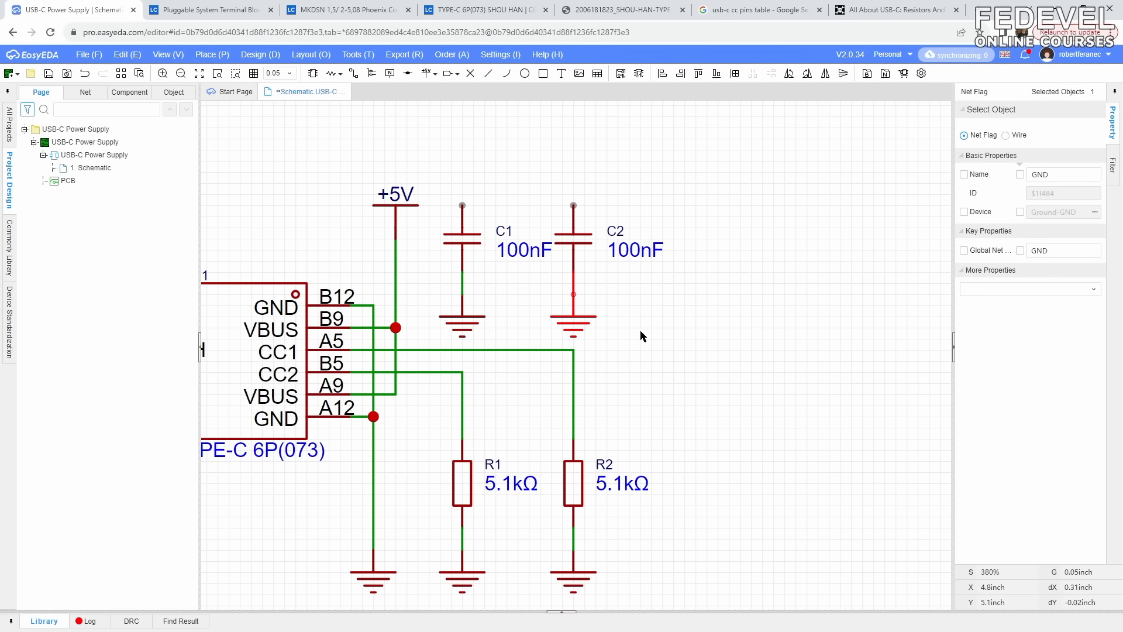
- Move C1 and C2 with their GND flags up 0.05 inch and raise the connector's +5V flag by 0.4 inch
left_click_drag(644, 331, 465, 230)
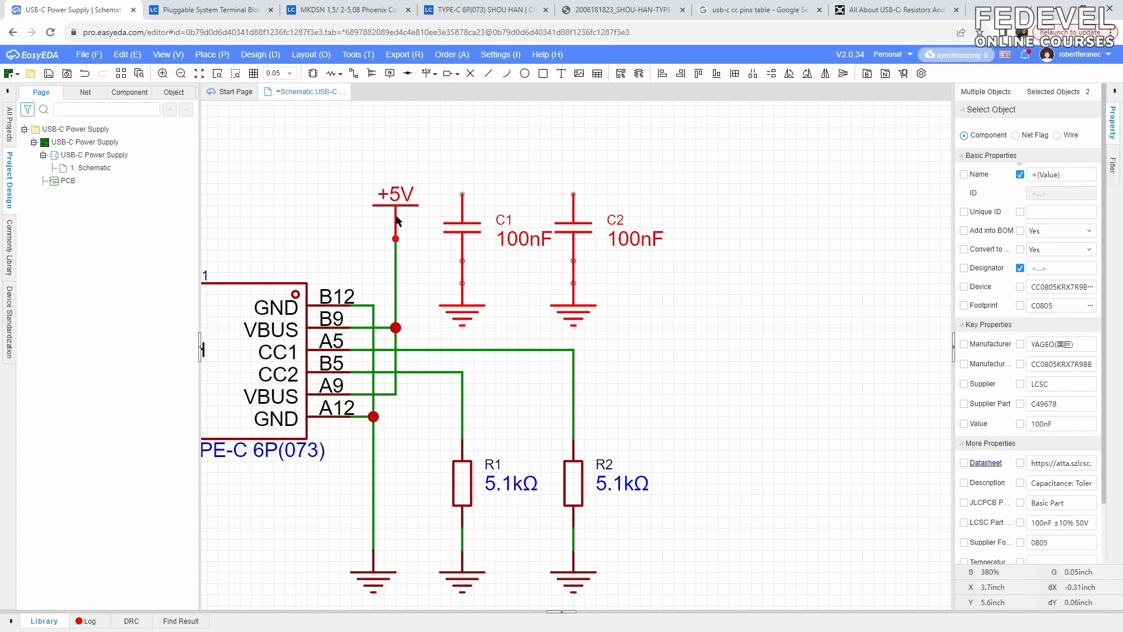
left_click_drag(396, 220, 396, 130)
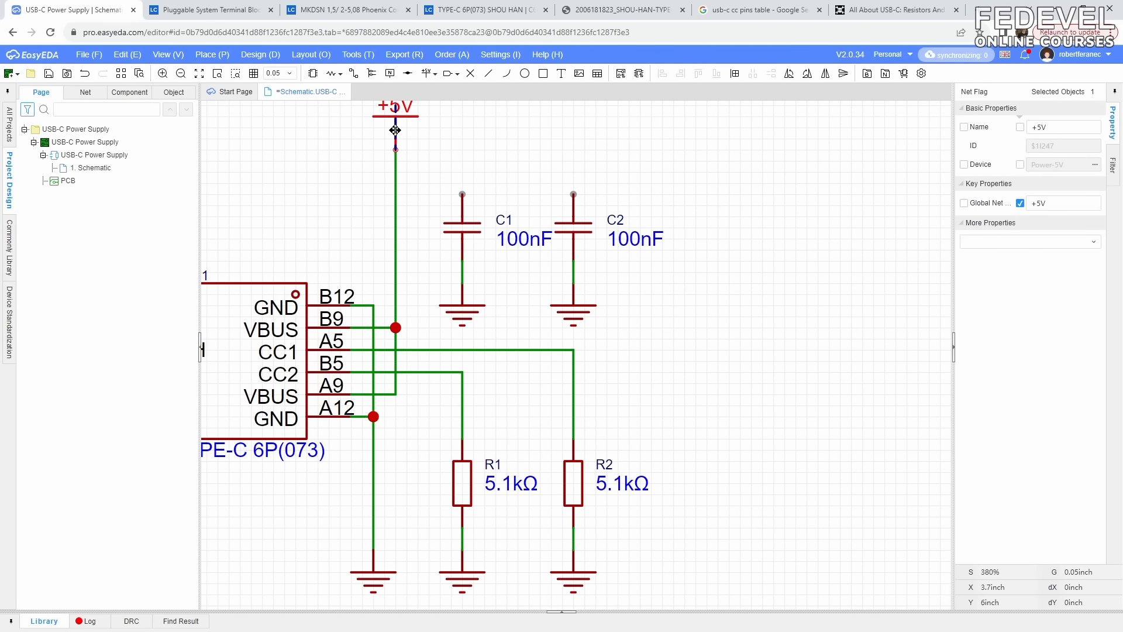
- Wire the upper end of C2 to the vertical +5V line, passing just above C1
left_click(355, 73)
left_click(574, 194)
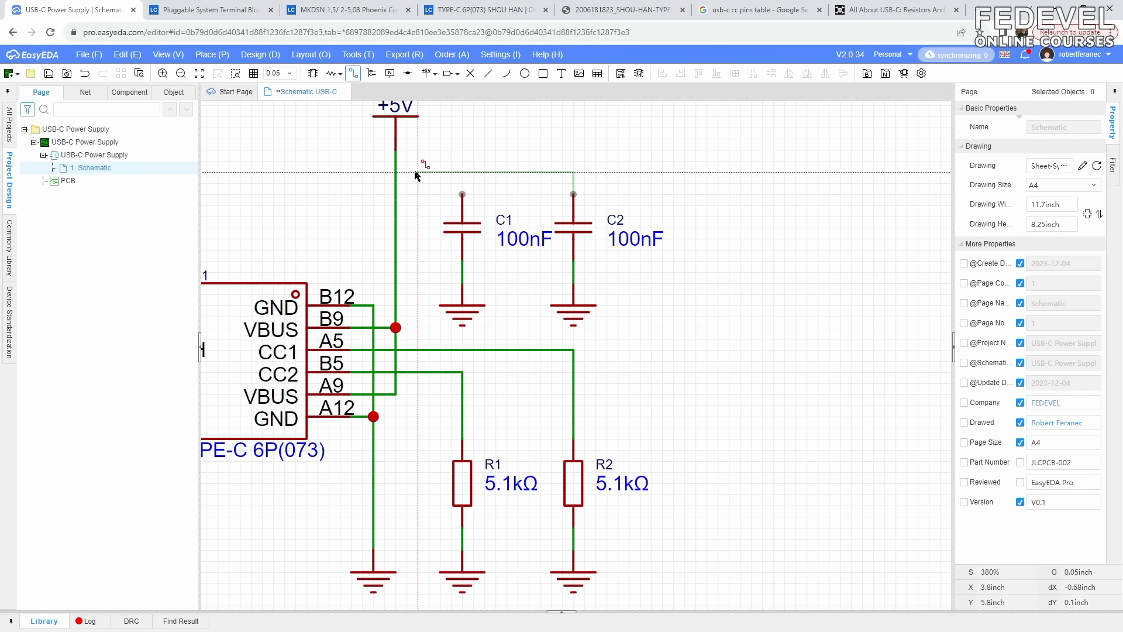
left_click(396, 172)
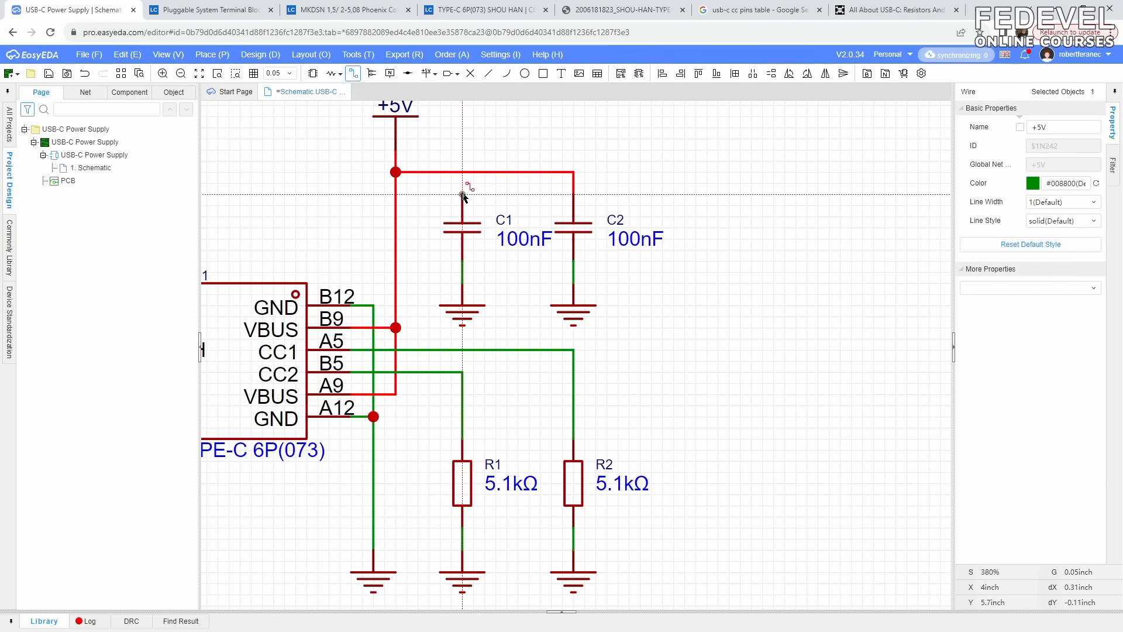
key("Escape")
- Shift C1 and R1, each with its GND flag, 0.05 inch to the left
left_click(468, 221)
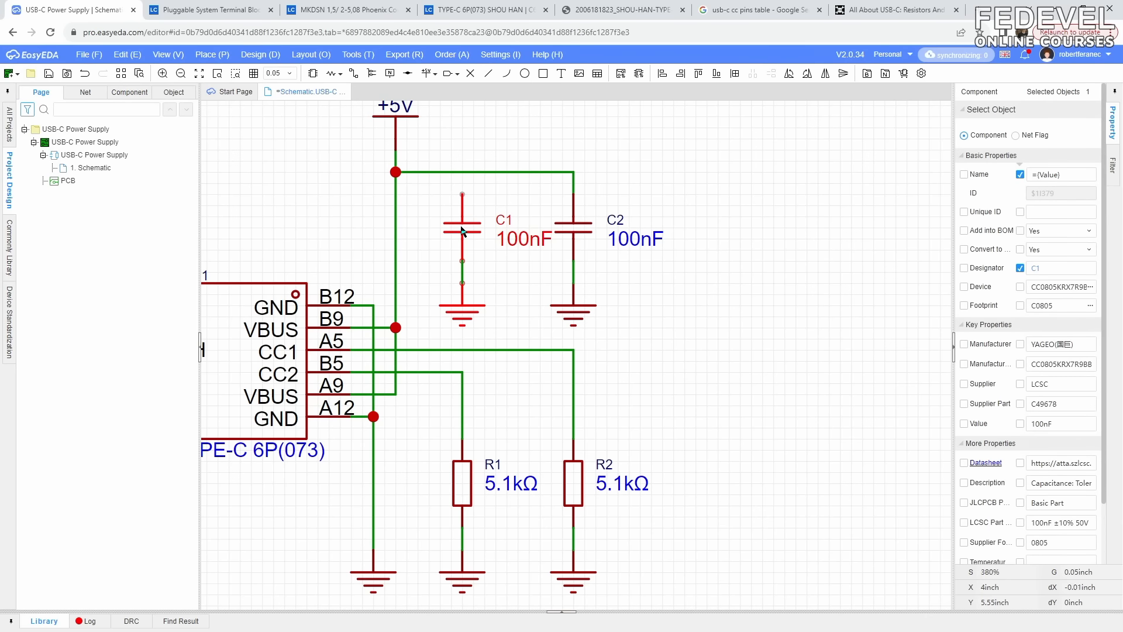
left_click_drag(462, 230, 454, 228)
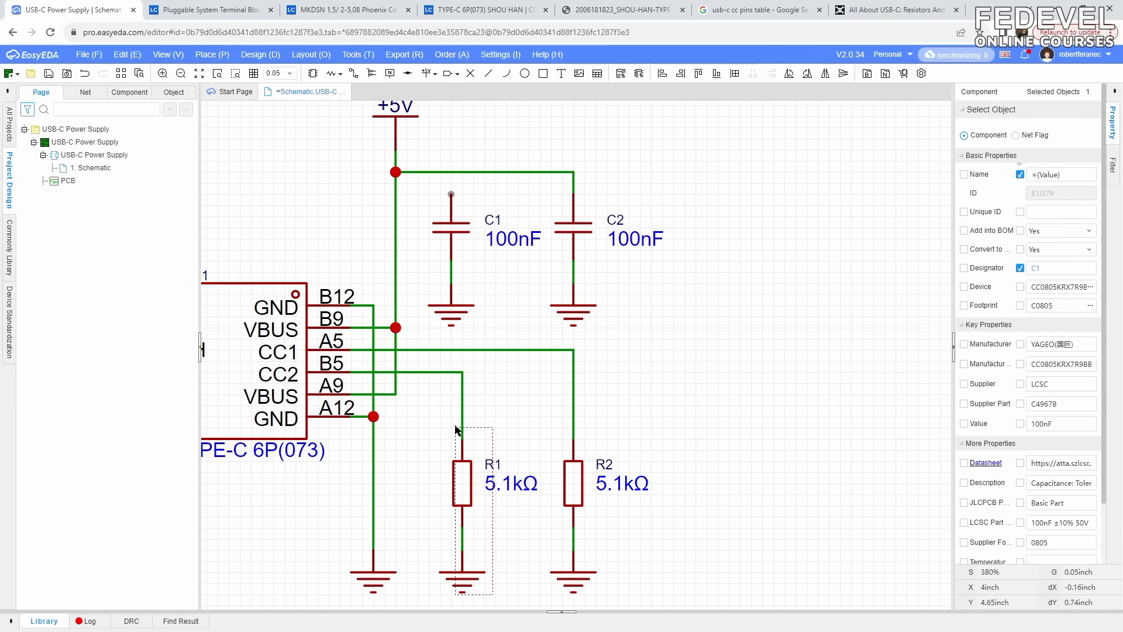
left_click(462, 489)
left_click_drag(462, 489, 455, 487)
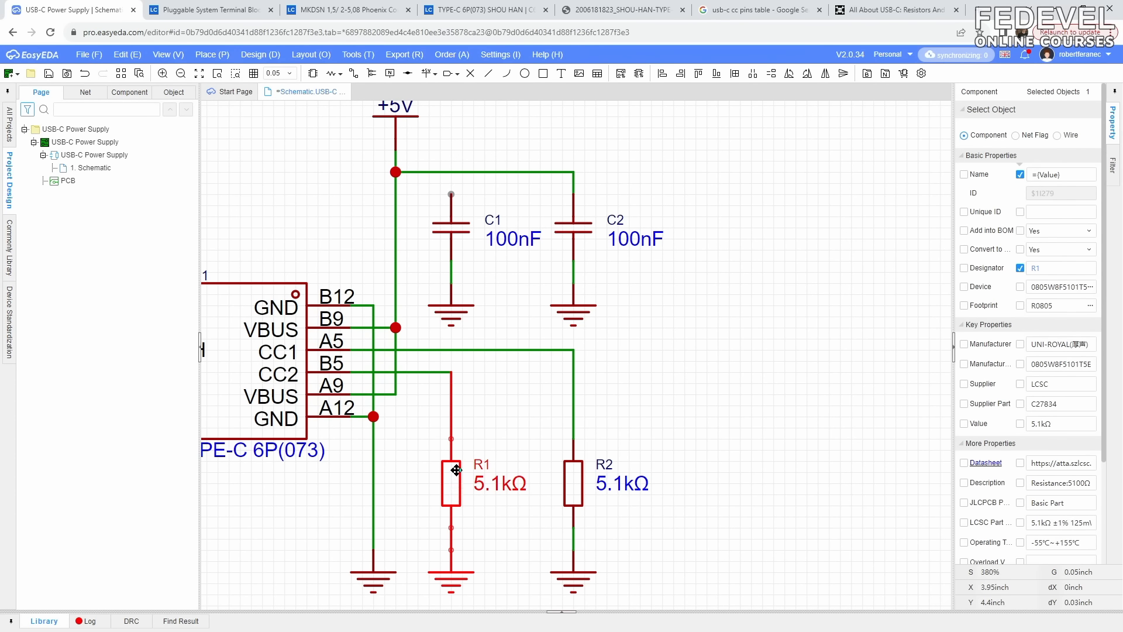
- Wire the upper end of C1 to the horizontal +5V wire above it
left_click(353, 73)
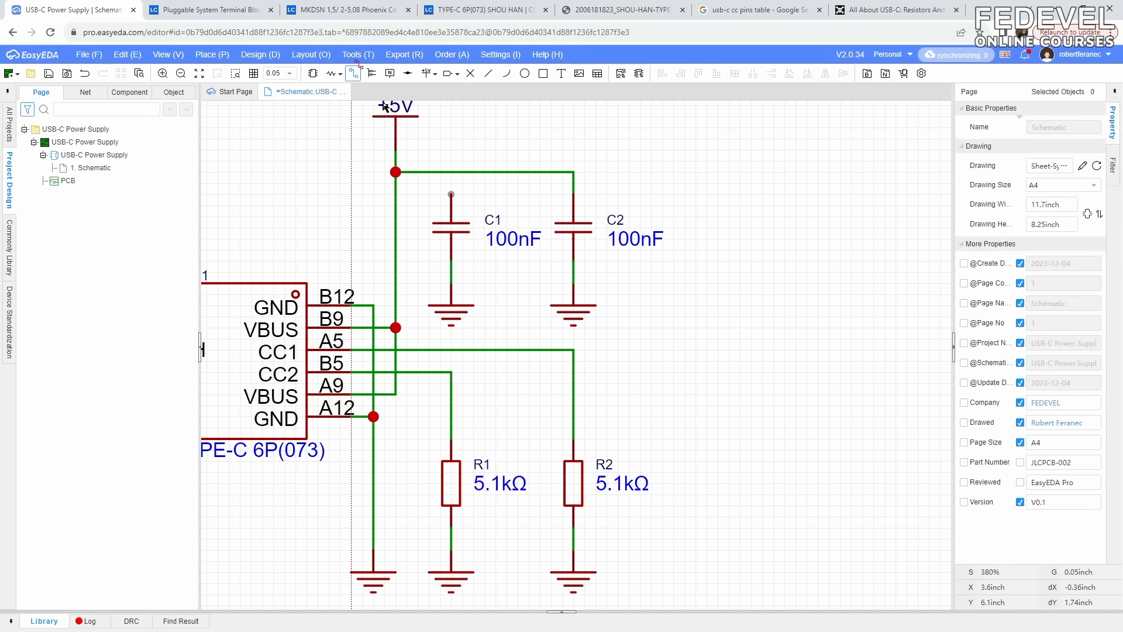
left_click(451, 172)
key("Escape")
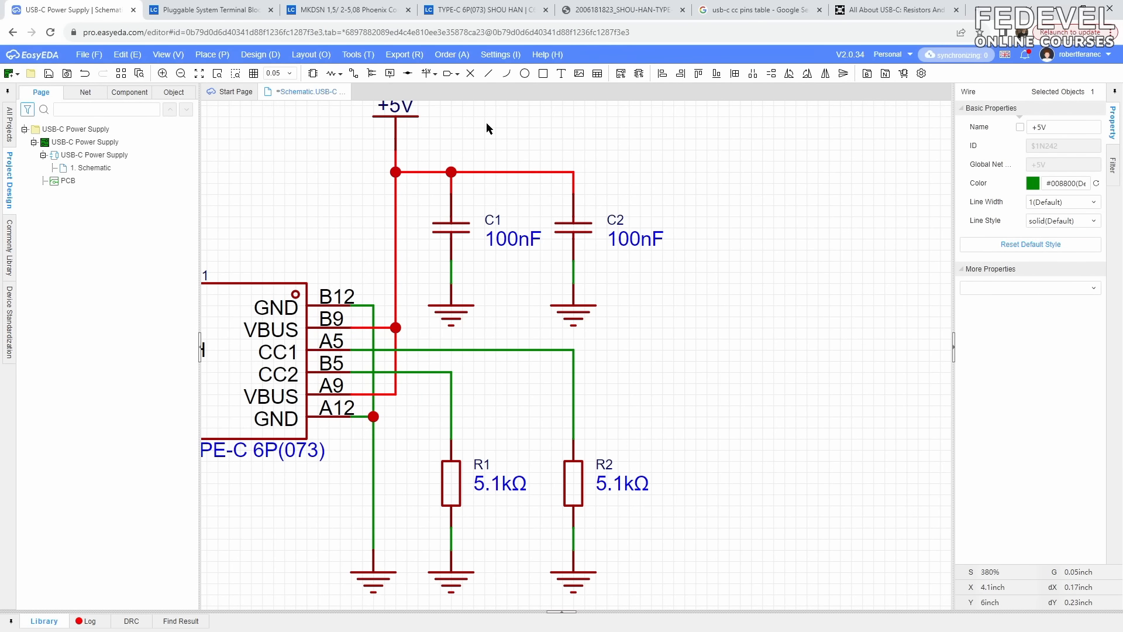
- Place net labels on the B5 (CC2) wire and on the A5 (CC1) wire near the connector
left_click(389, 73)
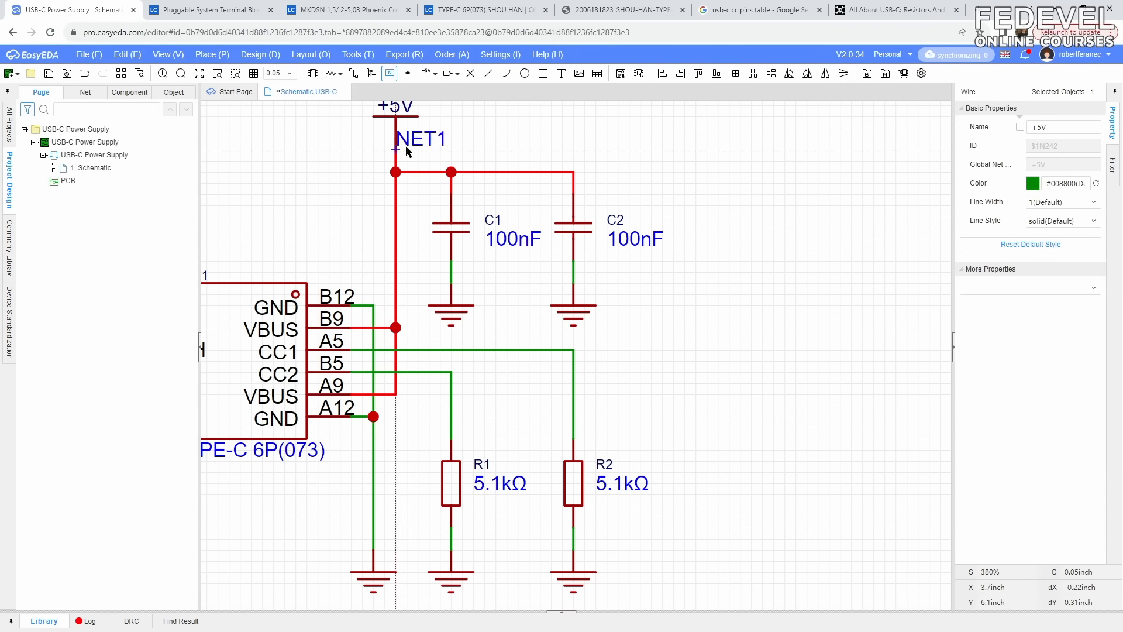
left_click(407, 372)
left_click(408, 350)
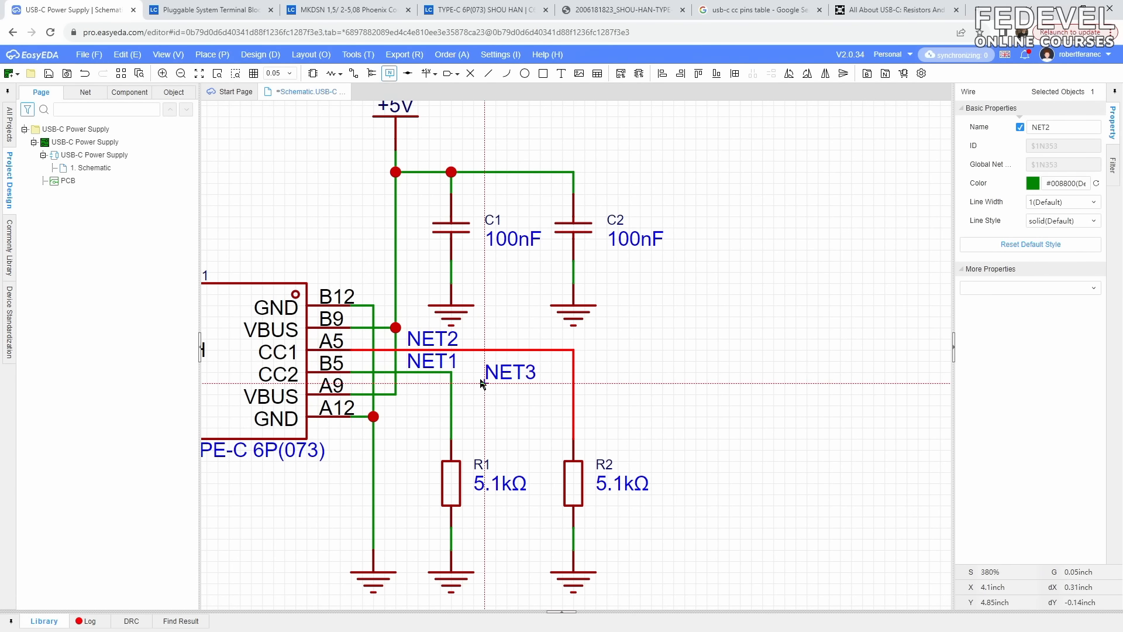
key("Escape")
- Rename the A5 wire's net label to CC1 and shift it along the wire, away from the connector
double_click(443, 341)
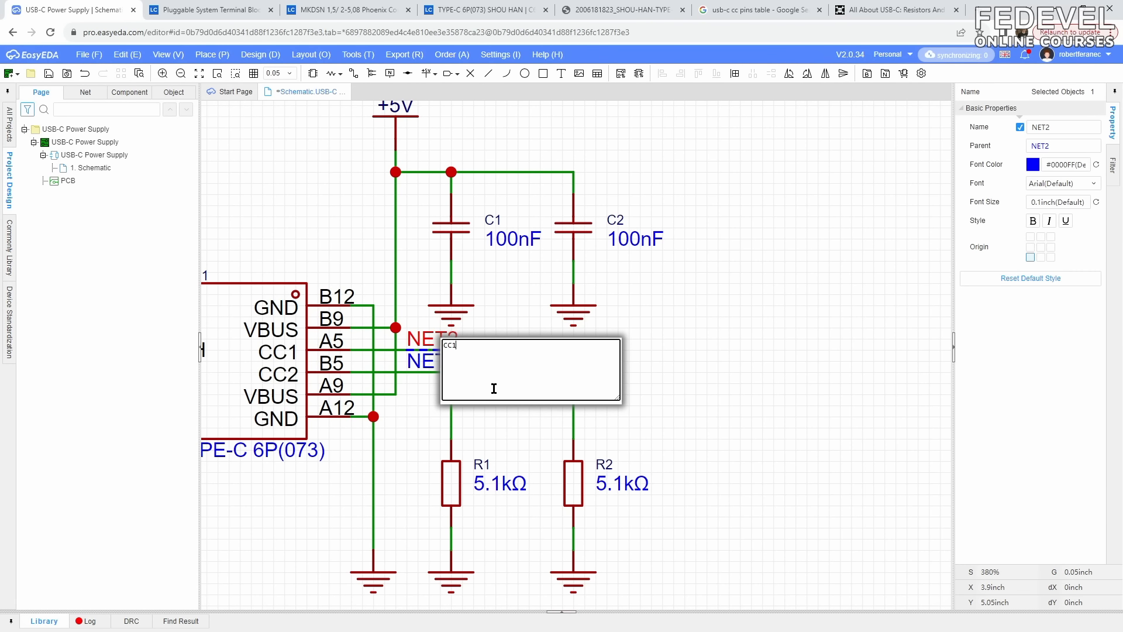
type("CC1")
key("Return")
left_click_drag(426, 338, 503, 338)
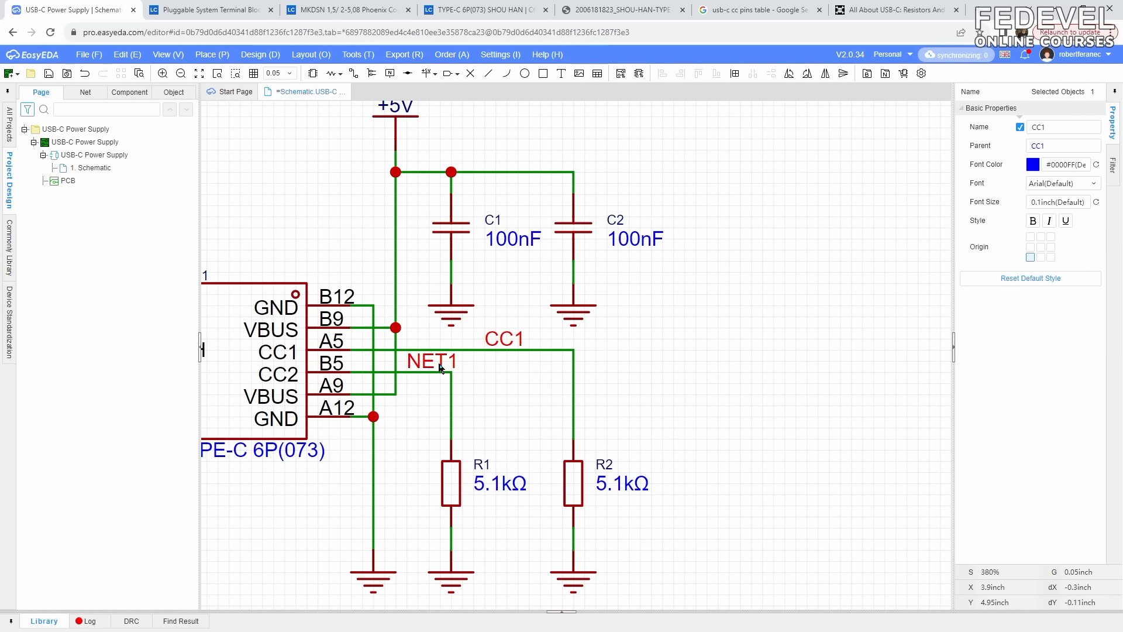
- Rename the net label on the B5 wire to CC2
left_click(1060, 126)
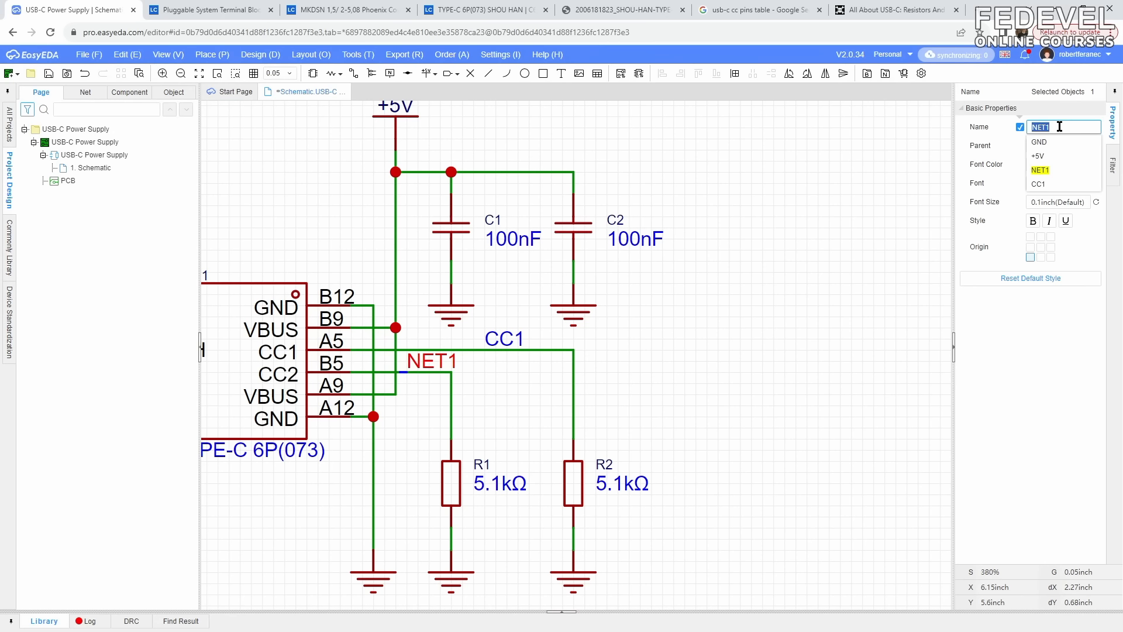
type("CC2")
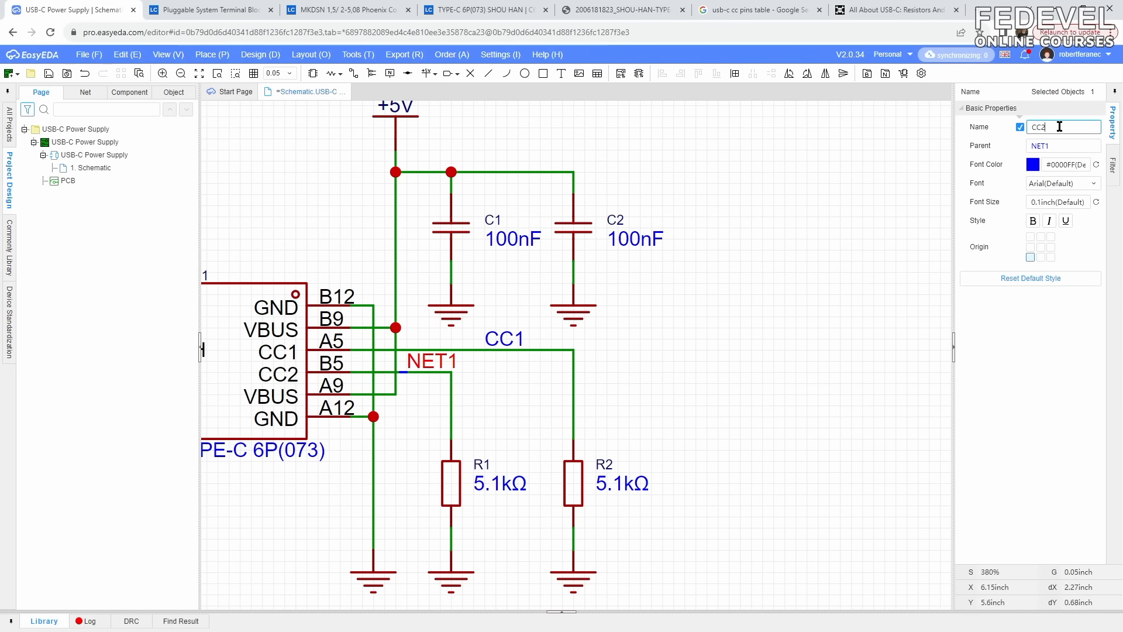
key("Return")
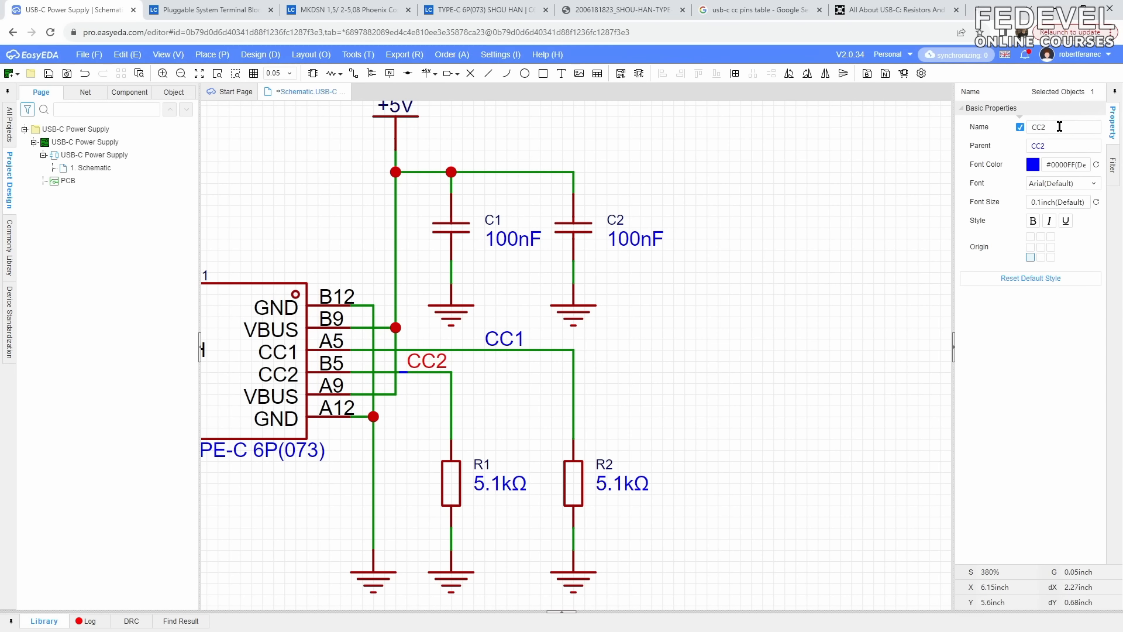
left_click(768, 344)
- Open the device library and list the Light Emitting Diodes in the Optocoupler/LED category
left_click(199, 73)
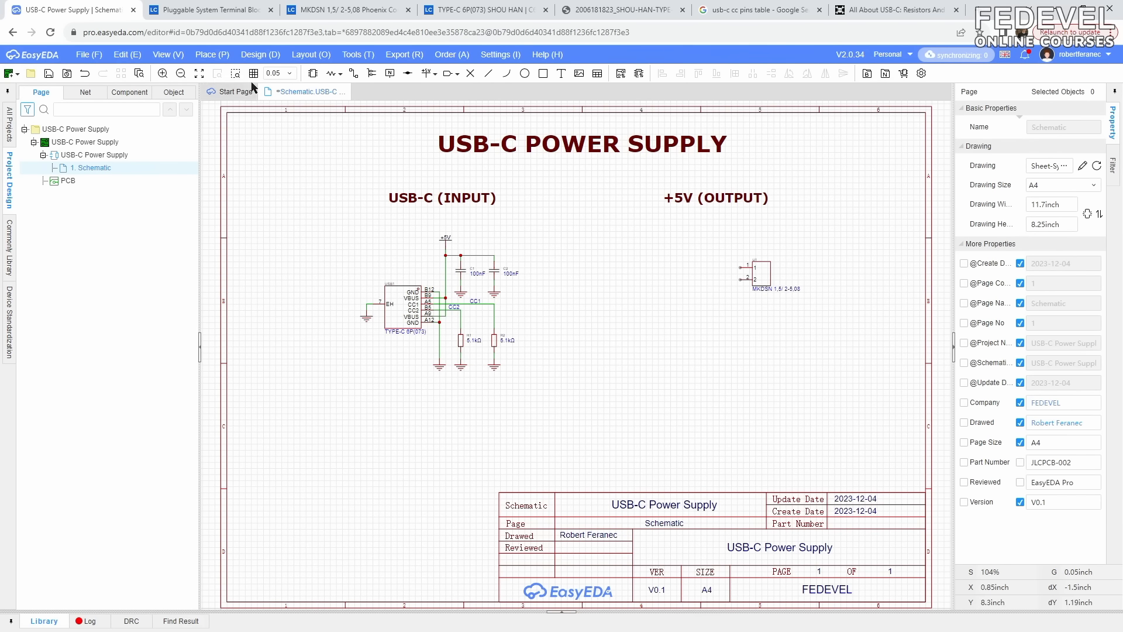
left_click(213, 54)
left_click(253, 73)
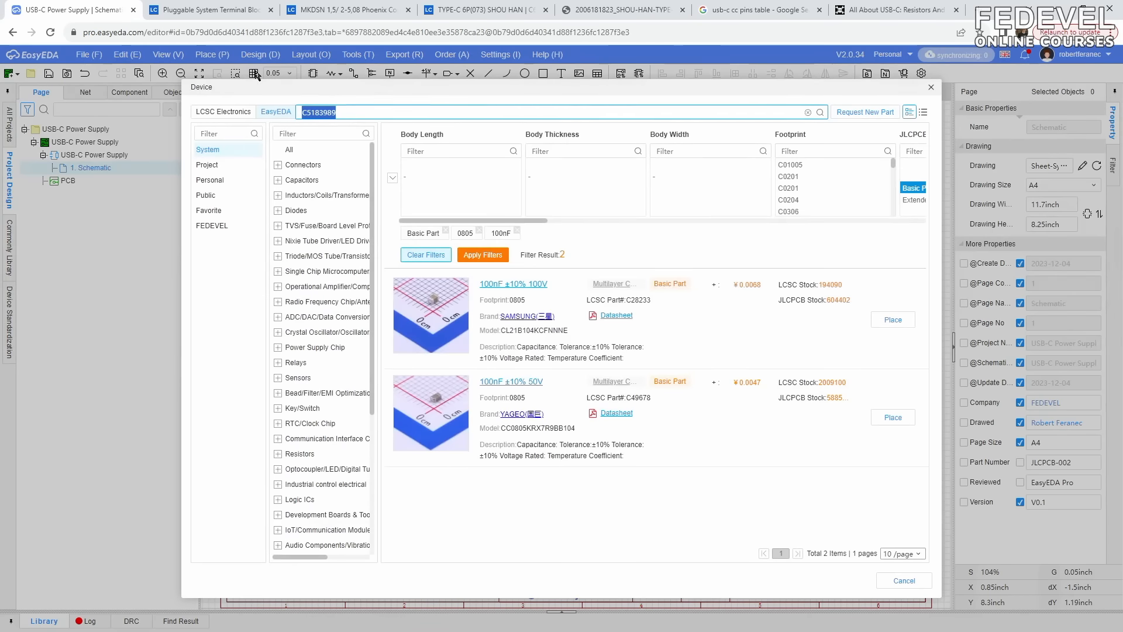
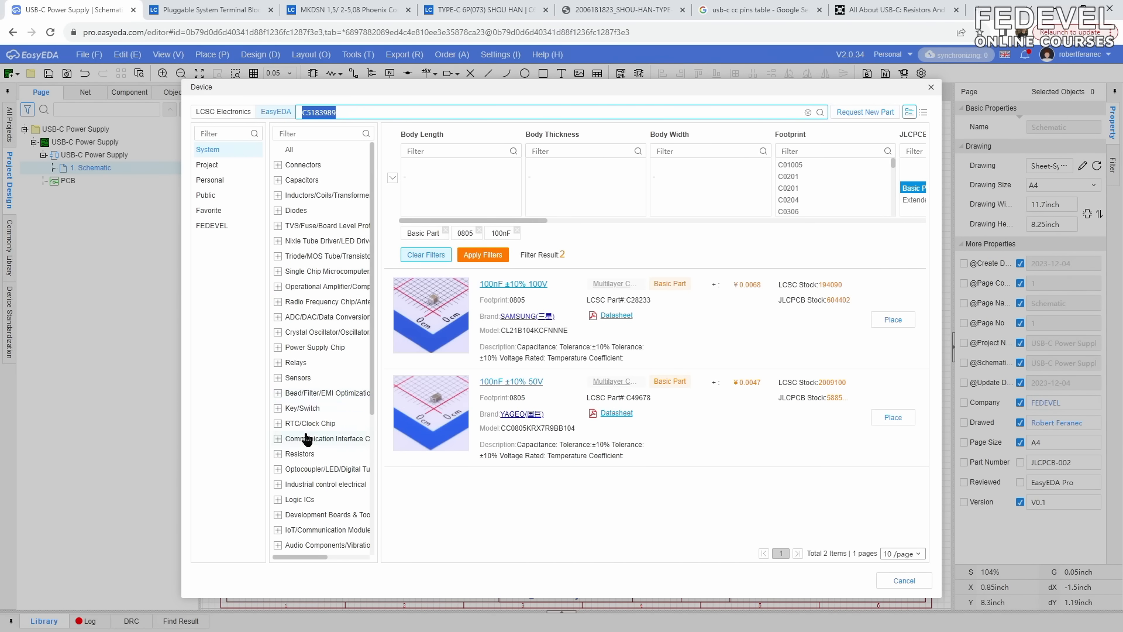
left_click(293, 471)
scroll(325, 486, "down", 1)
scroll(328, 487, "down", 3)
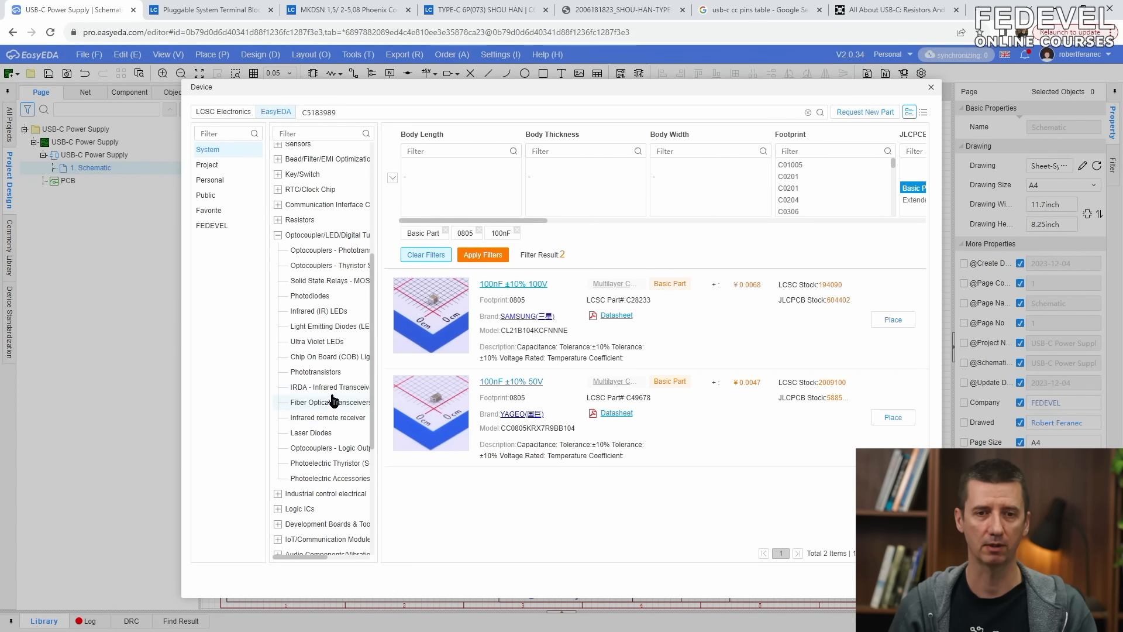
left_click(336, 329)
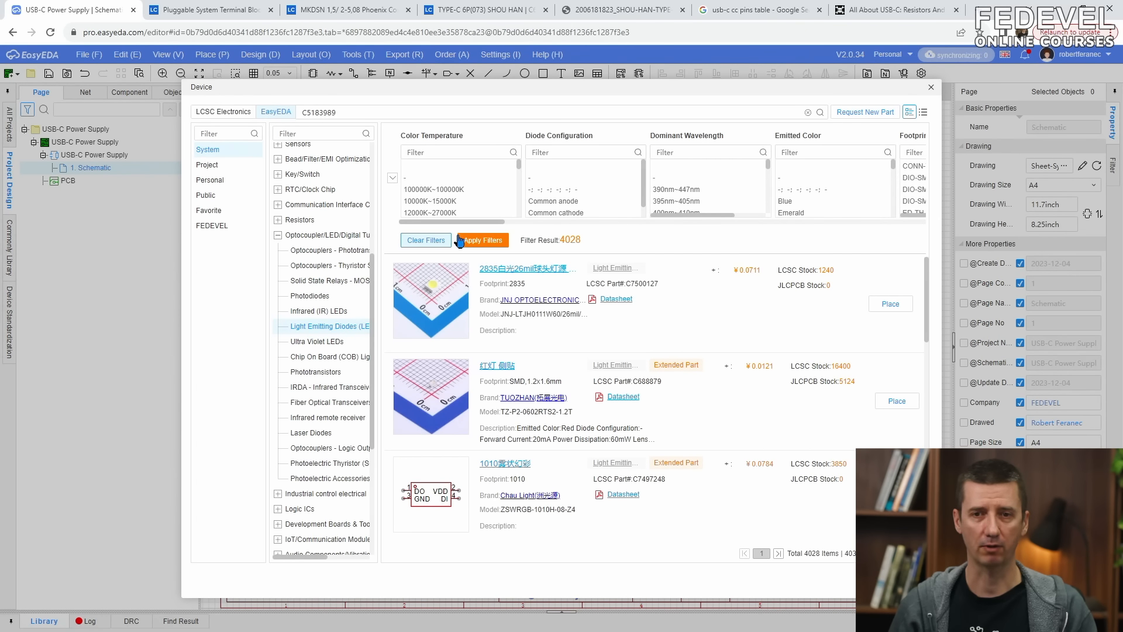
- Filter the LEDs by JLCPCB part class Basic Part and supplier footprint 0805
left_click_drag(459, 223, 613, 229)
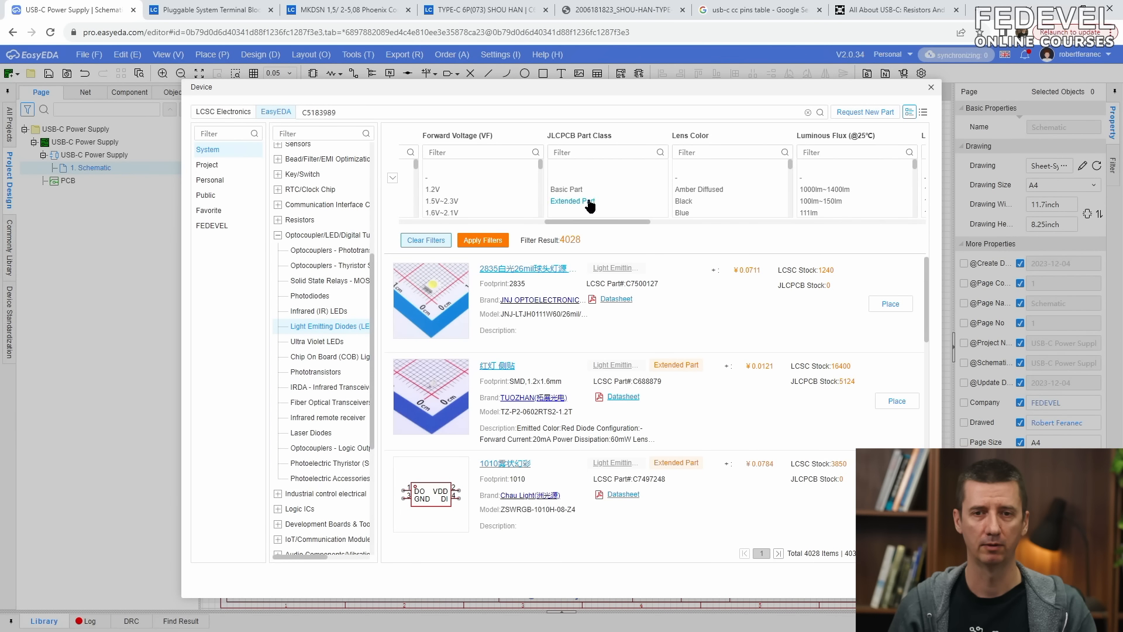
left_click(583, 193)
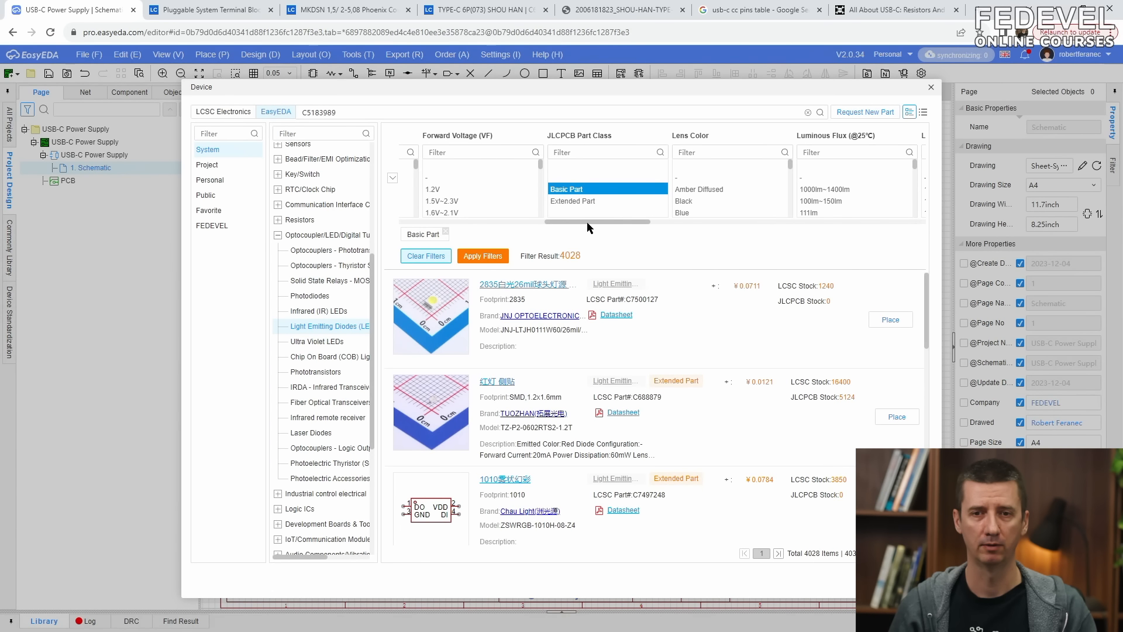
left_click_drag(590, 223, 854, 238)
scroll(687, 190, "down", 2)
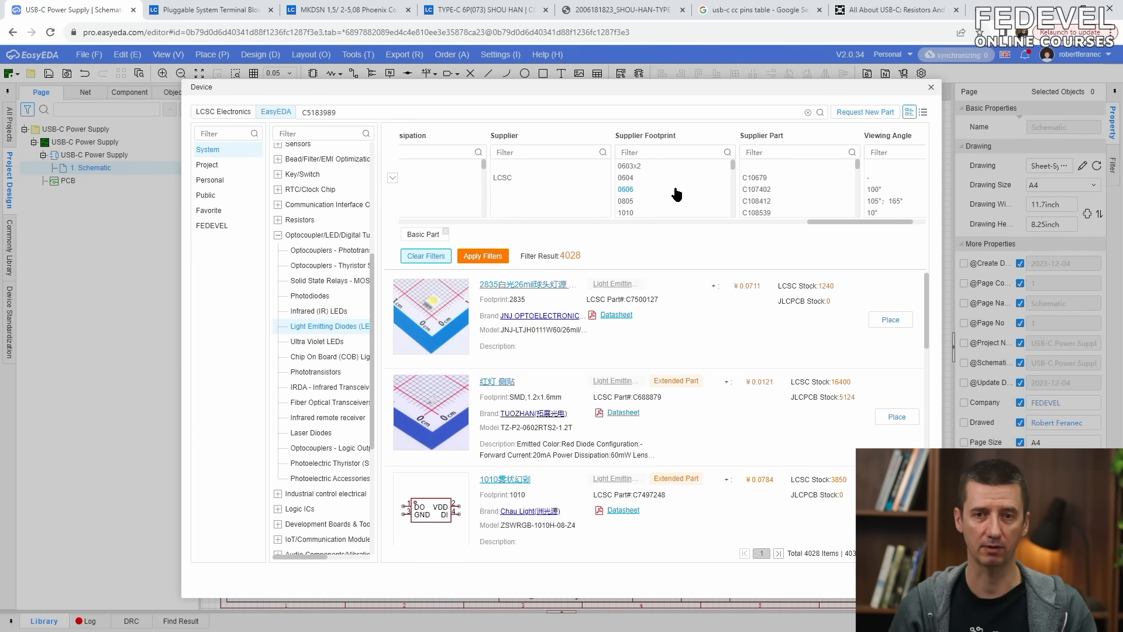
left_click(631, 203)
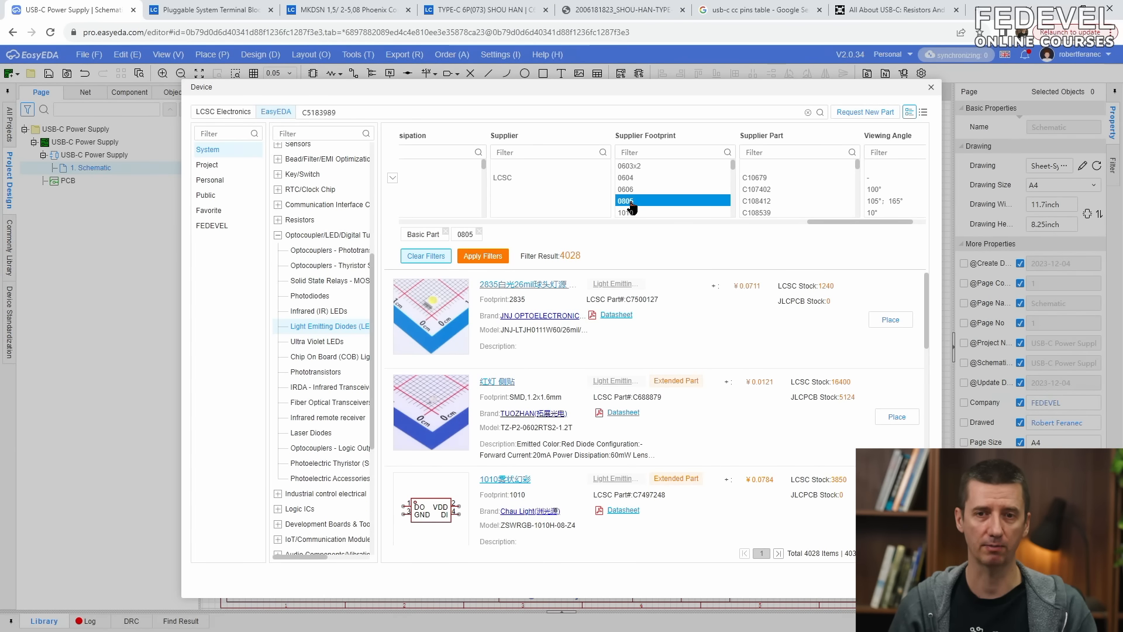
left_click(482, 258)
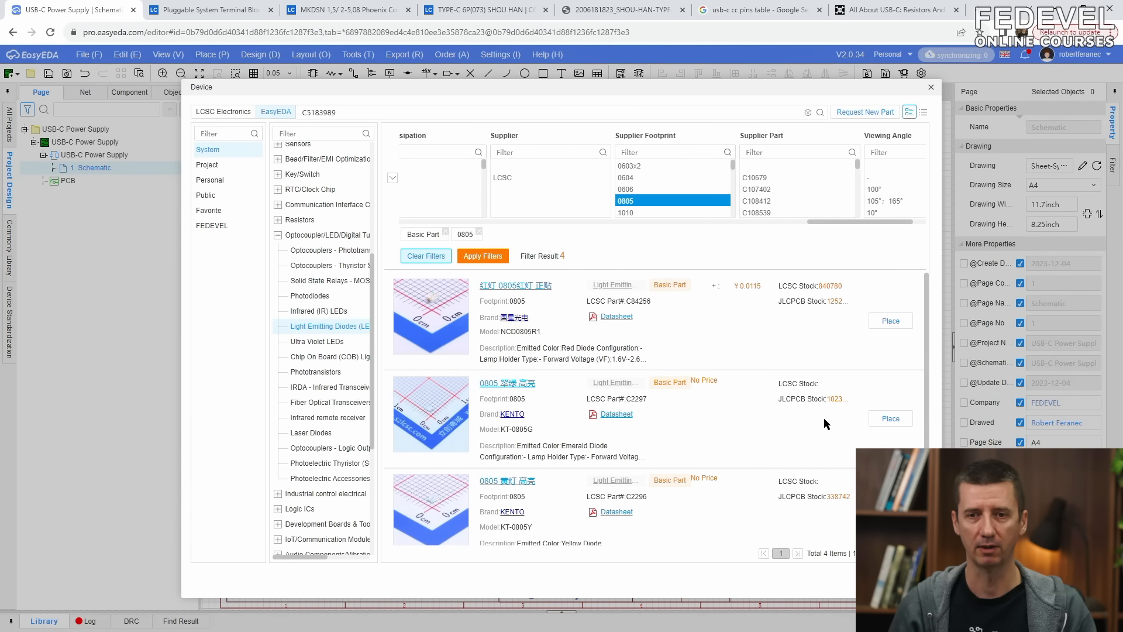
- Place one KT-0805G LED vertically with its anode up, below and to the left of the output terminal block
left_click(889, 419)
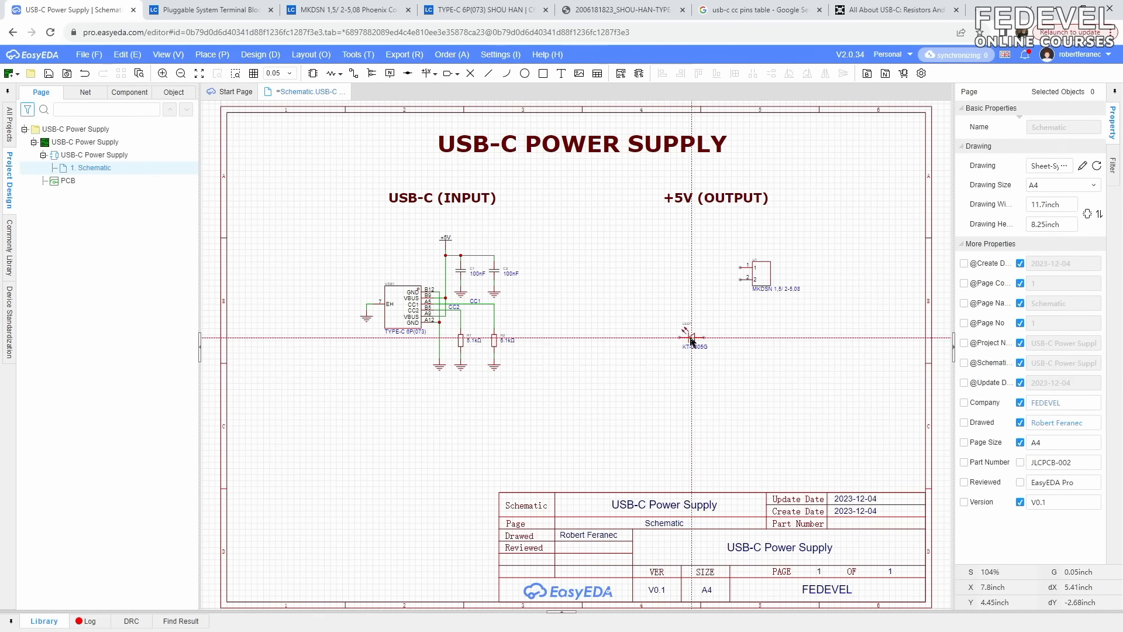
scroll(693, 339, "up", 3)
key("space")
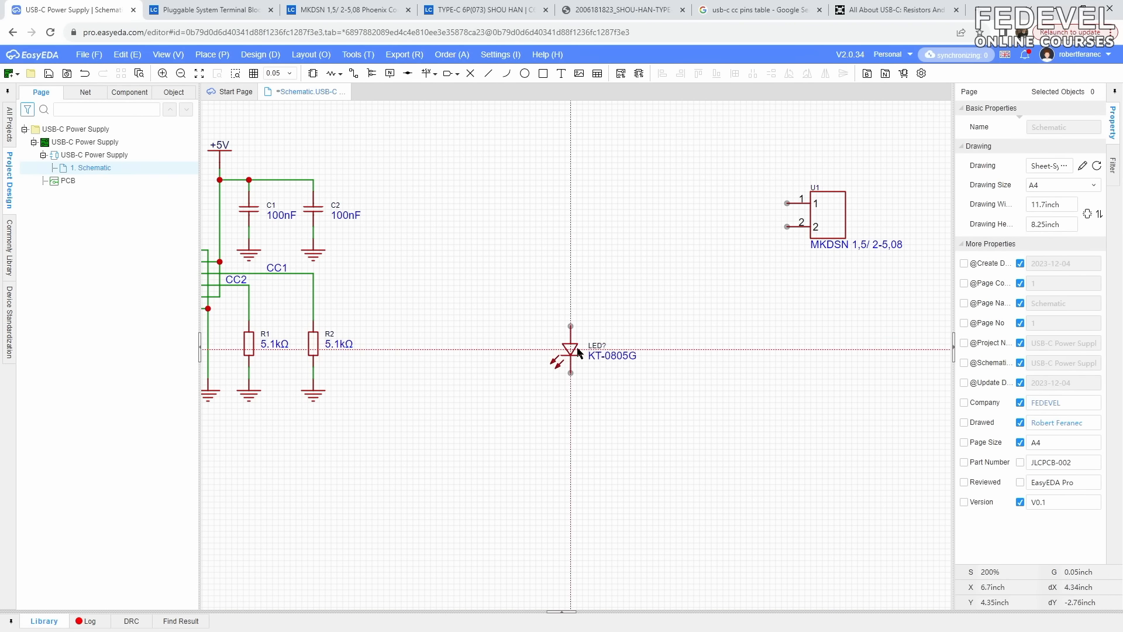
left_click(649, 347)
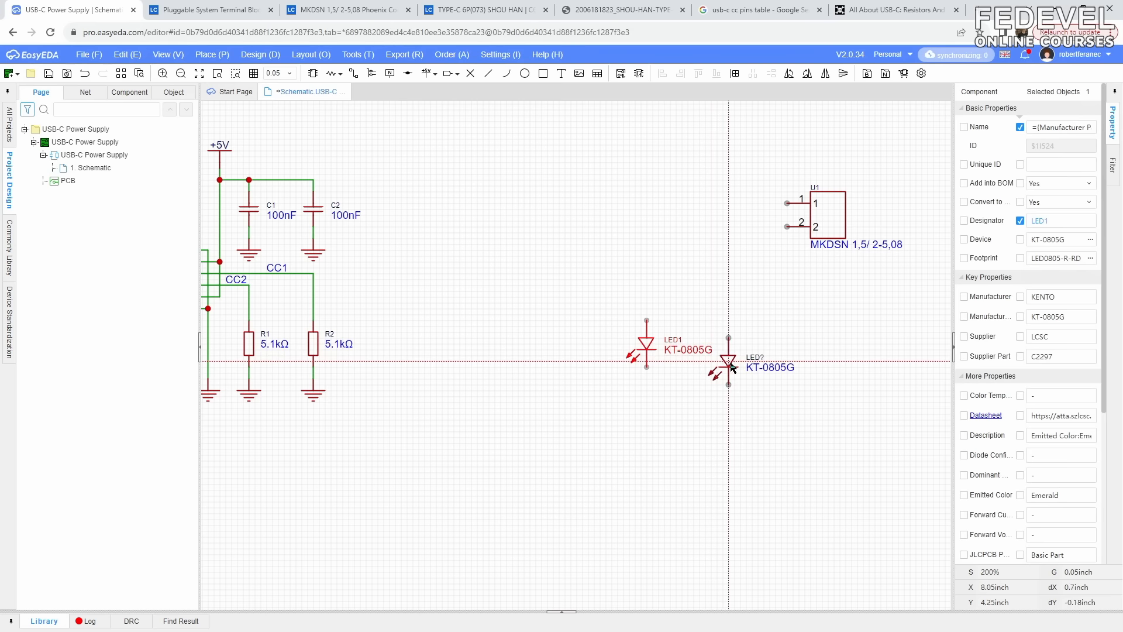
key("Escape")
- Copy R2's GND flag and paste it directly below LED1, connected to its lower pin
left_click(311, 393)
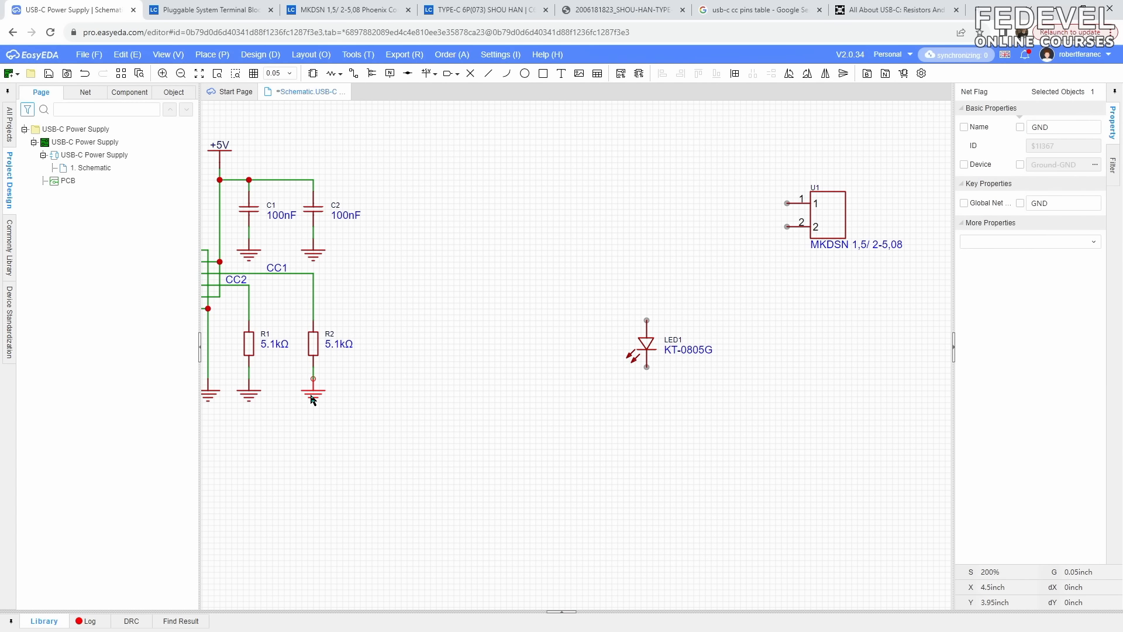
right_click(312, 398)
left_click(341, 407)
right_click(538, 378)
left_click(555, 386)
left_click(647, 387)
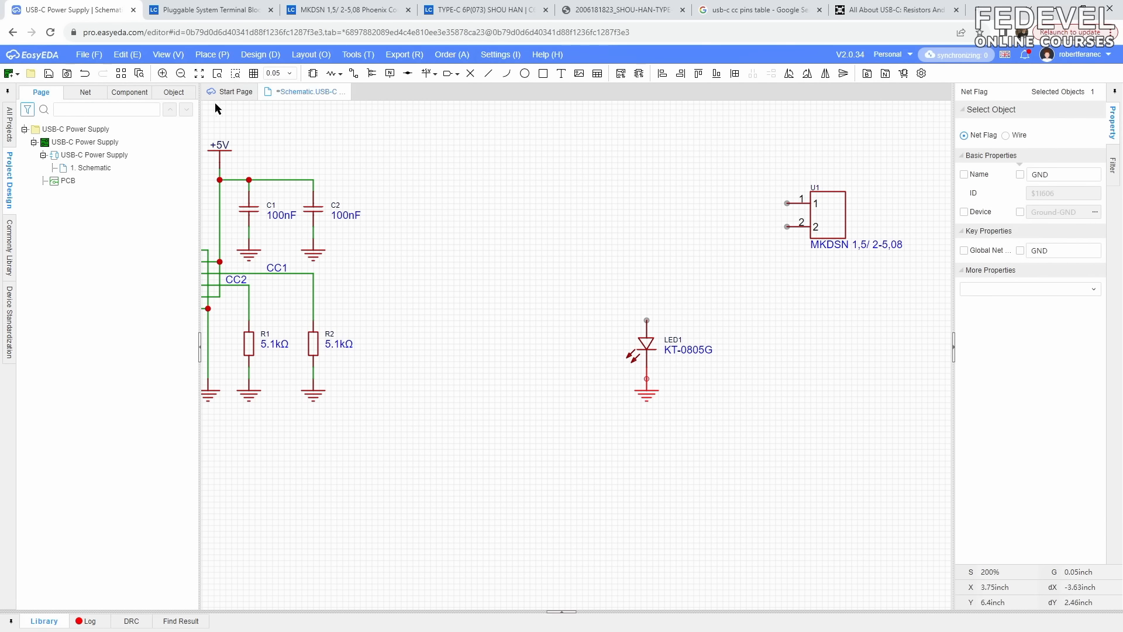
- Reopen the device library and list the second Chip Resistor - Surface Mount group, between Wirewound and Through Hole Resistors
left_click(198, 75)
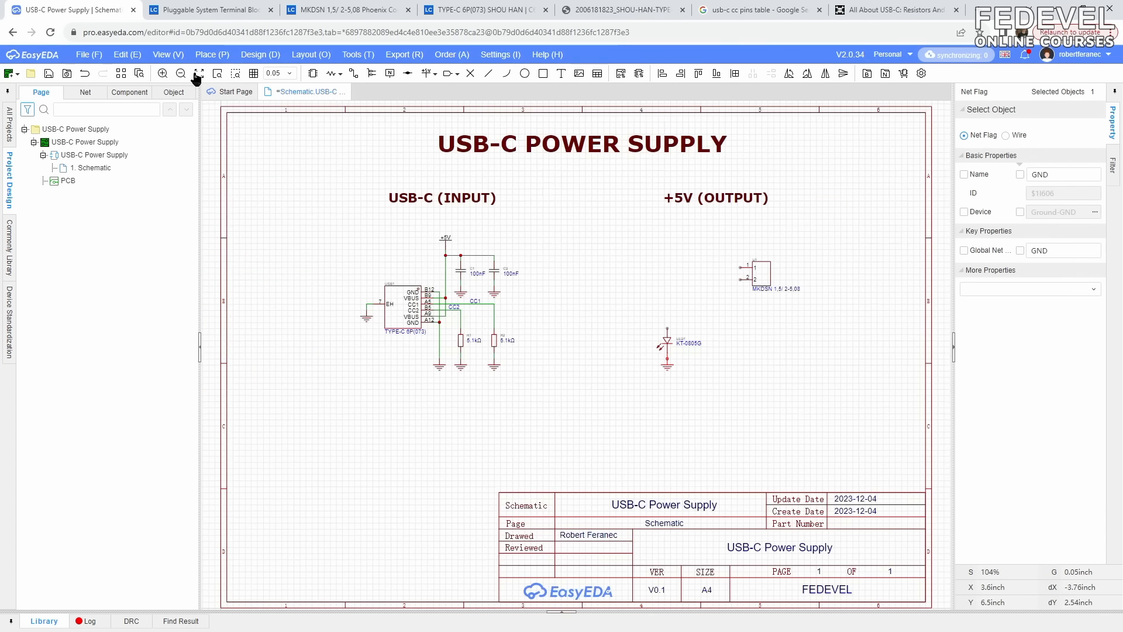
left_click(238, 136)
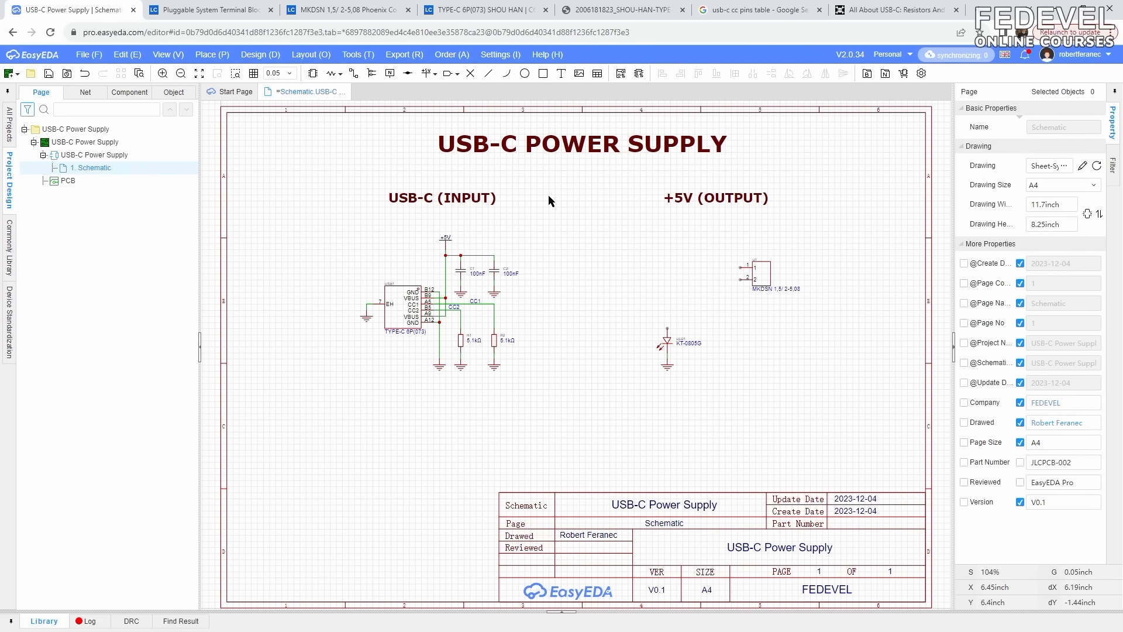
left_click(213, 57)
left_click(252, 72)
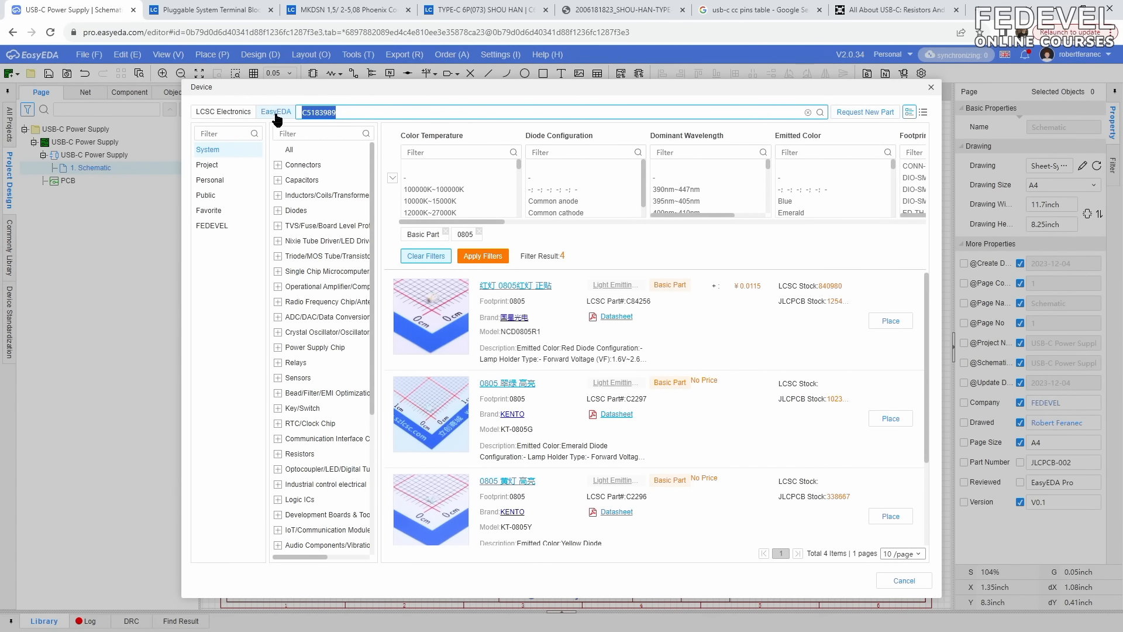
scroll(324, 242, "down", 4)
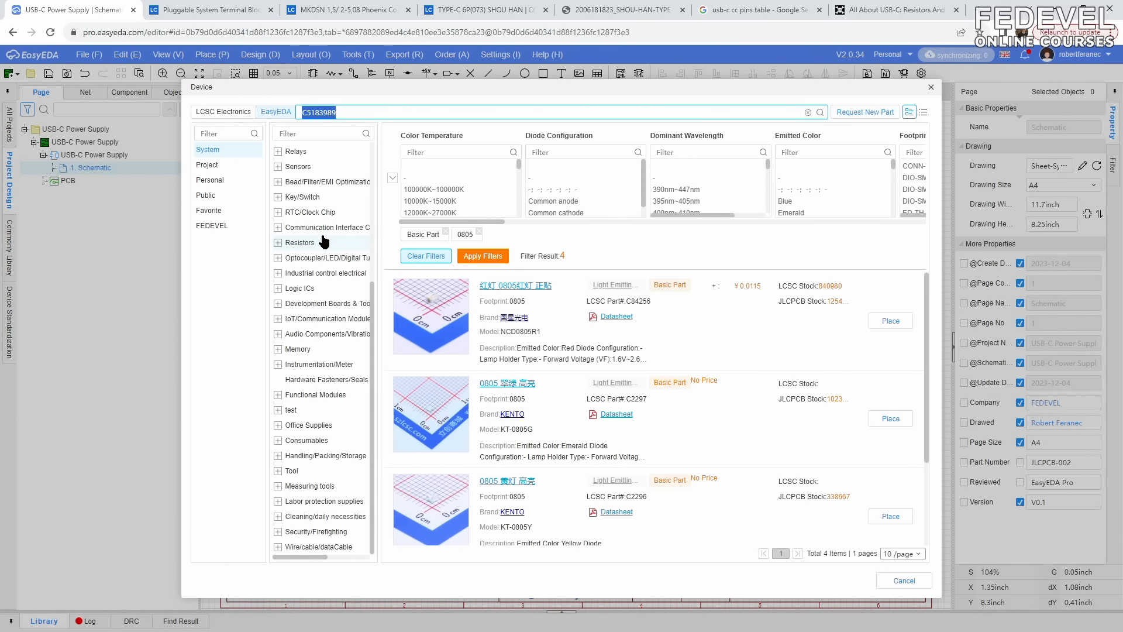
left_click(278, 243)
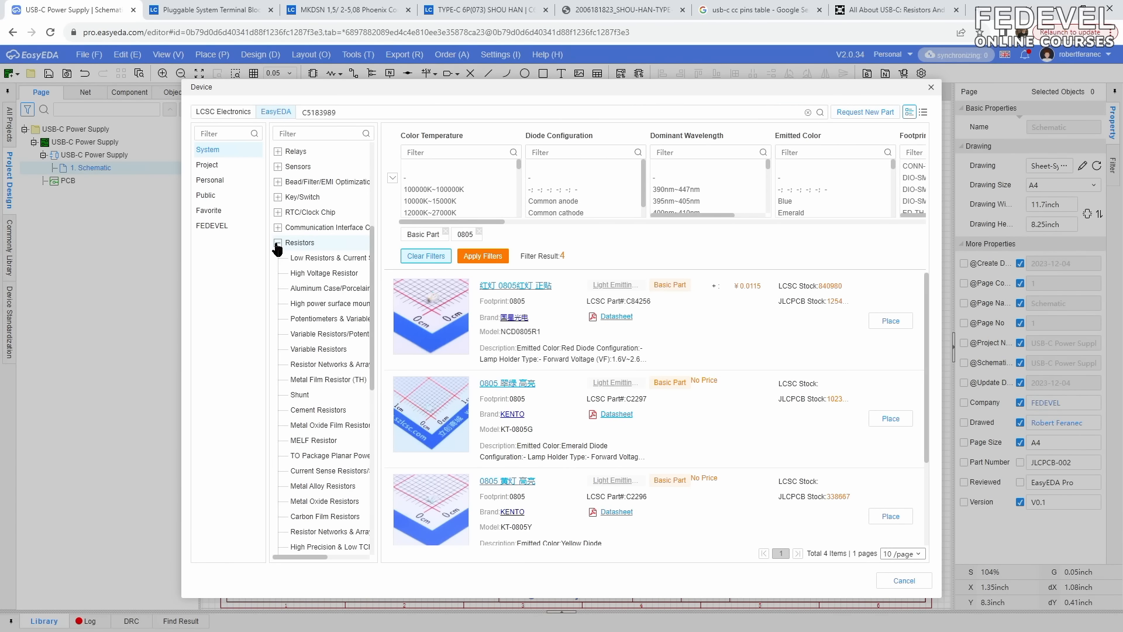
scroll(332, 310, "down", 4)
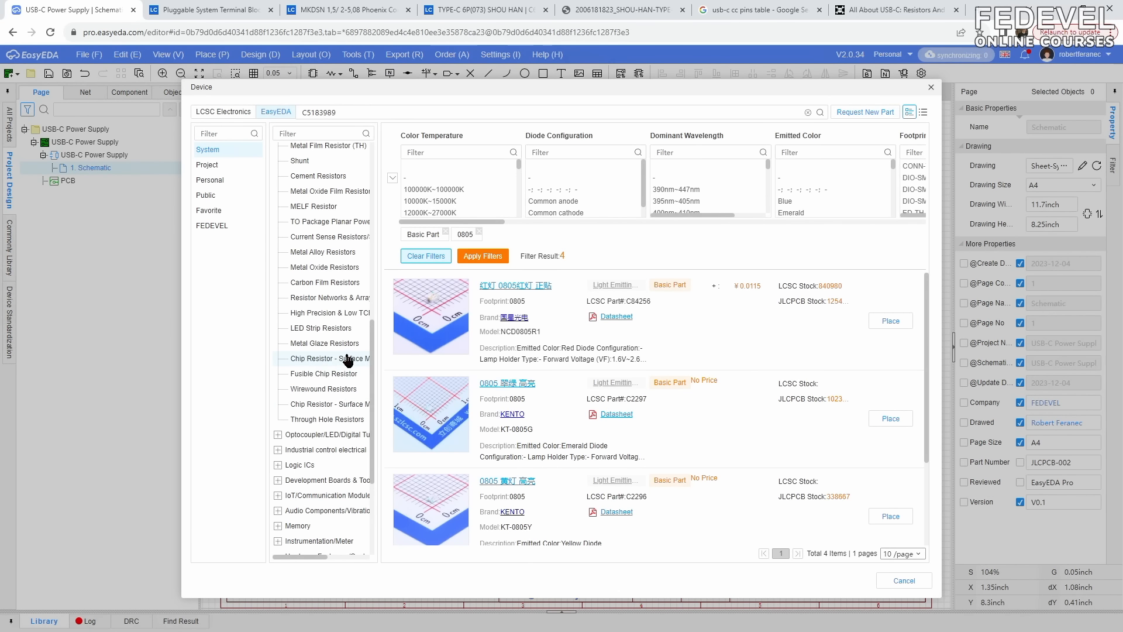
left_click(337, 405)
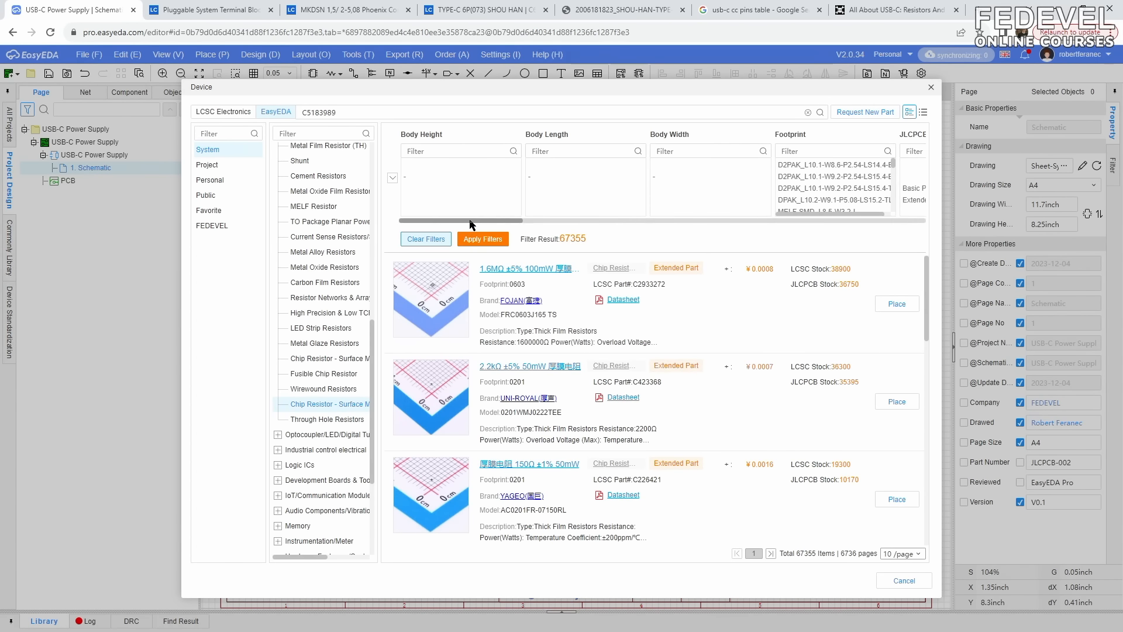
- Select JLCPCB part class Basic Part and supplier footprint 0805 as filters for the chip resistors
left_click_drag(470, 222, 729, 223)
left_click(559, 190)
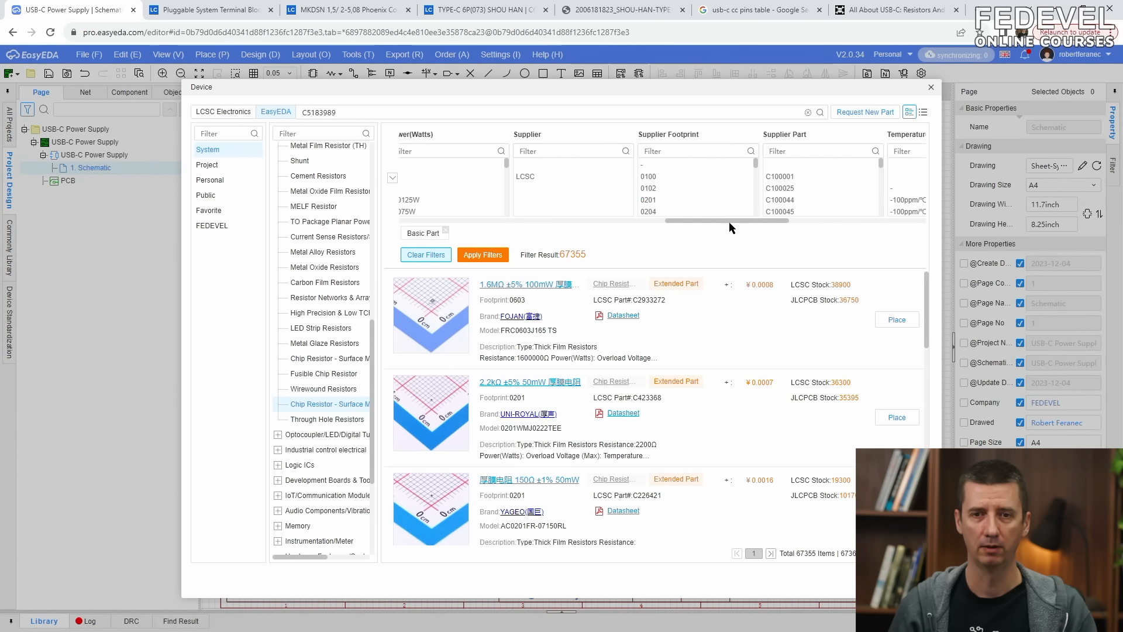
scroll(709, 202, "down", 1)
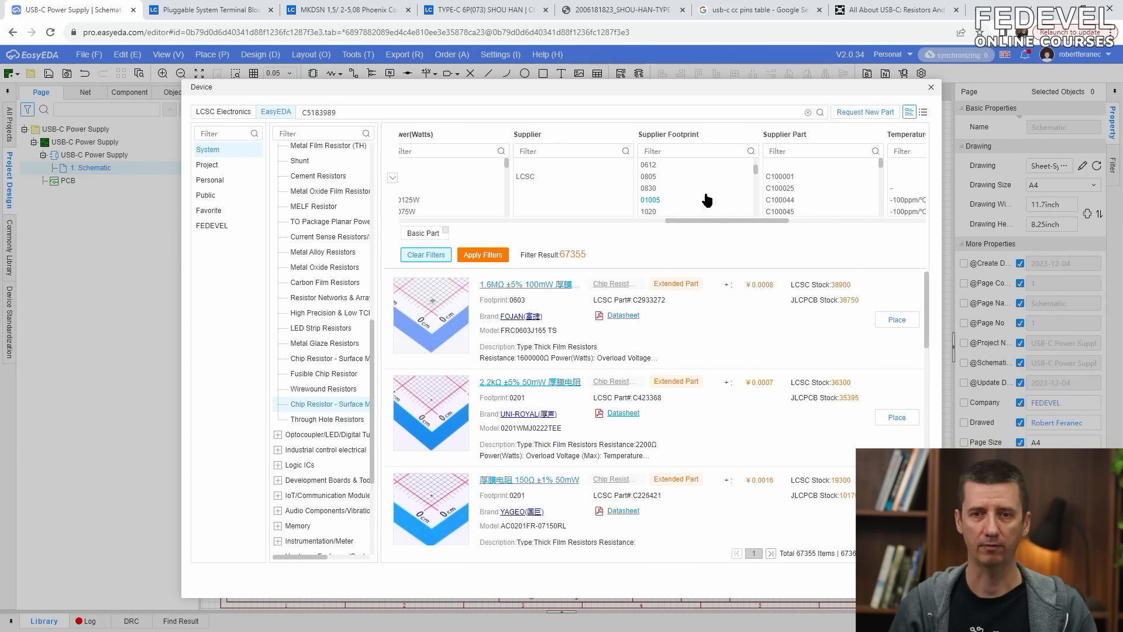
left_click(650, 177)
- Add the resistor value 1kΩ to the Basic Part and 0805 selections and apply the filters to the chip resistor list
left_click_drag(682, 224, 821, 226)
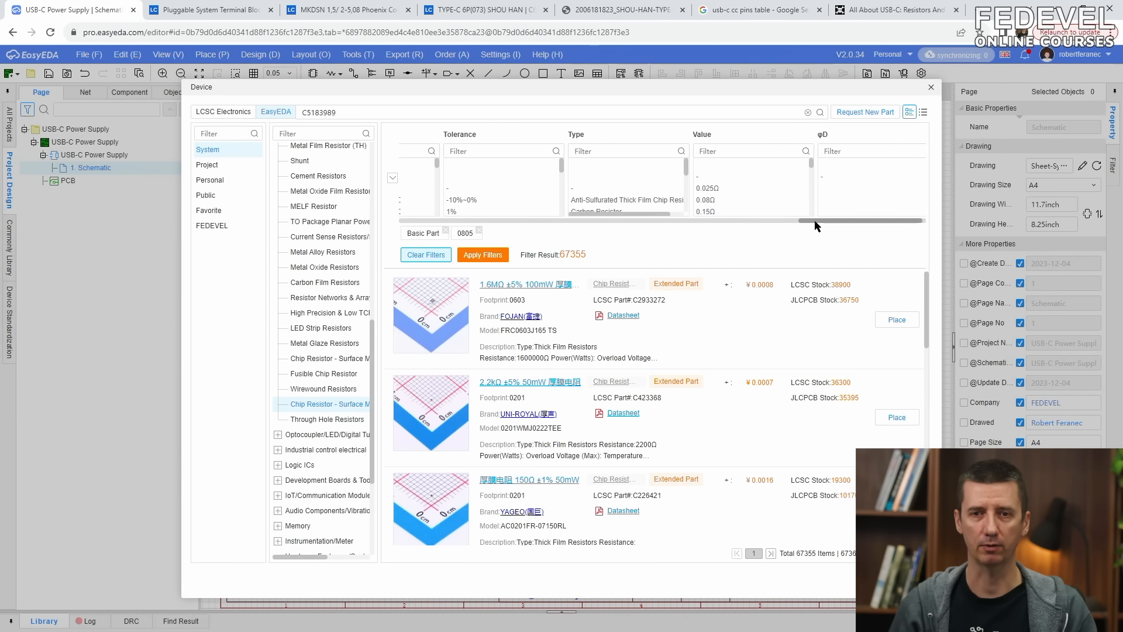
left_click(769, 150)
type("1")
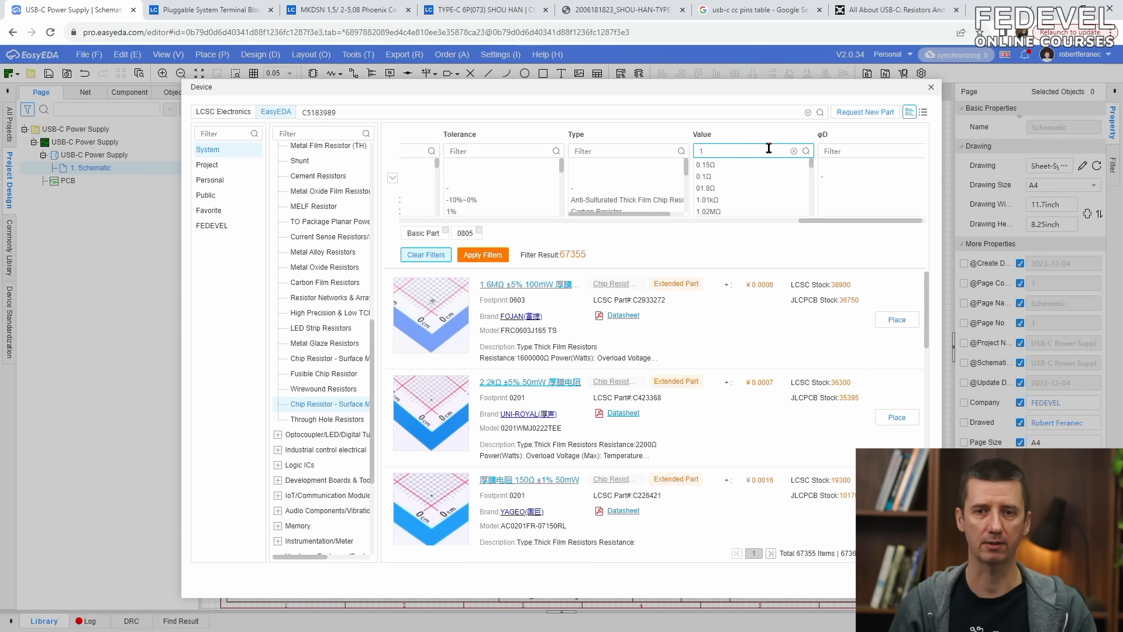
scroll(778, 181, "down", 3)
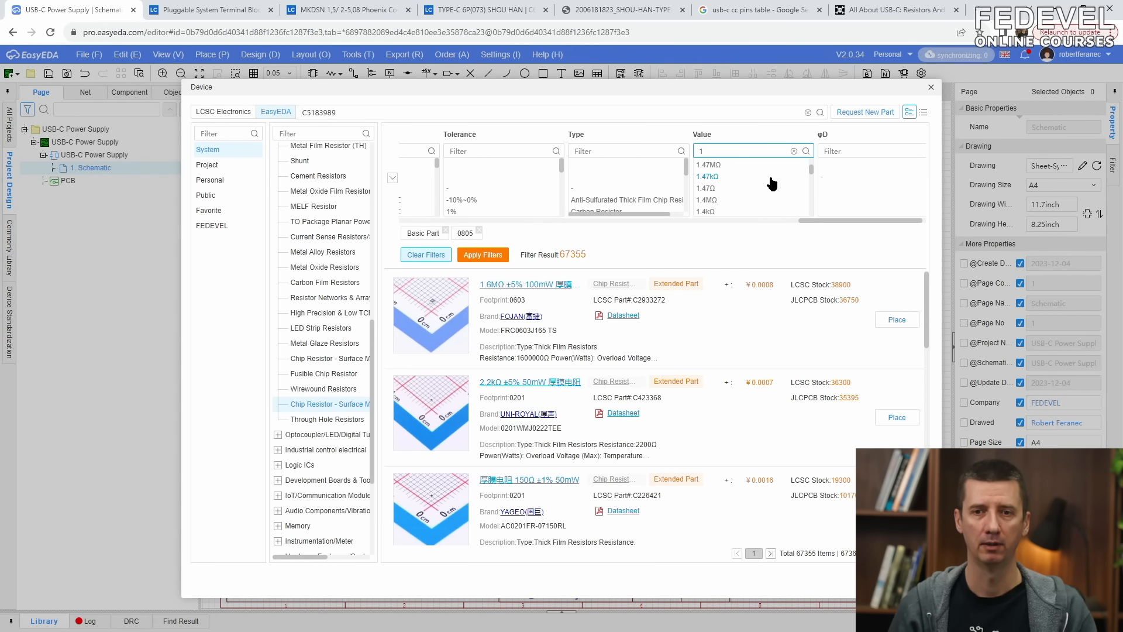
scroll(810, 181, "down", 5)
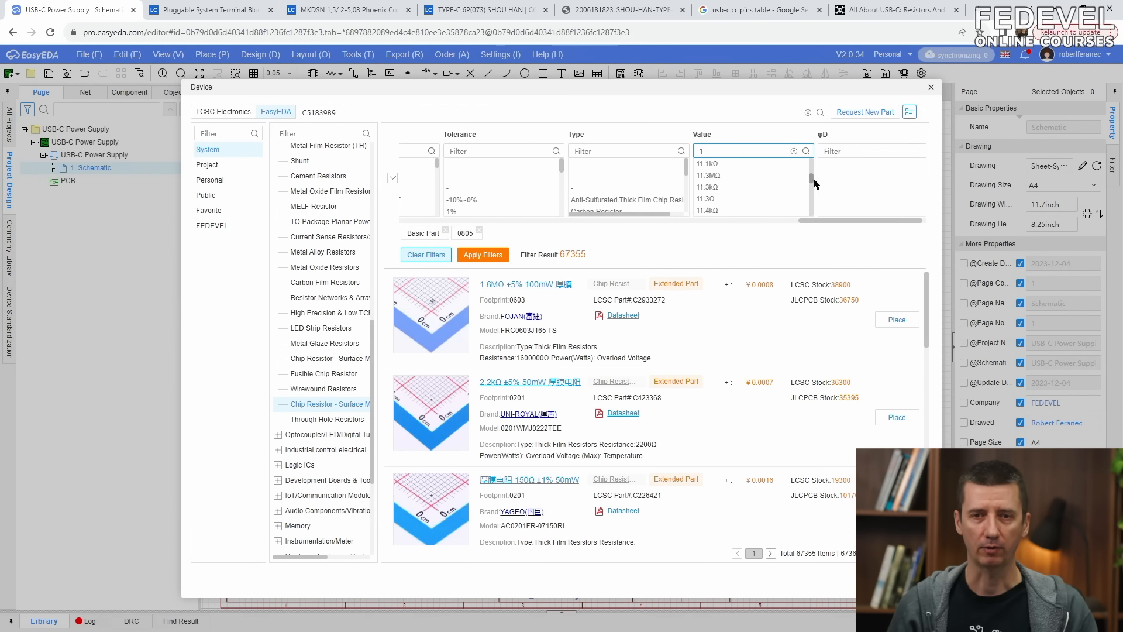
scroll(813, 187, "down", 5)
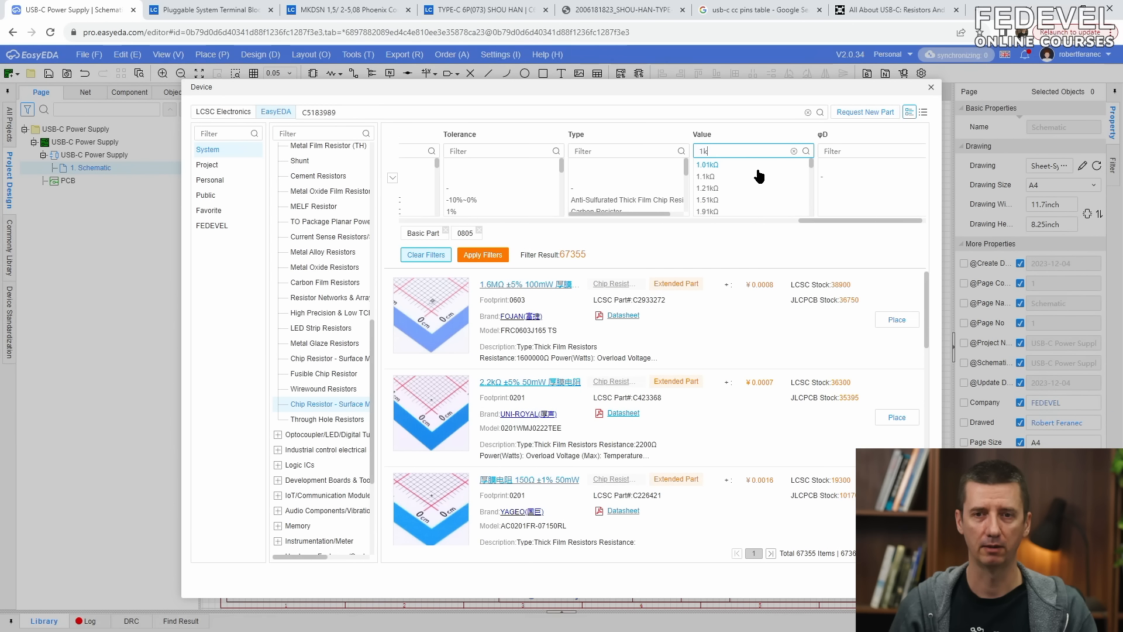
type("k")
scroll(758, 184, "down", 3)
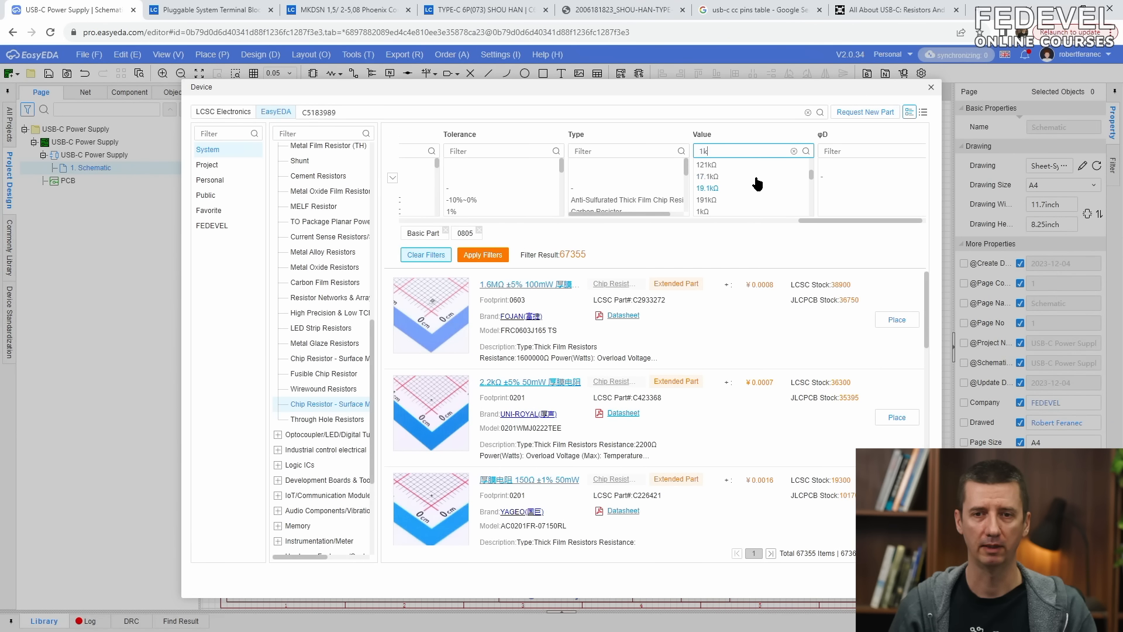
left_click(703, 212)
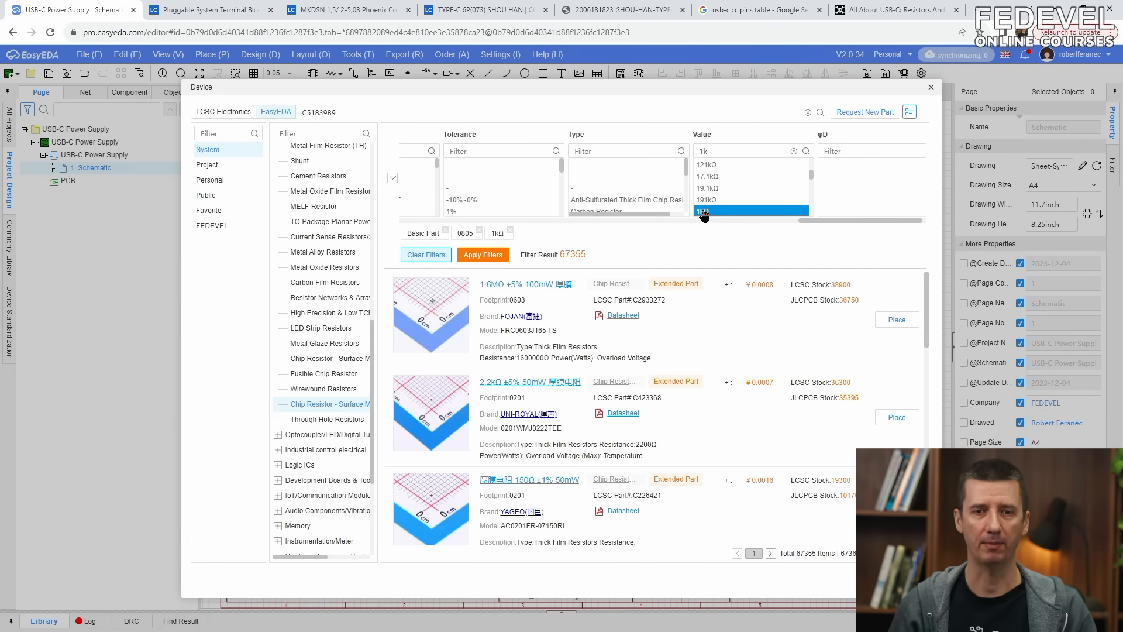
left_click(483, 258)
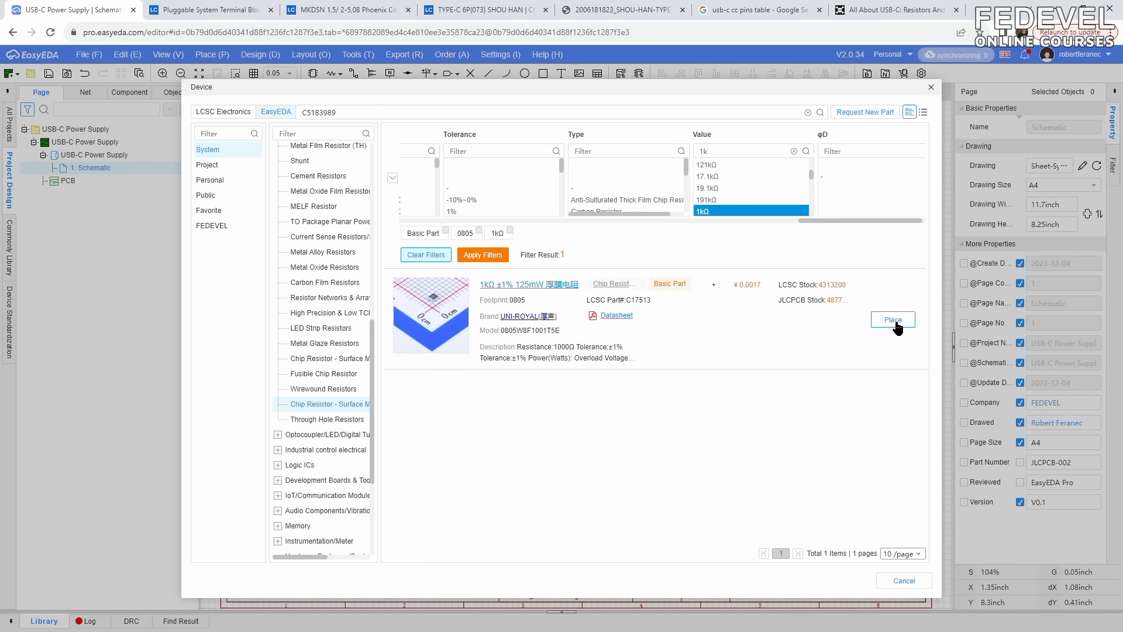
- Place the 1kΩ 0805W8F1001T5E resistor vertically above LED1 and align LED1 and its GND flag directly beneath it
left_click(893, 320)
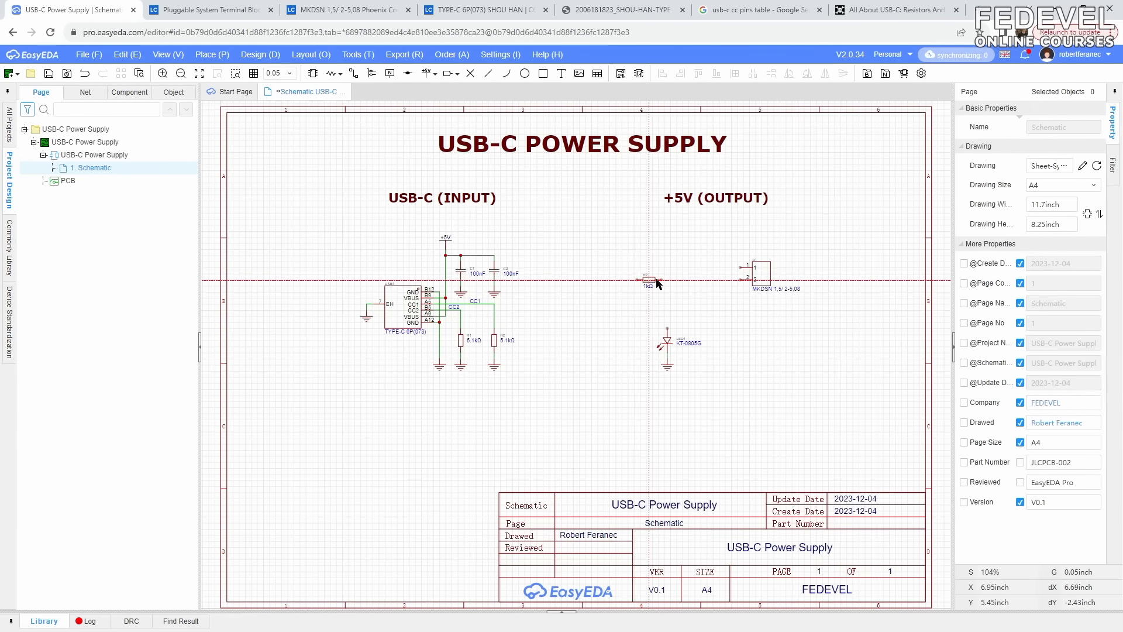
scroll(639, 276, "up", 2)
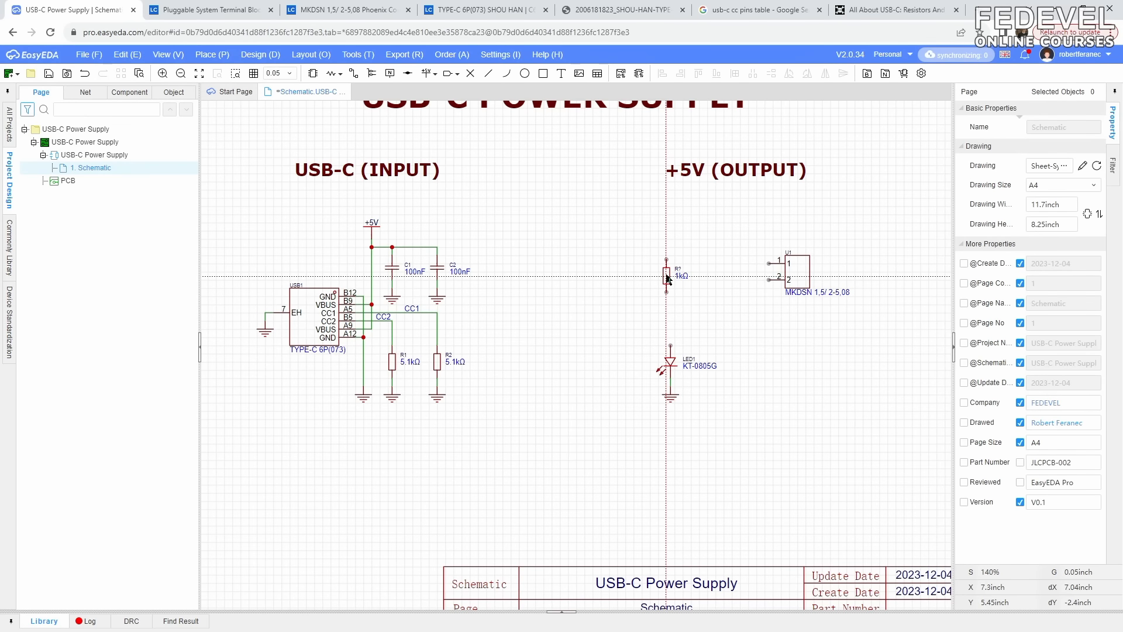
left_click(668, 274)
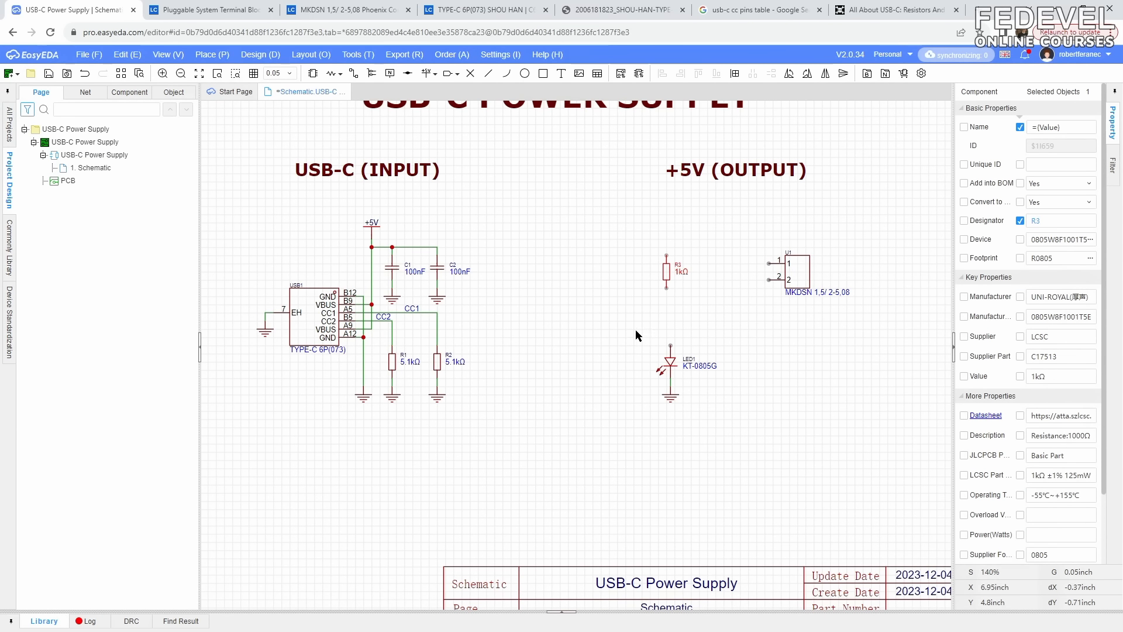
left_click_drag(637, 328, 709, 440)
left_click_drag(668, 363, 664, 364)
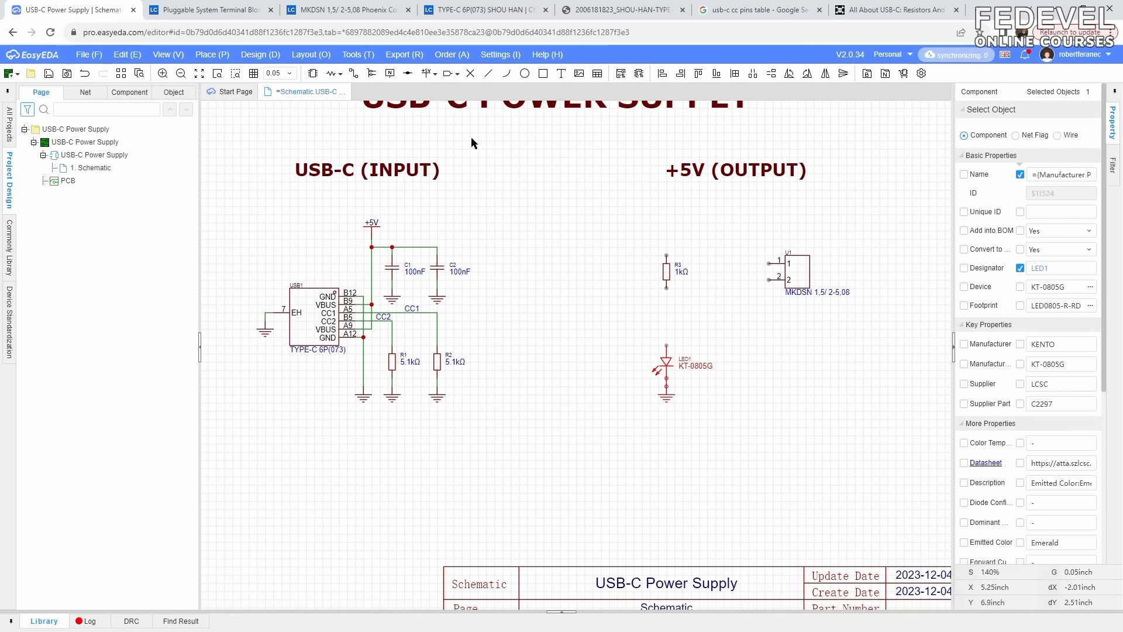
- Wire R3's lower pin to LED1's anode and extend a short wire stub upward from R3's upper pin
left_click(353, 74)
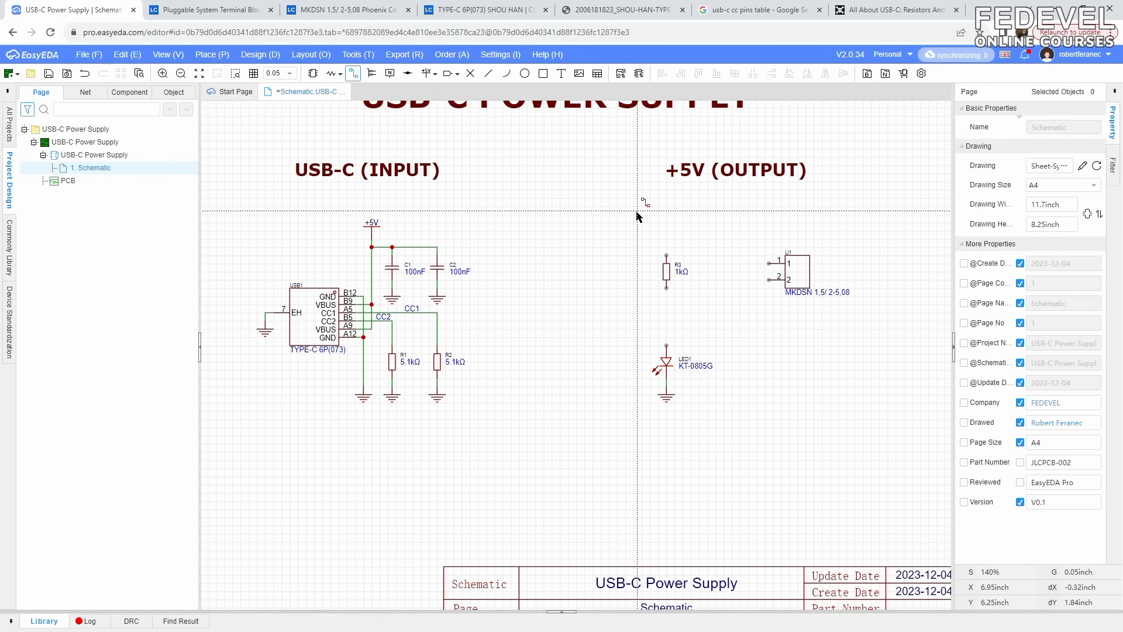
left_click(667, 239)
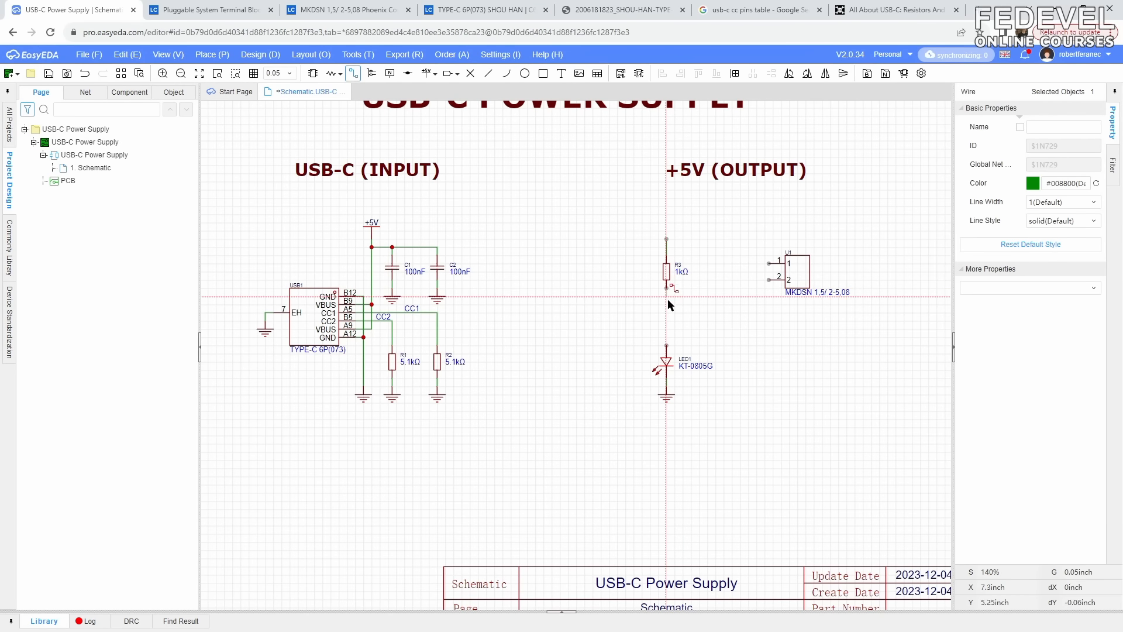
left_click(667, 346)
key("Escape")
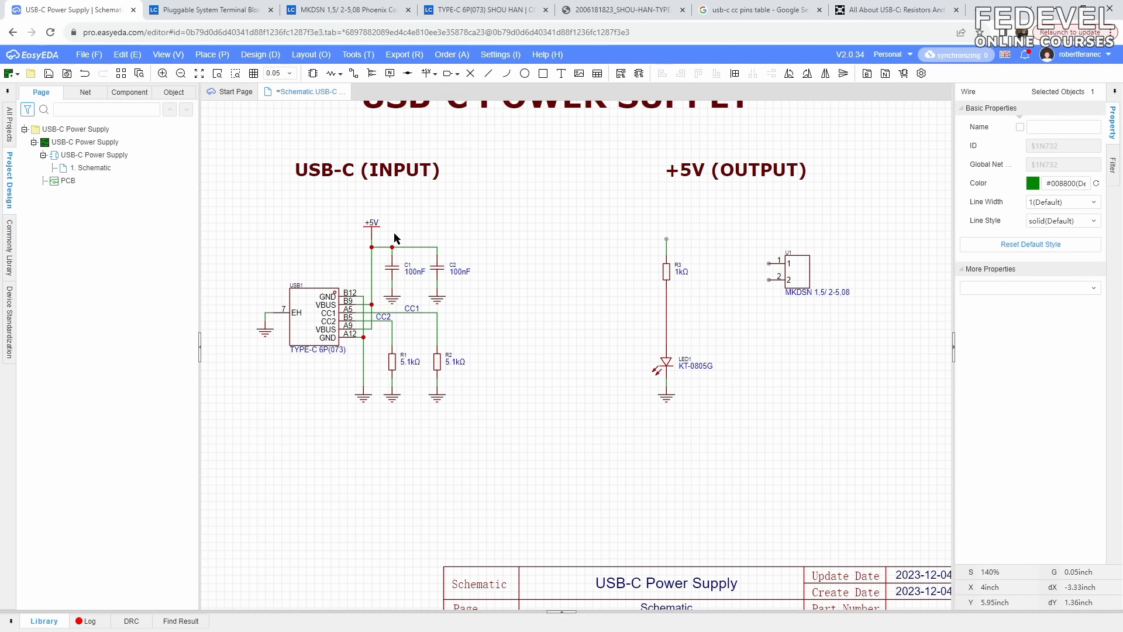
- Copy the +5V flag from the USB-C input circuit and paste it onto the wire stub above R3
left_click(372, 236)
right_click(371, 230)
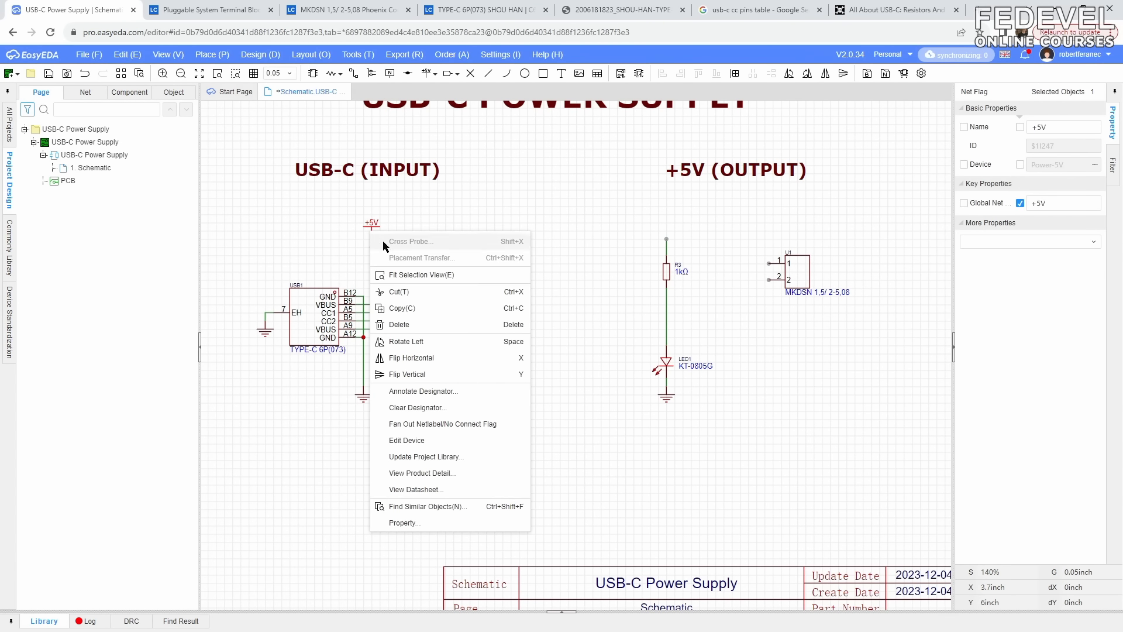
left_click(431, 308)
left_click(550, 235)
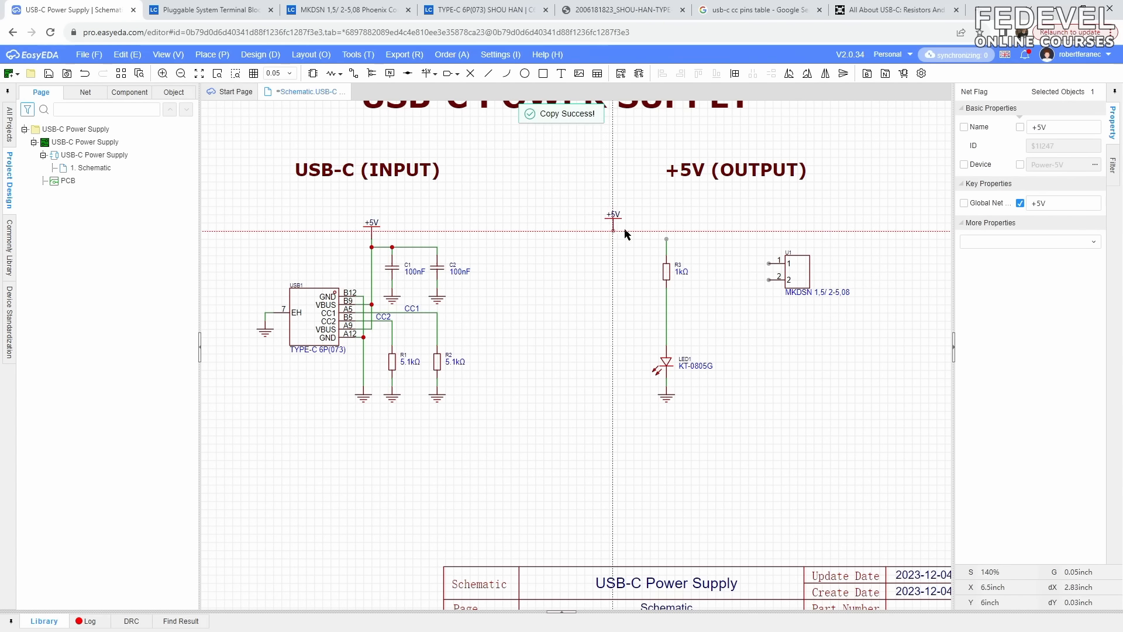
left_click(666, 240)
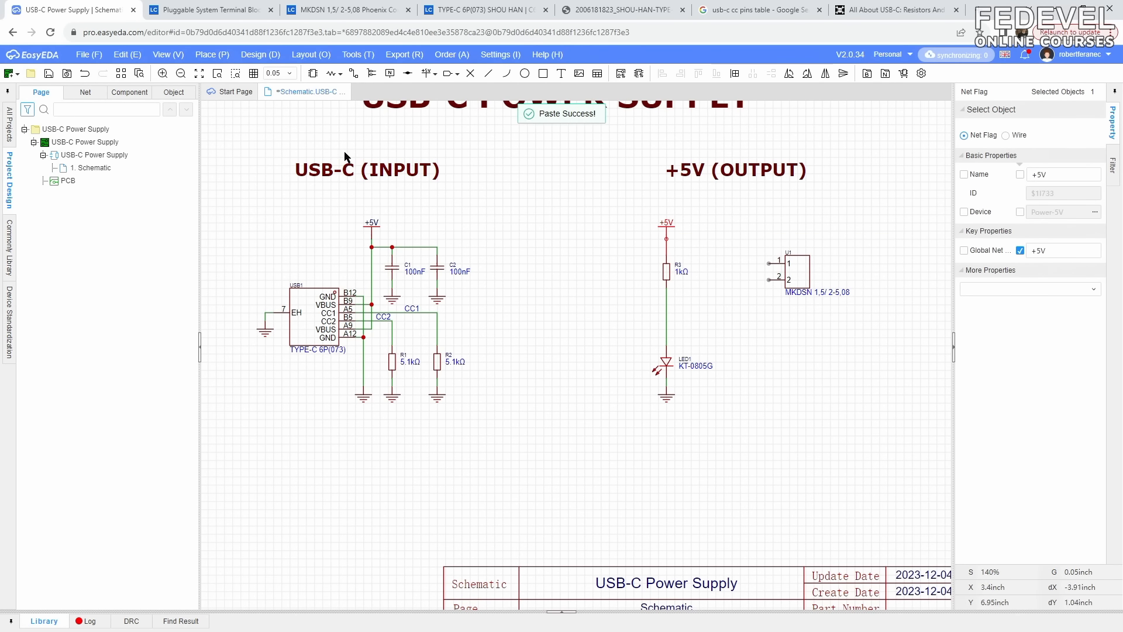
left_click(255, 138)
- Reposition output terminal block U1 well to the right of the R3–LED1 branch, at a height between the two parts
left_click(198, 74)
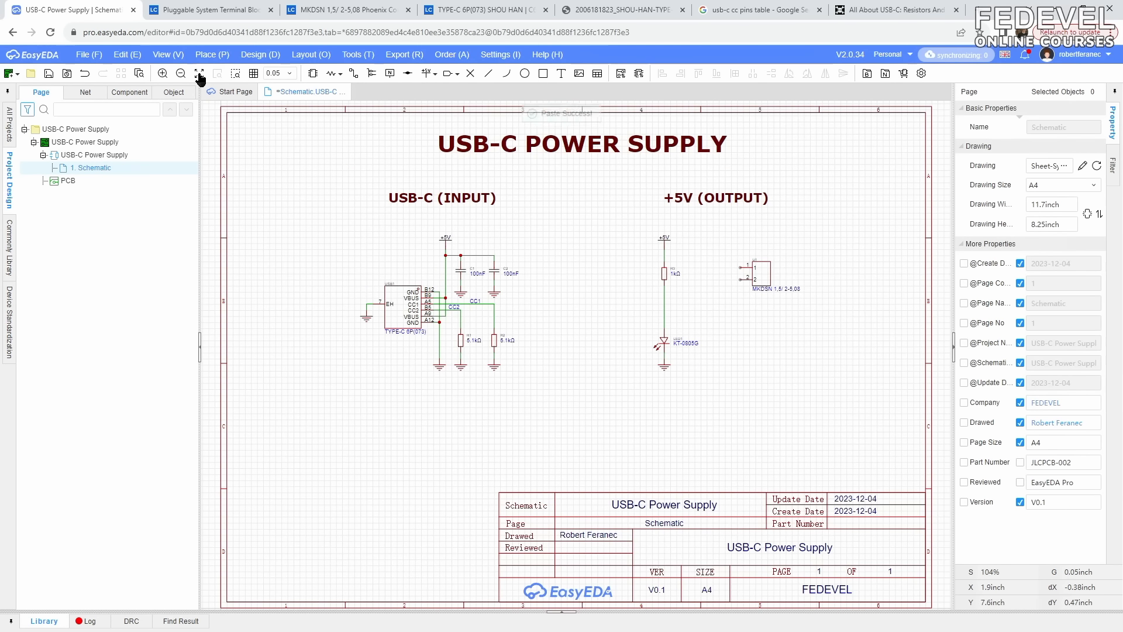
left_click(762, 281)
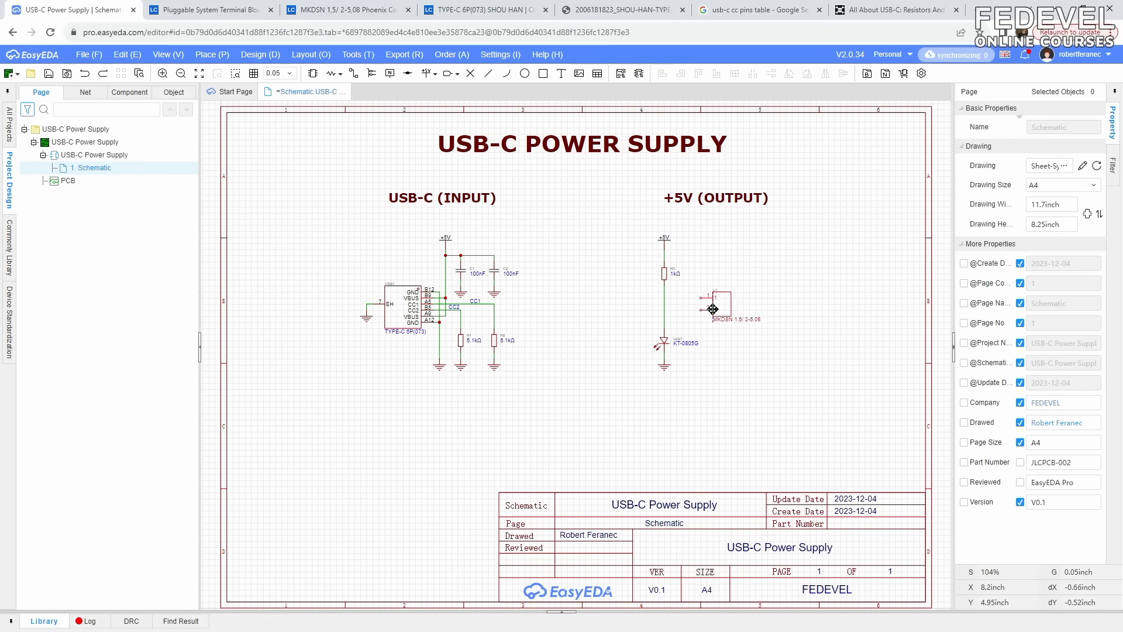
scroll(761, 280, "up", 8)
left_click_drag(758, 338, 740, 342)
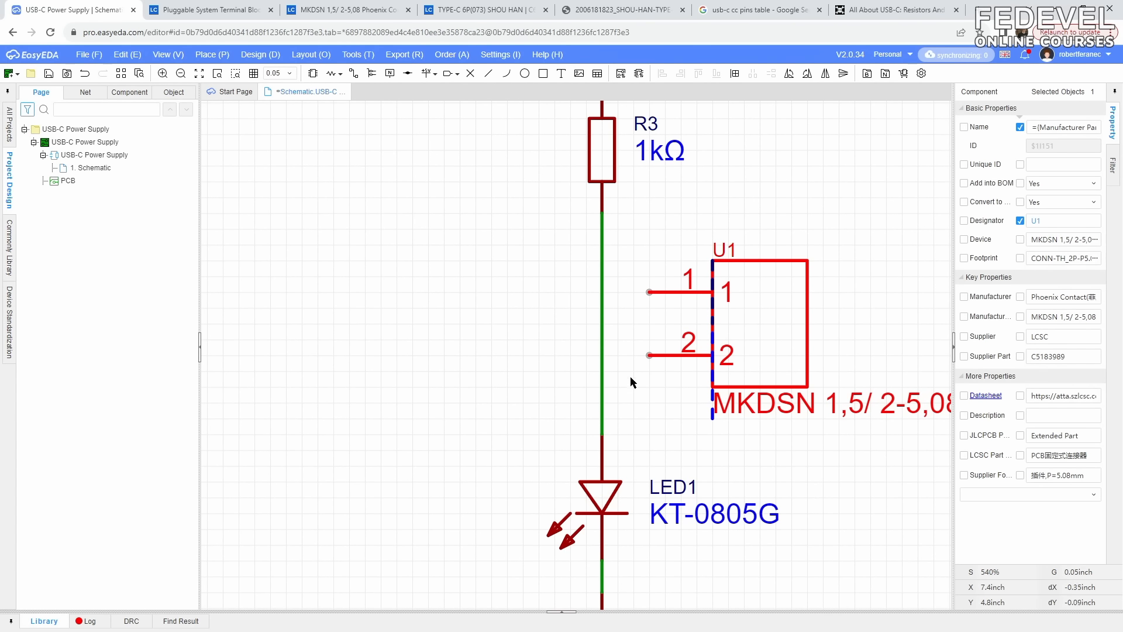
scroll(586, 337, "down", 5)
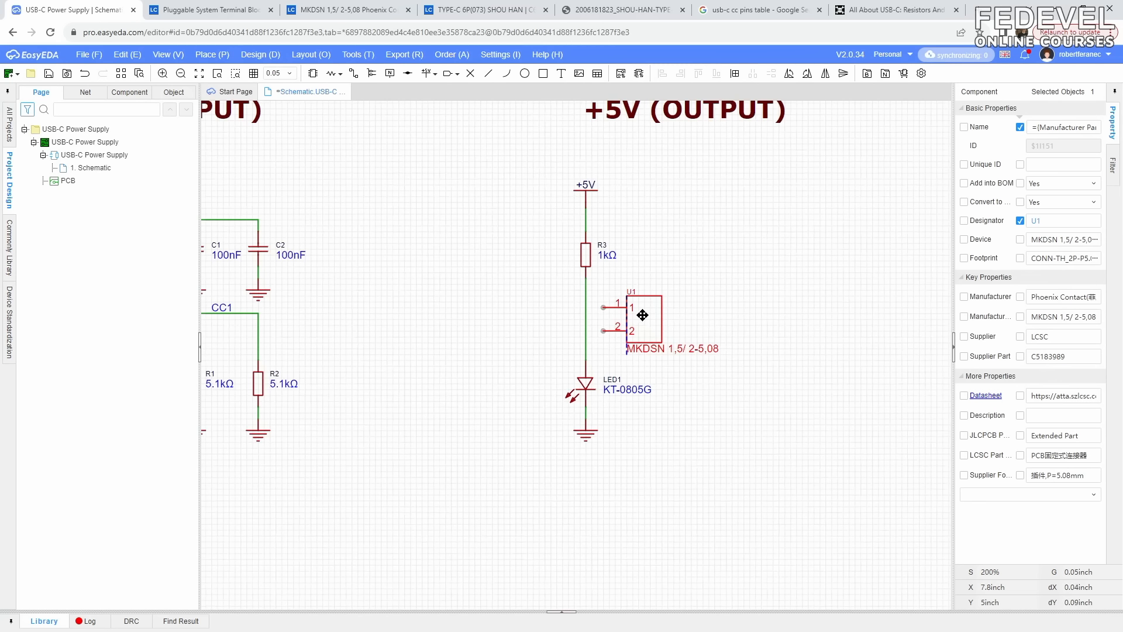
key("Right")
key("Right")
key("Right")
key("Right")
key("Right")
key("Right")
key("Right")
key("Right")
key("Right")
key("Right")
key("Right")
key("Right")
key("Right")
key("Right")
key("Right")
key("Right")
key("Right")
key("Right")
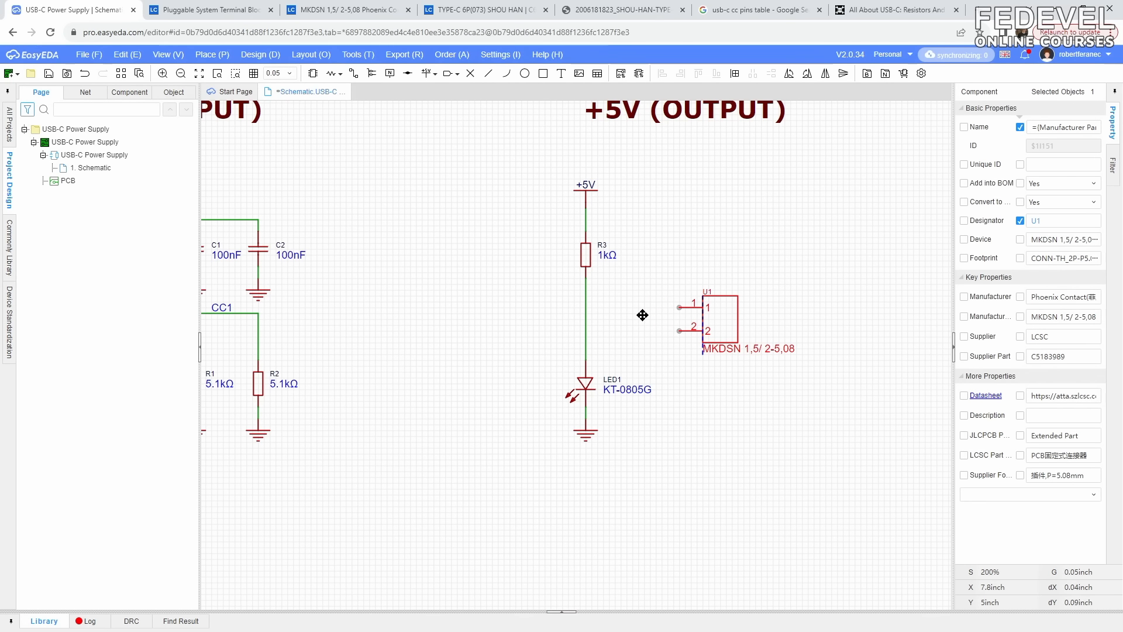
key("Right")
key("Right")
key("Right")
key("Right")
key("Right")
key("Right")
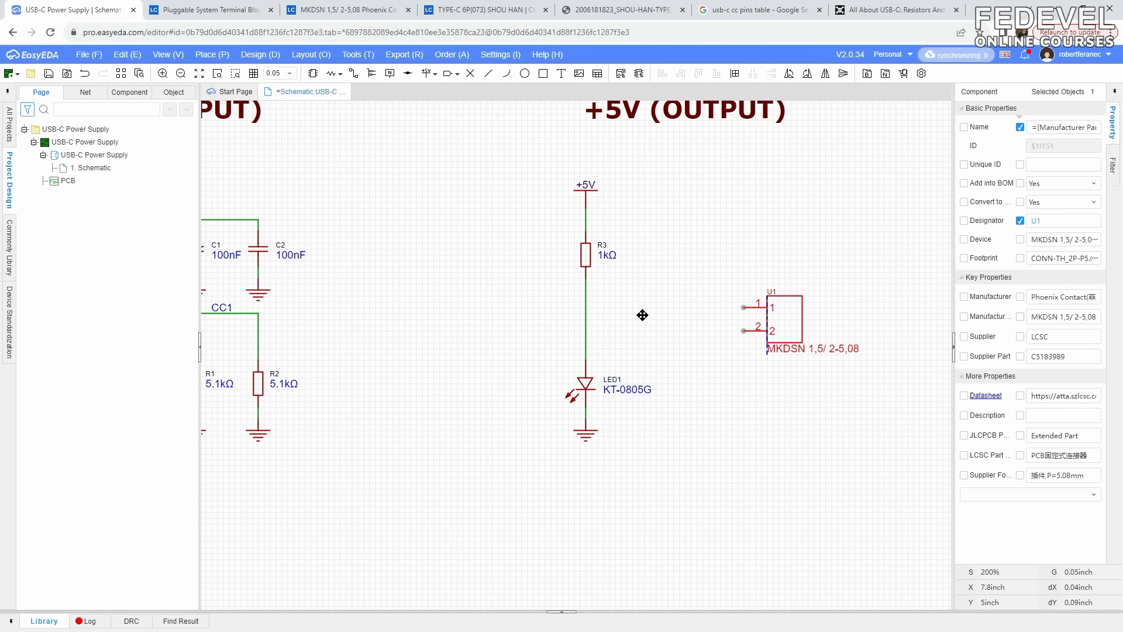
- Wire the +5V node above R3 to pin 1 of terminal block U1
left_click(353, 74)
left_click(585, 220)
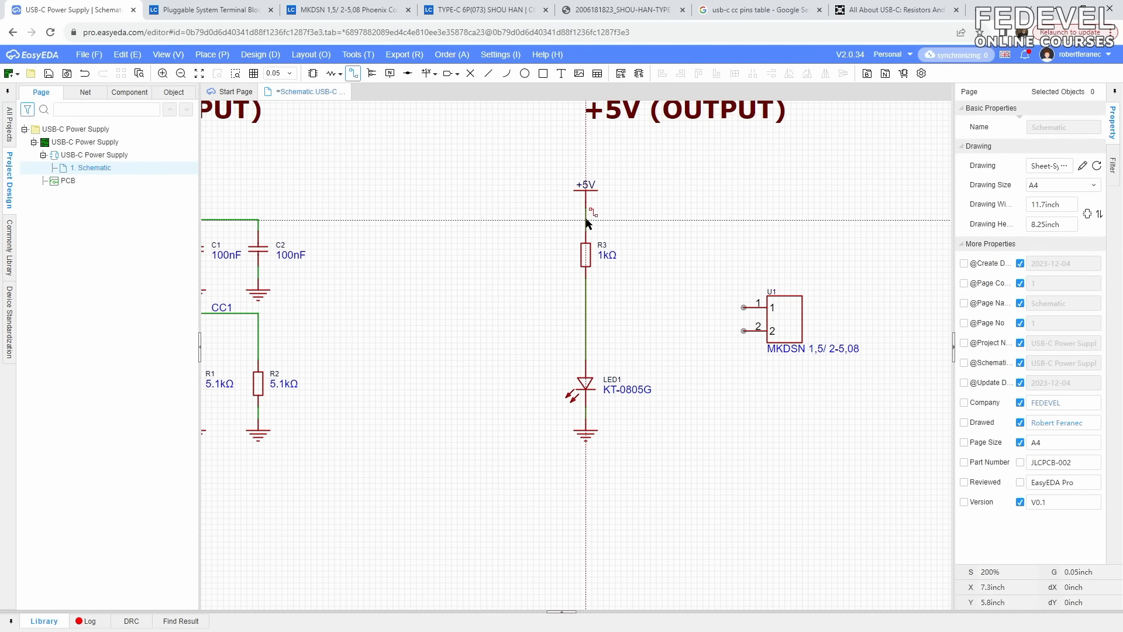
left_click(744, 308)
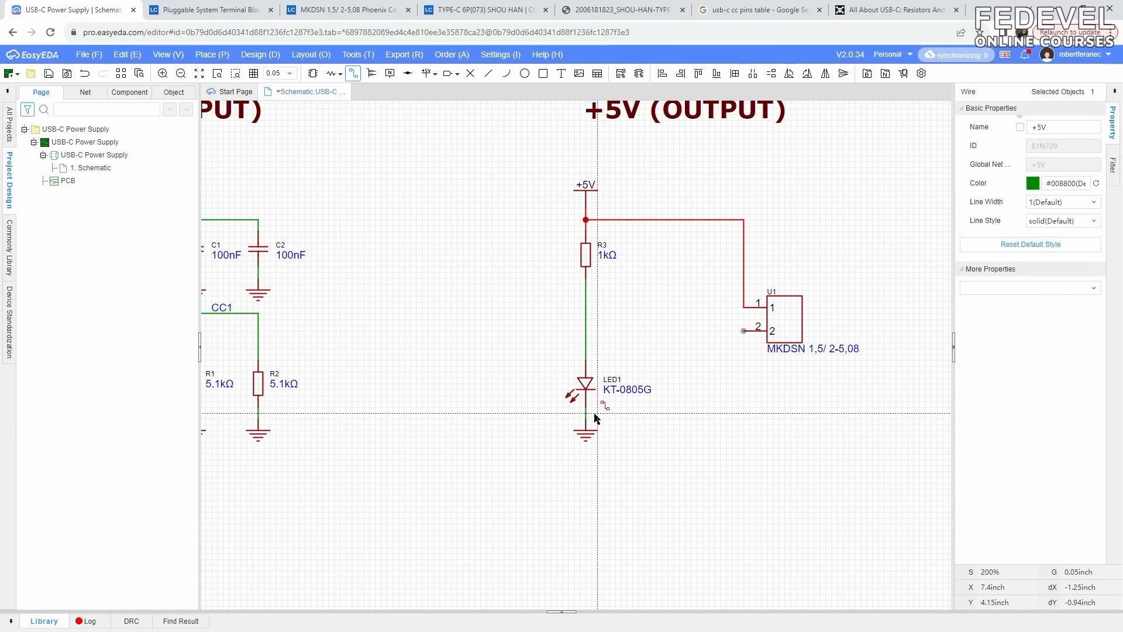
key("Escape")
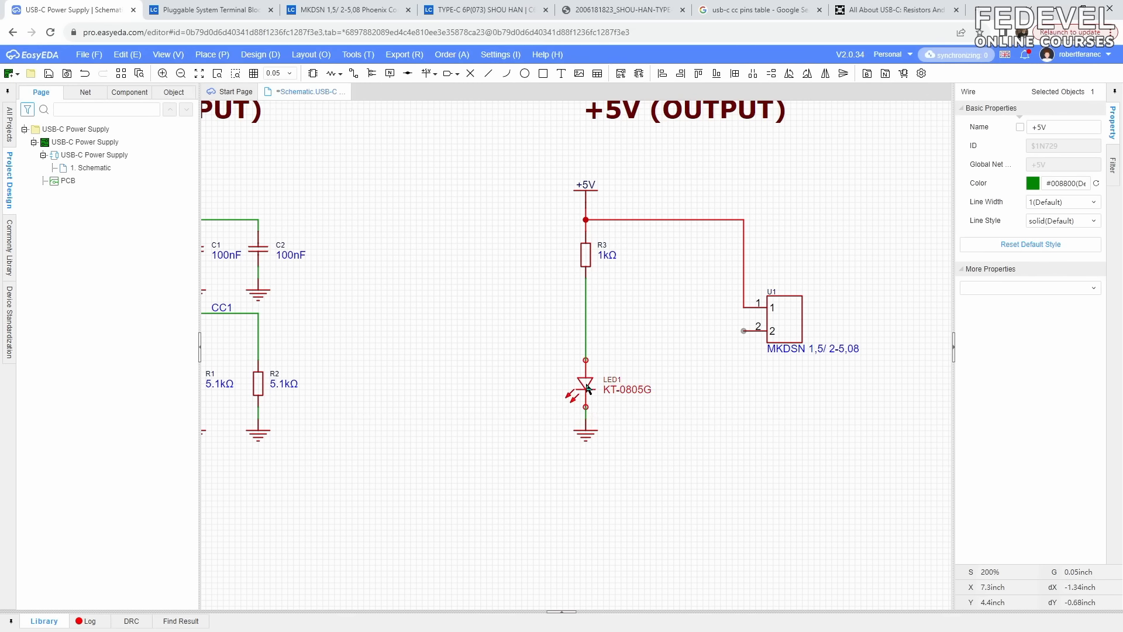
- Shift LED1 and U1 slightly upward, and wire the GND node below LED1 to pin 2 of U1
left_click_drag(588, 388, 588, 376)
left_click_drag(784, 324, 784, 318)
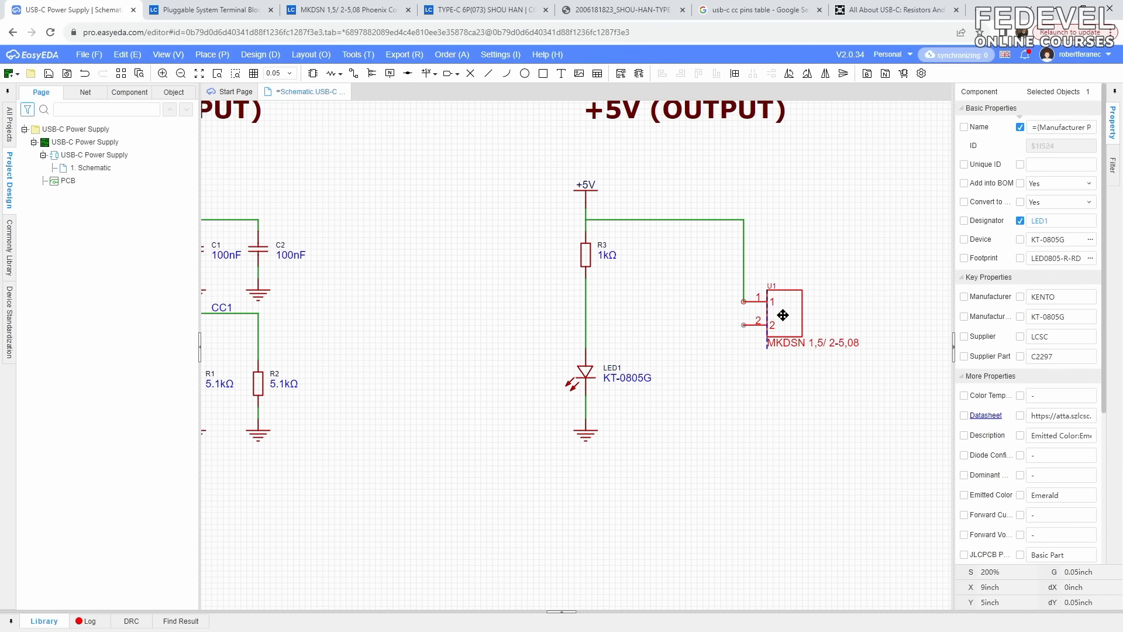
left_click(355, 73)
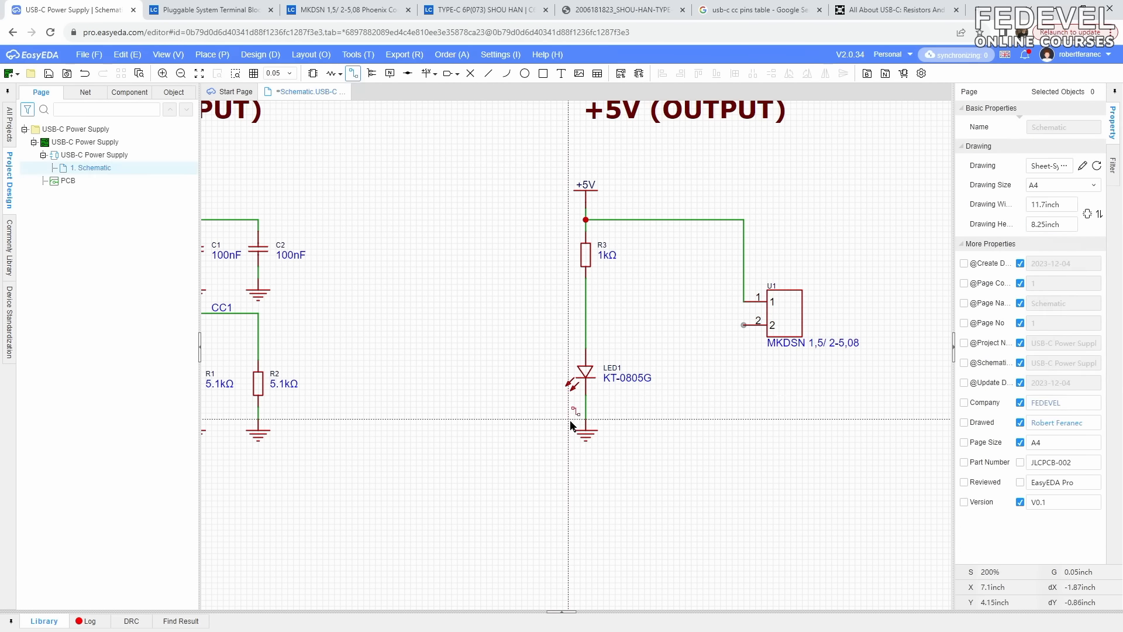
left_click(586, 407)
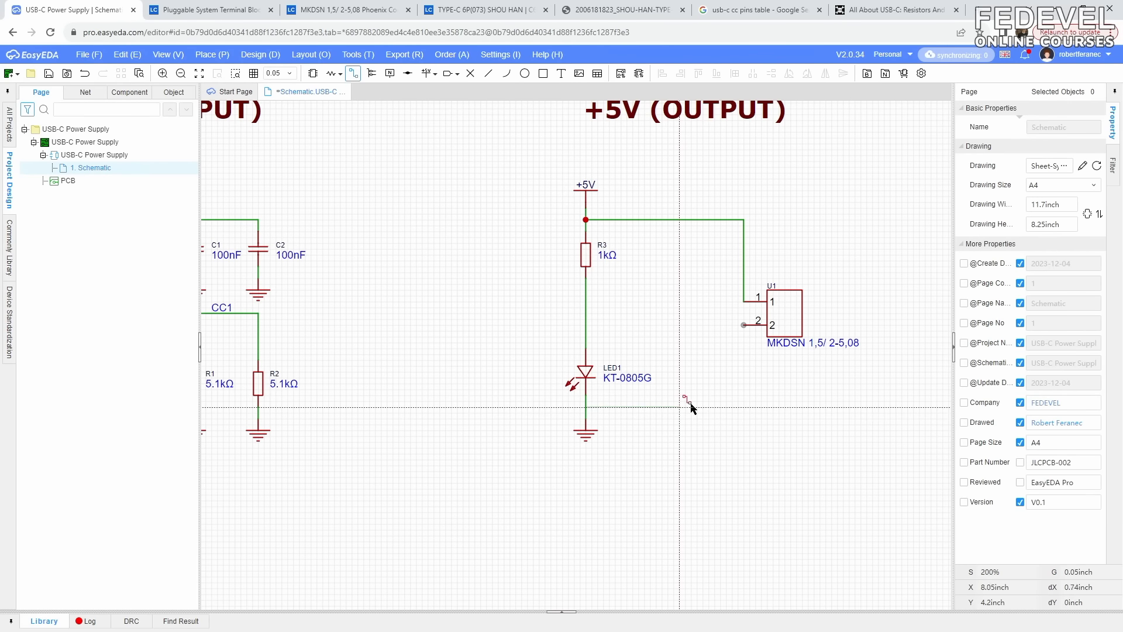
left_click(743, 325)
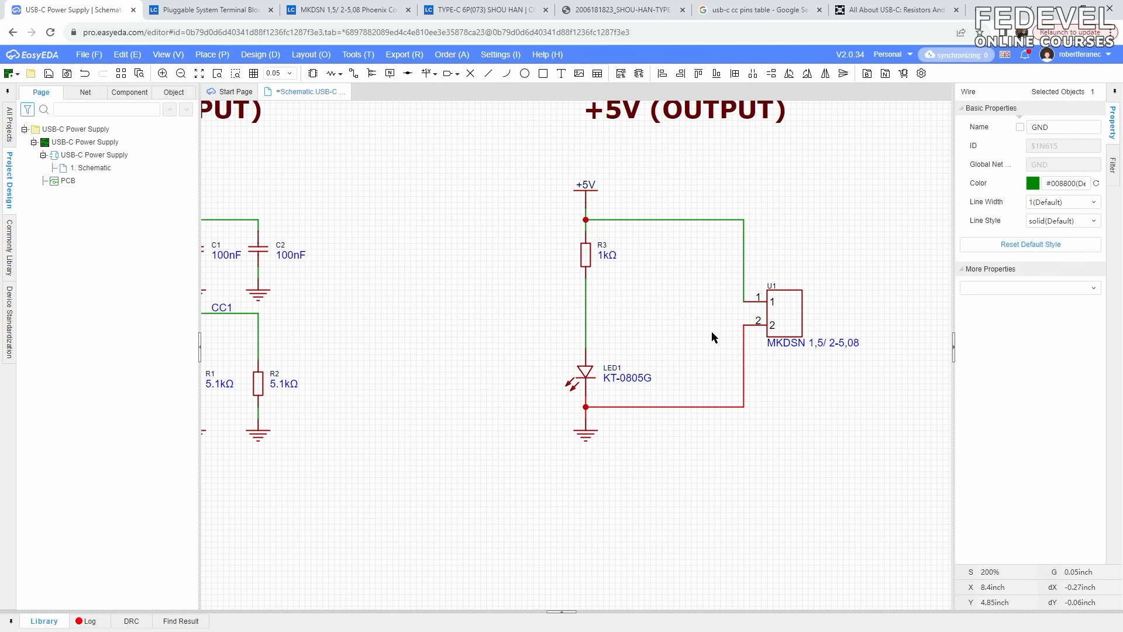
left_click(533, 258)
left_click(199, 74)
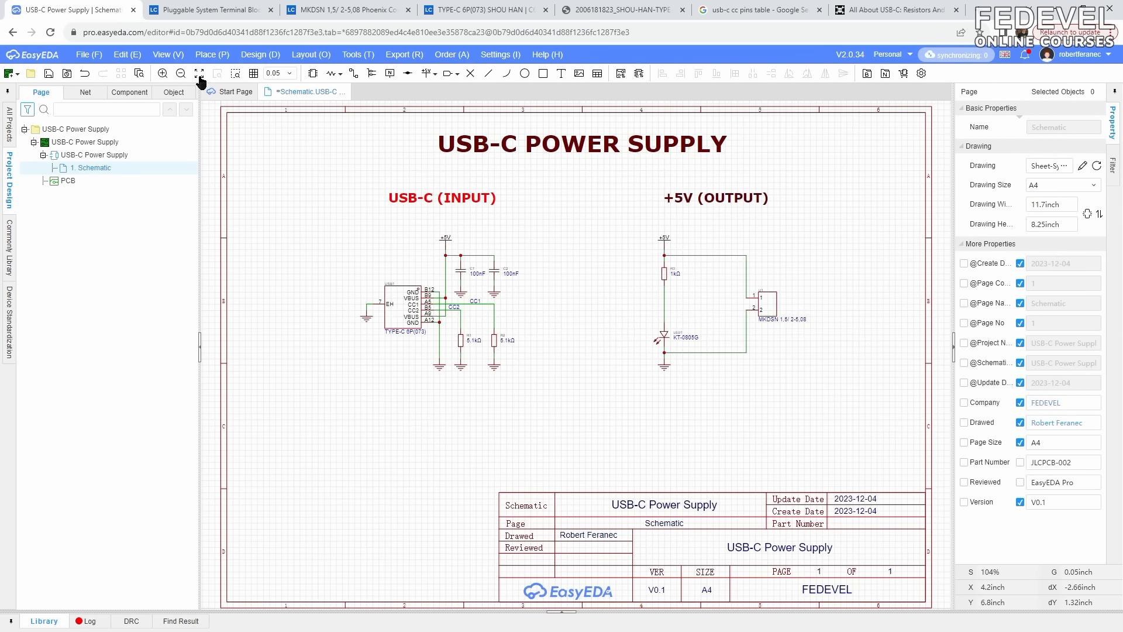
- Move the 5.1kΩ resistors R2 and R1 up by two grid steps each
left_click(492, 338)
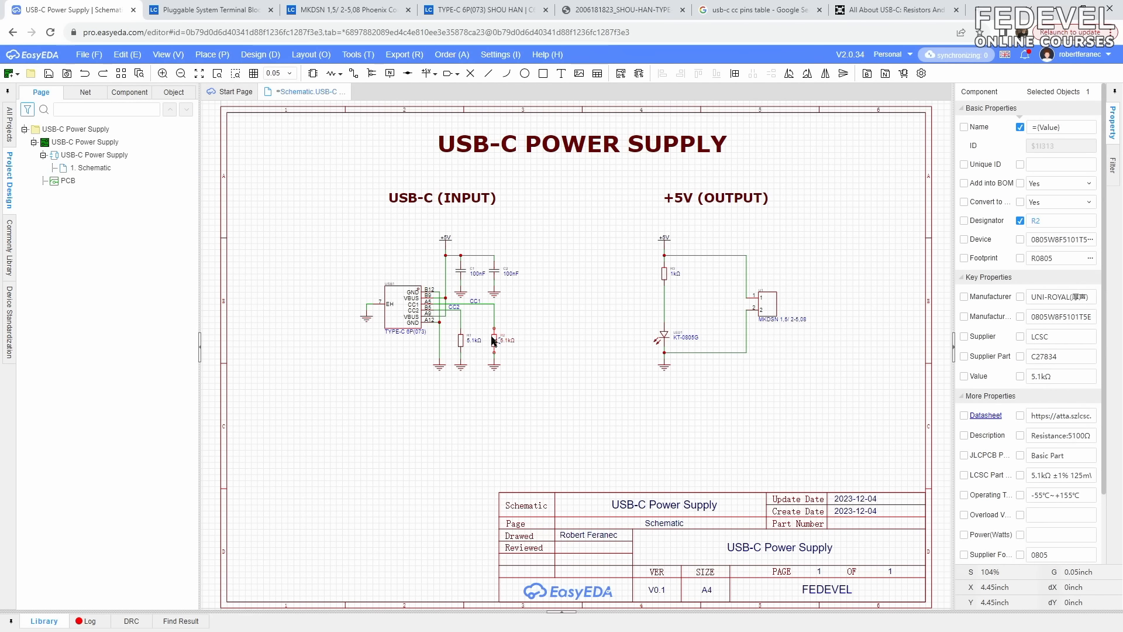
key("Up")
key("Up")
left_click(461, 341)
key("Up")
key("Up")
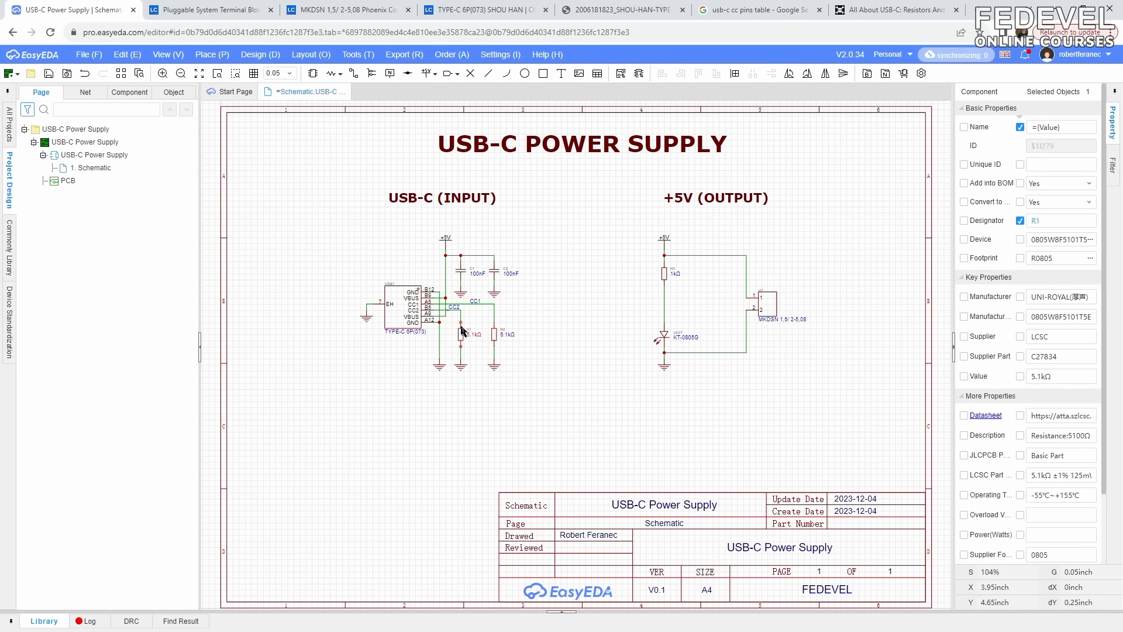
scroll(619, 254, "up", 2)
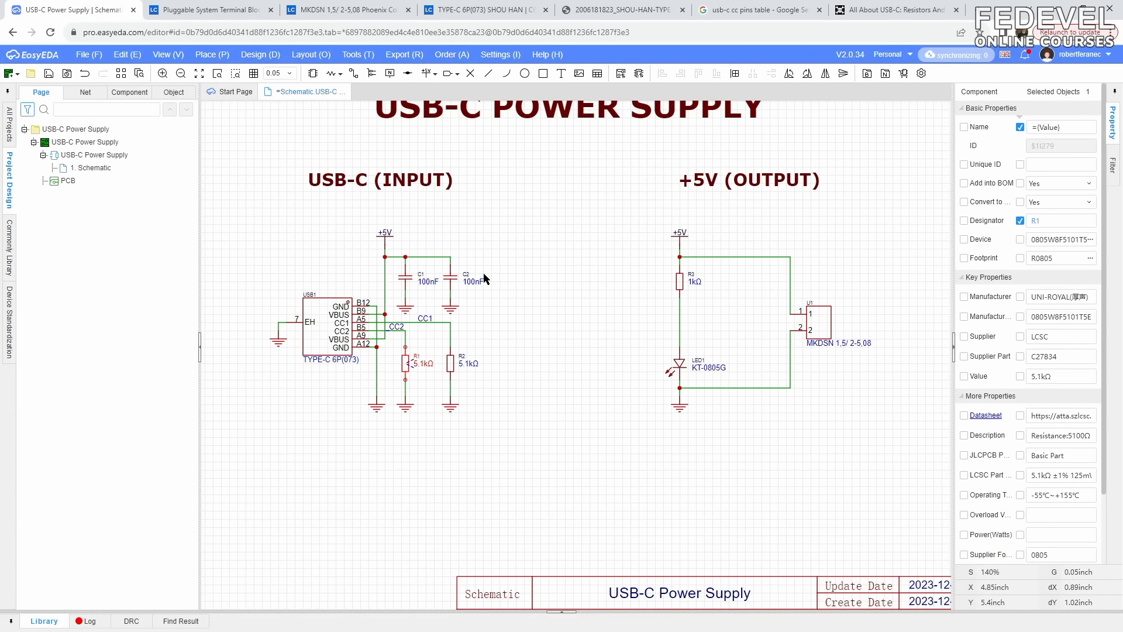
scroll(417, 272, "up", 4)
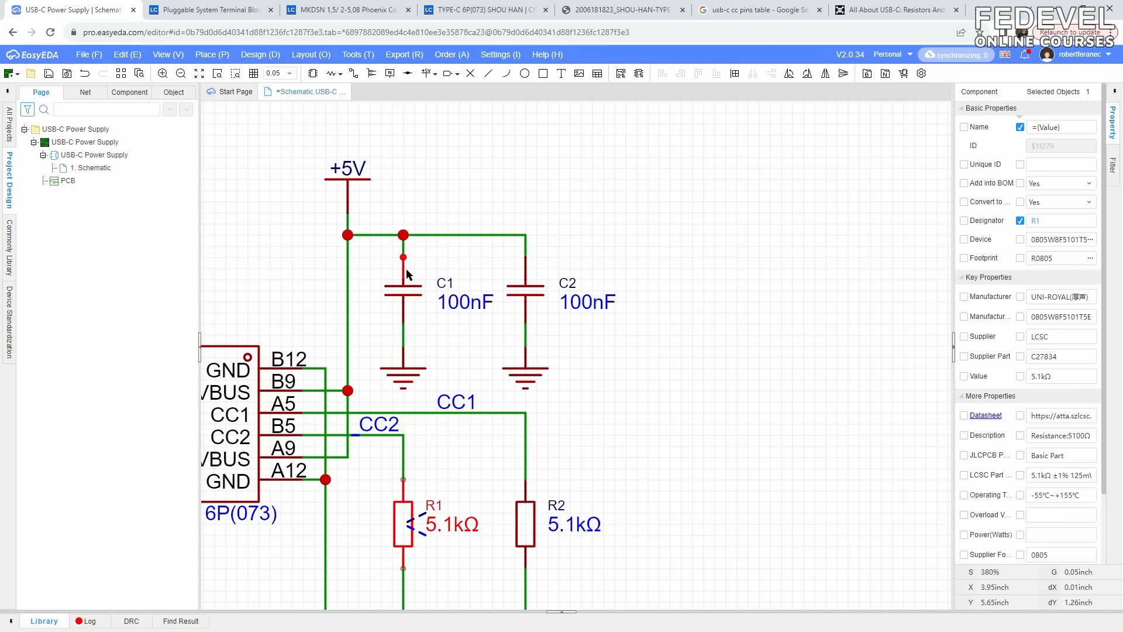
left_click(381, 248)
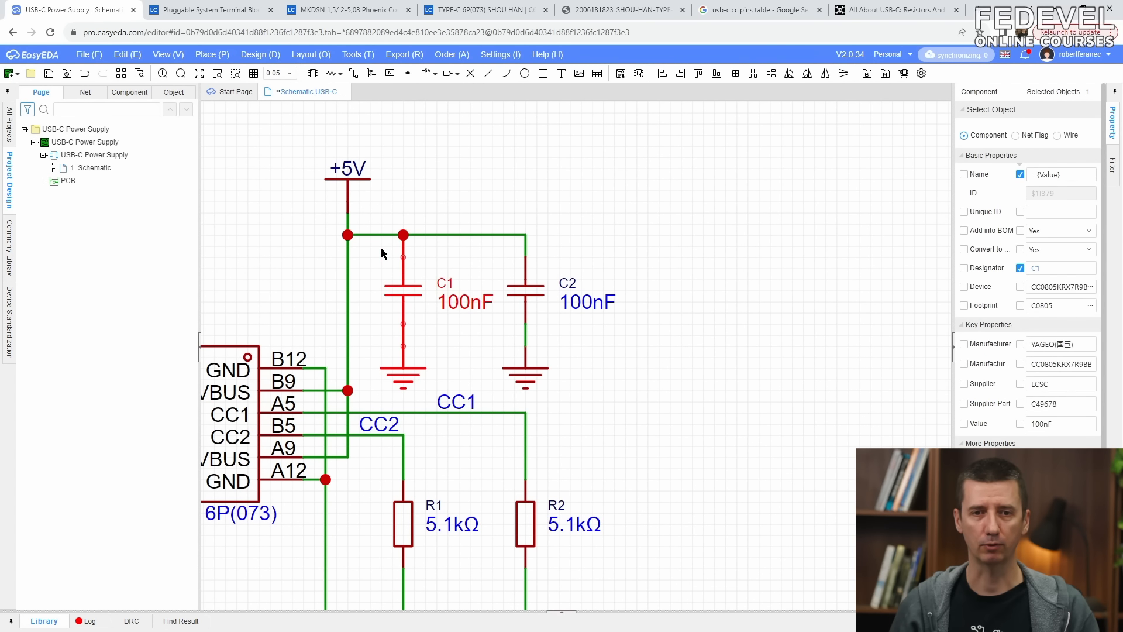
left_click_drag(371, 247, 453, 366)
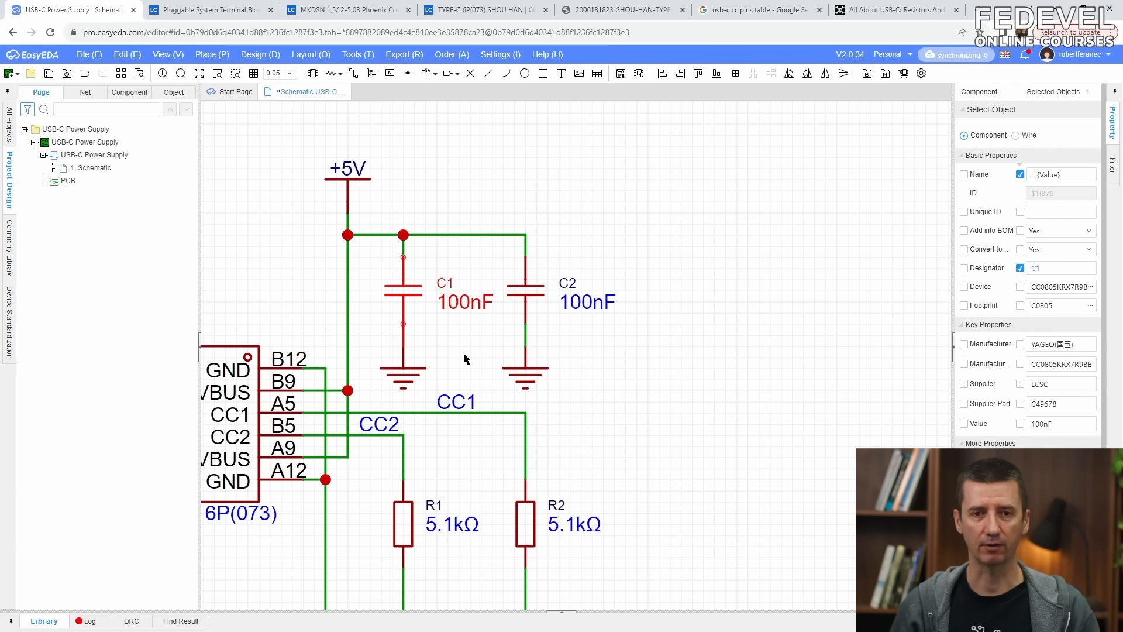
left_click(434, 339)
left_click_drag(435, 358, 381, 246)
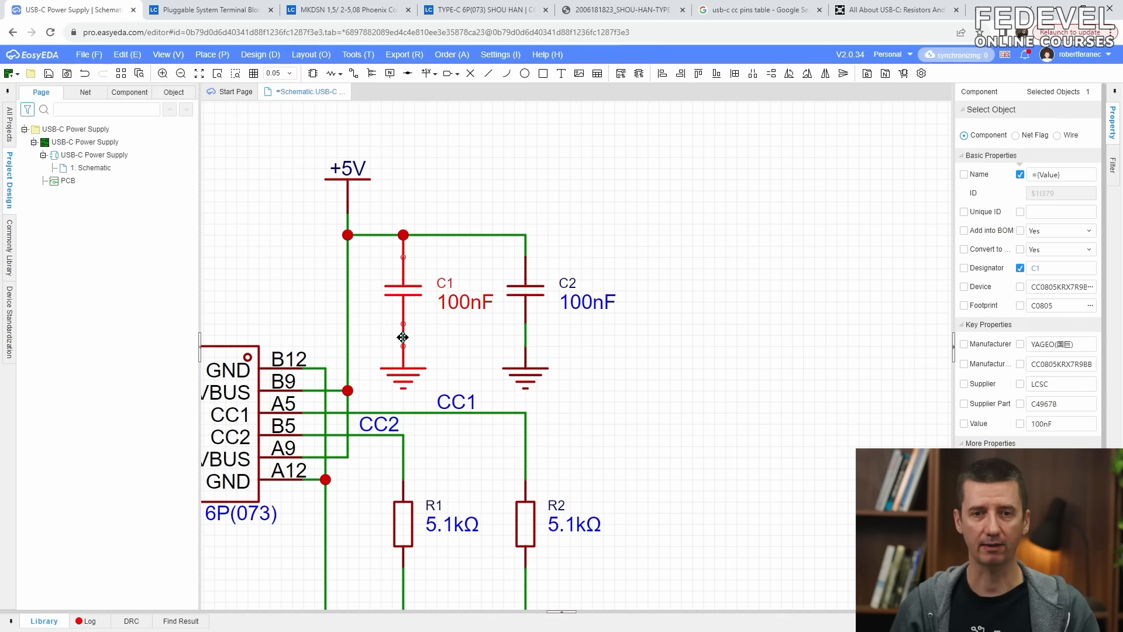
left_click(448, 364)
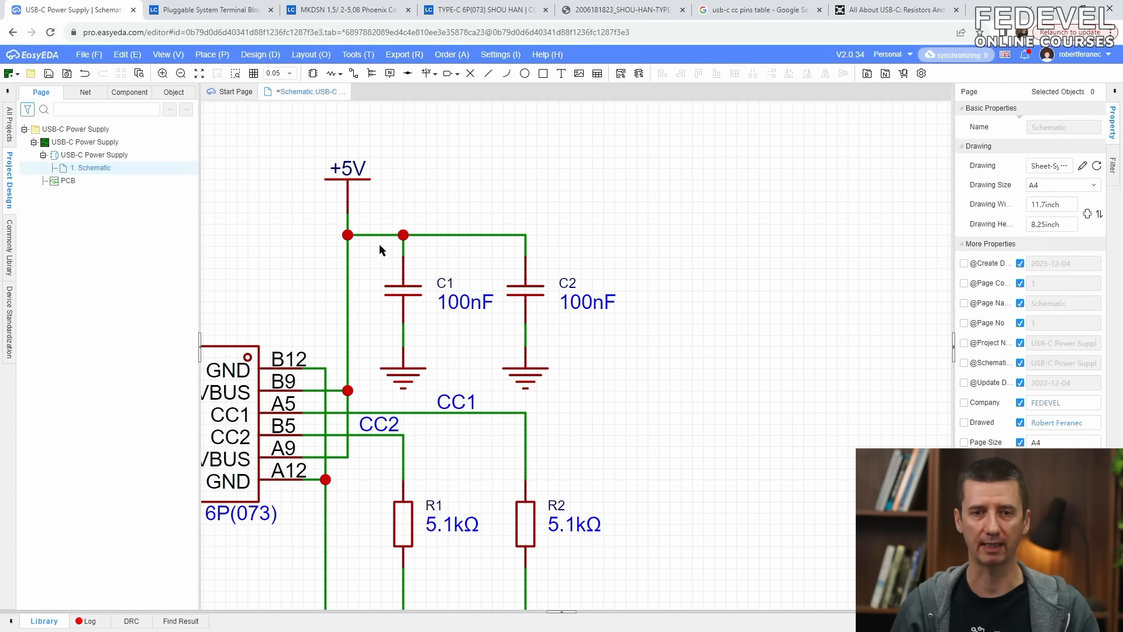
- Copy capacitor C1 with its connecting wires and ground symbol, and paste it onto the +5V output wire between R3 and terminal block U1
mouse_move(376, 250)
left_mouse_down()
mouse_move(436, 353)
mouse_move(374, 249)
left_mouse_up()
left_click(440, 350)
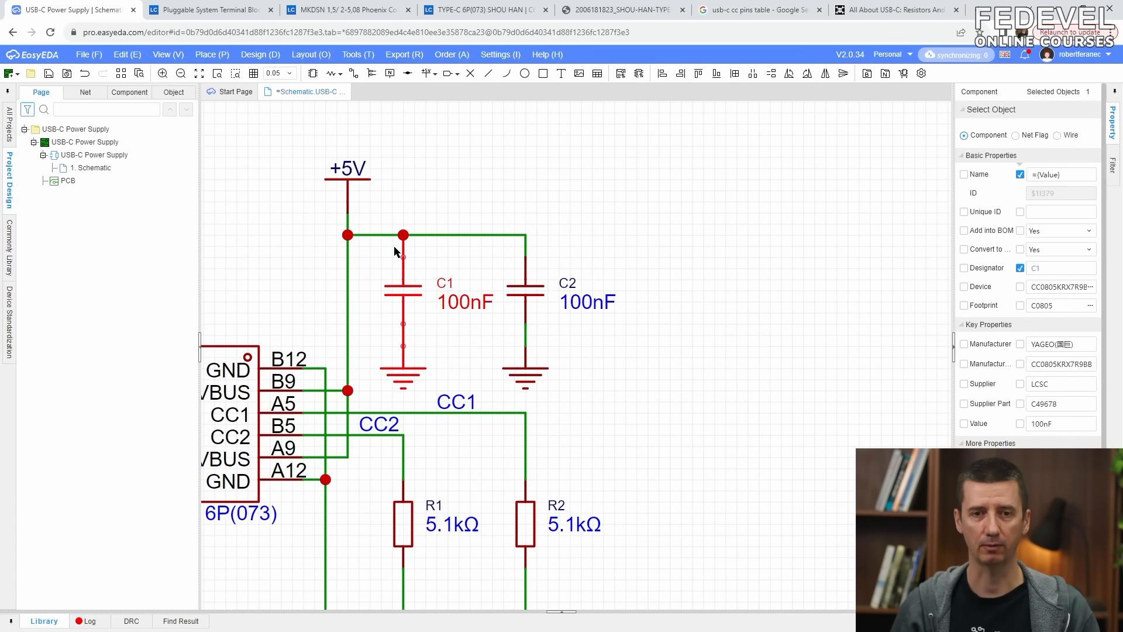
right_click(408, 290)
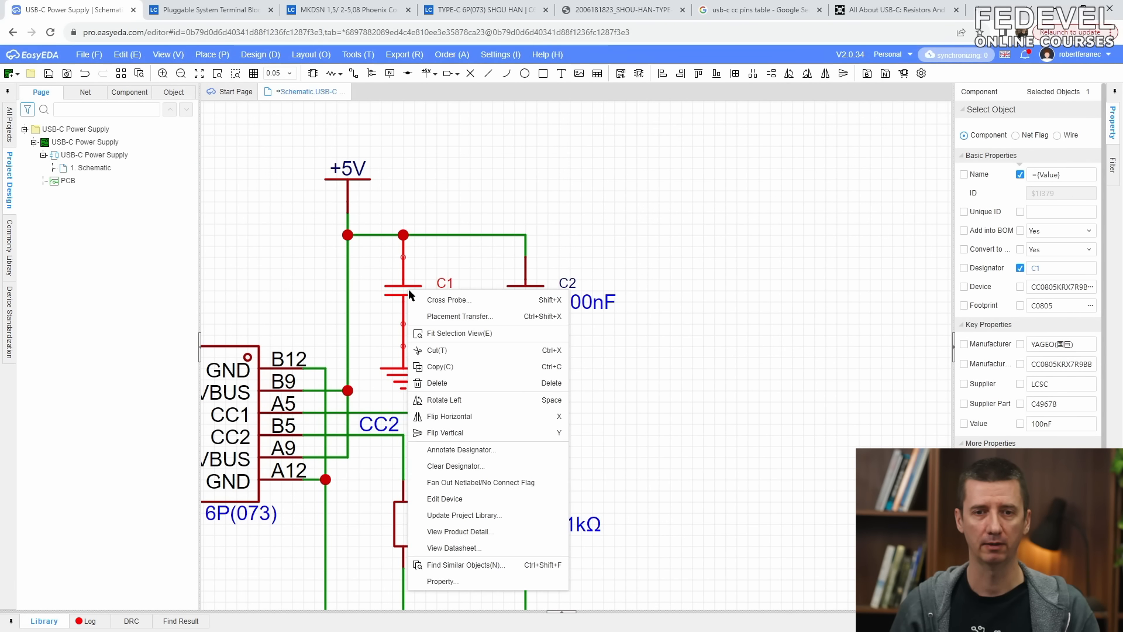
left_click(451, 367)
scroll(721, 321, "down", 4)
right_click(689, 296)
left_click(692, 300)
scroll(661, 333, "up", 3)
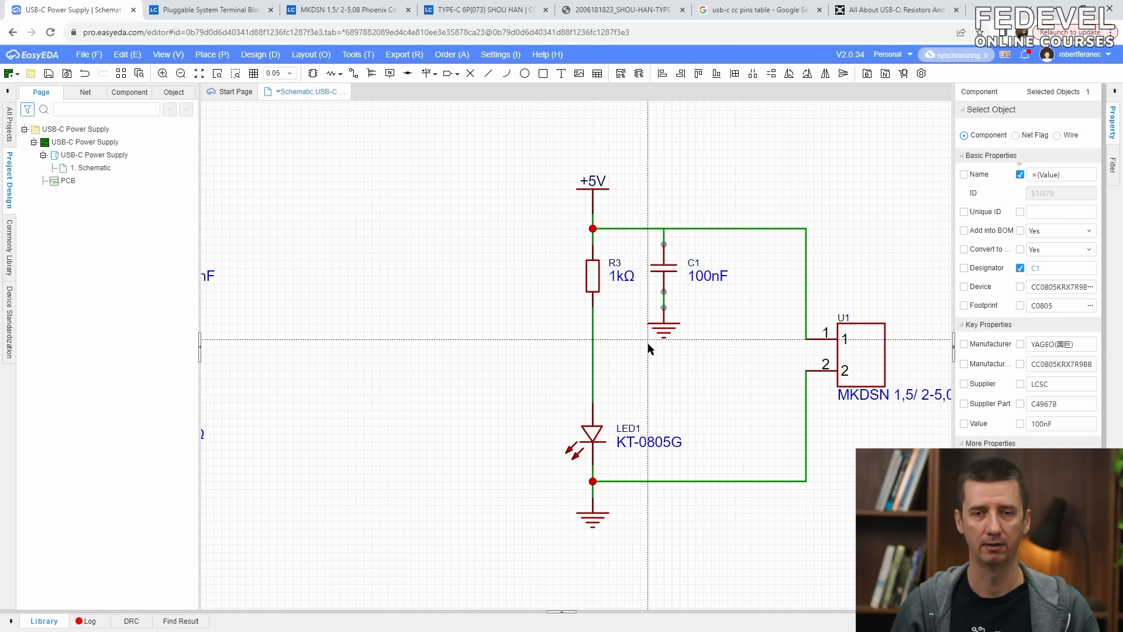
left_click(650, 344)
left_click(696, 197)
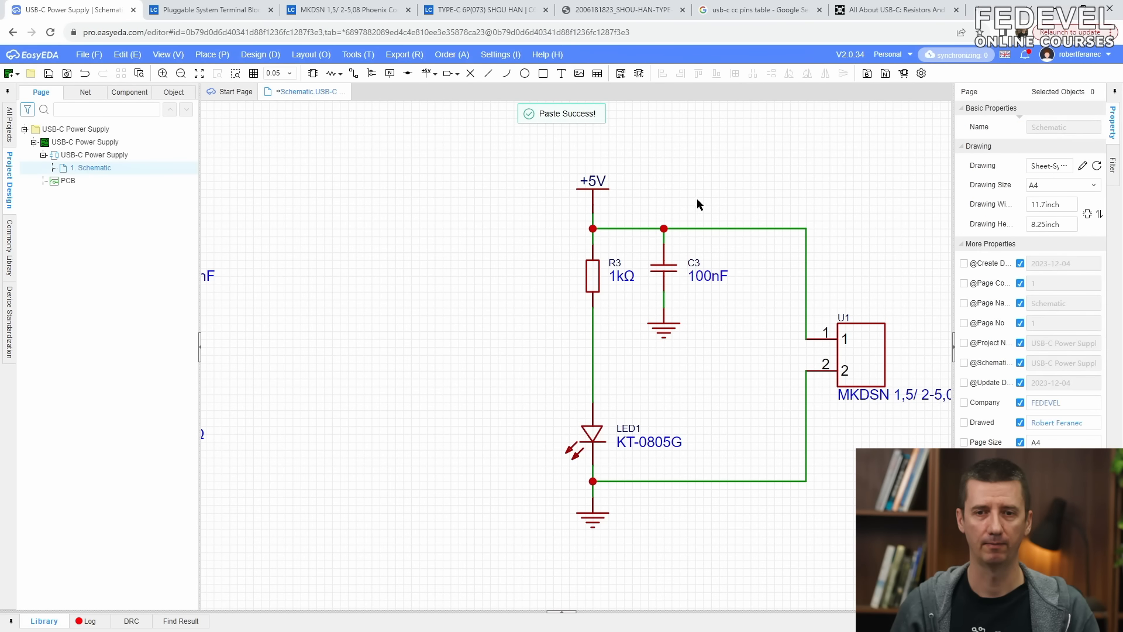
- Move terminal block U1 closer to the pasted capacitor, and shift the whole +5V output circuit four grid steps to the right
left_click_drag(852, 352, 800, 357)
scroll(707, 350, "down", 3)
left_click_drag(597, 236, 846, 500)
key("Right")
key("Right")
key("Right")
key("Right")
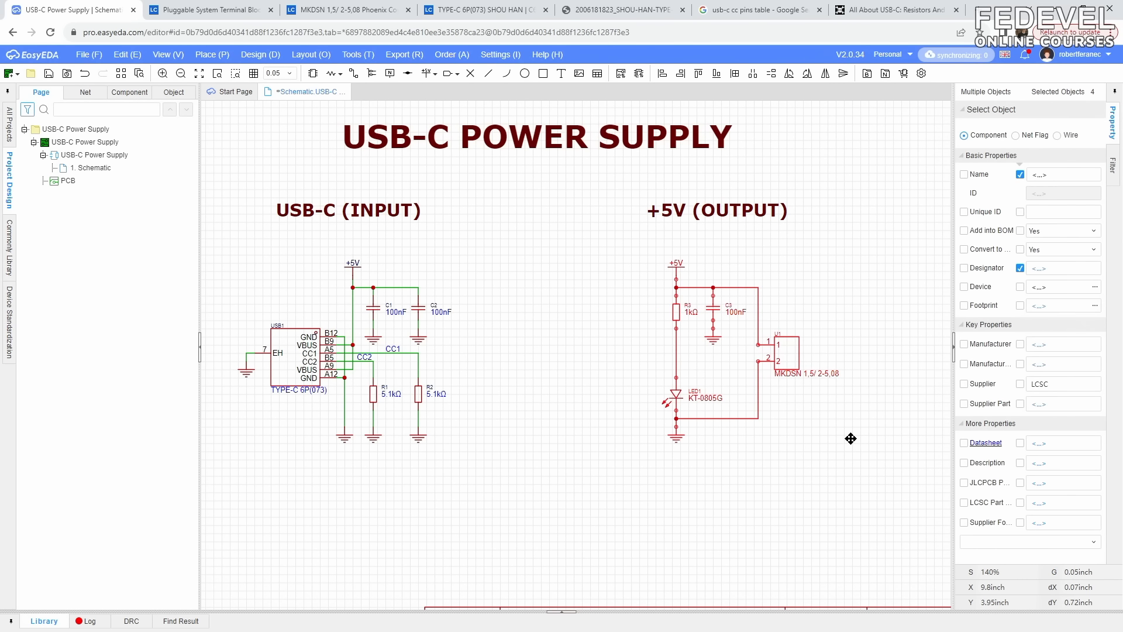
- Clear the selection, fit the whole sheet in view and save the schematic
left_click(550, 347)
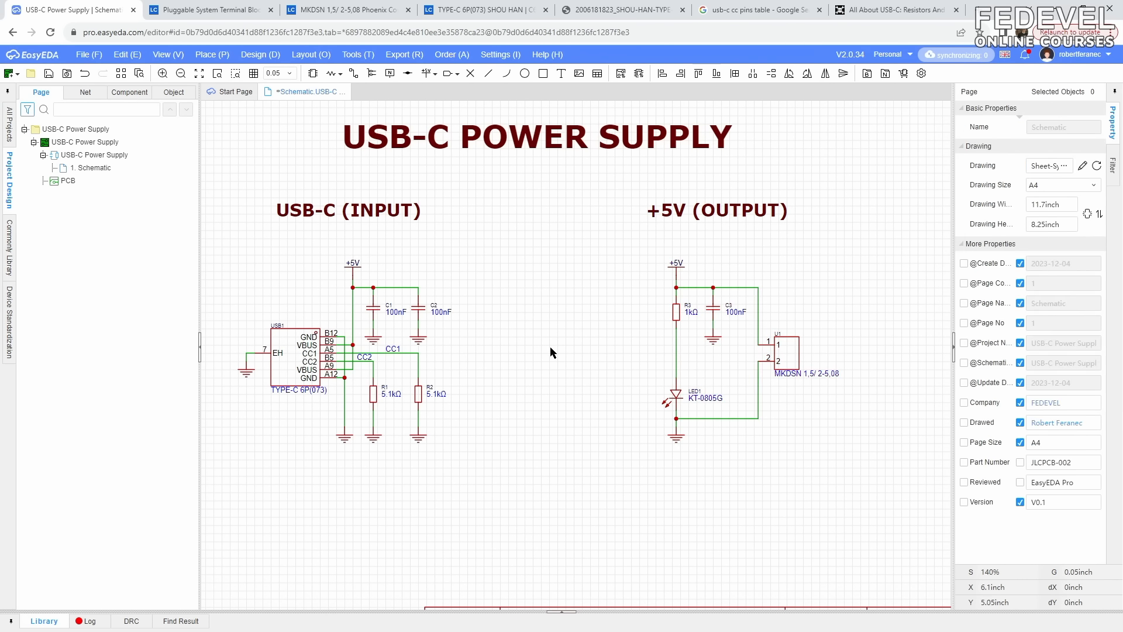
left_click(199, 75)
left_click(50, 75)
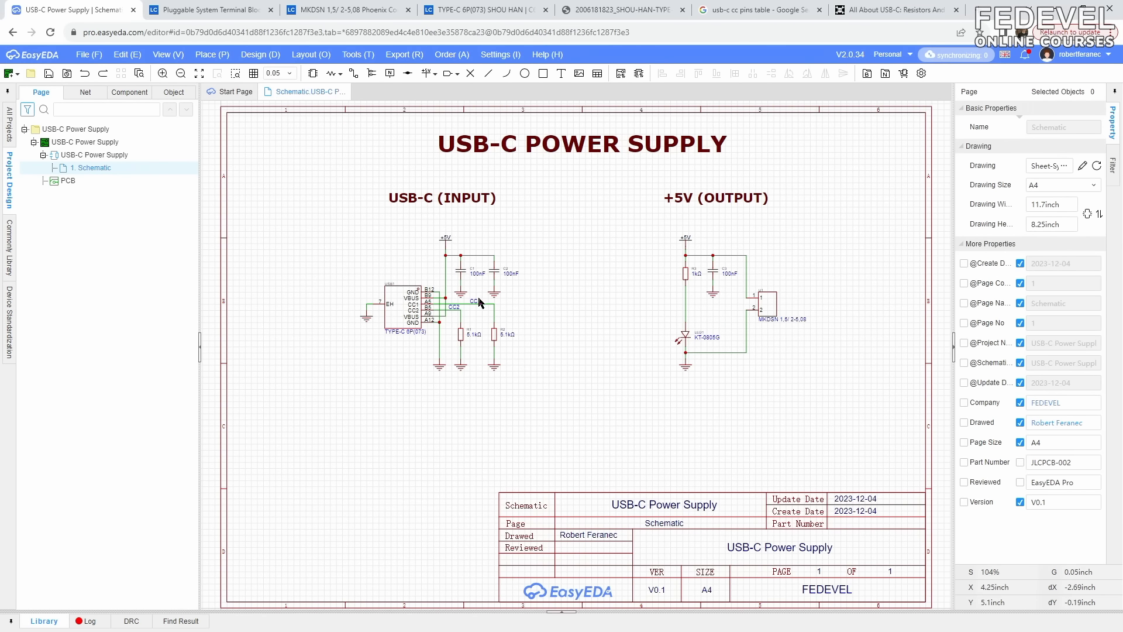
- Place a net label, rotated to read vertically, on the wire between R3 and LED1
scroll(478, 297, "up", 5)
scroll(415, 304, "down", 5)
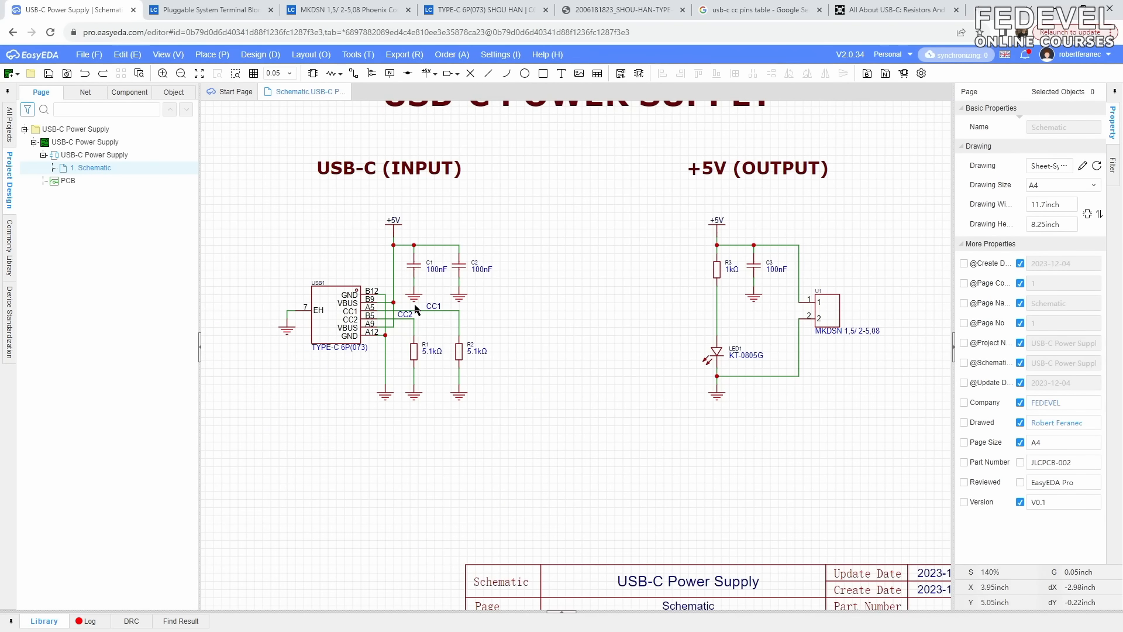
scroll(732, 307, "up", 5)
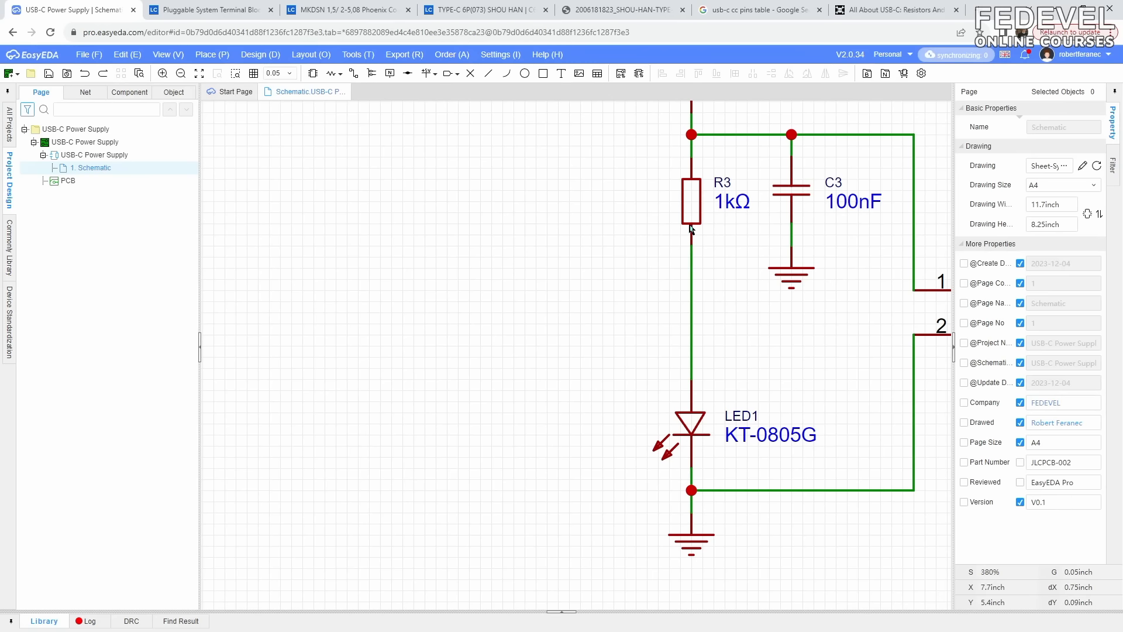
left_click(692, 317)
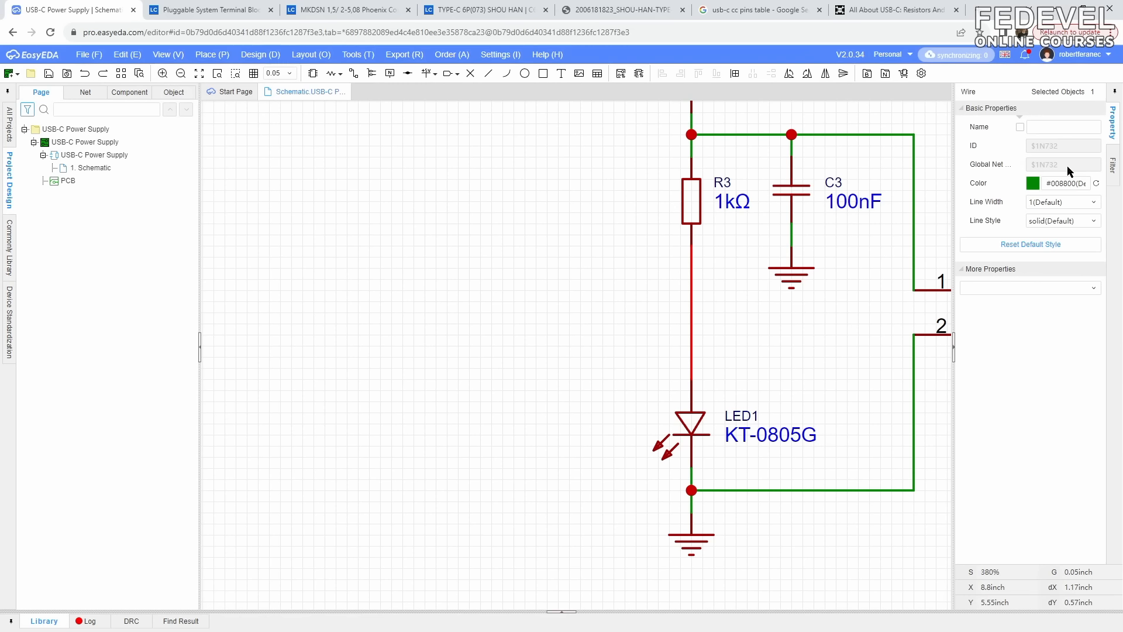
left_click(391, 74)
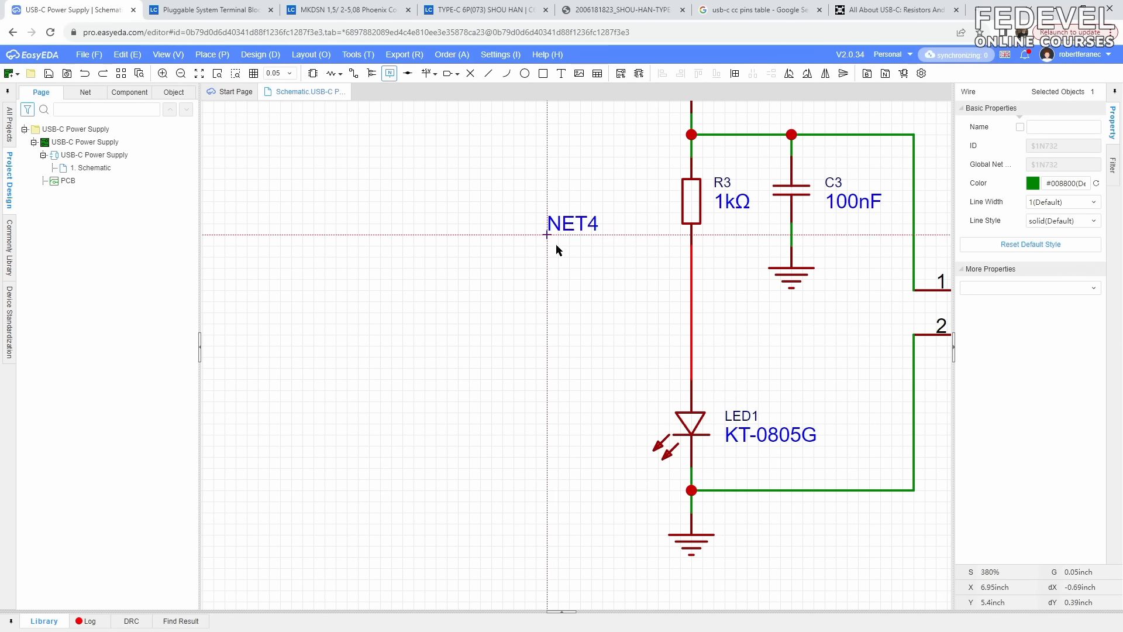
key("space")
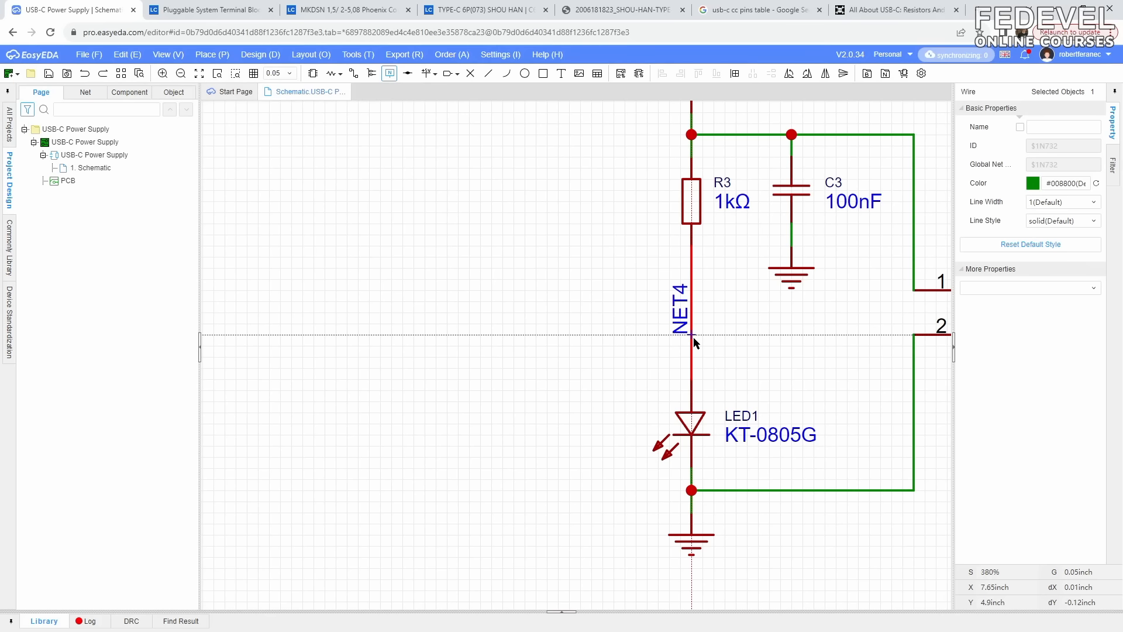
left_click(693, 337)
key("Escape")
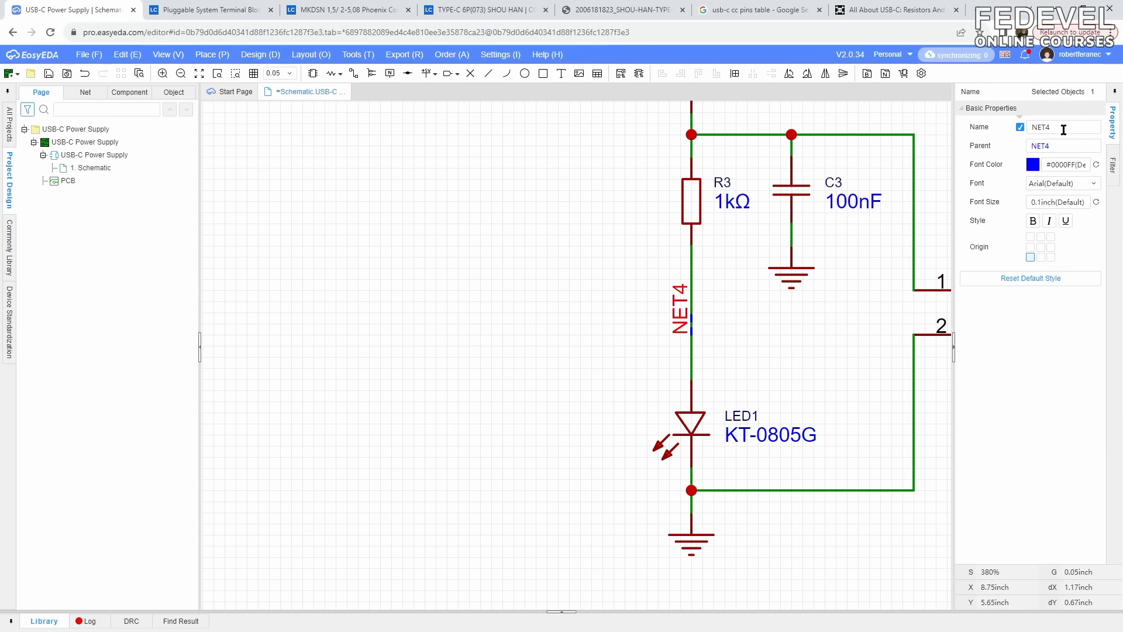
- Rename the net label on the R3–LED1 wire to DIODE and save the schematic
double_click(1064, 130)
type("DIODE")
key("Return")
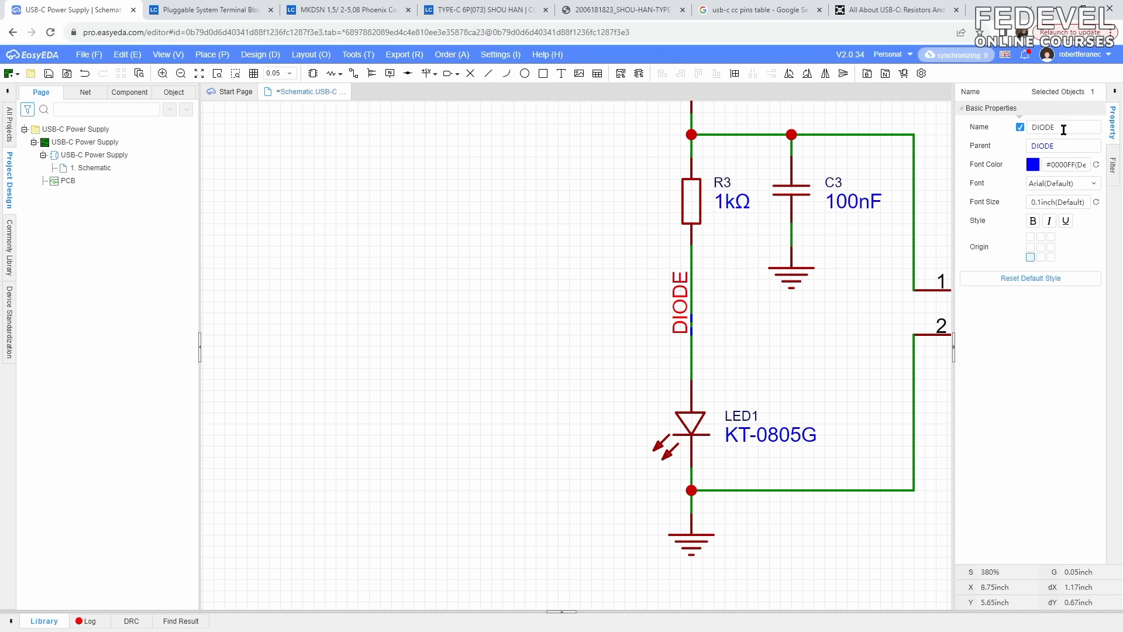
left_click(602, 231)
left_click(691, 360)
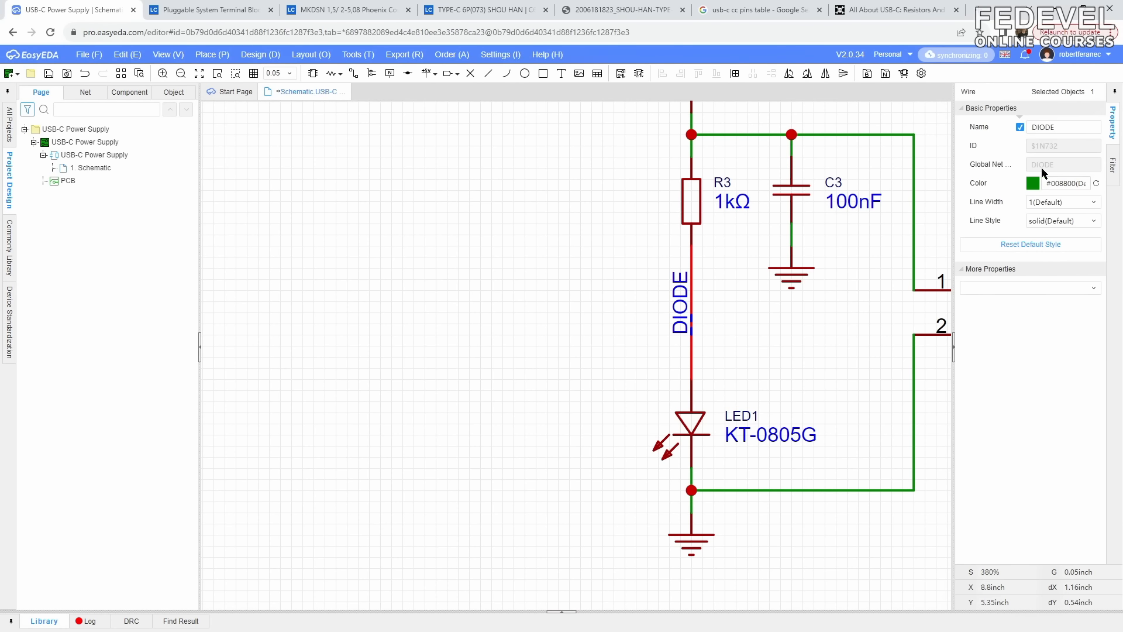
left_click(507, 223)
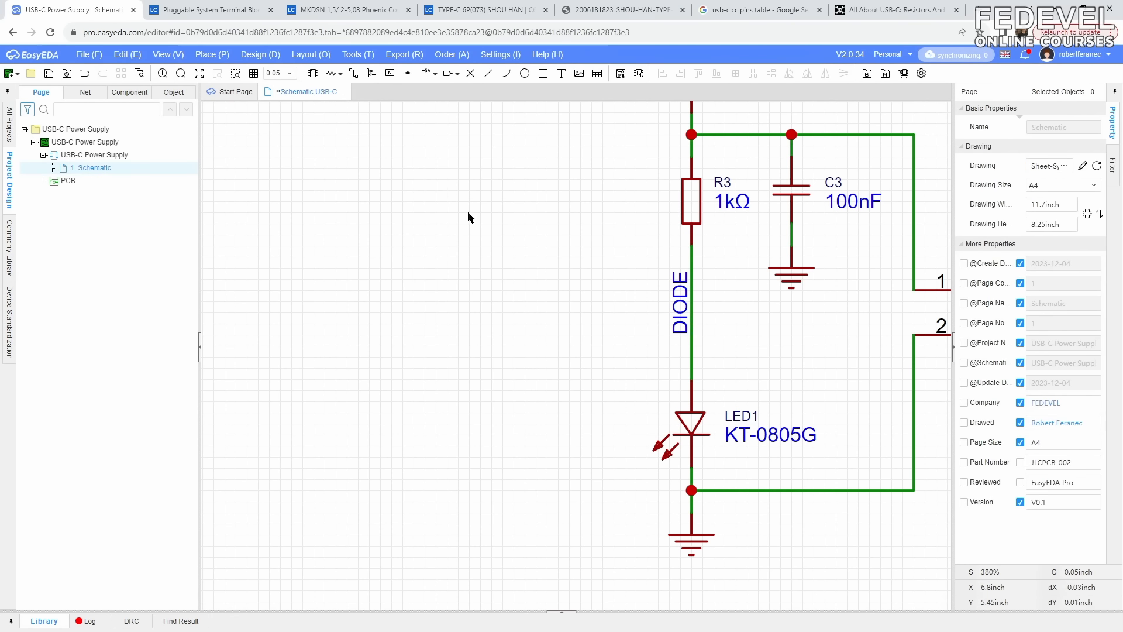
left_click(199, 73)
left_click(49, 75)
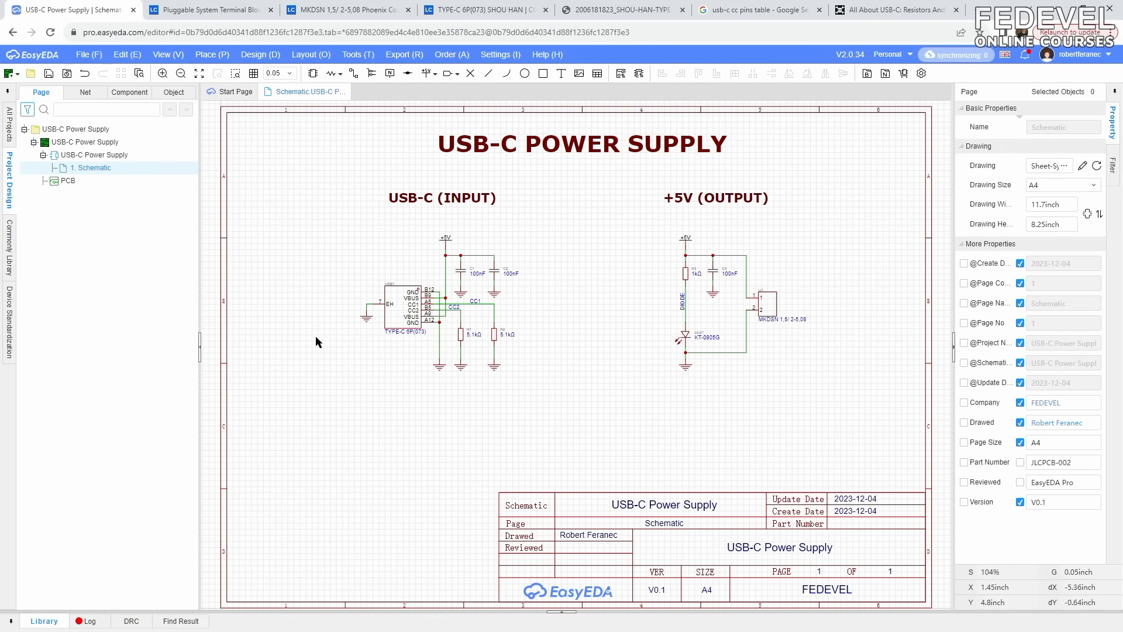
- Create a new personal component device named MH_7.5x2.7MM for the mounting hole
left_click(81, 56)
mouse_move(90, 71)
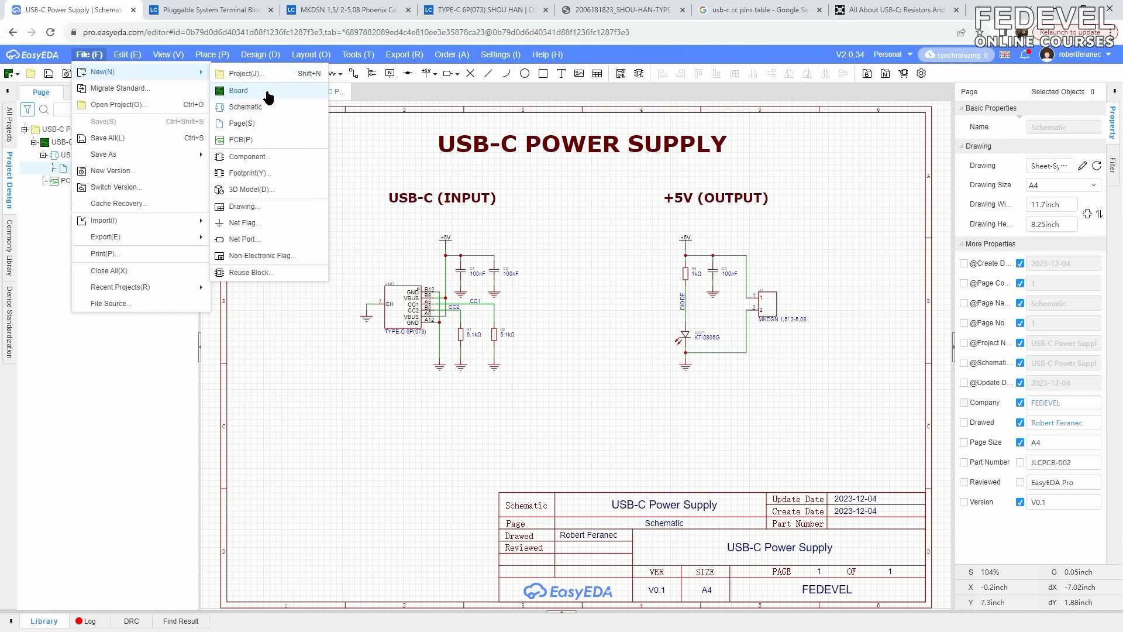
left_click(292, 162)
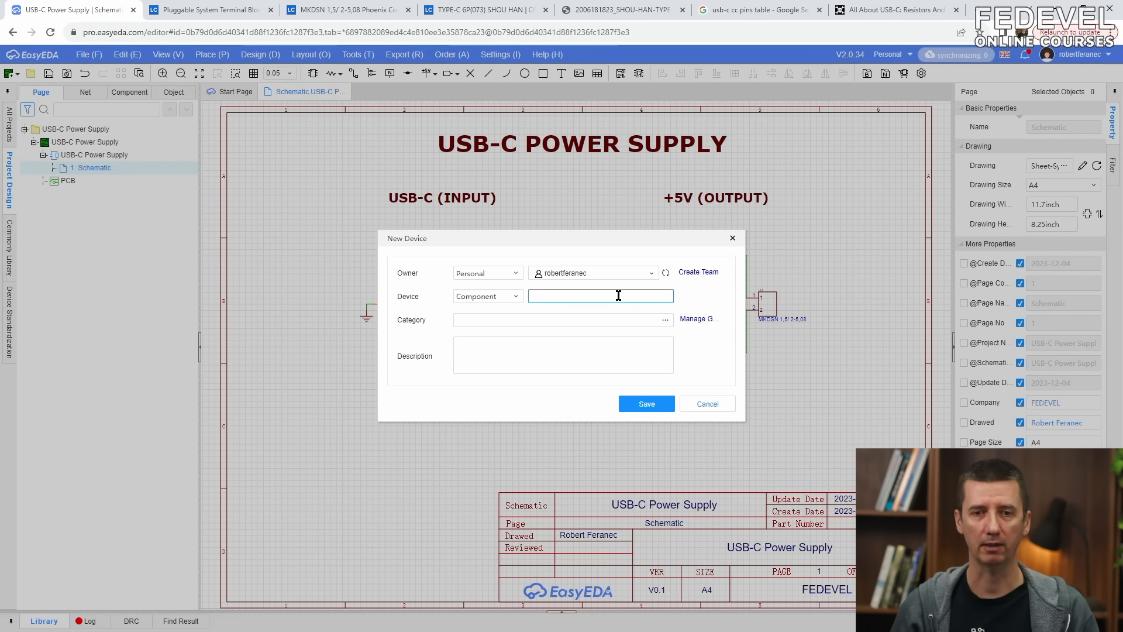
type("MH_")
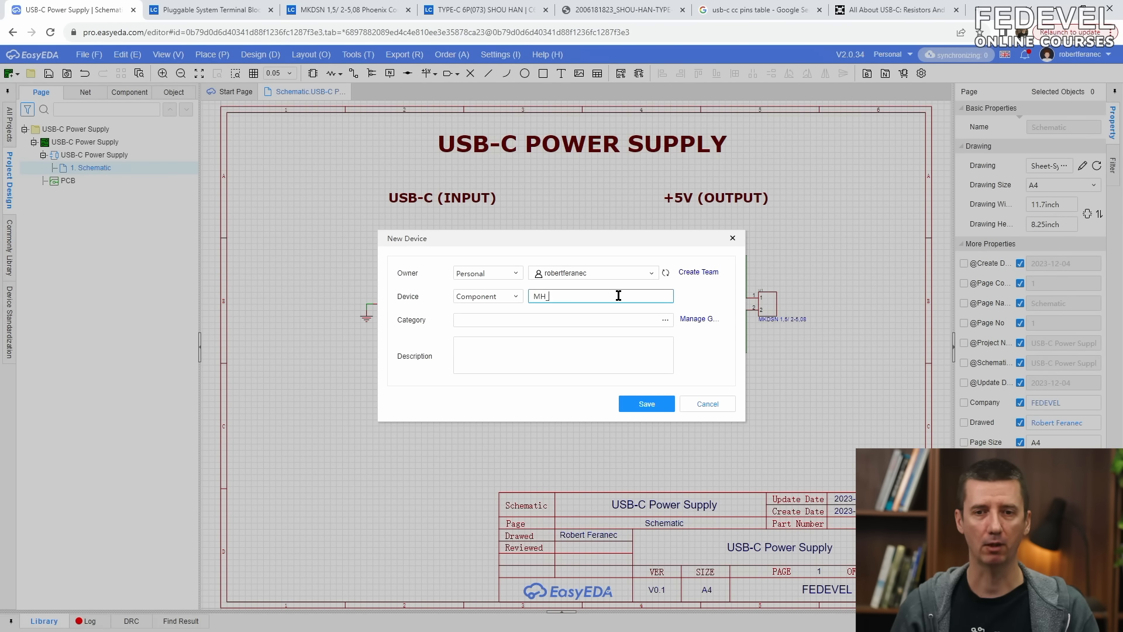
type("7.")
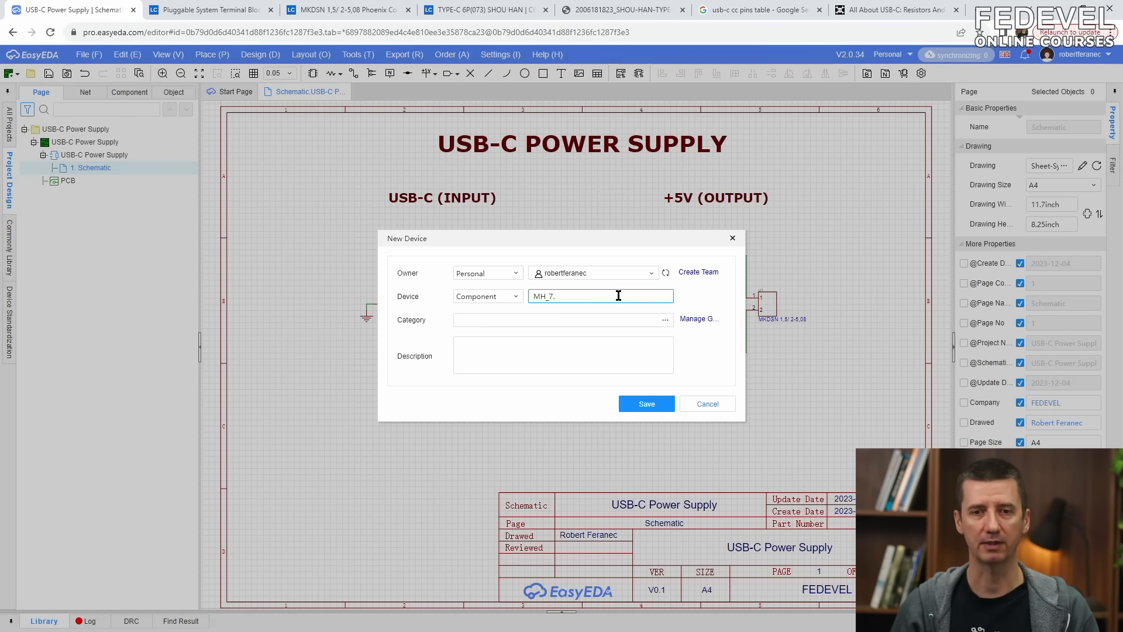
type("5x")
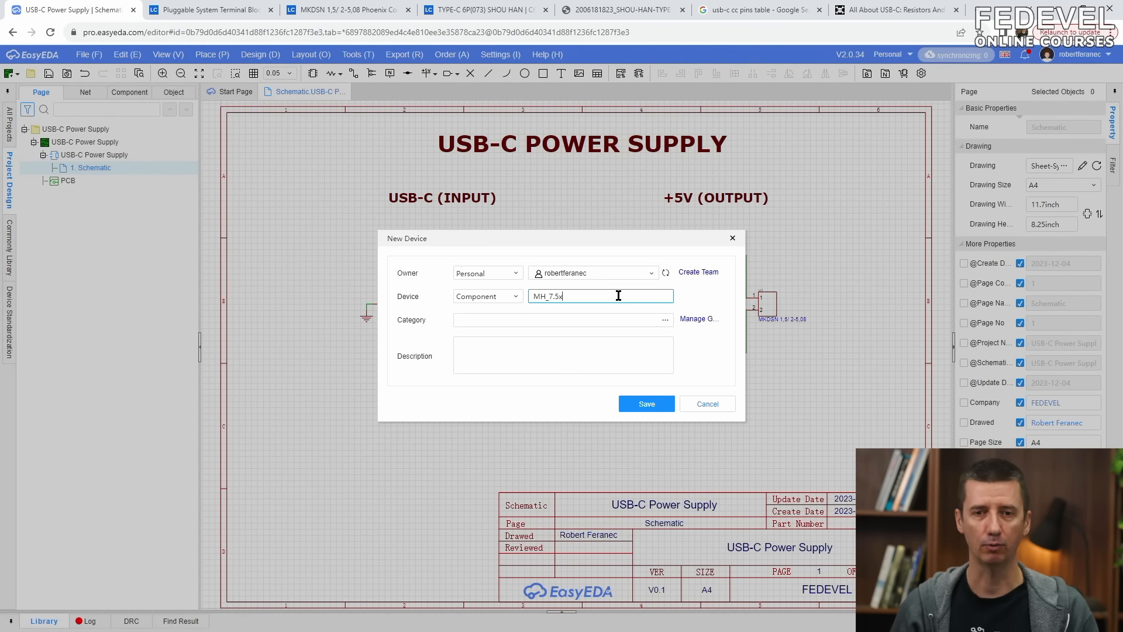
type("2.7MM")
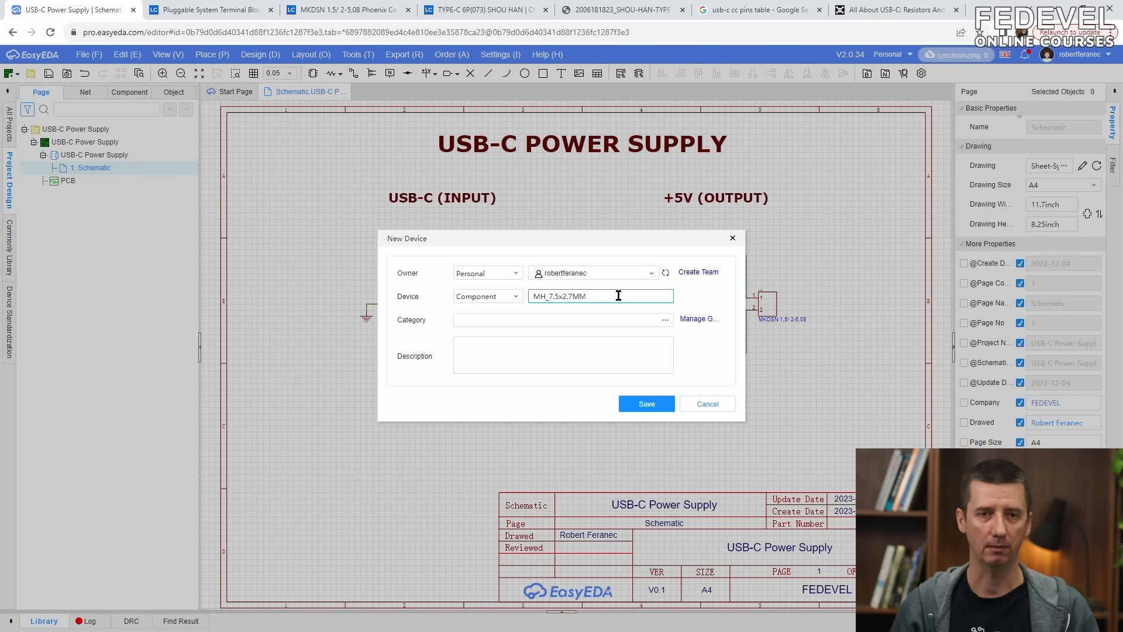
left_click(641, 401)
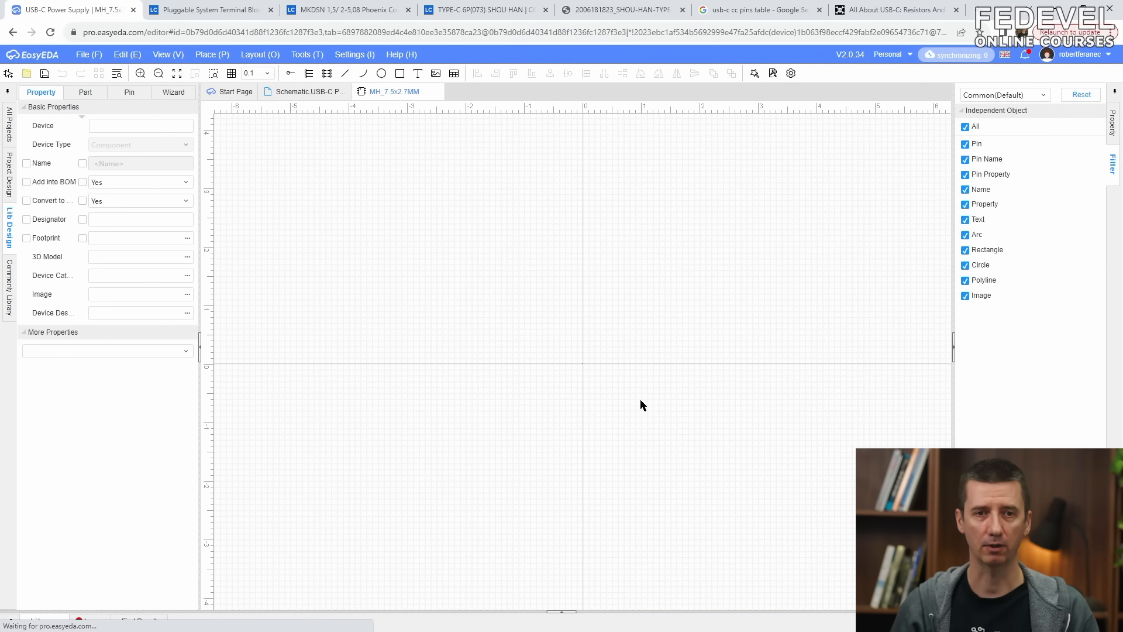
- Place one single pin with its connection end at the origin of the MH_7.5x2.7MM symbol
left_click(168, 54)
mouse_move(225, 175)
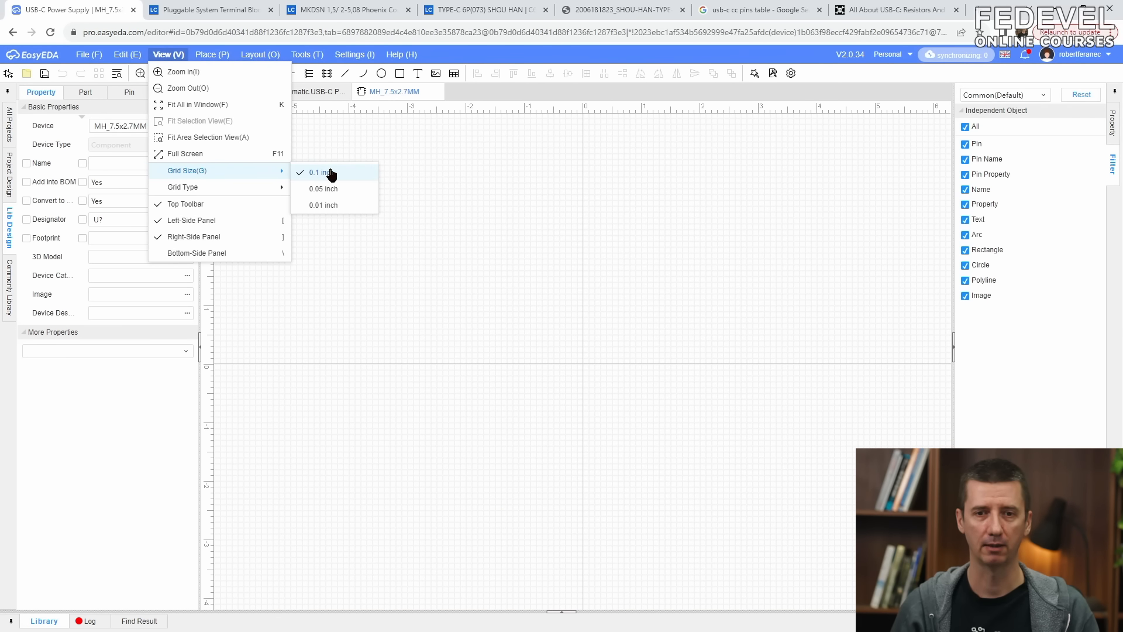
left_click(213, 54)
mouse_move(208, 72)
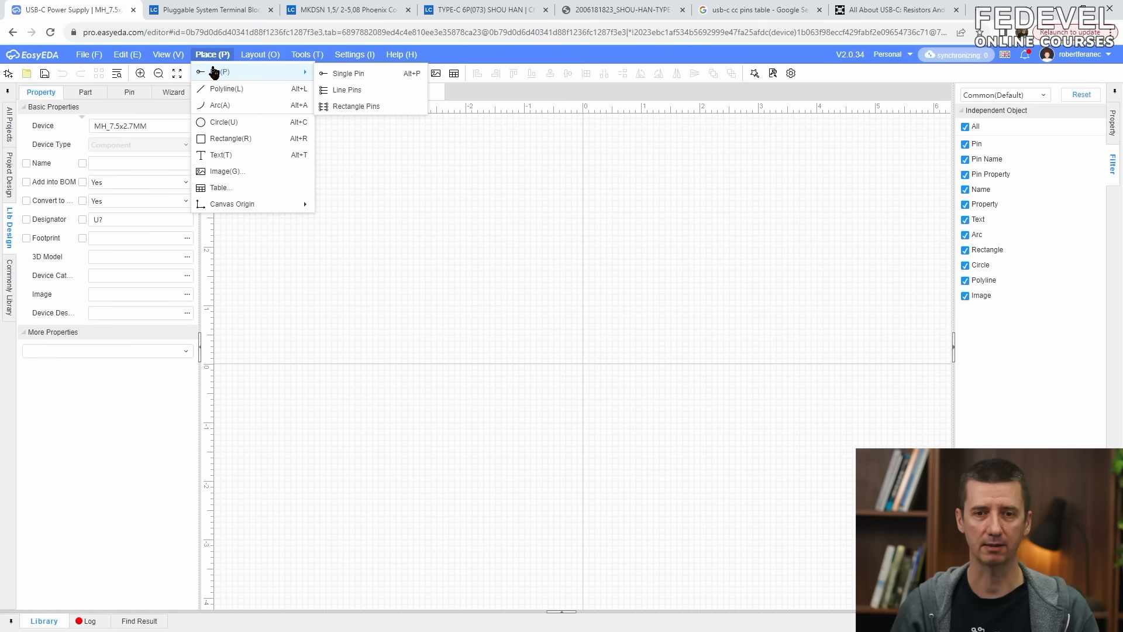
left_click(349, 73)
scroll(595, 372, "up", 3)
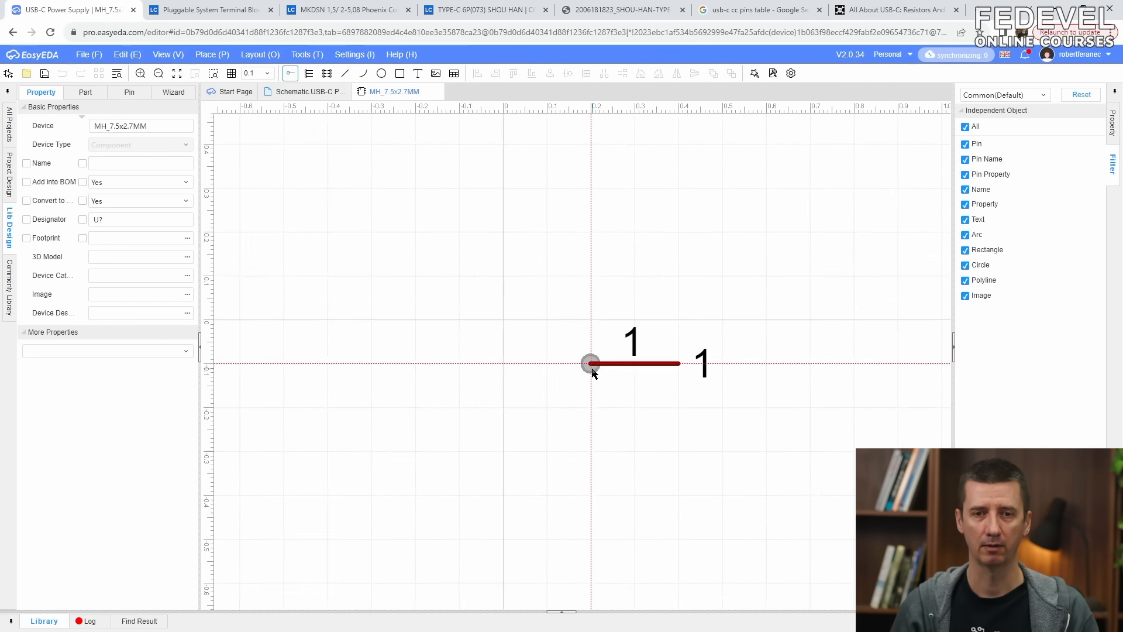
scroll(506, 308, "down", 5)
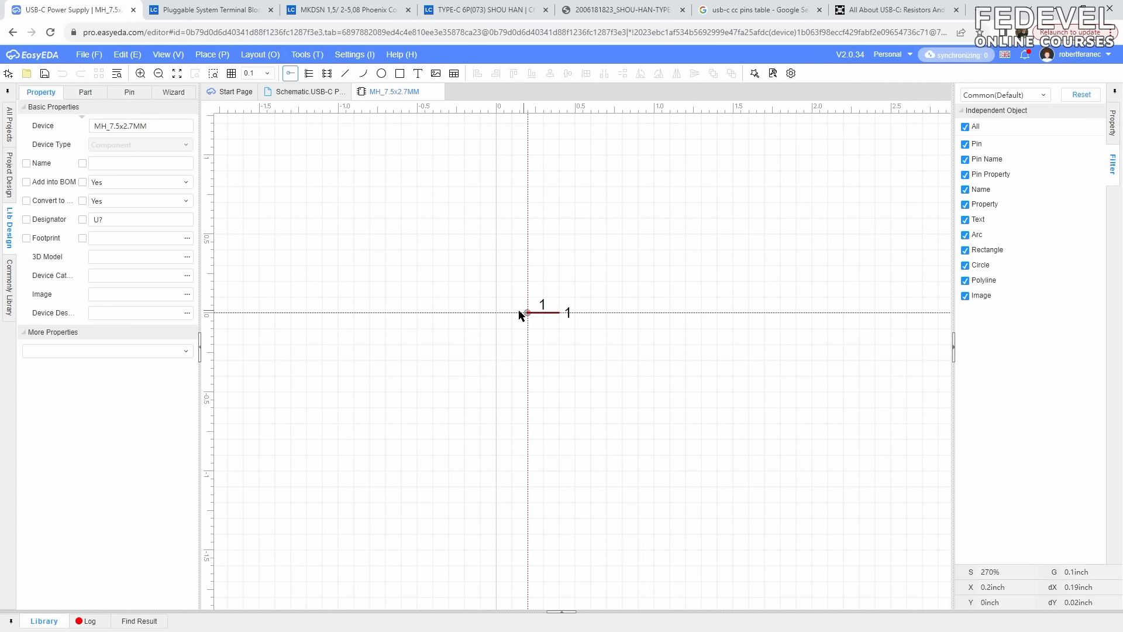
left_click(499, 313)
key("Escape")
scroll(502, 298, "up", 7)
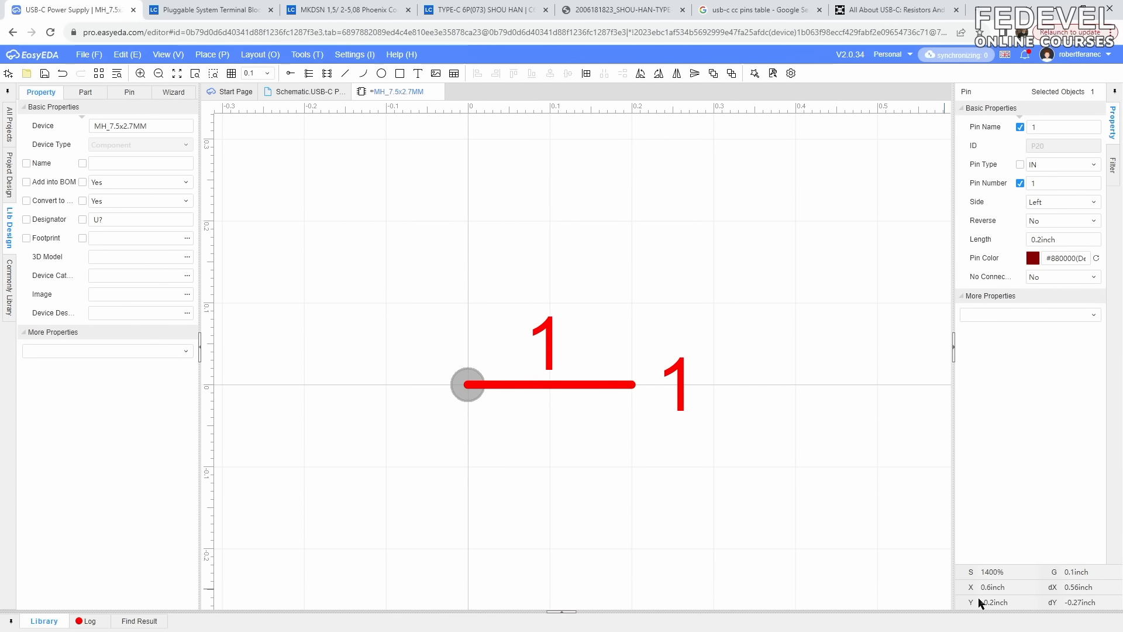
scroll(478, 283, "down", 3)
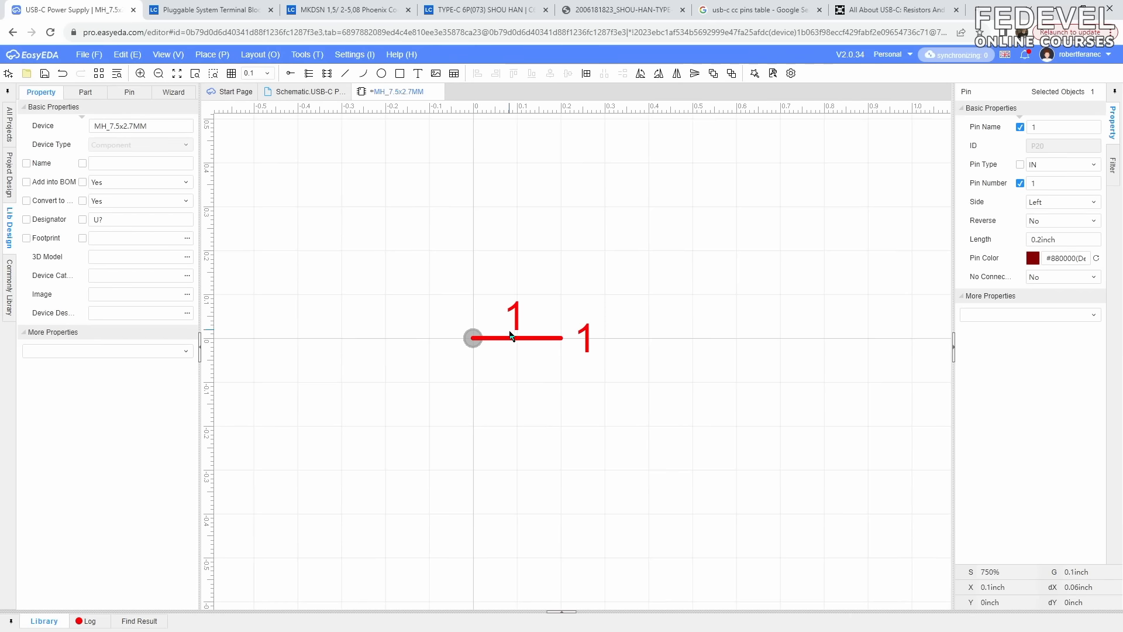
- Hide the pin name of the pin in the mounting hole symbol
left_click(517, 370)
left_click(513, 340)
left_click(1021, 128)
- Draw a circle centred on the pin's inner end at 0.2 inch and set its radius to 0.06 inch
left_click(211, 56)
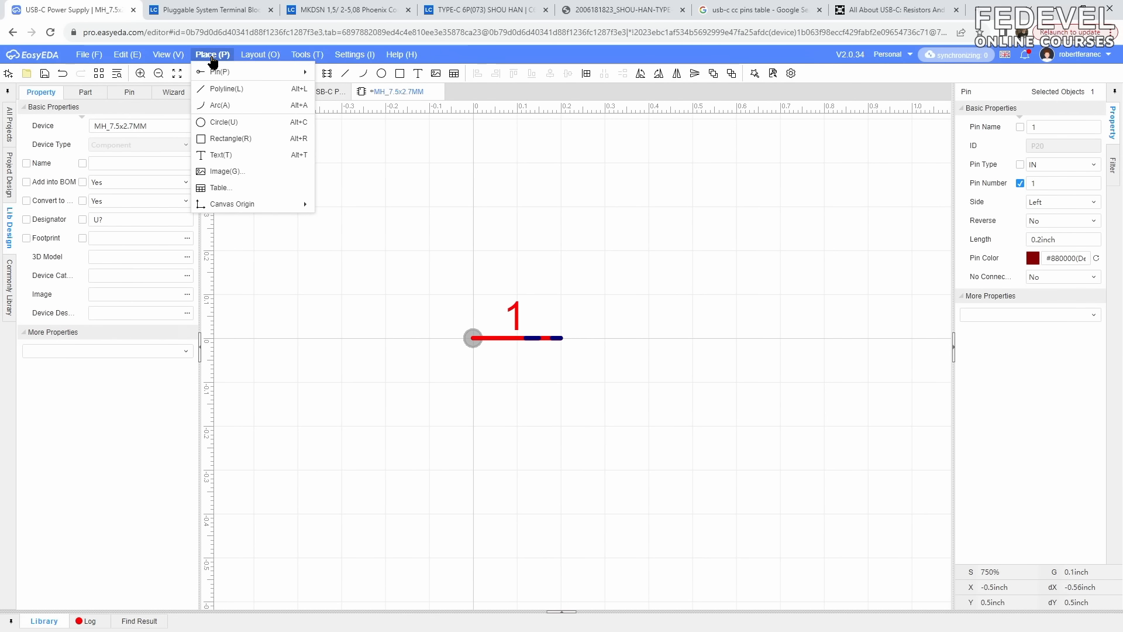
left_click(230, 125)
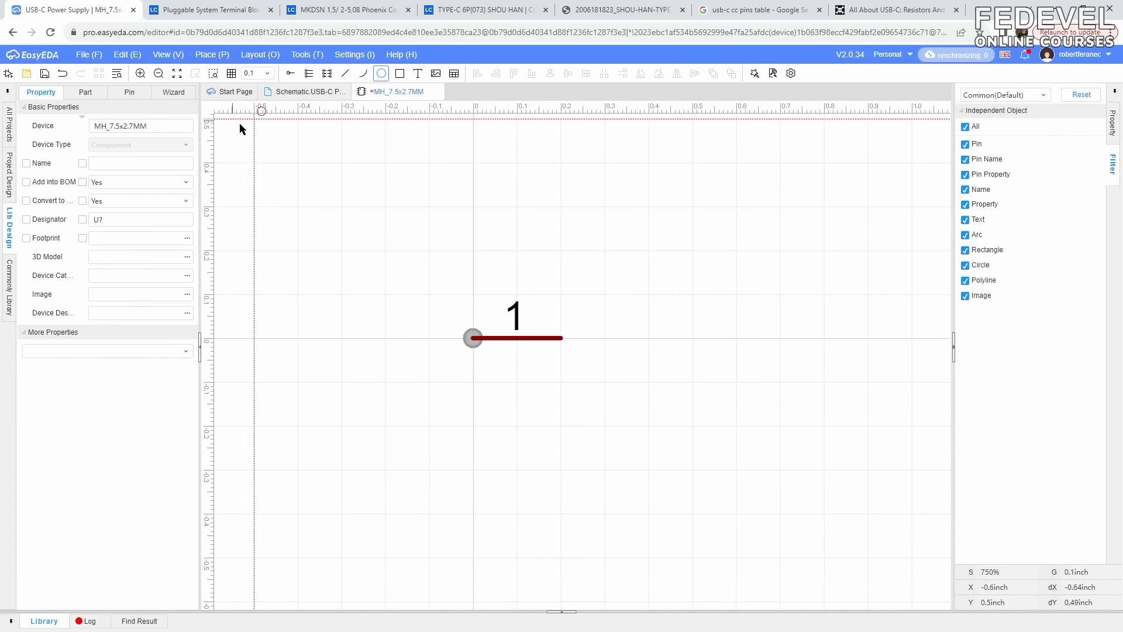
left_click(602, 339)
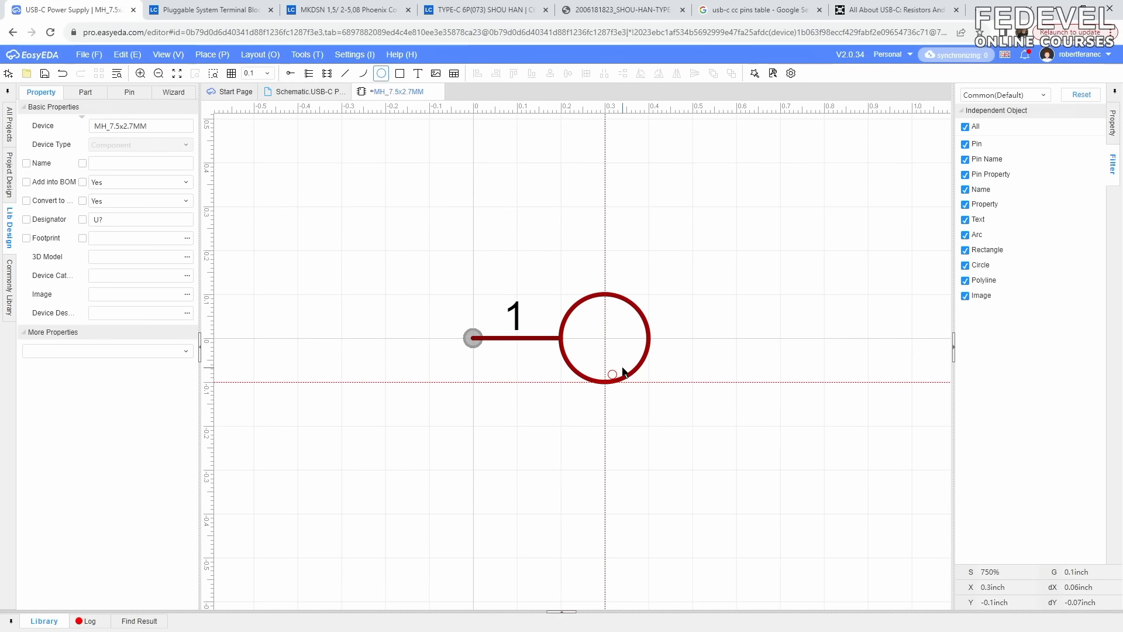
key("Escape")
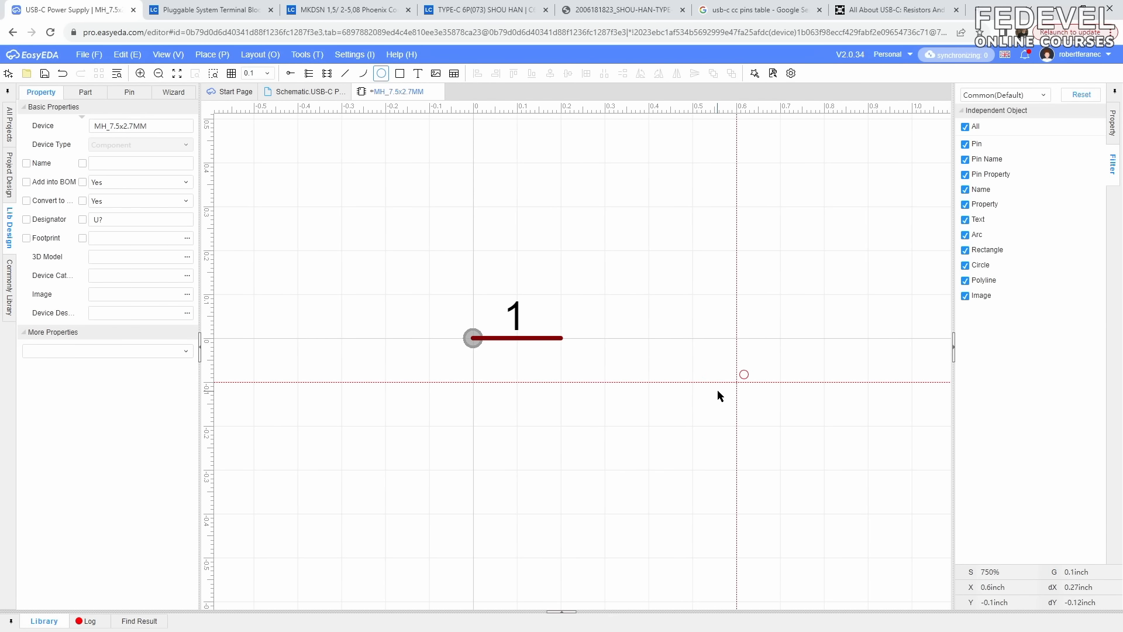
left_click(565, 340)
left_click(591, 358)
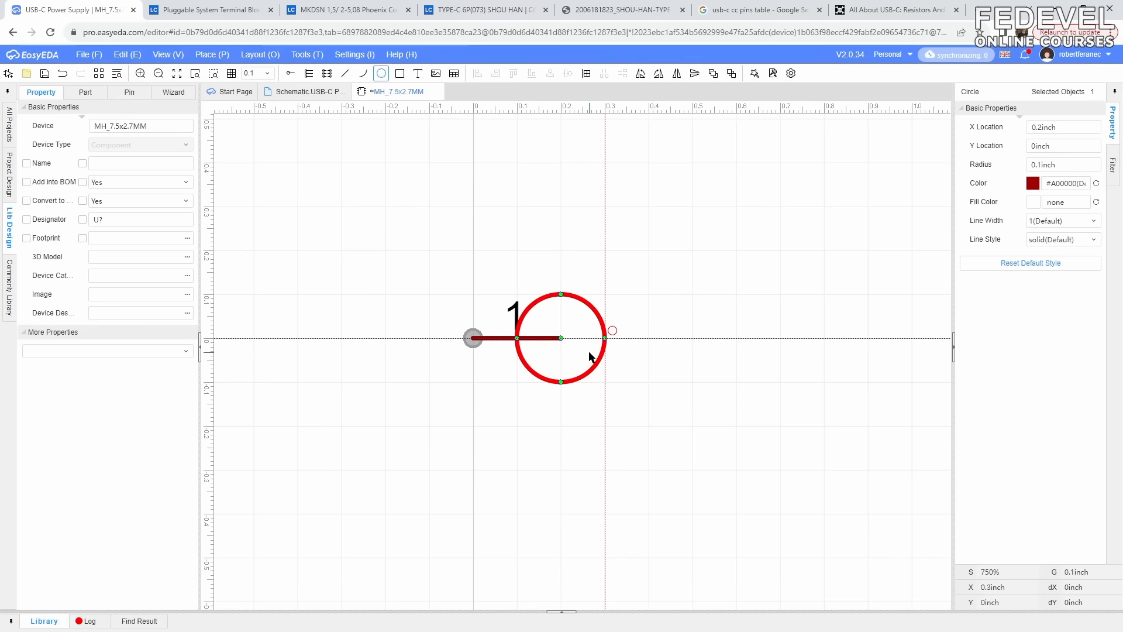
key("Escape")
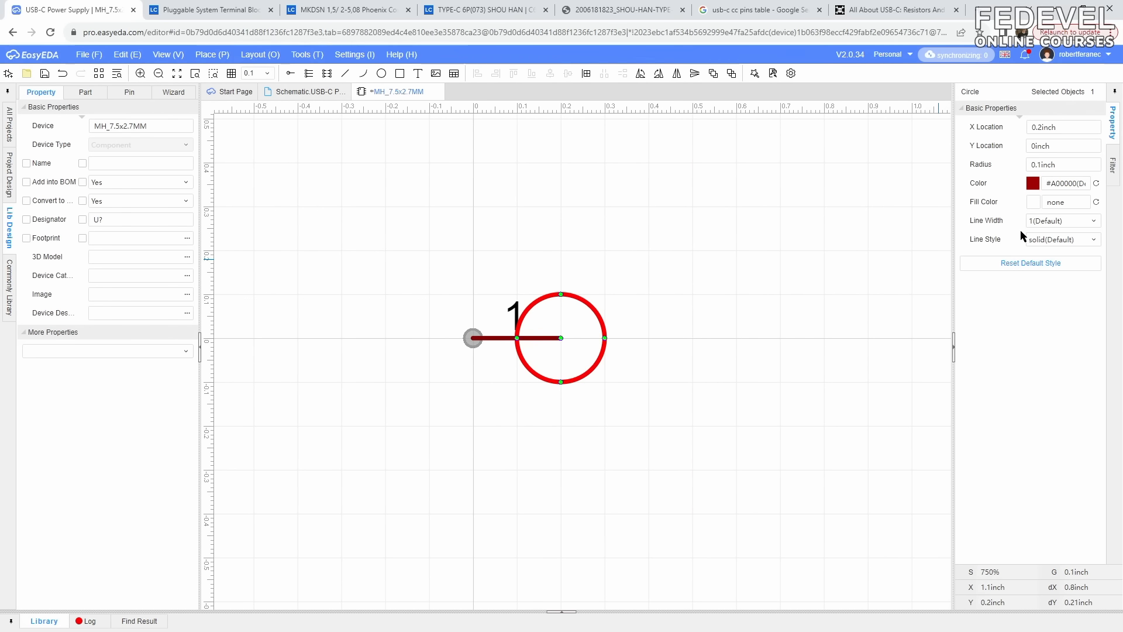
left_click(1065, 164)
key("Return")
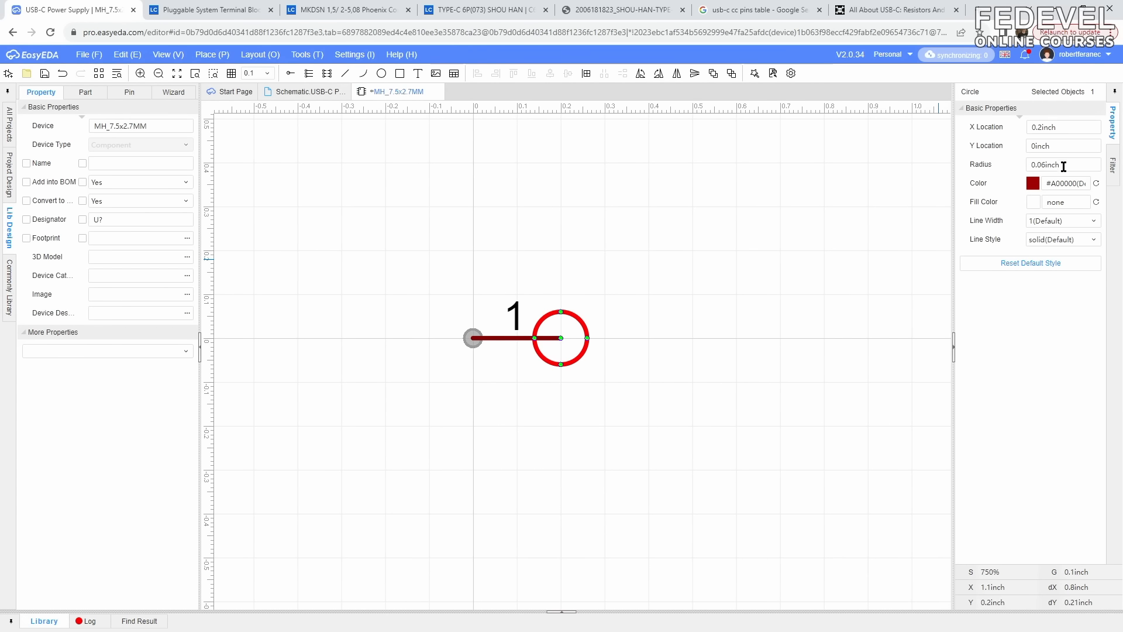
- Fill the circle with light grey #CCCCCC and set its line width to 3
left_click(1034, 204)
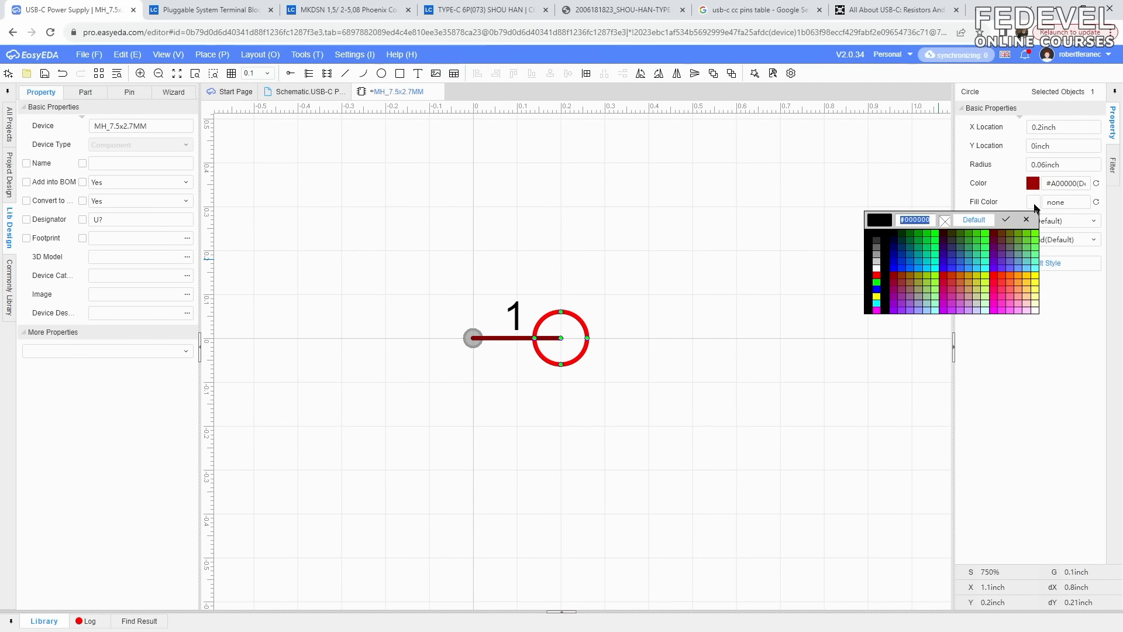
left_click(877, 259)
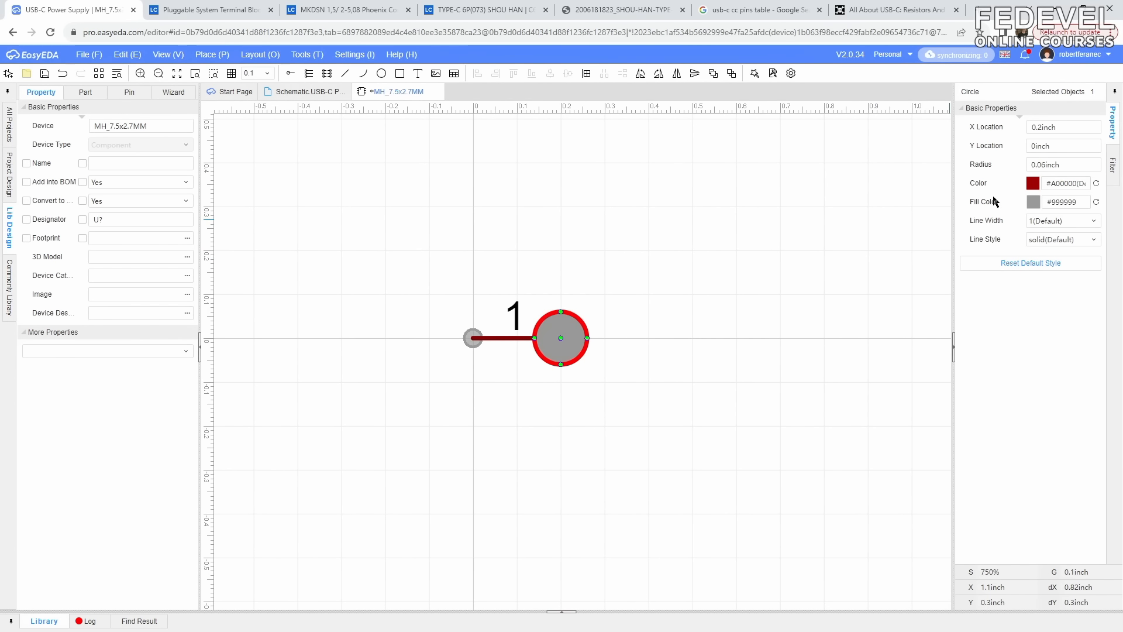
left_click(1034, 202)
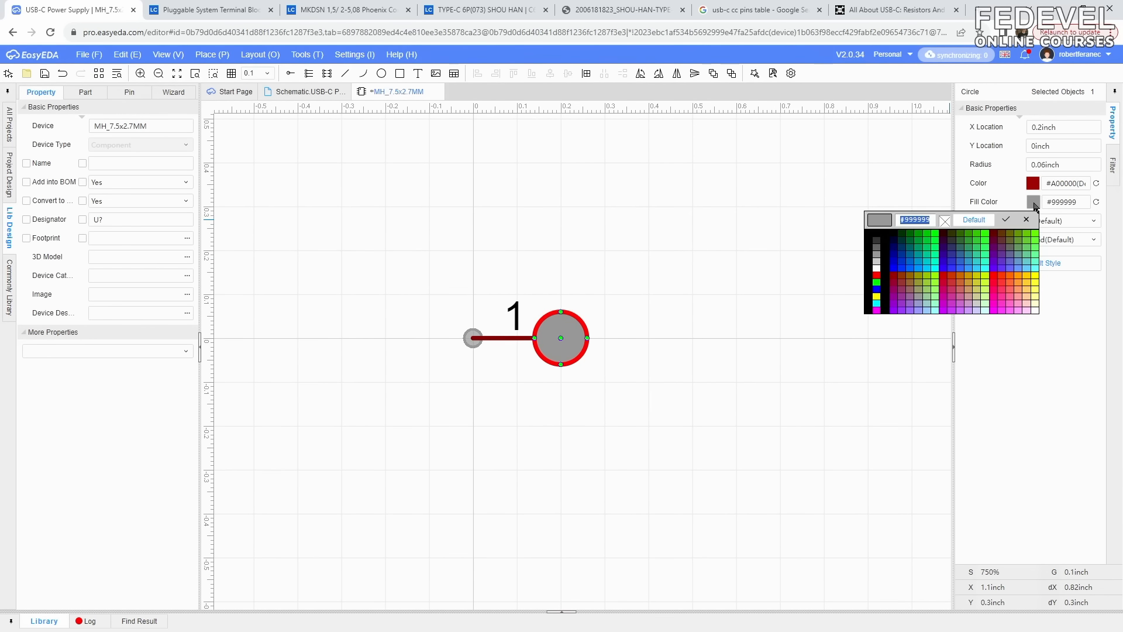
left_click(878, 262)
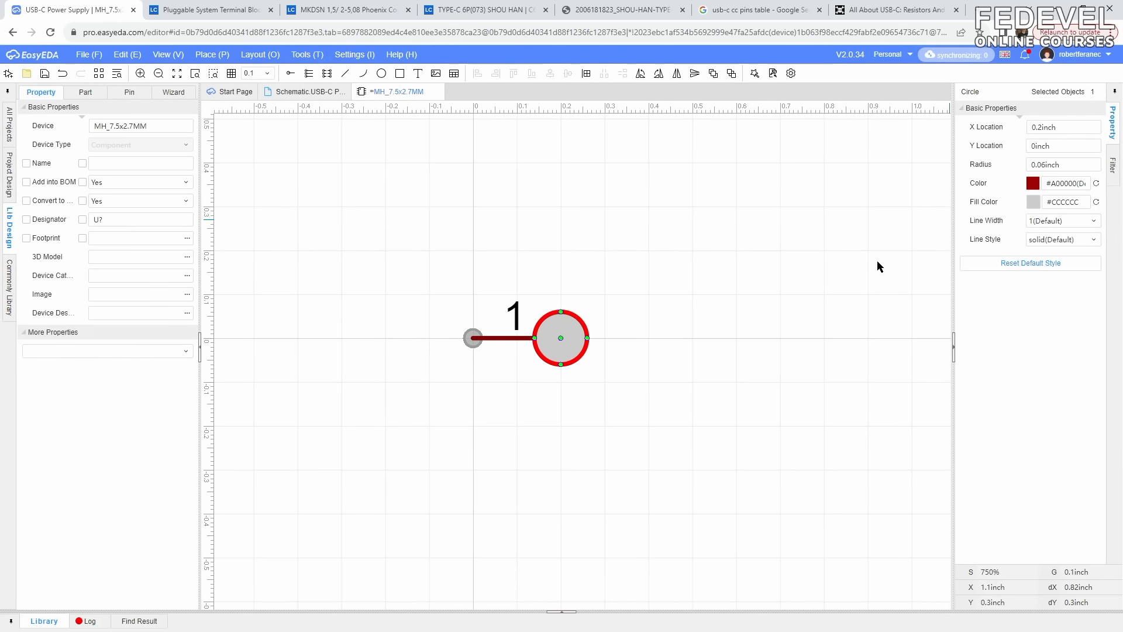
left_click(1056, 221)
left_click(1050, 275)
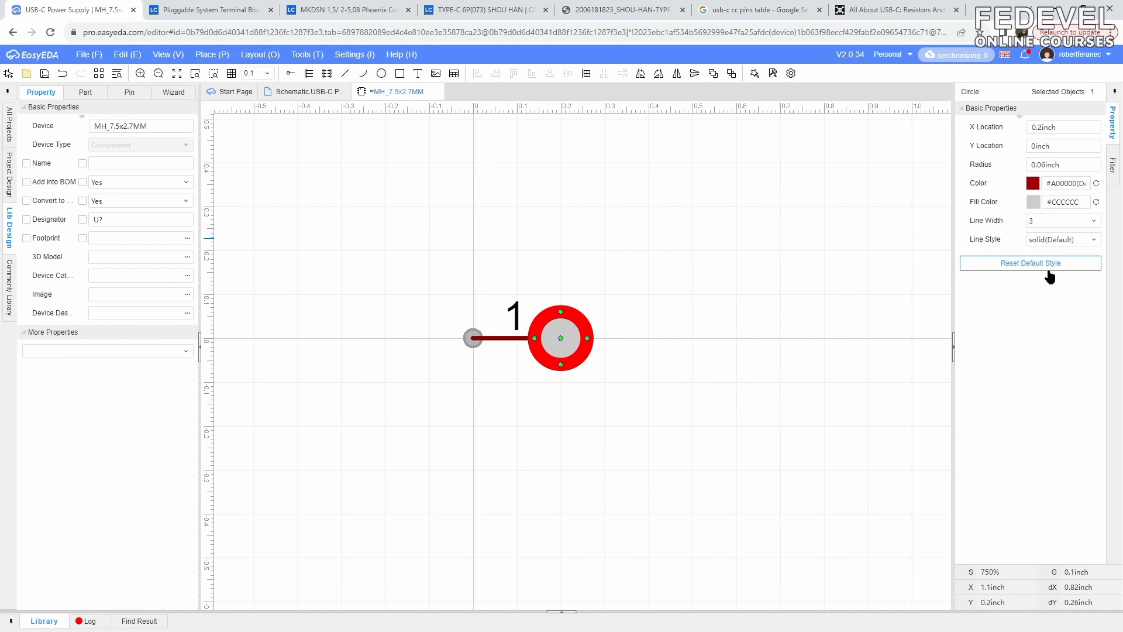
left_click(583, 232)
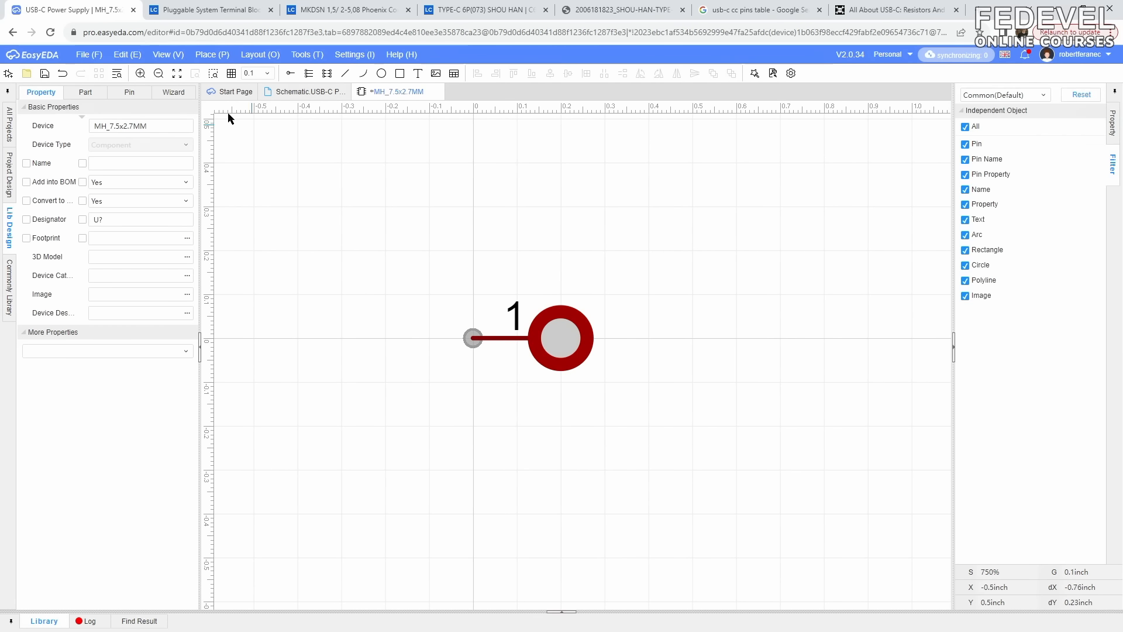
left_click(176, 74)
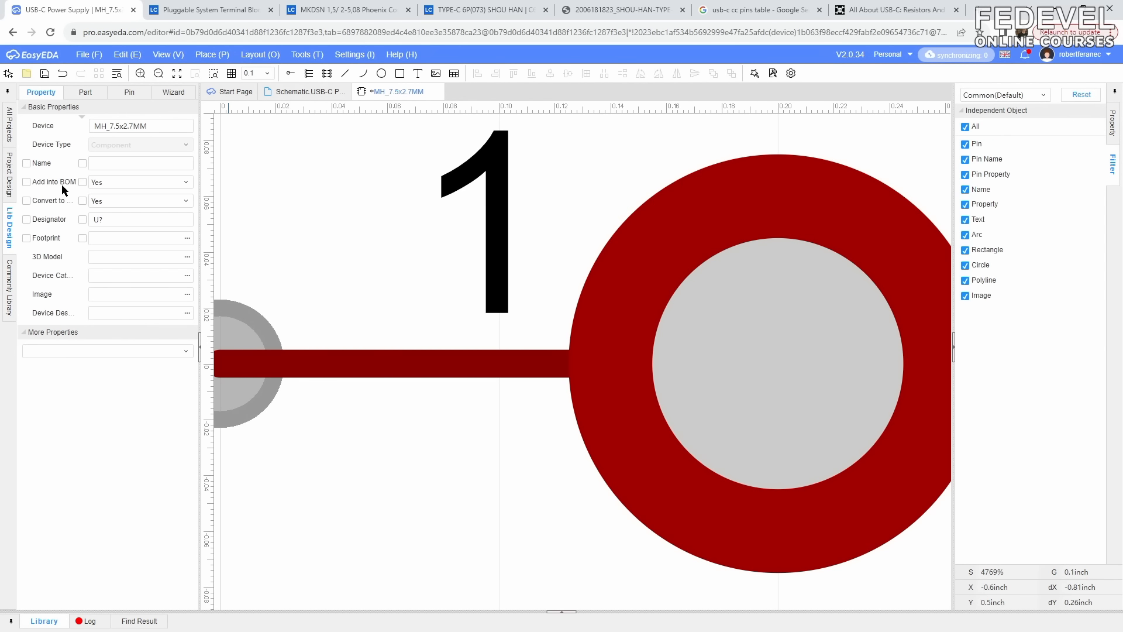
- Exclude the mounting hole device from the BOM and set its designator to MH?
left_click(104, 183)
left_click(106, 207)
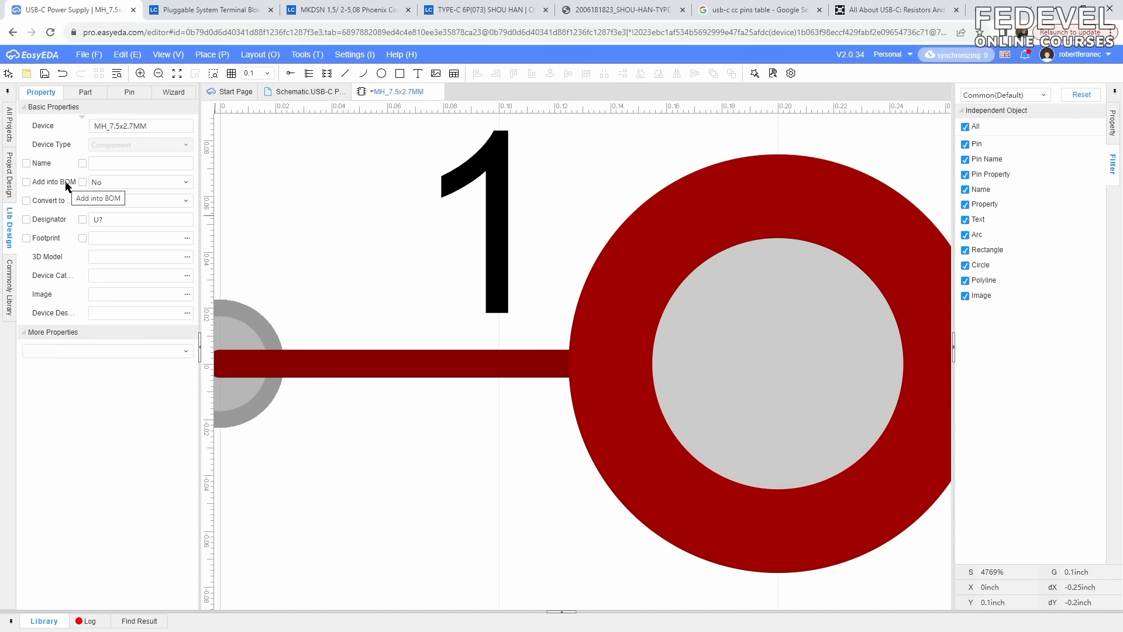
left_click(99, 219)
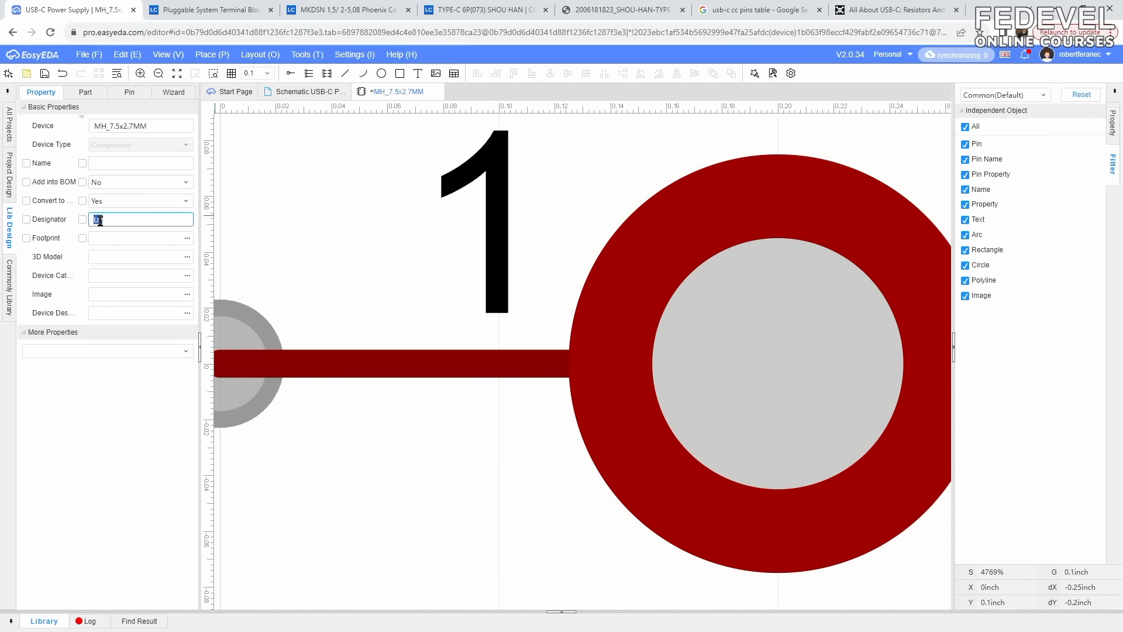
key("Home")
type("M")
- Create a new personal footprint named MH_7.5X2.7MM
left_click(89, 55)
mouse_move(108, 74)
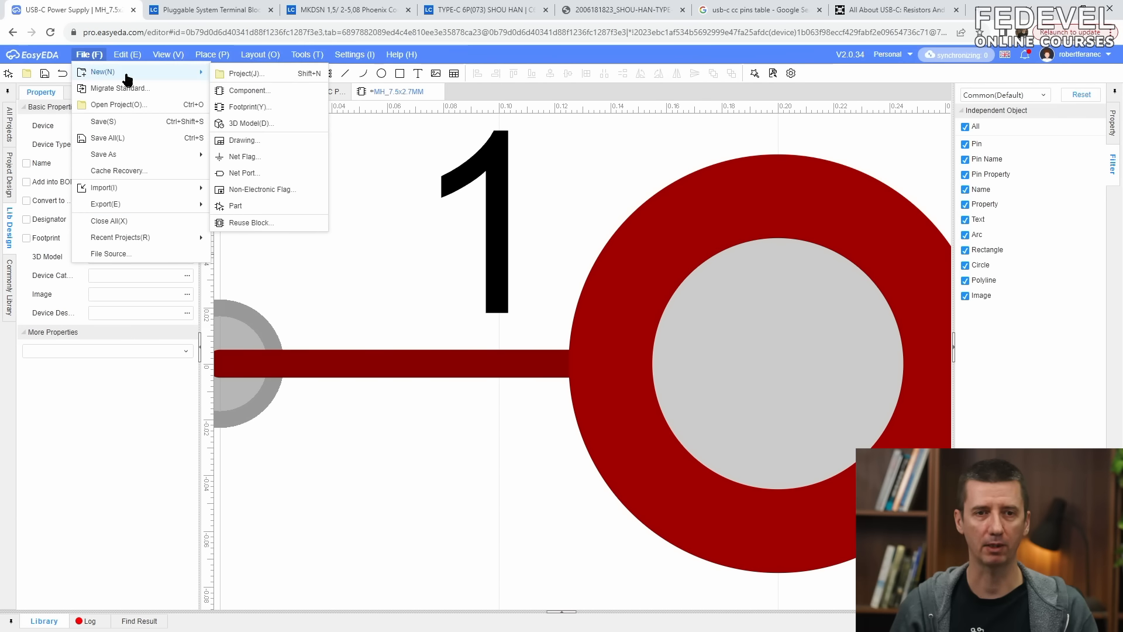
left_click(284, 109)
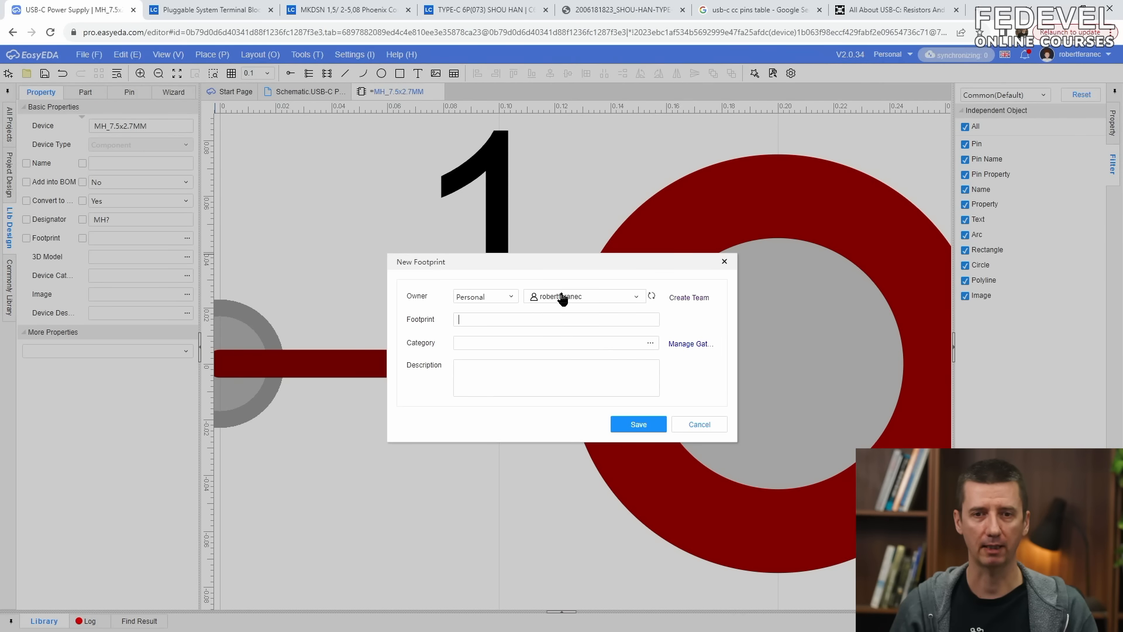
type("MH")
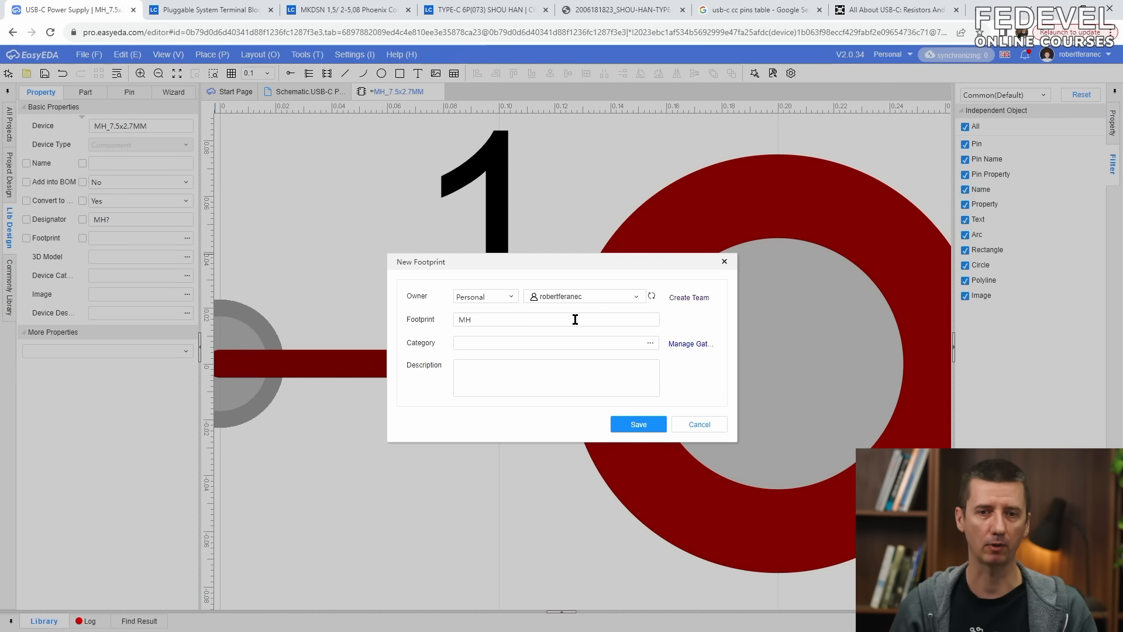
type("_7.5X2.7MM")
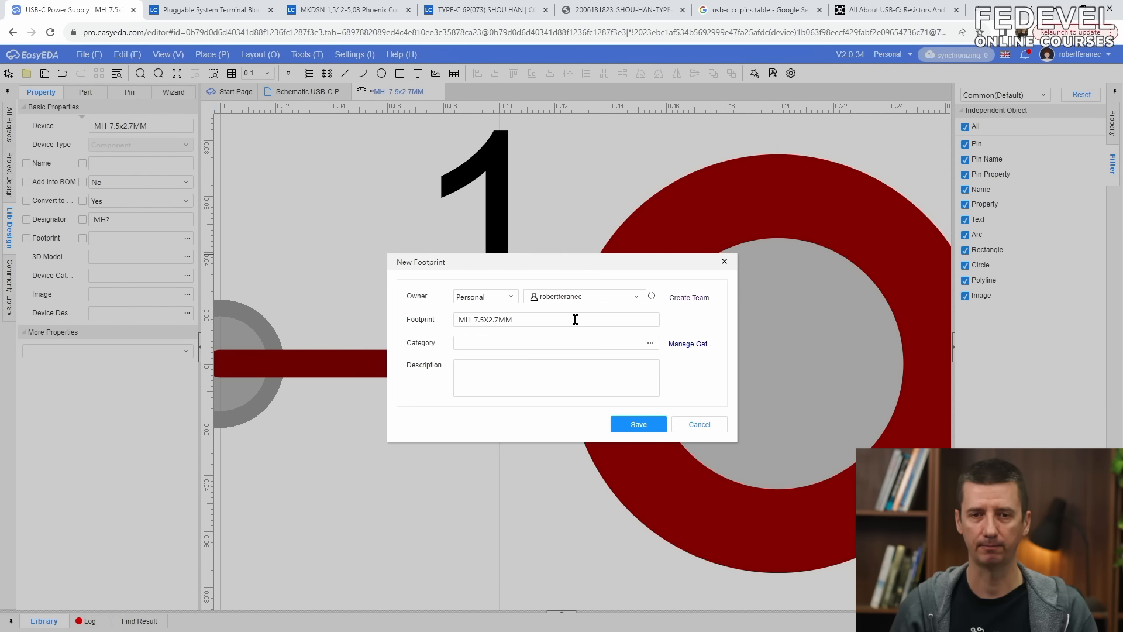
left_click(626, 427)
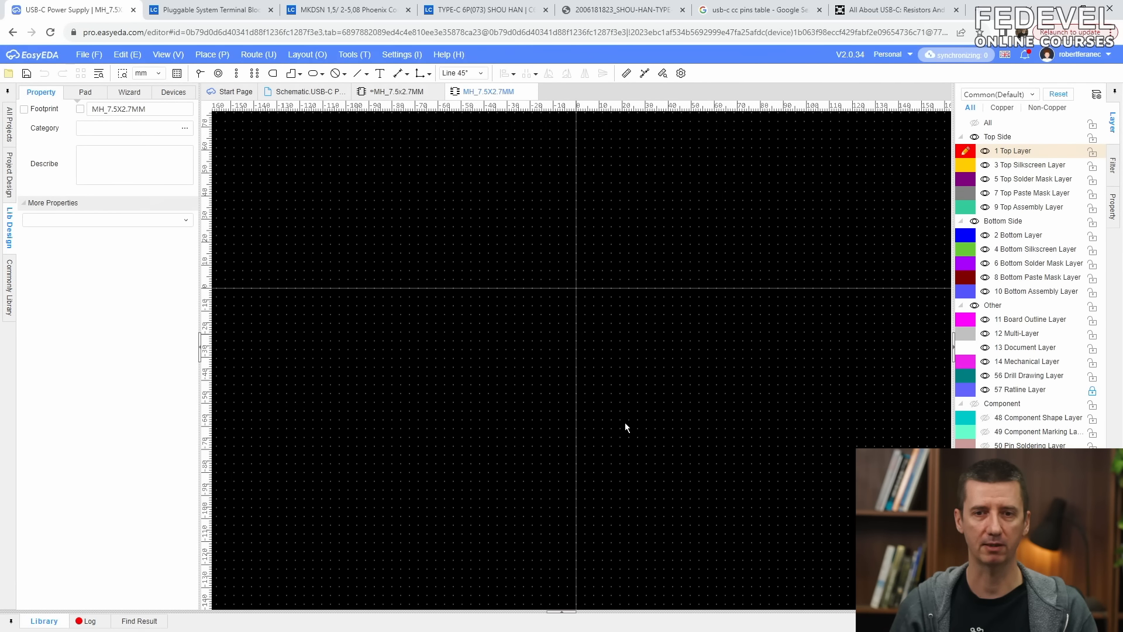
- Place one single pad at the origin of the MH_7.5X2.7MM footprint
left_click(208, 59)
mouse_move(224, 92)
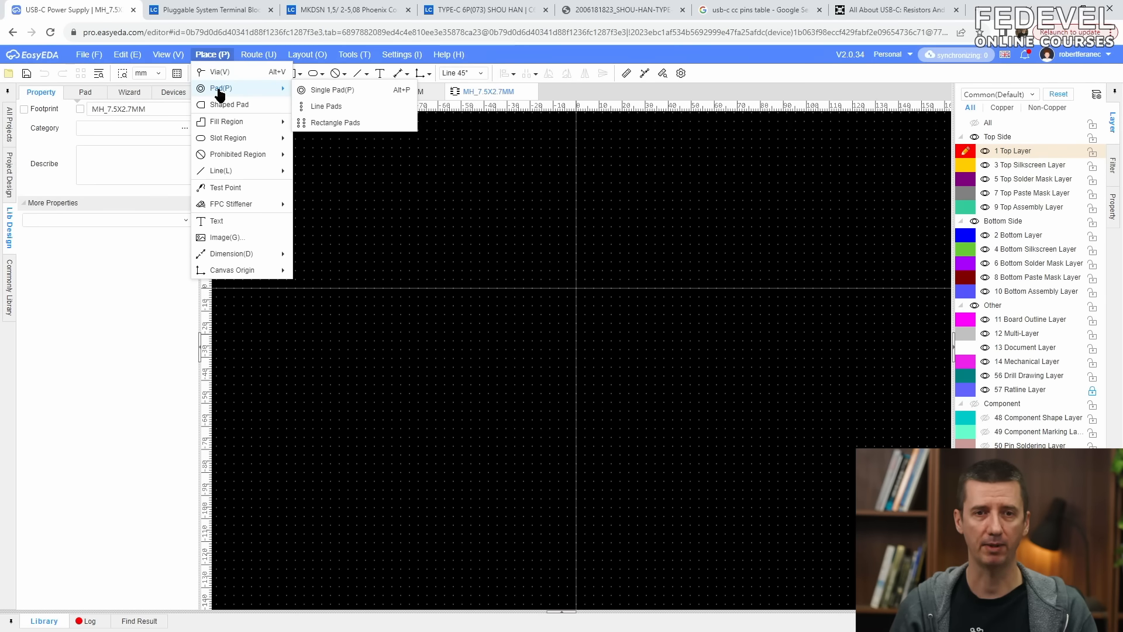
left_click(326, 91)
scroll(497, 198, "up", 5)
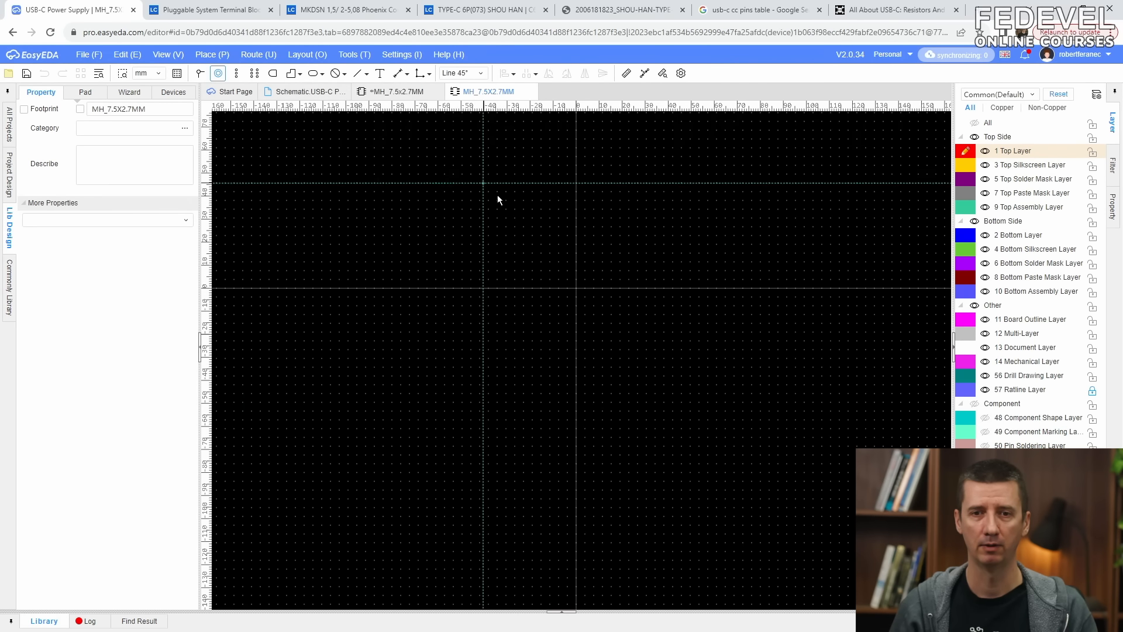
scroll(532, 306, "up", 10)
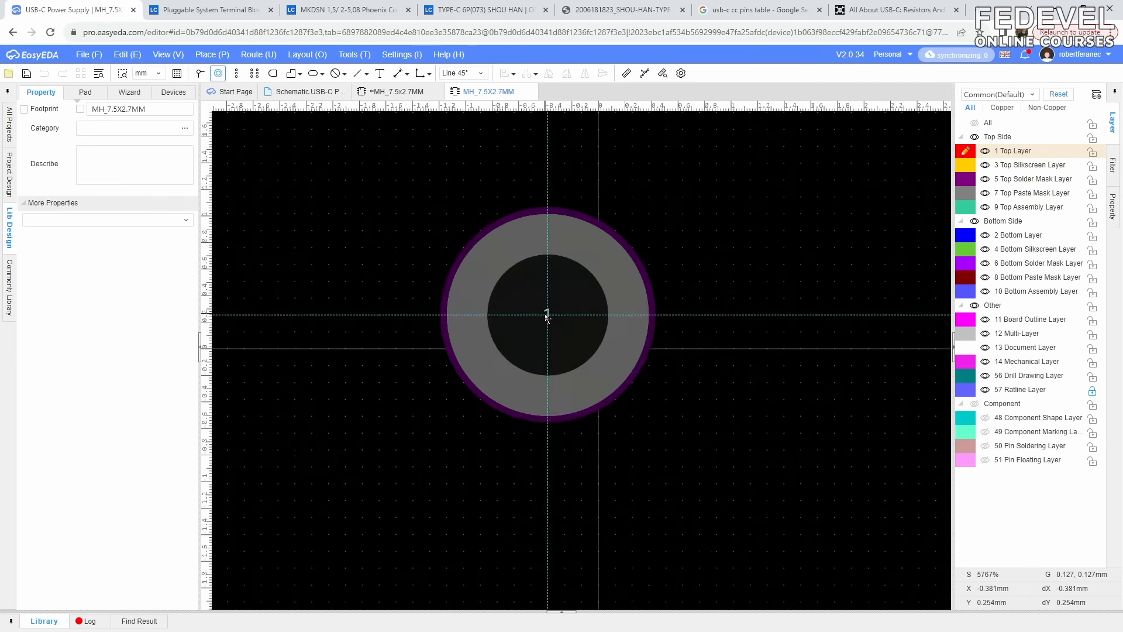
left_click(623, 370)
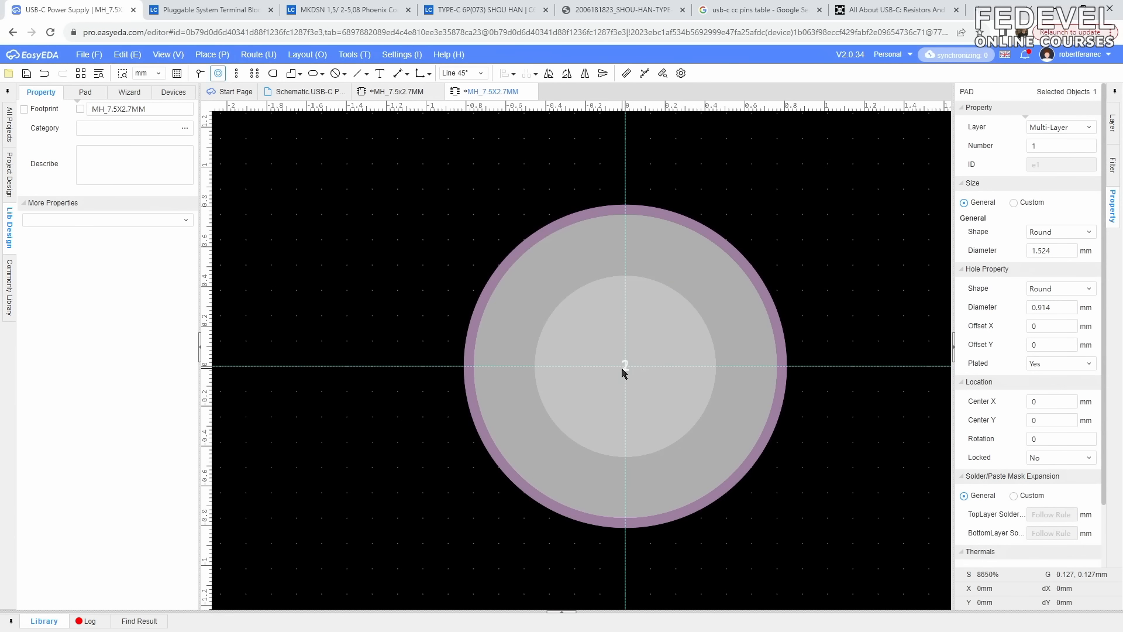
key("Escape")
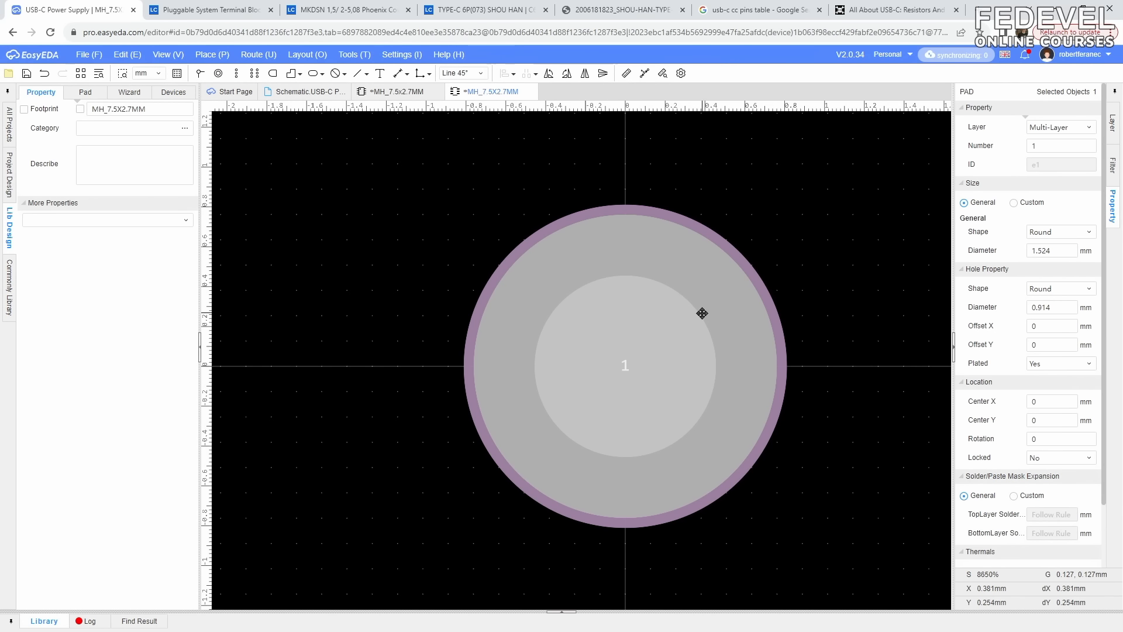
- Set the pad's hole diameter to 2.7 mm and its outer diameter to 7.5 mm
left_click(1061, 307)
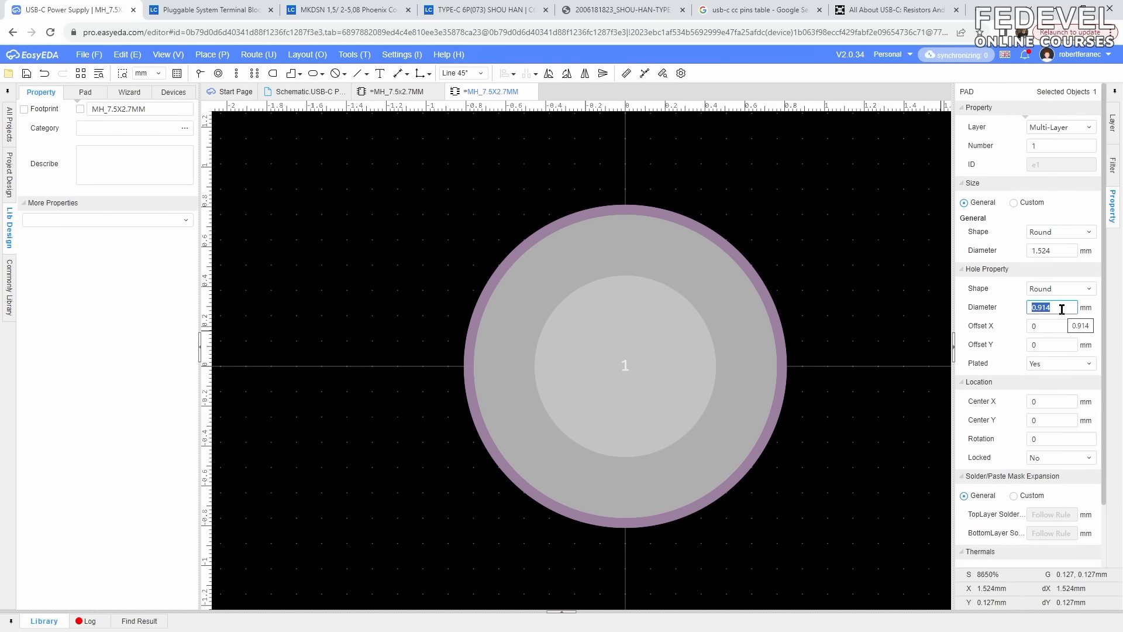
type("2.7")
left_click(1069, 251)
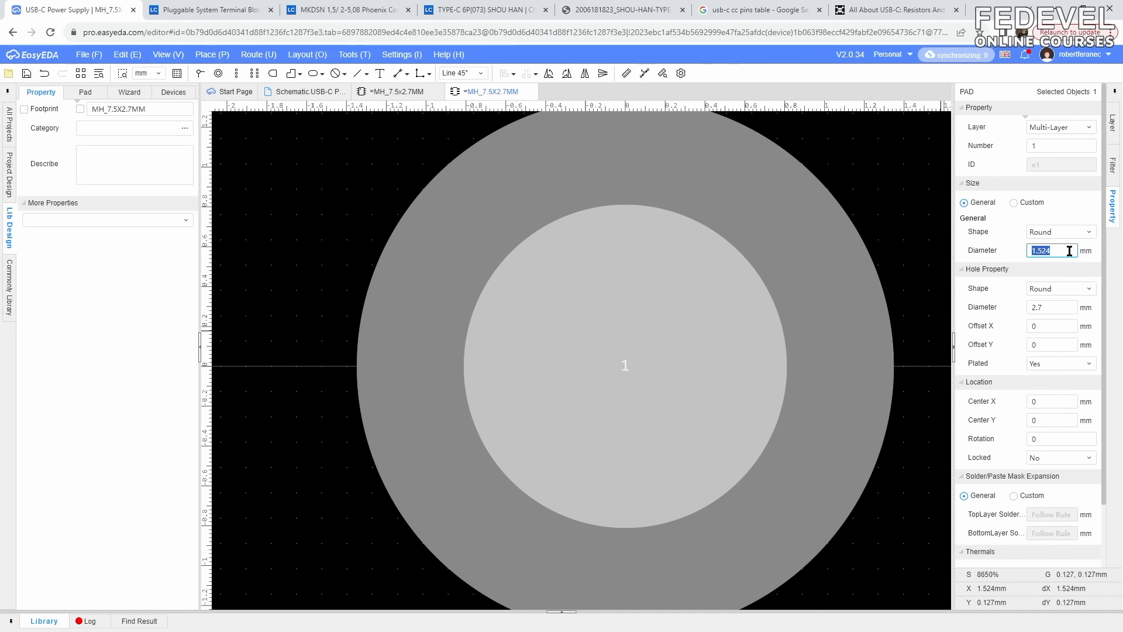
key("Return")
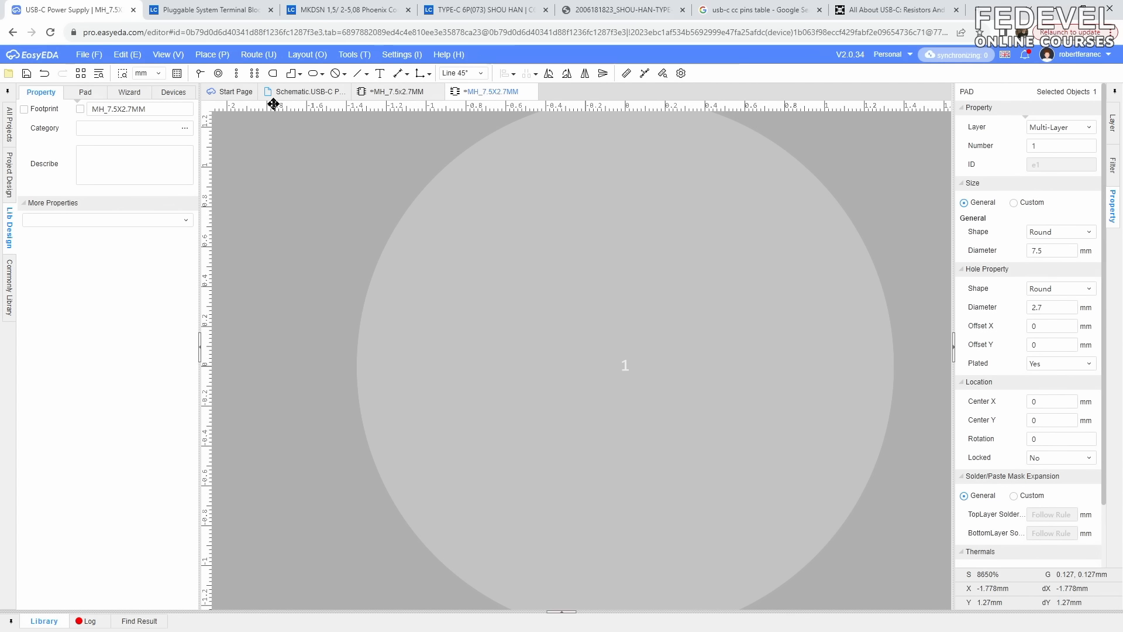
- Check the whole pad and its properties, and save the footprint
left_click(166, 54)
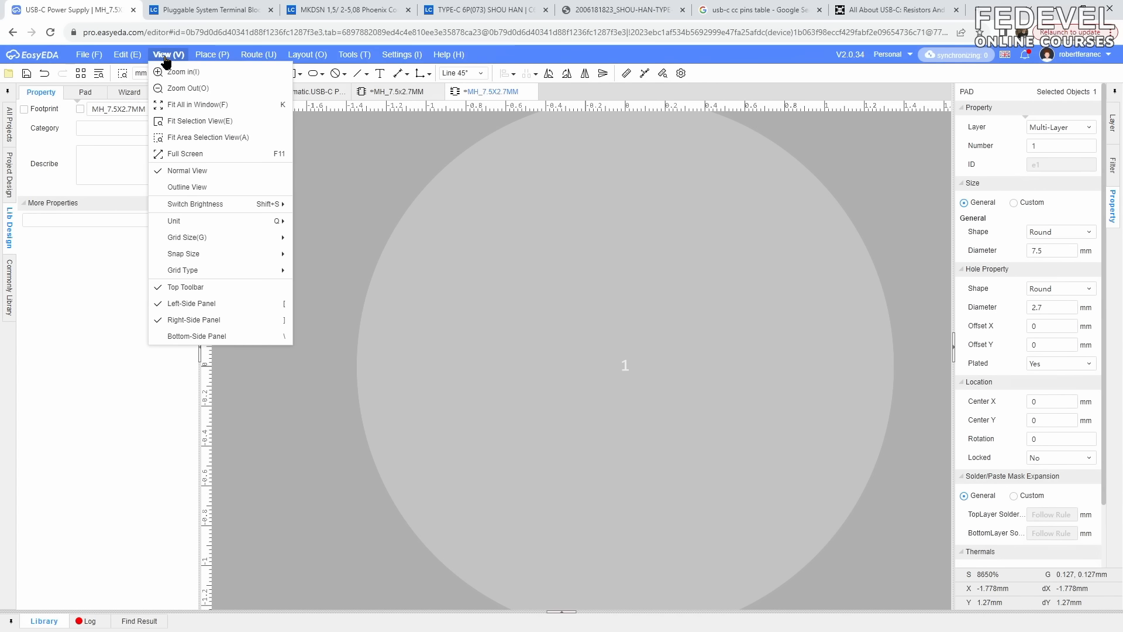
left_click(198, 107)
left_click(298, 192)
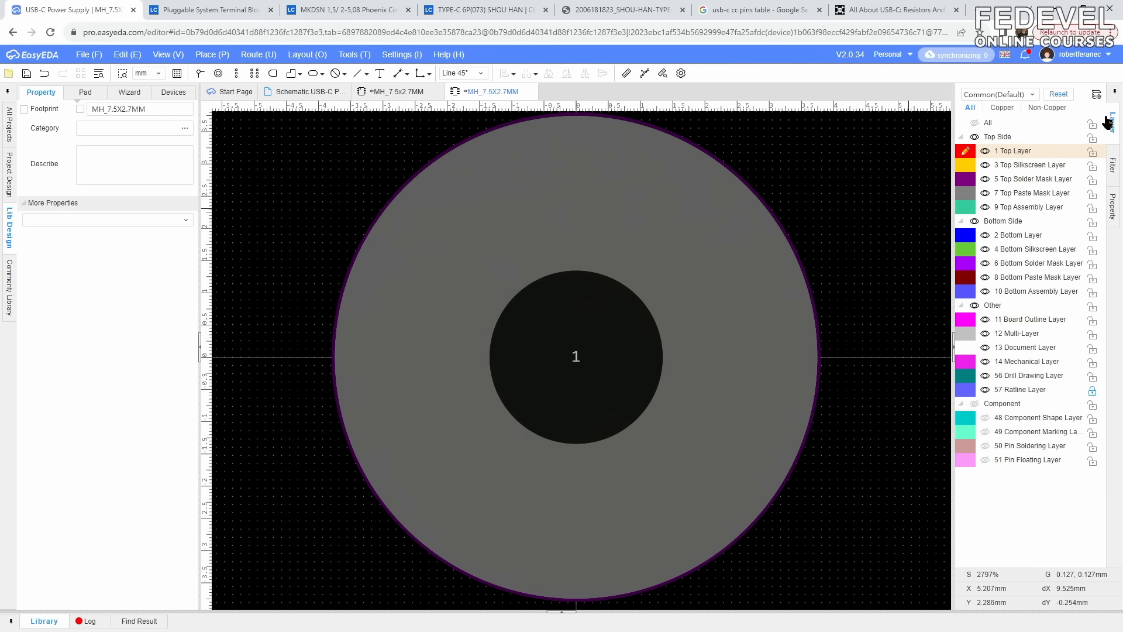
left_click(715, 230)
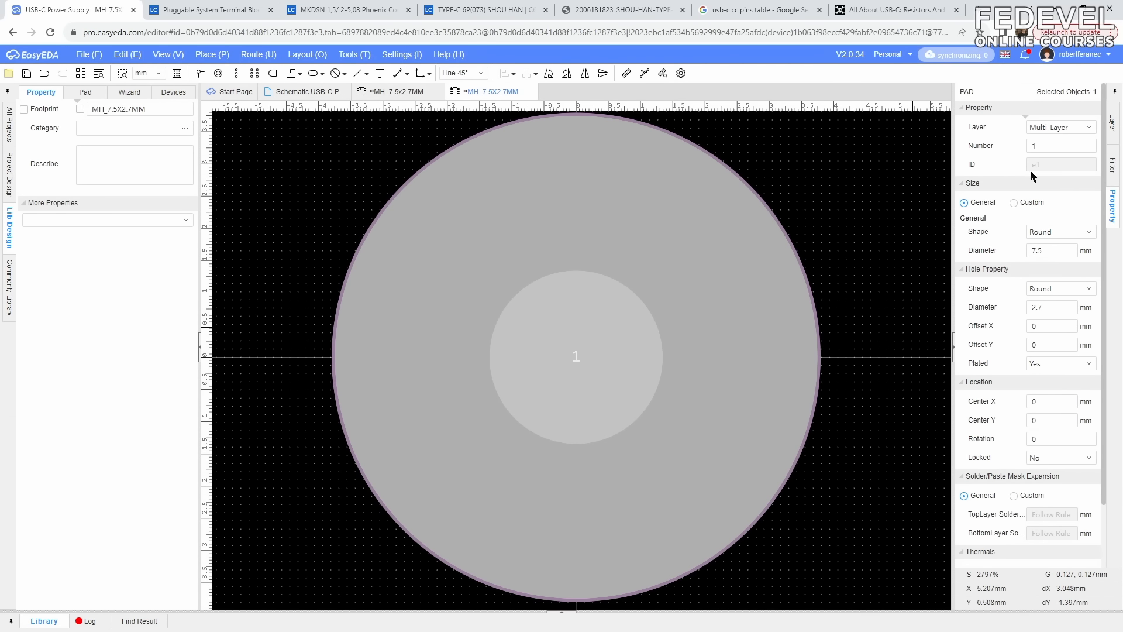
left_click(26, 75)
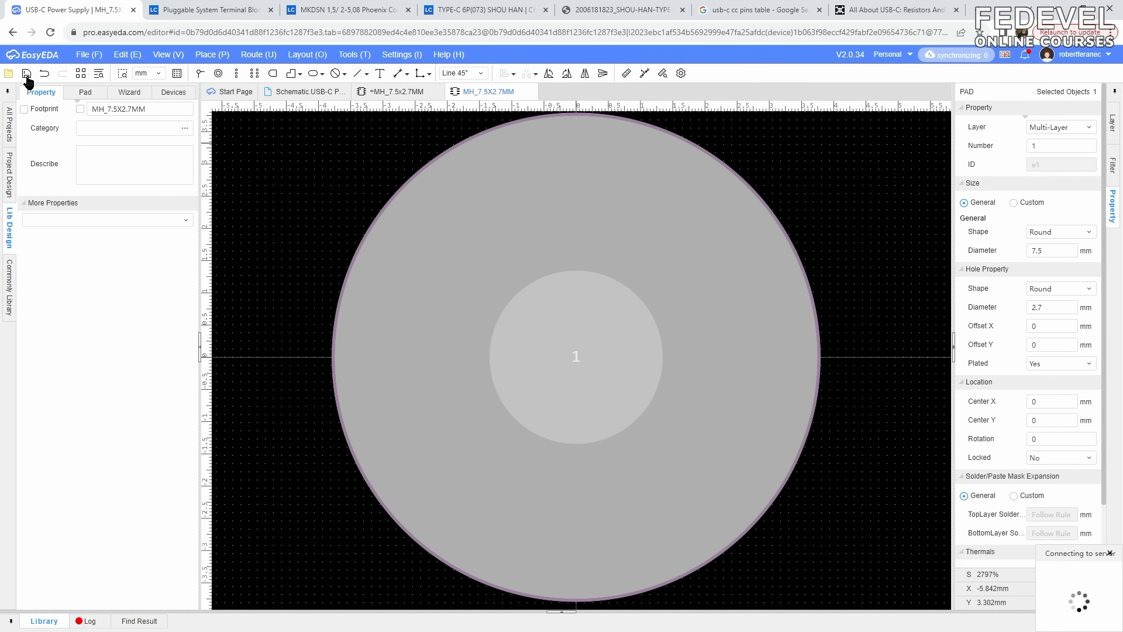
- Assign the personal MH_7.5X2.7MM footprint to the MH_7.5x2.7MM component and save the component
left_click(402, 94)
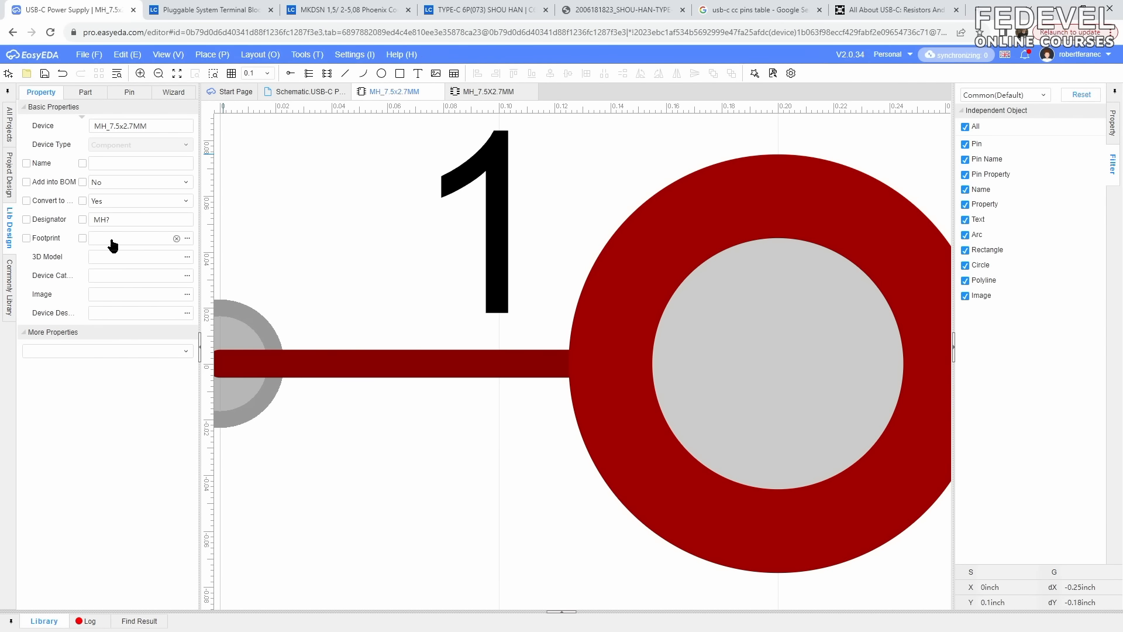
left_click(186, 238)
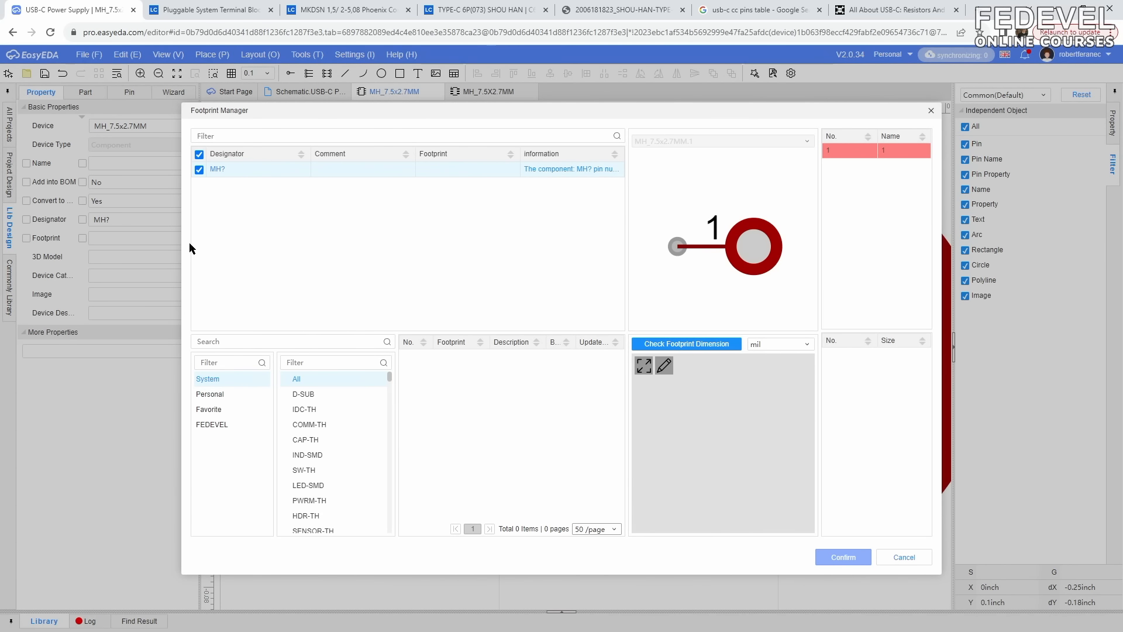
left_click(211, 397)
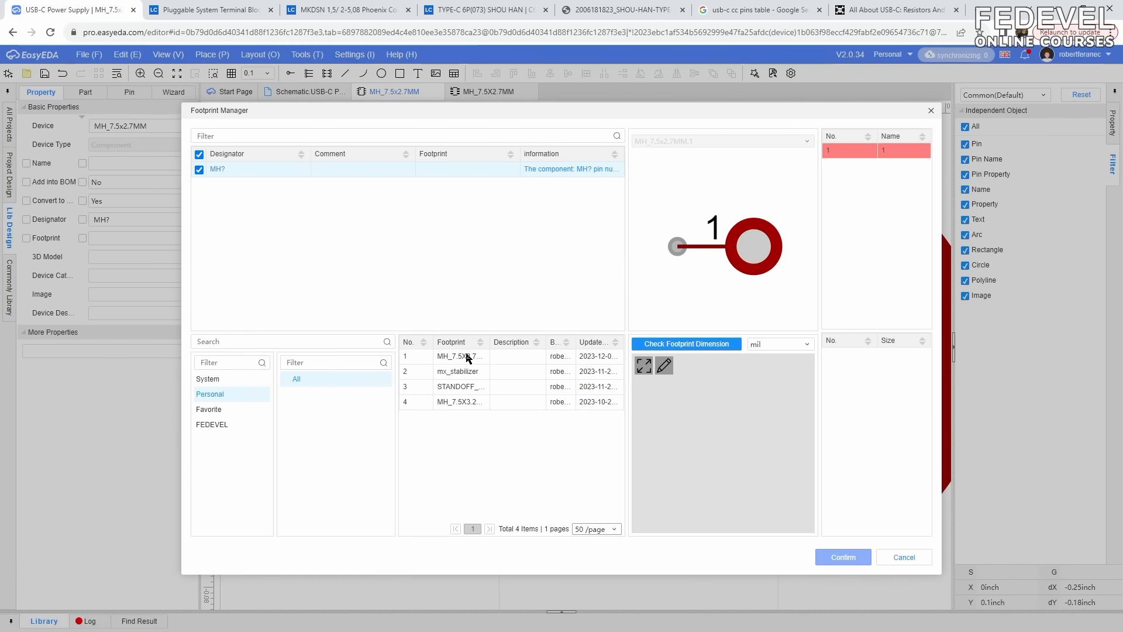
left_click(449, 358)
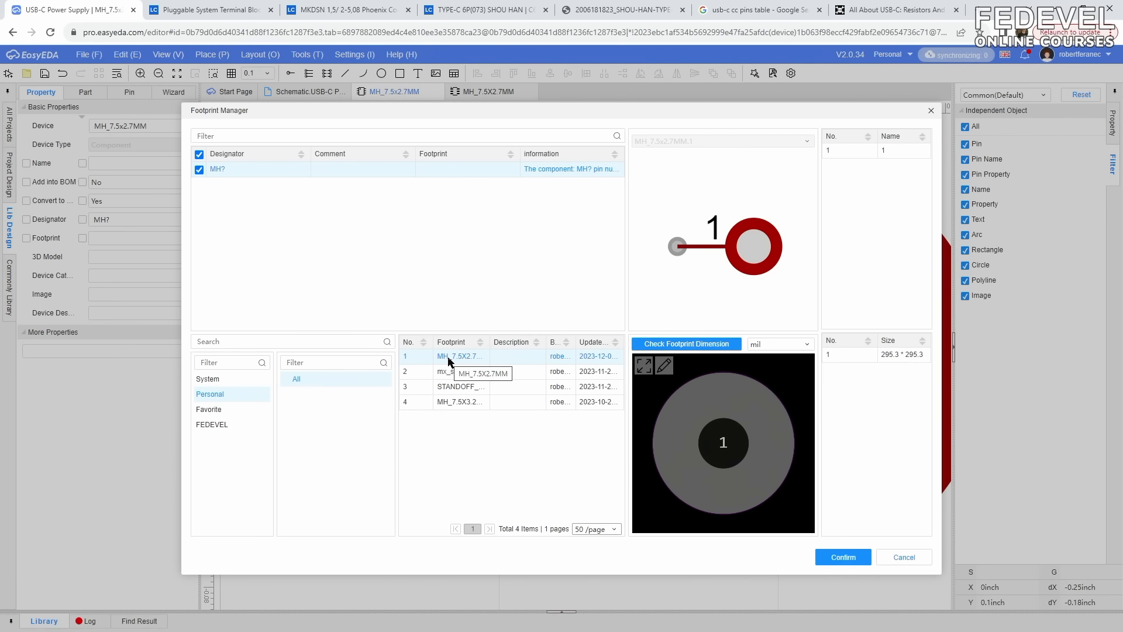
left_click(843, 558)
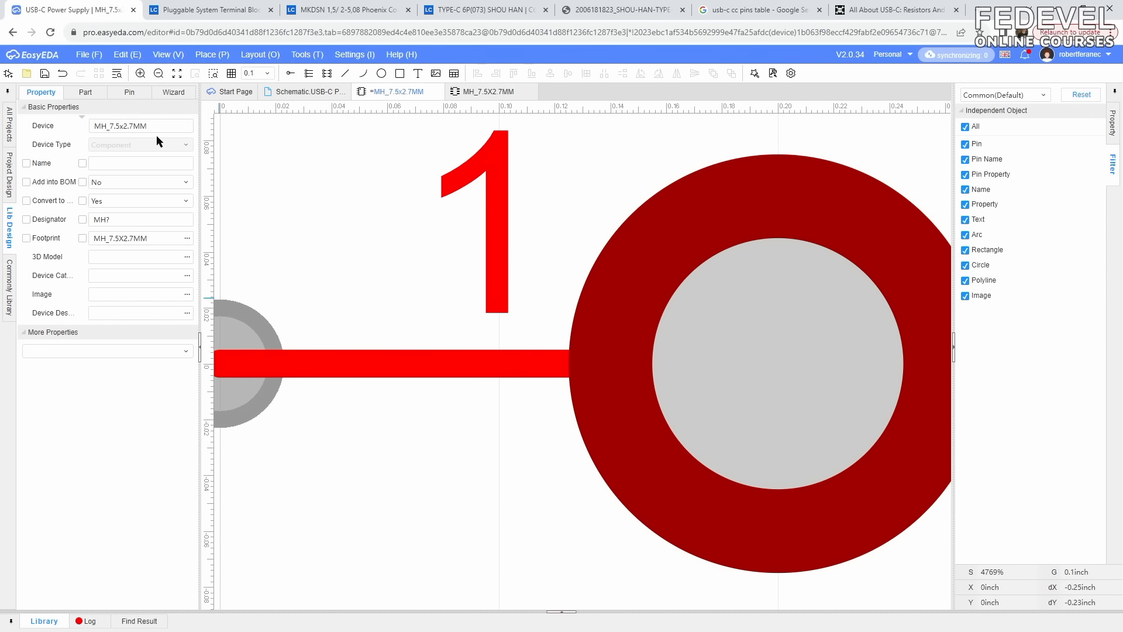
left_click(45, 74)
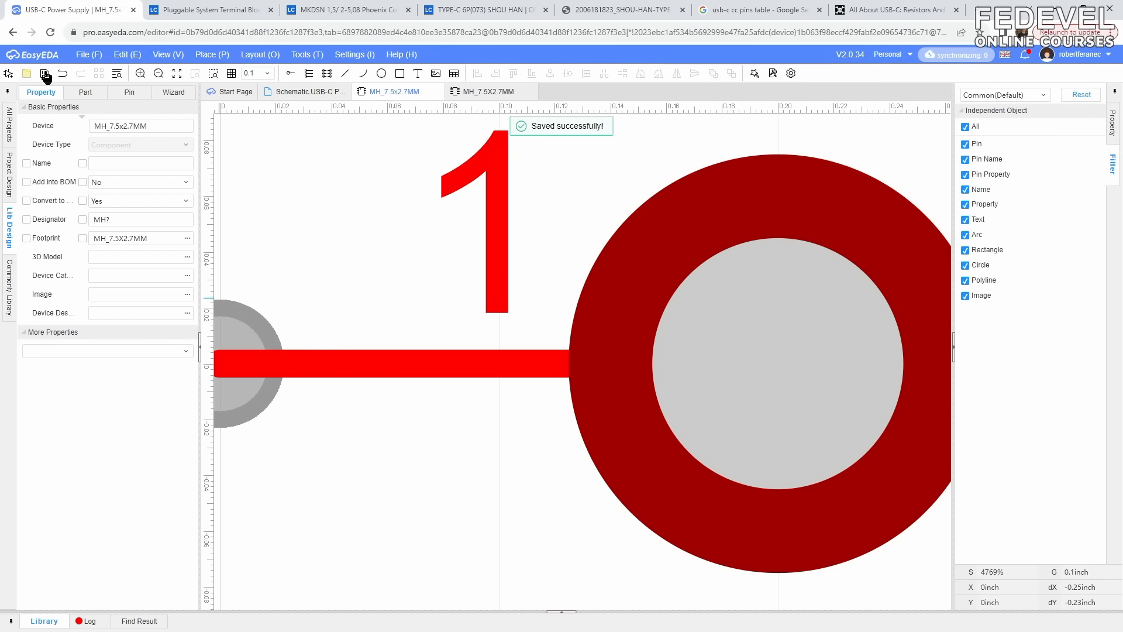
- Place one rotated MH_7.5x2.7MM device from the personal library, pin facing down, in the schematic sheet's empty lower-left area
left_click(298, 94)
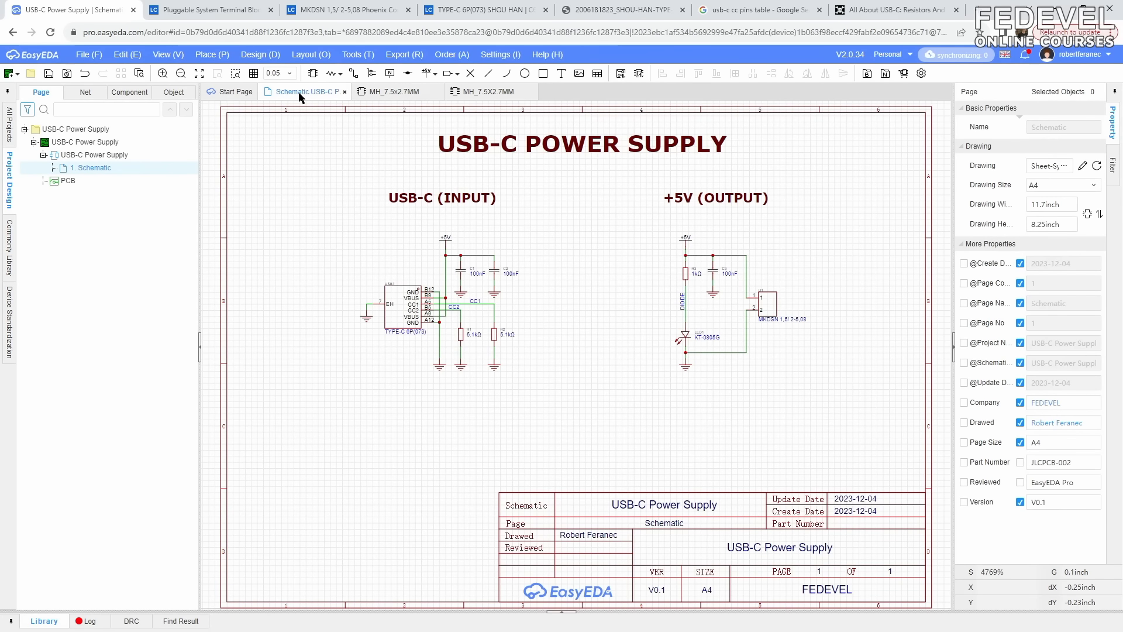
left_click(212, 55)
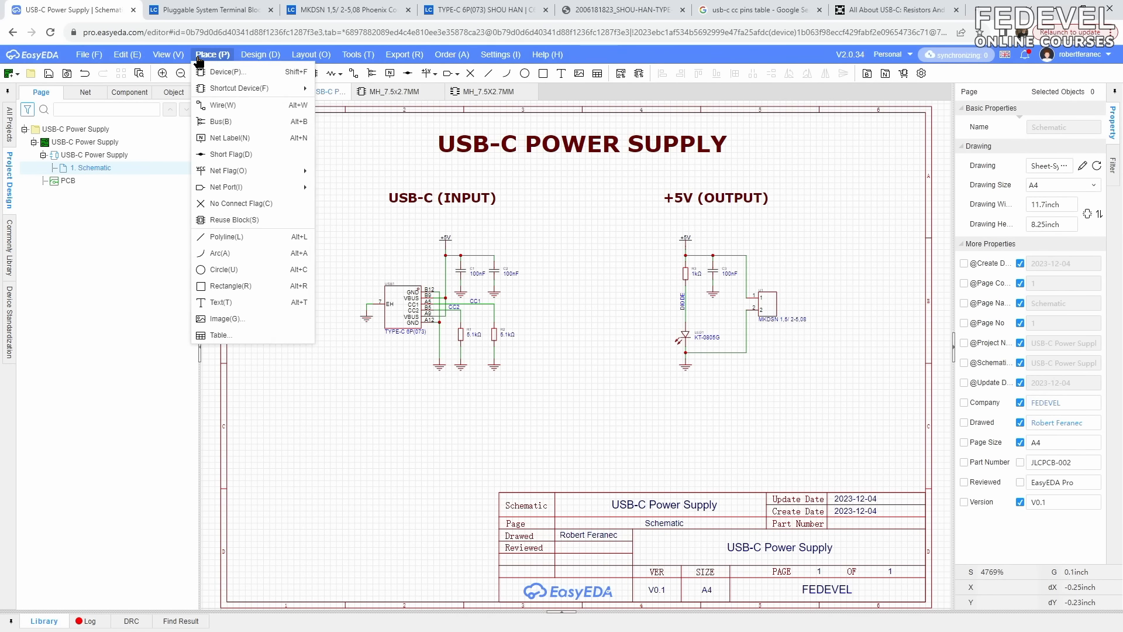
left_click(223, 71)
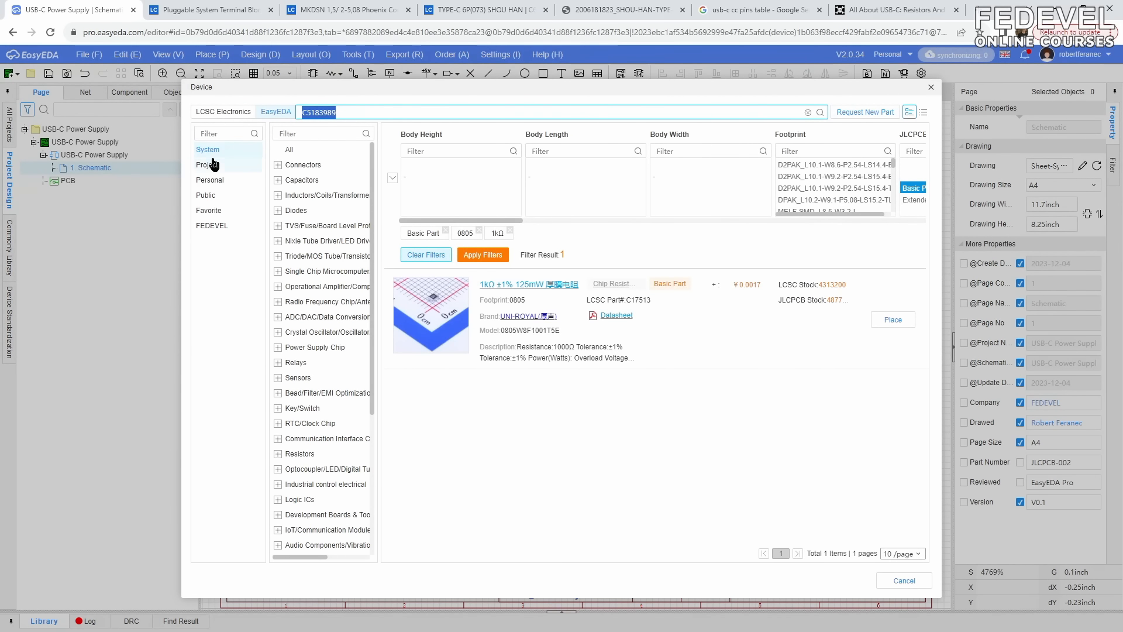
left_click(211, 181)
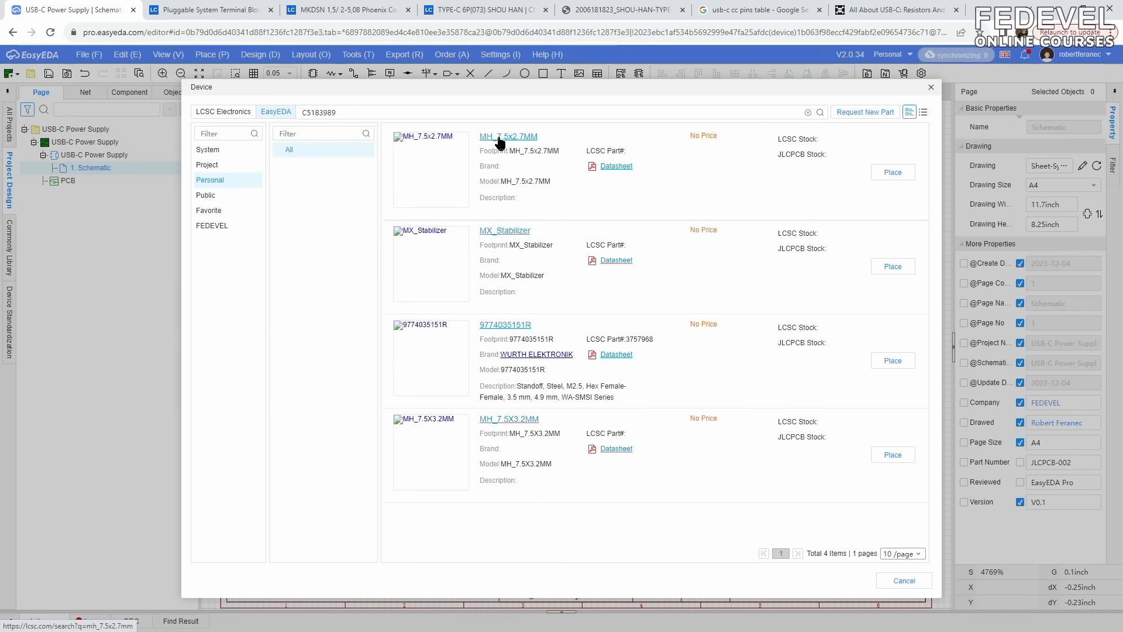
left_click(892, 172)
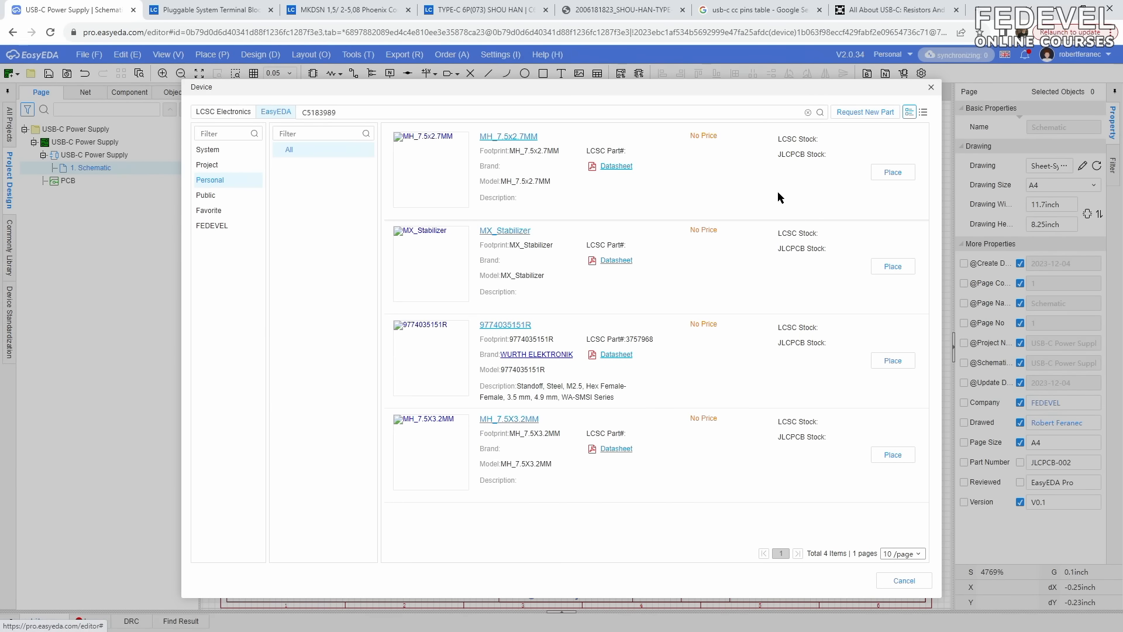
scroll(371, 469, "up", 3)
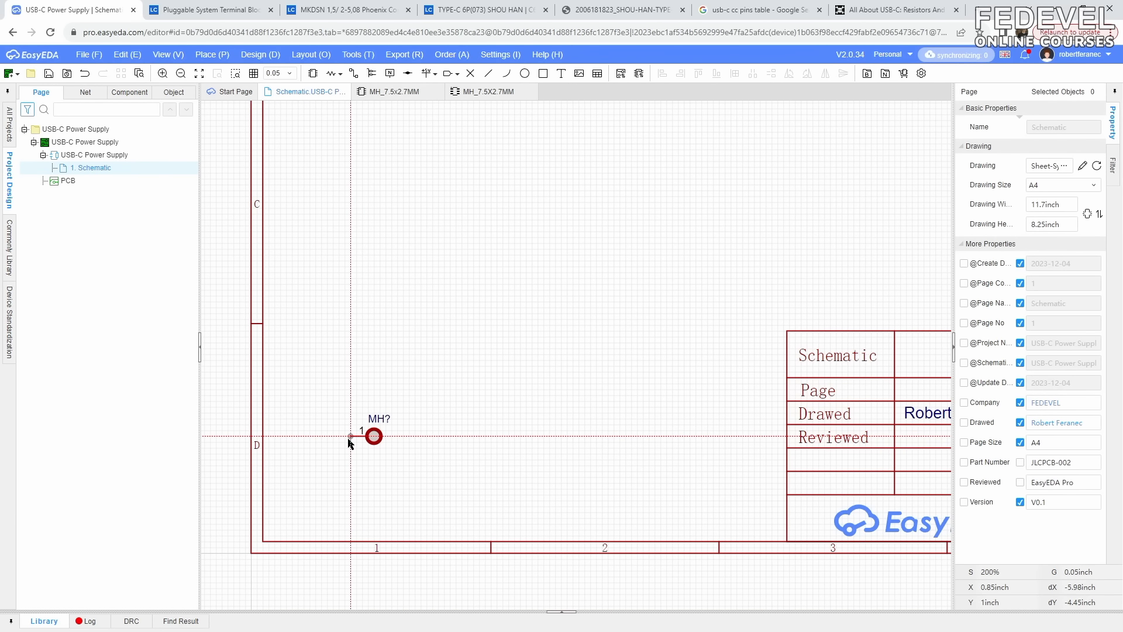
key("space")
left_click(348, 437)
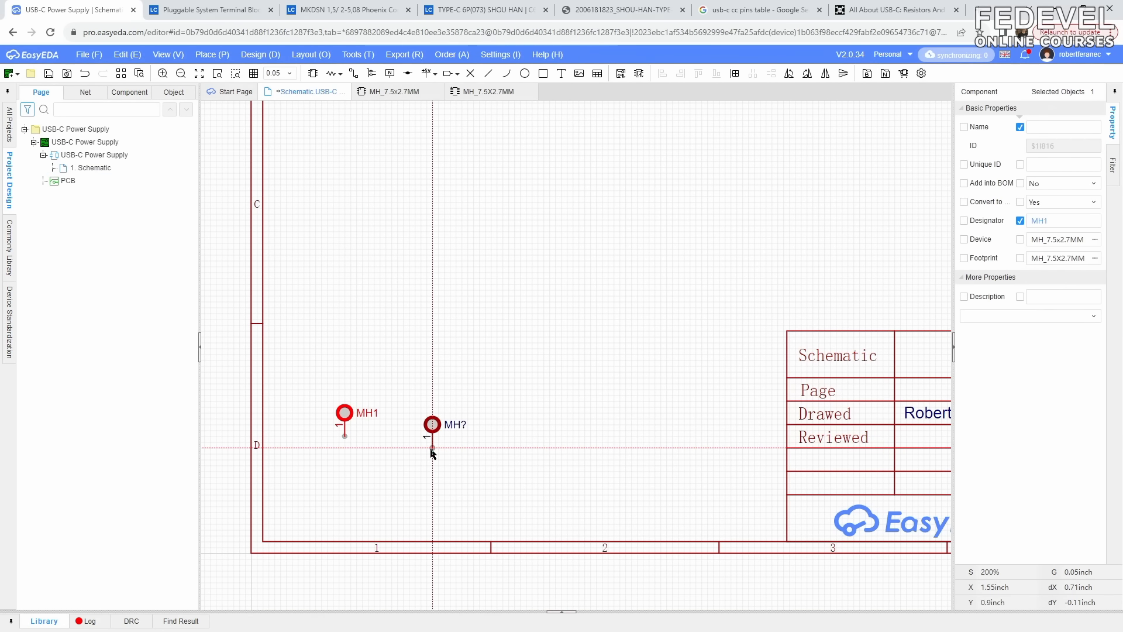
key("Escape")
- Copy the MH1 mounting hole and paste three more copies in an evenly spaced row beside it
left_click(199, 74)
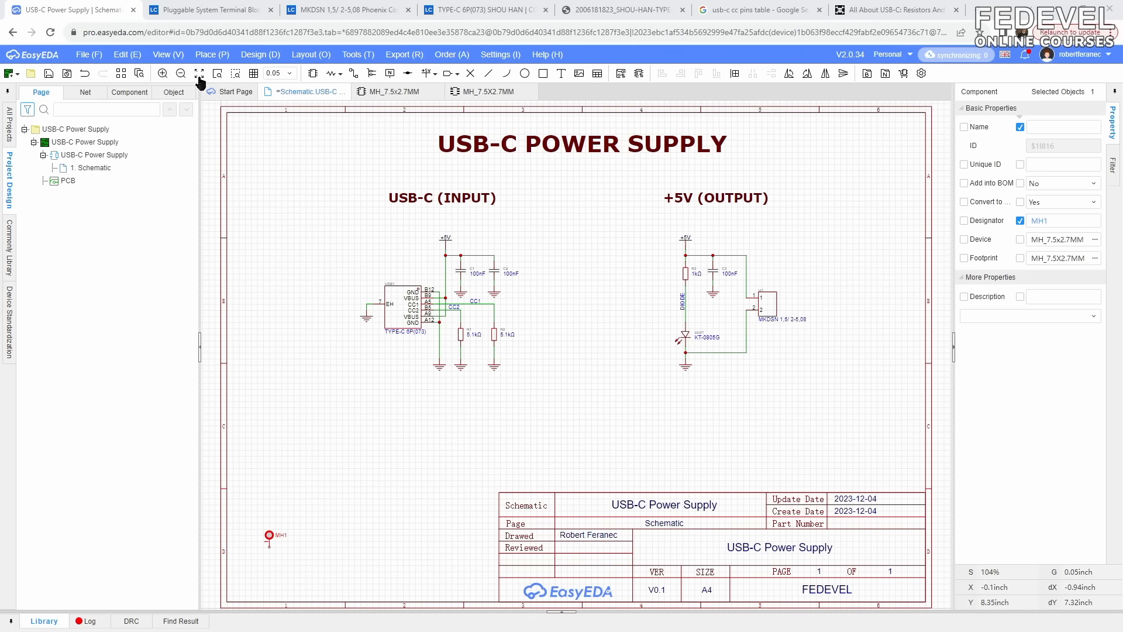
left_click_drag(243, 514, 314, 574)
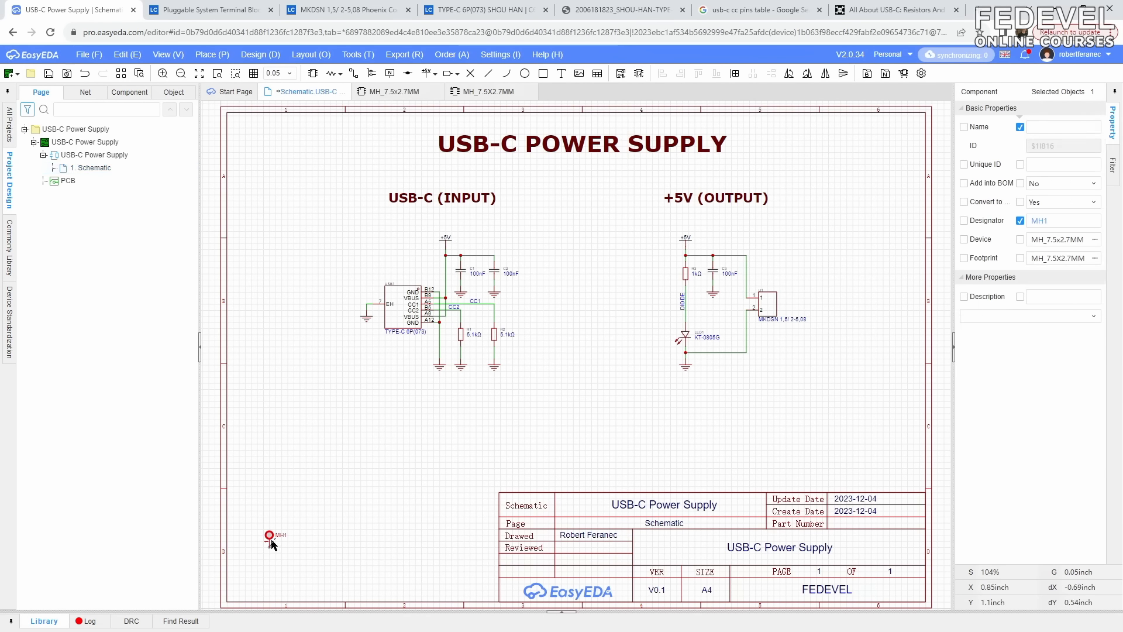
right_click(271, 544)
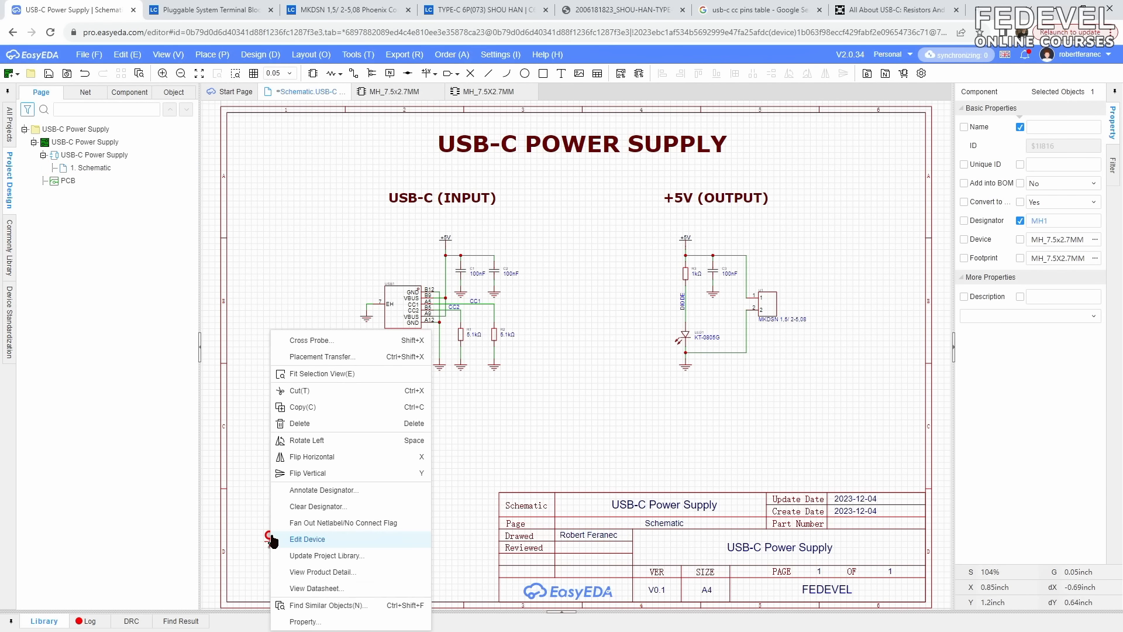
left_click(334, 407)
right_click(349, 454)
left_click(366, 467)
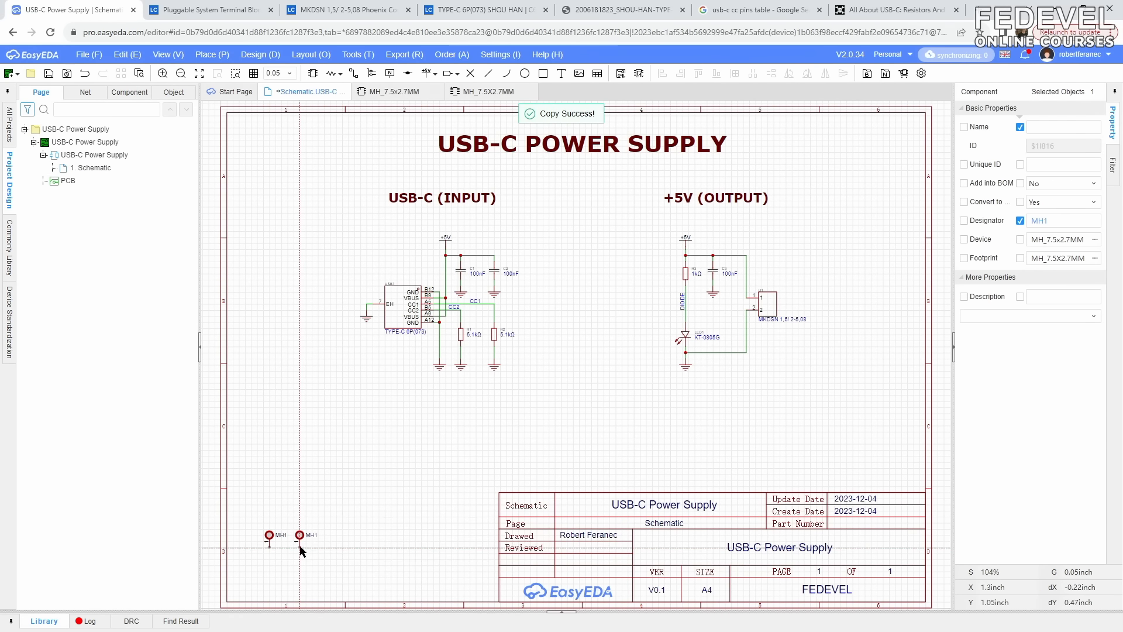
left_click(302, 550)
right_click(328, 555)
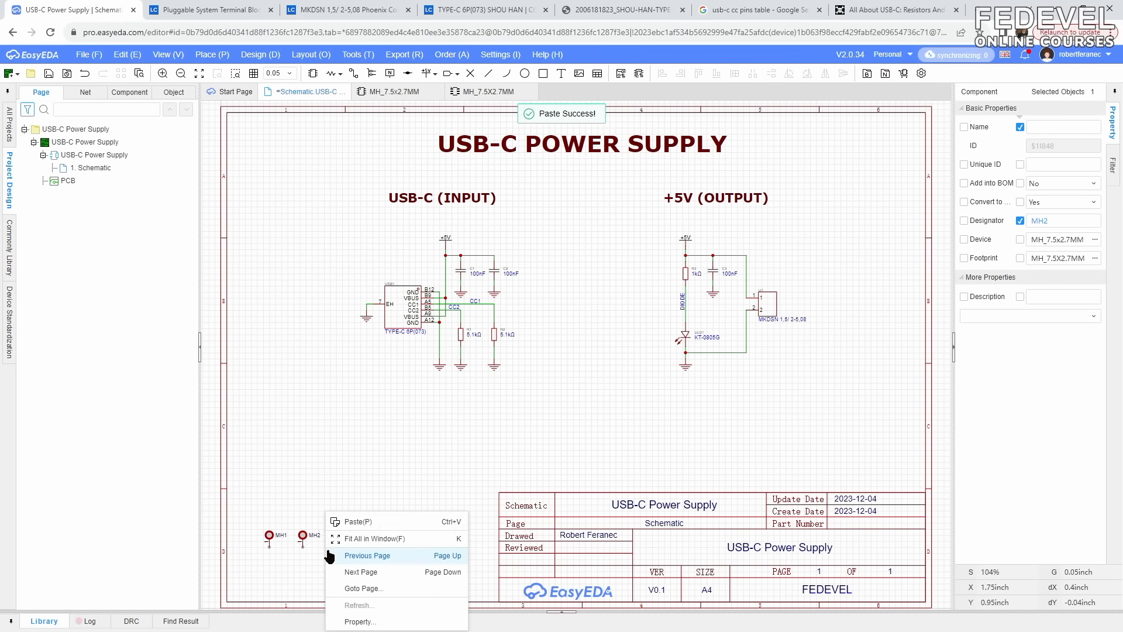
left_click(357, 521)
left_click(336, 545)
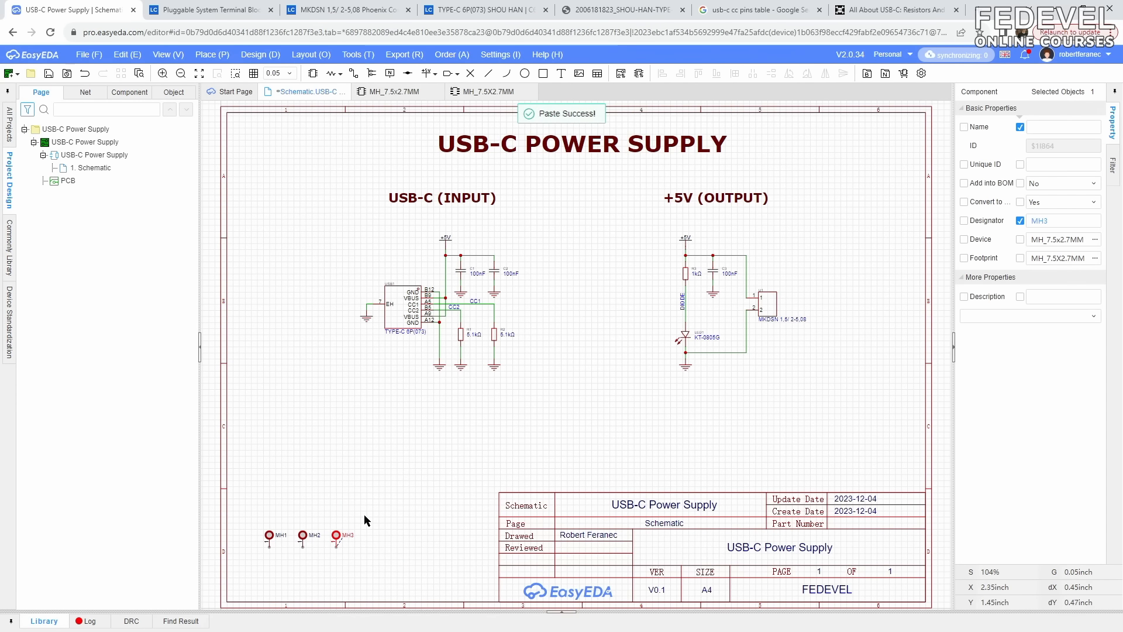
right_click(364, 515)
left_click(382, 523)
left_click(370, 544)
- Wire the pins of all four mounting holes together with one horizontal wire from MH1 to MH4
scroll(291, 556, "up", 5)
scroll(410, 515, "down", 2)
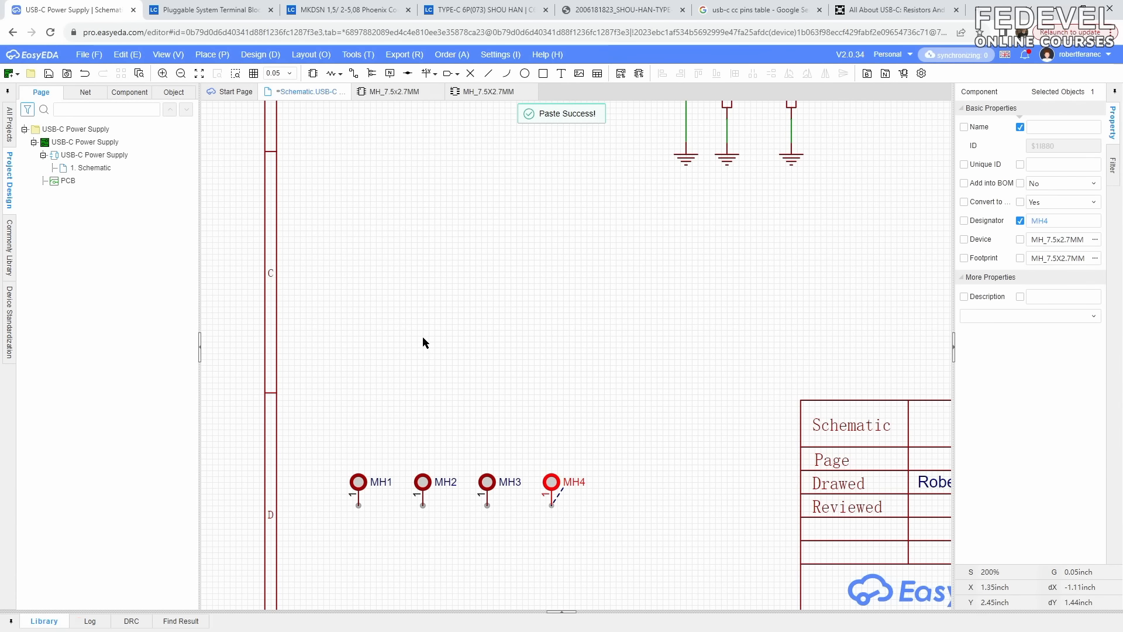
left_click(354, 74)
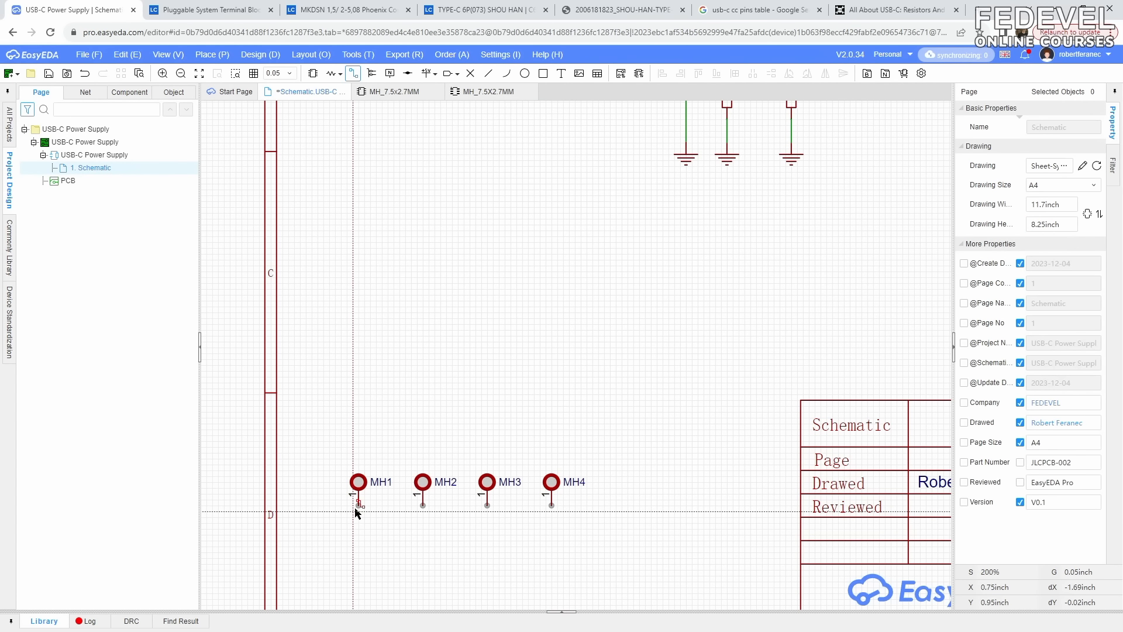
left_click(358, 505)
left_click(552, 505)
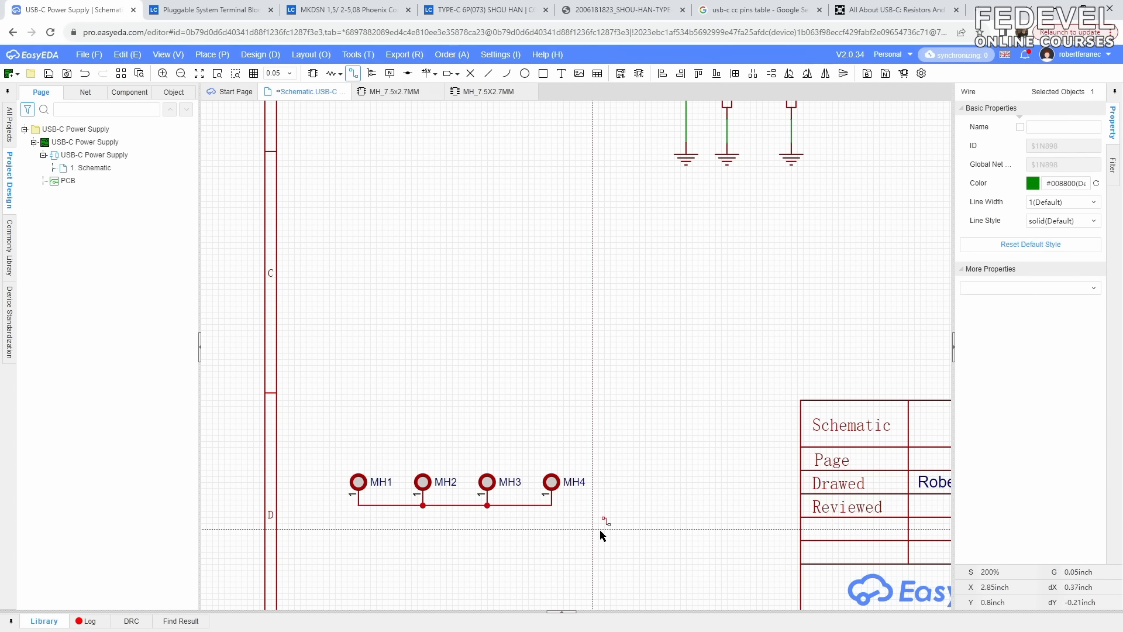
right_click(602, 529)
- Copy an existing GND flag onto the middle of the mounting-hole wire and lower it slightly on a short vertical wire
left_click(688, 159)
right_click(688, 158)
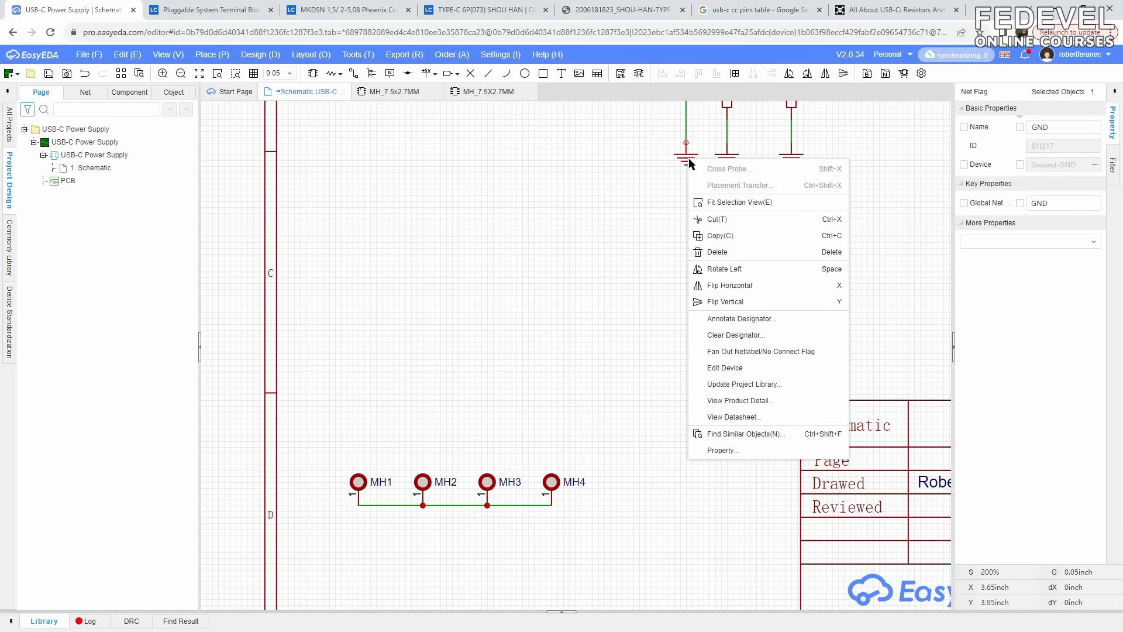
left_click(714, 233)
right_click(550, 256)
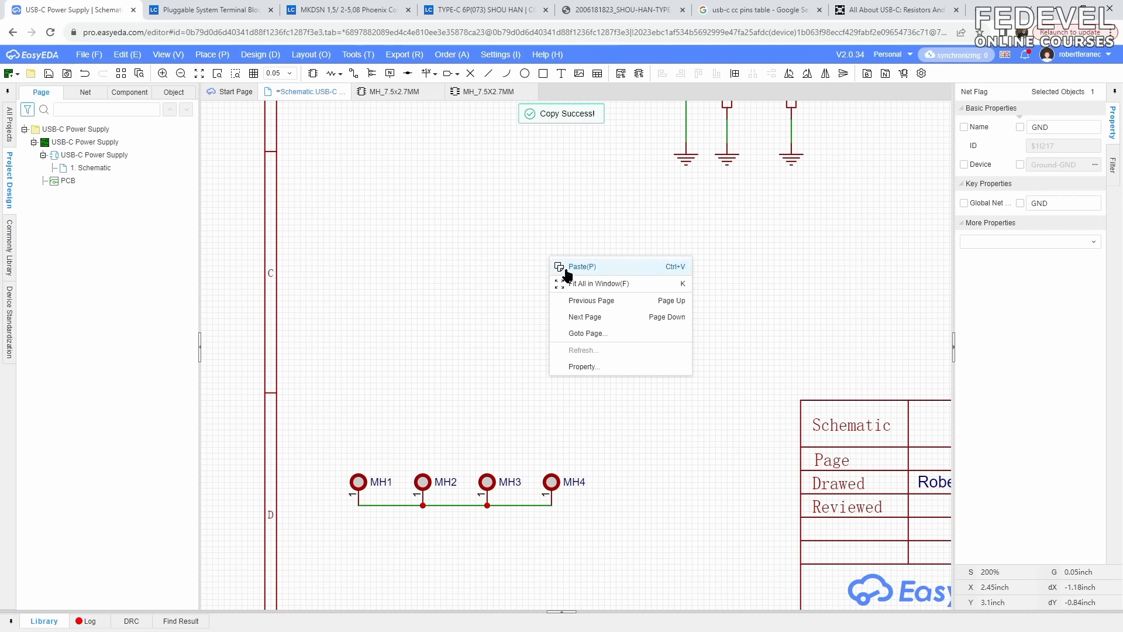
left_click(562, 262)
scroll(448, 541, "up", 3)
left_click(467, 473)
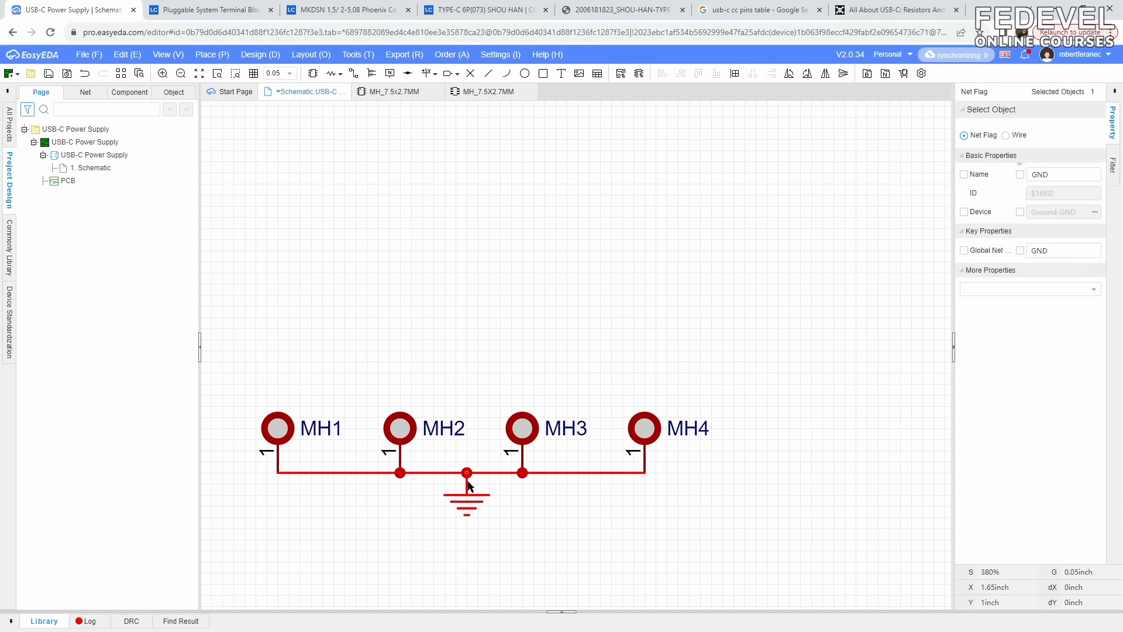
left_click(474, 525)
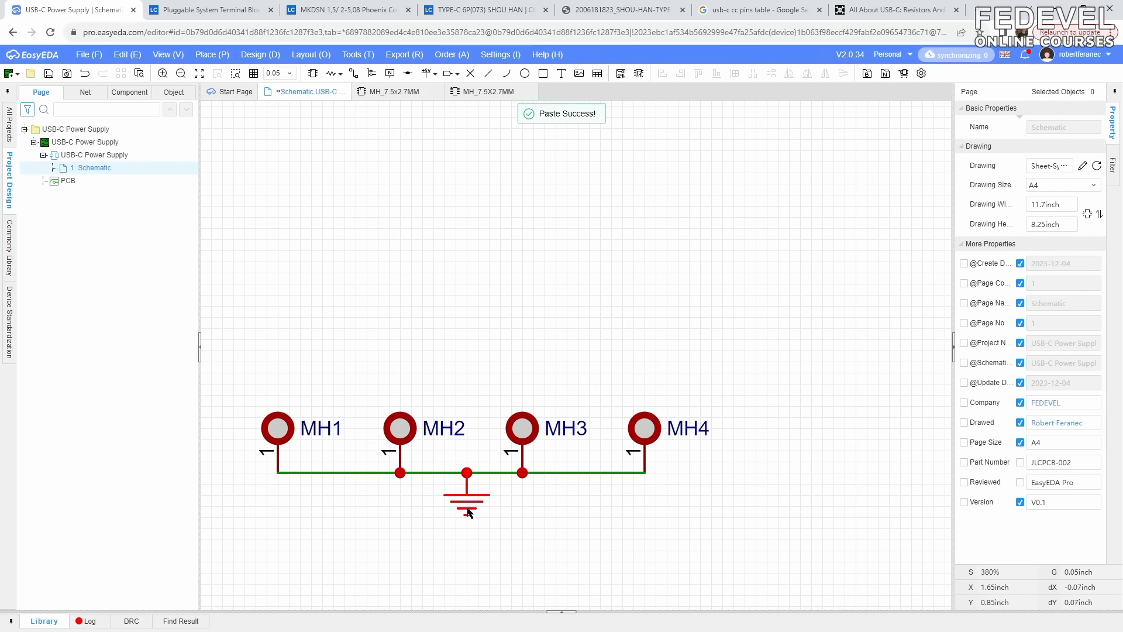
left_click_drag(466, 501, 465, 523)
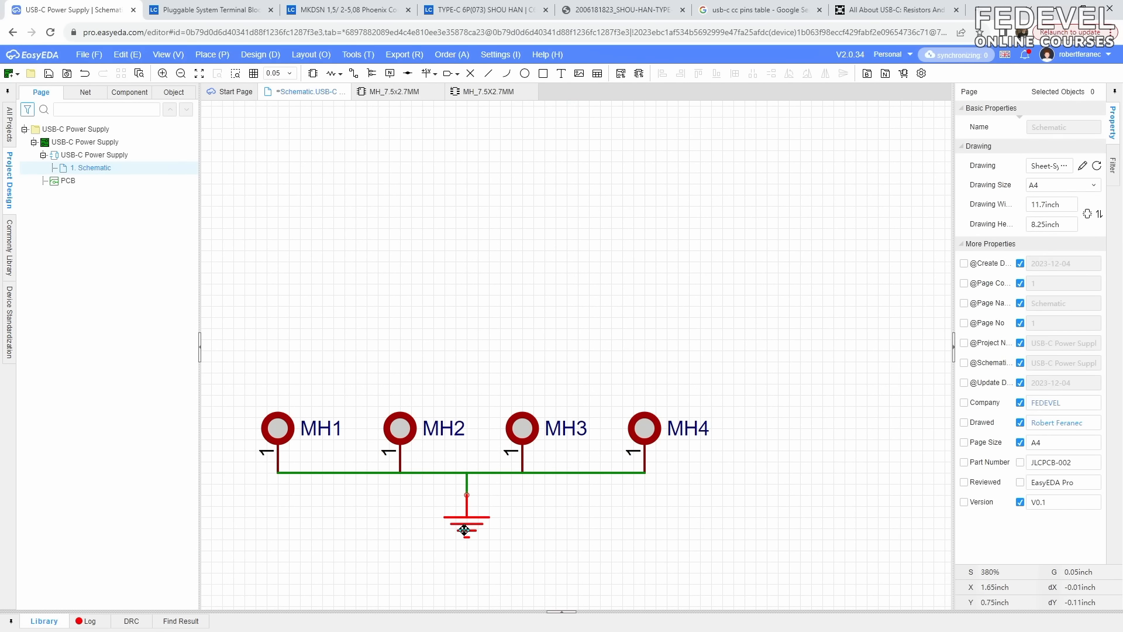
- Shift MH3, MH4 and MH1 outward so the four mounting holes are spaced symmetrically around the GND flag
left_click_drag(522, 416, 532, 414)
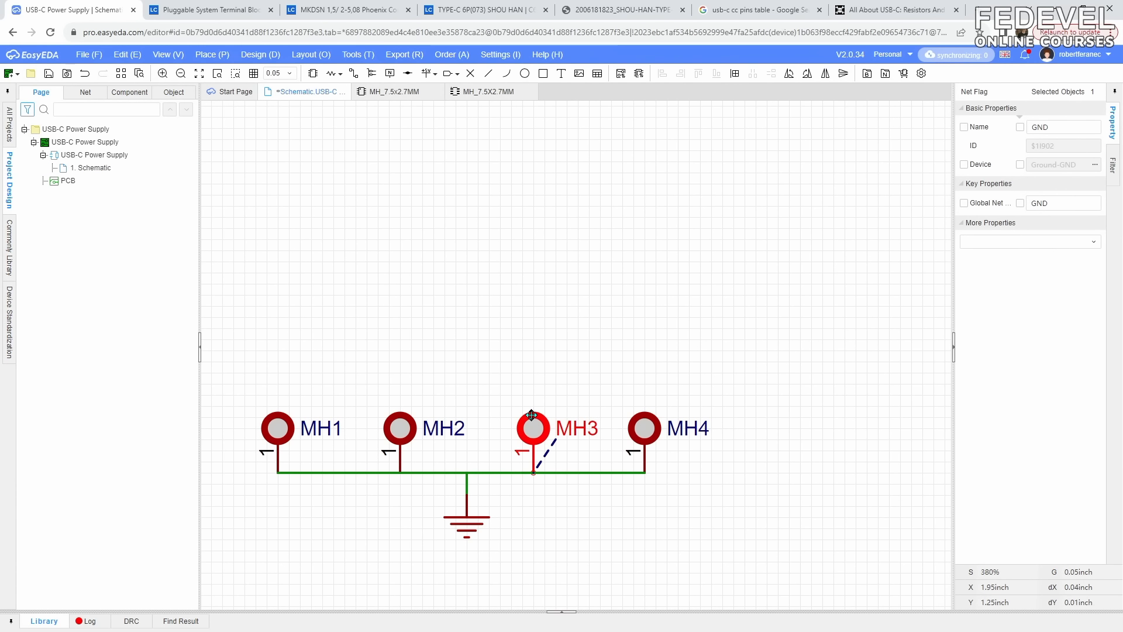
left_click_drag(644, 427, 665, 427)
left_click_drag(278, 427, 268, 427)
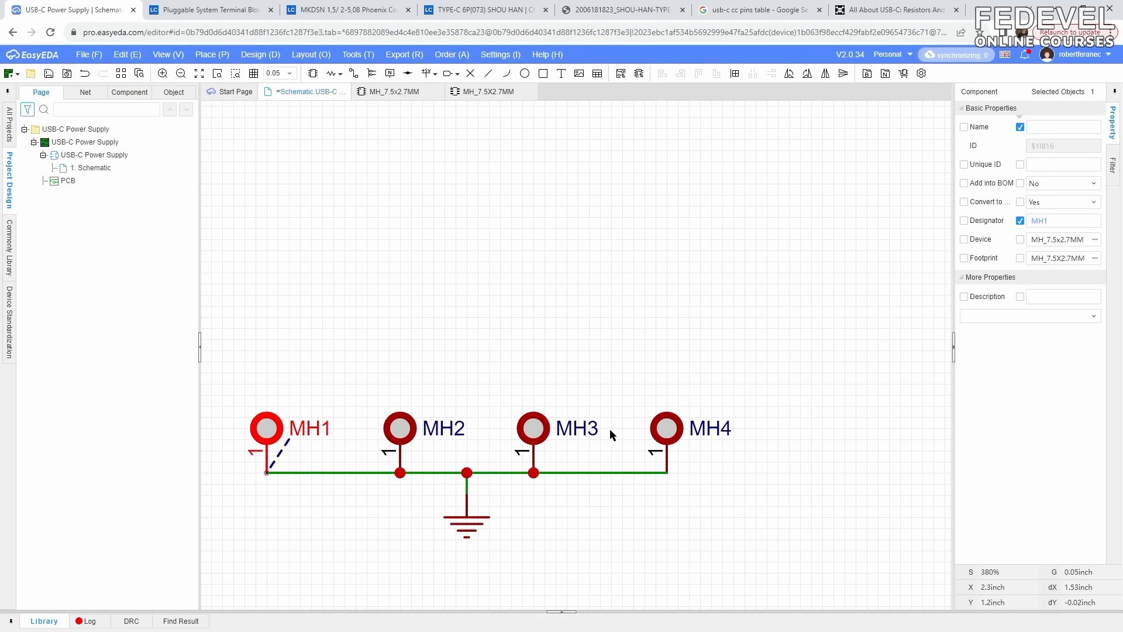
left_click(578, 344)
- Move the whole mounting-hole group with its wire and GND flag a little further from the sheet's left border
scroll(579, 344, "down", 5)
left_click_drag(435, 338, 648, 423)
left_click_drag(614, 374, 668, 383)
left_click(623, 320)
- Copy the USB-C (INPUT) heading and paste it above the mounting holes
scroll(554, 296, "down", 5)
right_click_drag(574, 276, 552, 336)
scroll(545, 201, "up", 3)
left_click(588, 219)
right_click(588, 217)
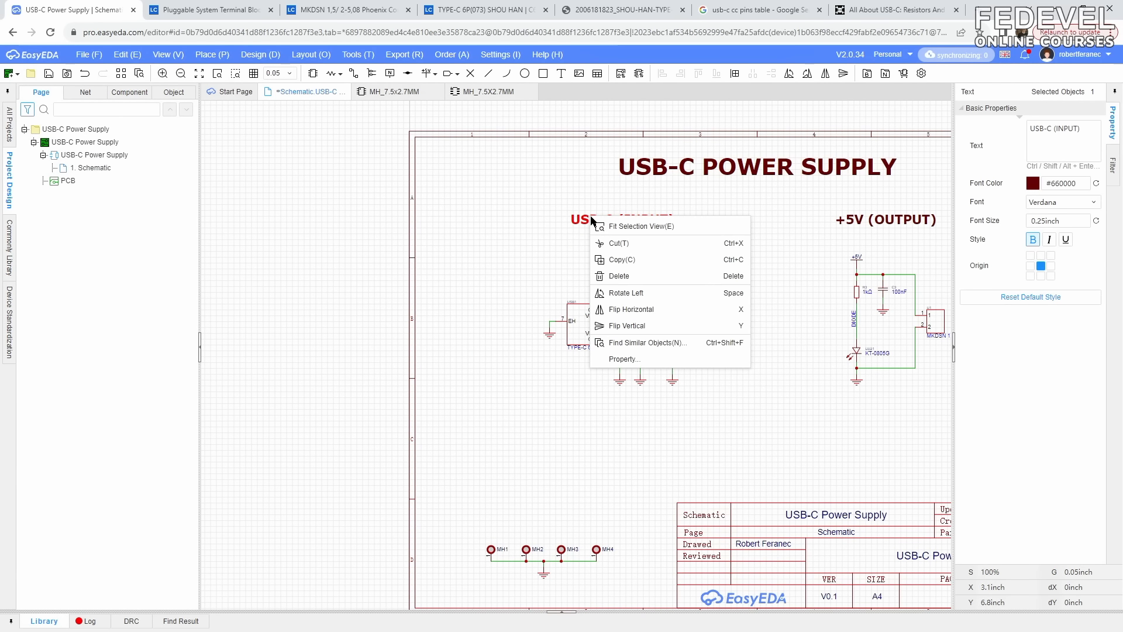
left_click(613, 258)
right_click(498, 378)
left_click(530, 389)
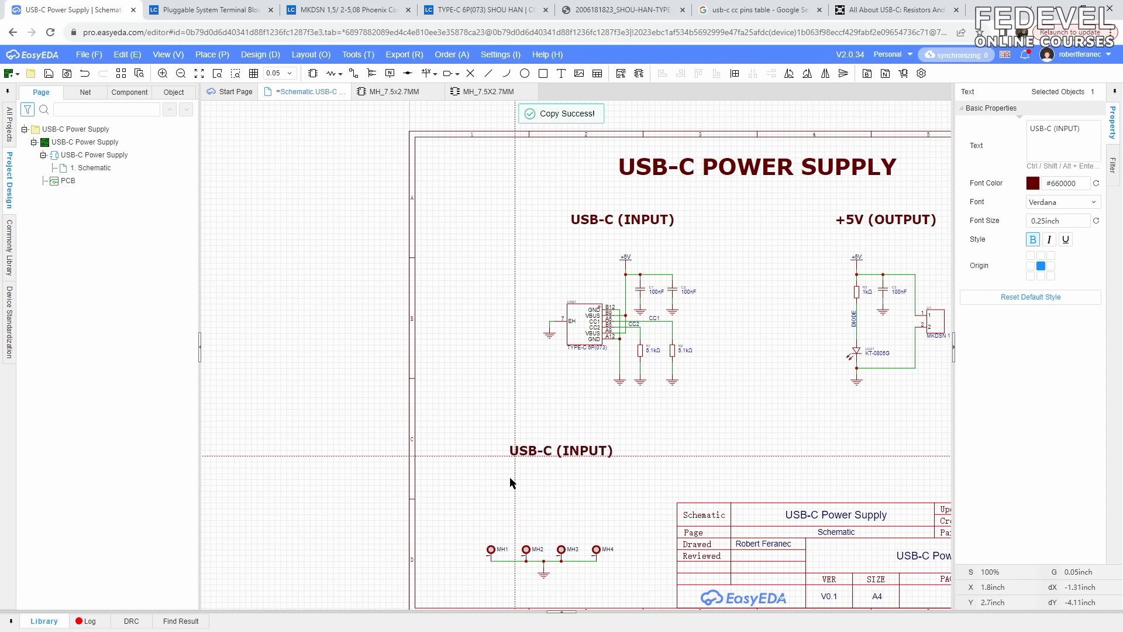
left_click(528, 518)
- Change the copied heading's text to MOUNTING HOLES and move it slightly closer to the mounting holes
left_click(1038, 159)
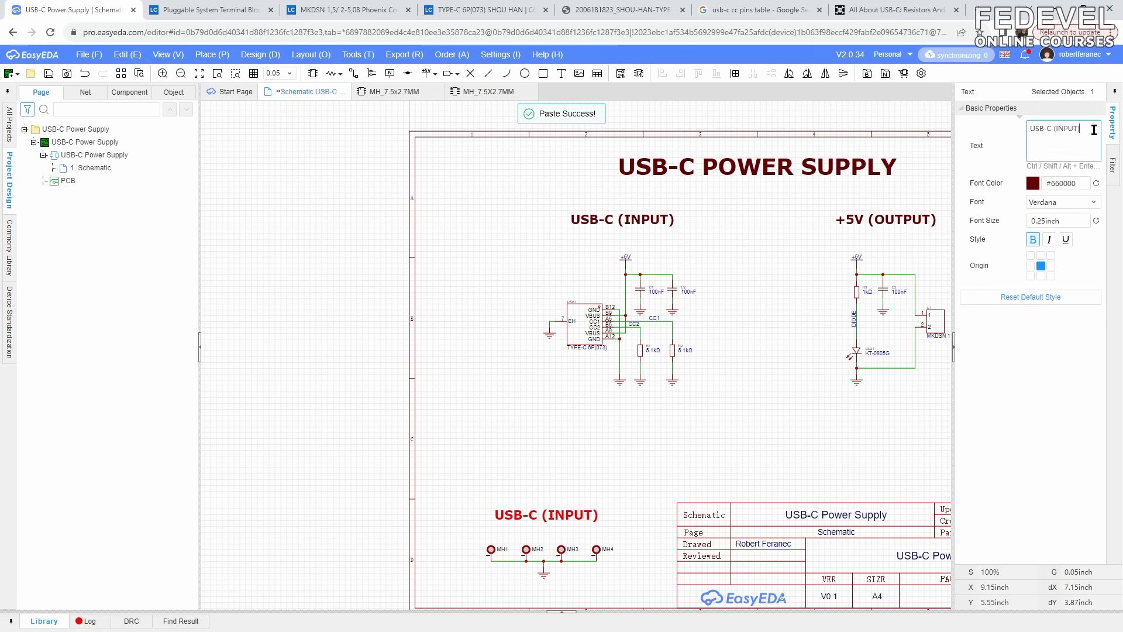
key("ctrl+a")
type("MOUNTING HOLES")
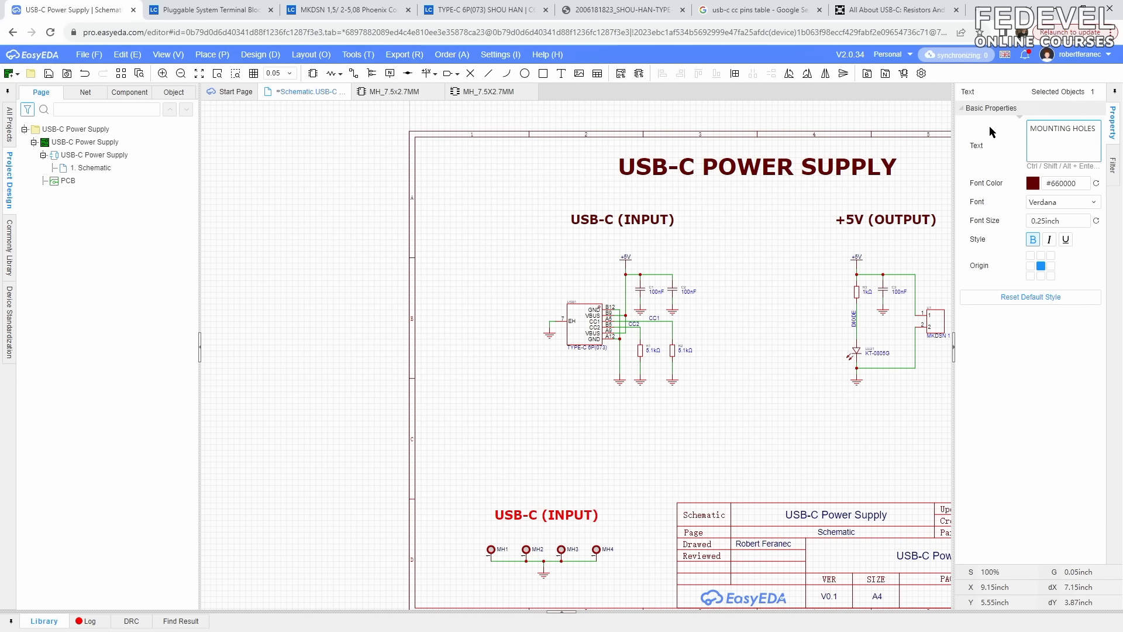
key("Return")
left_click_drag(518, 517, 519, 522)
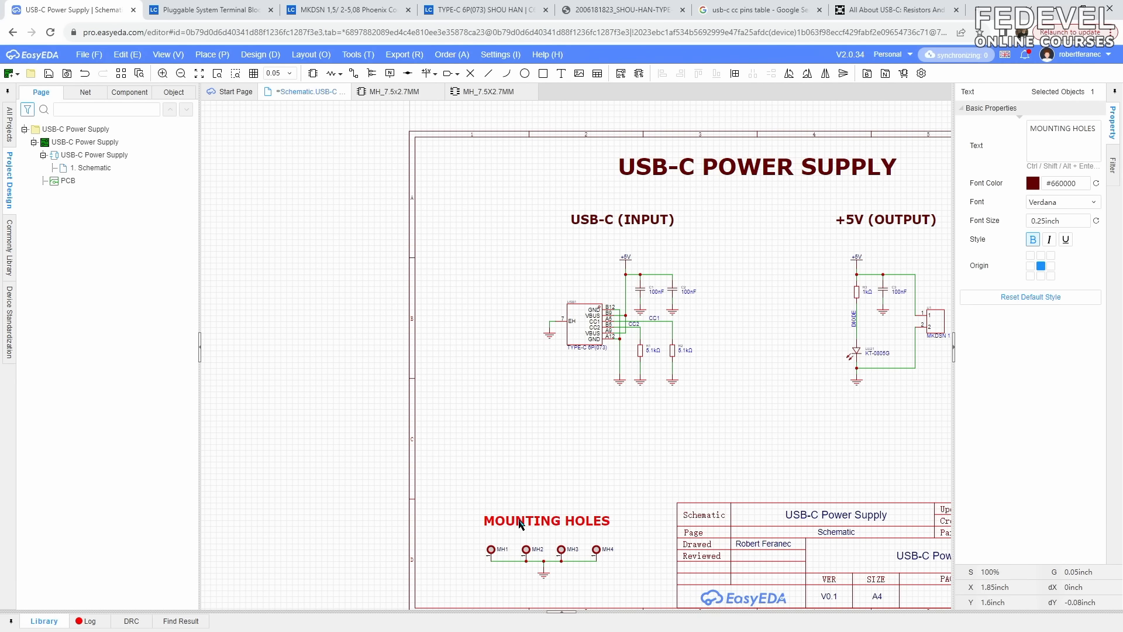
scroll(548, 431, "down", 2)
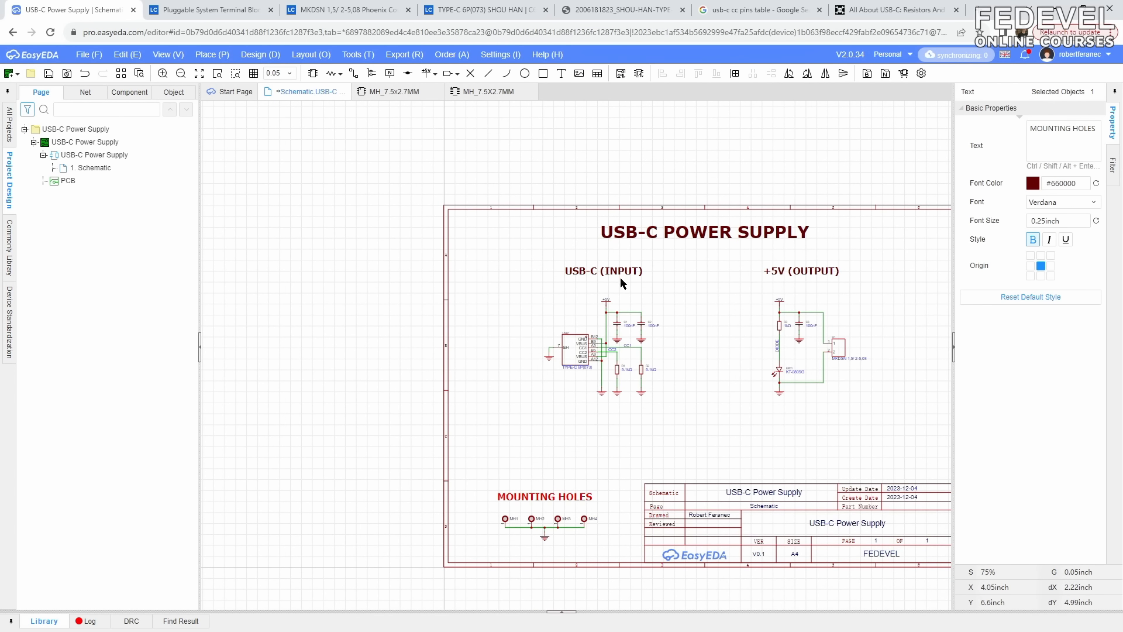
- Move the USB-C input and +5V output circuits slightly up, closer to their headings, and save the schematic
left_click_drag(500, 285, 882, 426)
key("Up")
key("Up")
key("Up")
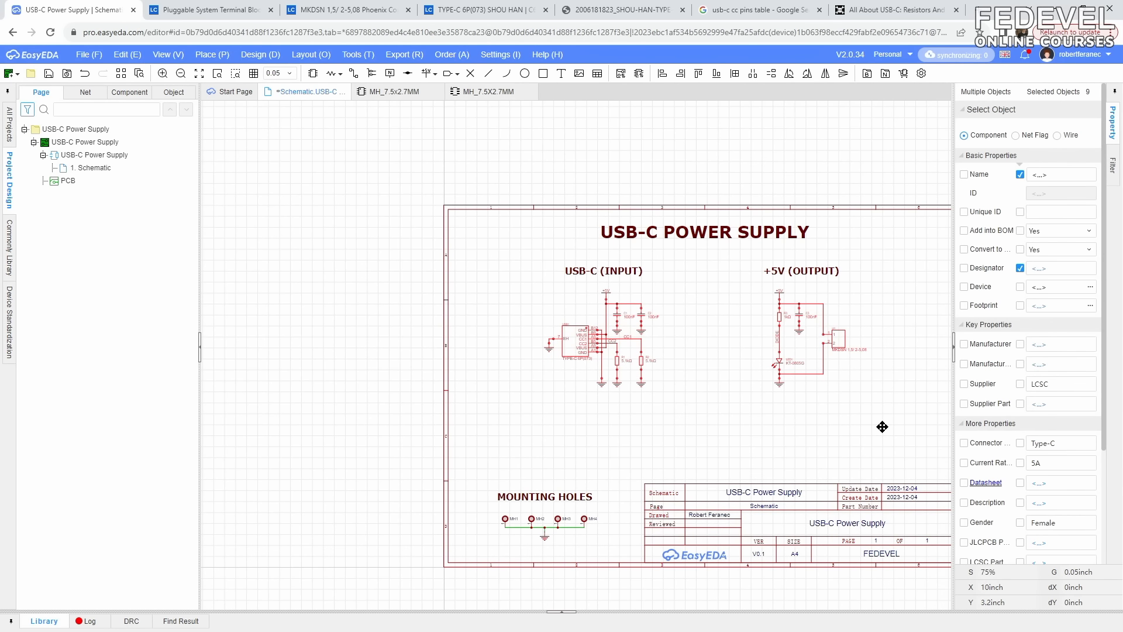
left_click(713, 423)
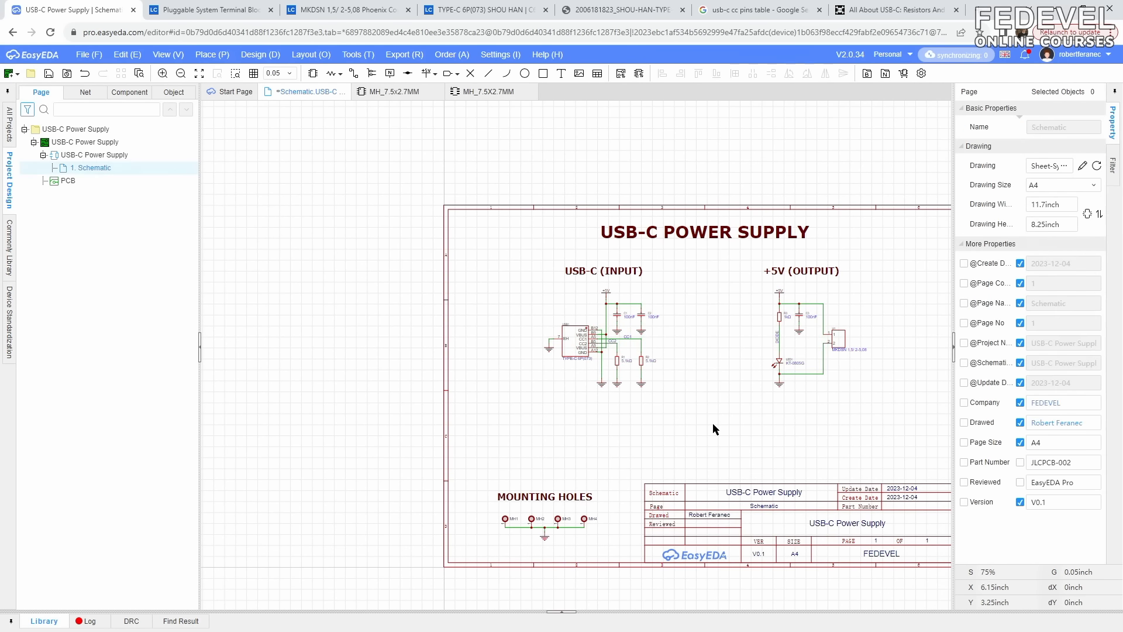
left_click(198, 79)
left_click(49, 75)
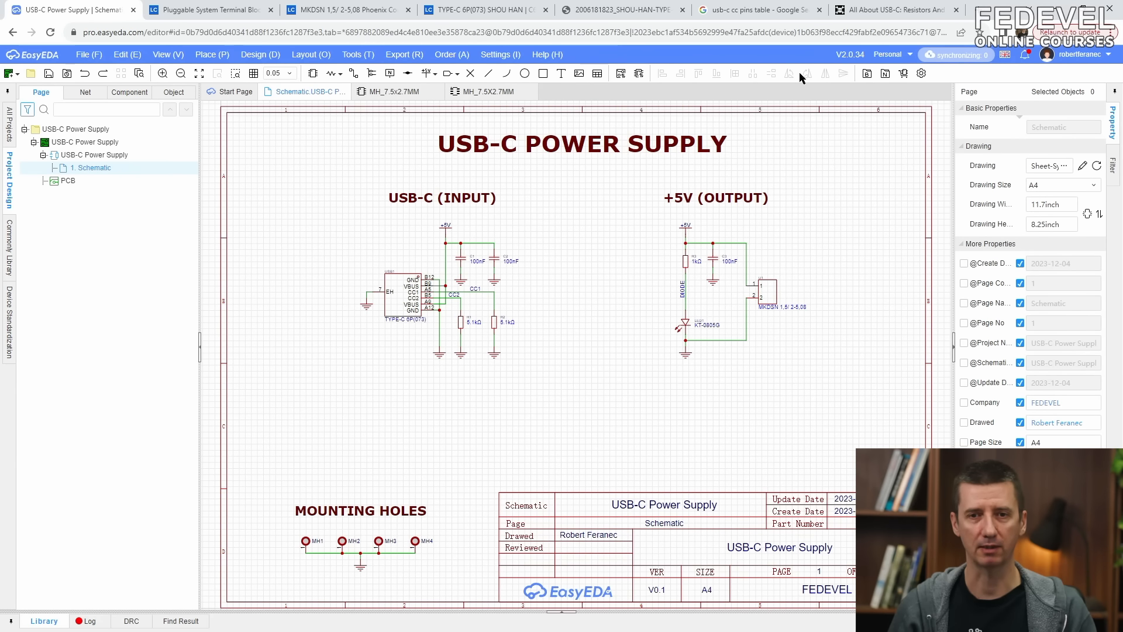
- Check the CC voltage table in the Hackaday USB-C article, and place a centre-origin text CC1 / CC2 below the USB-C connector circuit
left_click(895, 10)
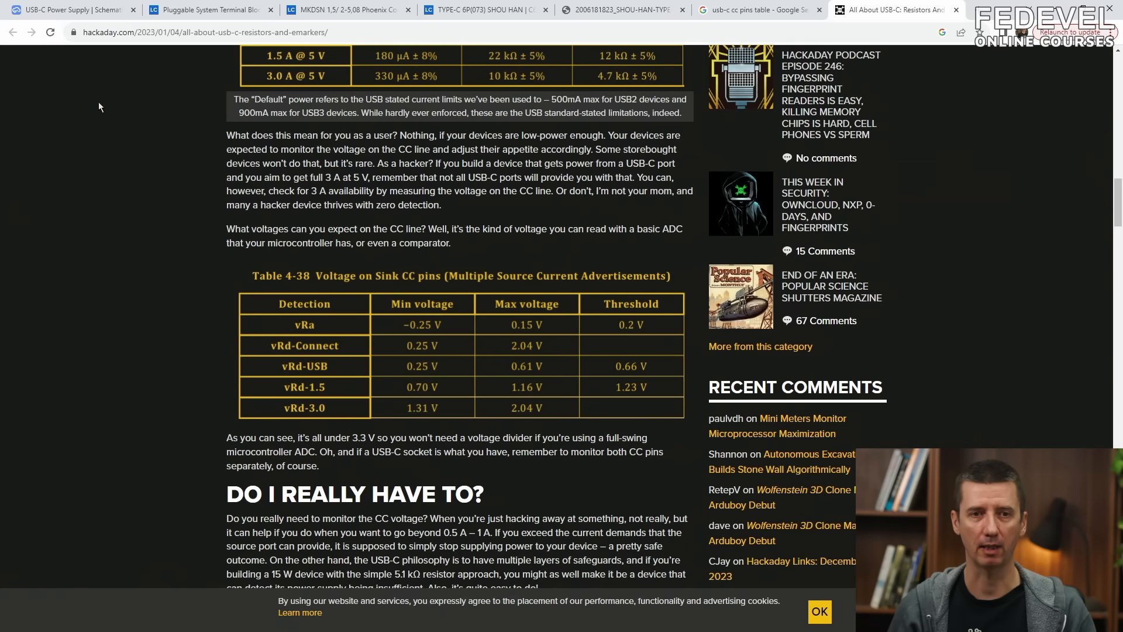
left_click(76, 10)
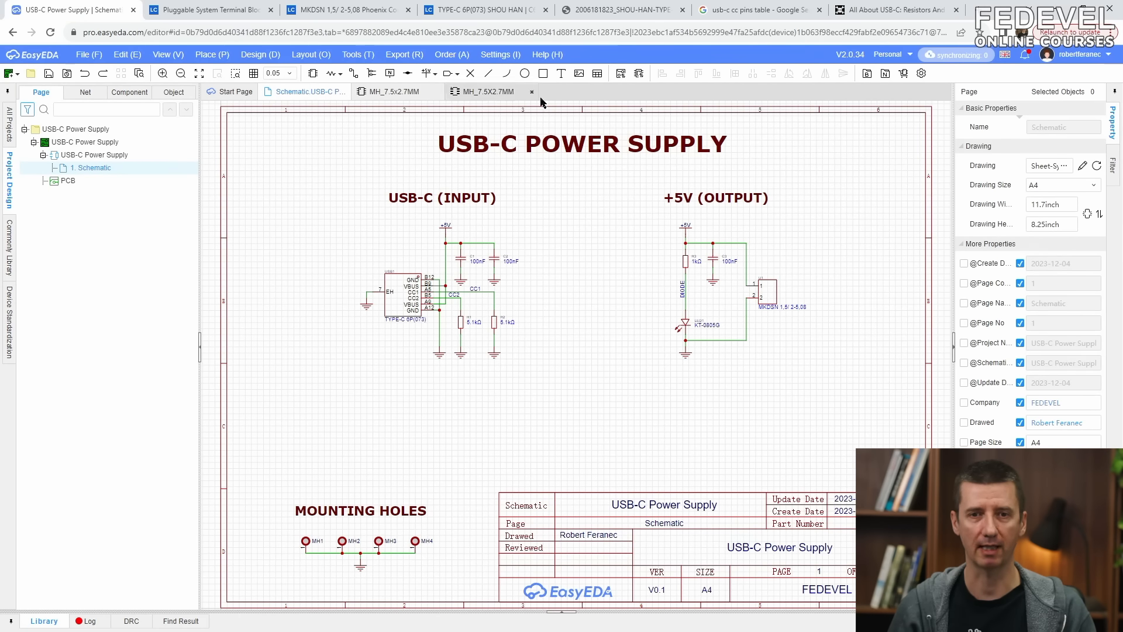
left_click(560, 73)
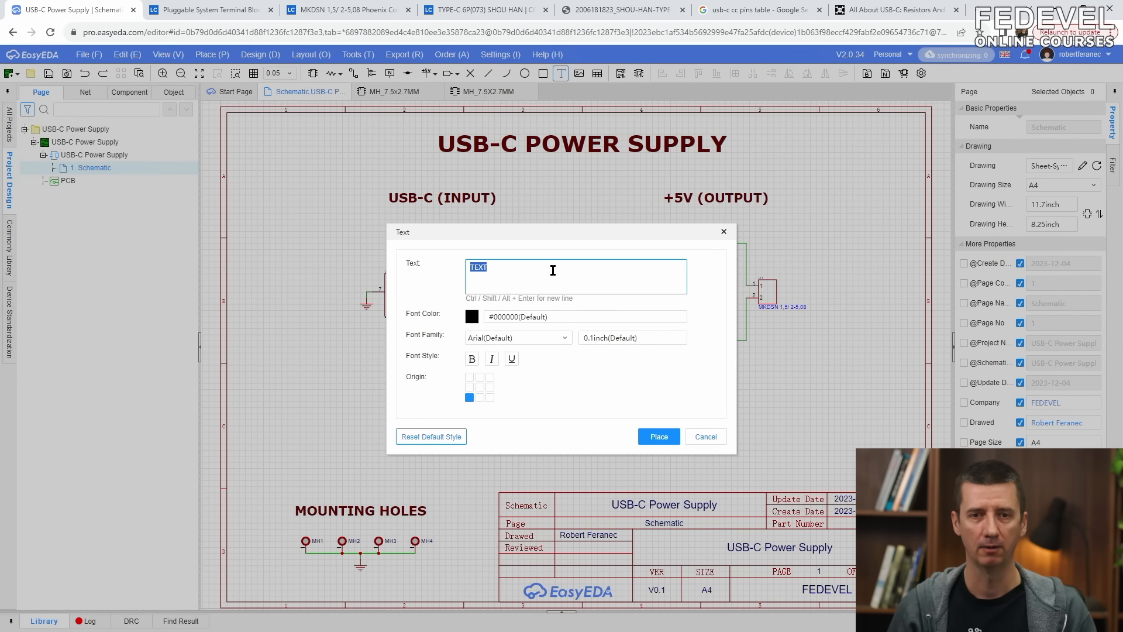
type("CC1 / CC2")
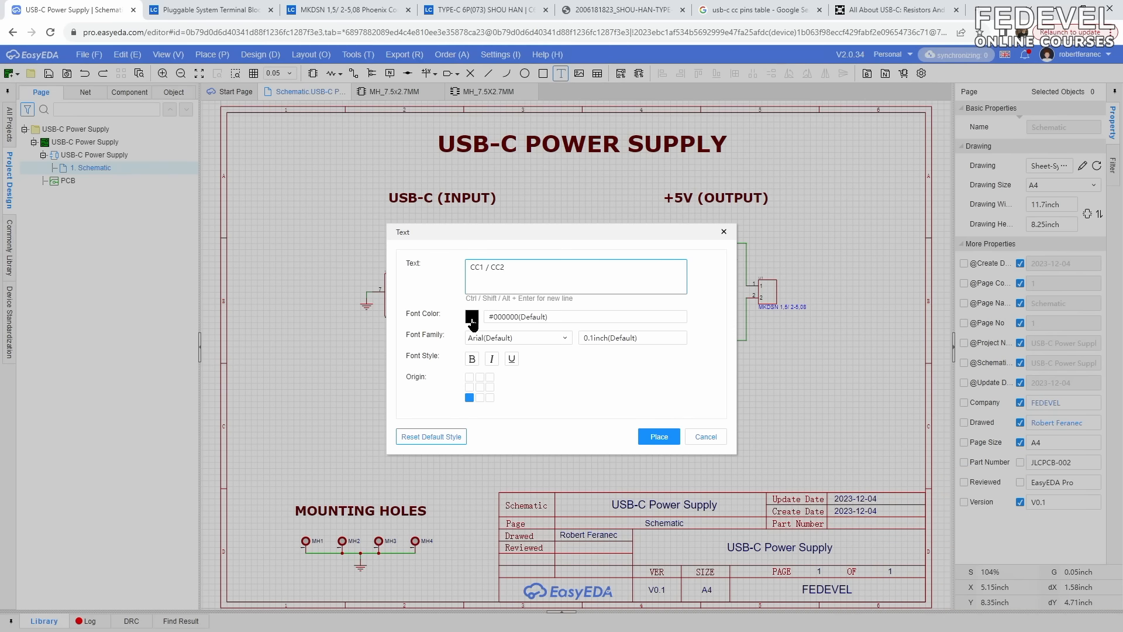
left_click(480, 387)
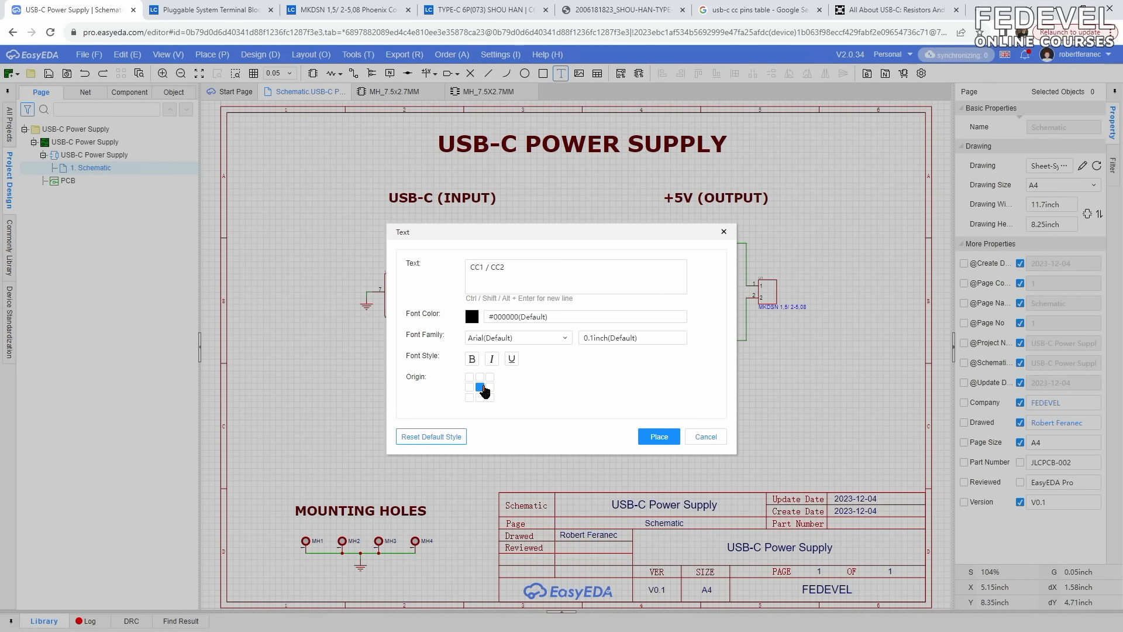
left_click(656, 437)
scroll(403, 386, "up", 3)
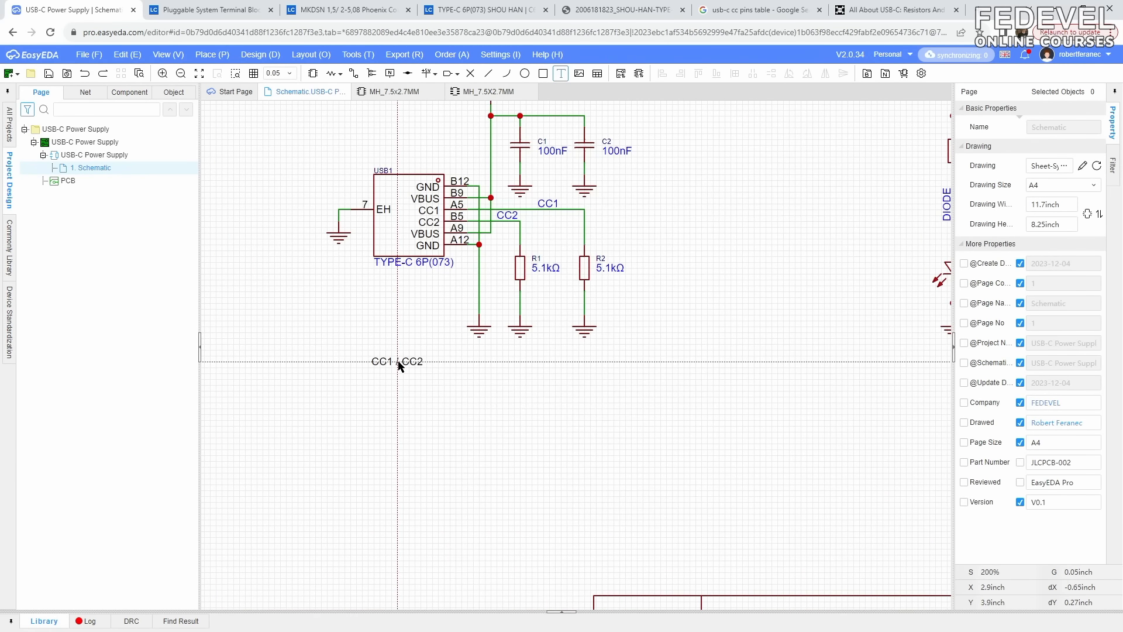
left_click(398, 366)
- Place a second text on the same line beside CC1 / CC2 and set its content to USB MAX Current
left_click(503, 363)
key("Escape")
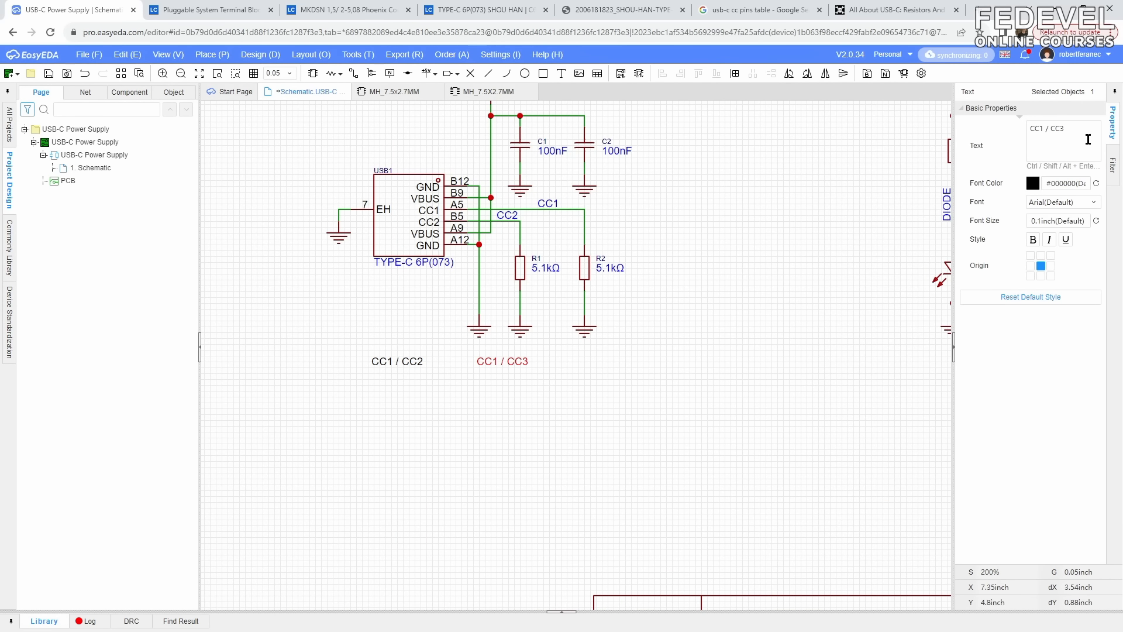
left_click_drag(1088, 139, 983, 144)
type("USB MAX Current")
key("Return")
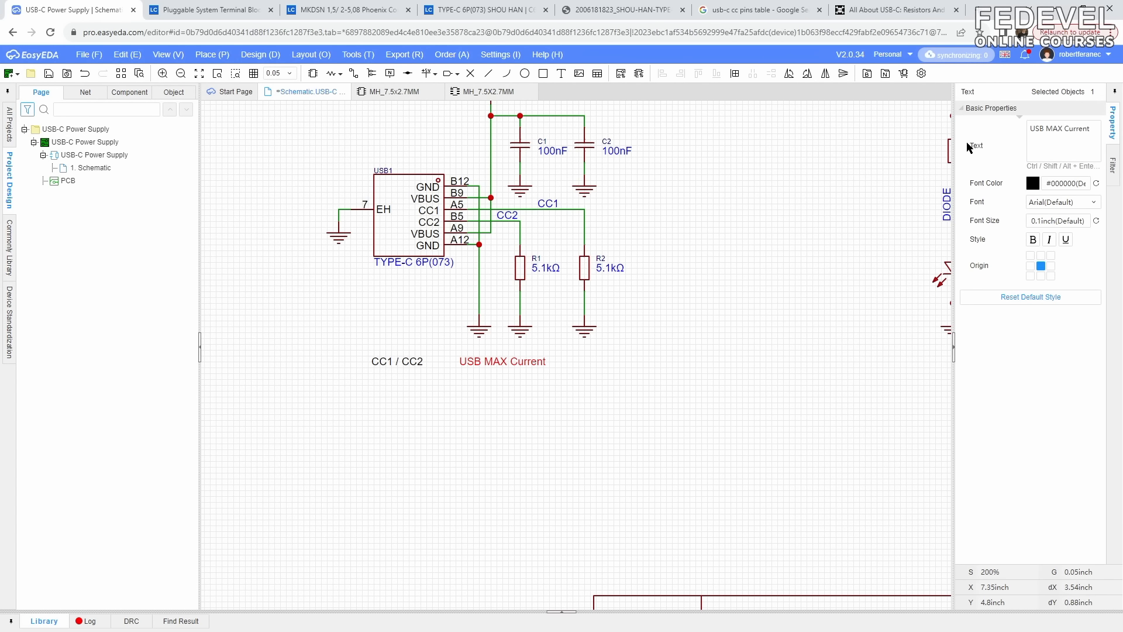
- Draw a rectangle about 1.85 inch wide and 0.2 inch high around the CC1 / CC2 and USB MAX Current texts
scroll(396, 369, "up", 2)
left_click(212, 54)
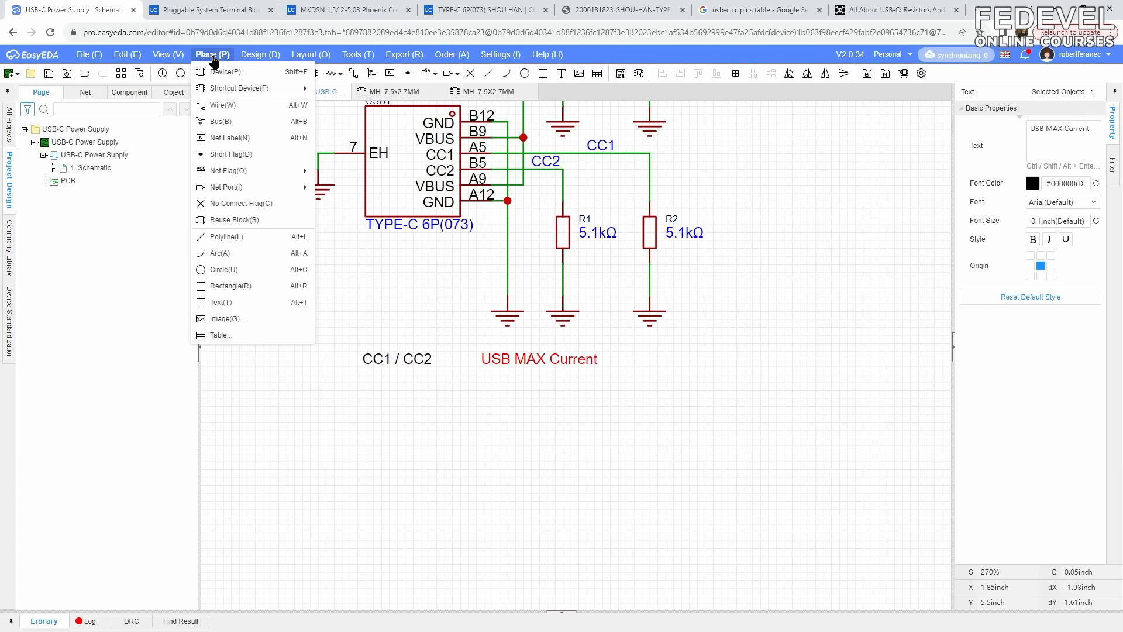
left_click(228, 285)
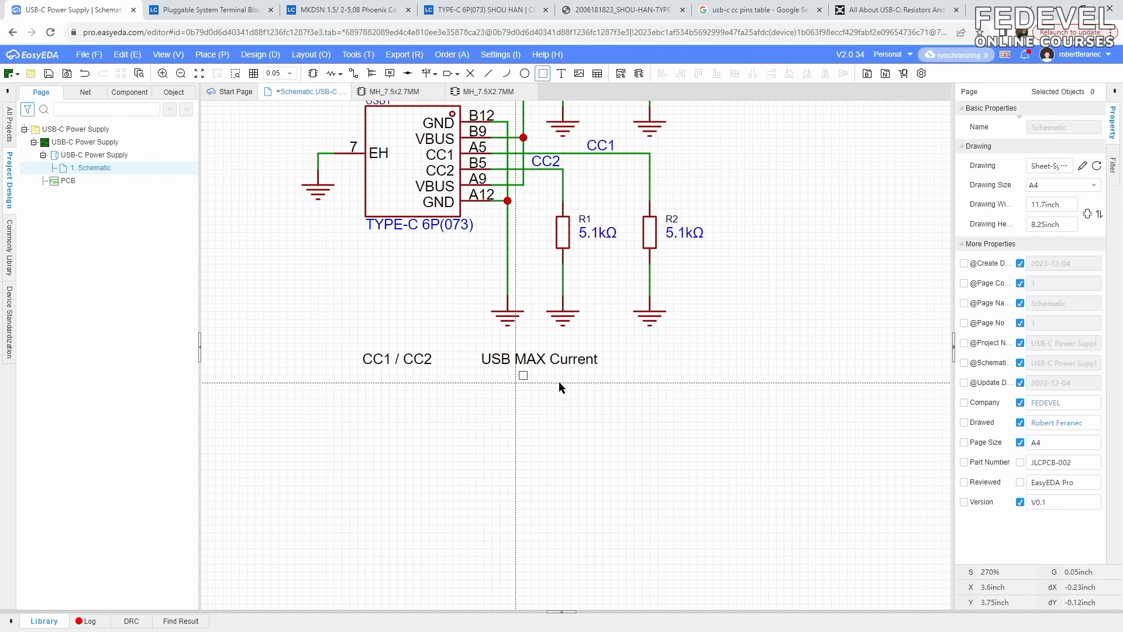
left_click(610, 343)
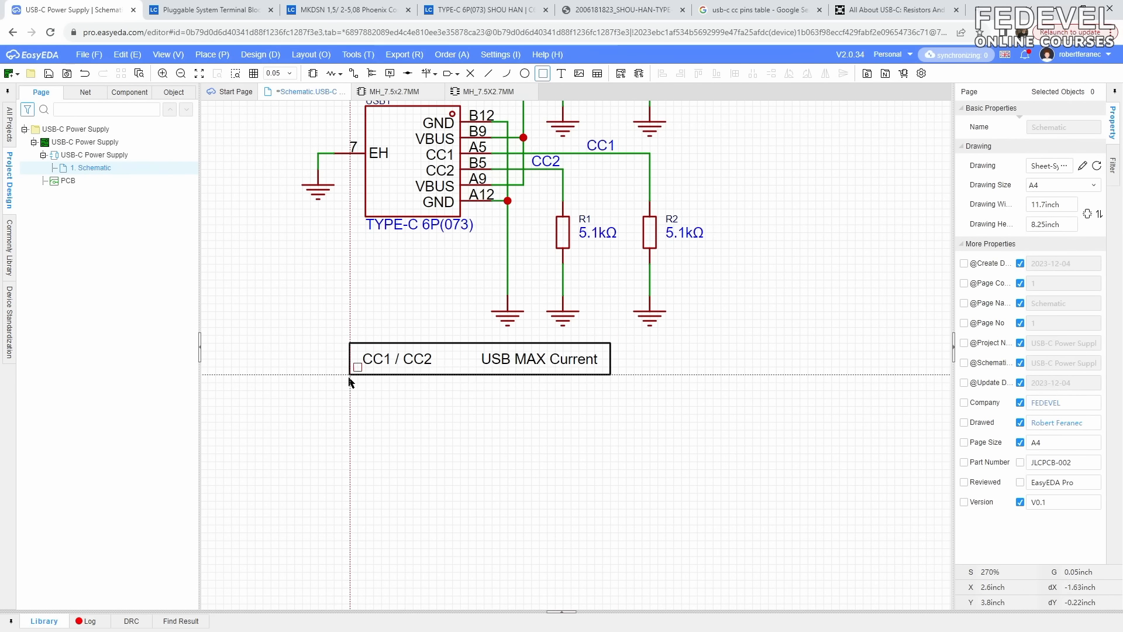
left_click(318, 375)
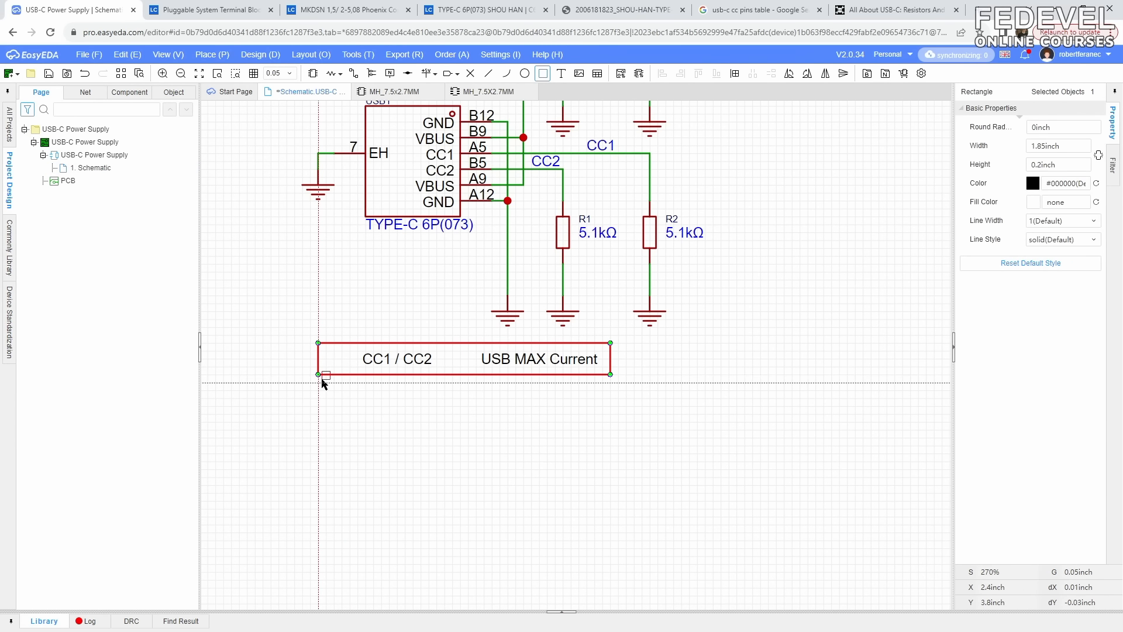
- Divide the rectangle into two cells with a vertical line between the CC1 / CC2 and USB MAX Current texts
left_click(206, 54)
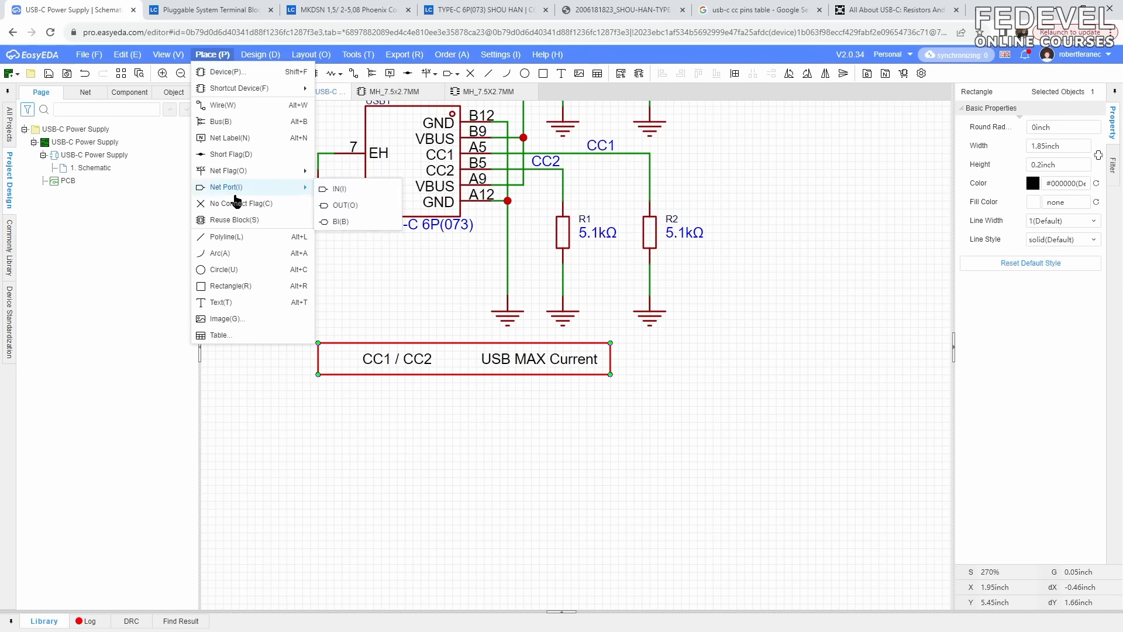
left_click(240, 239)
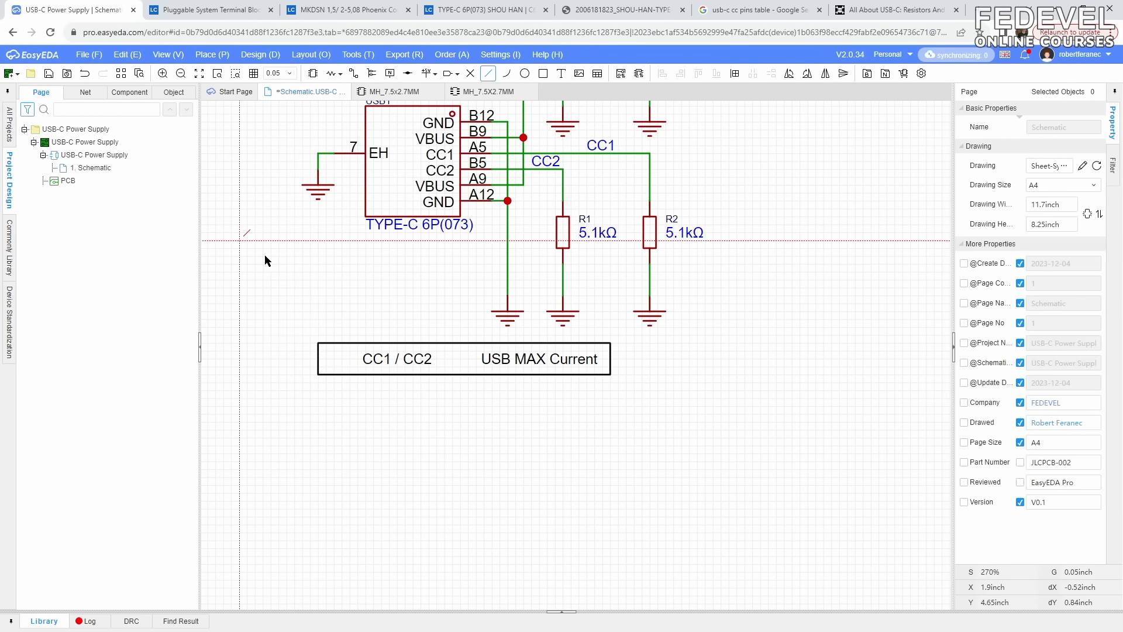
left_click(468, 343)
left_click(468, 374)
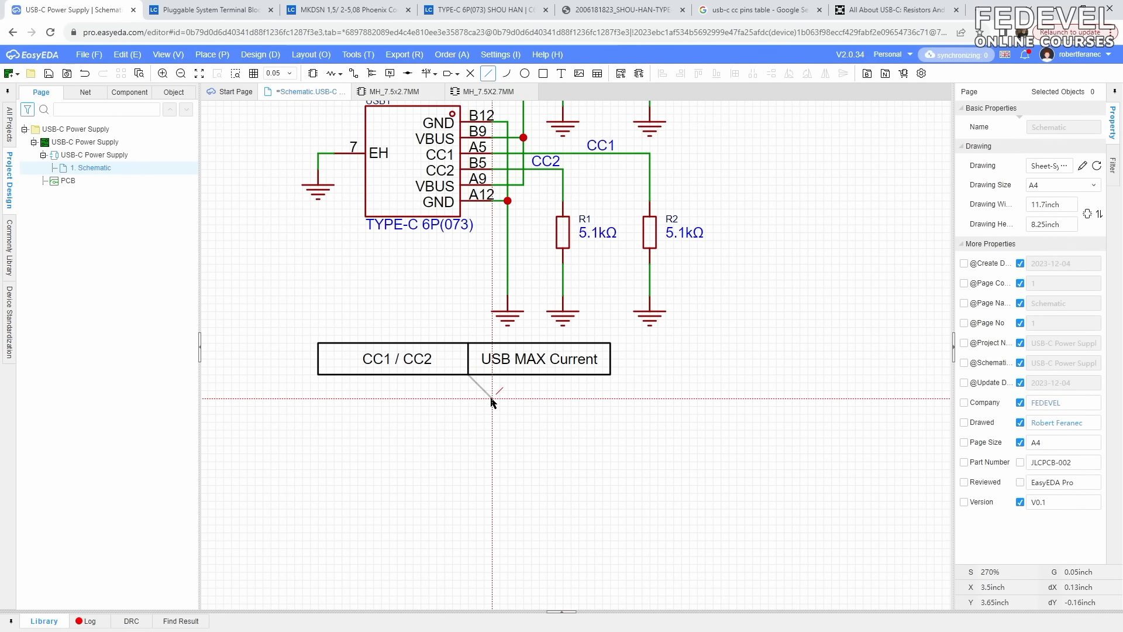
key("Escape")
- Narrow the rectangle by one 0.05 inch grid step on the CC1 / CC2 side
left_click(321, 354)
left_click_drag(318, 343, 325, 343)
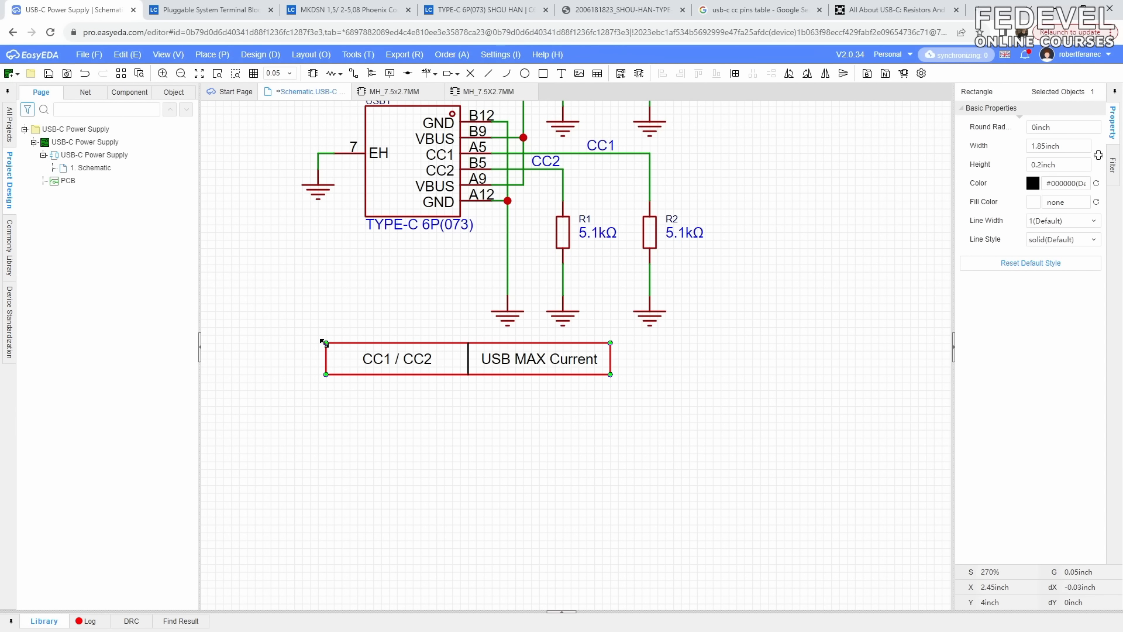
left_click(387, 413)
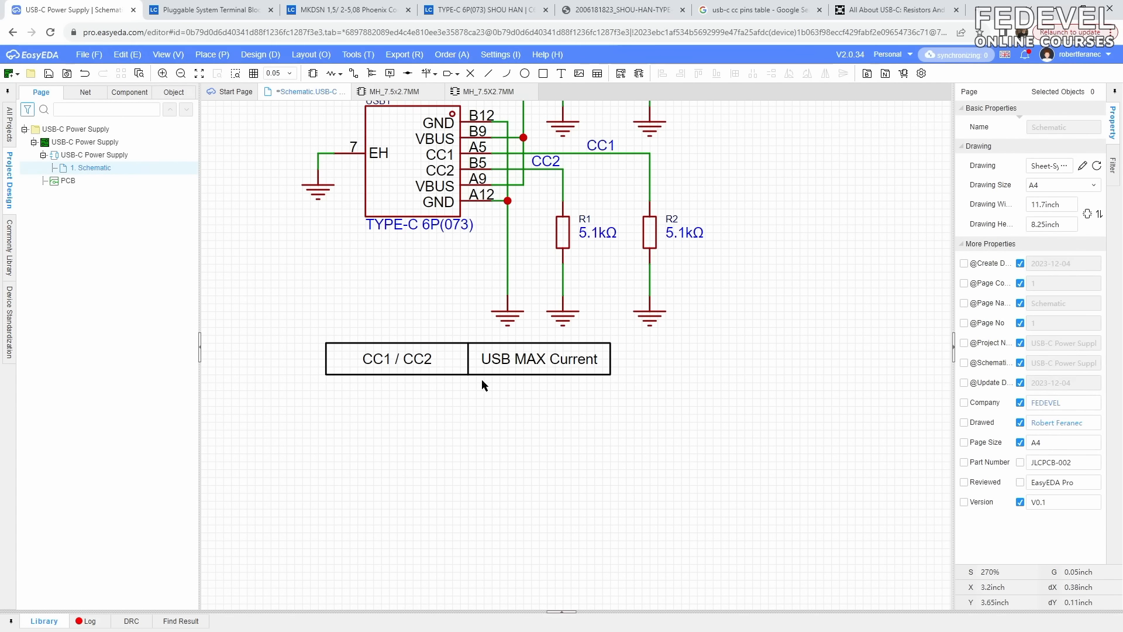
- Copy the USB MAX Current text and paste it directly below the original, under the header row
right_click(510, 359)
left_click(539, 399)
right_click(514, 405)
left_click(529, 408)
left_click(482, 400)
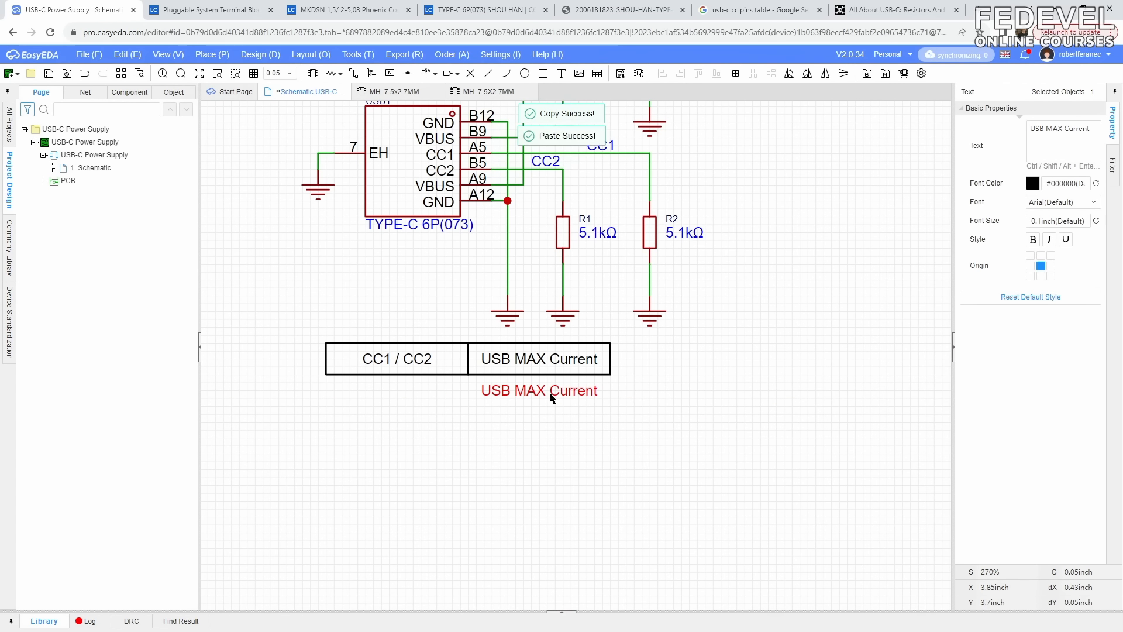
- Change the pasted text below the USB MAX Current header to 0.5A with a font size of 0.08inch
triple_click(1078, 149)
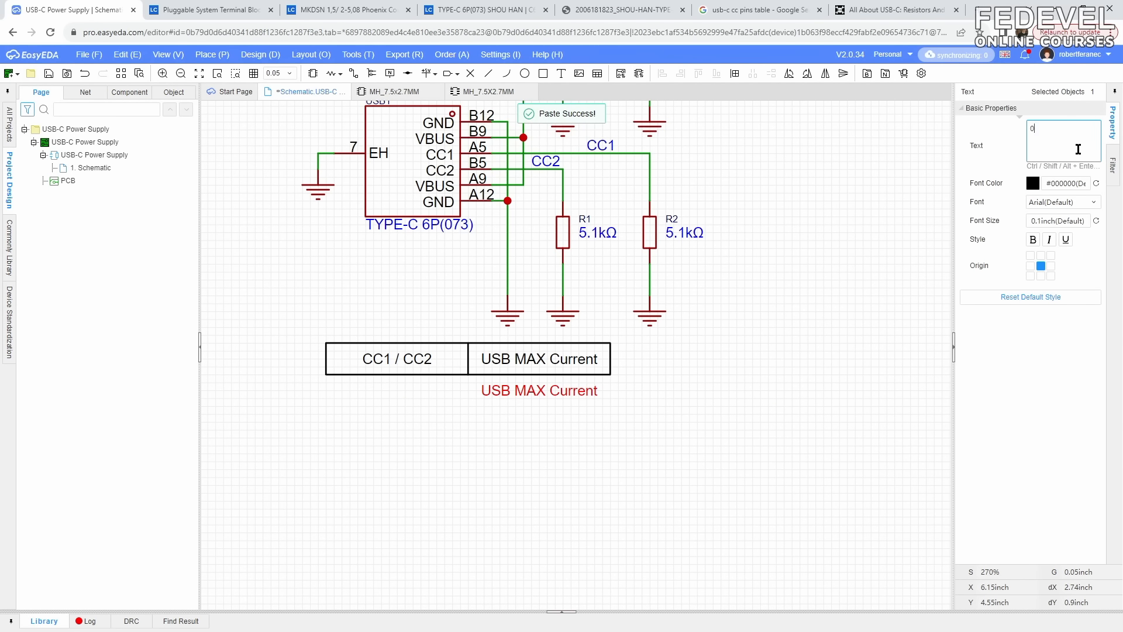
type("0.5A")
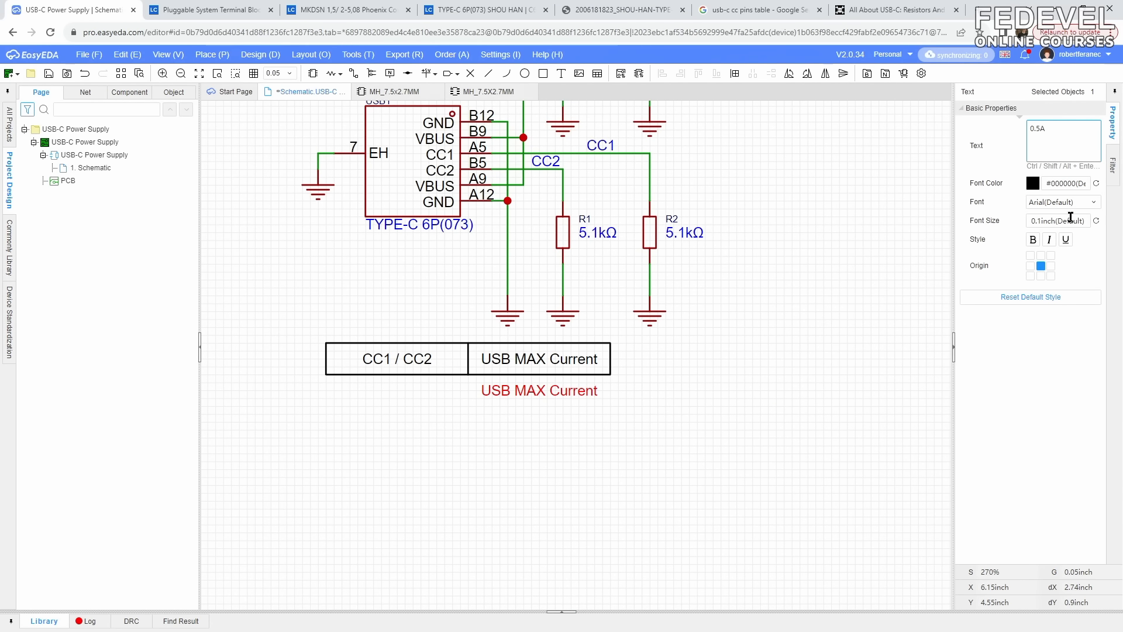
left_click(1061, 222)
key("Return")
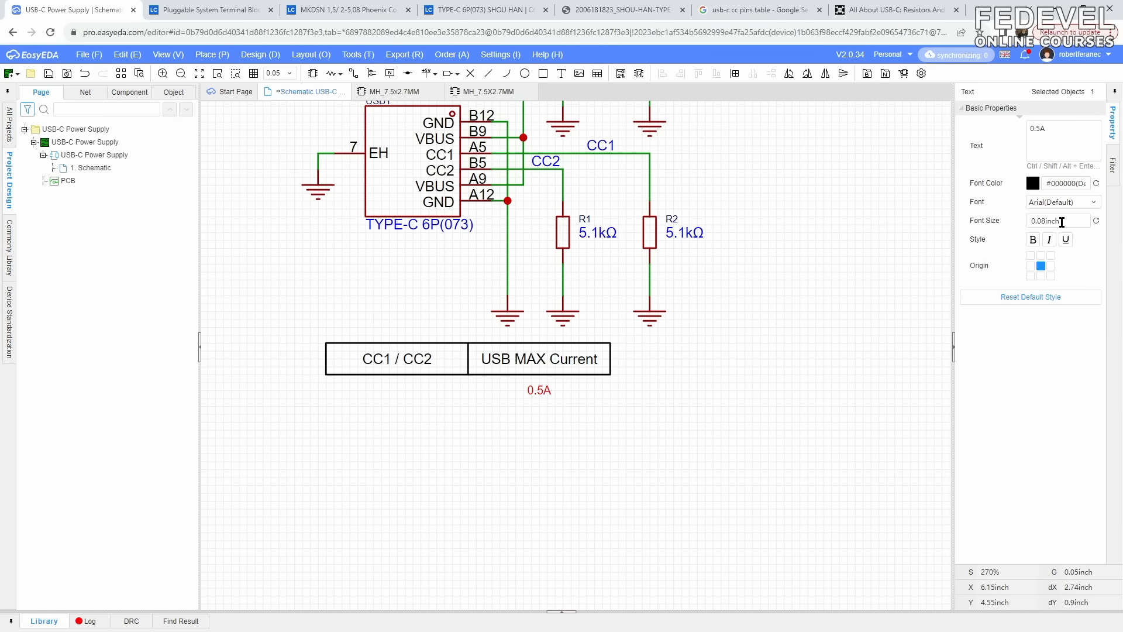
- Duplicate the 0.5A text twice, placing the copies evenly spaced below it in the USB MAX Current column
right_click(537, 391)
left_click(557, 435)
right_click(536, 416)
left_click(556, 434)
left_click(524, 430)
right_click(527, 452)
left_click(556, 461)
left_click(537, 452)
- Change the two copied texts below 0.5A to 1.5A and 3A
left_click(1060, 134)
type("1")
left_click(539, 453)
left_click(1055, 128)
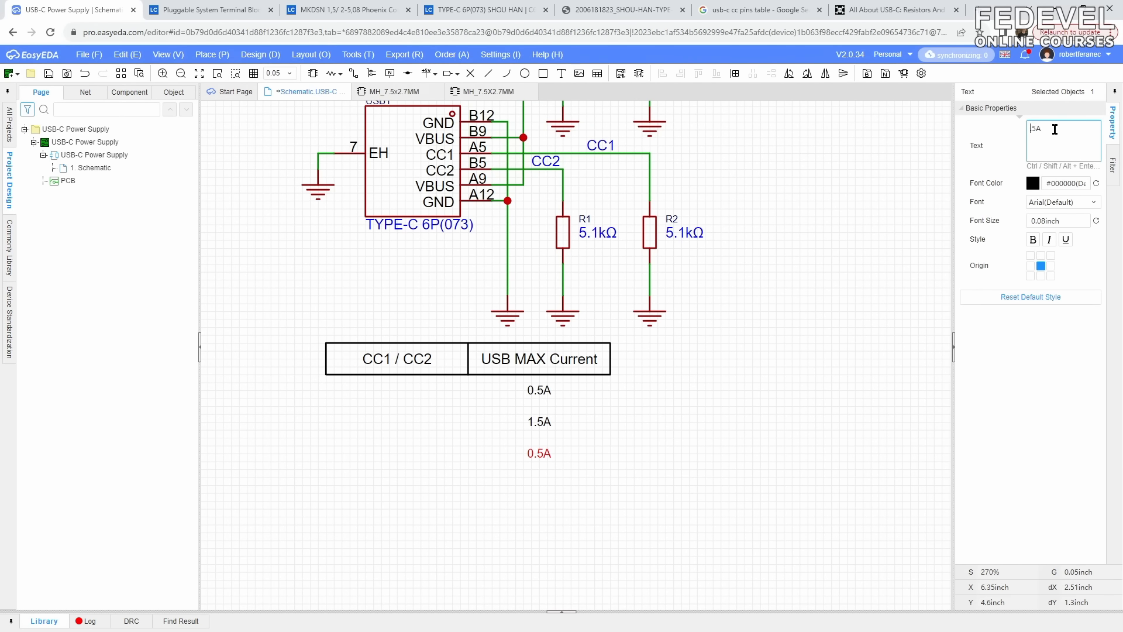
type("3")
left_click(683, 443)
- Extend the table's outer rectangle down to enclose the 3A row, and lengthen the column divider to its lower edge
left_click(592, 374)
left_click_drag(610, 375, 609, 468)
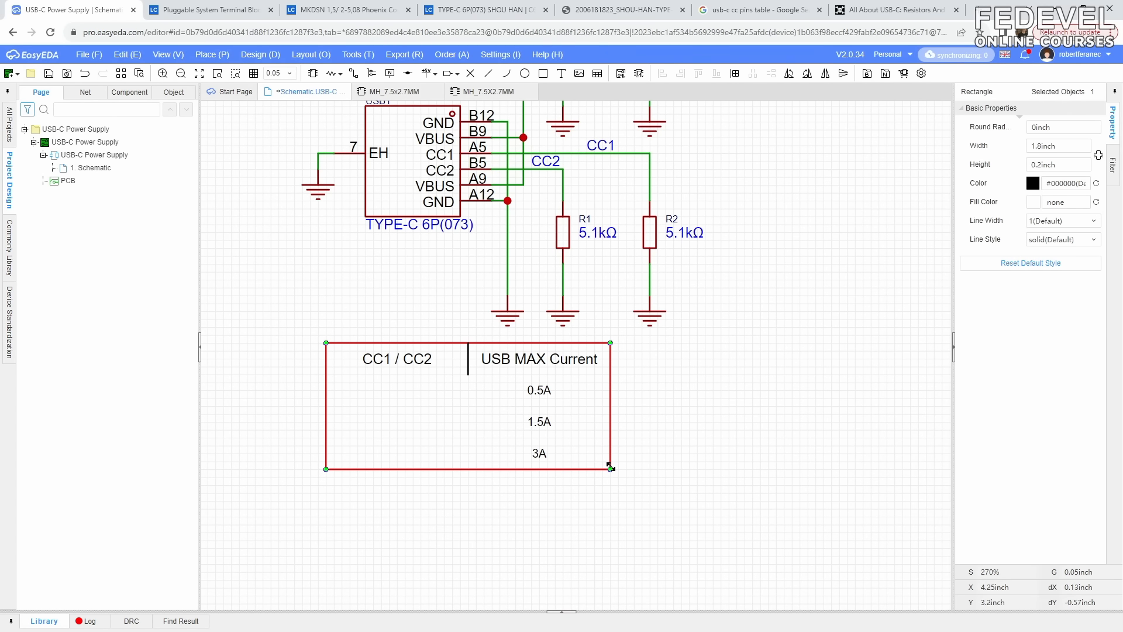
left_click(657, 419)
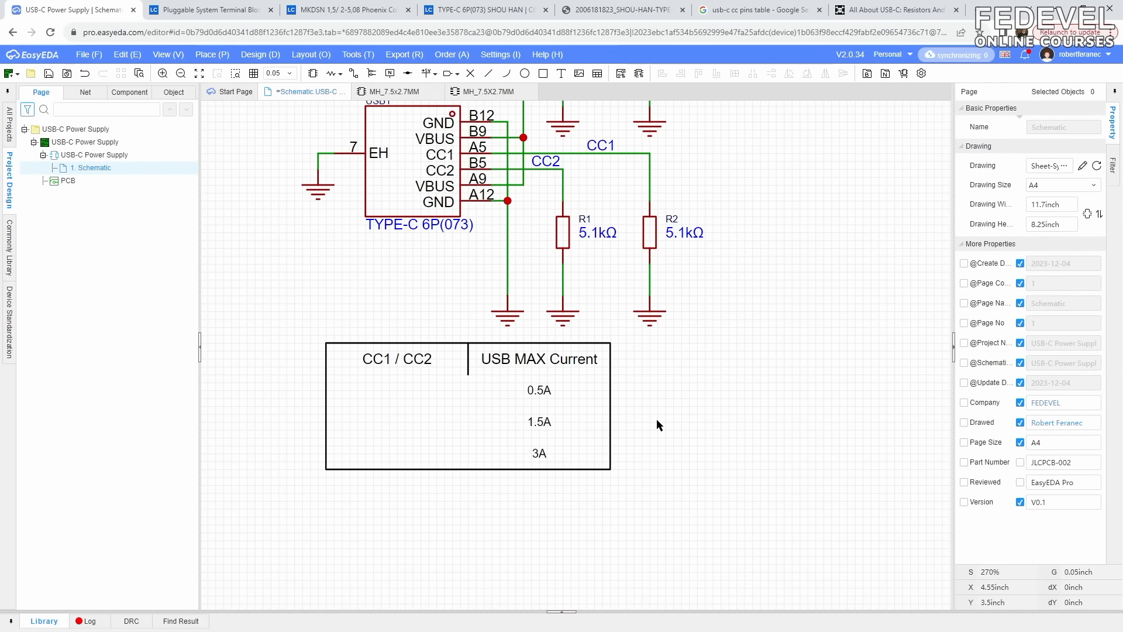
left_click(468, 359)
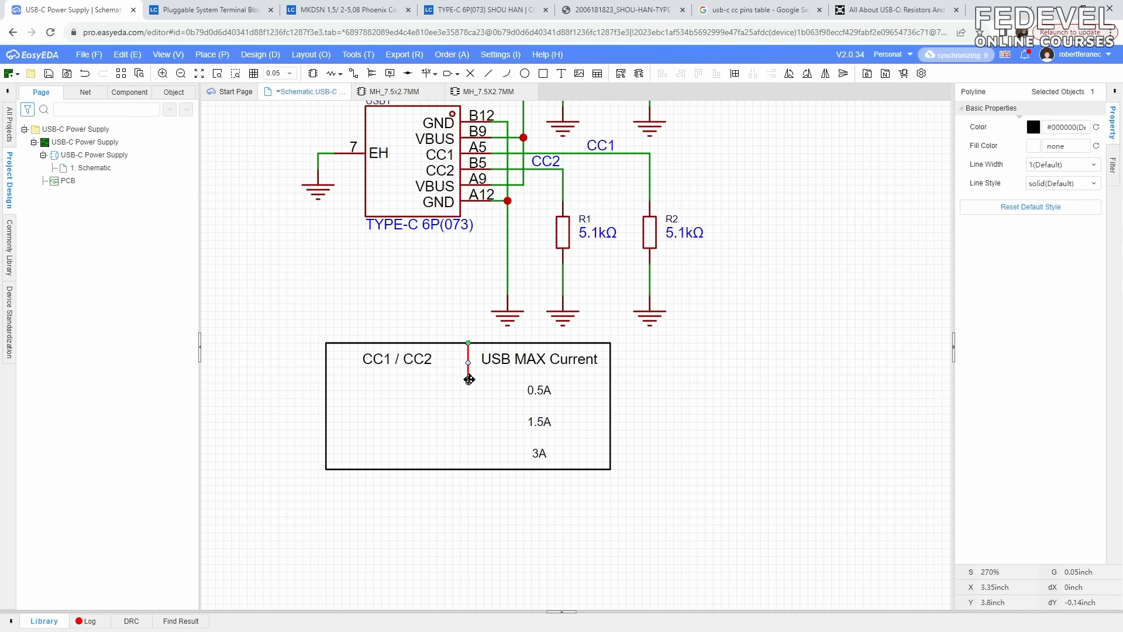
left_click_drag(469, 379, 468, 466)
- Draw three horizontal lines across the table to separate the header, 0.5A, 1.5A and 3A rows
left_click(205, 58)
left_click(231, 237)
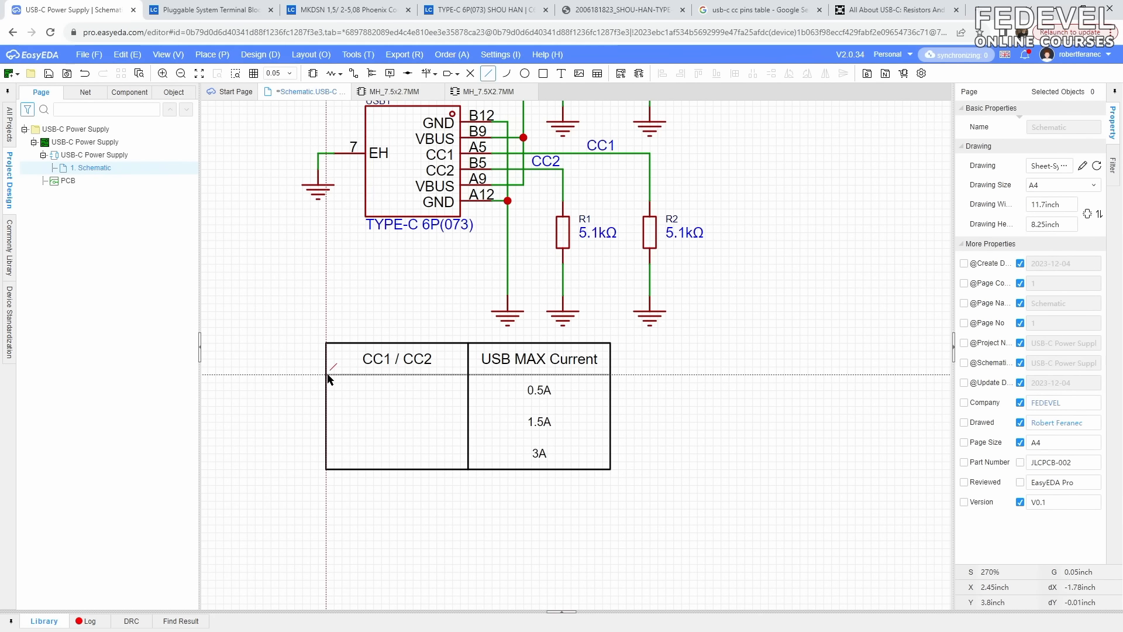
right_click(350, 409)
left_click(327, 408)
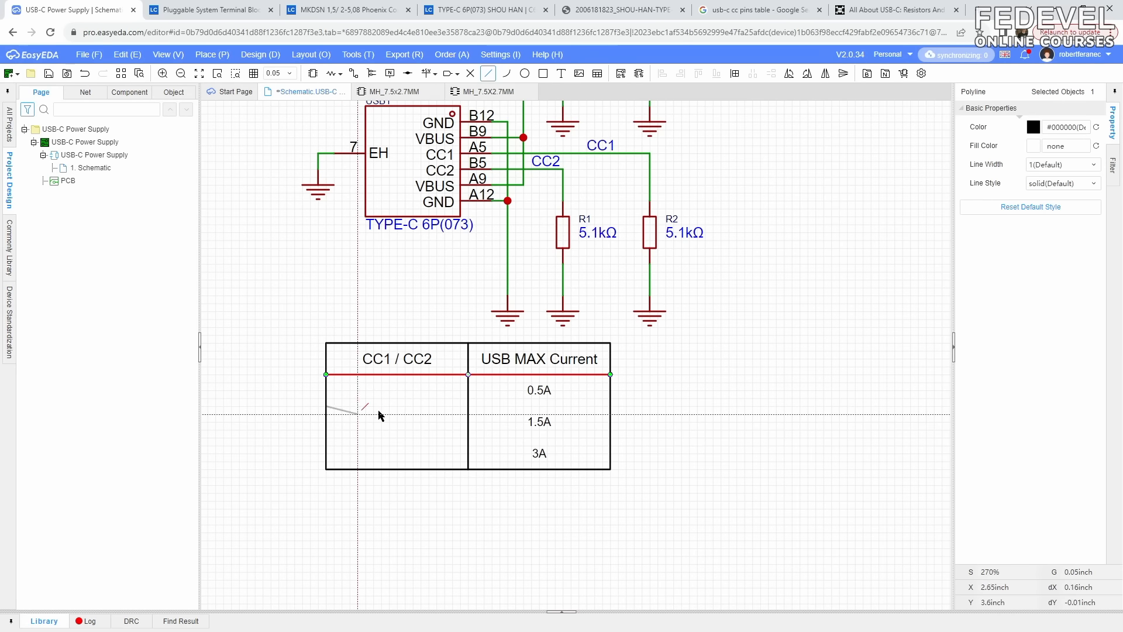
left_click(611, 405)
right_click(631, 427)
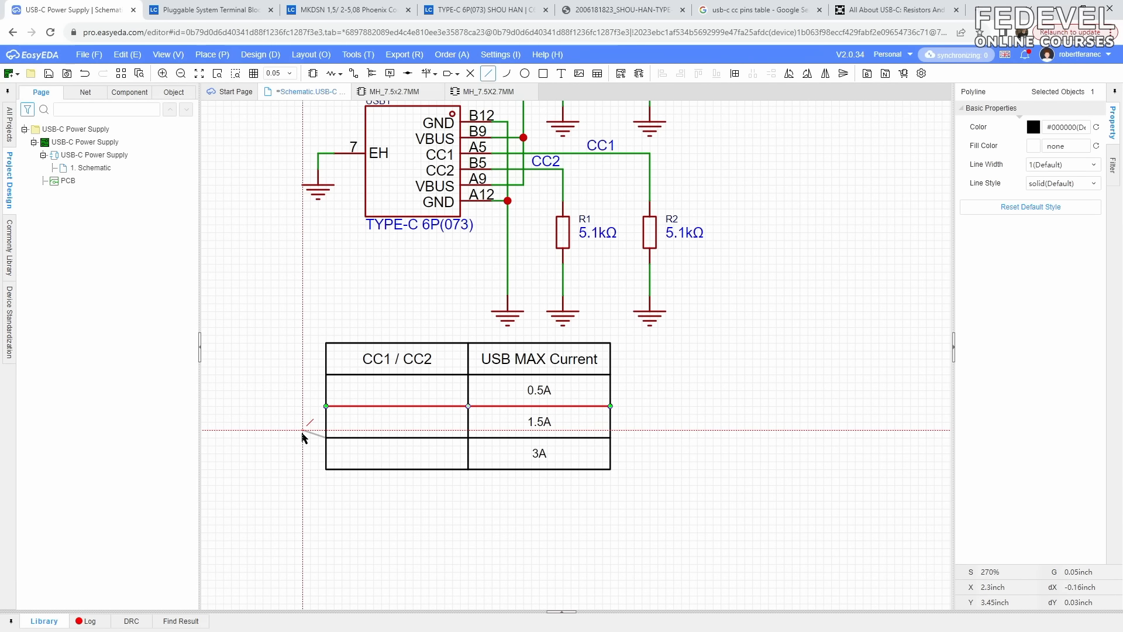
left_click(327, 437)
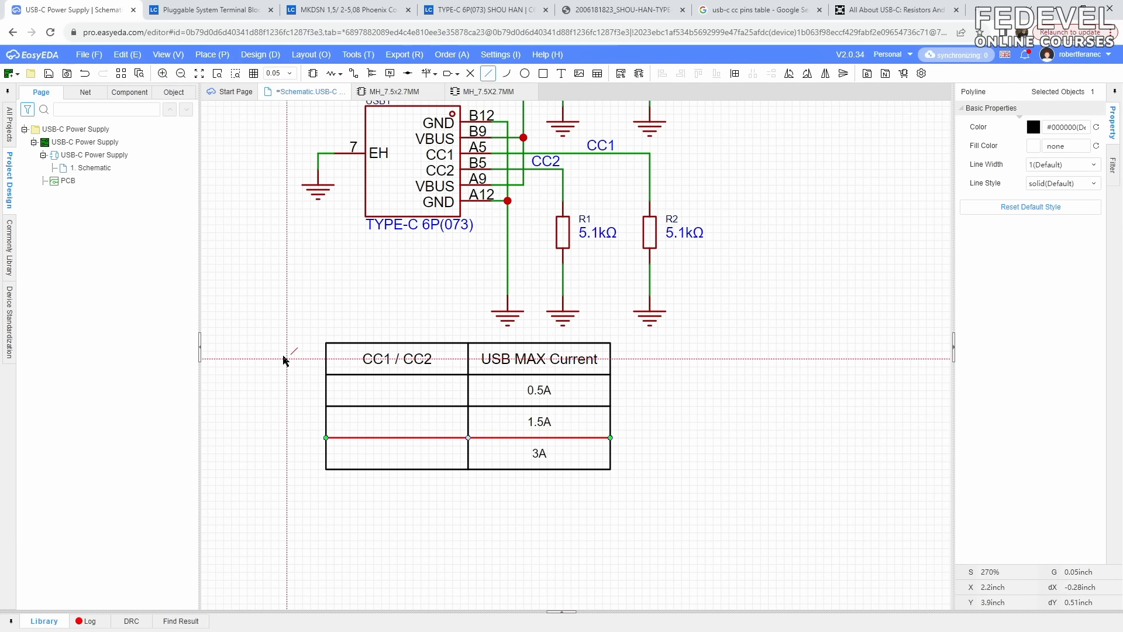
left_click(199, 74)
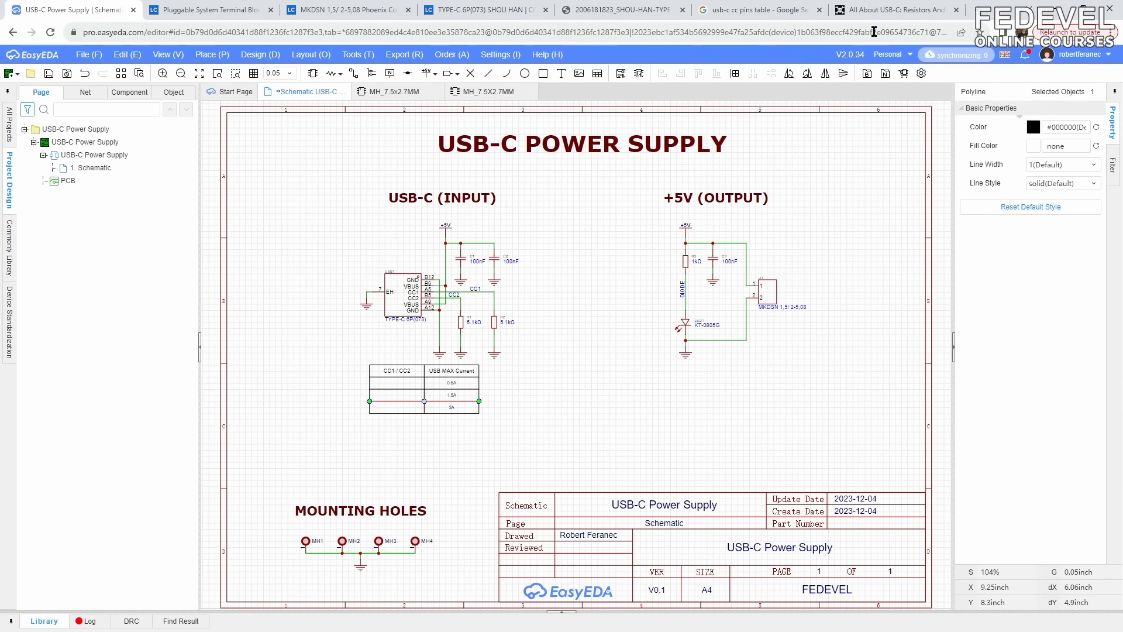
- Consult the Hackaday article's CC voltage table, then copy the 0.5A, 1.5A and 3A texts into the schematic table's CC1 / CC2 column
left_click(889, 10)
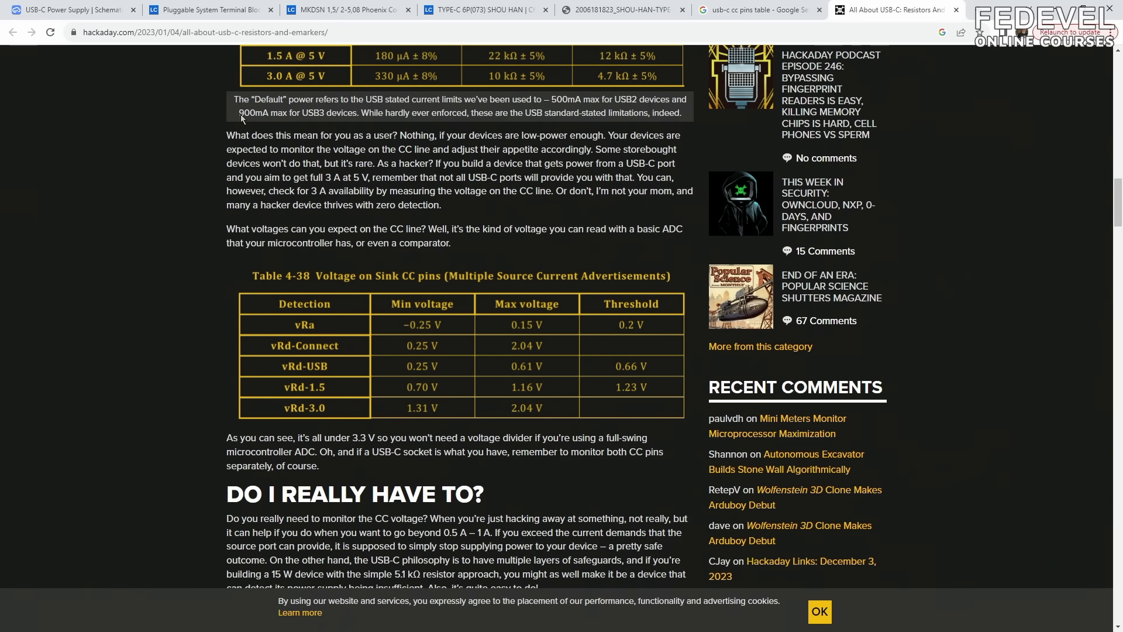
left_click(70, 10)
scroll(479, 346, "up", 5)
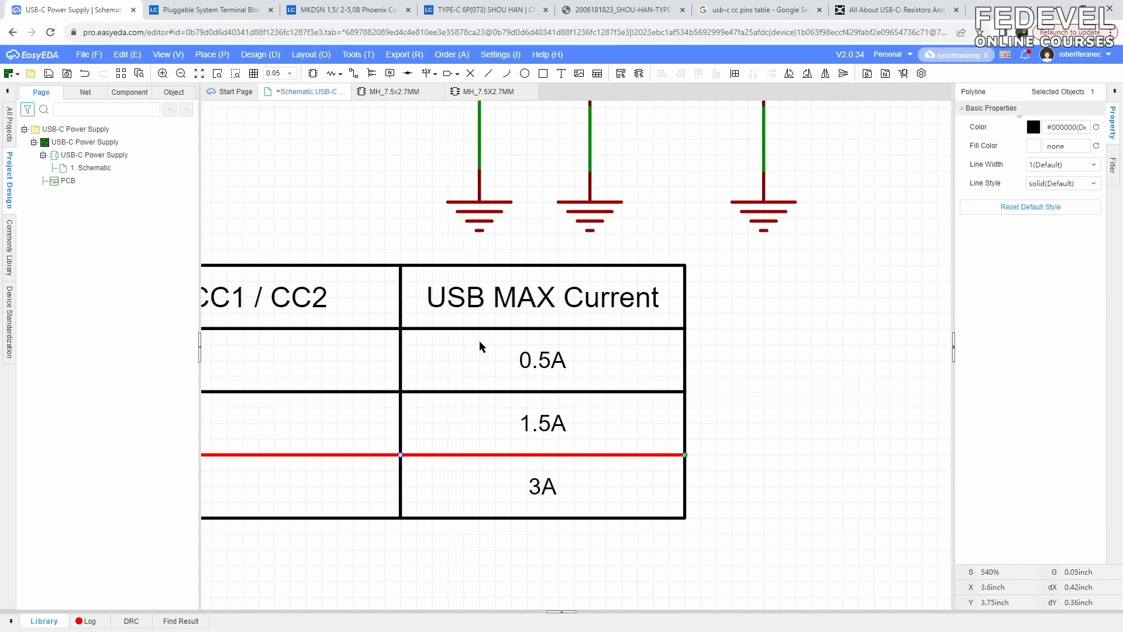
left_click_drag(479, 347, 591, 509)
right_click(545, 359)
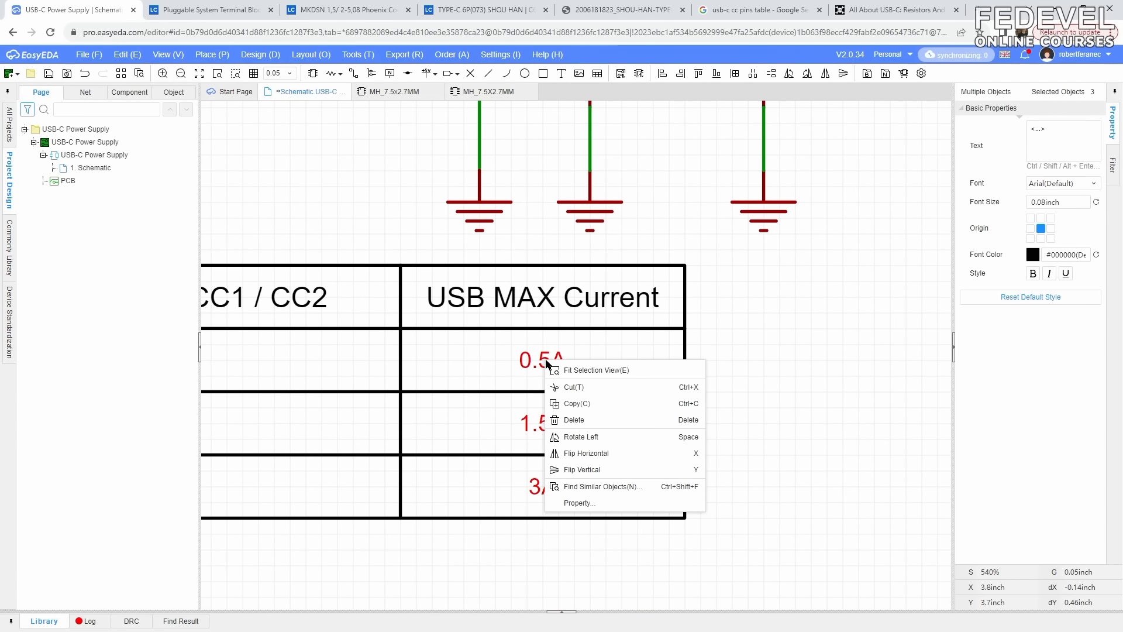
left_click(573, 404)
right_click(584, 370)
left_click(594, 375)
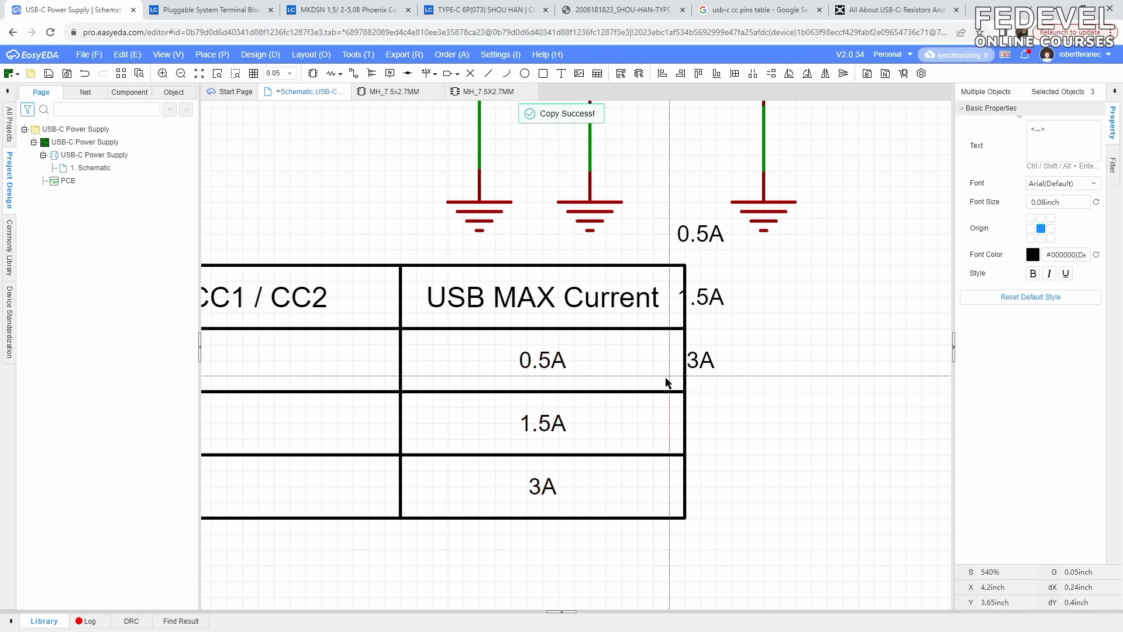
scroll(666, 378, "down", 1)
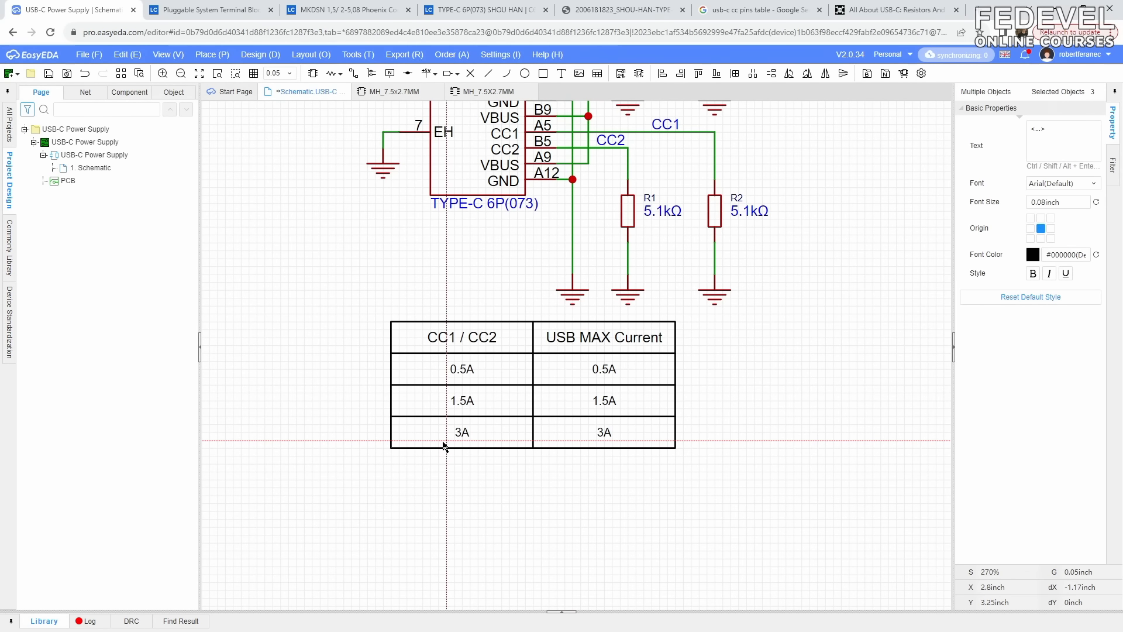
left_click(443, 446)
- Change the CC1 / CC2 entry in the 0.5A row to 0 - 0.66V
left_click(462, 375)
left_click(1051, 130)
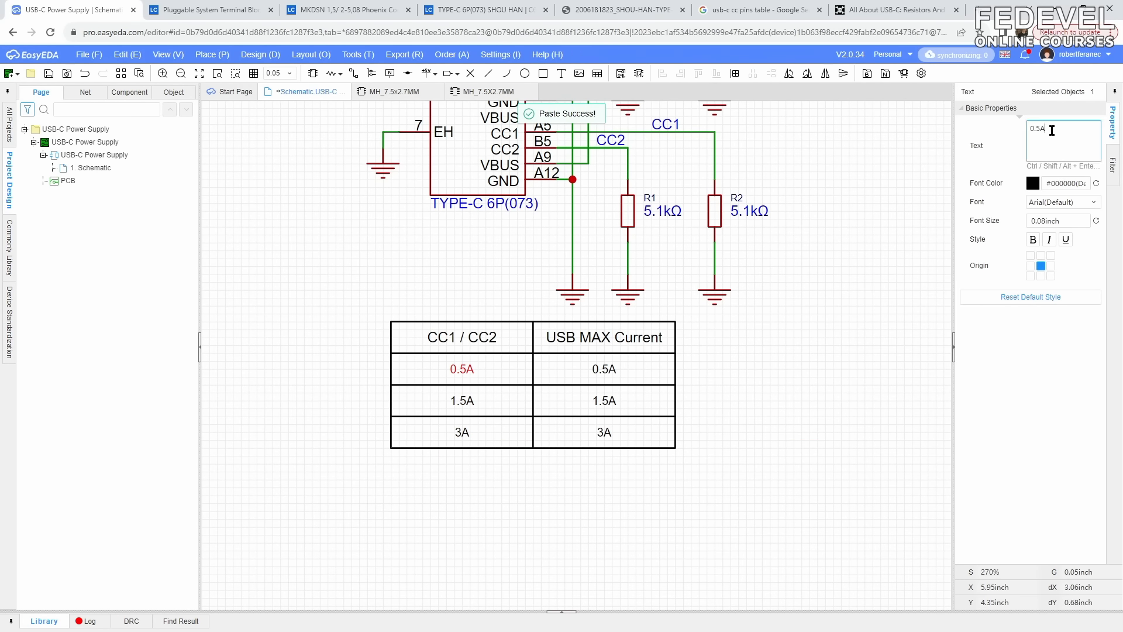
key("ctrl+a")
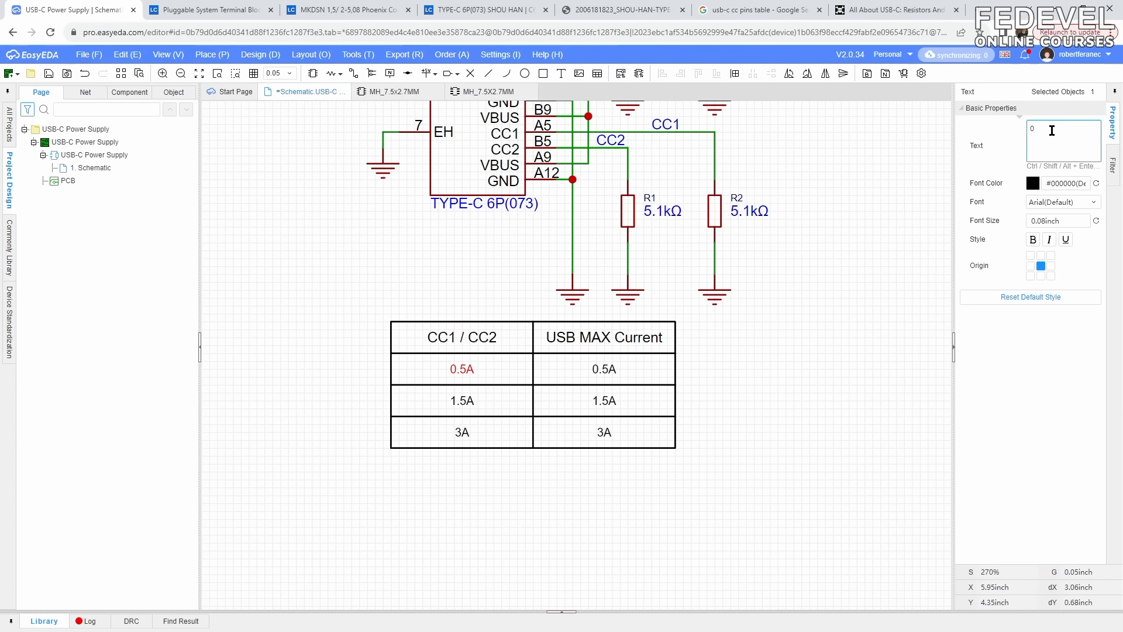
type("0 - 0.66V")
left_click(843, 132)
- Look up the vRd-1.5 threshold in the Hackaday article and set the 1.5A row's CC1 / CC2 entry to 0.66 - 1.23V
left_click(872, 14)
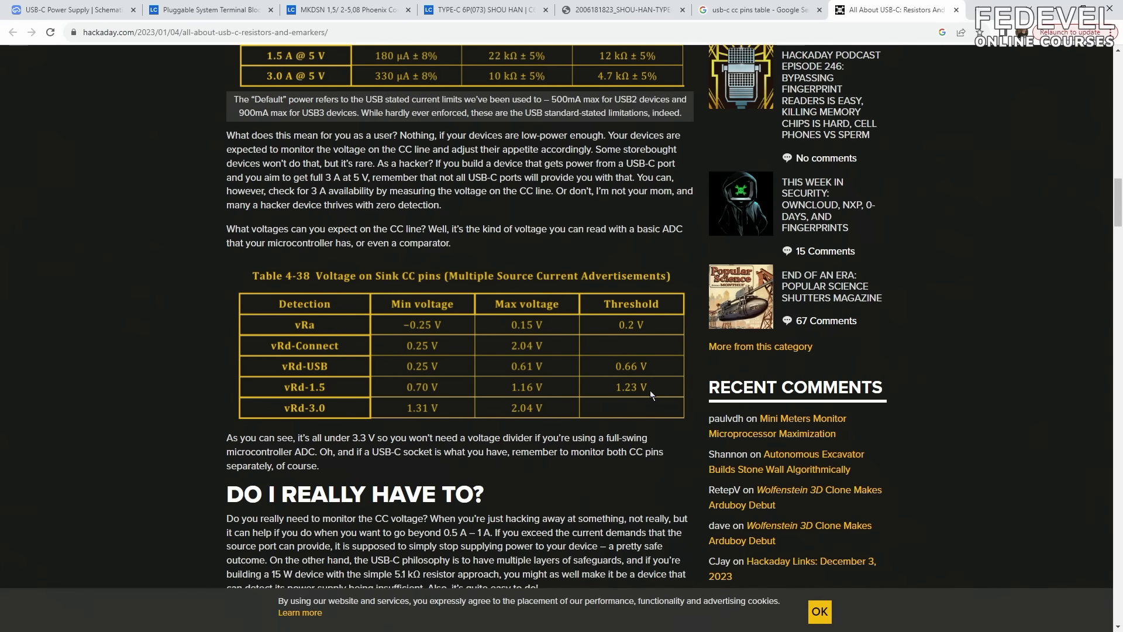
left_click(73, 10)
left_click(462, 401)
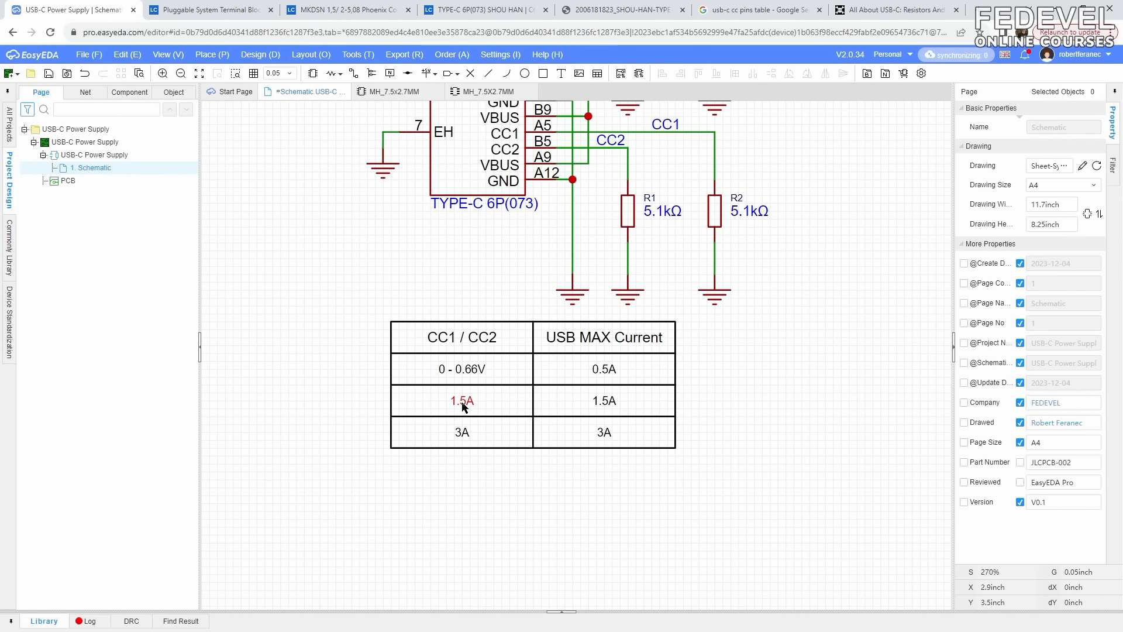
left_click_drag(1062, 130, 1017, 121)
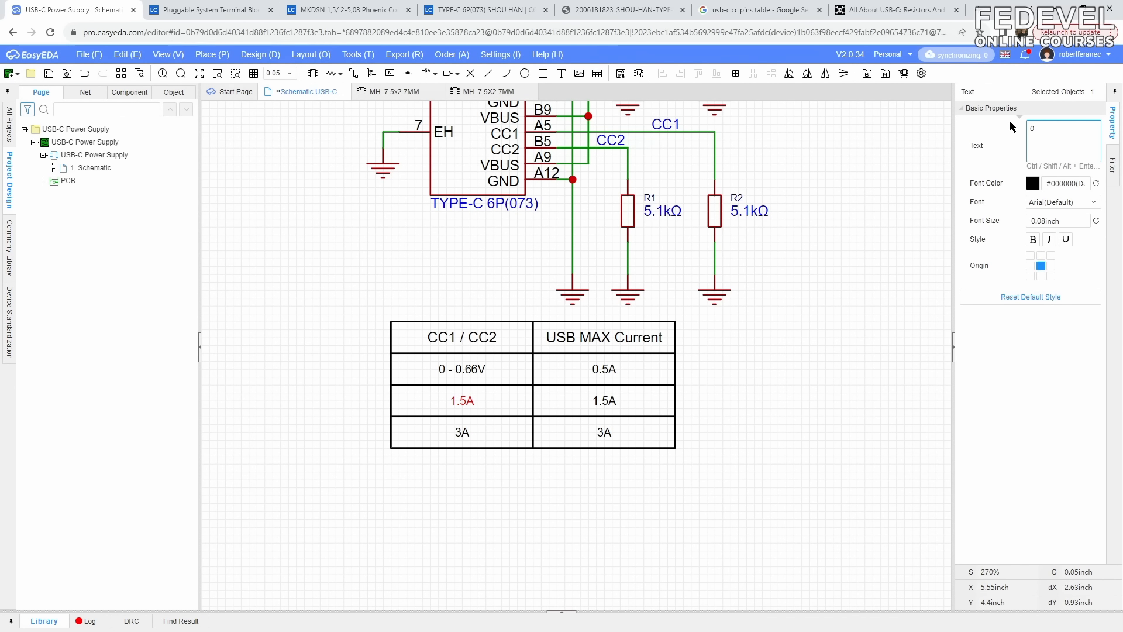
type("0.66 - 1.23V")
- Change the CC1 / CC2 entry in the 3A row to Above 1.23V
left_click(461, 434)
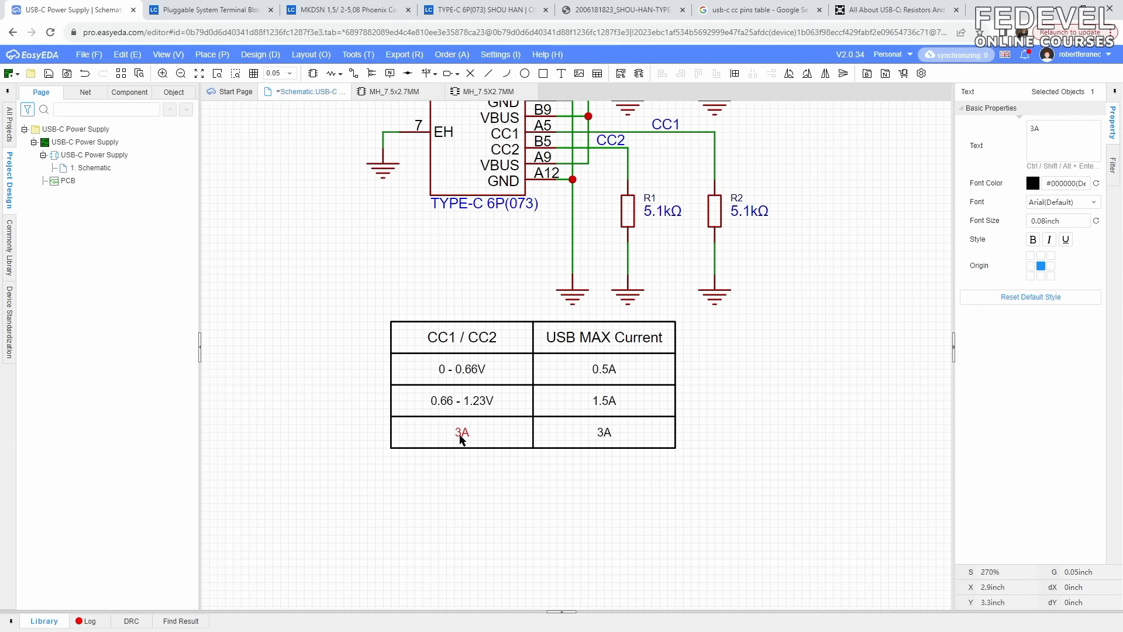
left_click(1049, 135)
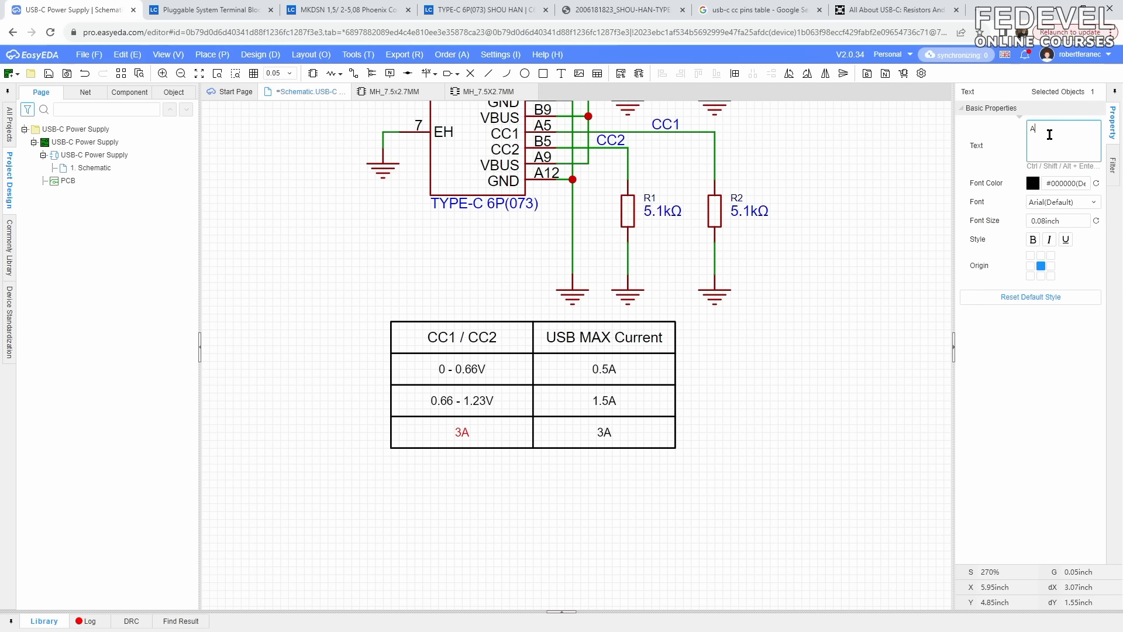
type("Above 1.23V")
left_click(454, 472)
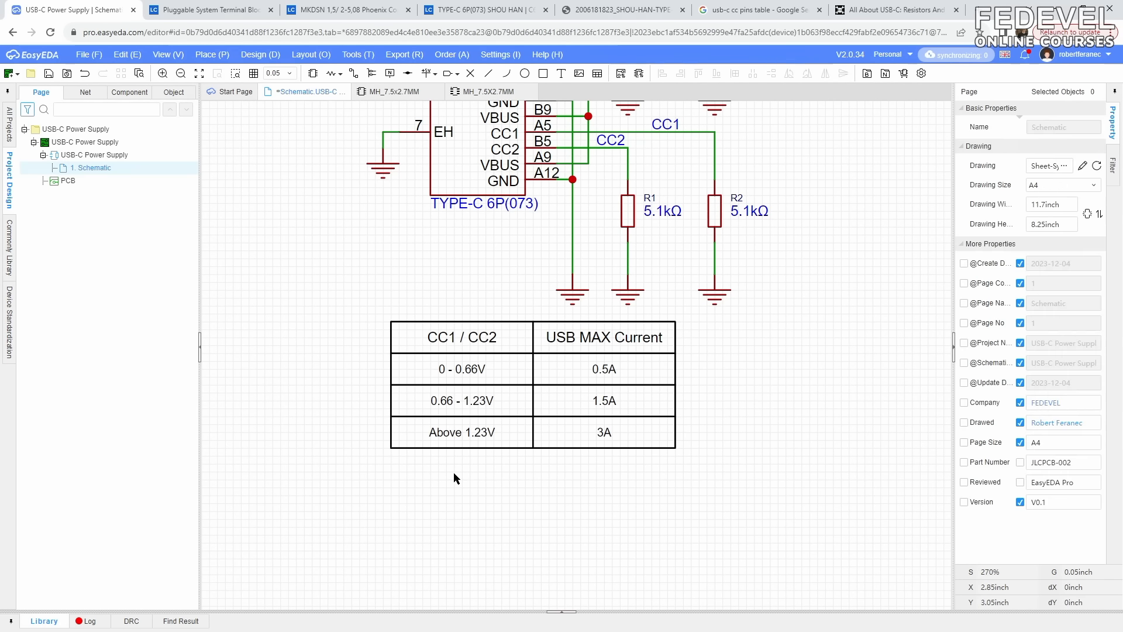
- Check the finished table against the Hackaday article's CC voltages and save the schematic
left_click(892, 9)
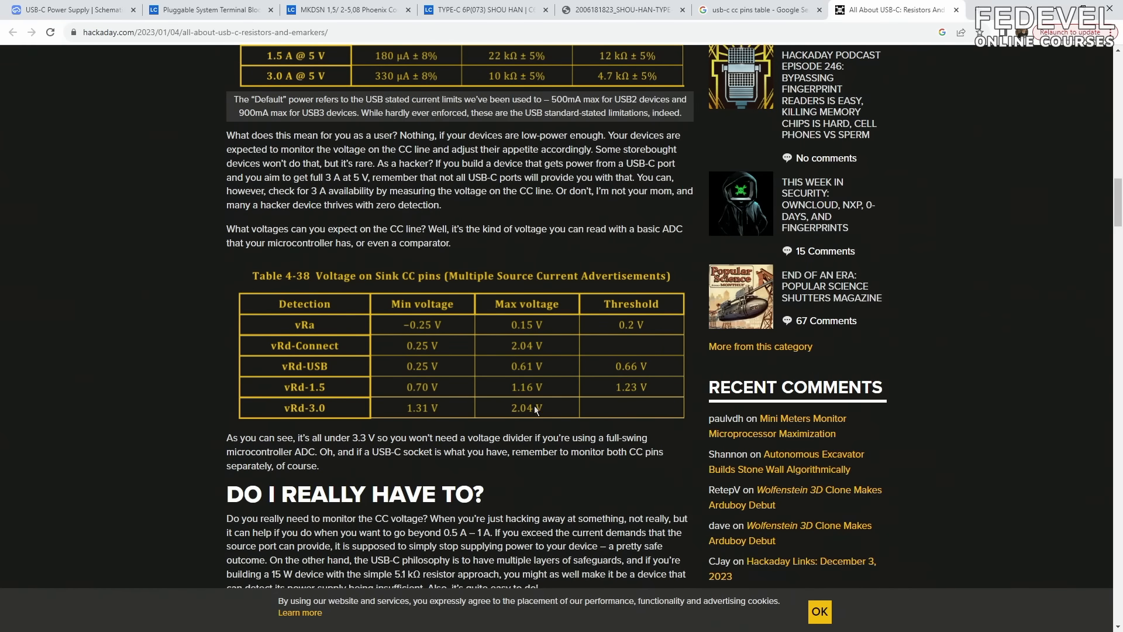
left_click(76, 10)
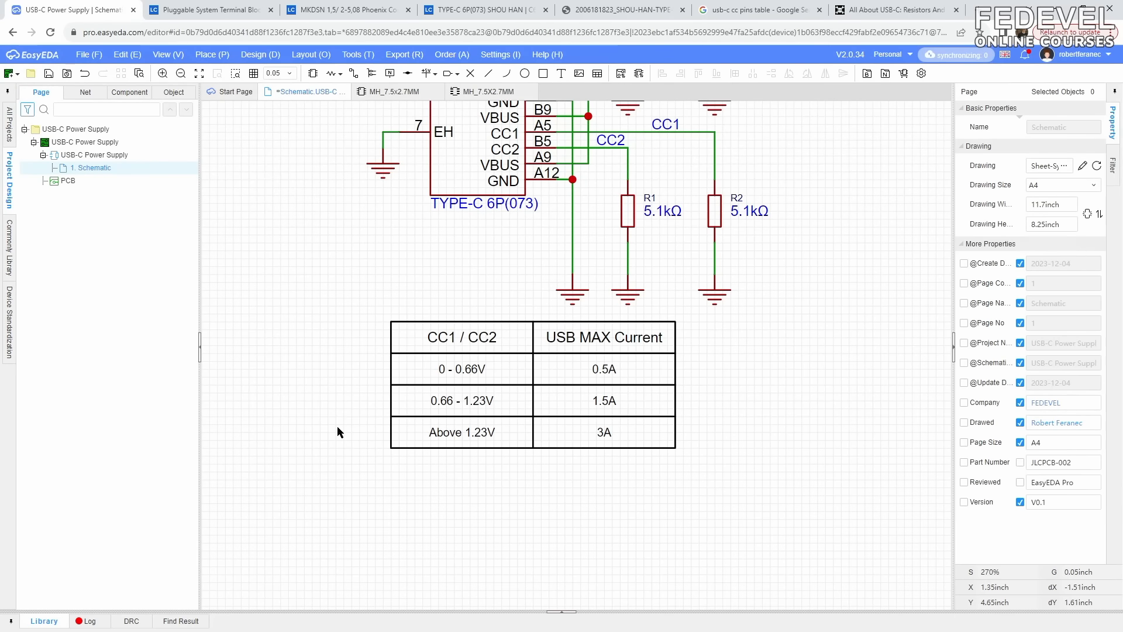
left_click(199, 73)
left_click(49, 74)
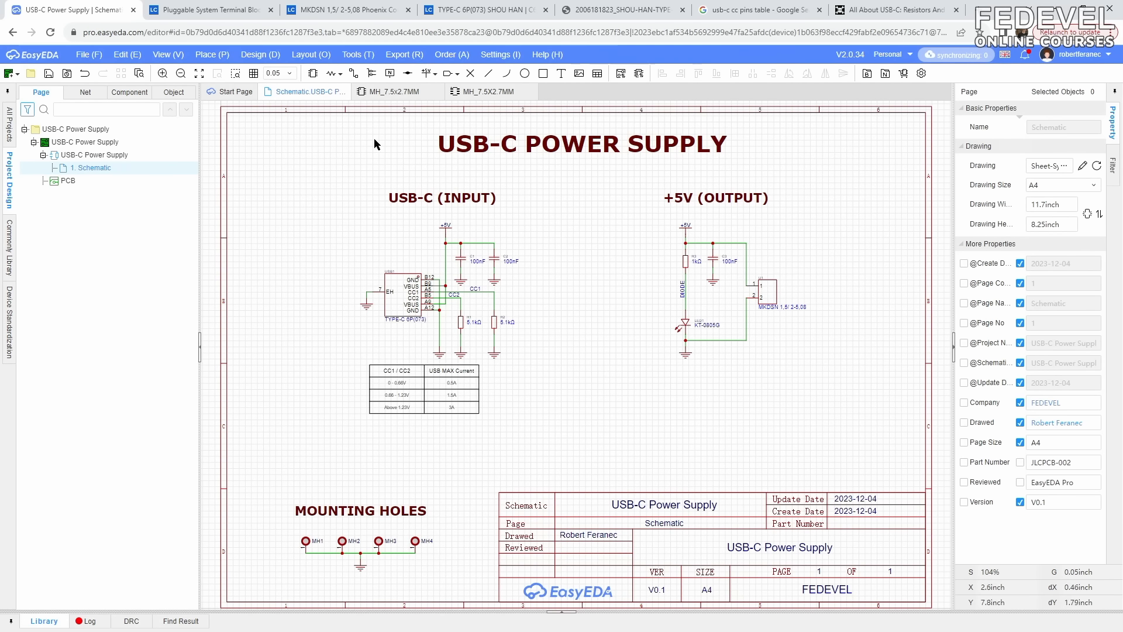
- Clear the component designators on the current page with Annotate Designator
scroll(430, 264, "up", 6)
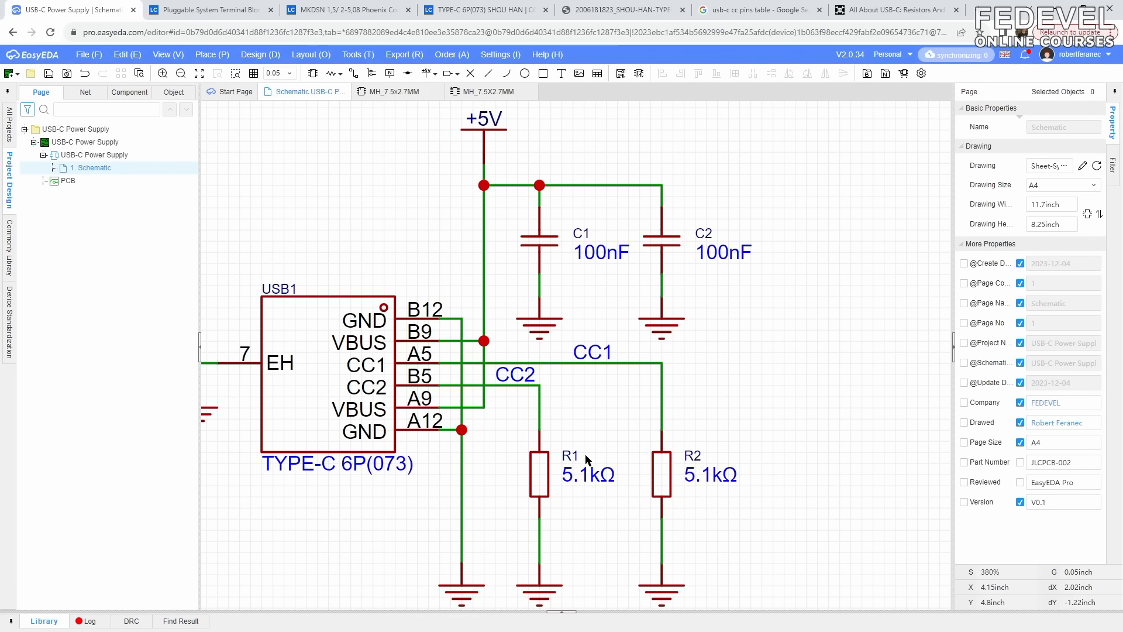
left_click(261, 55)
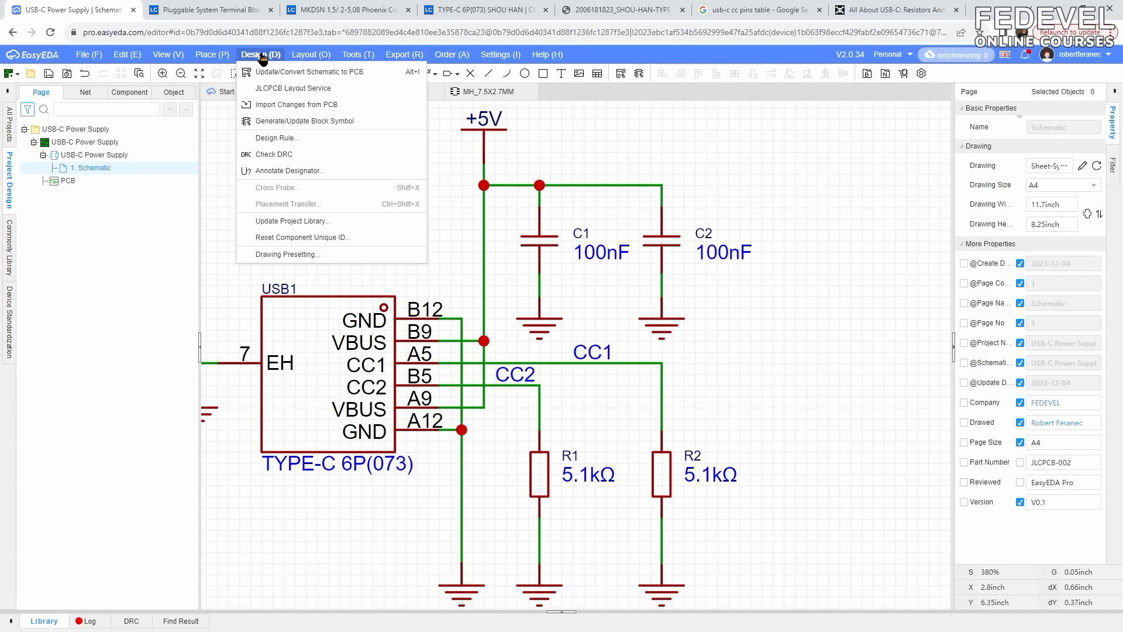
left_click(354, 171)
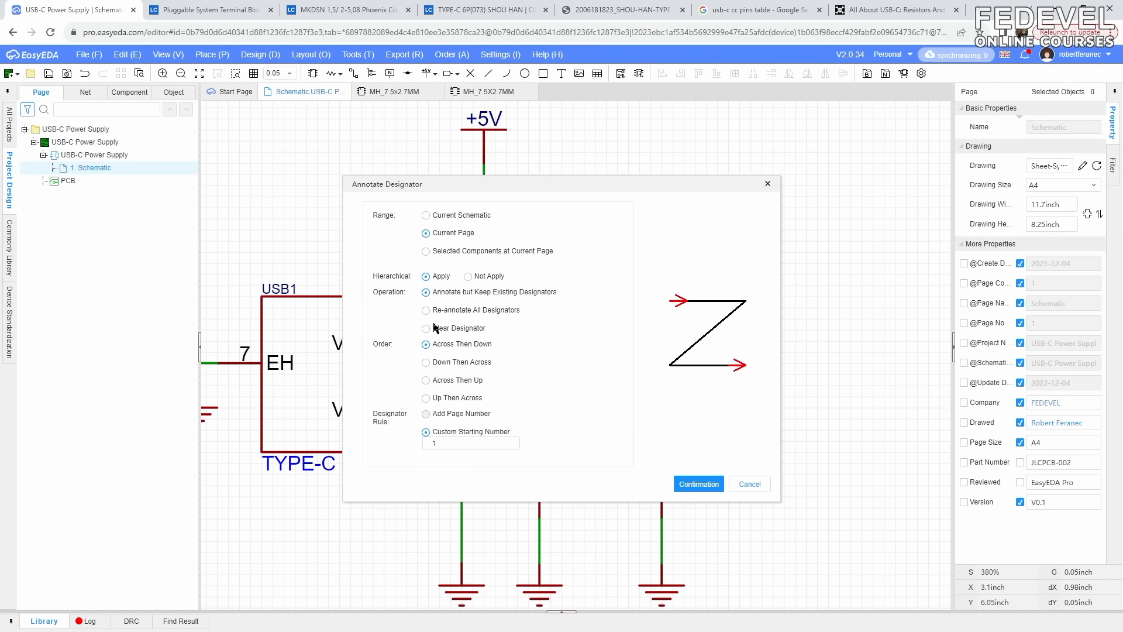
mouse_move(525, 184)
left_mouse_down()
mouse_move(700, 177)
mouse_move(729, 195)
mouse_move(699, 175)
mouse_move(729, 168)
left_mouse_up()
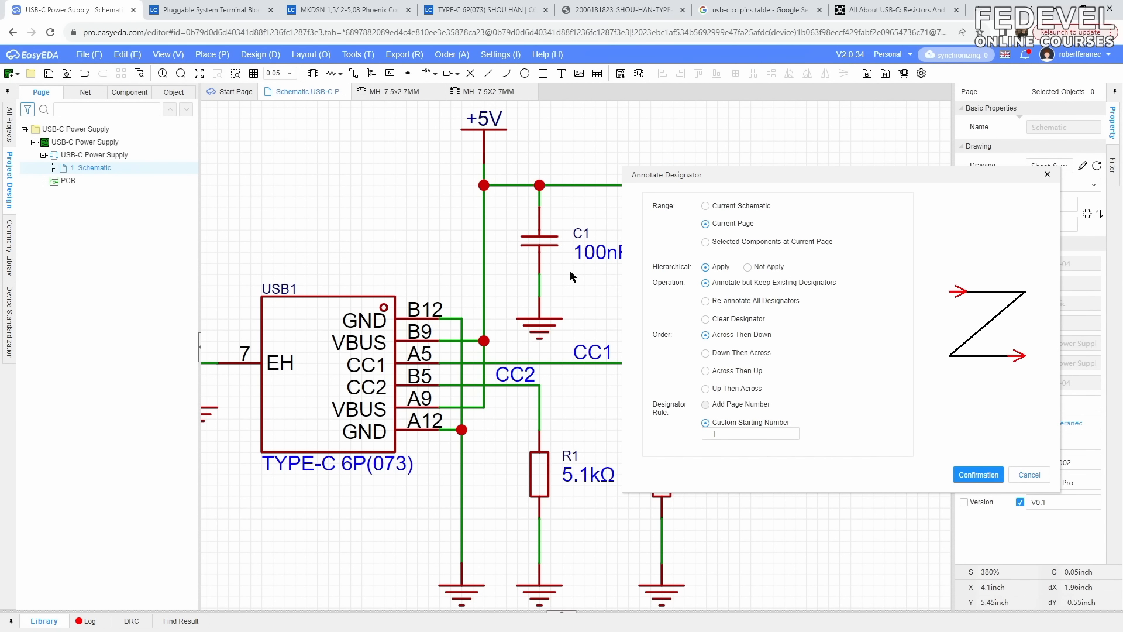
left_click(705, 319)
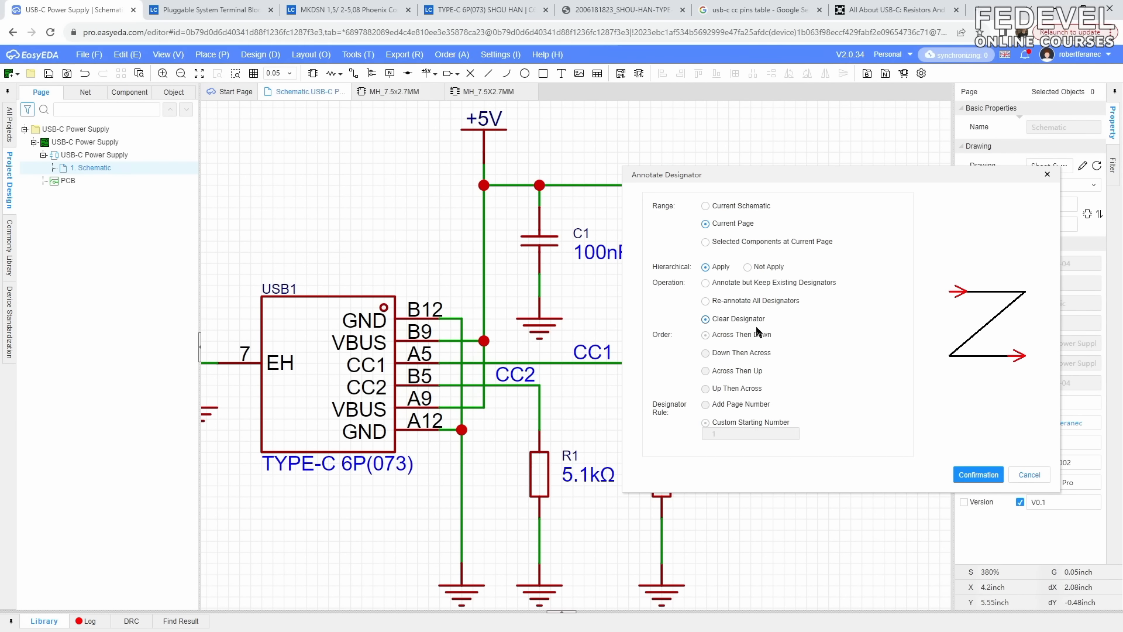
left_click(976, 476)
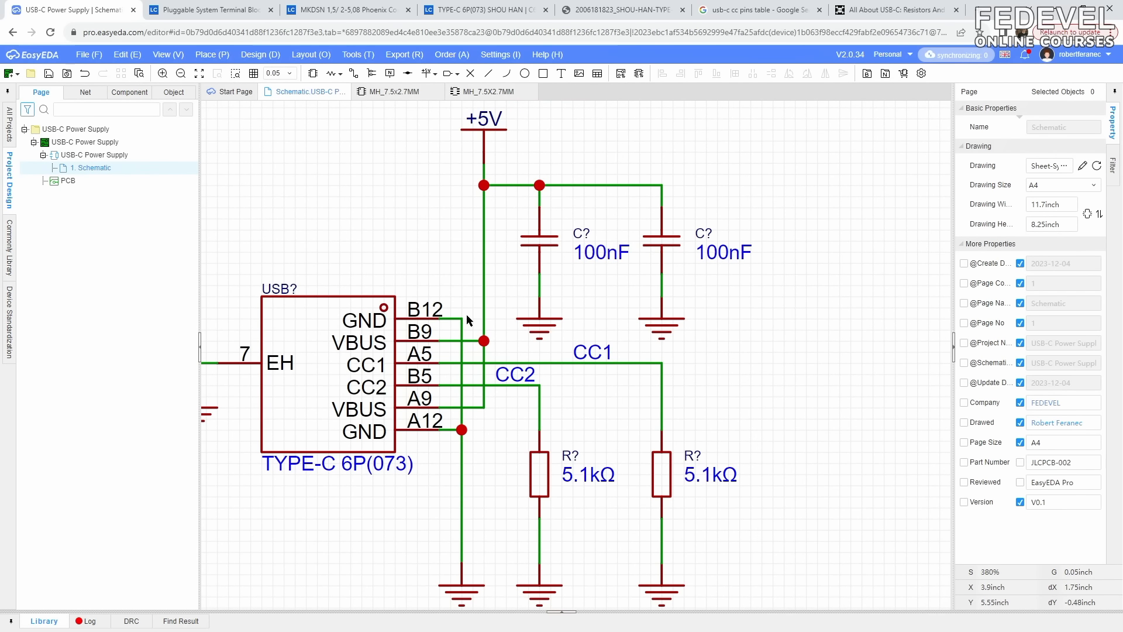
left_click(319, 332)
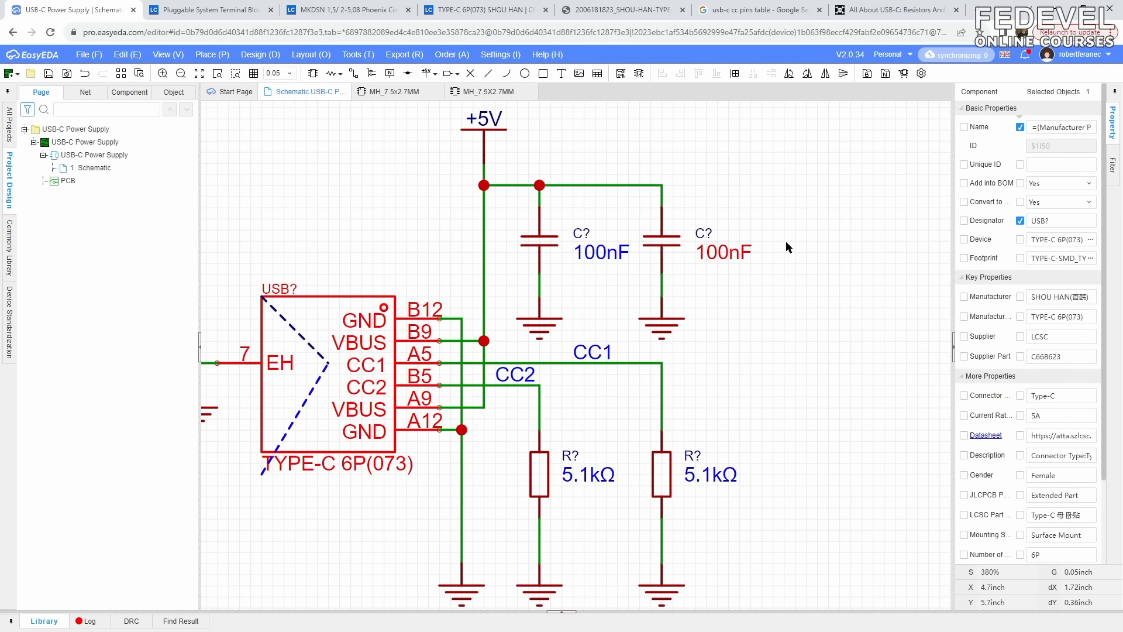
- Set the designator of the TYPE-C 6P(073) USB connector to J1
double_click(1067, 222)
type("J1")
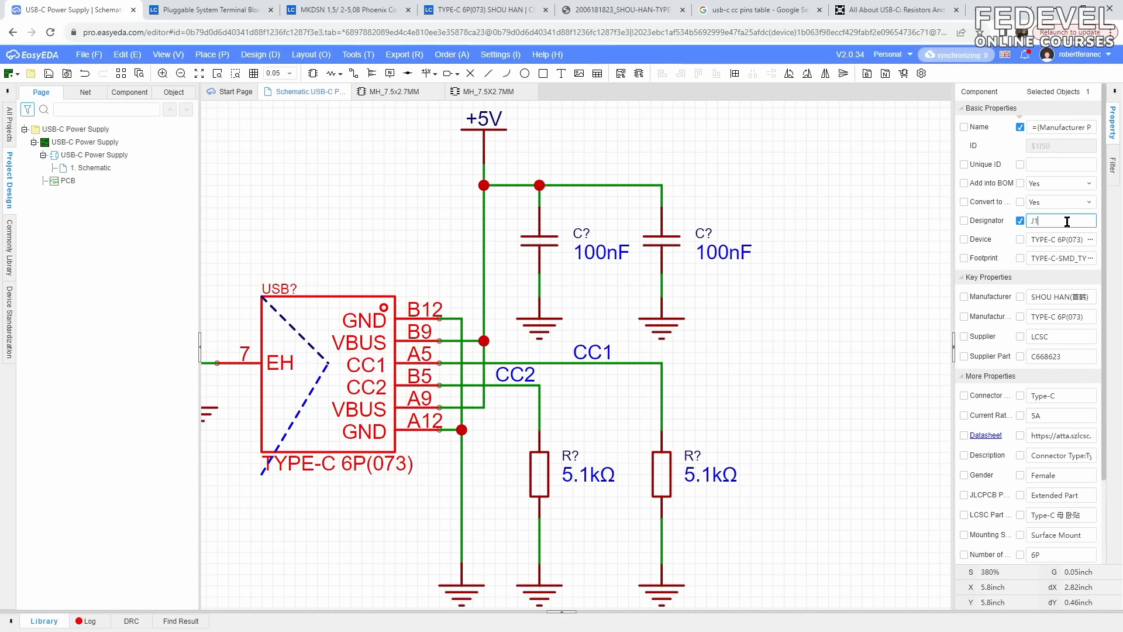
left_click(325, 188)
scroll(326, 188, "down", 5)
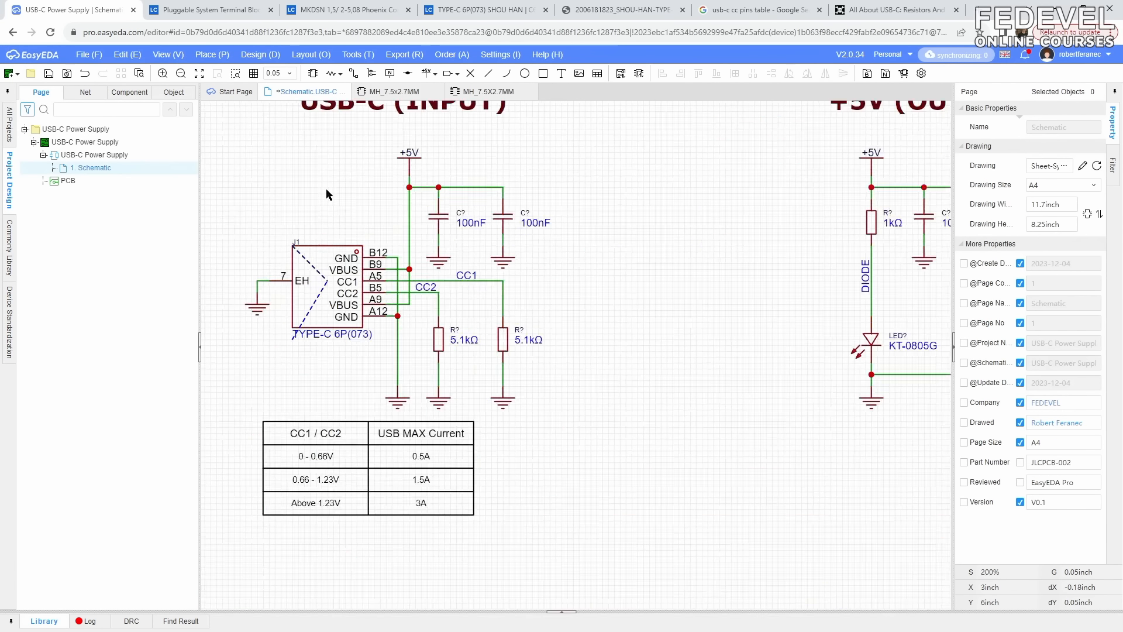
- Set the designator of the MKDSN 1,5/ 2-5,08 output connector to J2
scroll(735, 252, "up", 4)
scroll(735, 253, "up", 4)
left_click(559, 262)
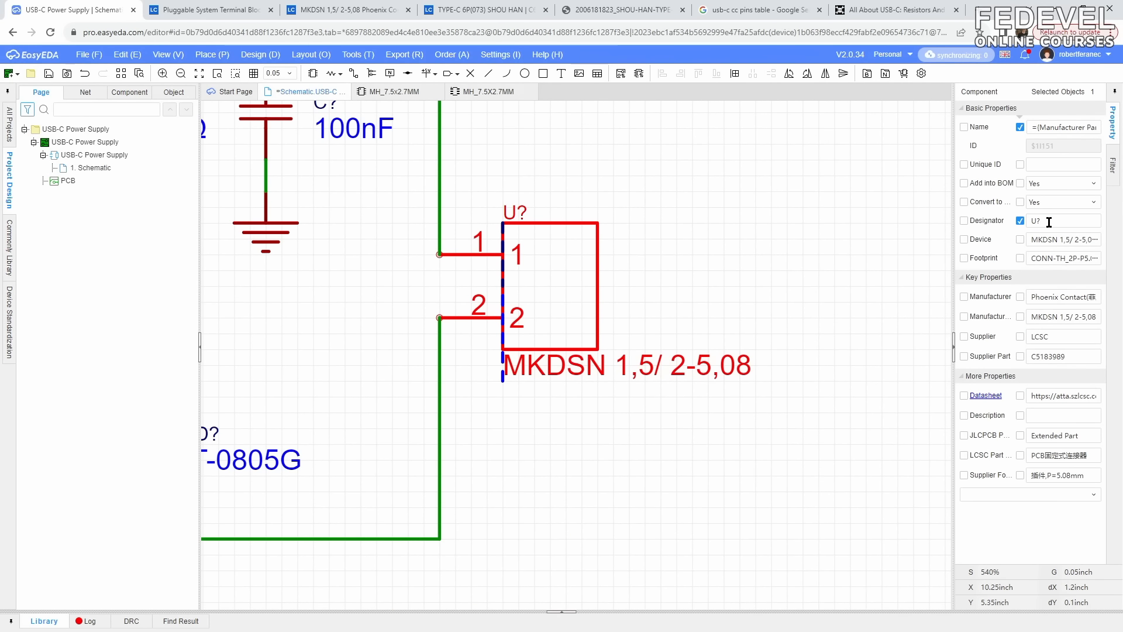
double_click(1067, 221)
left_click(763, 232)
scroll(805, 226, "down", 4)
right_click_drag(400, 247, 629, 248)
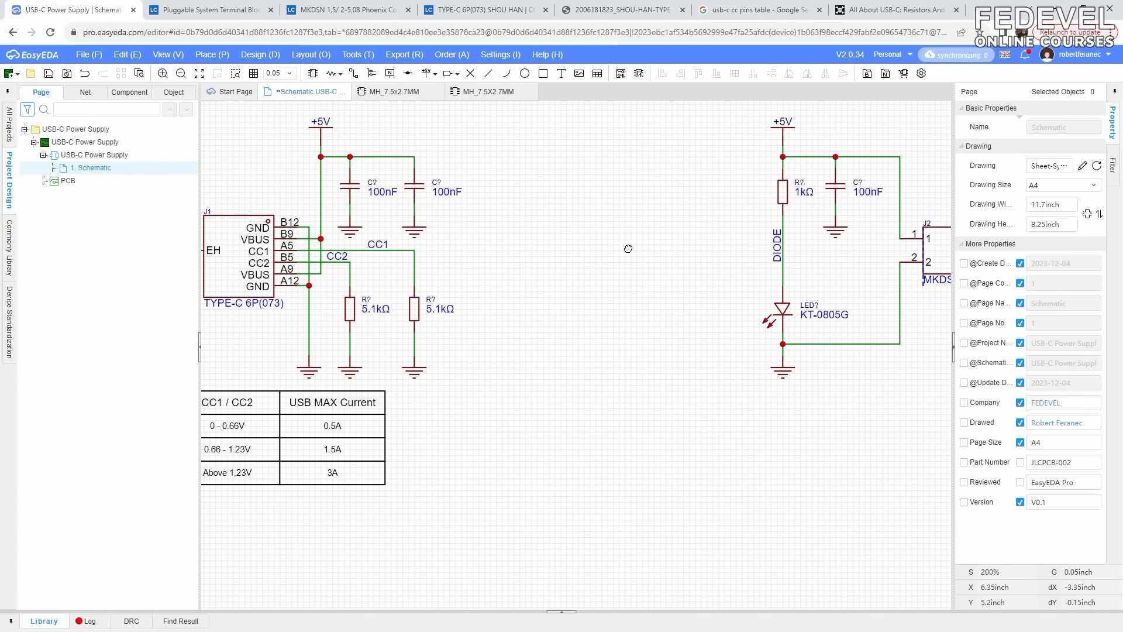
- Annotate the current page across then down from 1, keeping existing designators, and save the schematic
left_click(260, 55)
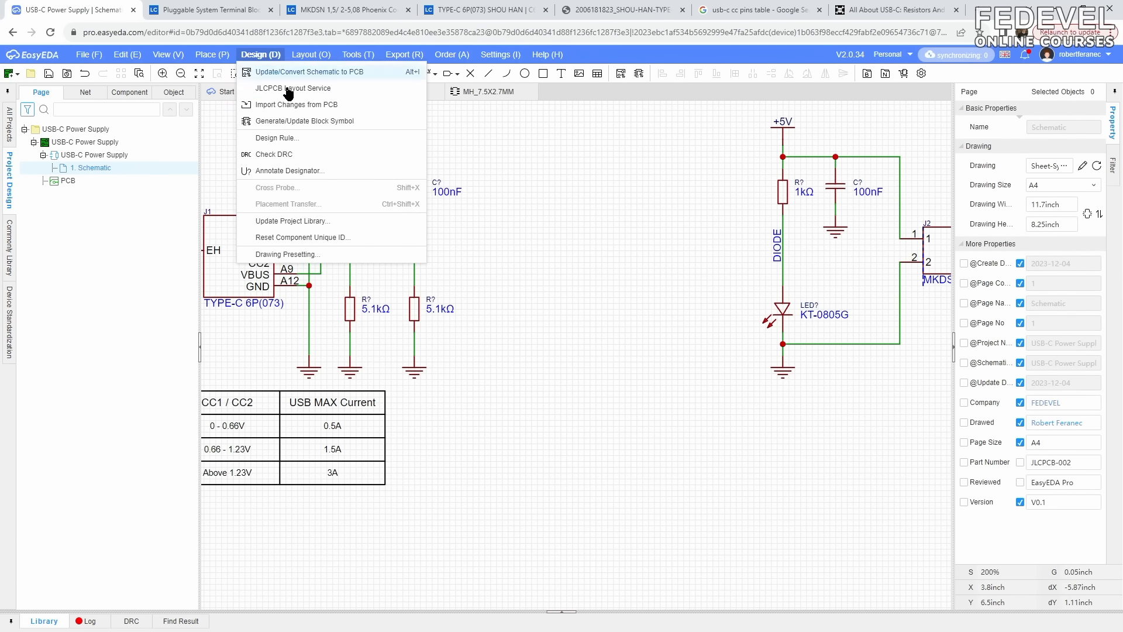
left_click(334, 172)
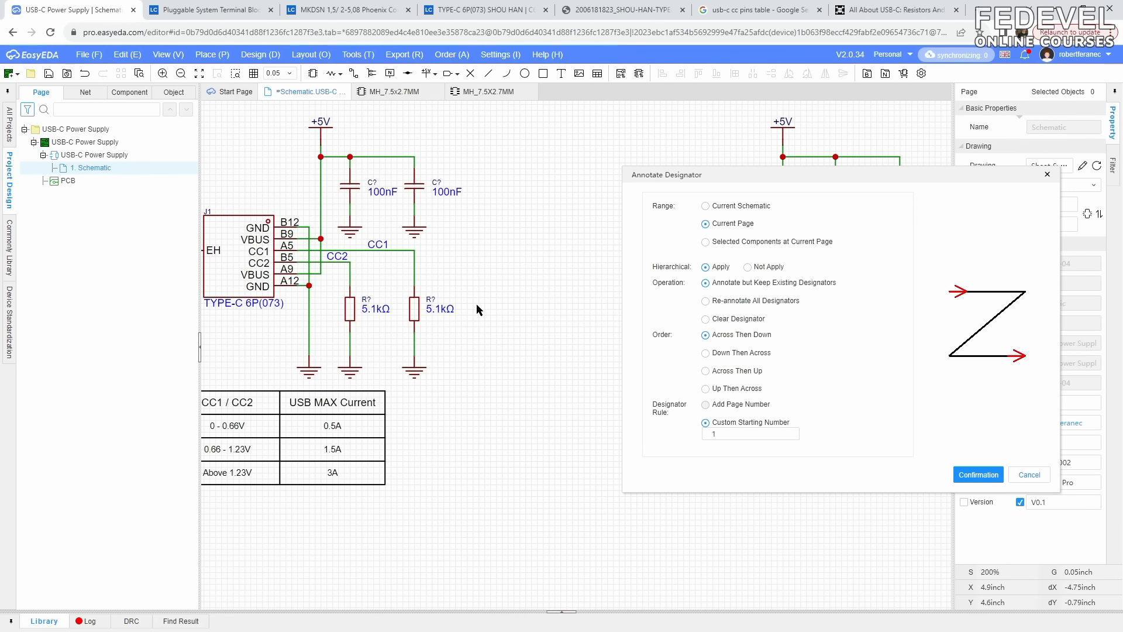
left_click(978, 475)
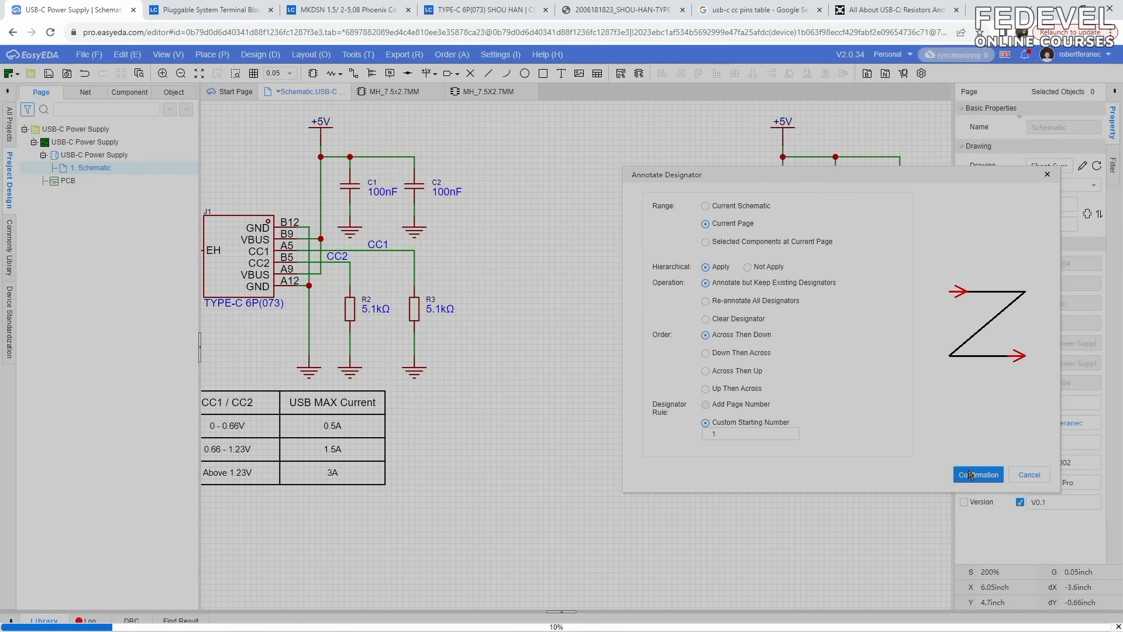
key("ctrl+s")
- Examine the new designators across the USB-C input, the +5V output and the rest of the sheet
scroll(645, 285, "down", 2)
scroll(344, 236, "up", 3)
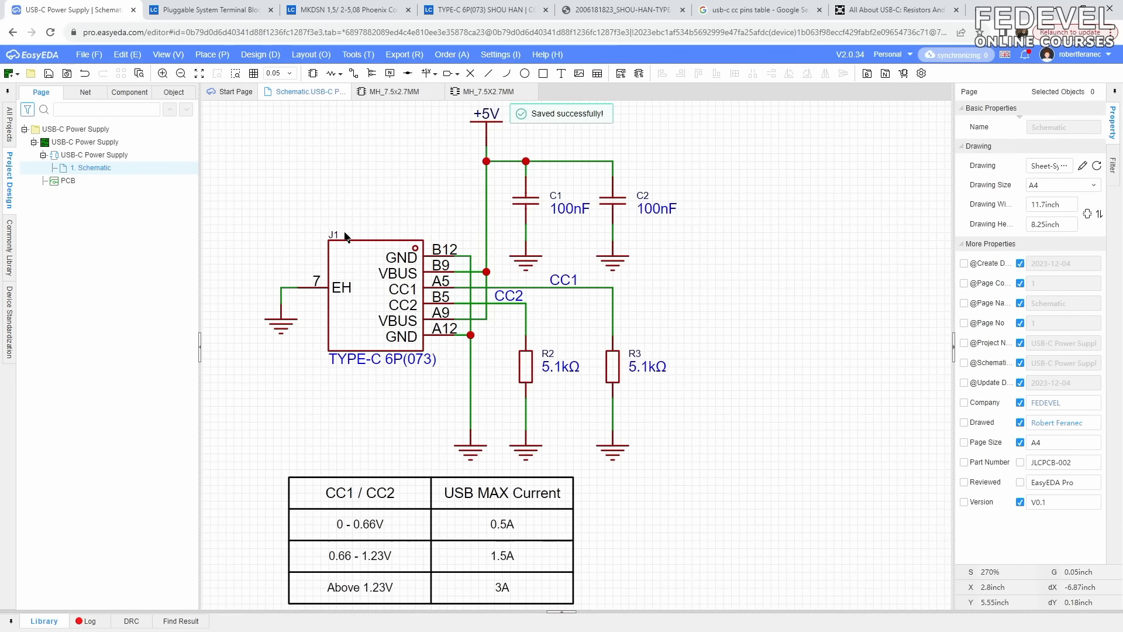
right_click_drag(800, 263, 625, 266)
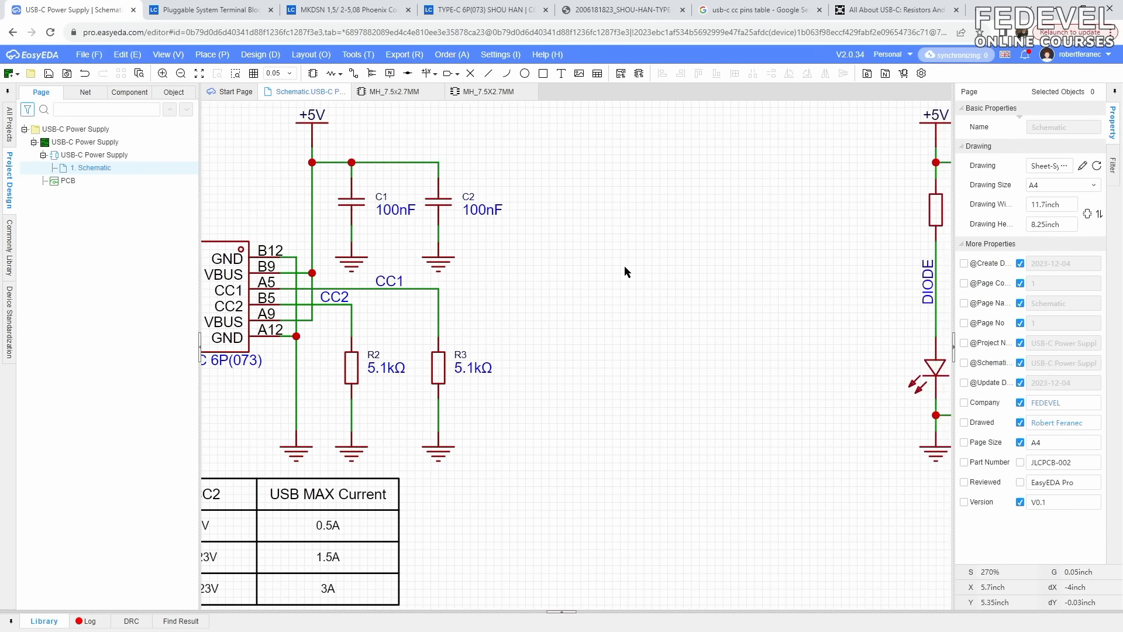
scroll(624, 266, "down", 1)
right_click_drag(734, 252, 694, 253)
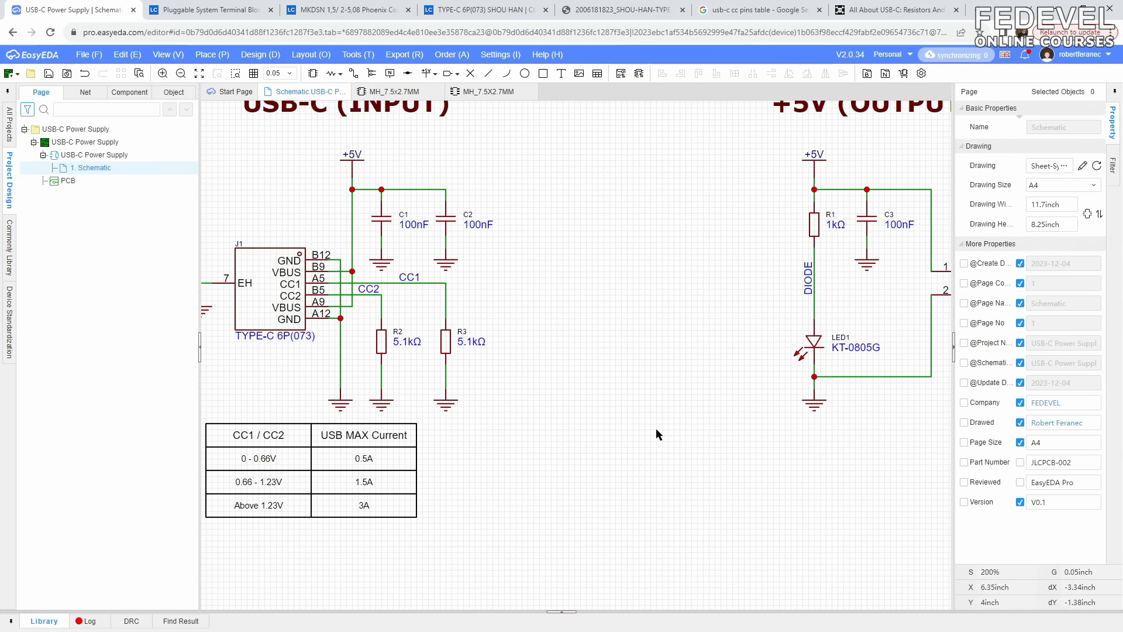
right_click_drag(579, 489, 627, 306)
right_click_drag(417, 384, 622, 200)
scroll(450, 387, "up", 2)
scroll(450, 391, "down", 4)
- Move the CC1 / CC2 current table so it lines up beneath the USB-C input circuit, and save the schematic
scroll(594, 305, "up", 1)
scroll(561, 244, "up", 2)
left_click_drag(333, 350, 510, 437)
left_click_drag(441, 368, 461, 378)
left_click(537, 371)
scroll(450, 395, "down", 2)
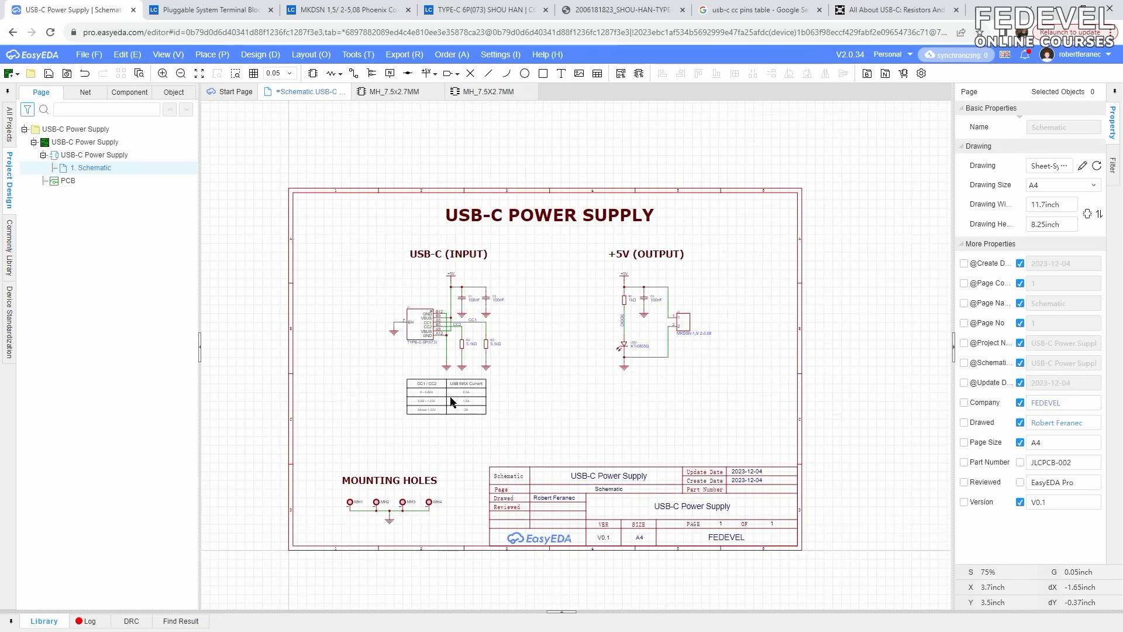
scroll(560, 324, "up", 1)
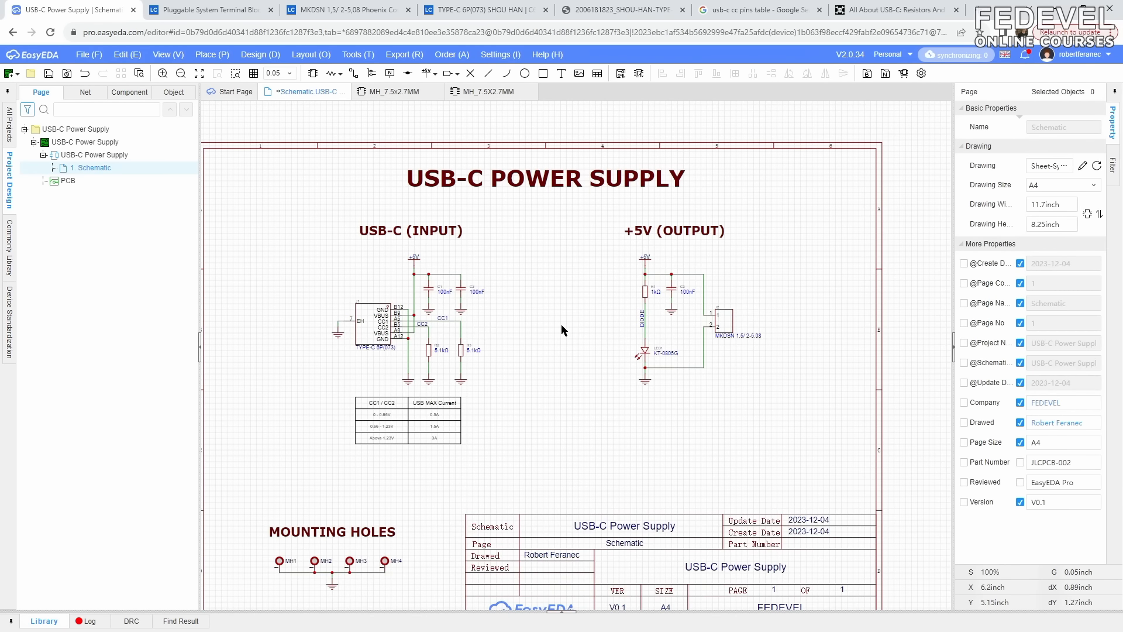
left_click(199, 75)
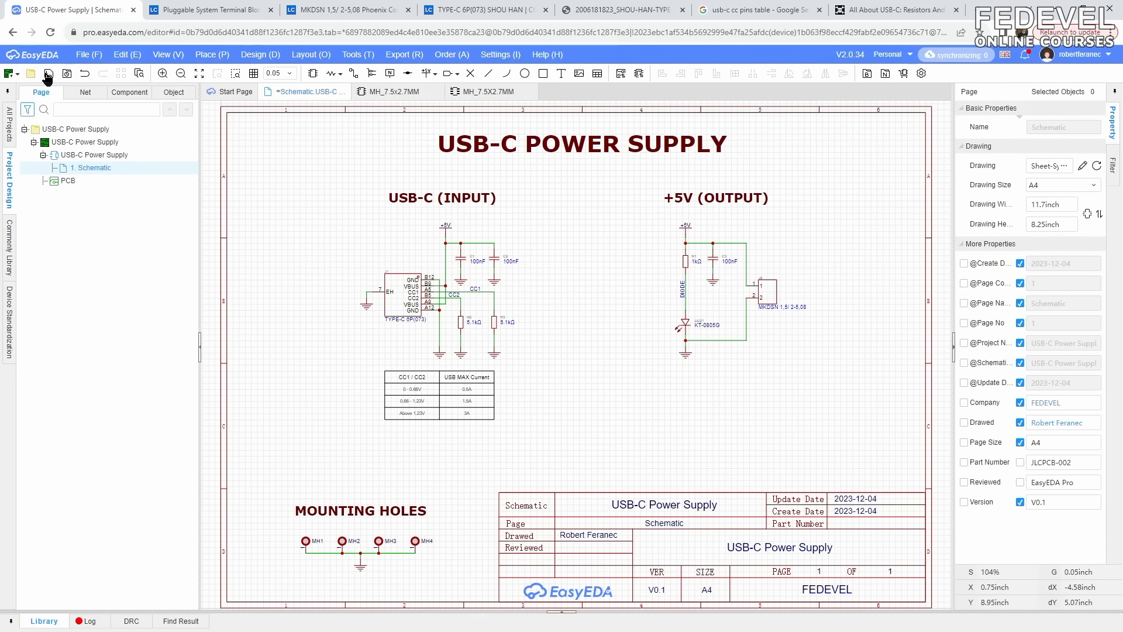
left_click(47, 77)
- Enable Using JLC color silkscreen technology in the general PCB/Footprint settings
left_click(497, 55)
mouse_move(540, 106)
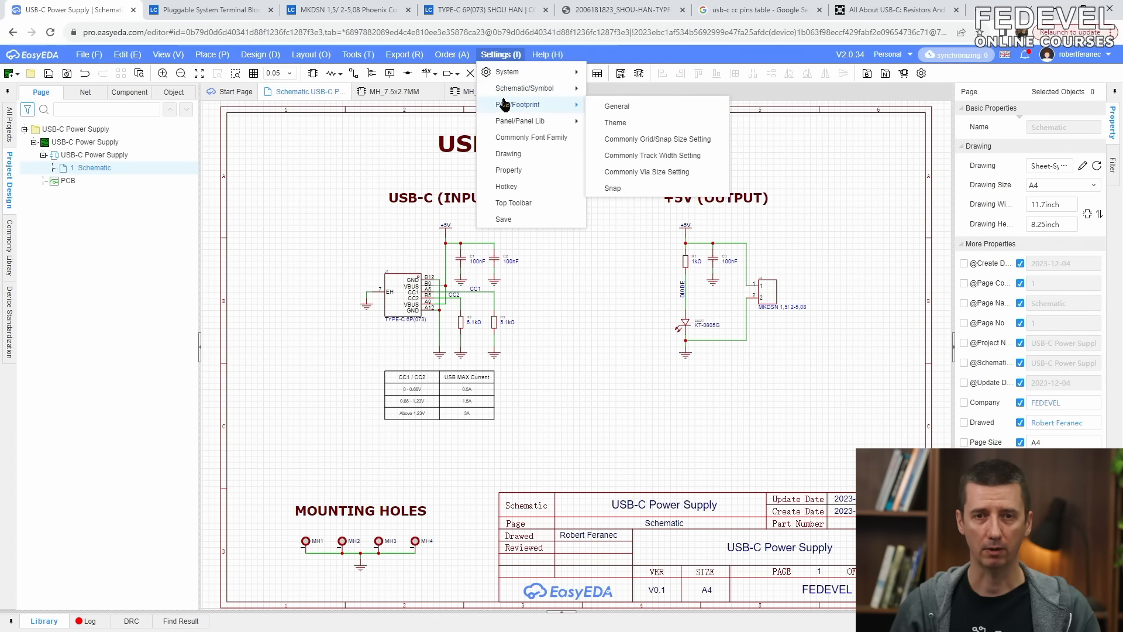
left_click(614, 106)
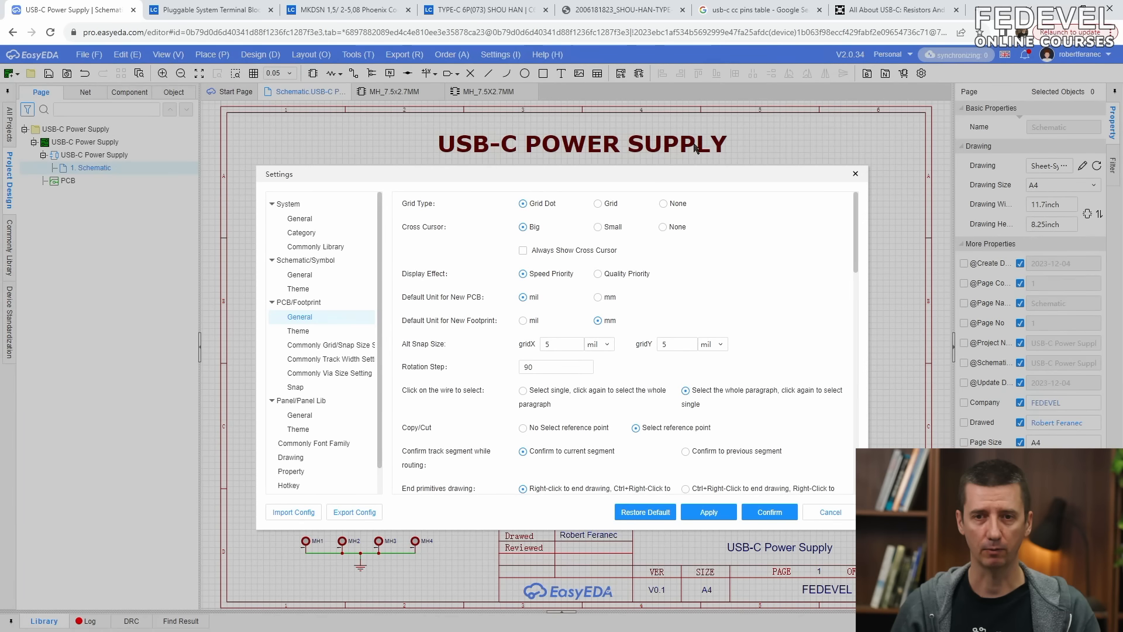
left_click_drag(855, 257, 702, 496)
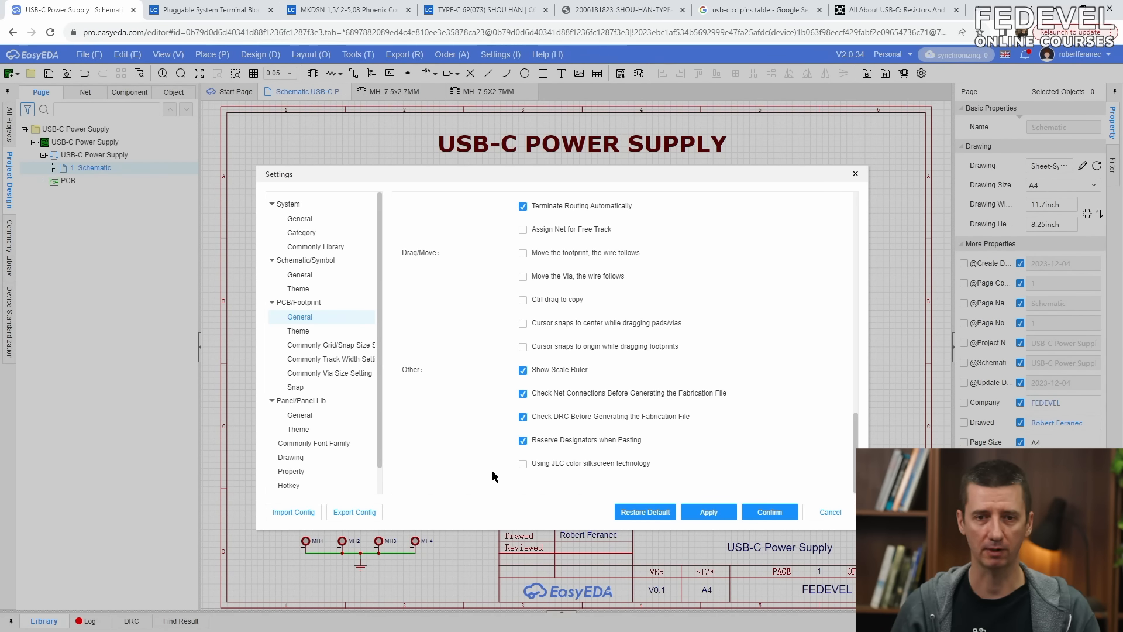
left_click(523, 464)
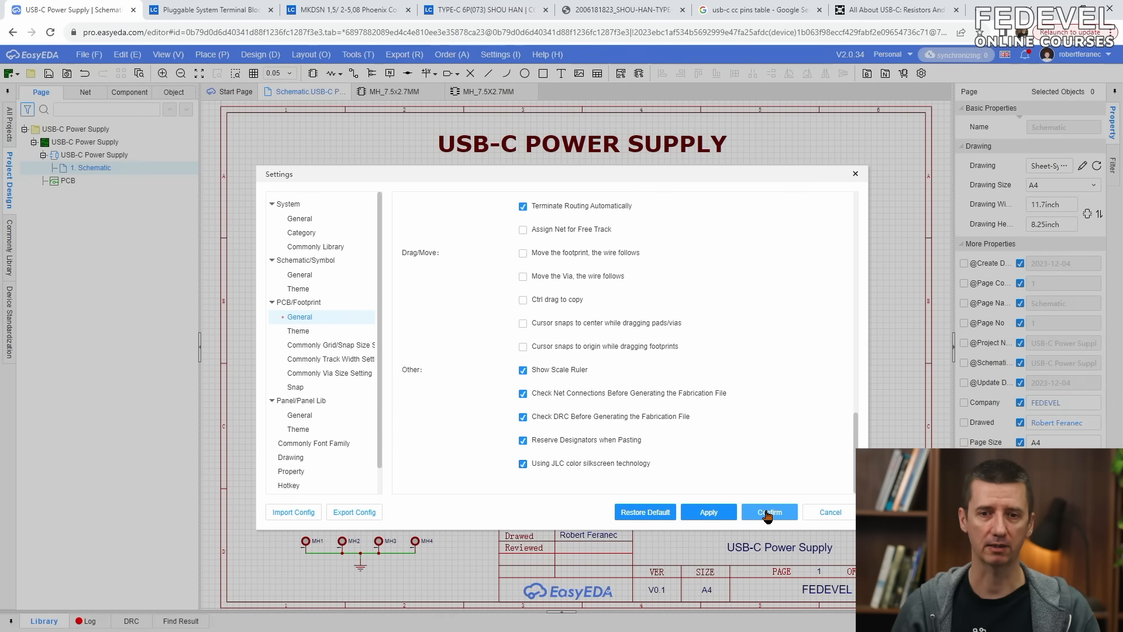
left_click(768, 512)
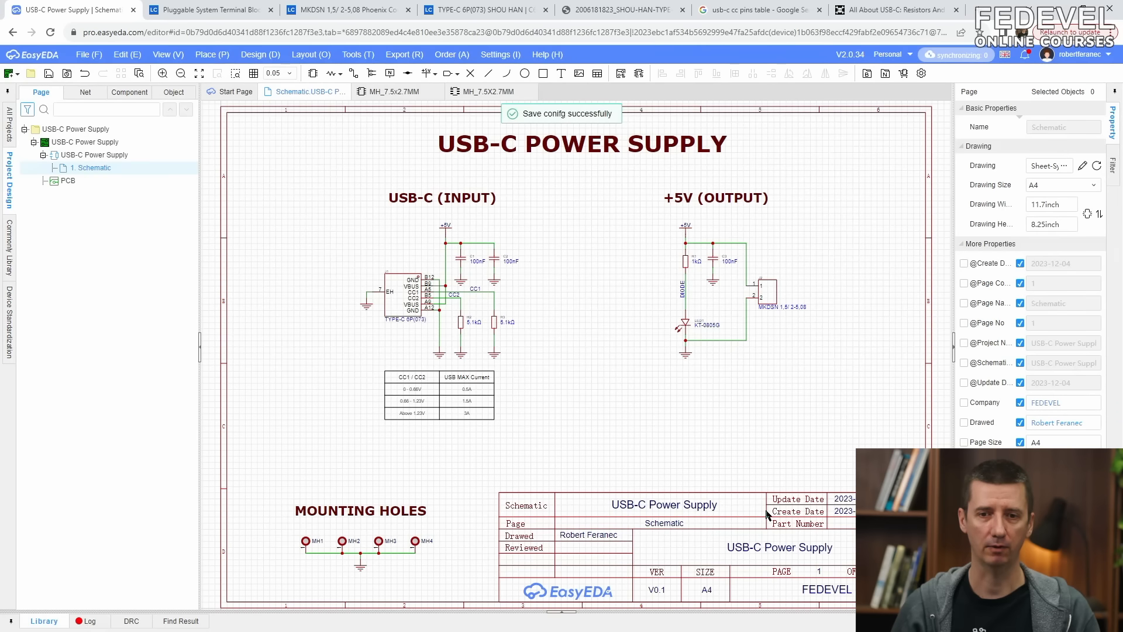
- Run the schematic design rule check, clear its results, run it again and hide the results
left_click(261, 55)
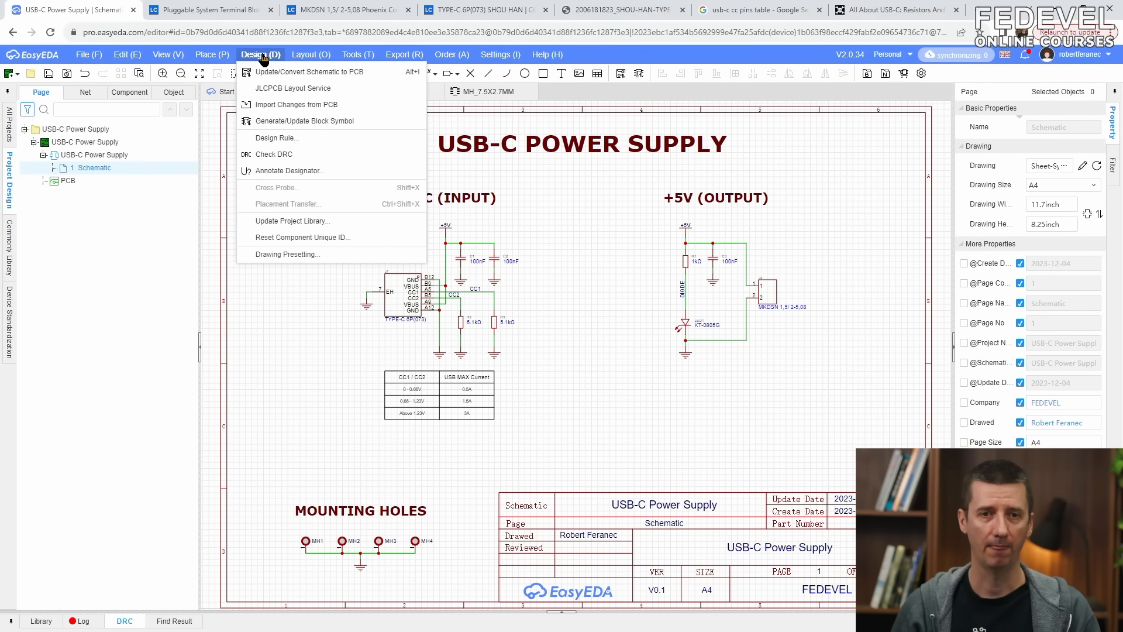
left_click(315, 154)
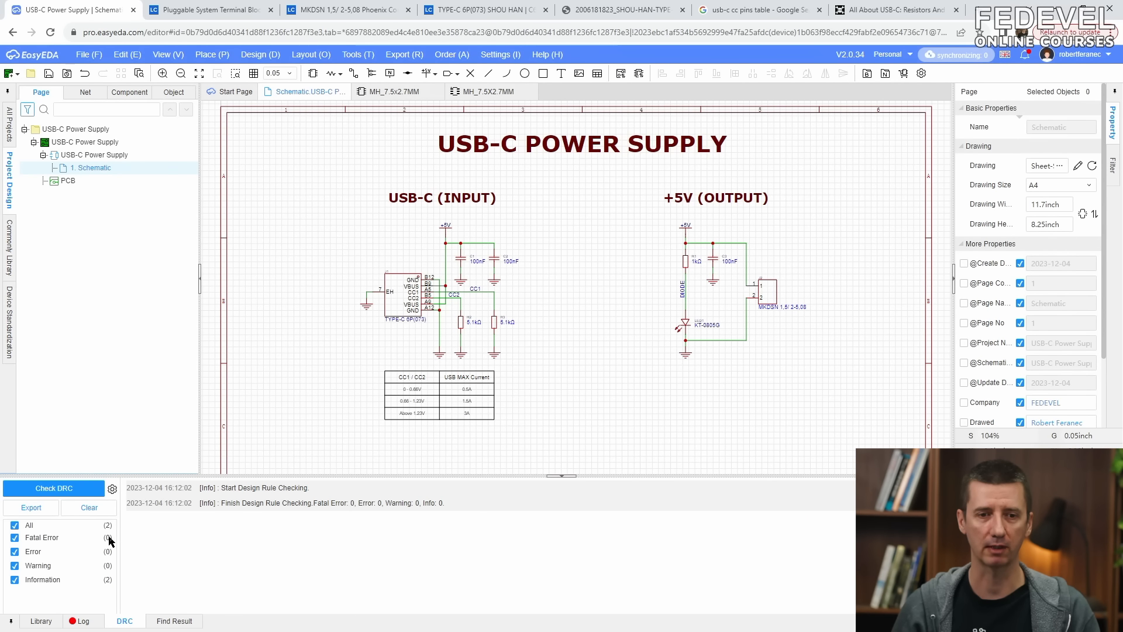
left_click(88, 508)
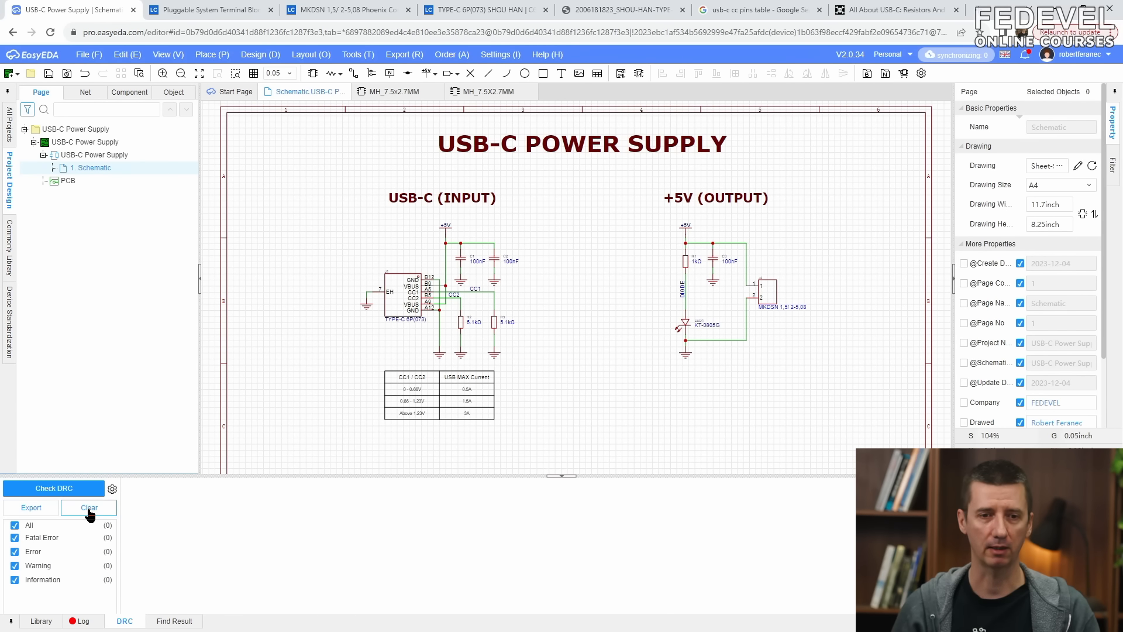
left_click(62, 490)
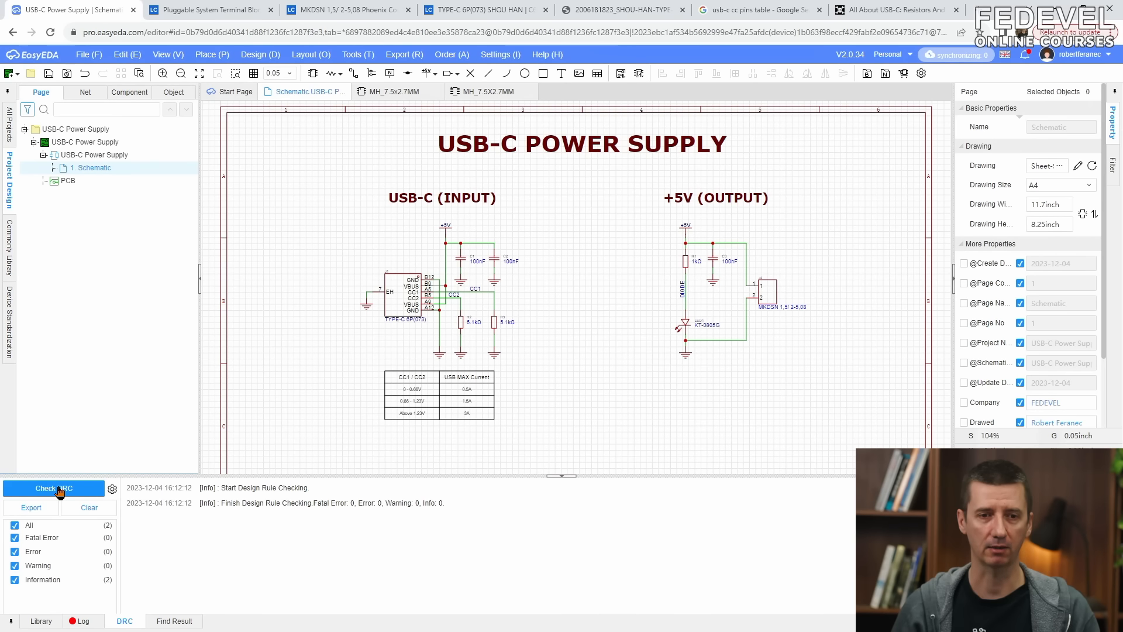
left_click(562, 476)
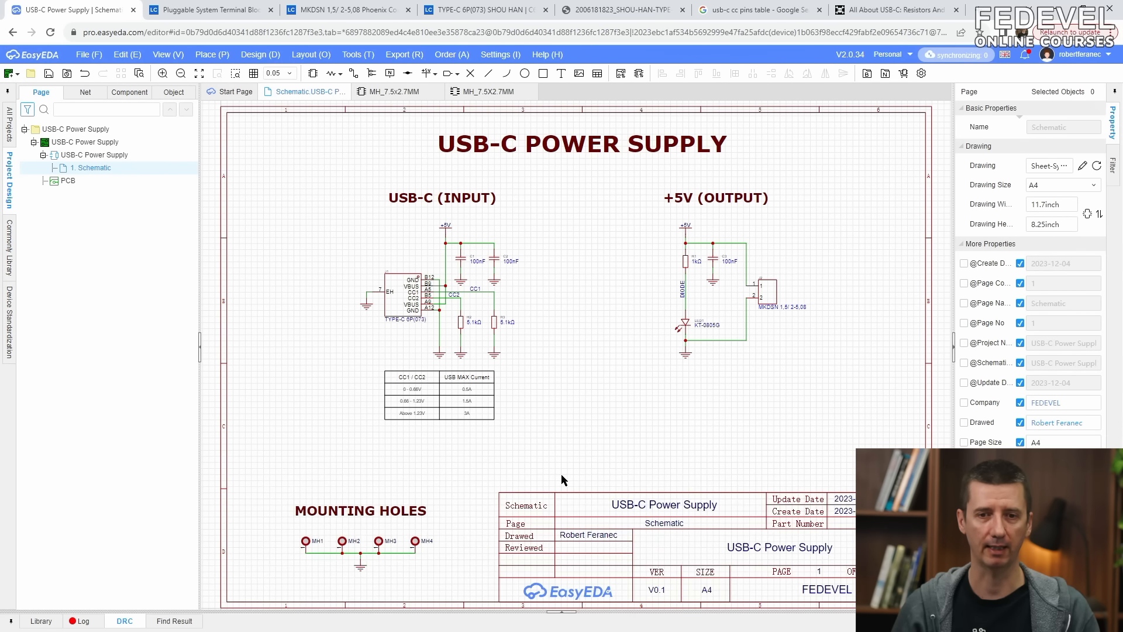
- Convert the schematic to PCB with all listed components imported, fit the layout in the window and save the PCB
left_click(261, 54)
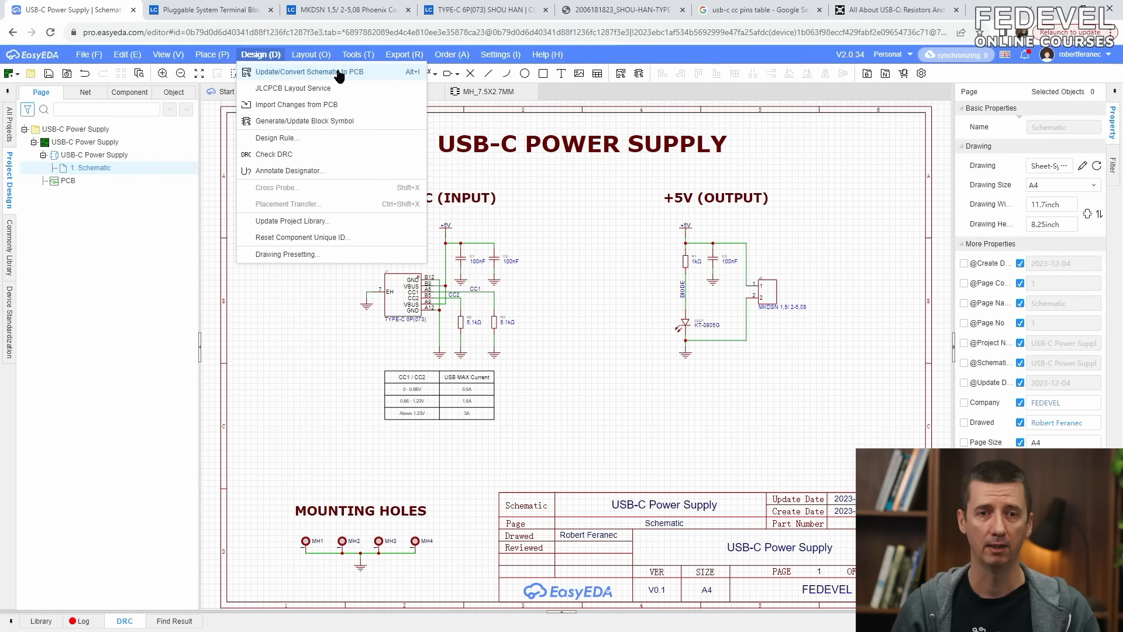
left_click(375, 76)
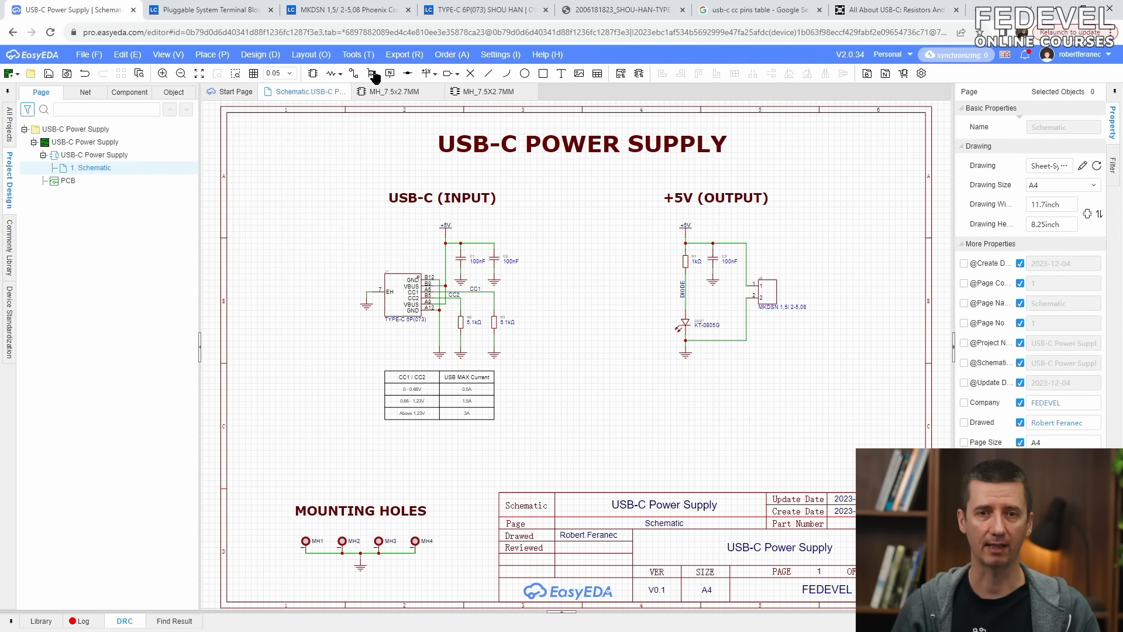
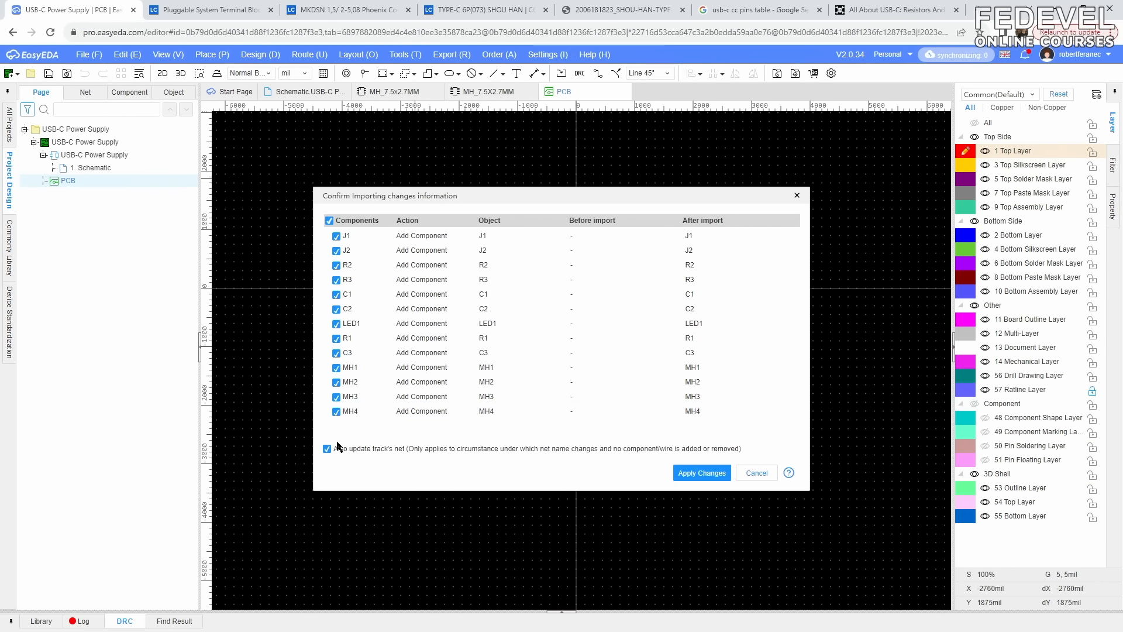
left_click(700, 472)
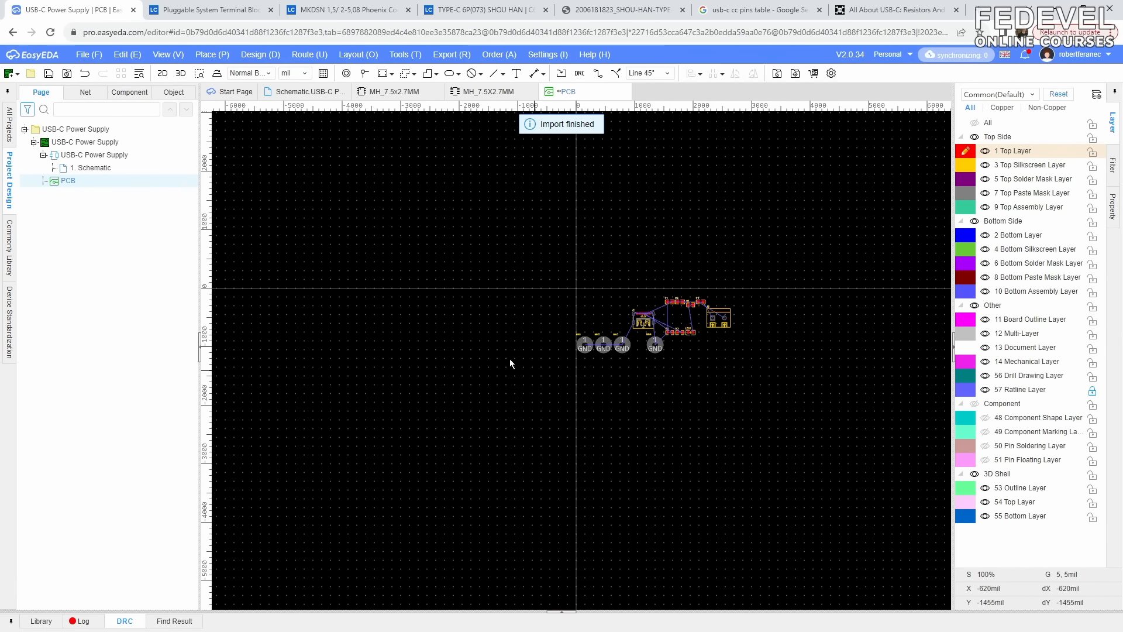
left_click(168, 55)
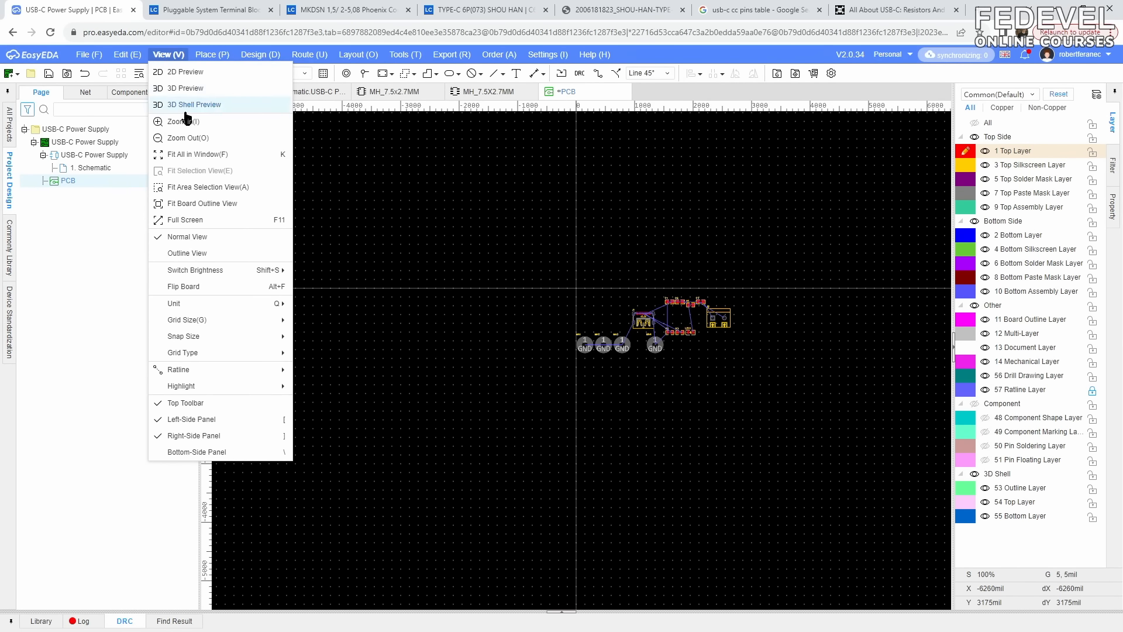
left_click(187, 154)
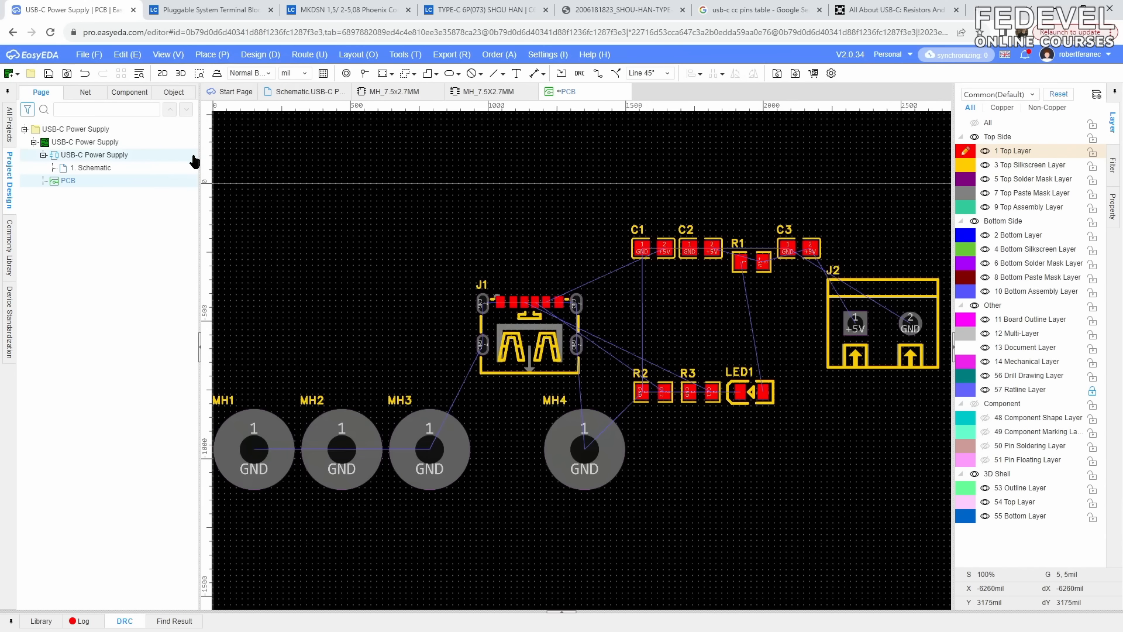
left_click(50, 76)
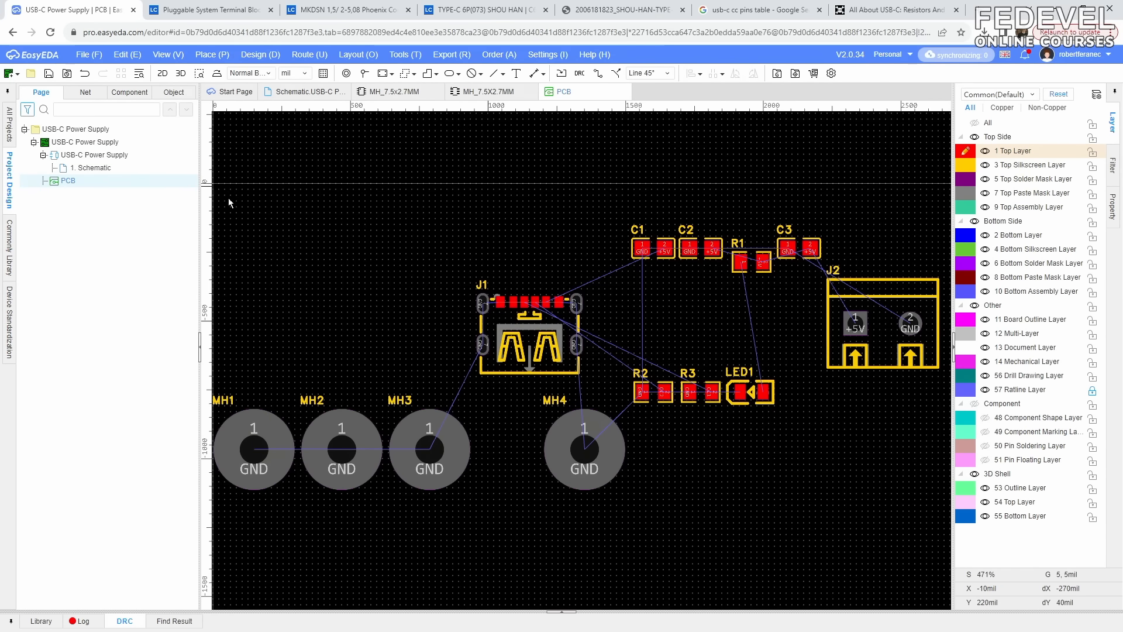
- Switch the PCB units to mm and set the grid size to 5 mm
scroll(424, 248, "down", 5)
scroll(424, 248, "up", 5)
scroll(423, 248, "down", 2)
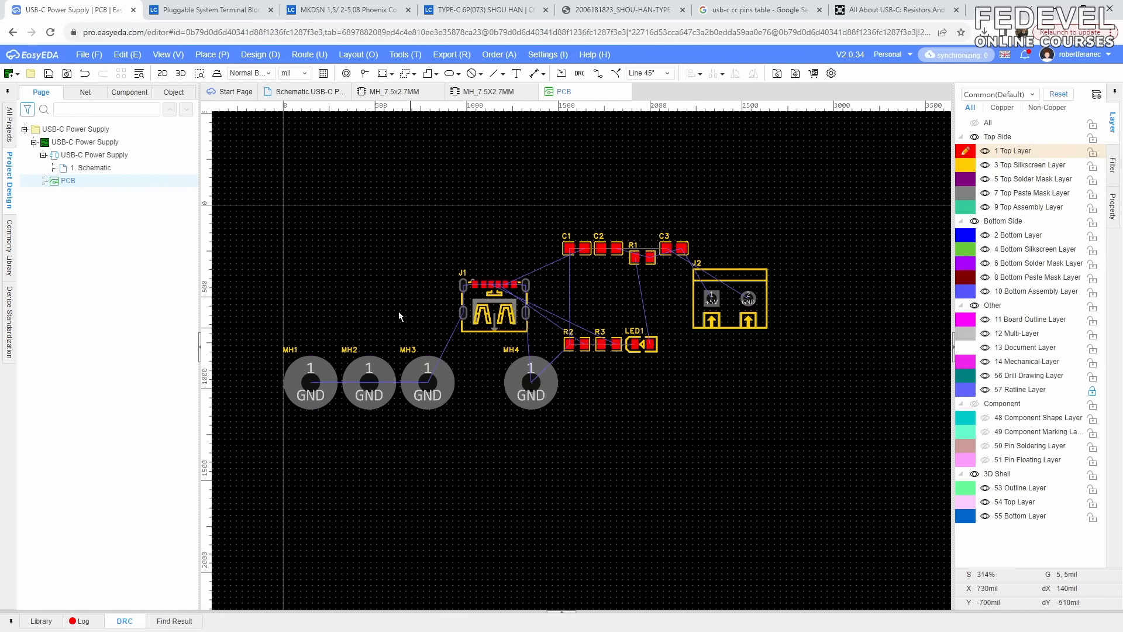
left_click(307, 74)
left_click(291, 101)
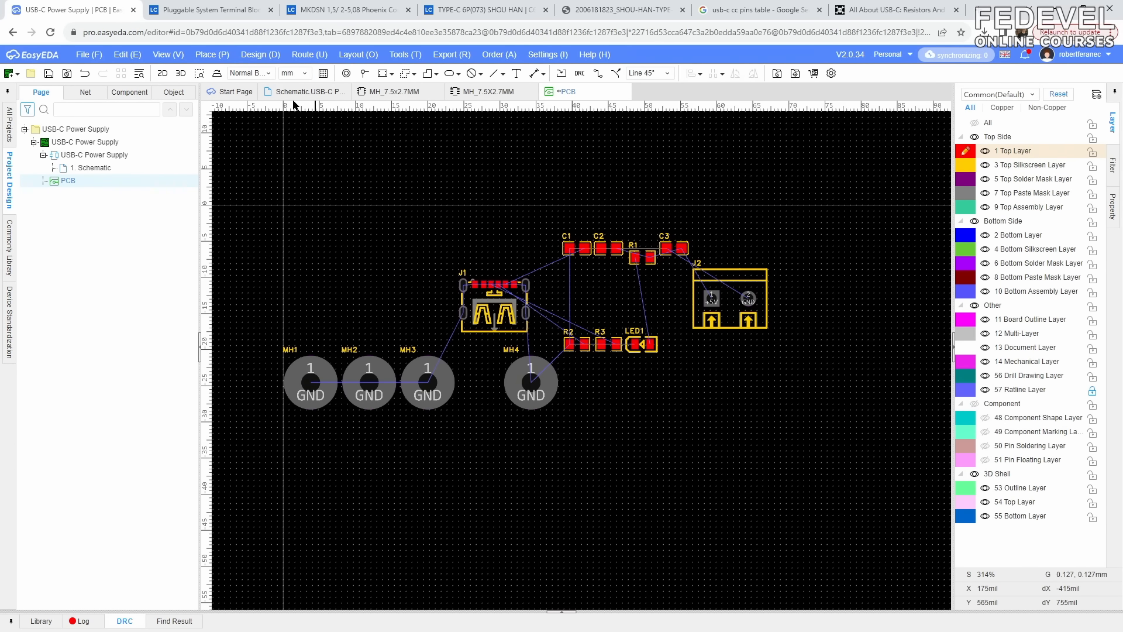
left_click(1113, 208)
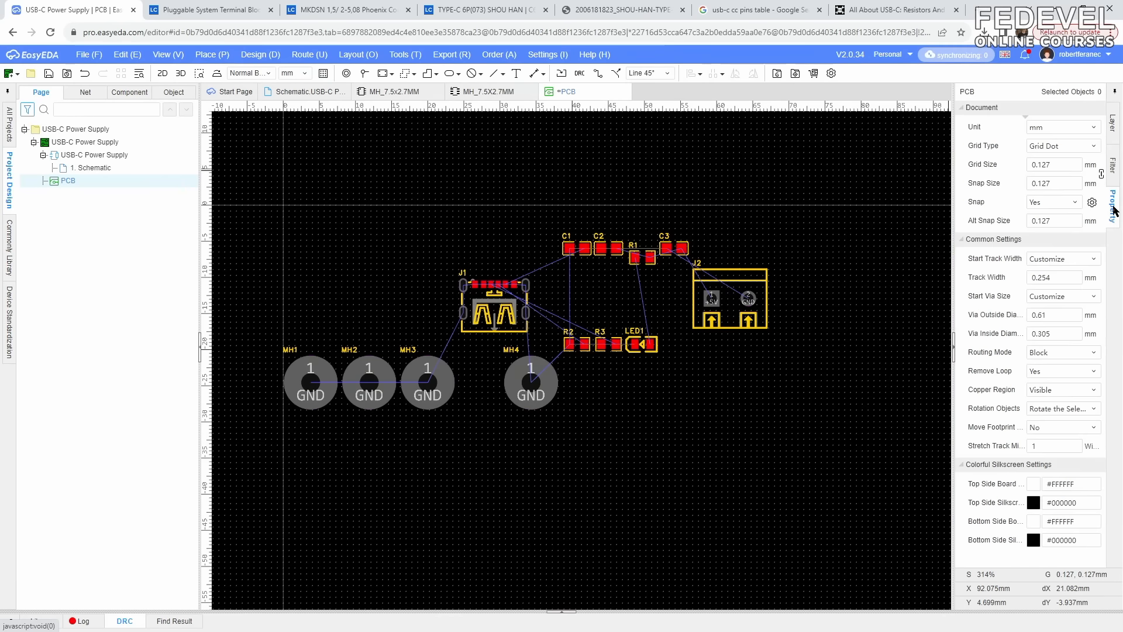
double_click(1060, 164)
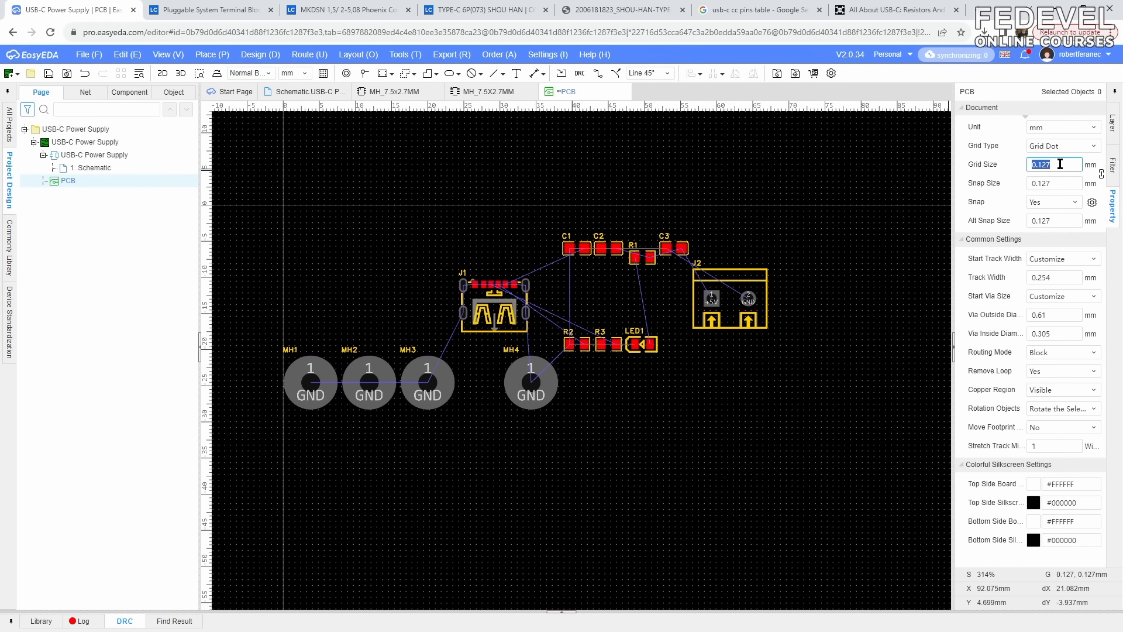
left_click(880, 165)
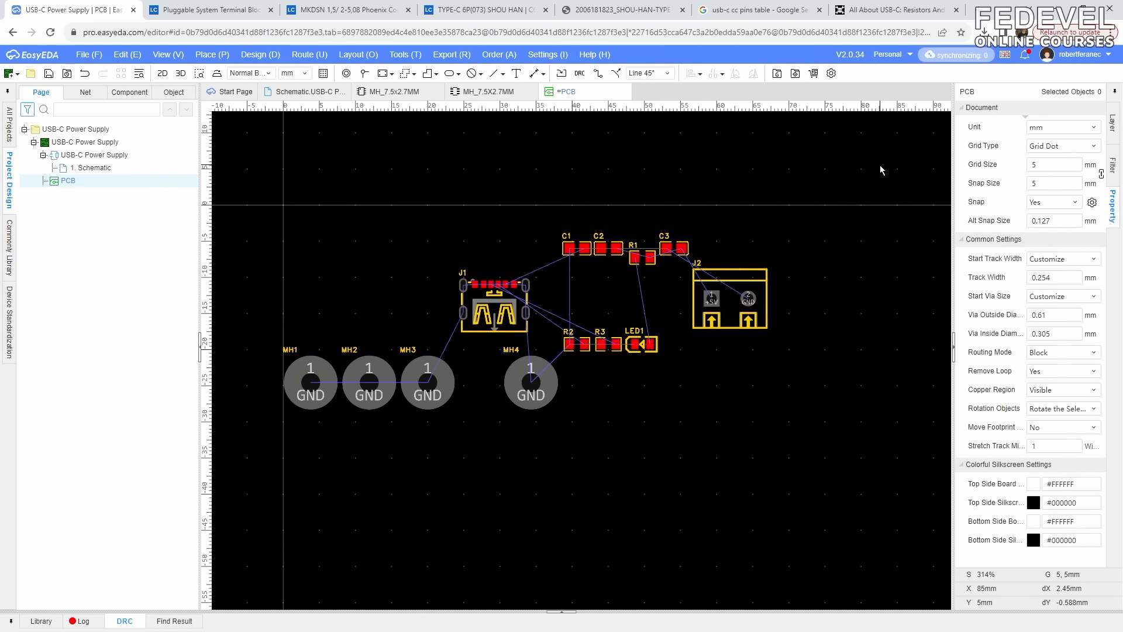
- Limit the selectable independent objects to components and place mounting hole MH1 at X 5 mm, Y 5 mm
left_click(1116, 173)
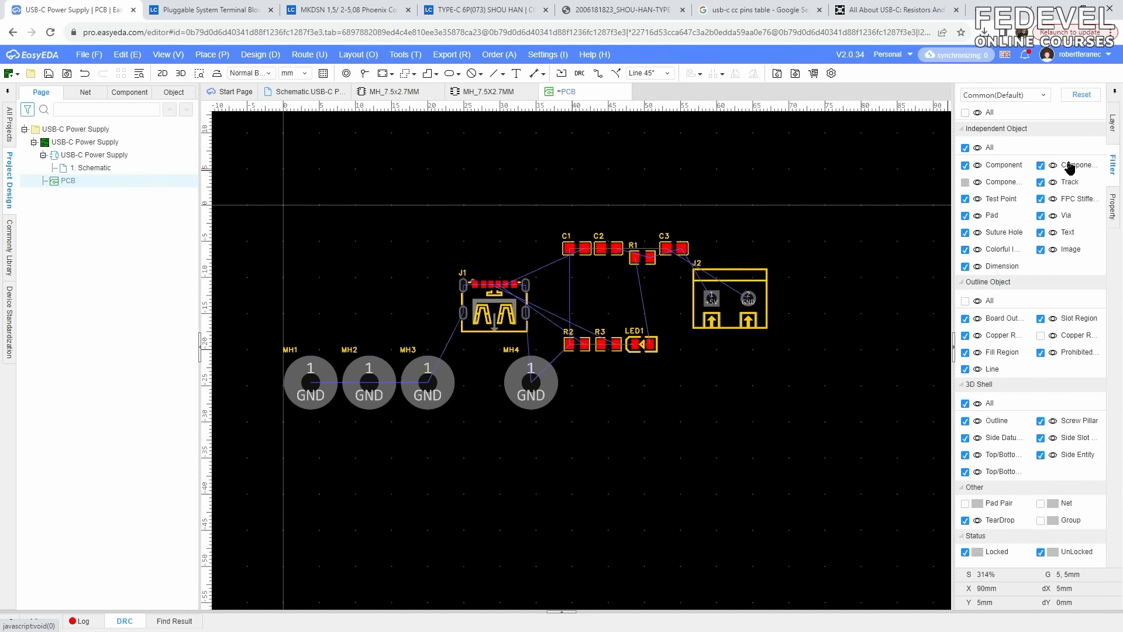
left_click(965, 147)
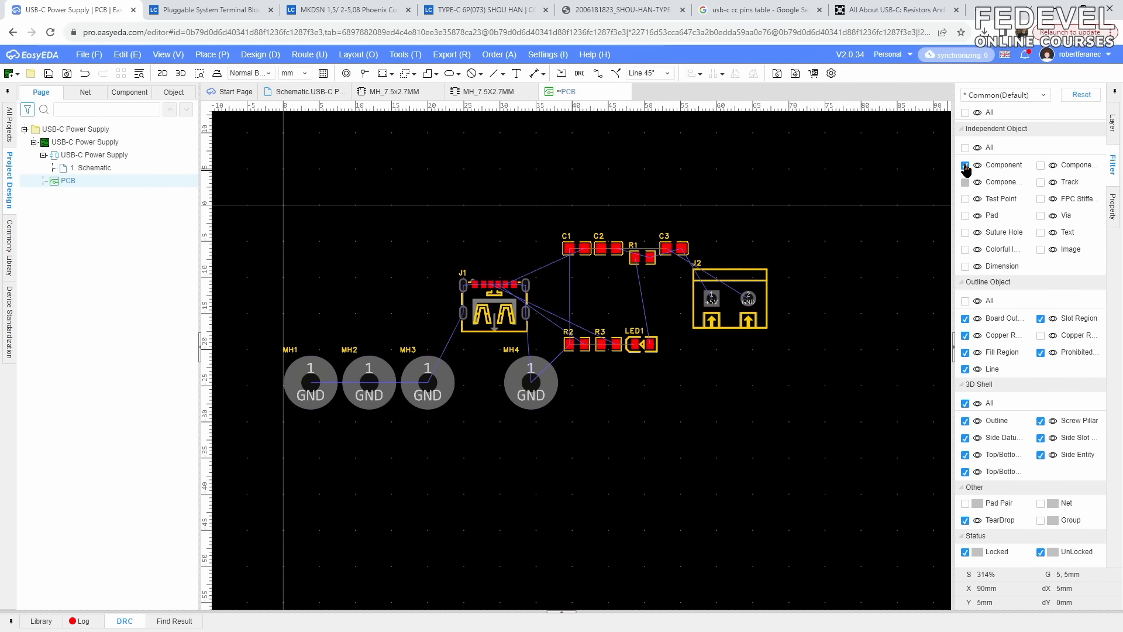
left_click_drag(316, 391, 327, 181)
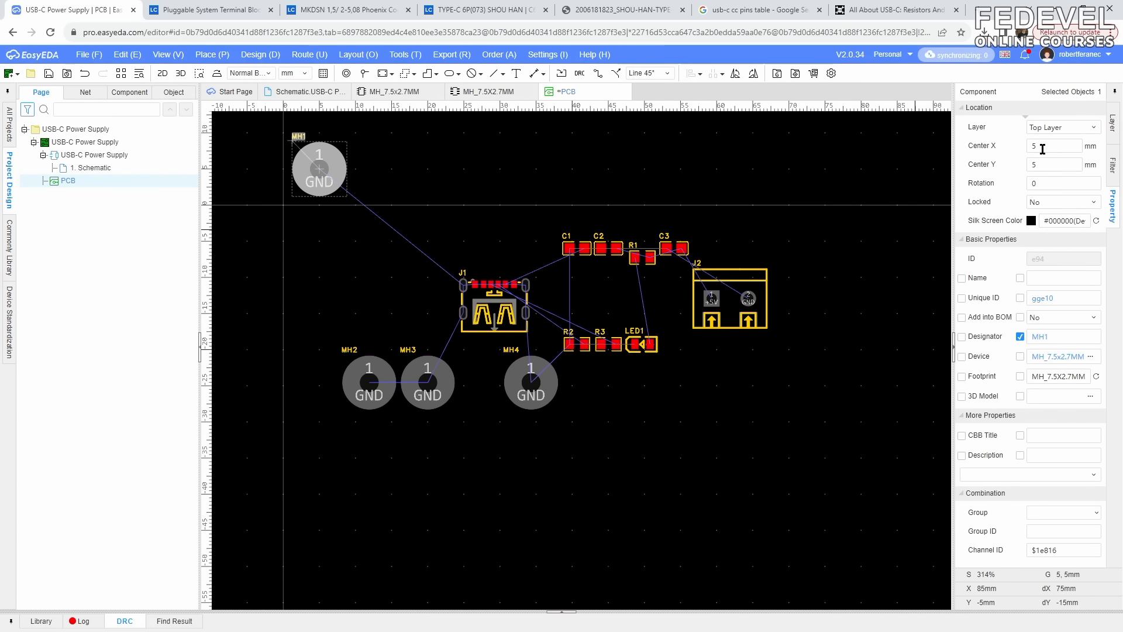
- Place MH2 at X 25, Y 5 mm, MH3 at X 25, Y 25 mm and MH4 at X 5, Y 25 mm, and fit the layout in view
left_click_drag(392, 379, 474, 176)
right_click_drag(576, 201, 585, 376)
left_click_drag(433, 568, 481, 205)
left_click_drag(538, 568, 336, 215)
left_click(354, 144)
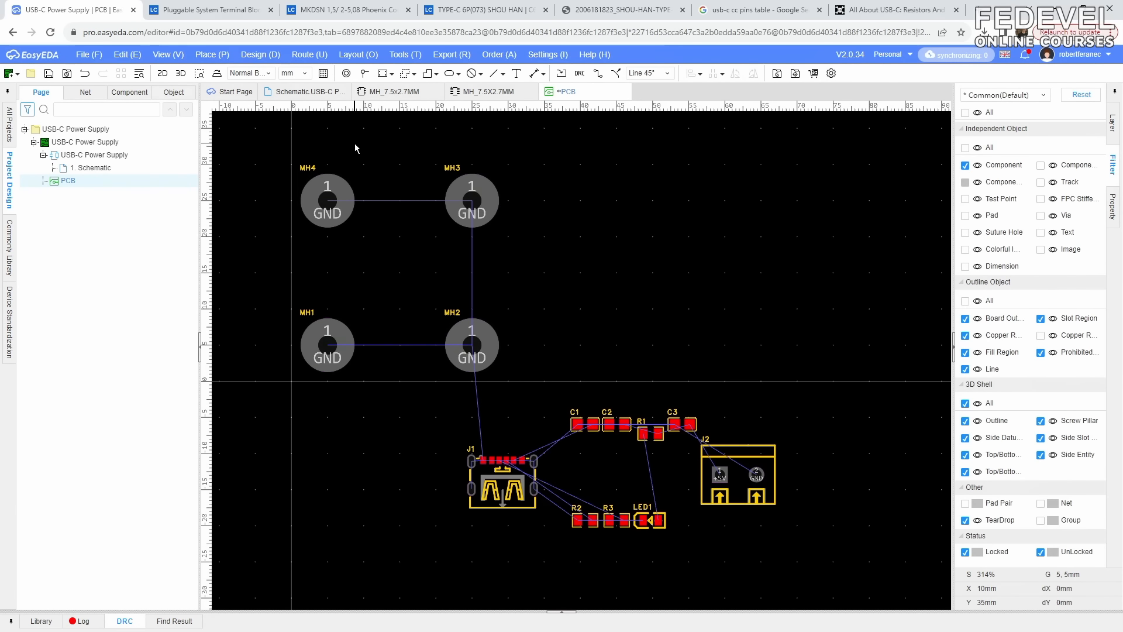
left_click(166, 56)
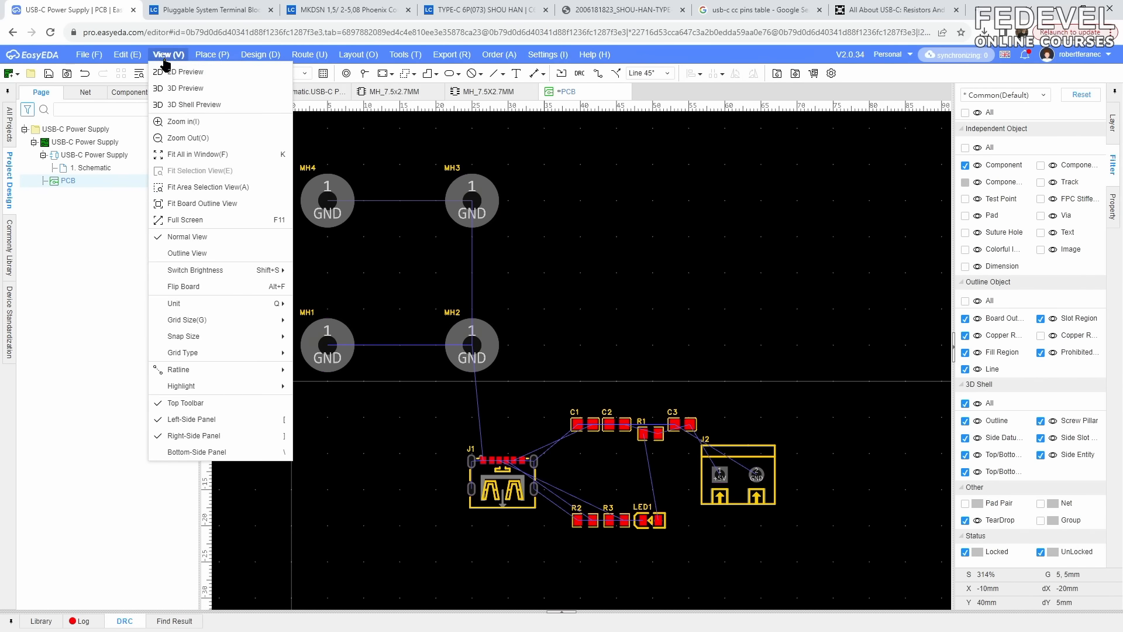
left_click(175, 154)
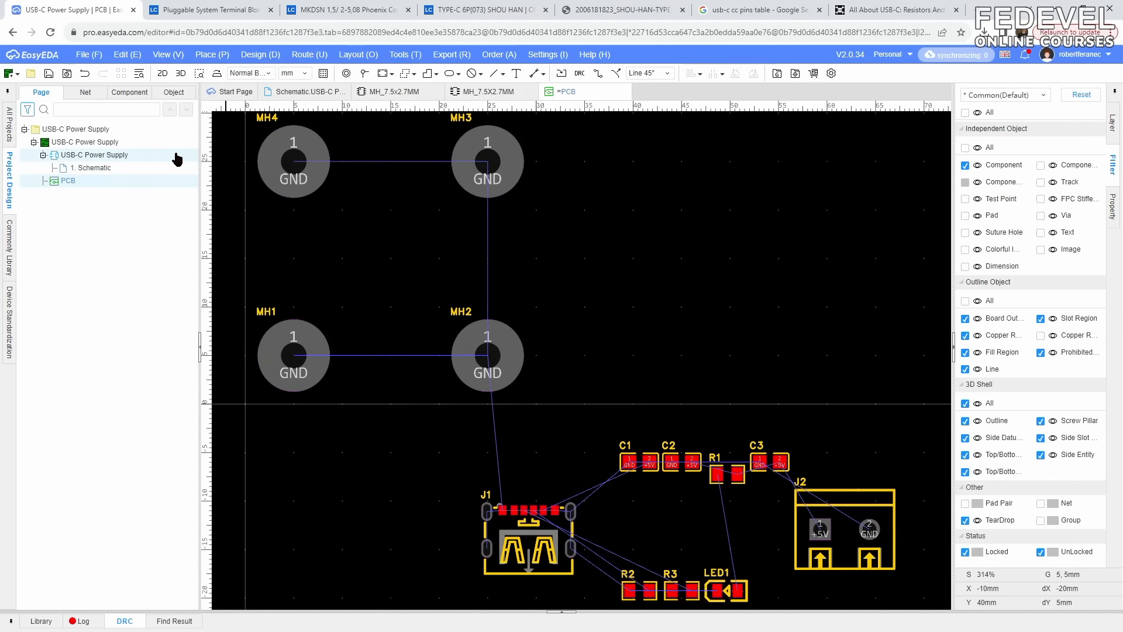
- Set the PCB grid size to 0.1 mm
left_click(868, 218)
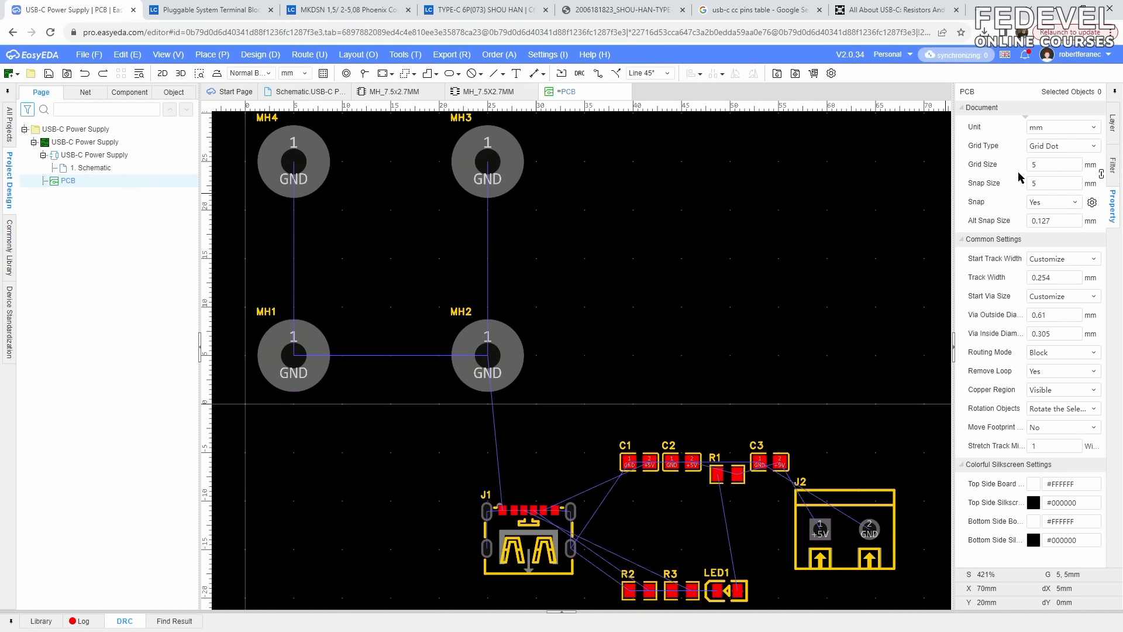
double_click(1050, 164)
type("0.1")
key("Return")
- Place USB-C connector J1 between MH1 and MH4, rotated 270°, with its center at X 3.4 mm, Y 15 mm
left_click_drag(520, 522, 298, 238)
key("space")
scroll(356, 253, "up", 3)
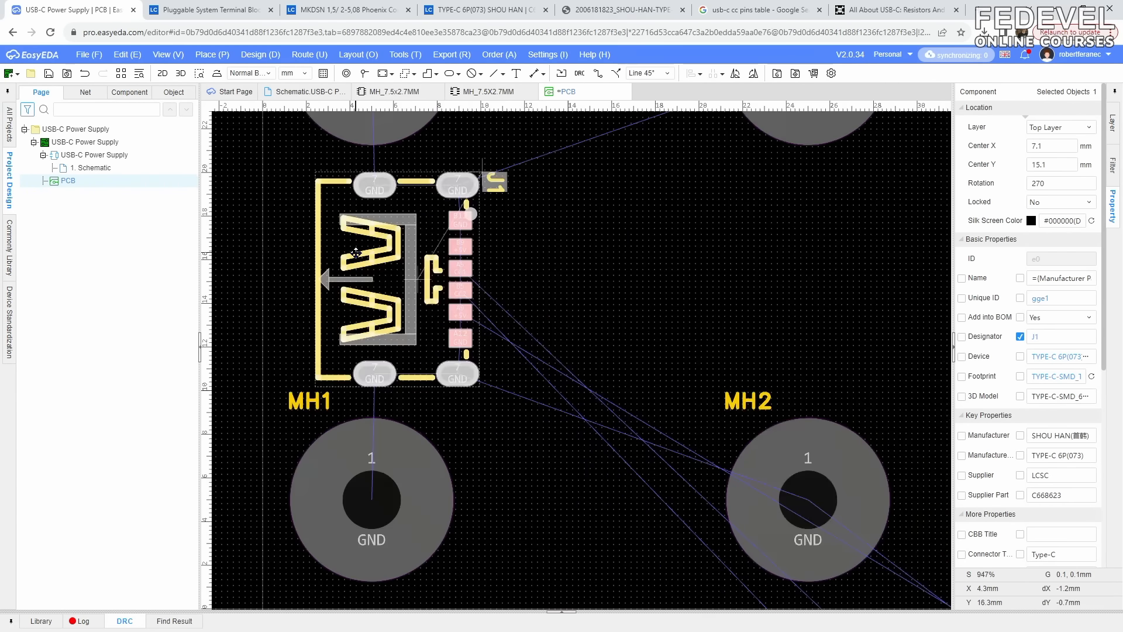
double_click(1062, 167)
type("15")
key("Return")
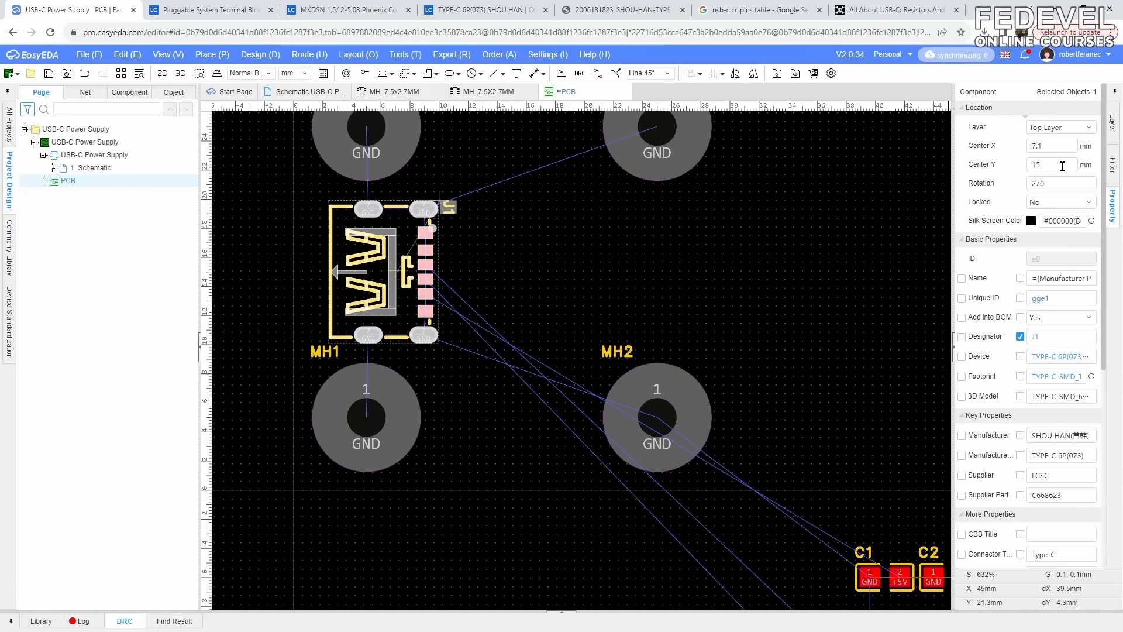
double_click(1050, 145)
type("3.4")
key("Return")
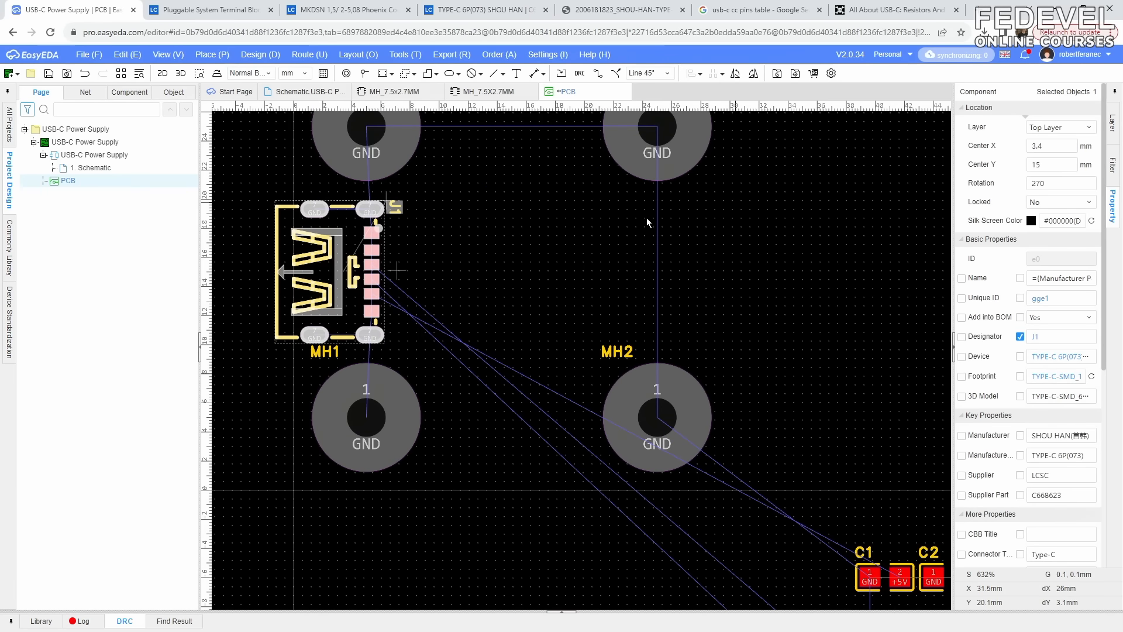
- Place terminal block J2 between MH2 and MH3, rotated 90°, with its center at X 26.1 mm, Y 15 mm
scroll(606, 221, "down", 4)
left_click_drag(851, 420, 597, 239)
scroll(617, 241, "up", 2)
key("space")
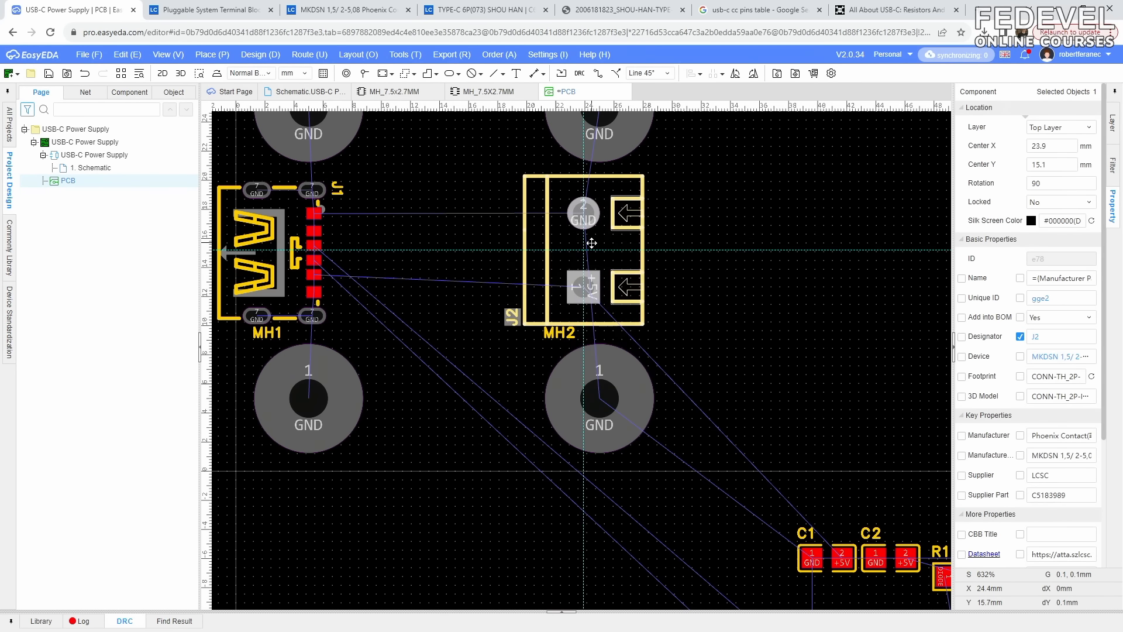
double_click(1060, 162)
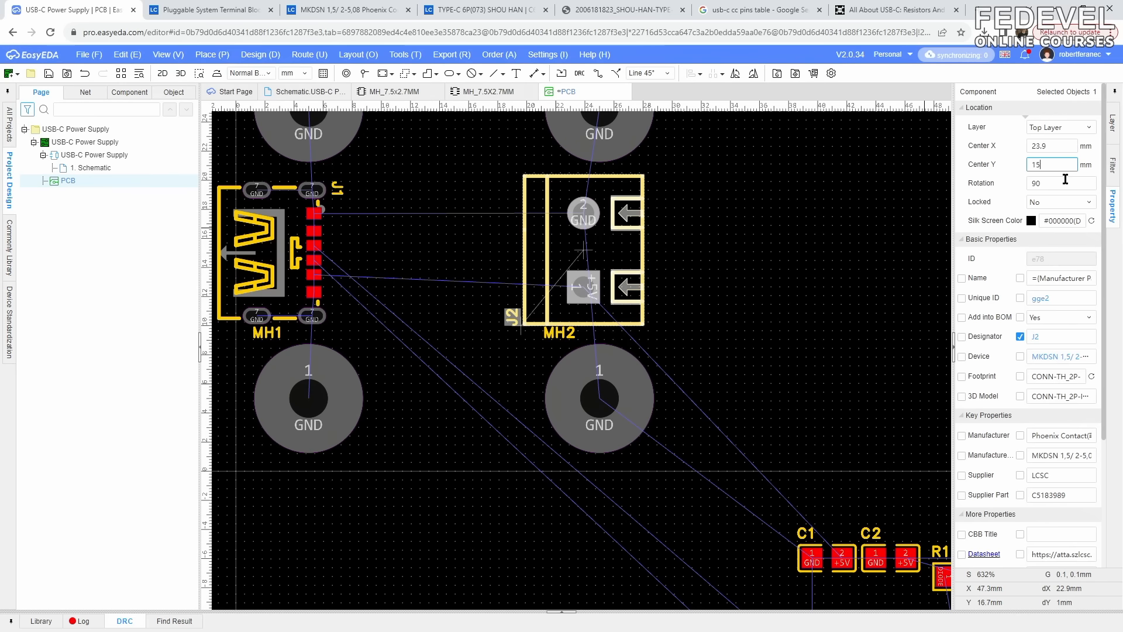
key("Return")
double_click(1059, 145)
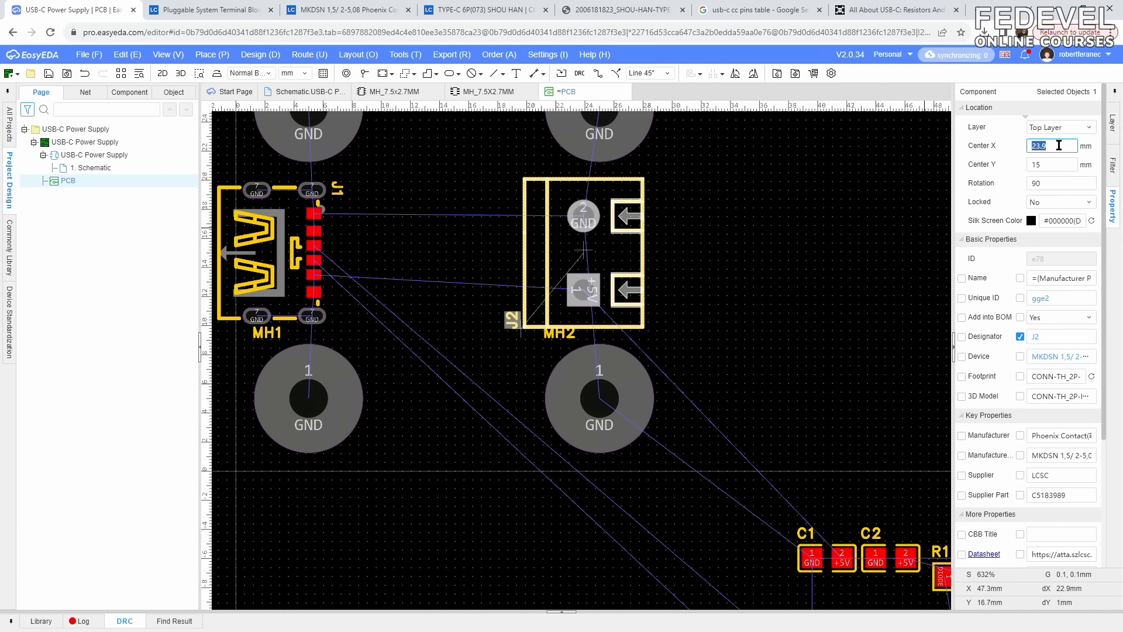
key("Return")
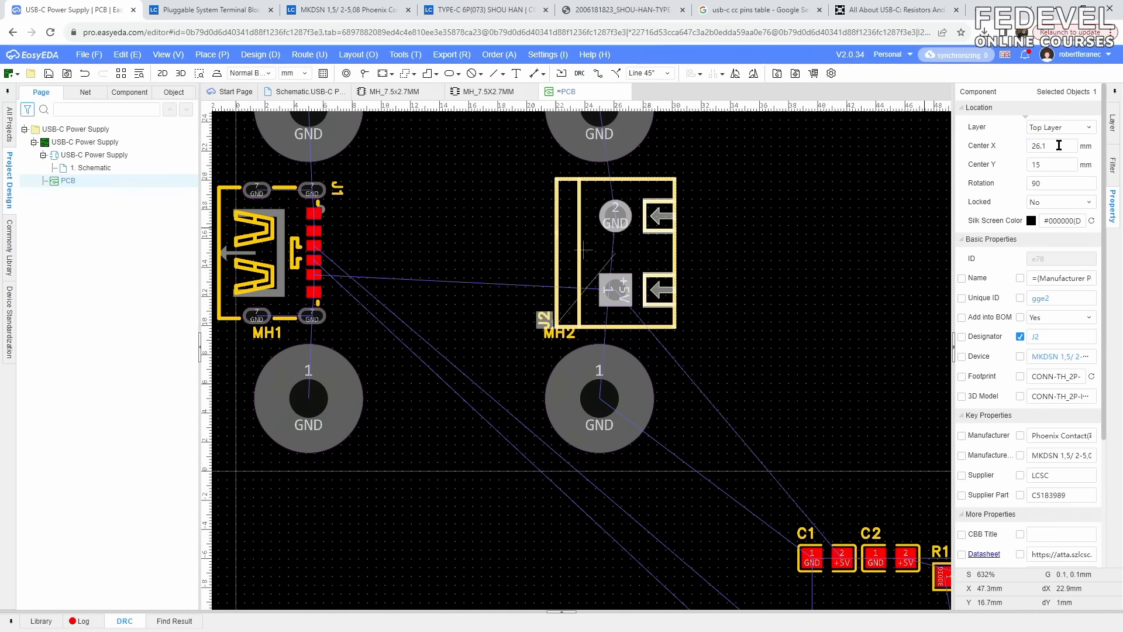
left_click(826, 243)
scroll(459, 269, "down", 1)
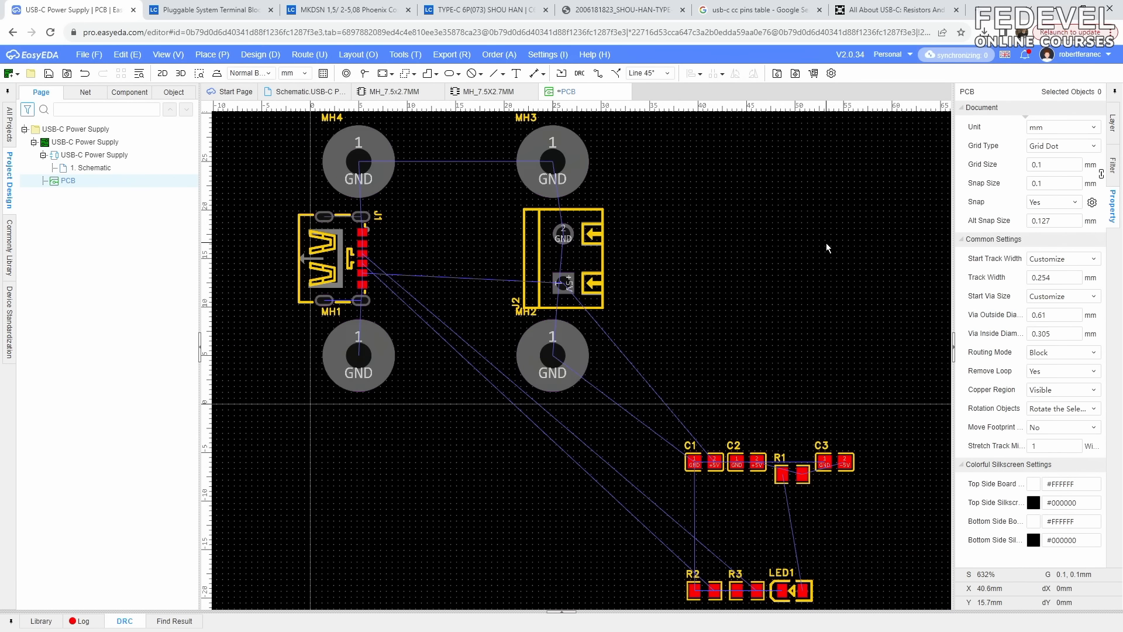
- Examine the connector and mounting hole placement in a 3D preview of the PCB, and close the preview
left_click(181, 73)
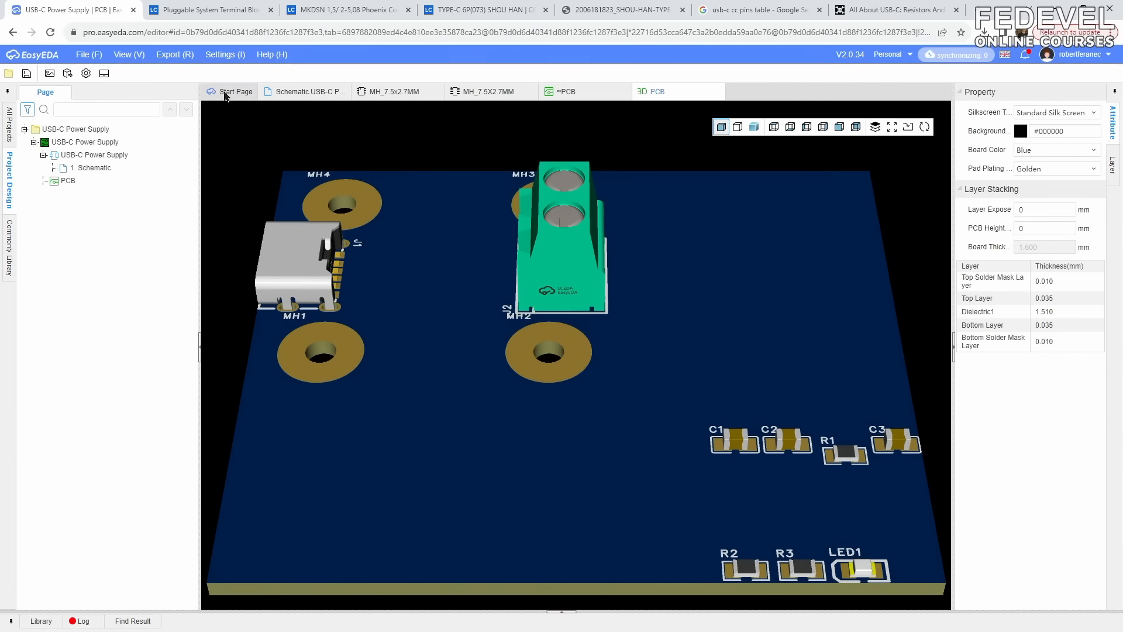
scroll(548, 251, "down", 3)
scroll(559, 353, "up", 3)
scroll(559, 352, "down", 3)
mouse_move(561, 357)
left_mouse_down()
mouse_move(551, 393)
mouse_move(492, 377)
mouse_move(471, 313)
mouse_move(620, 313)
mouse_move(641, 389)
mouse_move(577, 436)
mouse_move(530, 399)
mouse_move(569, 376)
left_mouse_up()
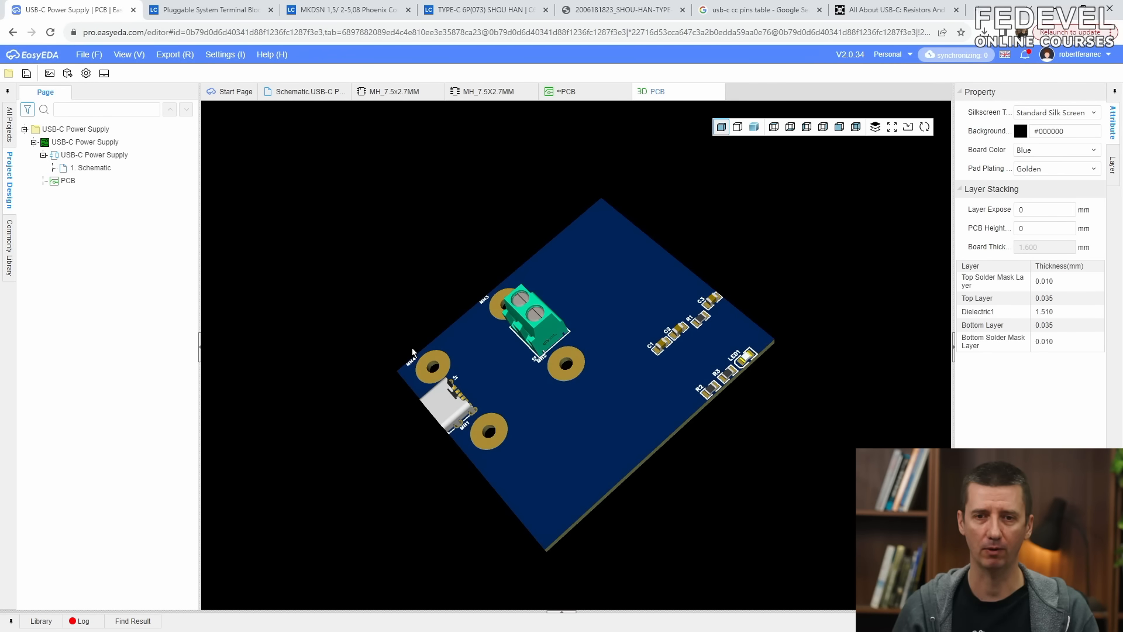
left_click(718, 94)
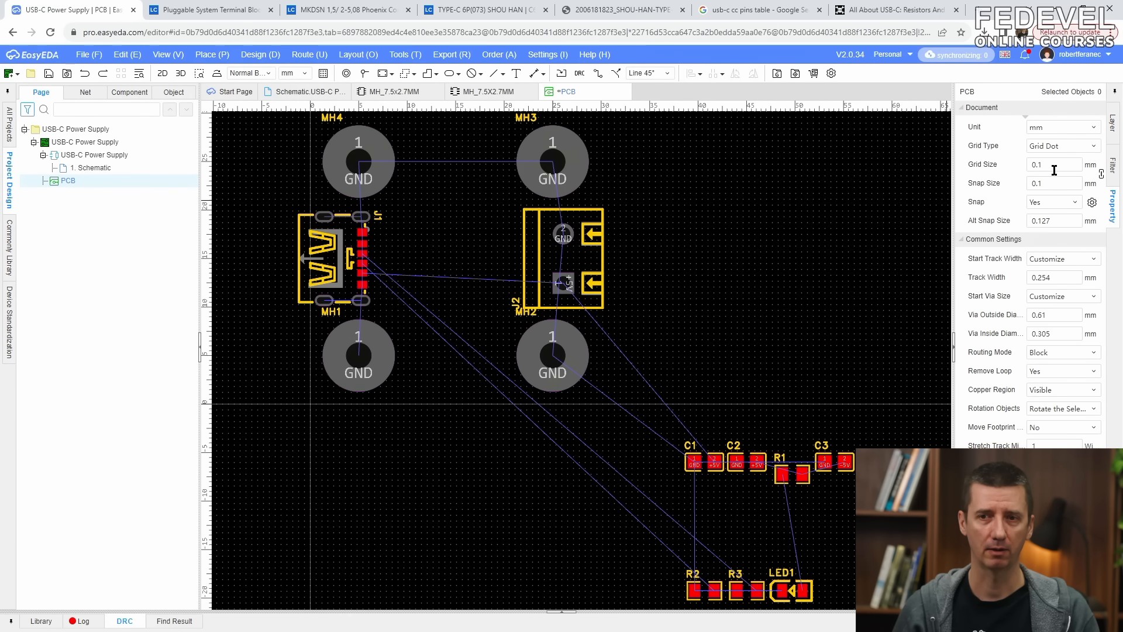
- Set the grid size to 10 mm and draw a 30 × 30 mm rectangular board outline from the origin around the mounting holes
left_click(1055, 169)
key("Return")
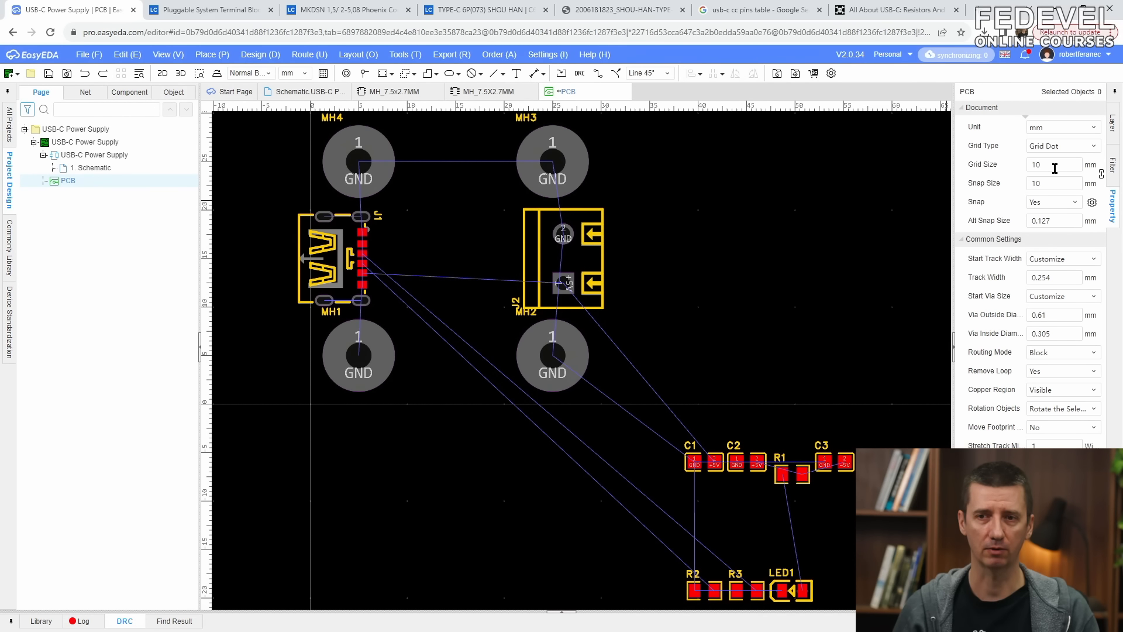
scroll(661, 213, "down", 1)
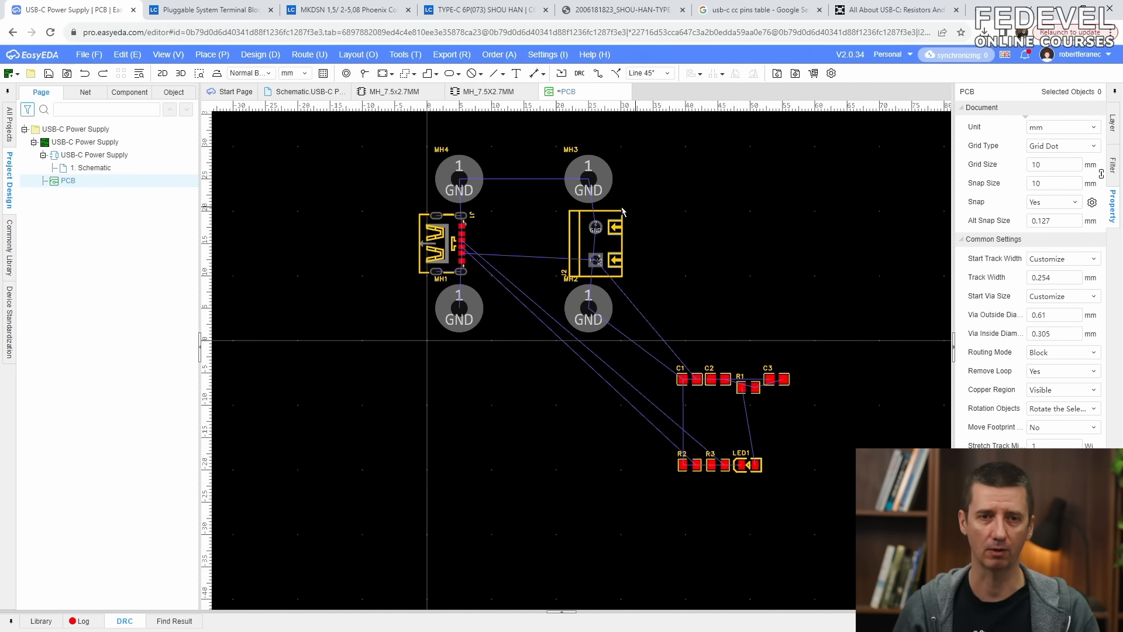
left_click(211, 54)
mouse_move(228, 138)
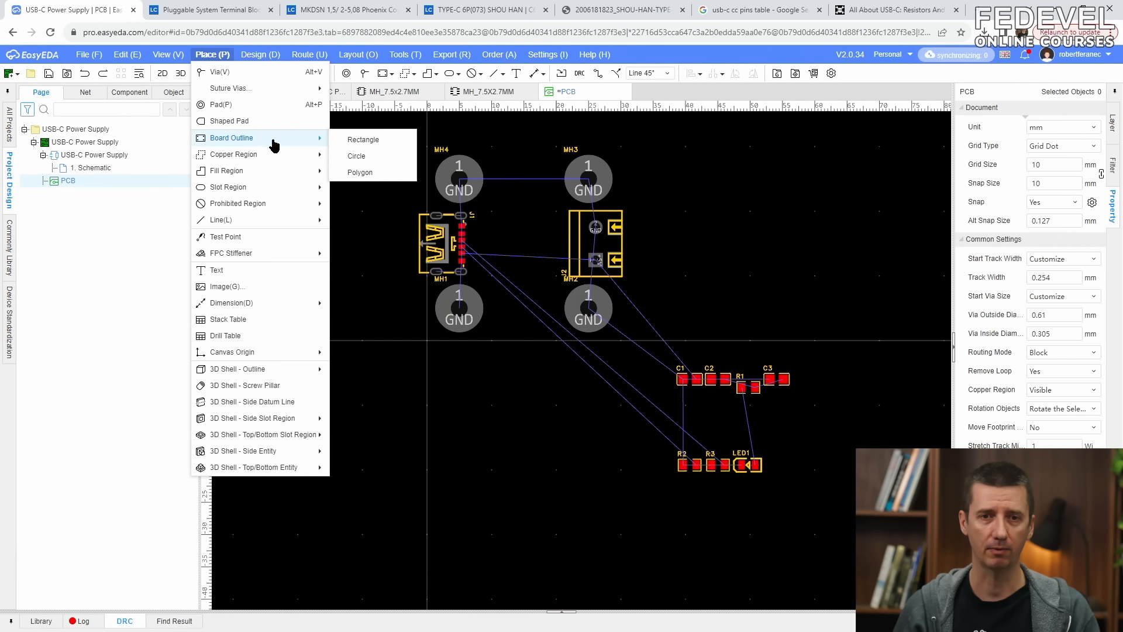
left_click(394, 141)
left_click(430, 339)
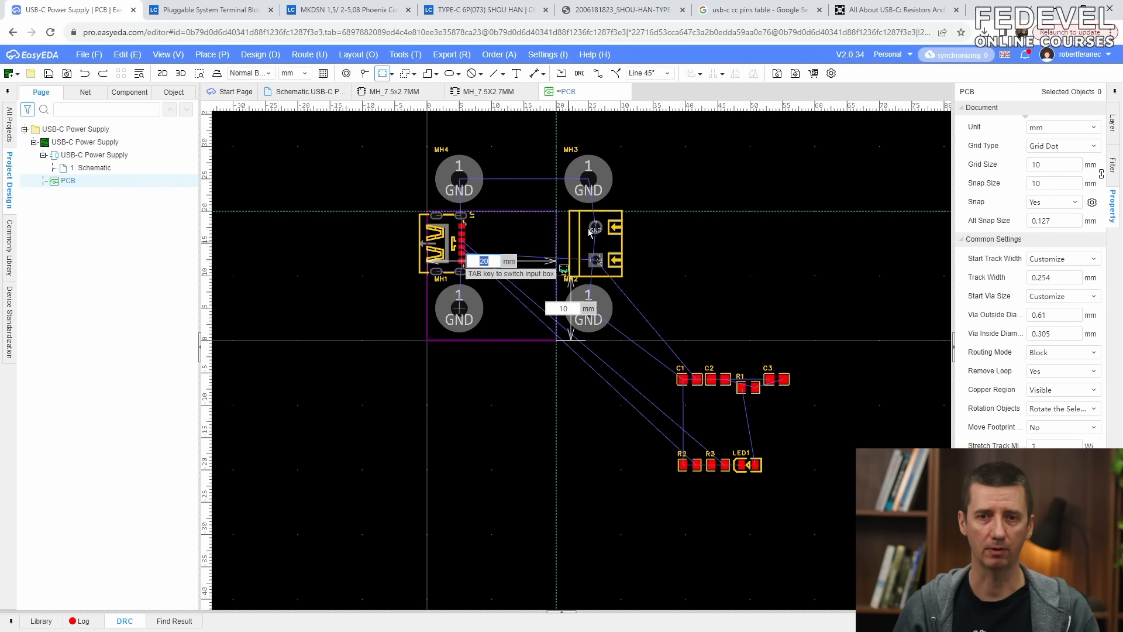
left_click(632, 151)
key("Escape")
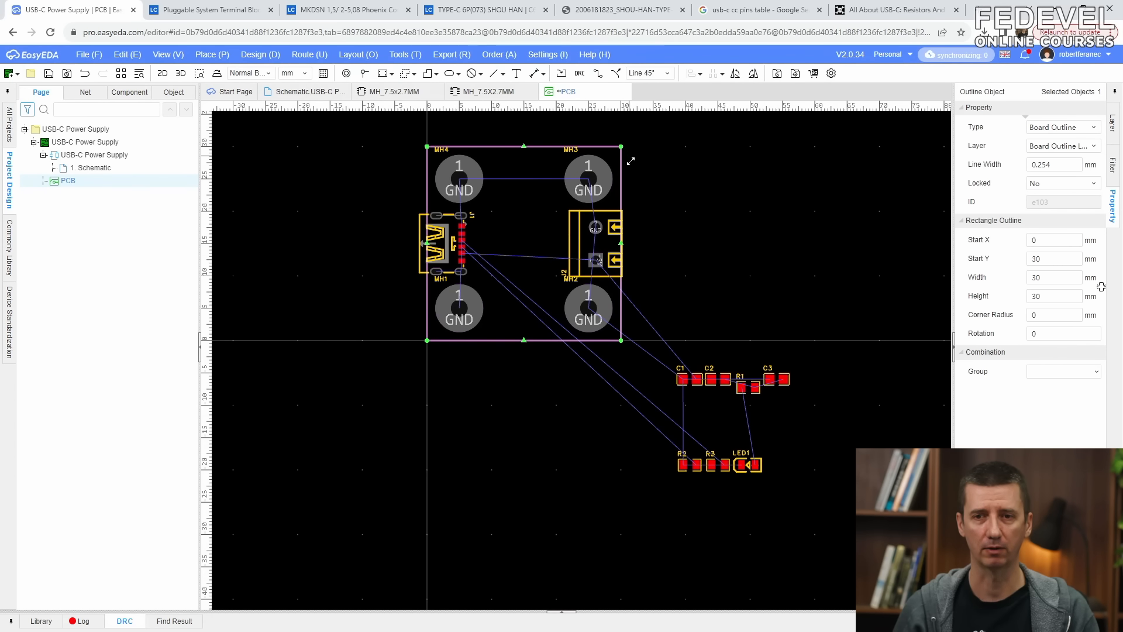
- Round the board outline's corners with a 5 mm radius
left_click(1062, 315)
type("5")
key("Return")
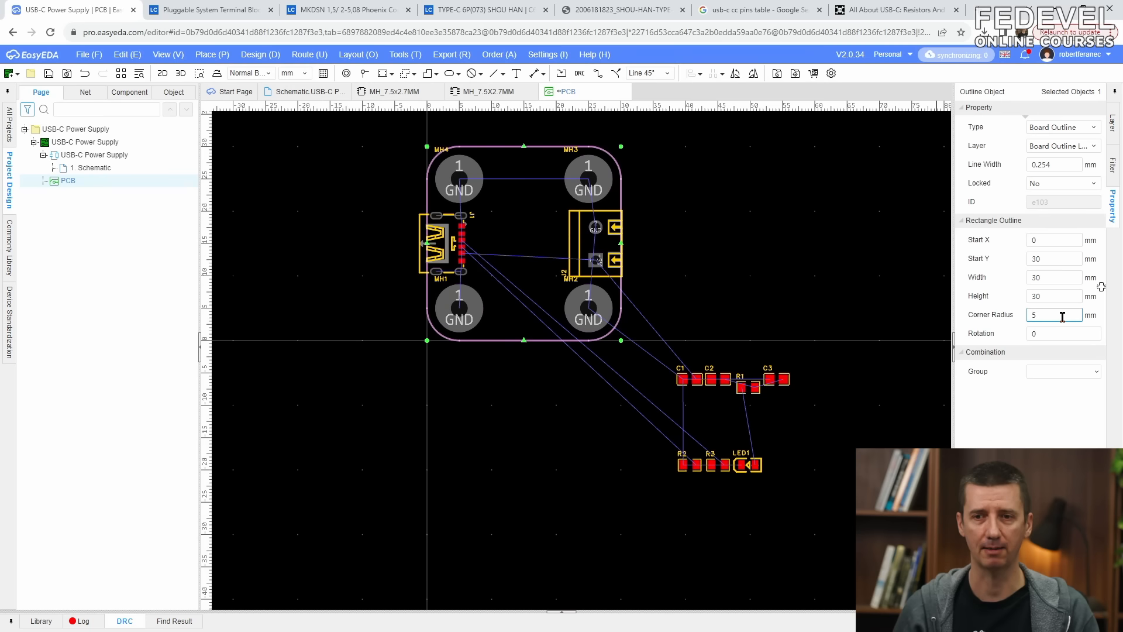
left_click(723, 251)
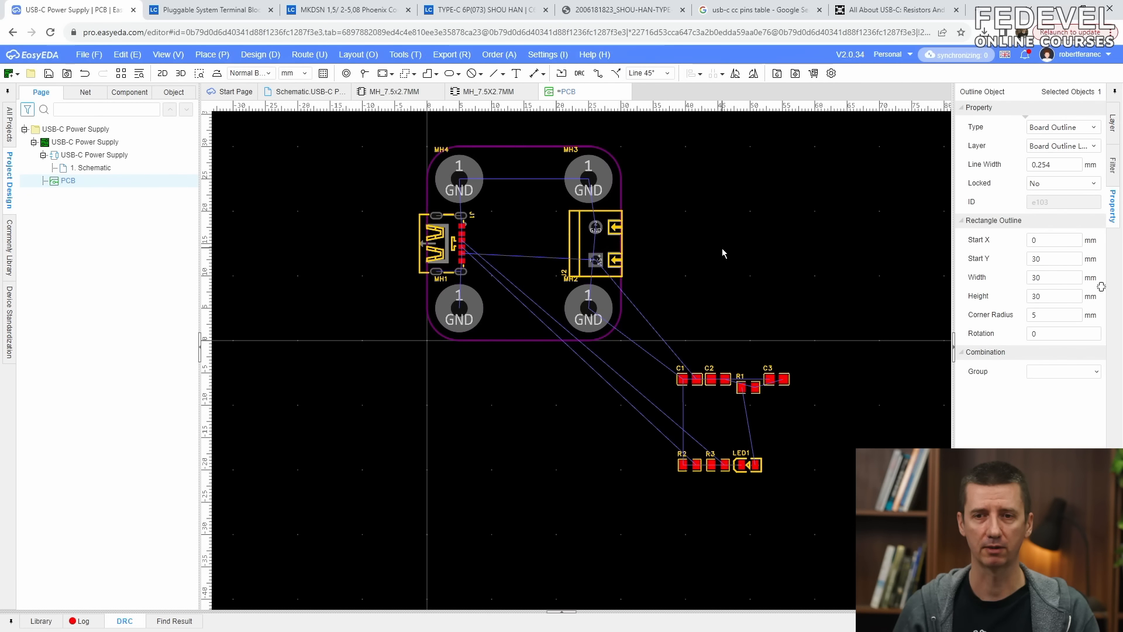
- Inspect the rounded board shape and connector positions in a 3D preview, and close the preview
left_click(182, 73)
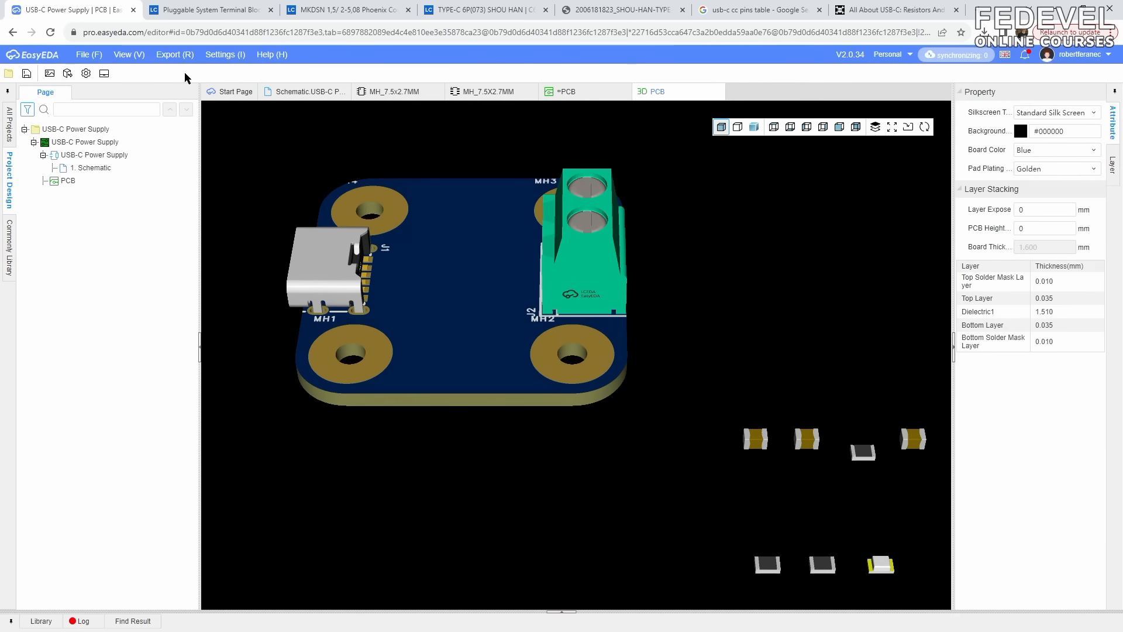
scroll(478, 275, "down", 5)
left_click_drag(522, 327, 539, 382)
scroll(530, 271, "up", 5)
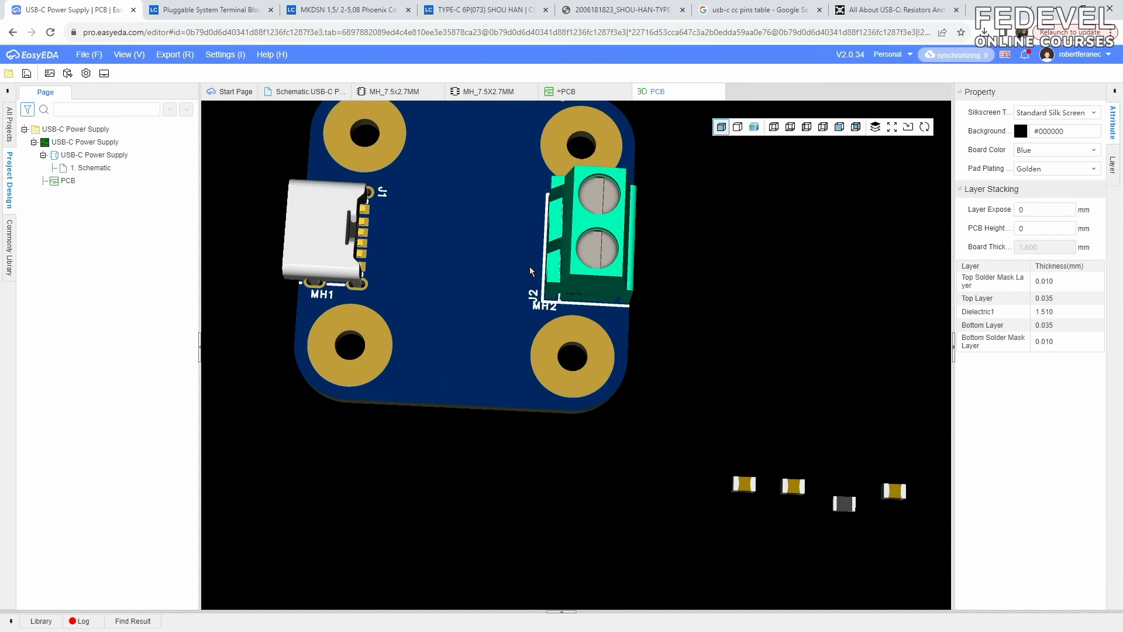
scroll(511, 269, "up", 3)
right_click_drag(436, 204, 573, 336)
scroll(576, 340, "down", 5)
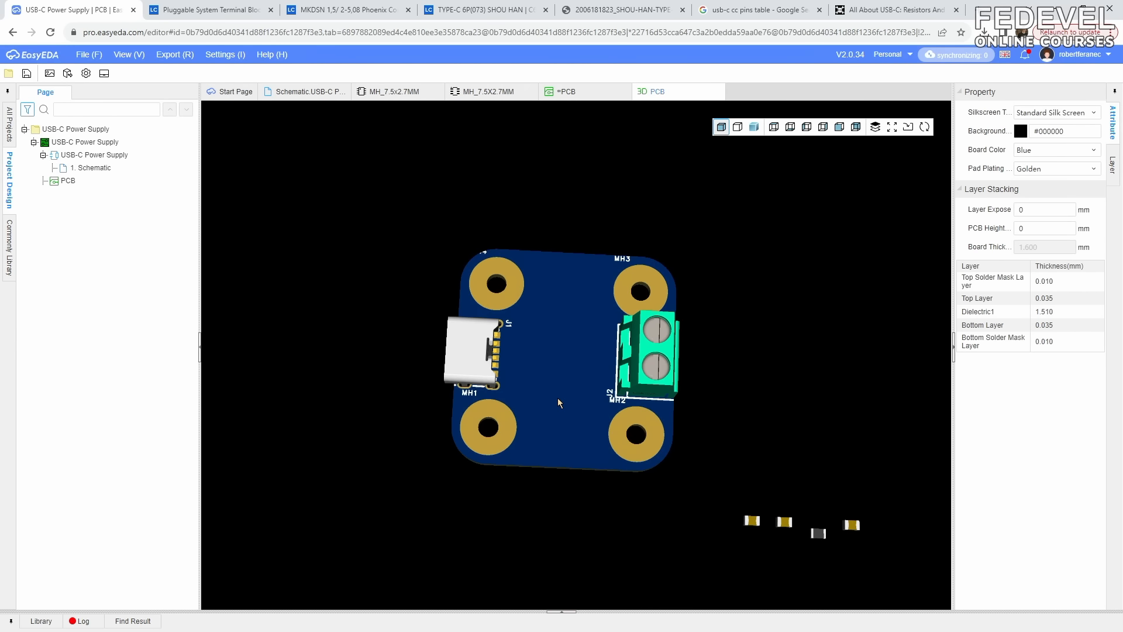
left_click(719, 93)
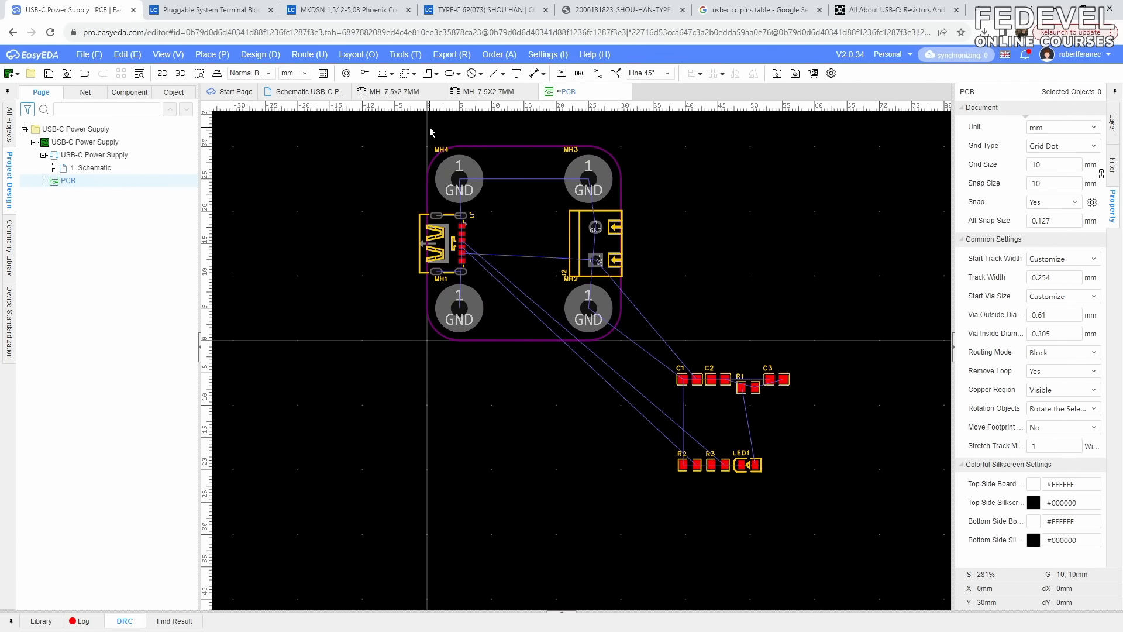
- Save the PCB and set the grid size to 5 mm
scroll(430, 133, "up", 1)
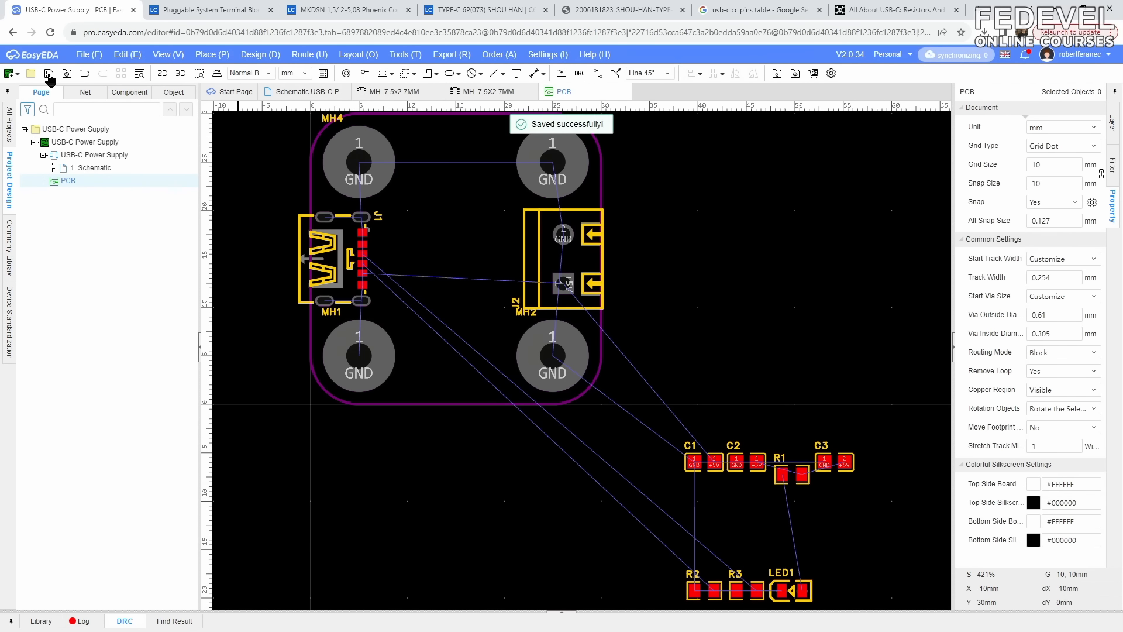
scroll(638, 275, "down", 1)
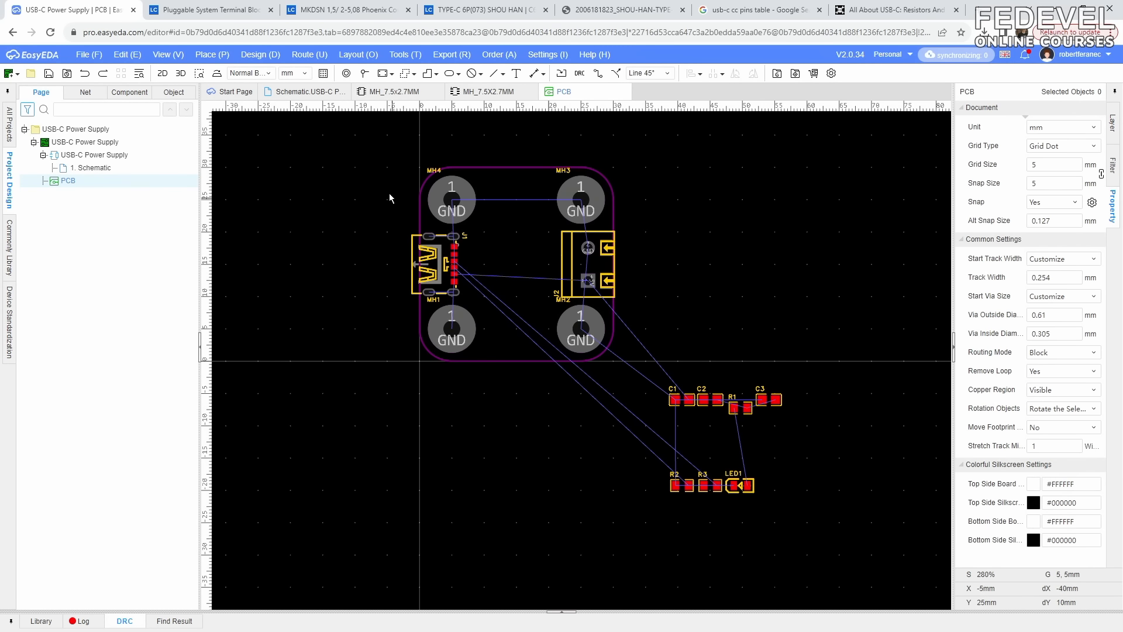
- Transfer capacitor C1 from the schematic to the PCB and place it between J1 and J2 inside the board outline
left_click(303, 92)
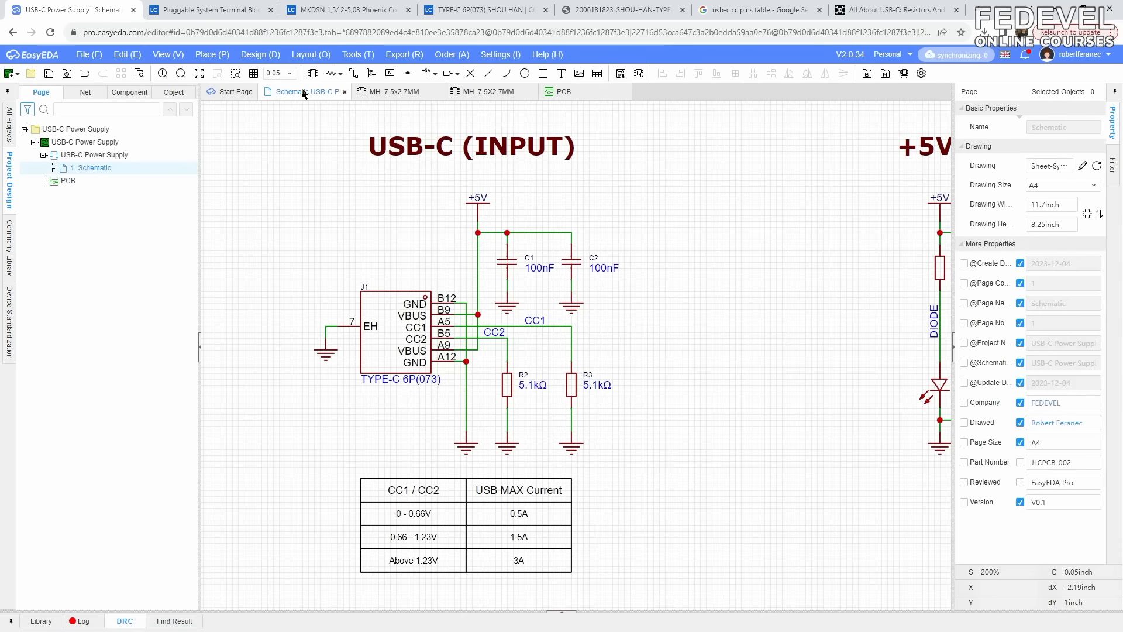
left_click(509, 269)
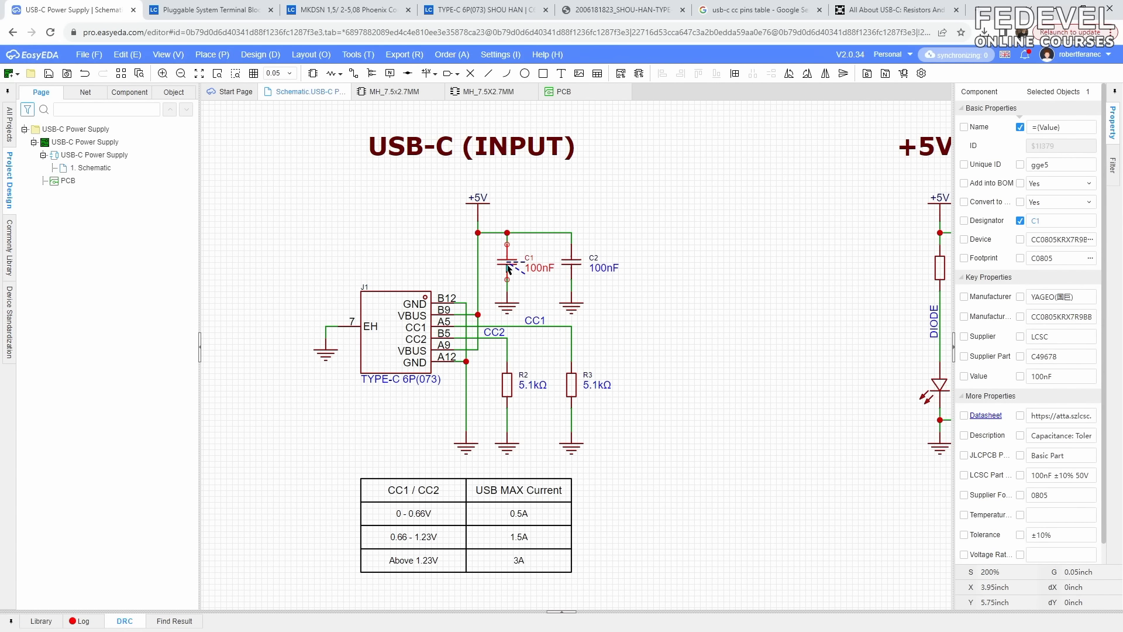
left_click(260, 54)
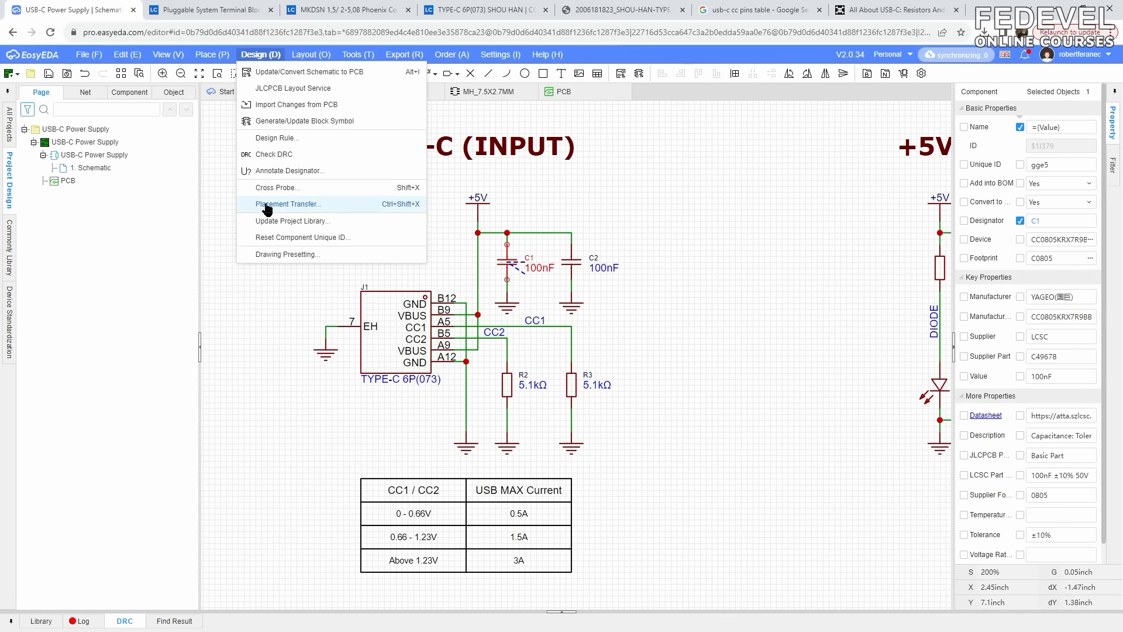
left_click(345, 204)
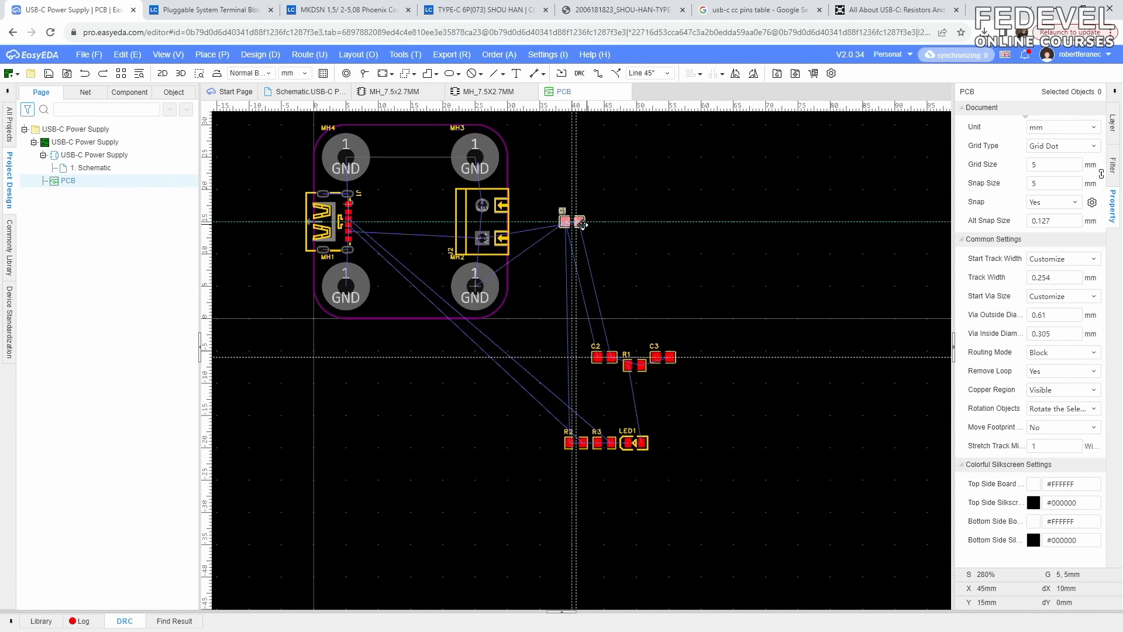
scroll(328, 205, "up", 5)
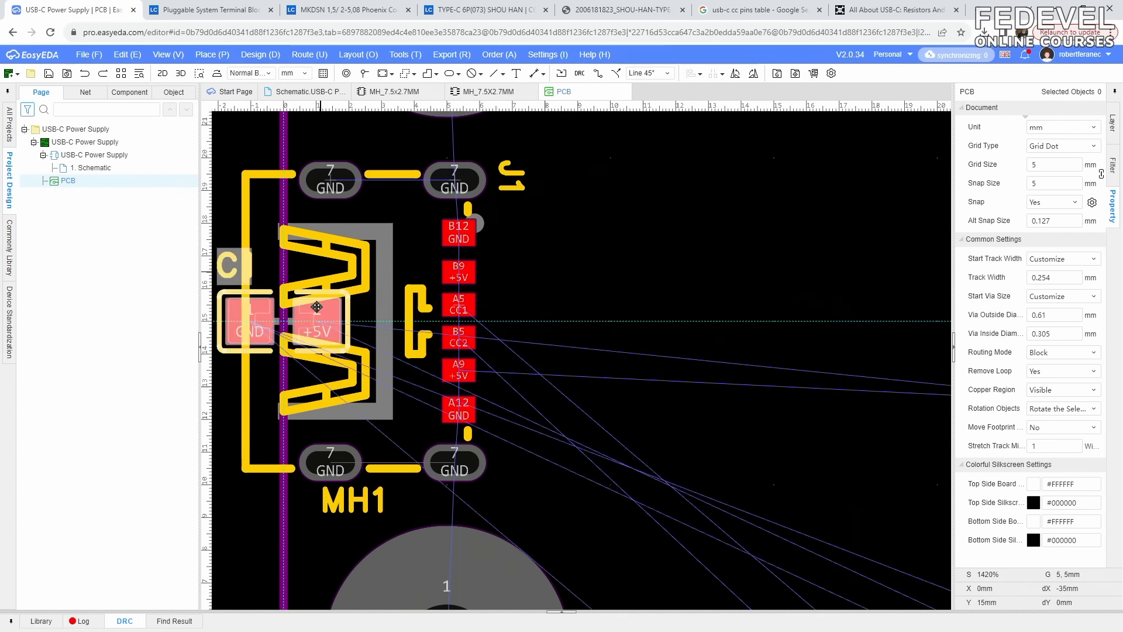
scroll(446, 346, "down", 3)
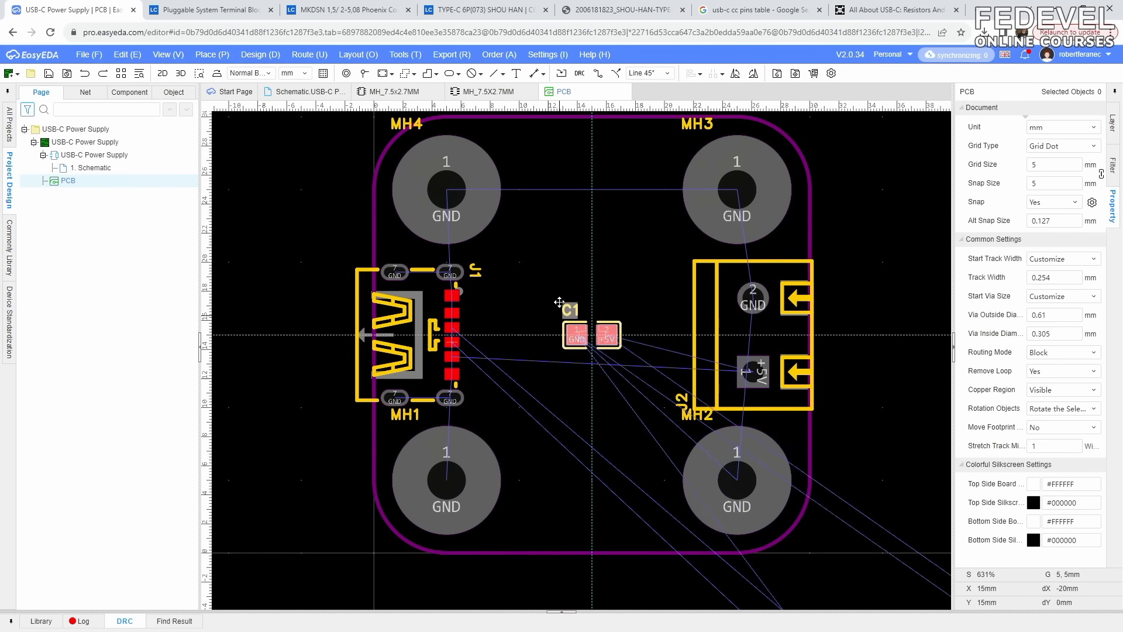
left_click(576, 231)
left_click(644, 300)
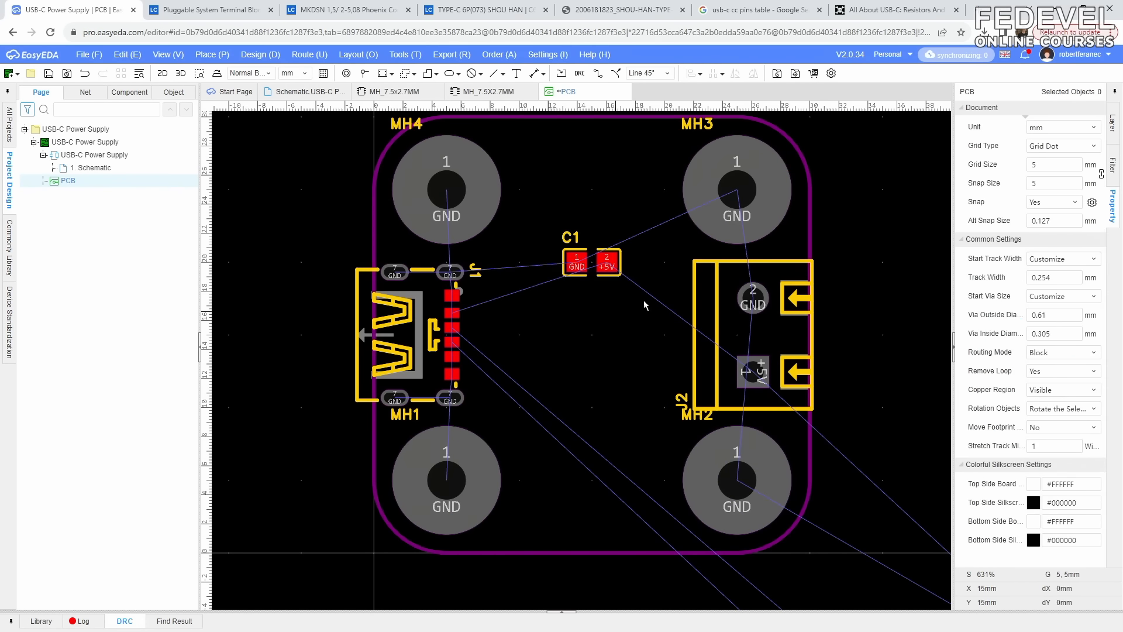
- Set the grid size to 0.5 mm and move C1 beside J1's upper pads, rotated 180° so its +5V pad faces J1
left_click(1062, 170)
type("0.5")
key("Return")
left_click_drag(593, 265, 523, 291)
key("space")
key("space")
left_click(521, 343)
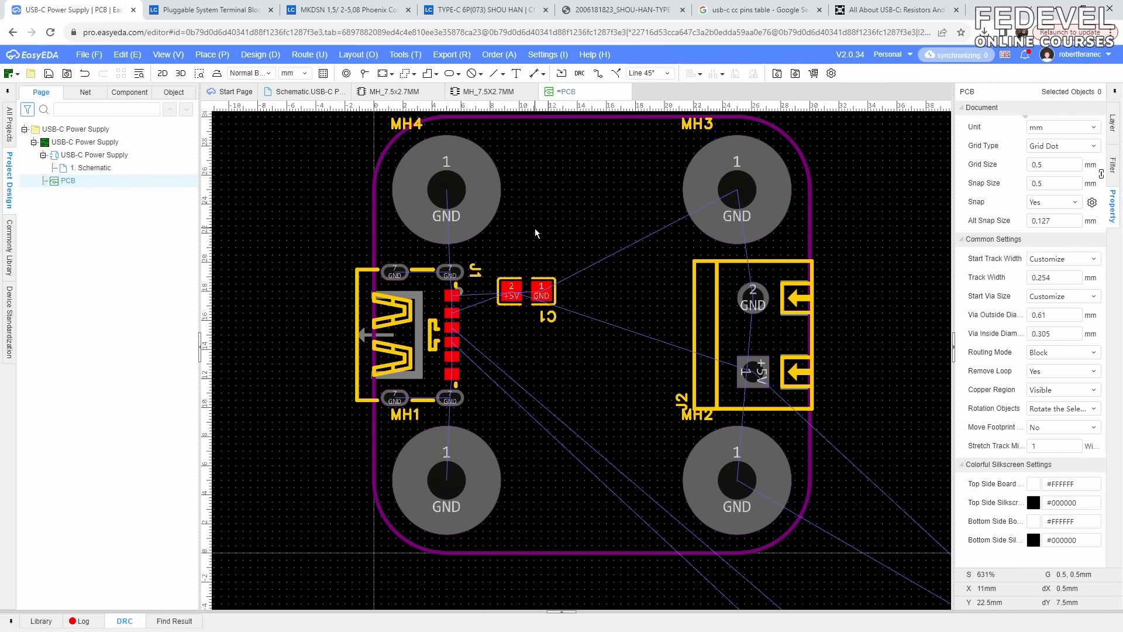
- Place resistor R3 directly below C1 at X 10.5, Y 16 mm, rotated 180° so its CC1 pad faces J1
scroll(535, 228, "down", 4)
scroll(521, 264, "up", 2)
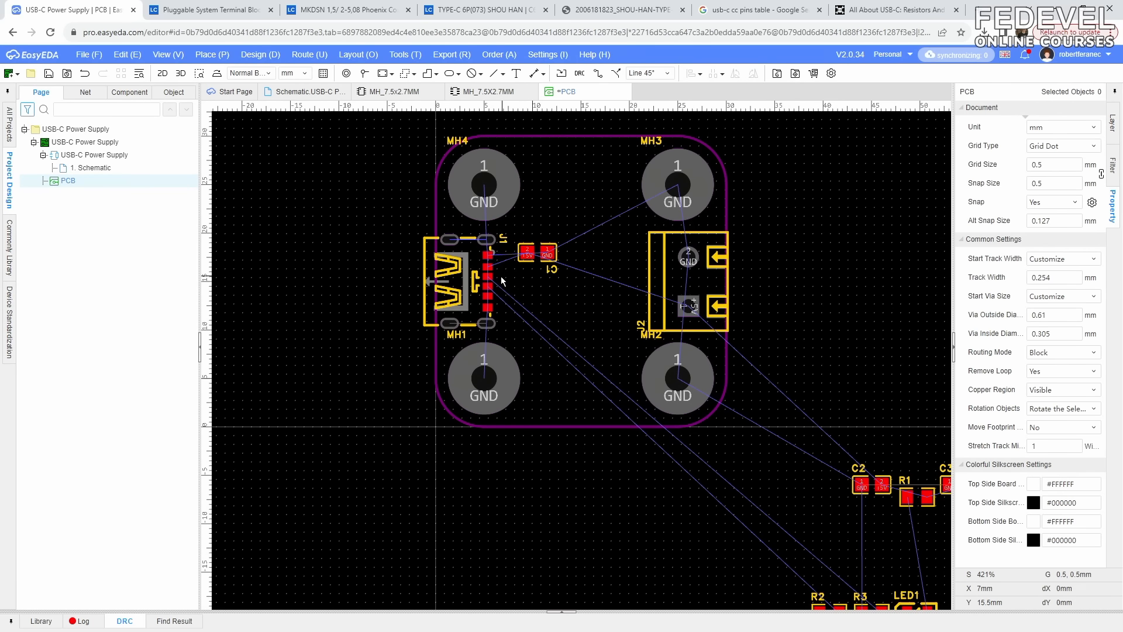
scroll(507, 289, "down", 2)
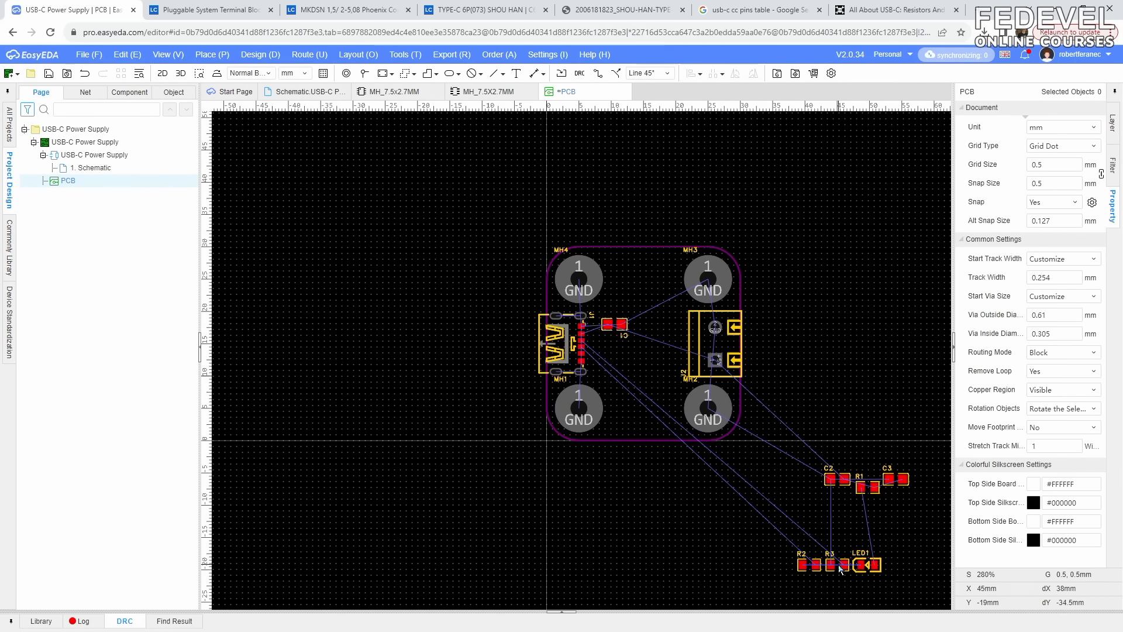
left_click_drag(841, 564, 627, 318)
scroll(610, 340, "up", 4)
key("space")
key("space")
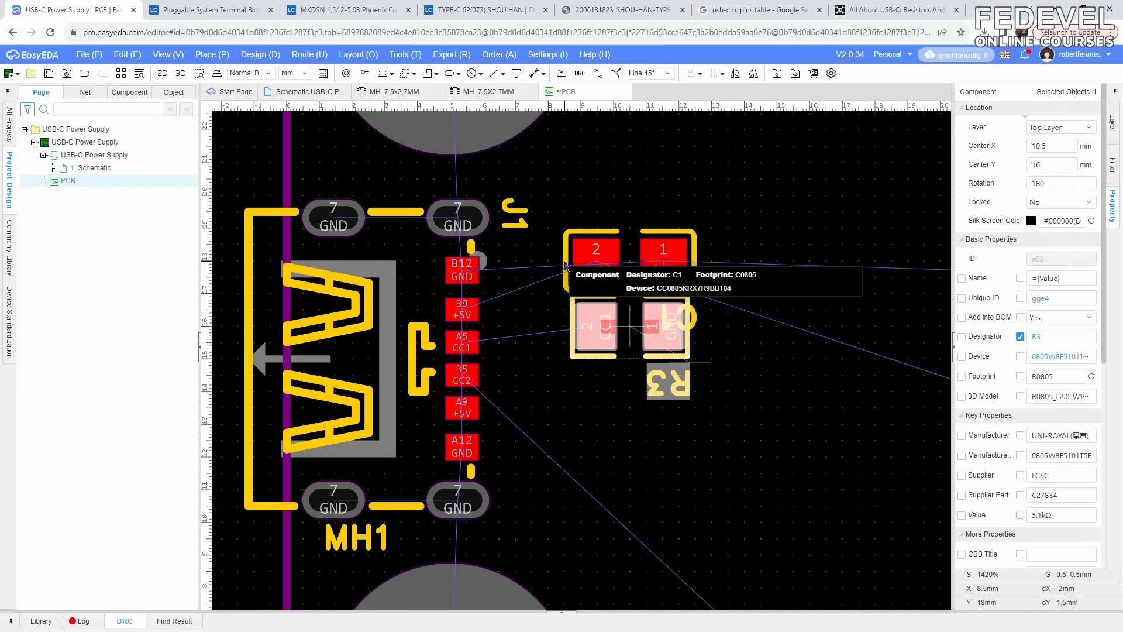
- Place resistor R2 directly below R3 at X 10.5, Y 14 mm, rotated 180° so its CC2 pad faces J1
scroll(573, 258, "down", 4)
left_click_drag(772, 501, 581, 291)
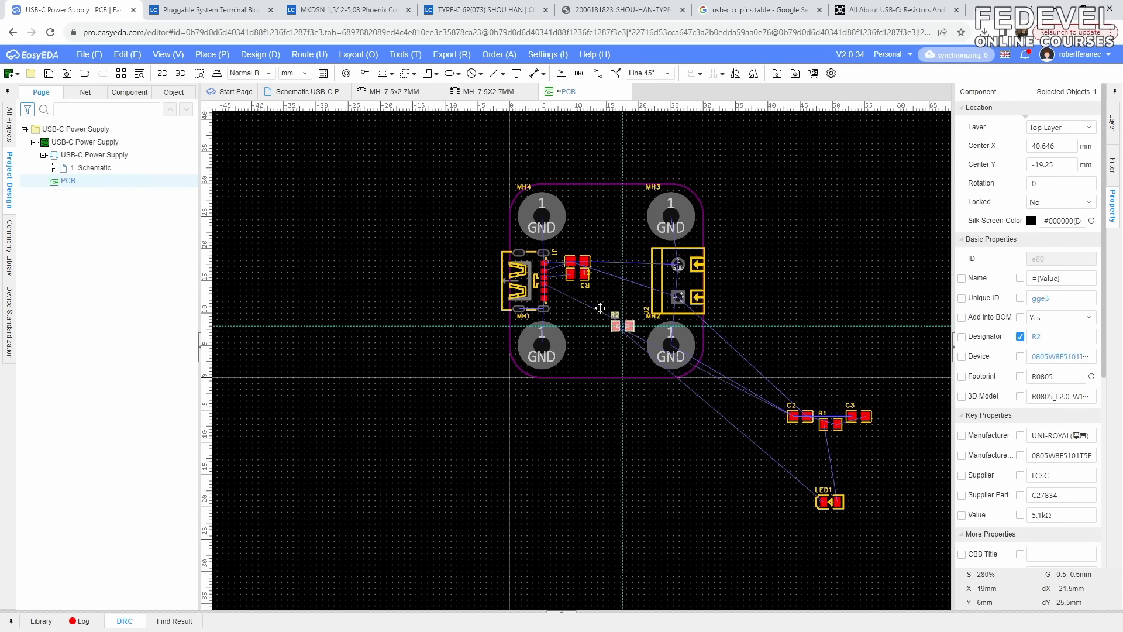
scroll(581, 292, "up", 3)
key("space")
key("space")
left_click(575, 299)
scroll(502, 253, "down", 3)
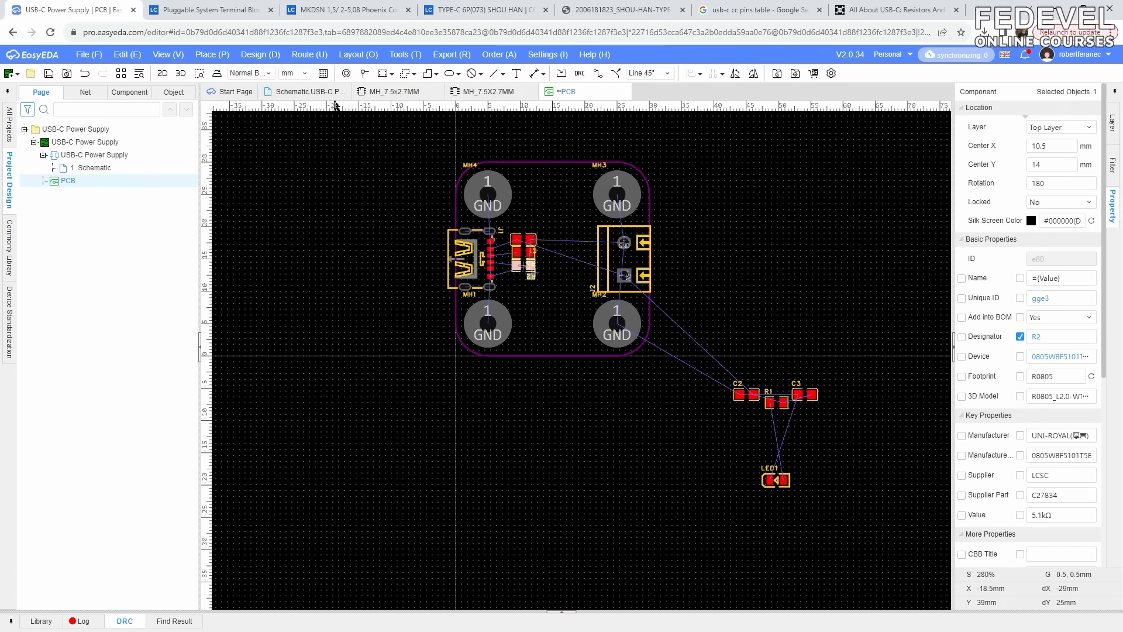
- Transfer capacitor C2 from the schematic and place it below R2 at X 10.5, Y 12 mm, rotated 180°
left_click(307, 92)
left_click(641, 236)
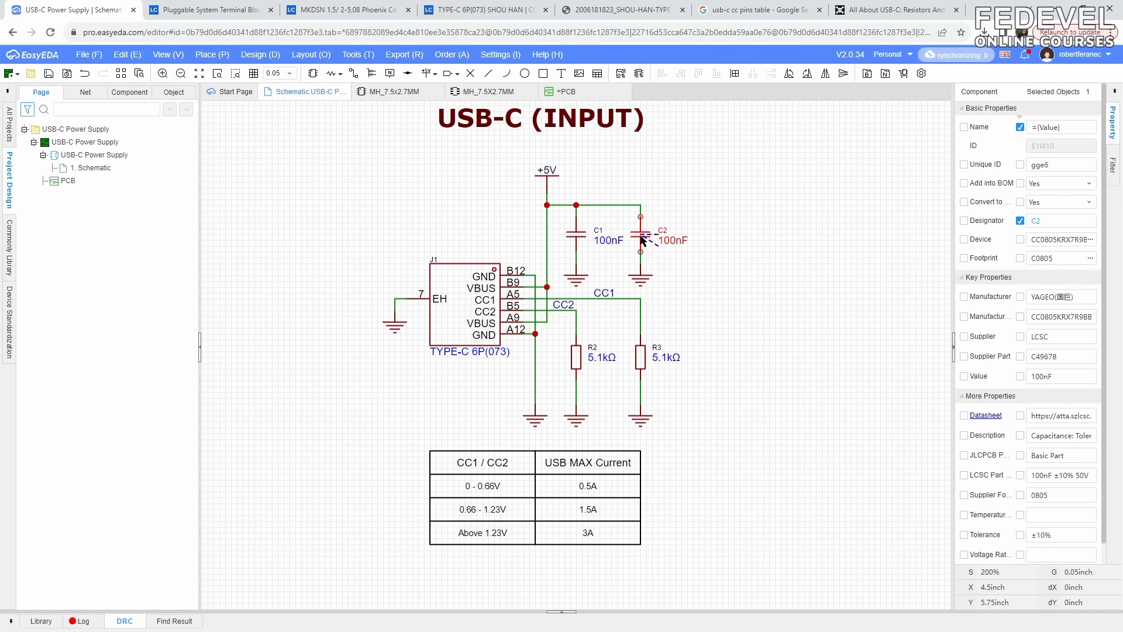
left_click(271, 57)
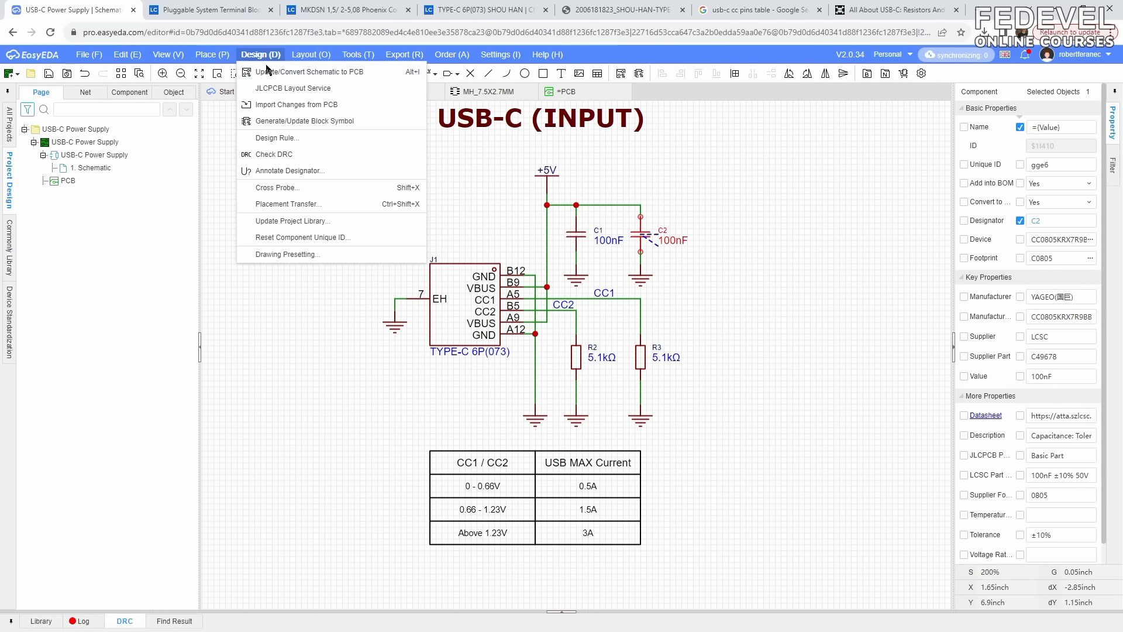
left_click(336, 208)
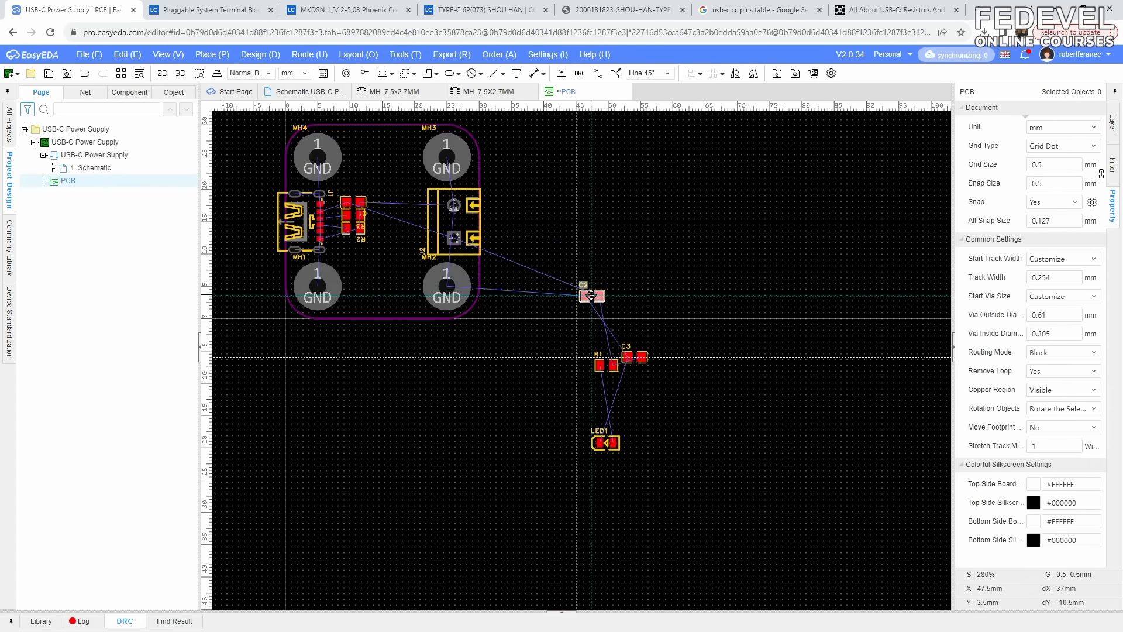
scroll(344, 246, "up", 5)
key("space")
key("space")
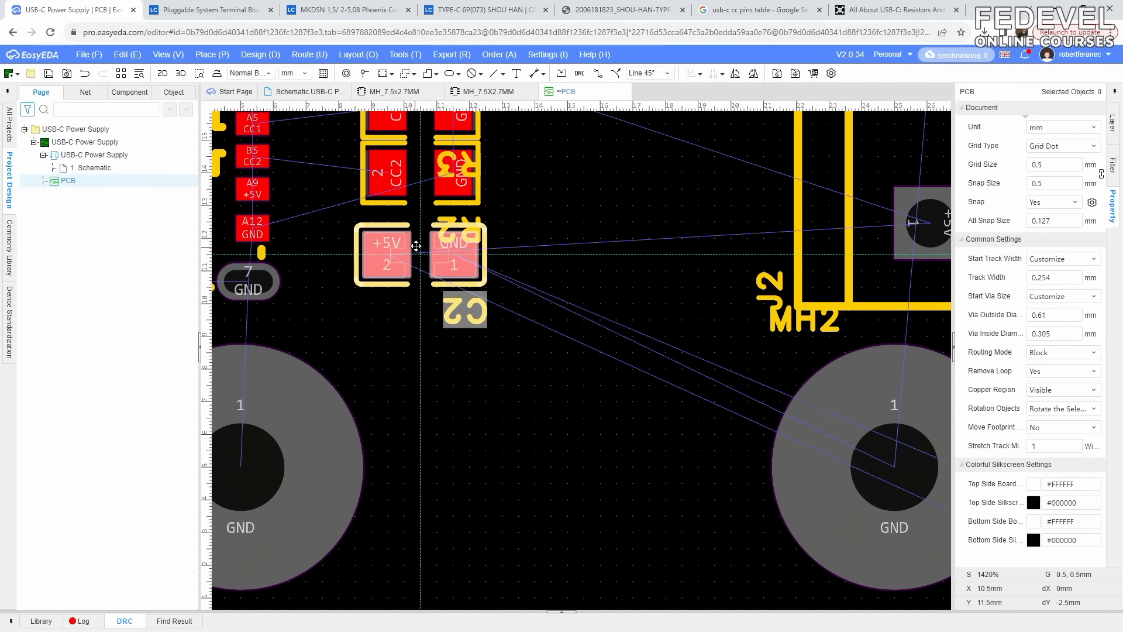
left_click(426, 245)
scroll(426, 311, "down", 4)
scroll(413, 304, "down", 3)
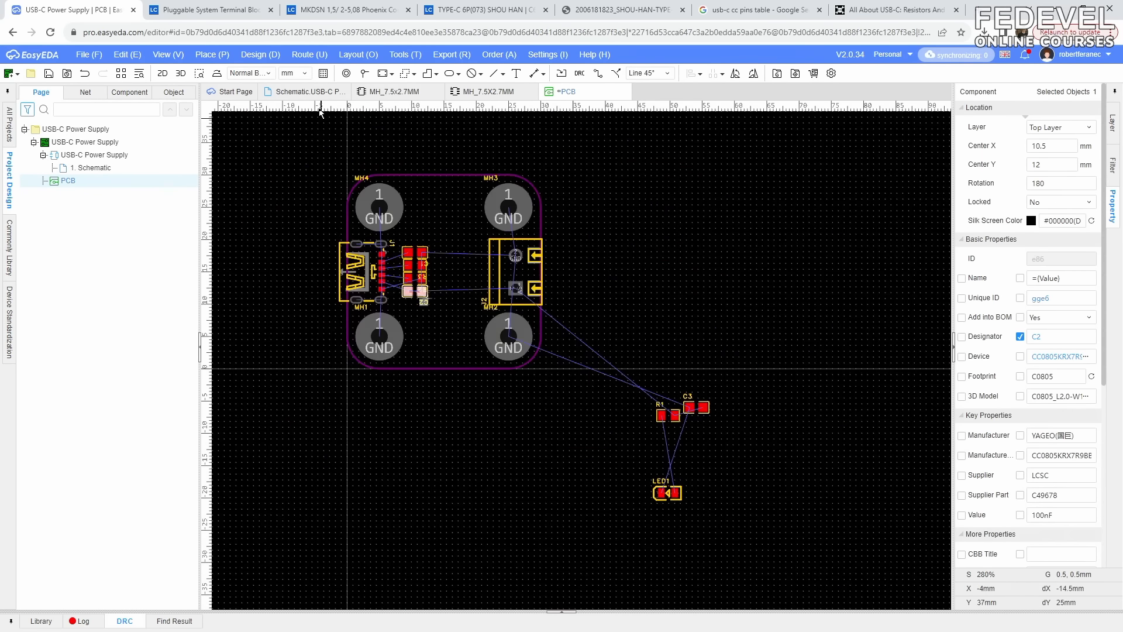
- Transfer LED1 and R1 together from the schematic's output section and place them on the board just beside J2
left_click(305, 91)
left_click(297, 167)
scroll(616, 296, "down", 4)
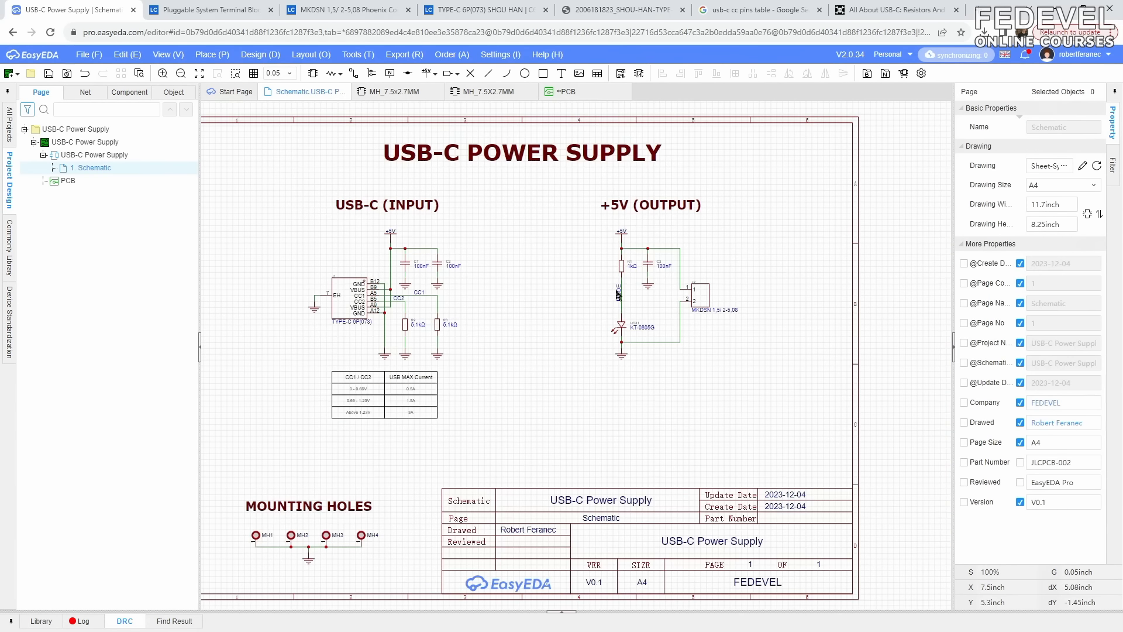
scroll(626, 300, "up", 4)
left_click(619, 358)
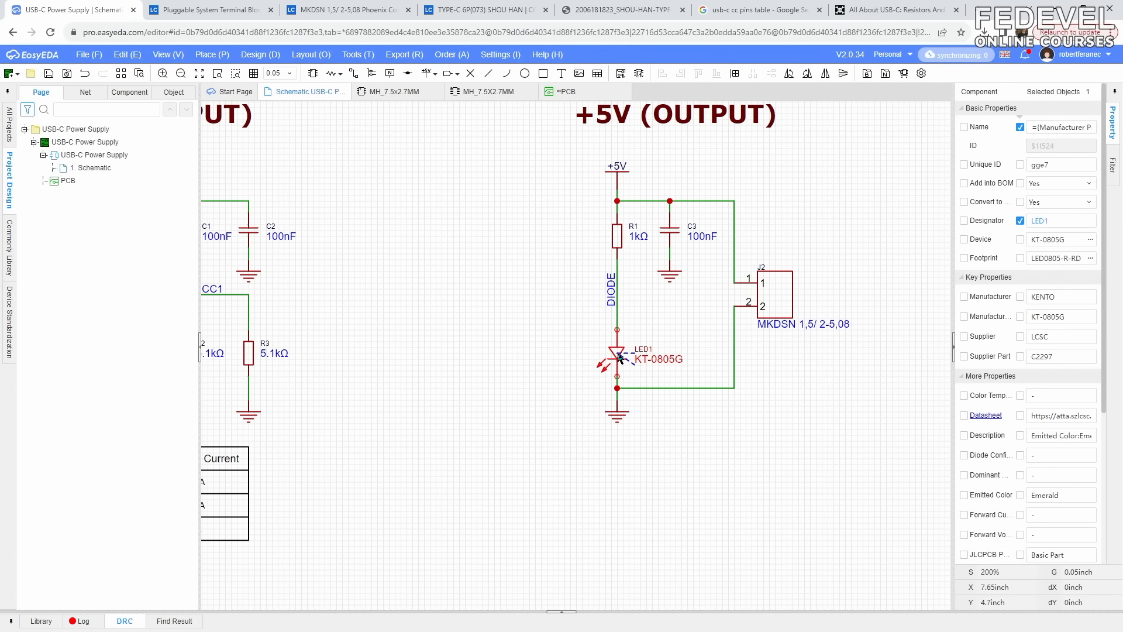
left_click(619, 236, "ctrl")
left_click(260, 55)
left_click(293, 204)
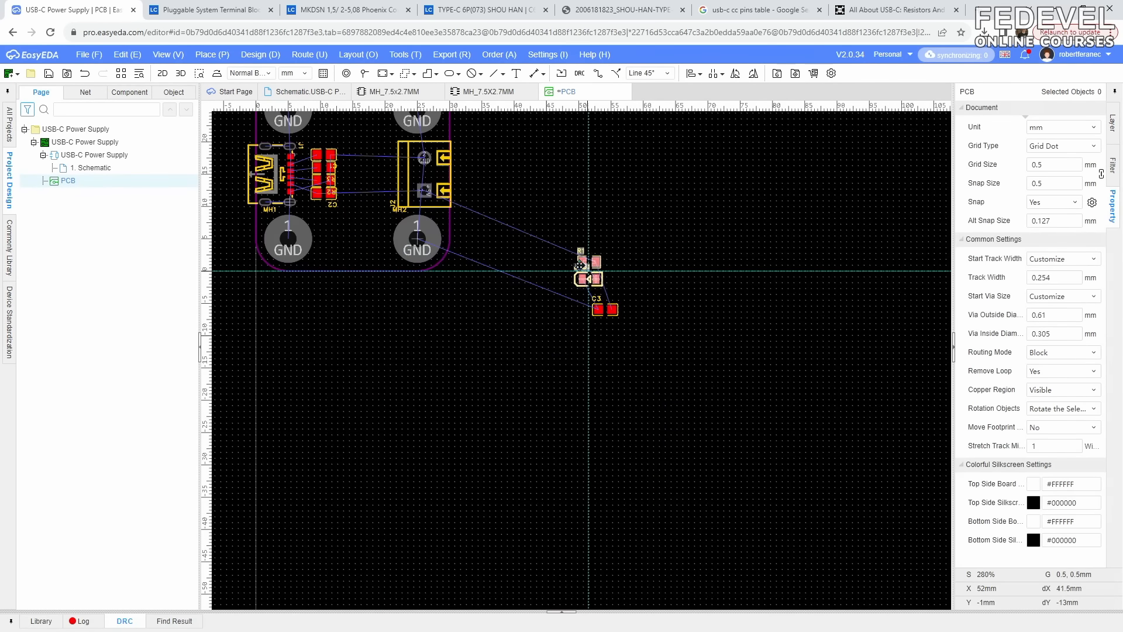
scroll(339, 202, "up", 5)
scroll(389, 163, "down", 2)
left_click(406, 196)
scroll(444, 264, "down", 2)
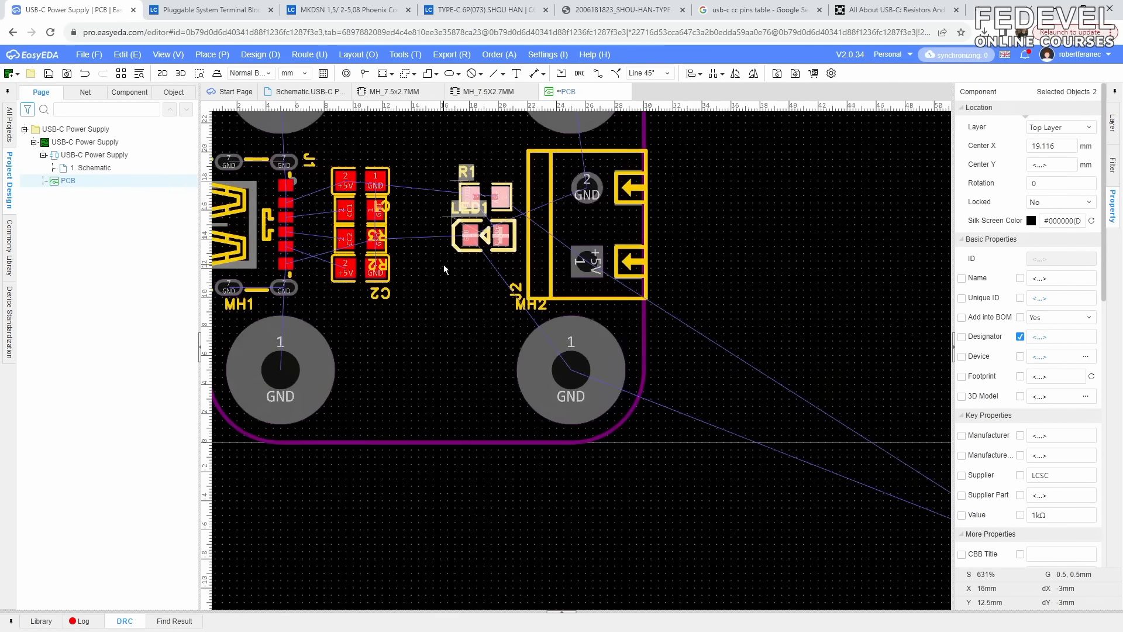
- Stand LED1 vertically beside the C1–C2 component column with its GND pad up, and place R1 next to it, rotated 90° at X 17, Y 15 mm
scroll(427, 170, "up", 4)
left_click(430, 170)
left_click_drag(554, 311, 430, 287)
key("space")
key("space")
key("space")
left_click_drag(556, 229, 491, 289)
key("space")
scroll(419, 205, "down", 4)
scroll(419, 205, "down", 2)
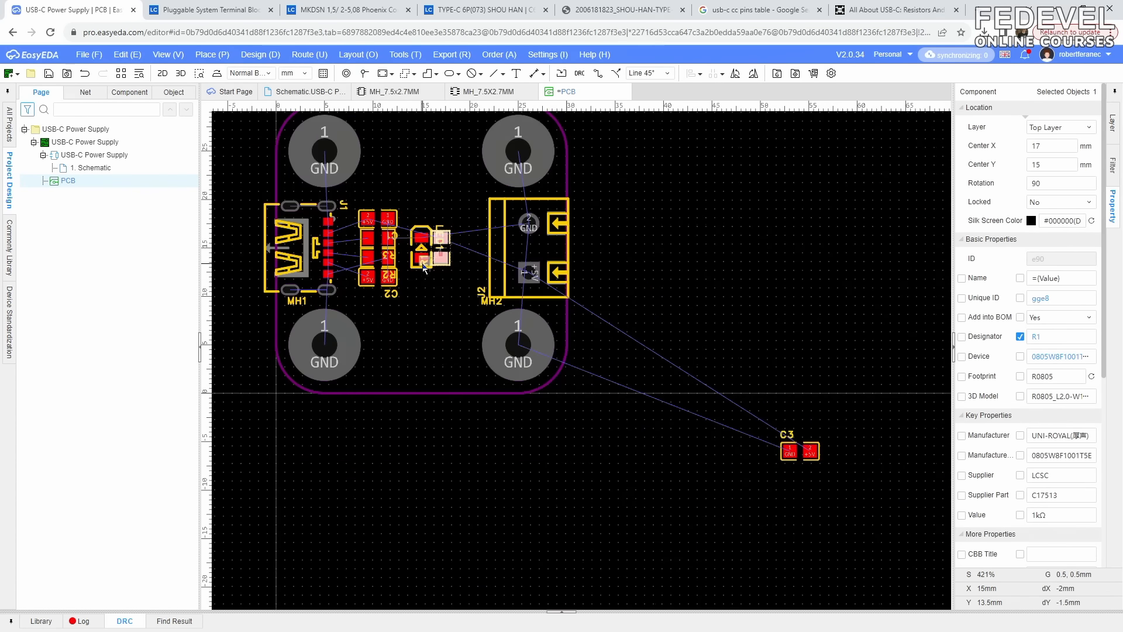
- Place capacitor C3 vertically between R1 and the terminal block J2, rotated 90° with its +5V pad up
left_click_drag(796, 454, 474, 281)
scroll(472, 236, "up", 6)
key("space")
scroll(456, 363, "down", 2)
left_click(726, 273)
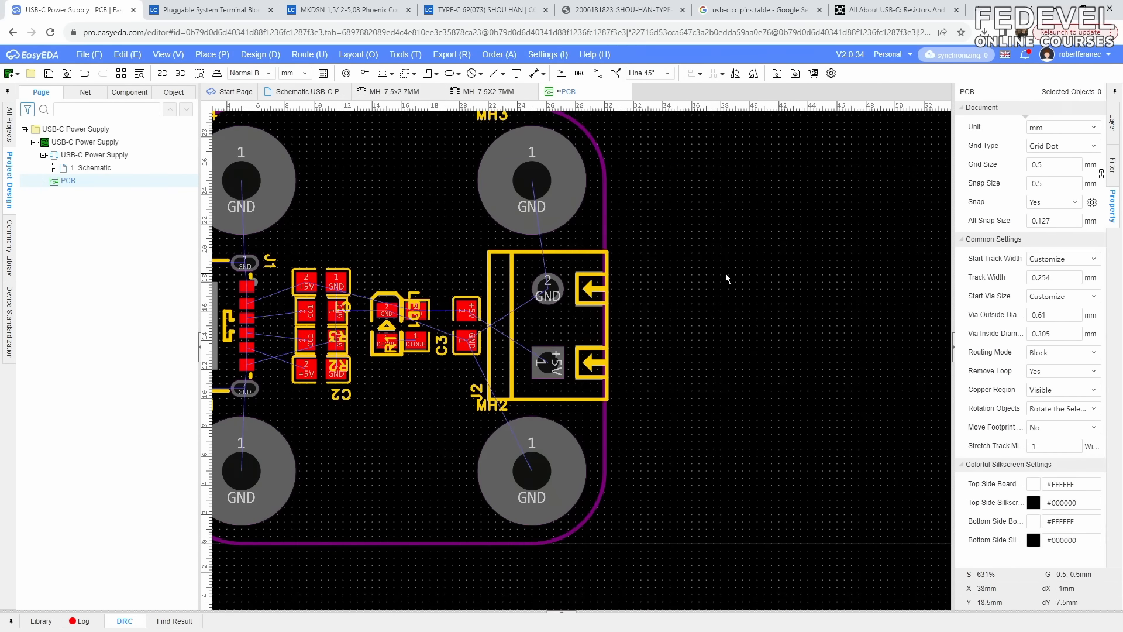
- Inspect the component placement in a 3D preview, close the preview, and save the PCB
scroll(726, 273, "down", 2)
key("3")
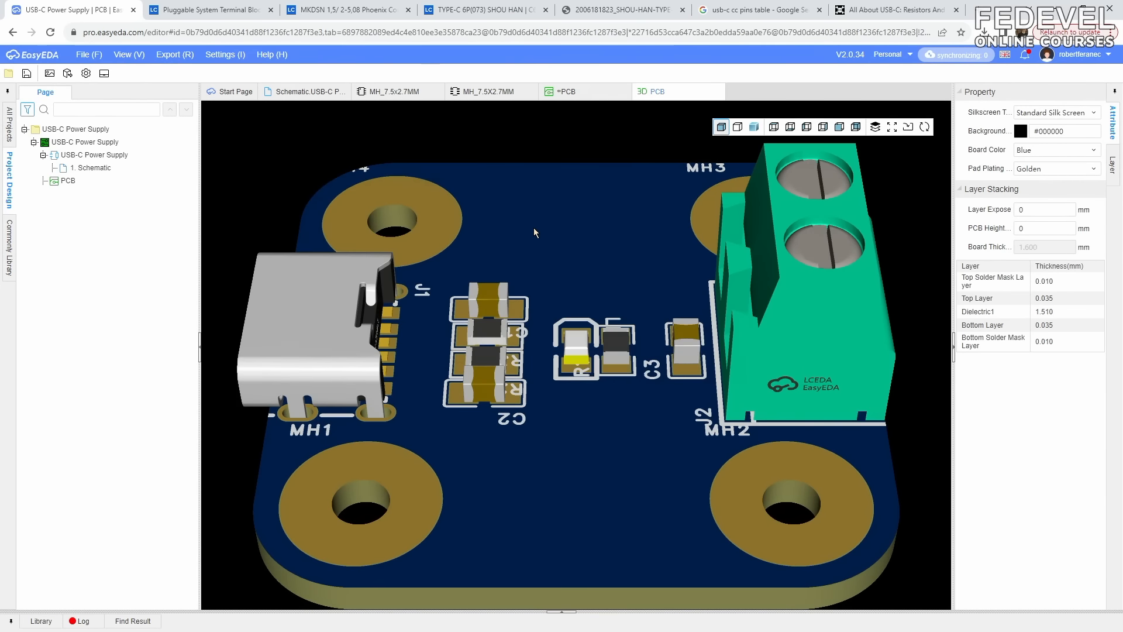
scroll(533, 228, "down", 4)
mouse_move(611, 369)
left_mouse_down()
mouse_move(616, 409)
mouse_move(760, 392)
mouse_move(557, 416)
mouse_move(642, 260)
mouse_move(620, 304)
mouse_move(612, 240)
mouse_move(612, 391)
left_mouse_up()
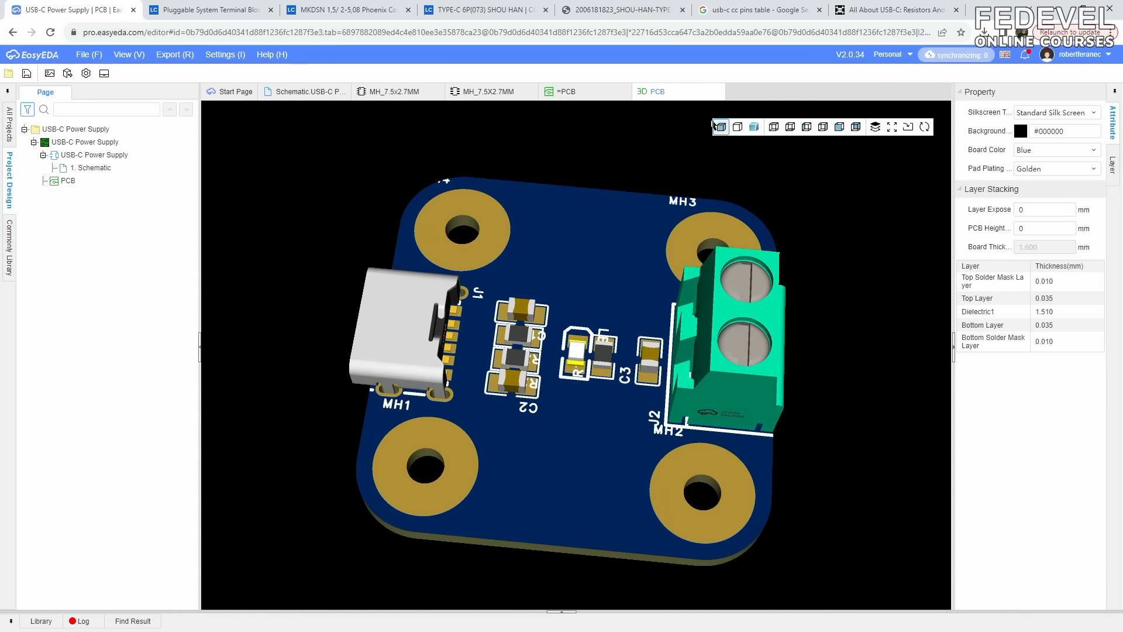
left_click(719, 93)
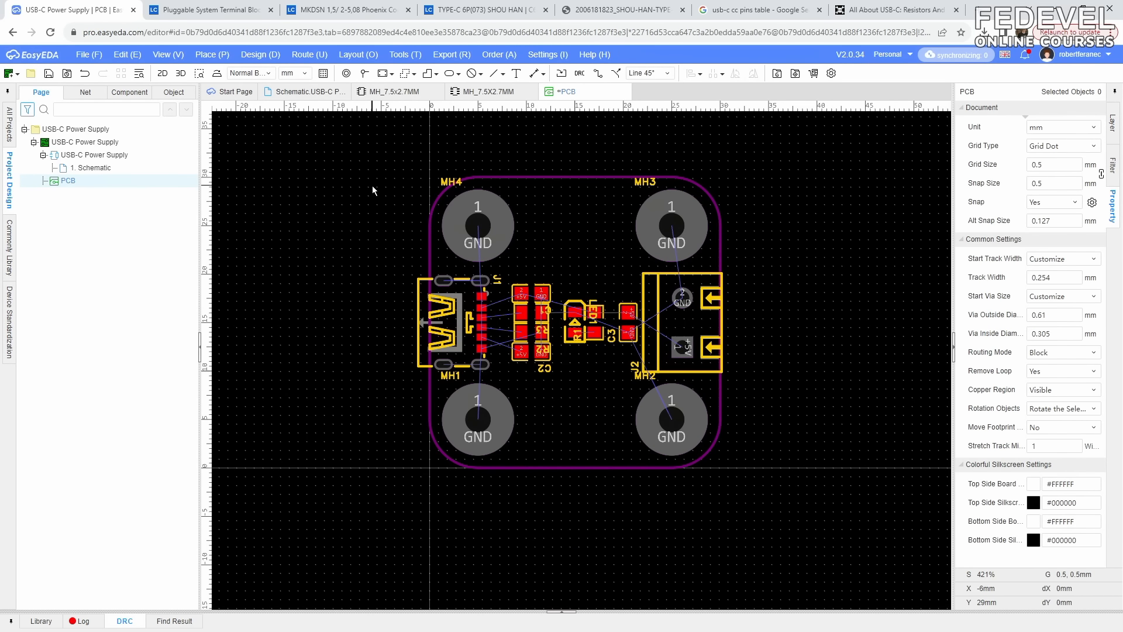
left_click(49, 74)
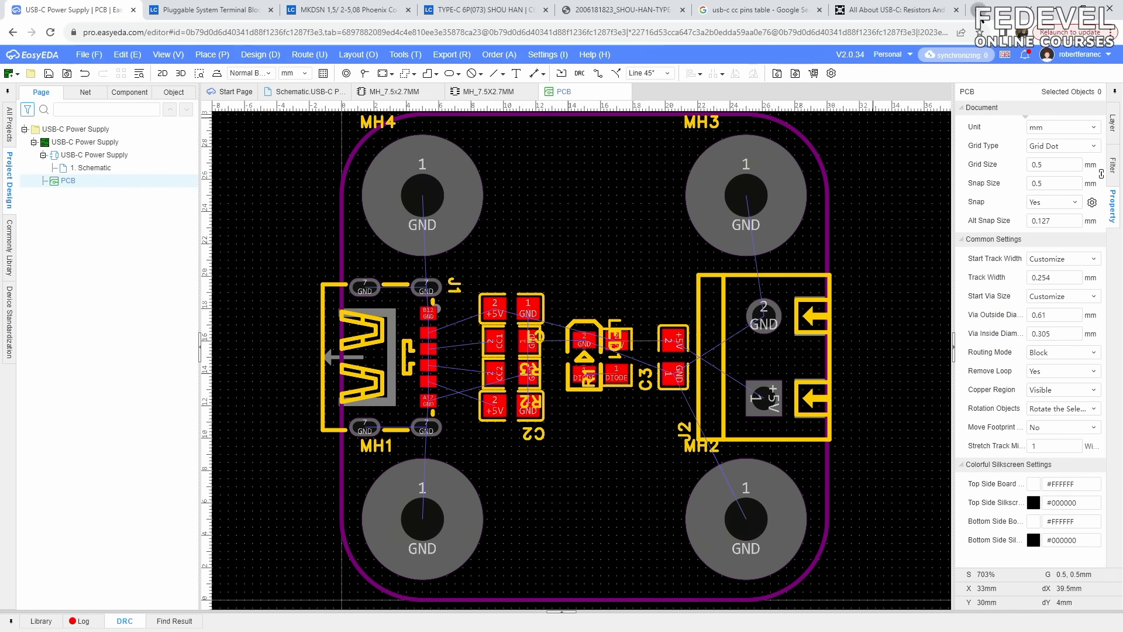
- Search the web for "jlcpcb capabilities" in a new browser tab and open JLCPCB's PCB Manufacturing & Assembly Capabilities page
key("ctrl+t")
left_click(918, 31)
type("jl")
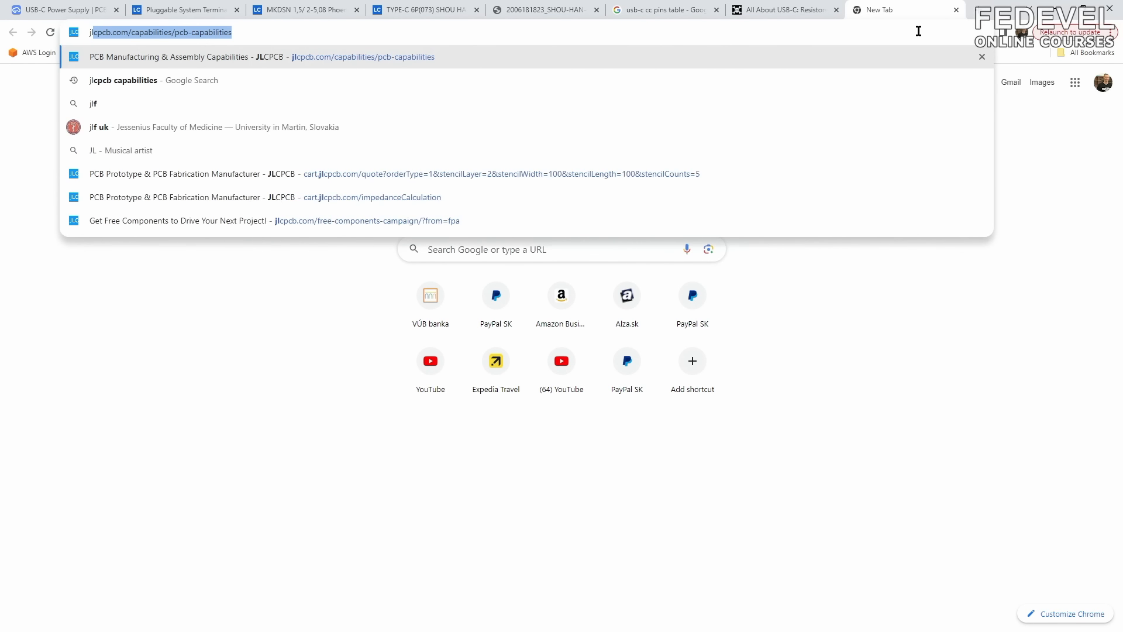
type("cpcb capa")
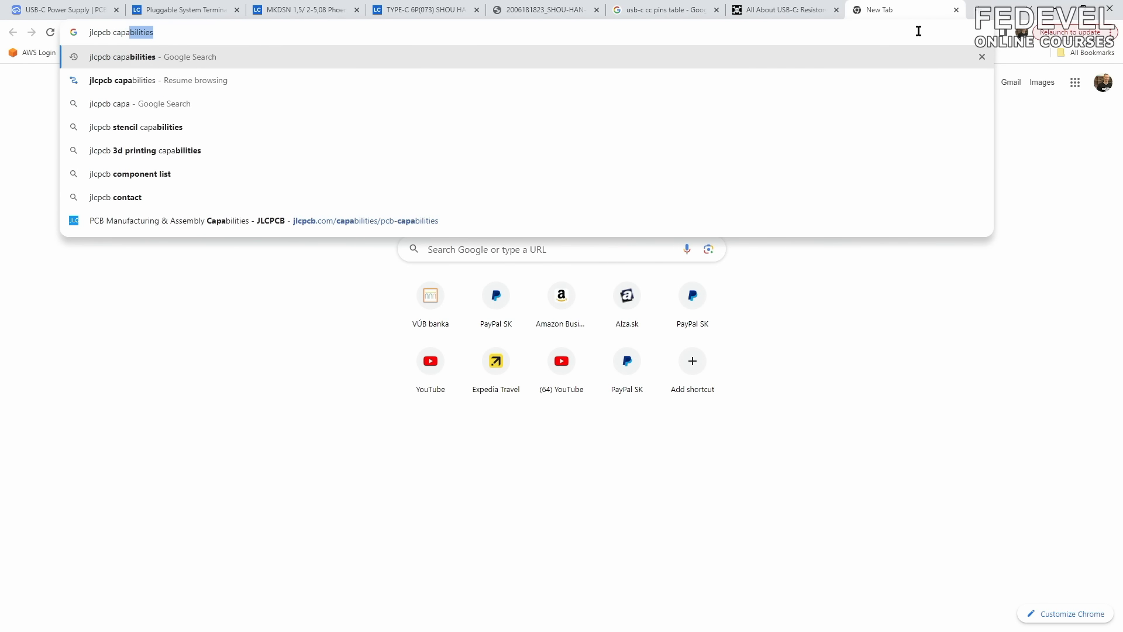
type("bilities")
key("Return")
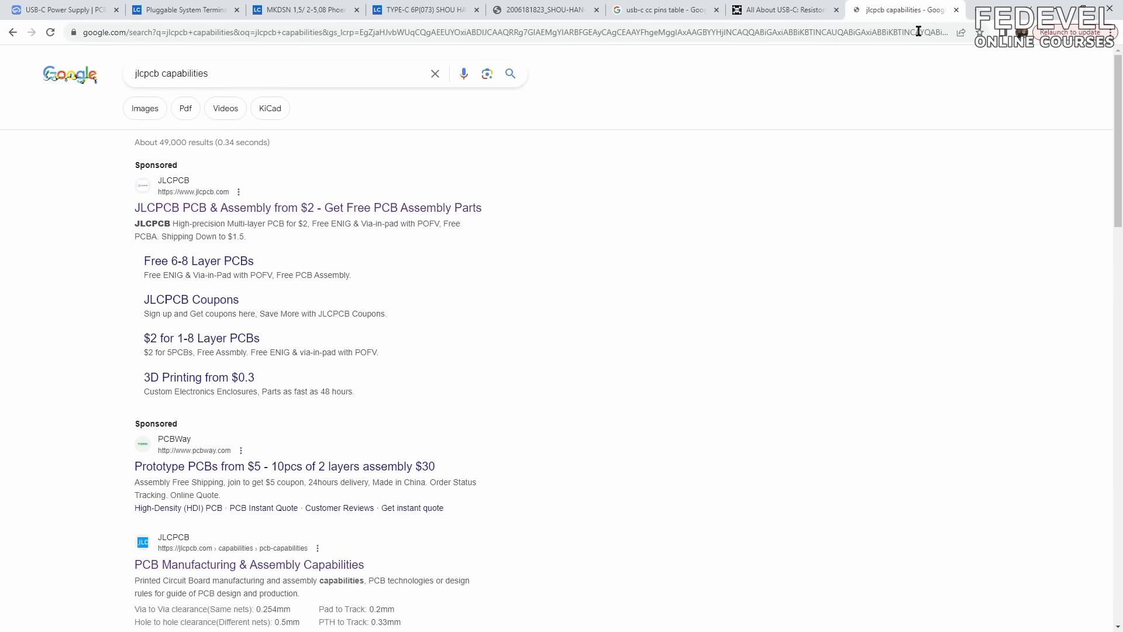
scroll(86, 196, "down", 6)
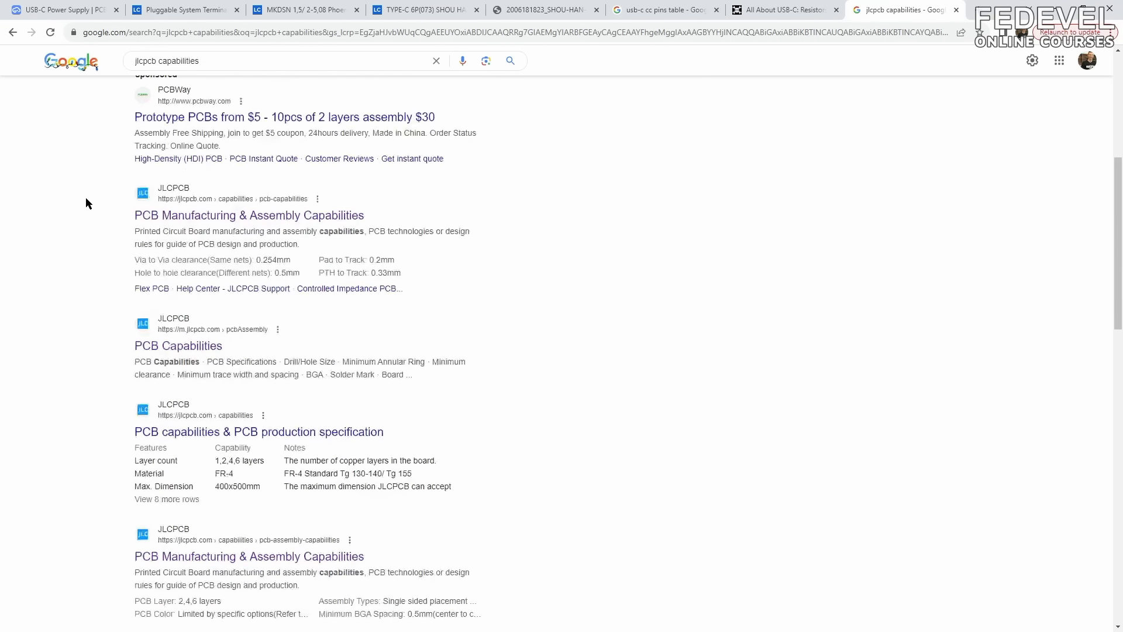
left_click(243, 217)
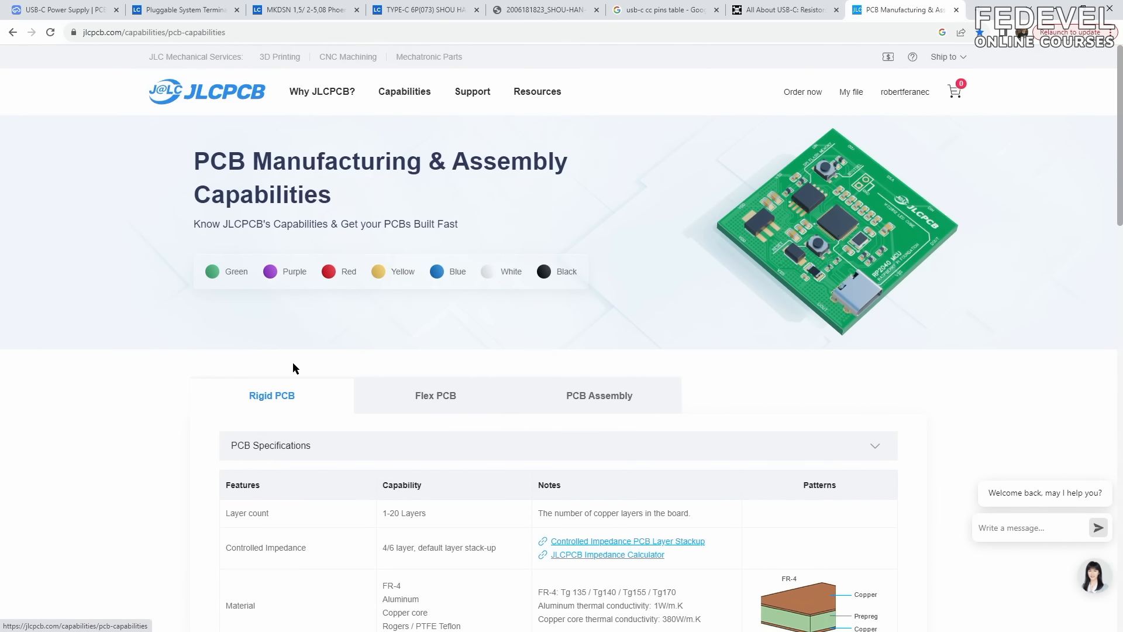
- Look up the minimum via hole size and diameter in the Drill/Hole Size section of the capabilities page
scroll(152, 360, "down", 14)
scroll(155, 340, "down", 2)
left_click(317, 201)
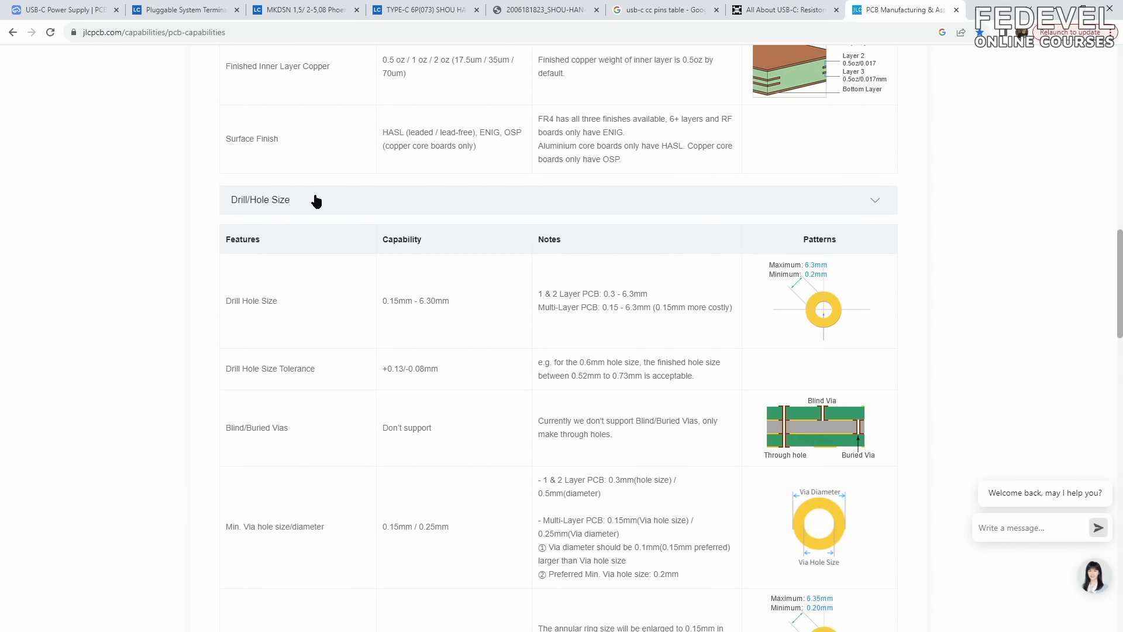
scroll(346, 373, "down", 3)
left_click_drag(326, 351, 236, 355)
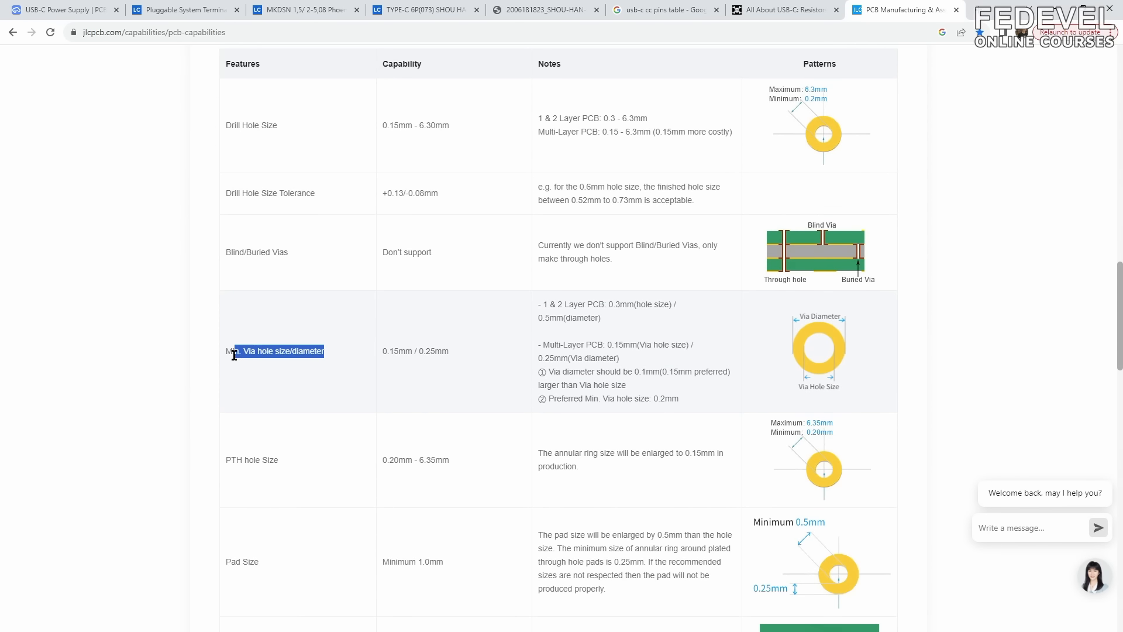
- Look up the minimum trace width and spacing on JLCPCB's capabilities page
left_click_drag(451, 352, 385, 352)
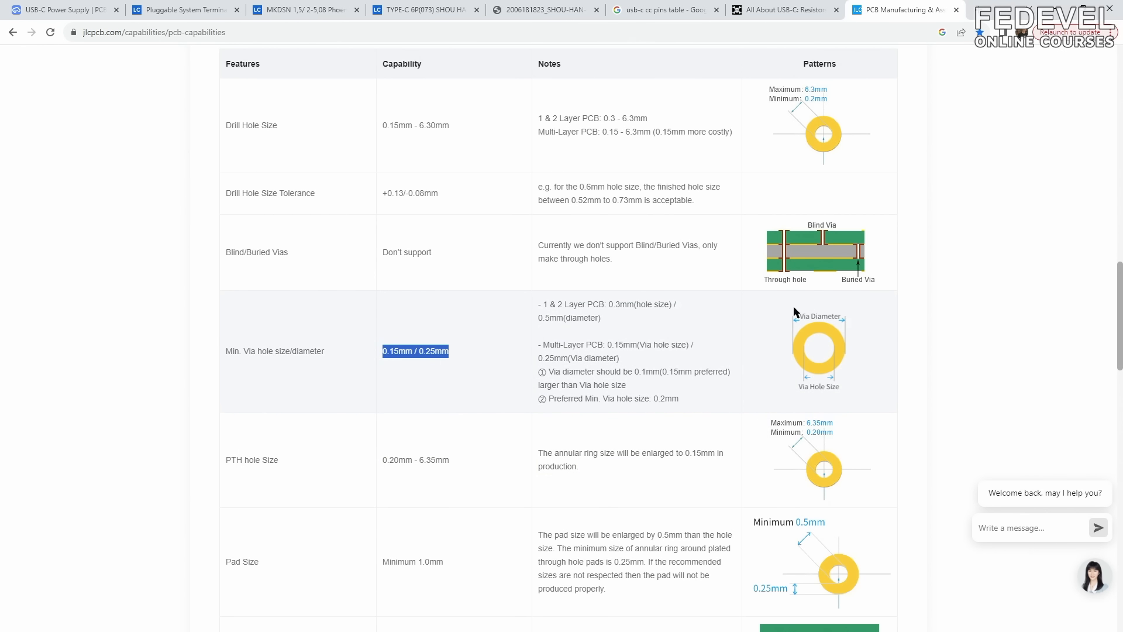
scroll(144, 300, "down", 7)
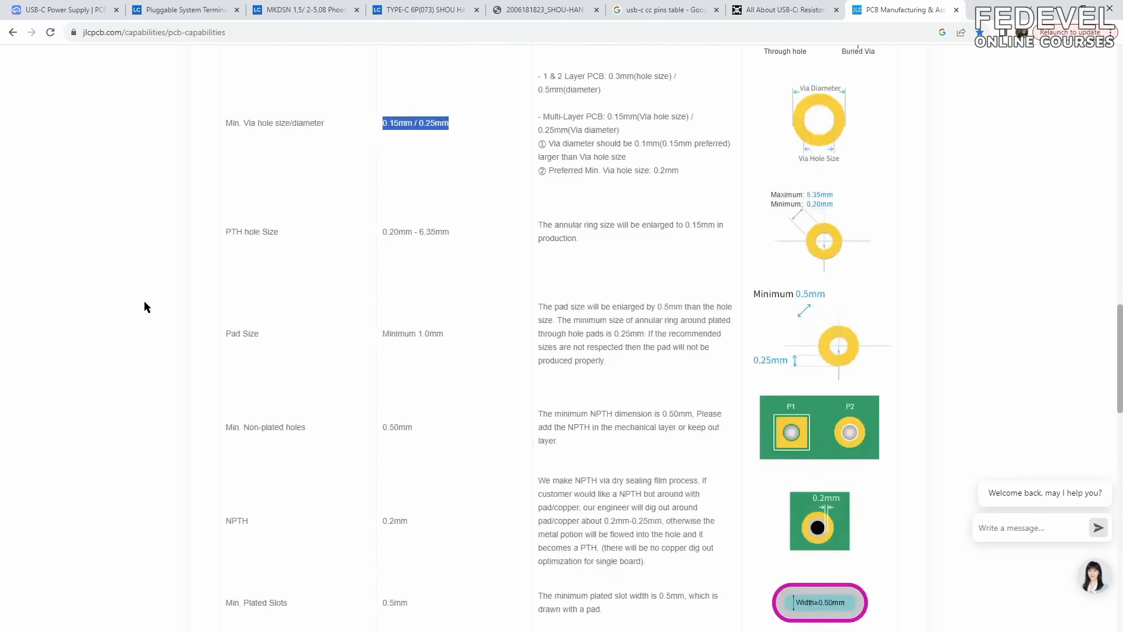
scroll(142, 295, "down", 12)
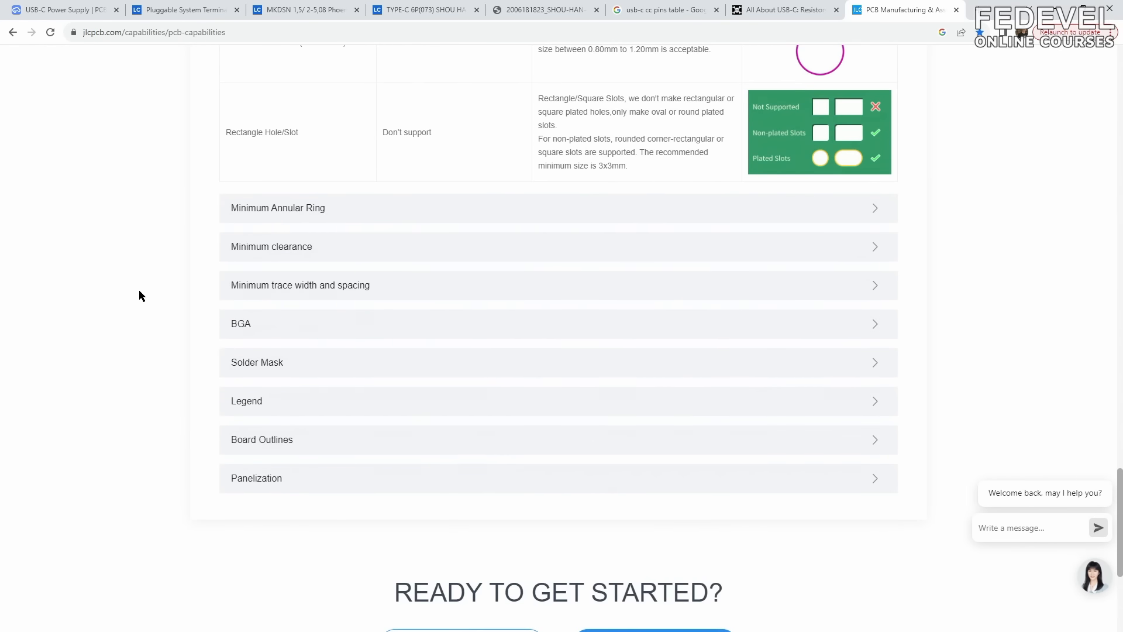
left_click(298, 293)
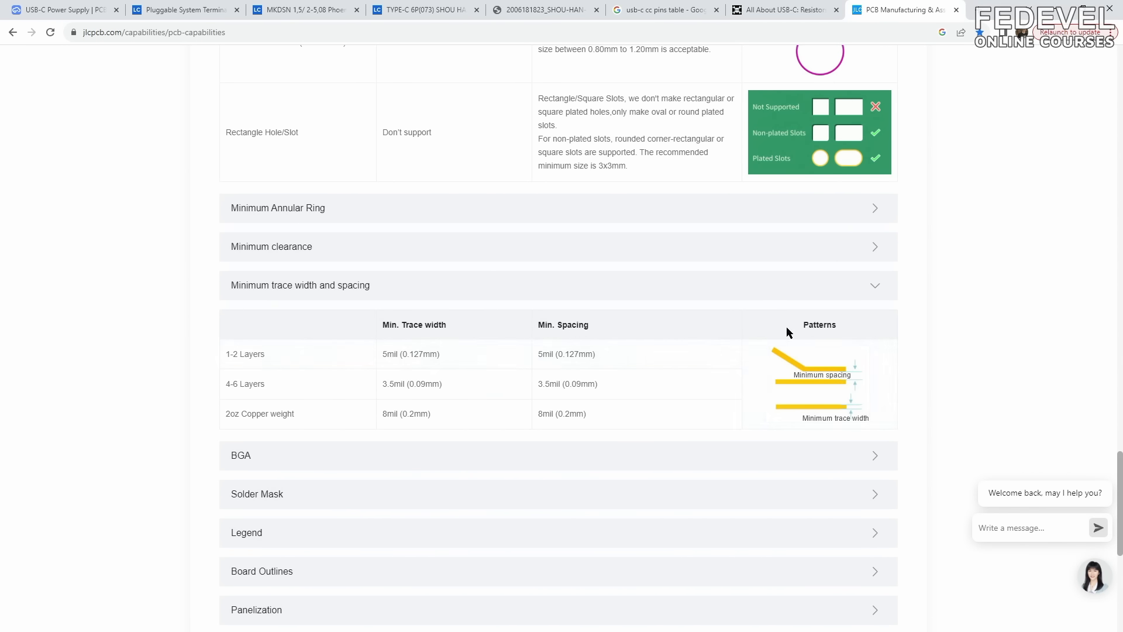
- Switch to the EasyEDA PCB, open its design rules, and select the JLCPCB Capability (Two Layers Board) configuration
left_click(60, 10)
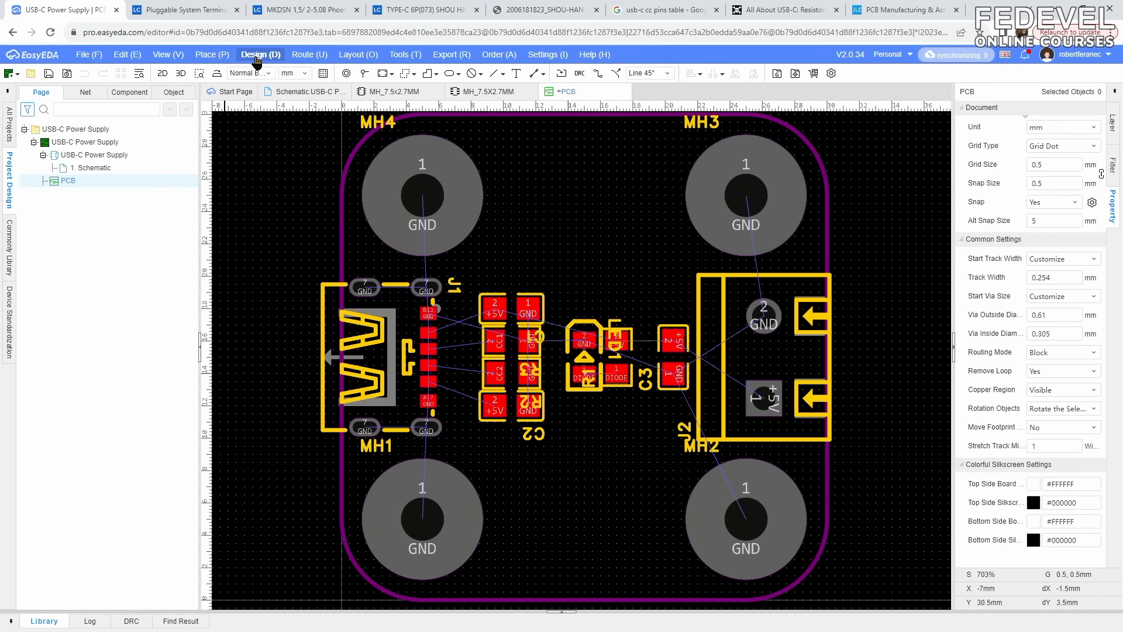
left_click(257, 56)
left_click(318, 124)
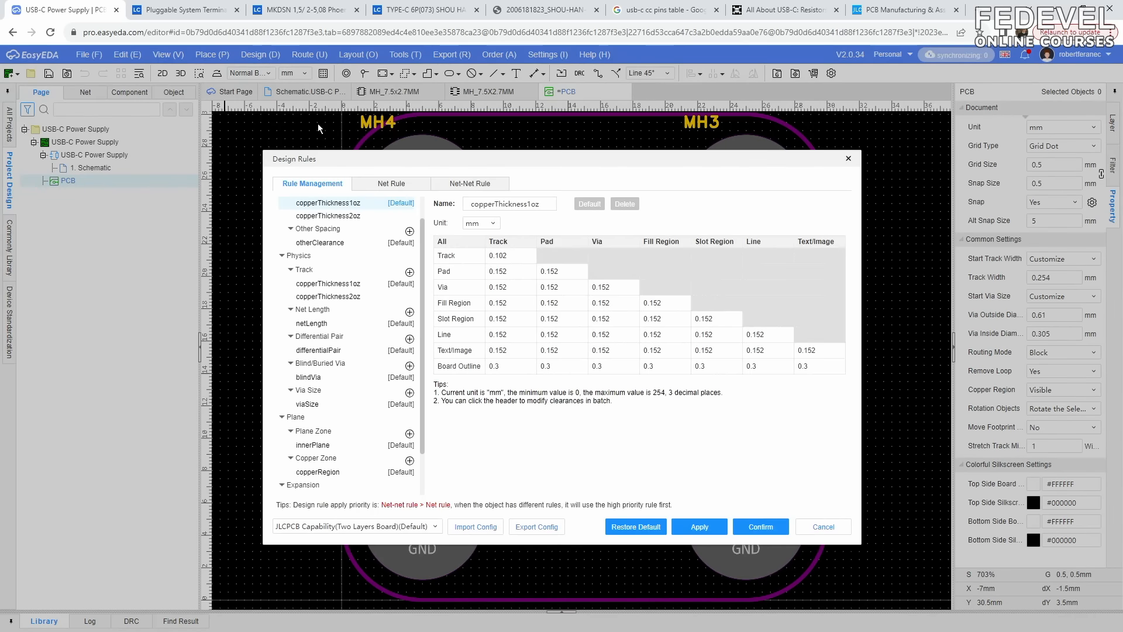
left_click(385, 529)
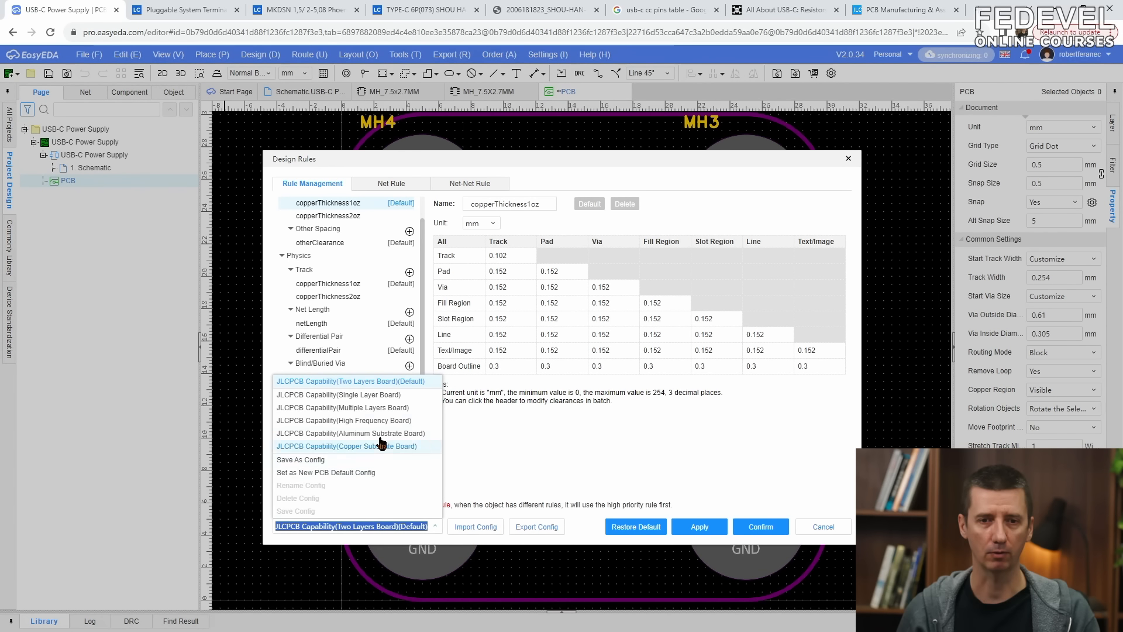
left_click(409, 384)
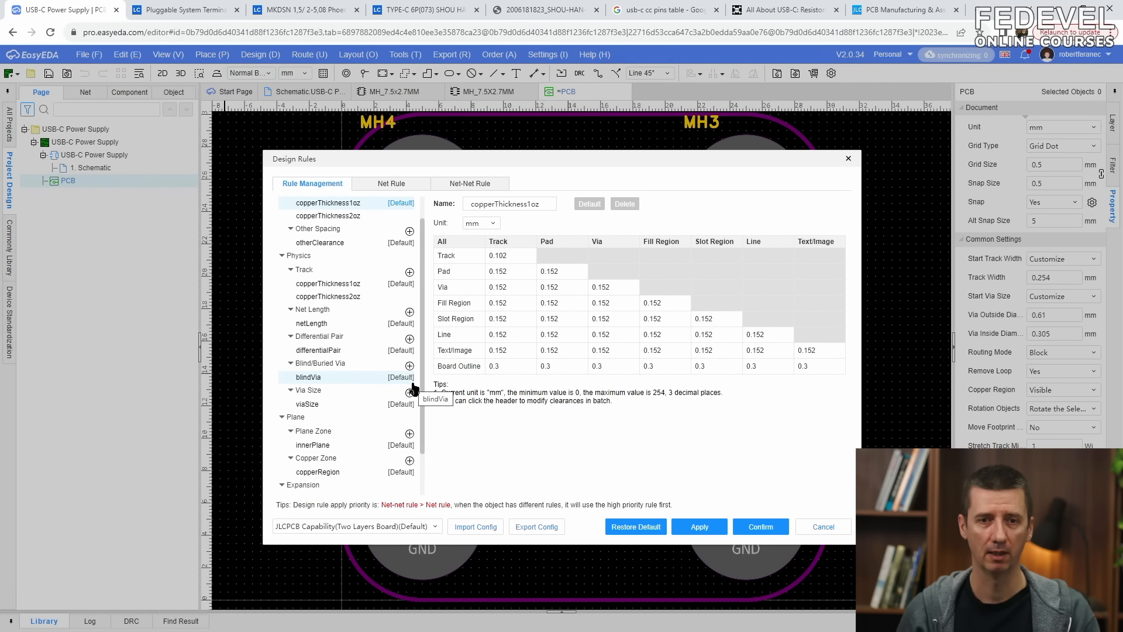
scroll(422, 357, "up", 2)
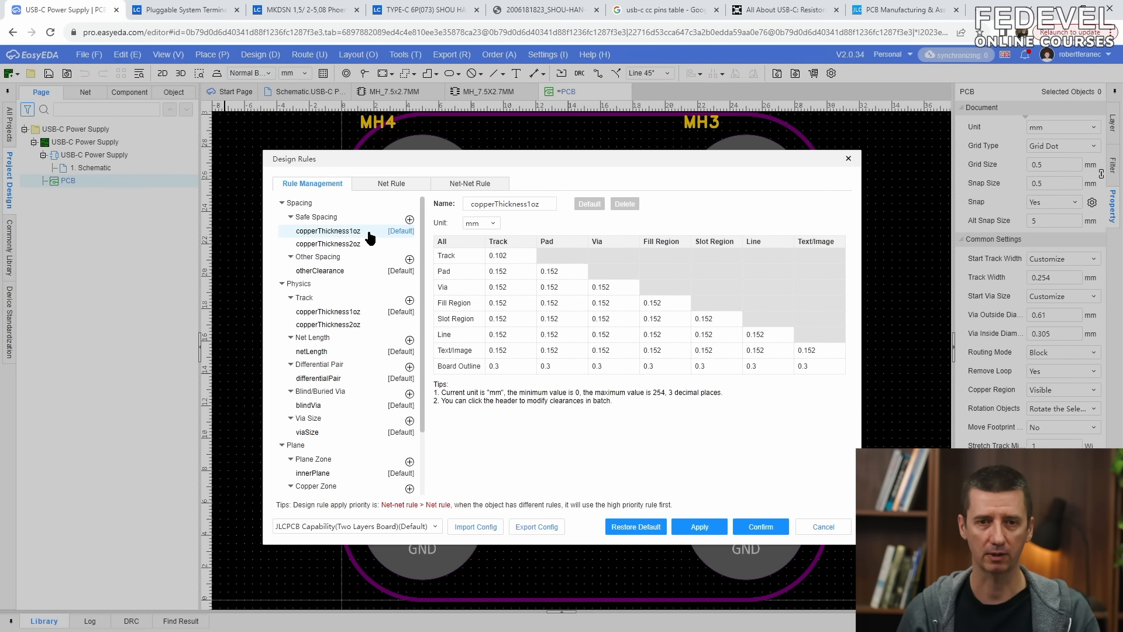
- Check JLCPCB's minimum spacing for 1-2 layer boards and set the copperThickness1oz track-to-track clearance to 0.127 mm
left_click(883, 14)
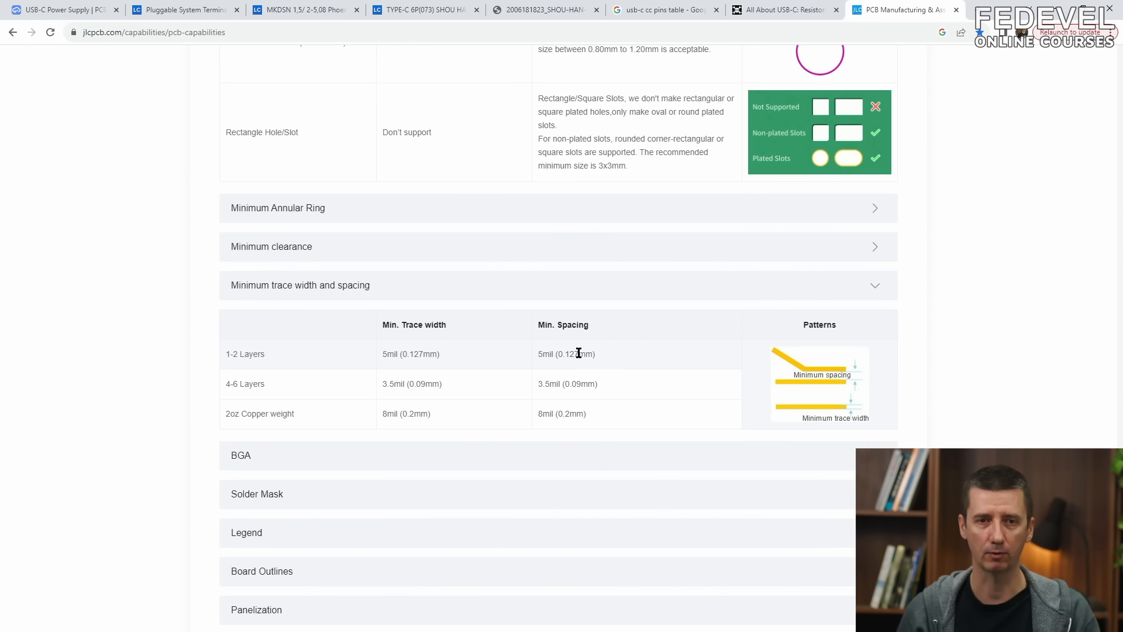
left_click(78, 13)
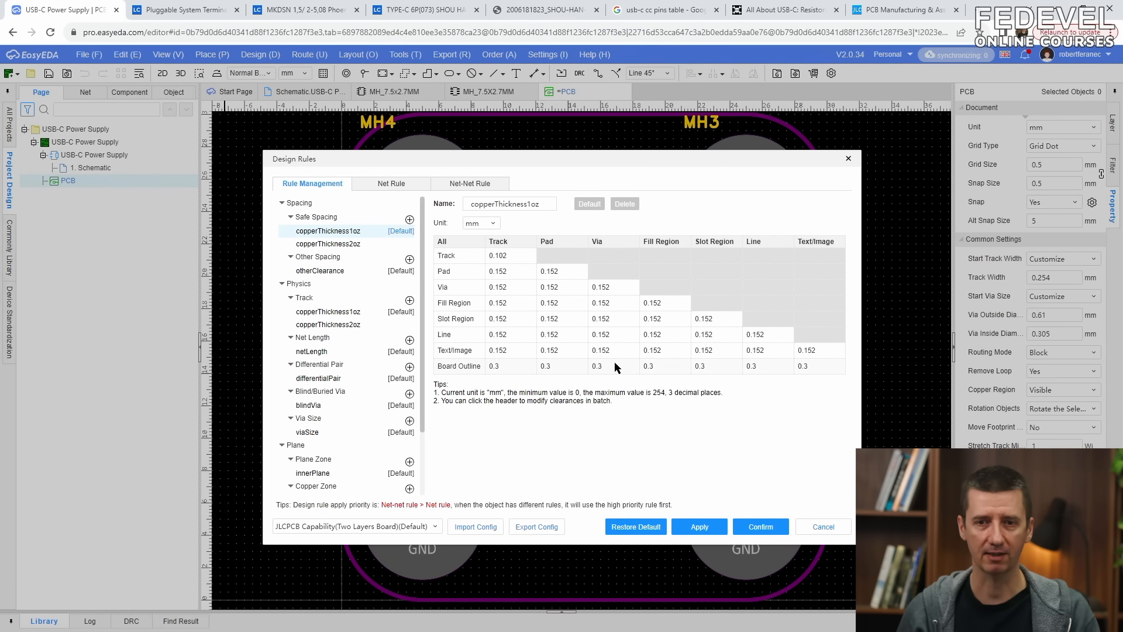
left_click(529, 257)
type("0.127")
key("Return")
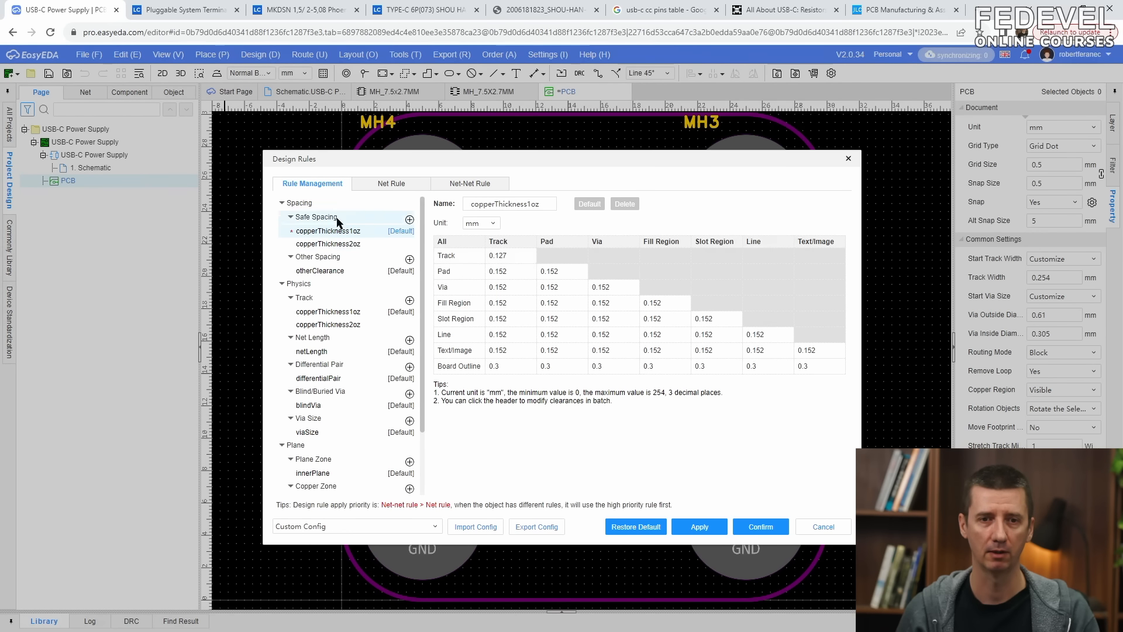
- Compare the copperThickness1oz track width rule with JLCPCB's minimum trace width for 1-2 layer boards
left_click(347, 316)
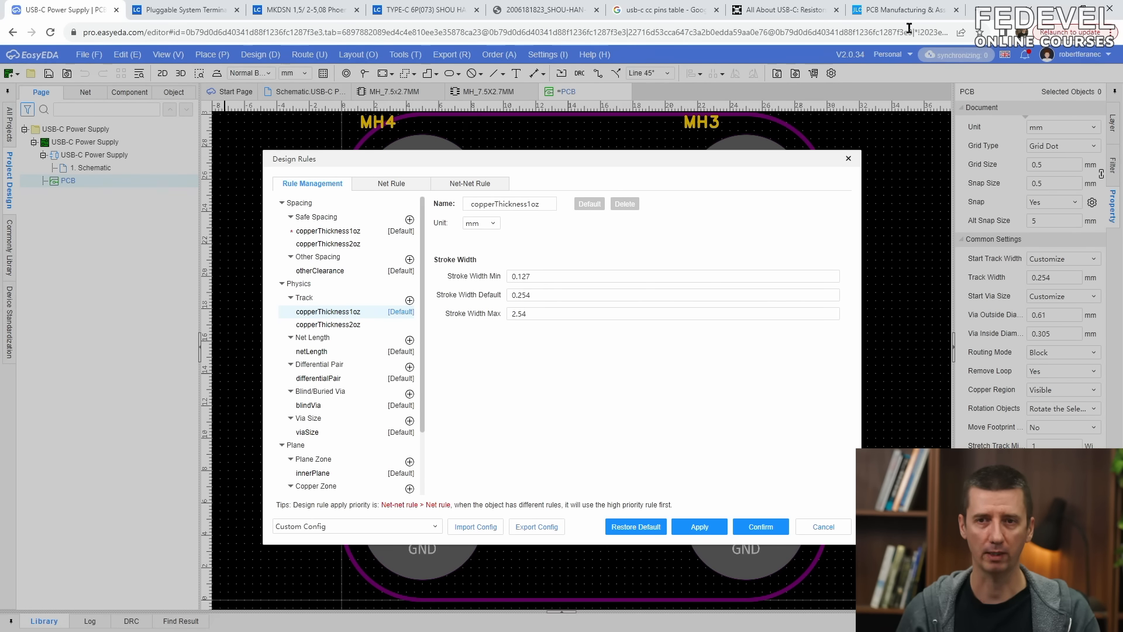
left_click(903, 10)
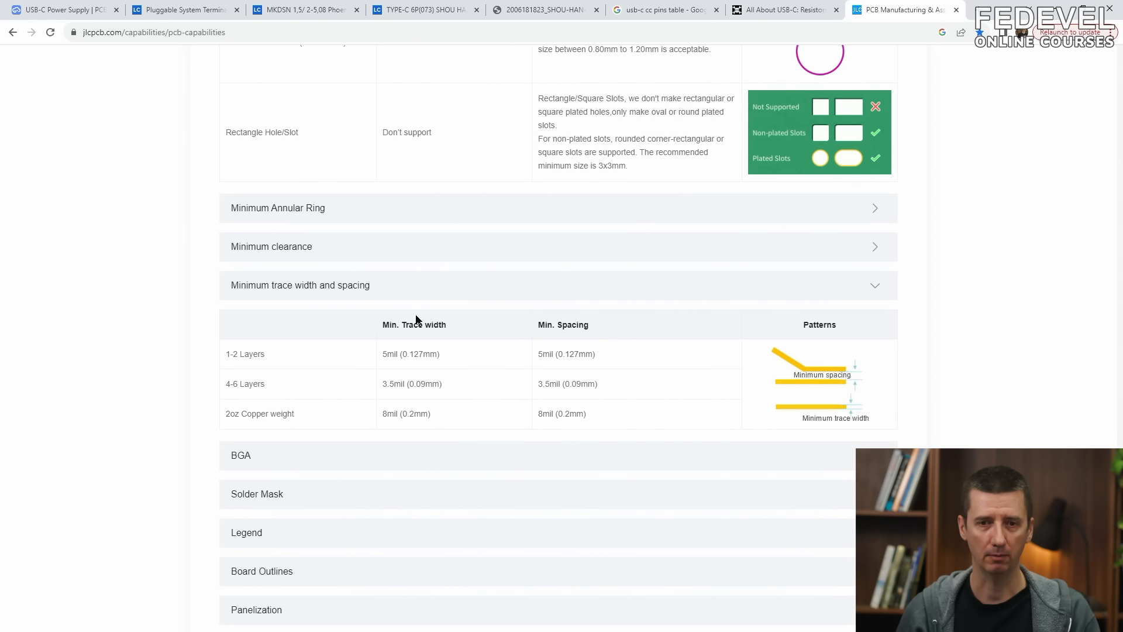
left_click_drag(403, 355, 440, 355)
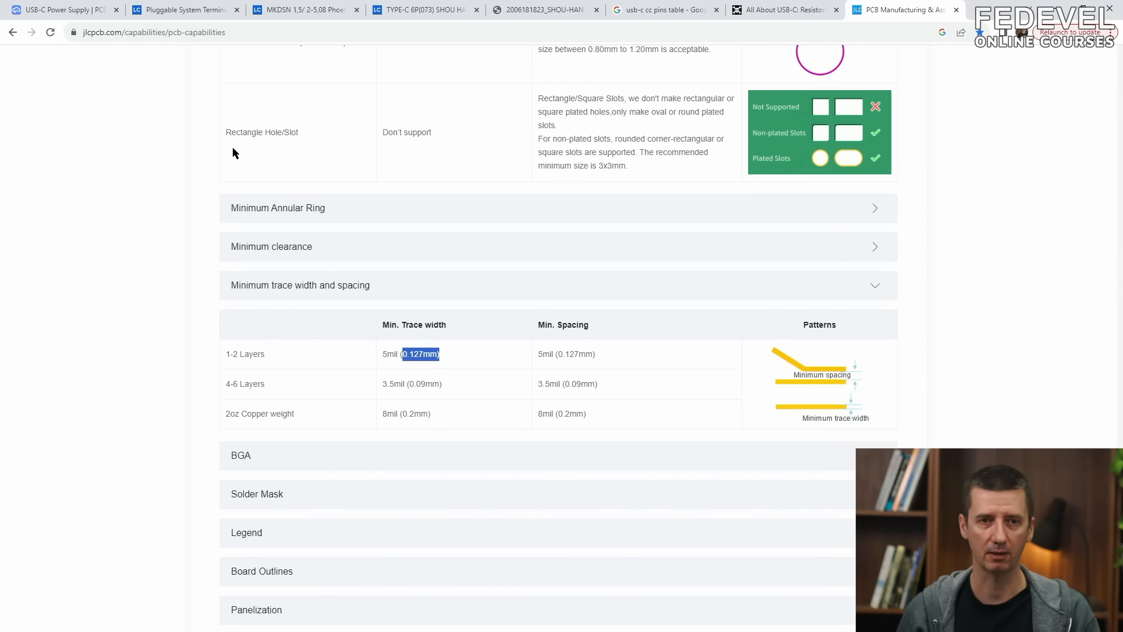
left_click(83, 11)
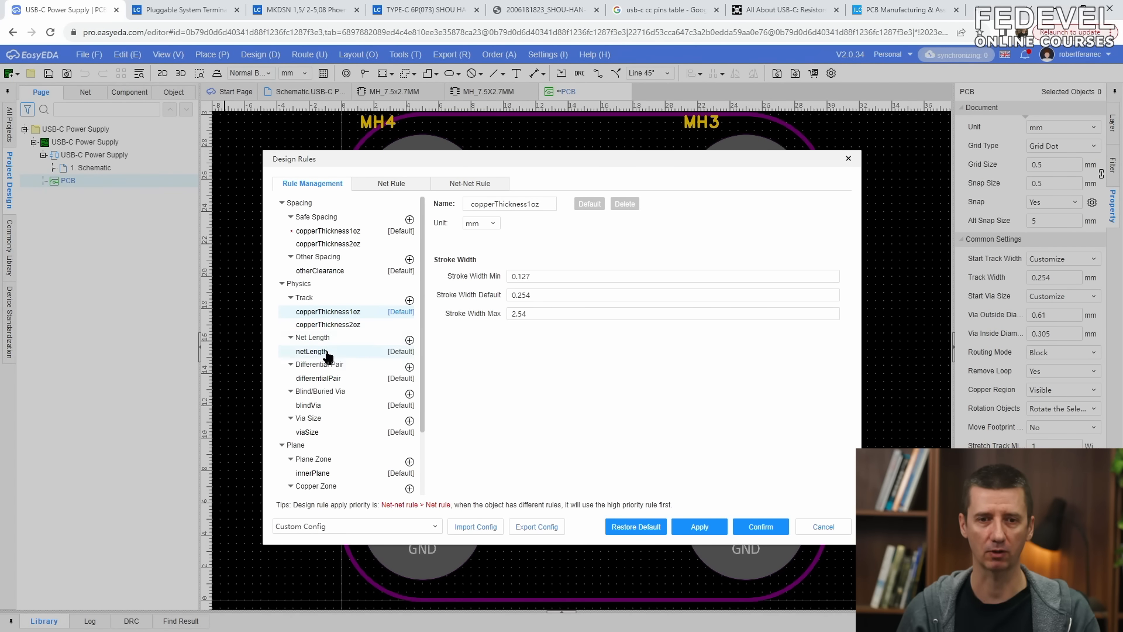
- Compare the viaSize rule with JLCPCB's minimum via hole size and diameter for 1 and 2 layer PCBs
left_click(310, 432)
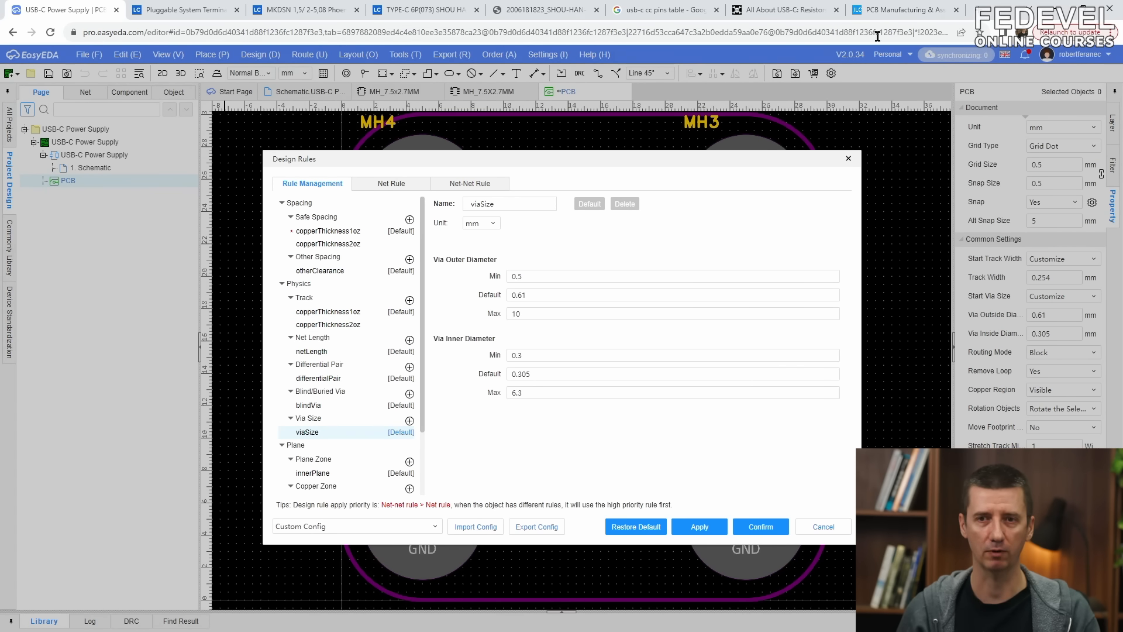
left_click(887, 13)
scroll(473, 253, "up", 10)
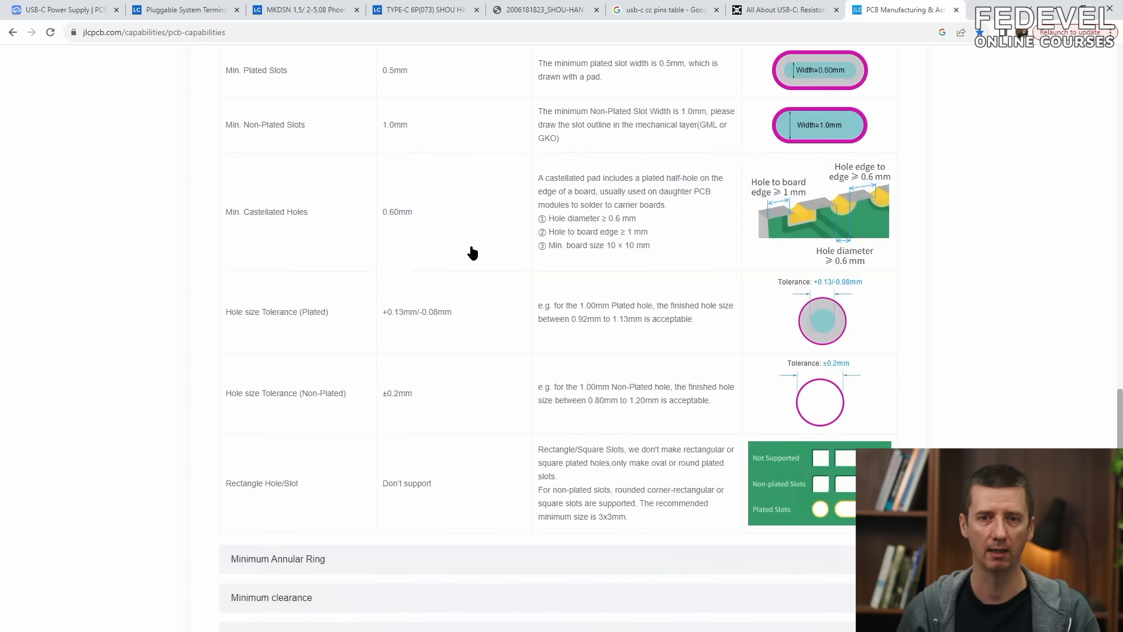
scroll(472, 250, "up", 6)
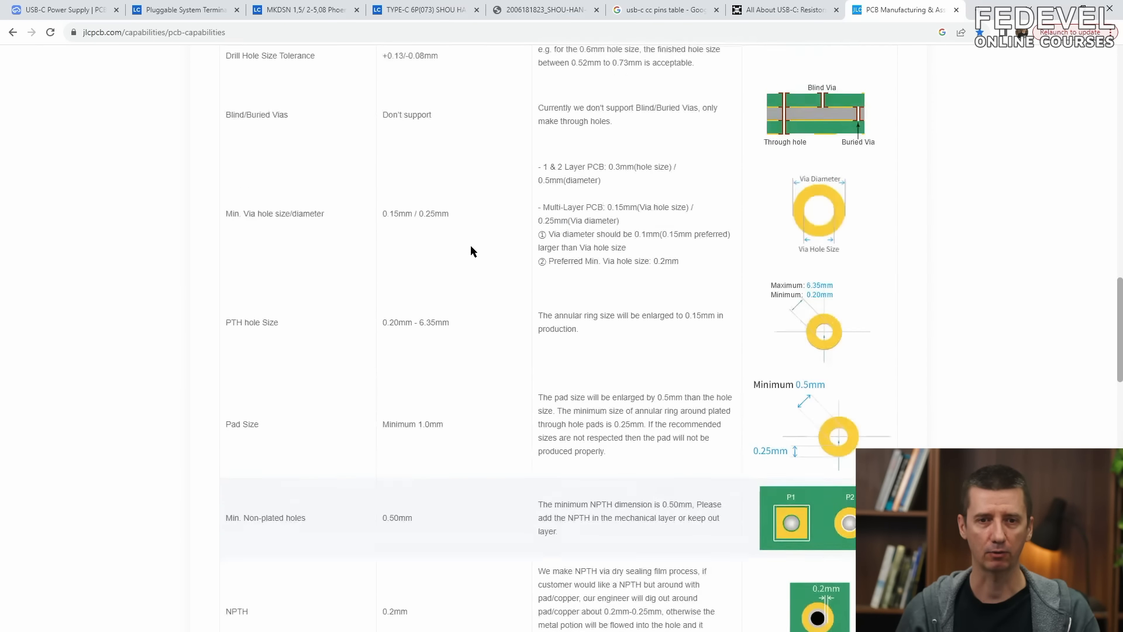
left_click_drag(226, 293, 295, 297)
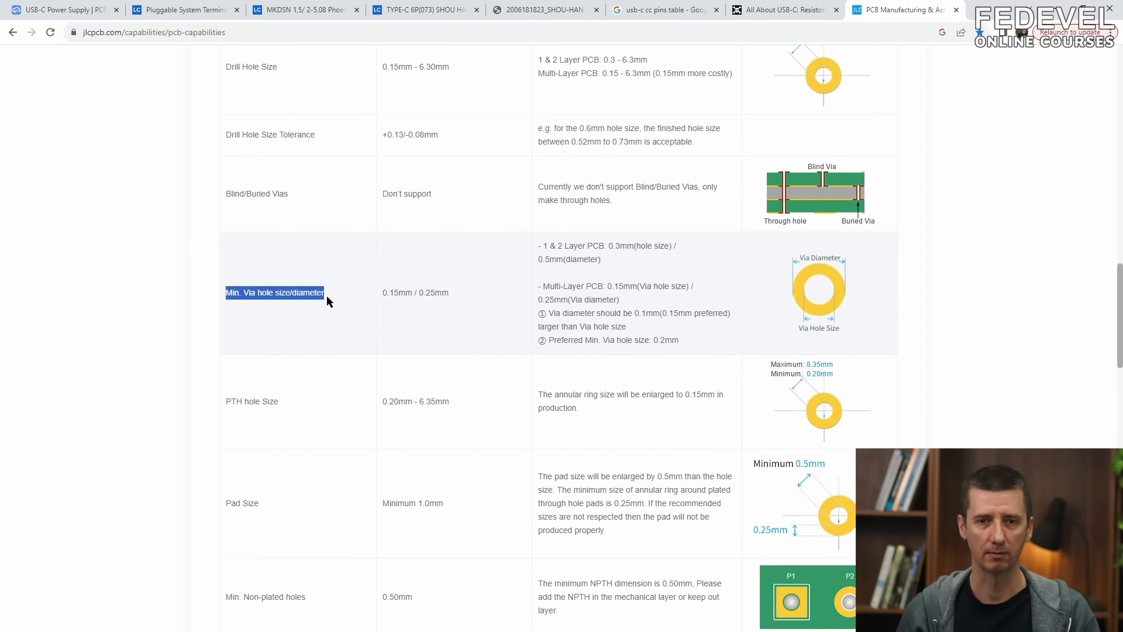
left_click_drag(544, 246, 614, 258)
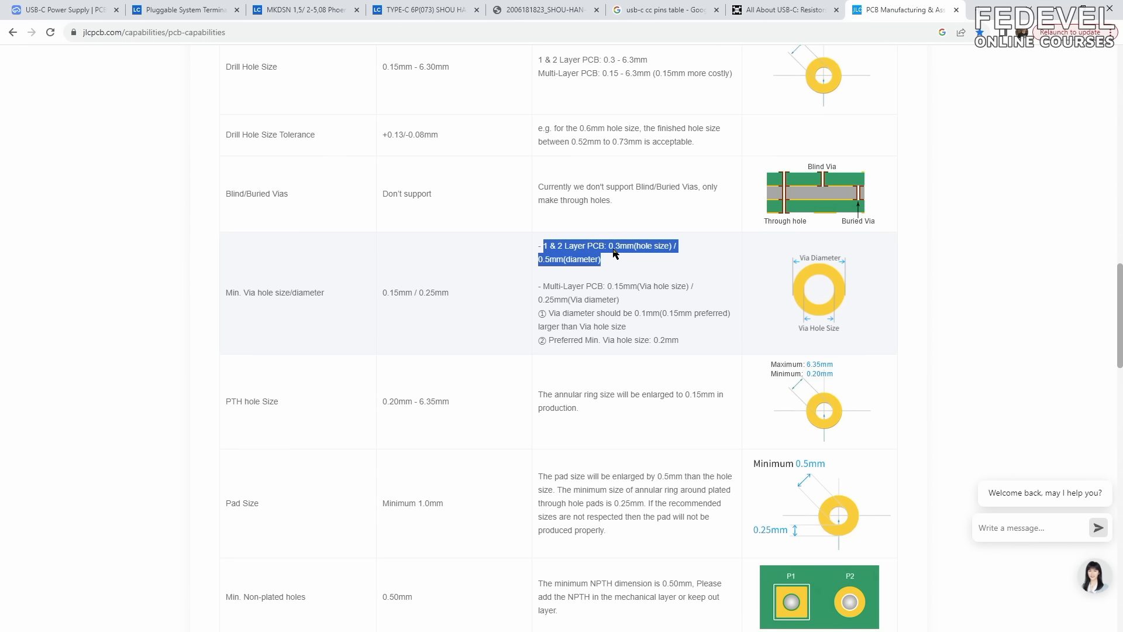
- Return to the EasyEDA design rules, look over the remaining rule categories, and confirm the rules
left_click(91, 11)
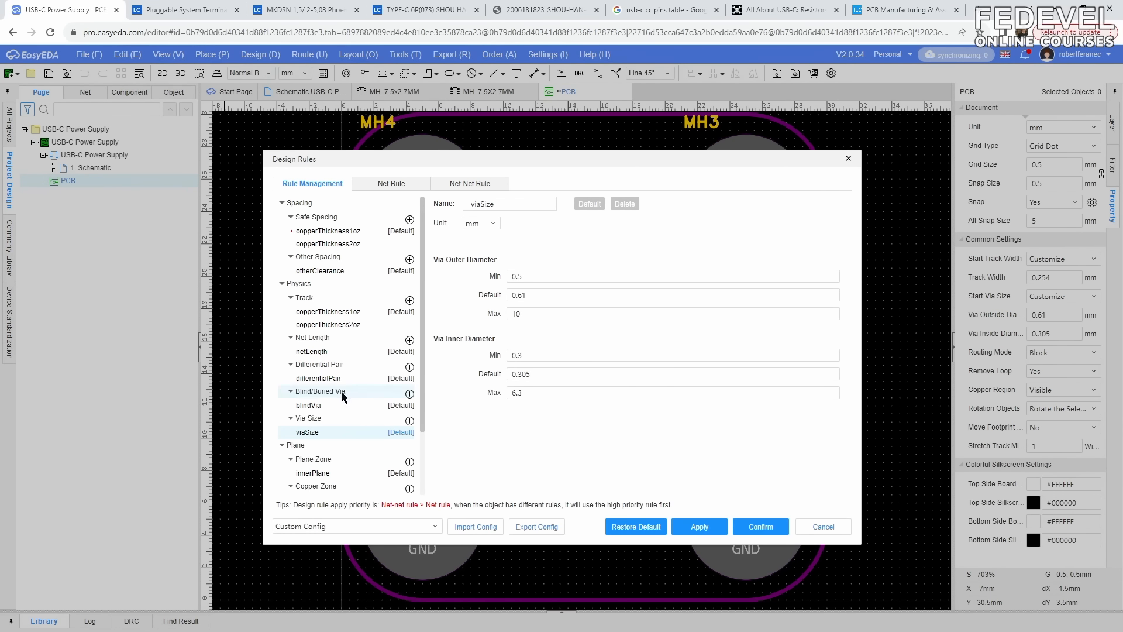
scroll(334, 393, "down", 3)
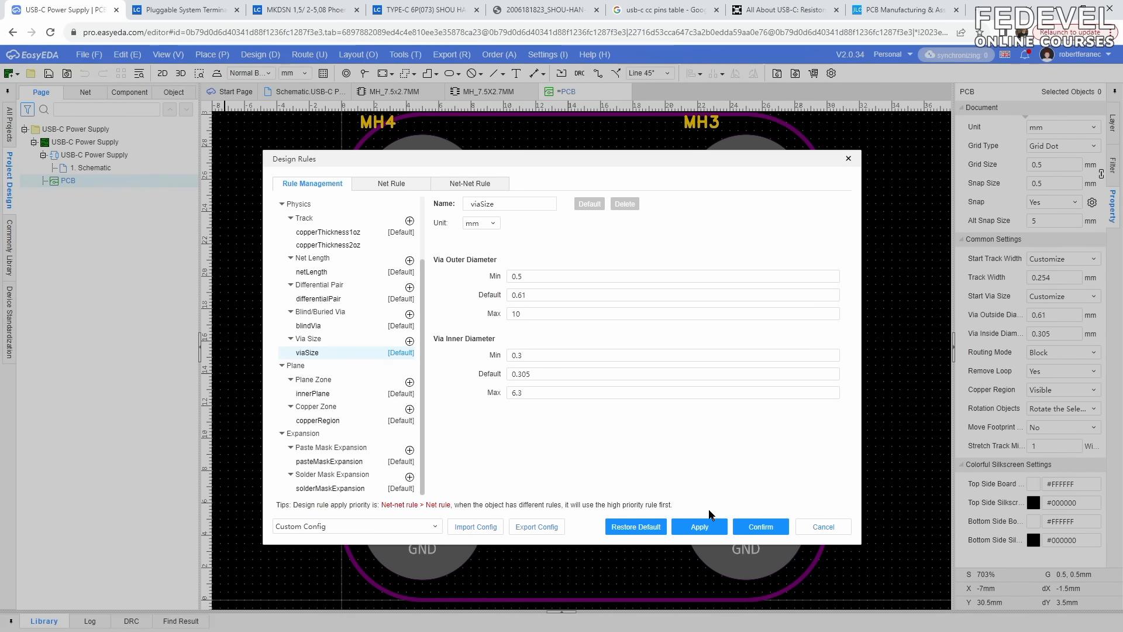
left_click(762, 527)
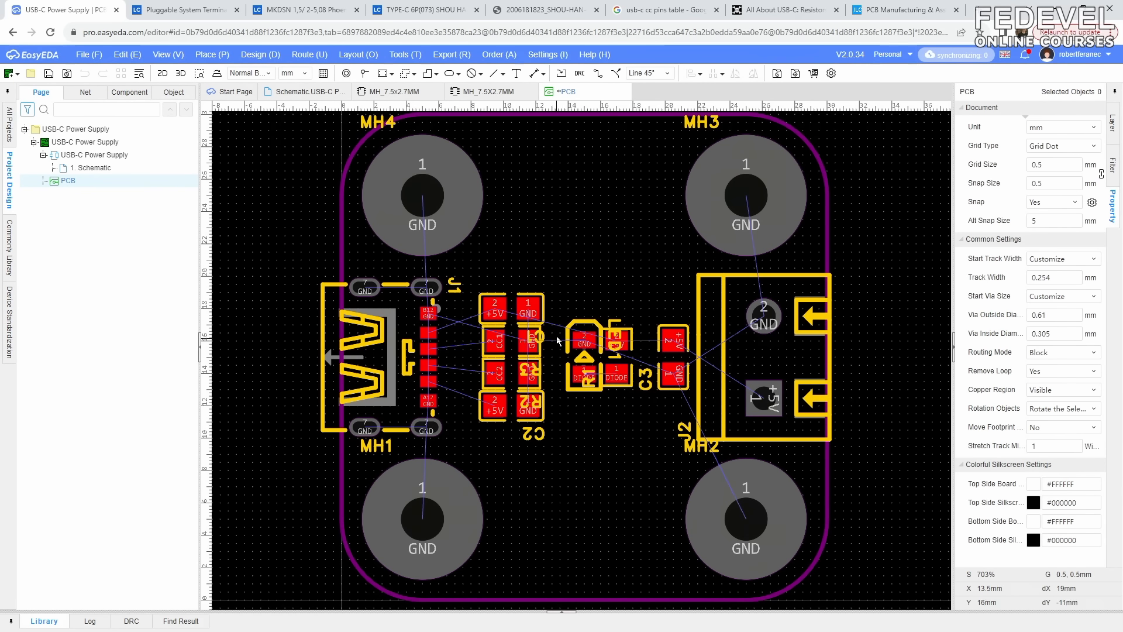
- Hide the component designator texts on the PCB through the object filter
left_click(1111, 167)
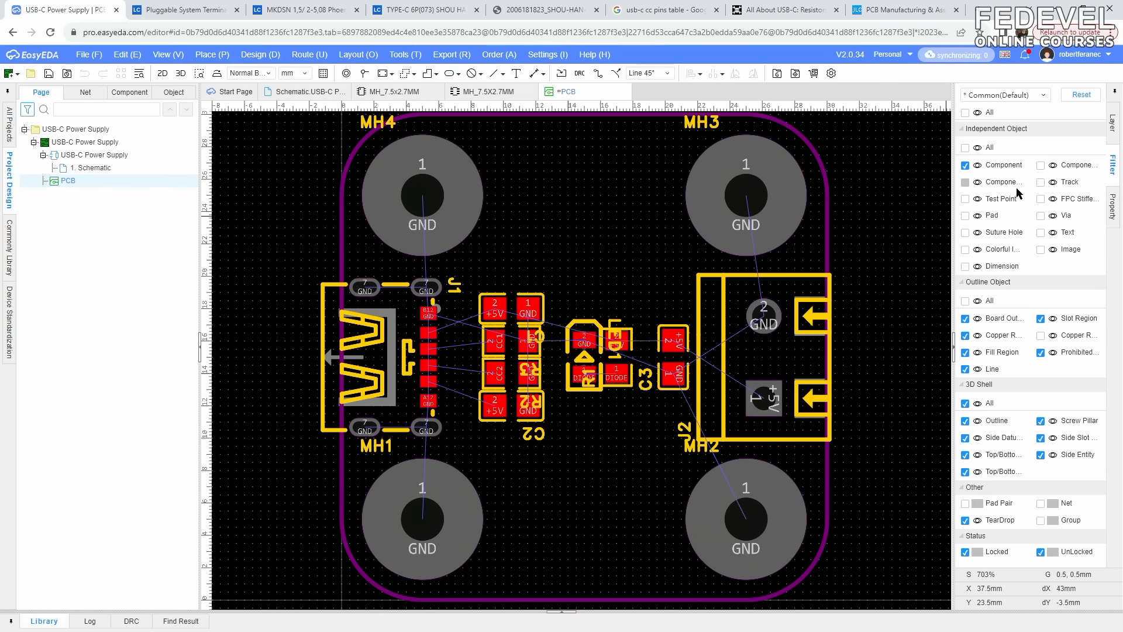
left_click(1053, 167)
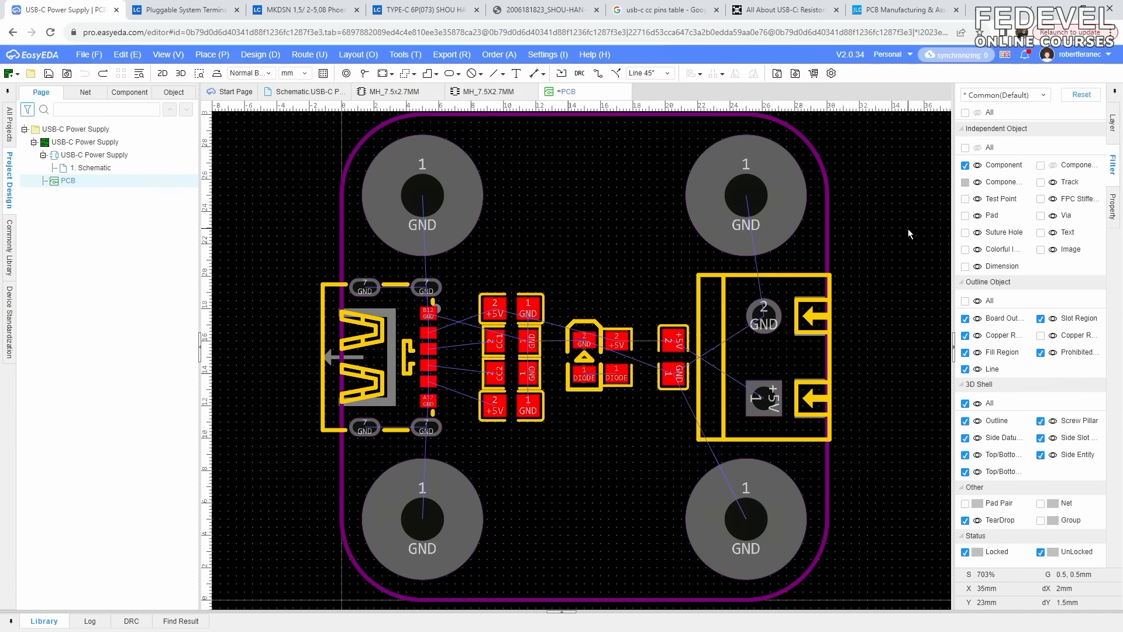
- Review the PCB's grid size in its properties and open the layer list to check the active layer
left_click(1112, 208)
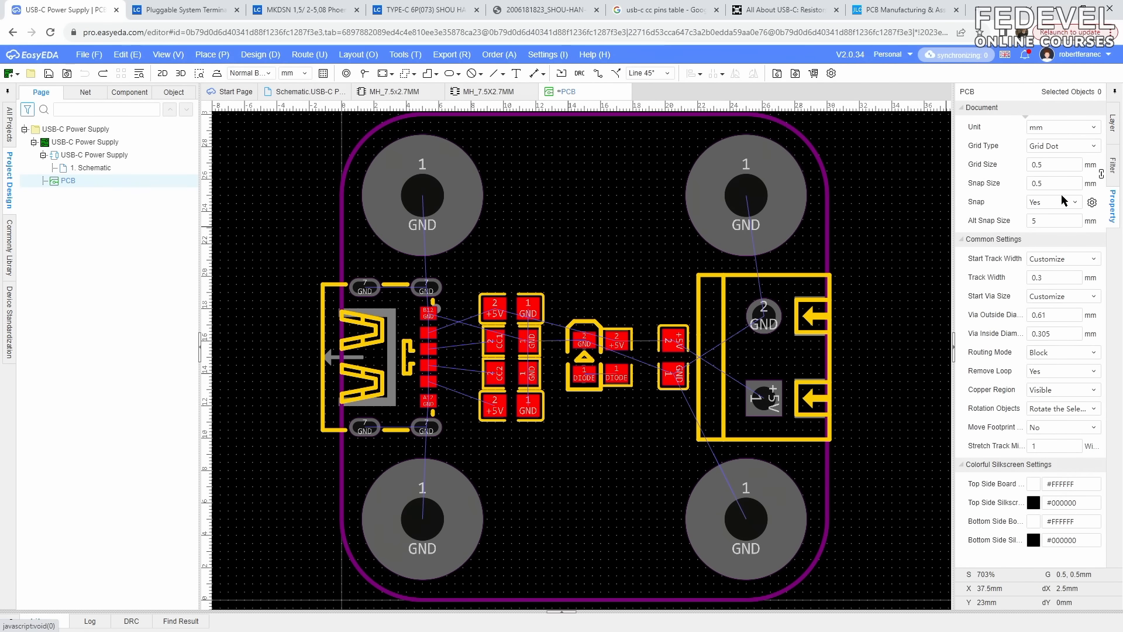
left_click_drag(1030, 170, 1046, 168)
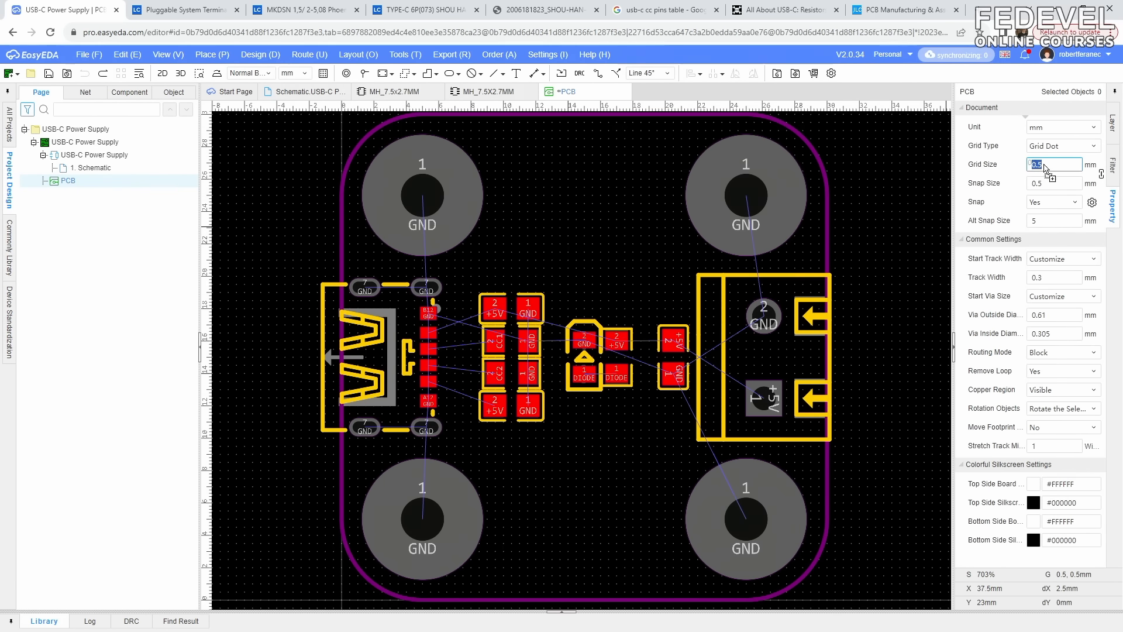
left_click(1113, 126)
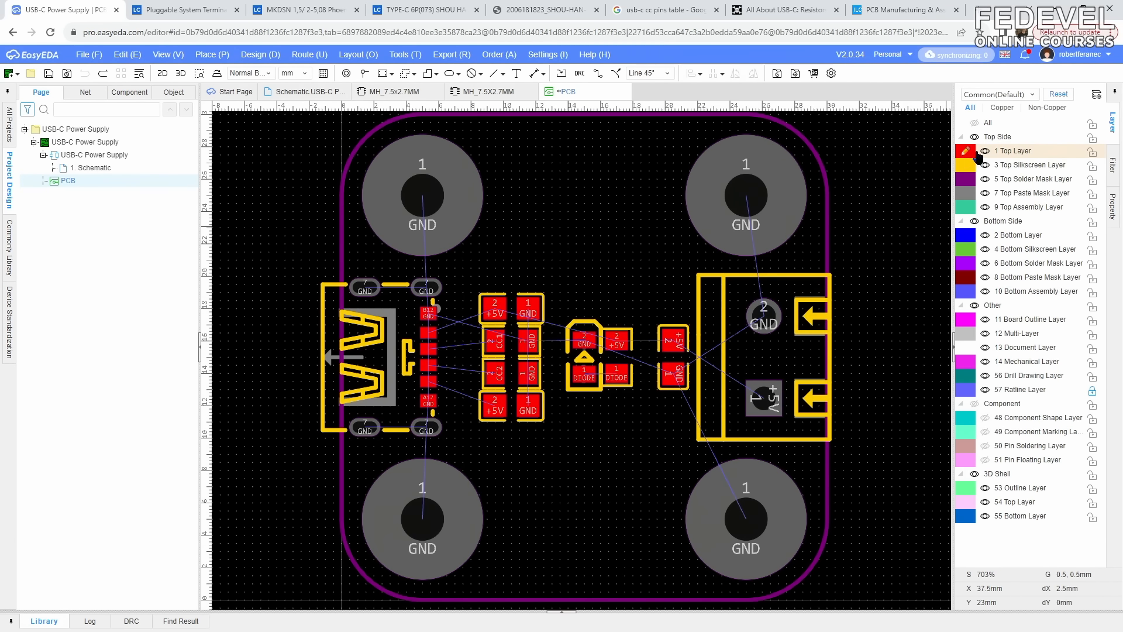
scroll(453, 353, "up", 5)
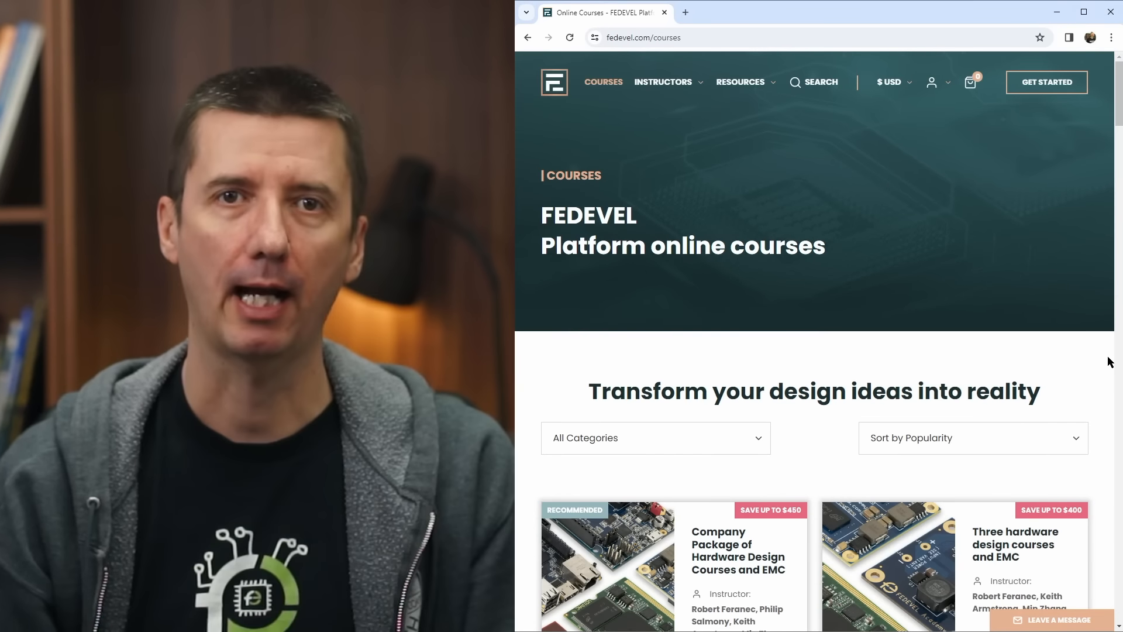
scroll(1110, 361, "down", 4)
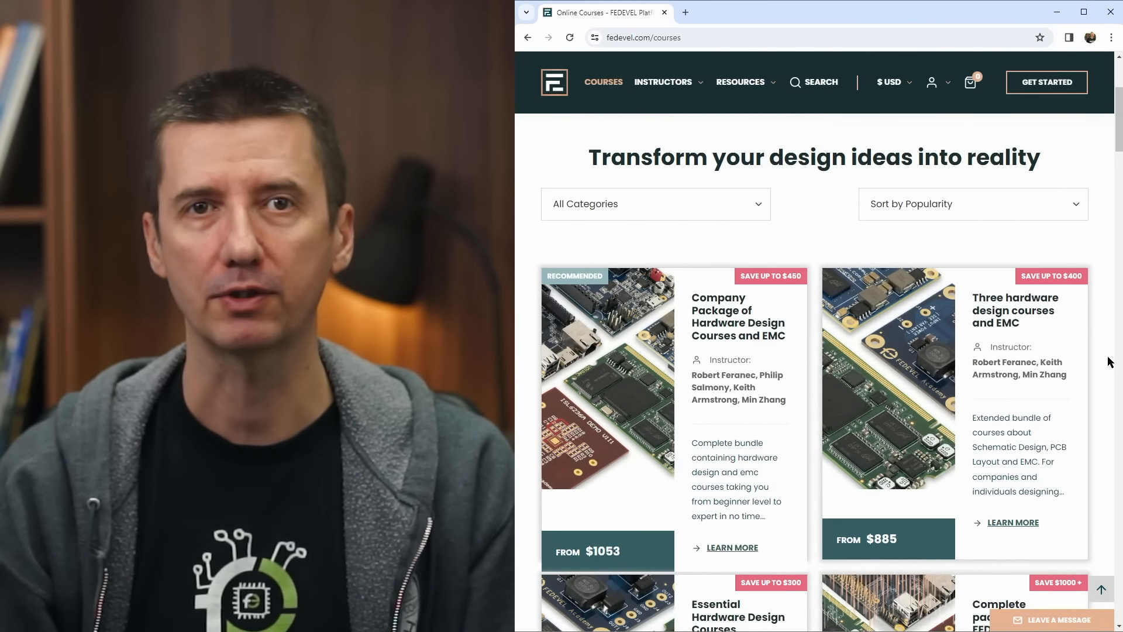
scroll(1110, 360, "down", 7)
scroll(1109, 360, "down", 11)
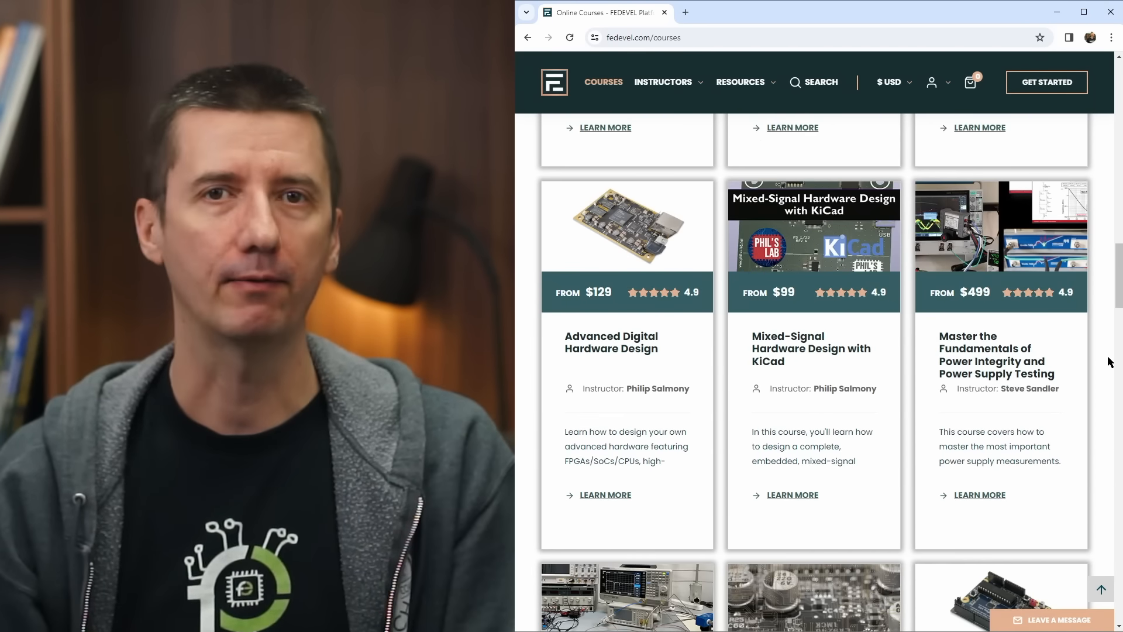
scroll(1110, 360, "down", 7)
scroll(1110, 361, "down", 6)
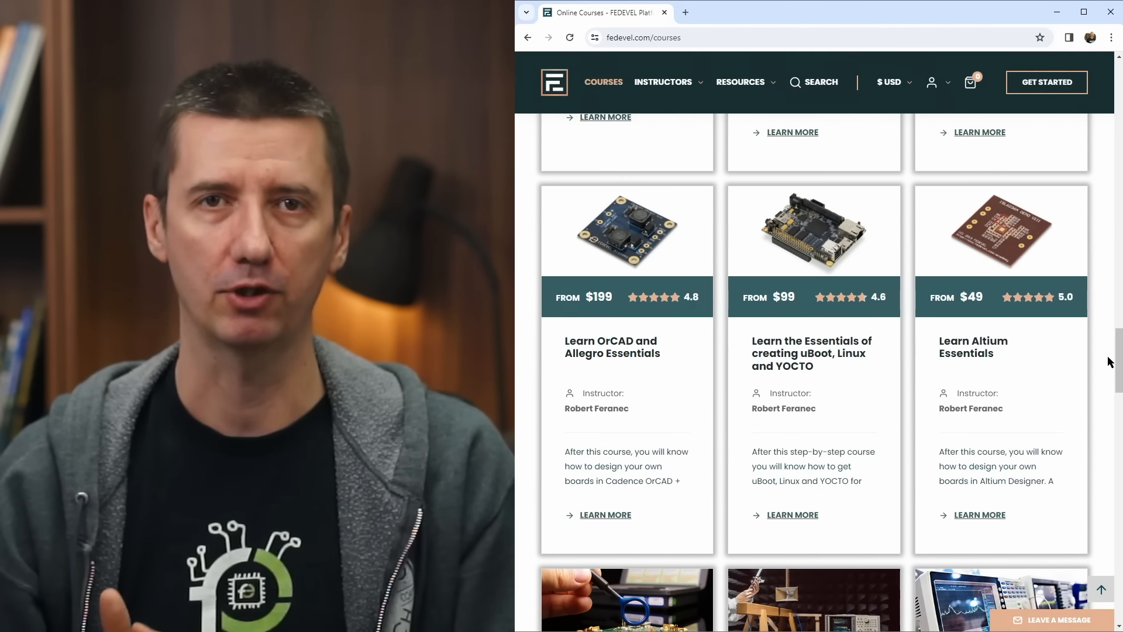
scroll(1110, 361, "down", 7)
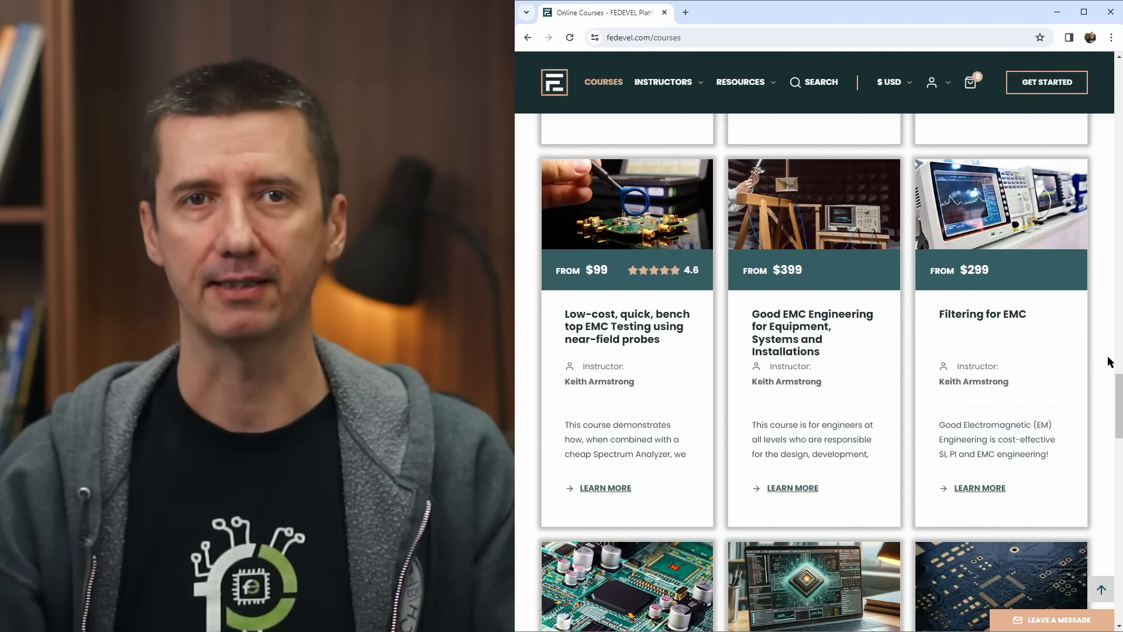
scroll(1110, 360, "down", 6)
scroll(1110, 360, "down", 5)
scroll(1109, 360, "down", 1)
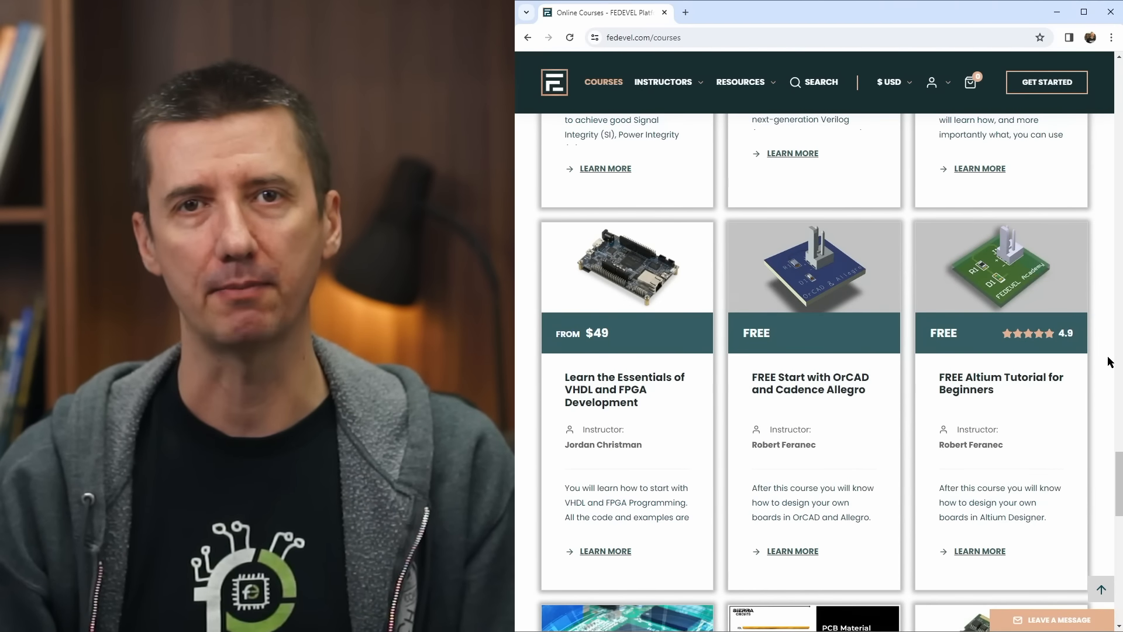
scroll(1110, 361, "down", 7)
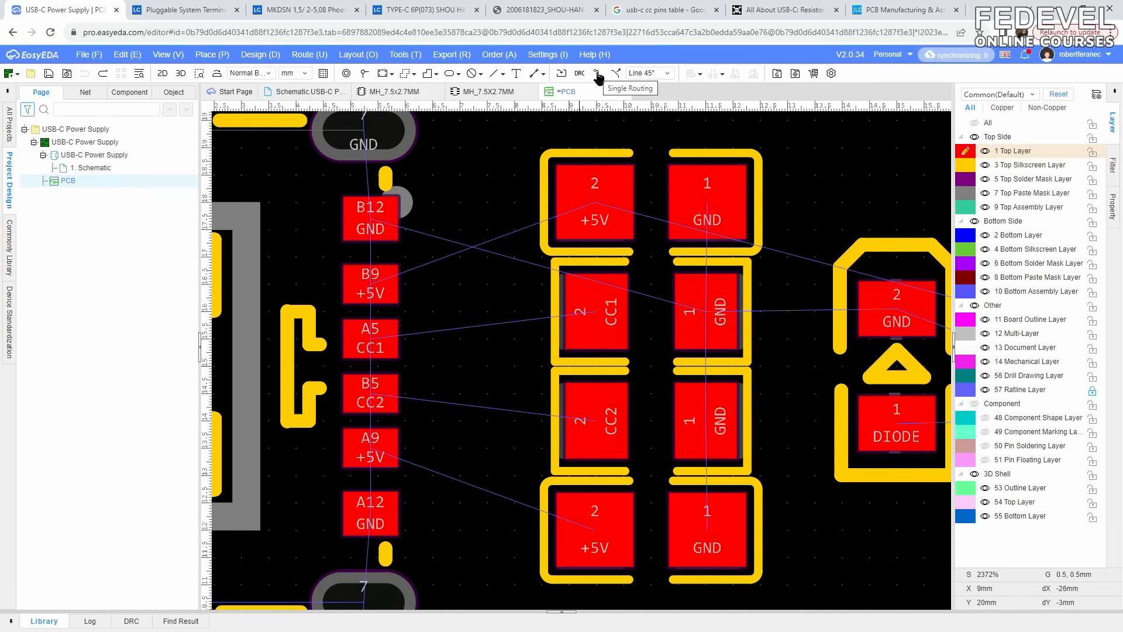
- Route a 0.3 mm wide track on the top layer from USB connector pad A5 to the CC1 resistor pad
left_click(598, 75)
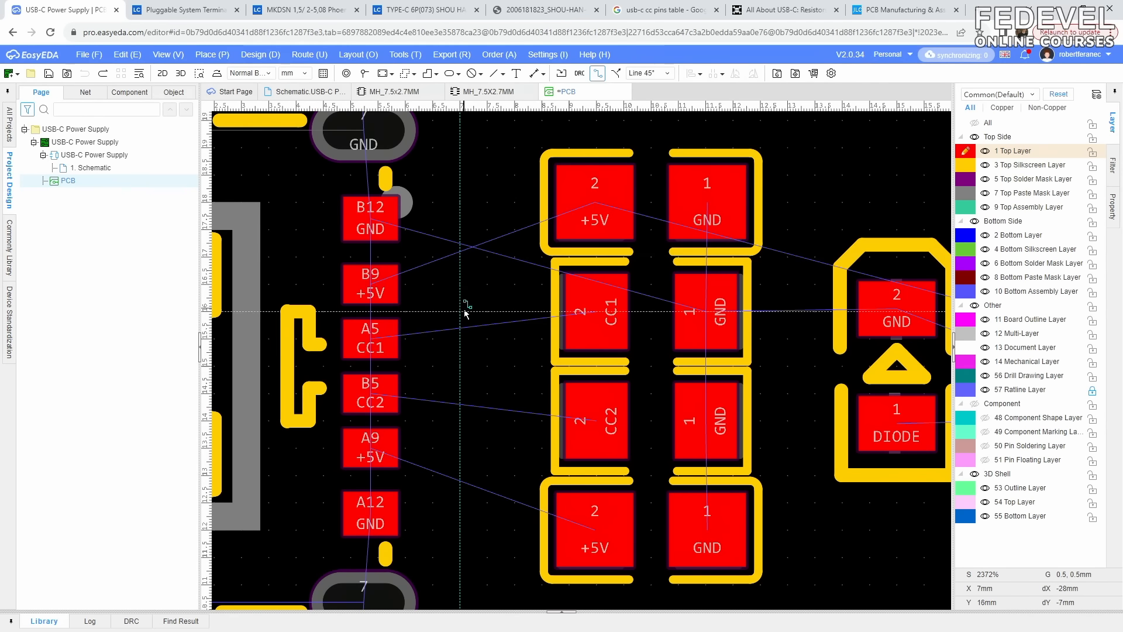
key("Tab")
type("0.3")
left_click(544, 358)
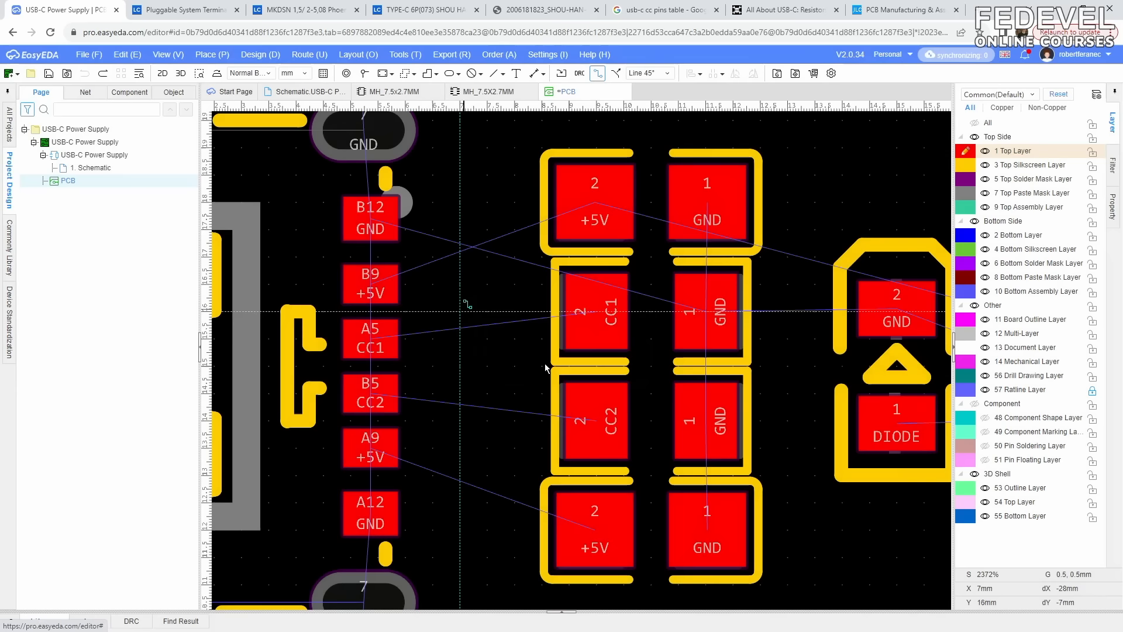
left_click(391, 346)
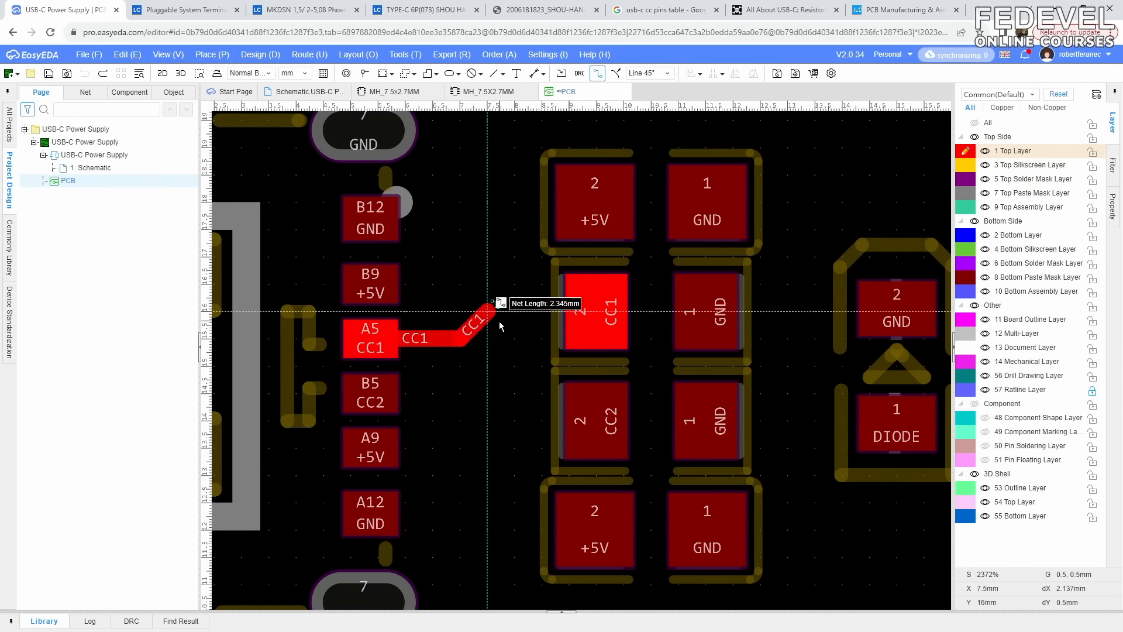
left_click(587, 316)
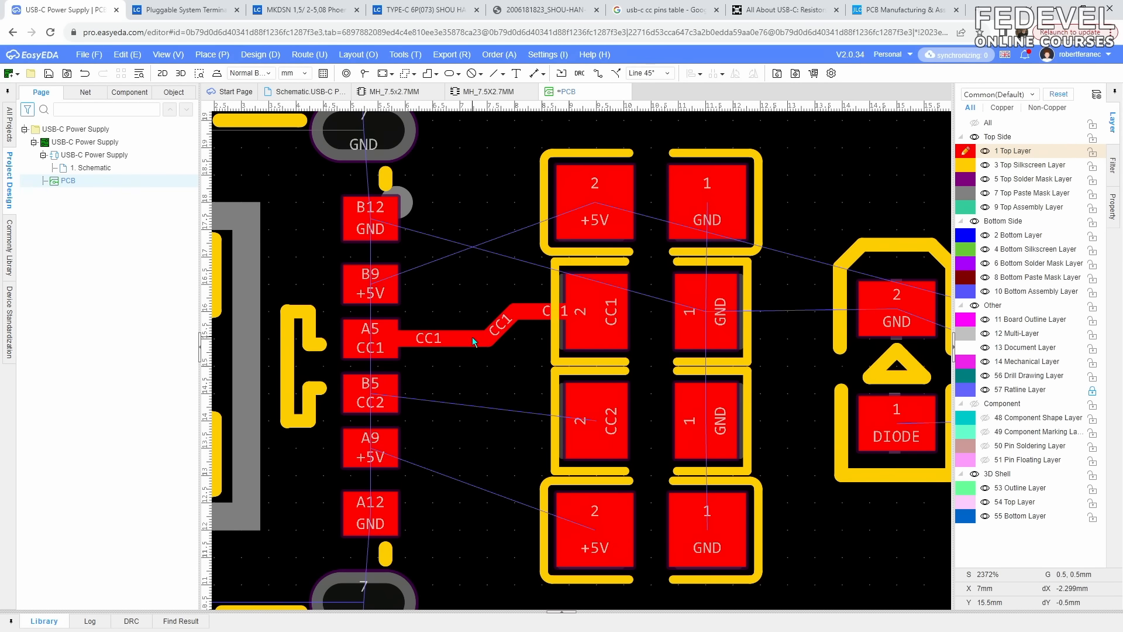
- Enable all independent objects in the selection filter and select the whole CC1 track to check its line width
left_click(1112, 166)
left_click(966, 148)
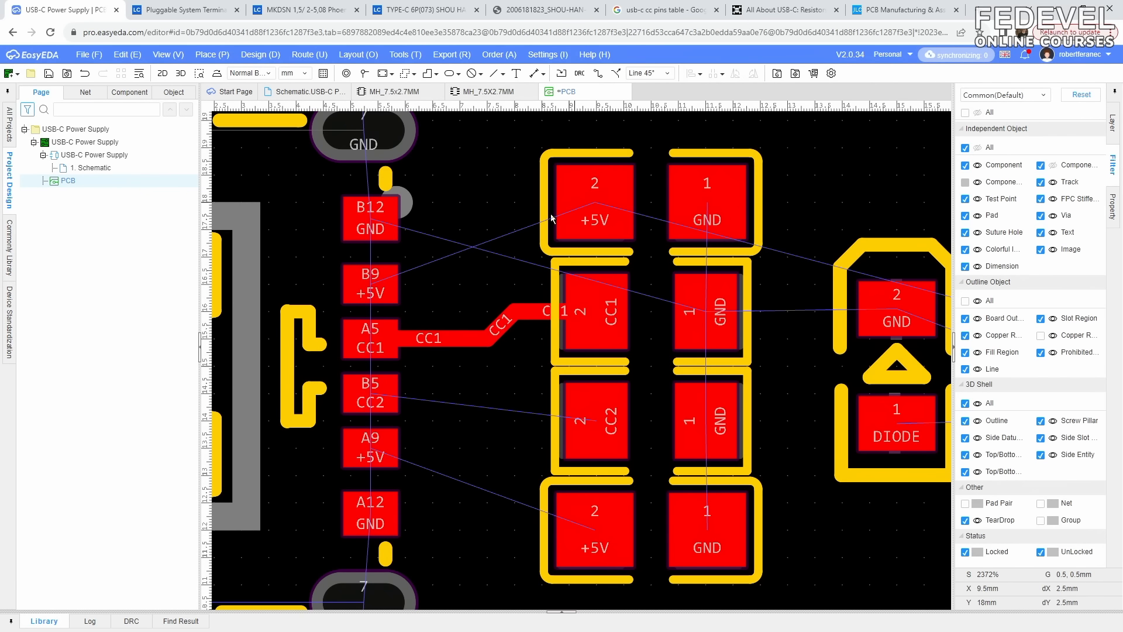
left_click(472, 342)
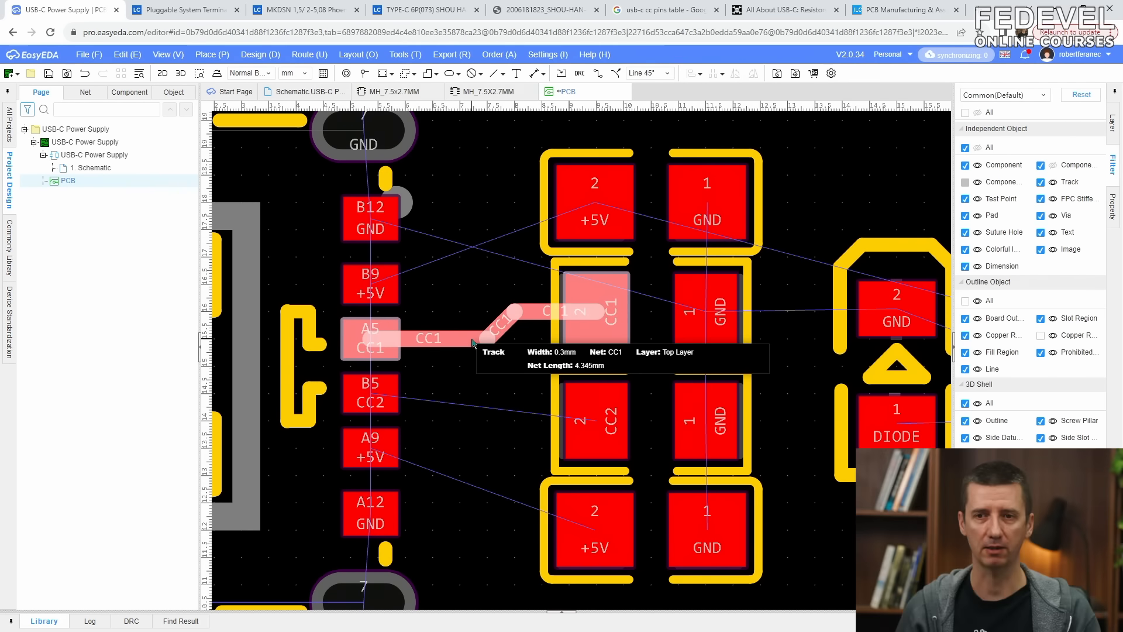
left_click(473, 343)
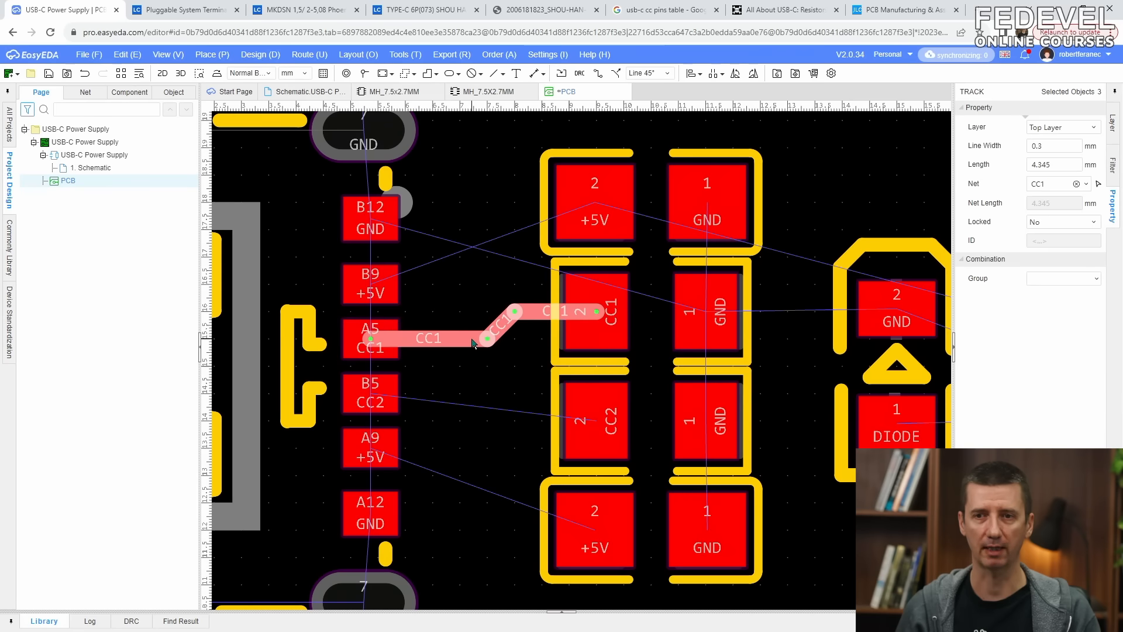
double_click(1062, 146)
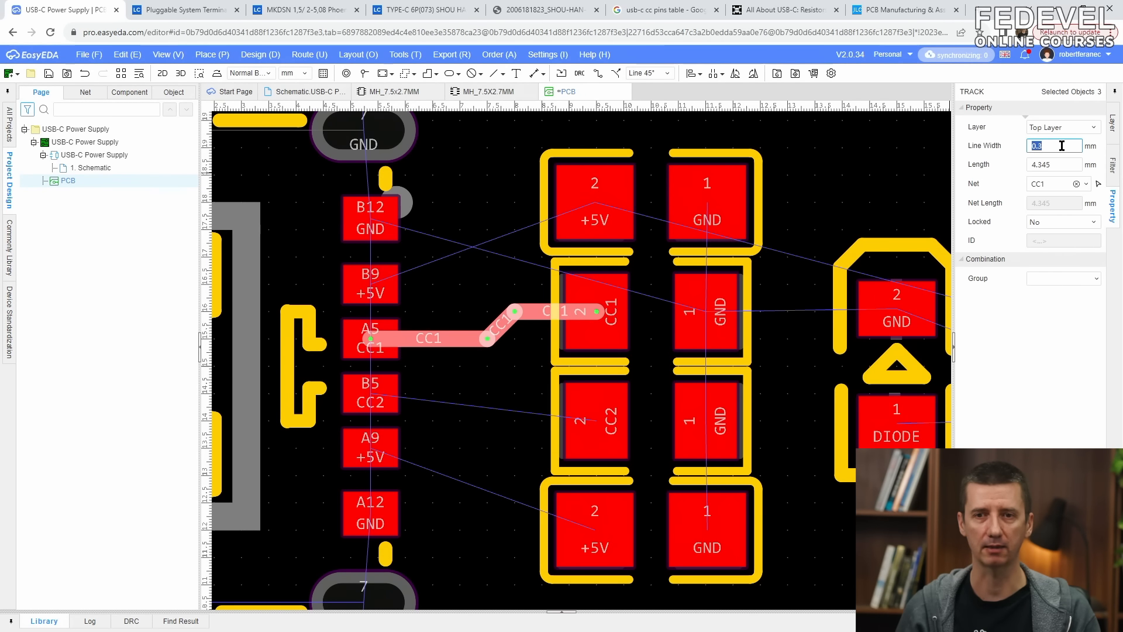
- Route a top-layer track from USB connector pad B5 to the CC2 resistor pad
left_click(599, 75)
left_click(373, 391)
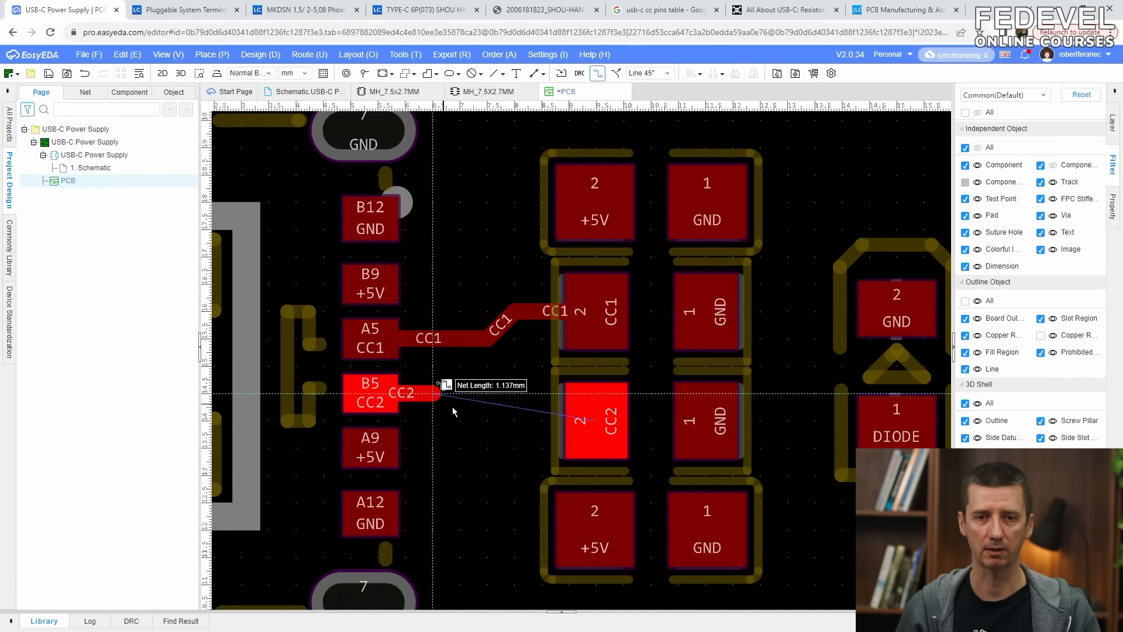
left_click(589, 421)
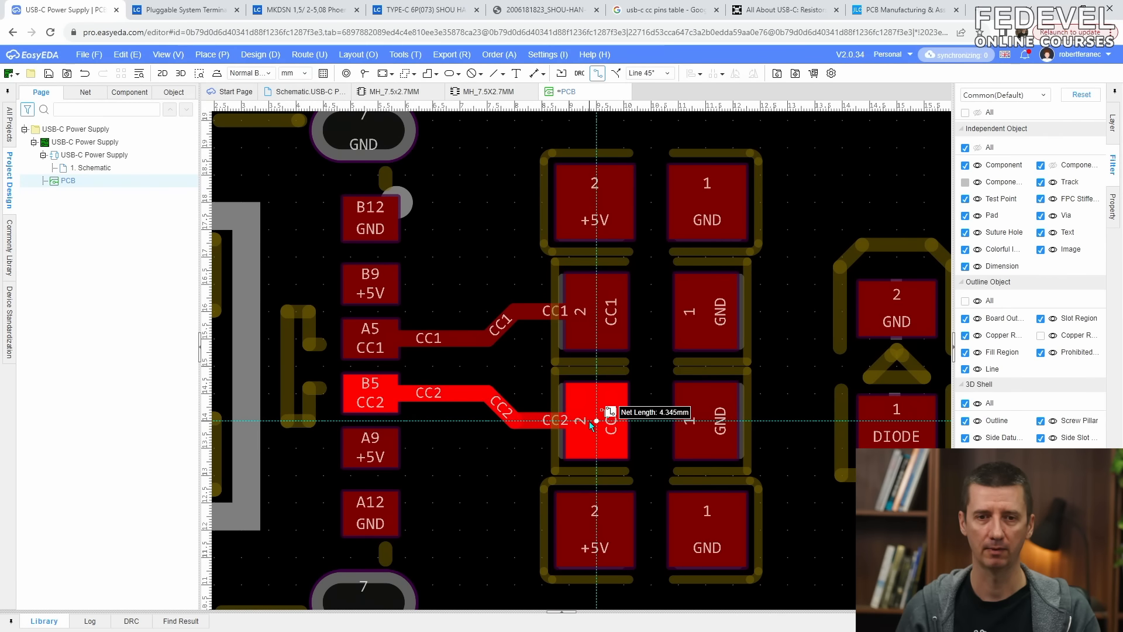
key("Escape")
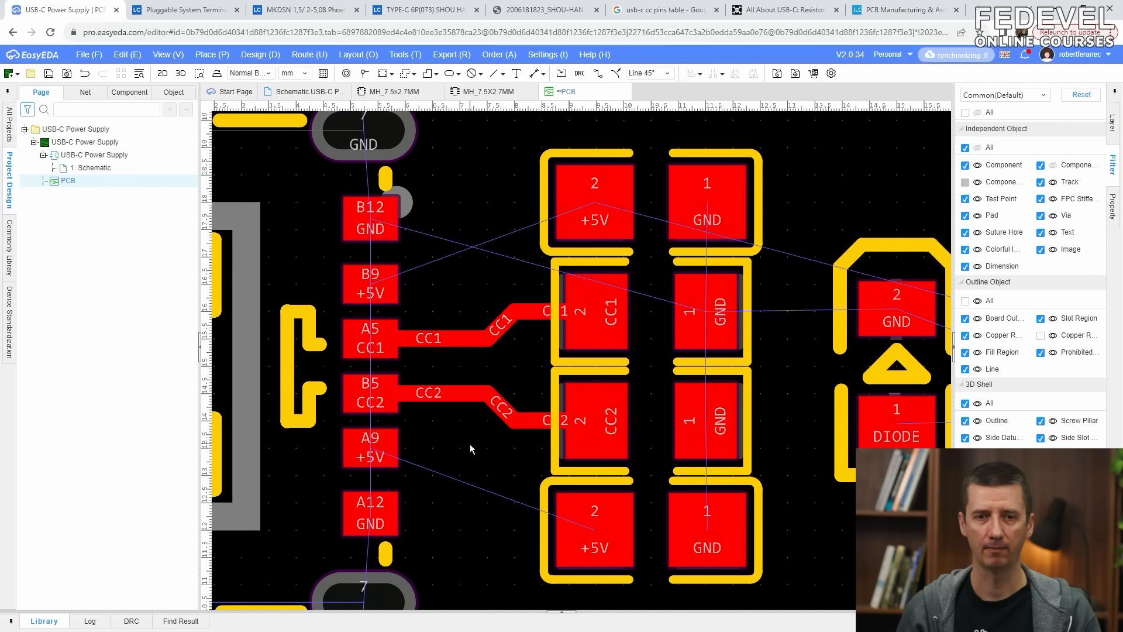
- Make the bottom layer active and draw a rectangular copper region covering the full extent of the board outline
key("k")
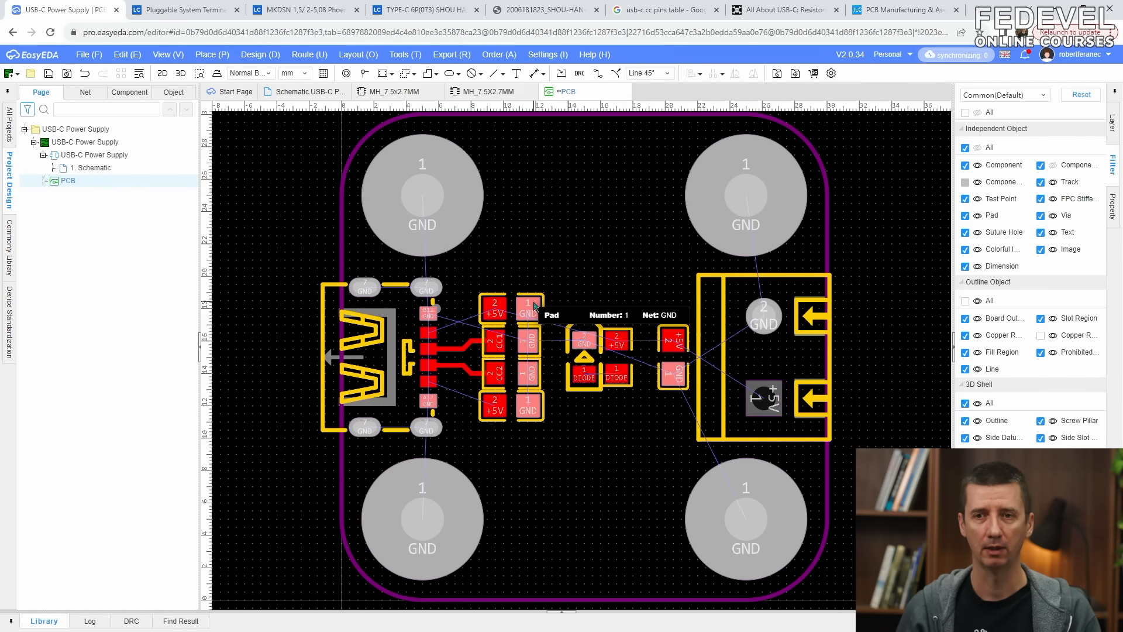
left_click(1113, 123)
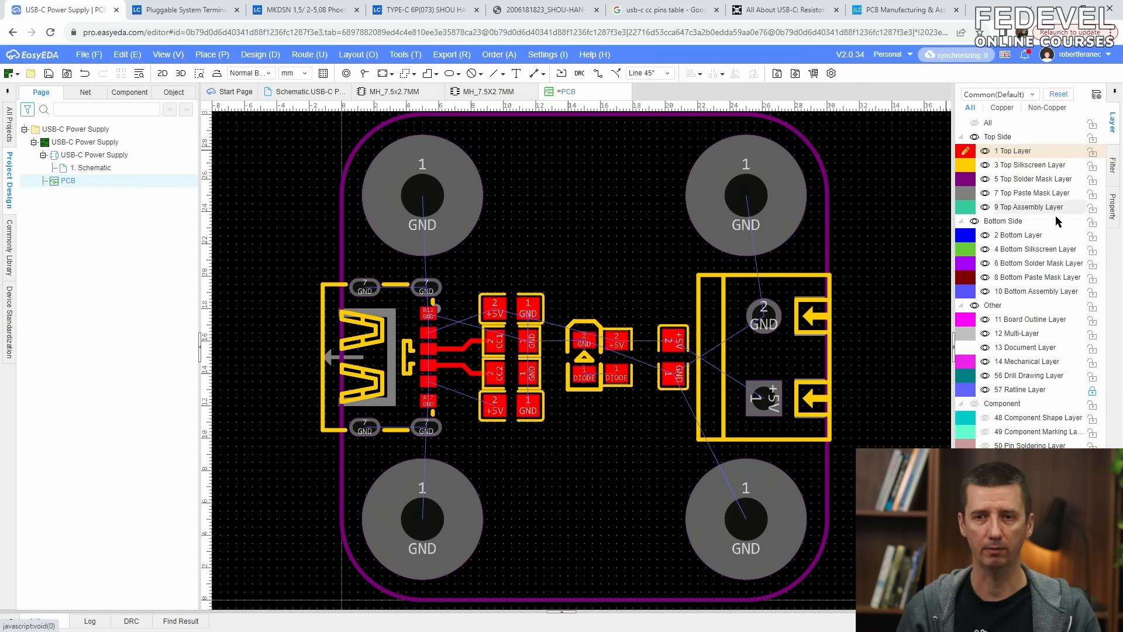
left_click(967, 236)
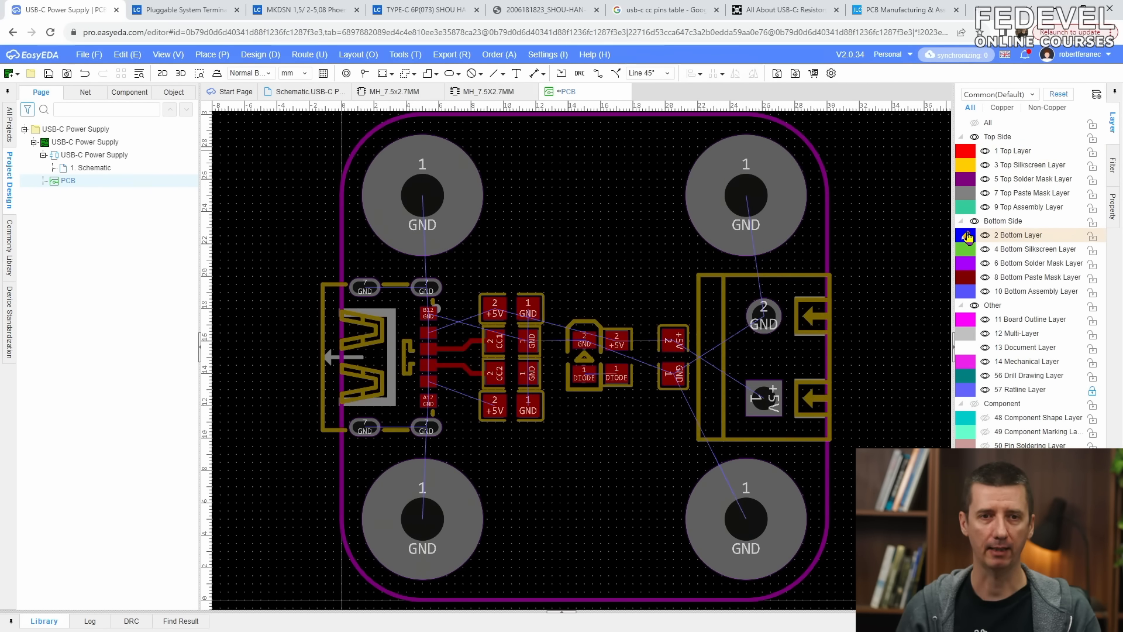
left_click(213, 55)
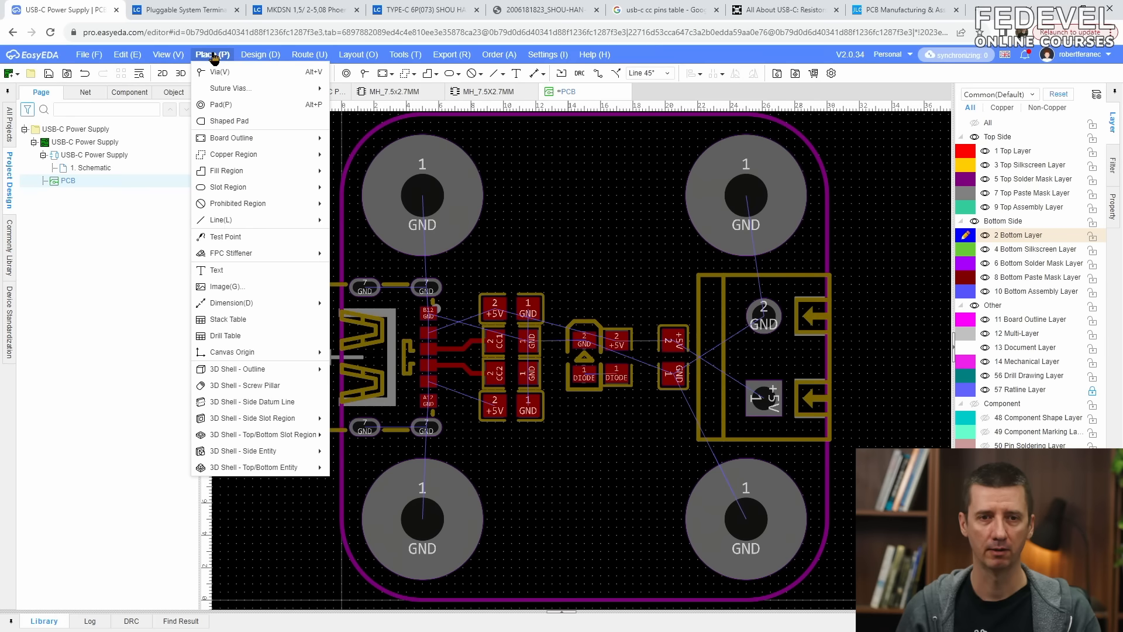
mouse_move(232, 155)
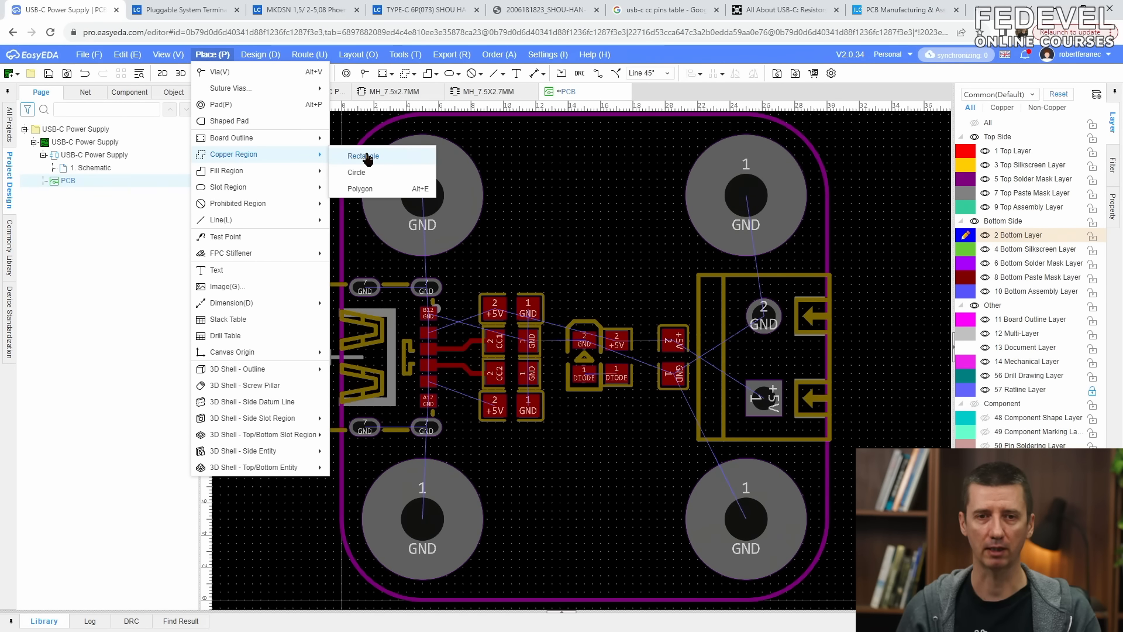
left_click(367, 156)
scroll(498, 207, "down", 2)
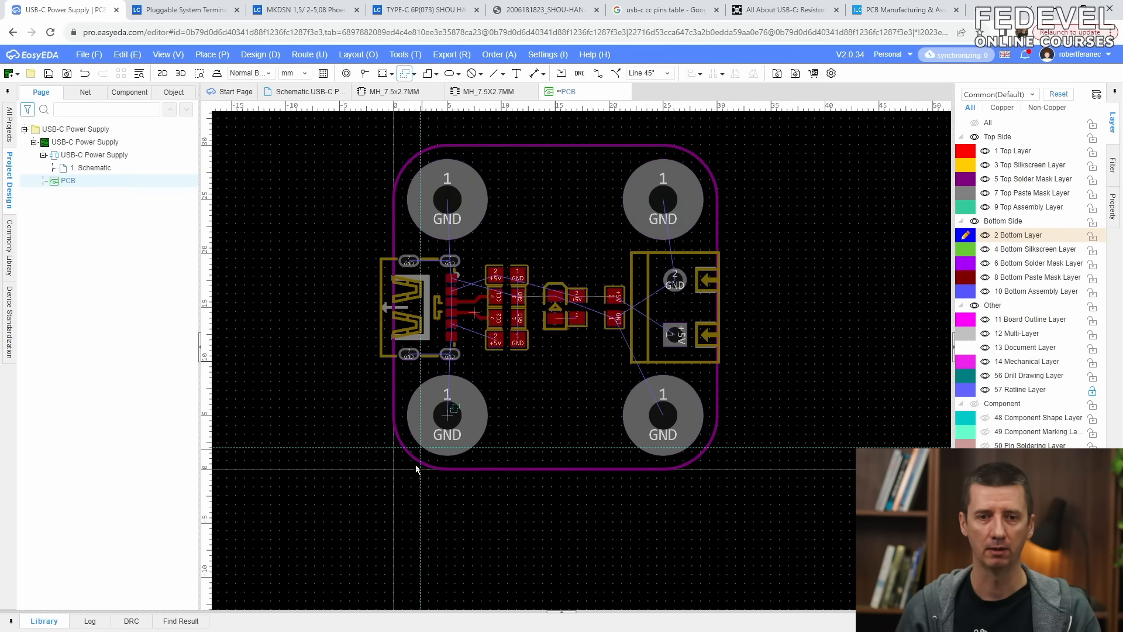
left_click(395, 469)
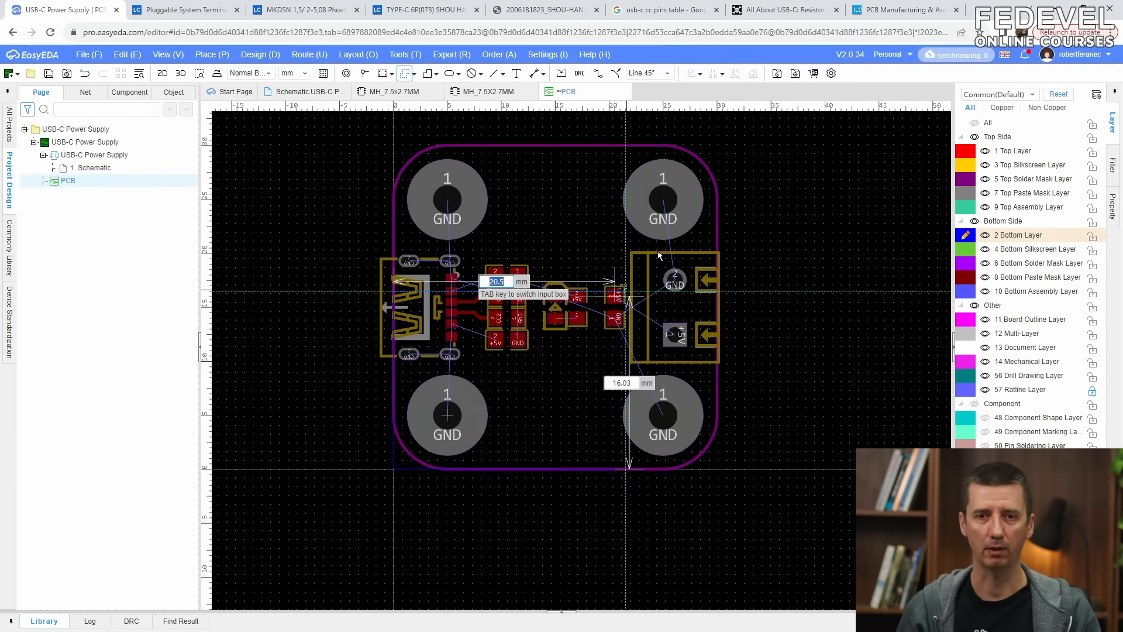
left_click(719, 146)
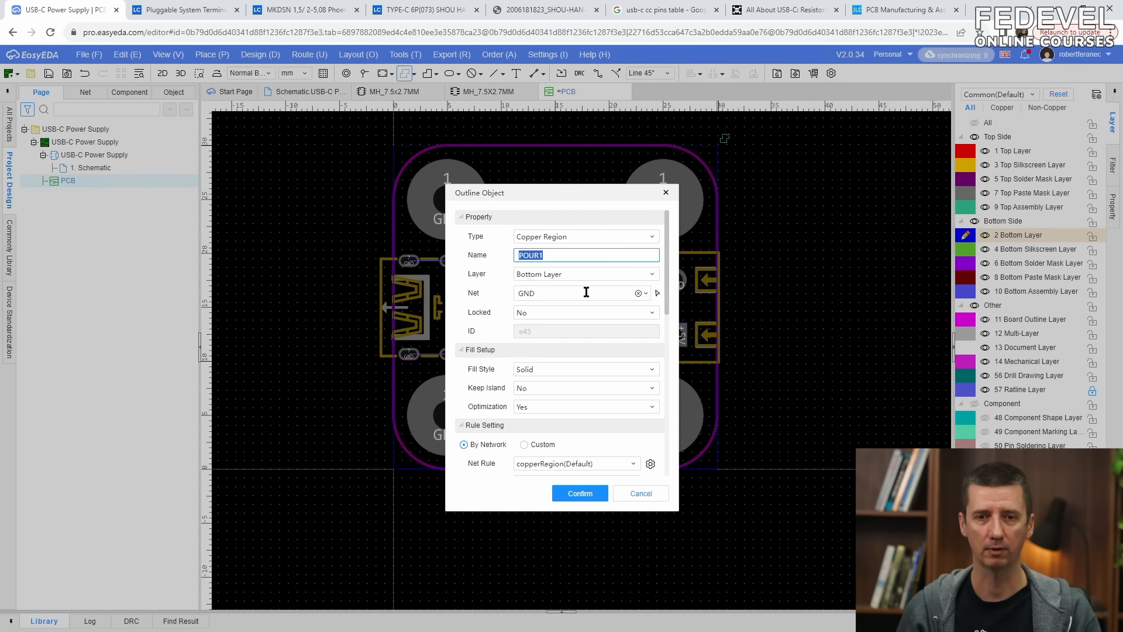
- Assign the bottom-layer copper region to the GND net and confirm its properties
left_click(628, 294)
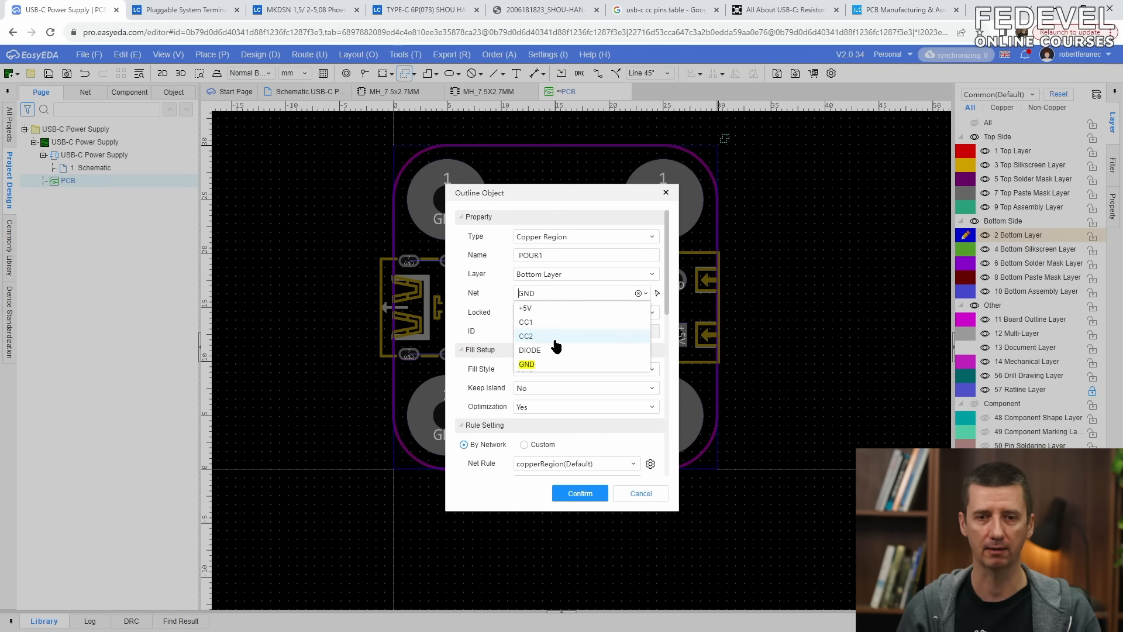
left_click(527, 364)
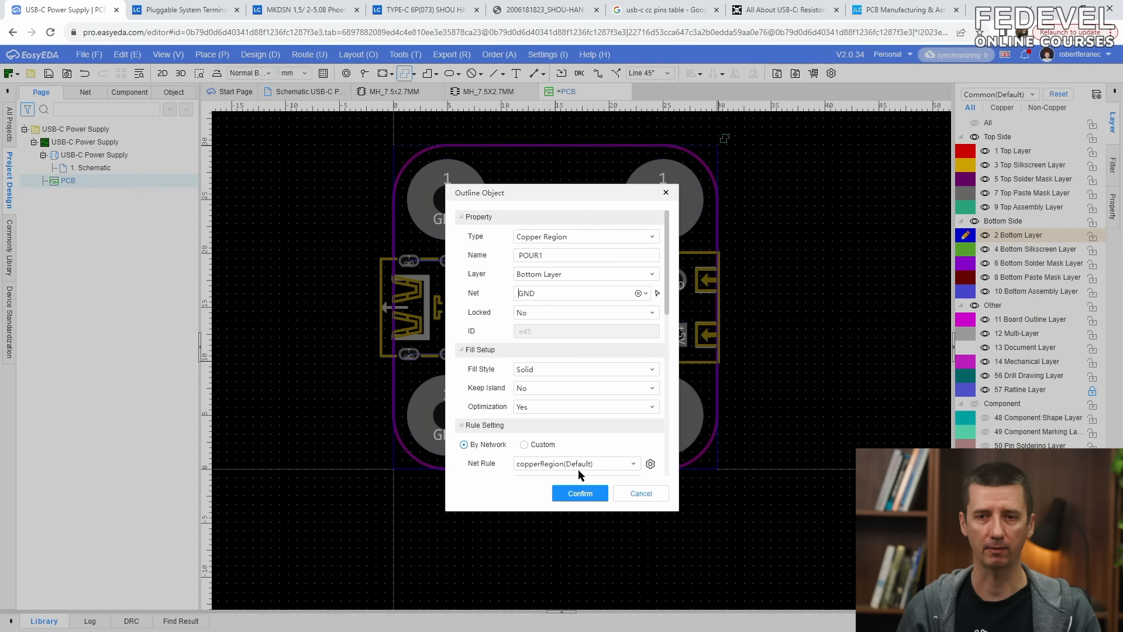
left_click(579, 491)
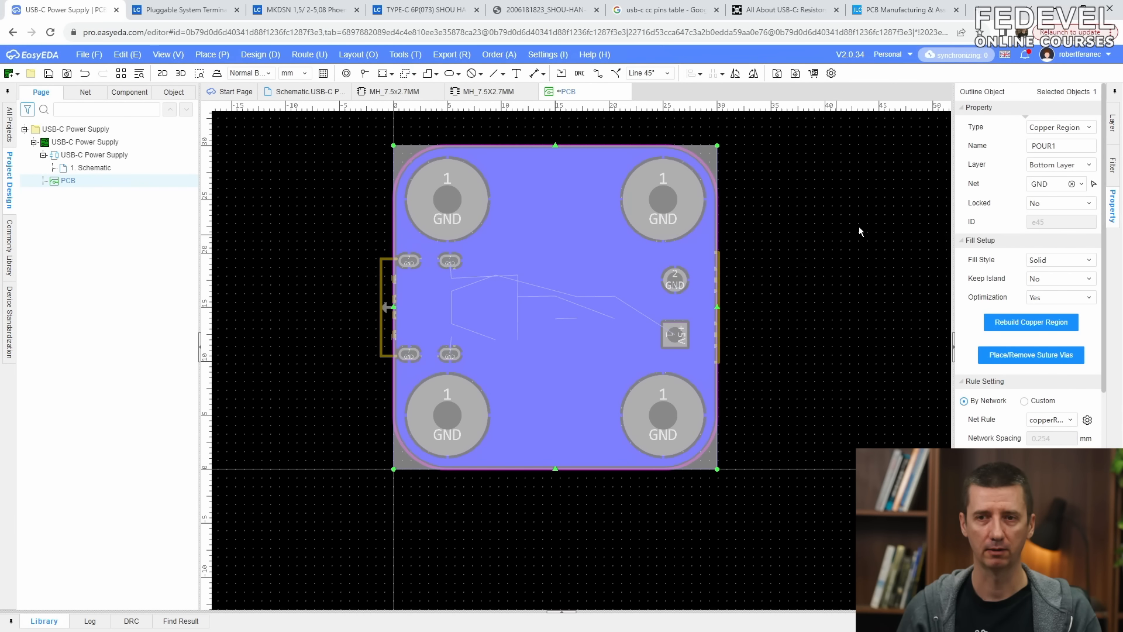
- On the top layer, route a GND track about 1.5 mm long outward from the uppermost GND pad in the component column beside the USB connector
left_click(1113, 124)
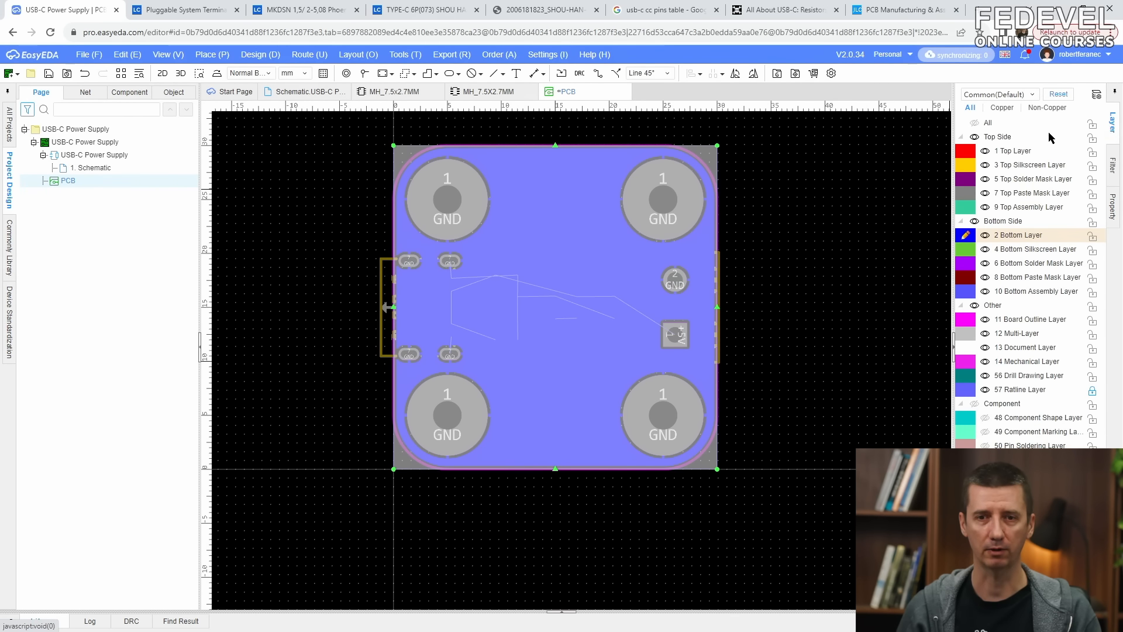
left_click(966, 151)
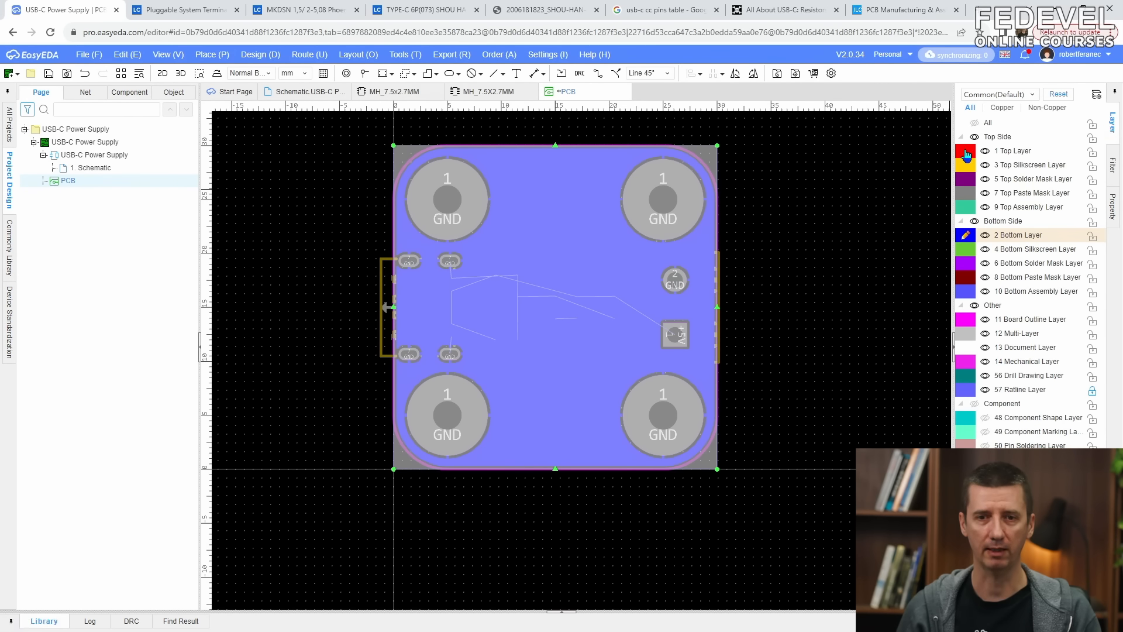
left_click(798, 215)
key("k")
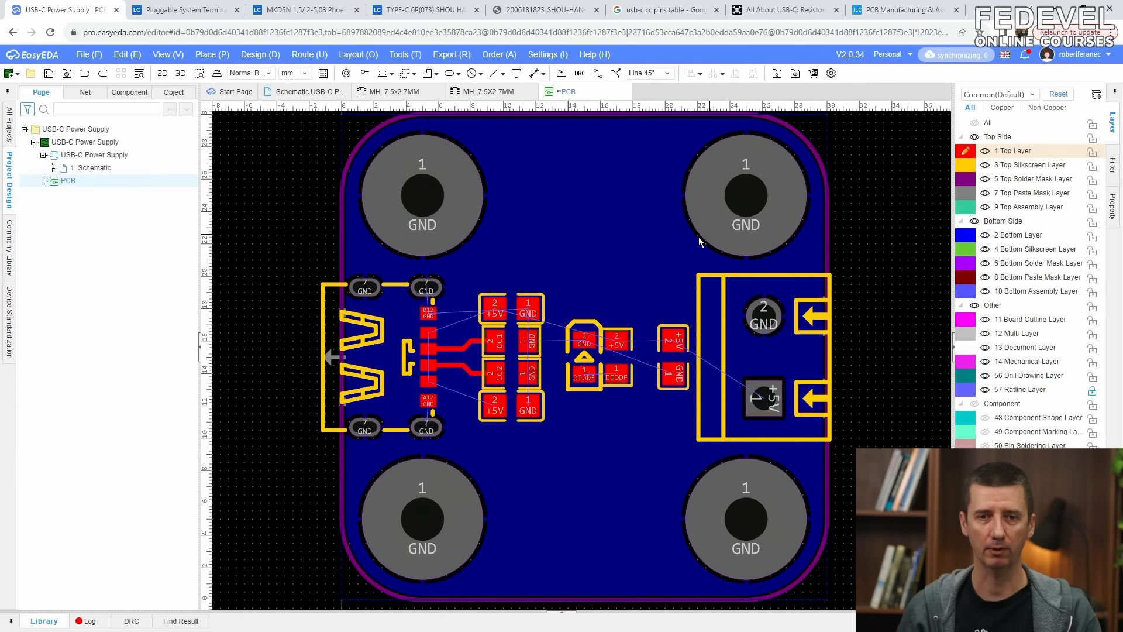
scroll(553, 308, "up", 4)
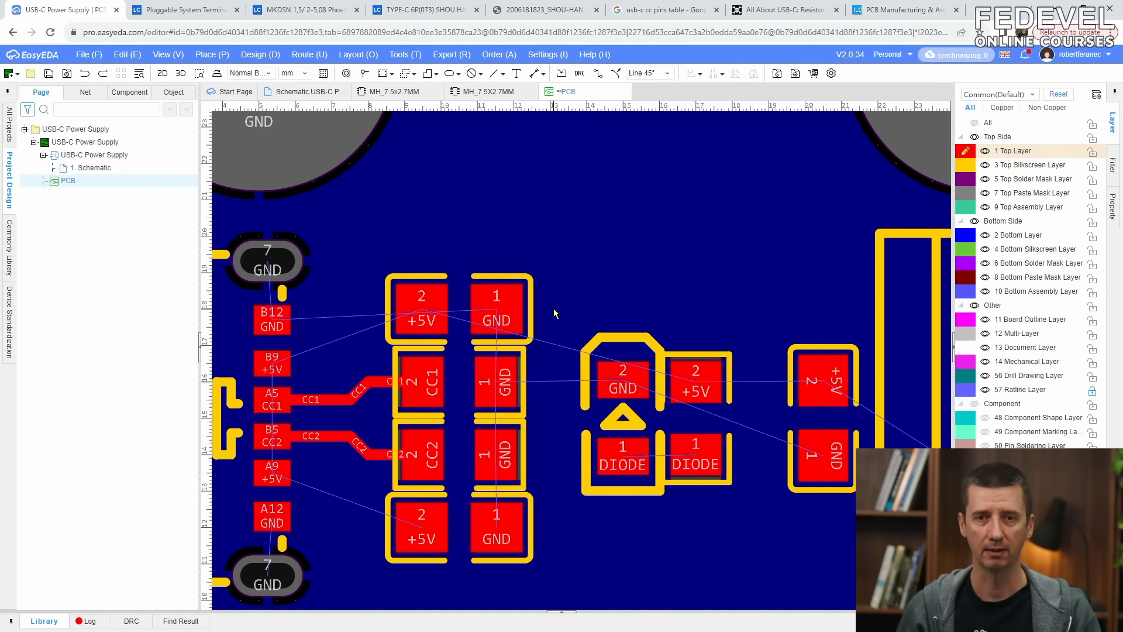
key("w")
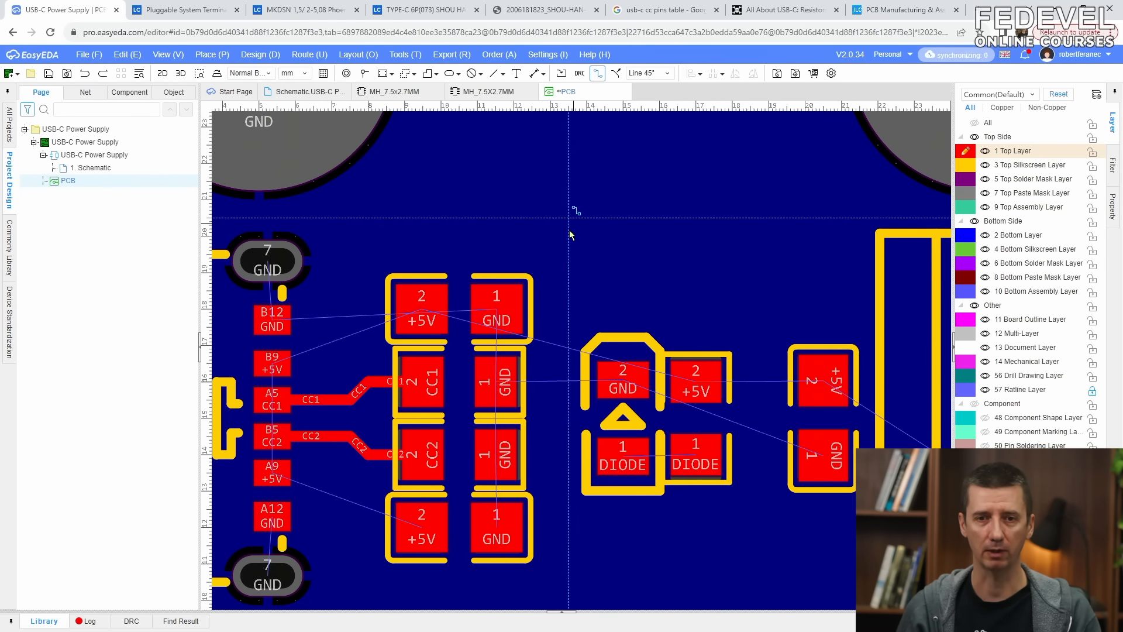
left_click(505, 293)
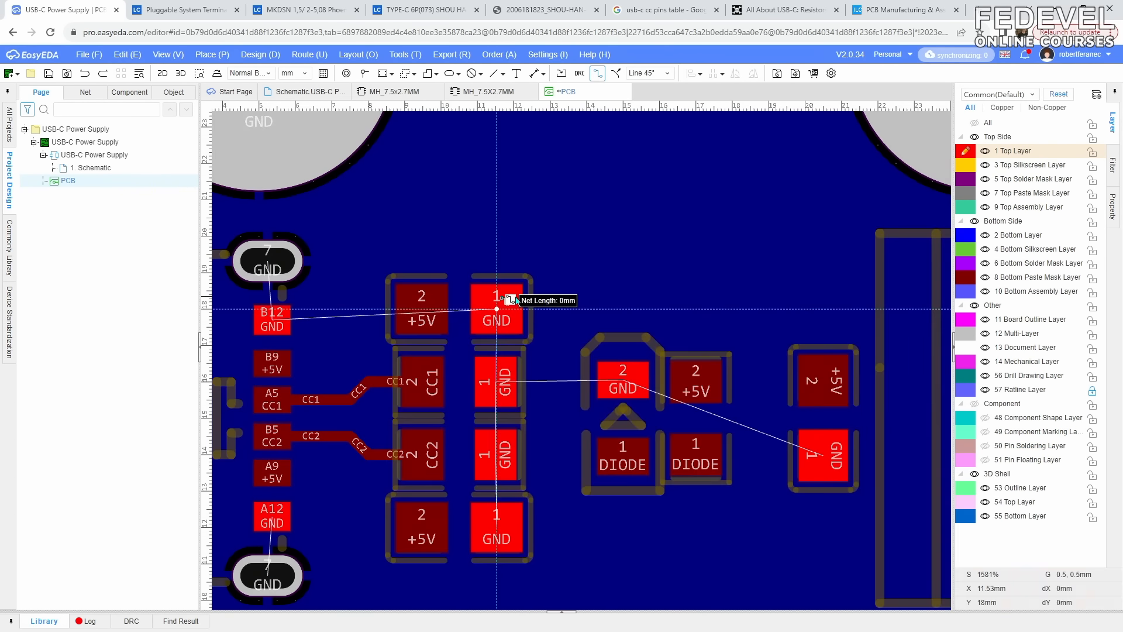
left_click(553, 309)
key("Escape")
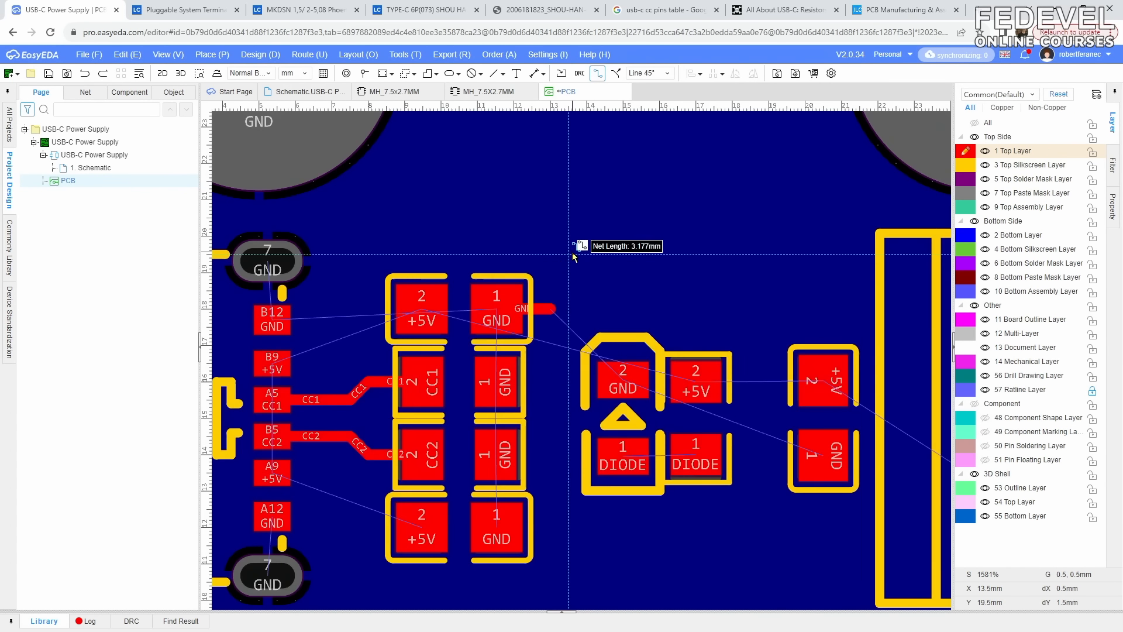
key("Escape")
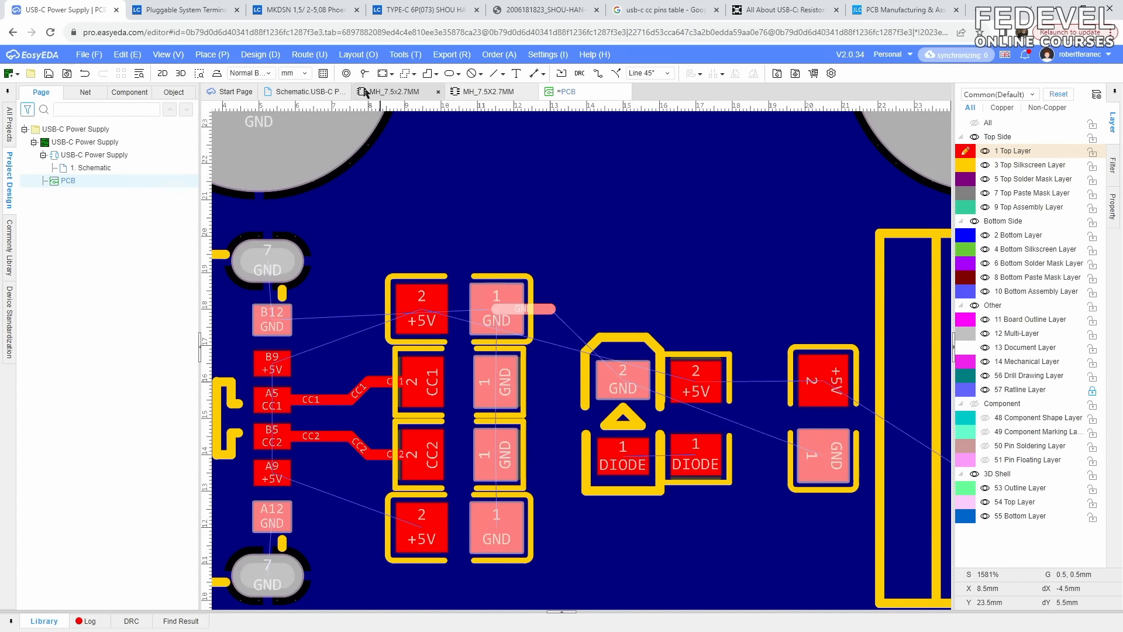
- Place a GND via at the free end of the short GND track and select that track
left_click(364, 74)
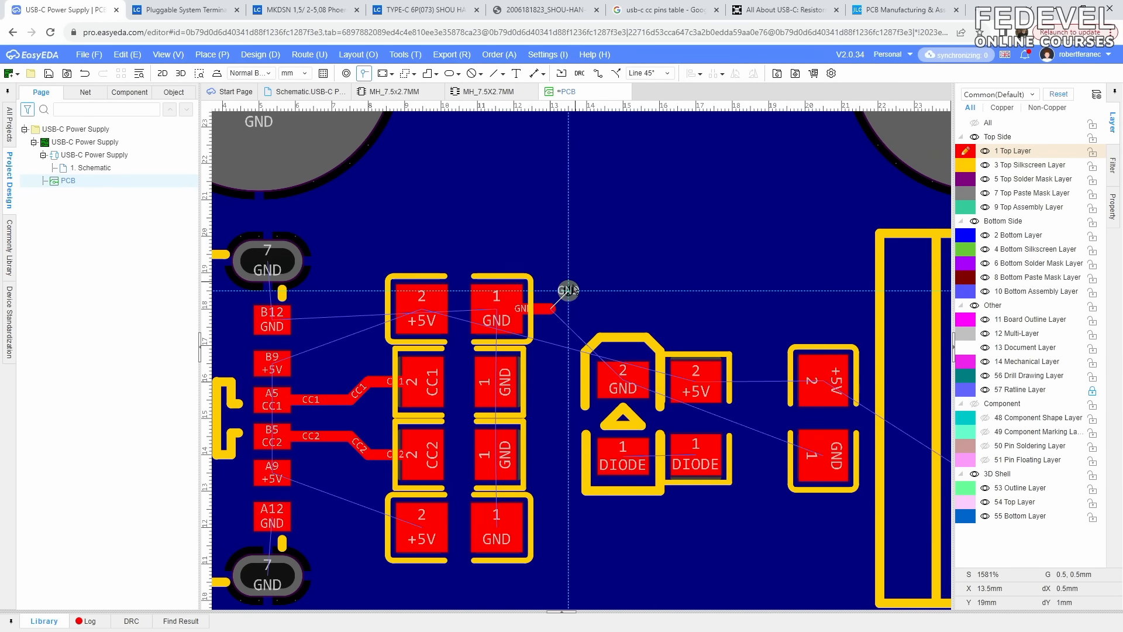
left_click(550, 308)
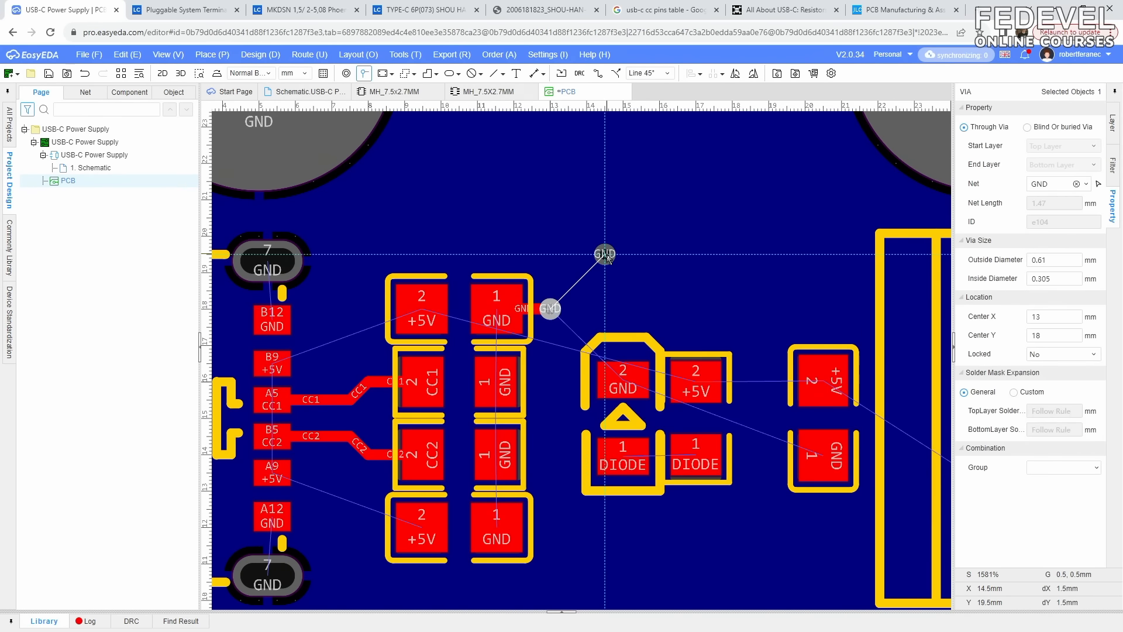
key("Escape")
scroll(544, 338, "up", 1)
scroll(545, 341, "up", 1)
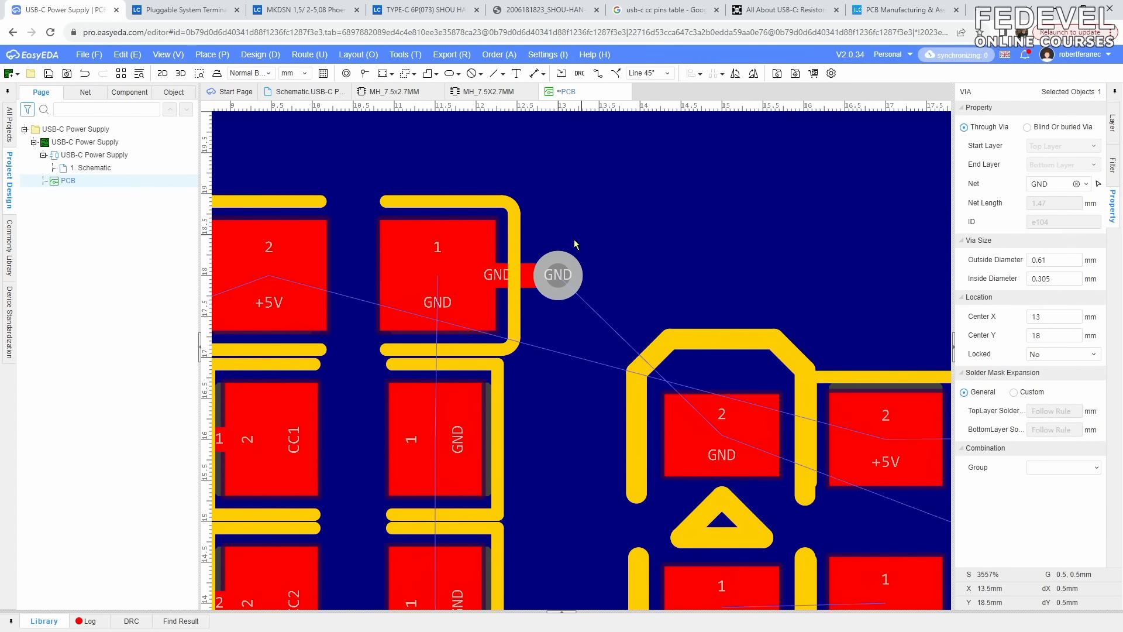
left_click(527, 278)
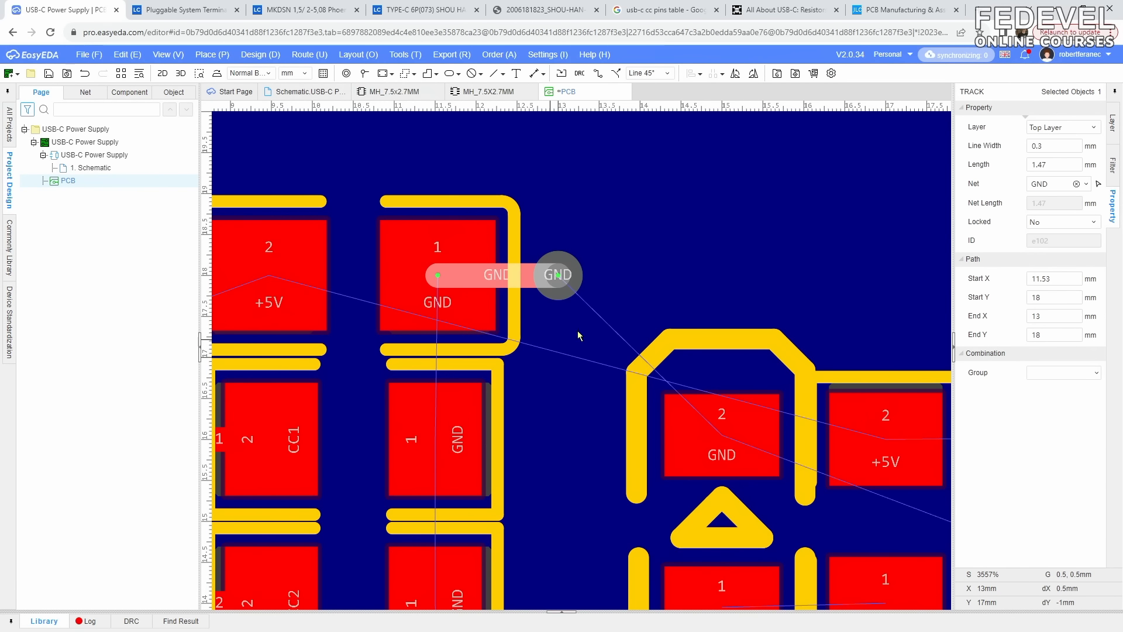
- Set the short GND track's line width to 0.7 mm and check the via's size properties
double_click(1056, 148)
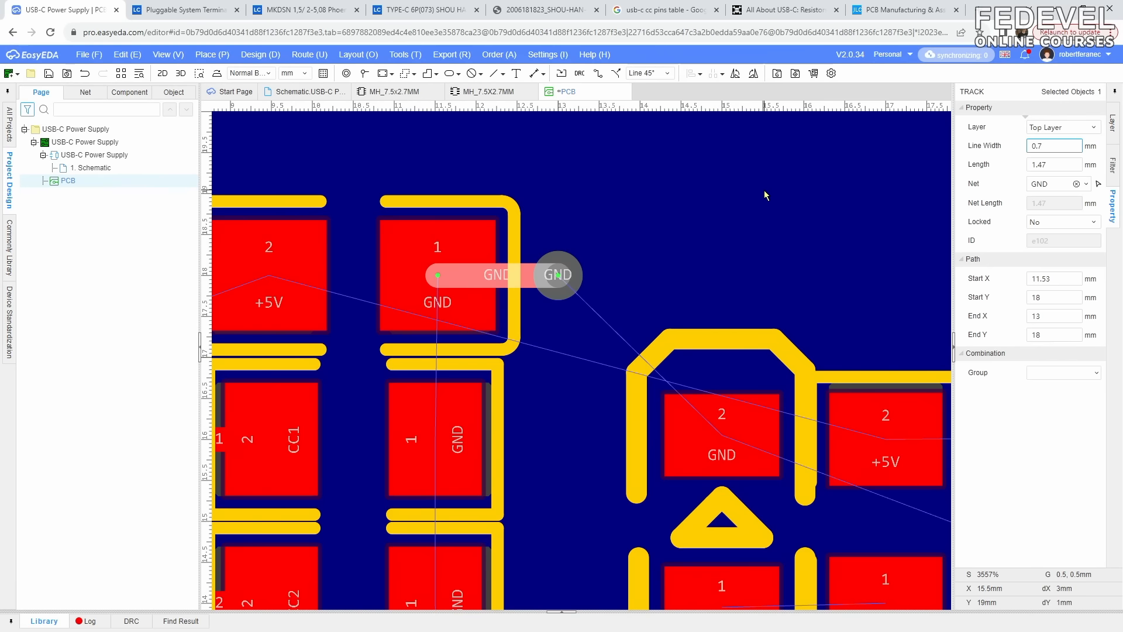
key("Return")
left_click(736, 372)
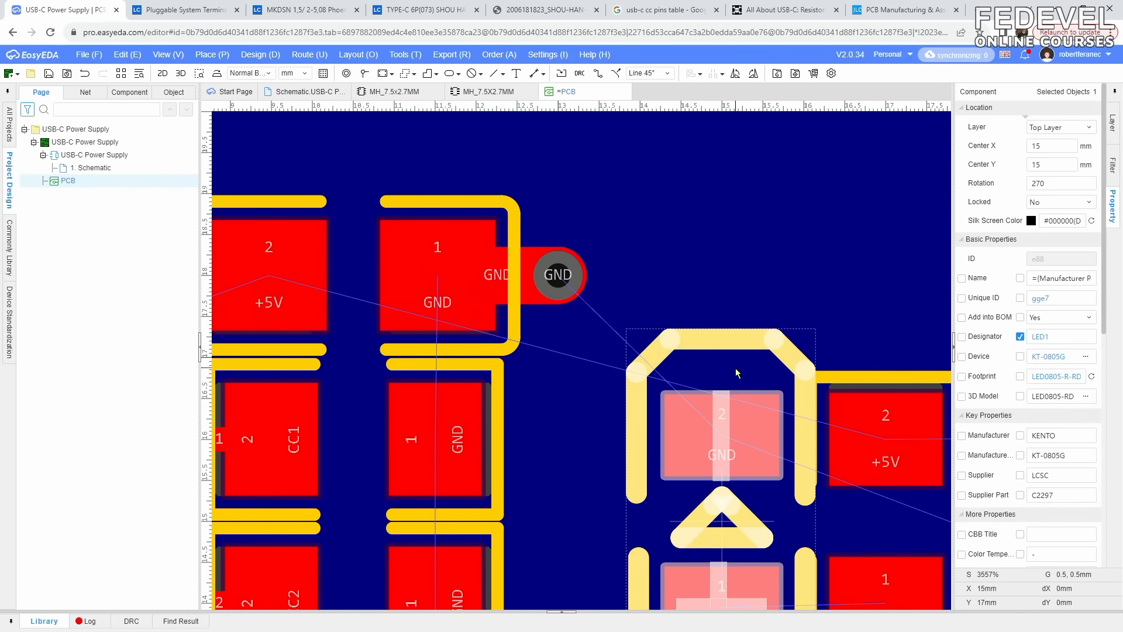
left_click(566, 296)
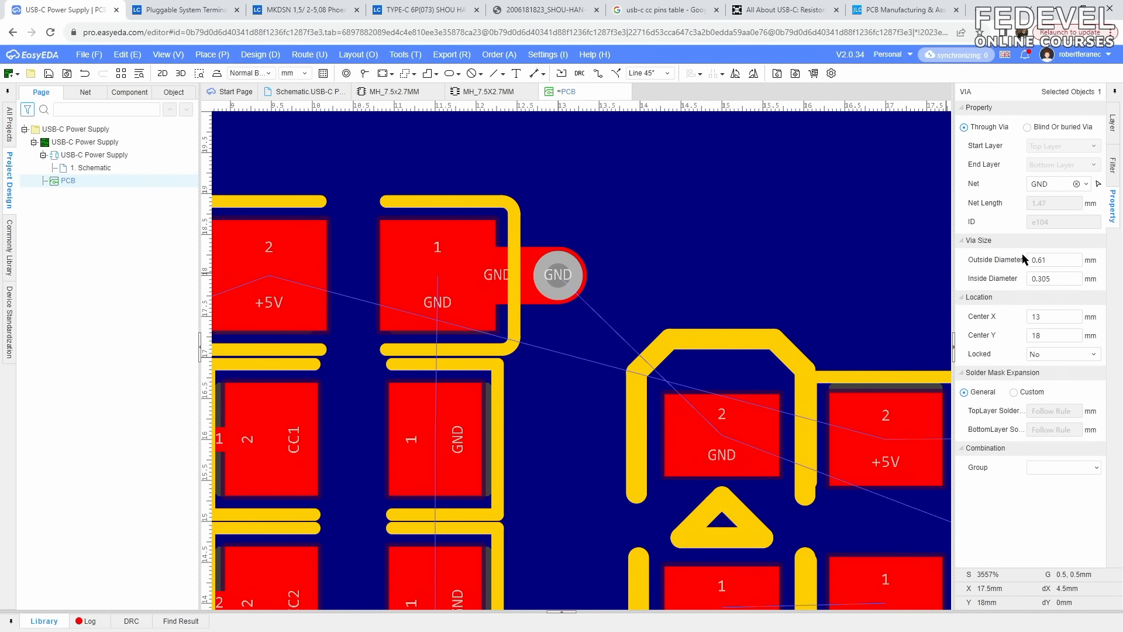
scroll(644, 196, "down", 3)
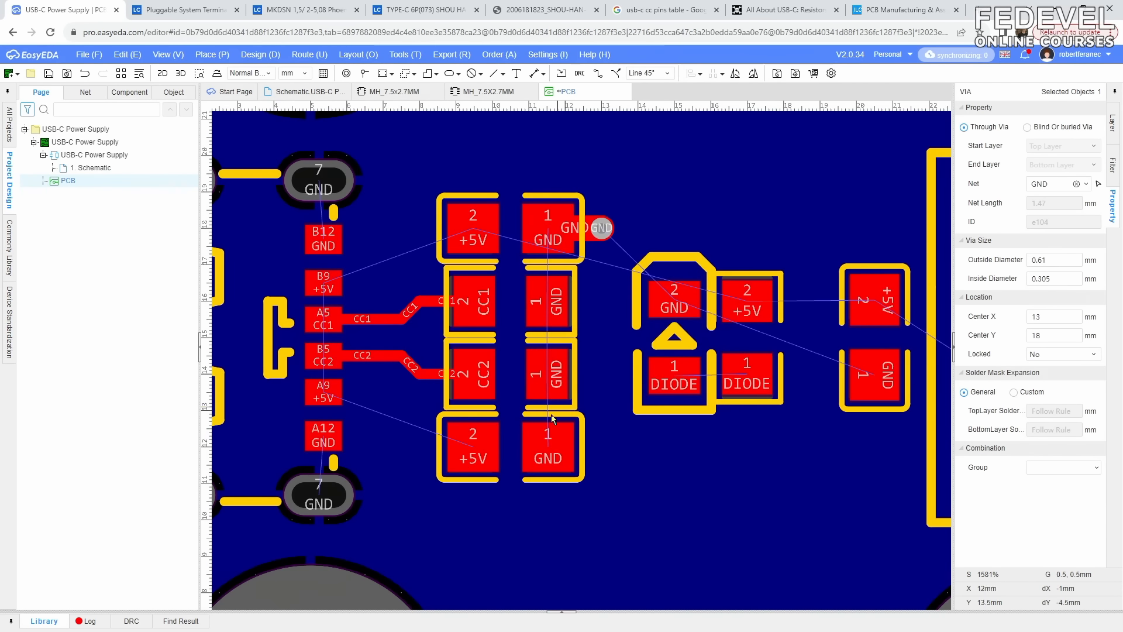
- Copy the widened GND track together with its via, using the pad centre as the reference point
scroll(597, 260, "up", 3)
left_click(582, 217)
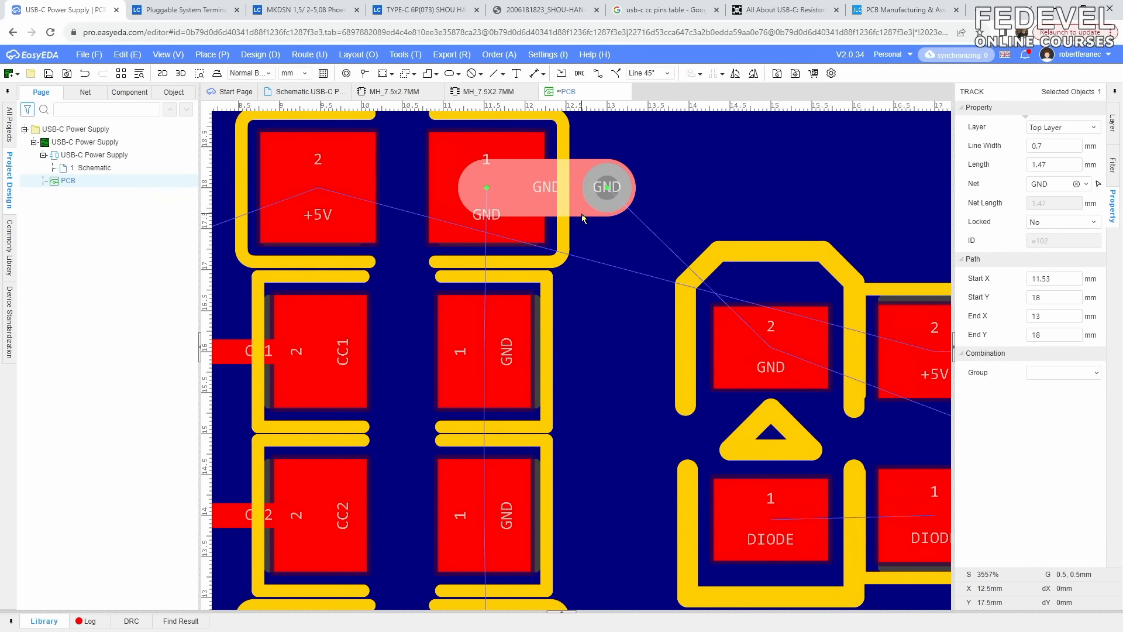
left_click(619, 203, "ctrl")
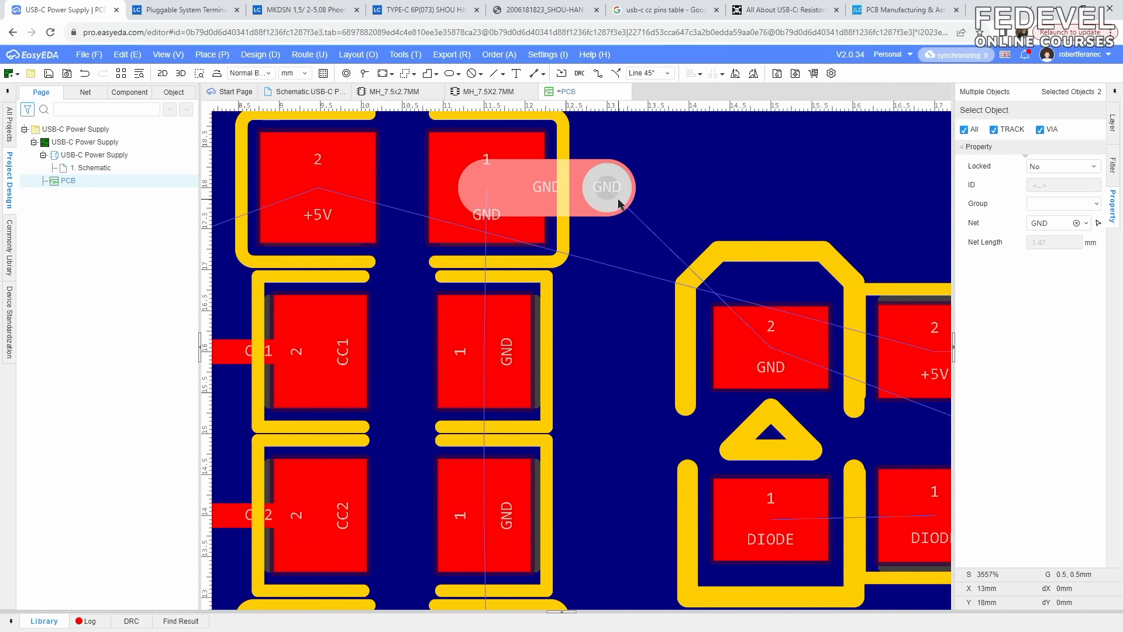
right_click(622, 254)
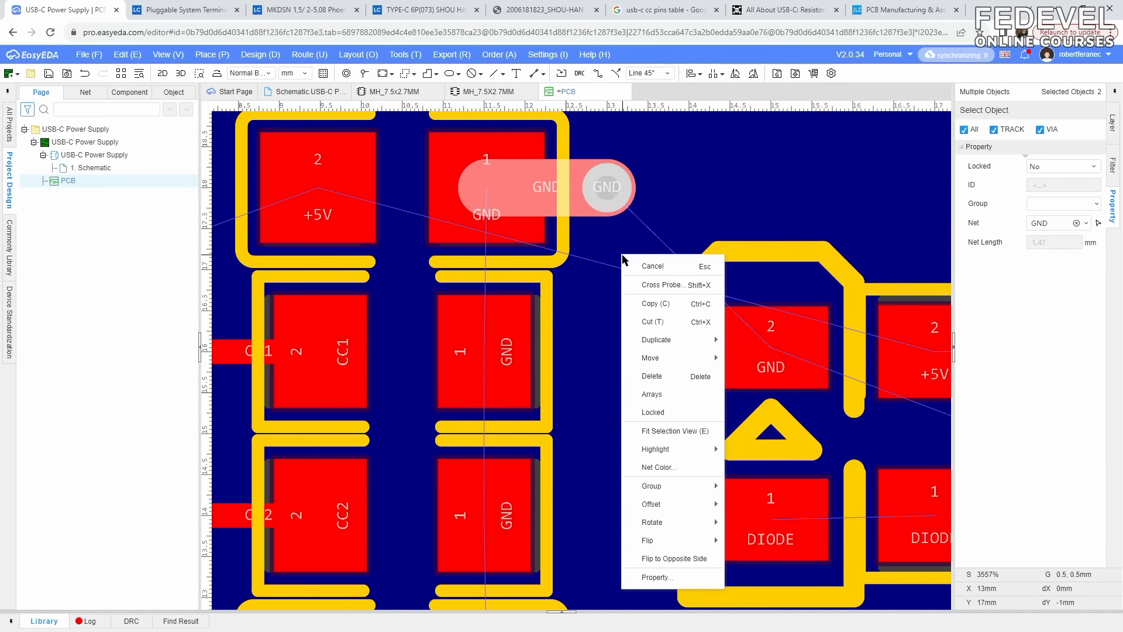
left_click(645, 306)
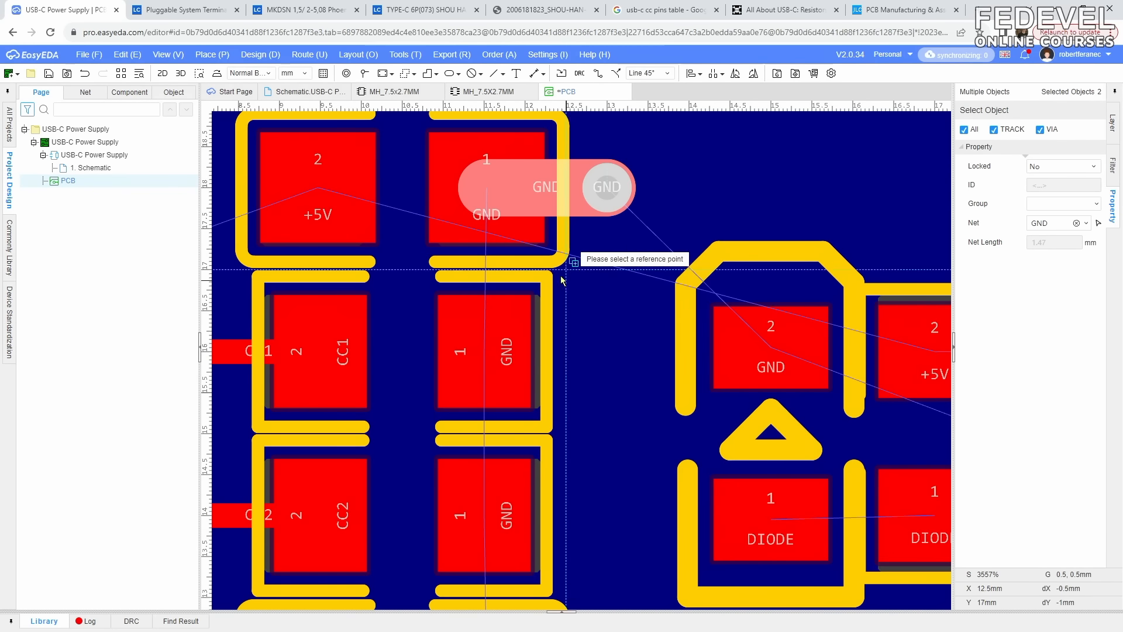
left_click(490, 190)
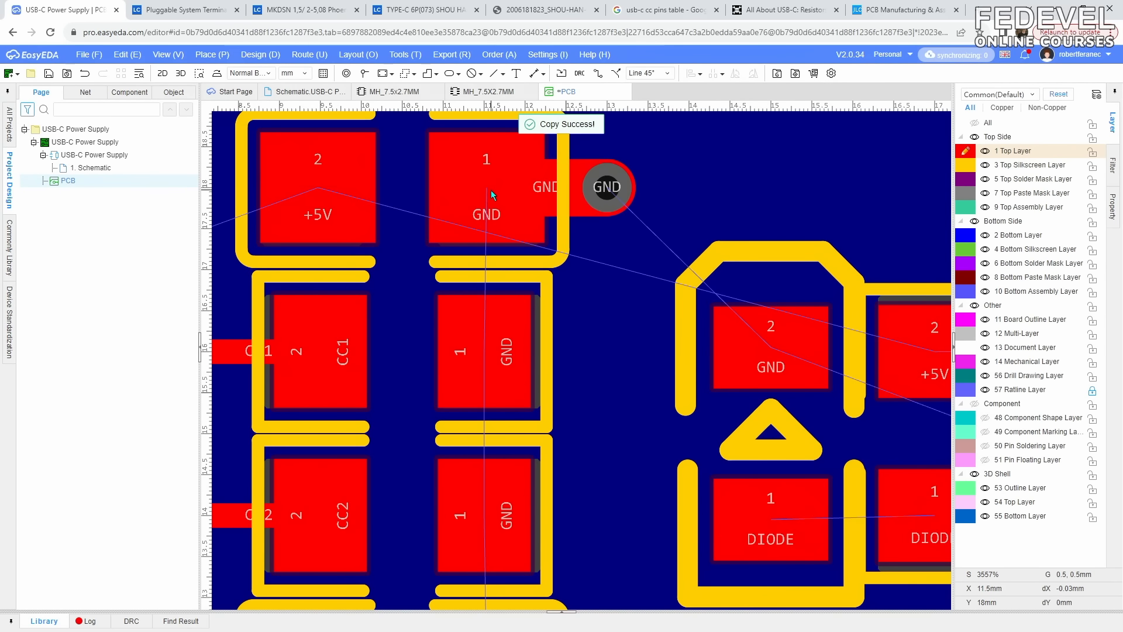
- Paste the GND track and via onto the three remaining GND pads in the component column beside the USB connector
right_click(622, 253)
left_click(640, 285)
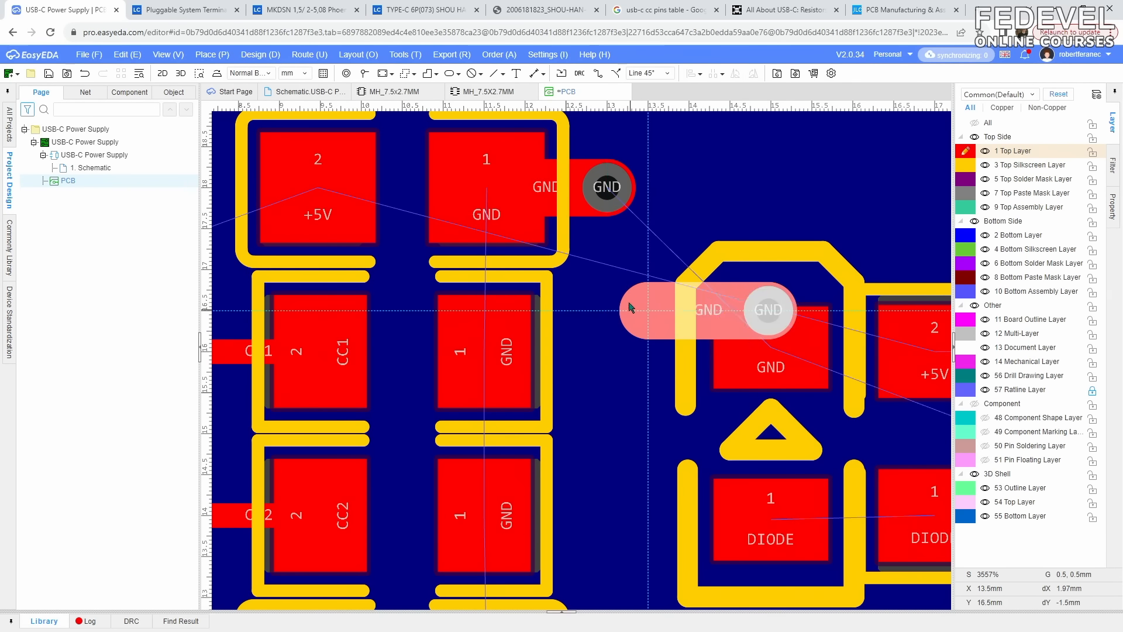
left_click(494, 351)
scroll(575, 268, "down", 4)
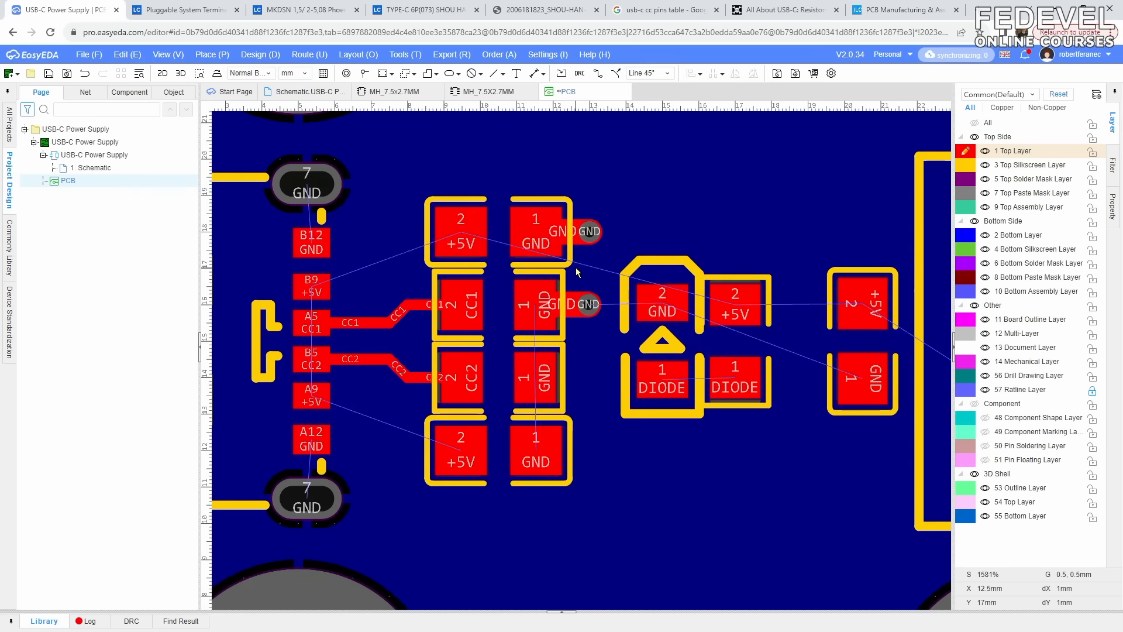
right_click(581, 378)
left_click(585, 404)
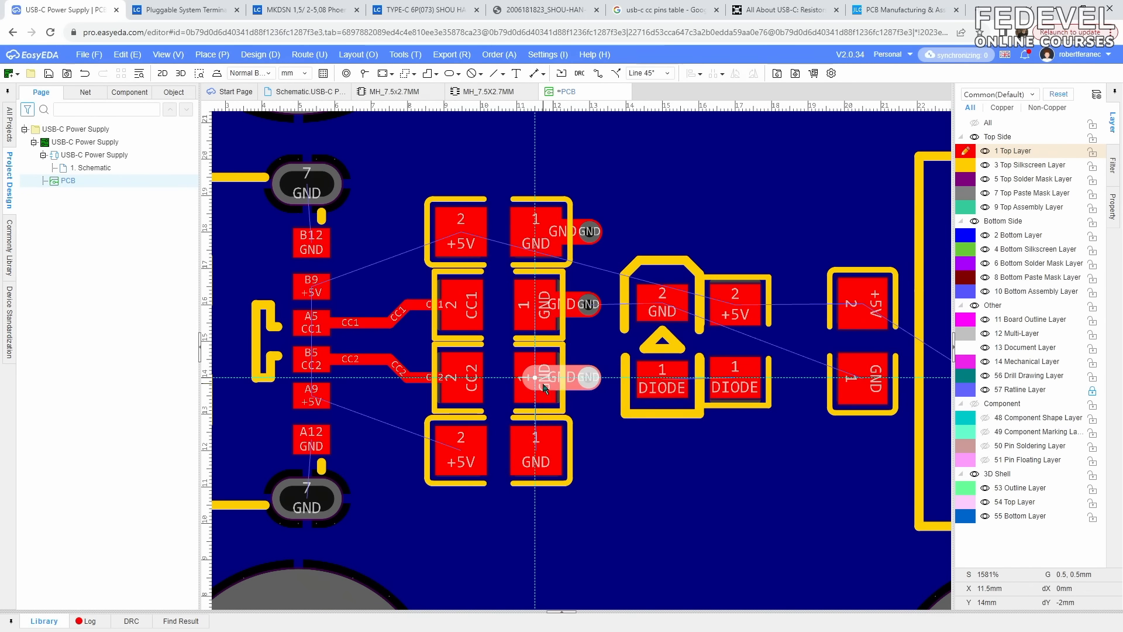
left_click(547, 389)
right_click(602, 421)
left_click(613, 449)
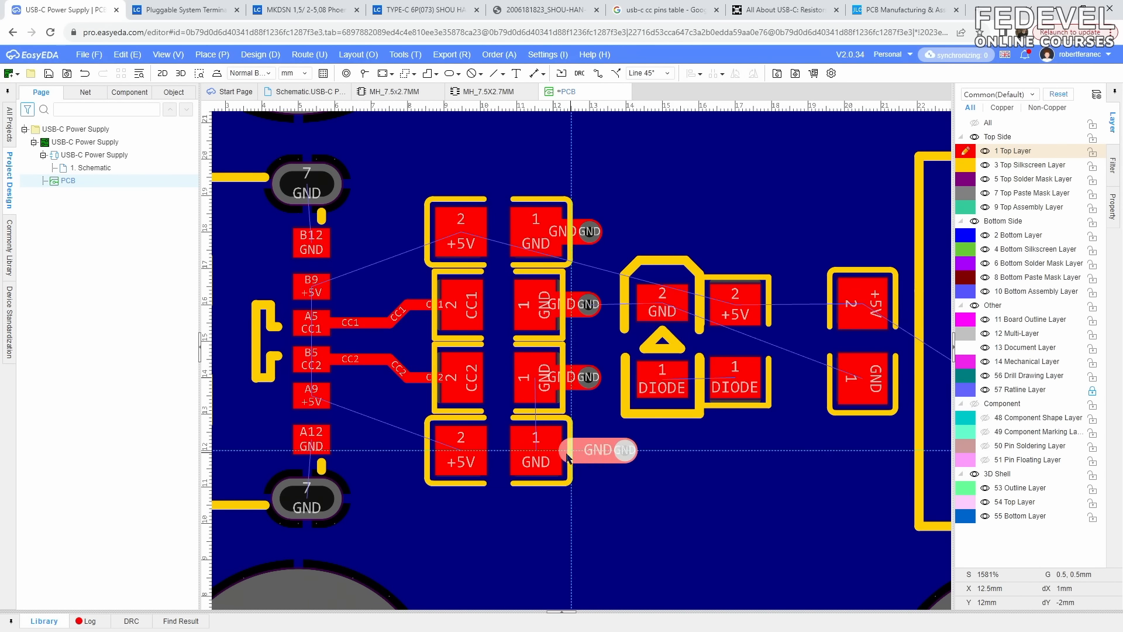
left_click(548, 458)
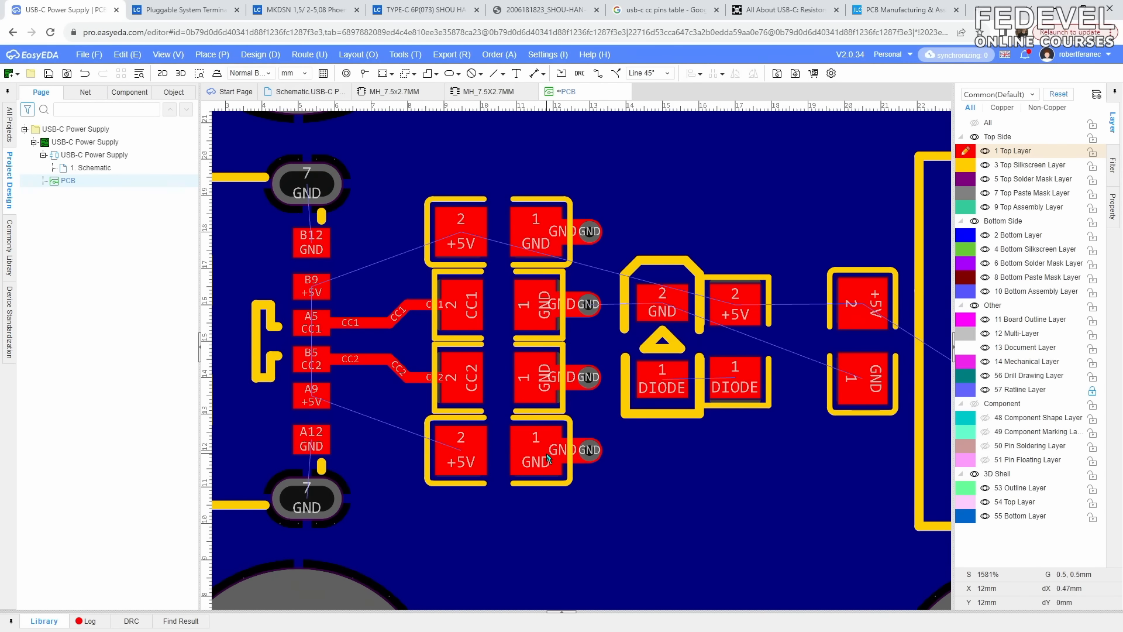
- Paste rotated copies of the track and via, pointing up from LED1's GND pad and down from the GND pad nearest the output terminal
right_click(726, 468)
left_click(745, 287)
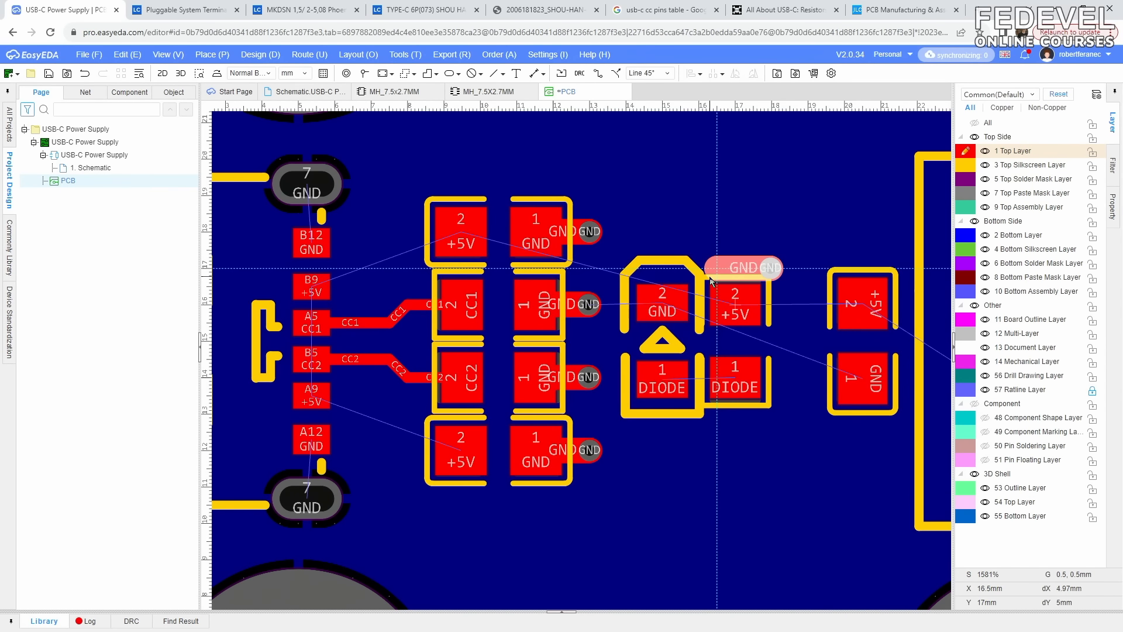
key("space")
left_click(675, 299)
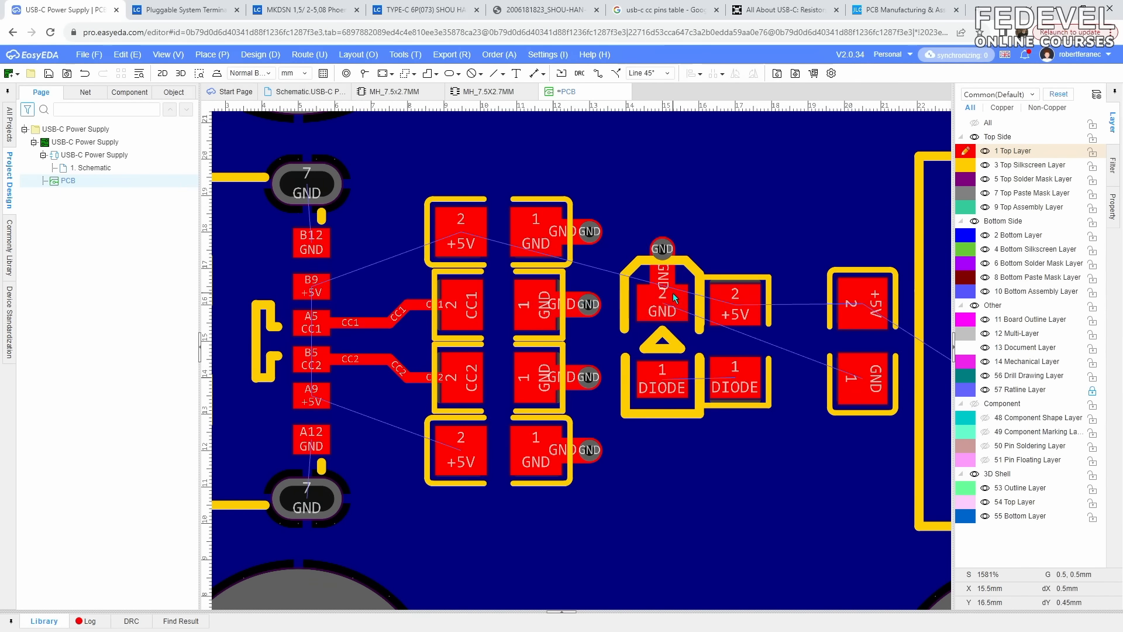
right_click(777, 226)
left_click(811, 249)
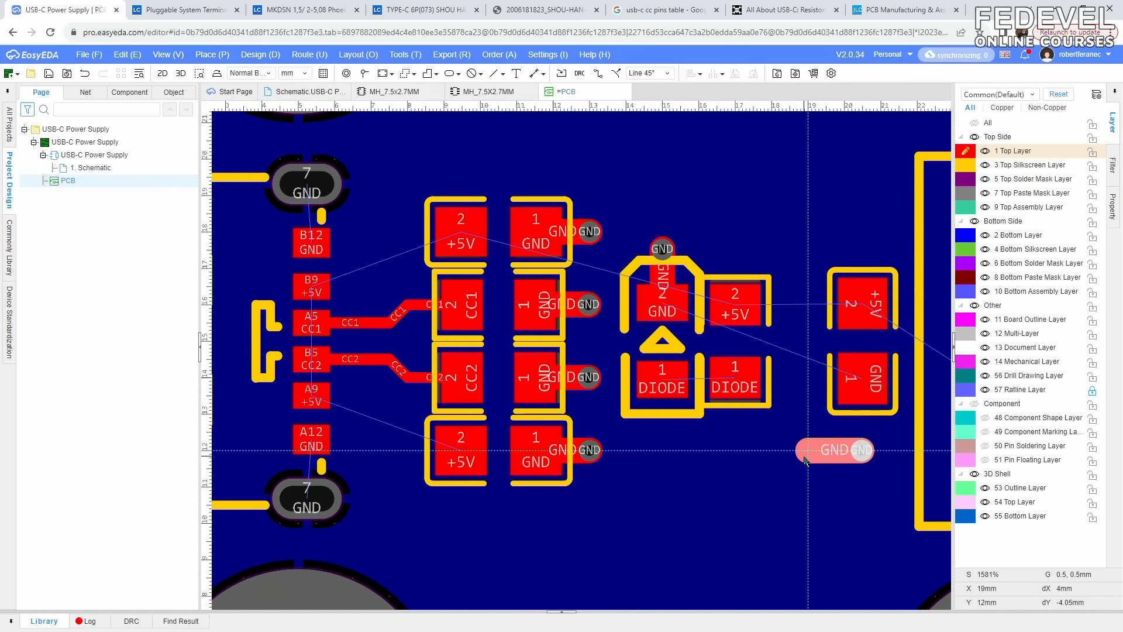
key("space")
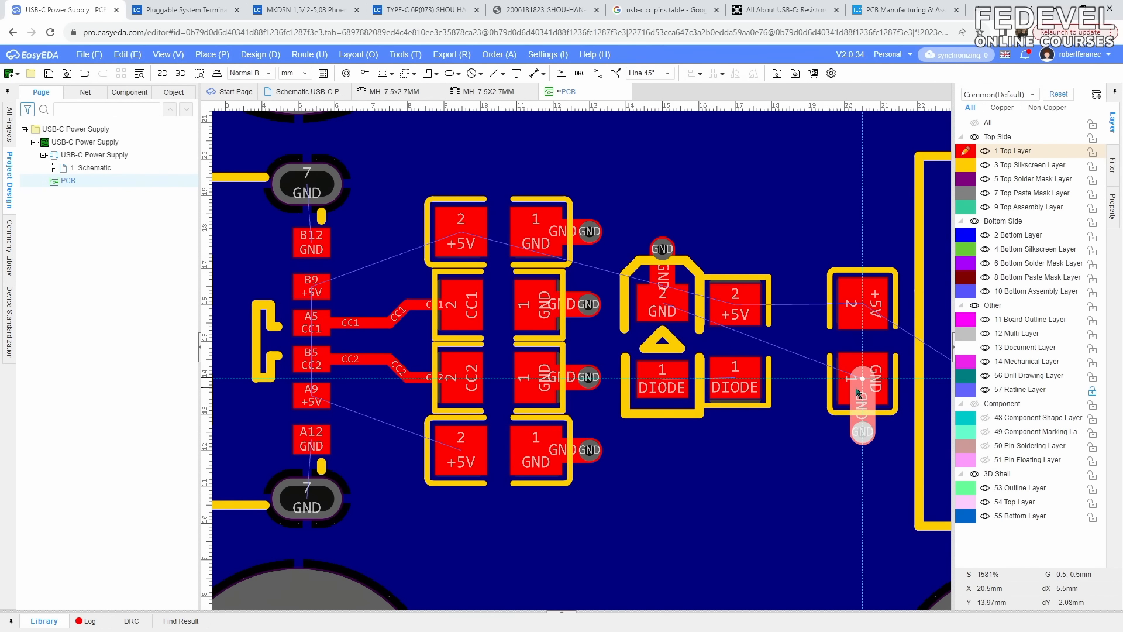
left_click(855, 393)
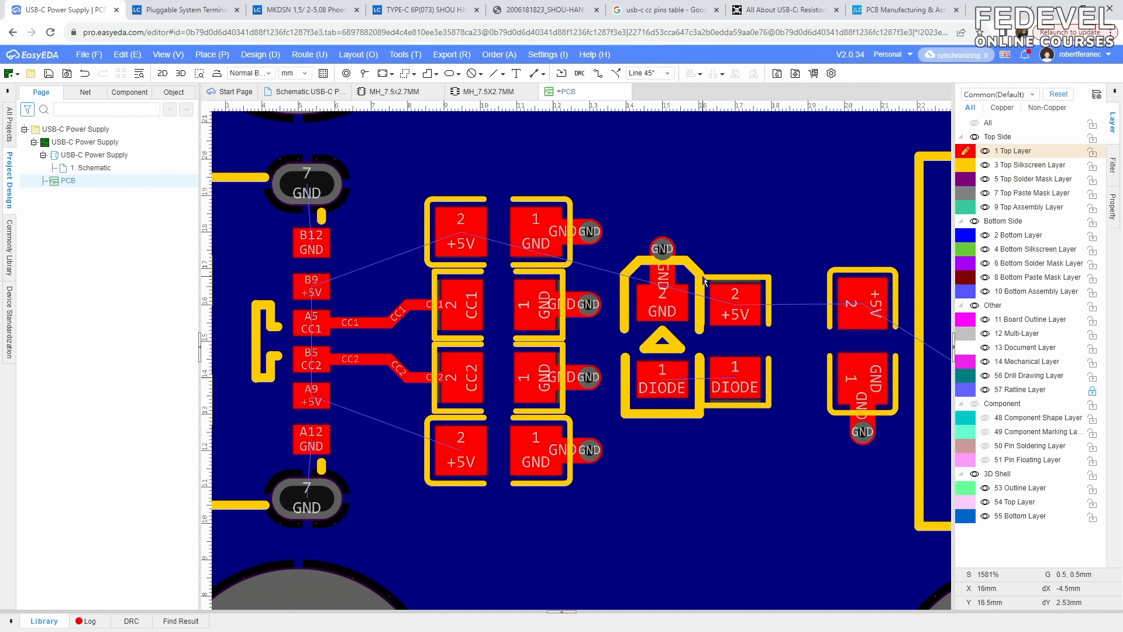
- Move LED1's GND via about 0.5 mm closer to the pad and delete the leftover track stub beyond it
scroll(686, 262, "up", 5)
left_click_drag(614, 234, 610, 283)
left_click(646, 240)
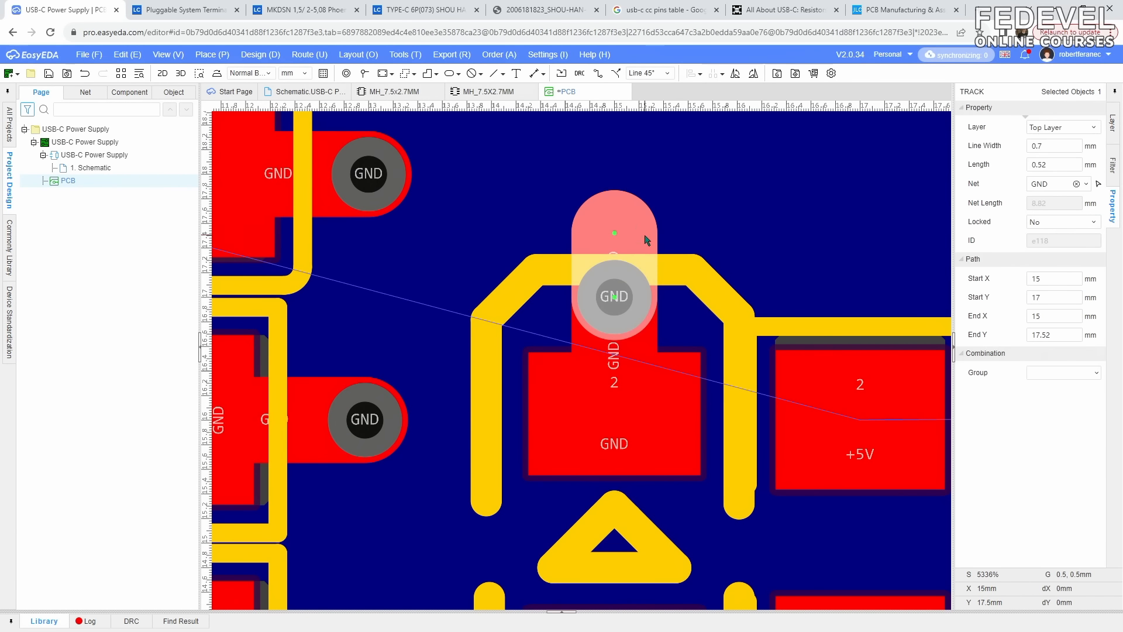
right_click(639, 227)
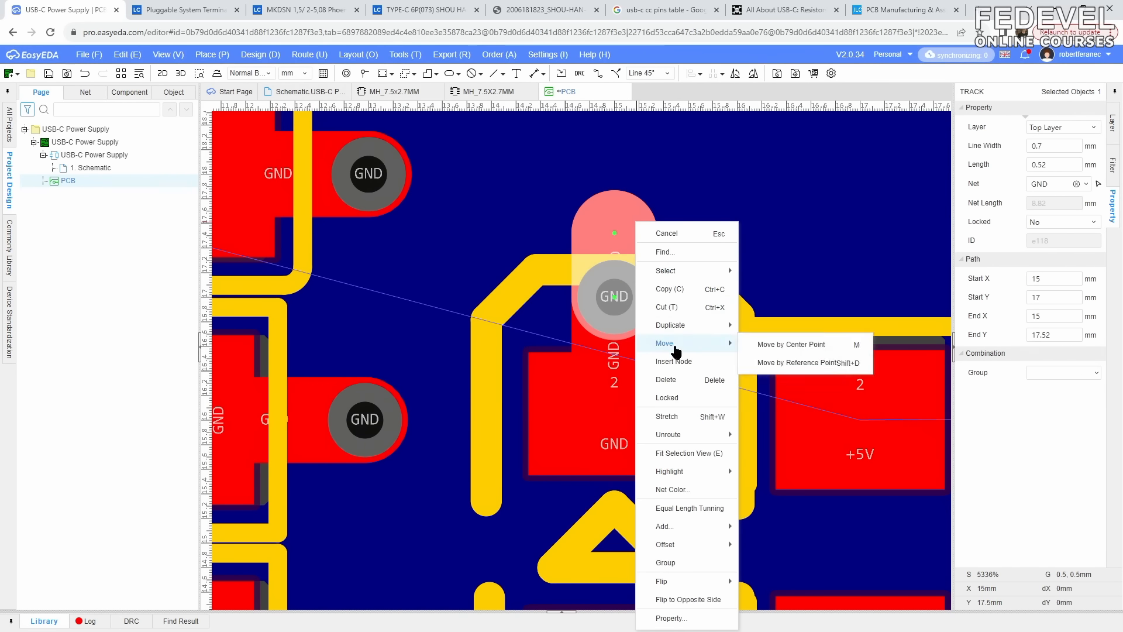
left_click(678, 382)
scroll(677, 234, "down", 5)
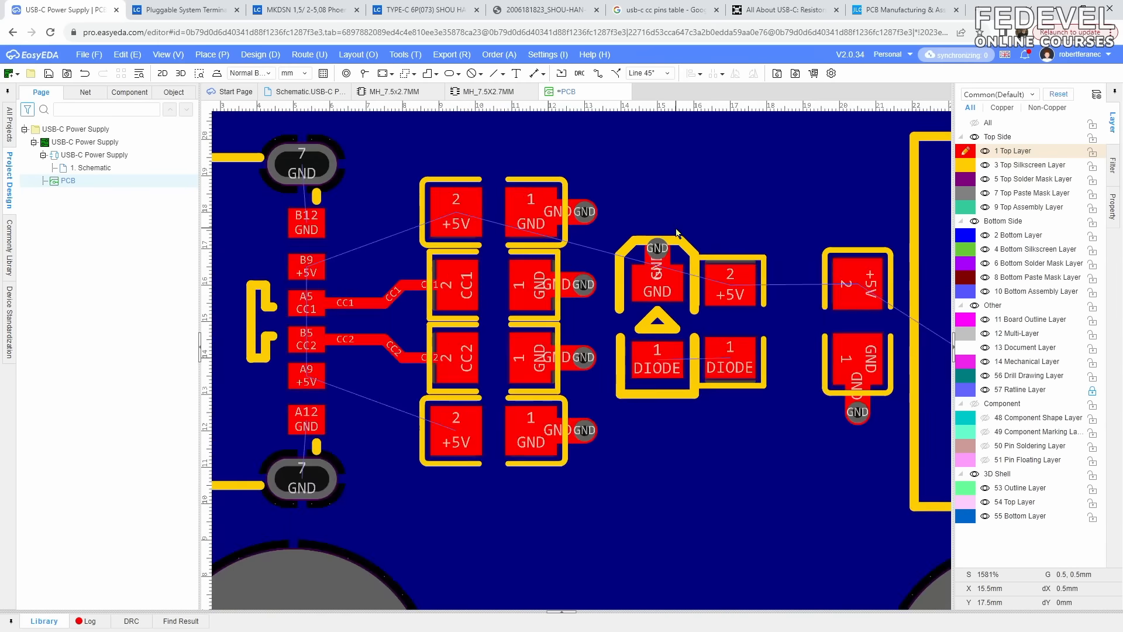
scroll(677, 233, "down", 2)
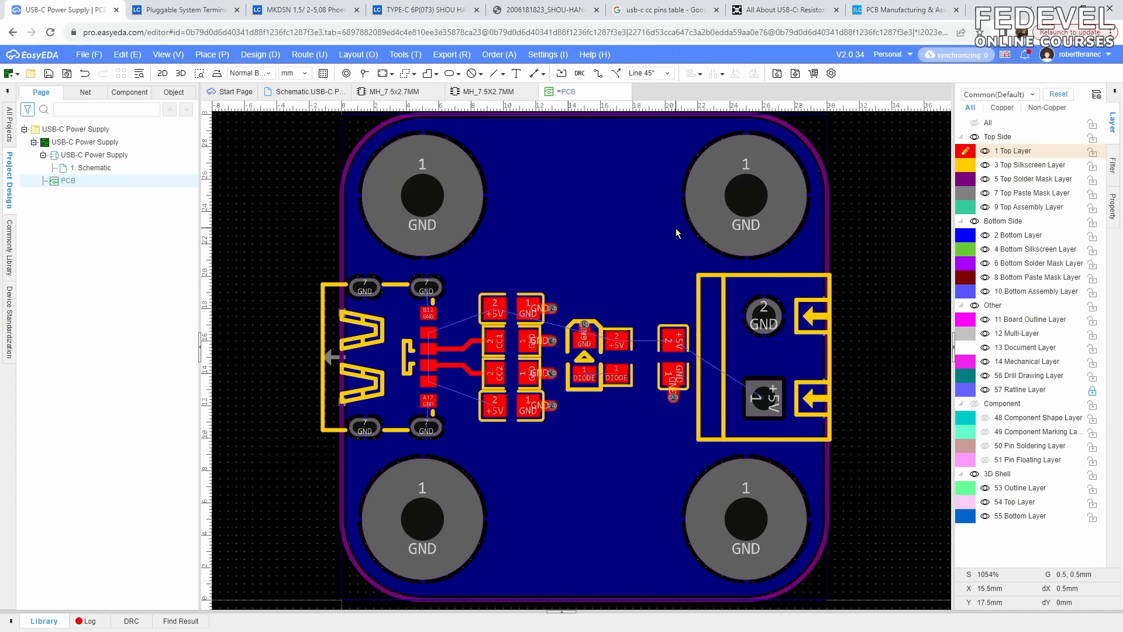
- Route a 0.7 mm wide GND track about 1.9 mm long from USB pad B12 toward the inside of the connector
scroll(408, 334, "up", 4)
scroll(407, 330, "down", 2)
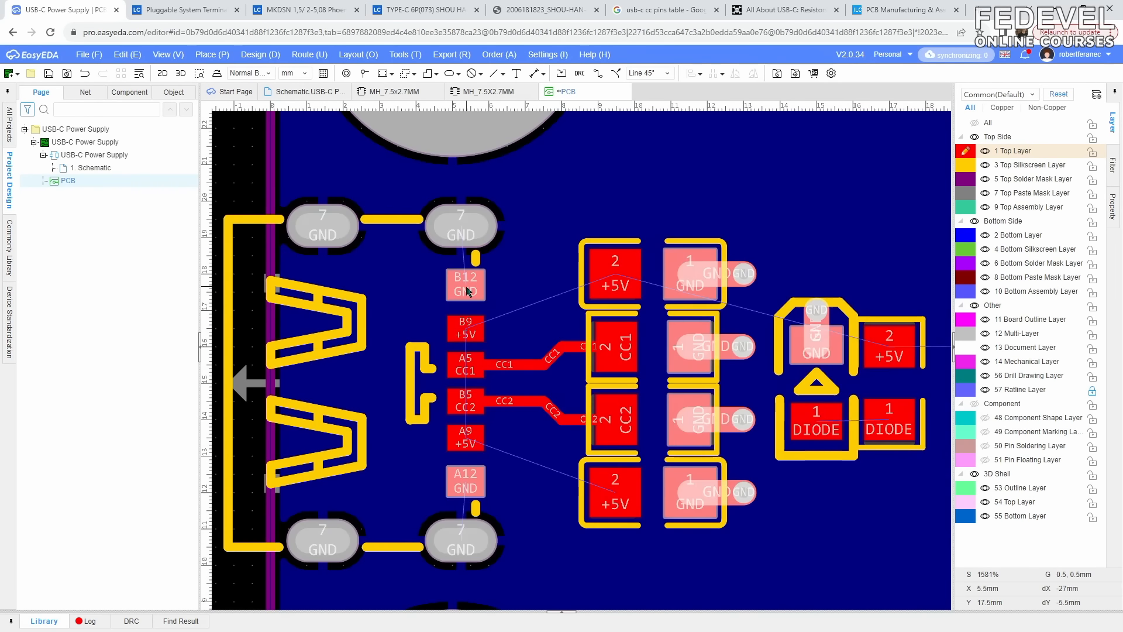
left_click(597, 73)
scroll(413, 281, "up", 3)
scroll(413, 278, "up", 1)
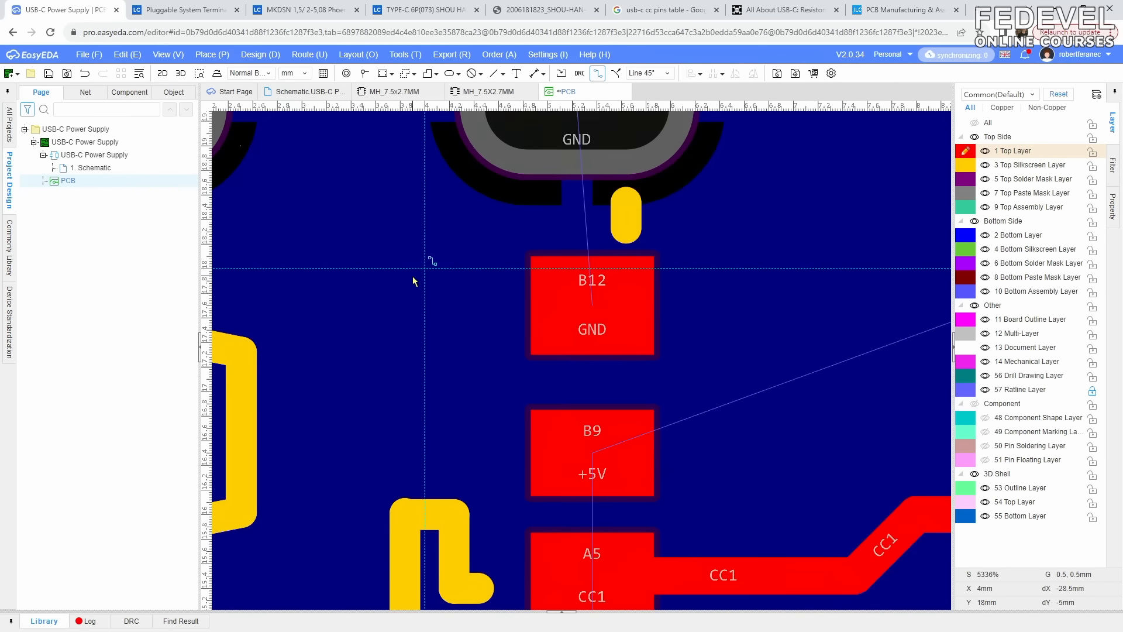
key("Tab")
type("0.5")
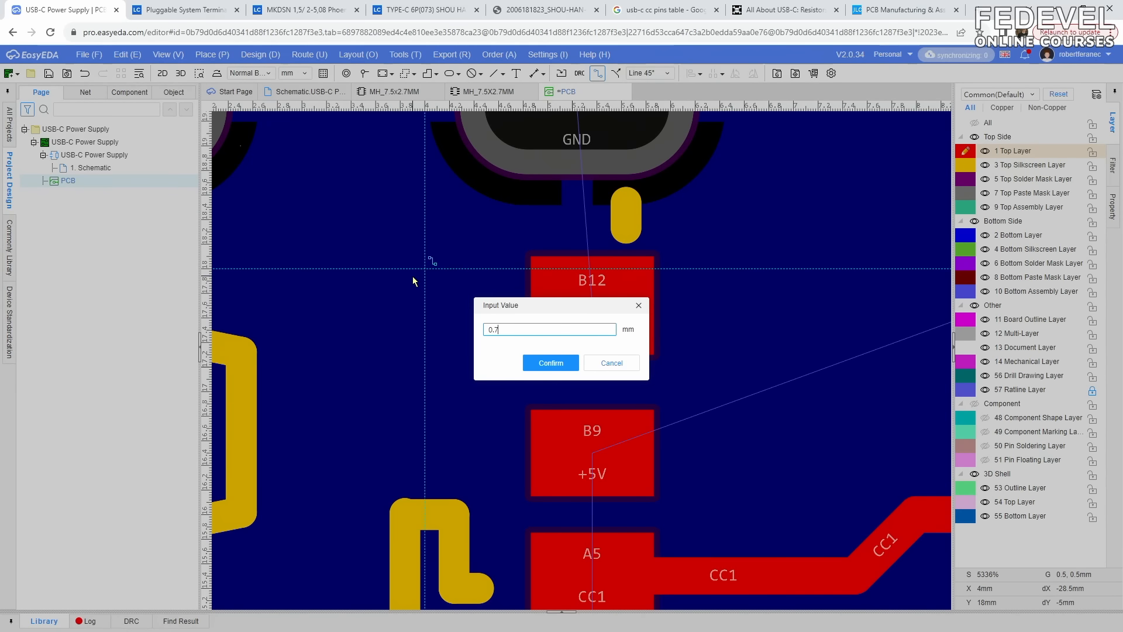
left_click(533, 363)
scroll(533, 360, "down", 1)
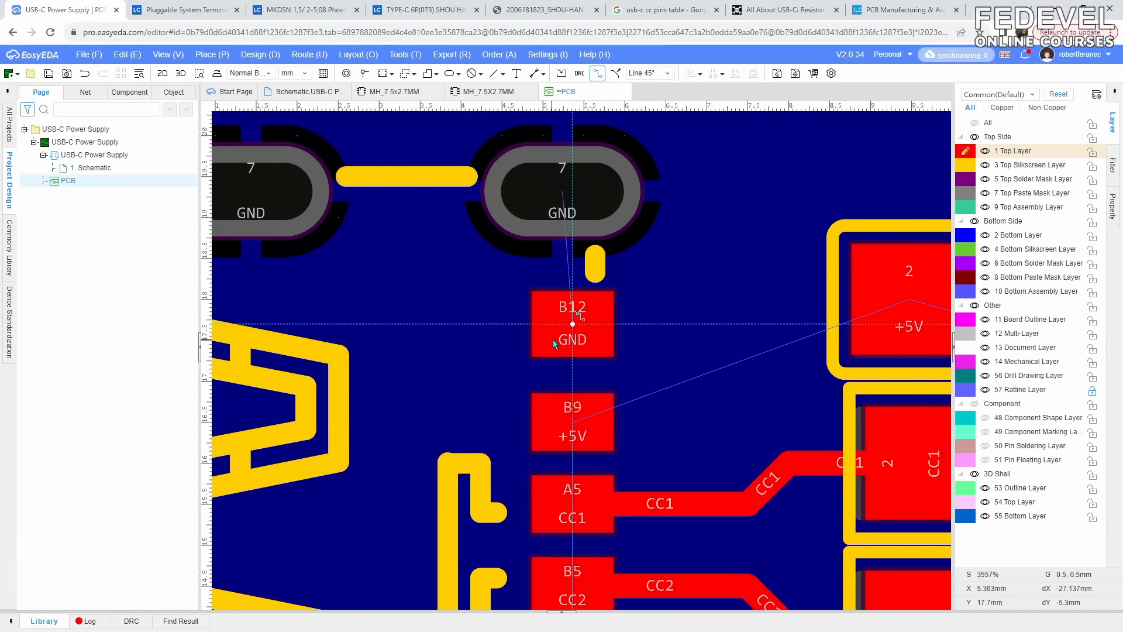
left_click(549, 343)
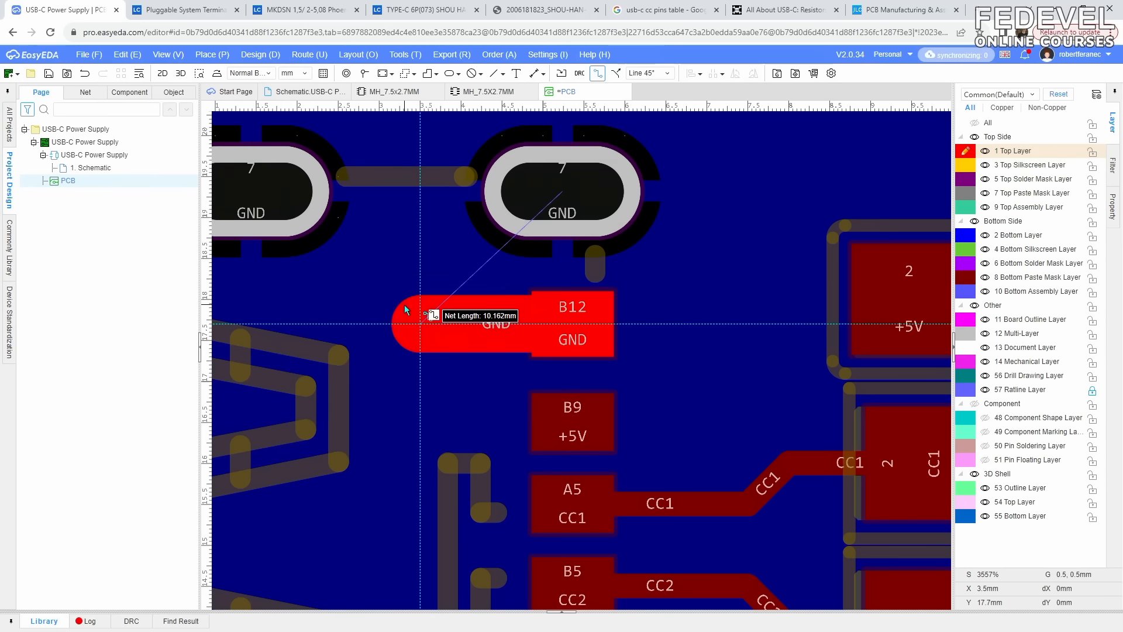
left_click(397, 311)
key("Escape")
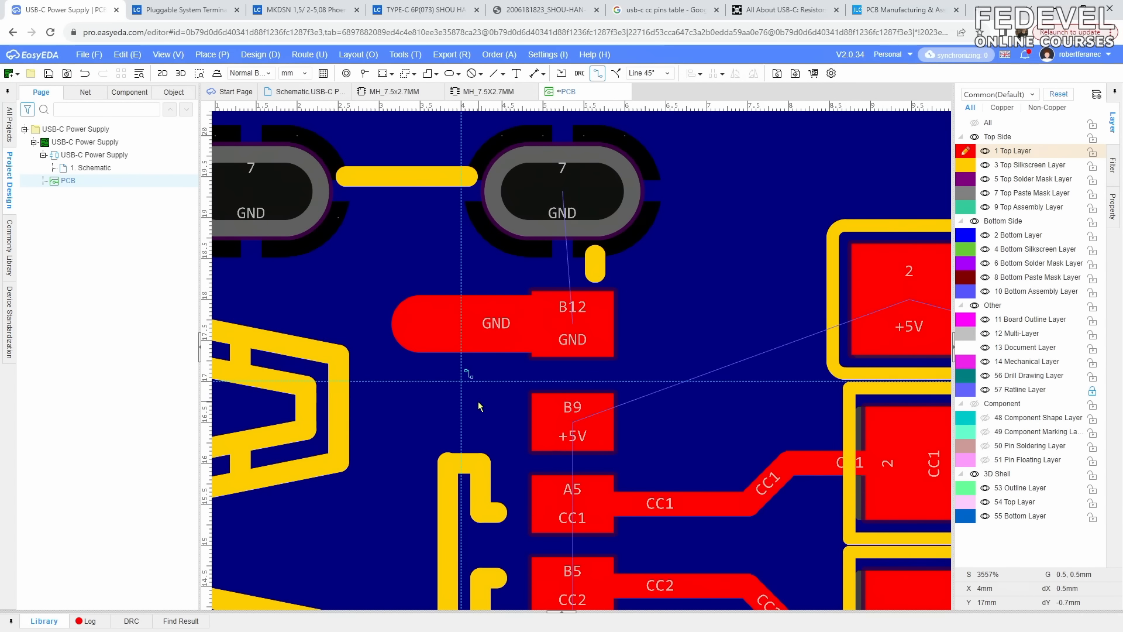
- Place two GND vias on the B12 track, one at its free end and one about 0.8 mm closer to the pad
left_click(363, 74)
left_click(420, 323)
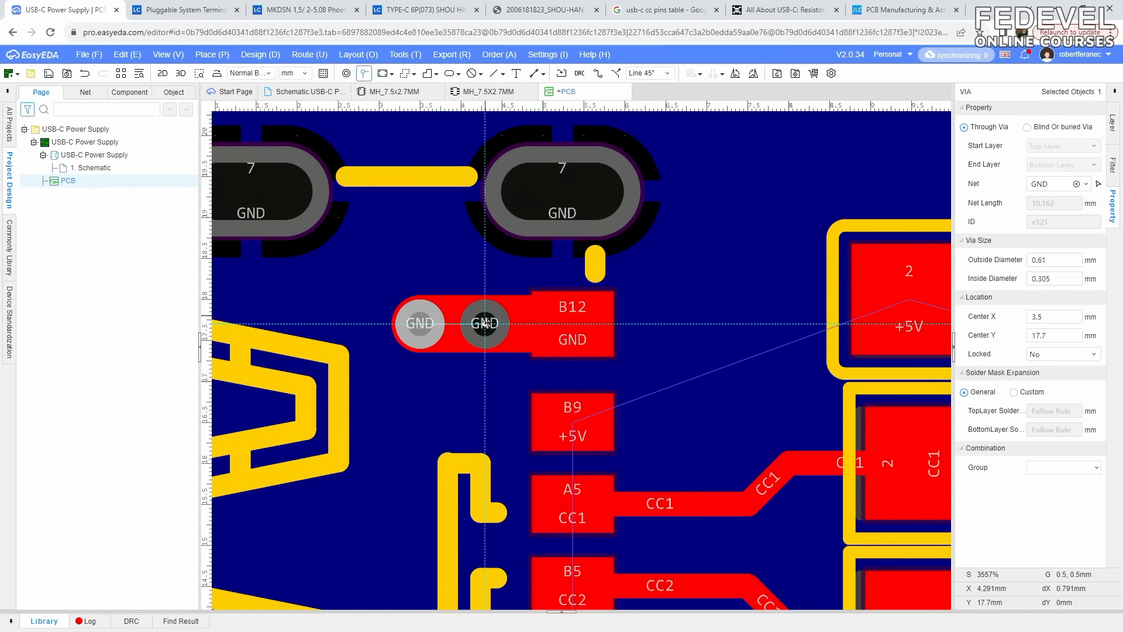
left_click(485, 323)
key("Escape")
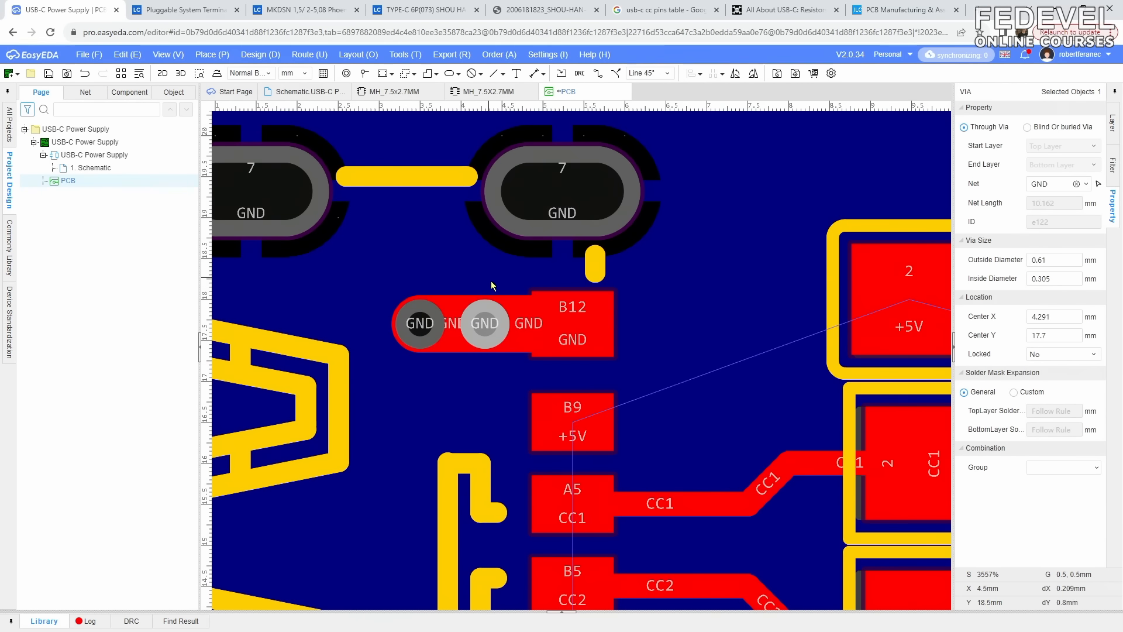
- Copy the B12 GND track segments together with both vias, using the B12 pad centre as the reference point
left_click(514, 302)
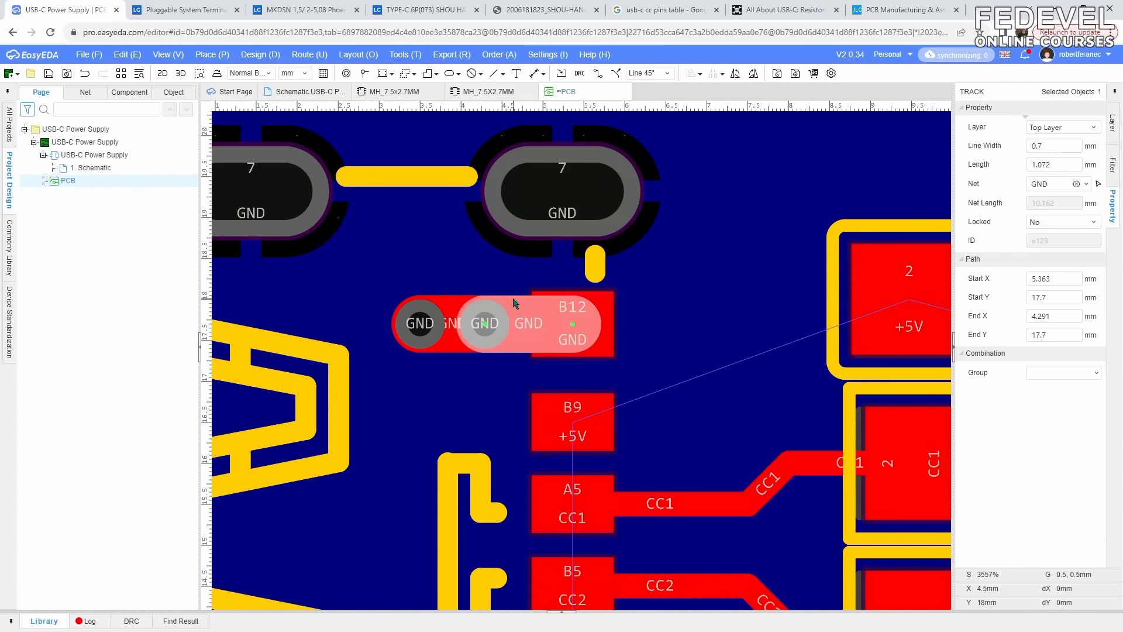
left_click(485, 325, "ctrl")
left_click(427, 342, "ctrl")
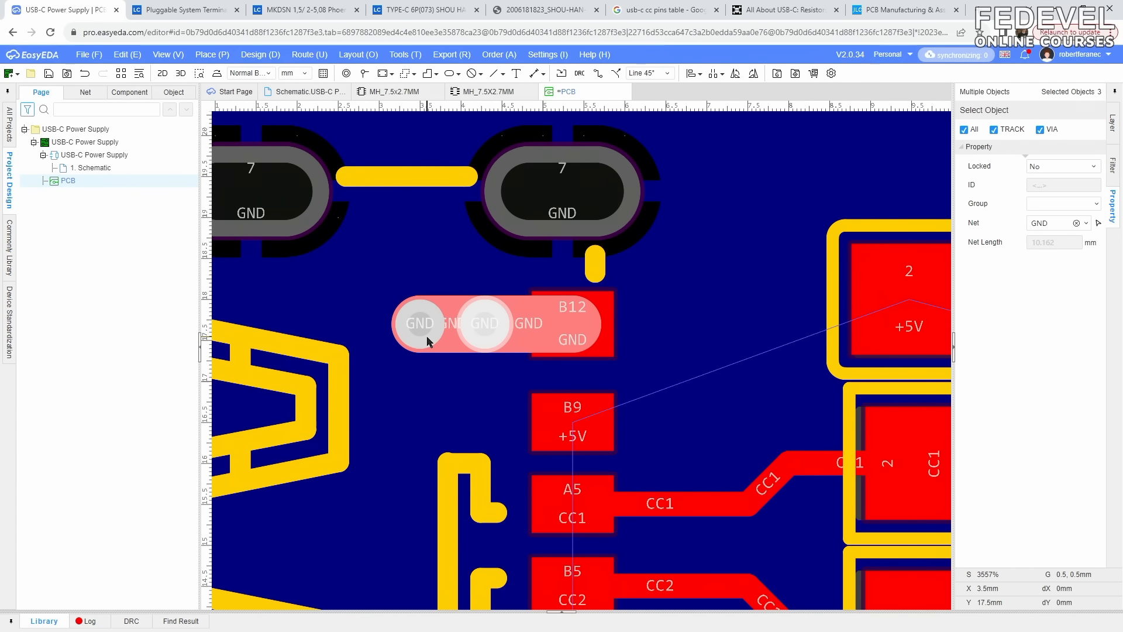
right_click(451, 277)
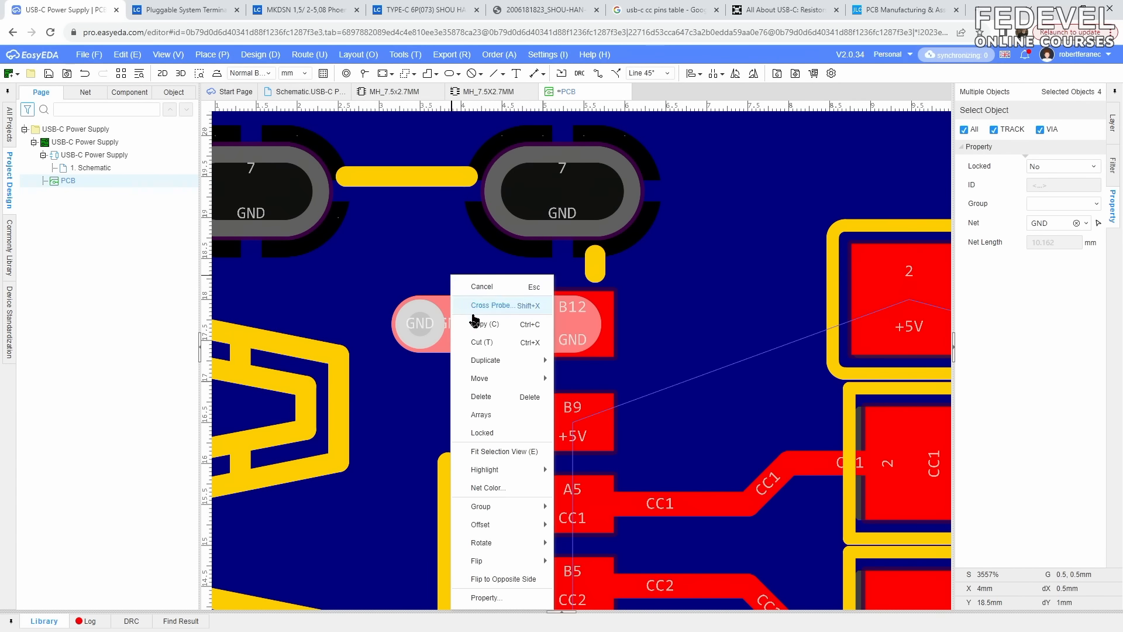
left_click(471, 322)
left_click(573, 334)
scroll(496, 256, "down", 5)
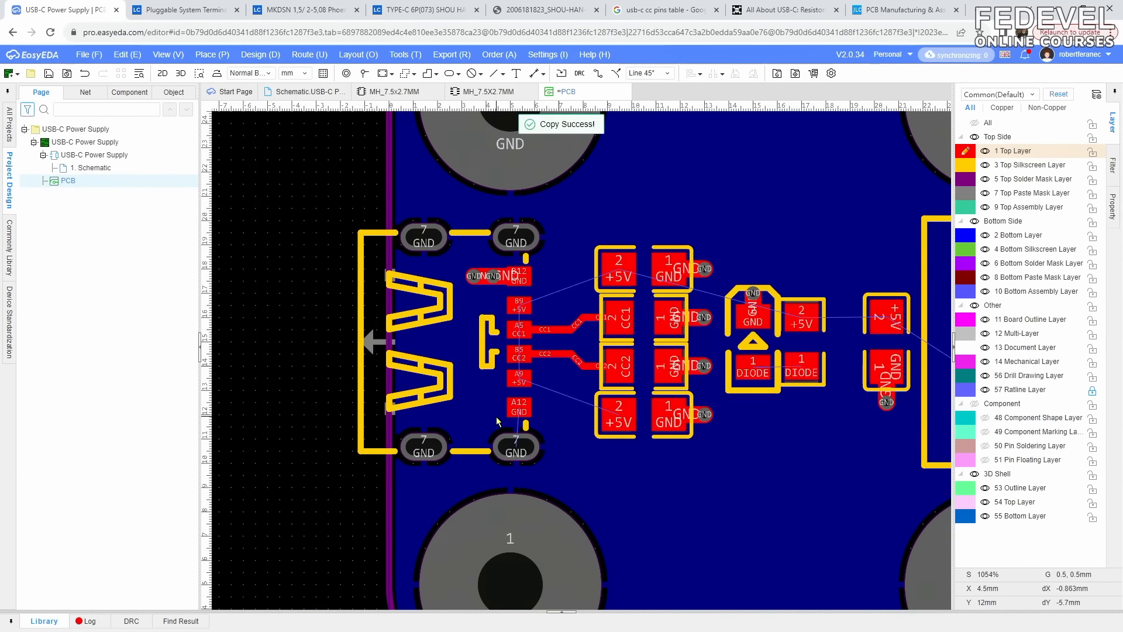
- Paste the copied GND track with its two vias onto USB pad A12, aligned to the pad centre
scroll(496, 416, "up", 4)
right_click(480, 401)
left_click(515, 428)
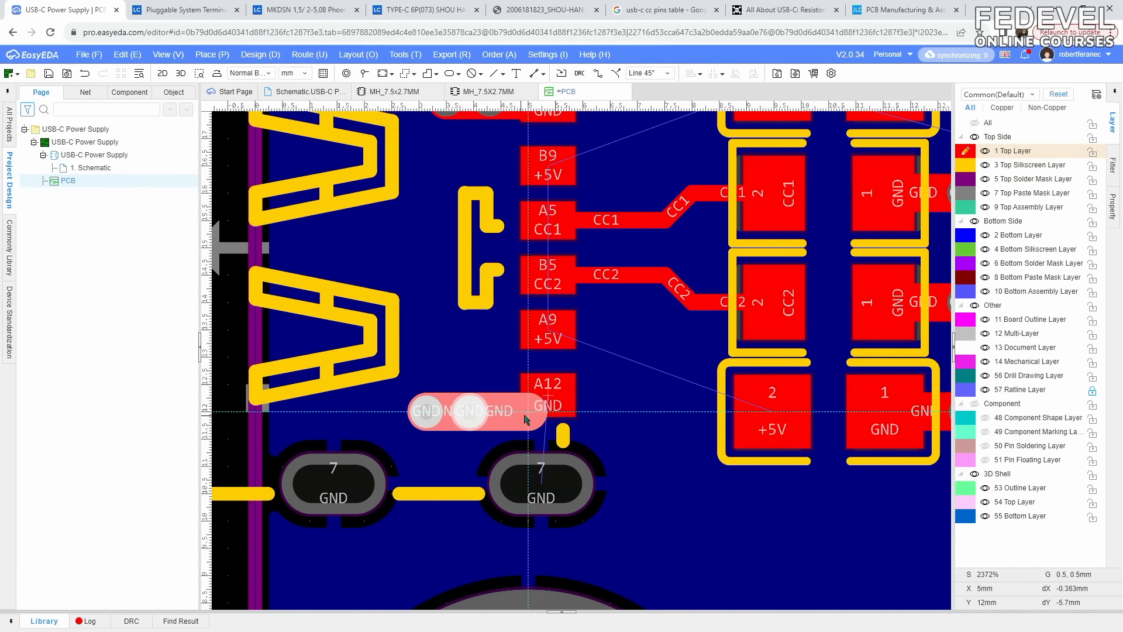
left_click(560, 405)
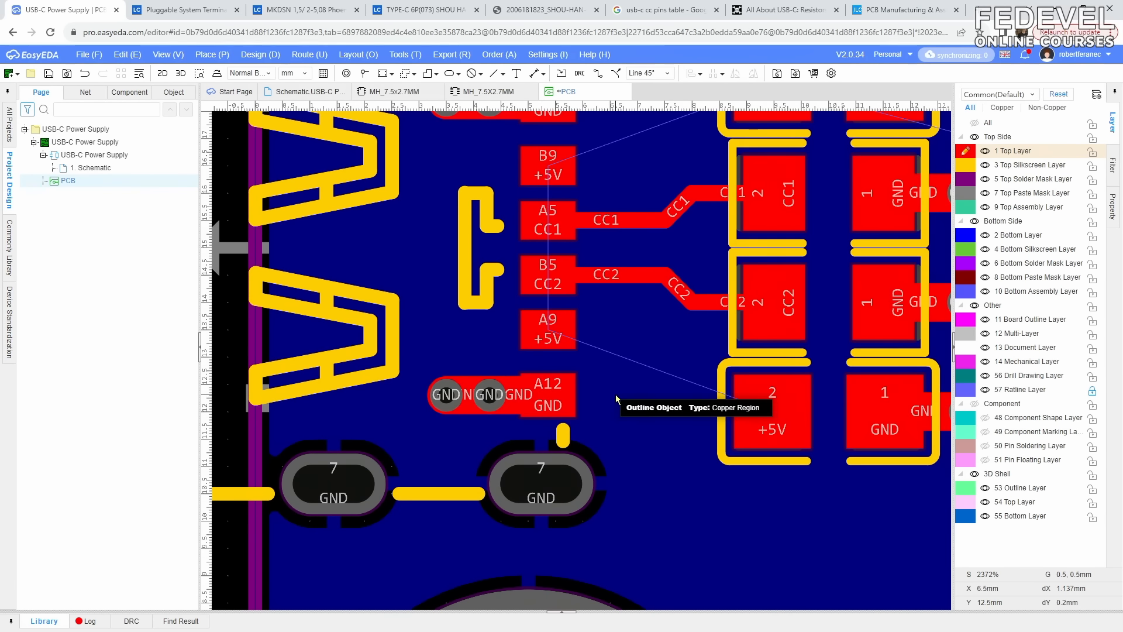
- Set Center X to 4.3 mm for the two GND vias nearest pads B12 and A12
scroll(616, 399, "down", 4)
scroll(398, 350, "up", 4)
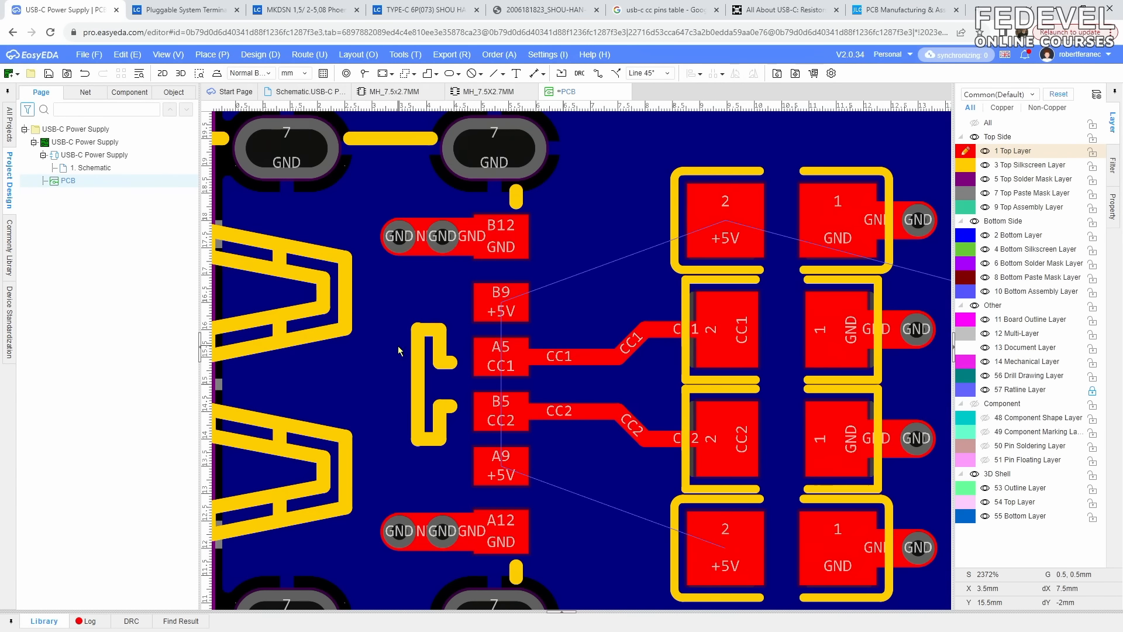
left_click(446, 245)
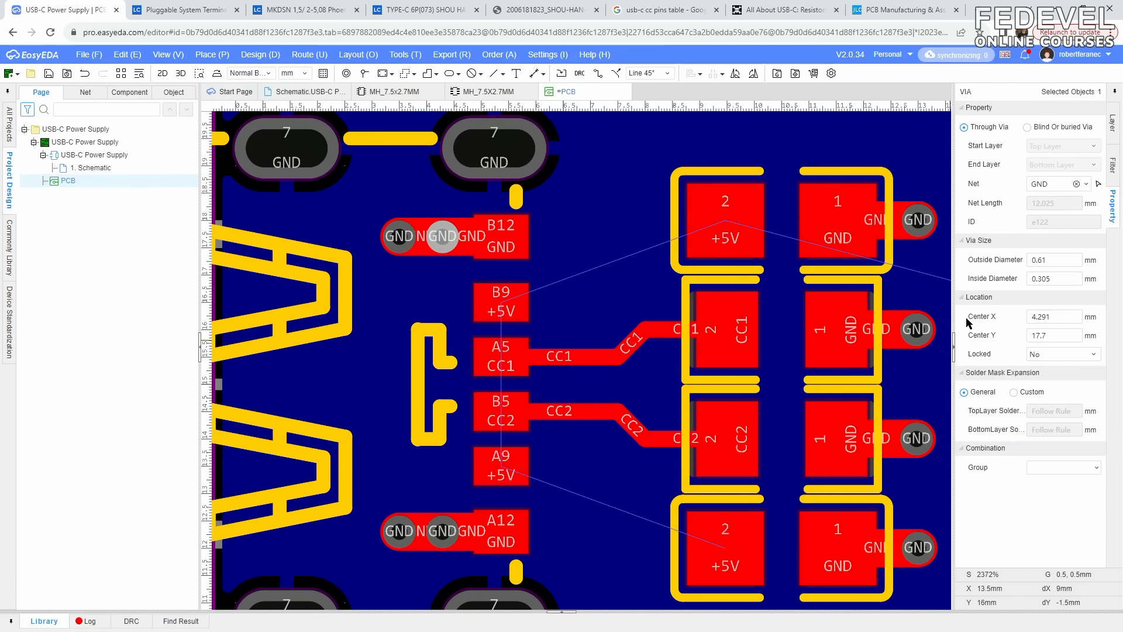
left_click(1056, 319)
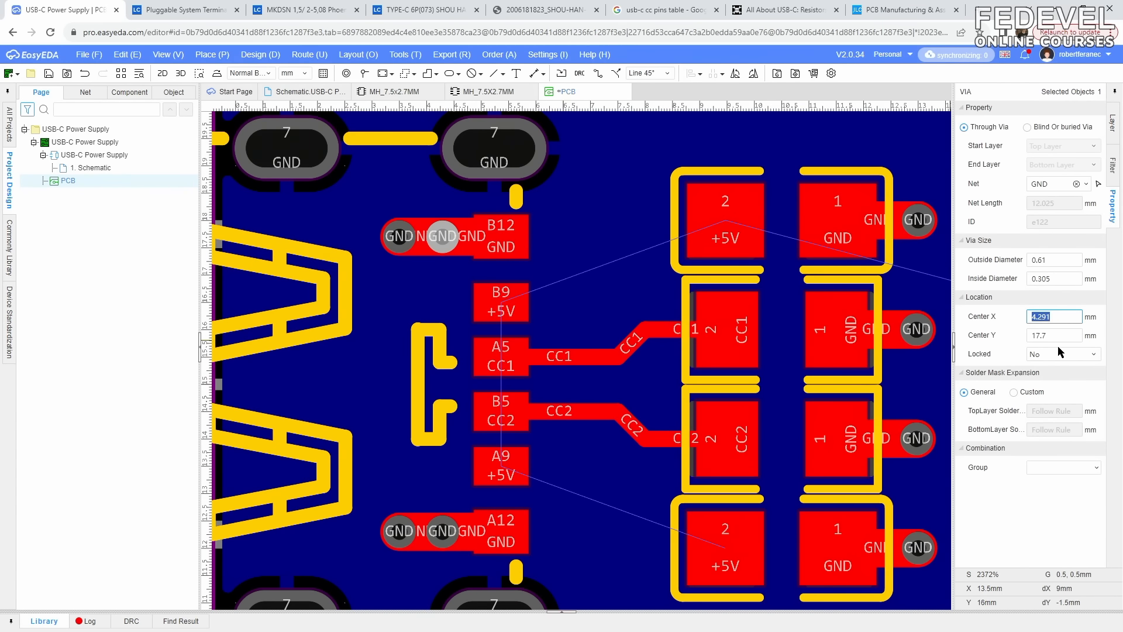
left_click(443, 528)
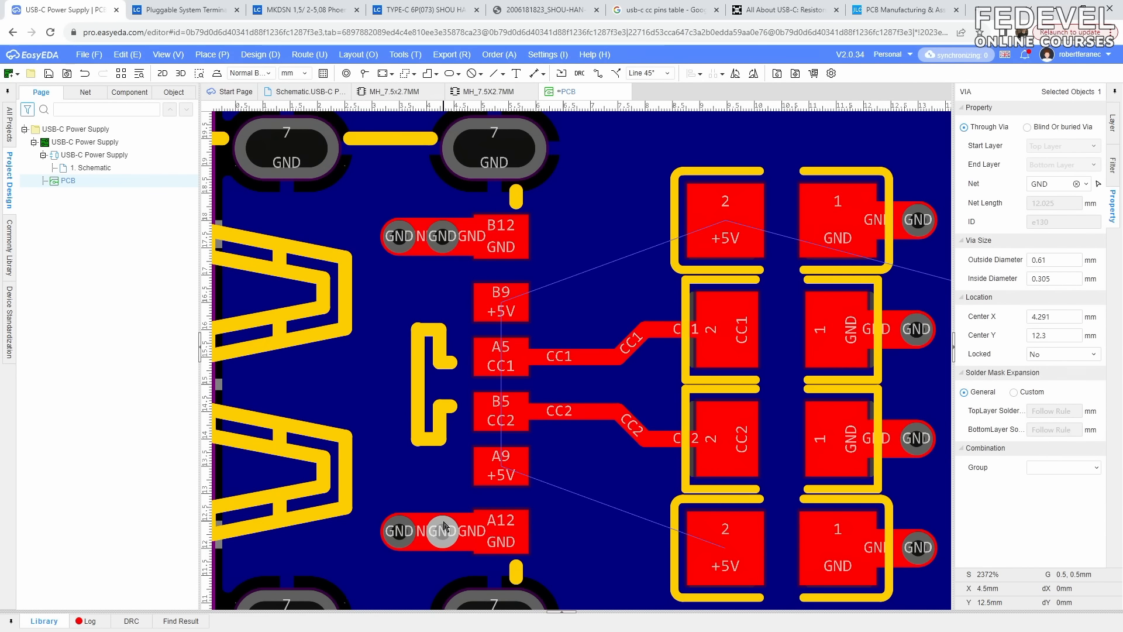
left_click(458, 249, "ctrl")
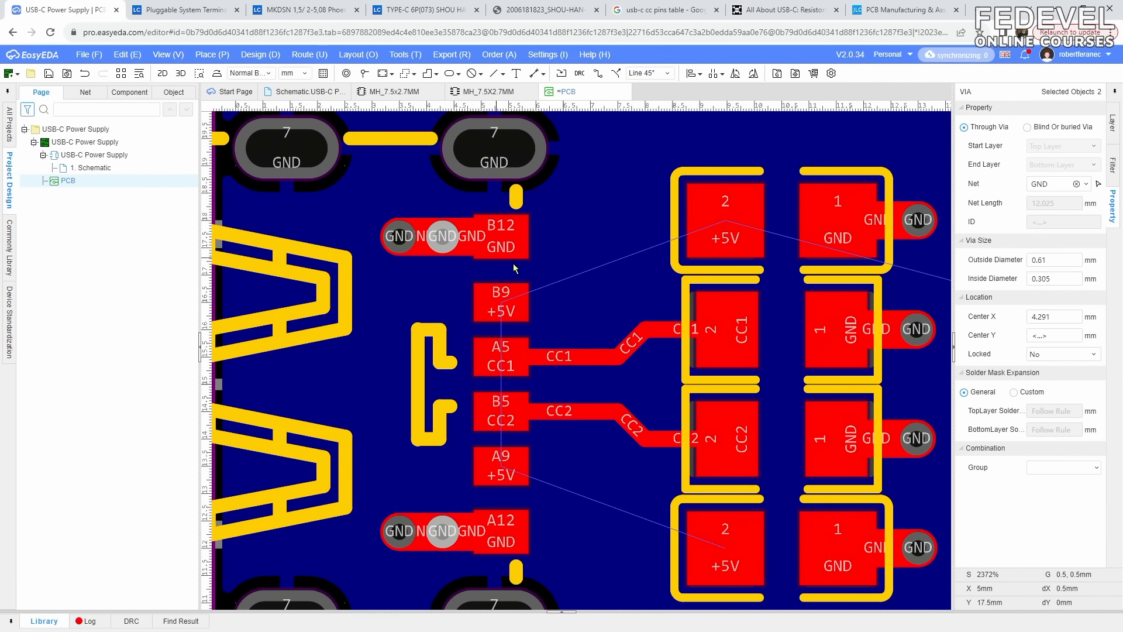
left_click(1058, 316)
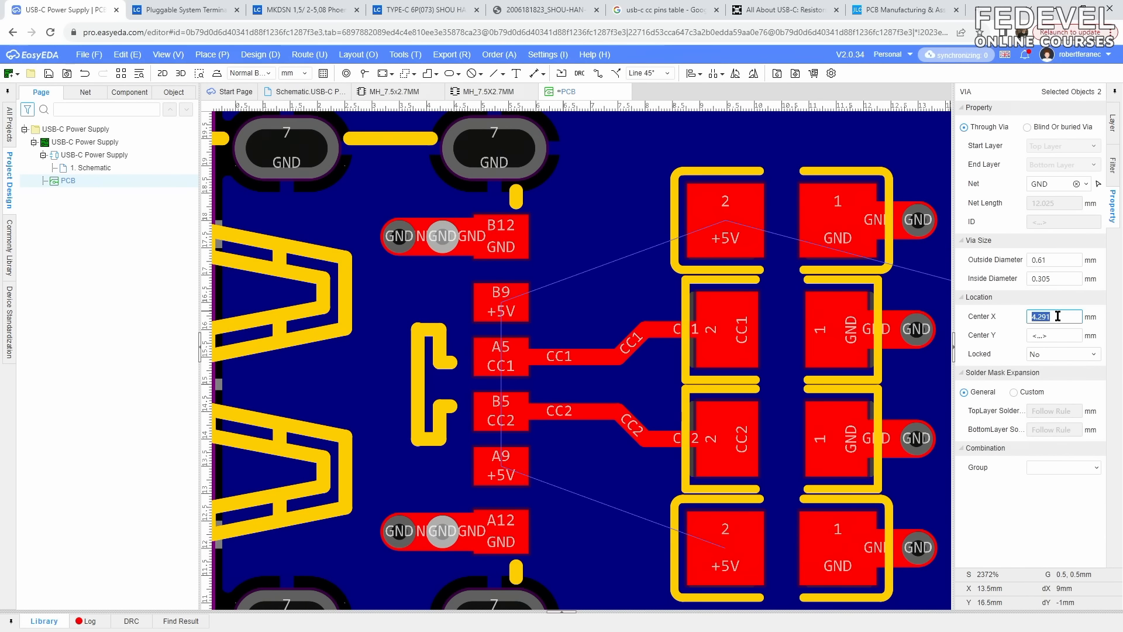
key("Return")
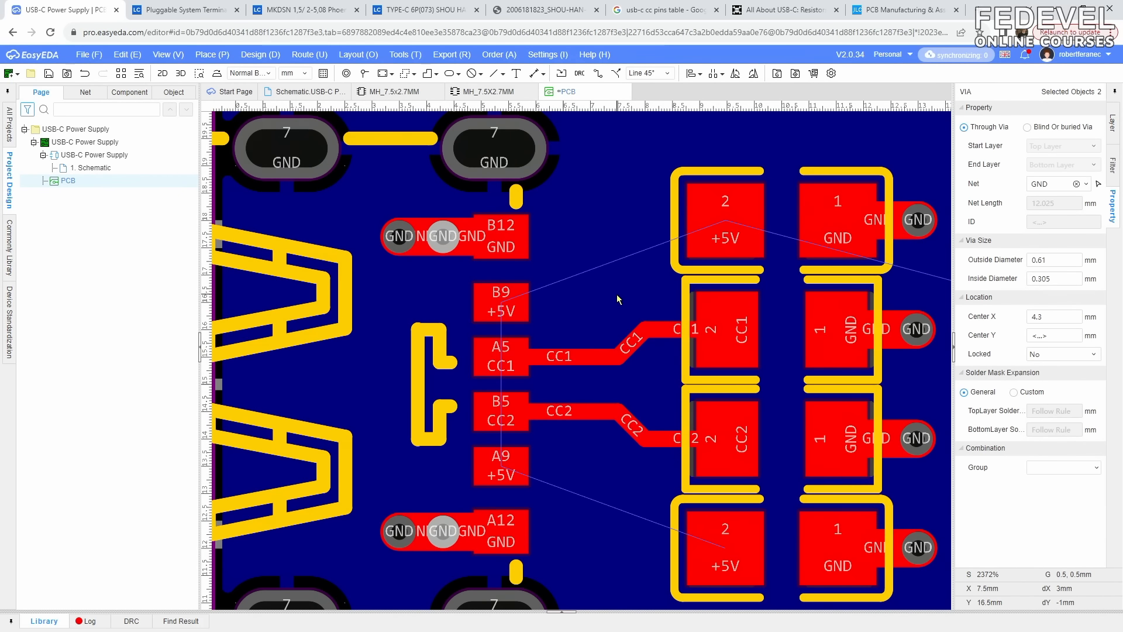
- Route a narrower top-layer track between the two DIODE pads of LED1 and the resistor, and save the PCB
scroll(617, 295, "down", 2)
left_click(367, 285)
key("k")
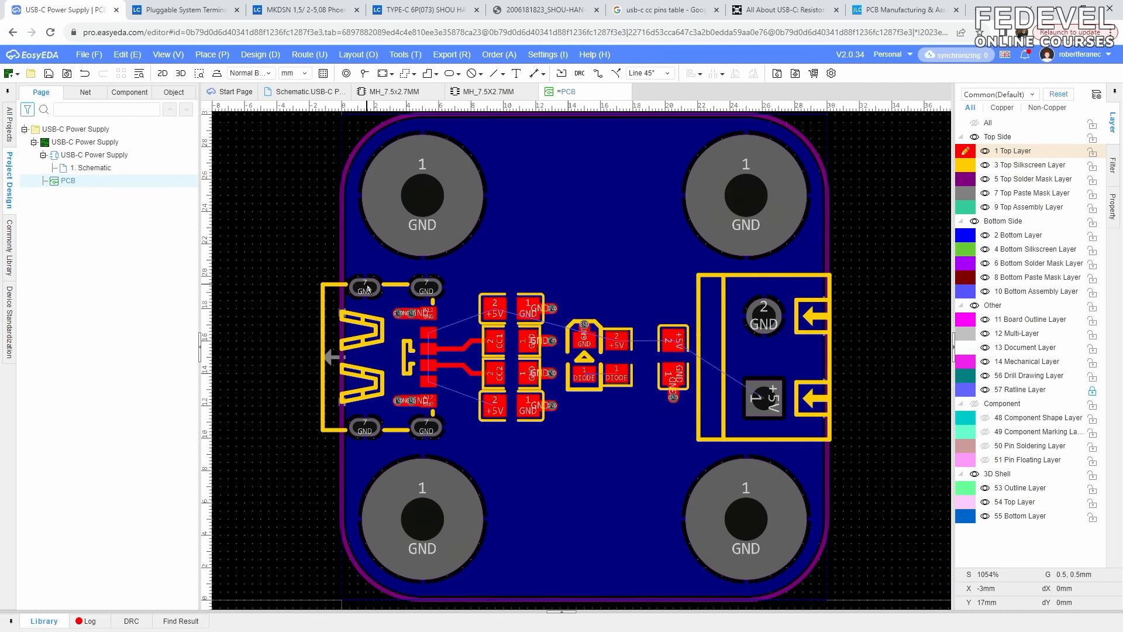
scroll(609, 395, "up", 5)
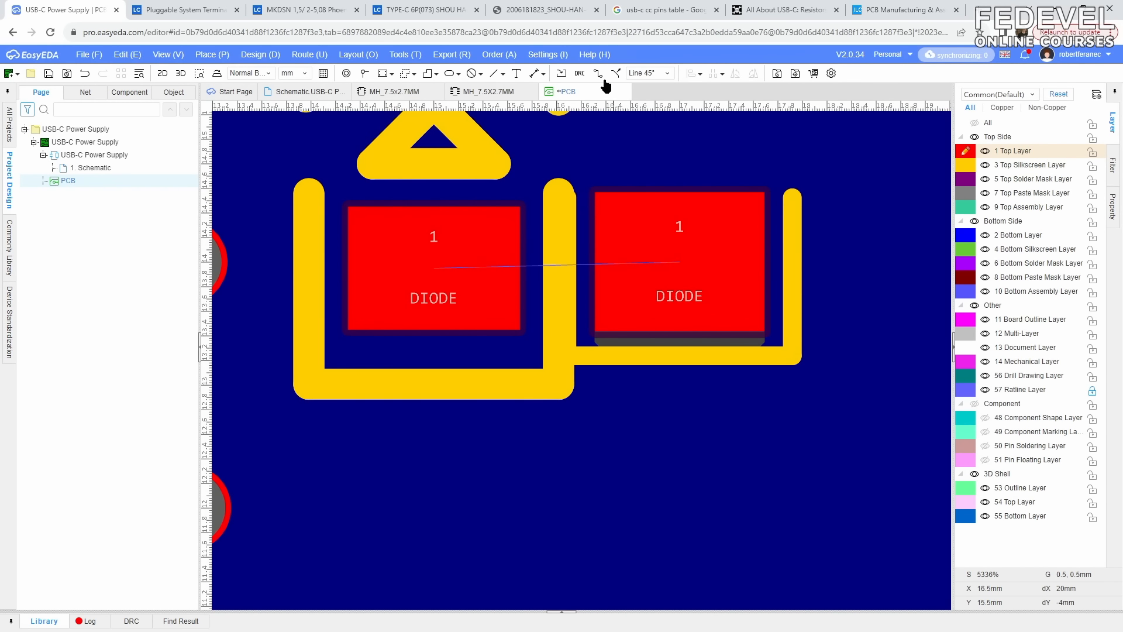
left_click(599, 75)
left_click(441, 251)
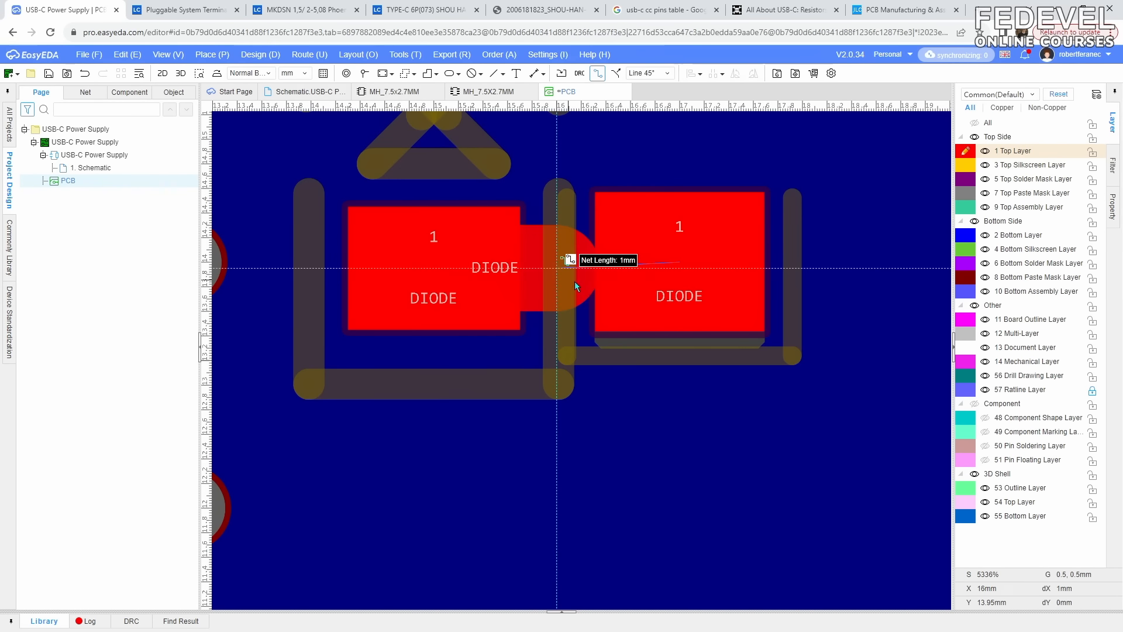
key("Tab")
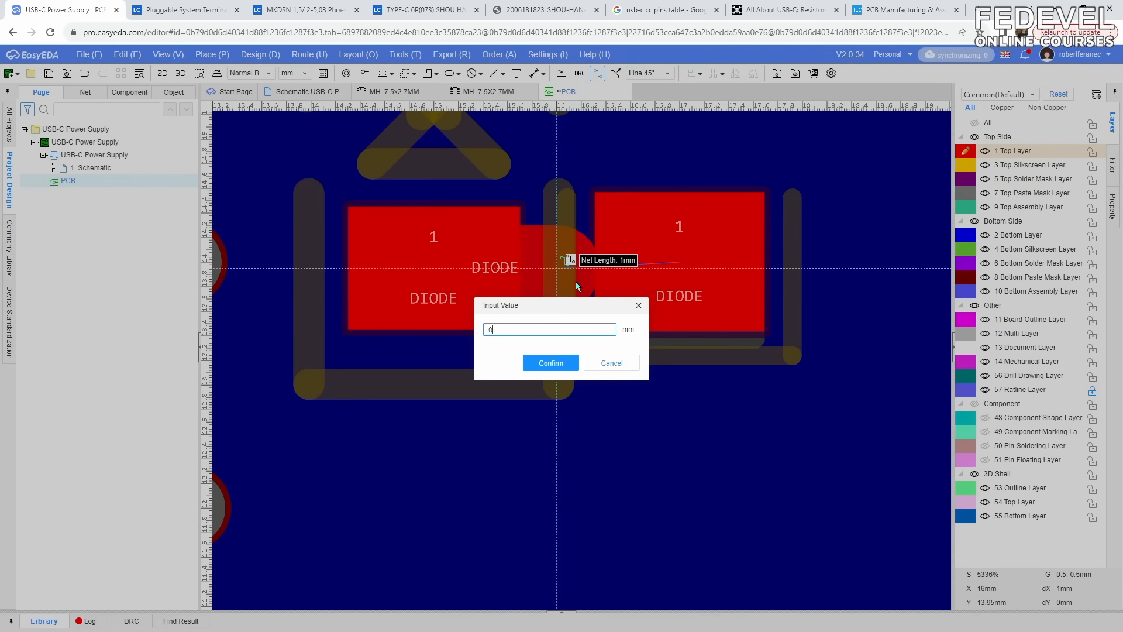
left_click(549, 364)
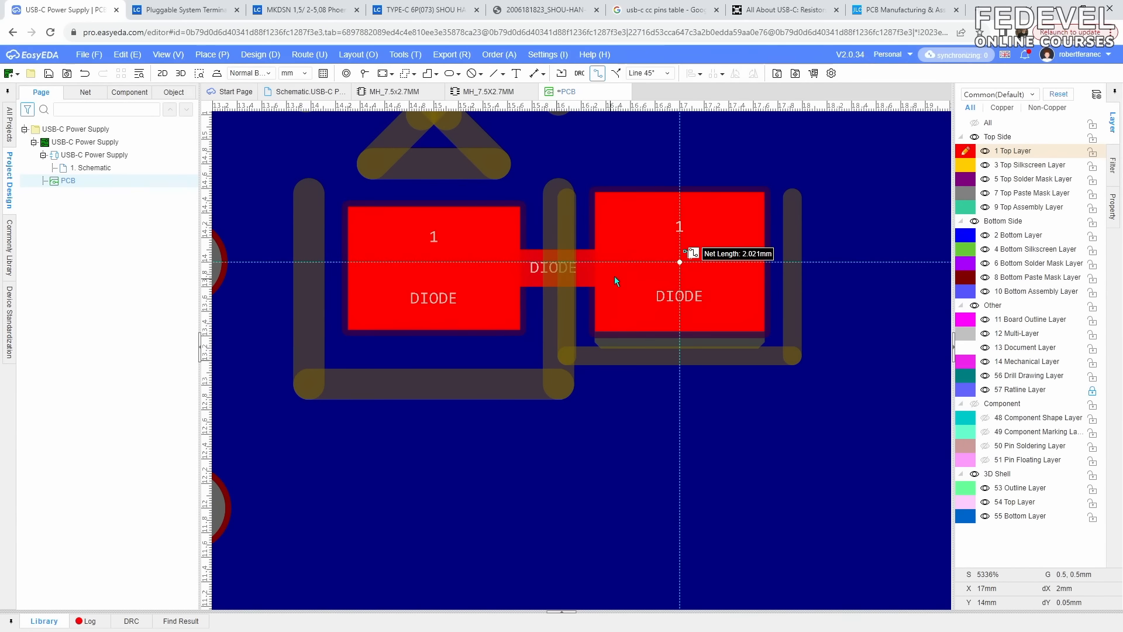
left_click(641, 264)
scroll(582, 230, "down", 6)
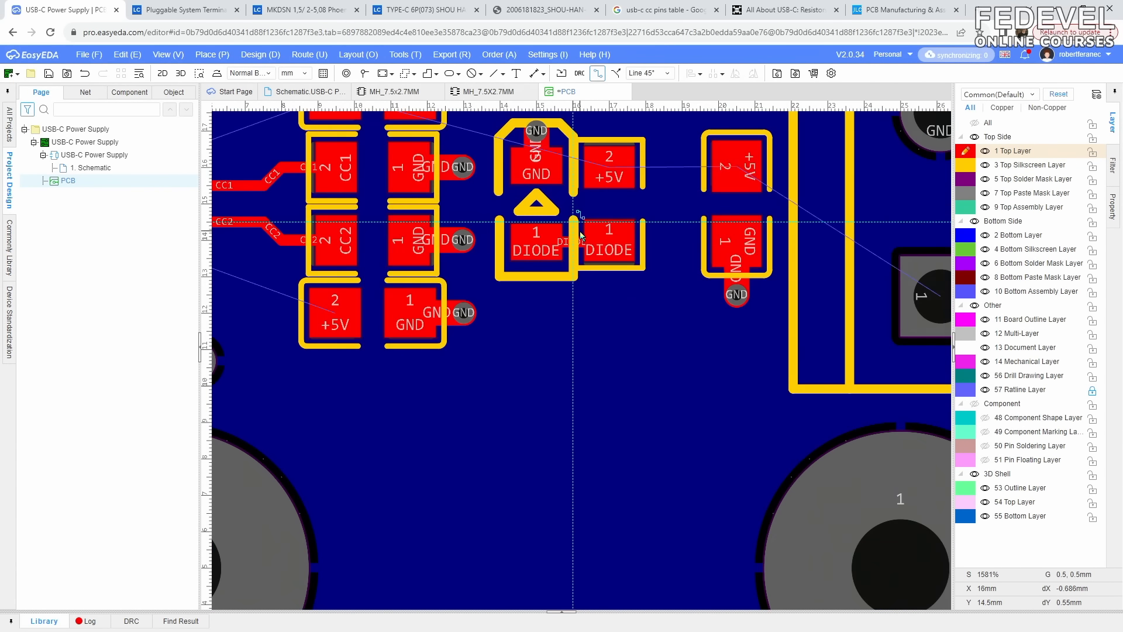
scroll(586, 361, "down", 3)
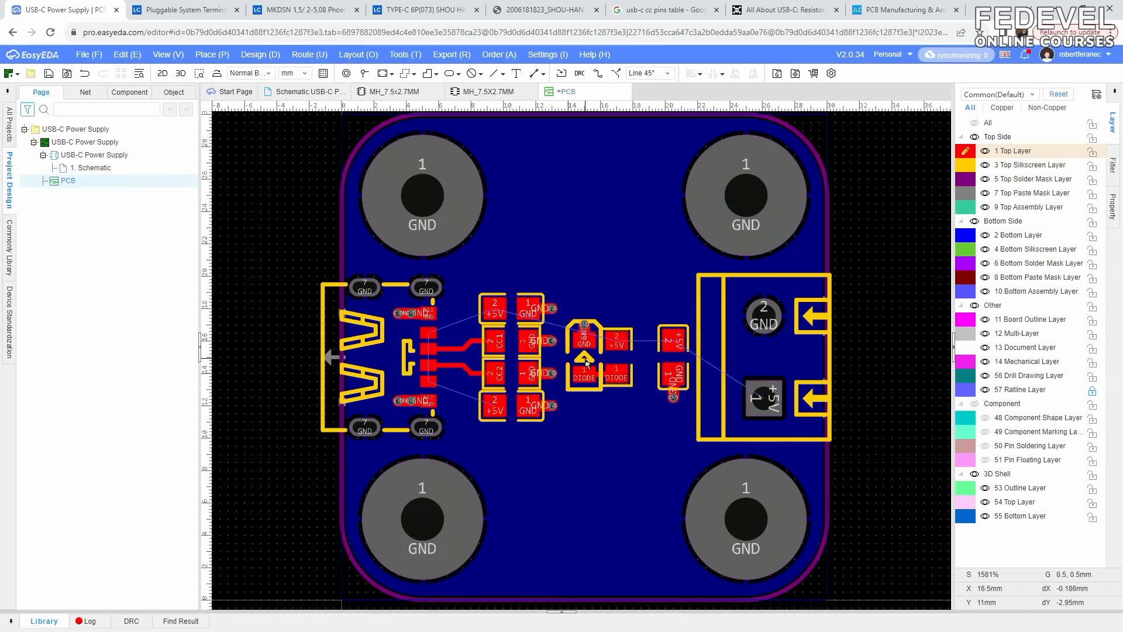
left_click(49, 74)
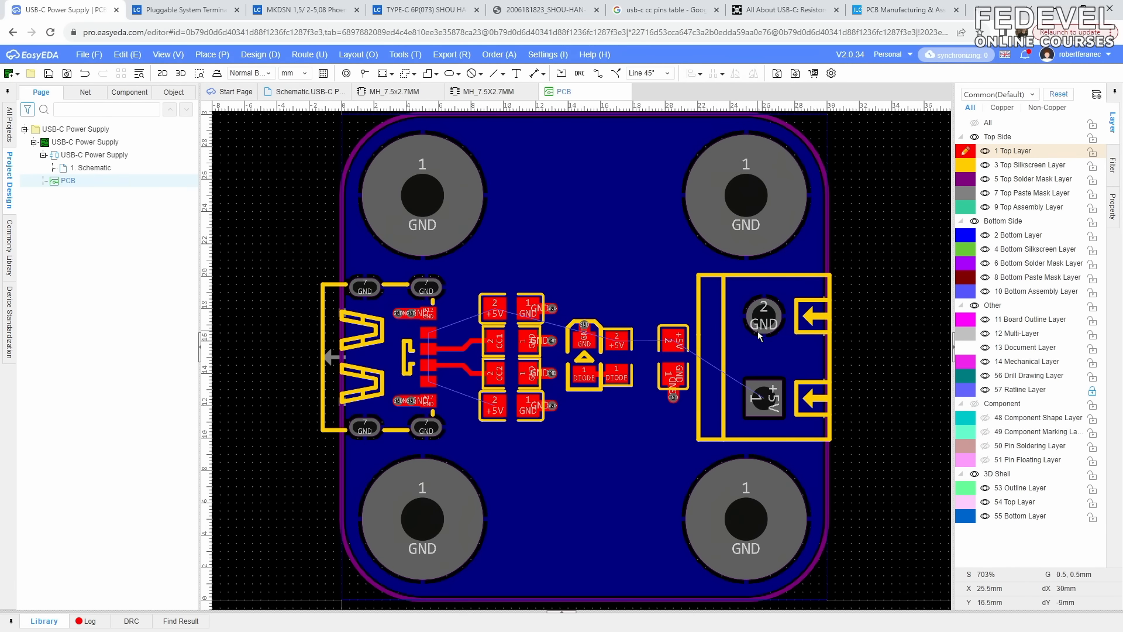
- In the schematic, delete the vertical wires leading to J2's two pins and flip connector J2 vertically
left_click(304, 92)
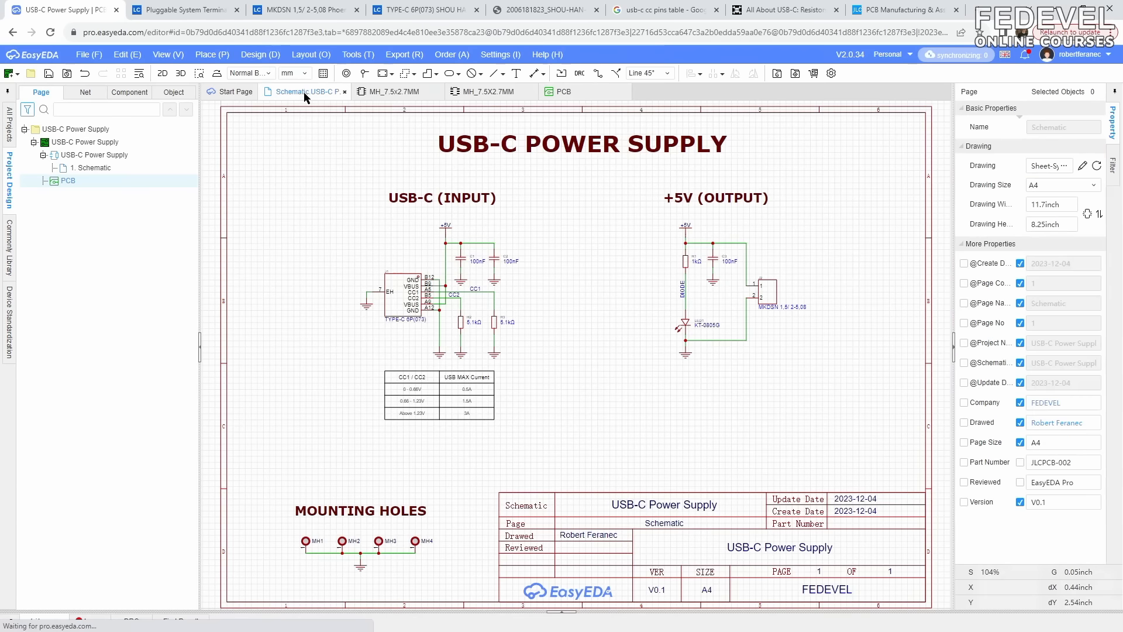
scroll(759, 271, "up", 6)
scroll(759, 271, "down", 2)
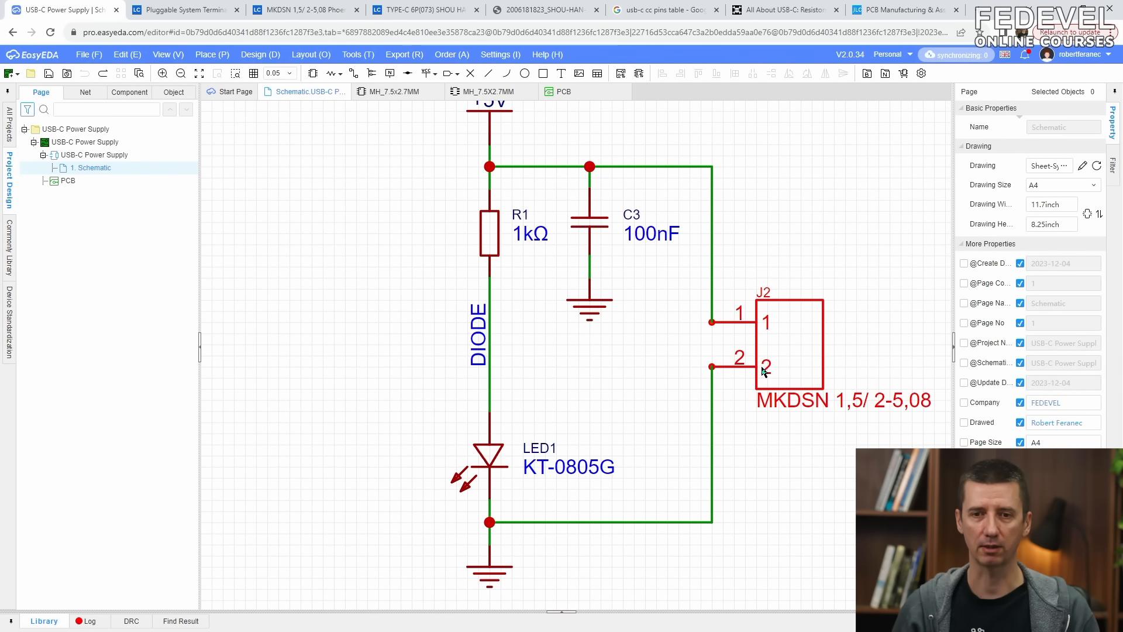
right_click(712, 402)
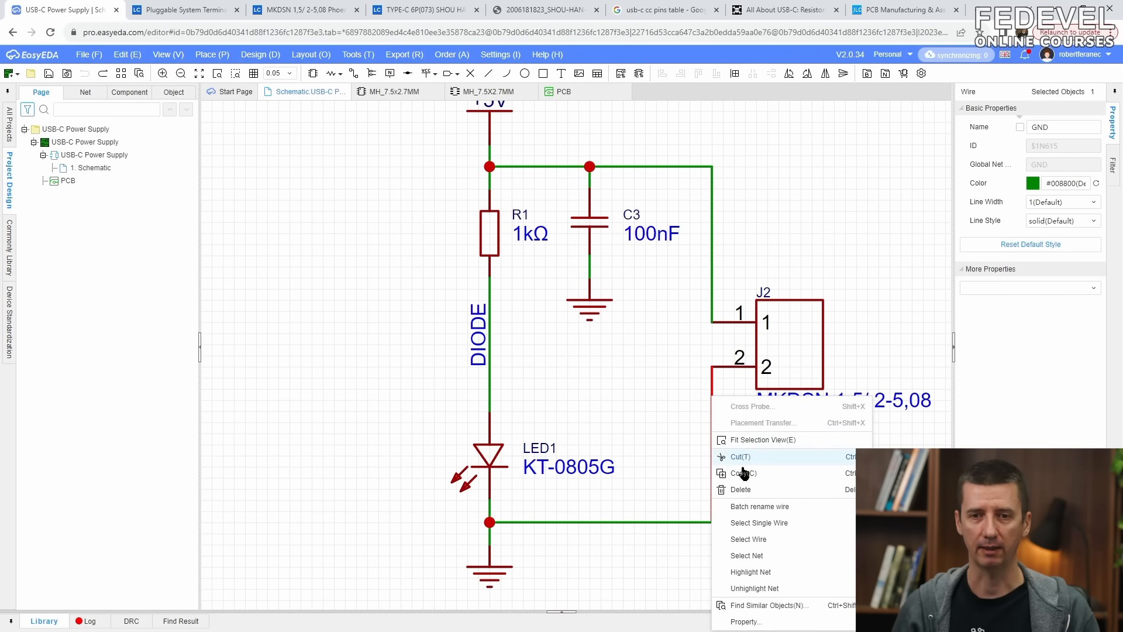
left_click(740, 489)
right_click(714, 257)
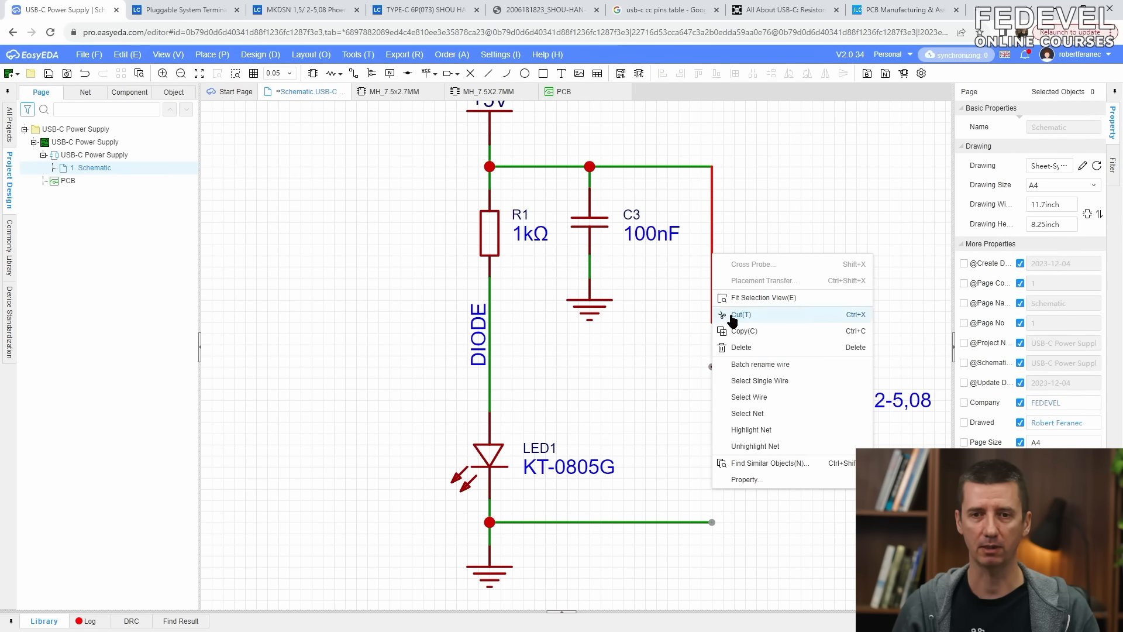
left_click(735, 347)
left_click(800, 347)
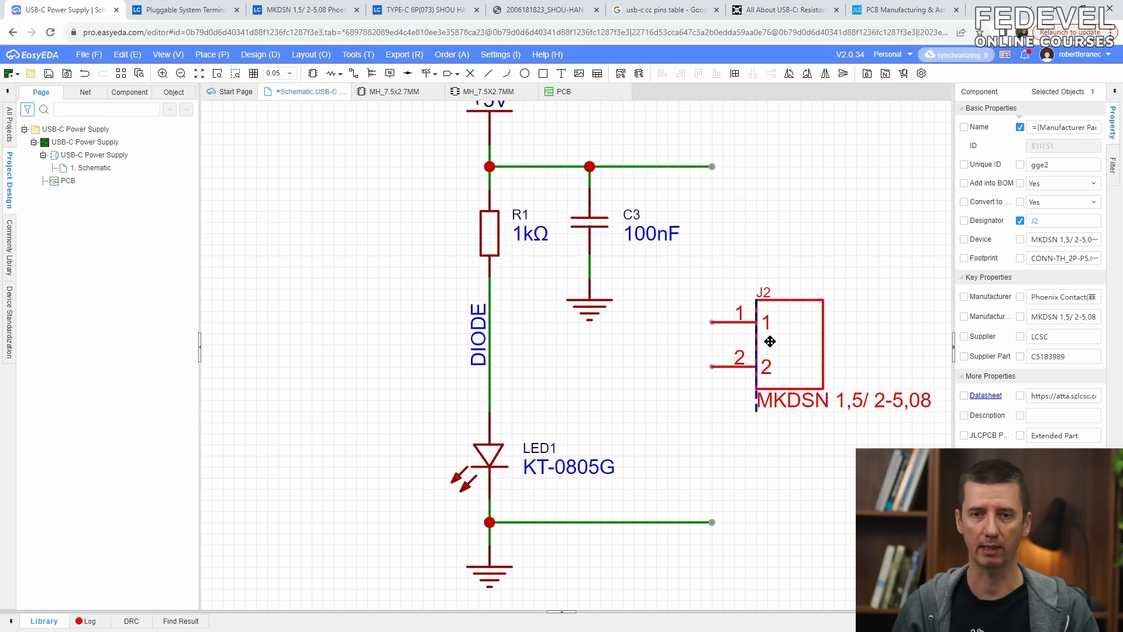
left_click(843, 74)
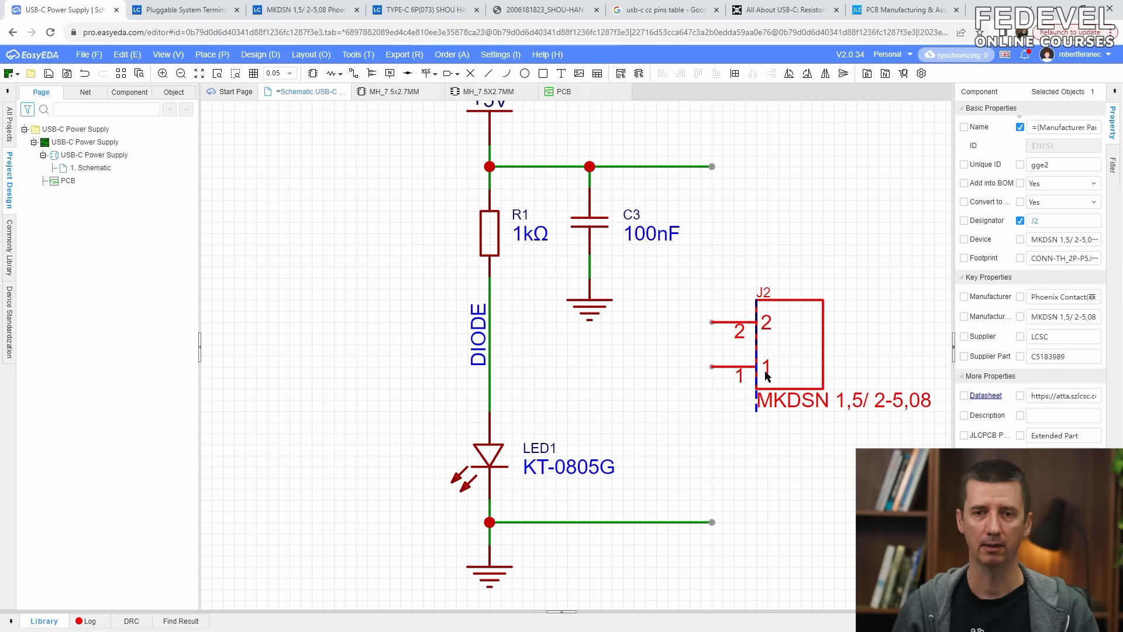
- Wire the +5V line to J2 pin 2 and the GND line to J2 pin 1
left_click(354, 73)
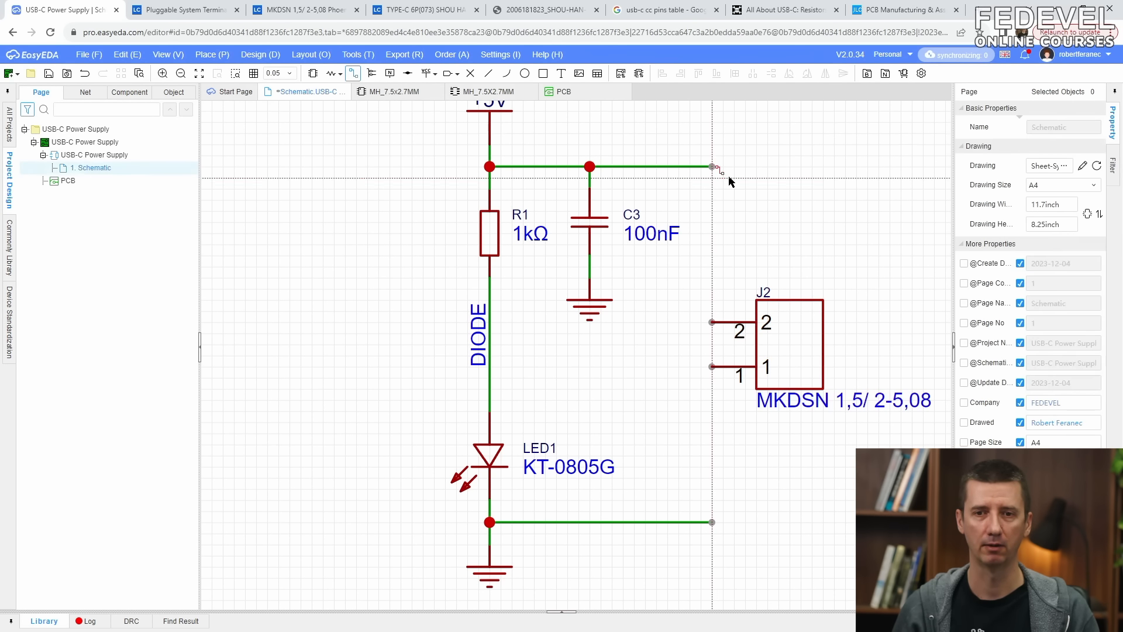
left_click(713, 168)
left_click(712, 322)
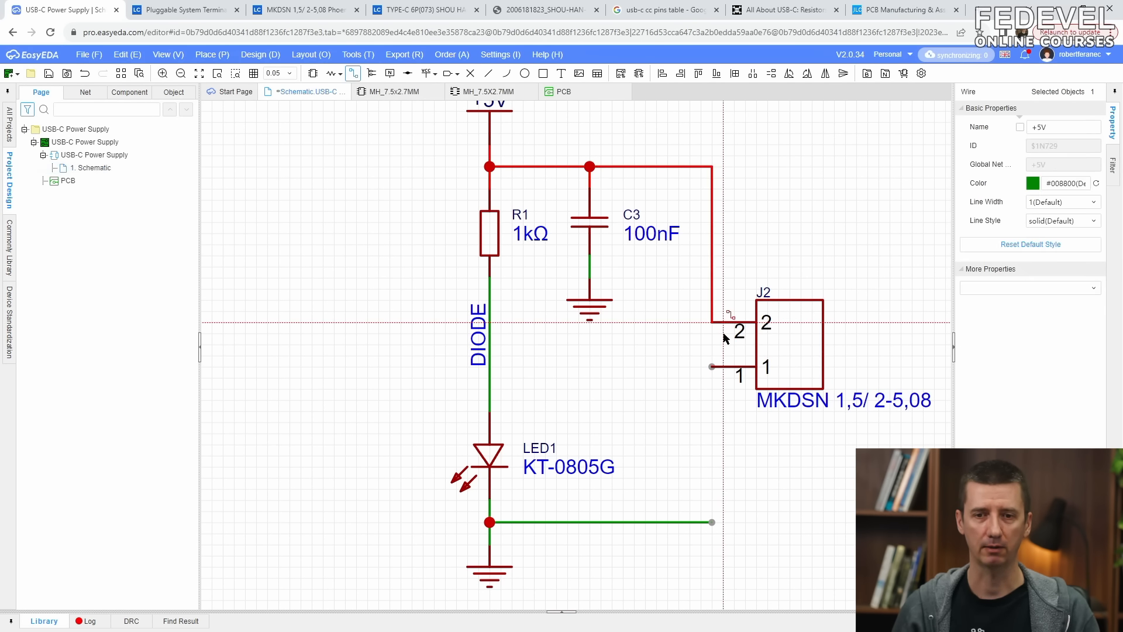
left_click(713, 522)
left_click(712, 367)
key("Escape")
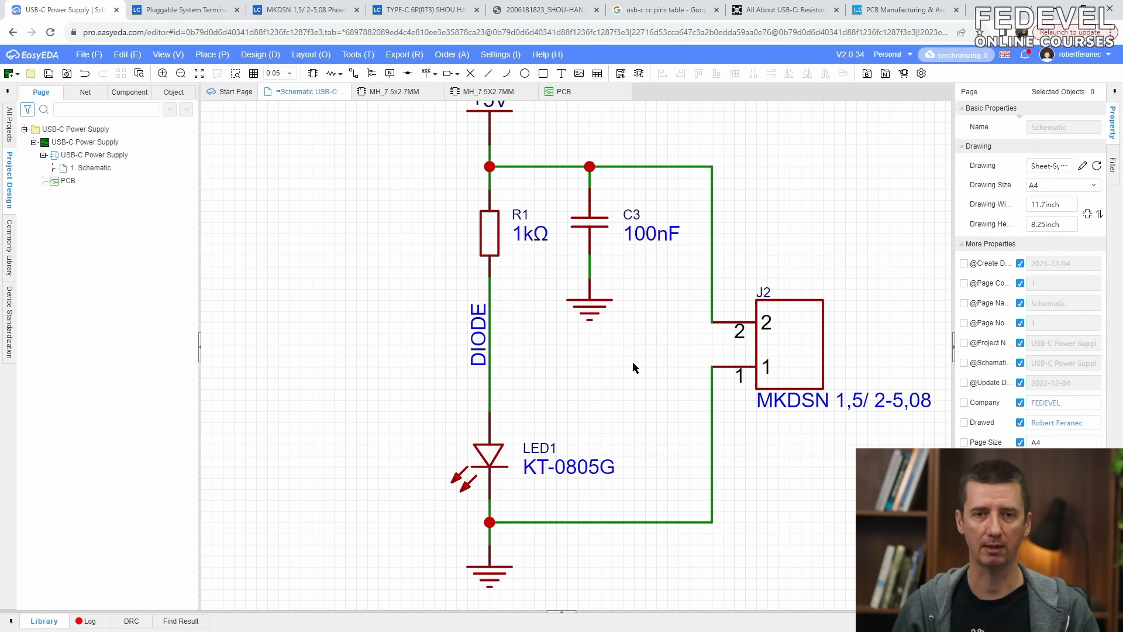
- Save the schematic and update the PCB with the swapped J2 nets, including the option to update track nets
left_click(199, 73)
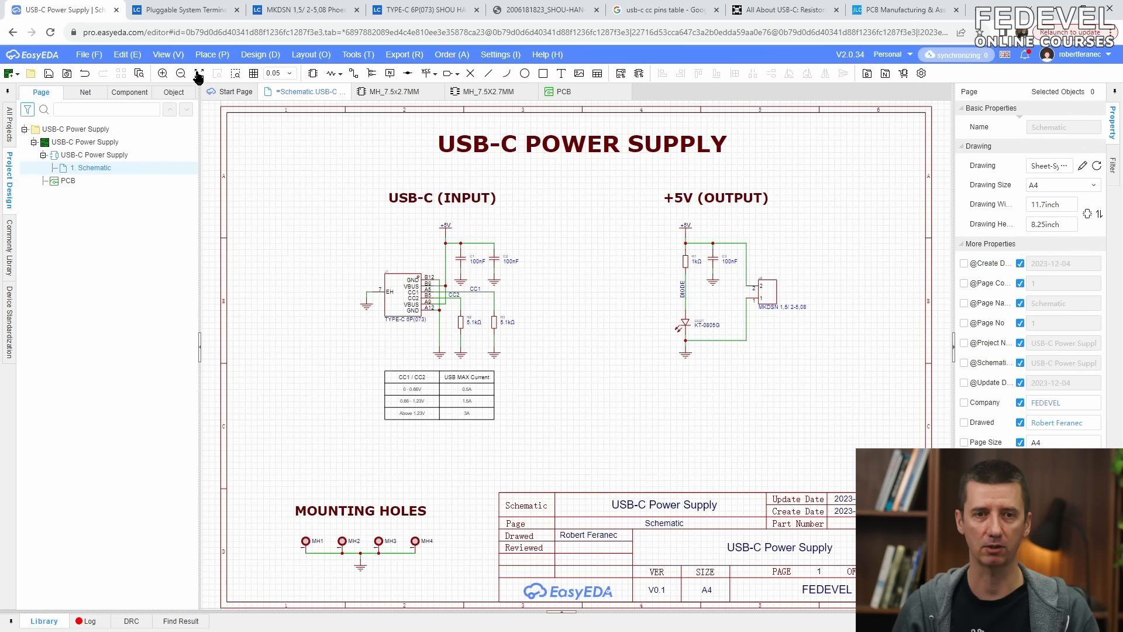
left_click(50, 74)
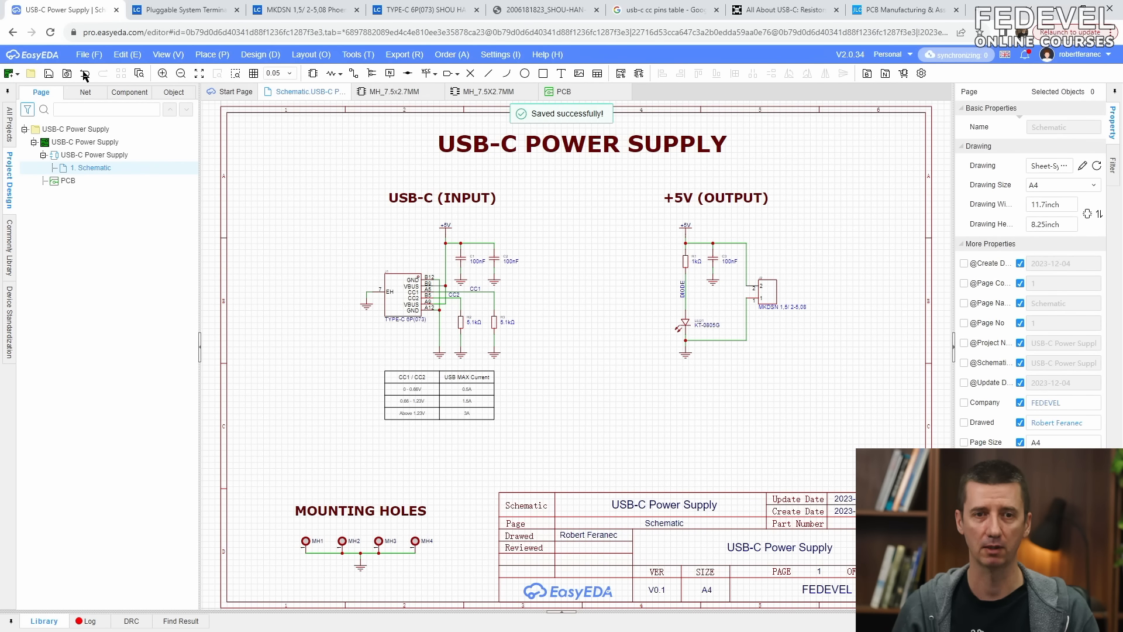
left_click(270, 56)
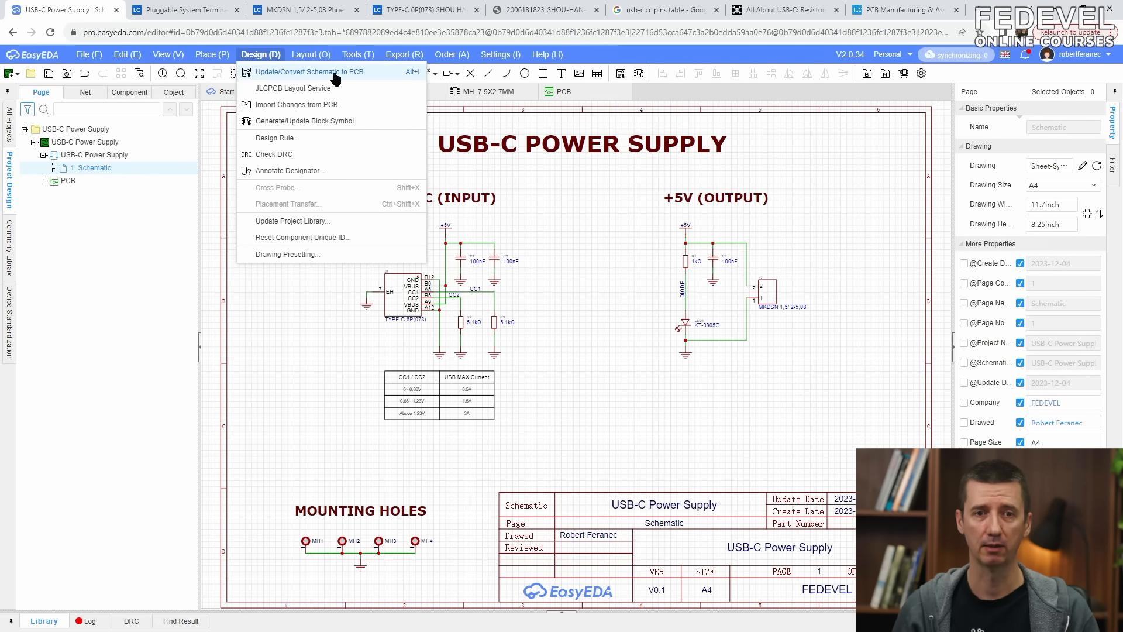
left_click(375, 74)
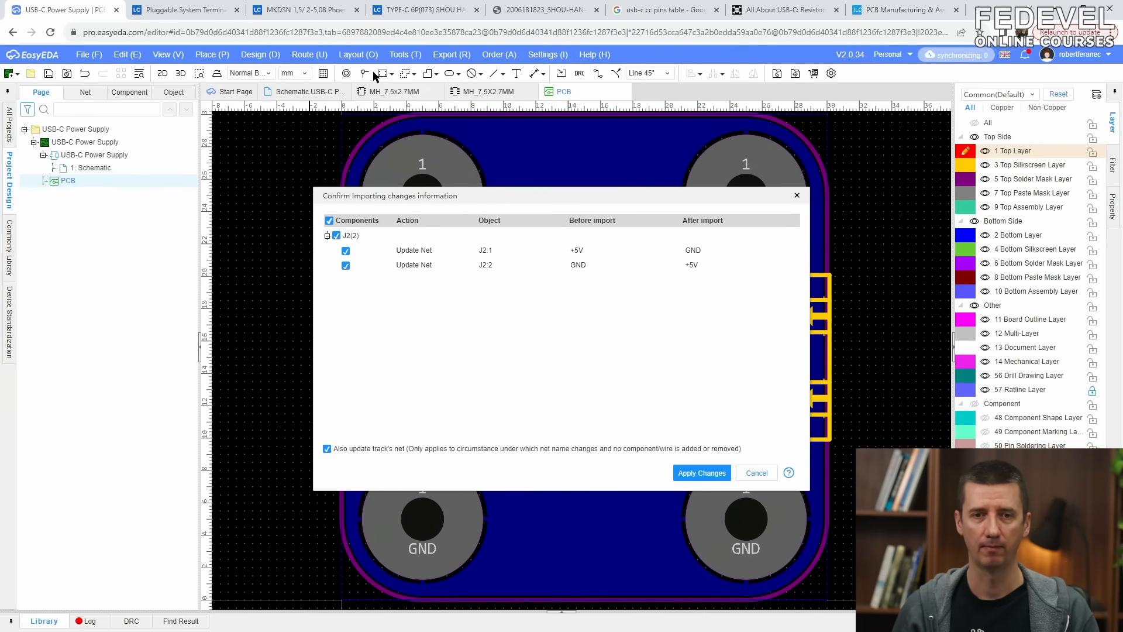
left_click_drag(552, 196, 355, 201)
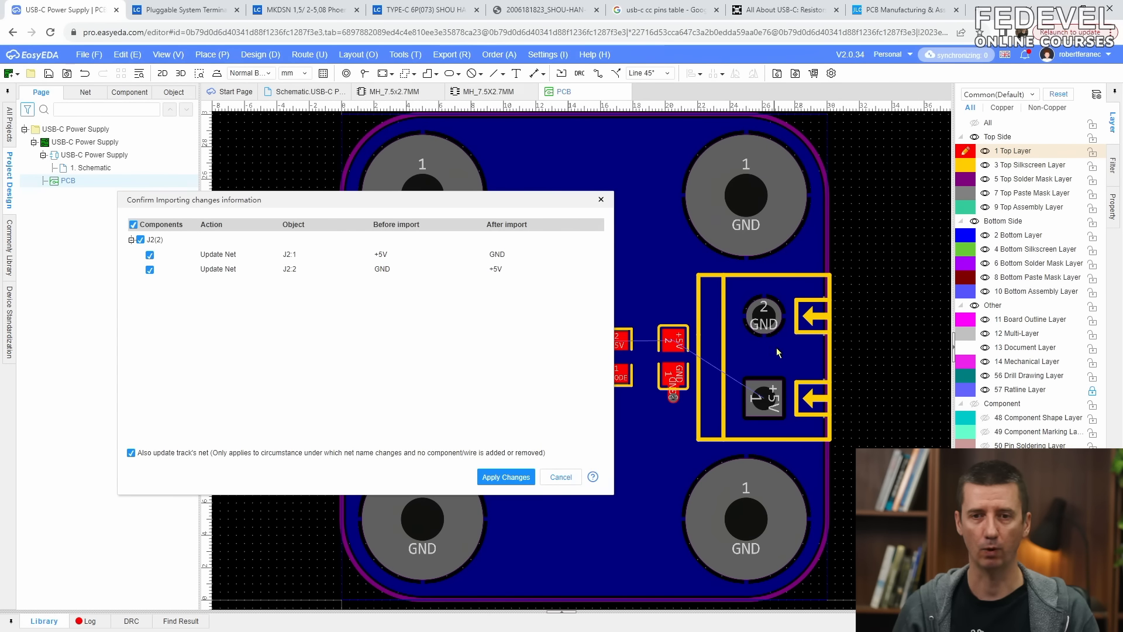
left_click(508, 477)
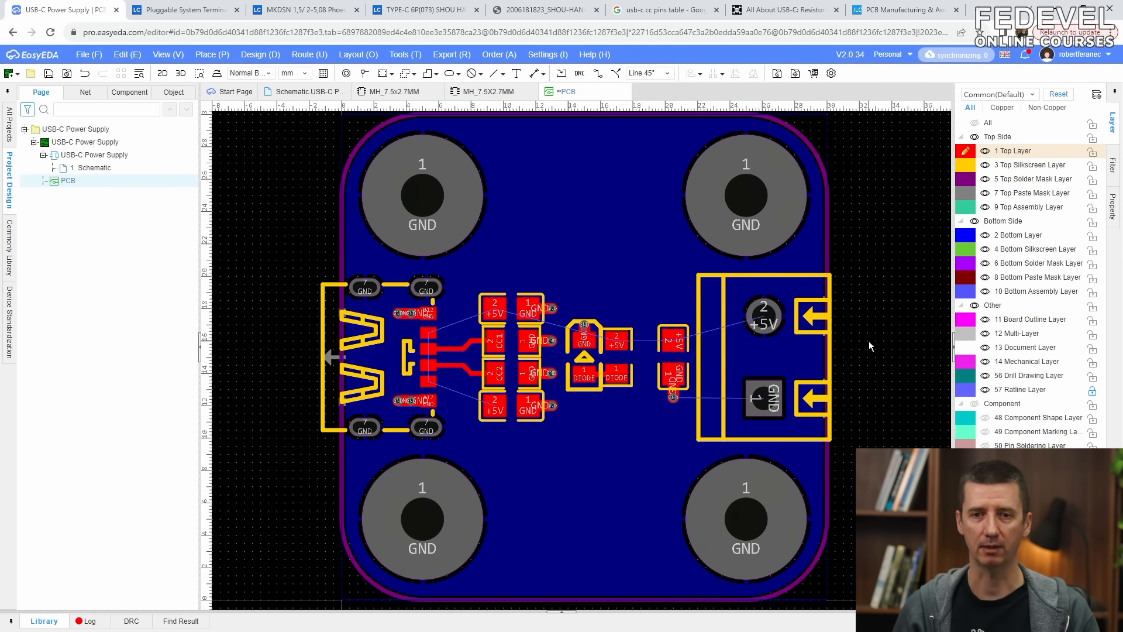
- Rebuild the bottom-layer GND copper region so it follows the swapped nets on J2's pads
scroll(797, 321, "up", 6)
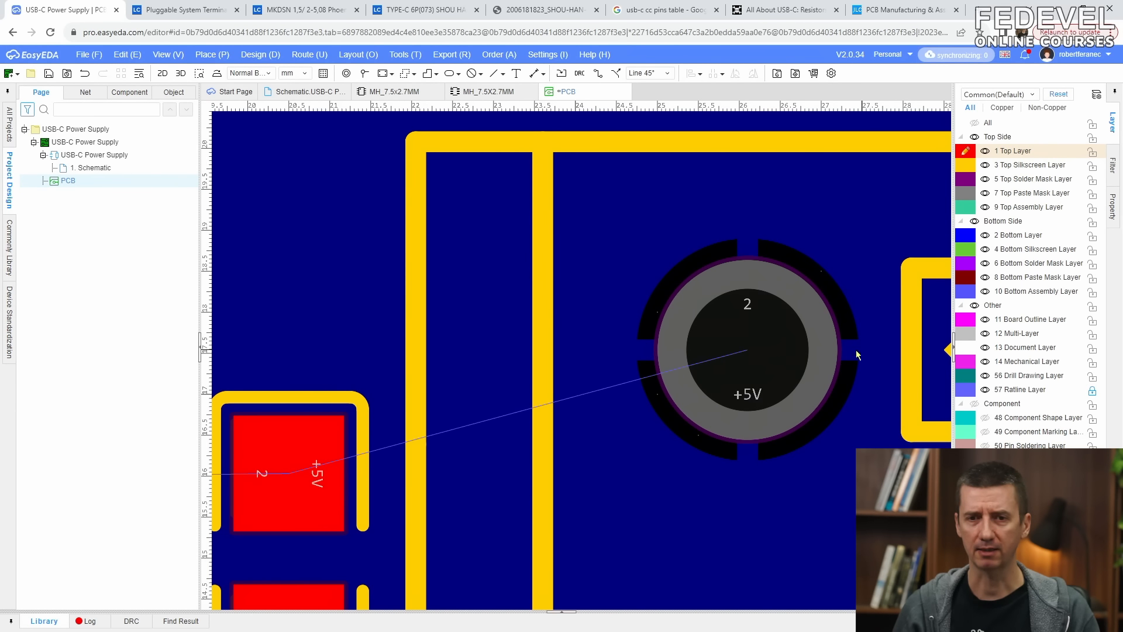
scroll(762, 454, "down", 2)
left_click(434, 311)
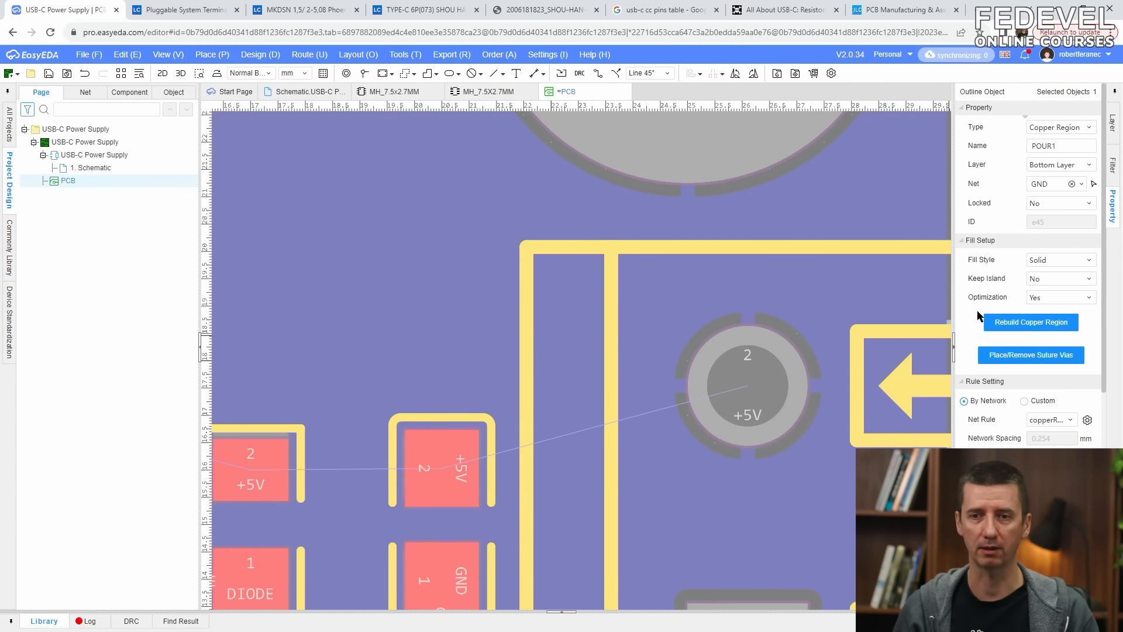
scroll(725, 282, "down", 3)
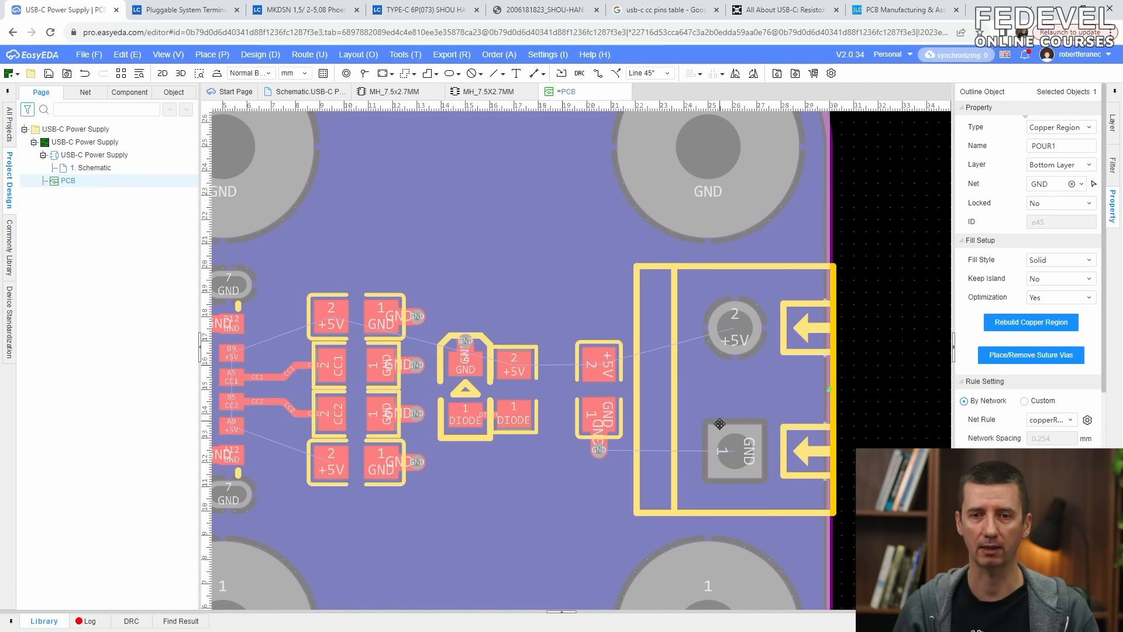
left_click(1021, 326)
left_click(882, 353)
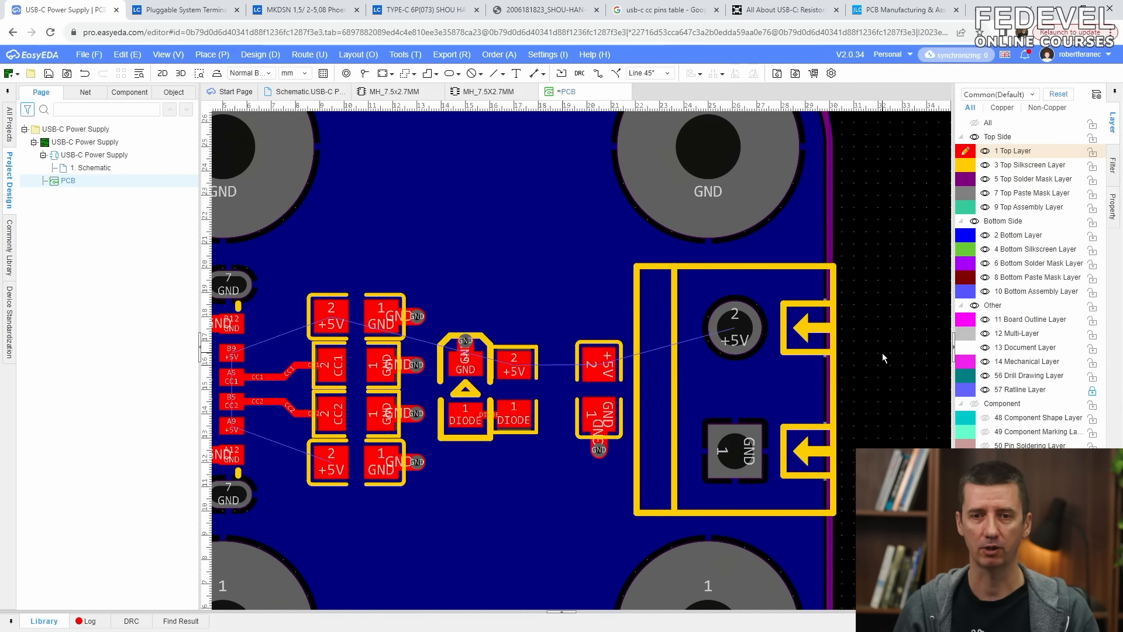
scroll(727, 354, "up", 3)
scroll(694, 323, "down", 2)
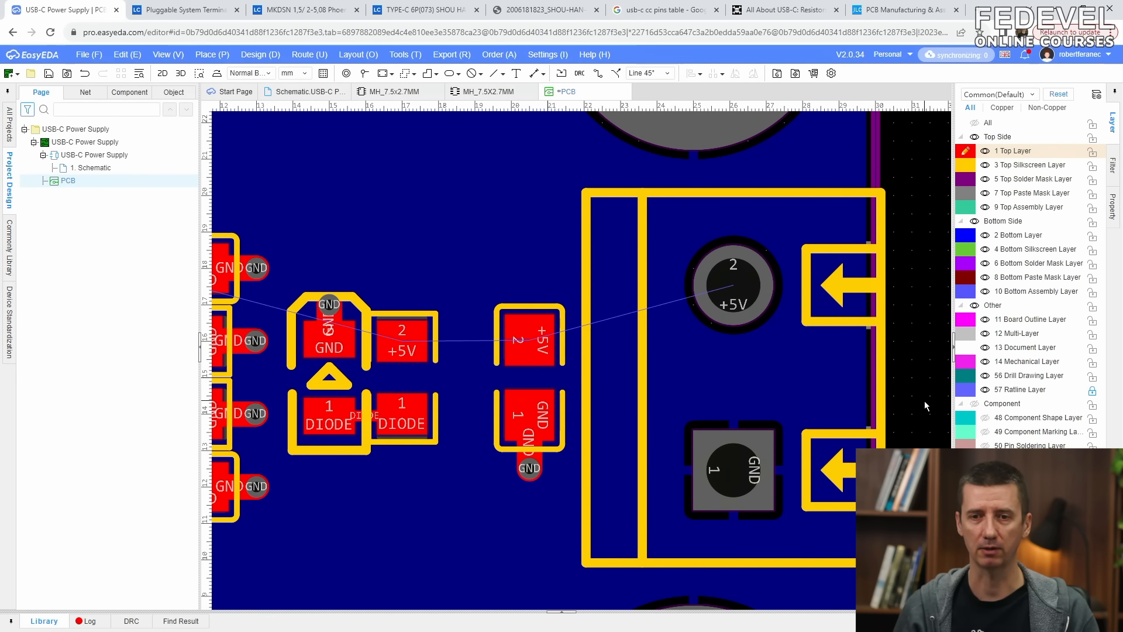
- In the copperRegion design rule, set the multi-layer pad spoke spacing to 0.3 mm and spoke width to 1 mm
key("k")
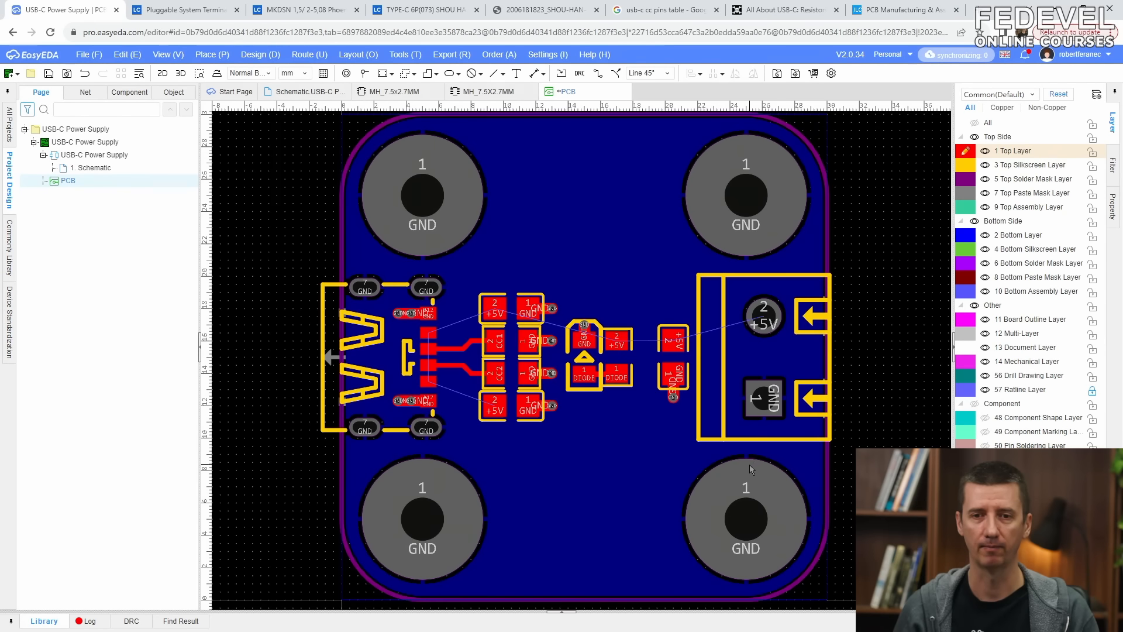
scroll(746, 460, "up", 5)
scroll(733, 423, "down", 5)
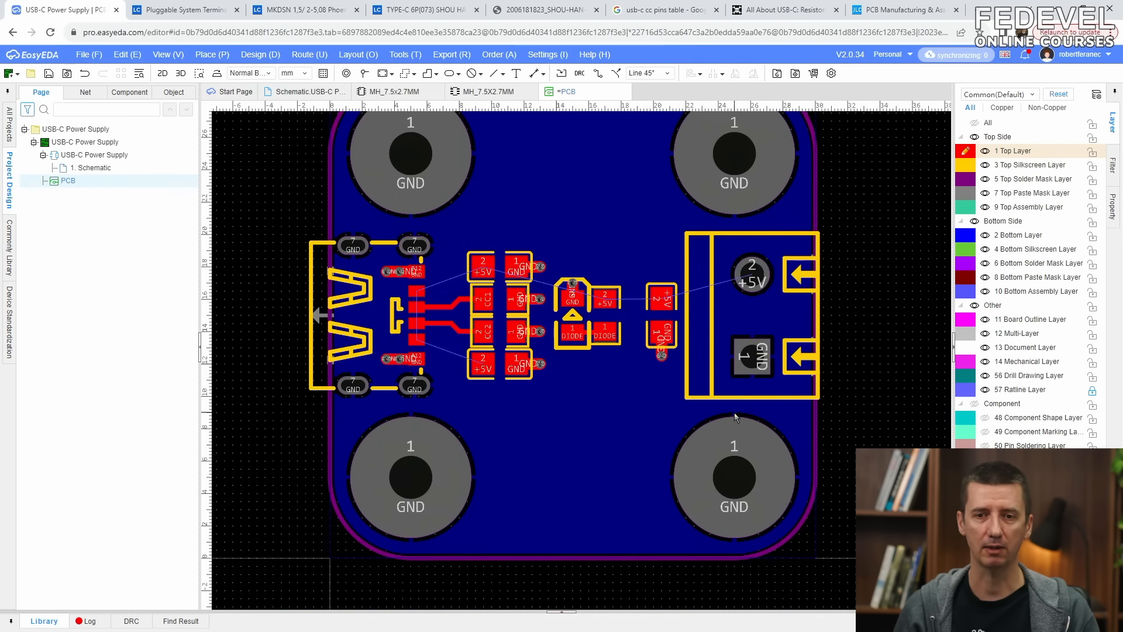
left_click(260, 55)
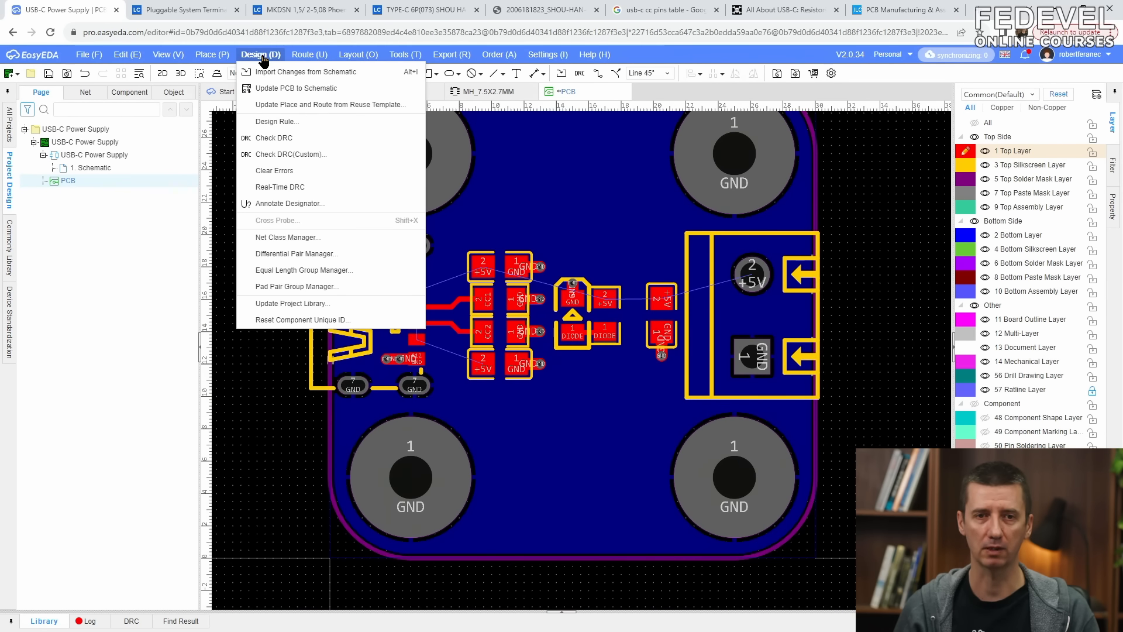
left_click(329, 123)
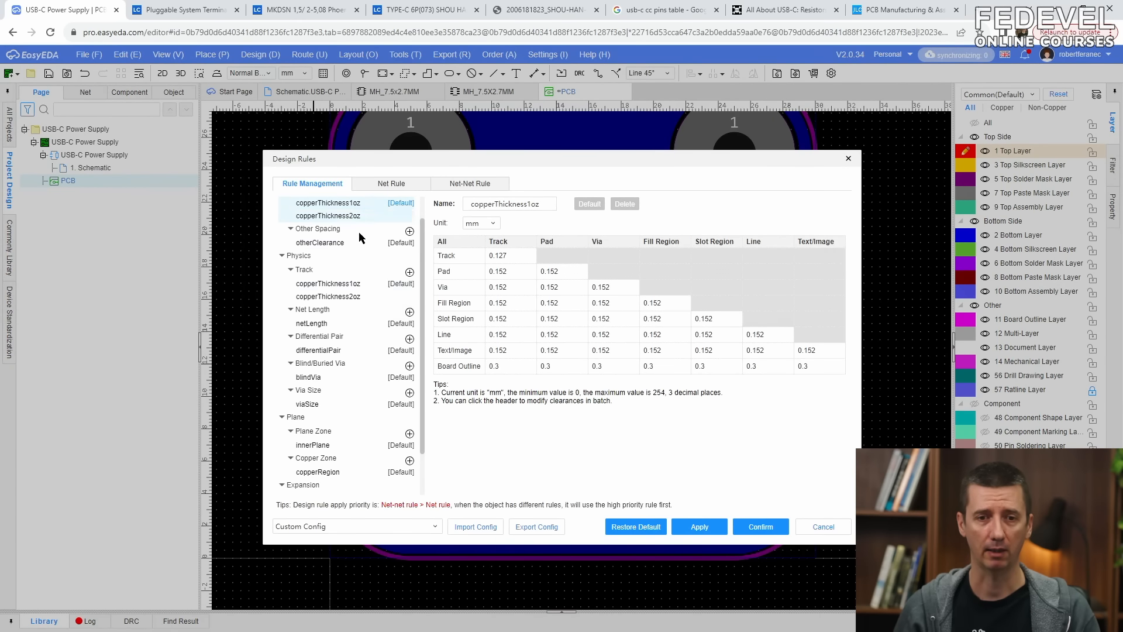
left_click(359, 473)
scroll(452, 380, "down", 1)
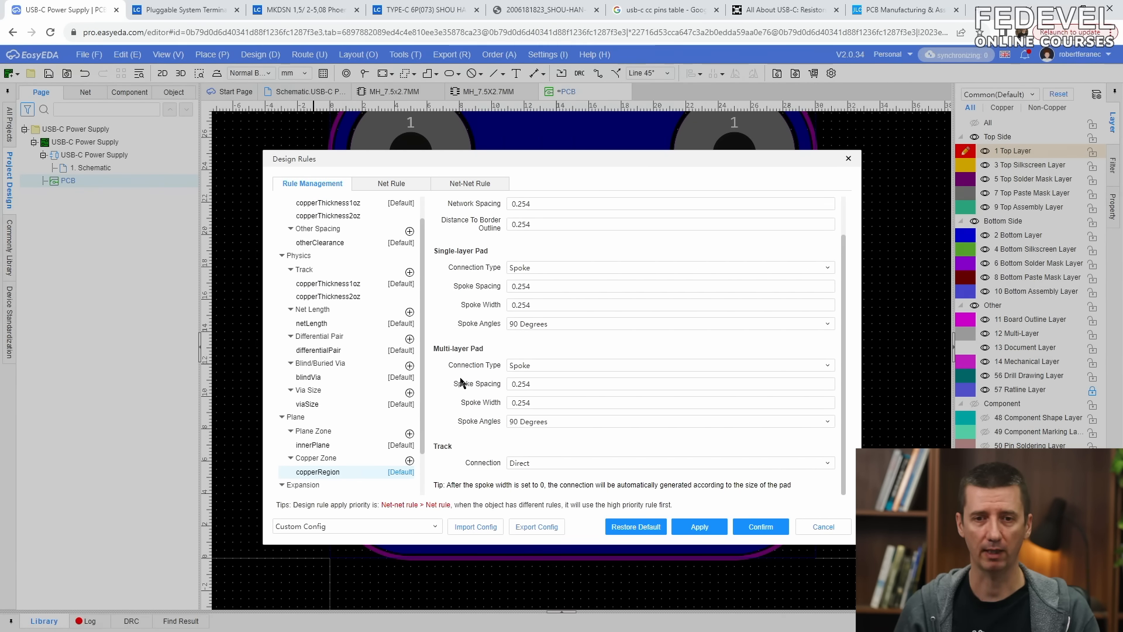
left_click(541, 384)
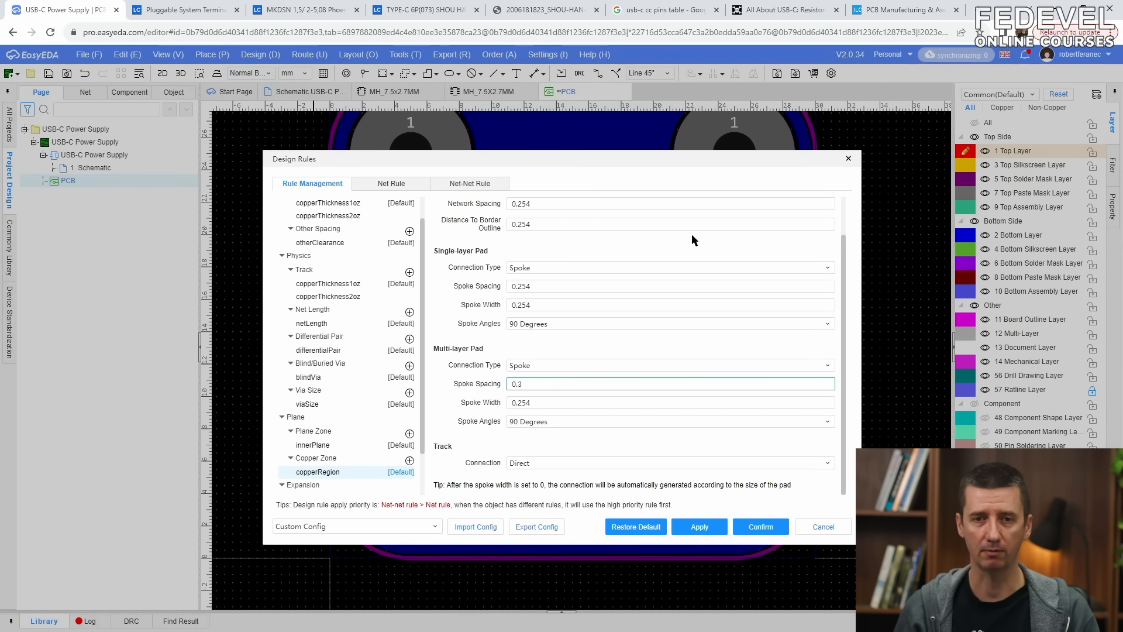
left_click_drag(684, 159, 498, 152)
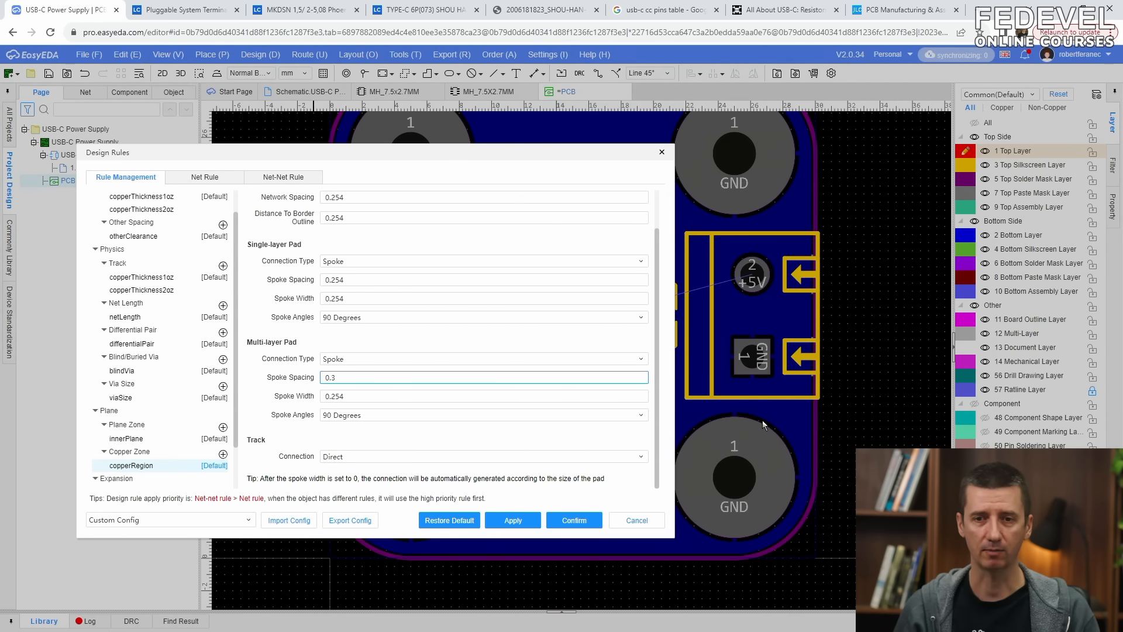
left_click(354, 395)
type("1")
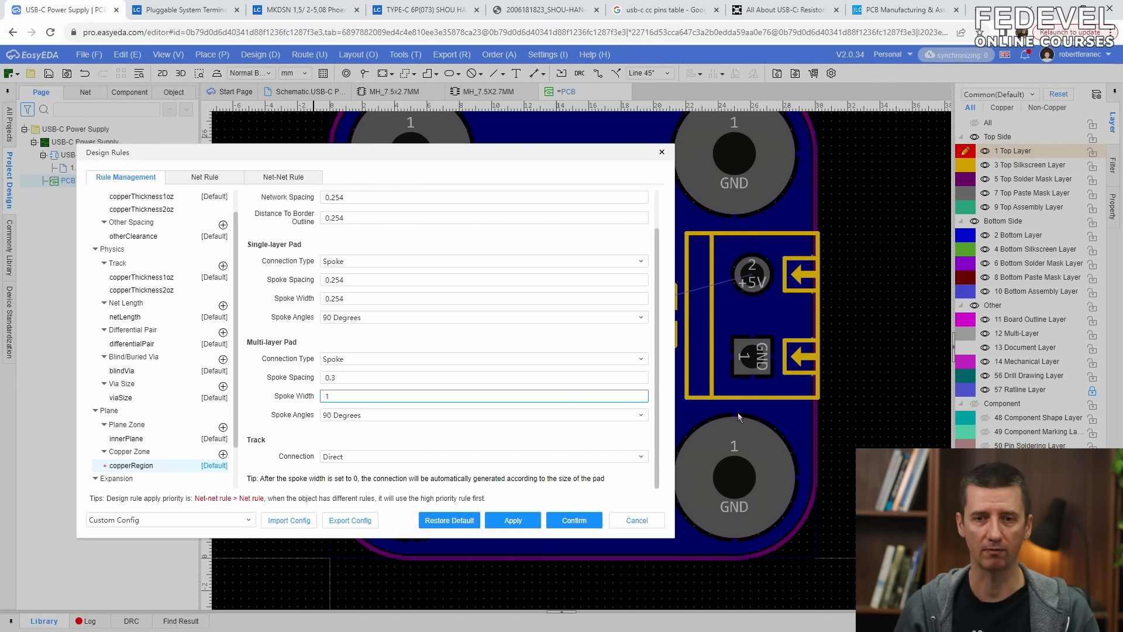
left_click(574, 520)
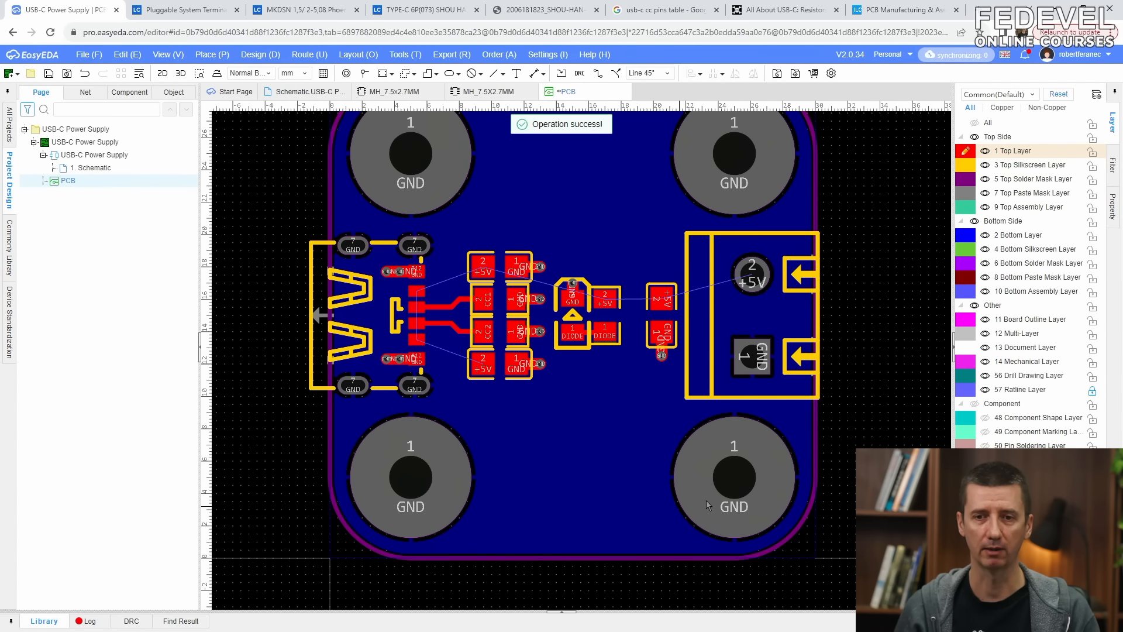
- Rebuild the bottom GND copper region to apply the new spoke settings
scroll(734, 427, "up", 5)
left_click(526, 372)
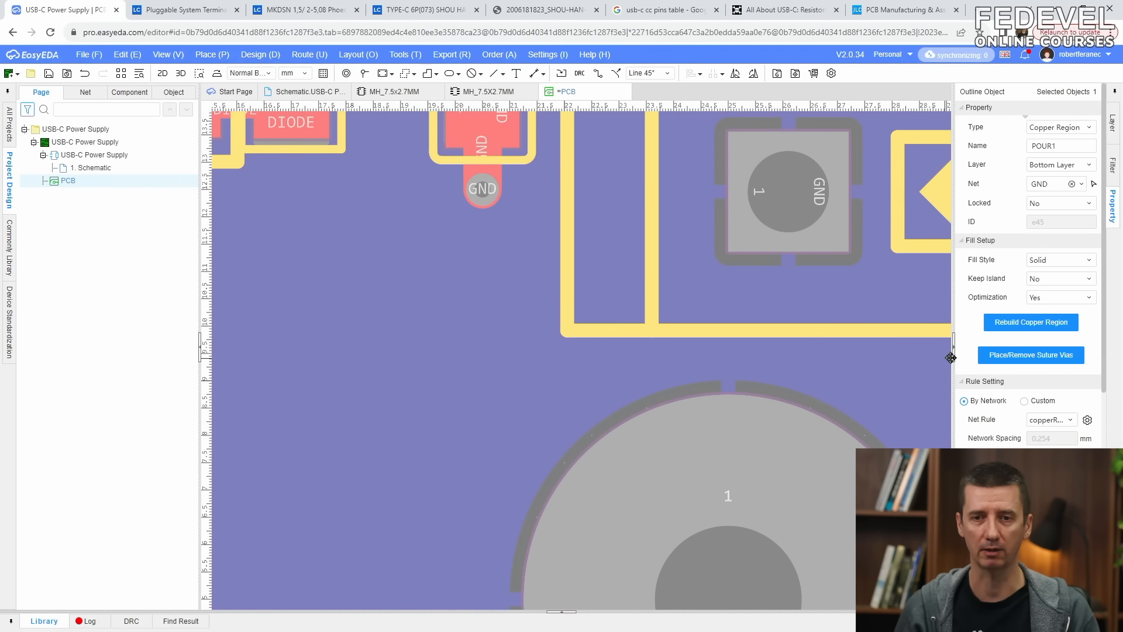
left_click(1015, 322)
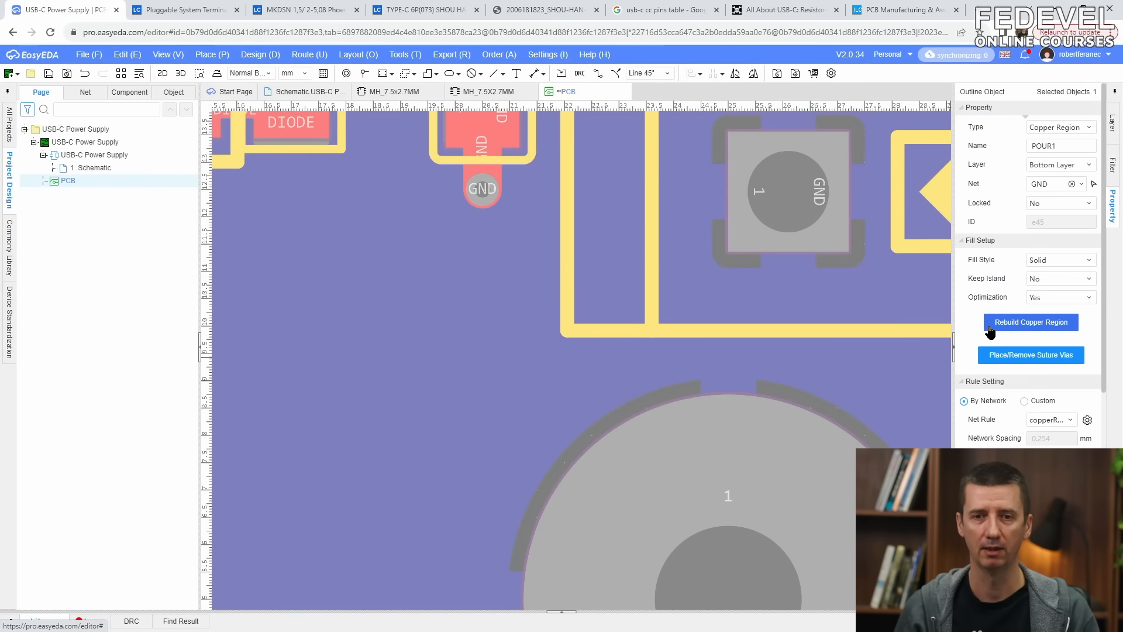
scroll(763, 369, "down", 5)
left_click(764, 366)
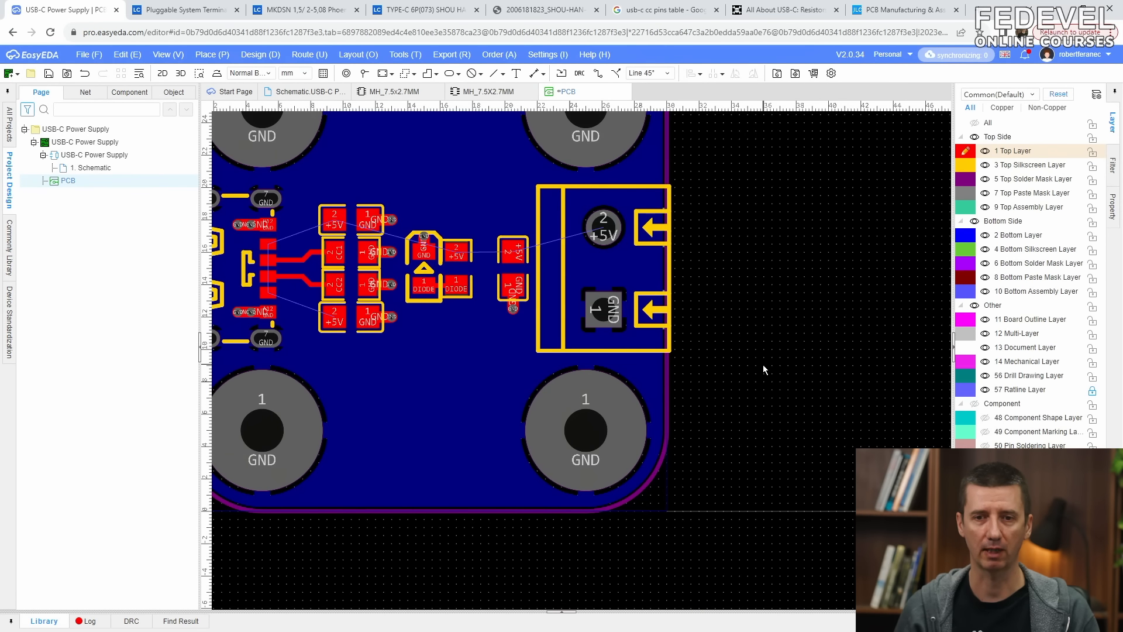
key("k")
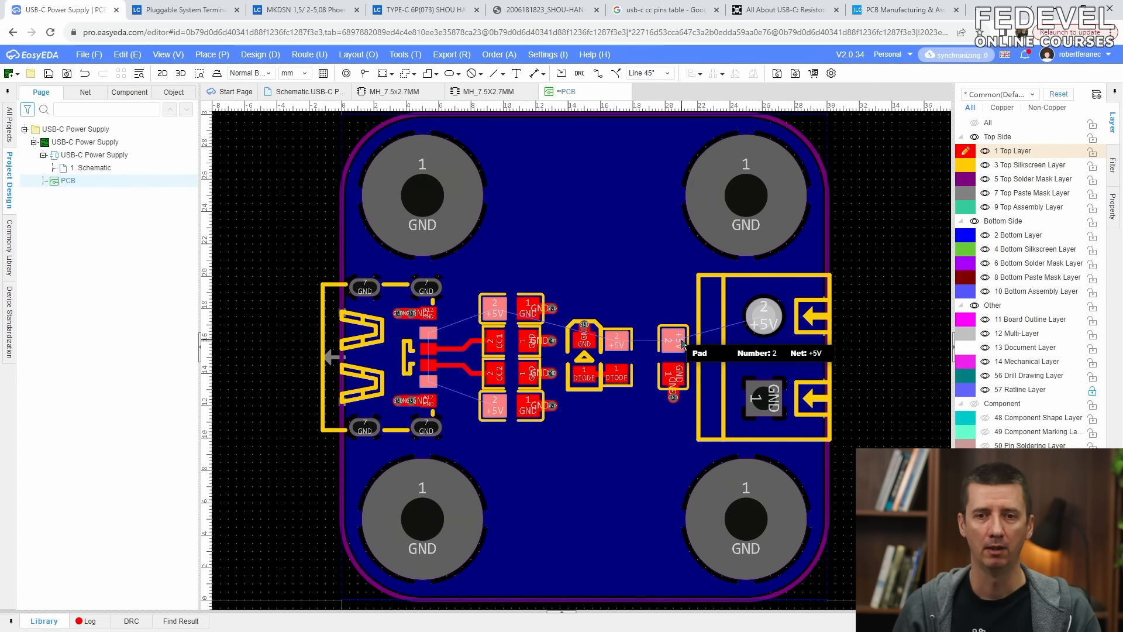
- Hide the bottom-side layers and start a top-layer polygon copper region, running its upper edge at about Y 21 mm from the USB connector past J2
left_click(975, 222)
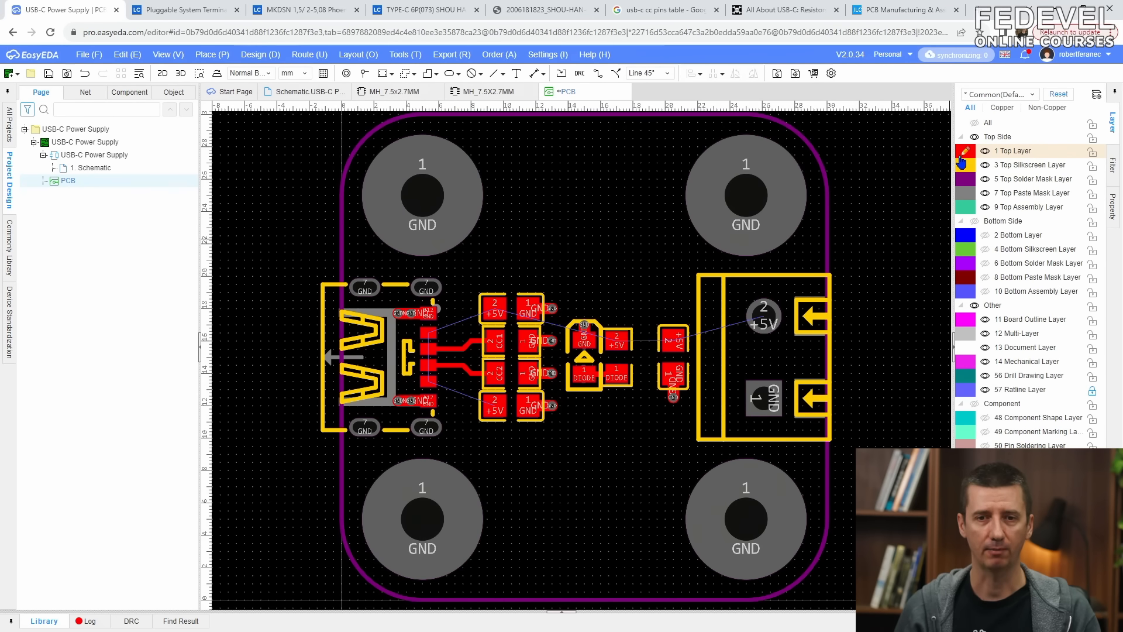
left_click(211, 54)
mouse_move(306, 155)
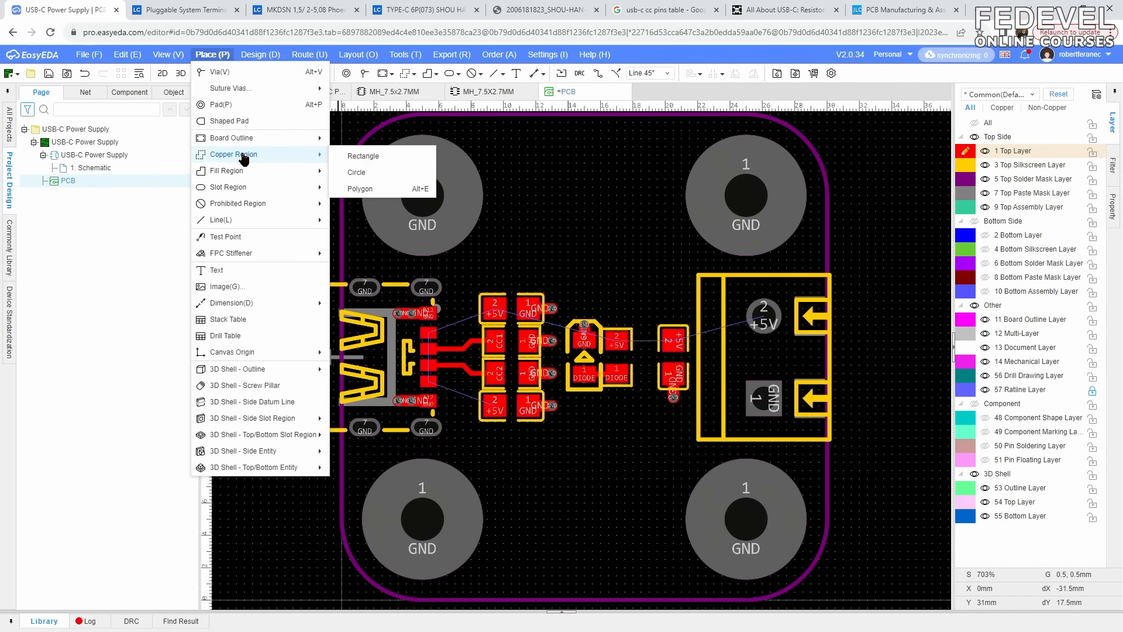
left_click(396, 189)
scroll(449, 276, "up", 3)
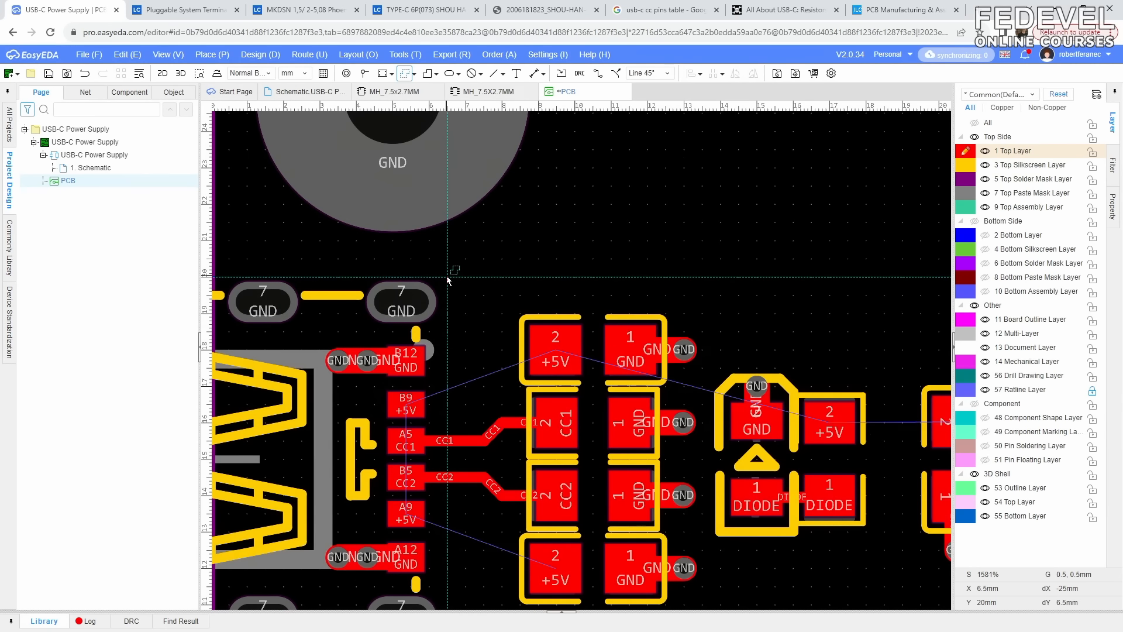
left_click(448, 277)
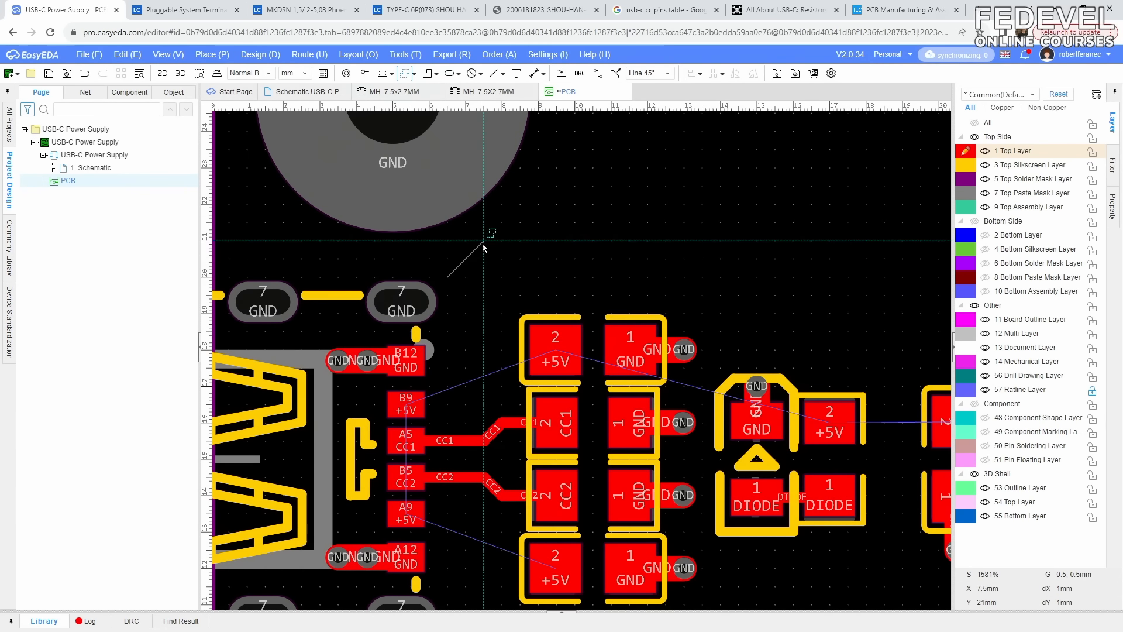
scroll(483, 241, "down", 2)
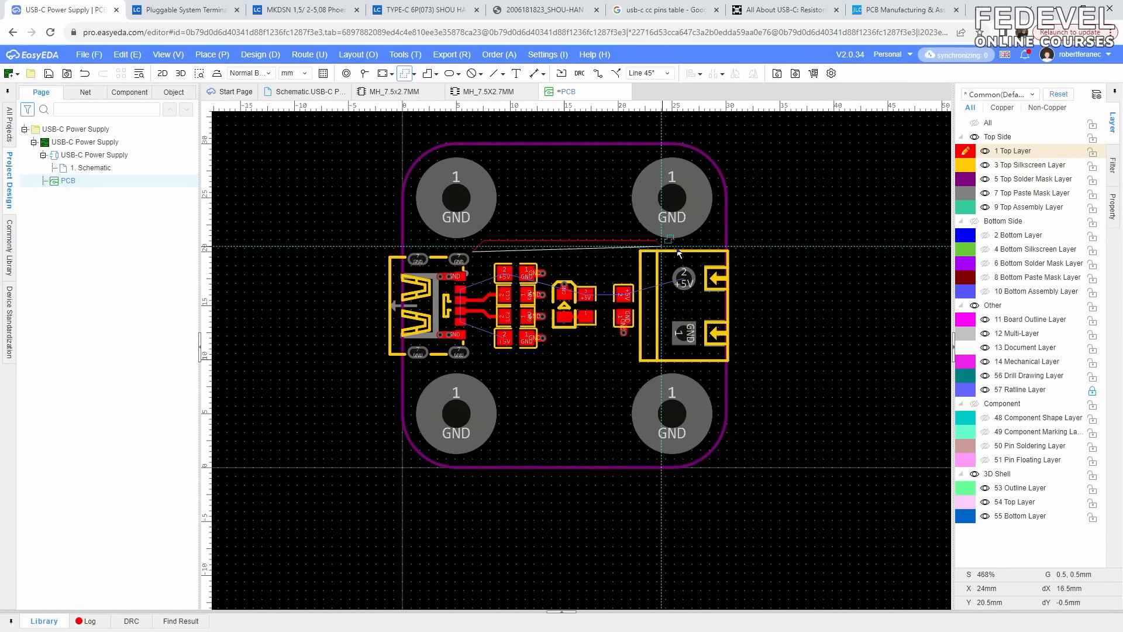
scroll(710, 251, "up", 1)
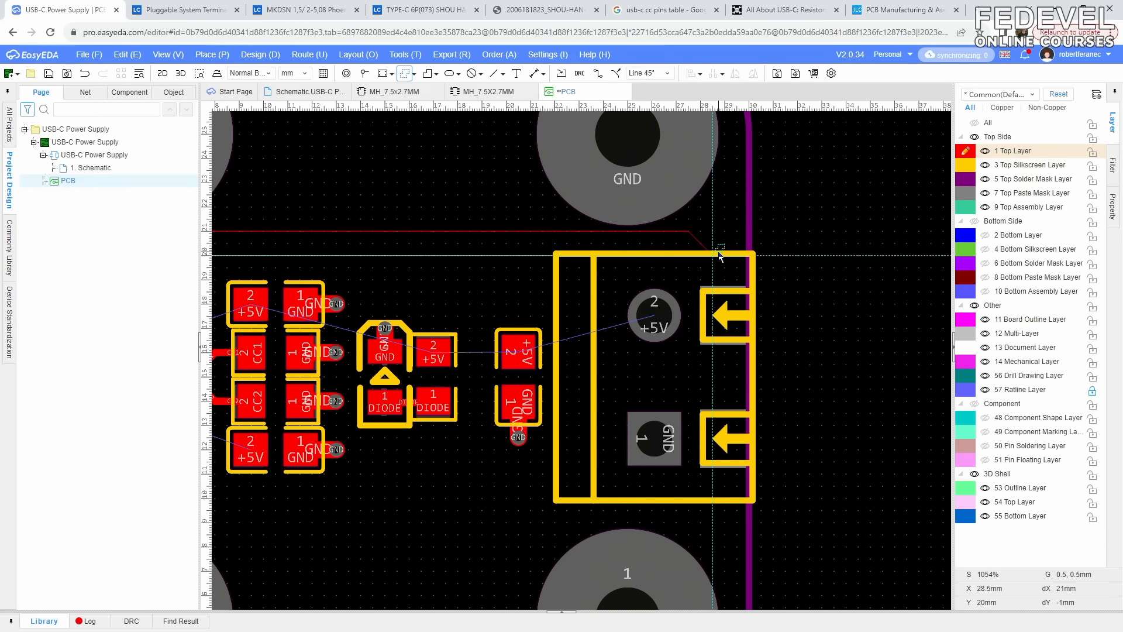
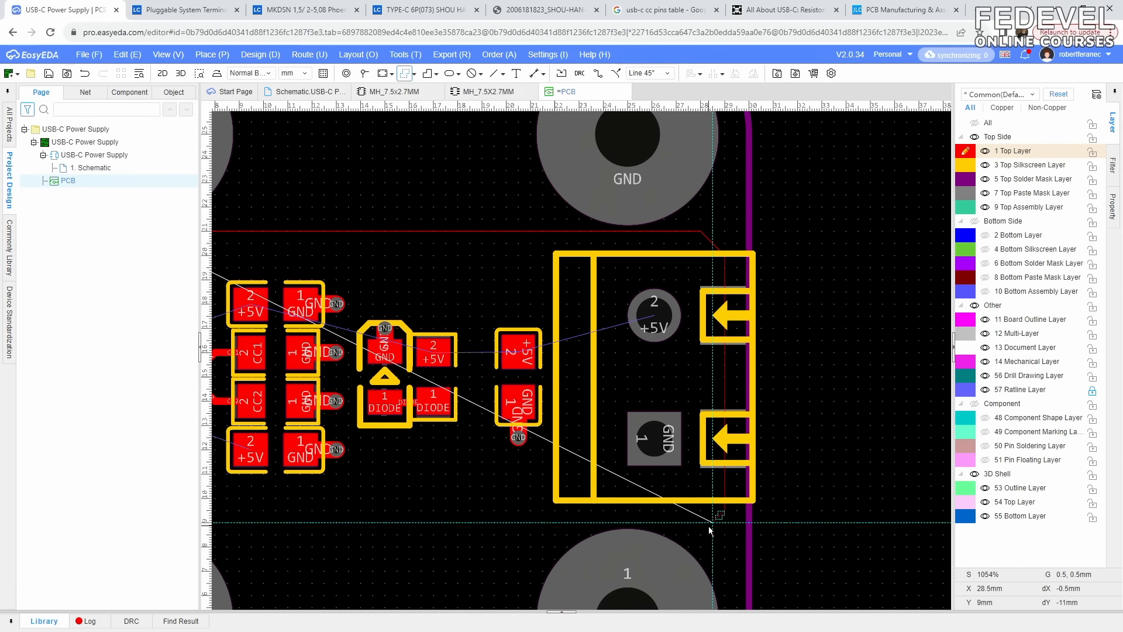
- Complete the polygon outline along about Y 9 mm below J2, back to the USB connector and around its +5V and CC pads
left_click(703, 524)
scroll(702, 525, "down", 3)
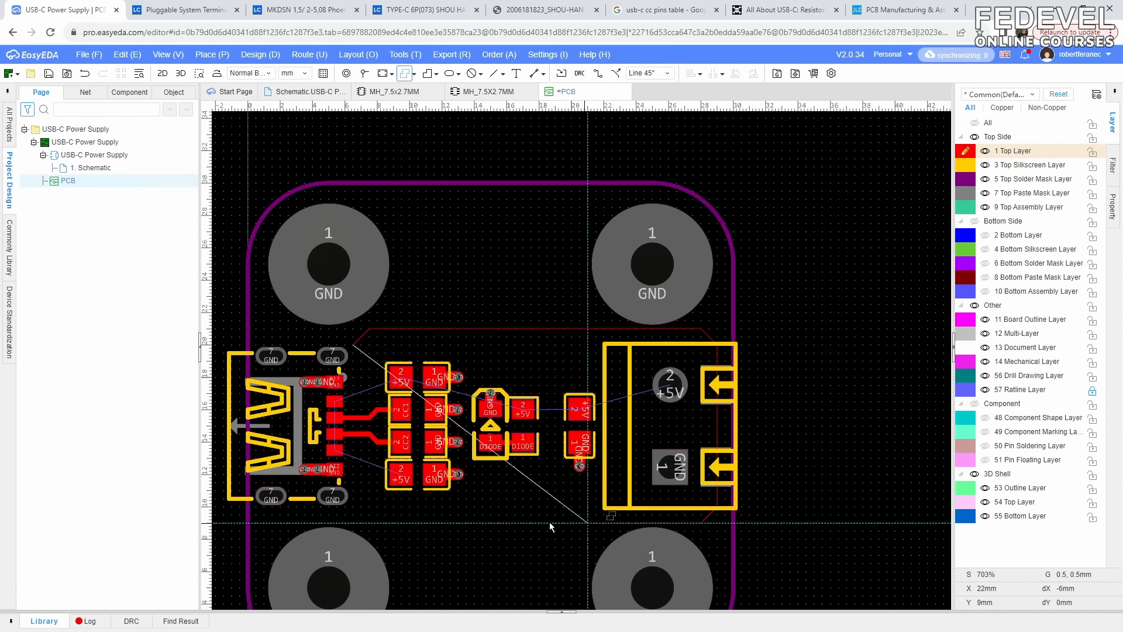
scroll(354, 506, "up", 4)
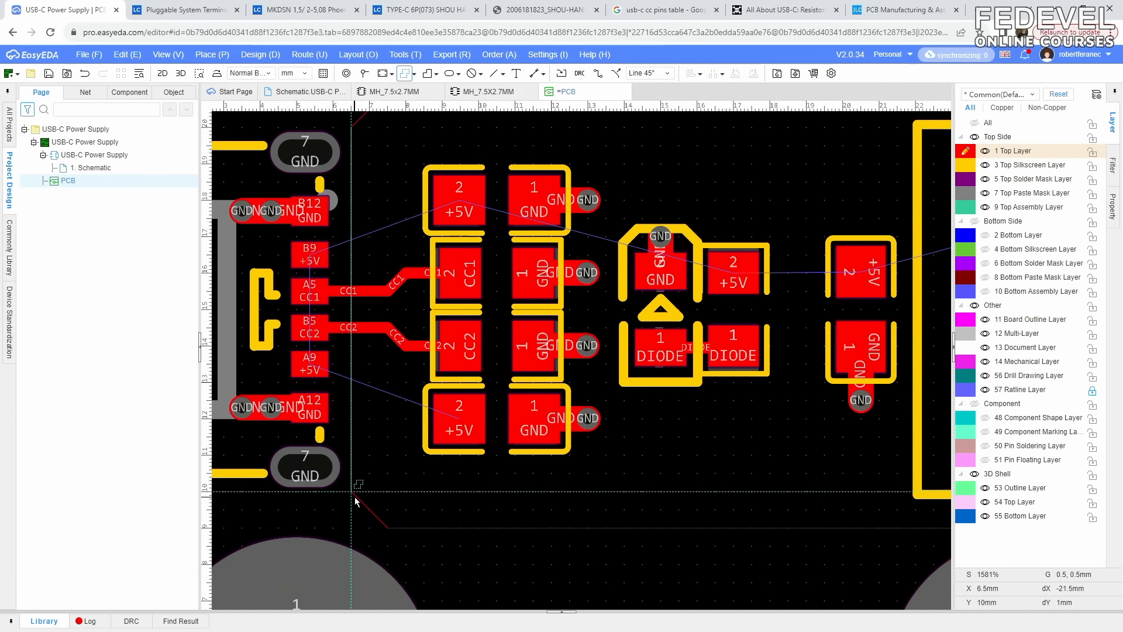
left_click(355, 497)
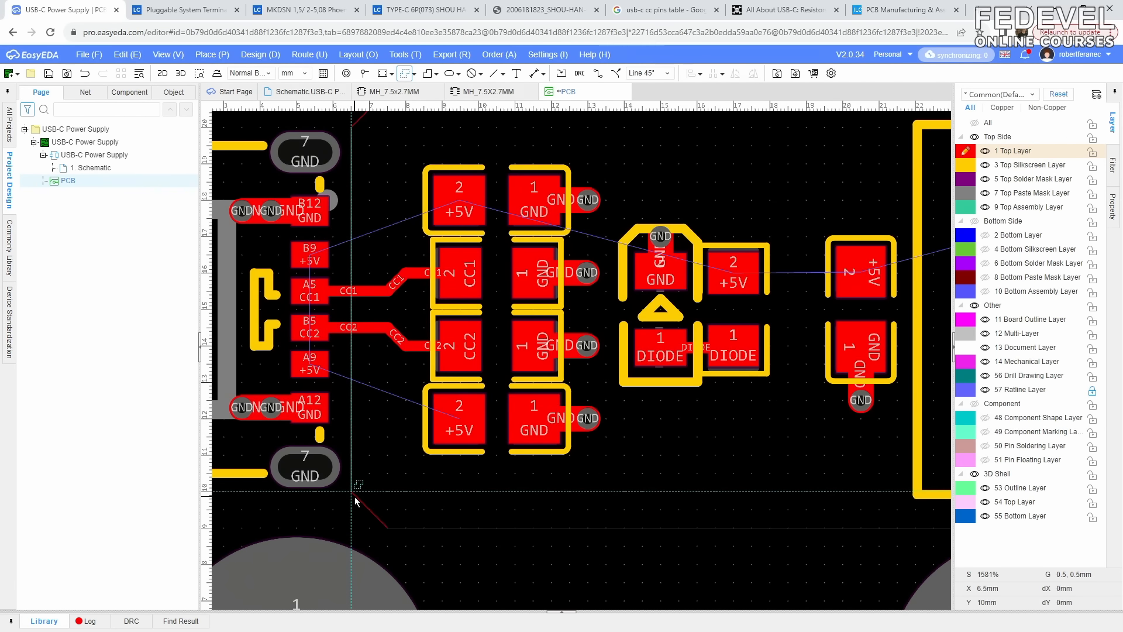
left_click(356, 383)
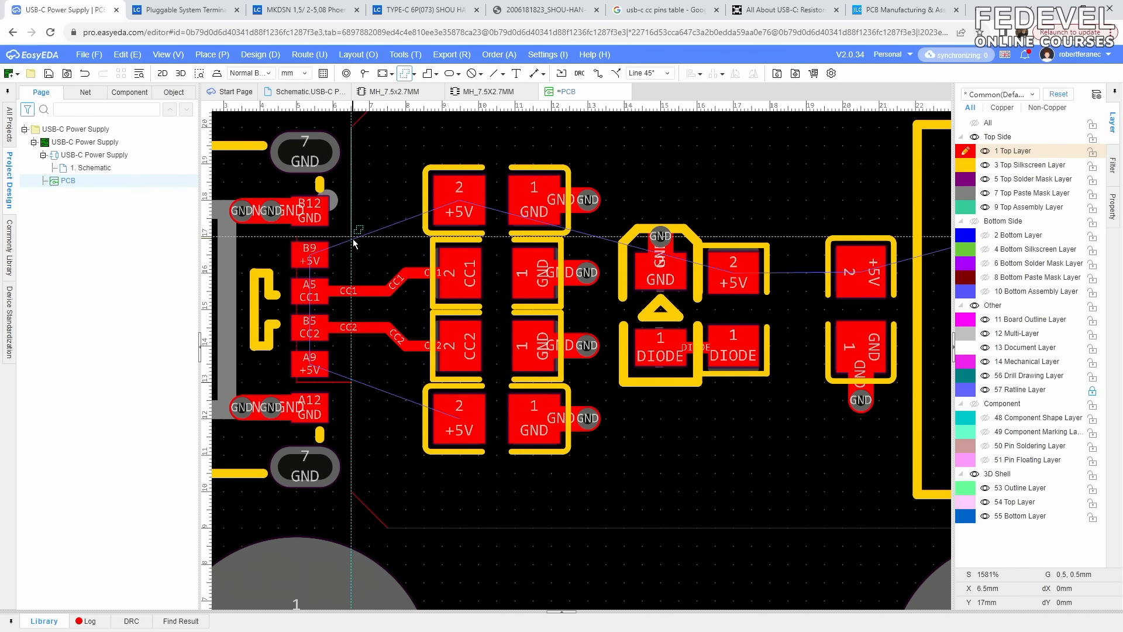
left_click(355, 130)
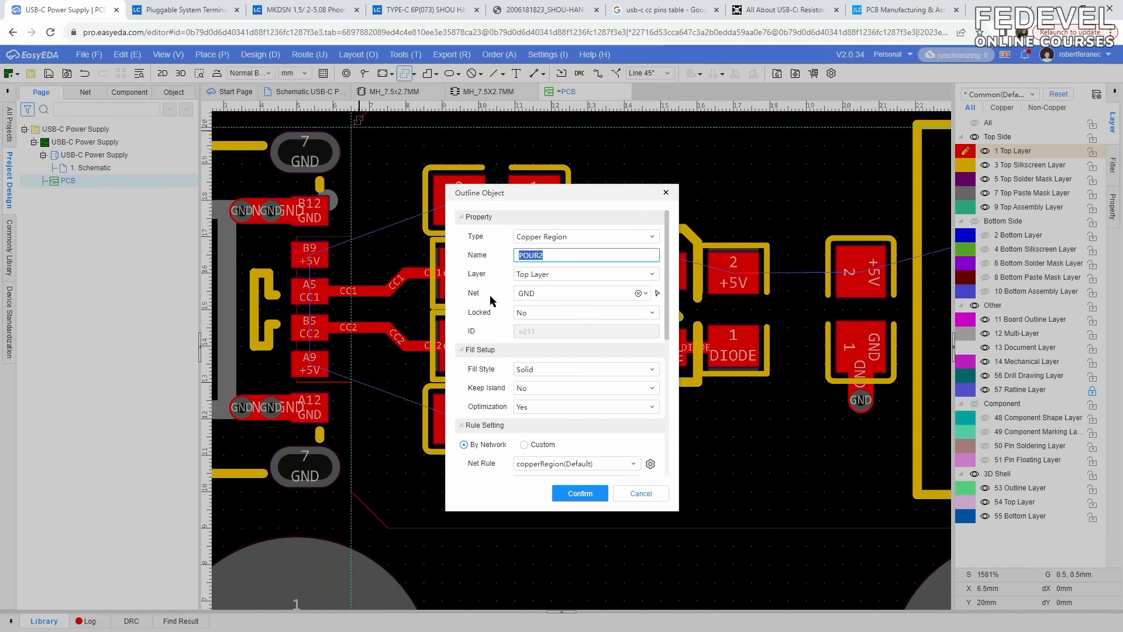
- Assign the top-layer copper region to the +5V net and create it
left_click(639, 293)
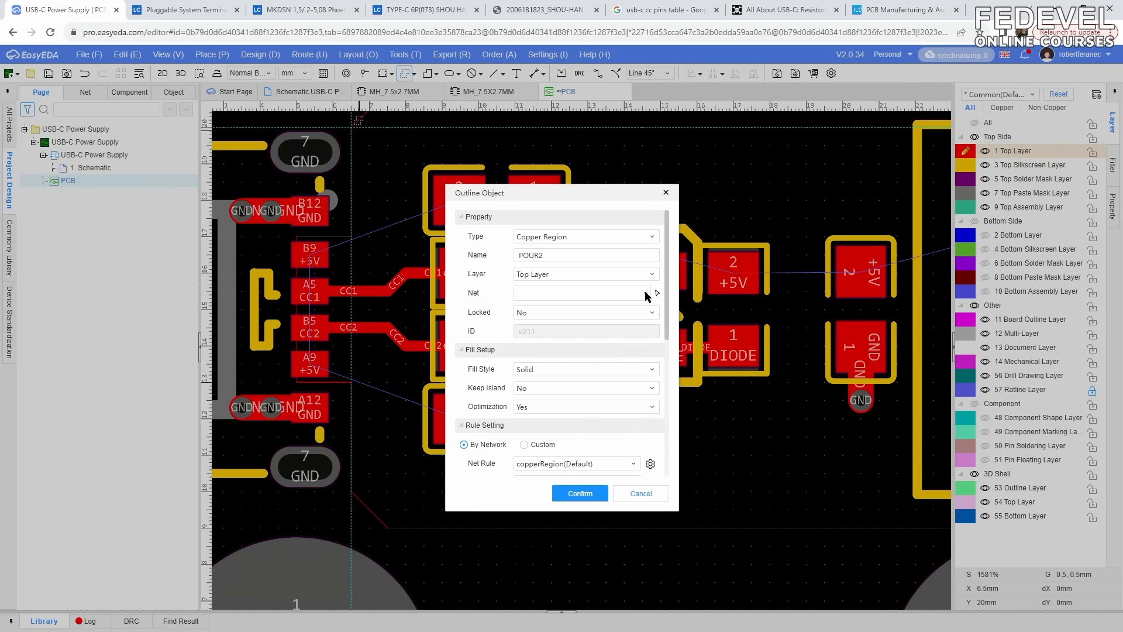
left_click(647, 294)
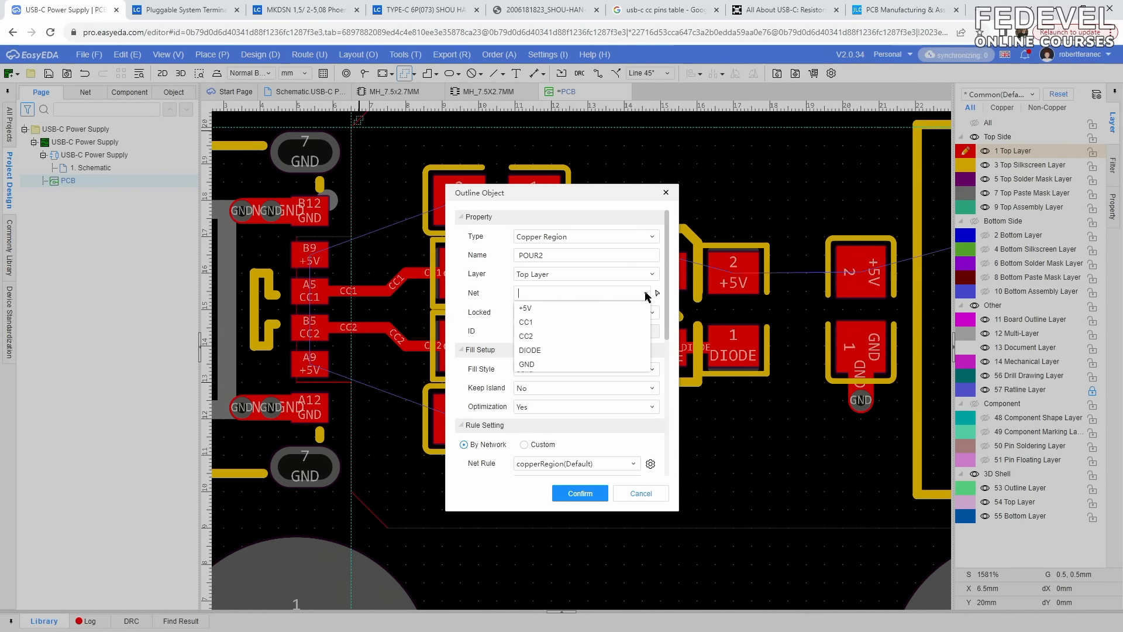
left_click(526, 308)
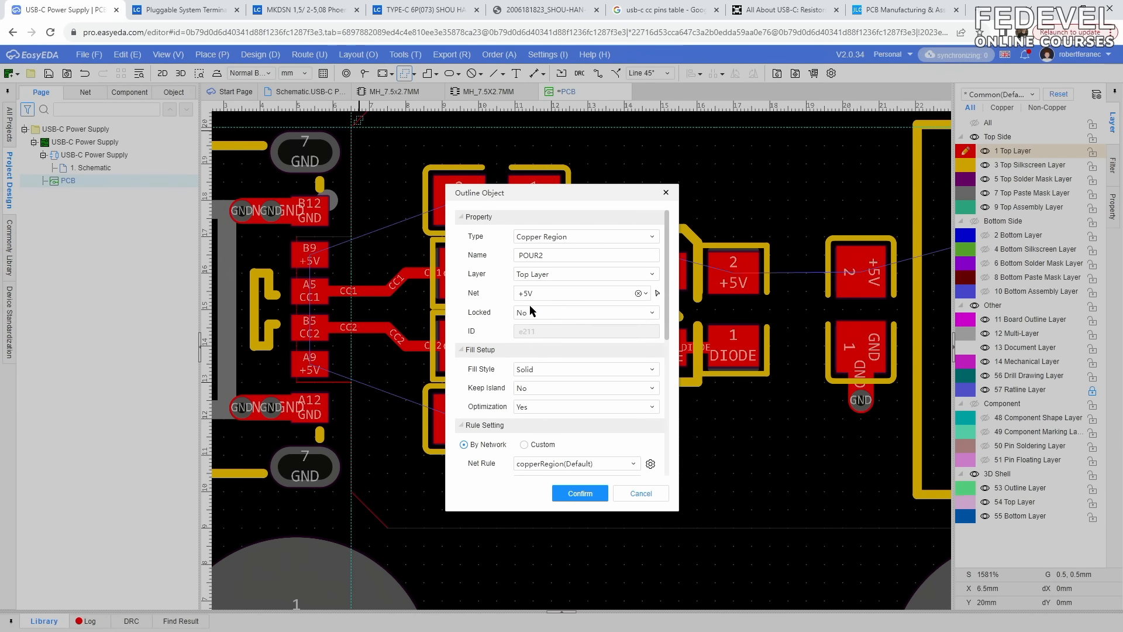
left_click(580, 493)
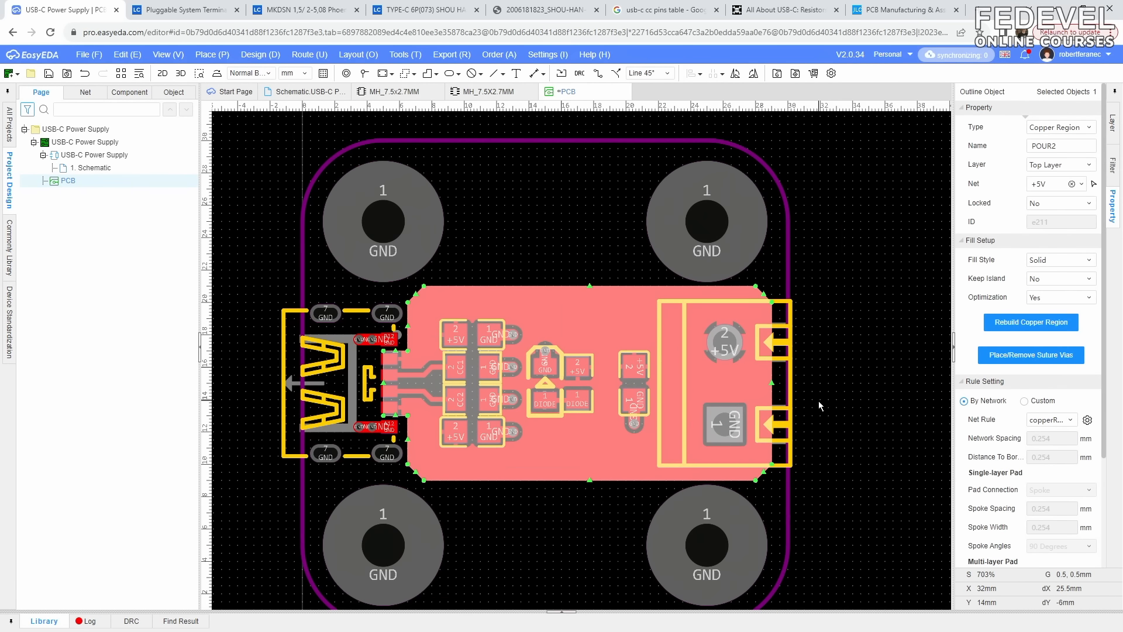
right_click_drag(819, 406, 859, 379)
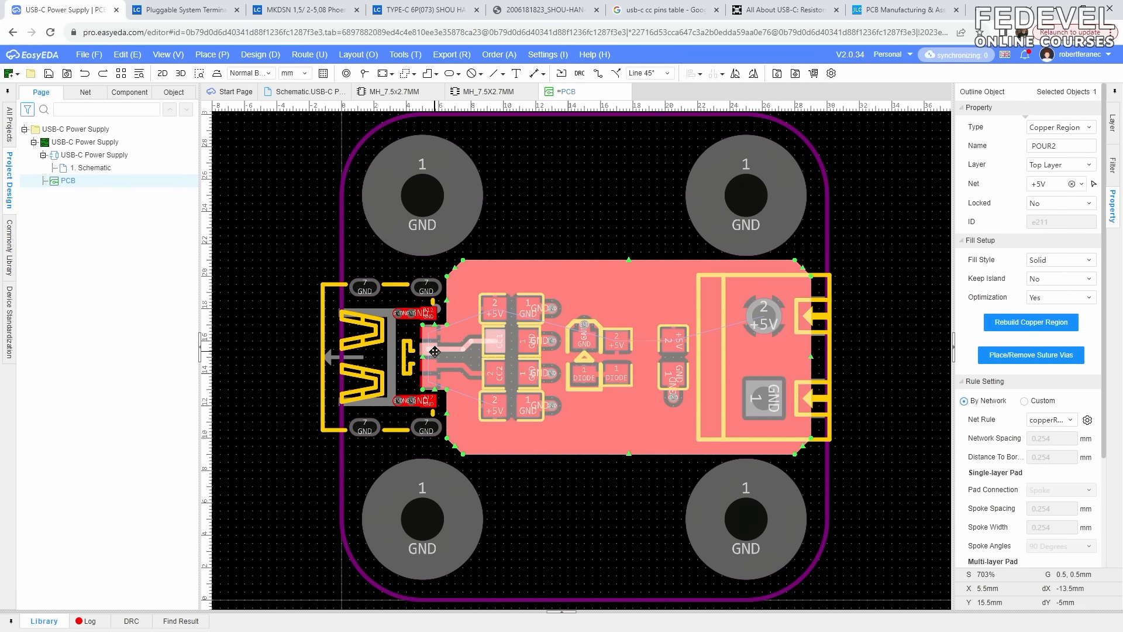
- Set the PCB grid and snap size to 0.05 mm
scroll(435, 351, "up", 5)
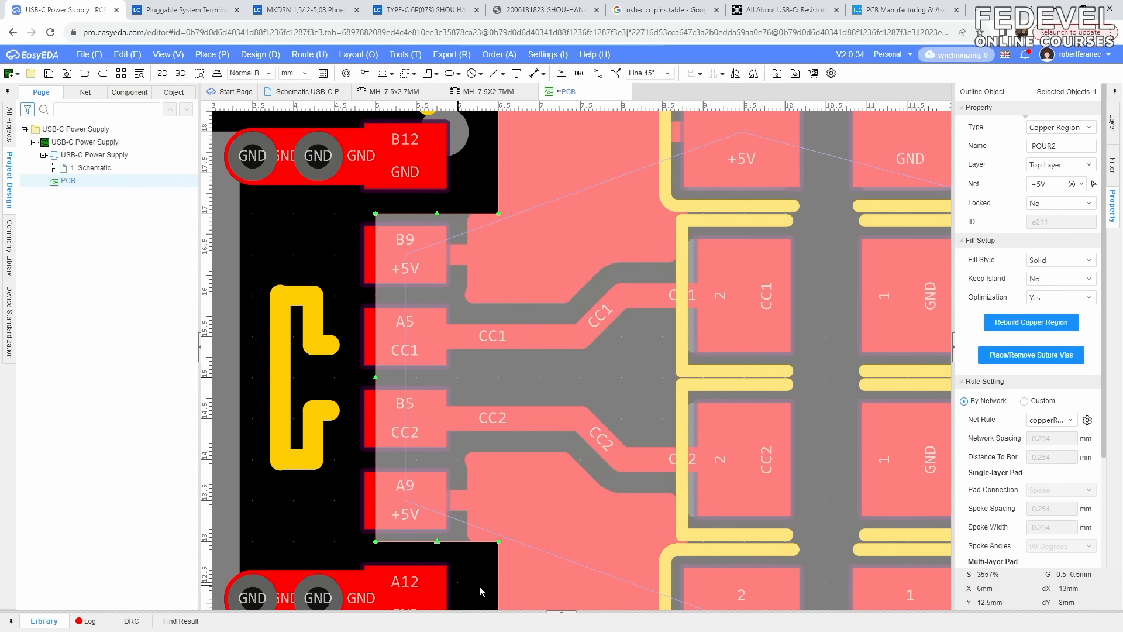
scroll(462, 374, "down", 4)
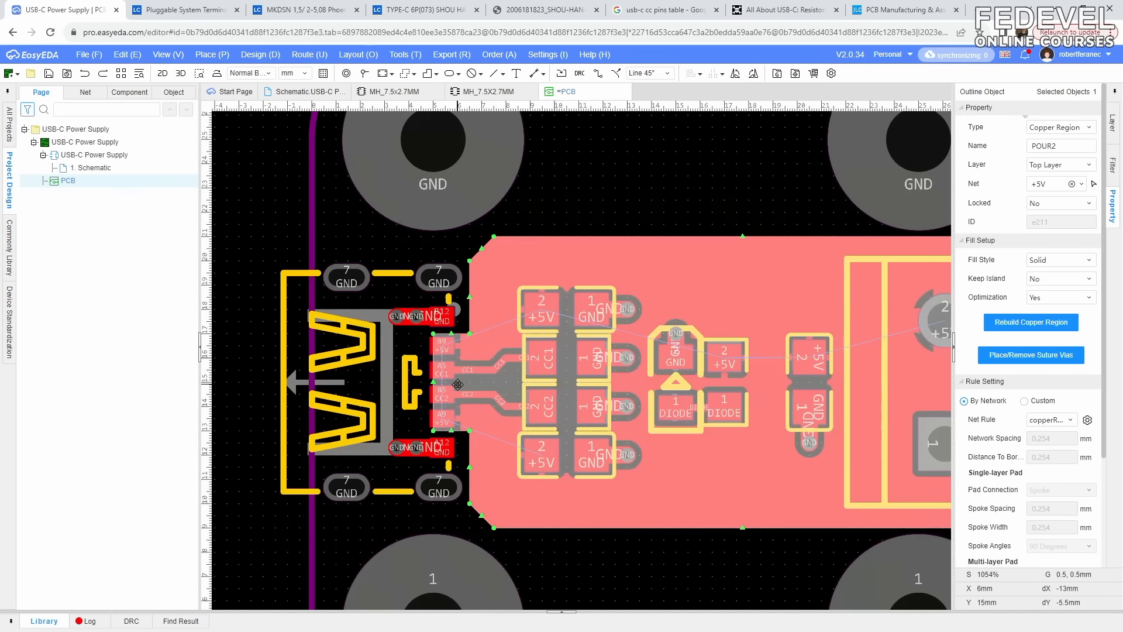
left_click(279, 204)
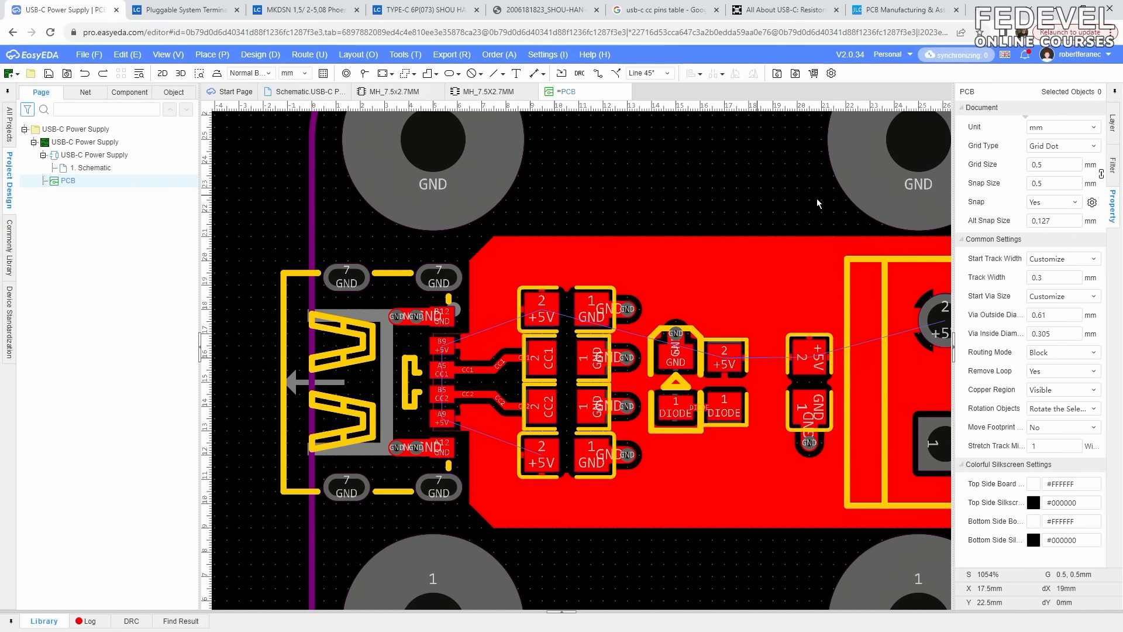
left_click(1057, 169)
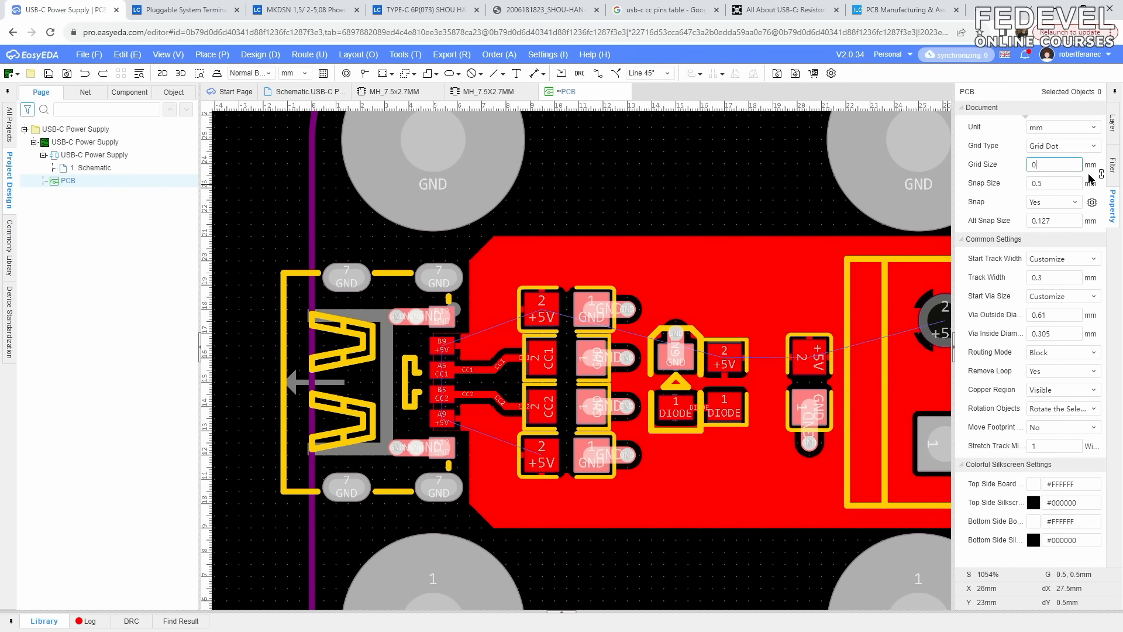
key("Return")
- Try moving the upper edge of the top-layer +5V copper region outward, and undo the changes
left_click(732, 244)
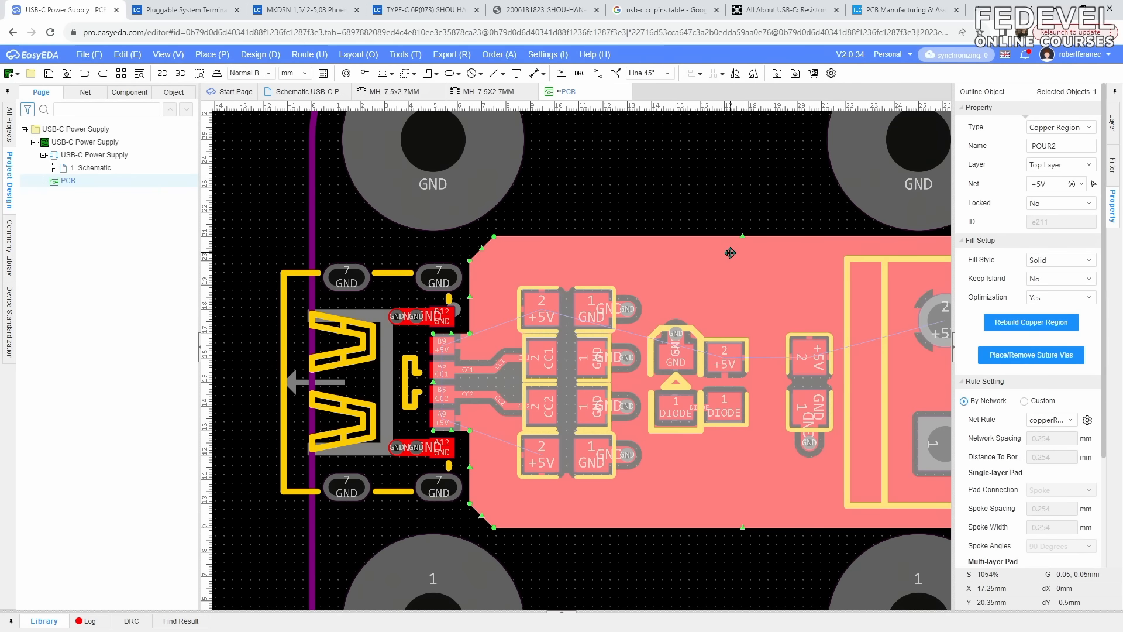
left_click_drag(743, 236, 743, 200)
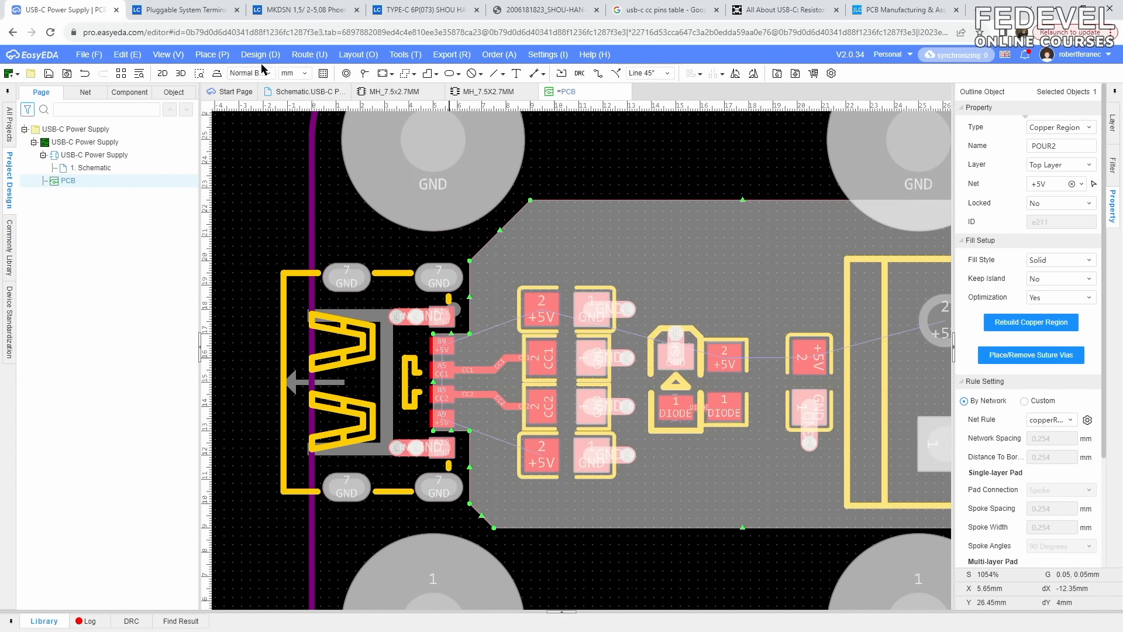
left_click(86, 73)
left_click(730, 255)
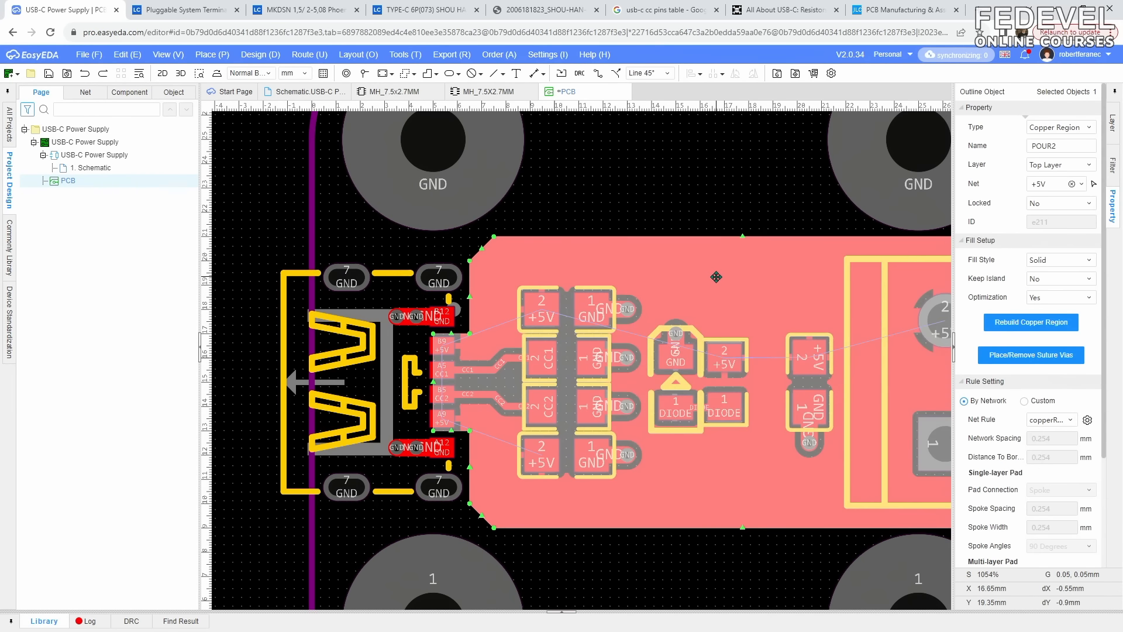
left_click_drag(704, 258, 719, 203)
left_click(85, 73)
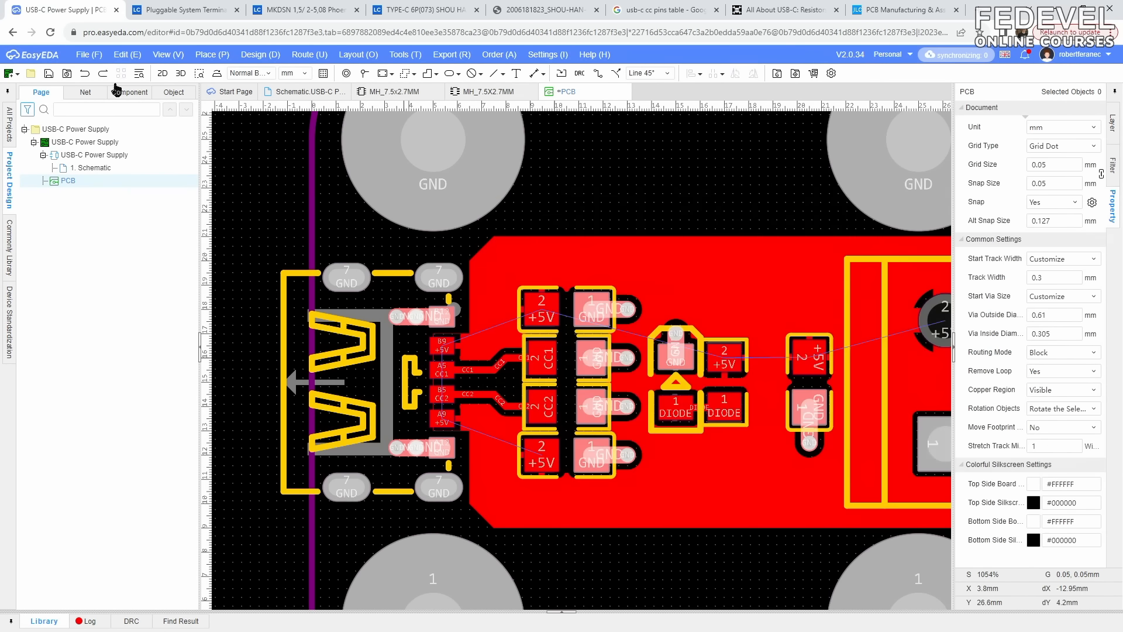
- Align the +5V region's edge above pad B9 with the pad's outer edge and its connector-side edge with the pads at X 4.85 mm
left_click(631, 278)
scroll(443, 340, "up", 5)
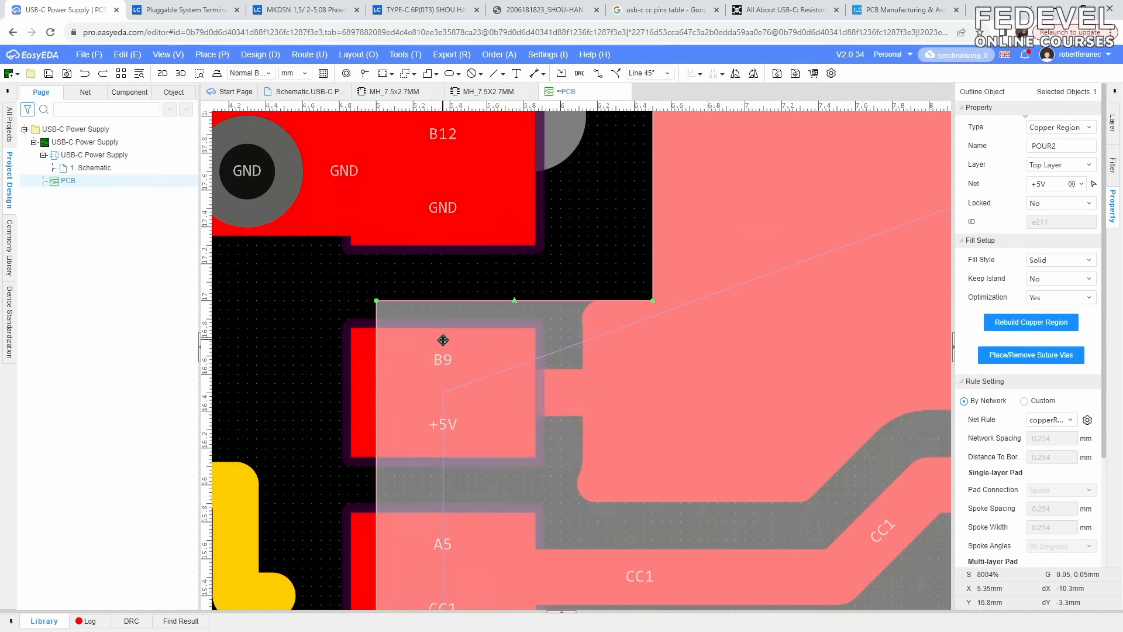
scroll(442, 339, "up", 2)
left_click_drag(552, 287, 490, 335)
scroll(569, 222, "down", 4)
scroll(569, 222, "down", 2)
scroll(538, 367, "up", 3)
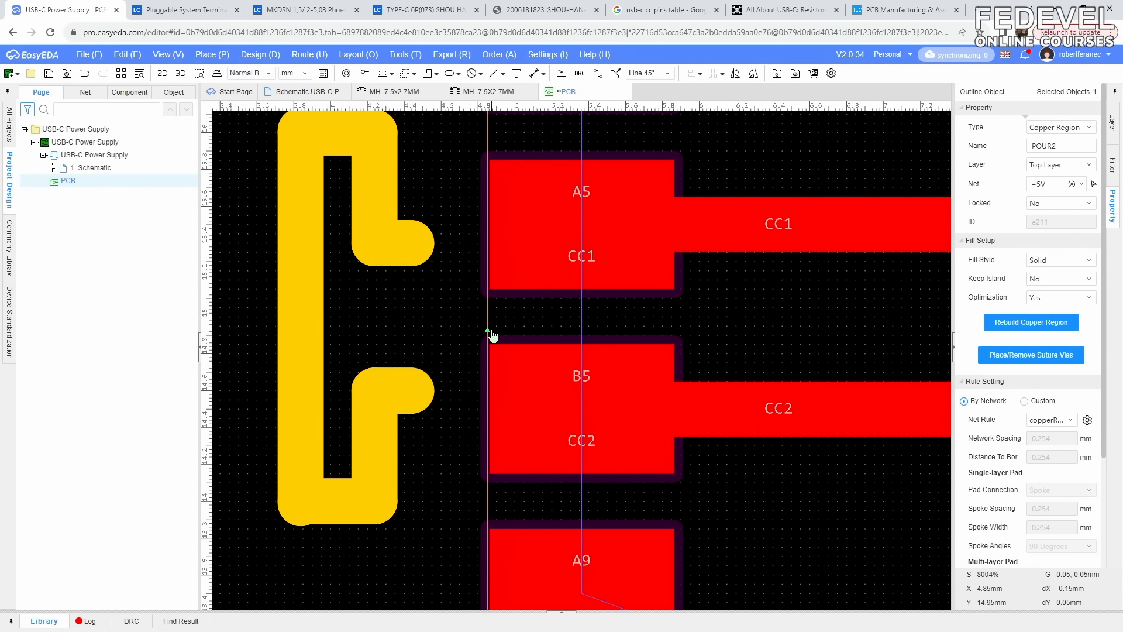
- Align the +5V region's edge below USB pad A9 with that pad's outer edge and rebuild the copper region
scroll(491, 335, "down", 3)
scroll(572, 404, "up", 3)
left_click_drag(549, 380, 544, 357)
scroll(544, 356, "down", 8)
scroll(534, 364, "down", 2)
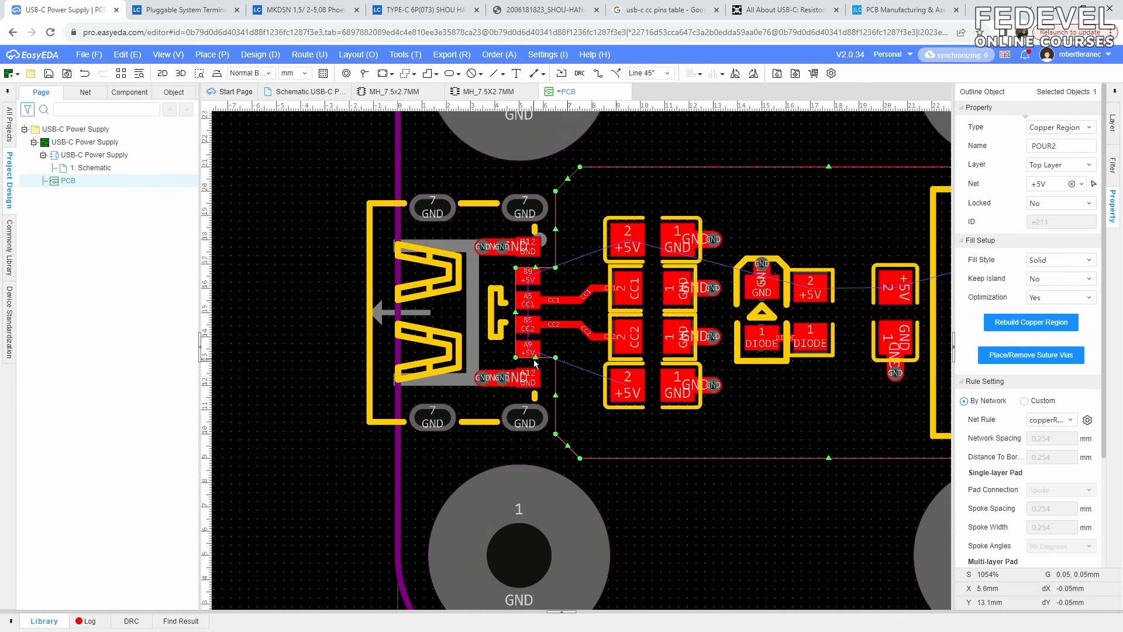
left_click(1031, 322)
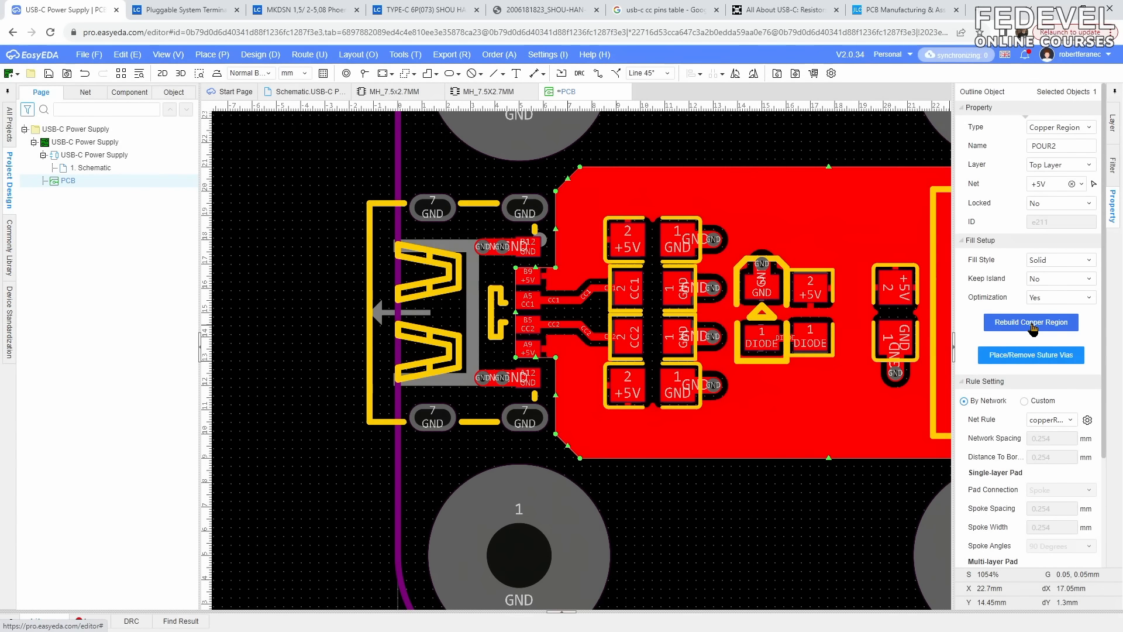
- Set the PCB grid and snap size back to 0.5 mm
left_click(289, 166)
double_click(1063, 164)
key("Return")
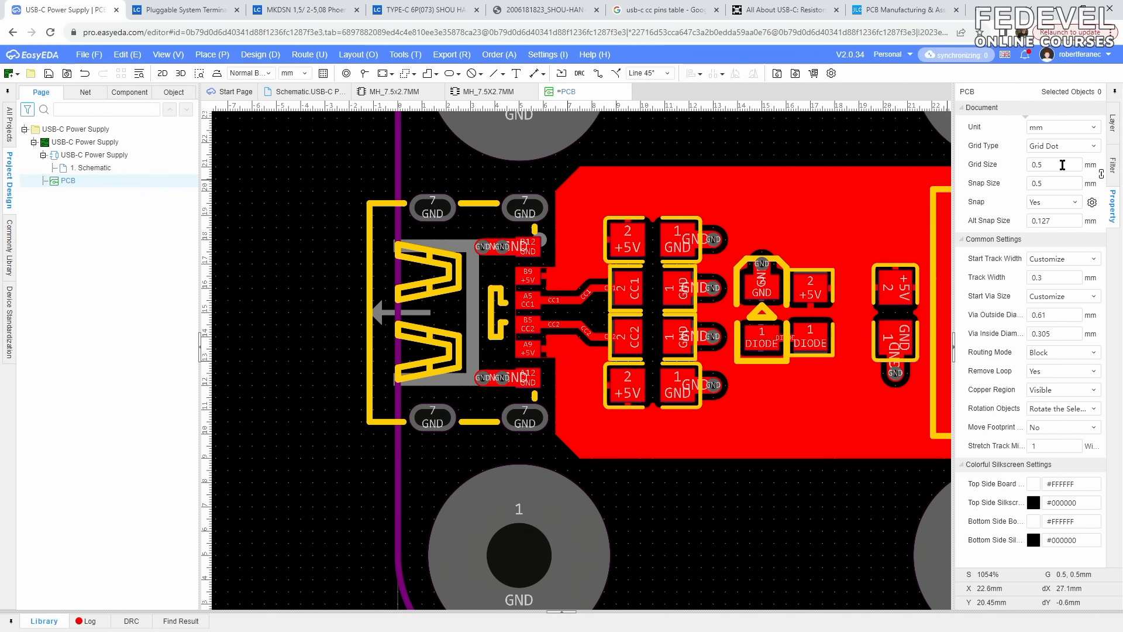
- In the design rules, set the copperRegion rule's single-layer pad connection type to Direct and save the rule
key("k")
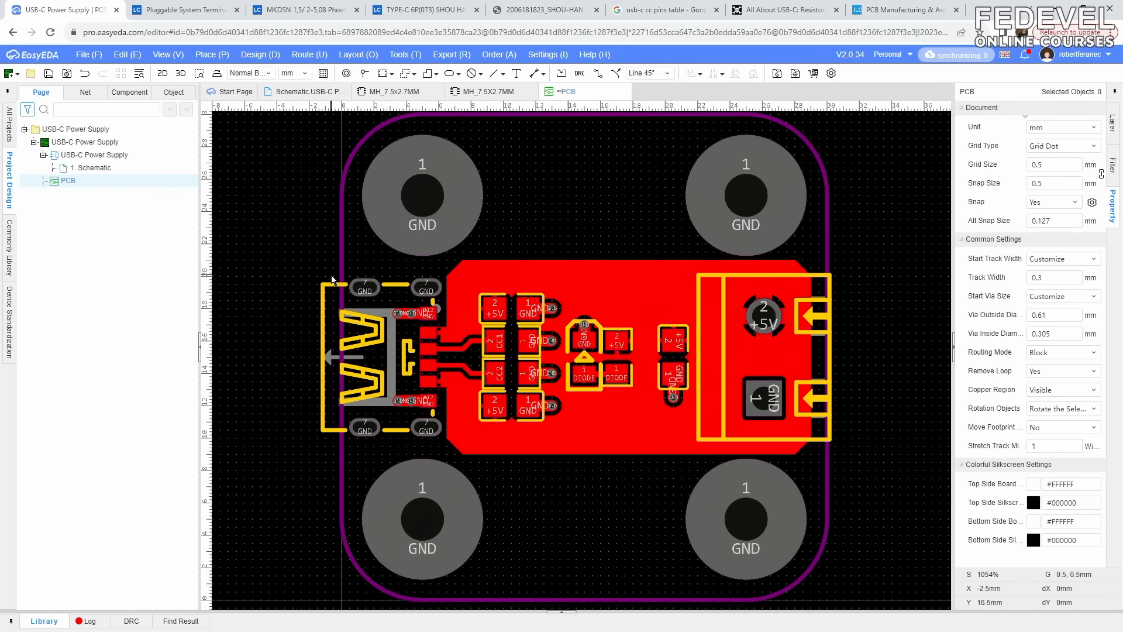
scroll(451, 336, "up", 5)
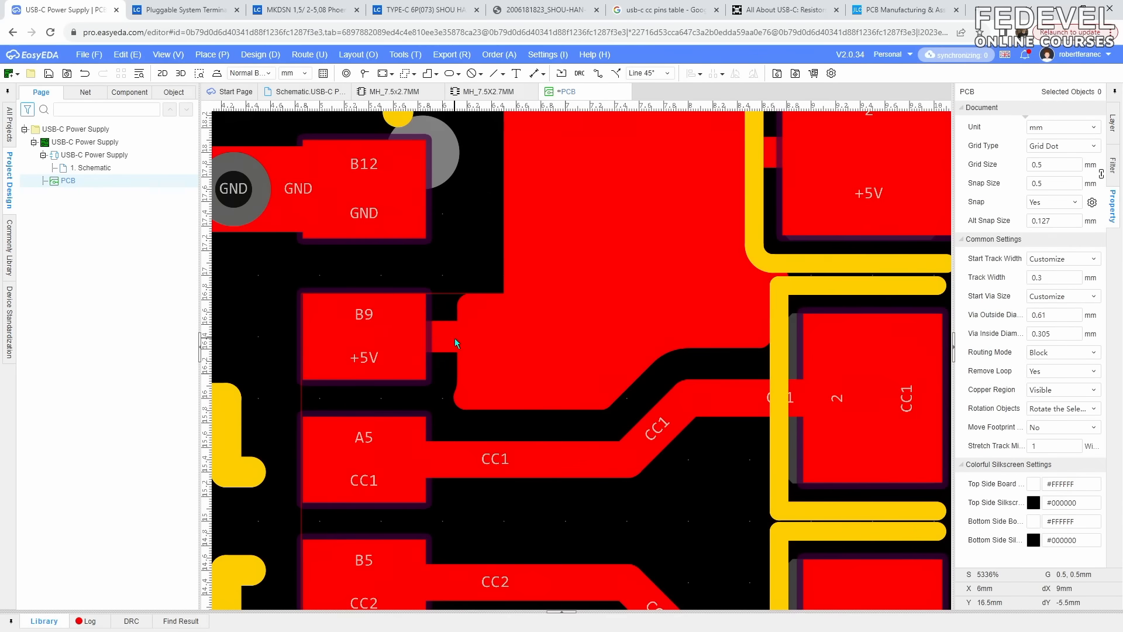
scroll(432, 337, "down", 1)
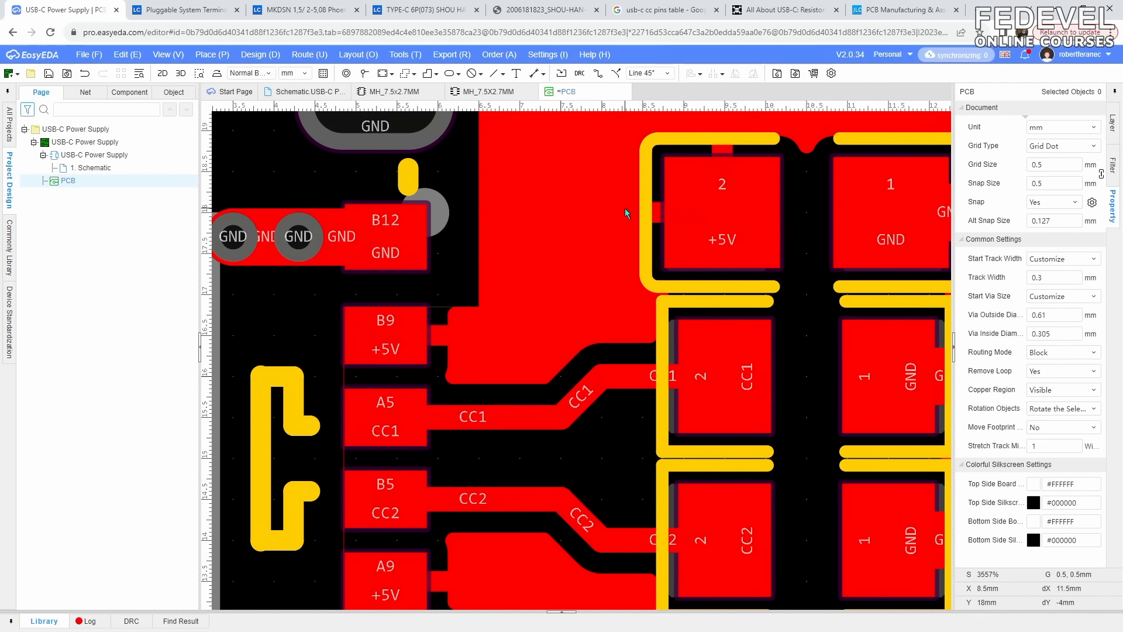
left_click(260, 54)
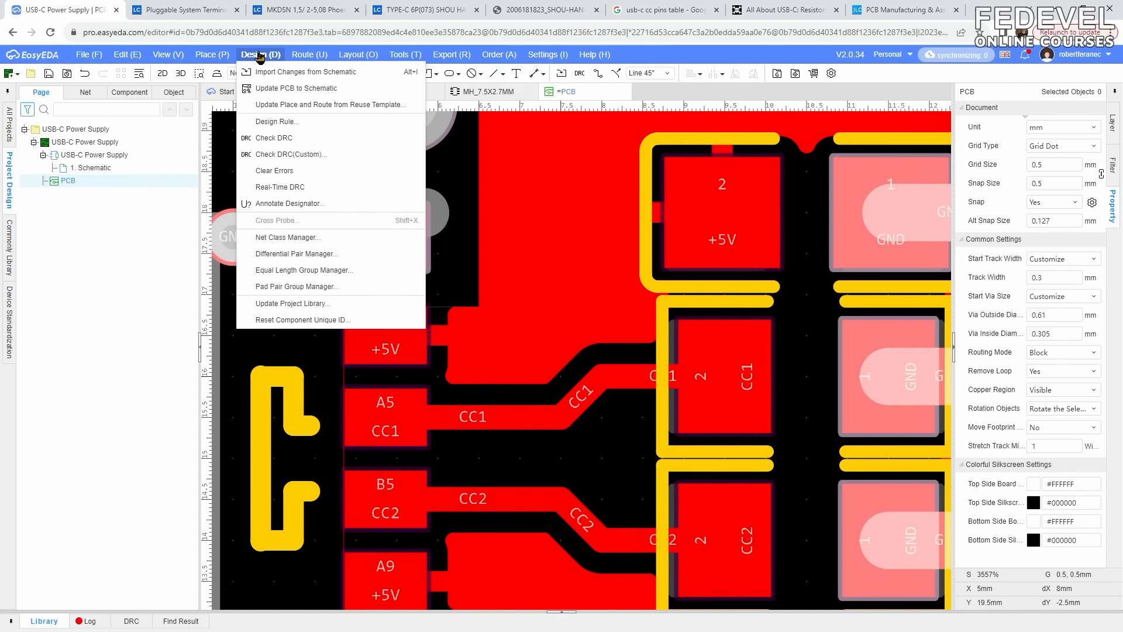
left_click(282, 120)
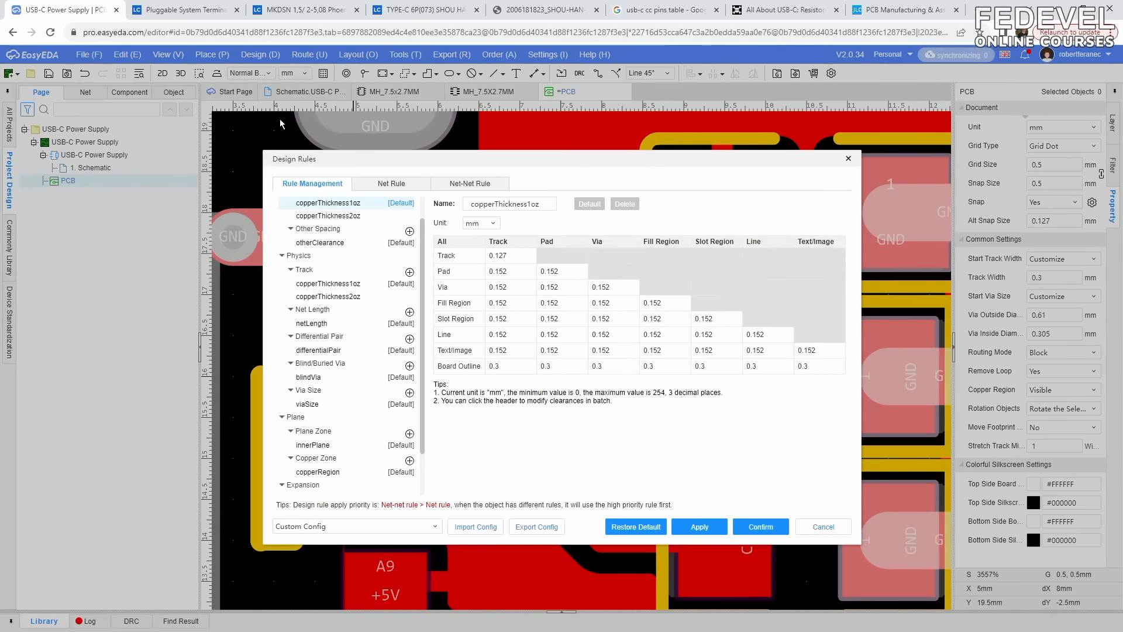
left_click(332, 472)
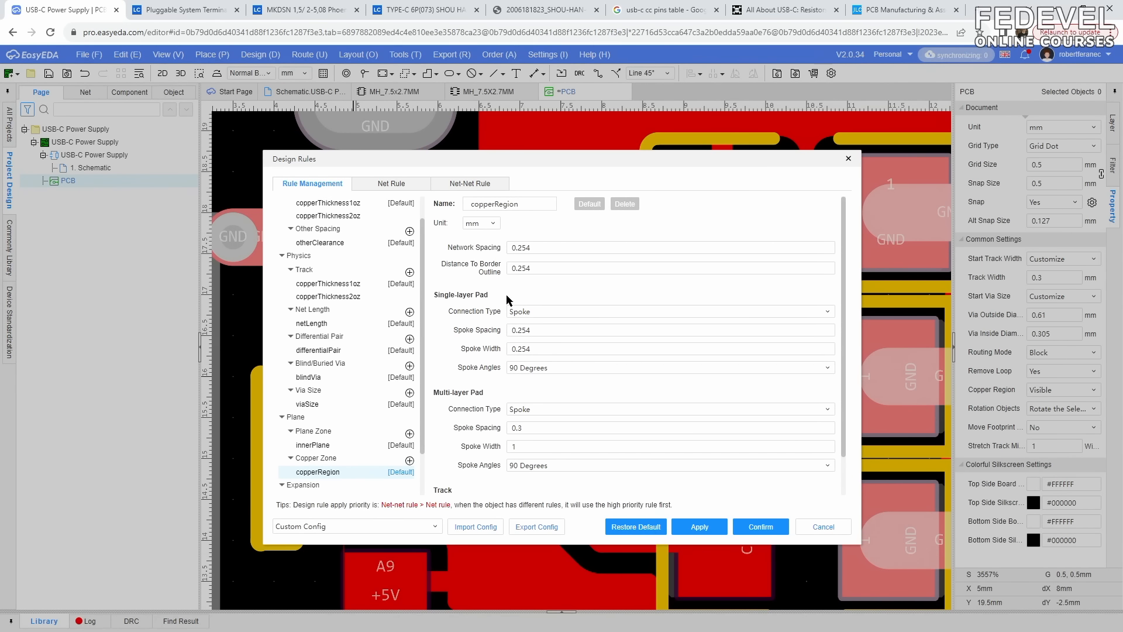
left_click(526, 312)
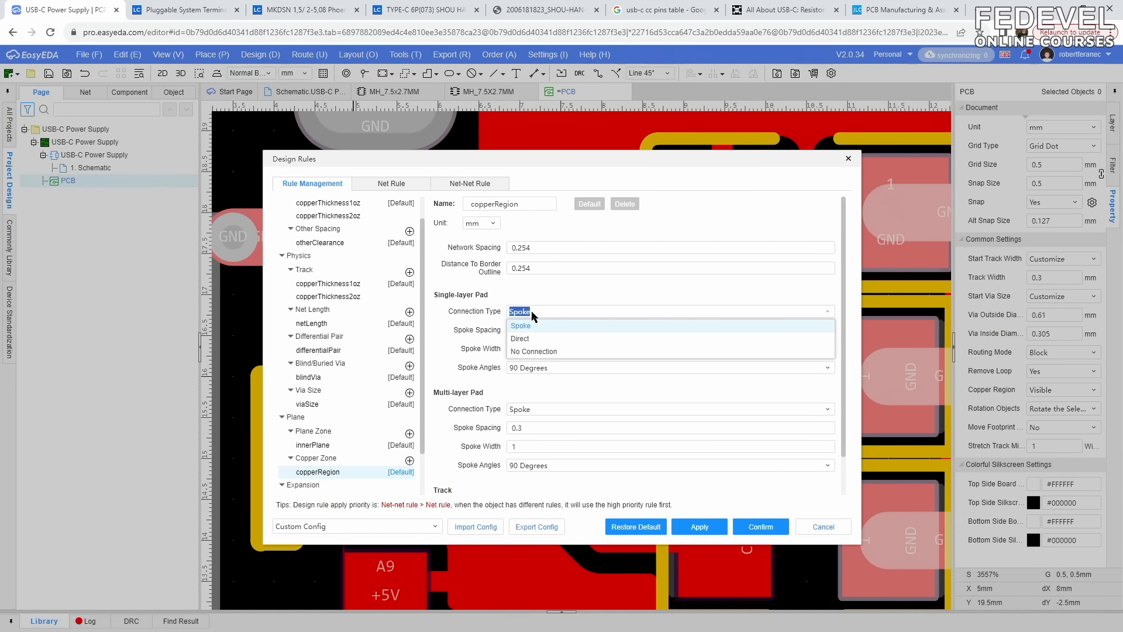
left_click(533, 339)
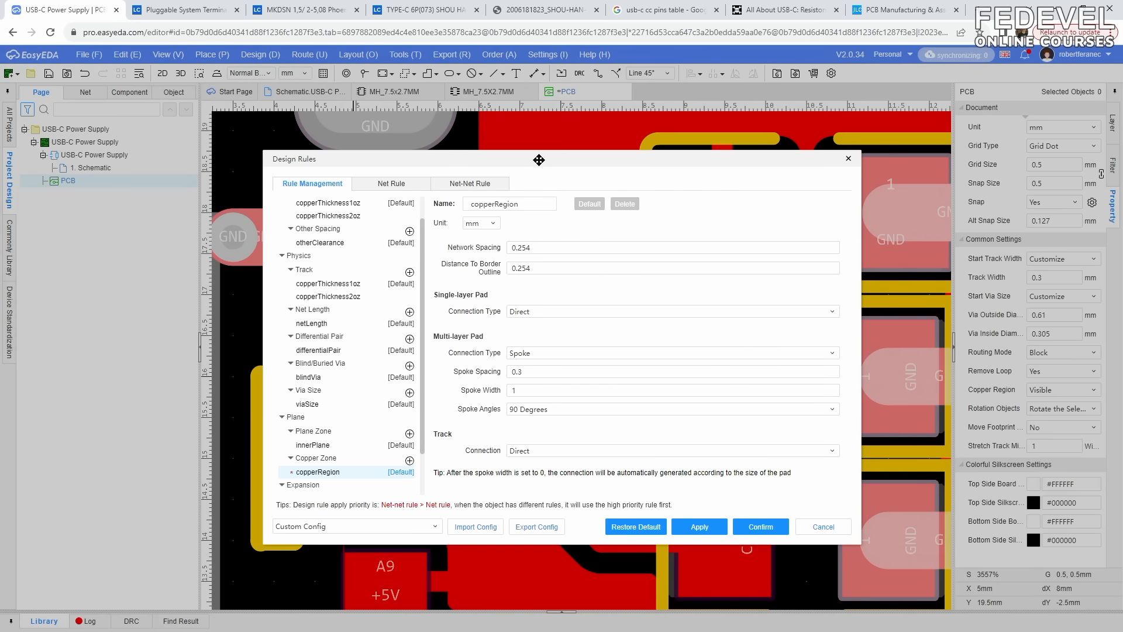
left_click_drag(539, 159, 612, 234)
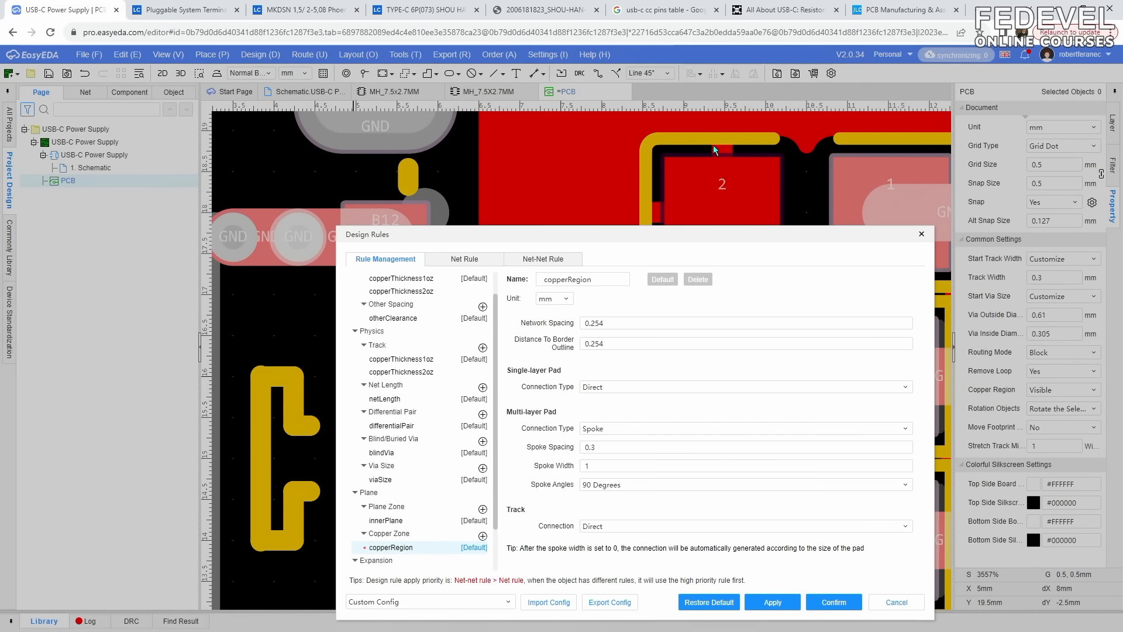
left_click(822, 600)
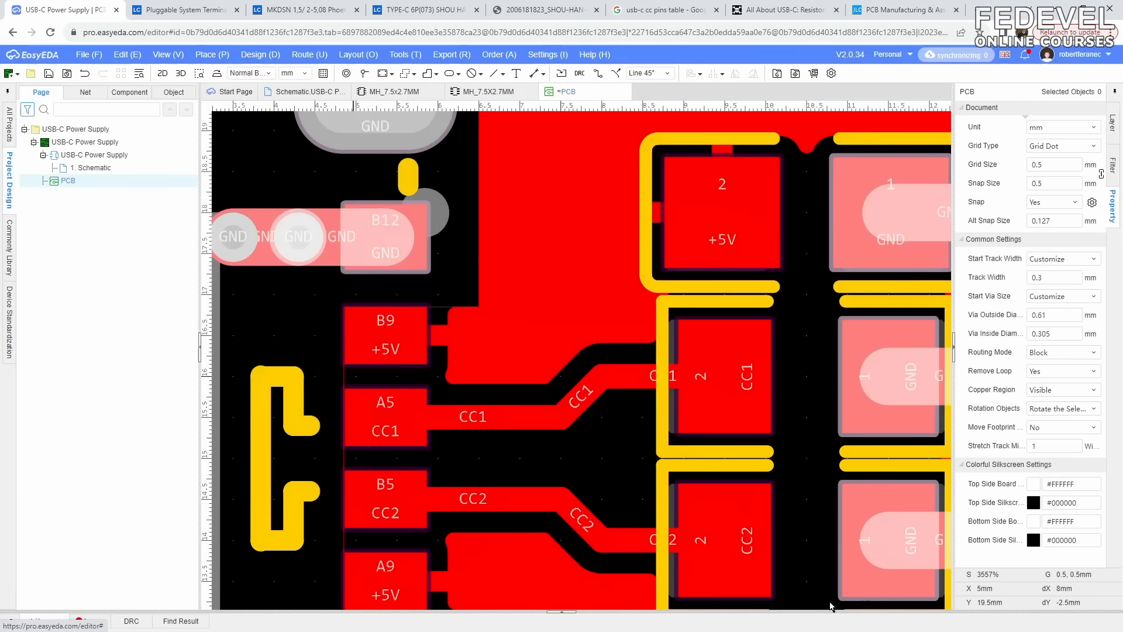
- Rebuild the top-layer +5V copper region to apply the direct pad connections
left_click(548, 234)
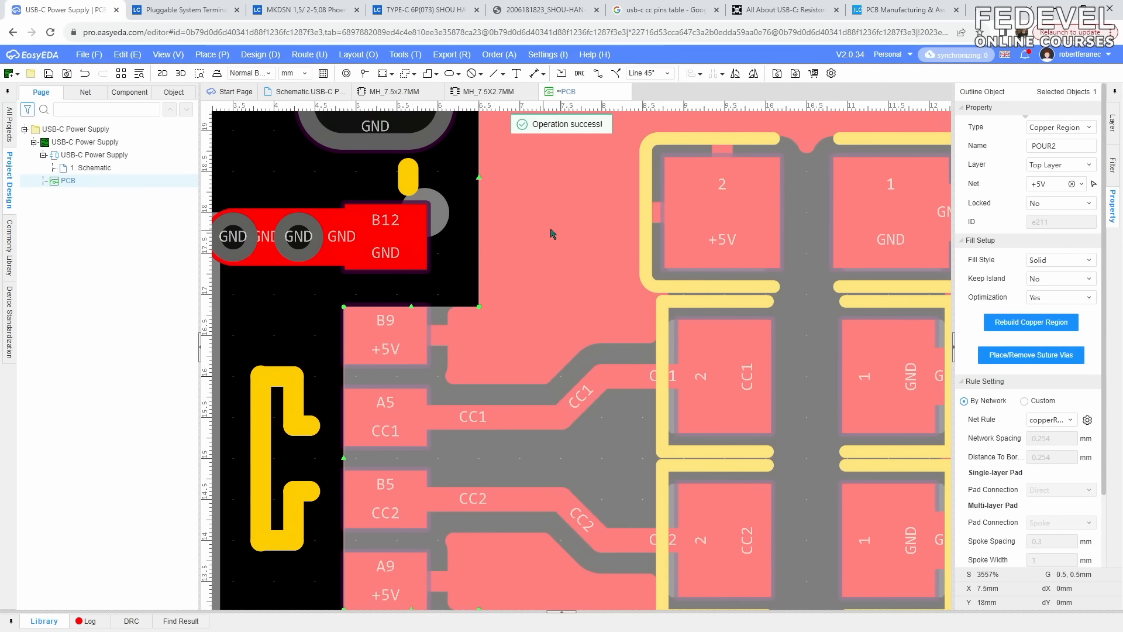
left_click(1028, 324)
scroll(568, 314, "down", 8)
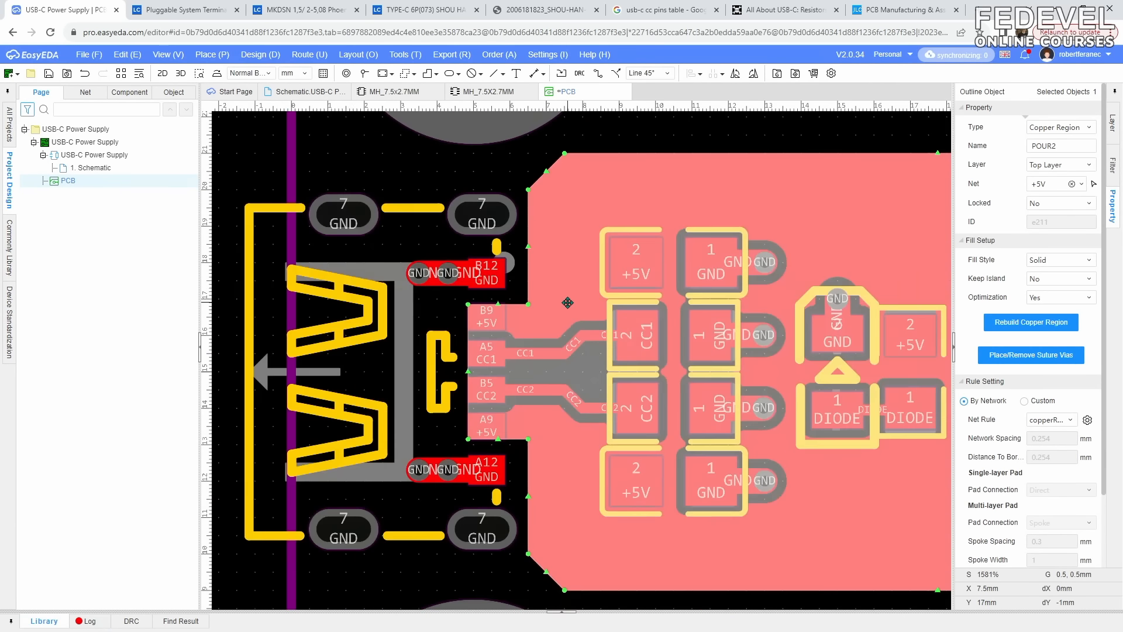
left_click(392, 218)
right_click_drag(405, 172, 302, 195)
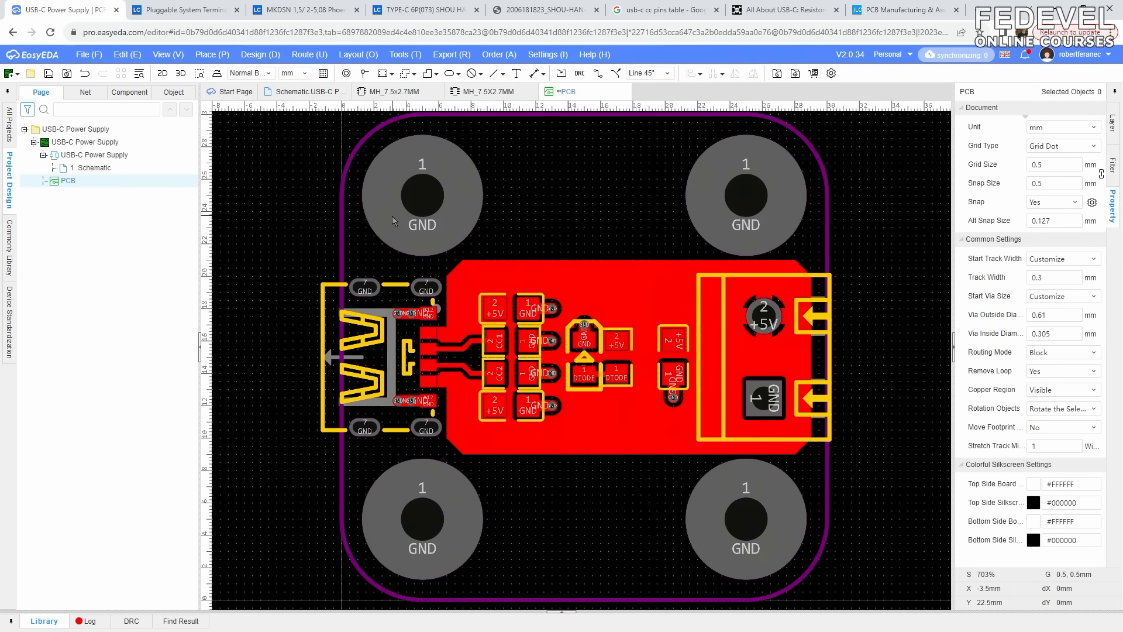
scroll(517, 326, "up", 4)
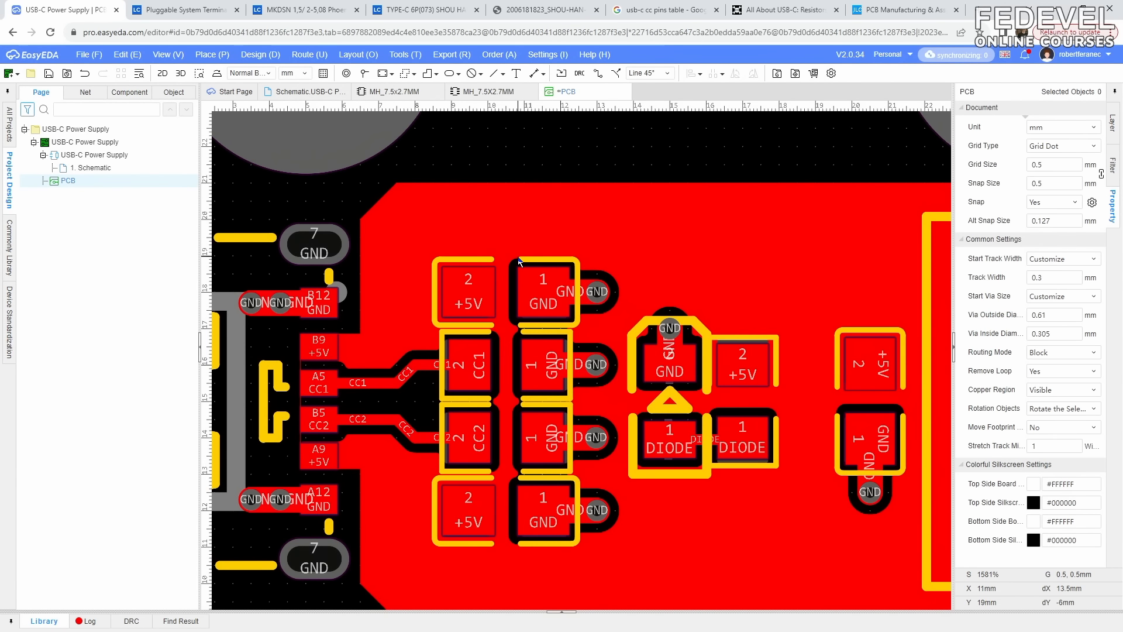
- Add a top-layer rectangular prohibited region blocking copper, 1 by 8 mm from X 10, Y 19, between the four parts' pads, and rebuild the +5V region
left_click(209, 56)
mouse_move(216, 205)
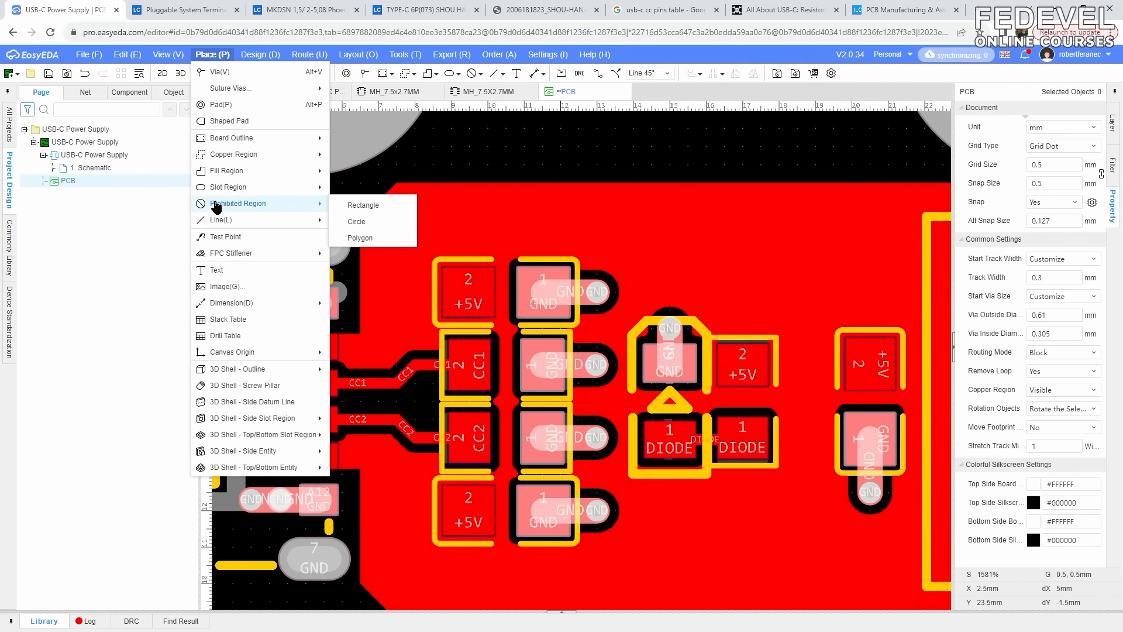
left_click(403, 207)
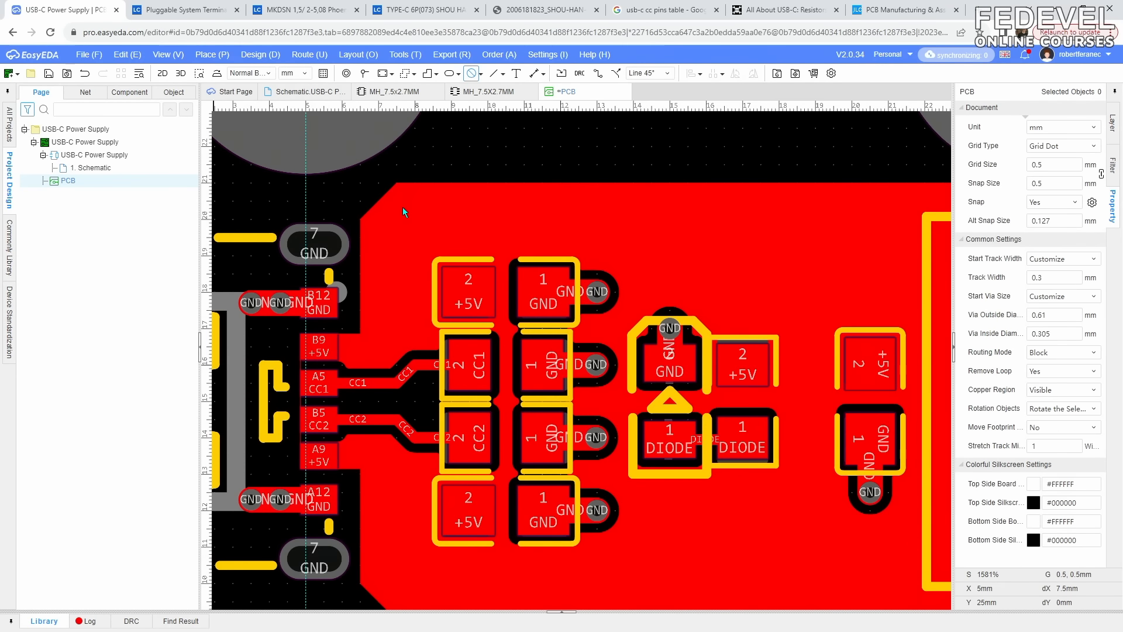
left_click(488, 255)
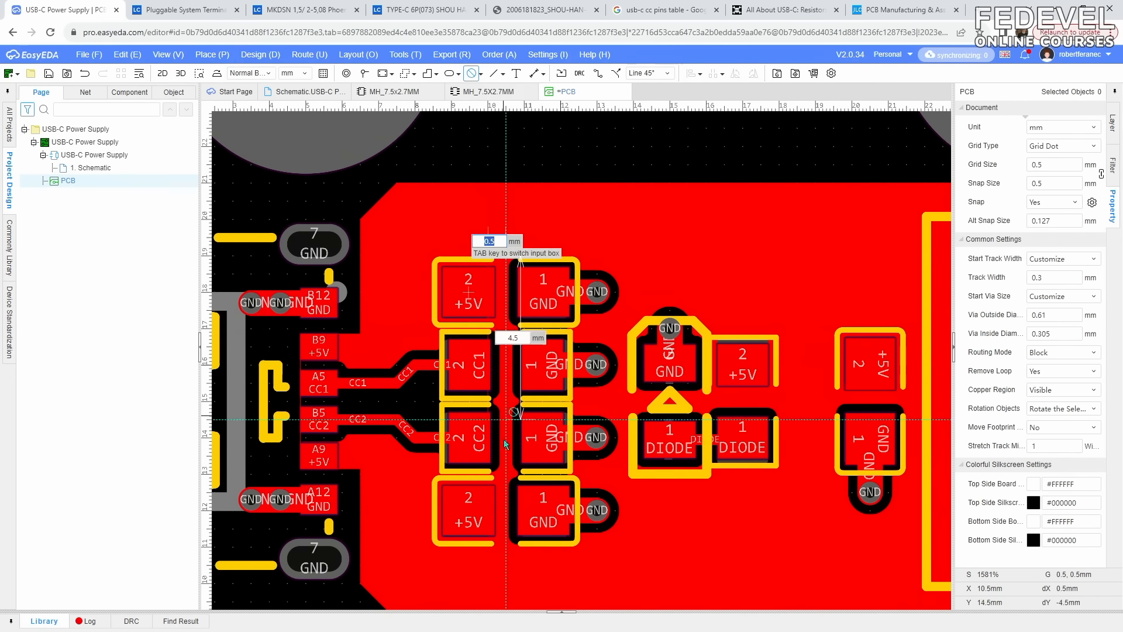
left_click(524, 548)
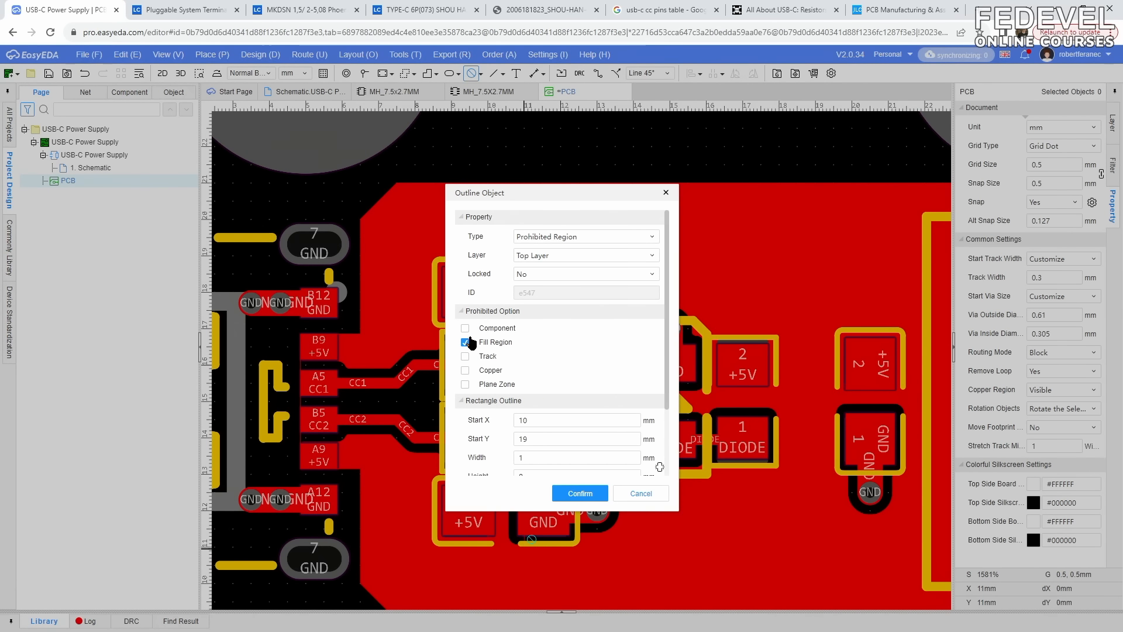
left_click(465, 342)
left_click(465, 371)
left_click(572, 495)
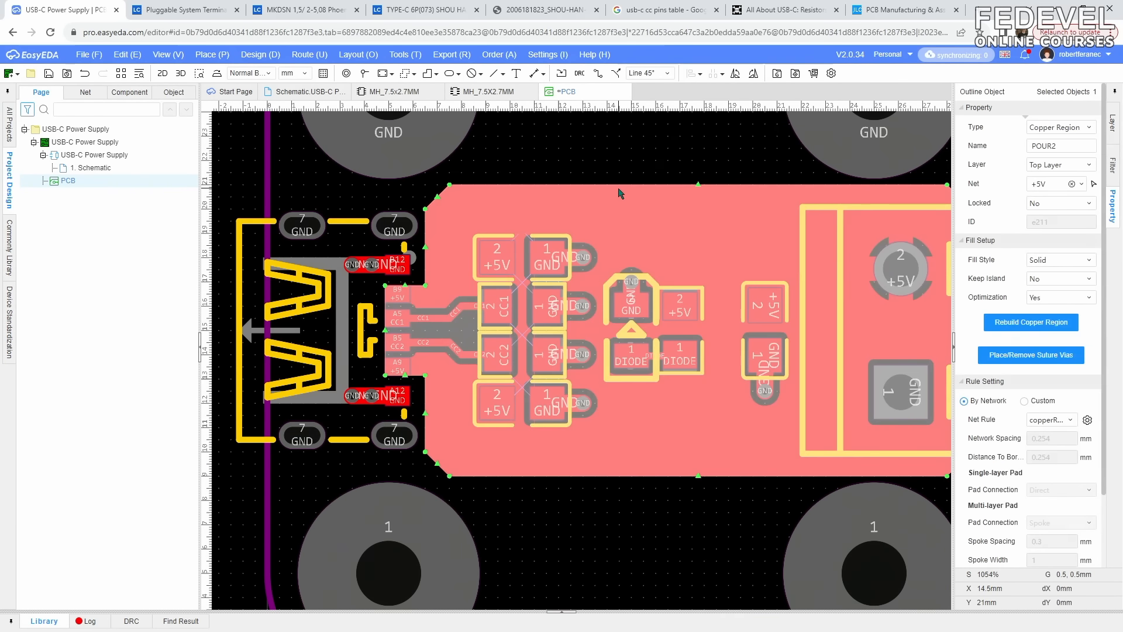
left_click(904, 297)
left_click(1005, 323)
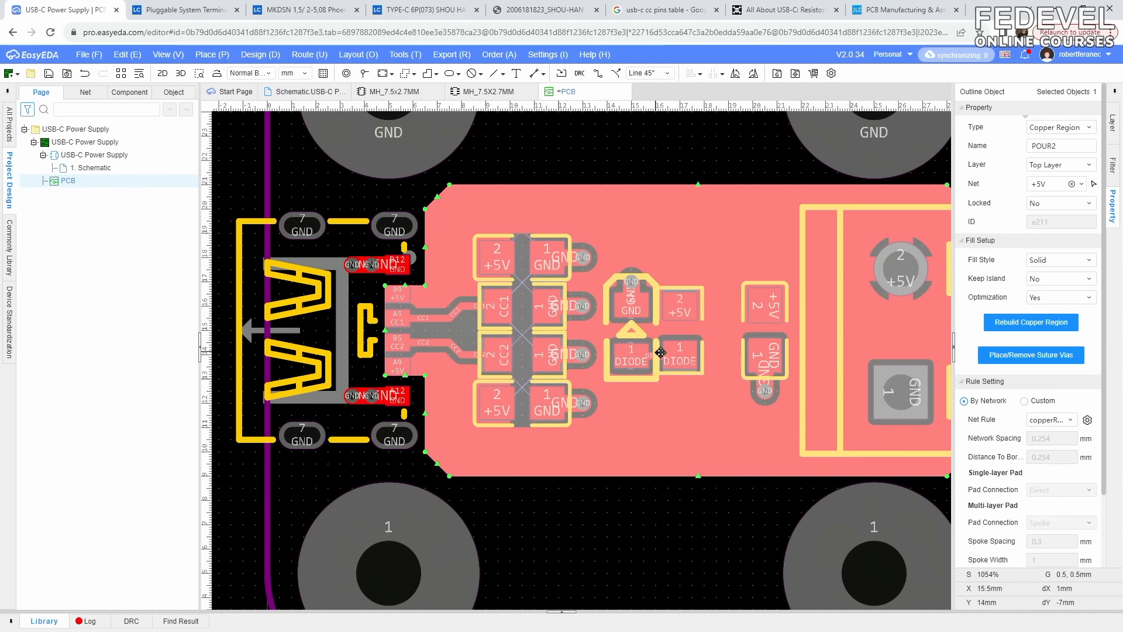
- Add a top-layer rectangular prohibited region blocking copper, 7.5 by 1 mm from X 14, Y 15.5, between the LED1, R1 and C3 pads, and rebuild the +5V region
left_click(210, 55)
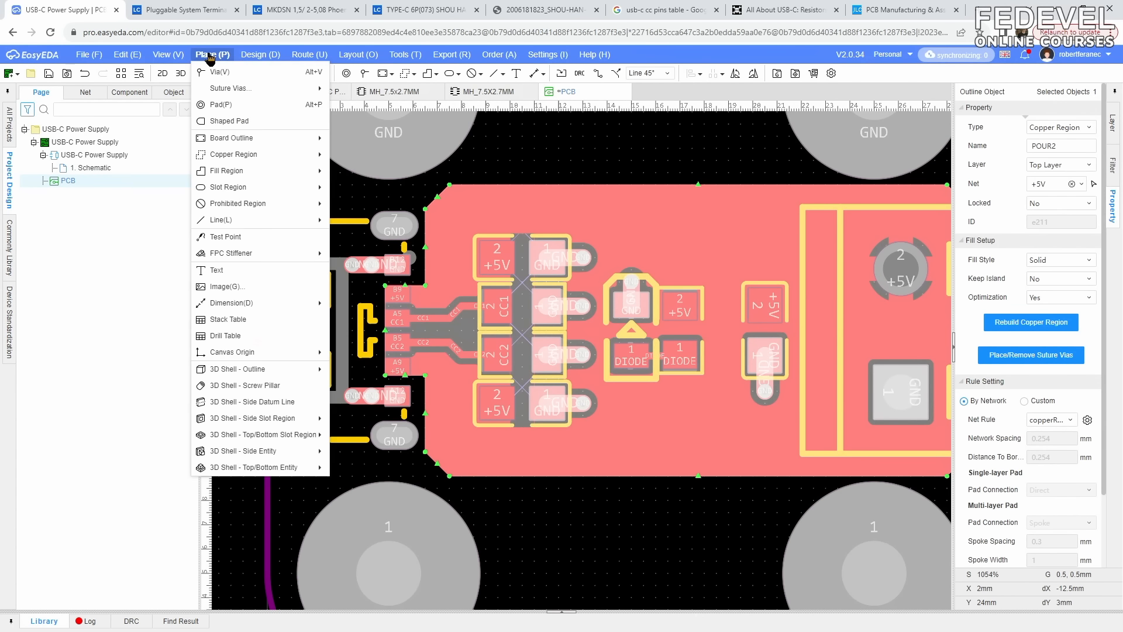
mouse_move(316, 203)
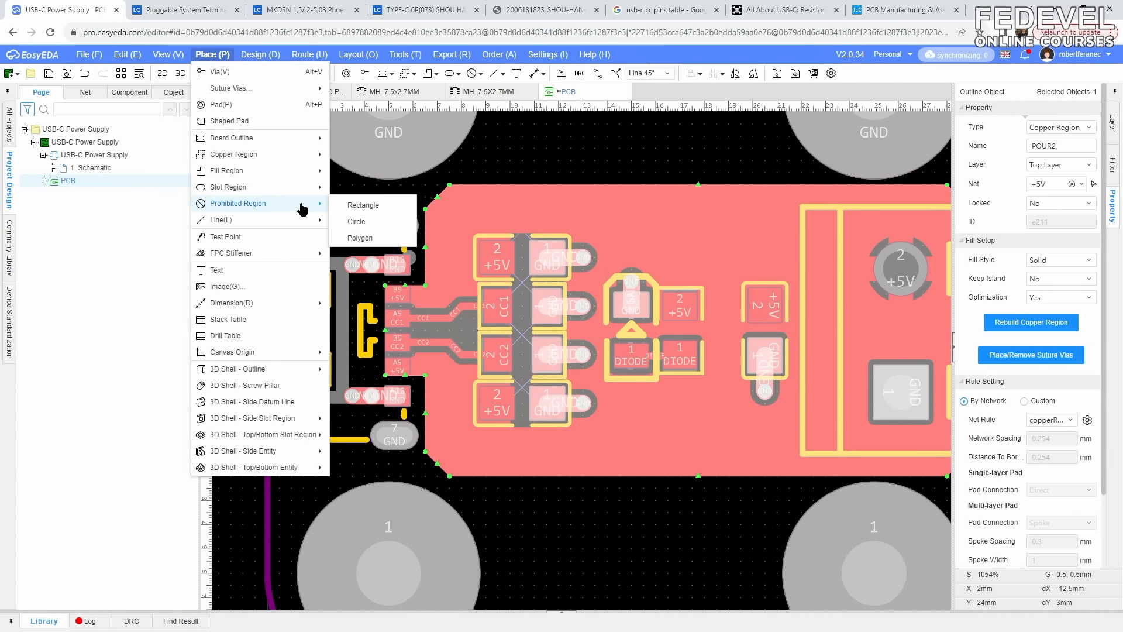
left_click(363, 204)
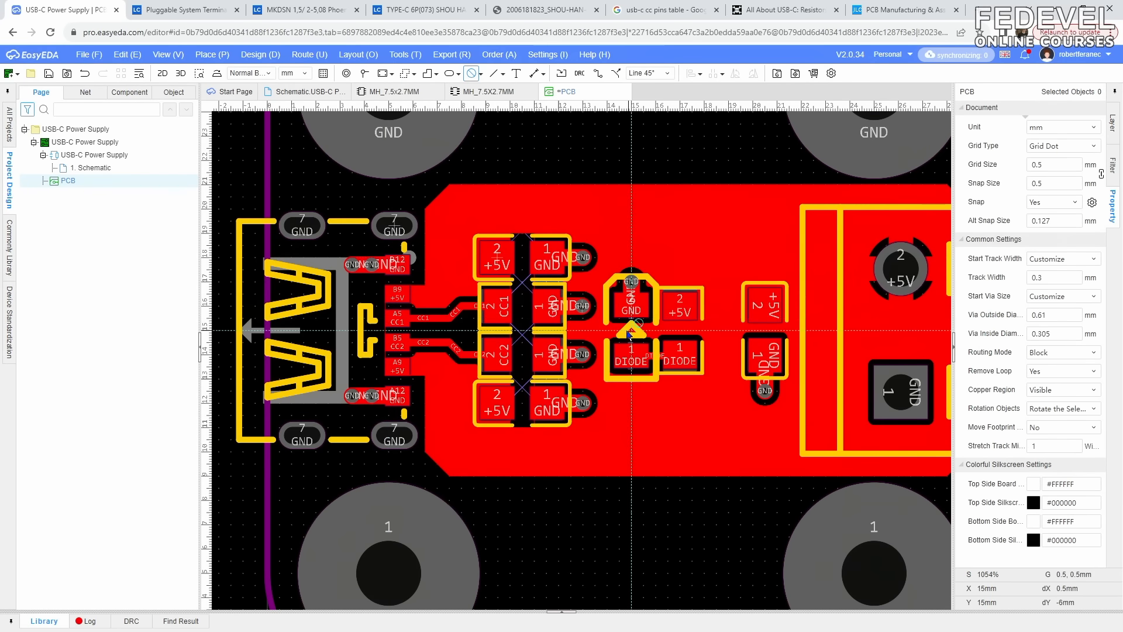
left_click(611, 322)
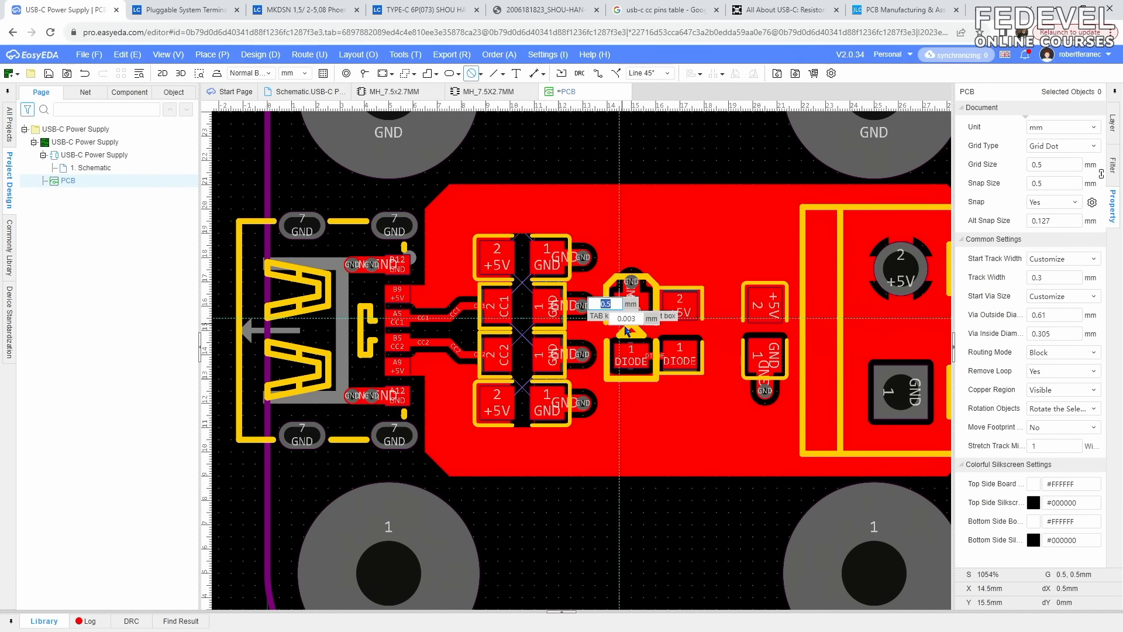
left_click(789, 343)
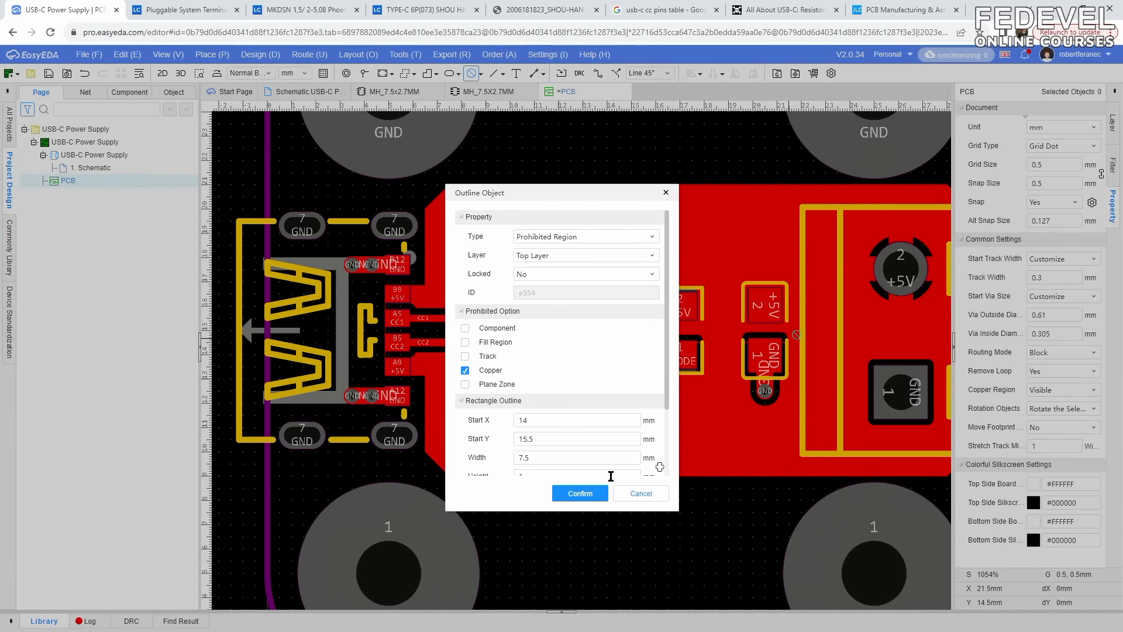
left_click(584, 494)
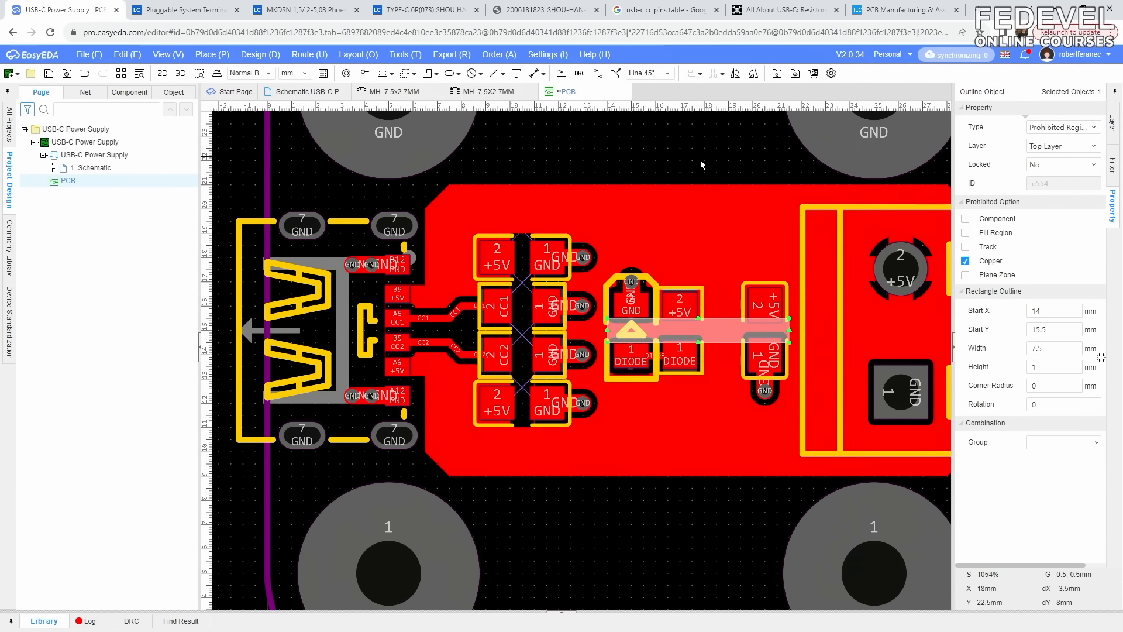
left_click(701, 195)
left_click(1002, 328)
left_click(627, 150)
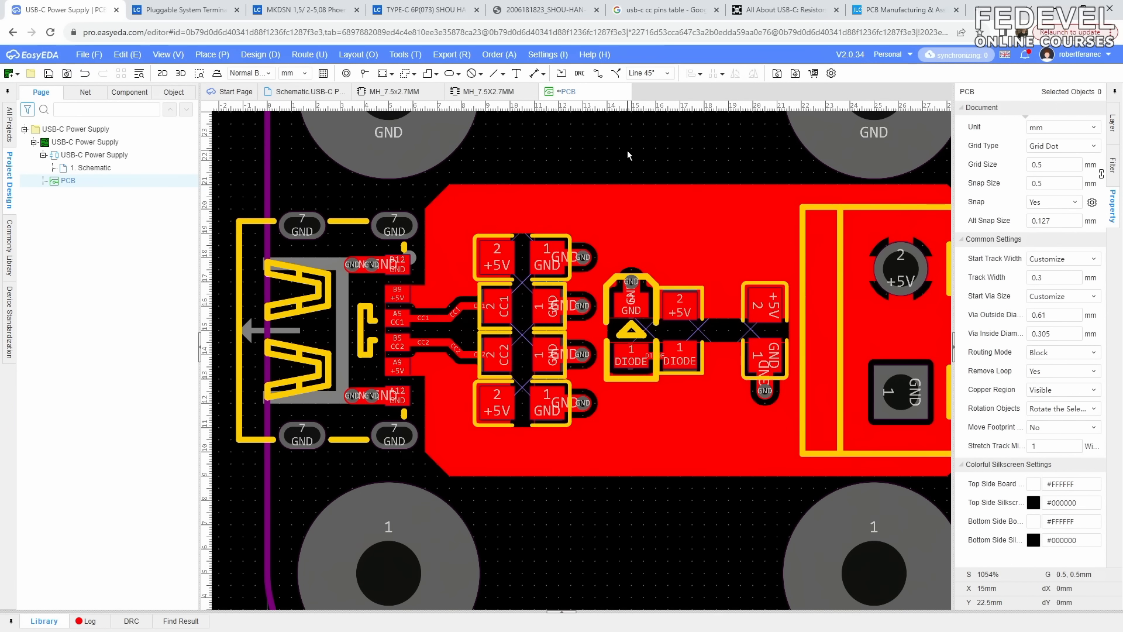
- Restrict the object selection filter to components and make the component designators visible on the board
key("k")
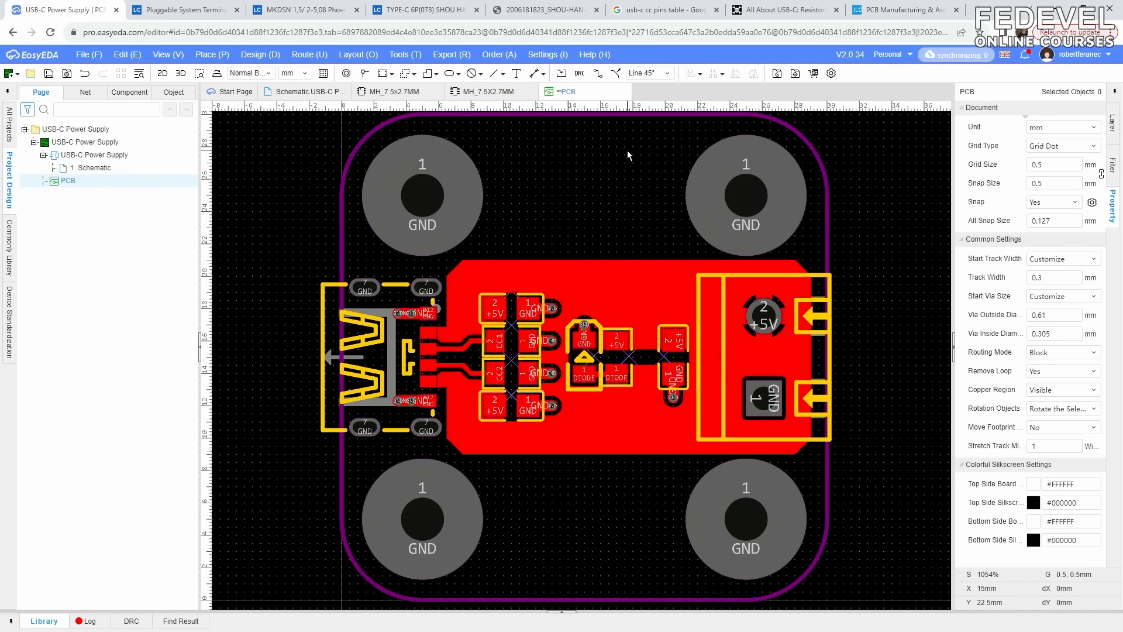
left_click(1113, 171)
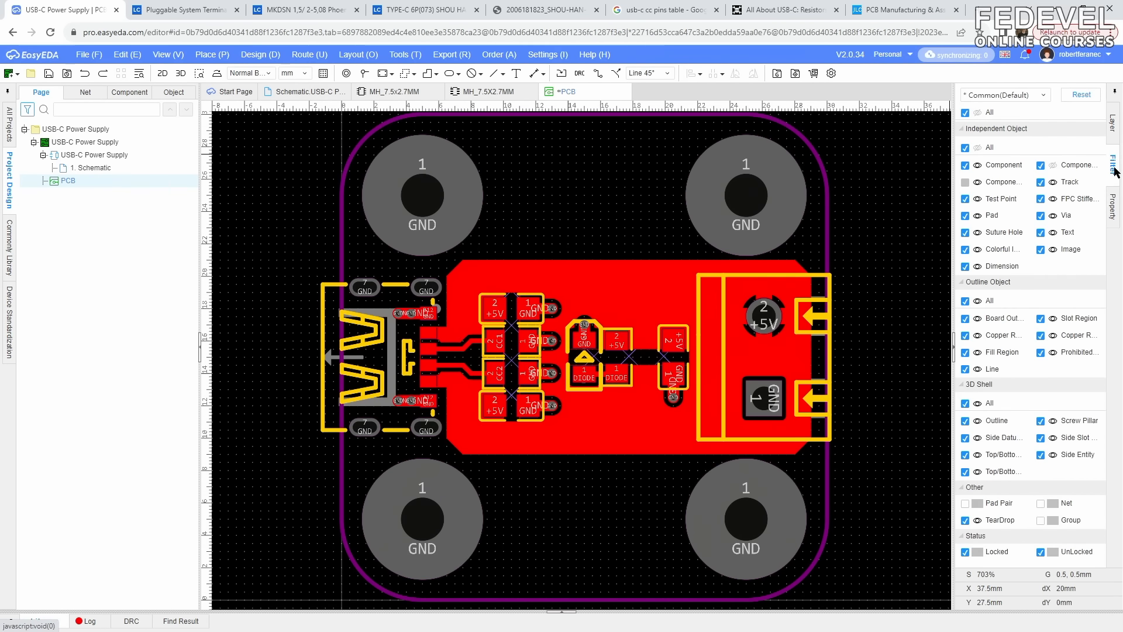
left_click(965, 113)
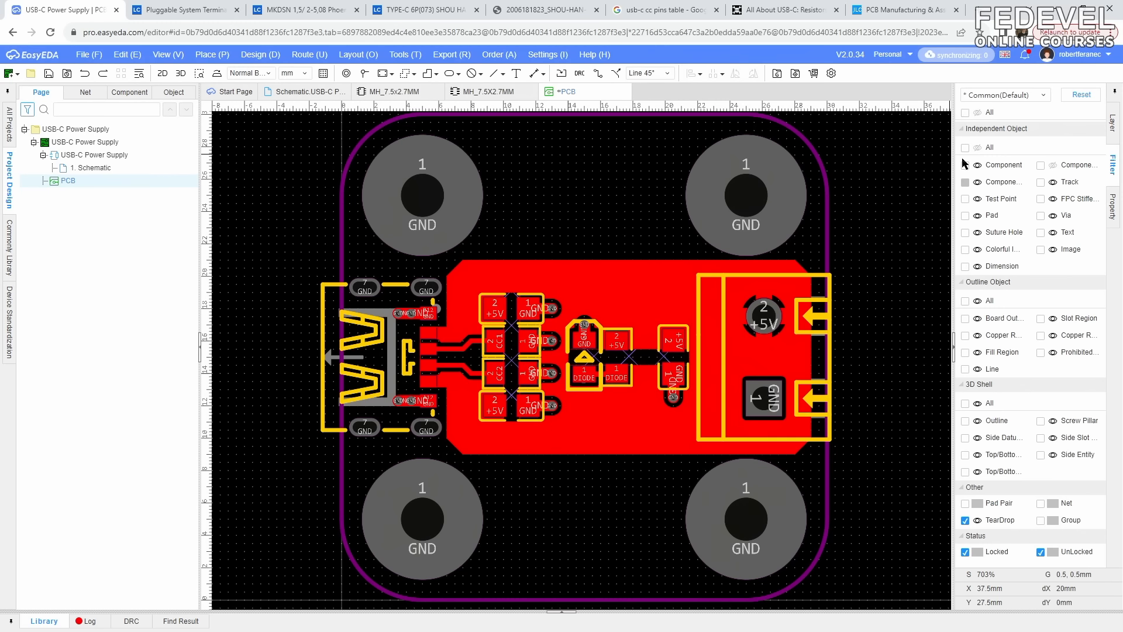
left_click(1054, 167)
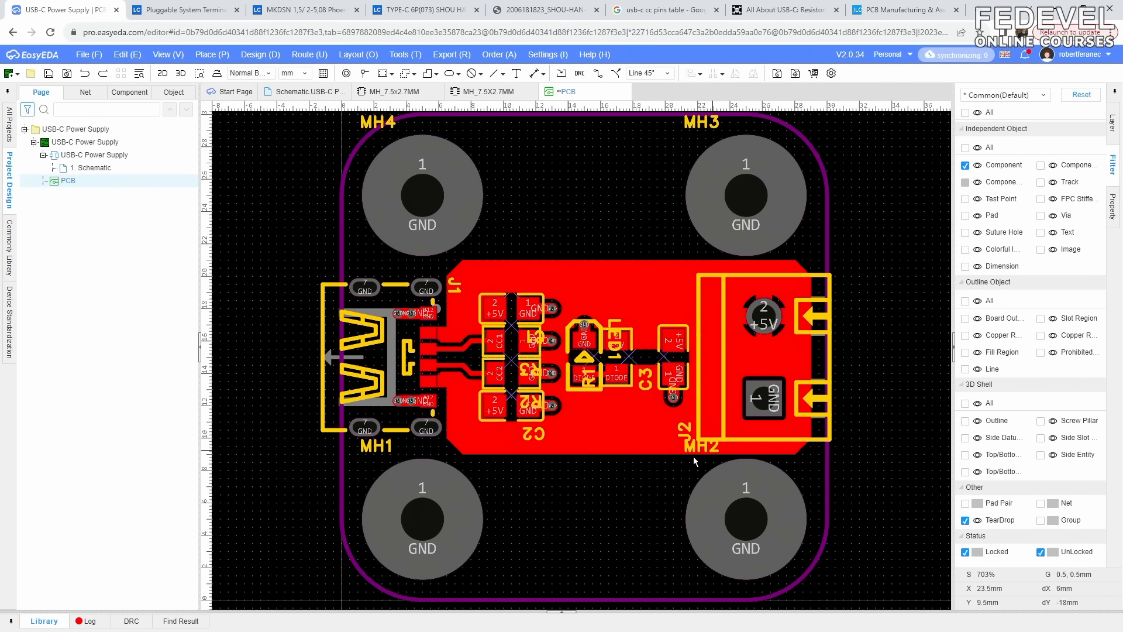
- Hide the designators of the four mounting holes MH1 to MH4
left_click(475, 514)
left_click(702, 514, "ctrl")
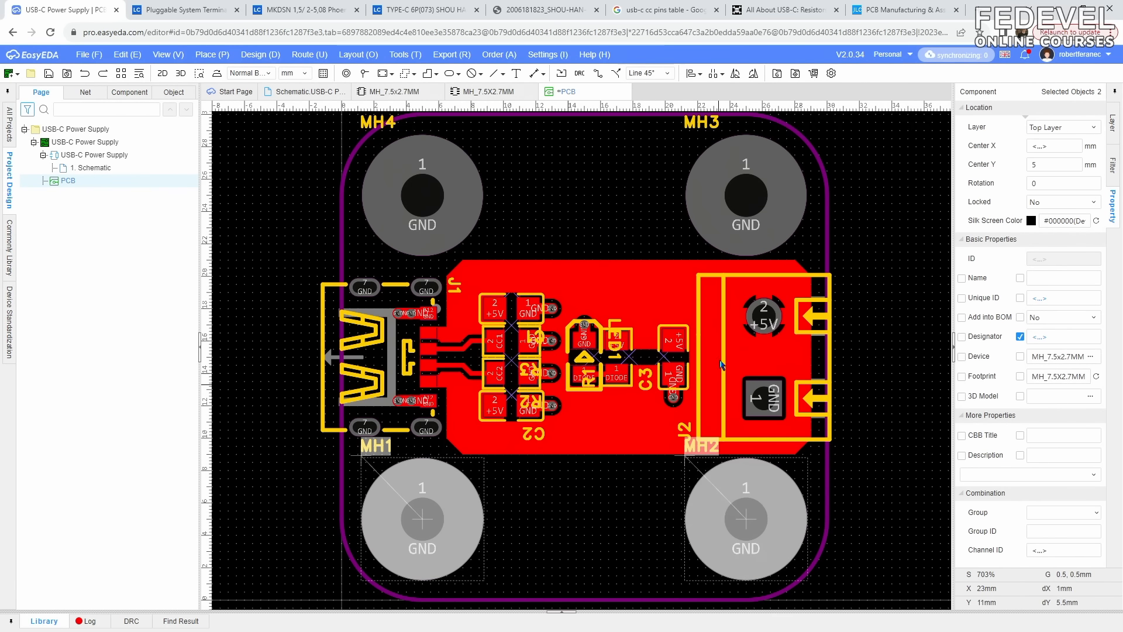
left_click(725, 231, "ctrl")
left_click(466, 218, "ctrl")
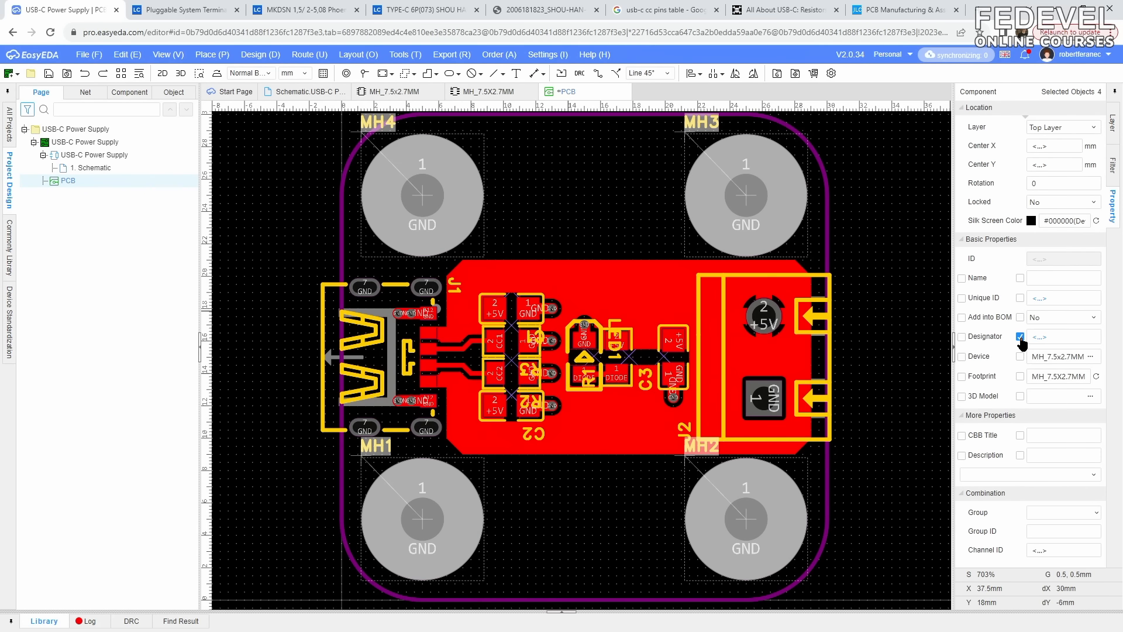
left_click(1021, 338)
left_click(893, 267)
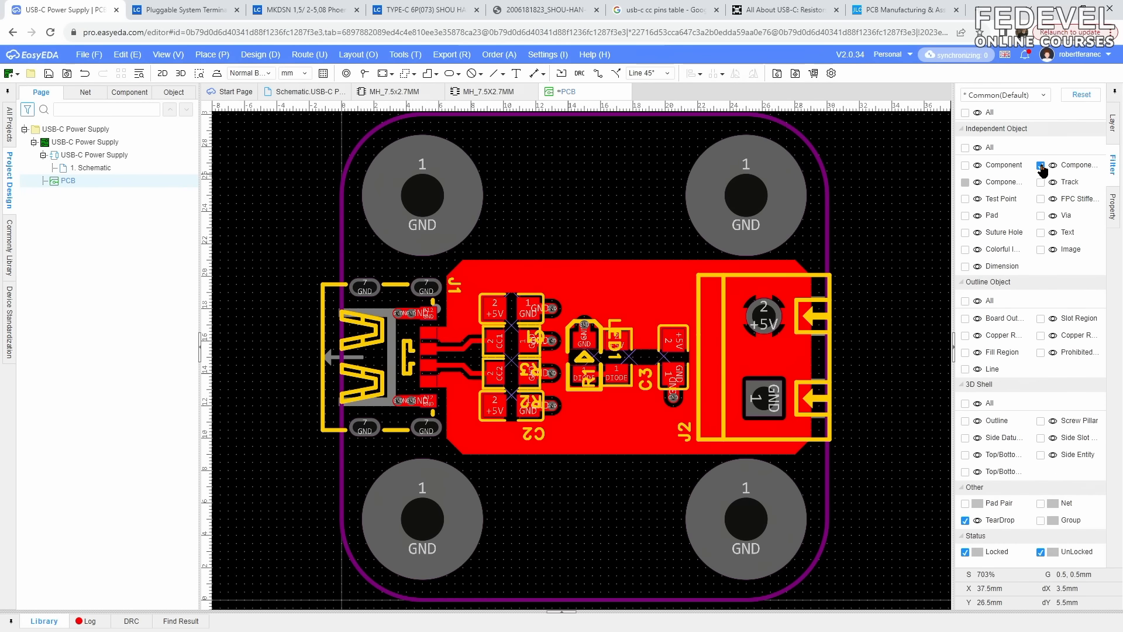
- Place the J1 designator upright below the USB connector and the C1 designator upright on the +5V pad side of C1
left_click_drag(454, 287, 371, 459)
left_click(514, 311)
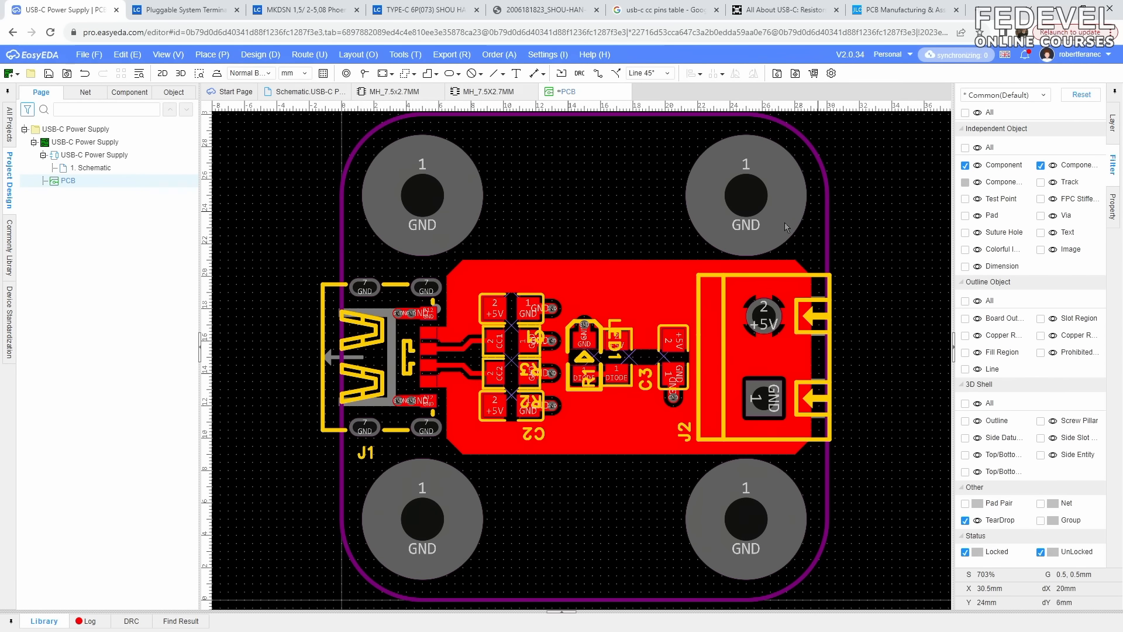
left_click(508, 313)
scroll(544, 339, "up", 2)
scroll(550, 344, "down", 1)
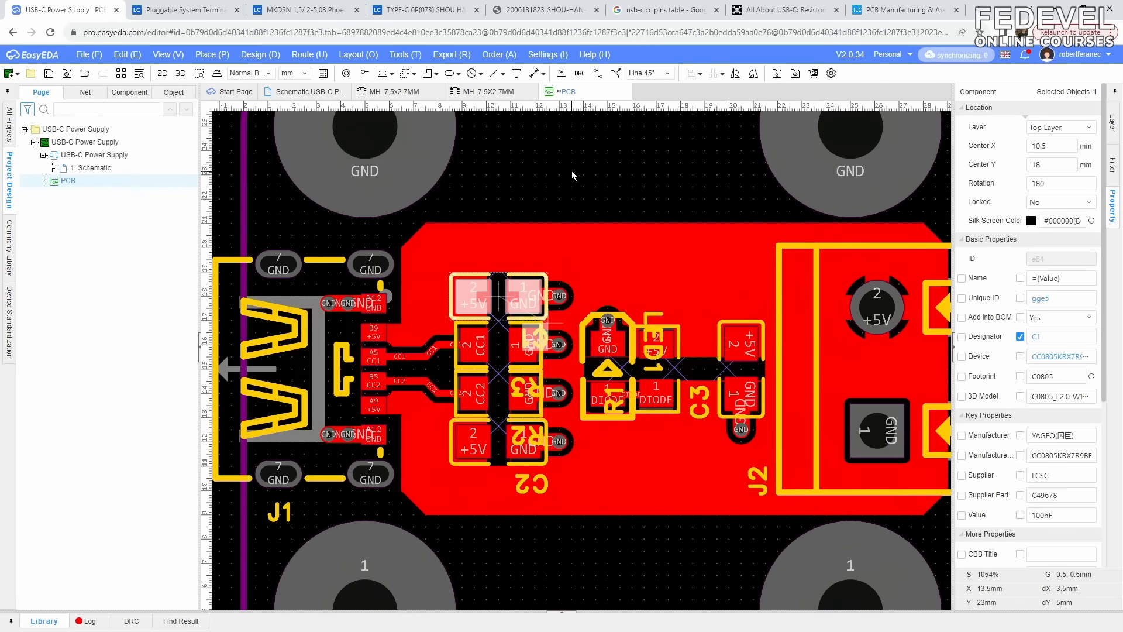
left_click(553, 346)
left_click_drag(552, 345, 439, 306)
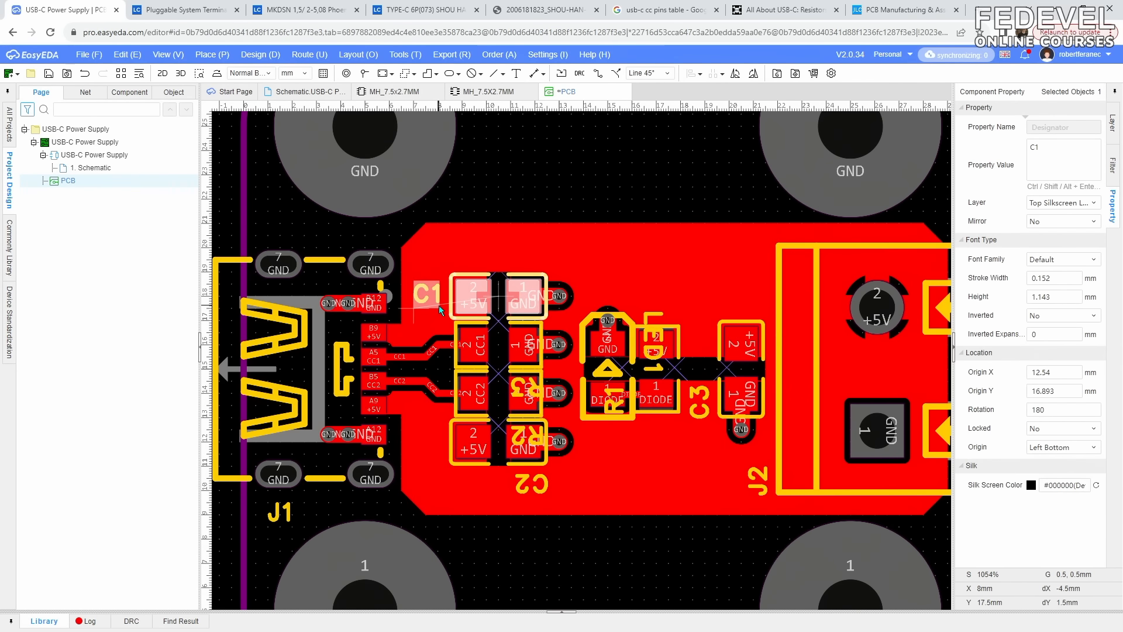
- Place the R3, R2 and C2 designators upright beside their parts, lined up in a column beneath the C1 designator
left_click(494, 348)
left_click(575, 485)
left_click_drag(529, 392, 432, 350)
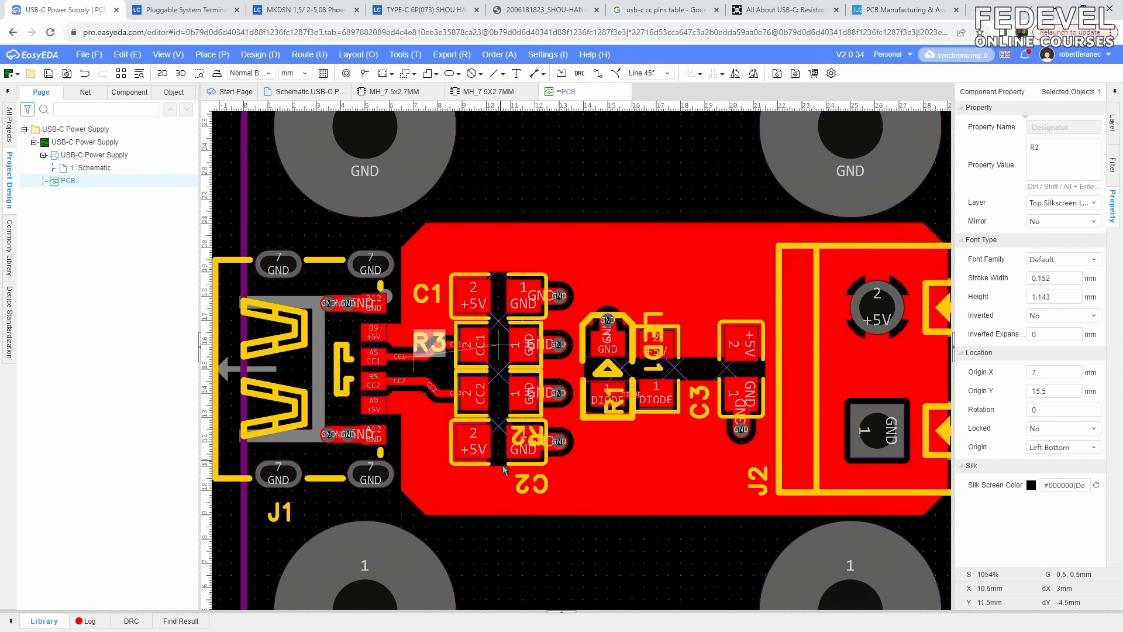
left_click(497, 398)
left_click(532, 506)
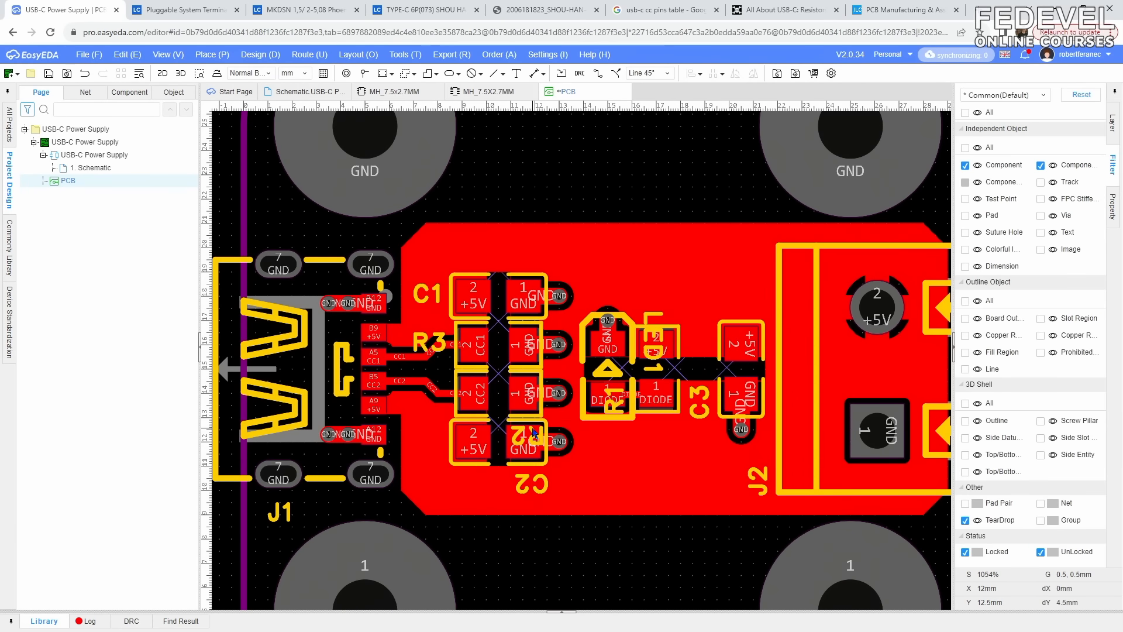
left_click_drag(533, 433, 429, 402)
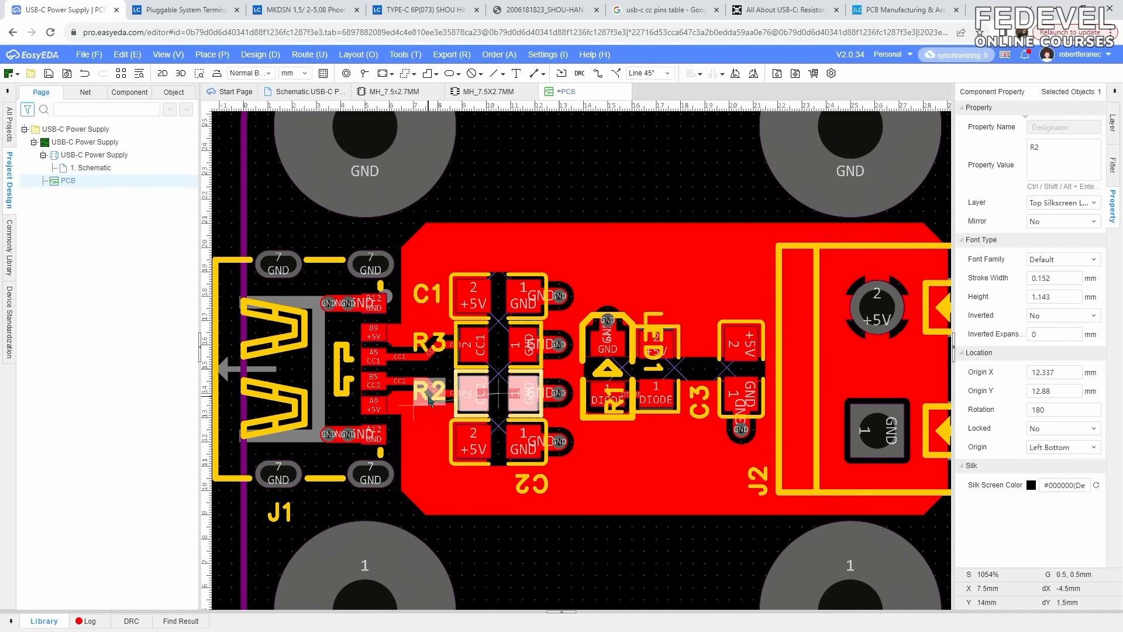
left_click_drag(533, 487, 429, 451)
key("space")
key("space")
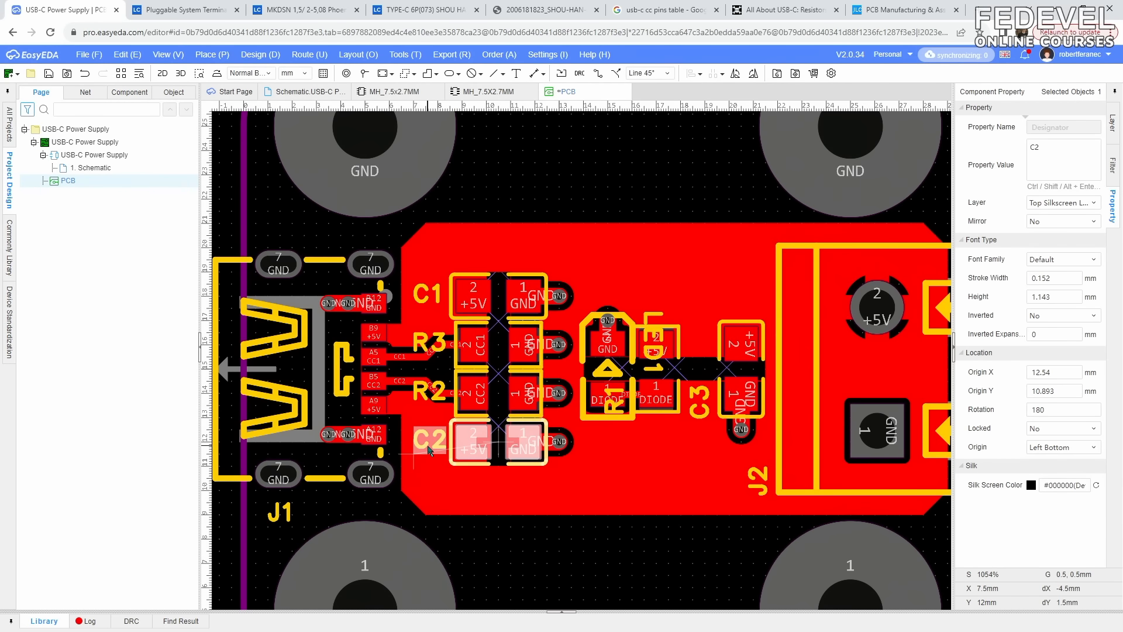
- Move the LED1 designator between the GND vias and the LED, and the R1 designator below R1 at X 17.5, Y 11.5, both rotated 90 degrees
left_click_drag(647, 374, 643, 443)
key("space")
key("space")
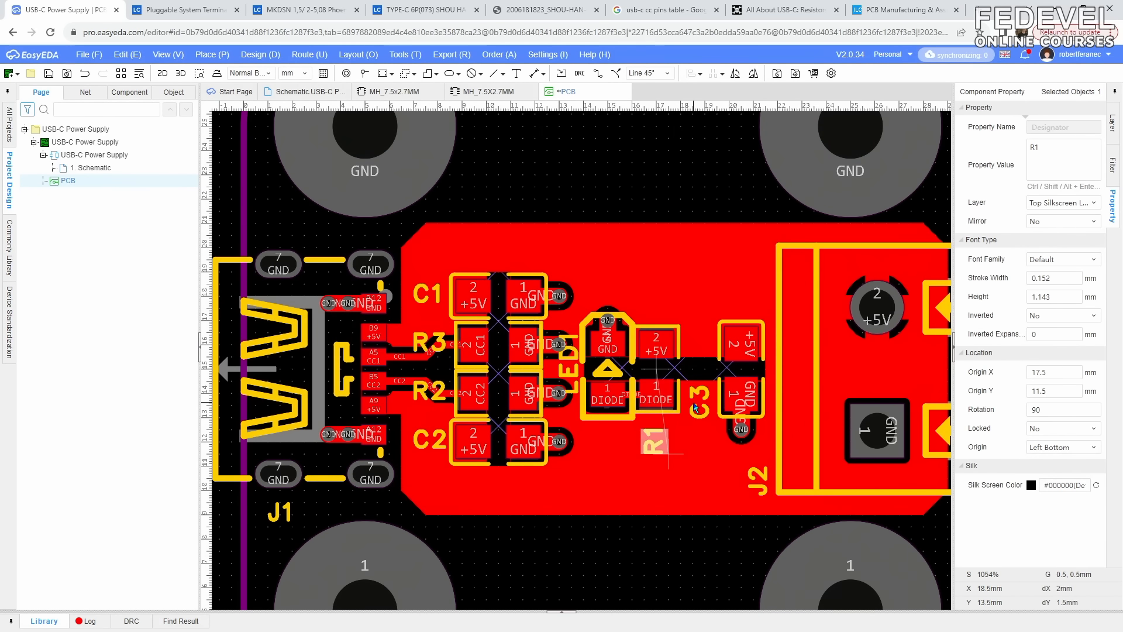
- Move the C3 designator to X 19.5, Y 14.5 beside C3, and the J2 designator upright to X 28, Y 8.5 below the terminal connector
left_click_drag(688, 414, 692, 375)
key("k")
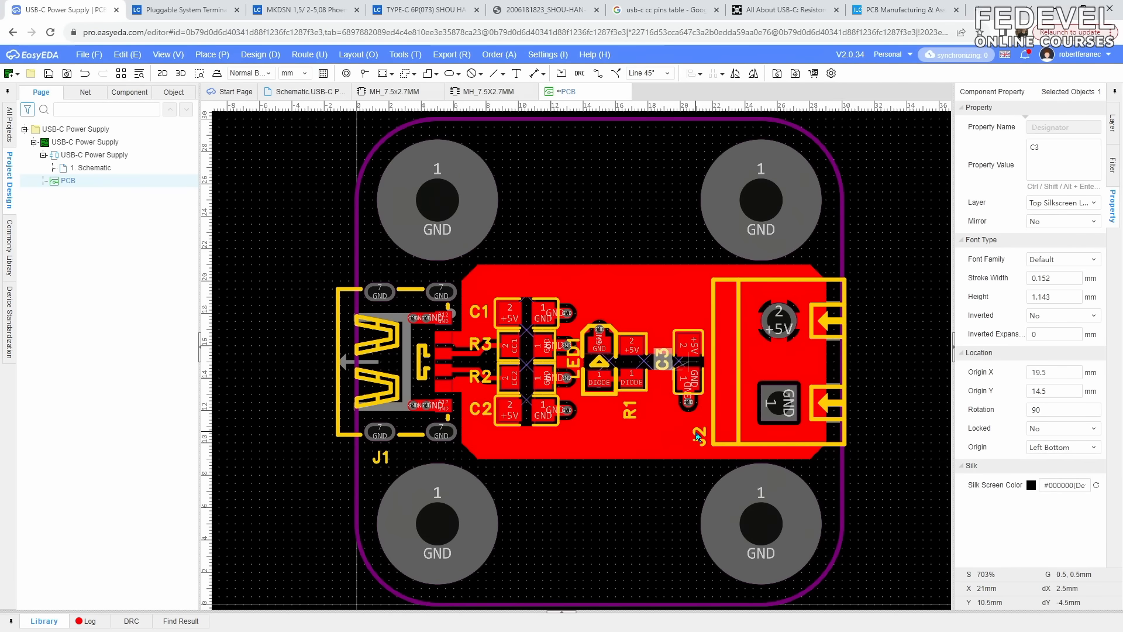
left_click_drag(698, 436, 810, 467)
key("space")
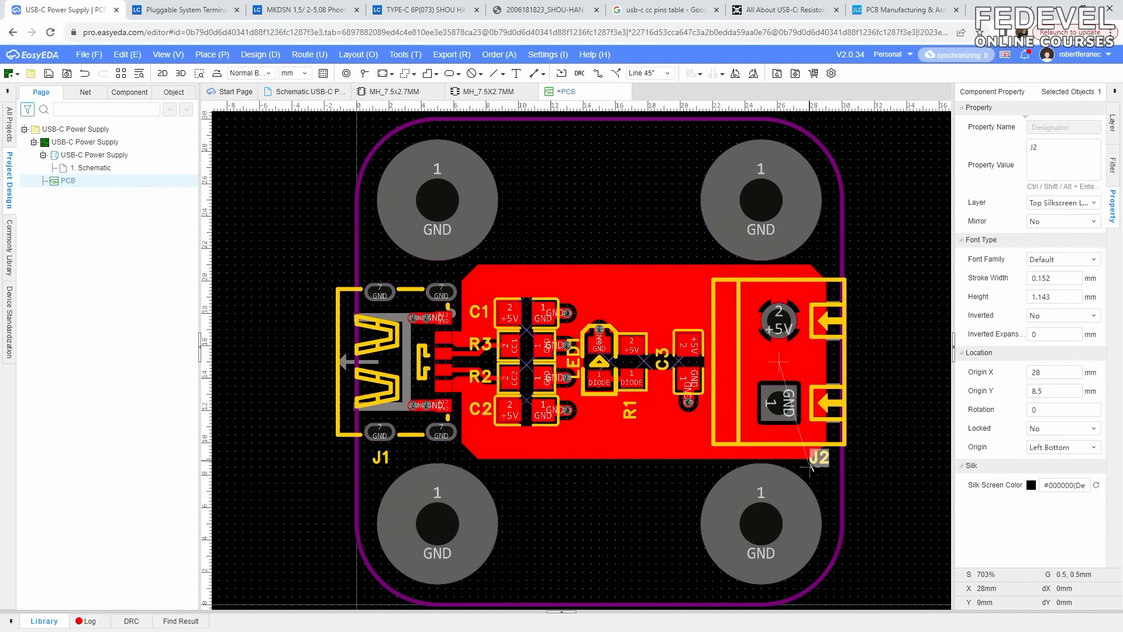
- Set the PCB grid and snap size to 0.1 mm
scroll(586, 367, "up", 5)
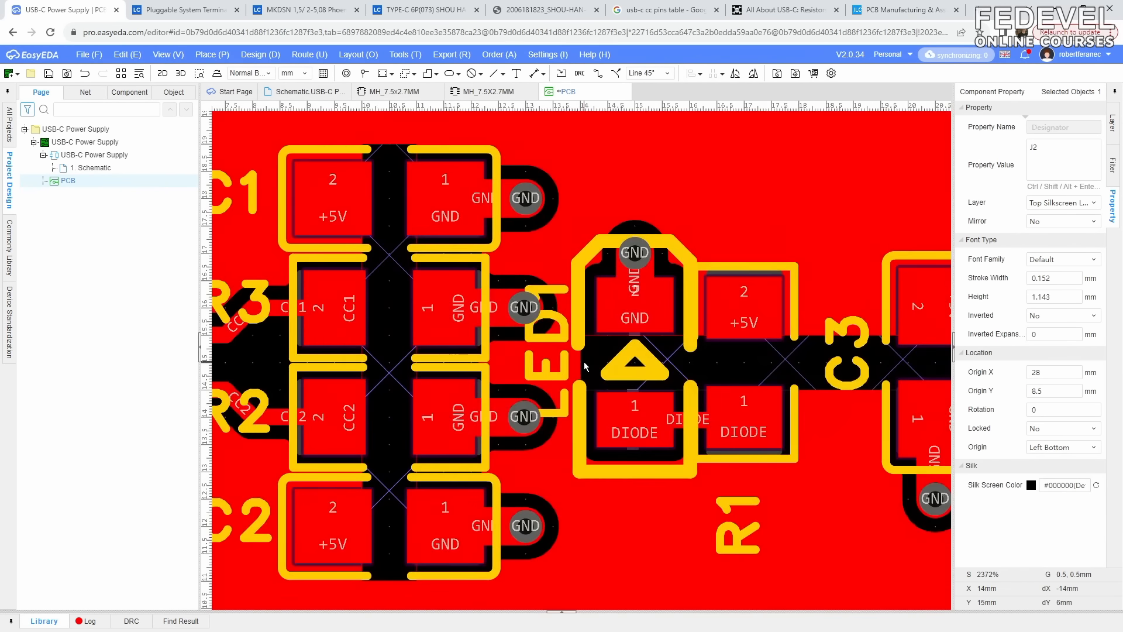
scroll(585, 367, "down", 2)
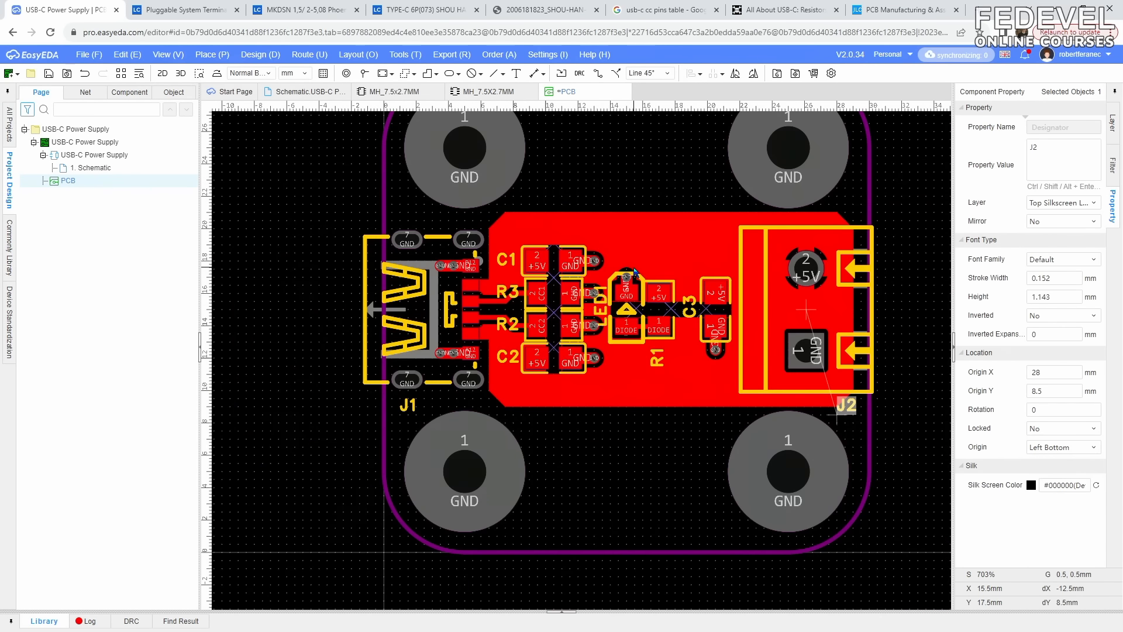
scroll(633, 247, "down", 3)
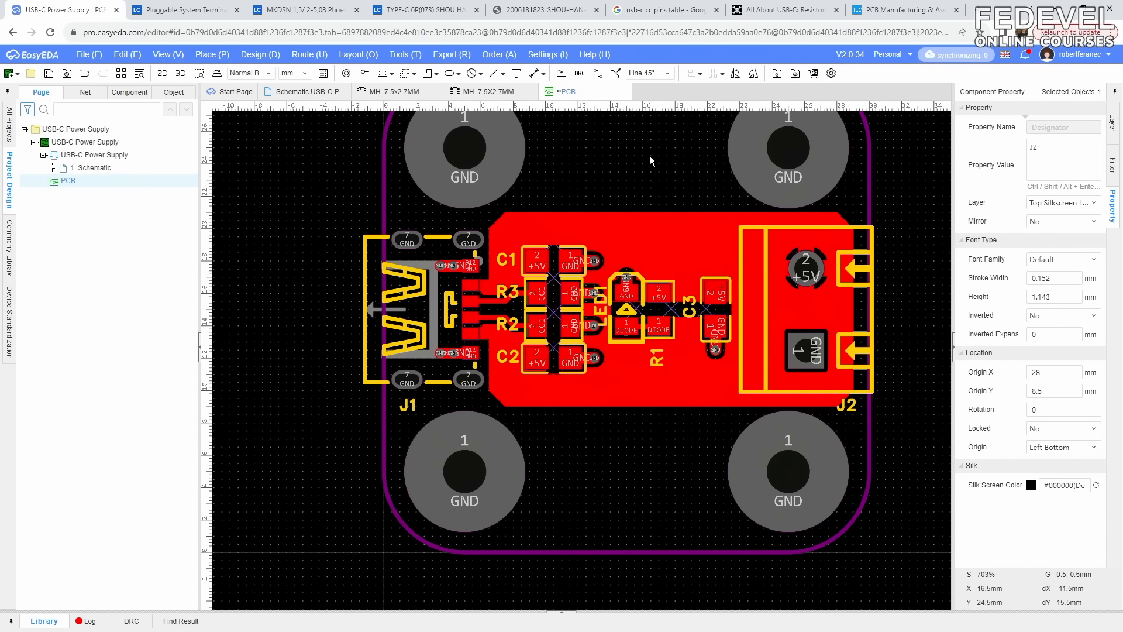
left_click(1113, 165)
left_click(1113, 206)
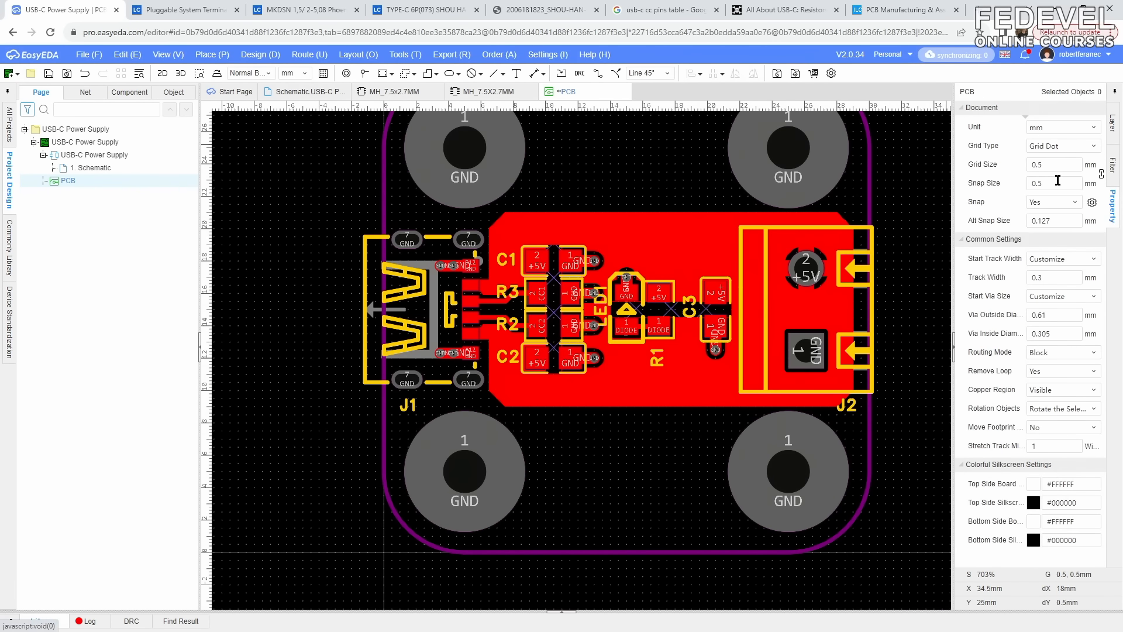
double_click(1055, 165)
type("0.1")
key("Return")
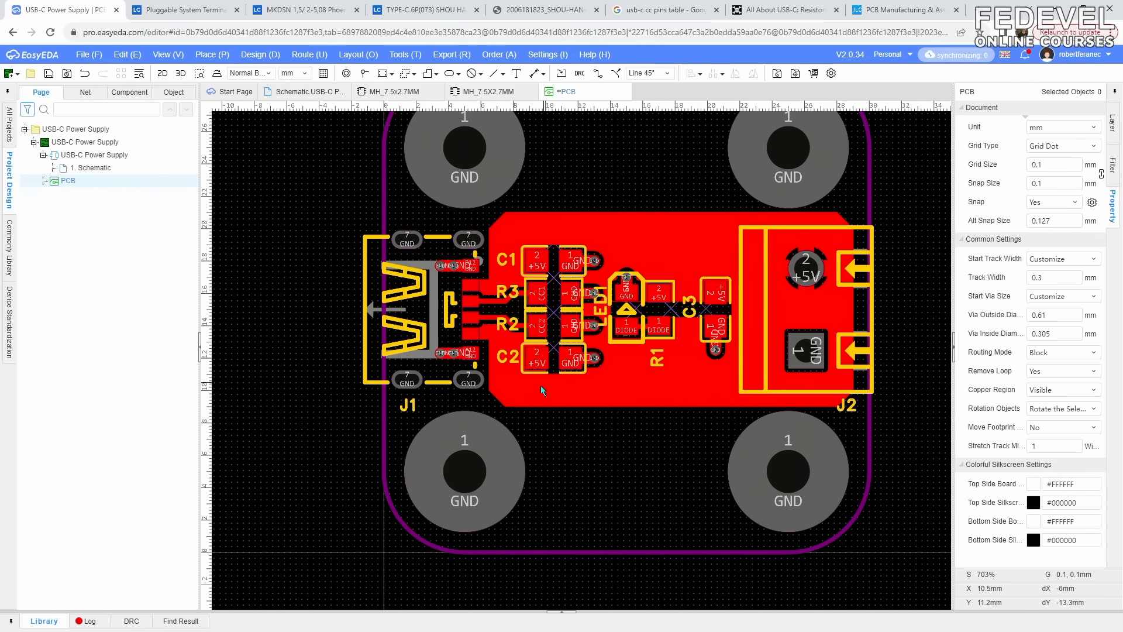
- Nudge the LED1 designator to X 13.8, Y 13.7
scroll(625, 351, "up", 5)
left_click(625, 352)
key("Left")
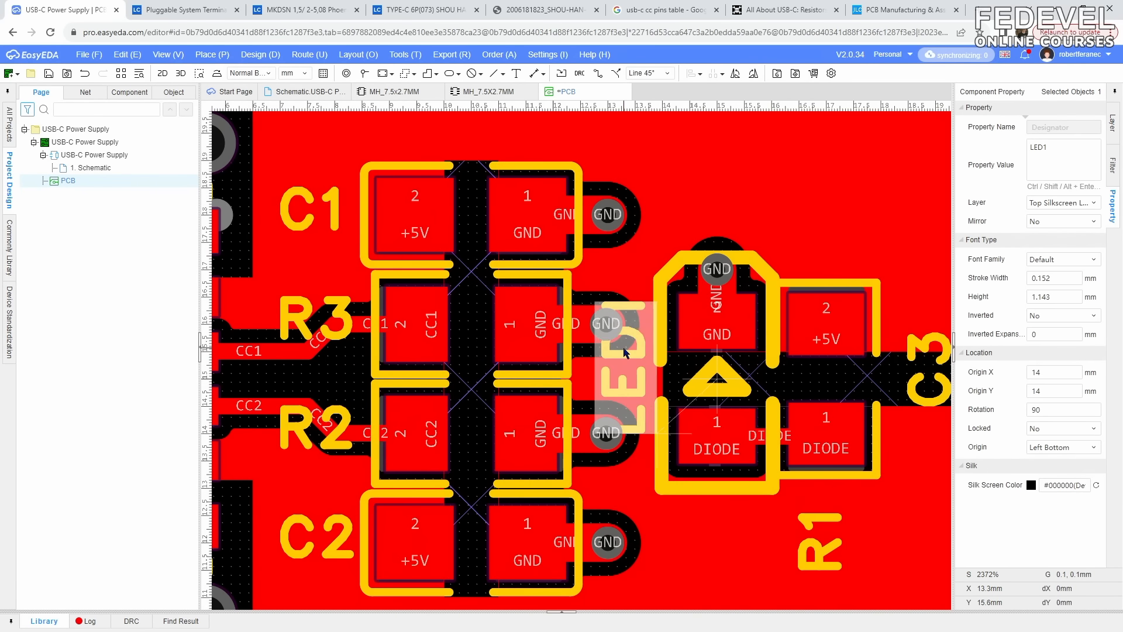
key("Left")
key("Down")
key("Down")
key("Down")
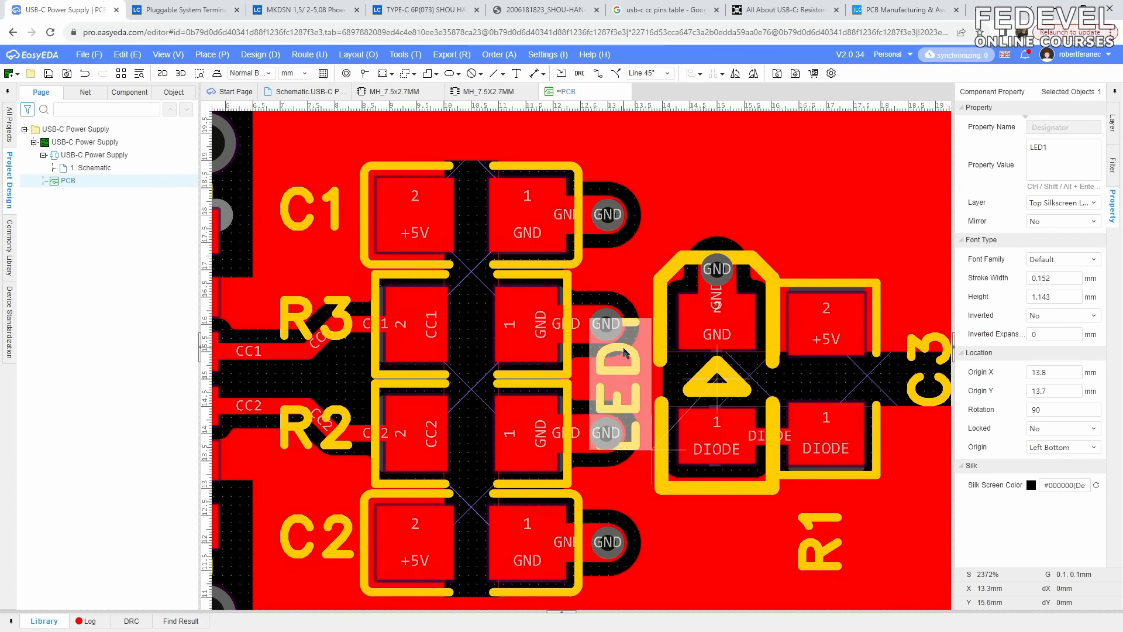
- Nudge the R1 designator closer to its resistor, to X 17.6, Y 11.8
scroll(625, 352, "down", 3)
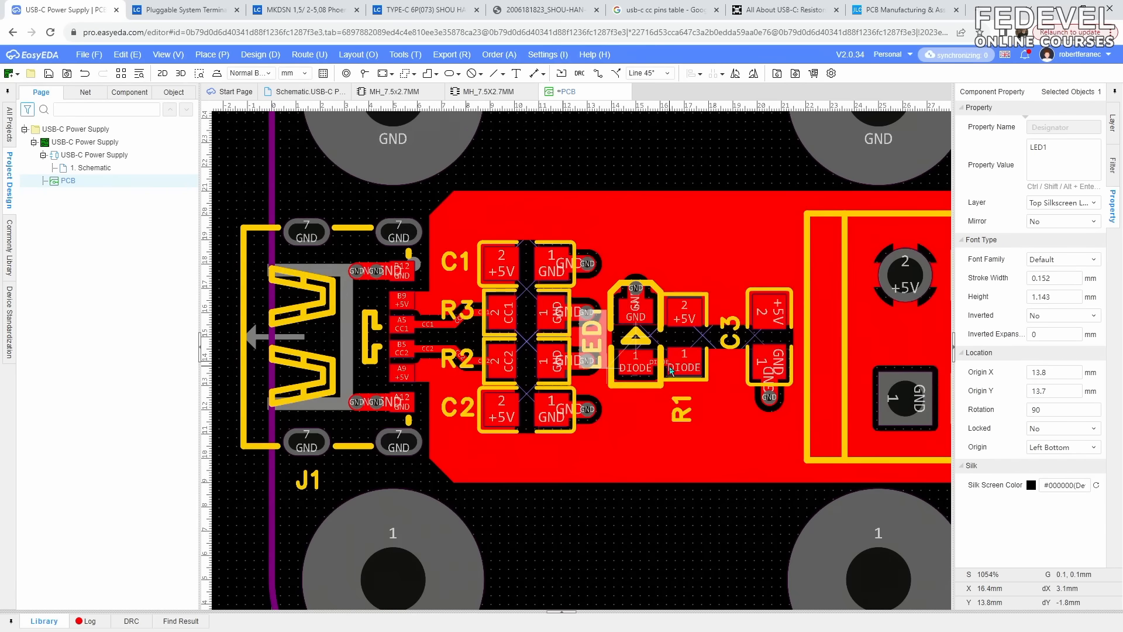
scroll(720, 409, "up", 2)
left_click(717, 457)
key("Up")
key("Up")
key("Up")
key("Right")
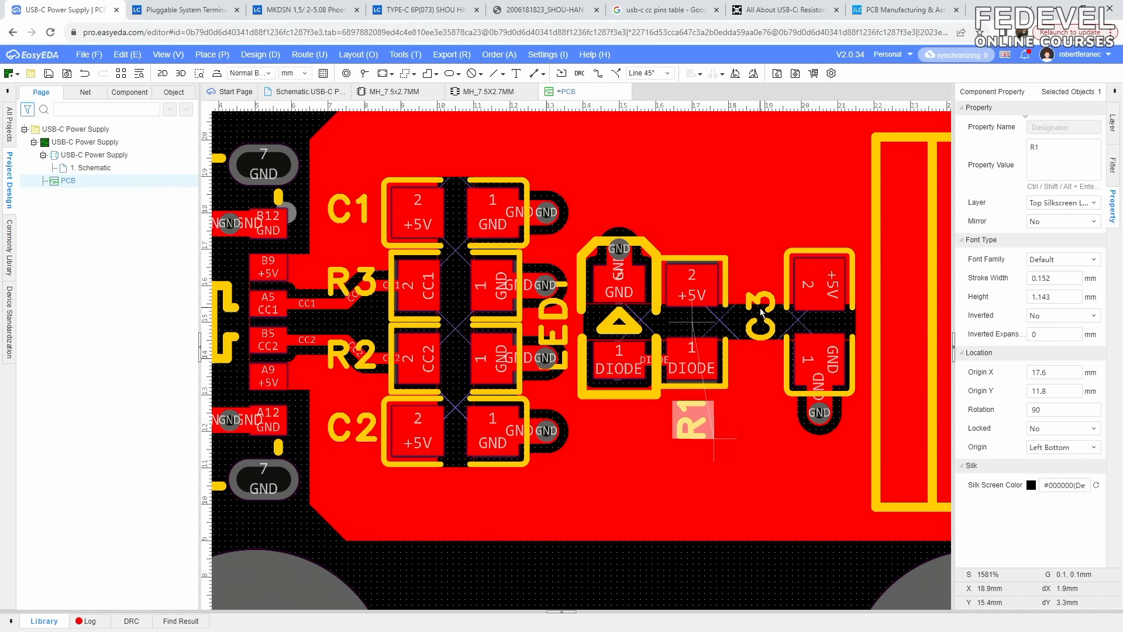
- Nudge the C3 designator down to X 19.5, Y 14.3
left_click(767, 331)
key("Down")
key("Right")
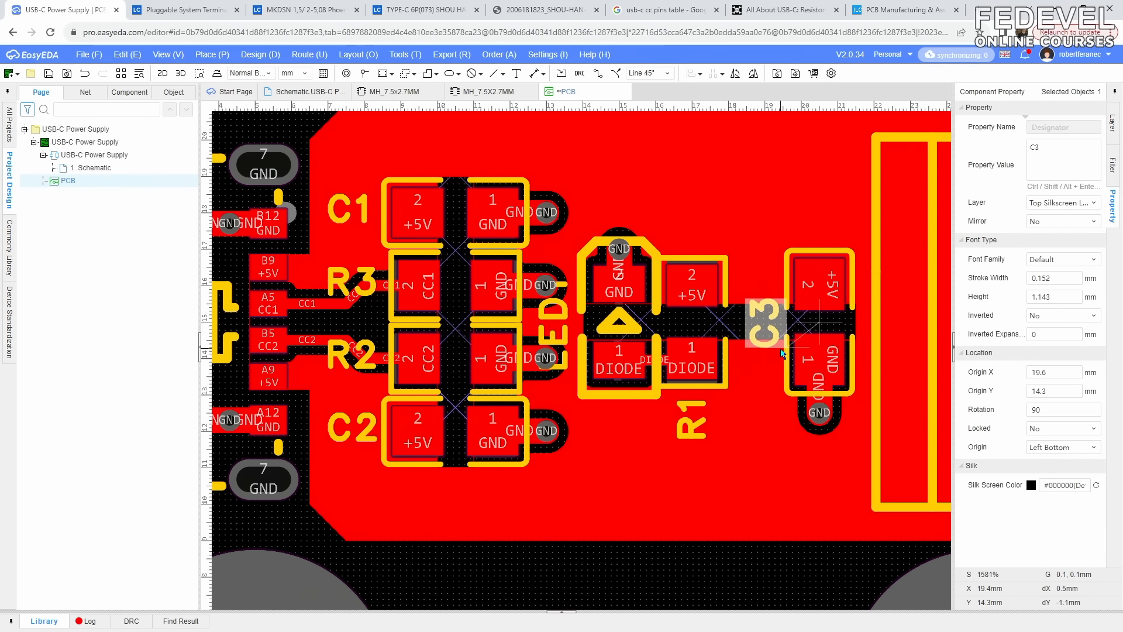
key("Left")
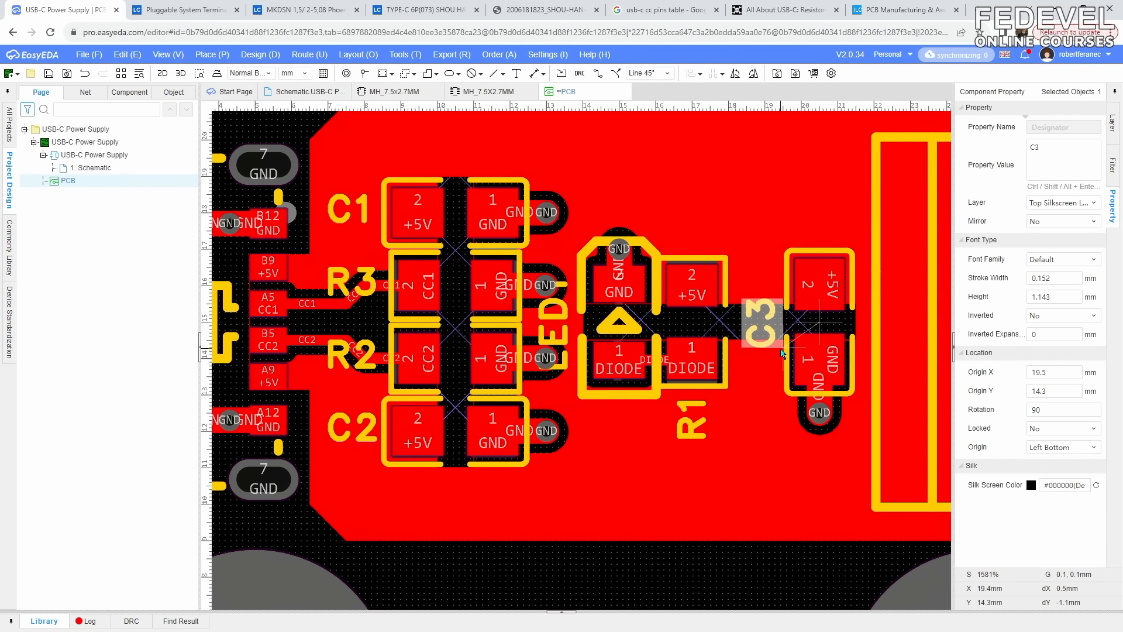
- Shift the C1, R3, R2 and C2 designators together slightly away from their components, to X 6.9
left_click(353, 425)
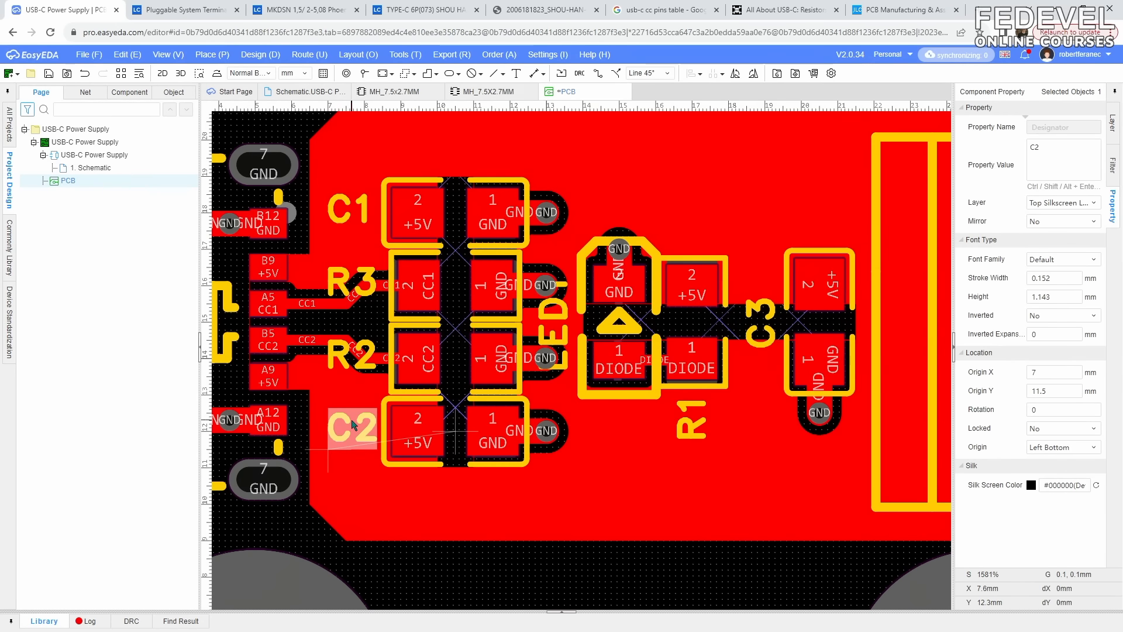
left_click(351, 356, "ctrl")
left_click(351, 283, "ctrl")
left_click(357, 216, "ctrl")
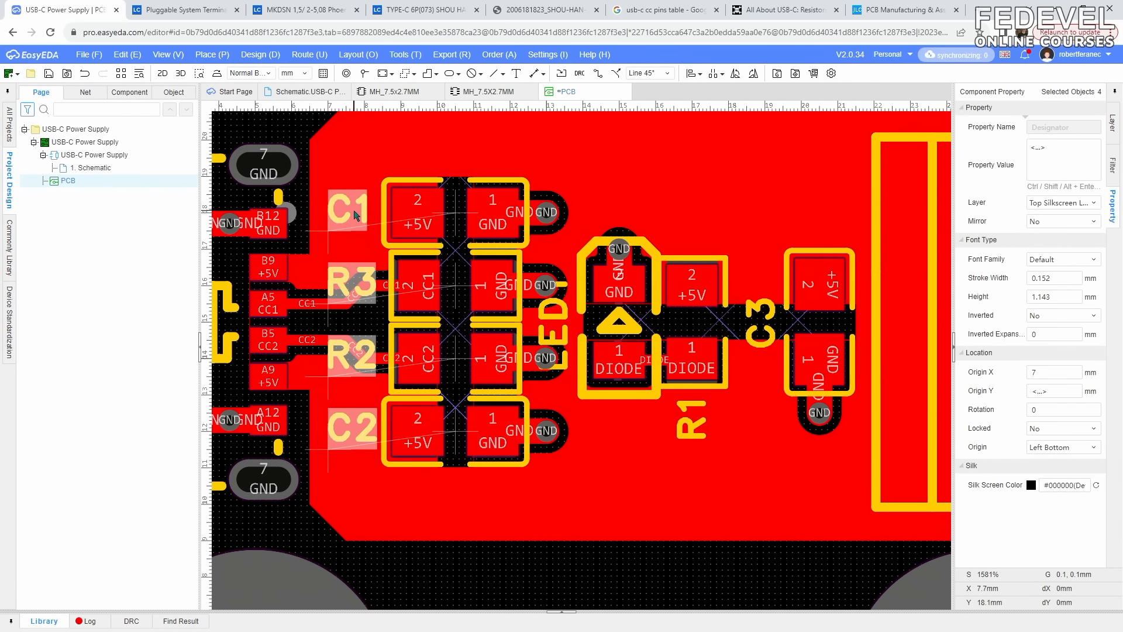
key("Left")
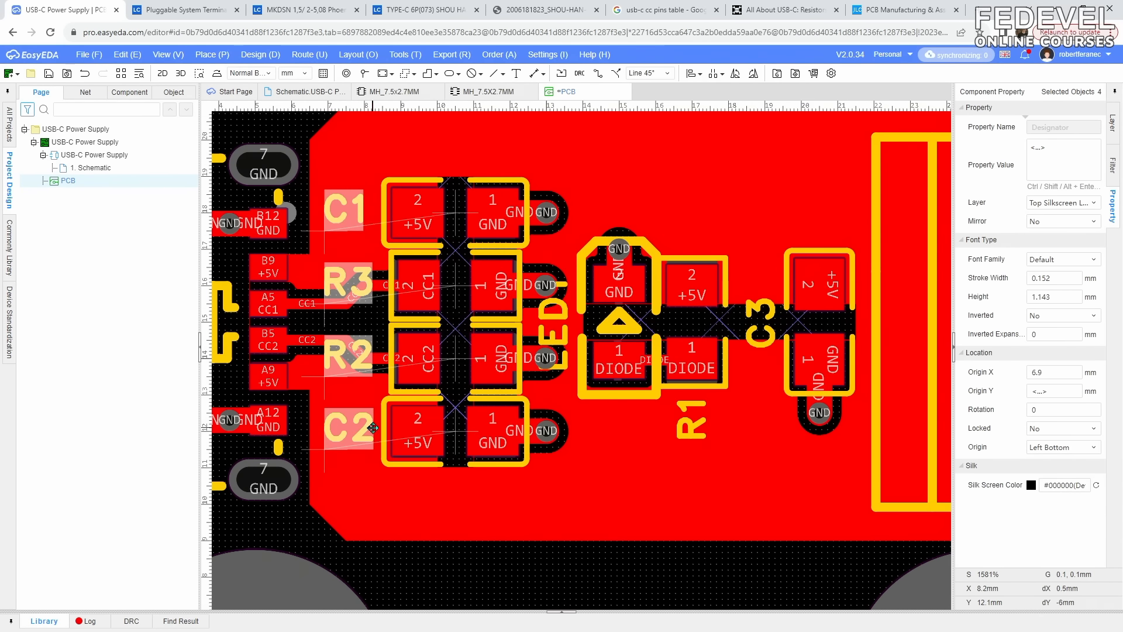
scroll(426, 423, "down", 1)
scroll(426, 423, "up", 1)
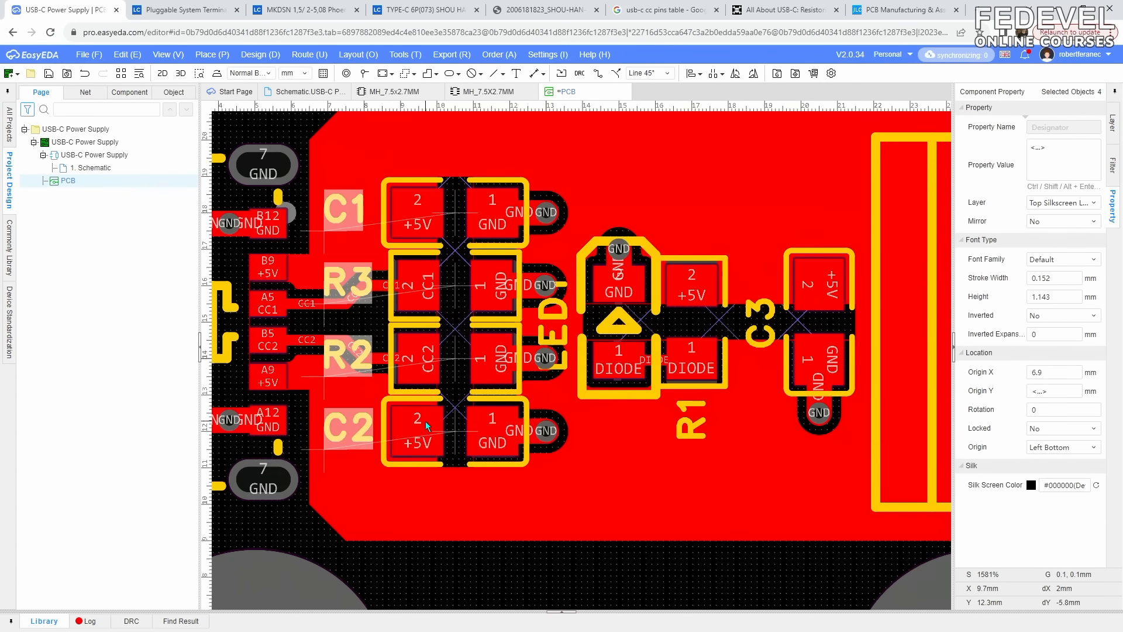
- Set the PCB grid and snap size to 0.5 mm and save the board
scroll(426, 423, "down", 2)
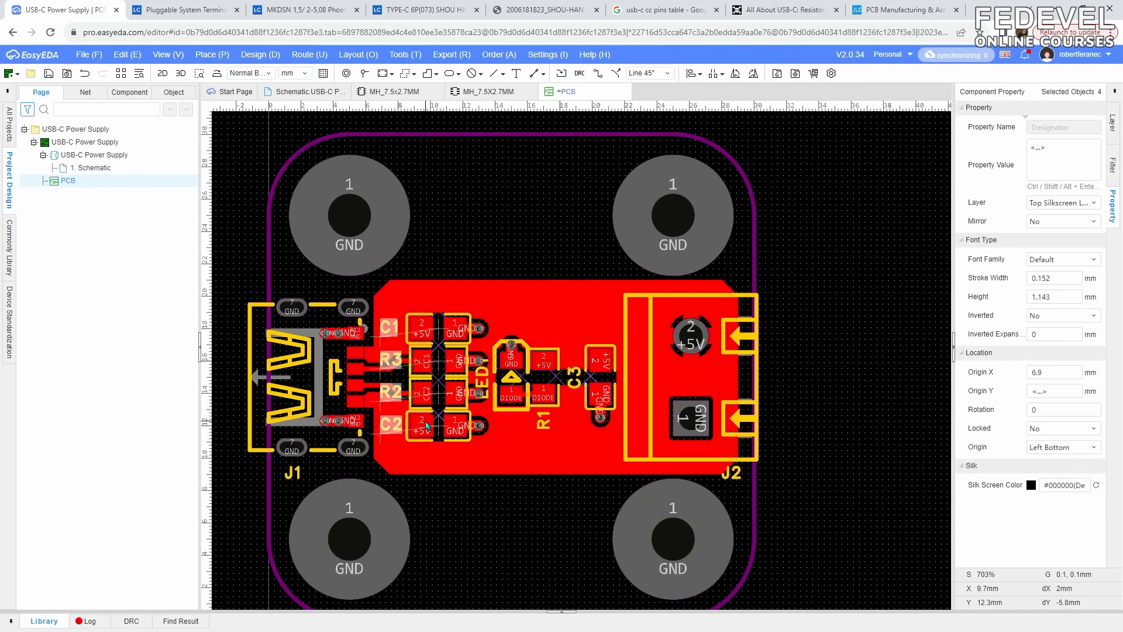
left_click(836, 226)
double_click(1060, 164)
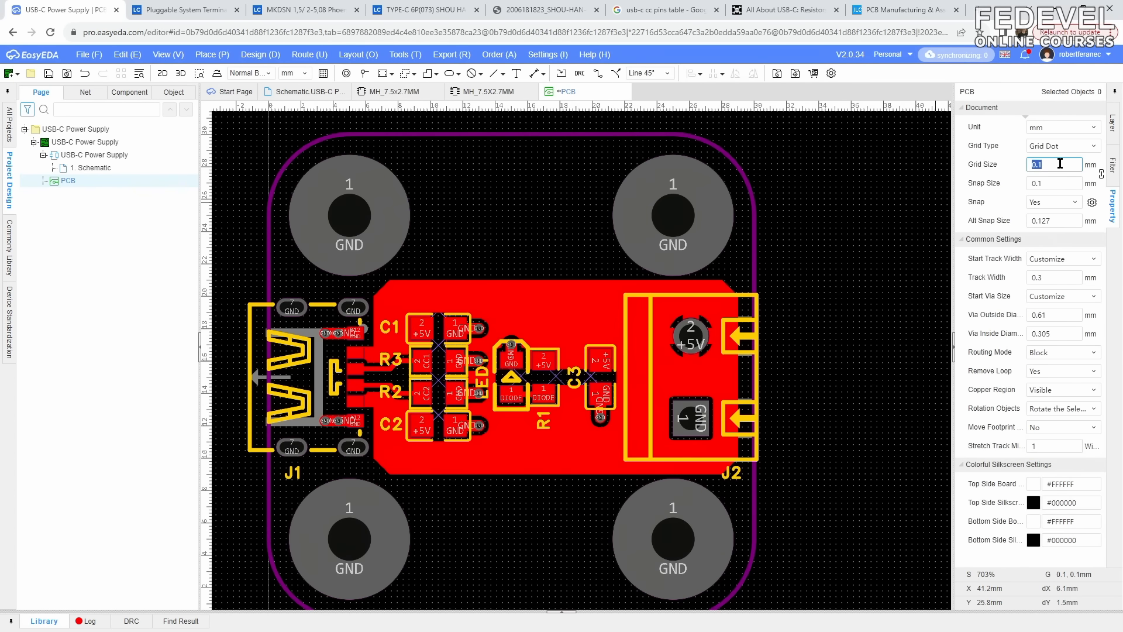
key("Return")
key("k")
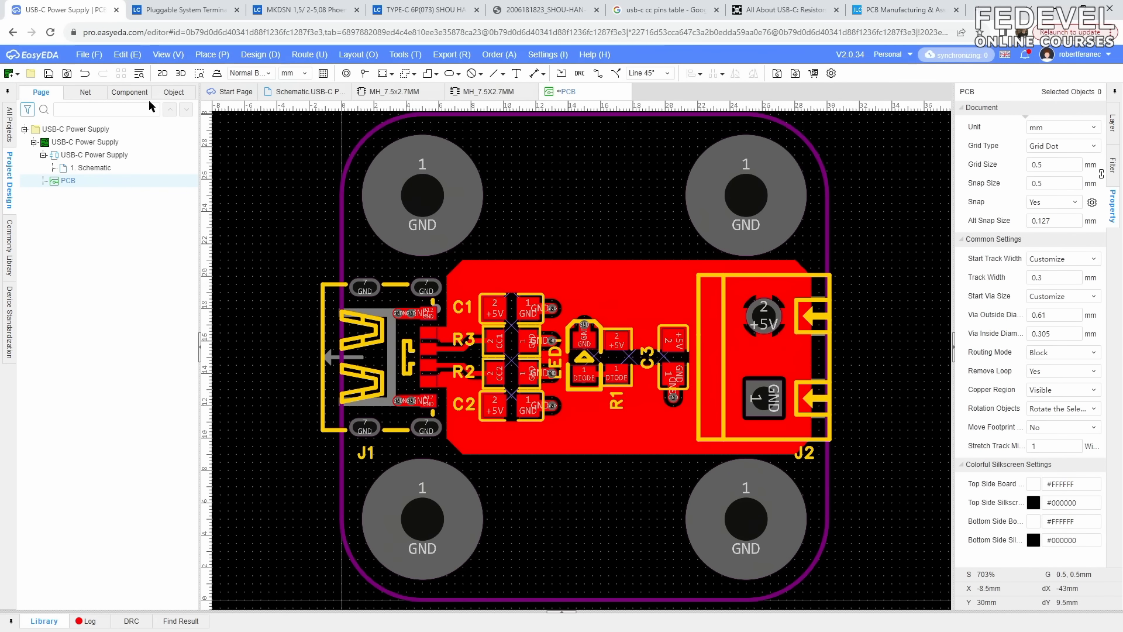
left_click(47, 74)
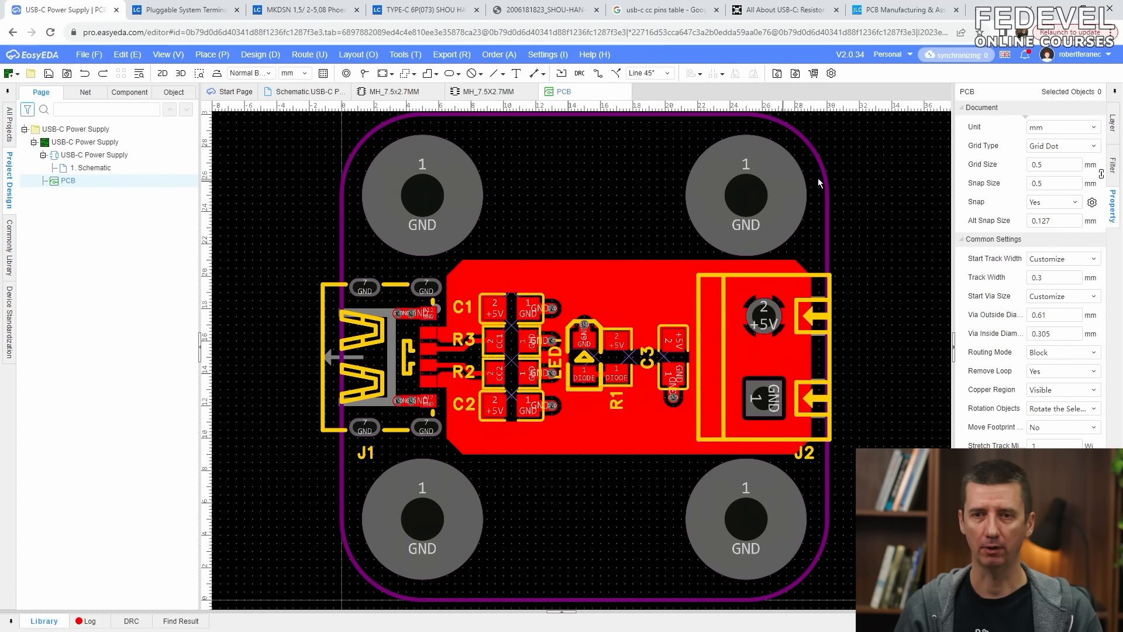
- Place the text "IN" on the Top Silkscreen Layer between the two upper mounting holes, with its origin at X 13.5, Y 23
left_click(1112, 124)
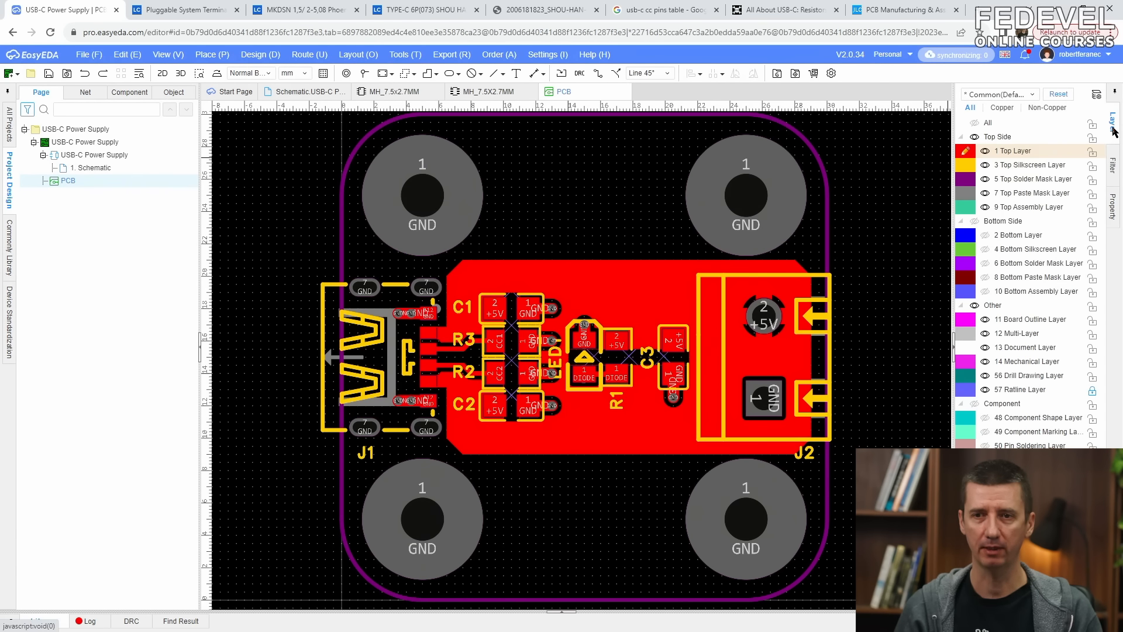
left_click(964, 167)
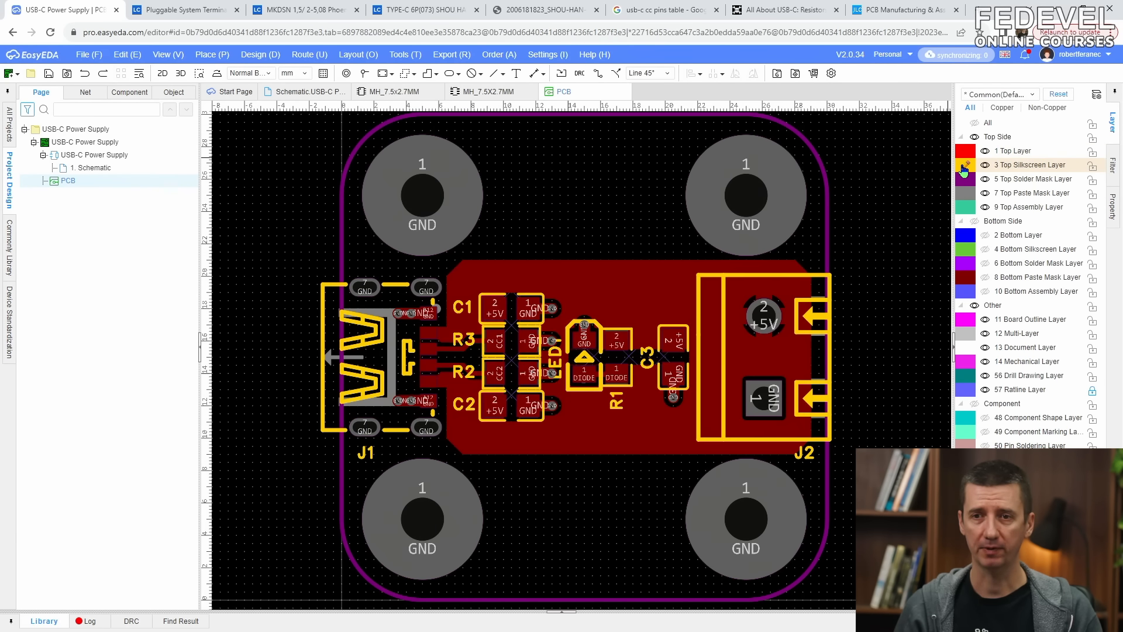
left_click(516, 73)
type("IN")
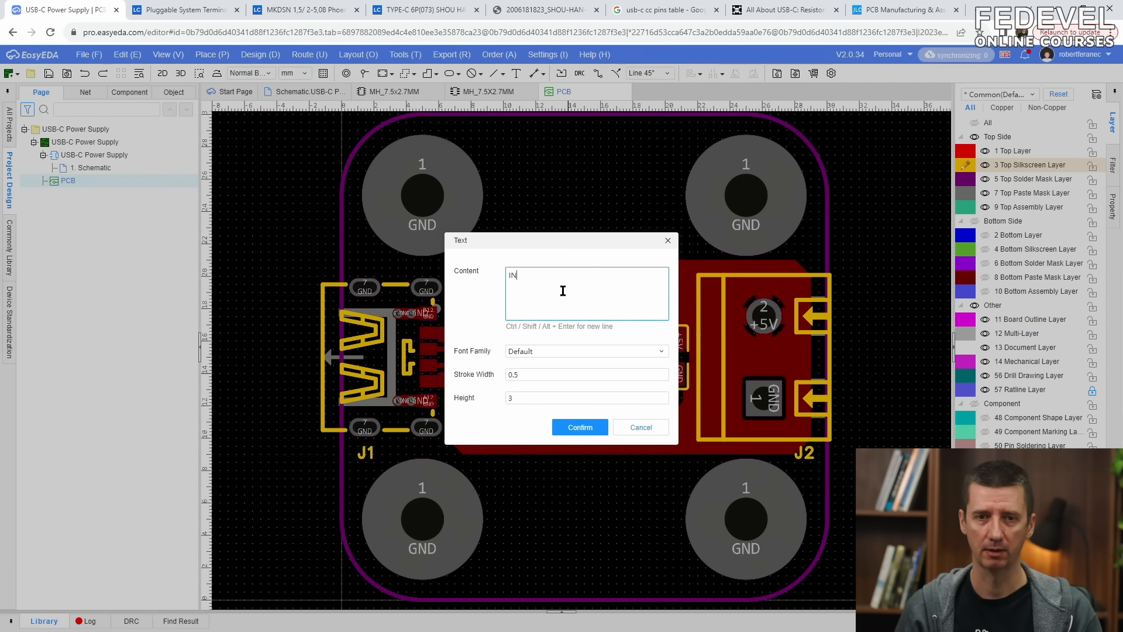
left_click(569, 429)
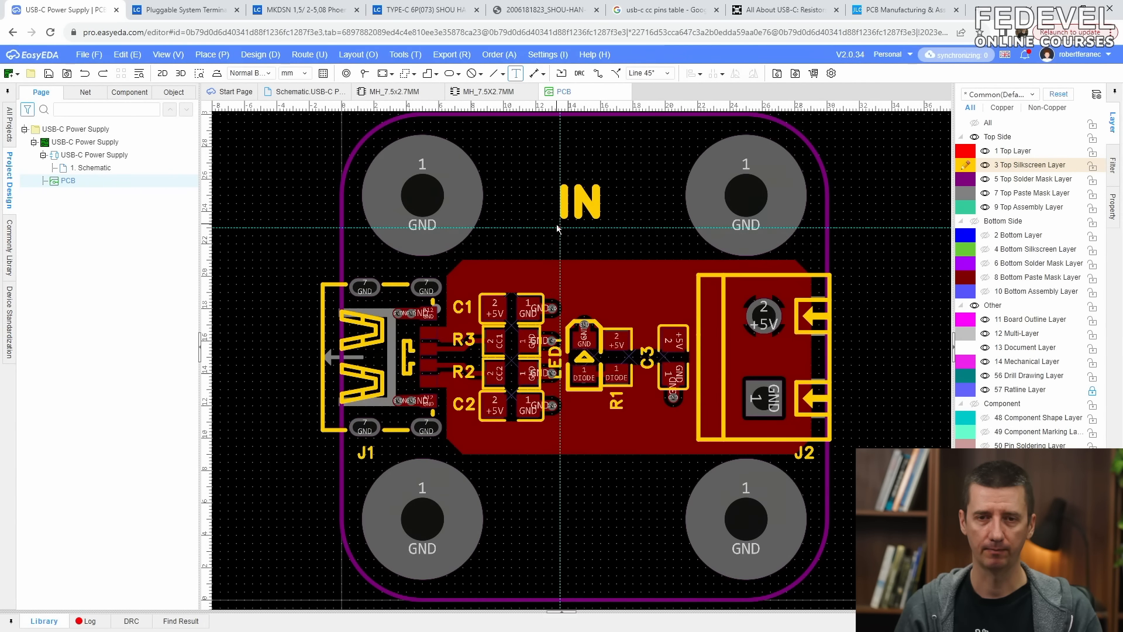
left_click(557, 228)
key("Escape")
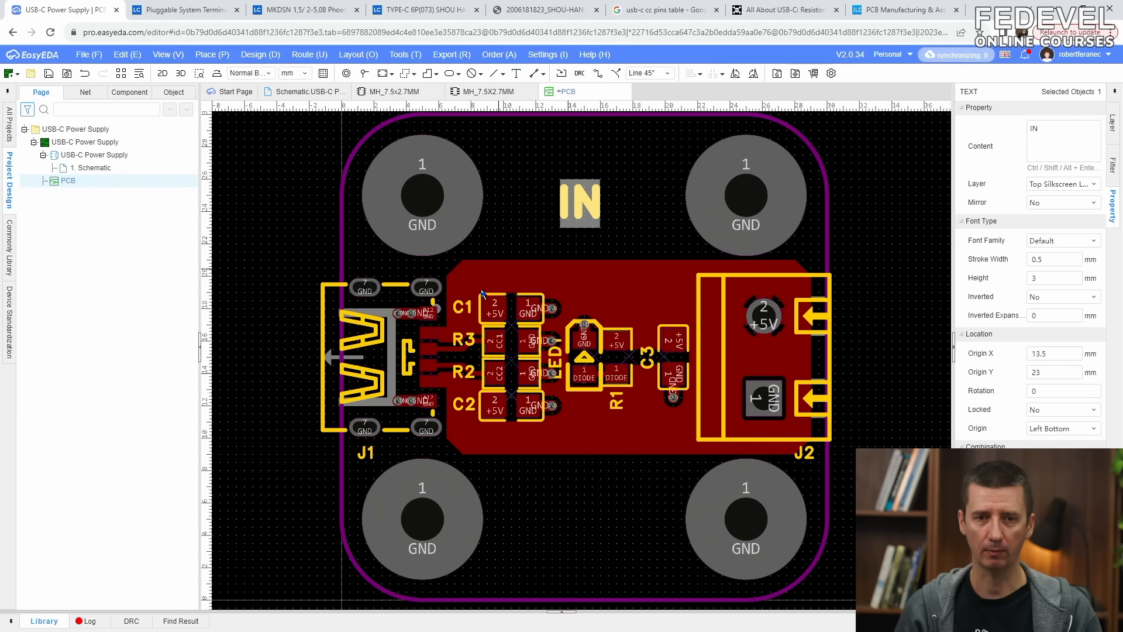
- Select the J1 designator and look up the minimum line width in the Legend section of the JLCPCB capabilities page
left_click(366, 453)
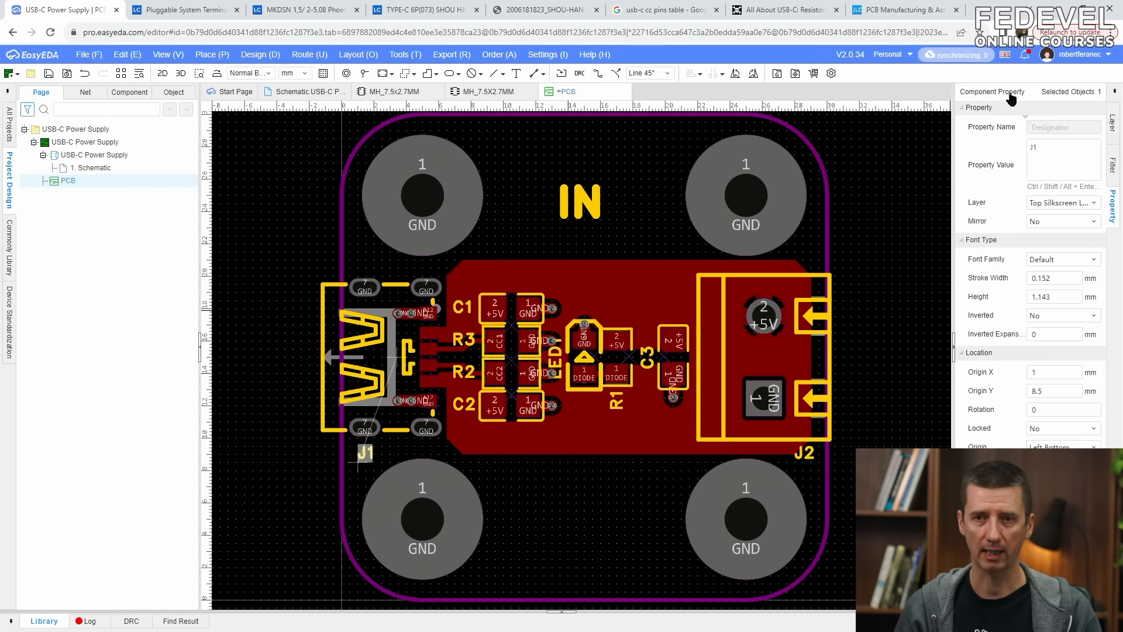
left_click(936, 11)
scroll(291, 231, "down", 20)
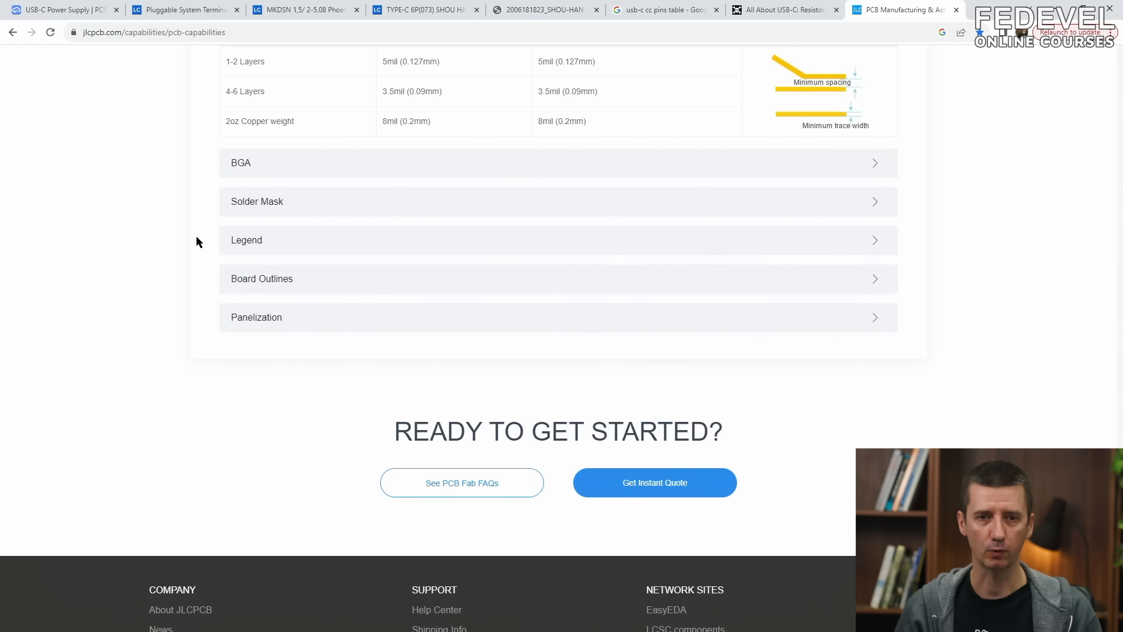
left_click(294, 240)
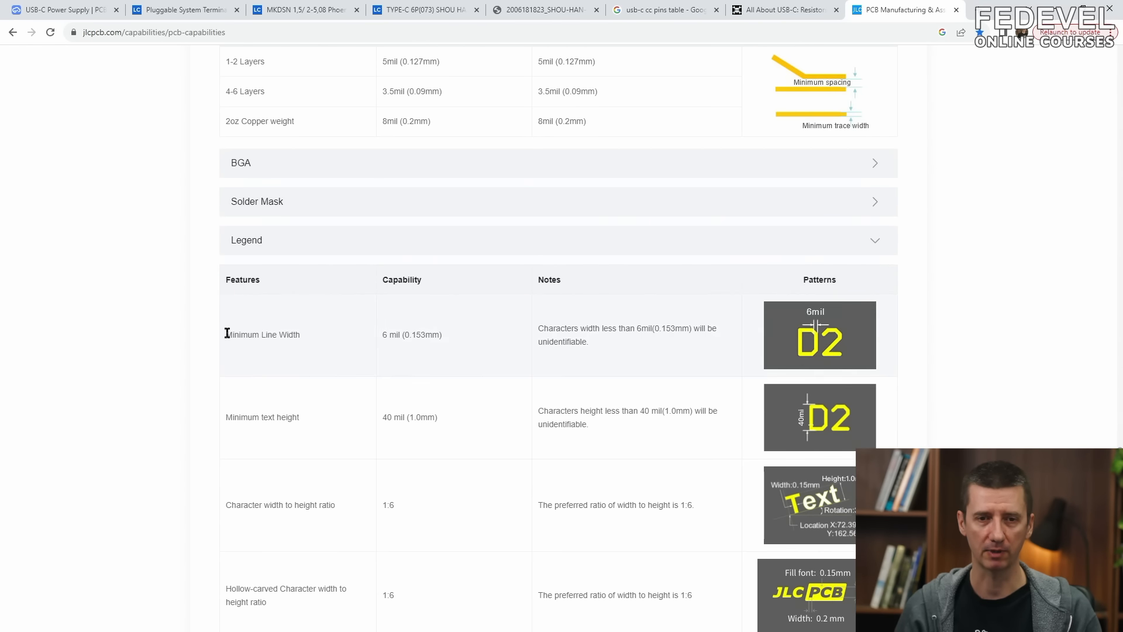
left_click_drag(227, 333, 297, 336)
left_click_drag(404, 334, 439, 335)
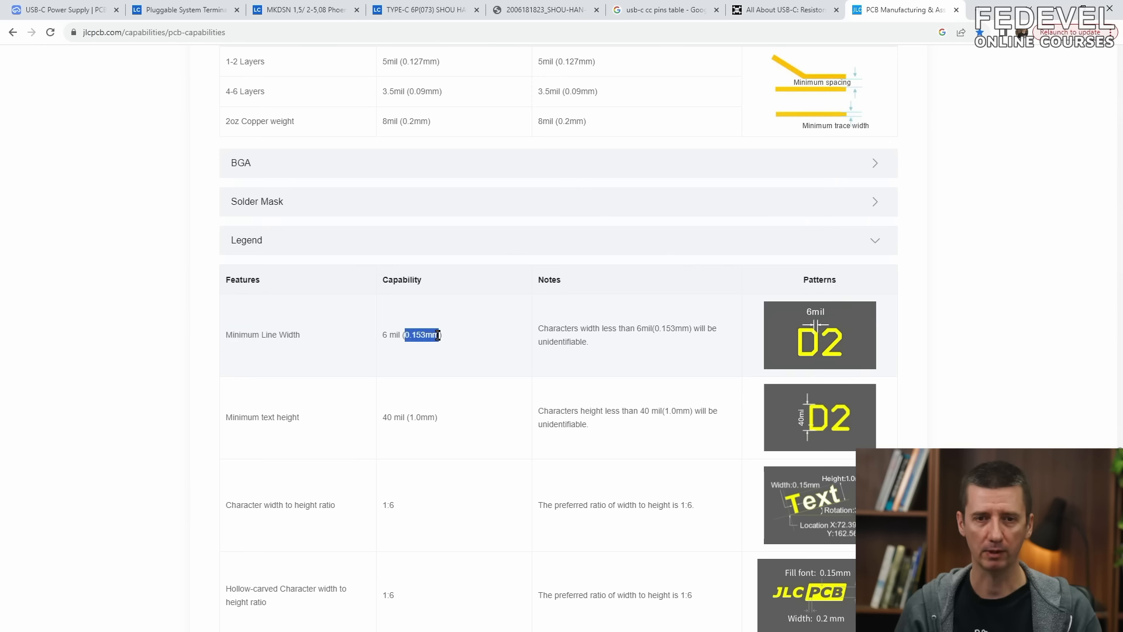
- Switch back to EasyEDA and check the J1 designator's stroke width and text height against the manufacturer's limits
left_click(87, 13)
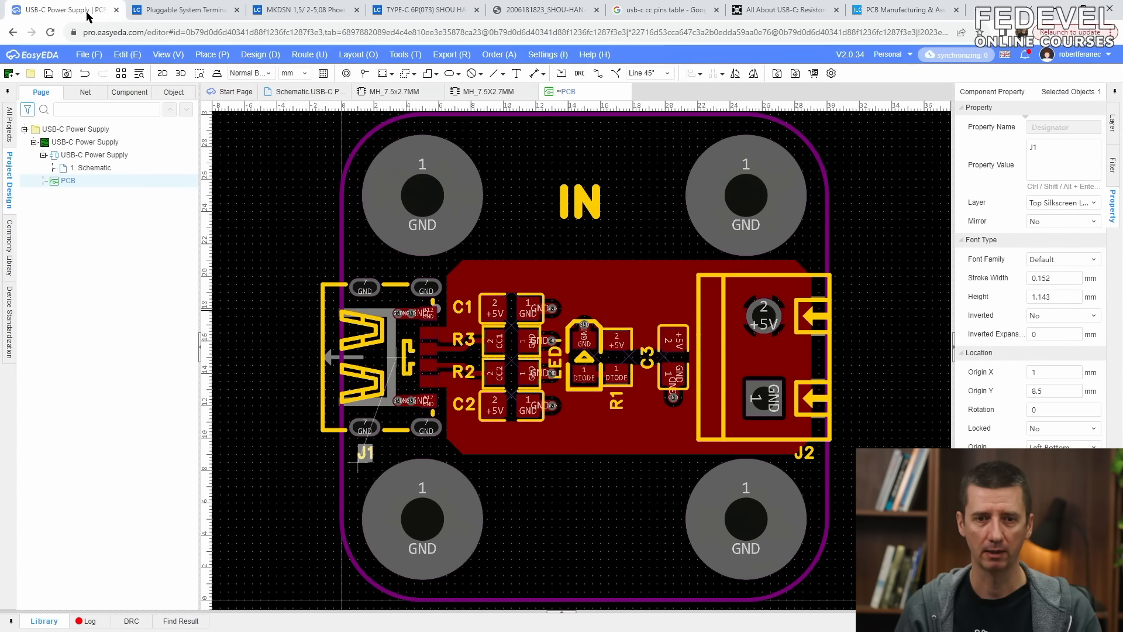
double_click(1059, 280)
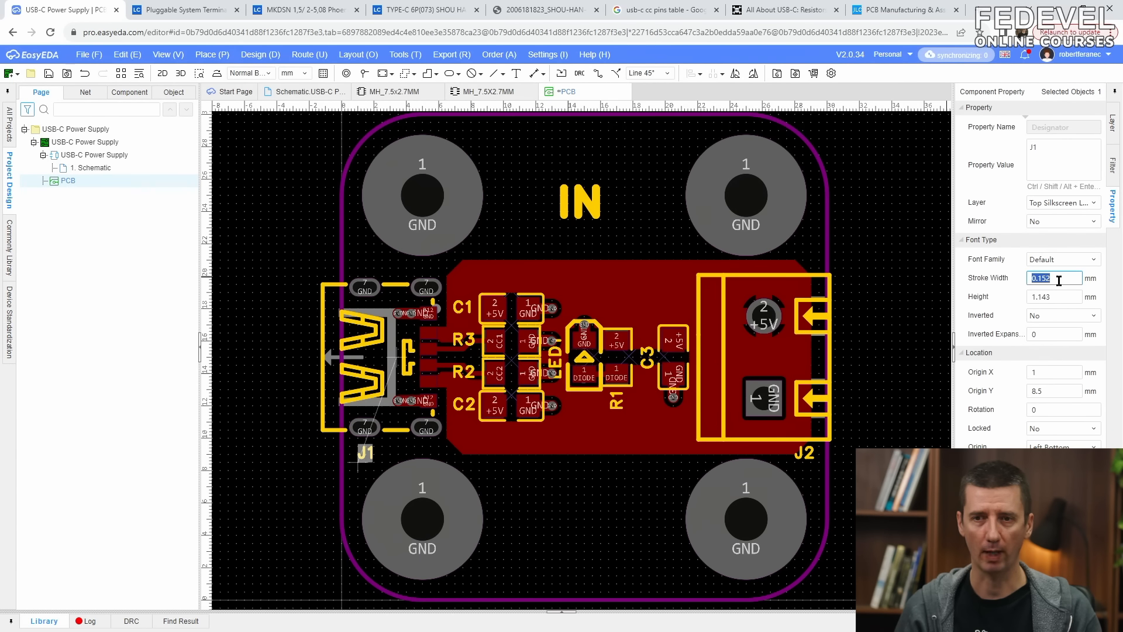
double_click(1065, 297)
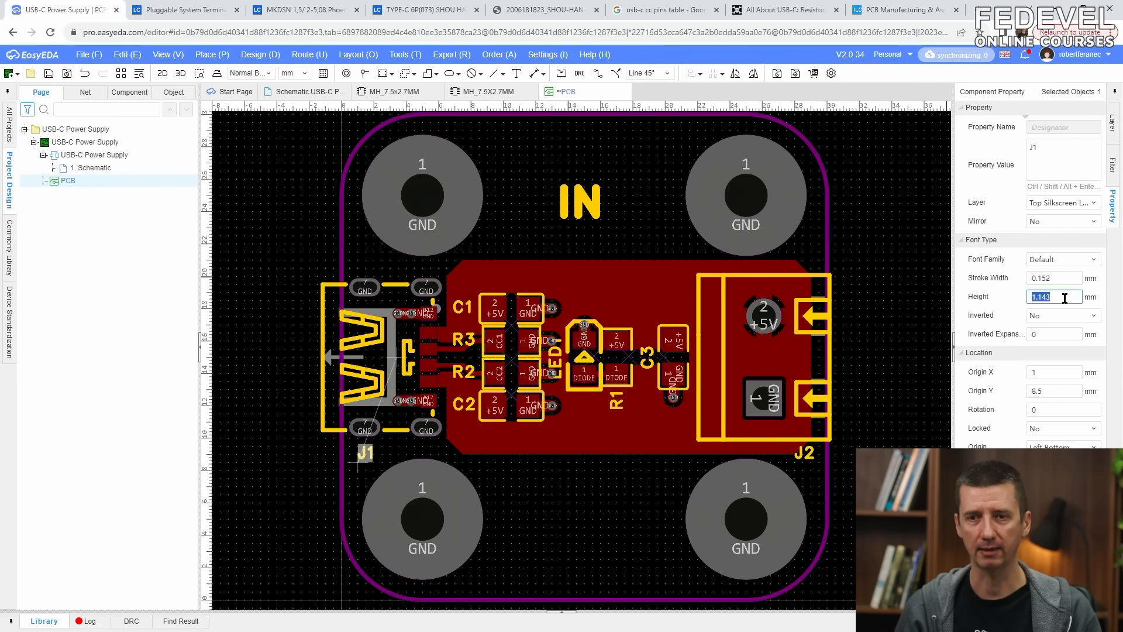
- Check the minimum silkscreen text height in the Legend section of the JLCPCB capabilities page, and return to the PCB editor
left_click(914, 11)
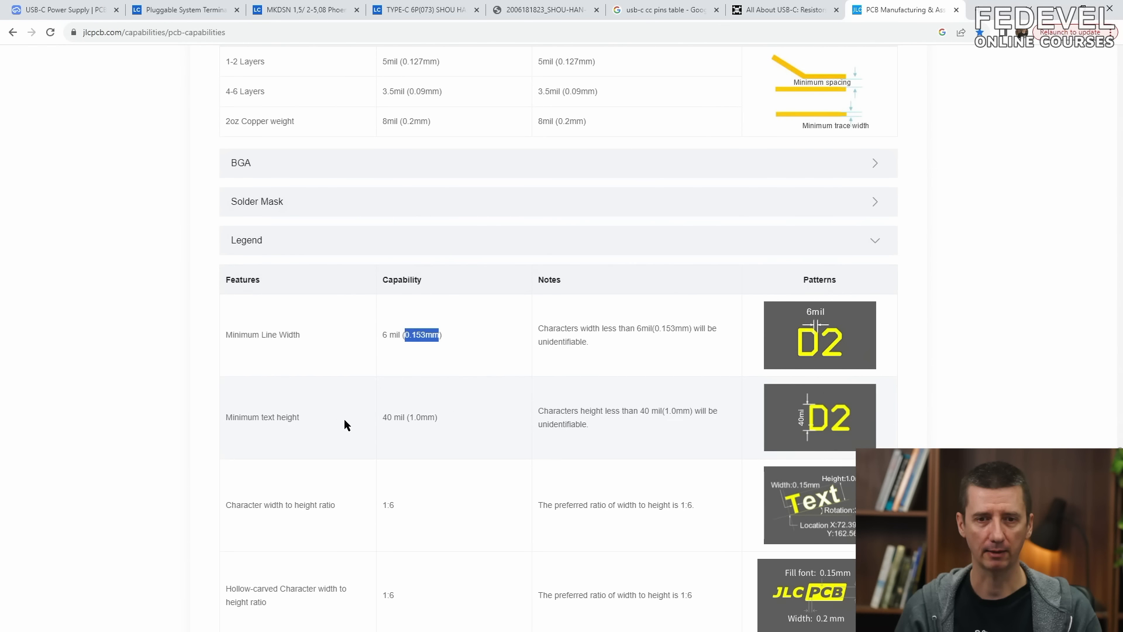
left_click_drag(409, 417, 434, 418)
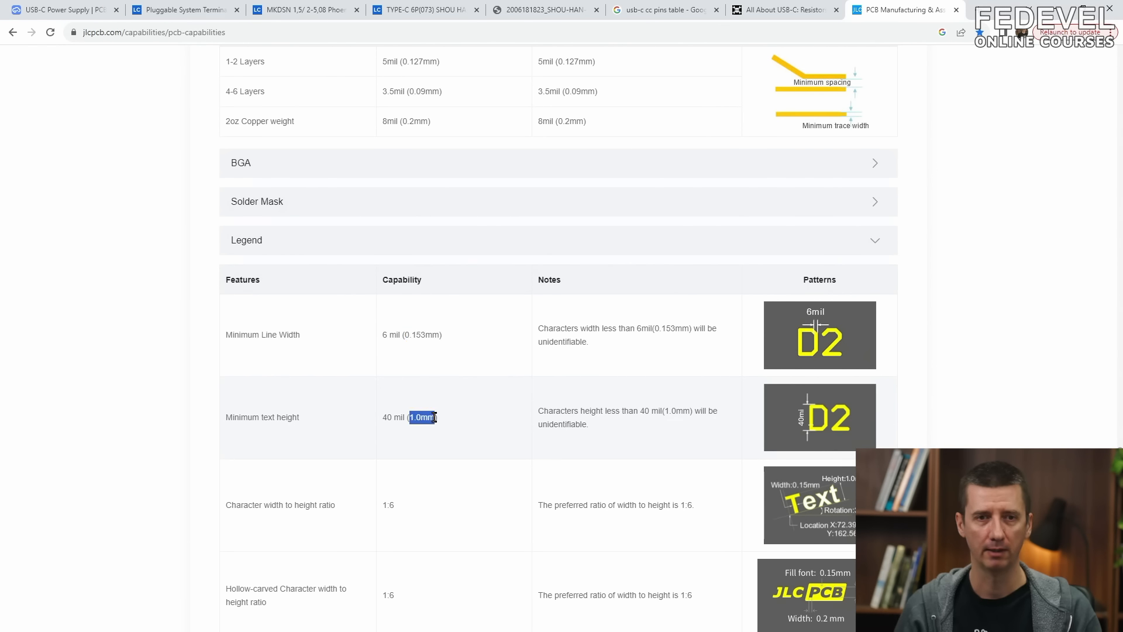
left_click(86, 16)
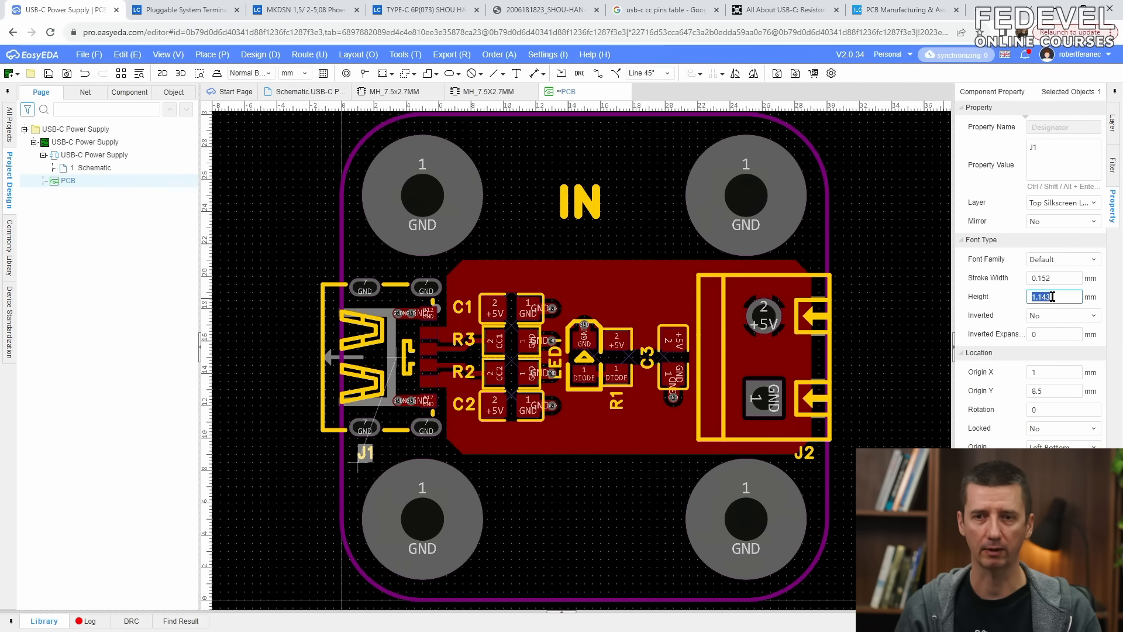
- Copy the stroke width of designator J1 to the IN silkscreen text, giving it 0.152 mm
left_click(1063, 279)
right_click(1067, 279)
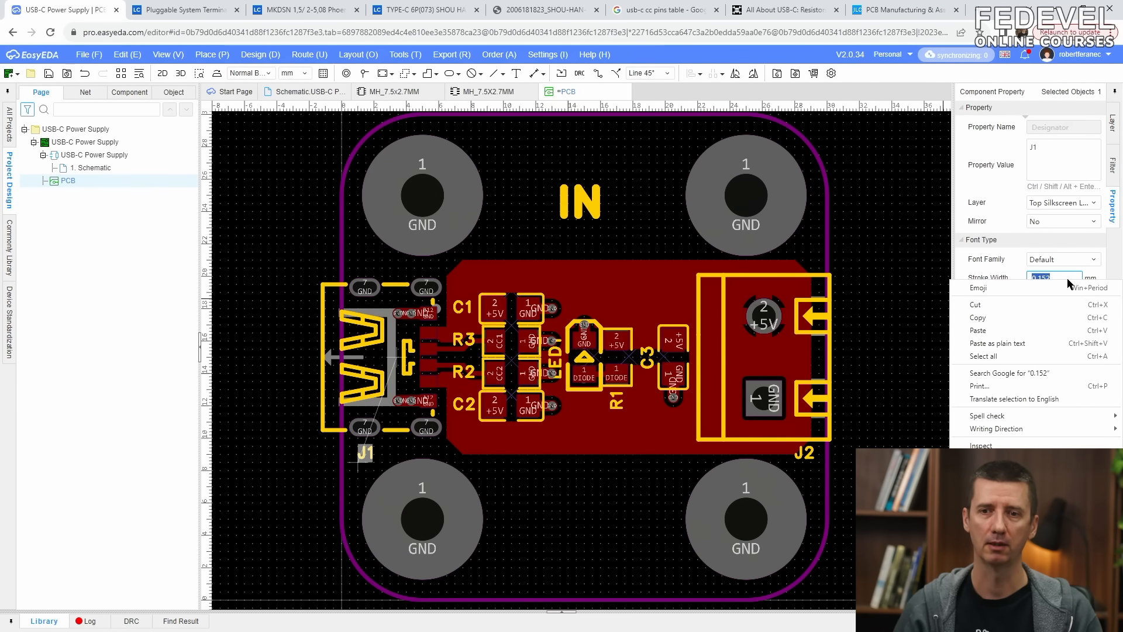
left_click(1007, 321)
key("Escape")
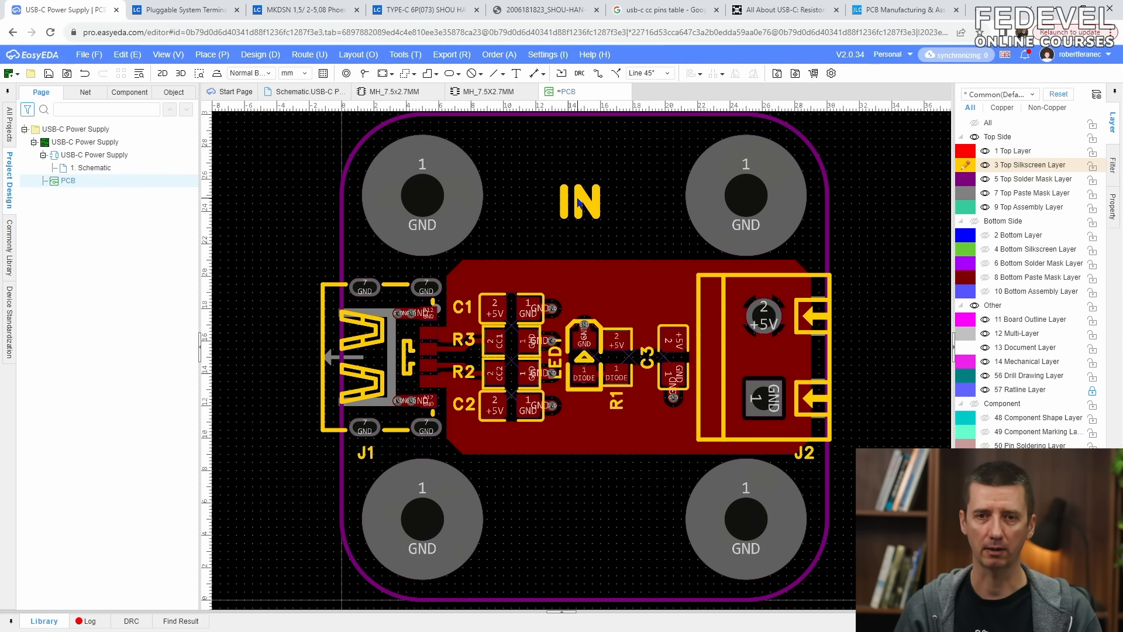
left_click(1113, 166)
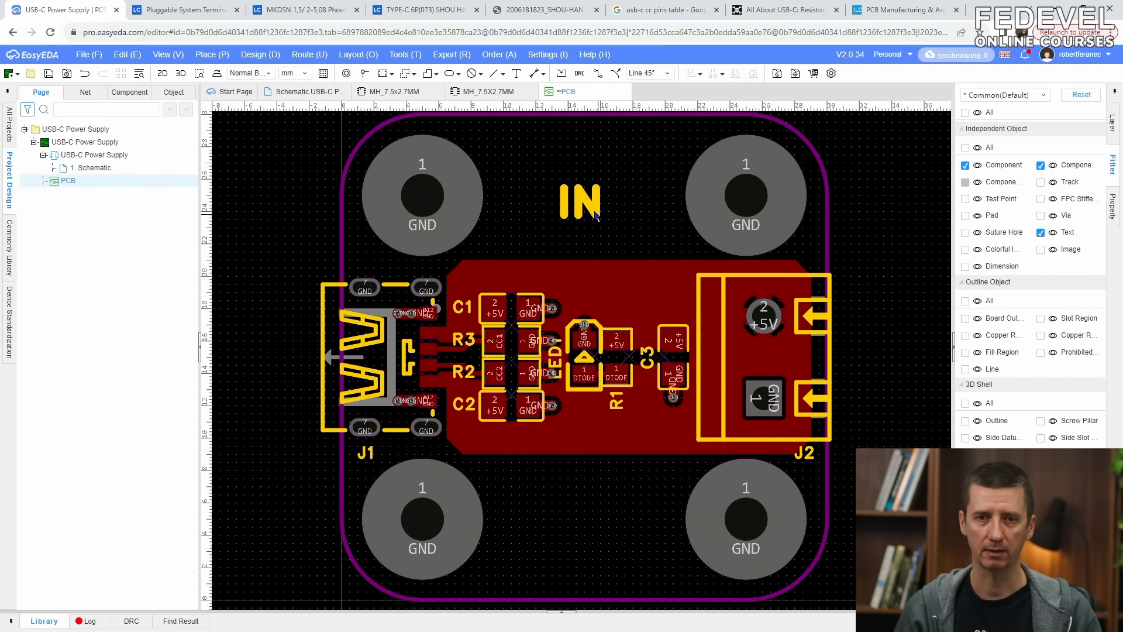
left_click(591, 206)
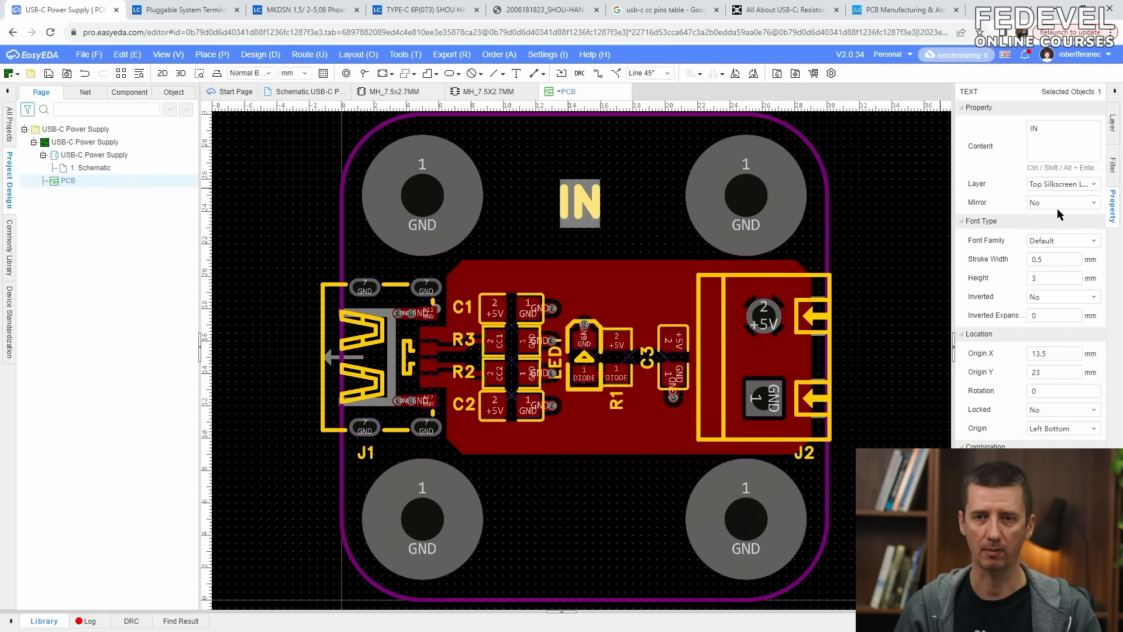
double_click(1055, 258)
right_click(1054, 258)
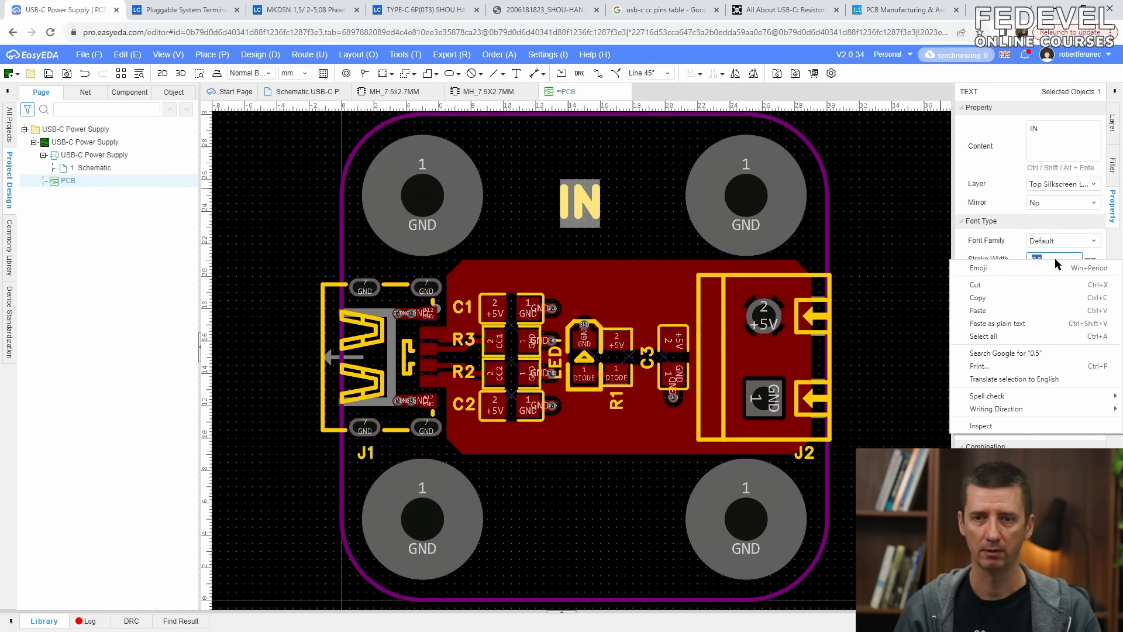
left_click(1020, 312)
- Copy designator J1's height of 1.143 mm to the IN text and move the text just above connector J1, to about X 1, Y 20.5 mm
left_click(368, 454)
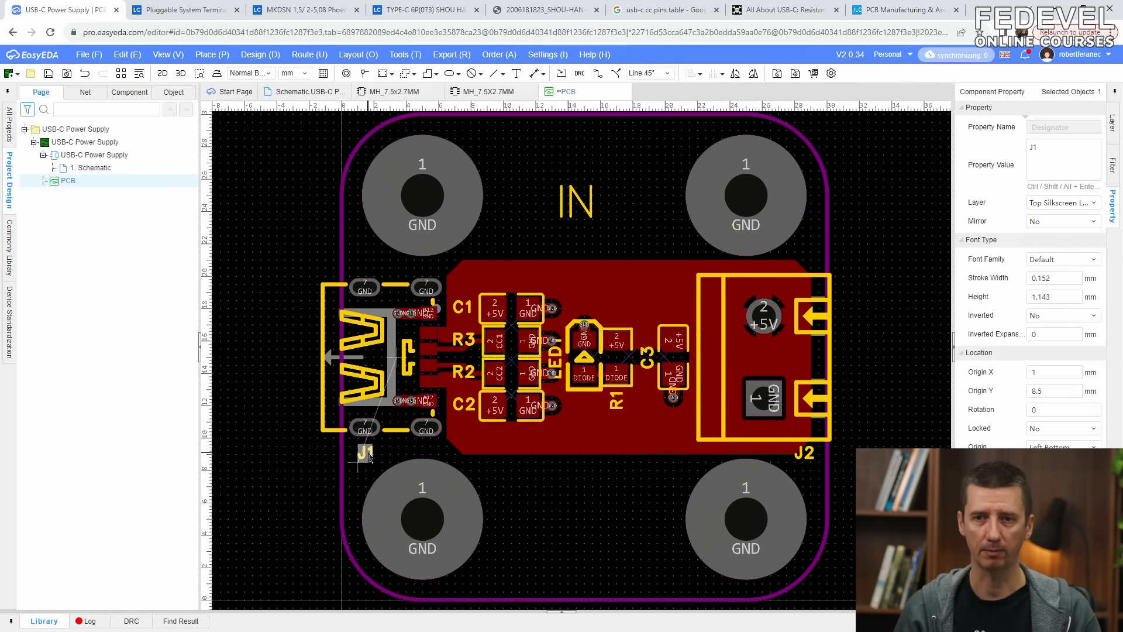
double_click(1063, 297)
right_click(1063, 298)
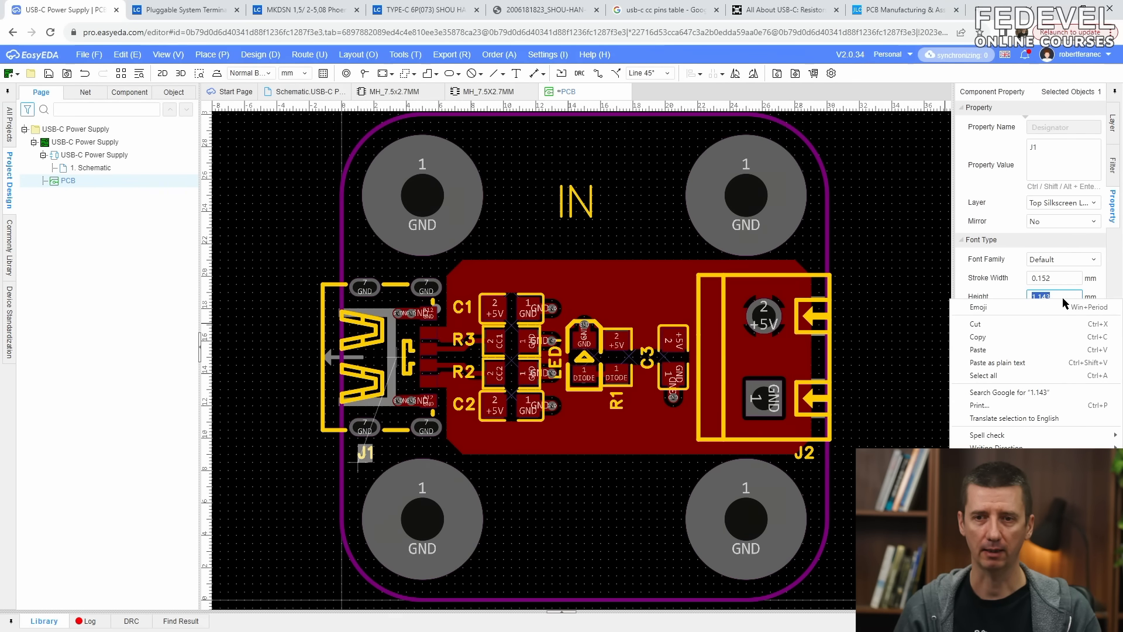
left_click(1021, 336)
left_click(577, 202)
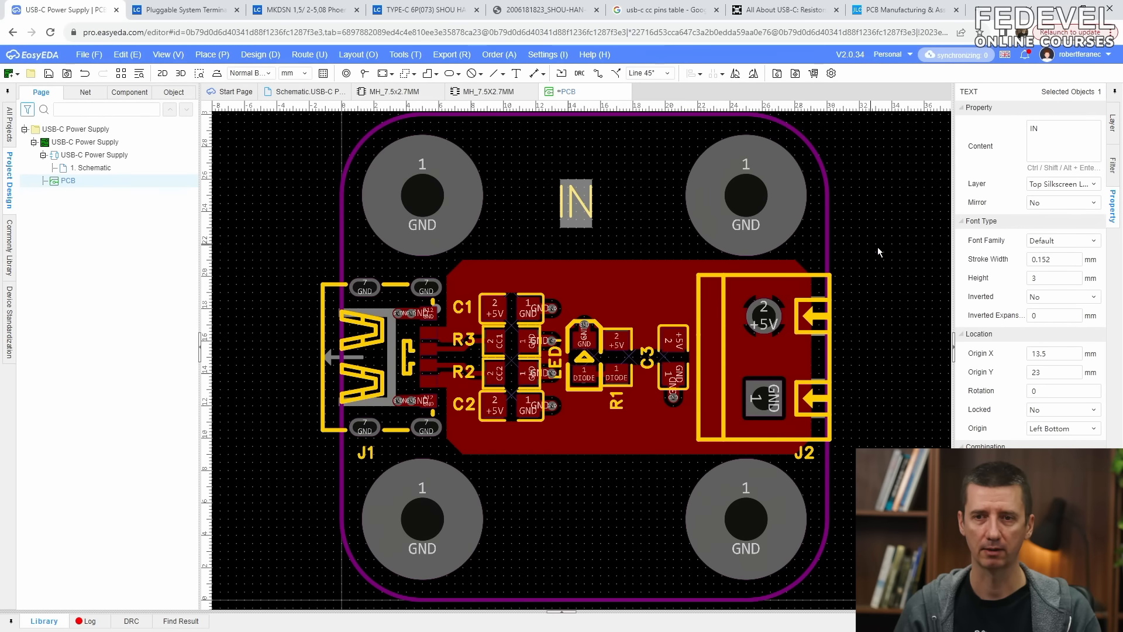
double_click(1040, 282)
right_click(1040, 282)
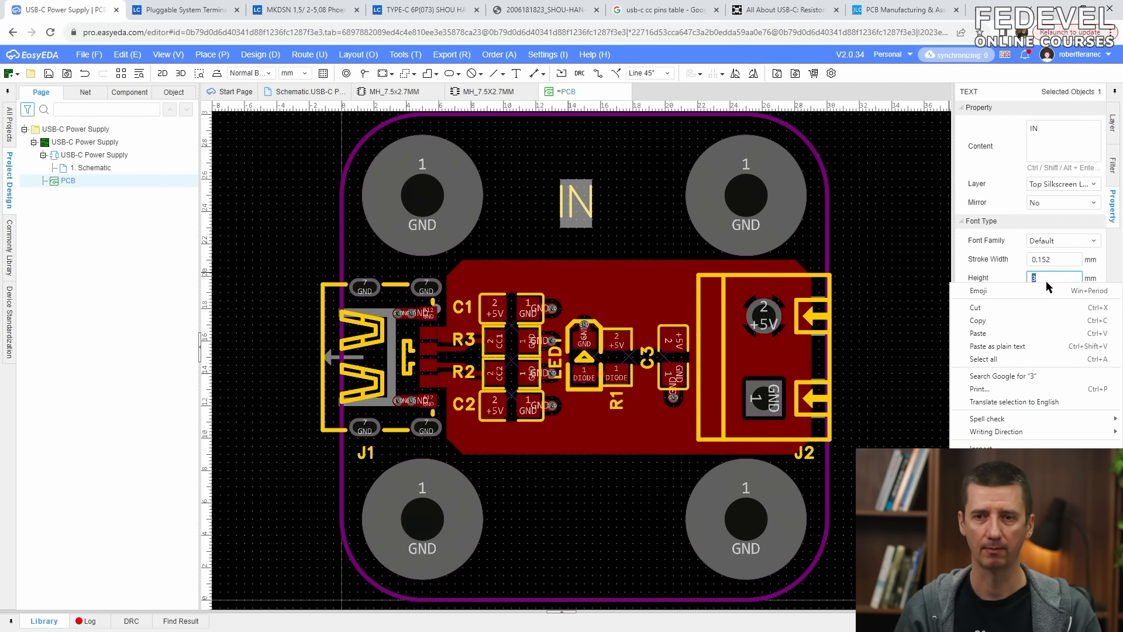
left_click(1050, 335)
key("Return")
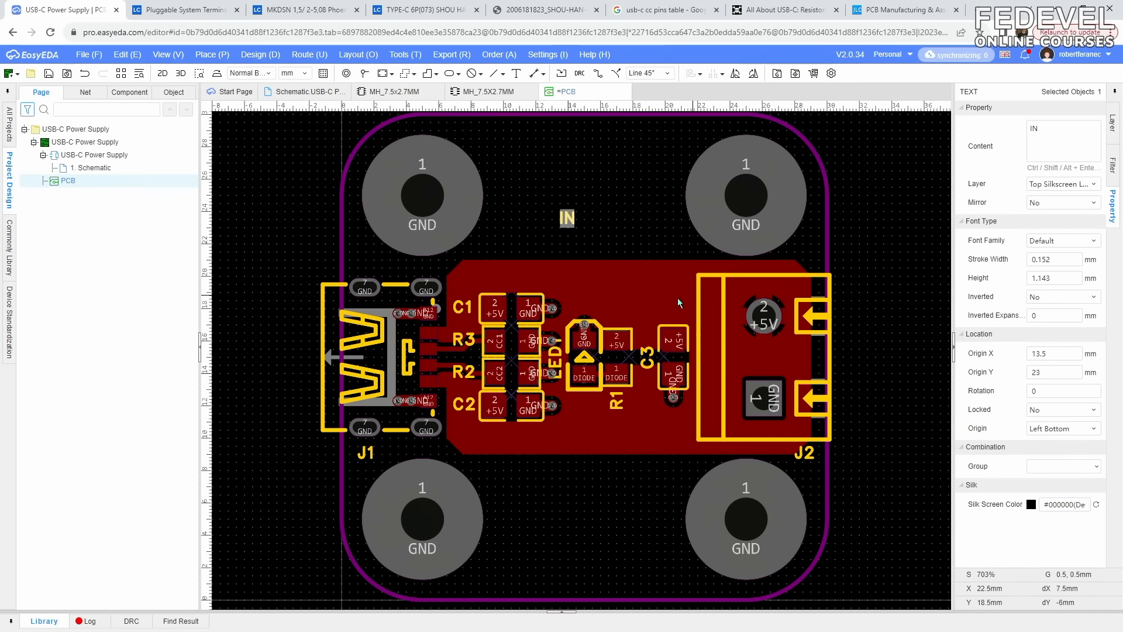
left_click_drag(575, 222, 368, 263)
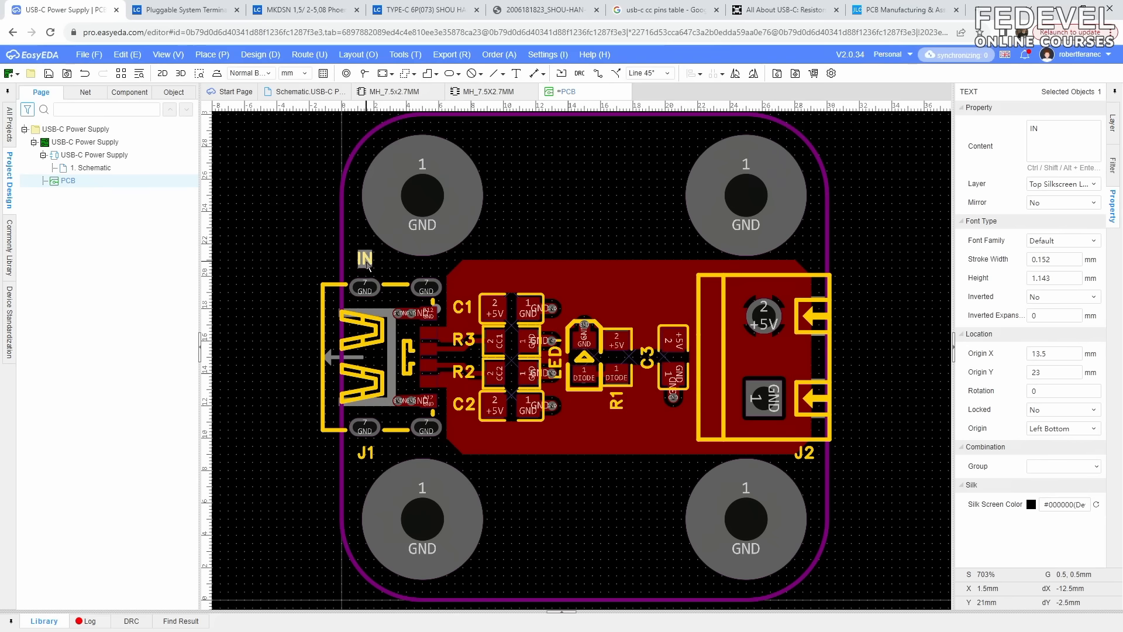
left_click(564, 207)
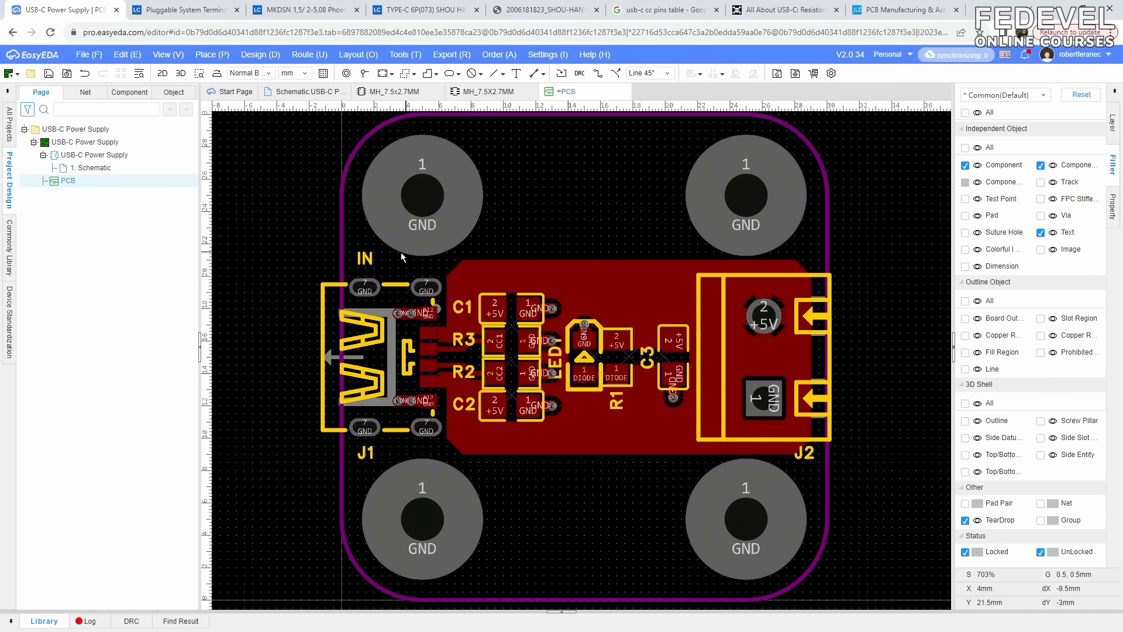
- Duplicate the IN label and place the copy above terminal block J2, at about X 27.5, Y 20.5 mm
left_click(366, 258)
right_click(368, 256)
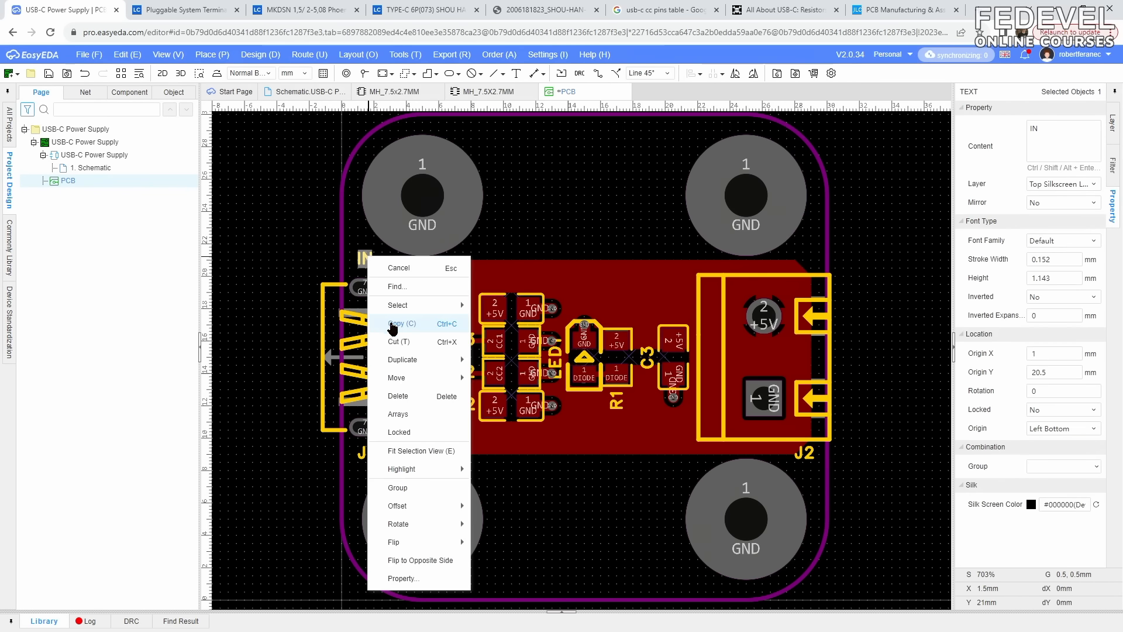
left_click(404, 324)
left_click(333, 257)
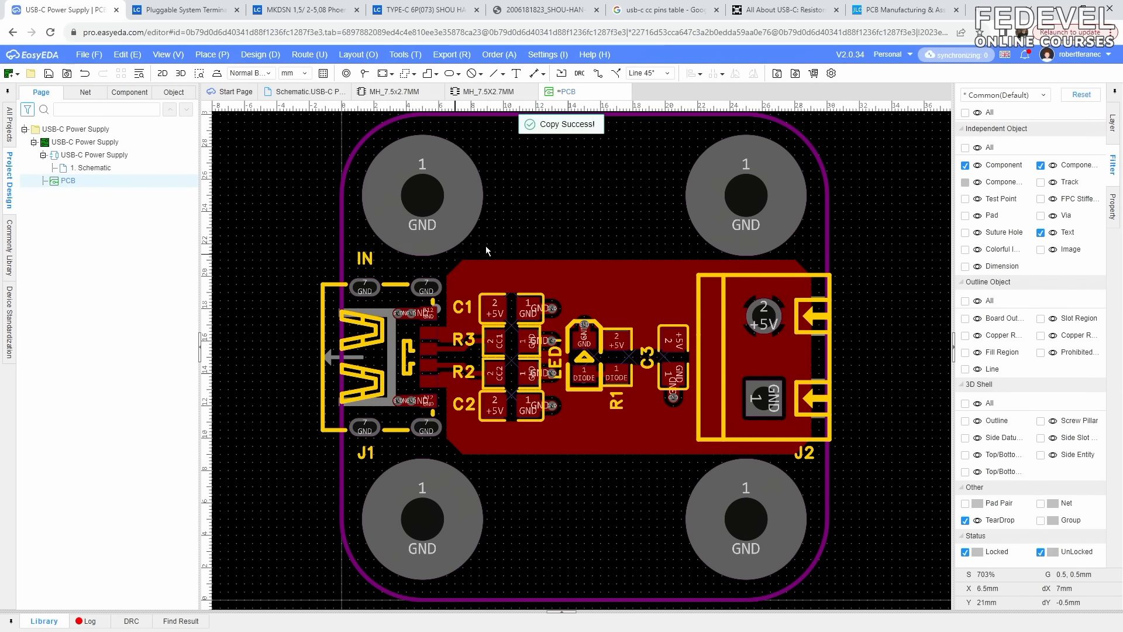
right_click(543, 213)
left_click(585, 244)
left_click(641, 250)
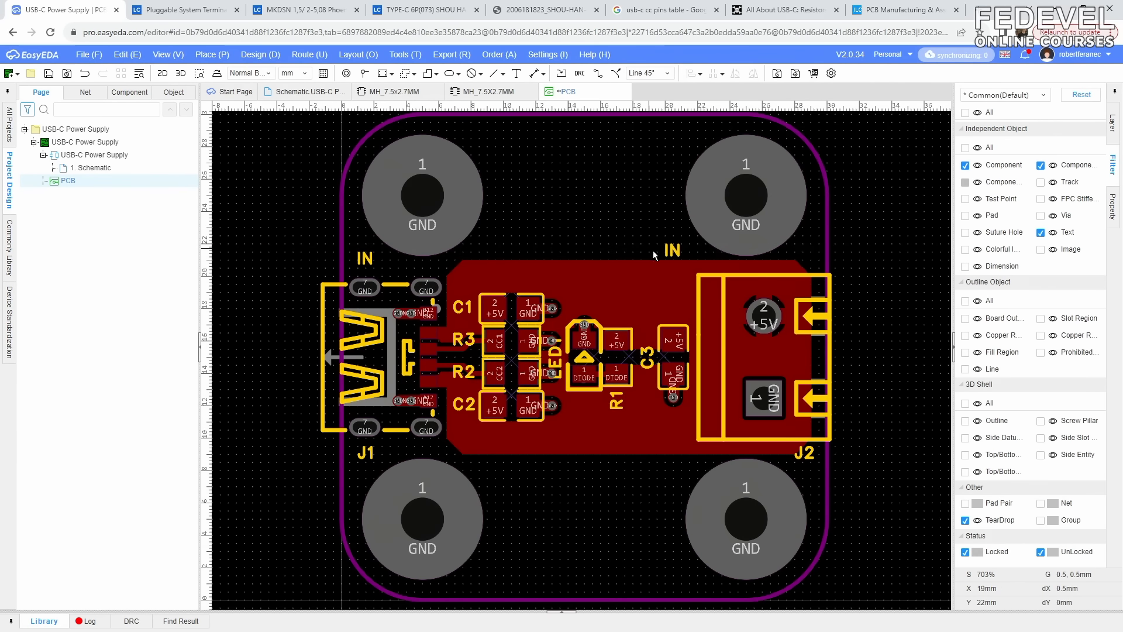
left_click_drag(677, 255, 798, 264)
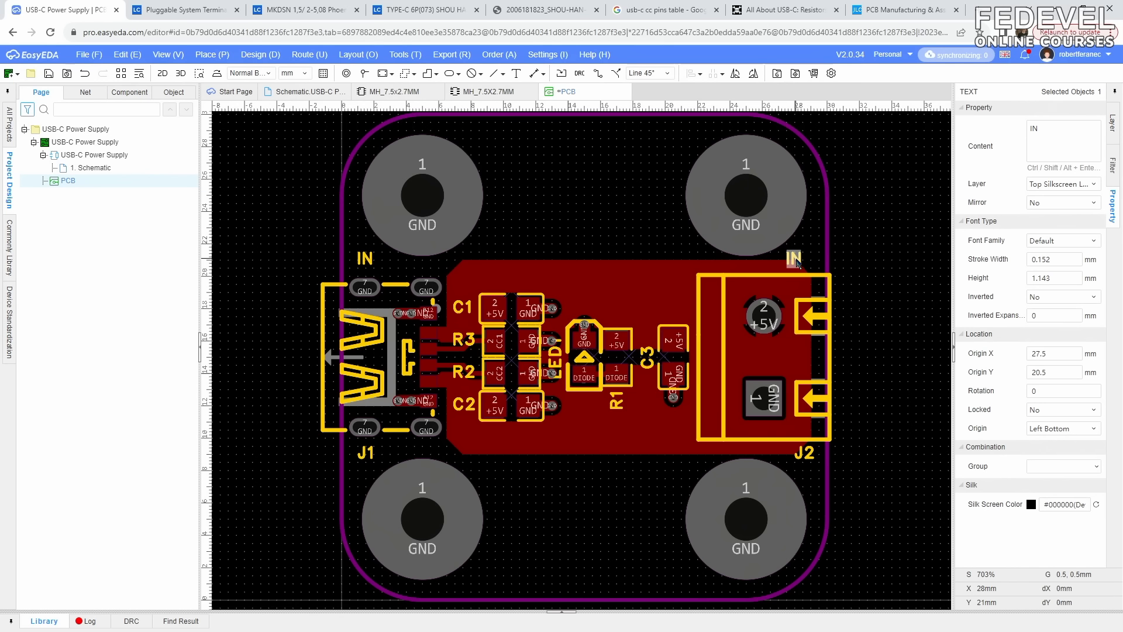
- Change the text of the label above J2 to OUT and shift it 0.5 mm towards the board's centre
left_click(1064, 130)
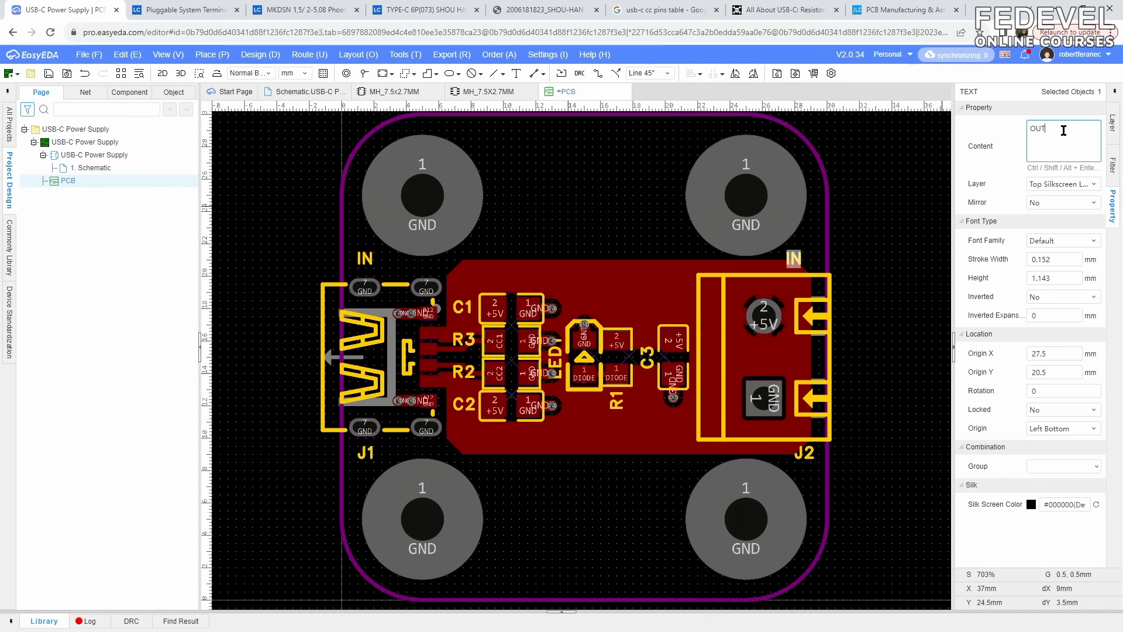
key("Return")
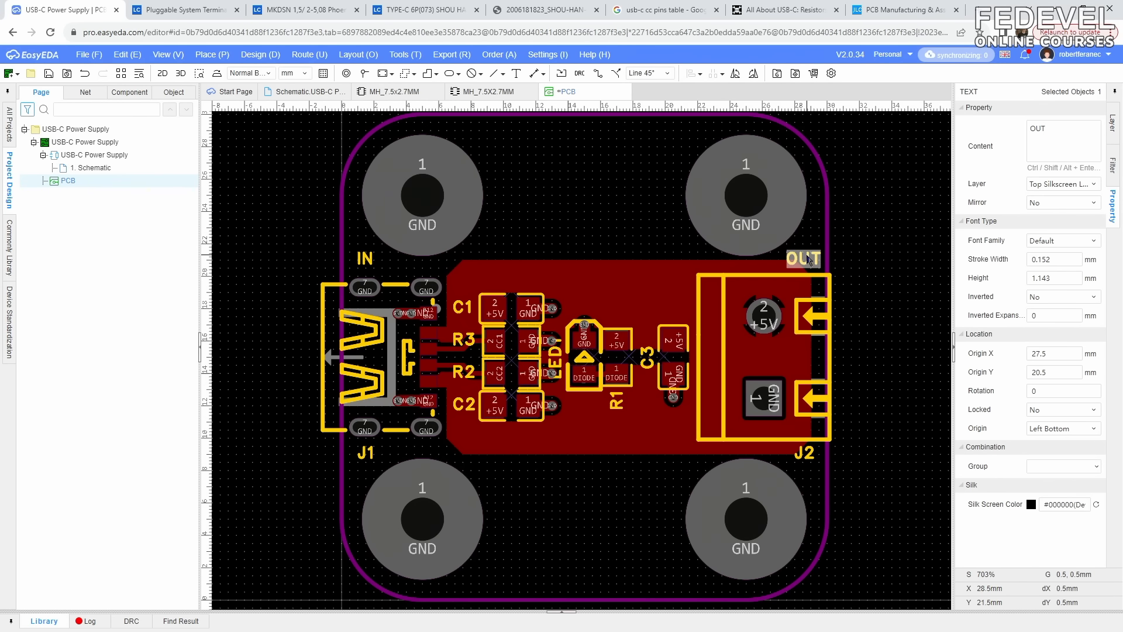
left_click_drag(803, 258, 794, 258)
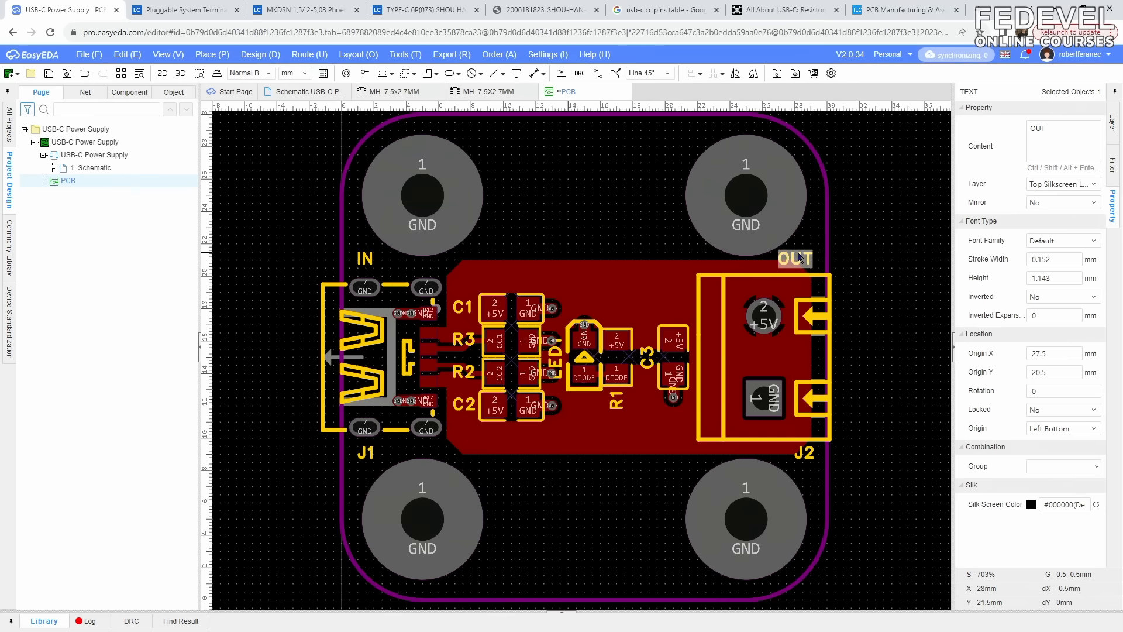
left_click(869, 254)
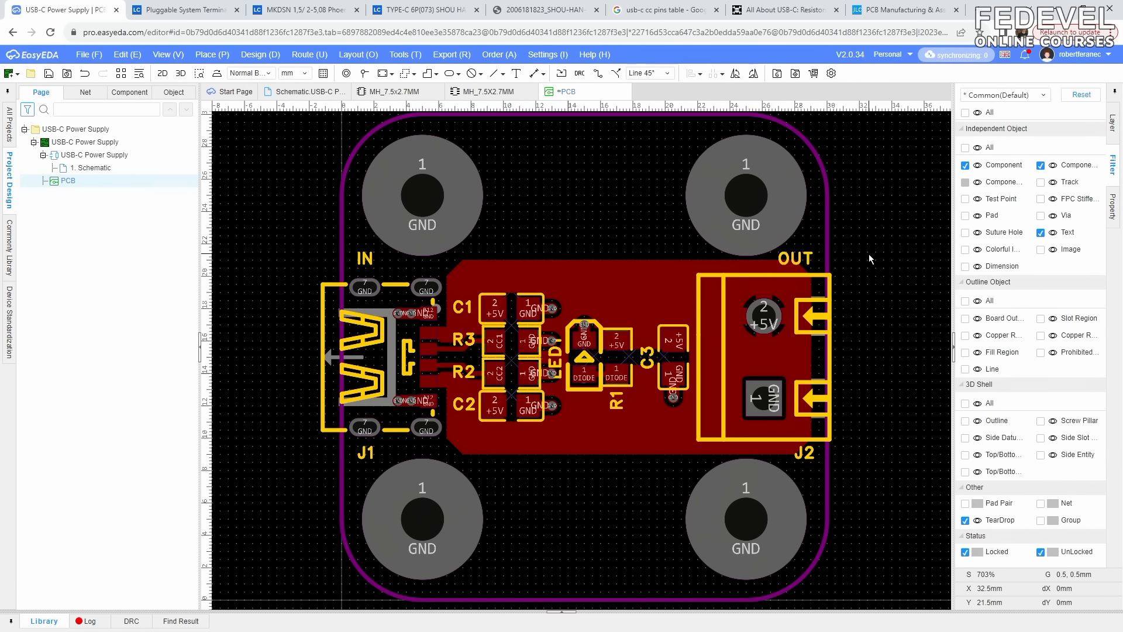
- Paste two more copies of the IN label between the upper mounting holes, at about X 14.5 mm and Y 24 and 21.5 mm
right_click(560, 208)
left_click(578, 238)
left_click(552, 196)
right_click(542, 214)
left_click(557, 243)
left_click(552, 236)
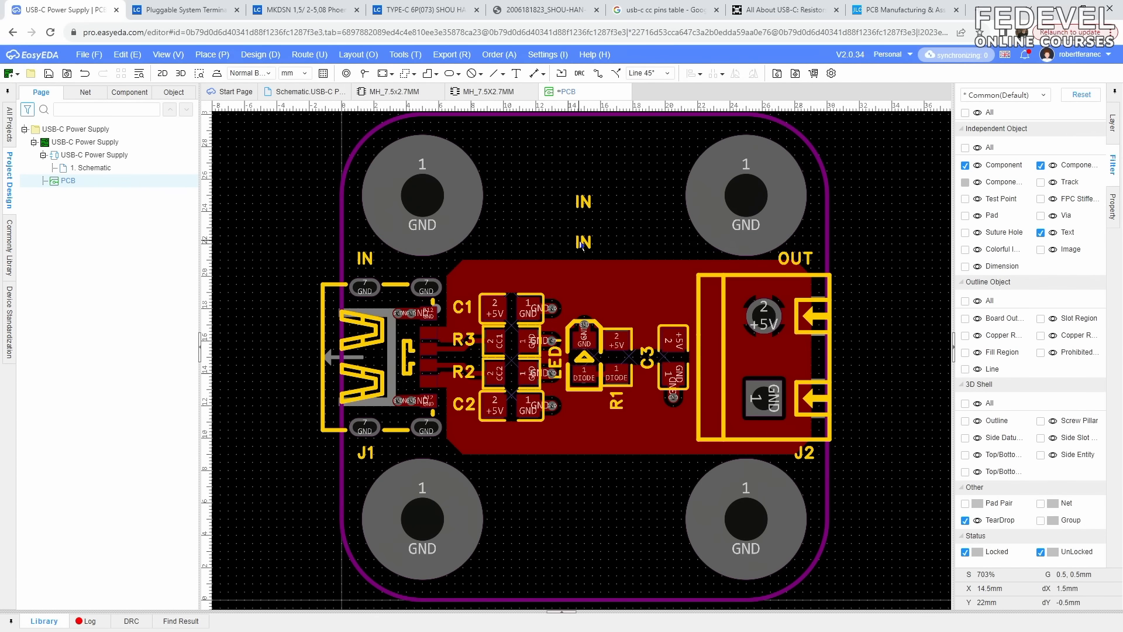
- Change the lower pasted IN label's text to POWER and set its origin to Center Bottom
left_click(1047, 129)
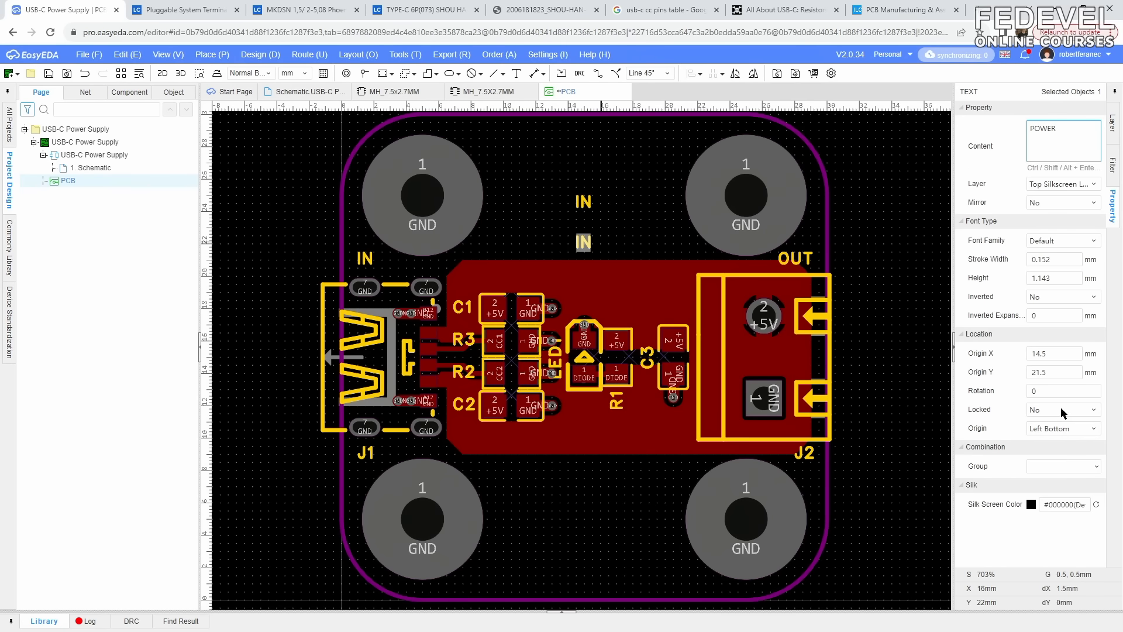
left_click(1062, 428)
left_click(1062, 428)
left_click(1062, 428)
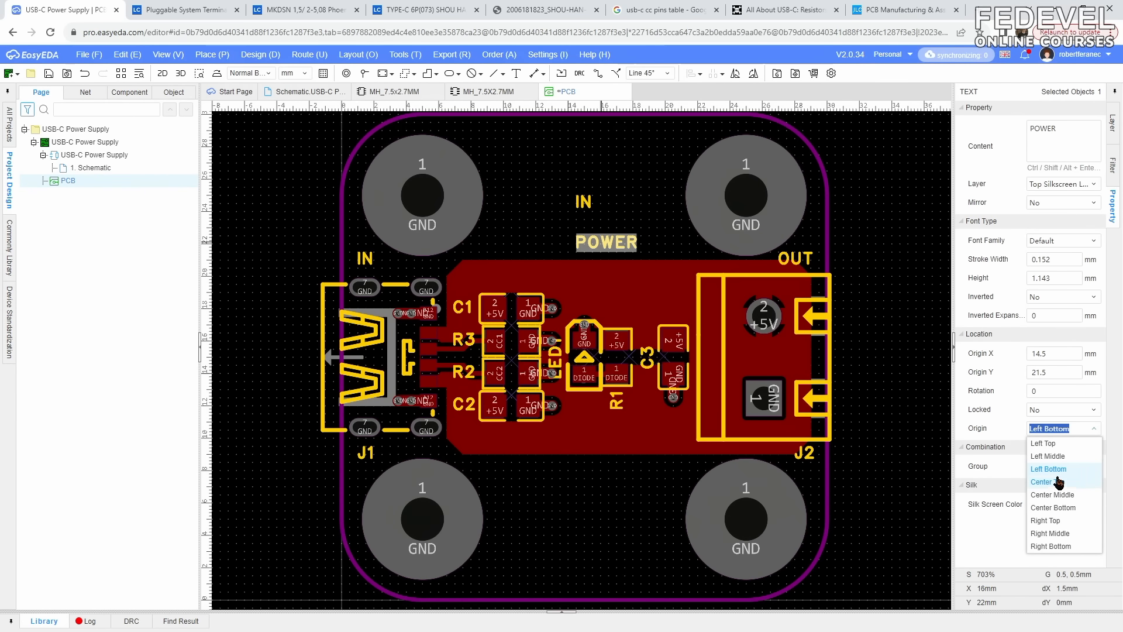
left_click(1058, 507)
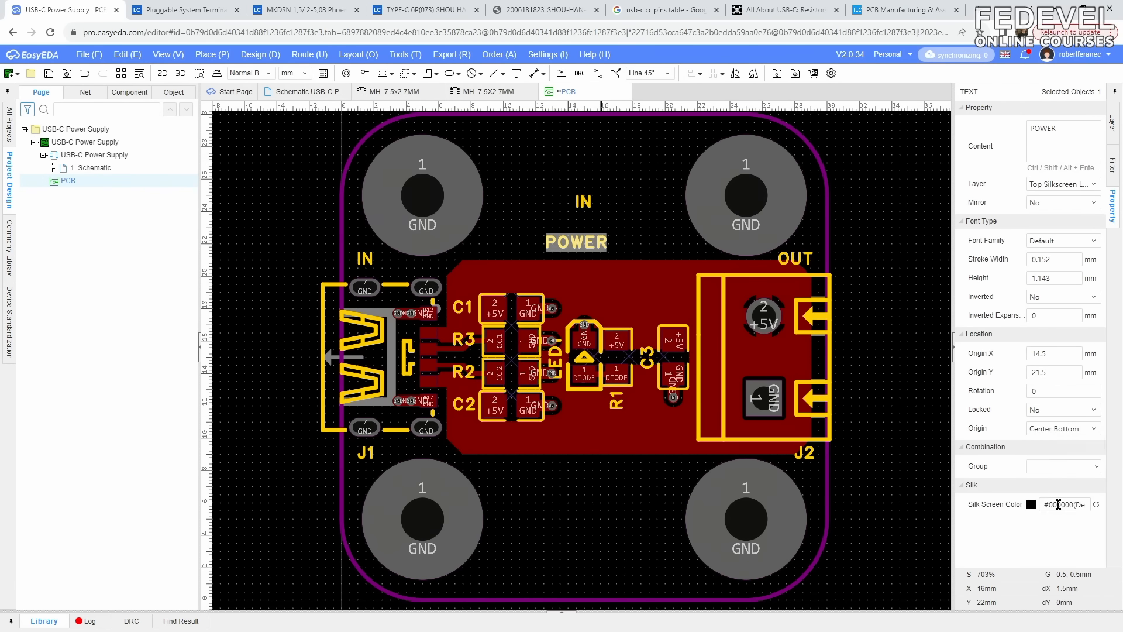
- Change the upper pasted IN label's text to LED and set its origin to Center Bottom
left_click(584, 202)
left_click(1060, 130)
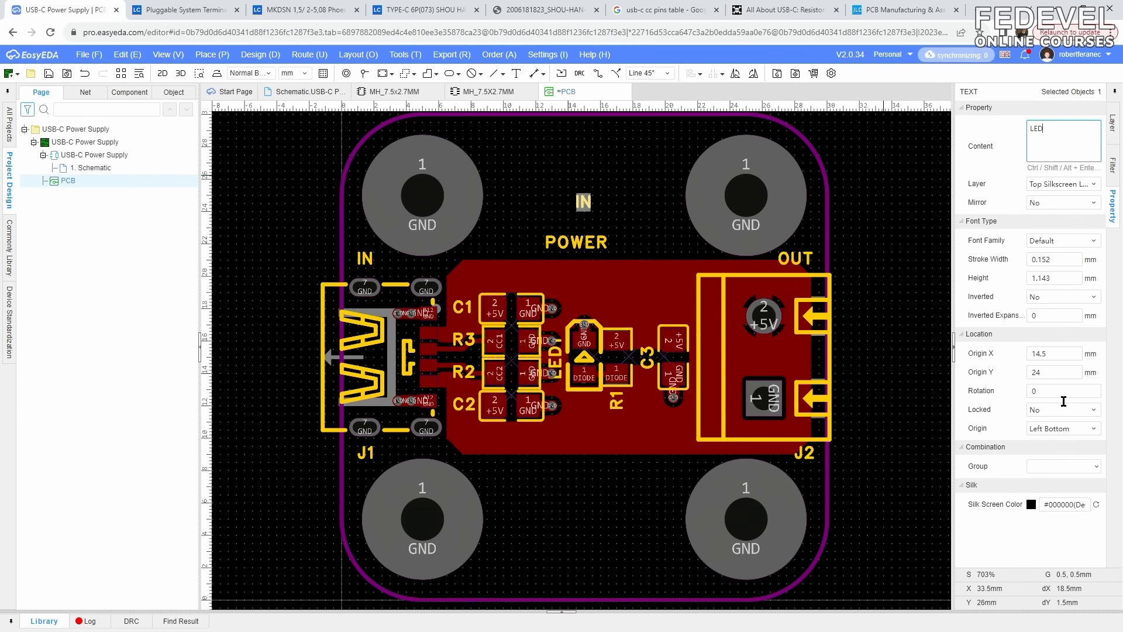
key("Return")
left_click(1058, 430)
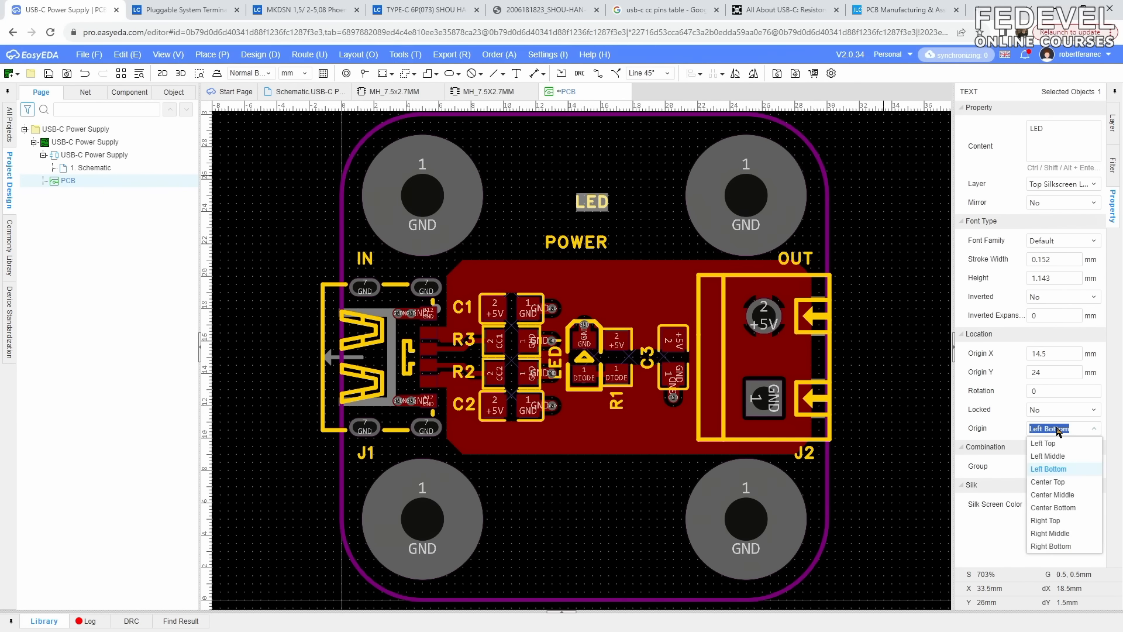
left_click(1057, 513)
- Move the LED label directly above component LED1 and stack the POWER label over it at about X 15, Y 18.5 mm
left_click_drag(580, 205, 584, 310)
left_click_drag(577, 246, 586, 294)
scroll(587, 296, "up", 3)
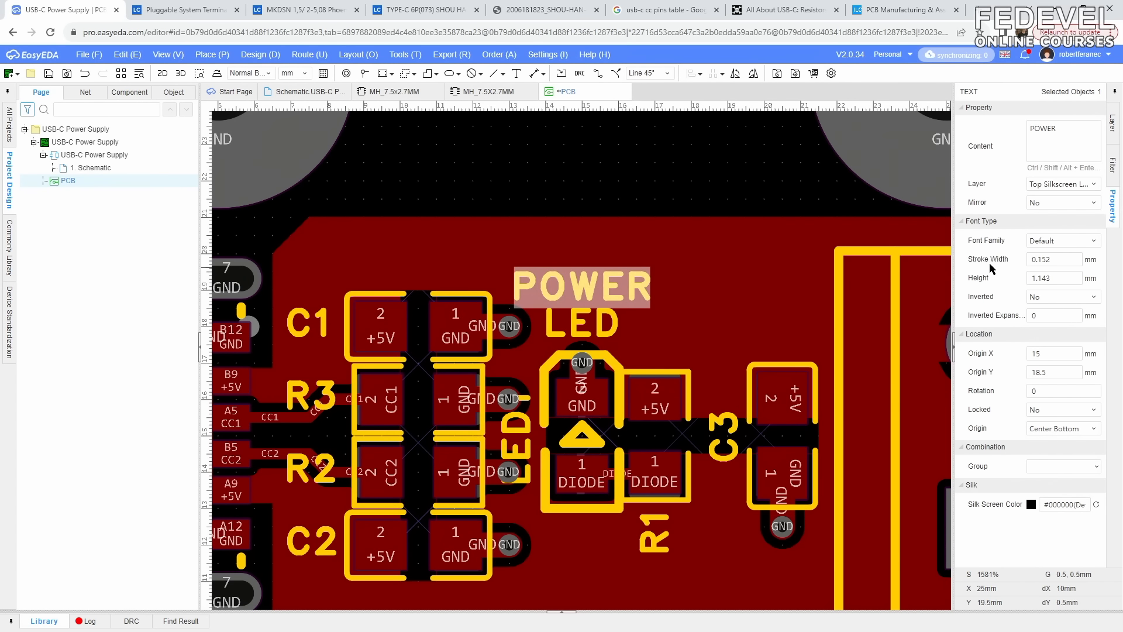
- Fine-tune the spacing between the two labels by setting the POWER label's Origin Y to 18.6 mm
double_click(1055, 371)
key("Return")
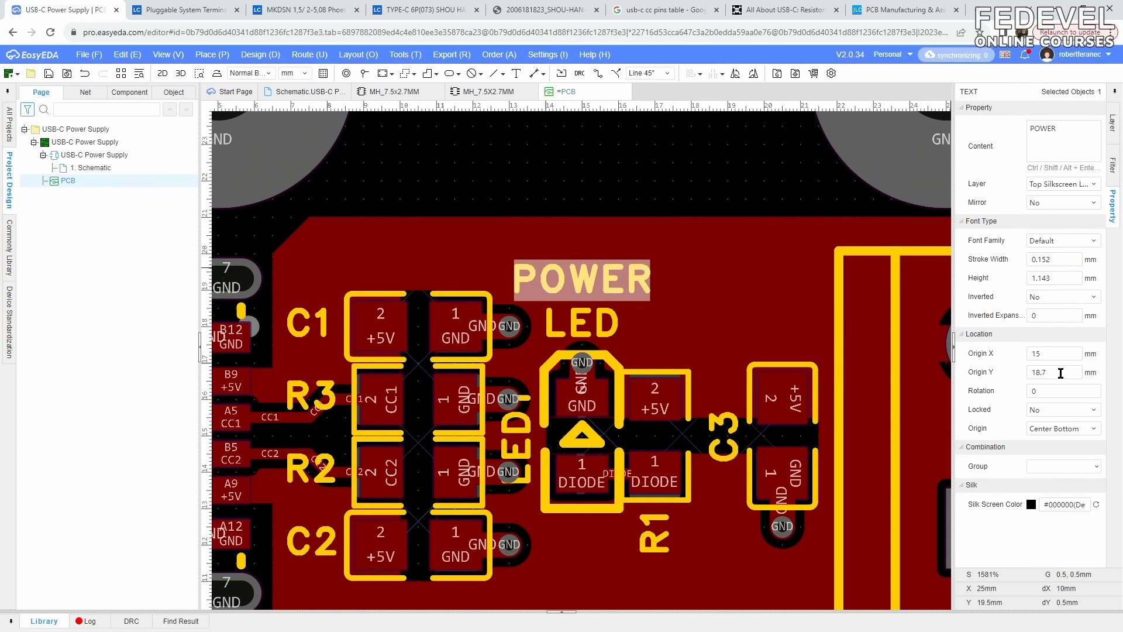
double_click(1061, 373)
type("18.6")
key("Return")
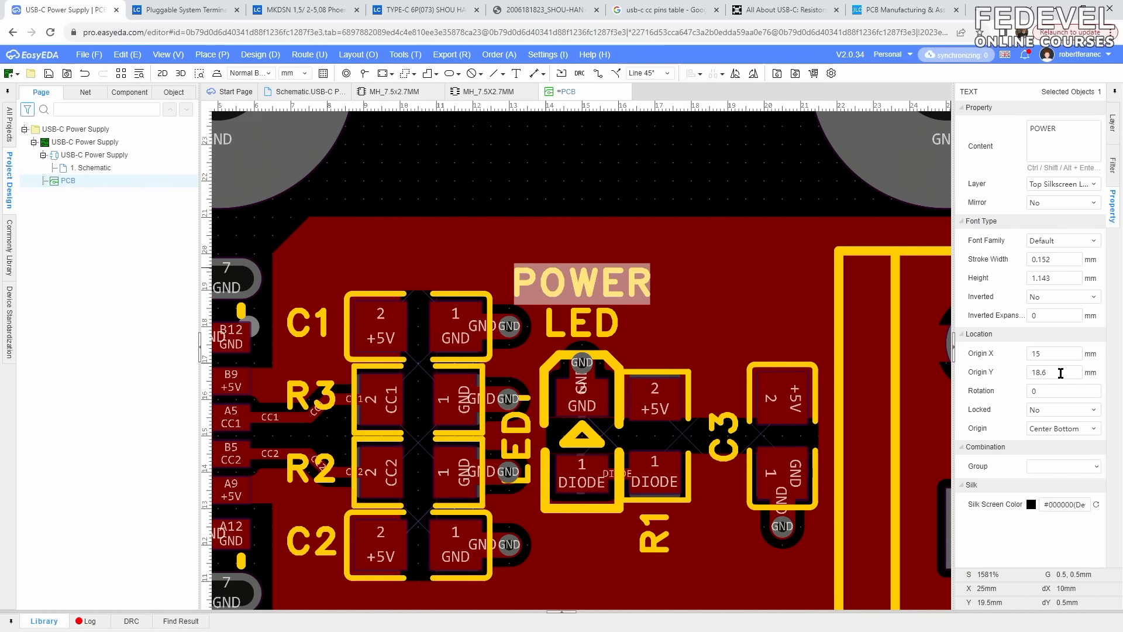
left_click(603, 190)
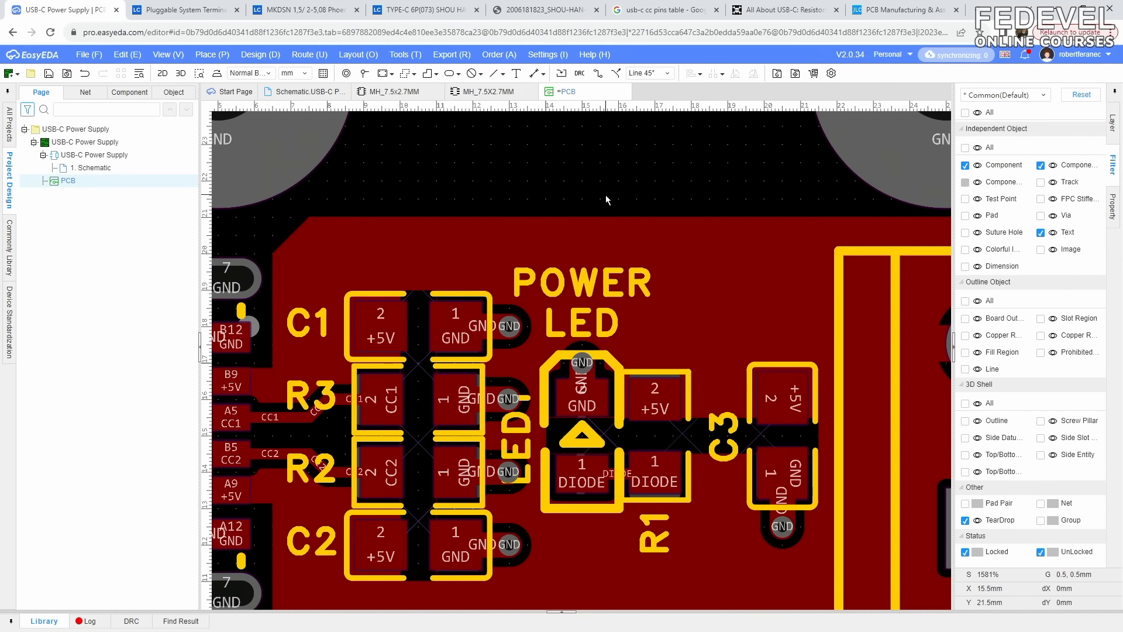
- Copy the POWER label and paste the duplicate between the upper mounting holes at about X 17, Y 22.1 mm
scroll(605, 195, "down", 3)
key("k")
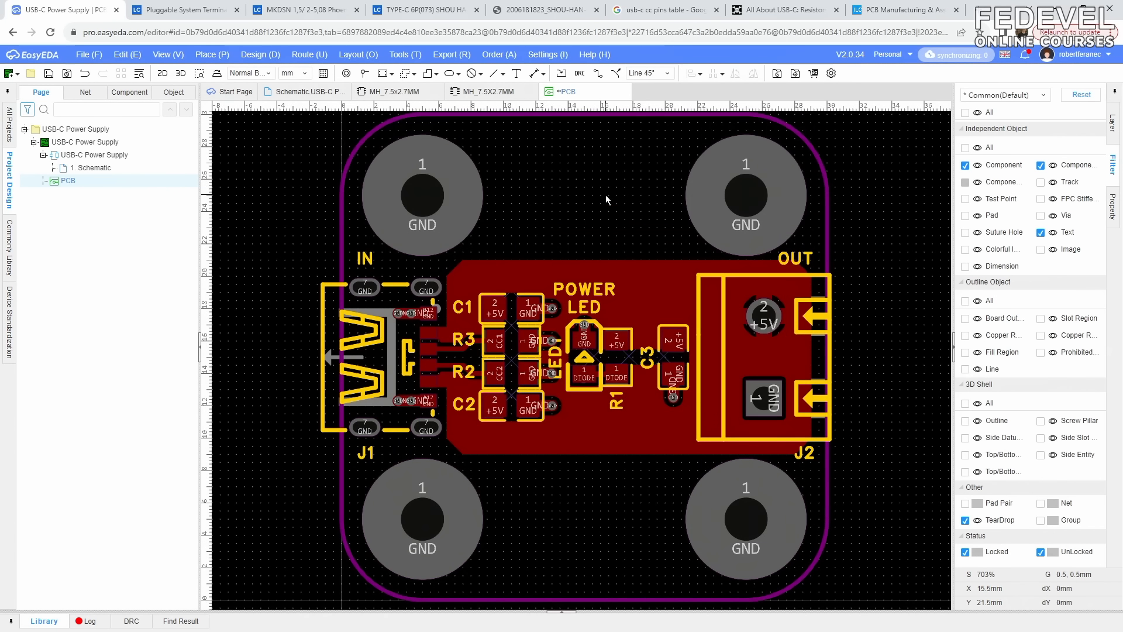
left_click(597, 287)
right_click(597, 287)
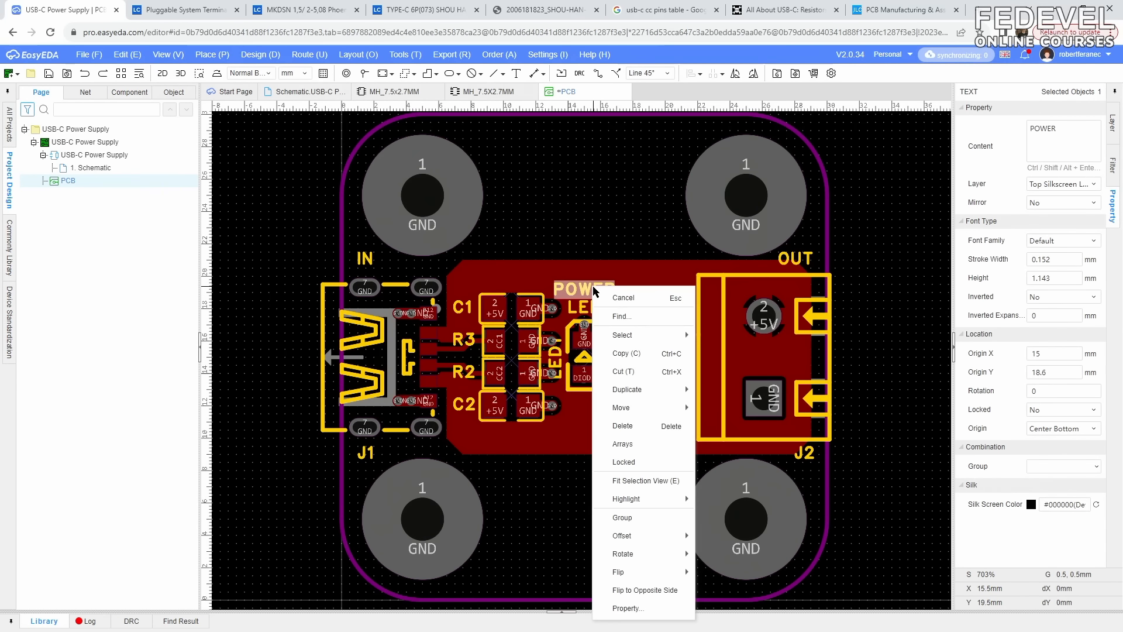
left_click(625, 353)
left_click(588, 211)
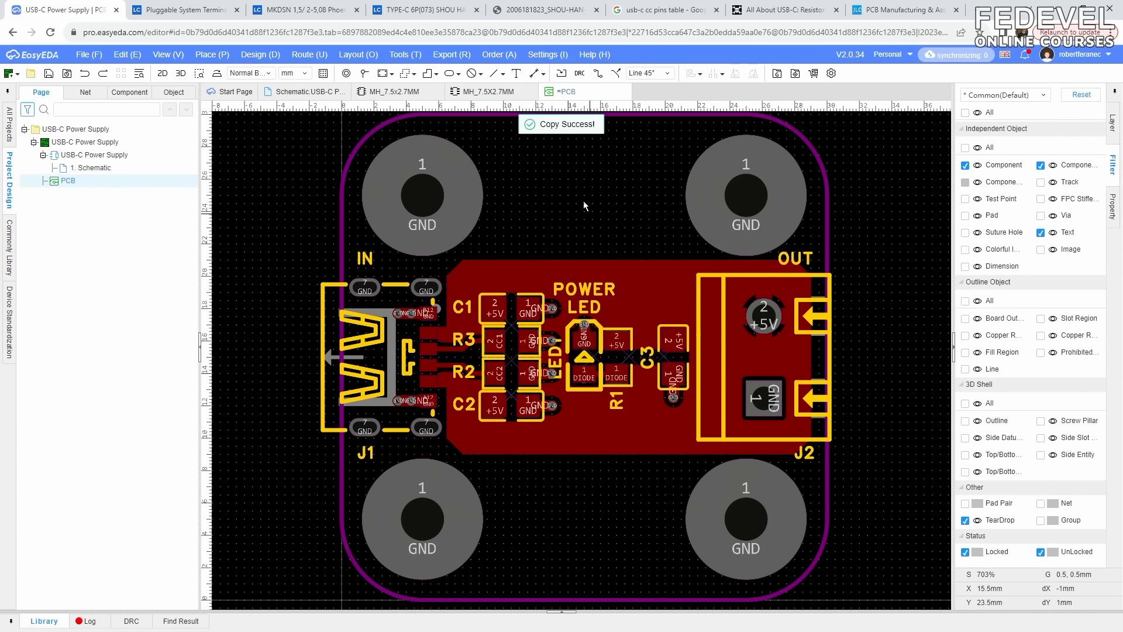
right_click(578, 192)
left_click(592, 228)
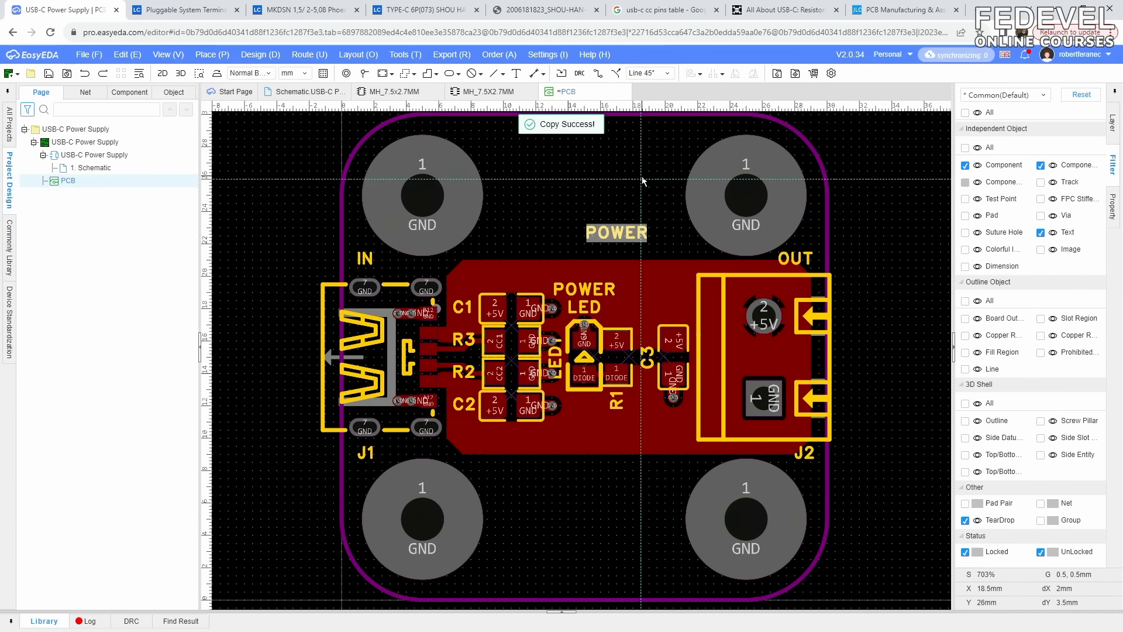
left_click(635, 239)
- Change the pasted label to + with 0.5 mm stroke width and 3 mm height, and move it directly above C3
double_click(1070, 134)
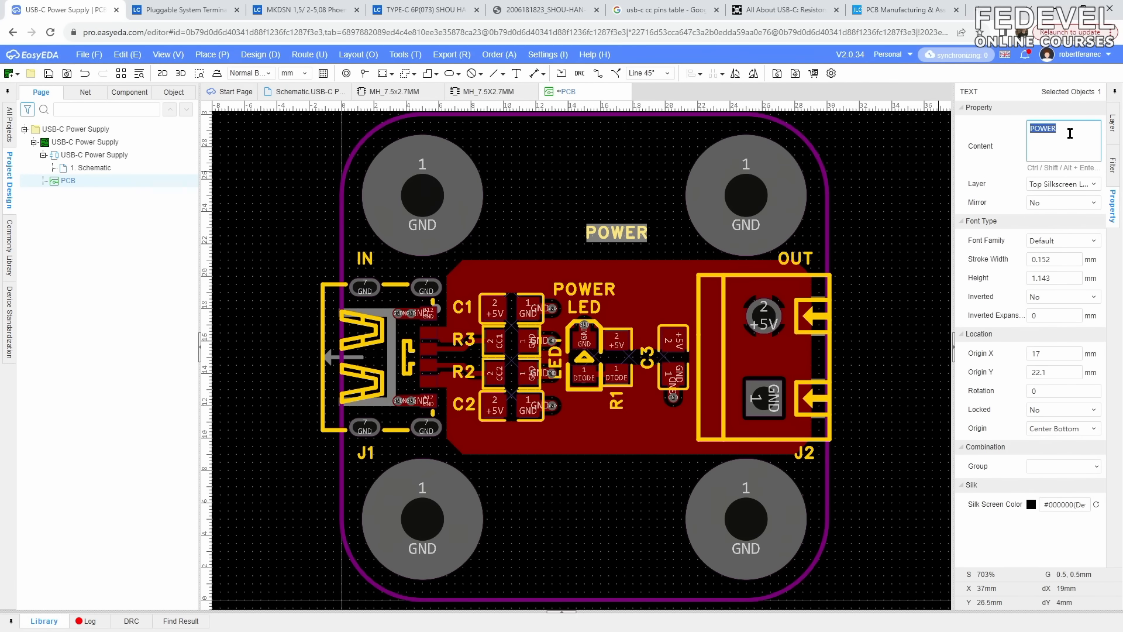
type("+")
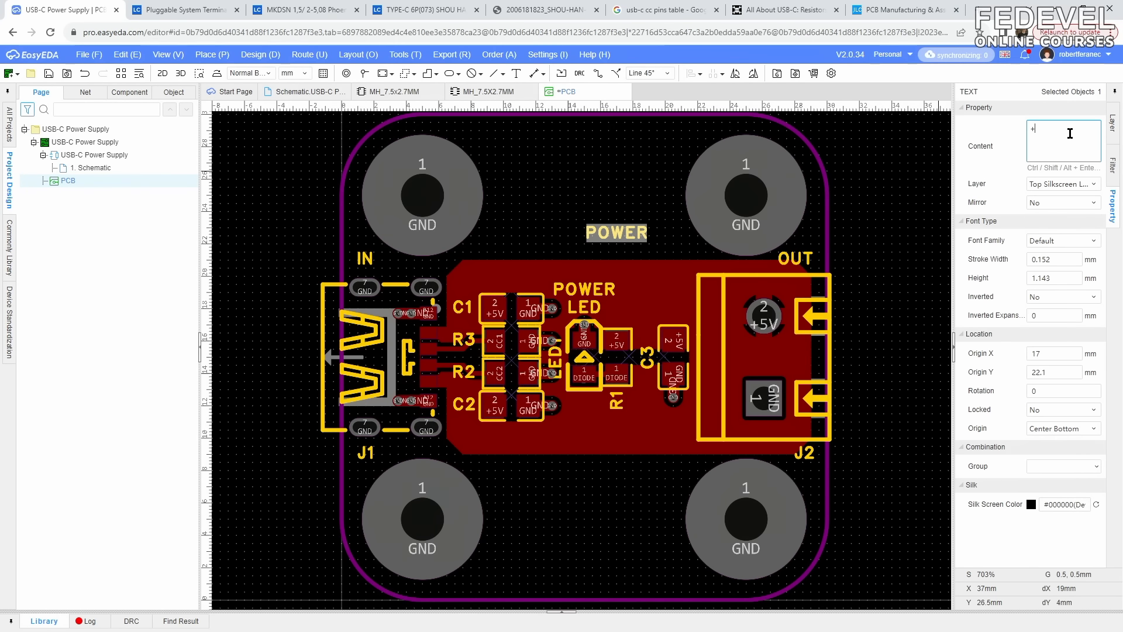
double_click(1067, 260)
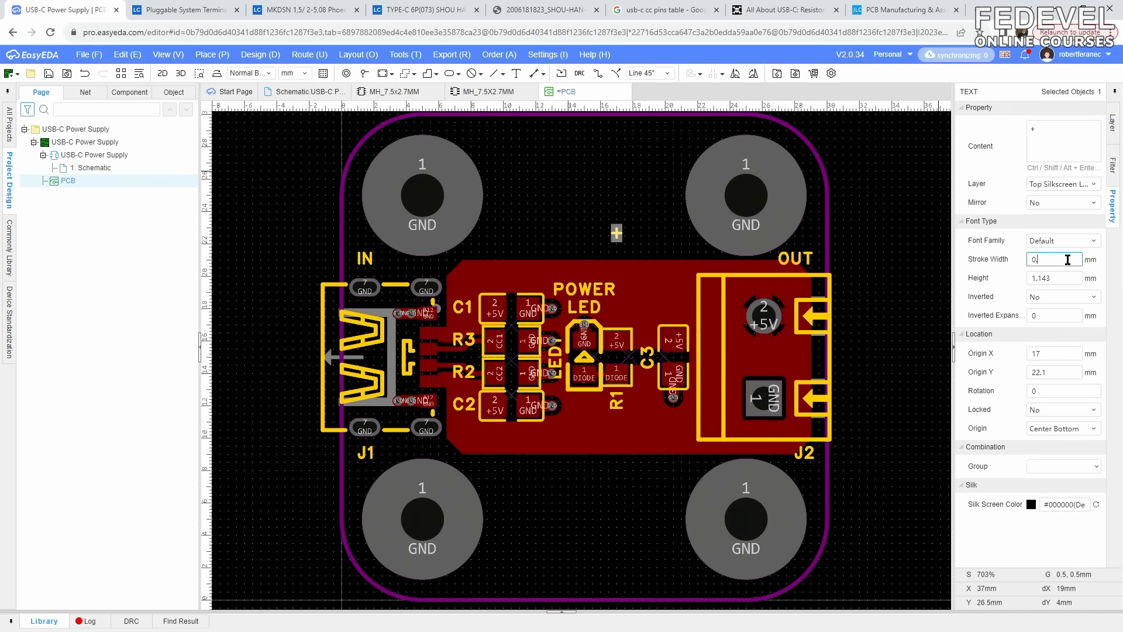
double_click(1062, 279)
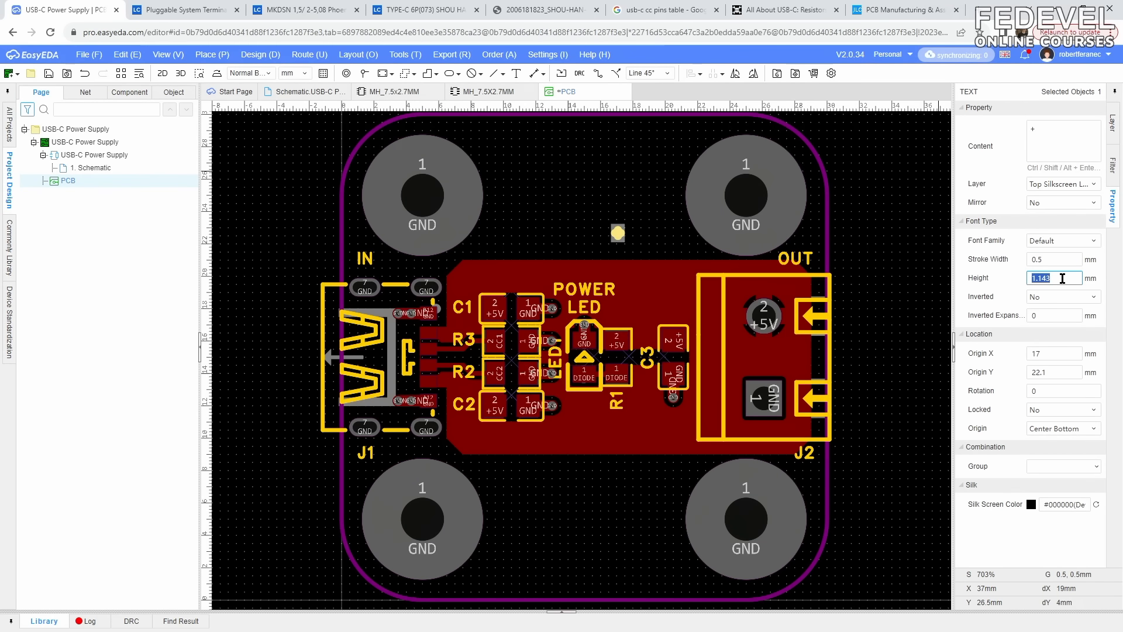
type("3")
key("Return")
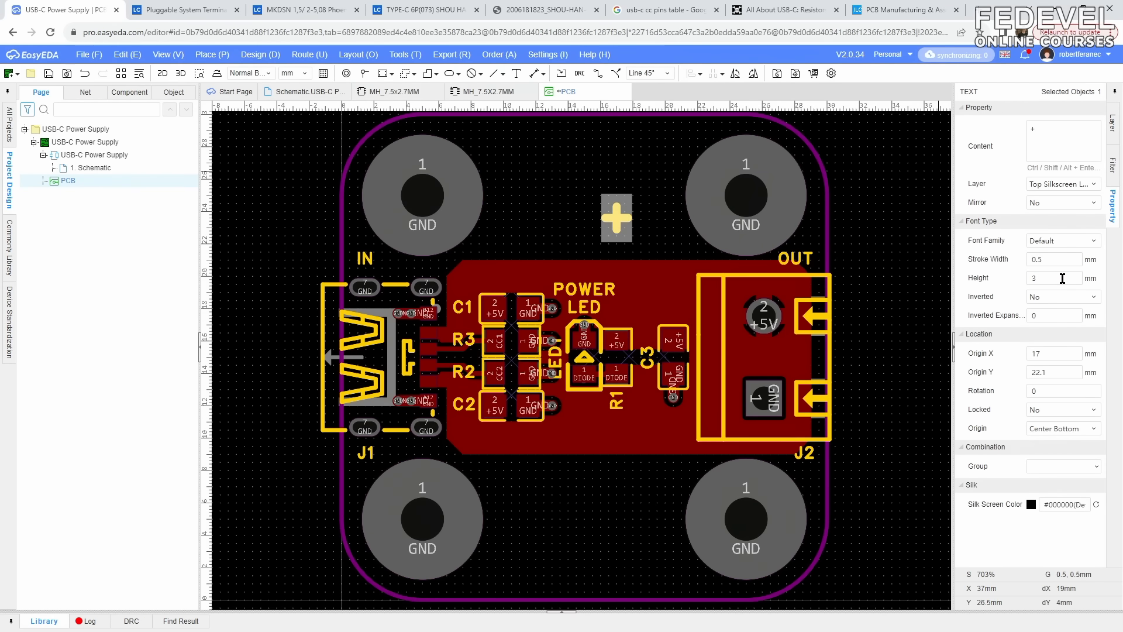
left_click(600, 158)
left_click_drag(617, 220, 673, 303)
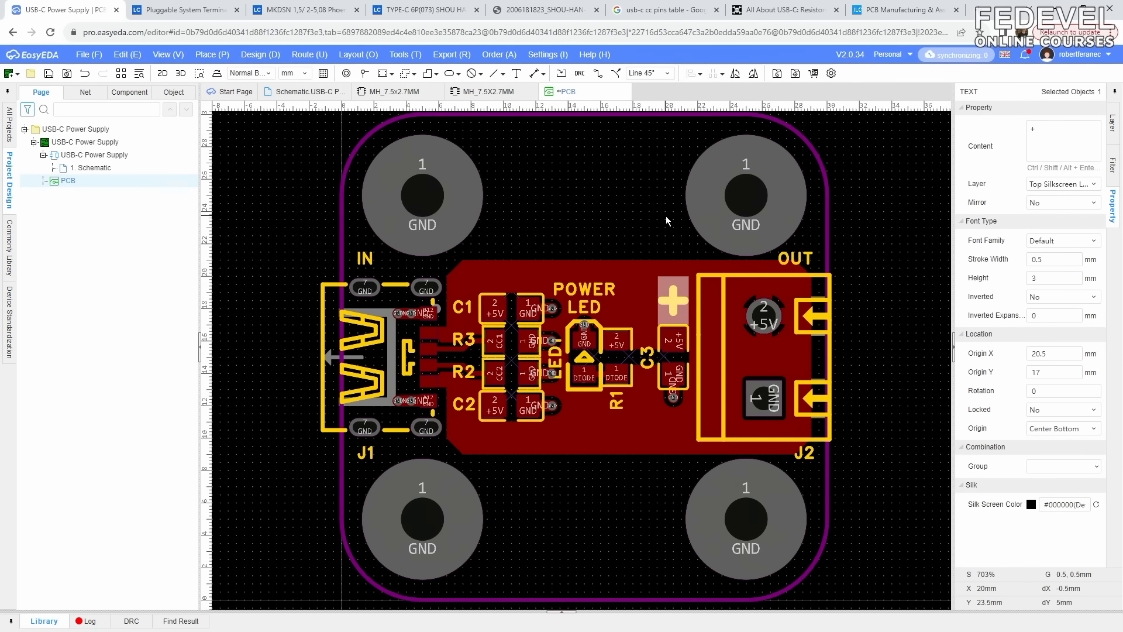
- Copy the + label above C3 and paste the duplicate into the empty area at about X 17, Y 22 mm
right_click(671, 296)
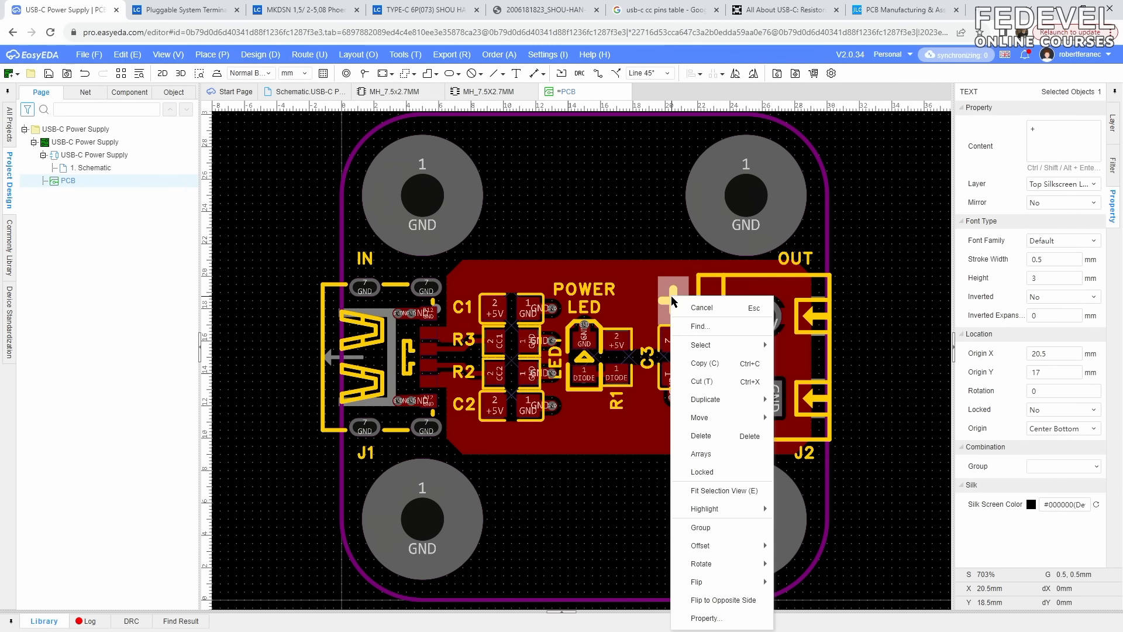
left_click(699, 363)
left_click(608, 208)
right_click(607, 208)
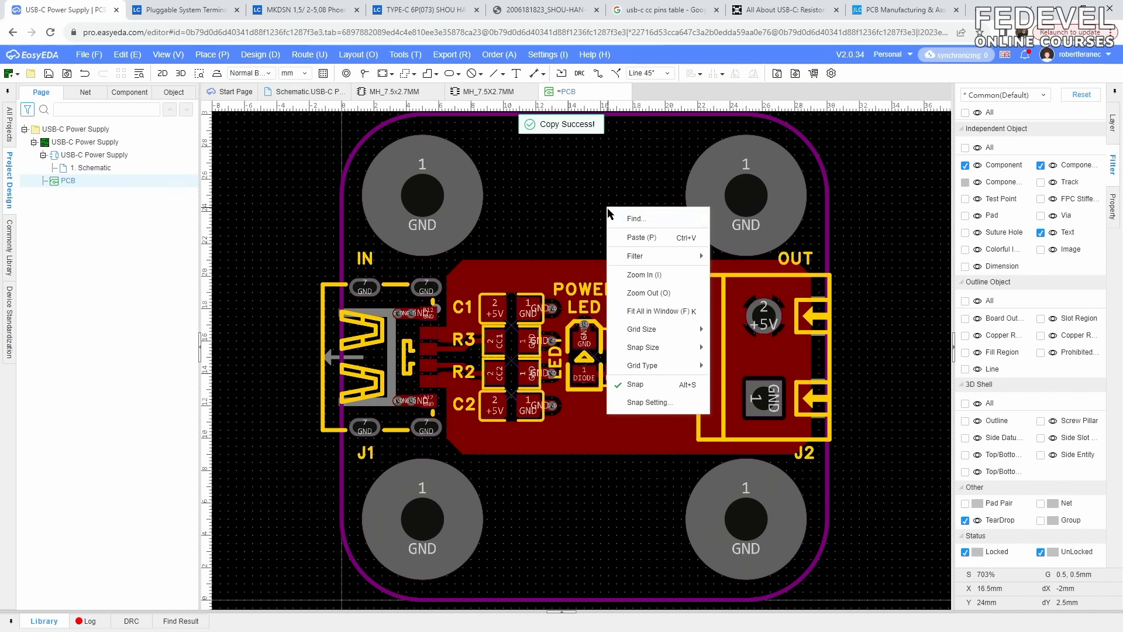
left_click(635, 238)
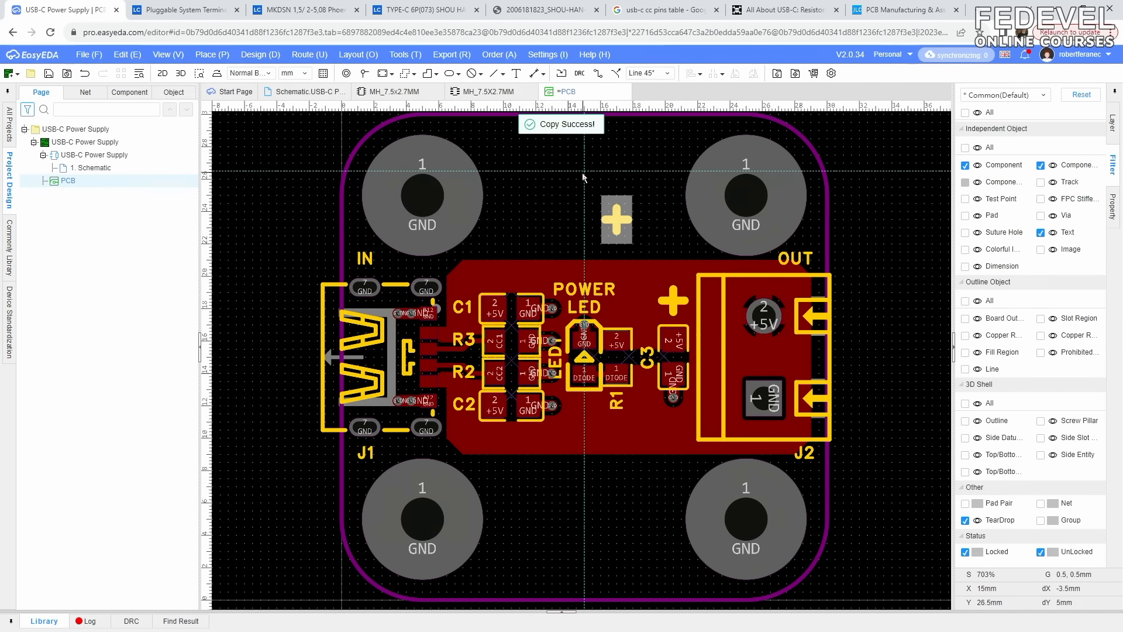
left_click(617, 220)
- Change the duplicated + label's text to - and move it directly below C3
left_click(1057, 132)
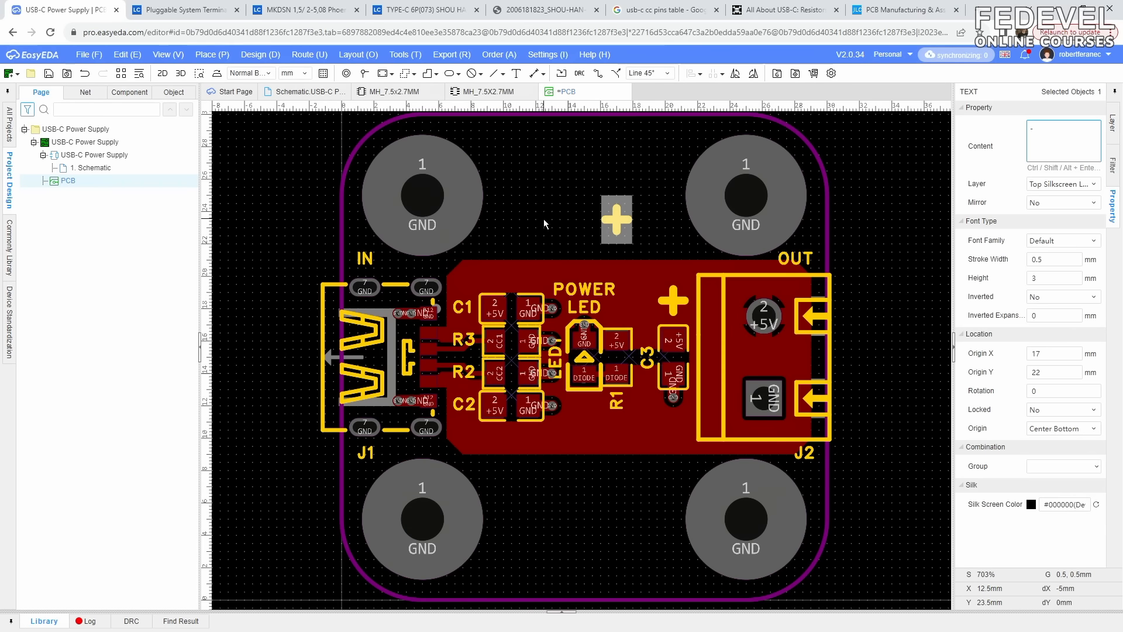
left_click(591, 245)
left_click_drag(618, 219, 675, 403)
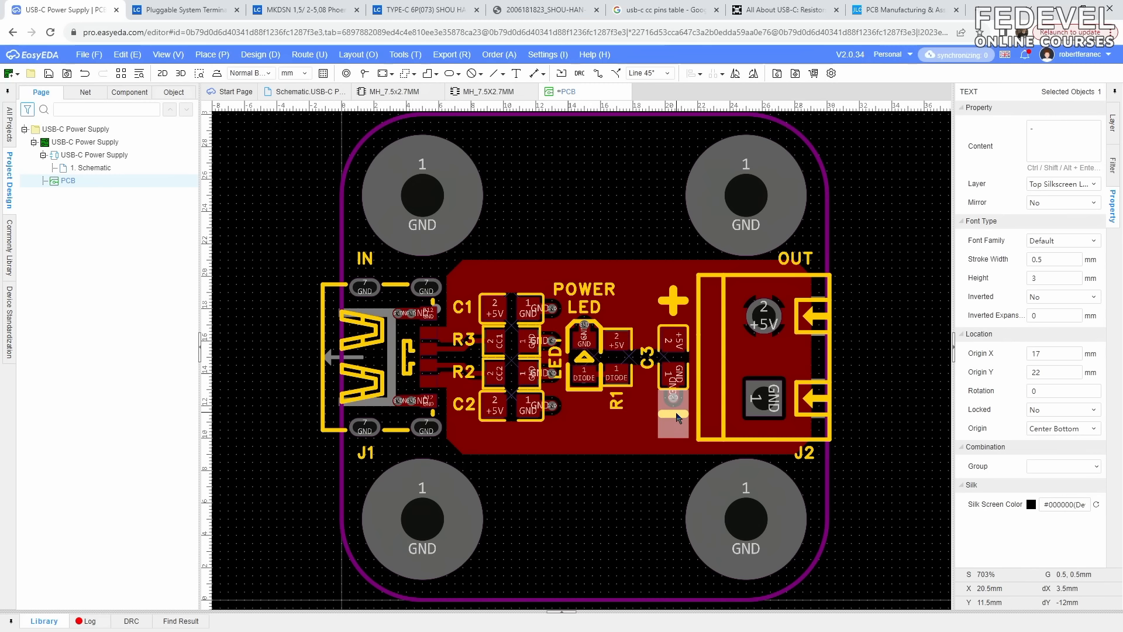
left_click(592, 208)
- Paste another copy of the + label at about X 16, Y 22.5 mm and change its text to FEDEVEL
right_click(578, 220)
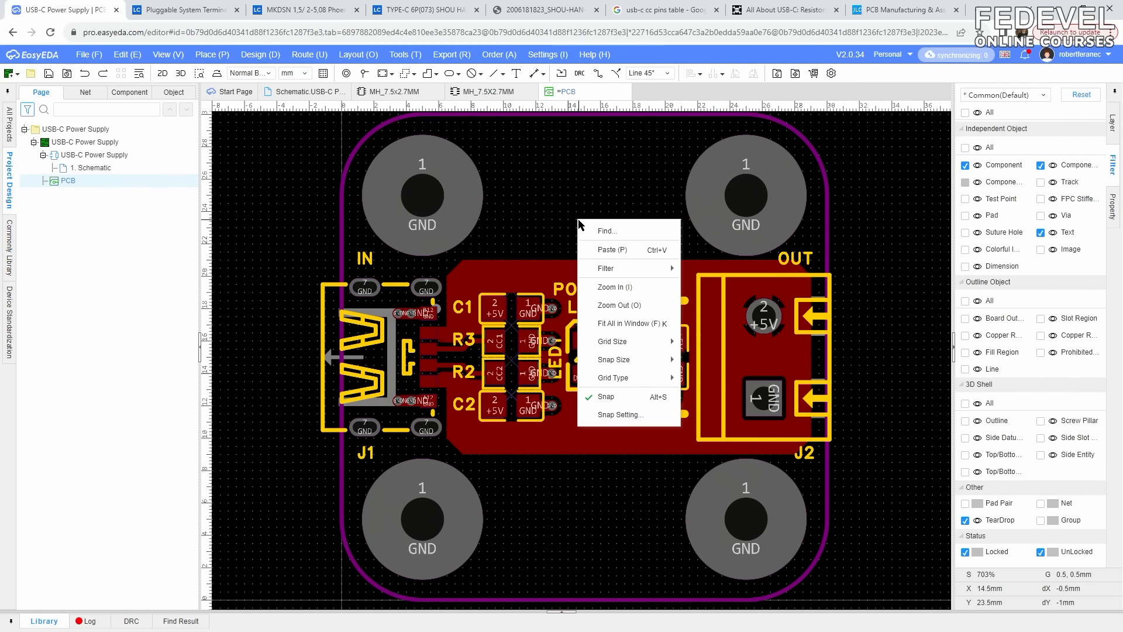
left_click(590, 246)
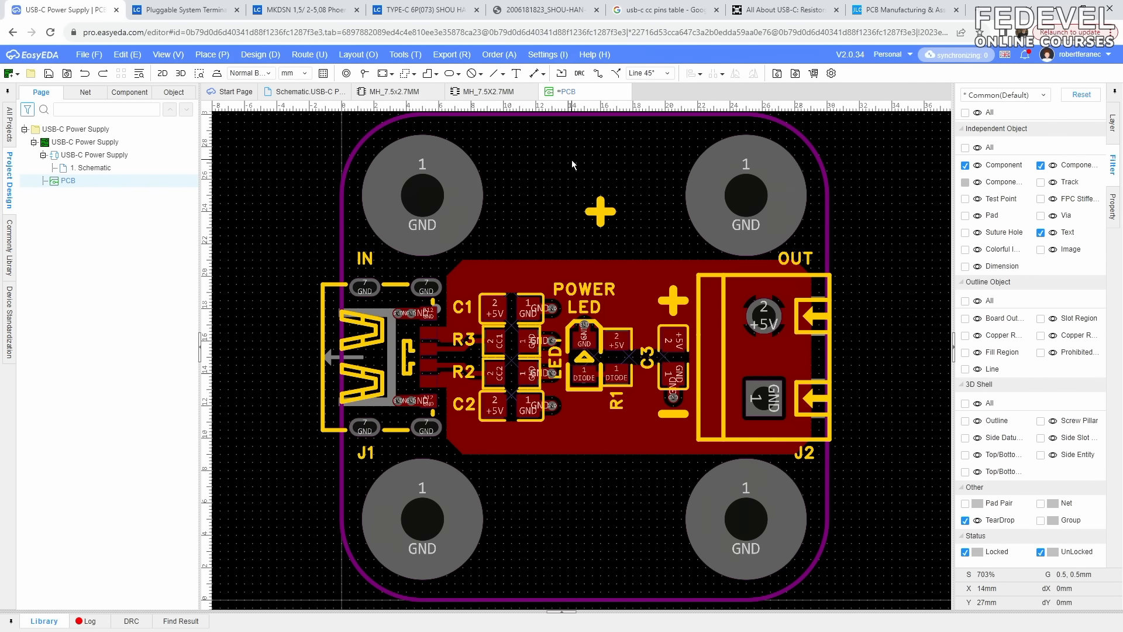
left_click(603, 201)
double_click(1075, 127)
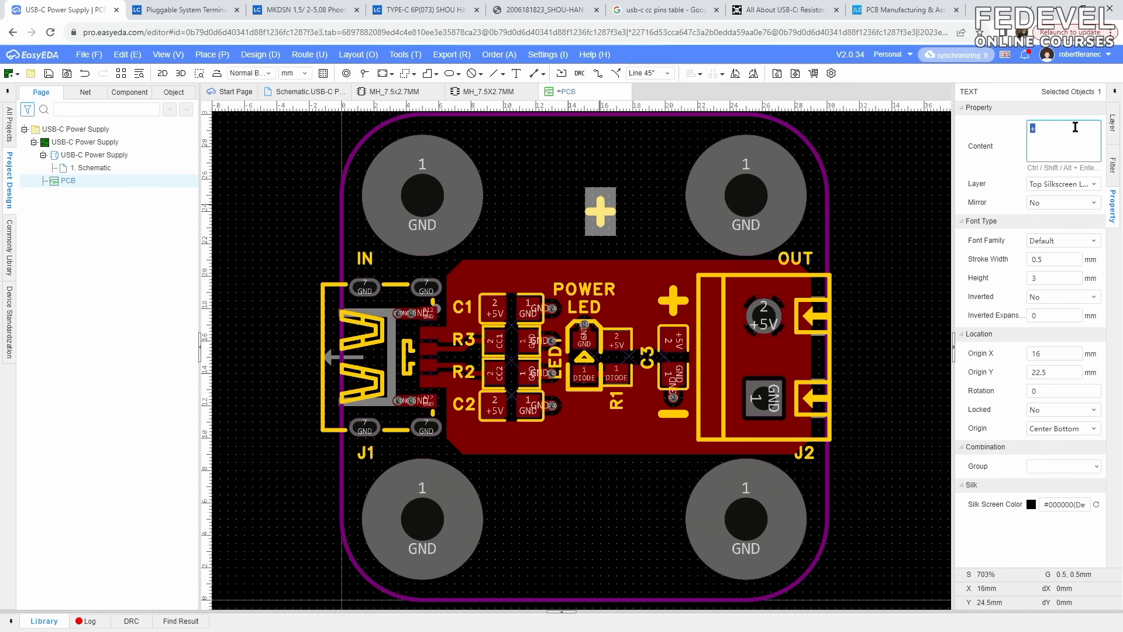
type("FEDEVEL")
- Set the FEDEVEL label's stroke width to 0.3 mm, height to 2.7 mm and origin to Center Middle
left_click(1057, 259)
double_click(1056, 260)
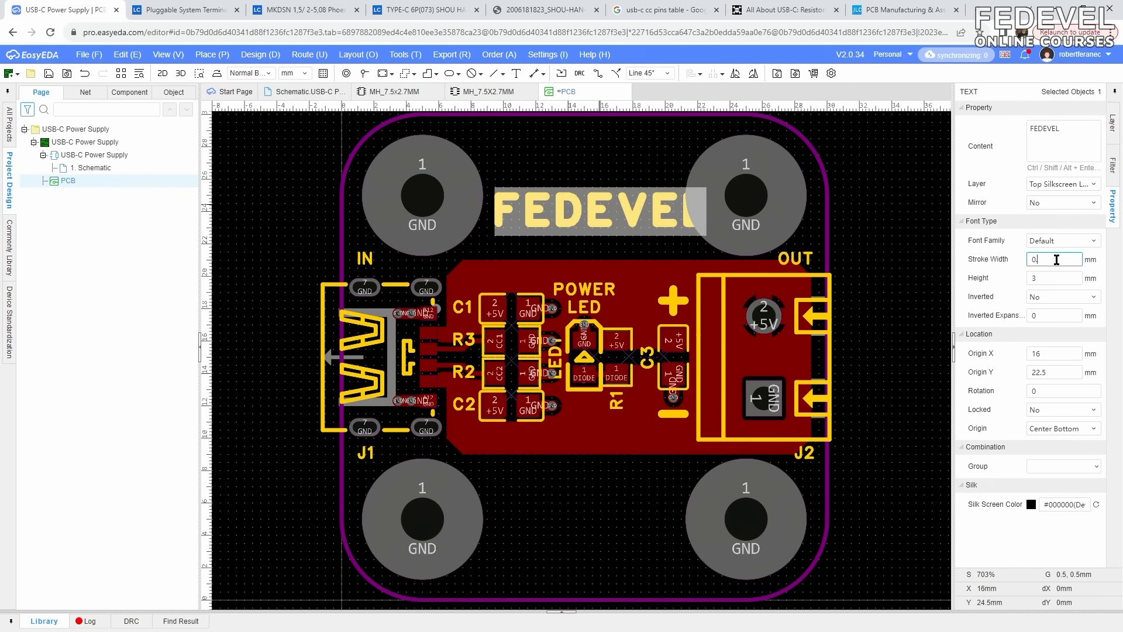
double_click(1053, 284)
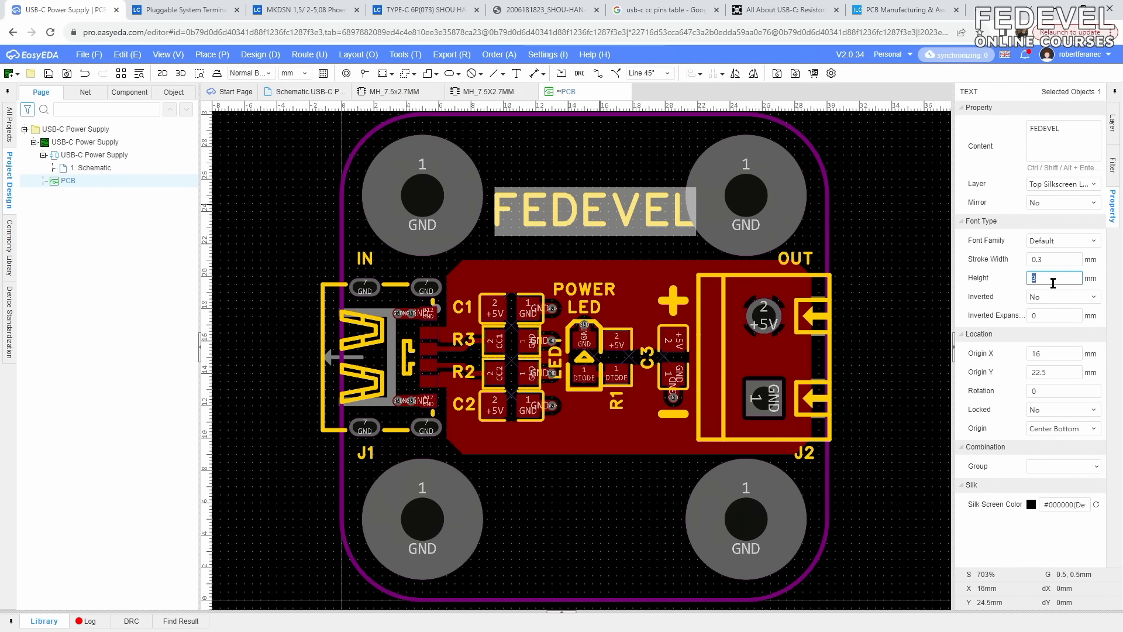
left_click(1065, 431)
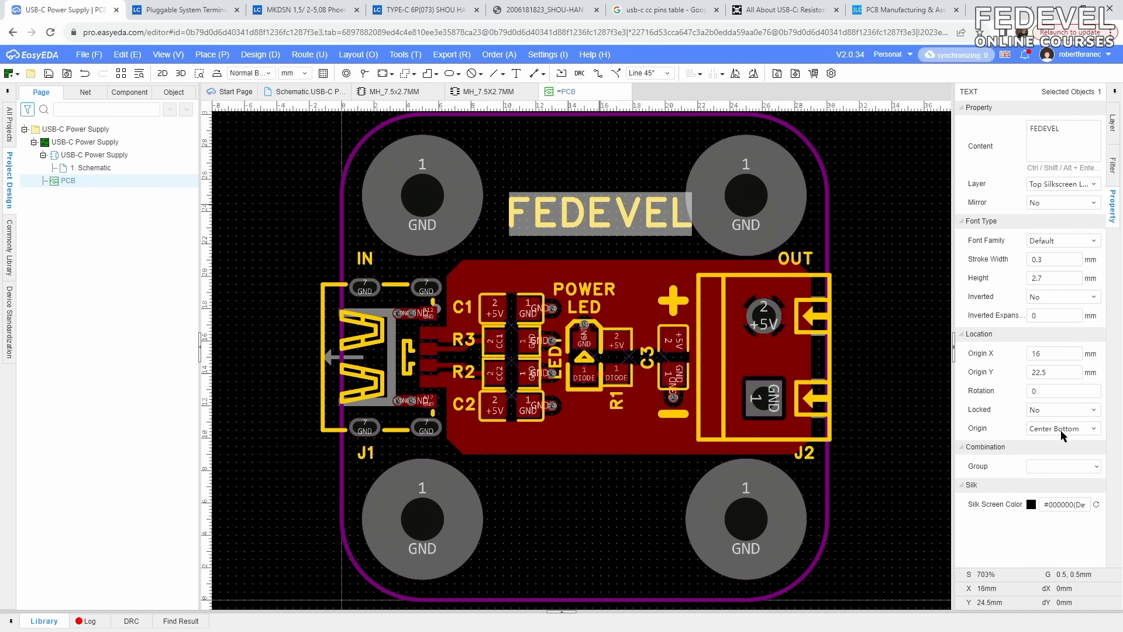
left_click(1058, 492)
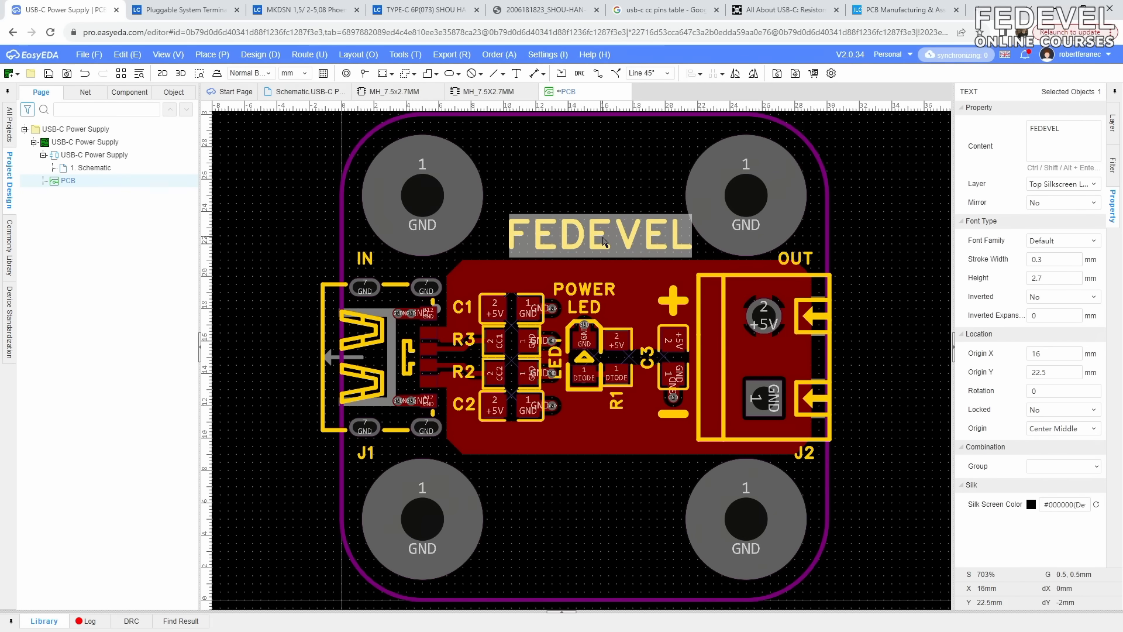
- Position the FEDEVEL label between the two upper mounting holes at Origin X 15.1 and Origin Y 26.5 mm
left_click_drag(606, 237, 590, 181)
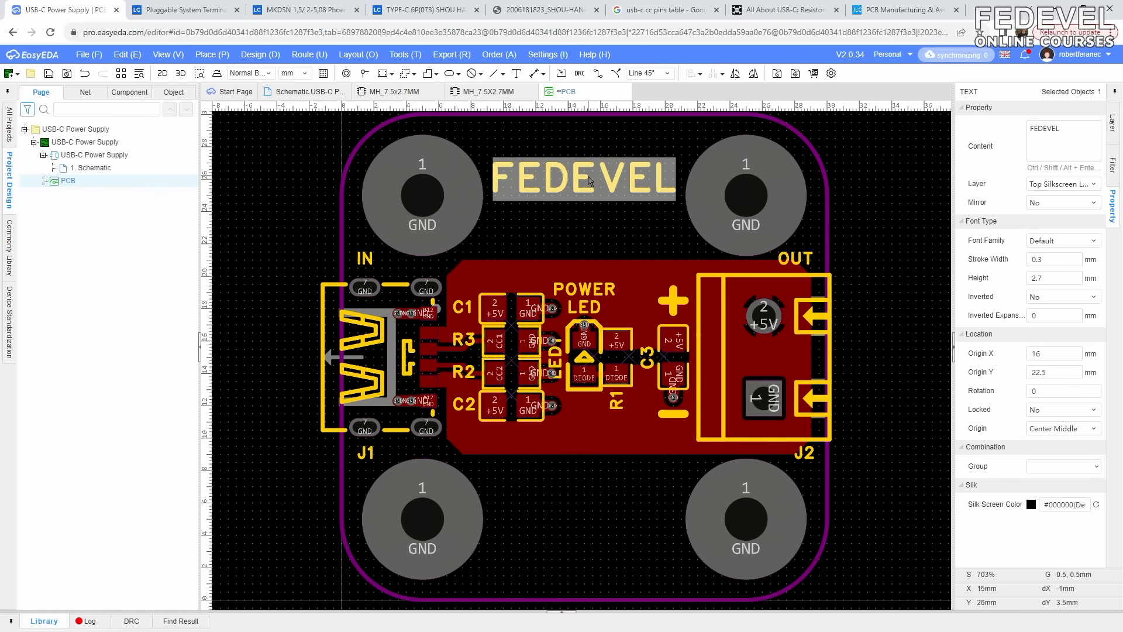
left_click(592, 220)
left_click(584, 182)
left_click(1059, 354)
type(".1")
key("Return")
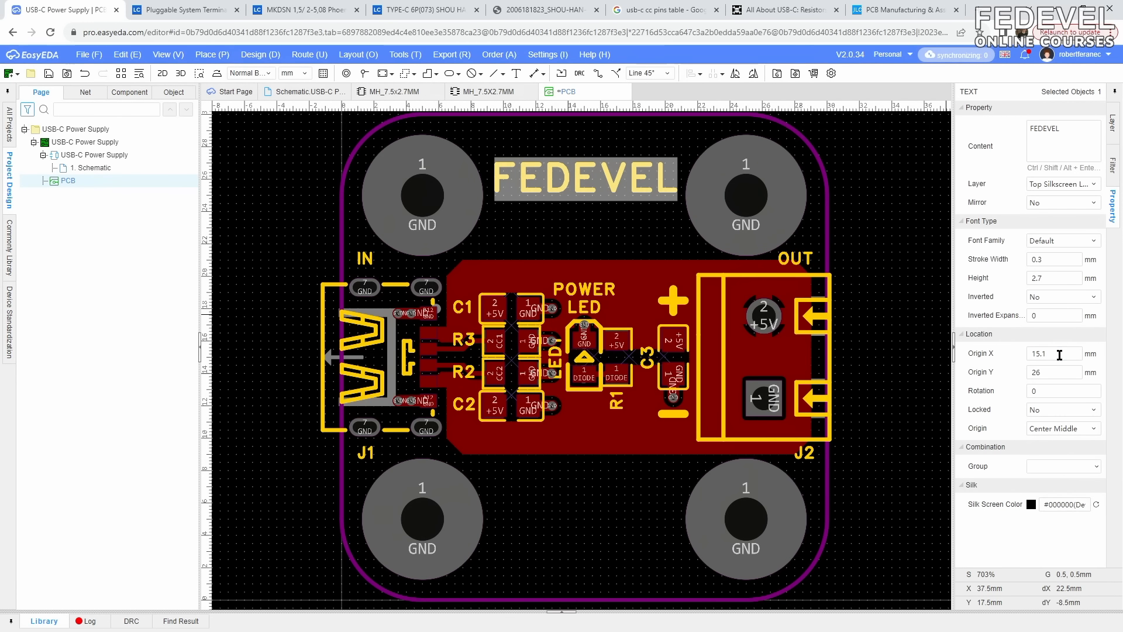
left_click(1053, 372)
type(".5")
key("Return")
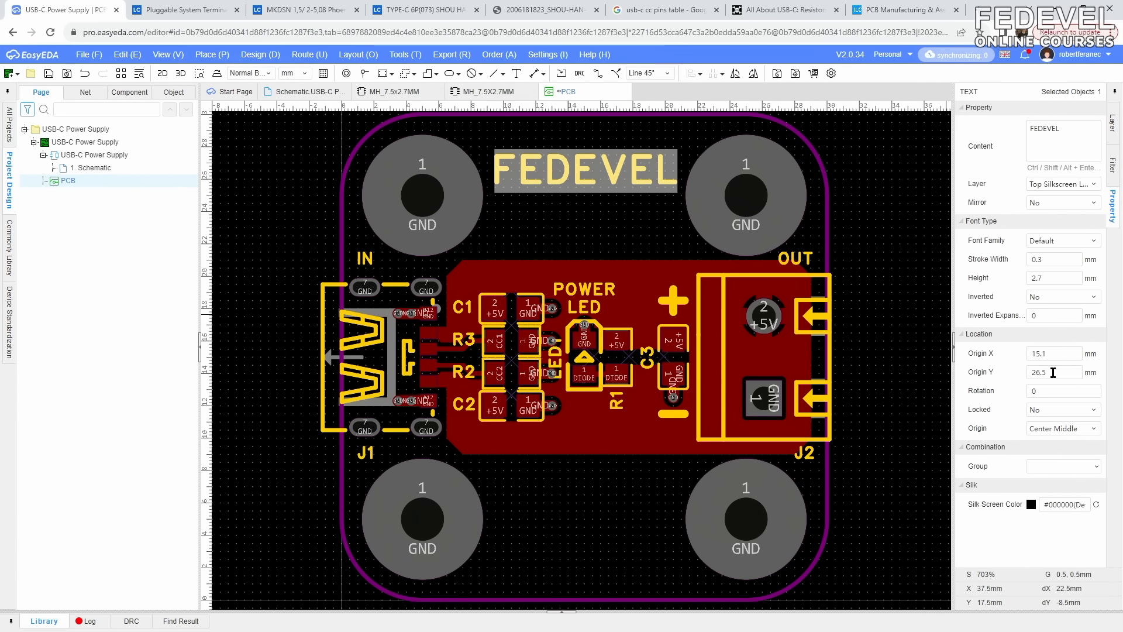
left_click(586, 201)
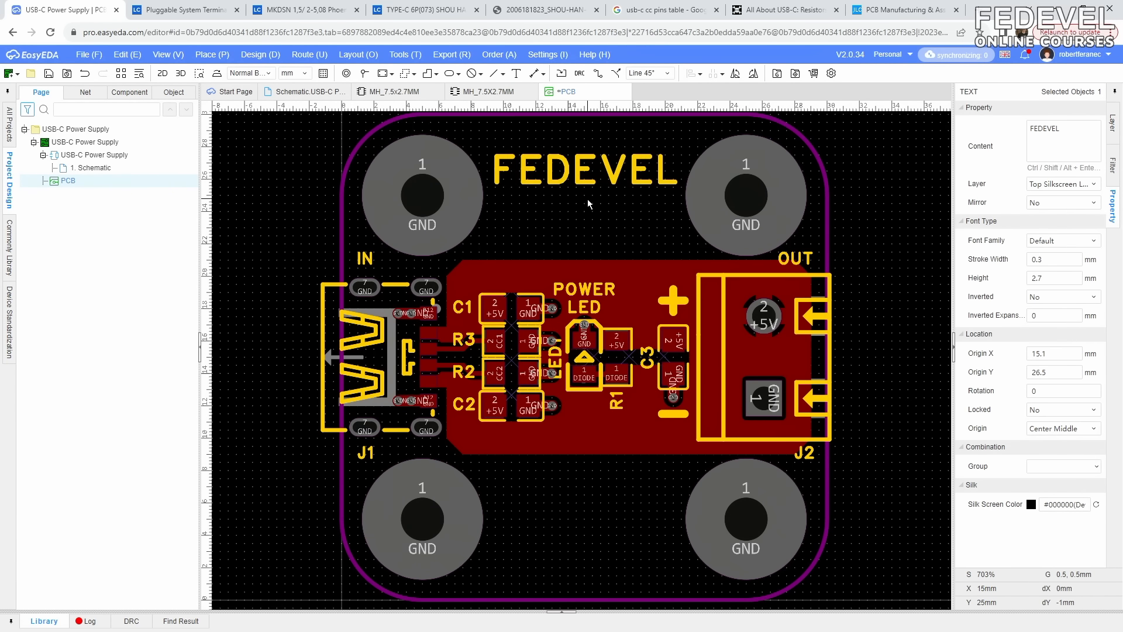
- Paste another + label below FEDEVEL at about X 15, Y 21 mm and change its text to fedevel.com
right_click(587, 199)
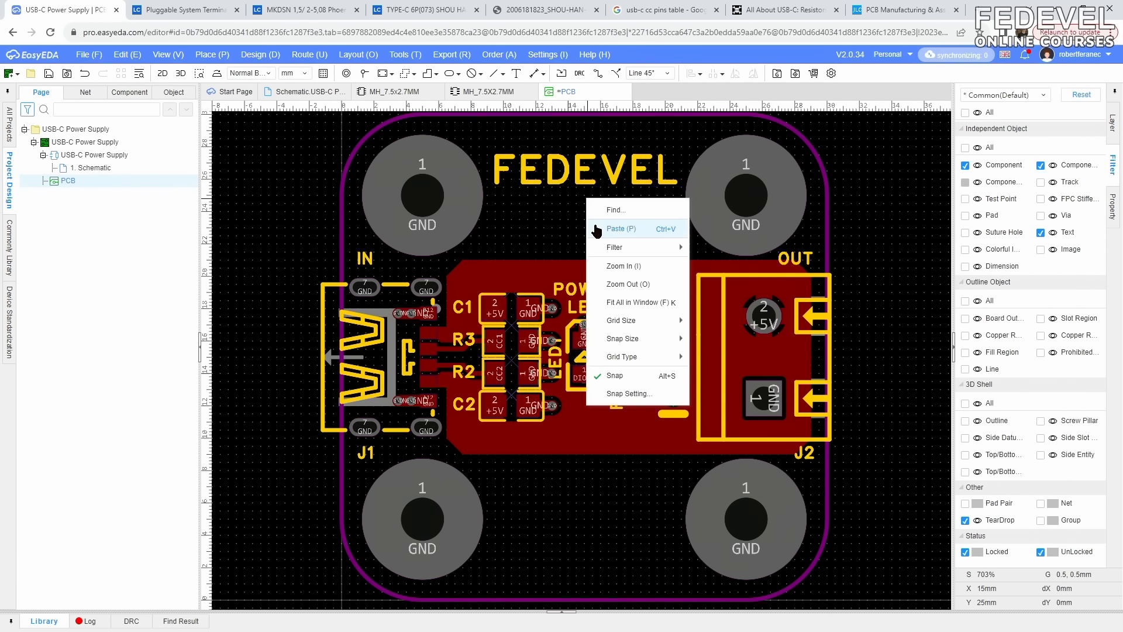
left_click(602, 229)
left_click(585, 237)
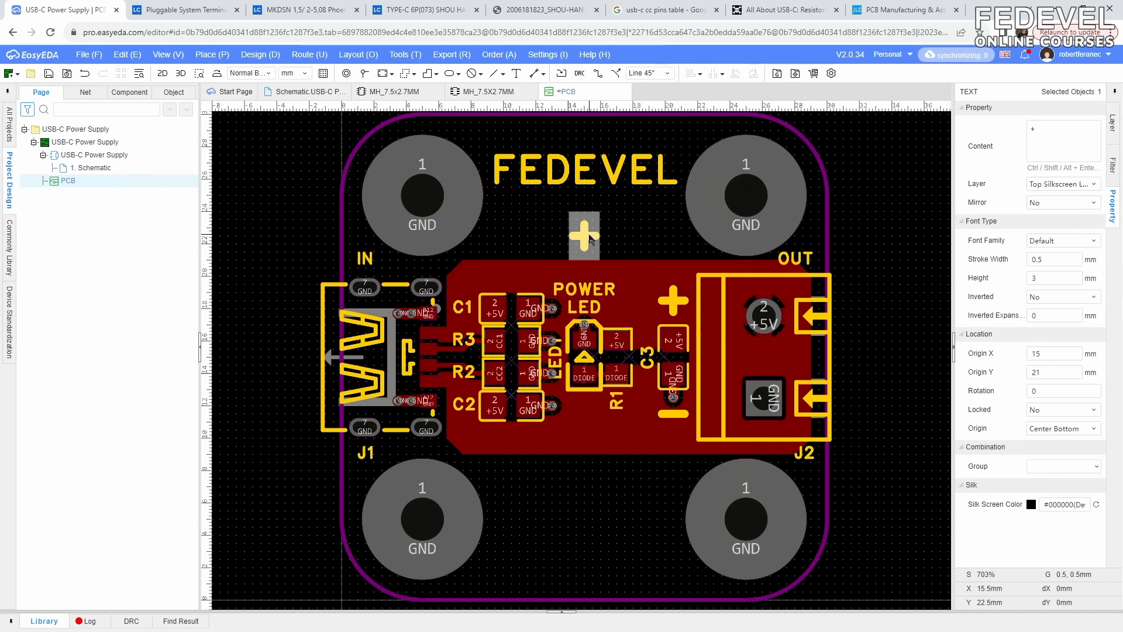
left_click(1050, 132)
type("fede")
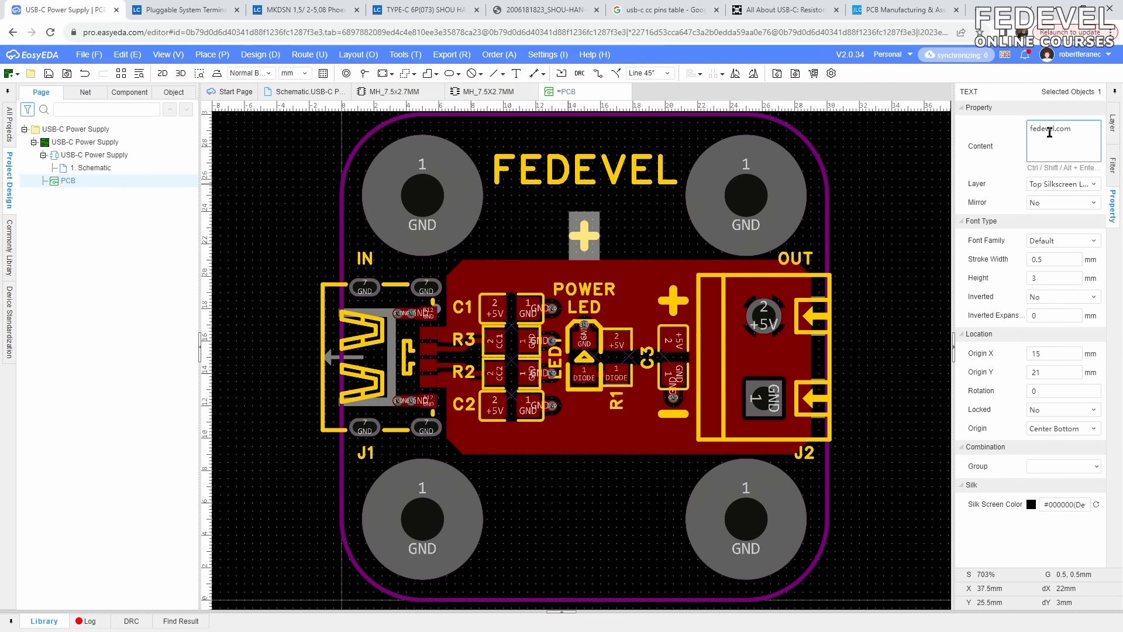
type("vel.com")
- Set the fedevel.com label's stroke width to 0.2 mm and its height to 1.9 mm
left_click(1056, 260)
double_click(1056, 261)
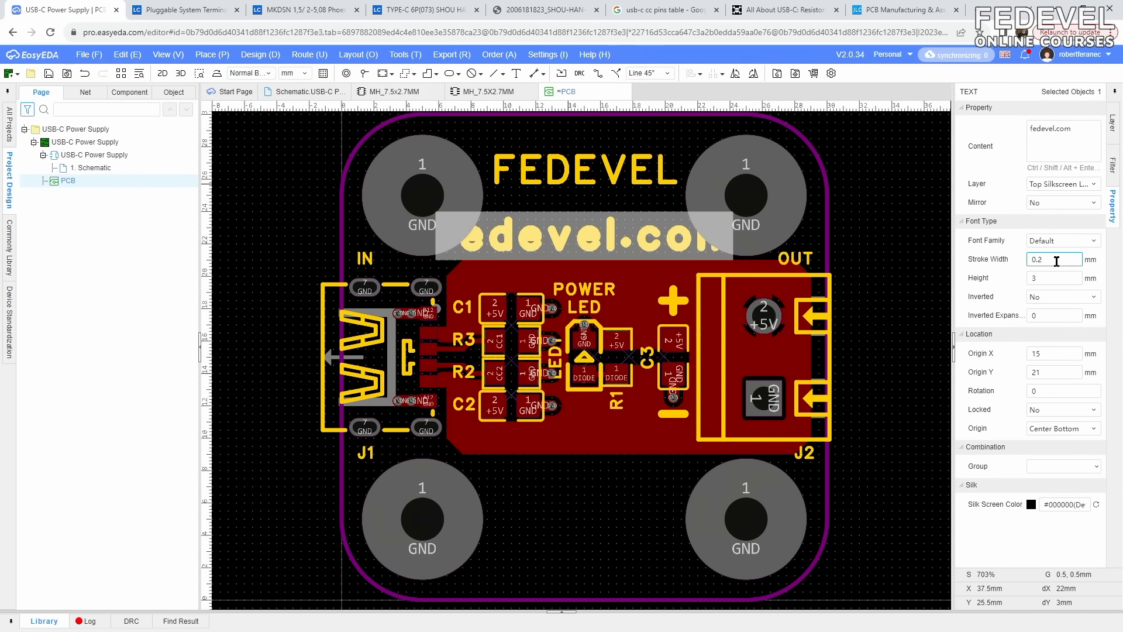
left_click(1053, 278)
double_click(1057, 278)
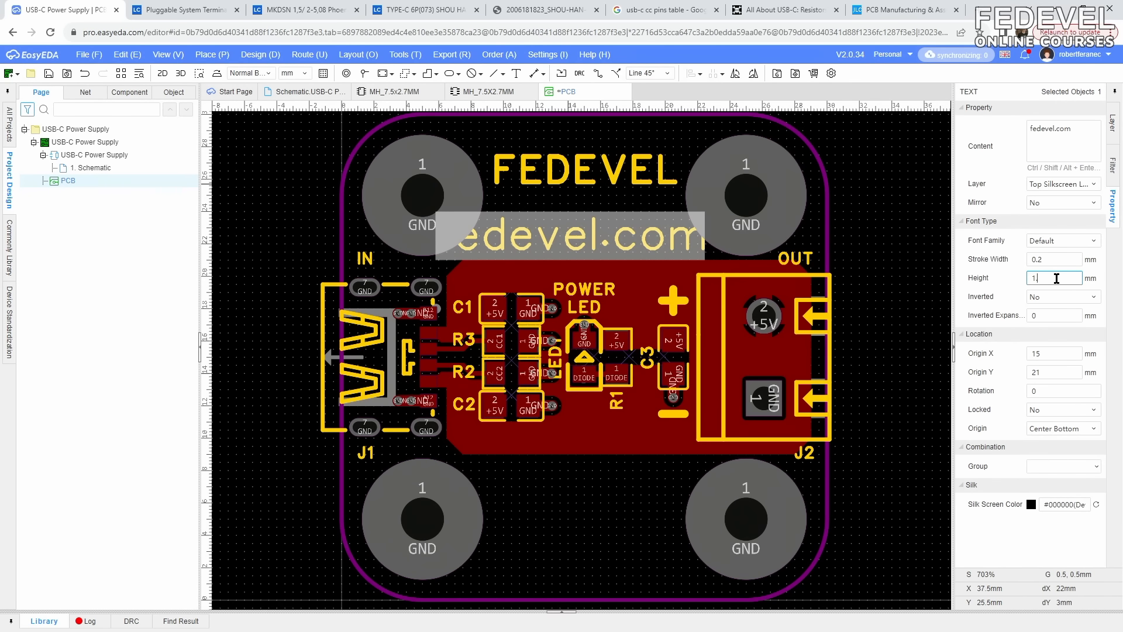
left_click(585, 268)
- Move the fedevel.com label up beneath FEDEVEL, setting its Origin Y to 24 mm and its origin to Center Middle
left_click_drag(582, 252, 582, 220)
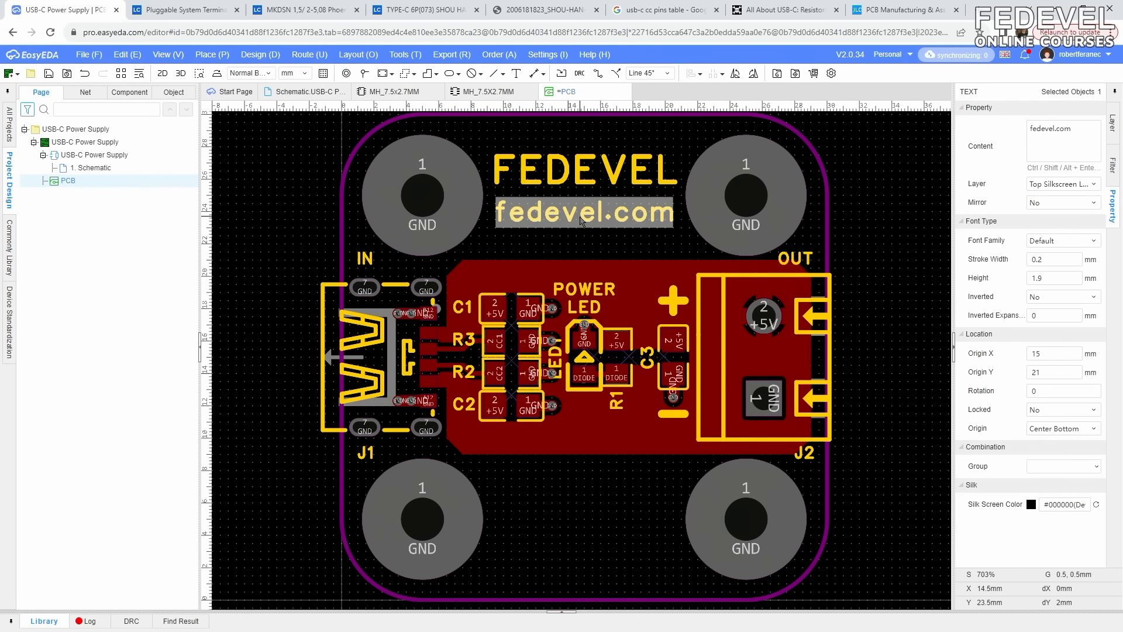
double_click(1057, 372)
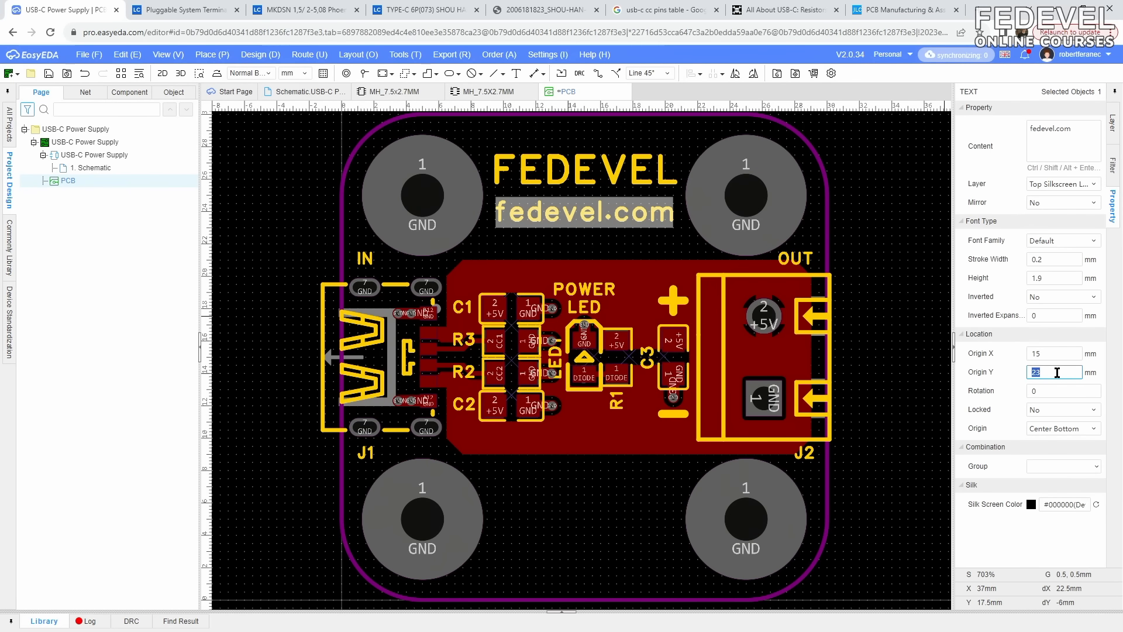
type("24")
key("Return")
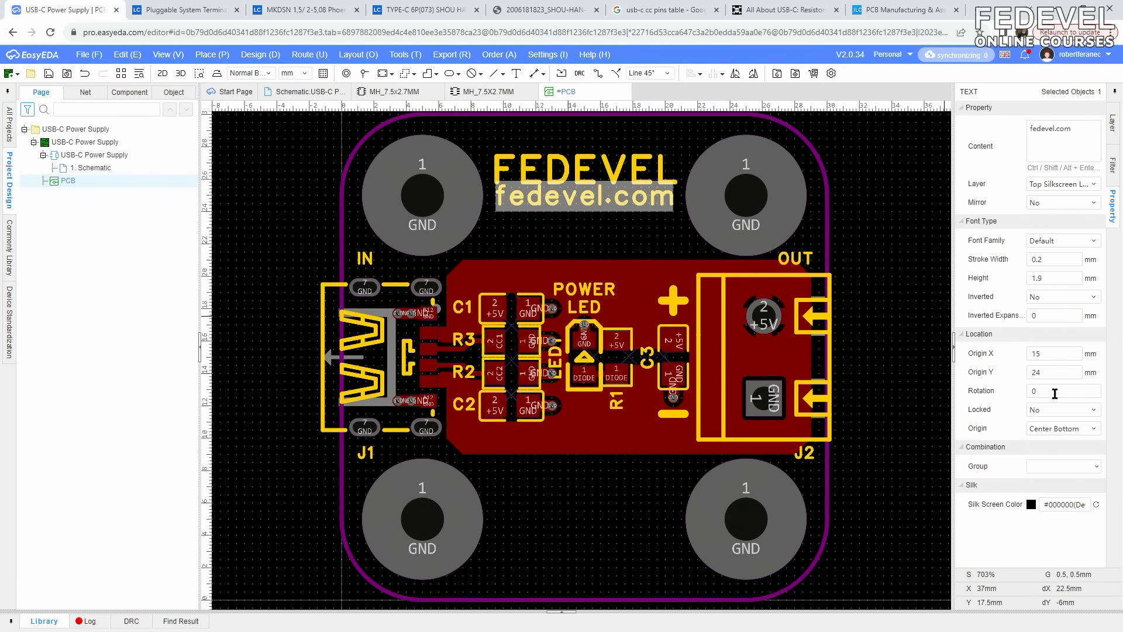
left_click(1061, 428)
left_click(1060, 494)
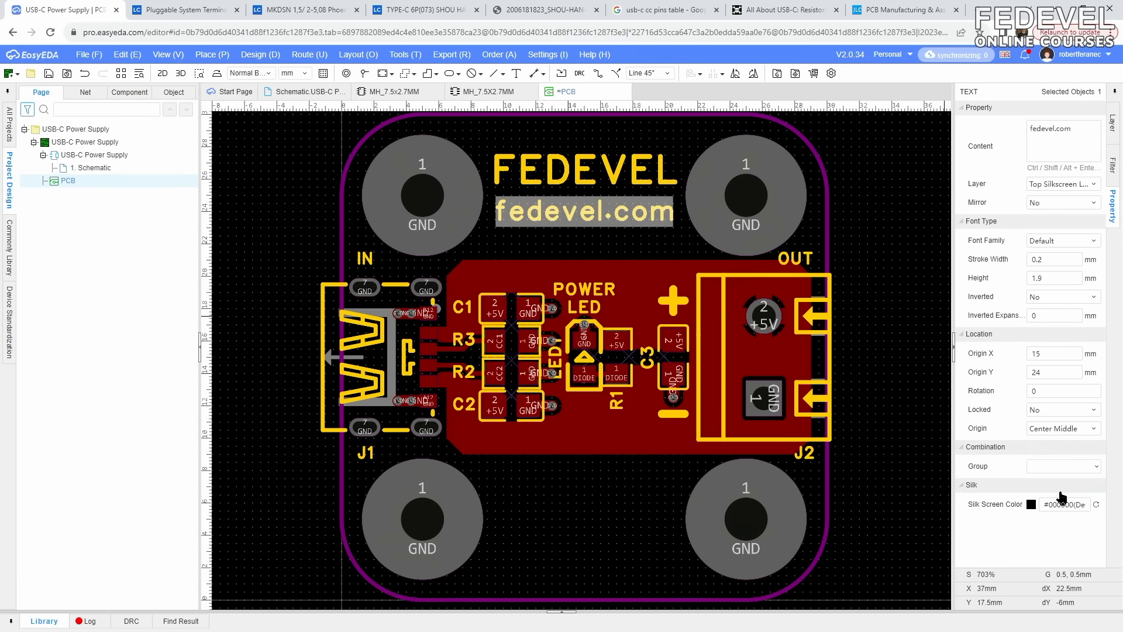
- Save the PCB and show all Bottom Side layers
left_click(605, 237)
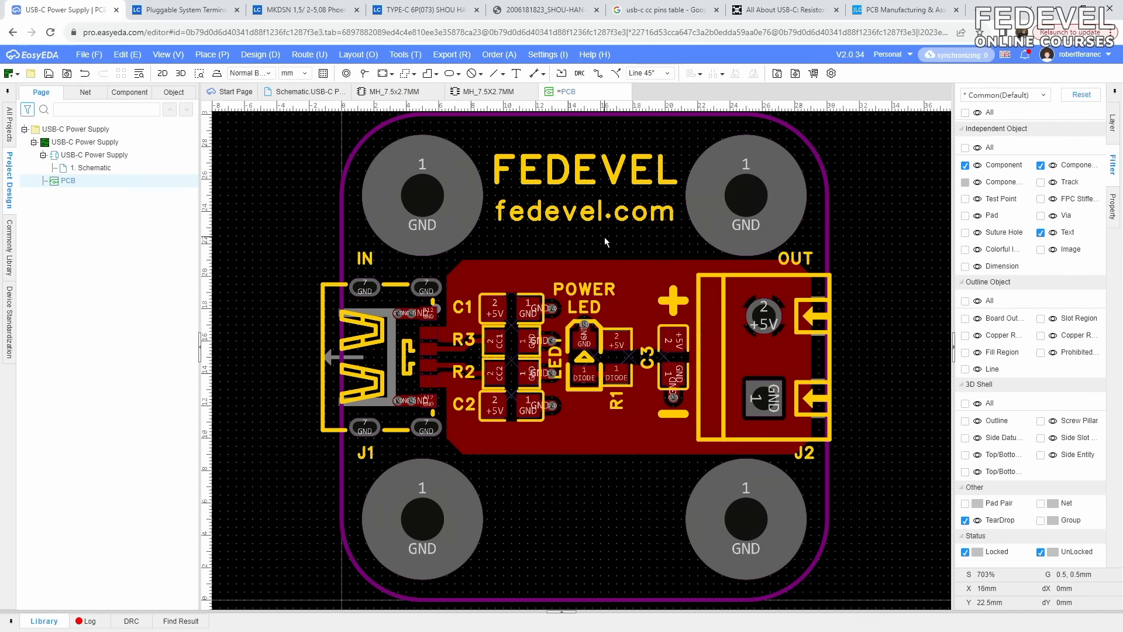
left_click(49, 74)
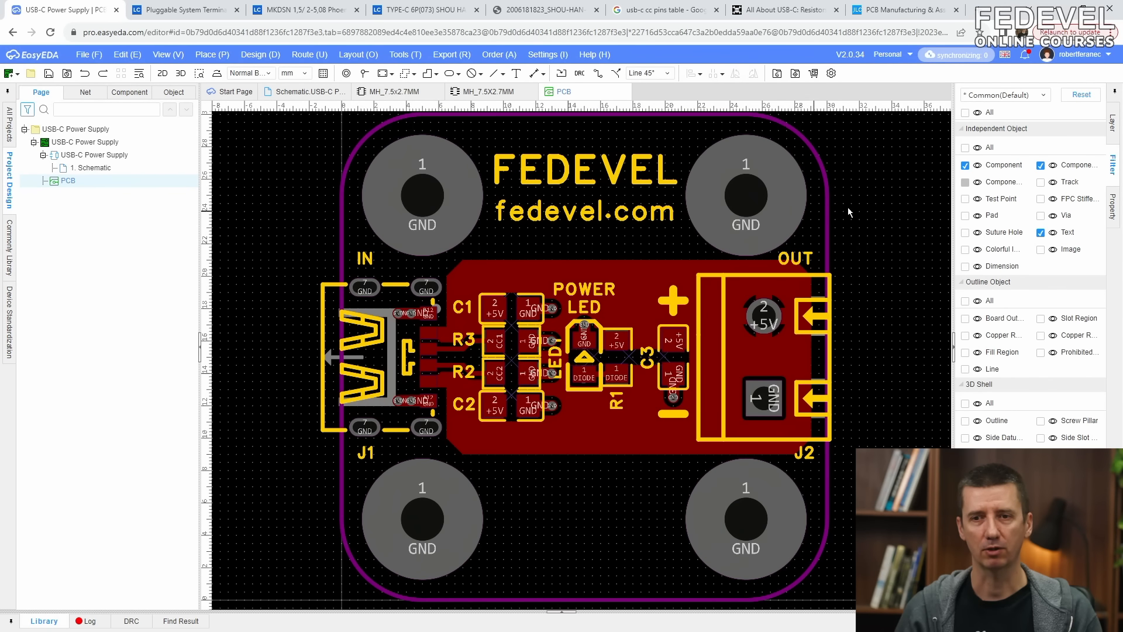
left_click(1113, 124)
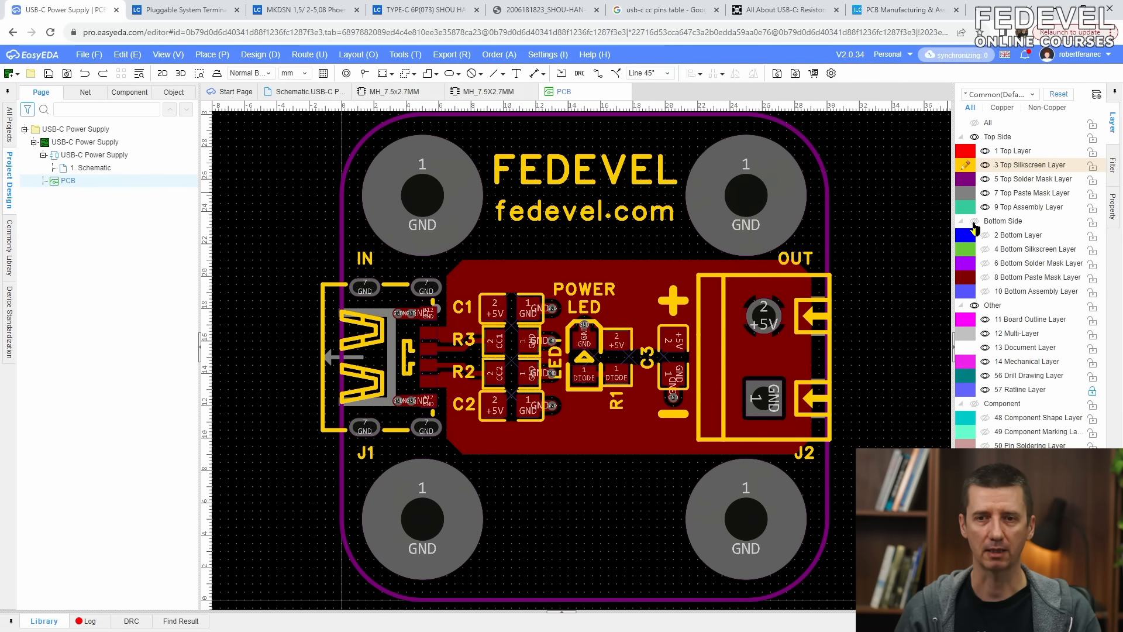
left_click(975, 221)
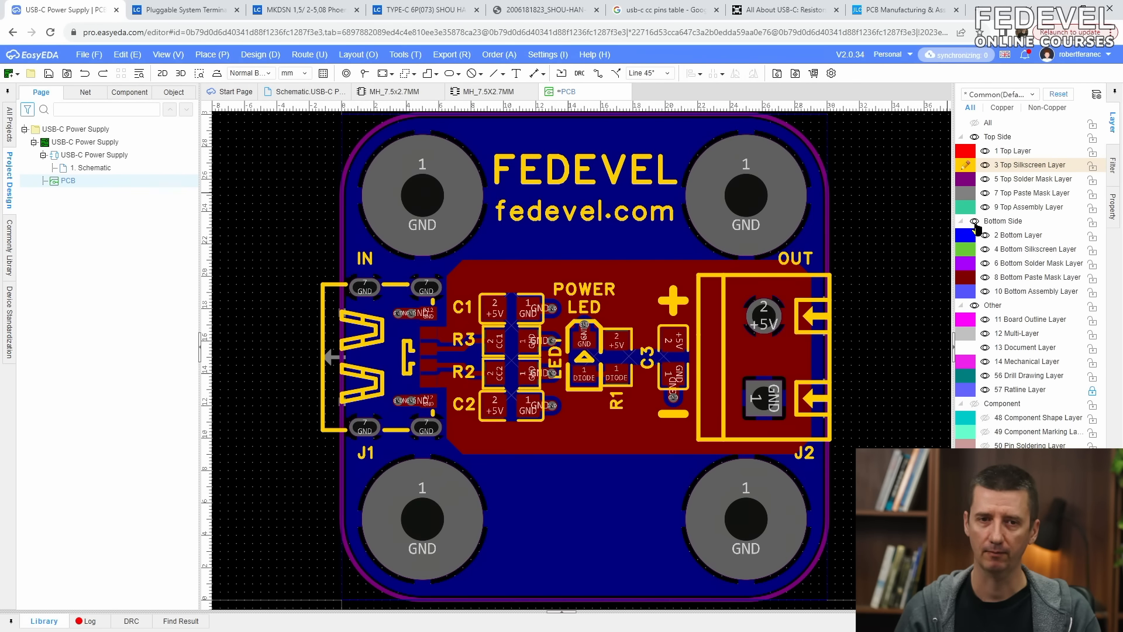
- Paste another + label outside the board at about X -3, Y 23 mm, assign it to Bottom Silkscreen Layer, and change its text to (C)2024
right_click(282, 188)
left_click(304, 218)
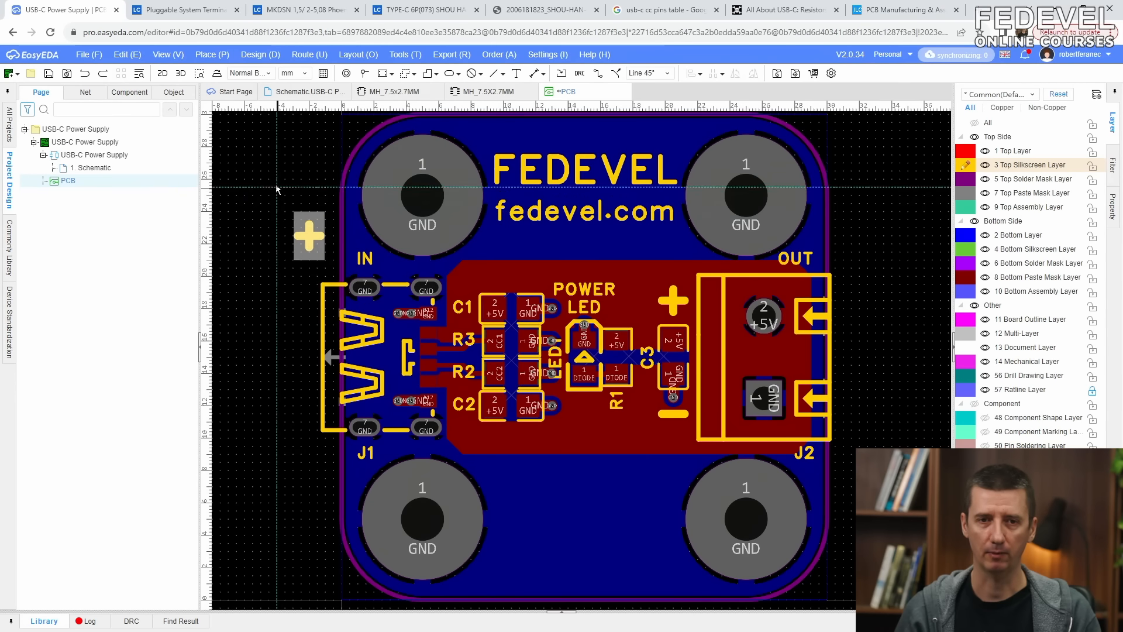
left_click(261, 155)
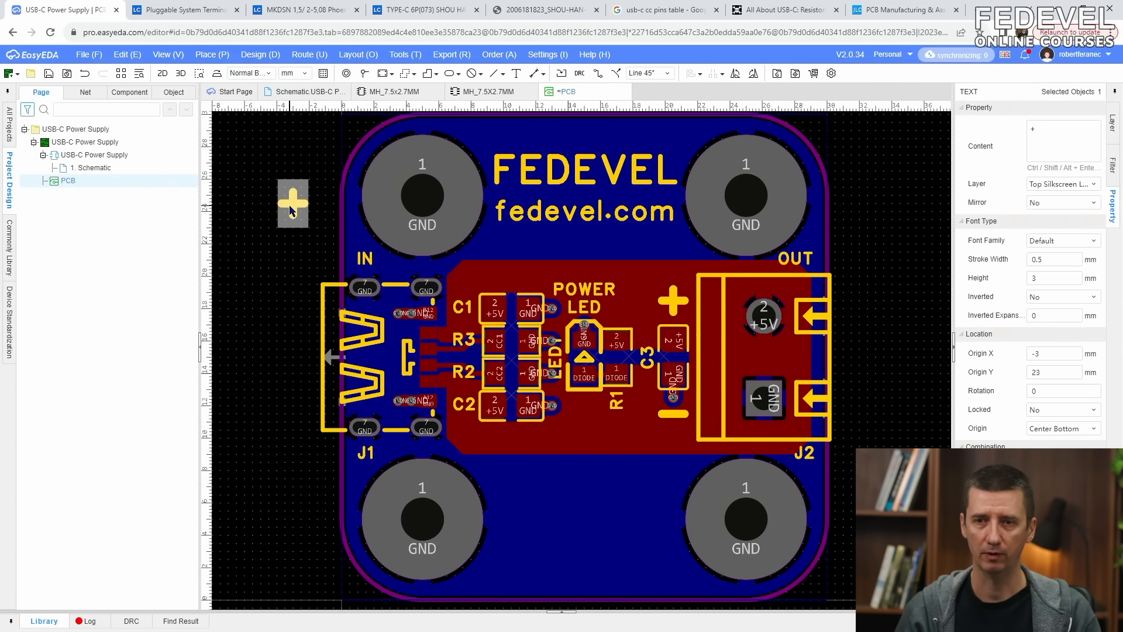
left_click(1053, 184)
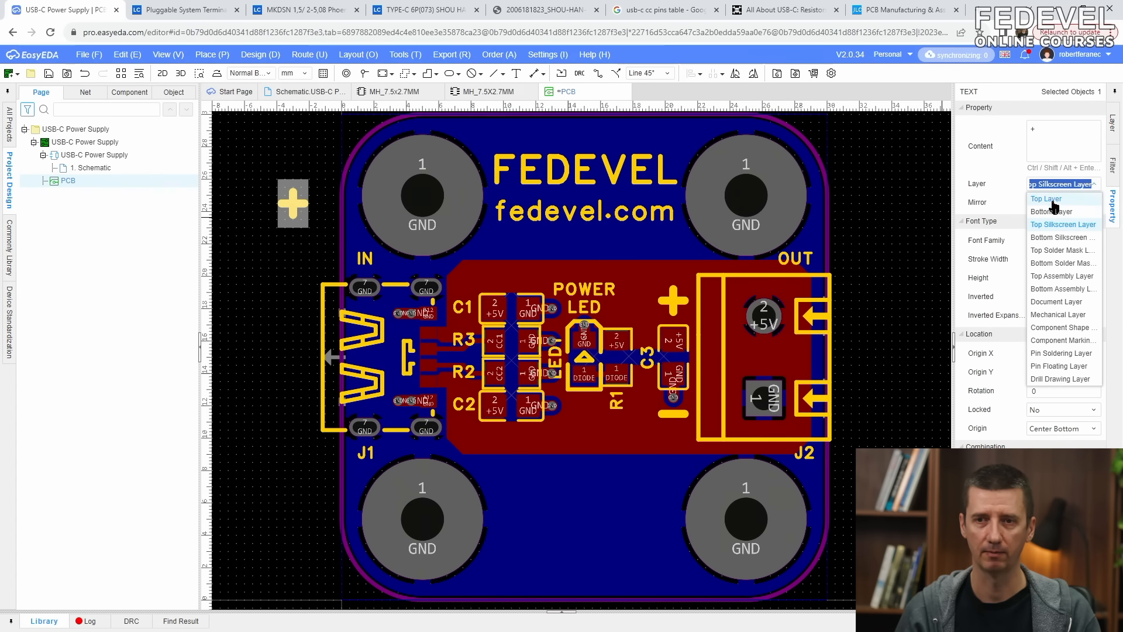
left_click(1052, 237)
double_click(1051, 128)
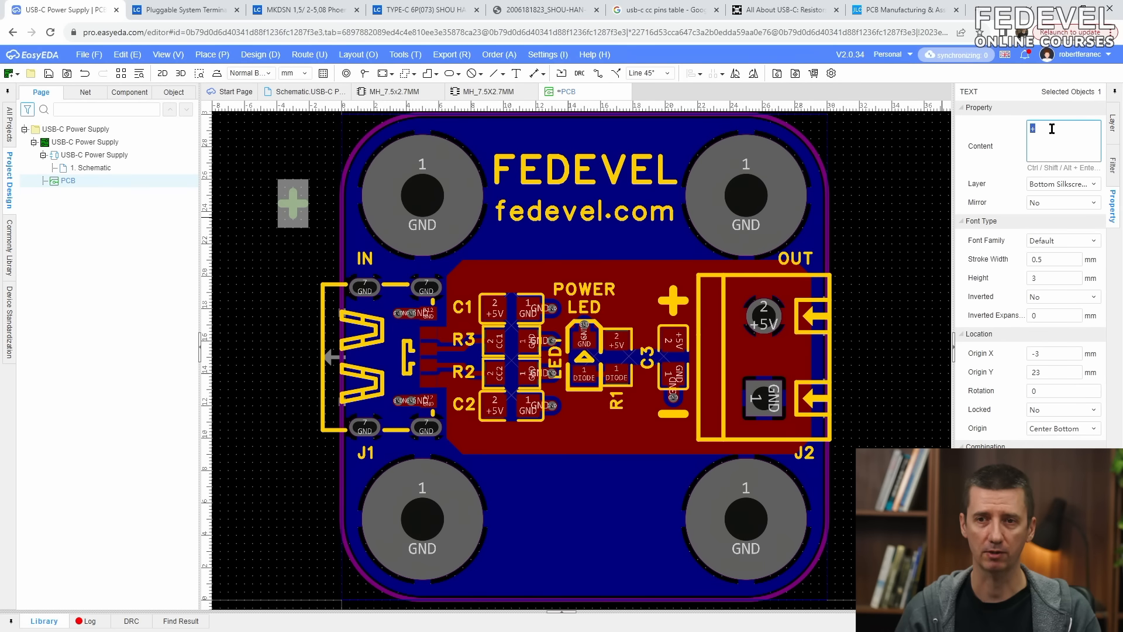
type("(C)2024")
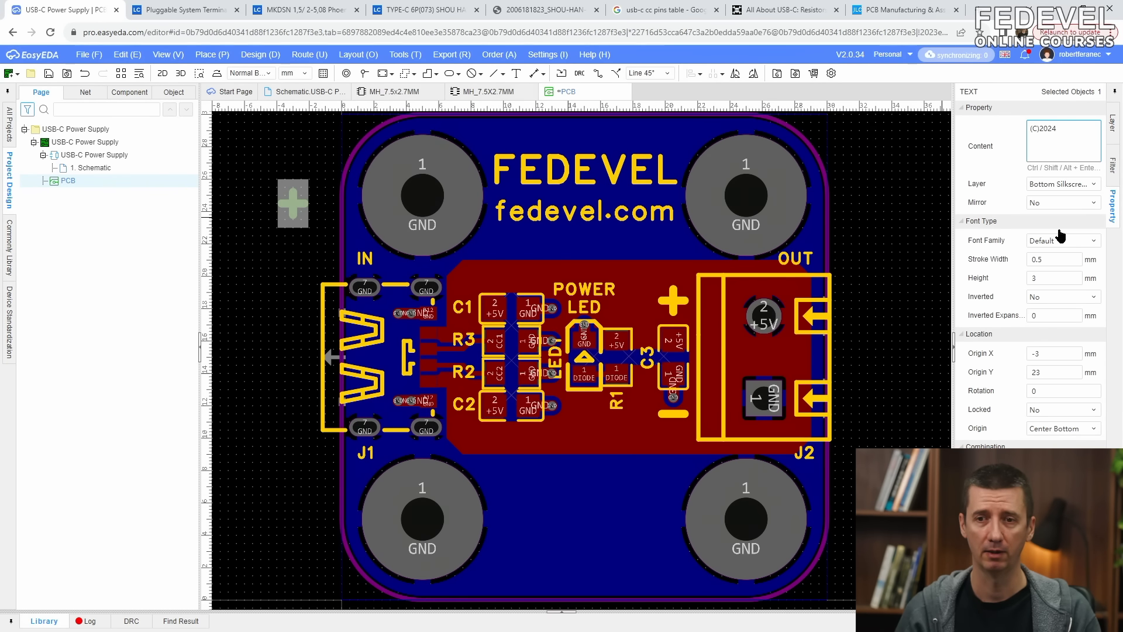
- Set the (C)2024 label's stroke width to 0.3 mm, its height to 2.5 mm, and its origin to Center Middle
left_click(1061, 258)
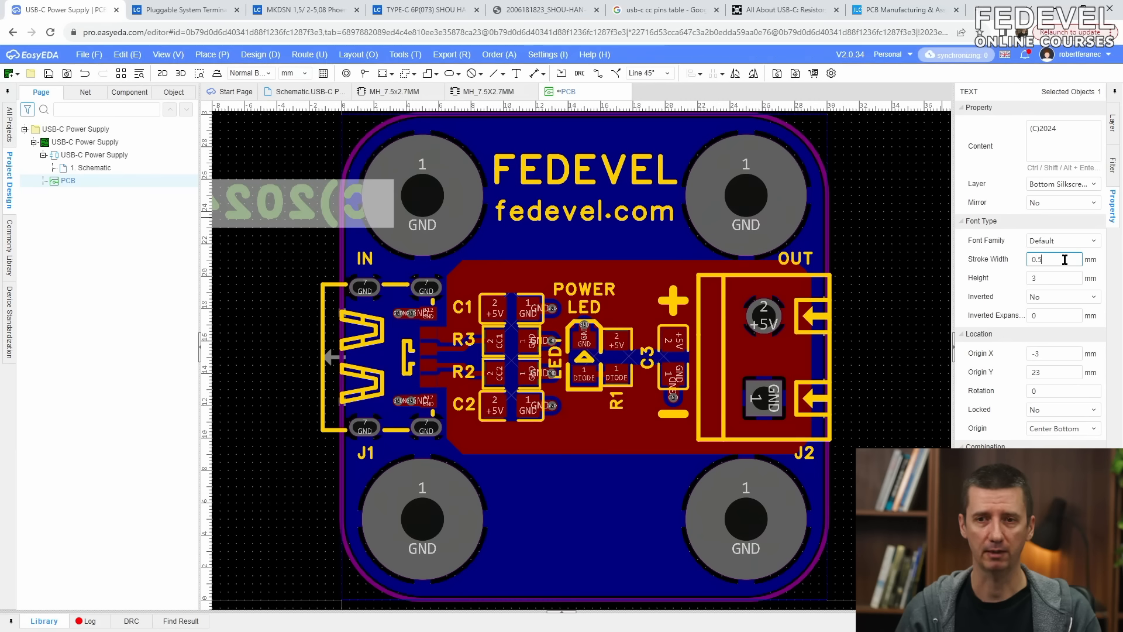
key("BackSpace")
type("3")
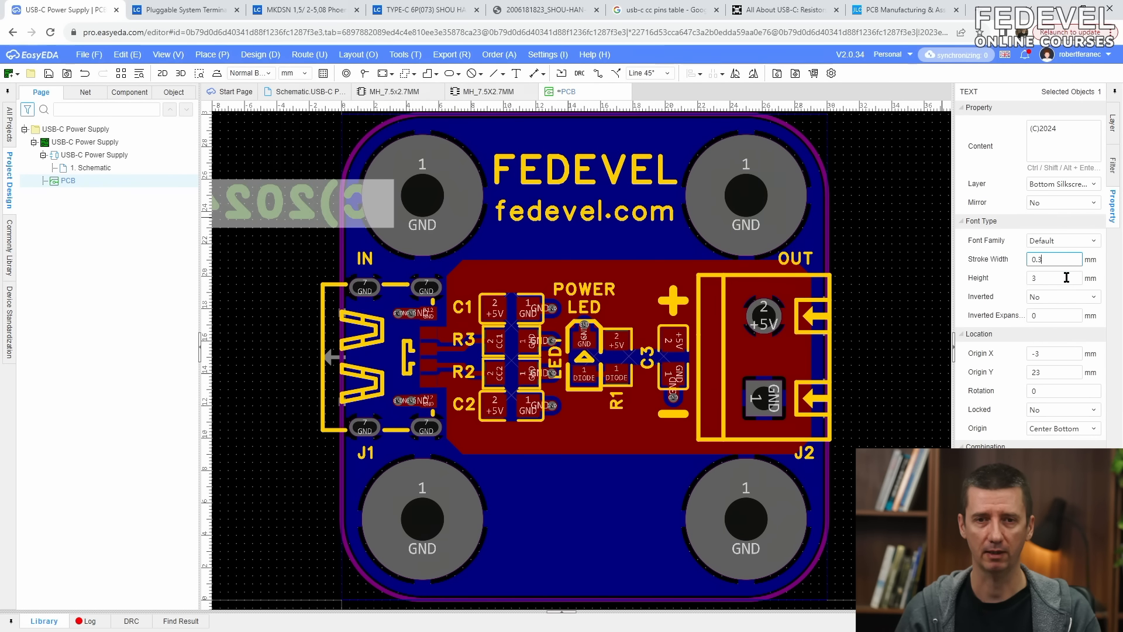
left_click(1067, 278)
type("2")
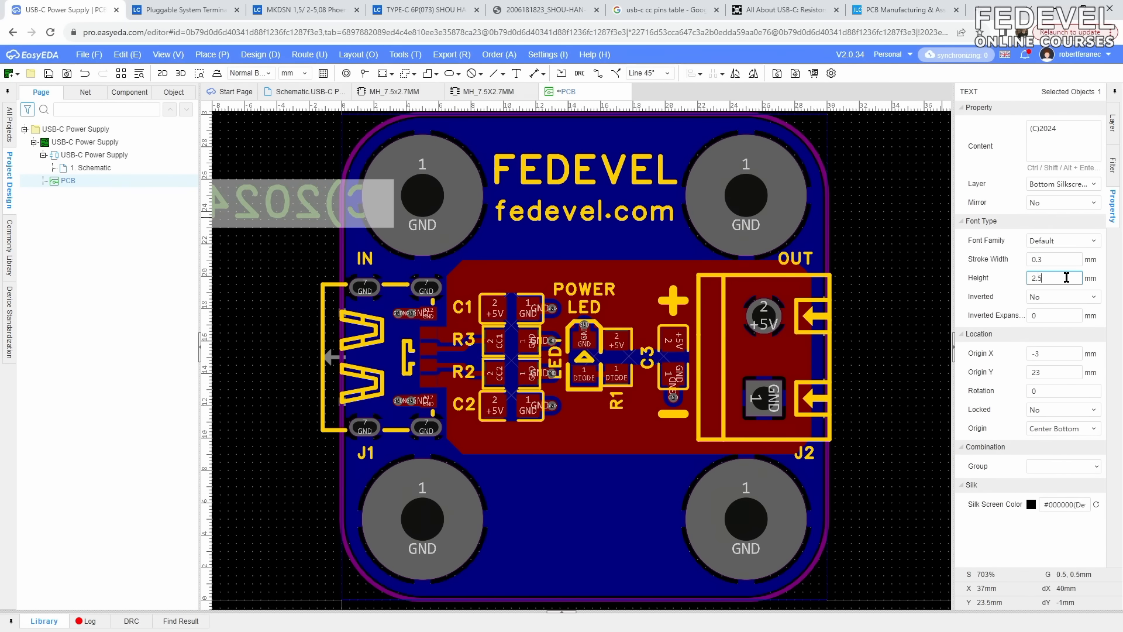
type(".5")
key("Return")
left_click(1076, 430)
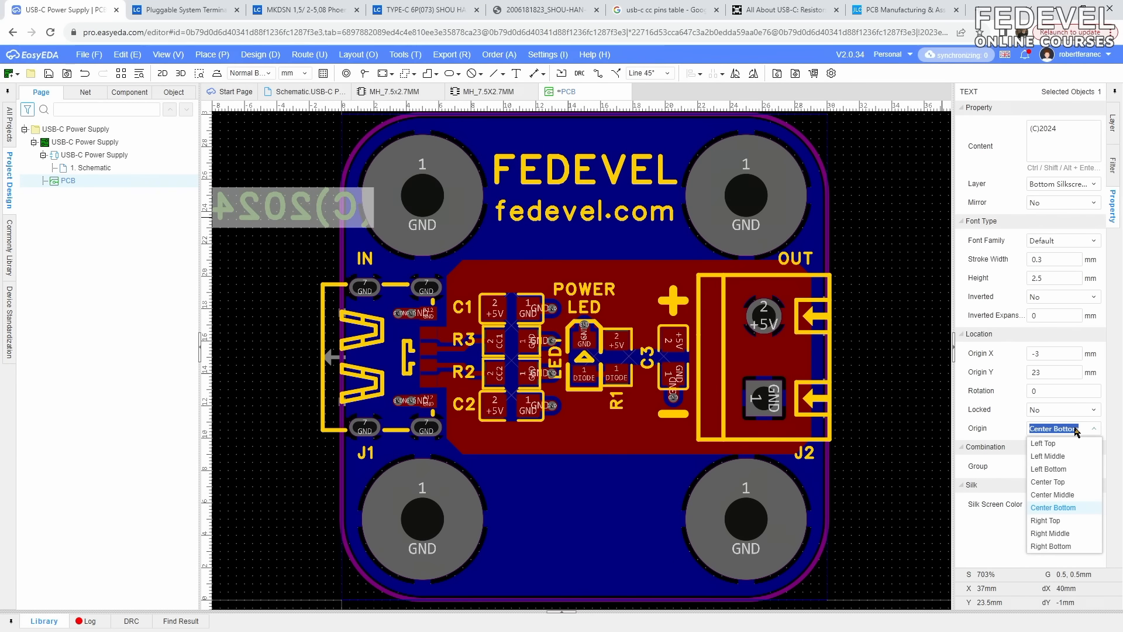
left_click(1070, 499)
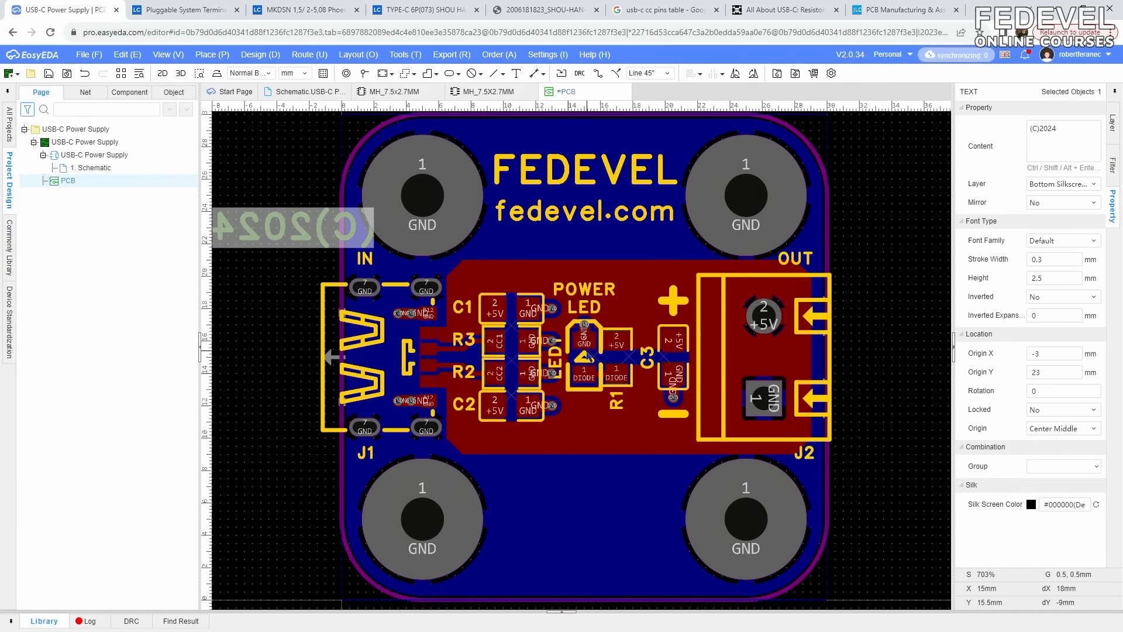
- Hide all Top Side layers and make the Bottom Silkscreen Layer active
left_click(1113, 124)
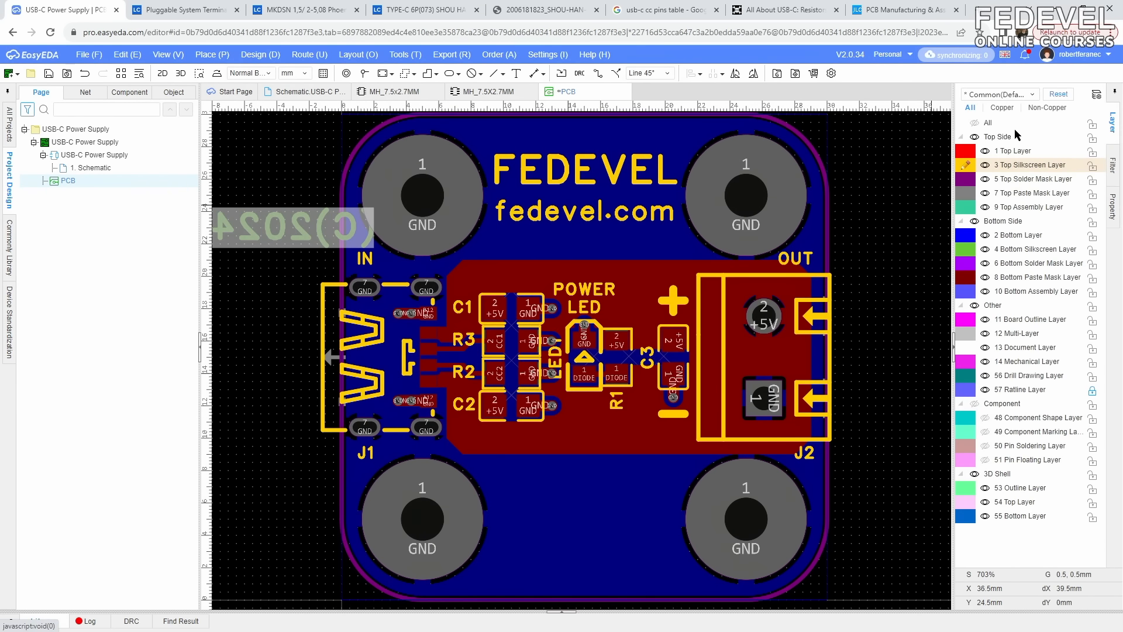
left_click(975, 137)
left_click(968, 252)
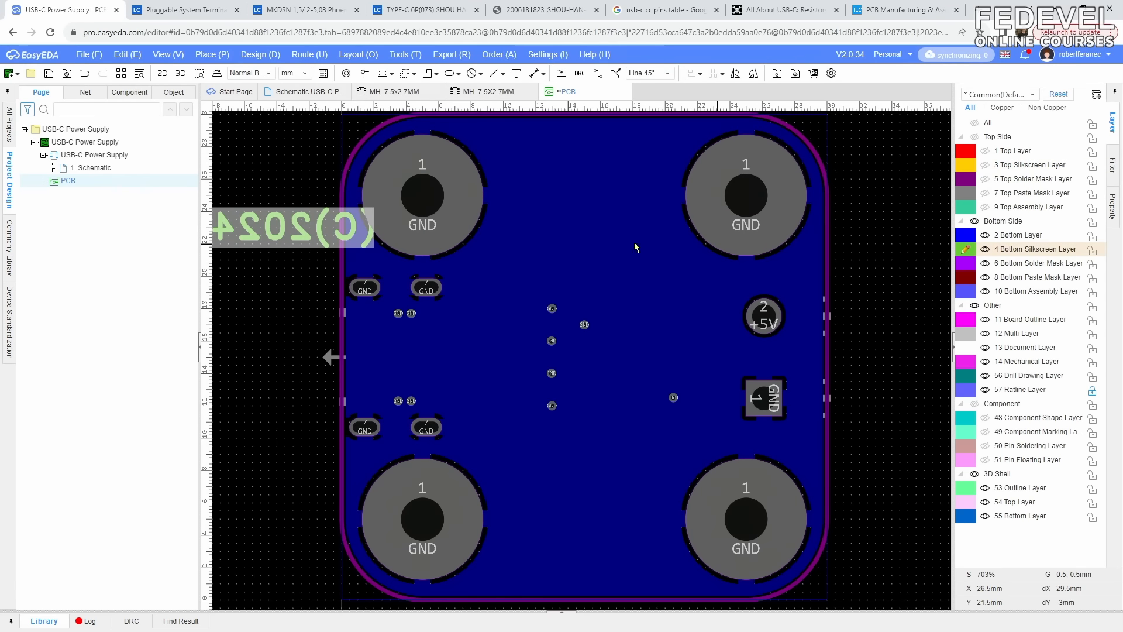
- Move the (C)2024 label between the two upper mounting holes at X 15, Y 26.5 mm and flip the board view
mouse_move(278, 232)
left_mouse_down()
mouse_move(488, 234)
mouse_move(561, 193)
mouse_move(572, 173)
mouse_move(596, 179)
left_mouse_up()
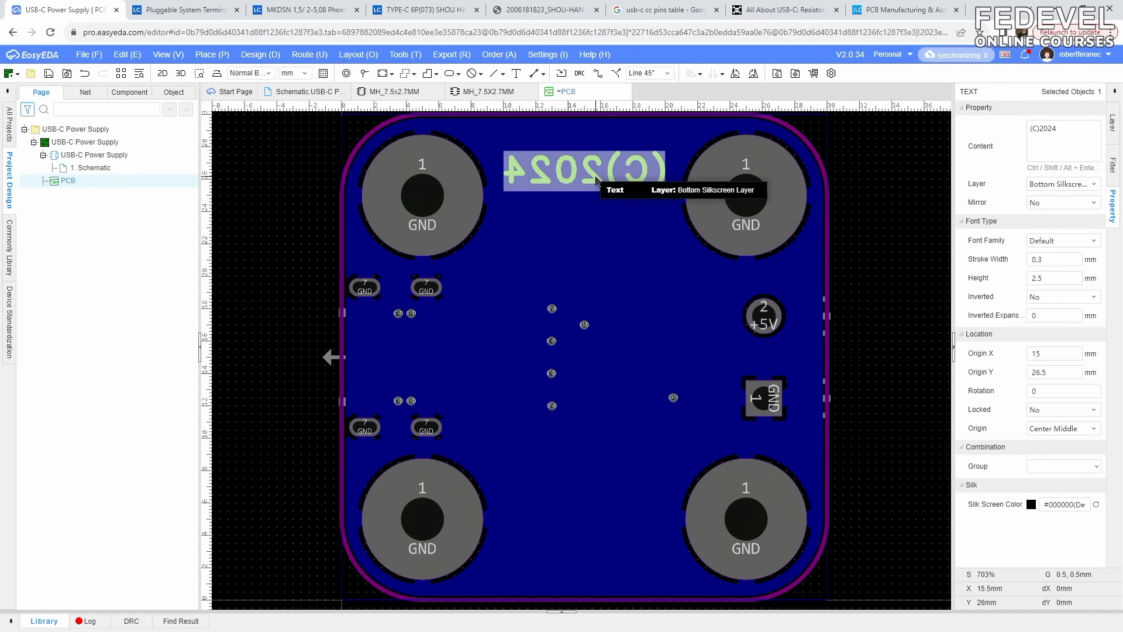
left_click(169, 56)
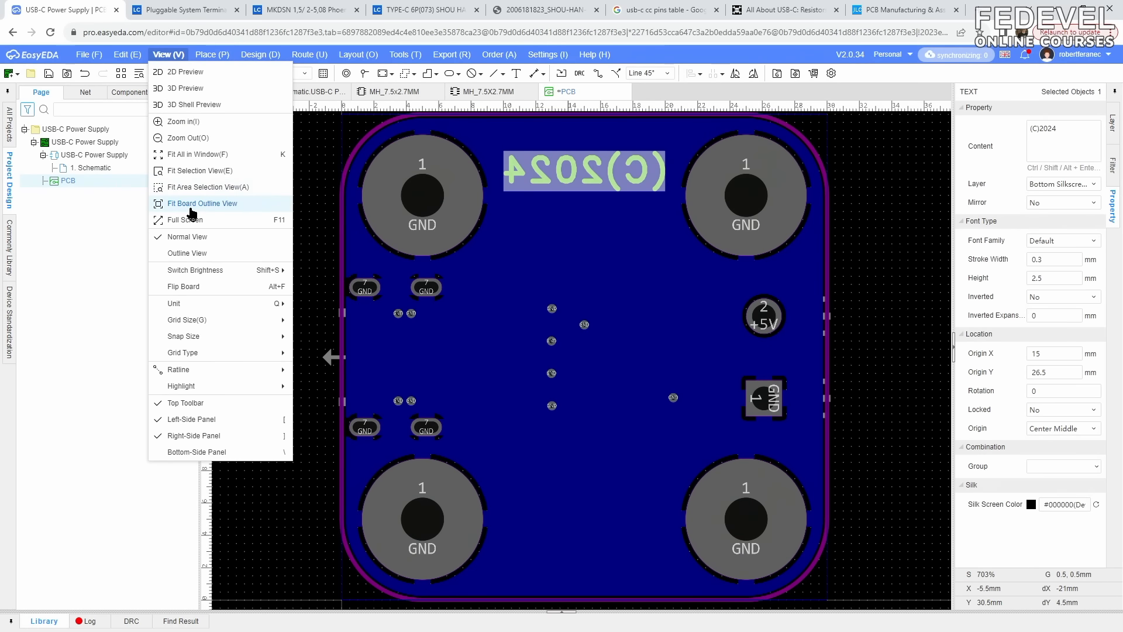
left_click(221, 291)
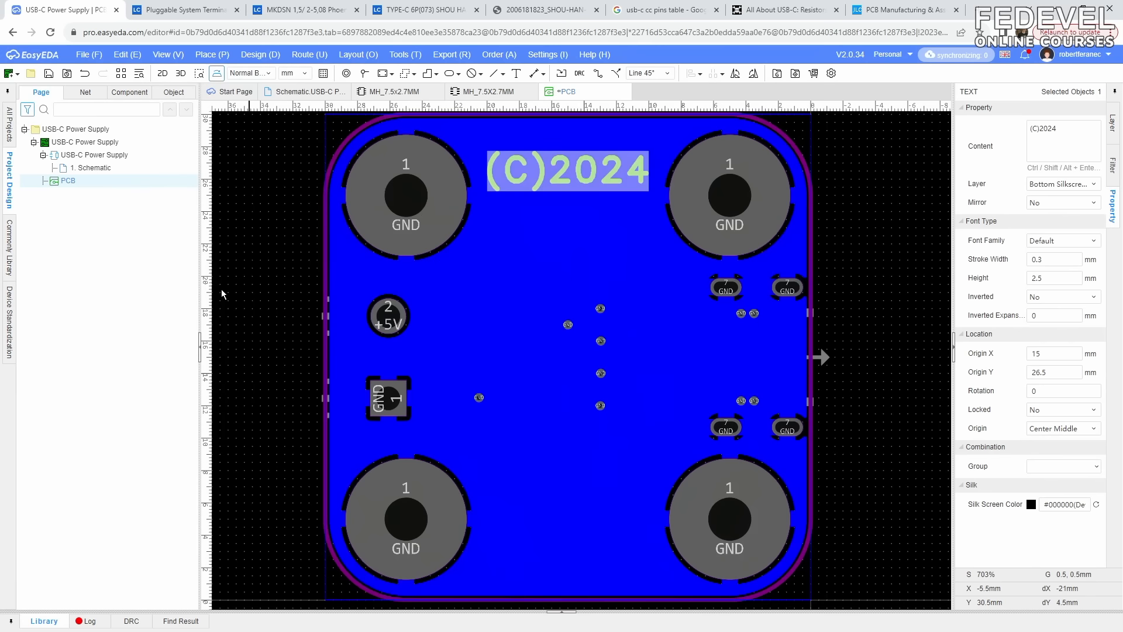
left_click(255, 293)
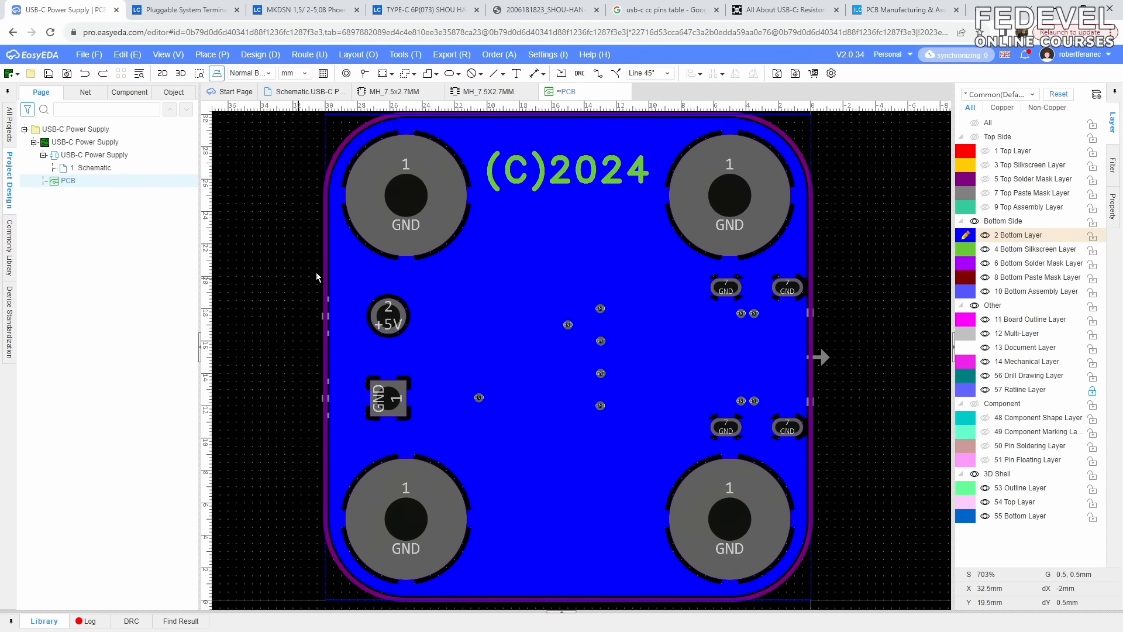
- Copy the (C)2024 label and paste two copies mid-board, at about X 19, Y 15.5 mm and X 19, Y 13 mm
left_click(574, 183)
right_click(572, 178)
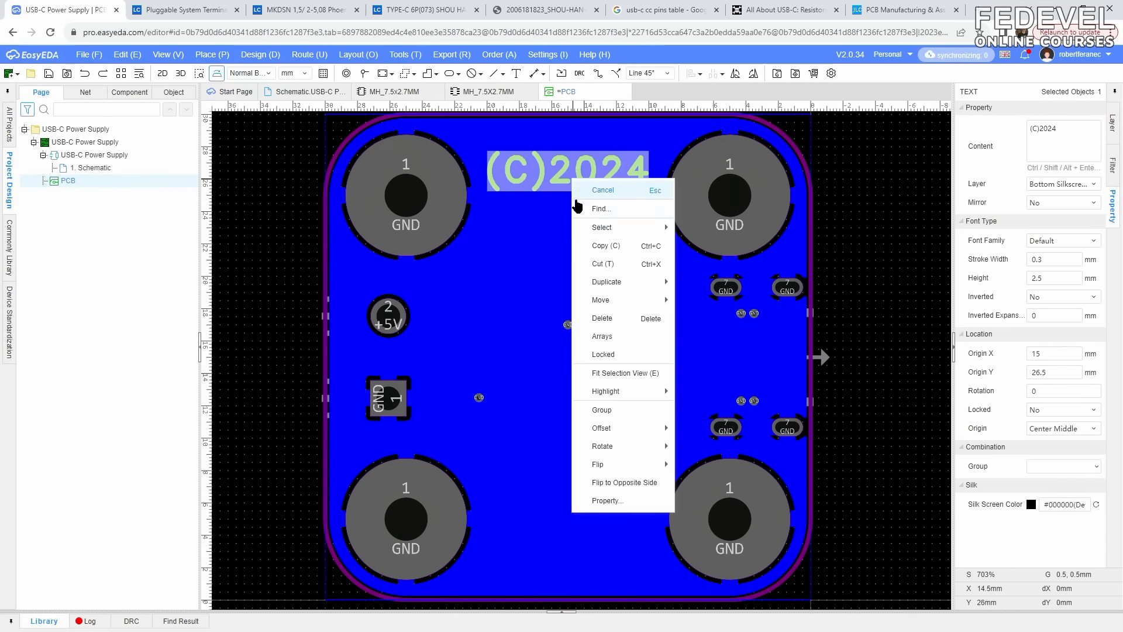
left_click(584, 248)
left_click(573, 212)
right_click(268, 276)
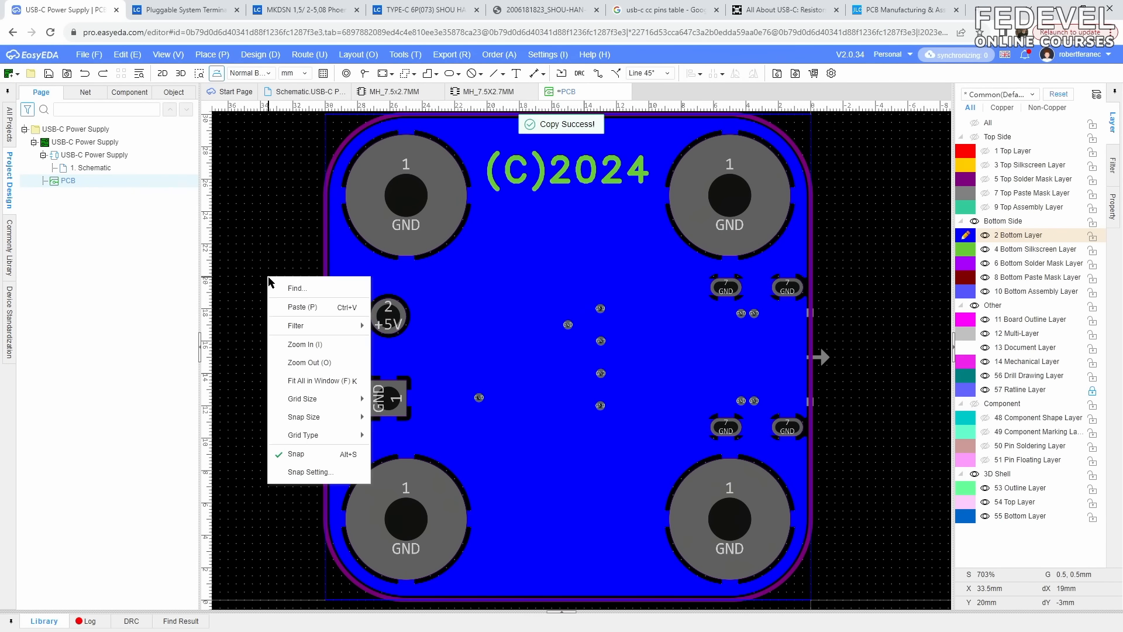
left_click(295, 307)
left_click(494, 391)
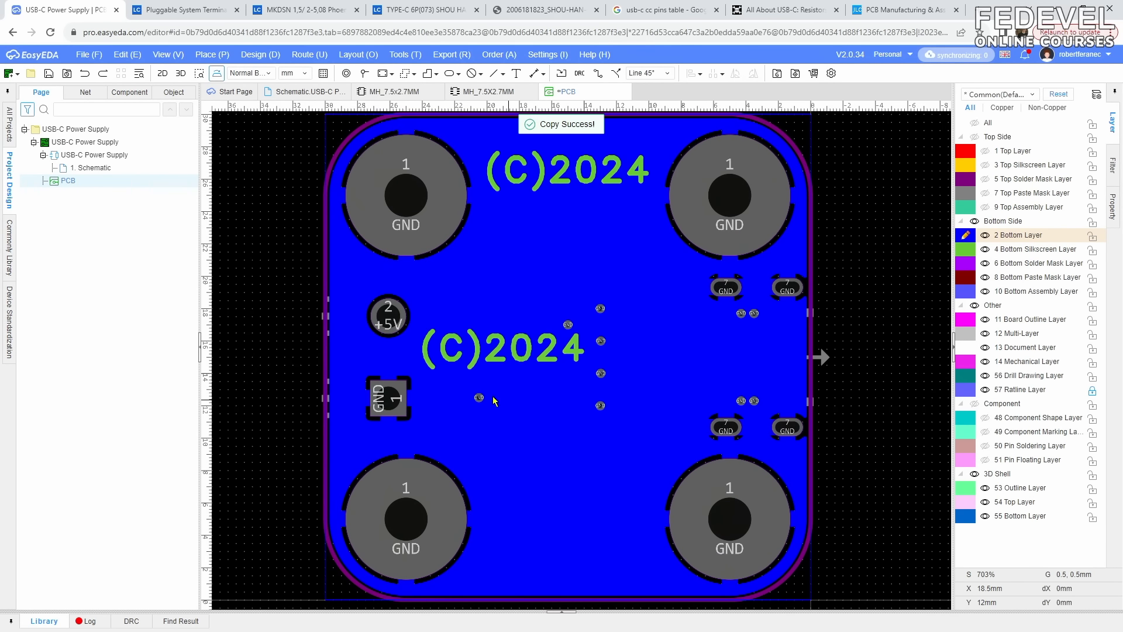
right_click(285, 308)
left_click(312, 340)
left_click(496, 430)
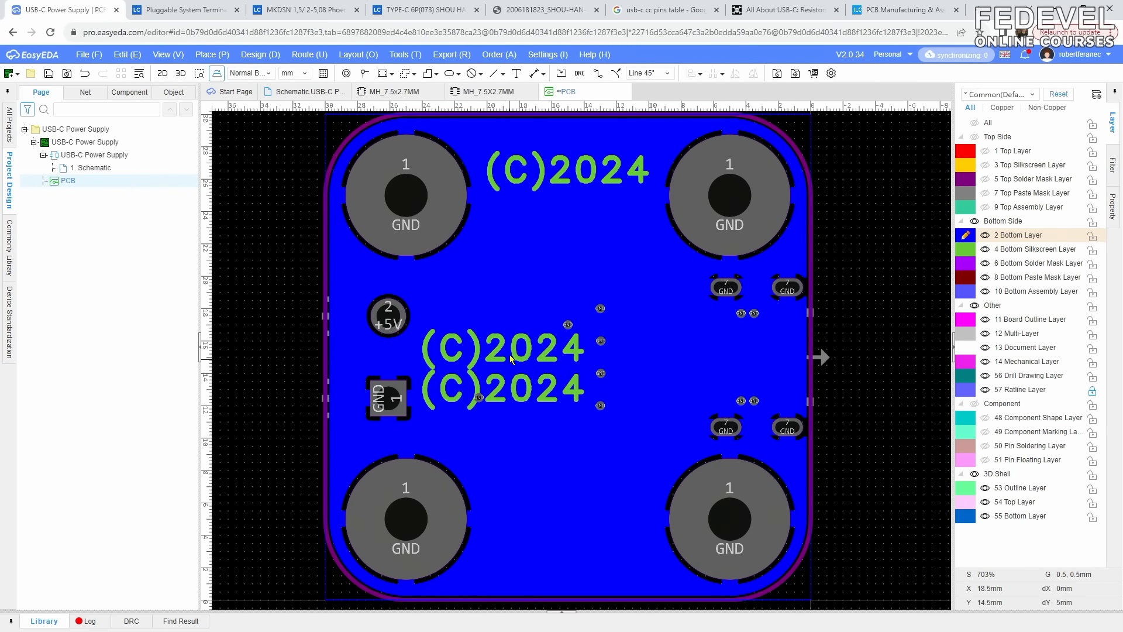
- Change the upper pasted copy's text to FORFUN and move it between the two lower mounting holes at X 15, Y 6 mm
left_click(511, 351)
triple_click(1084, 129)
type("FORFUN")
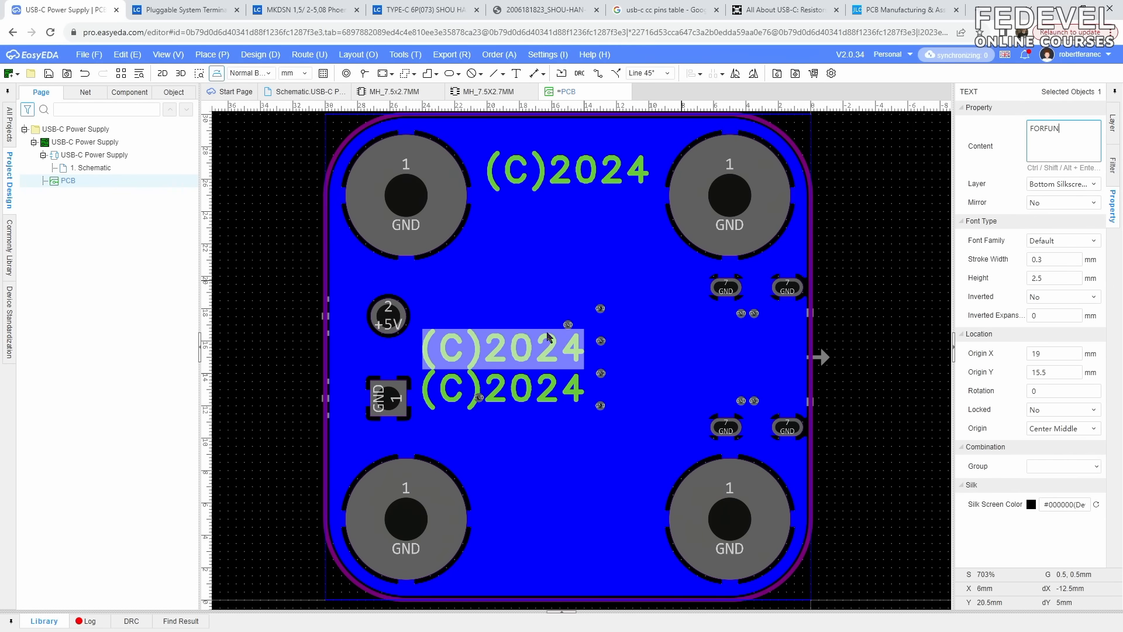
left_click(256, 396)
left_click_drag(505, 354, 573, 509)
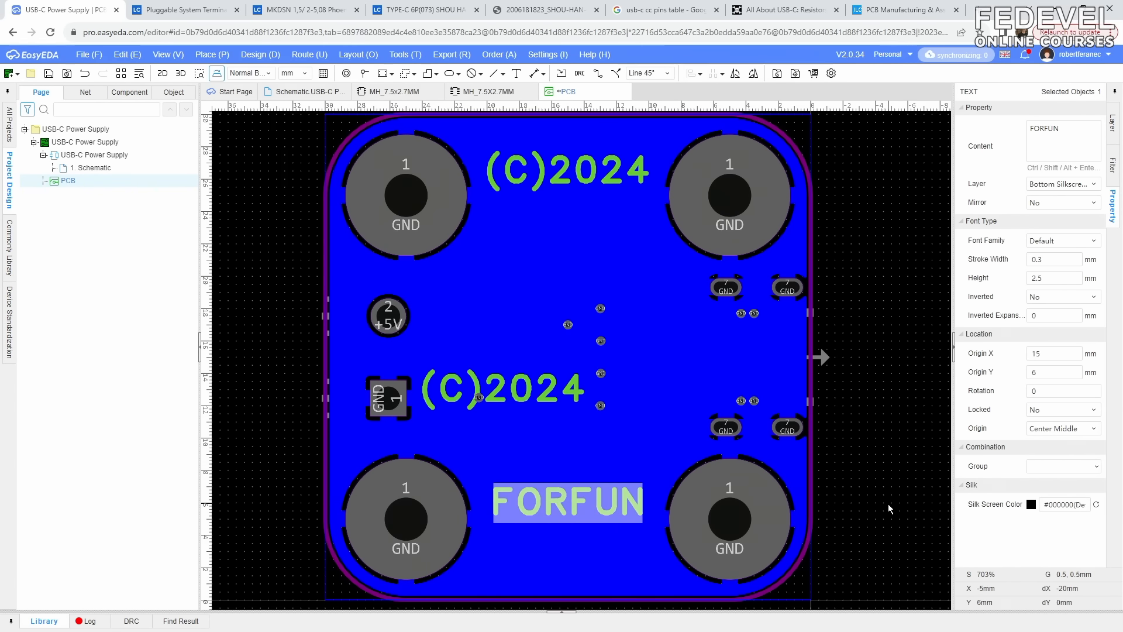
- Move the remaining pasted copy below FORFUN to X 15, Y 3.5 mm with its text changed to V1.0, and save the PCB
left_click_drag(504, 392, 566, 547)
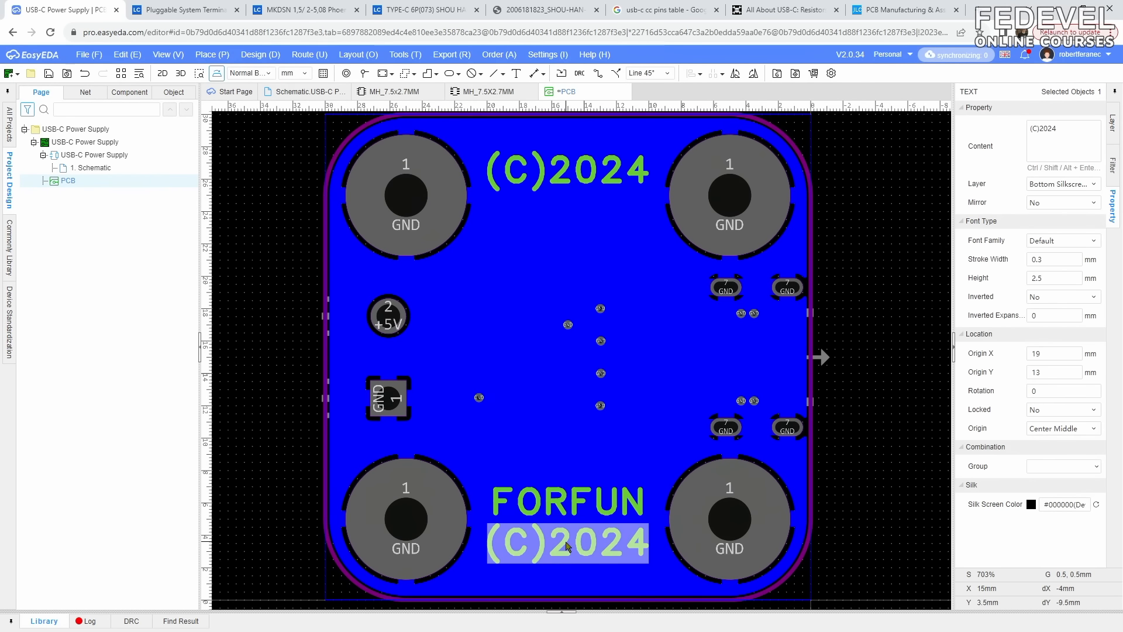
triple_click(1076, 129)
type("V1.0")
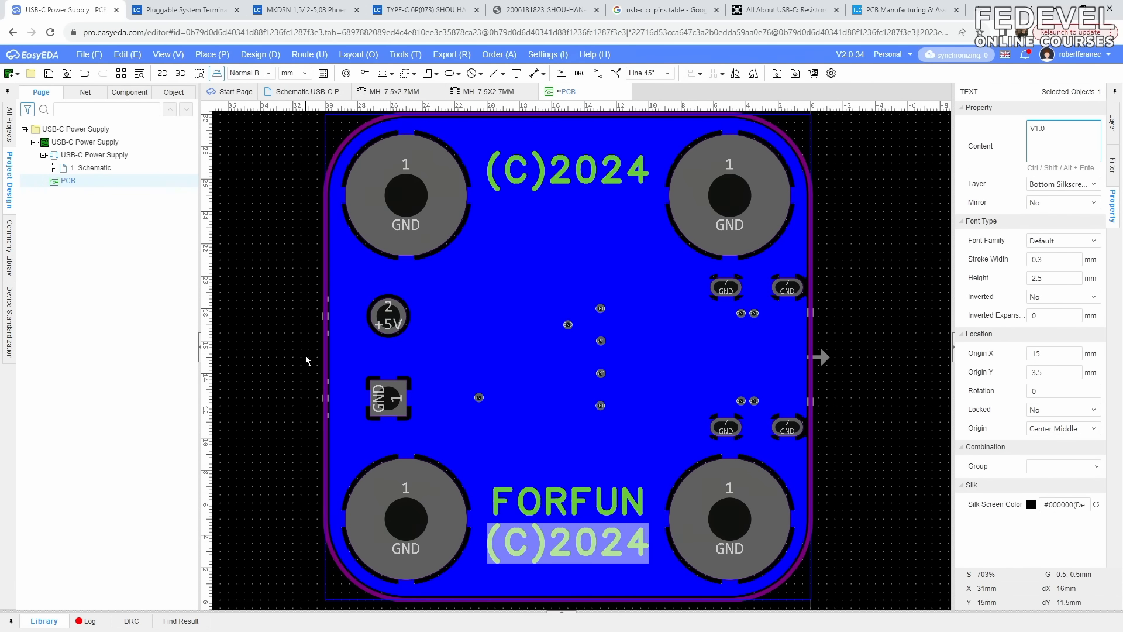
left_click(306, 356)
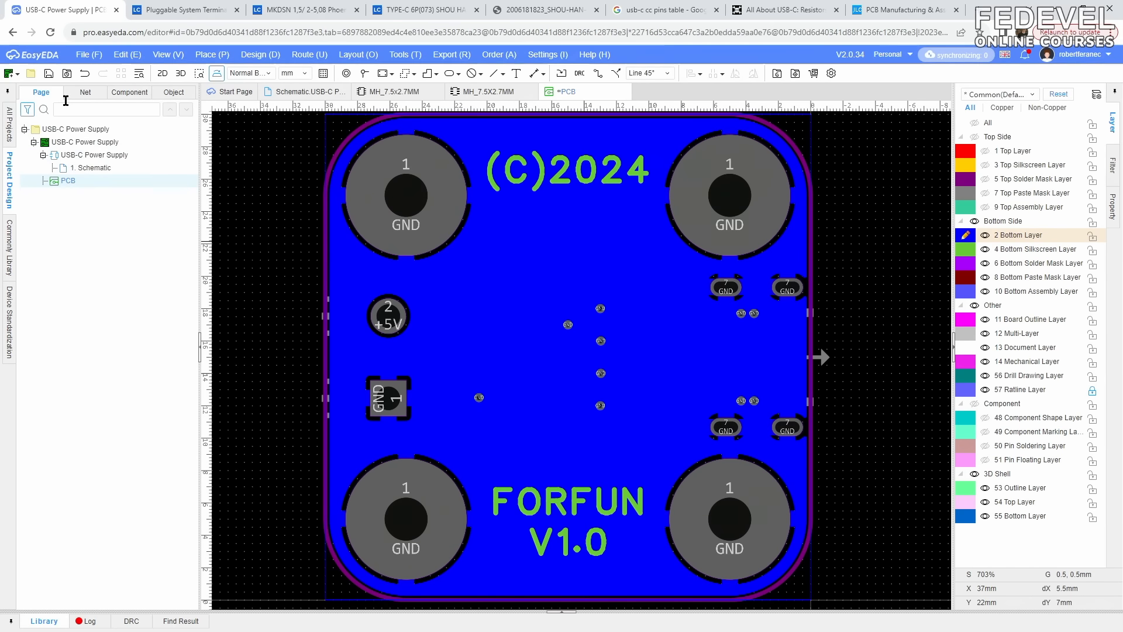
left_click(50, 75)
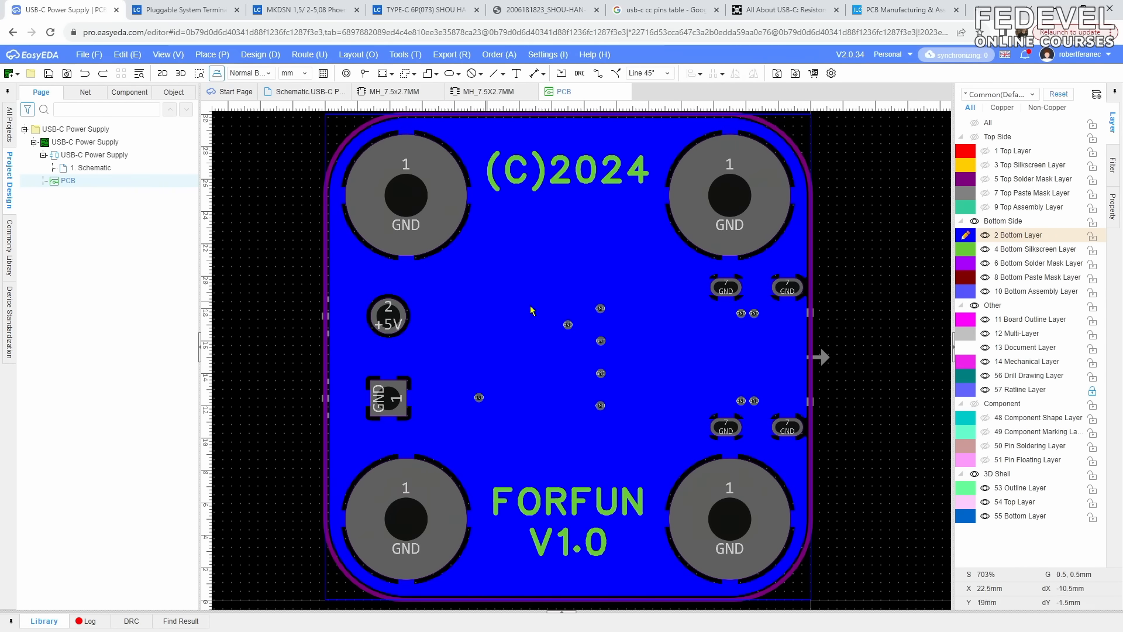
- Load FEDEVEL_logo_square_color_1.png as an image to insert on the PCB
scroll(585, 310, "down", 2)
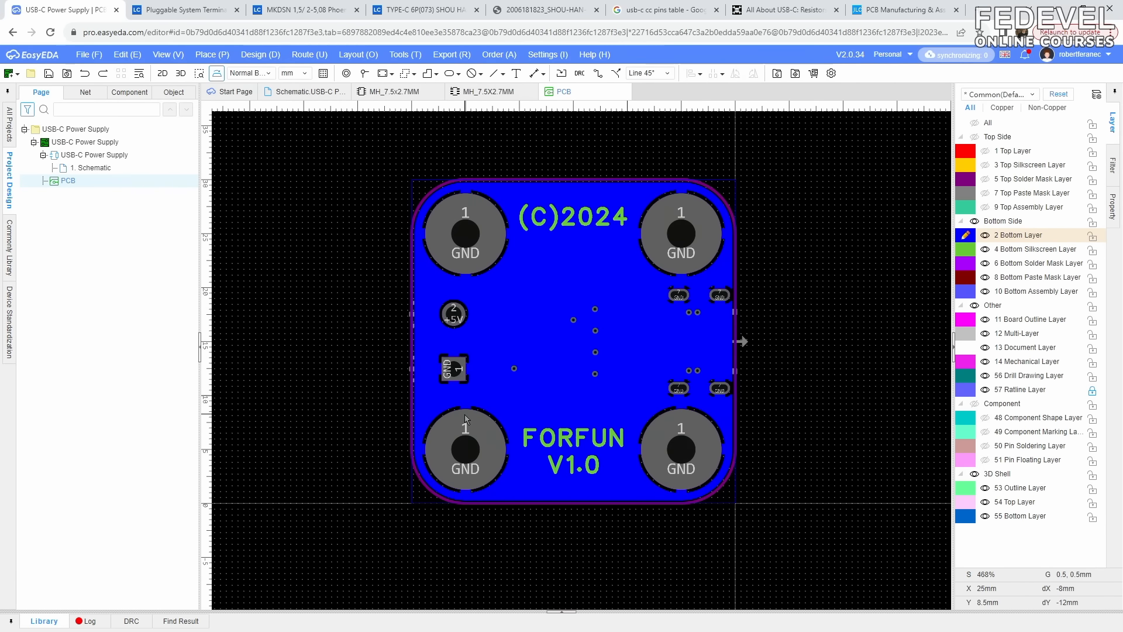
left_click(214, 54)
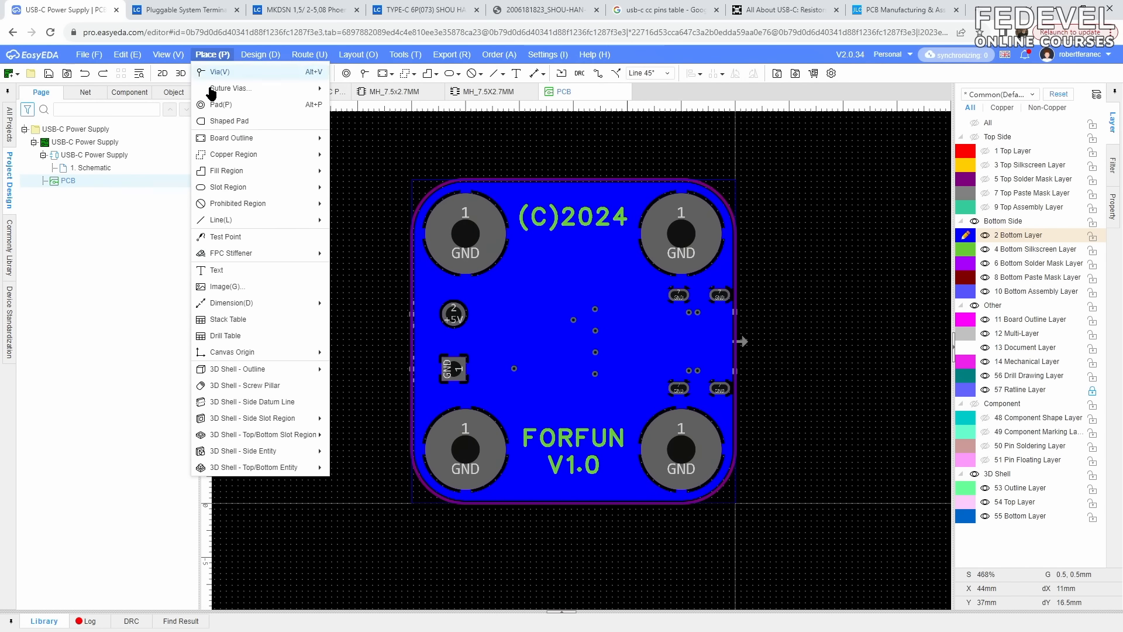
left_click(271, 287)
left_click(146, 101)
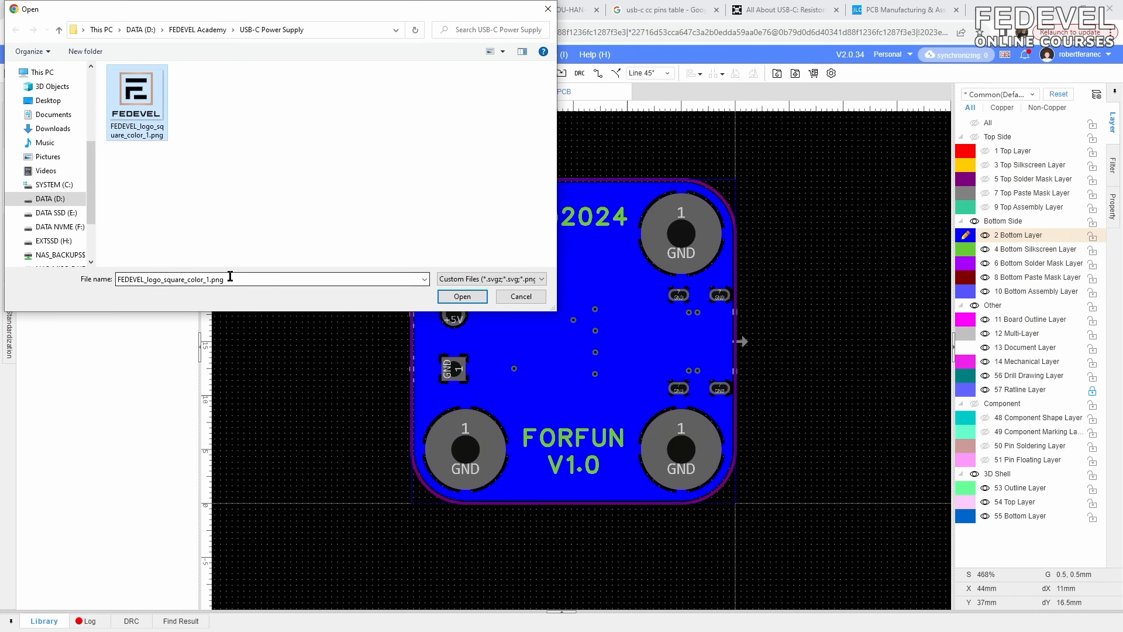
left_click(474, 280)
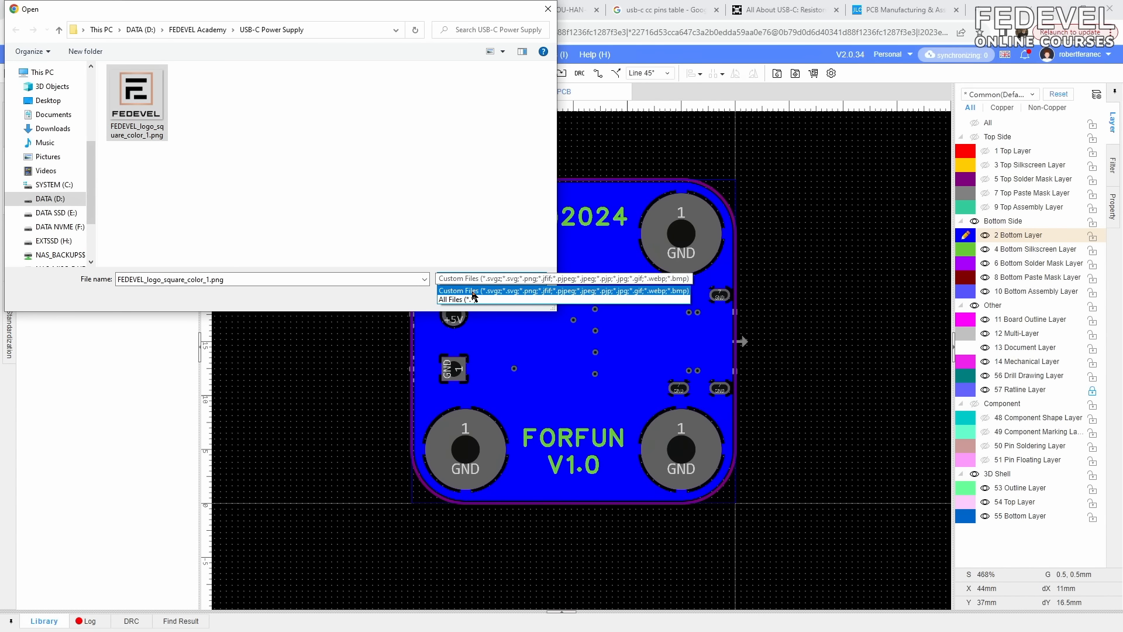
left_click(386, 303)
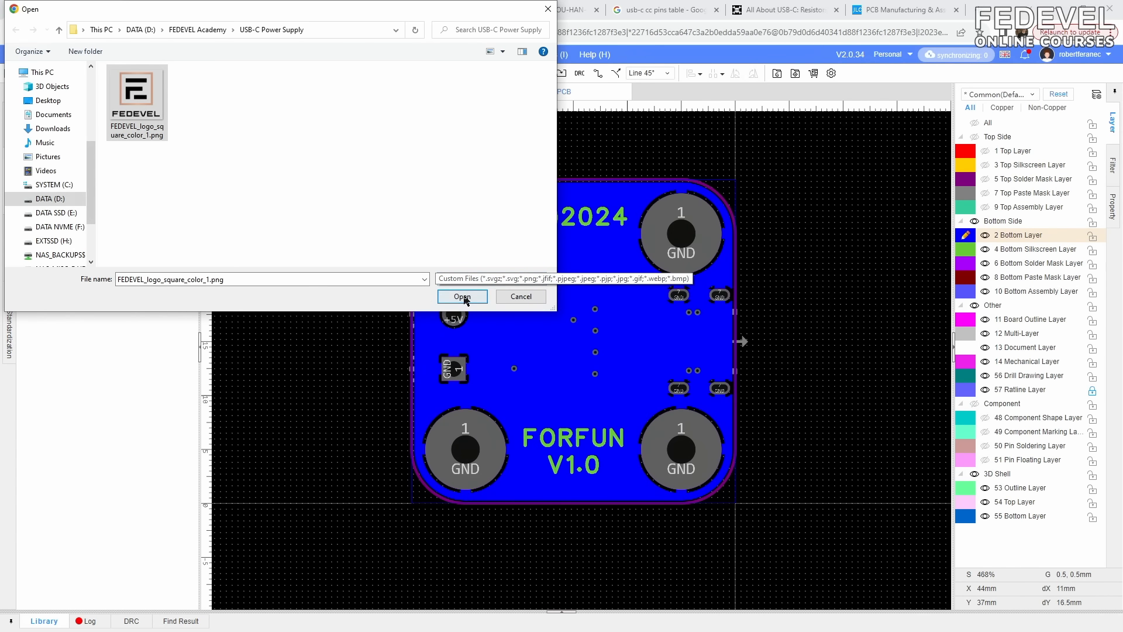
left_click(464, 296)
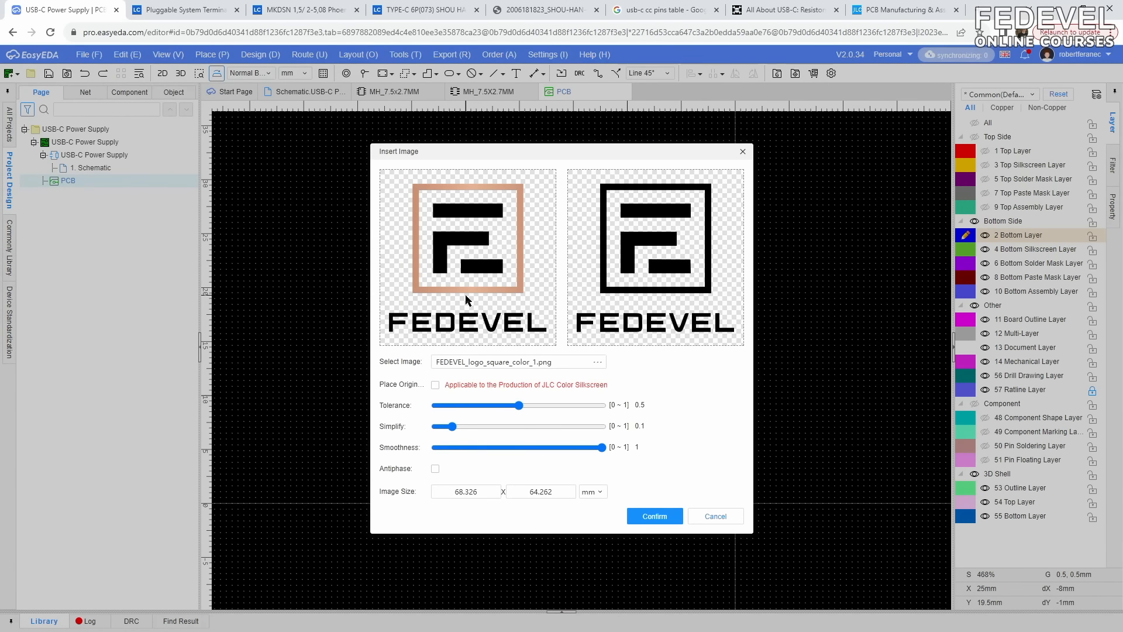
- Set the logo image's width to 15 mm and place it beside the board at X 45.5, Y 24 mm
left_click_drag(484, 492, 433, 491)
type("15")
left_click(567, 492)
left_click(655, 517)
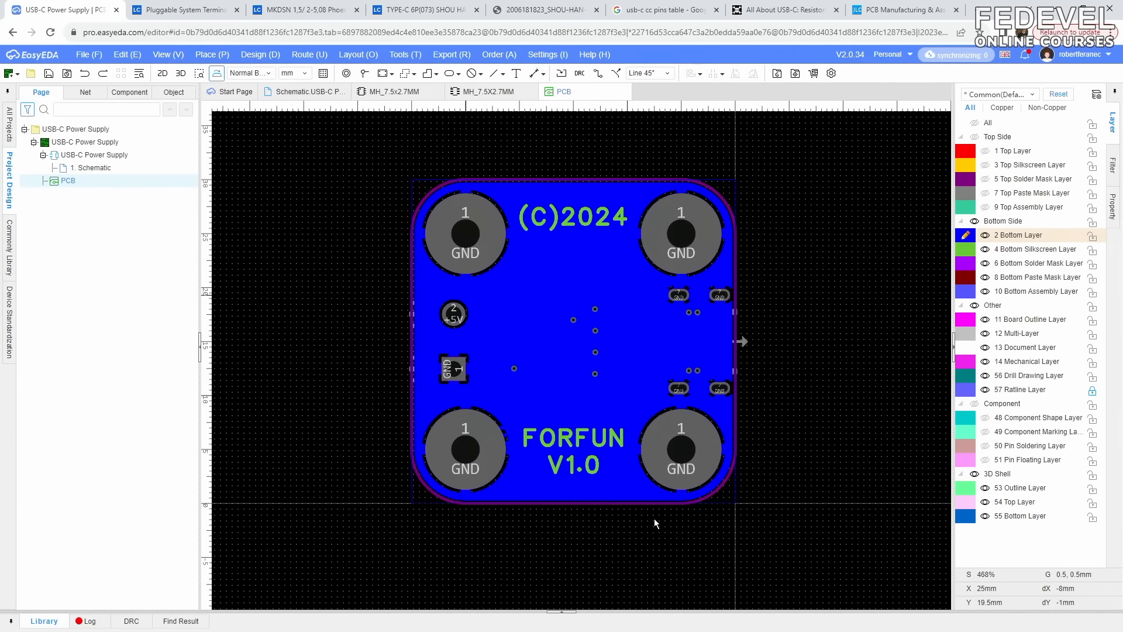
left_click(244, 251)
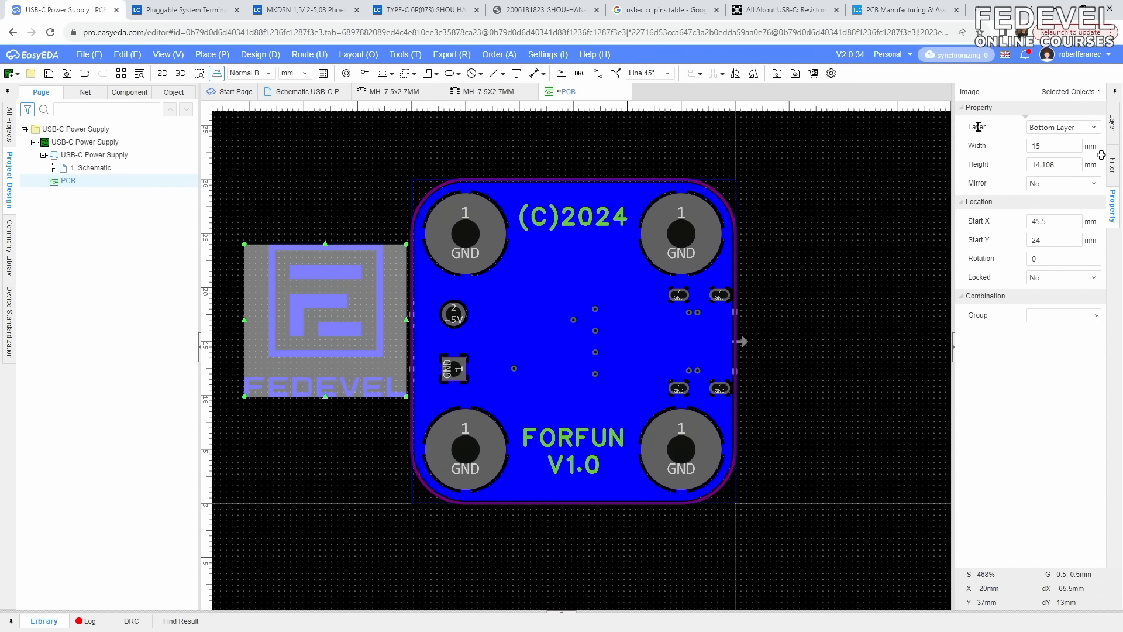
- Assign the logo to the Bottom Solder Mask Layer, center it between the (C)2024 and FORFUN labels, and make that layer active
left_click(1062, 128)
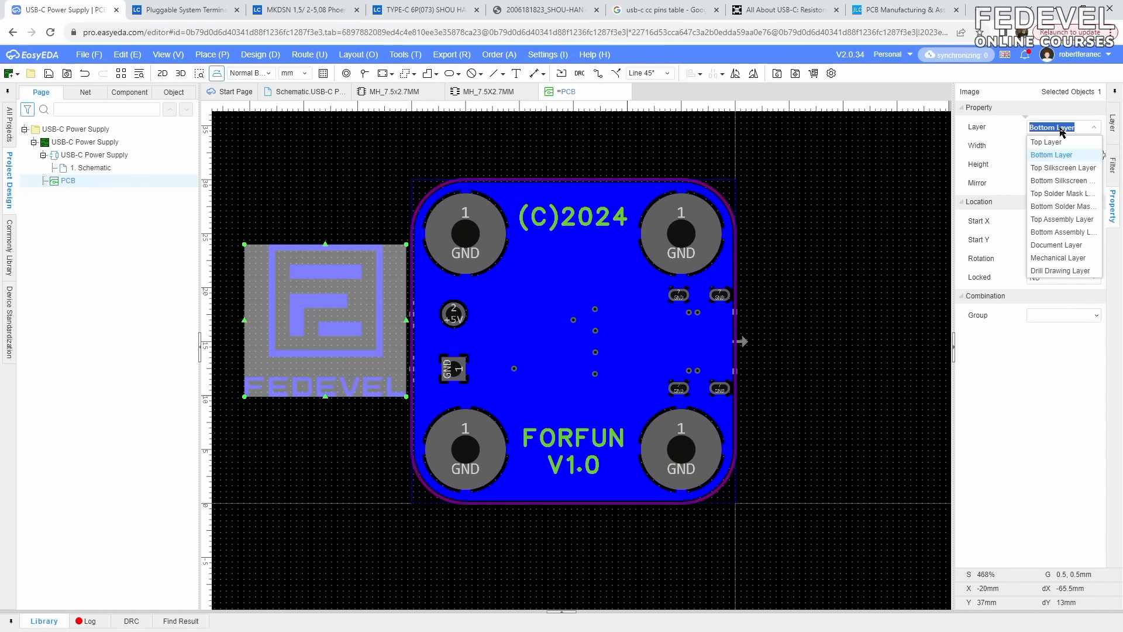
left_click(1054, 208)
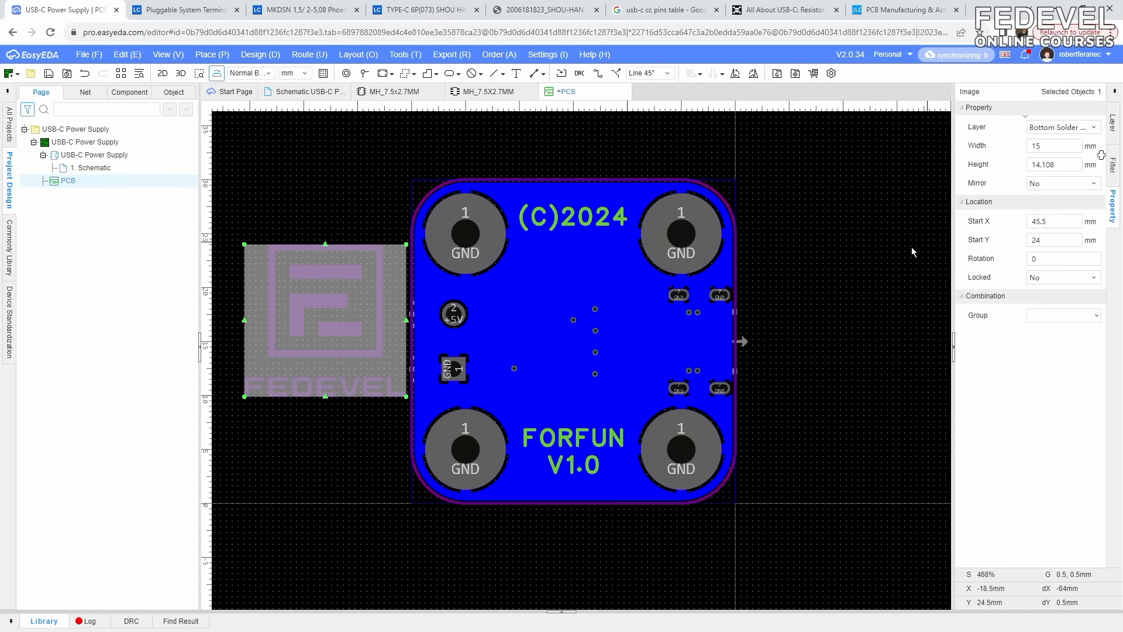
left_click_drag(314, 305, 566, 307)
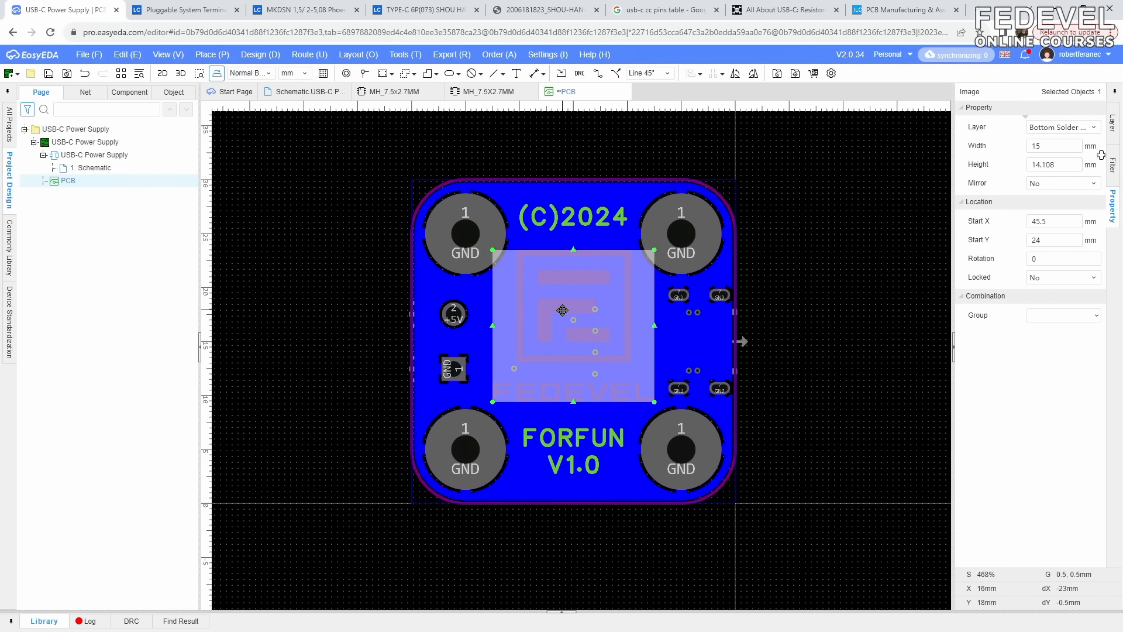
left_click(773, 328)
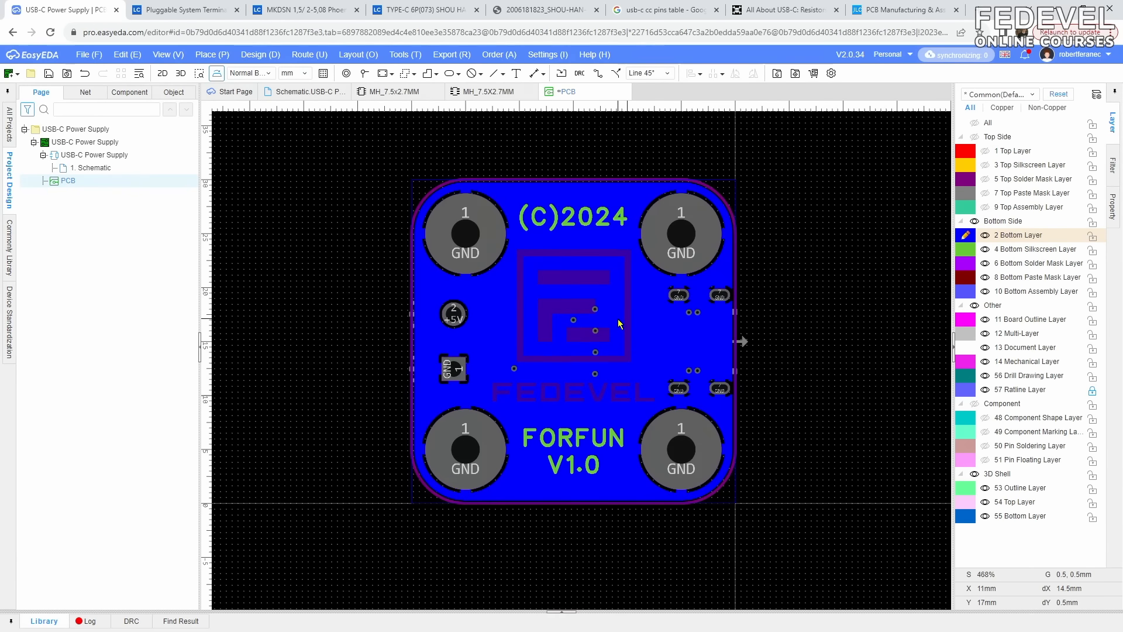
left_click(971, 267)
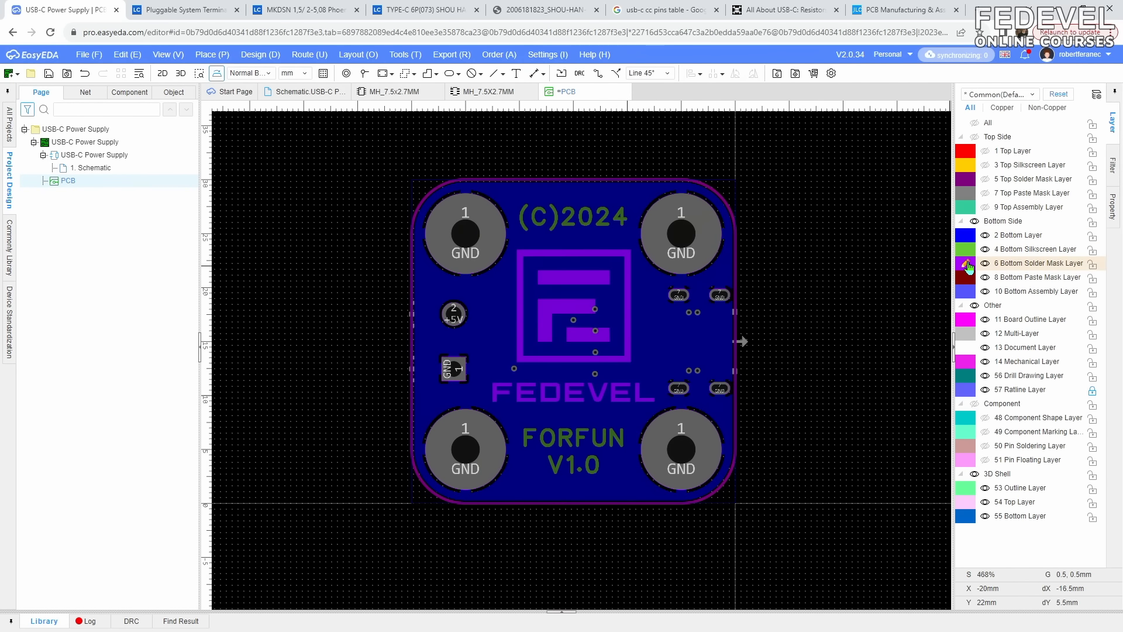
- Inspect the board in the 3D preview from several angles and return to the PCB layout
left_click(182, 74)
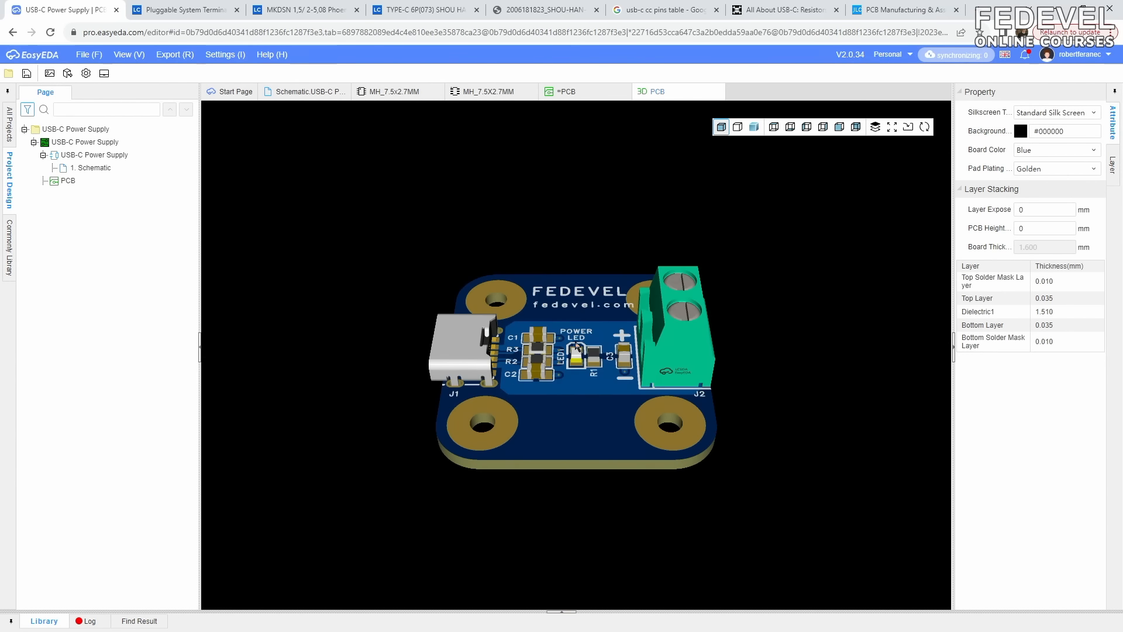
left_click_drag(576, 345, 581, 391)
left_click_drag(822, 349, 845, 356)
left_click_drag(819, 343, 815, 350)
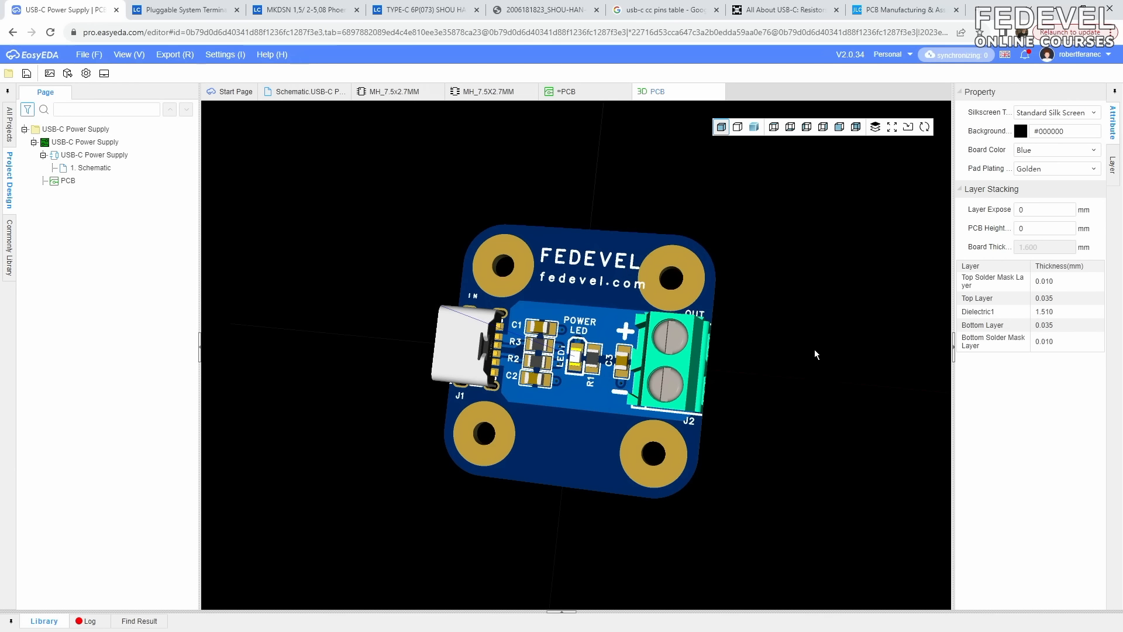
left_click(719, 92)
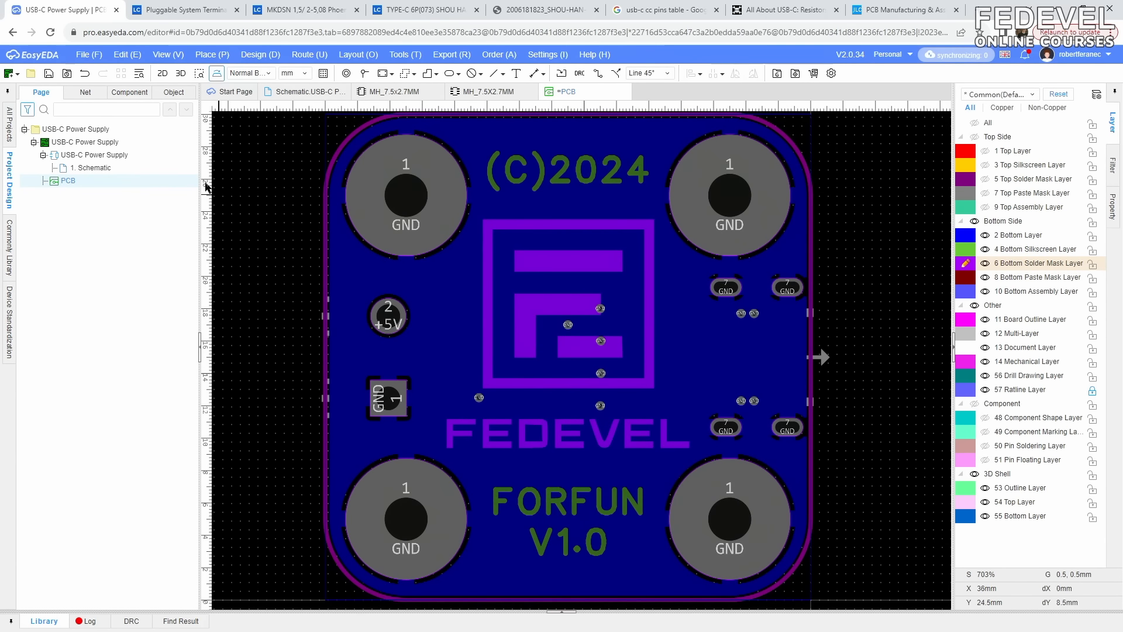
- Save the PCB, reopen the 3D preview and reload the editor page
left_click(50, 76)
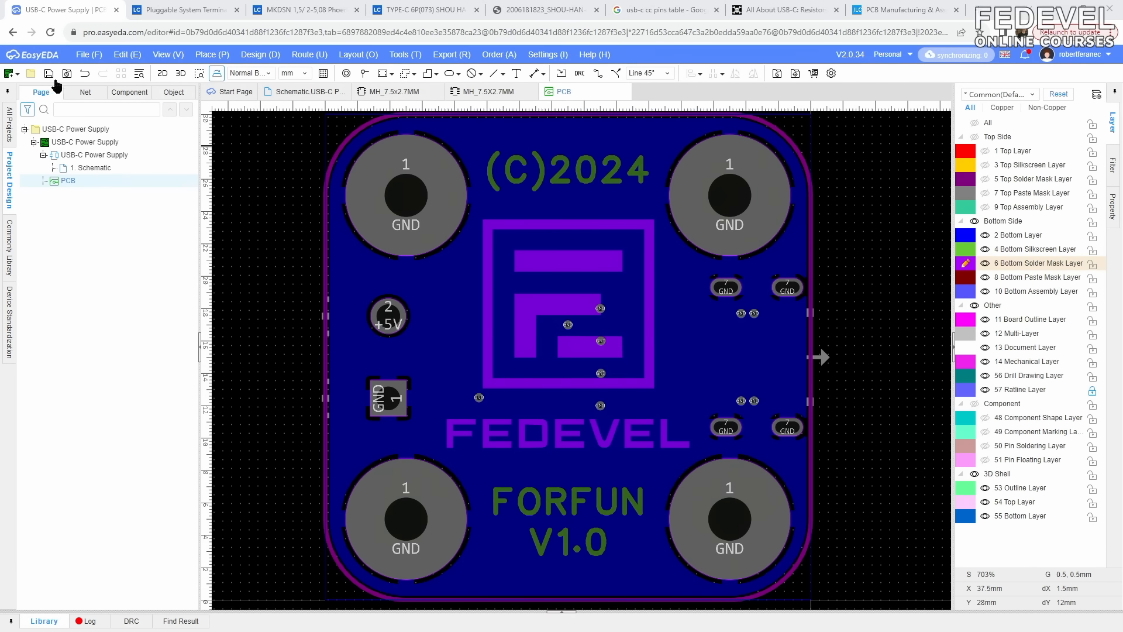
left_click(181, 74)
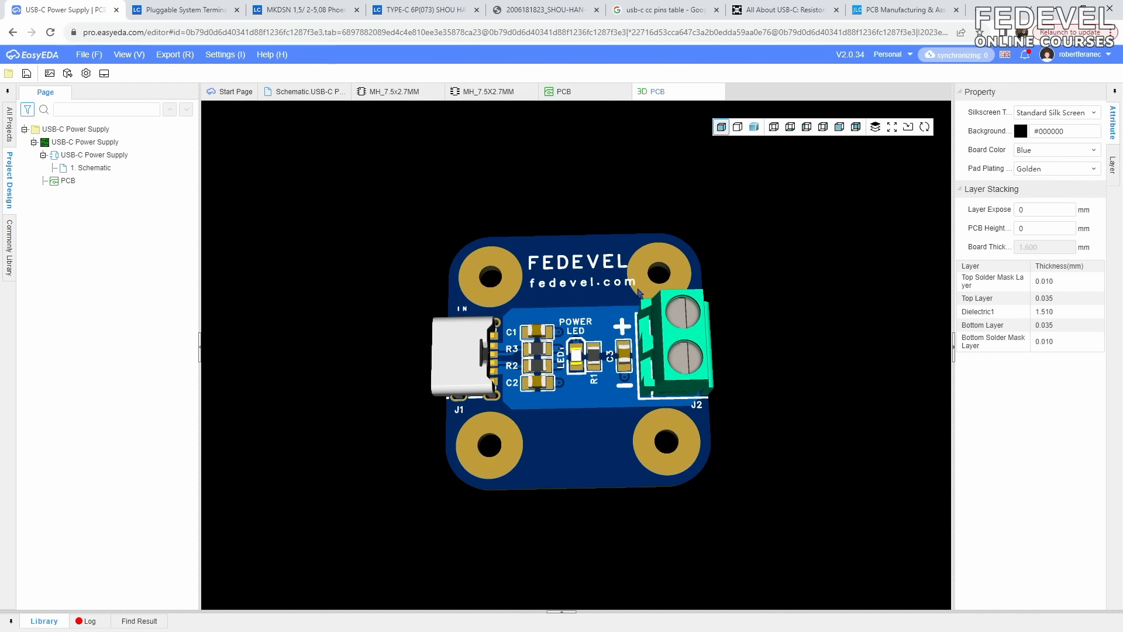
left_click(50, 33)
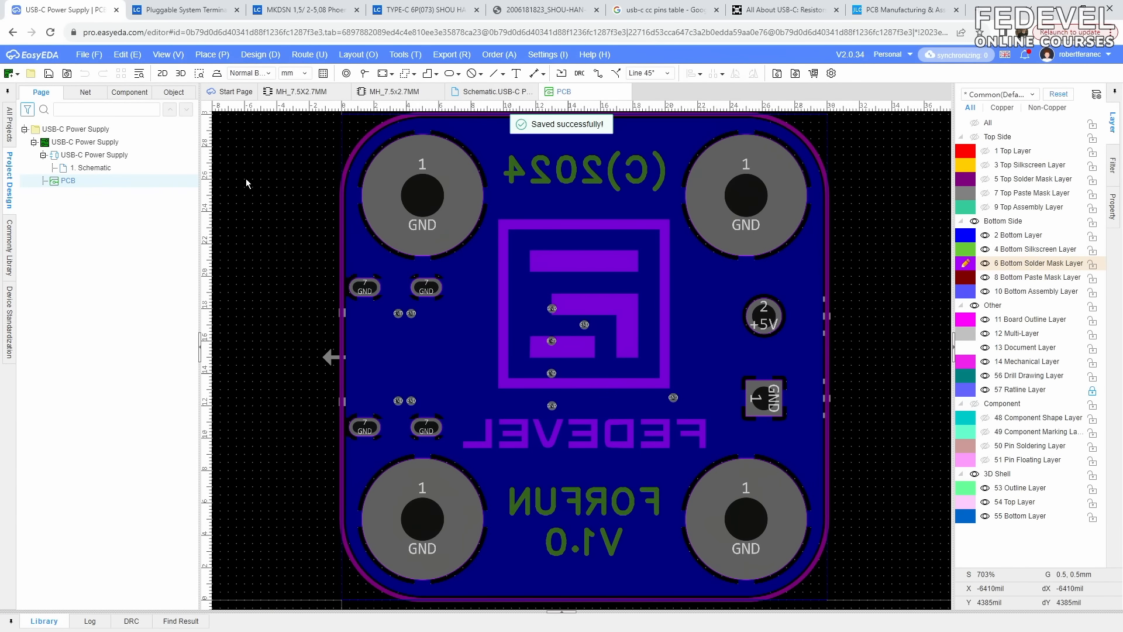
- Examine the reloaded board in the 3D preview and close the preview
left_click(182, 74)
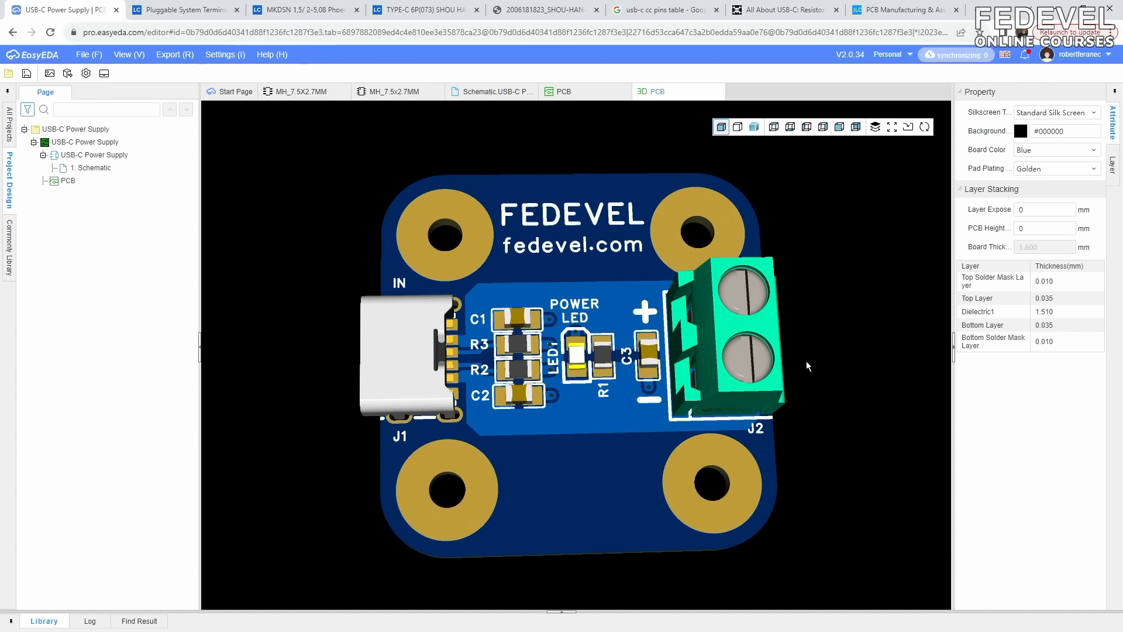
left_click_drag(806, 360, 778, 365)
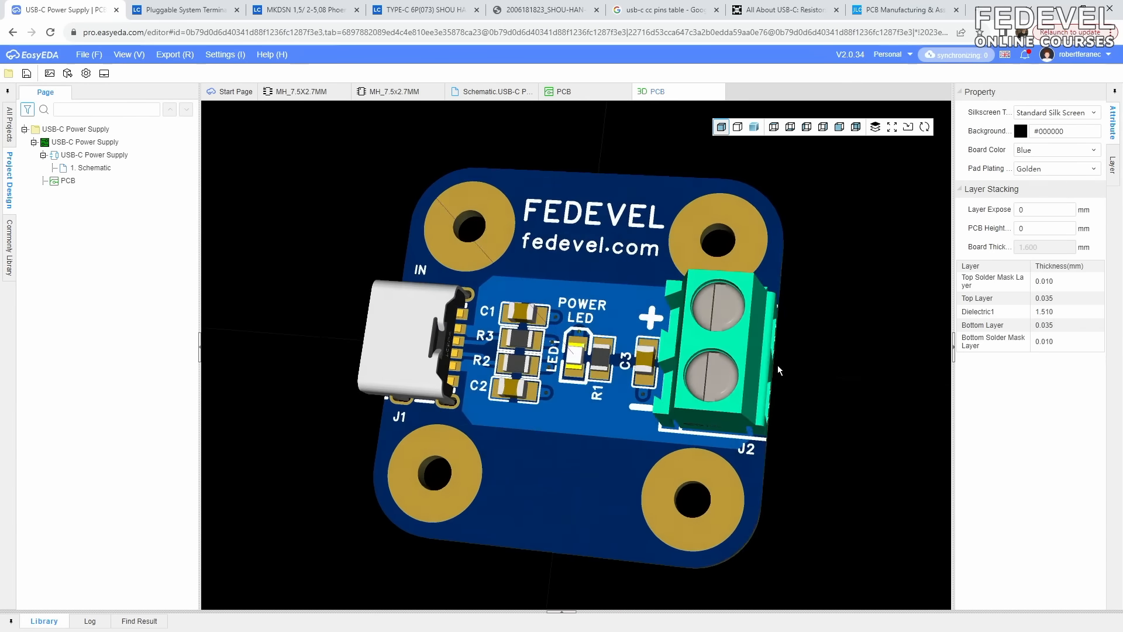
left_click(716, 93)
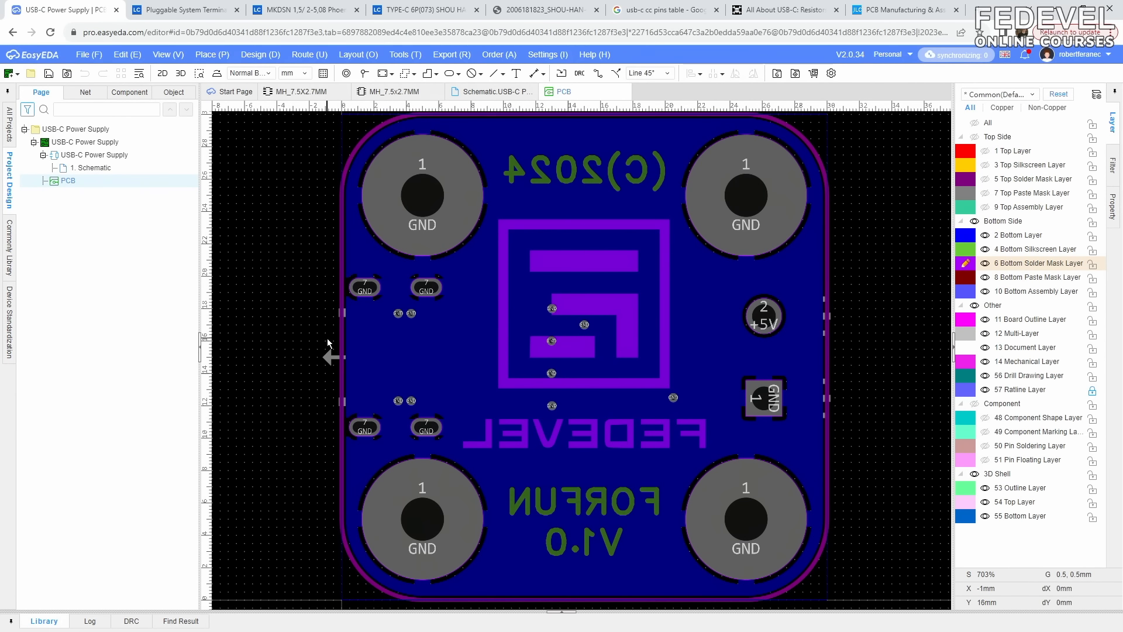
- Make the Top Layer active and hide all Bottom Side layers
left_click(968, 152)
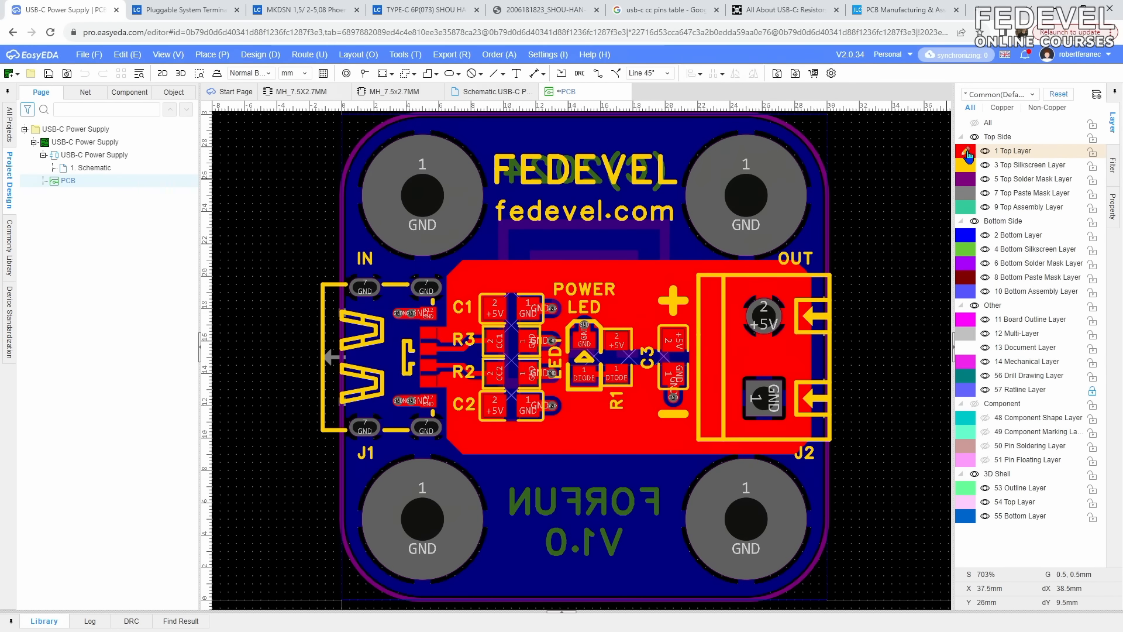
left_click(975, 221)
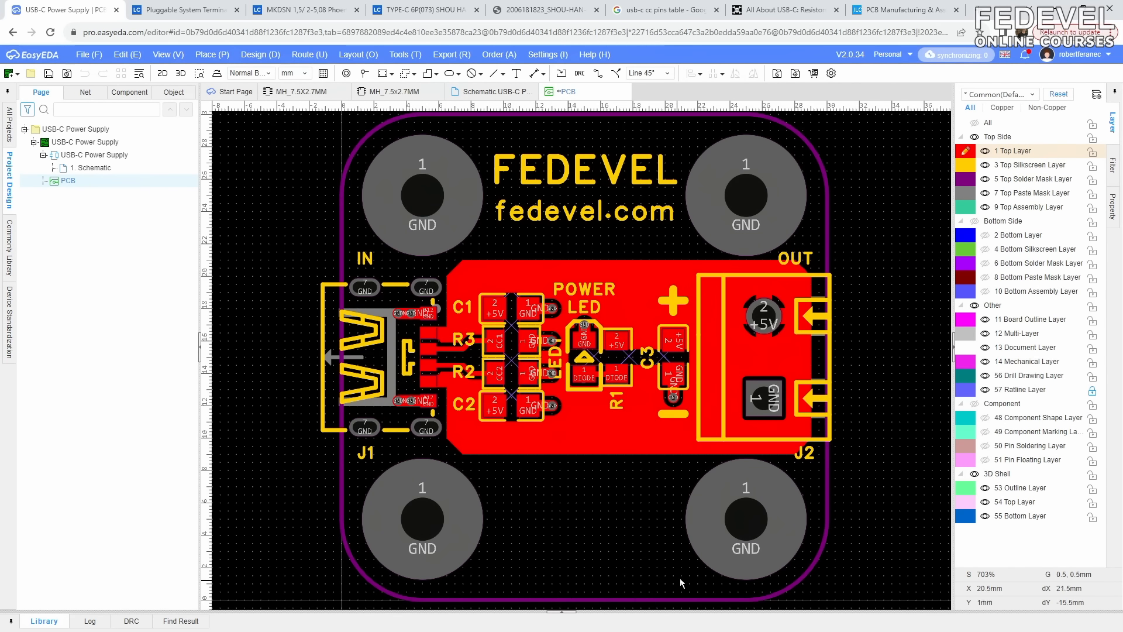
- Check the option for using JLC color silkscreen technology in the general PCB/Footprint settings
left_click(546, 55)
mouse_move(547, 104)
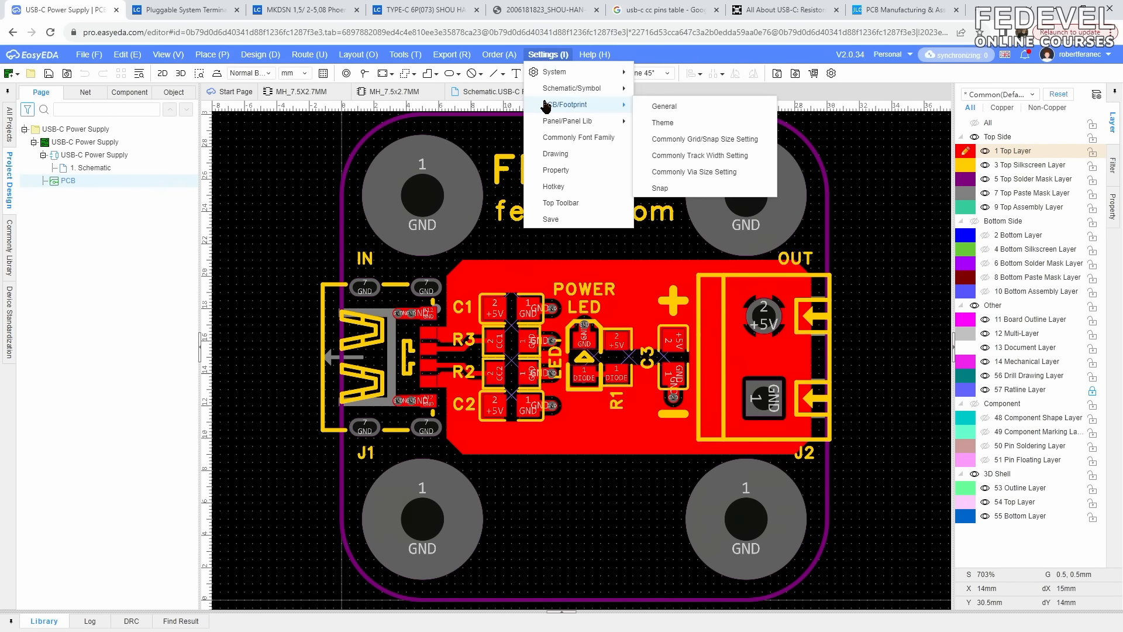
left_click(664, 106)
left_click_drag(855, 202, 858, 465)
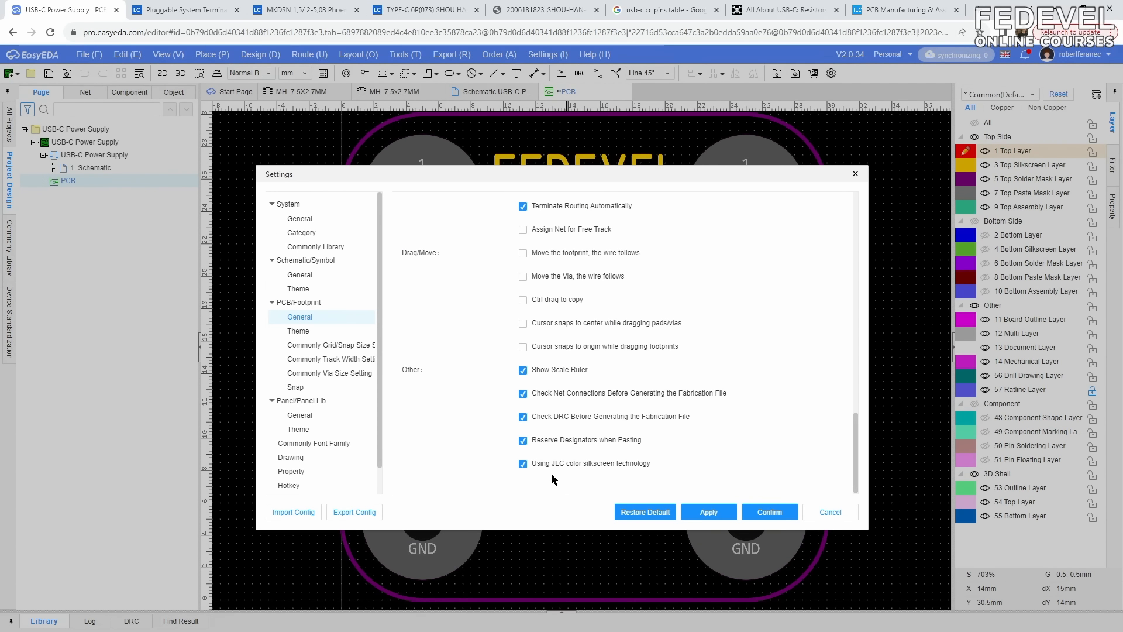
left_click(830, 512)
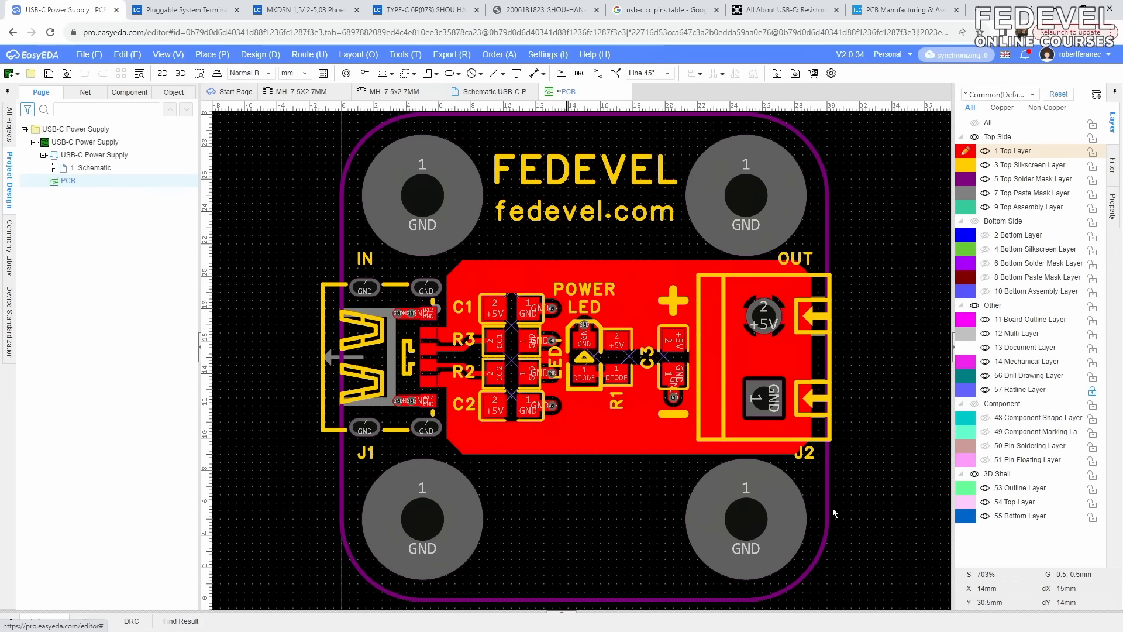
- Load online hw courses v6.png as an image to insert on the top side of the PCB
left_click(214, 55)
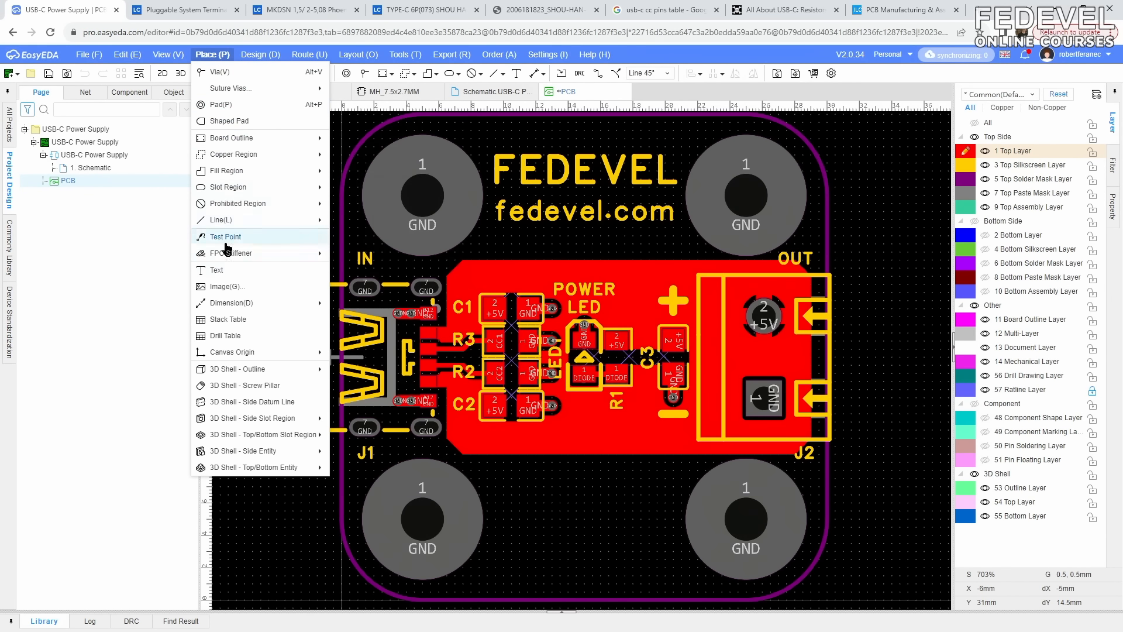
left_click(264, 290)
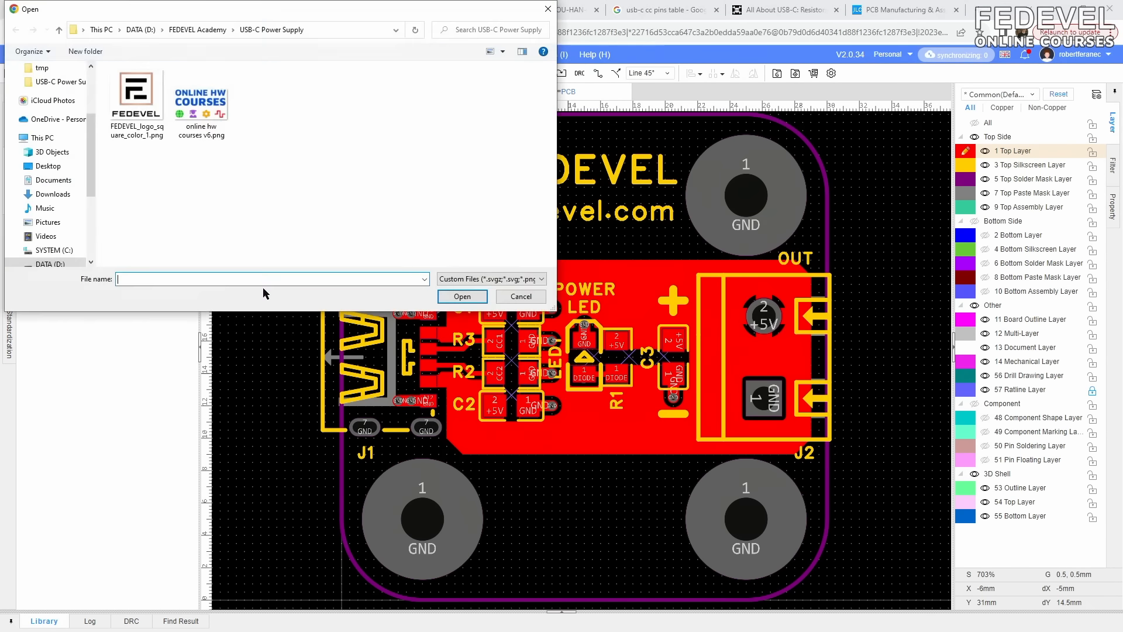
left_click(215, 116)
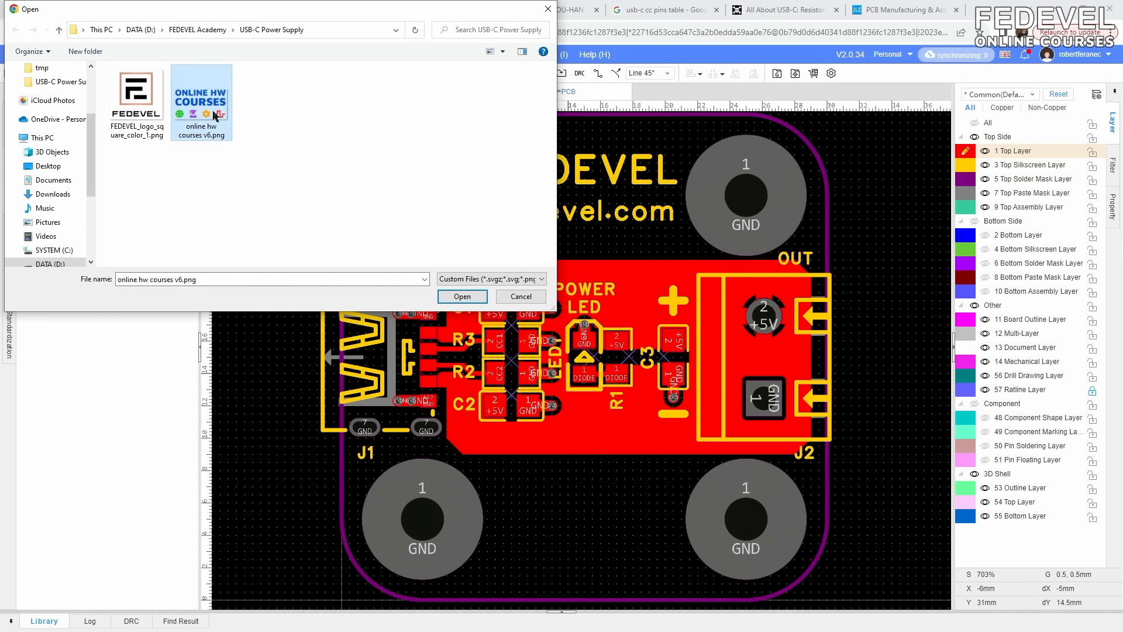
left_click(462, 296)
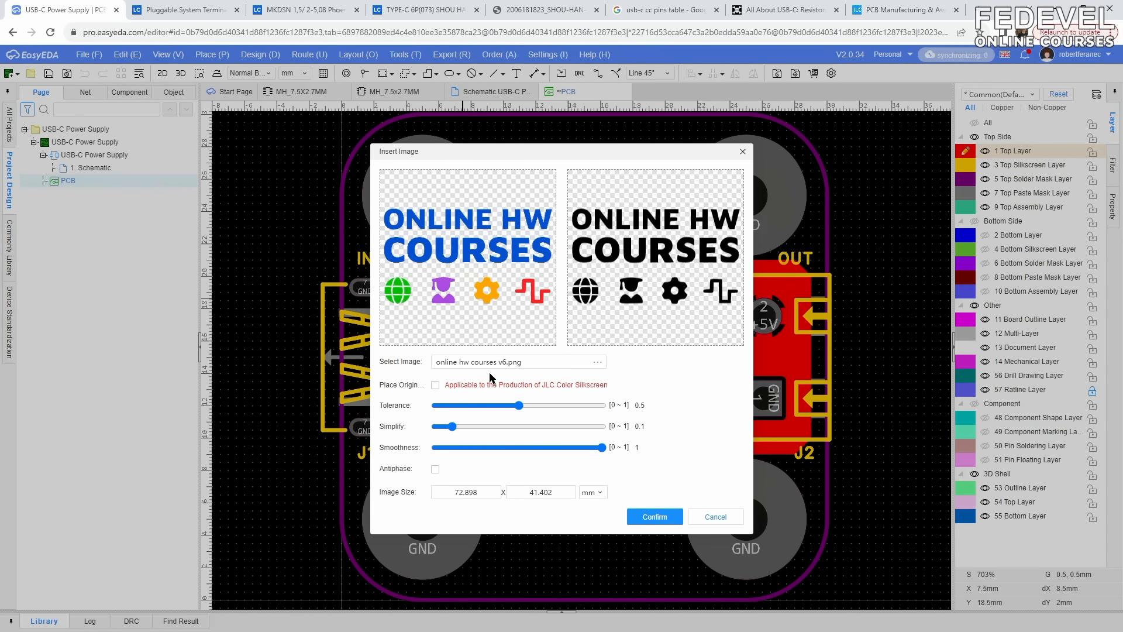
- Mark the inserted image as applicable to JLC color silkscreen production and set its width to 12 mm
left_click(435, 386)
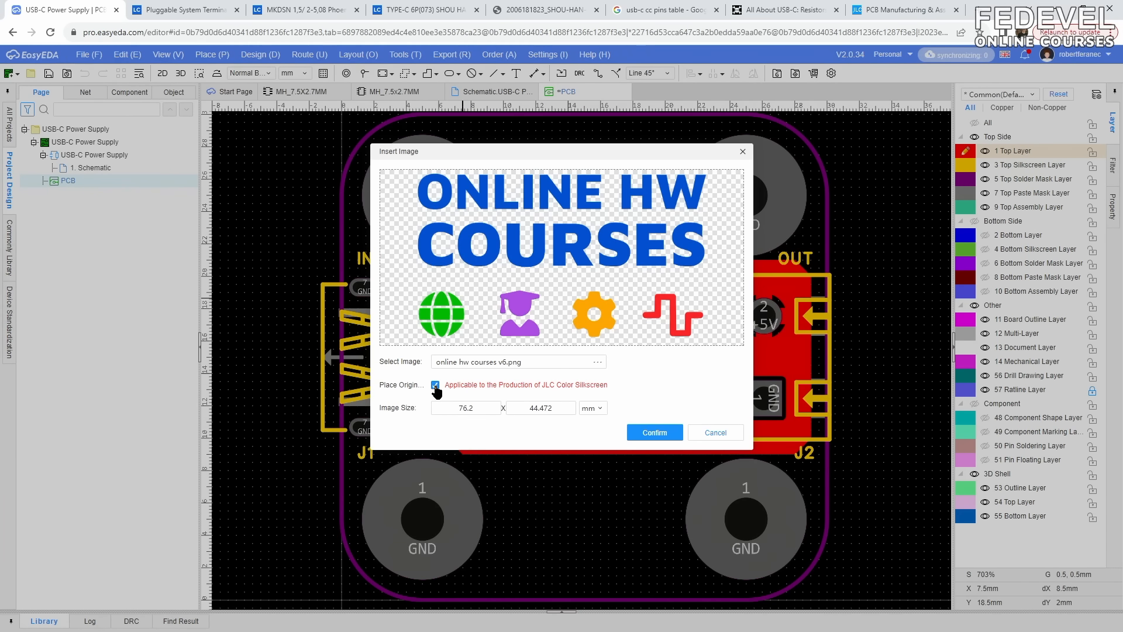
left_click_drag(484, 406, 410, 406)
type("12")
left_click(567, 408)
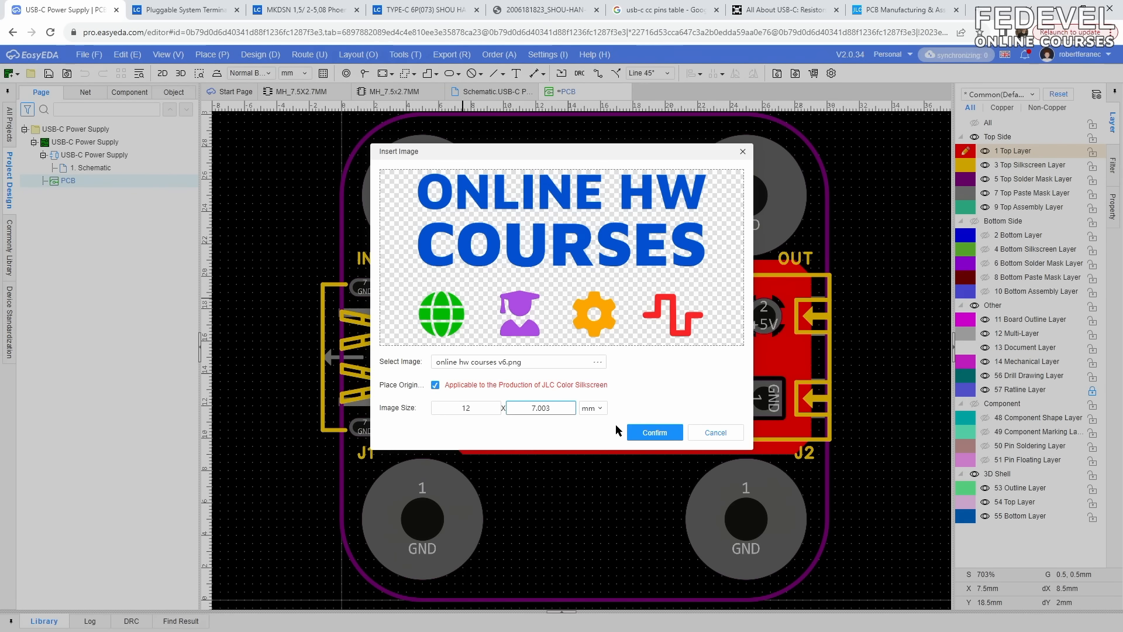
left_click(652, 434)
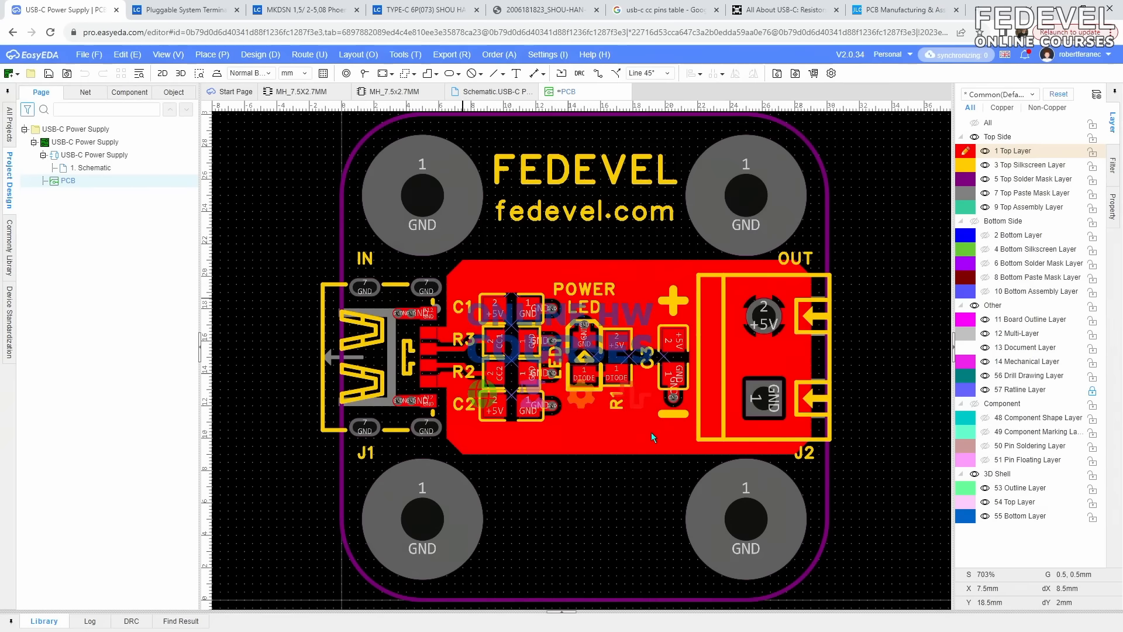
- Place the ONLINE HW COURSES color image on the board between the two lower mounting holes
scroll(555, 453, "down", 2)
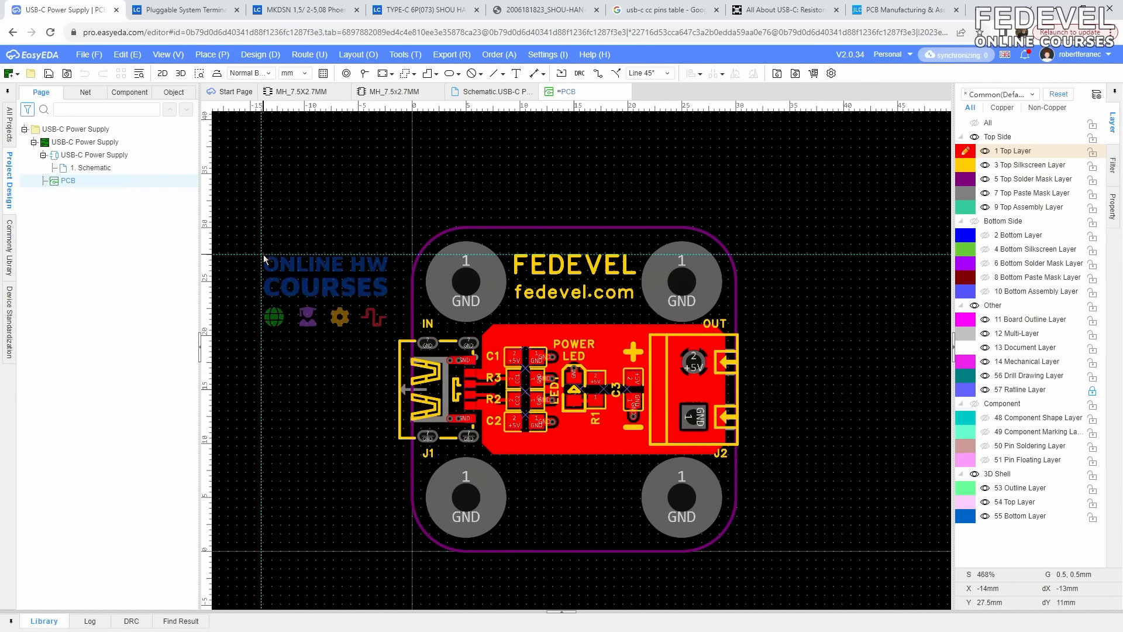
left_click(262, 255)
left_click_drag(320, 288, 568, 500)
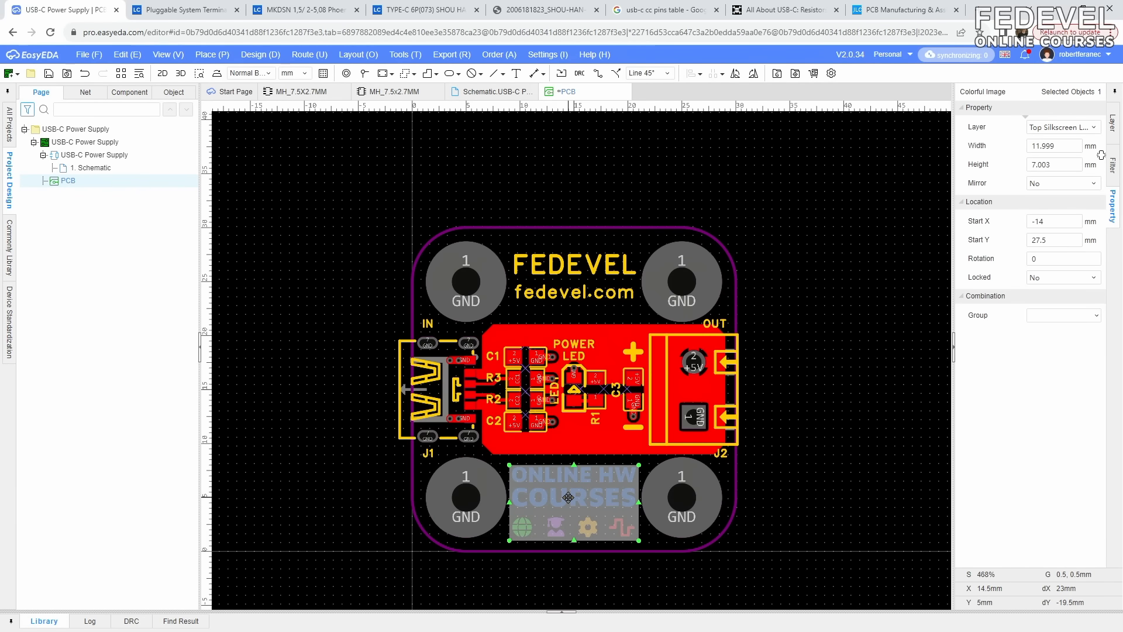
left_click(774, 496)
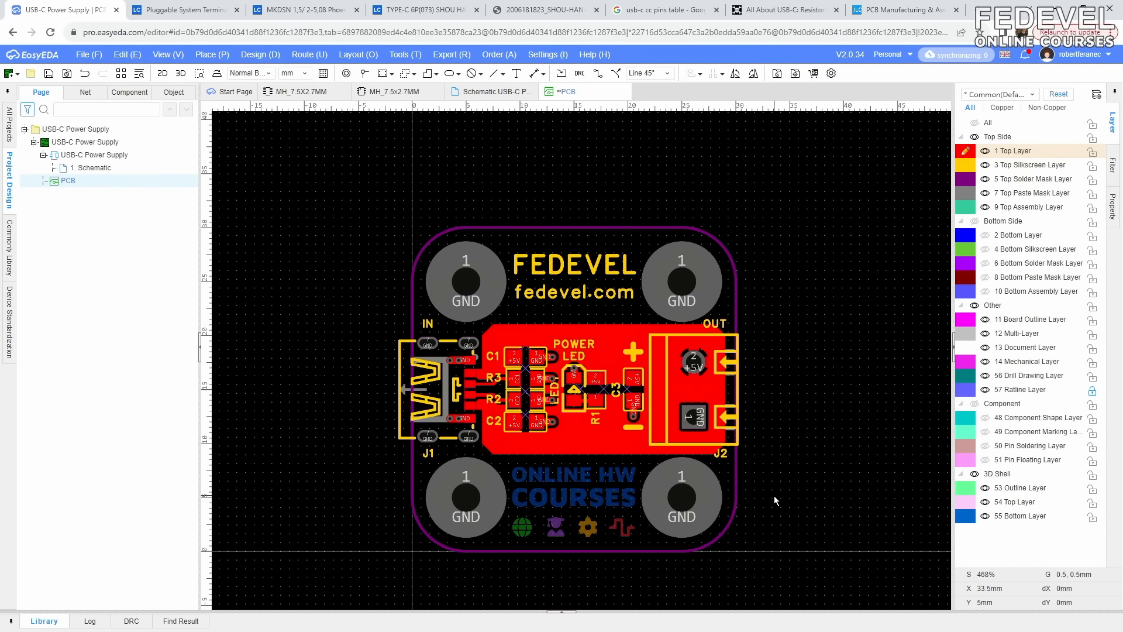
key("k")
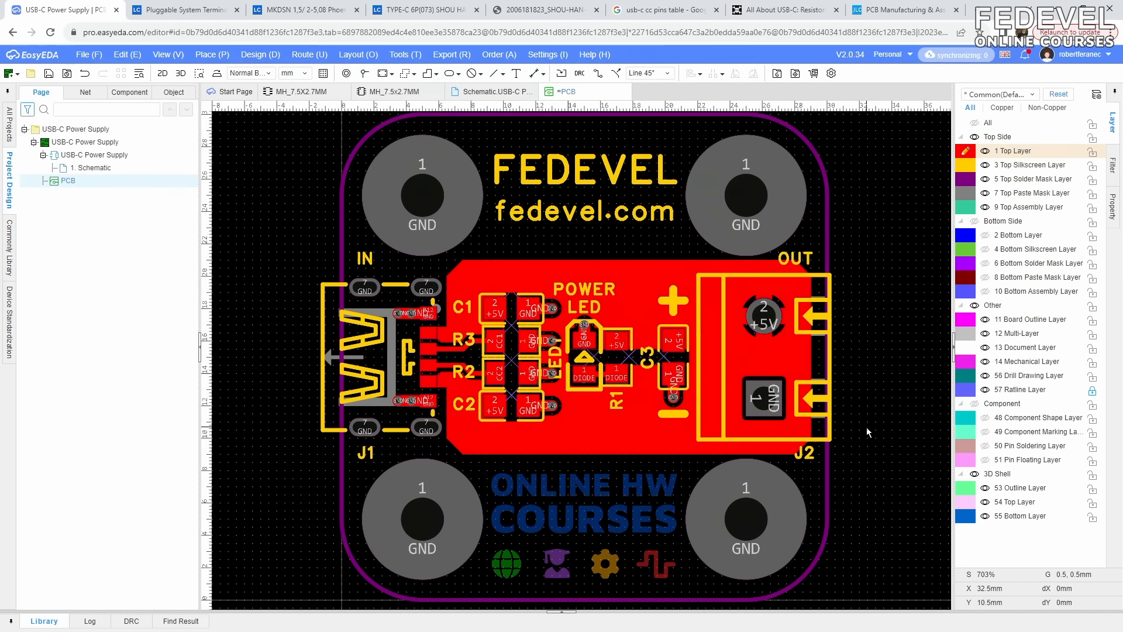
- Check the board in the 3D preview with the Colorful Silk Screen type, and save the PCB after closing it
left_click(181, 73)
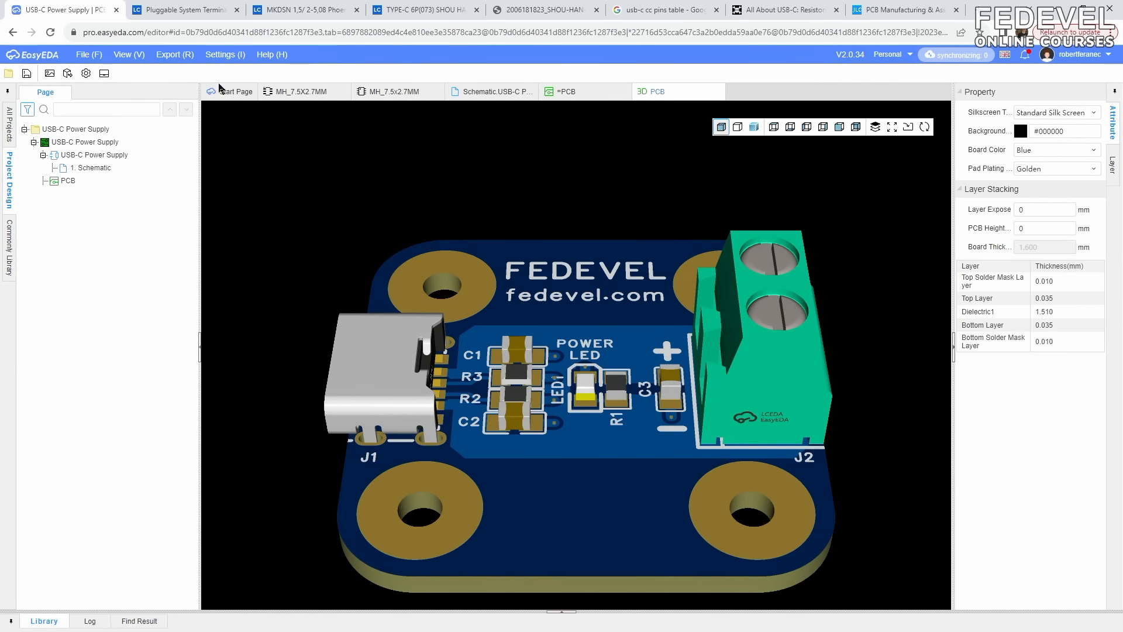
left_click(1076, 117)
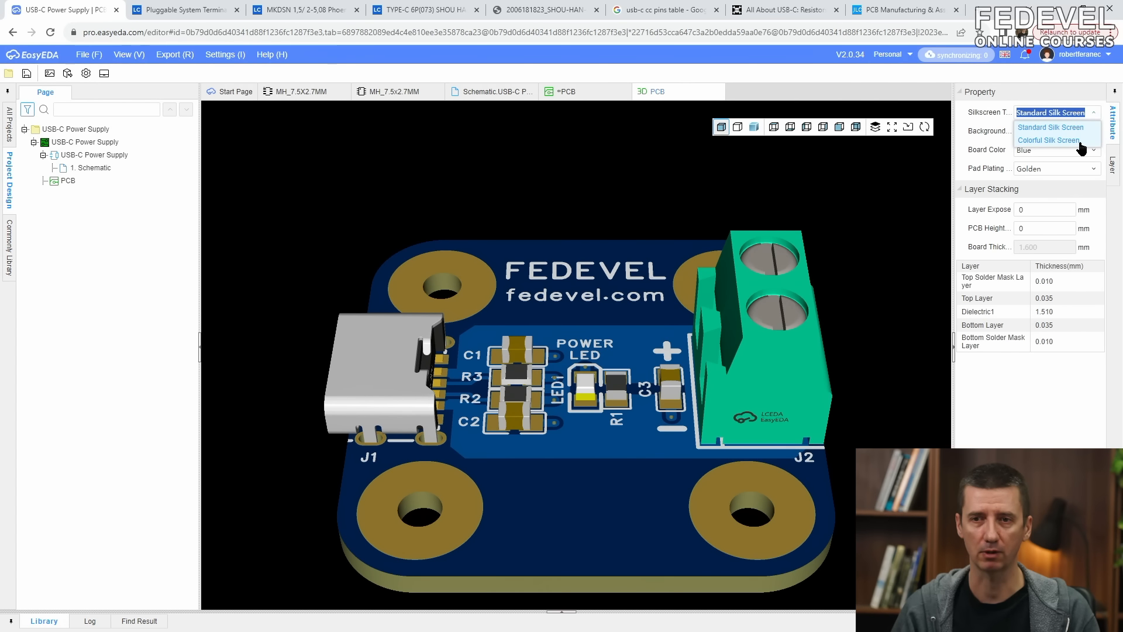
left_click(1080, 141)
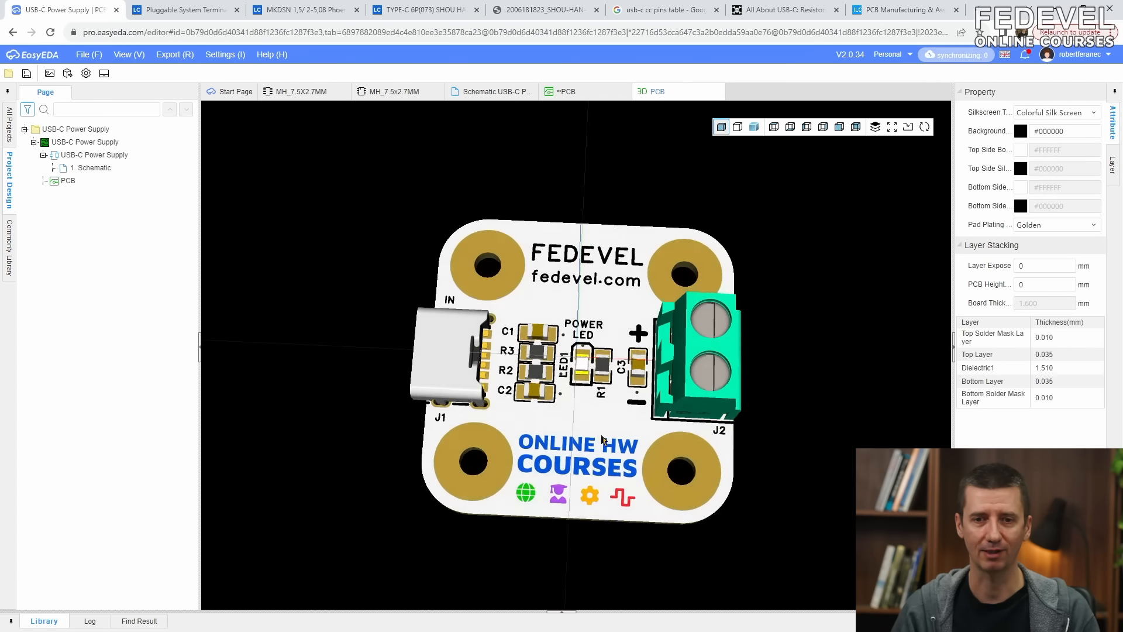
left_click_drag(602, 439, 594, 360)
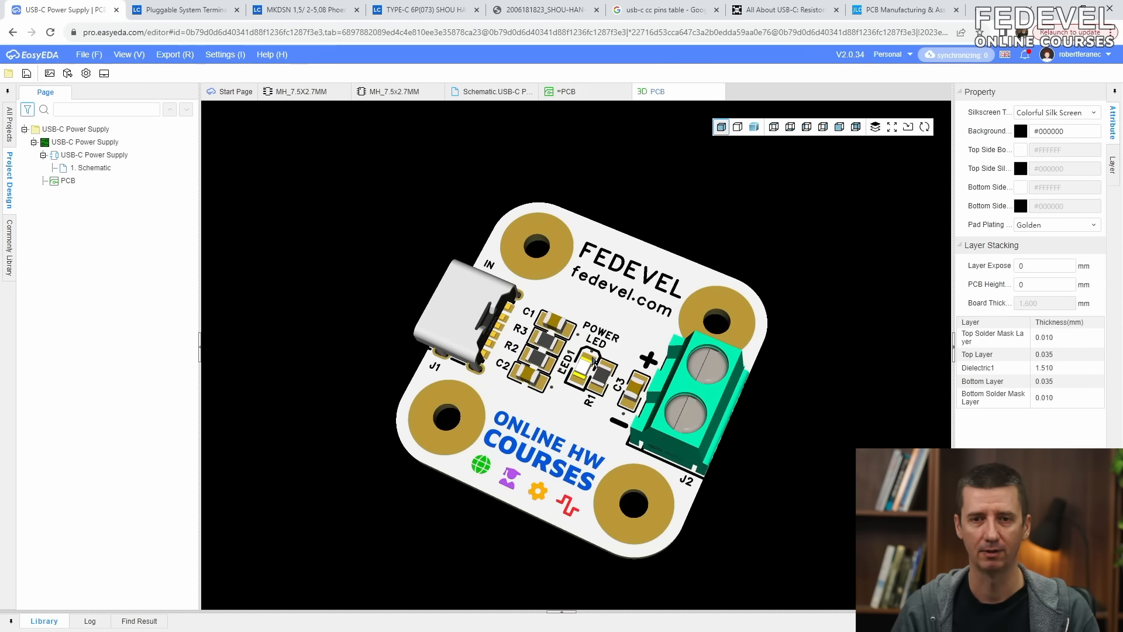
left_click(719, 93)
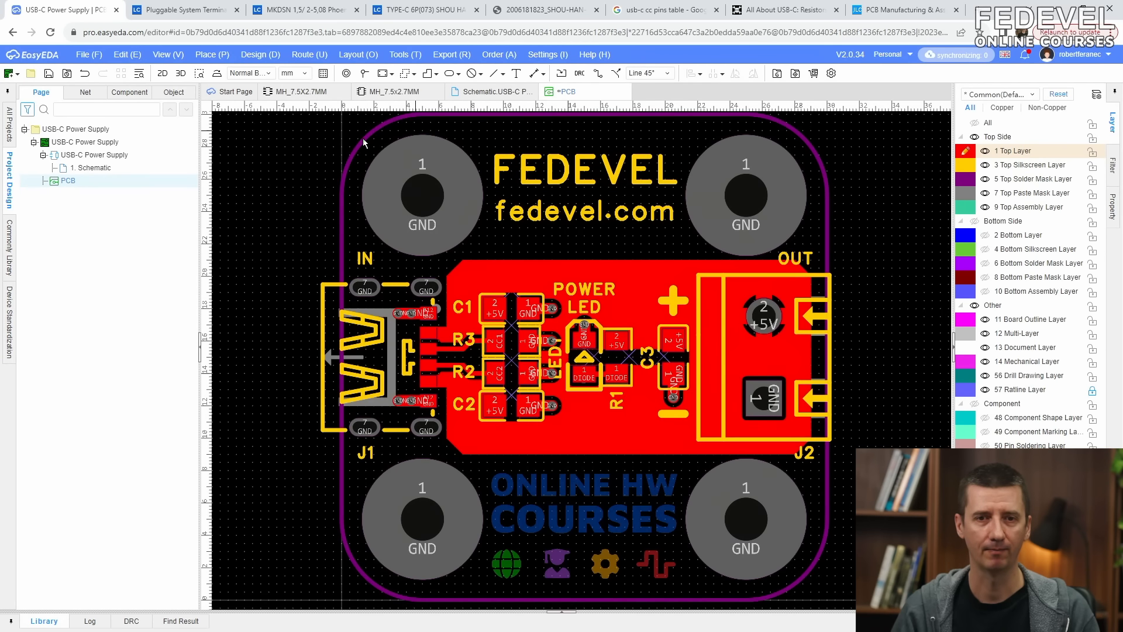
left_click(48, 75)
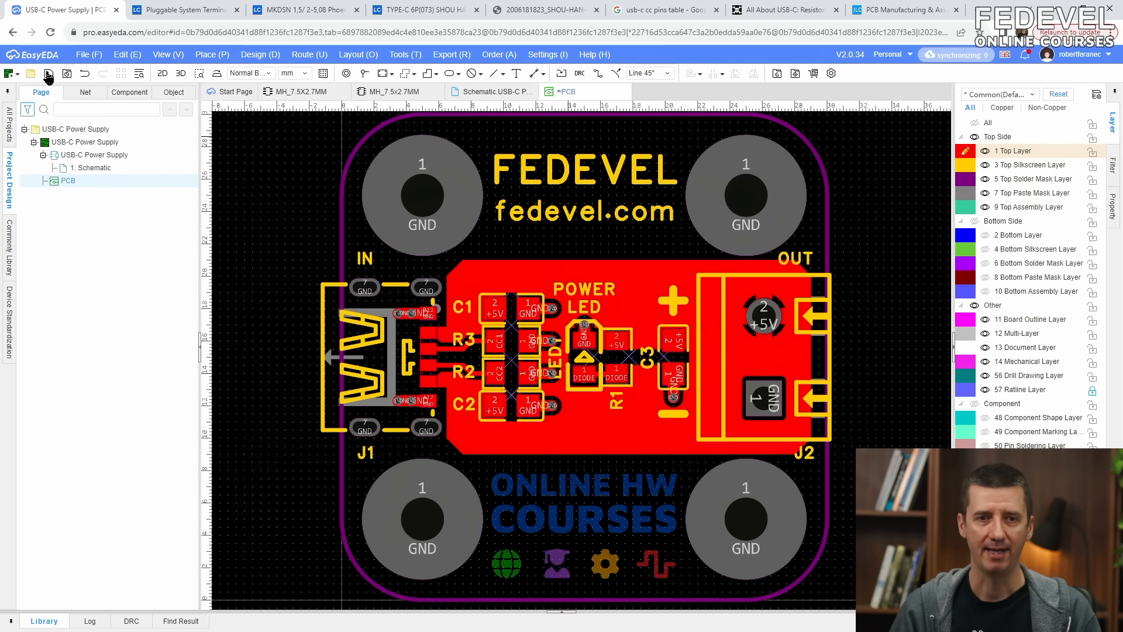
- Draw a rectangular 3D shell outline of about 33 by 33 mm around the whole board
scroll(390, 262, "down", 2)
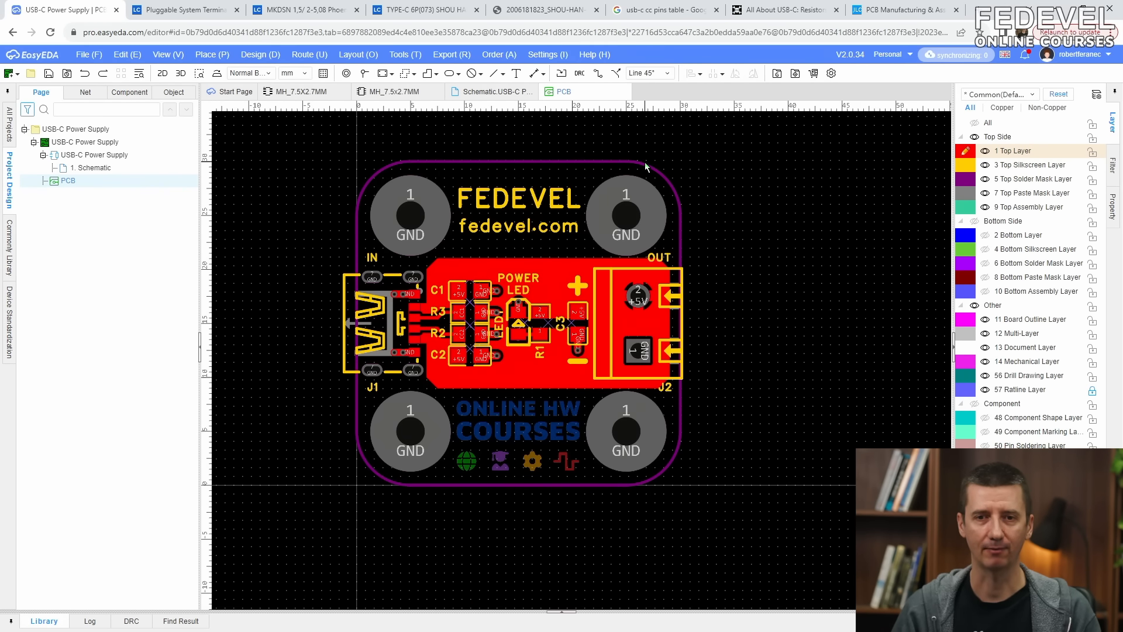
left_click(225, 55)
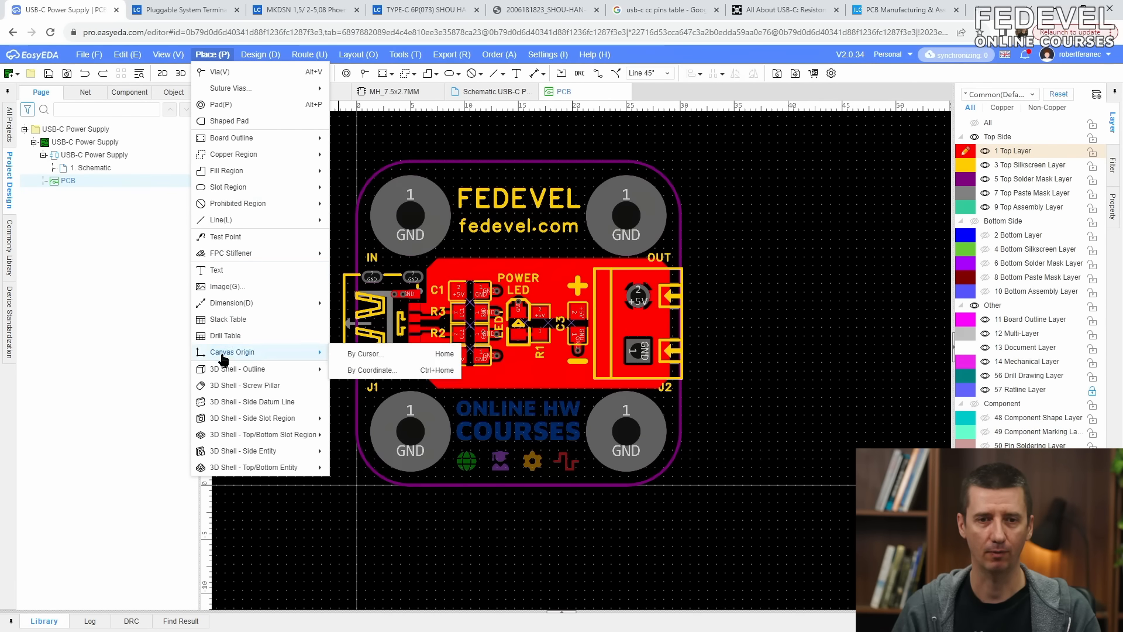
mouse_move(238, 371)
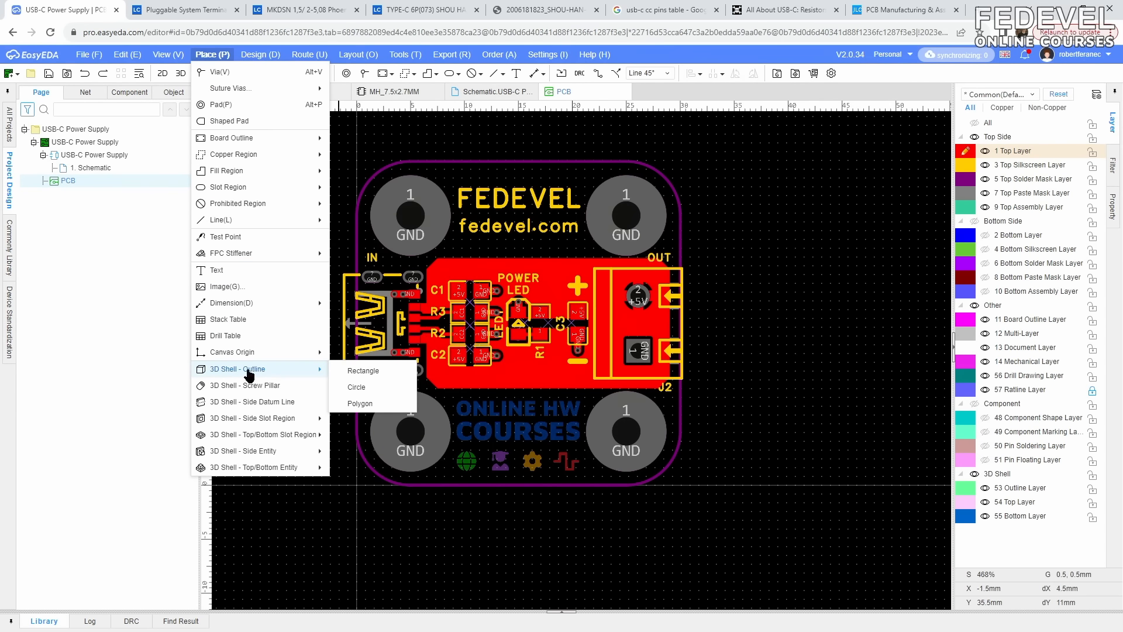
left_click(363, 371)
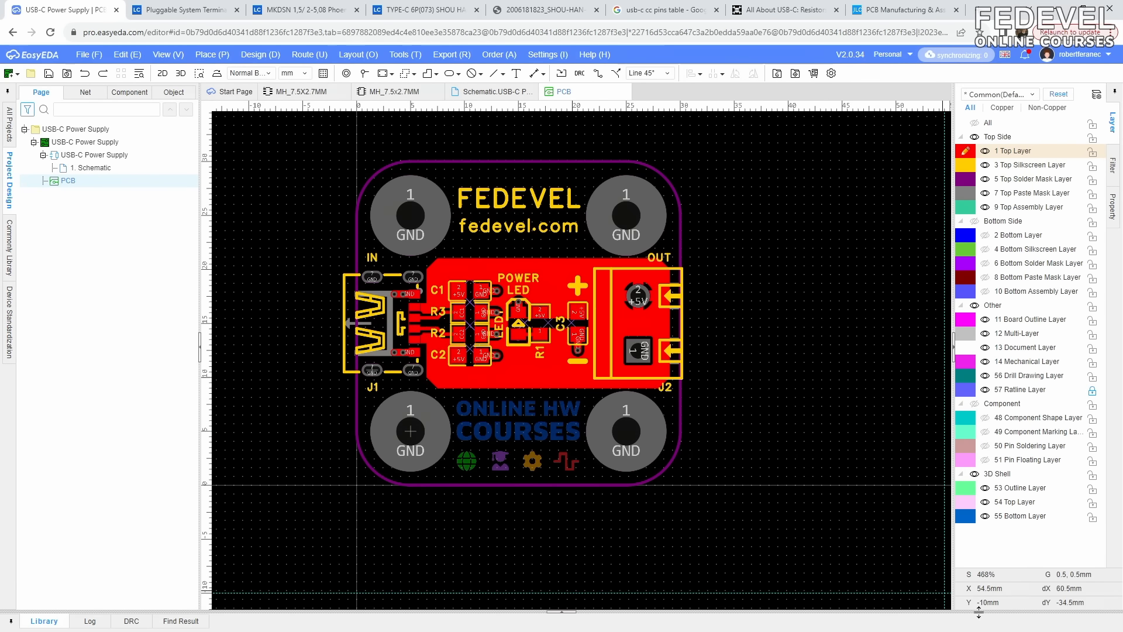
scroll(346, 500, "up", 5)
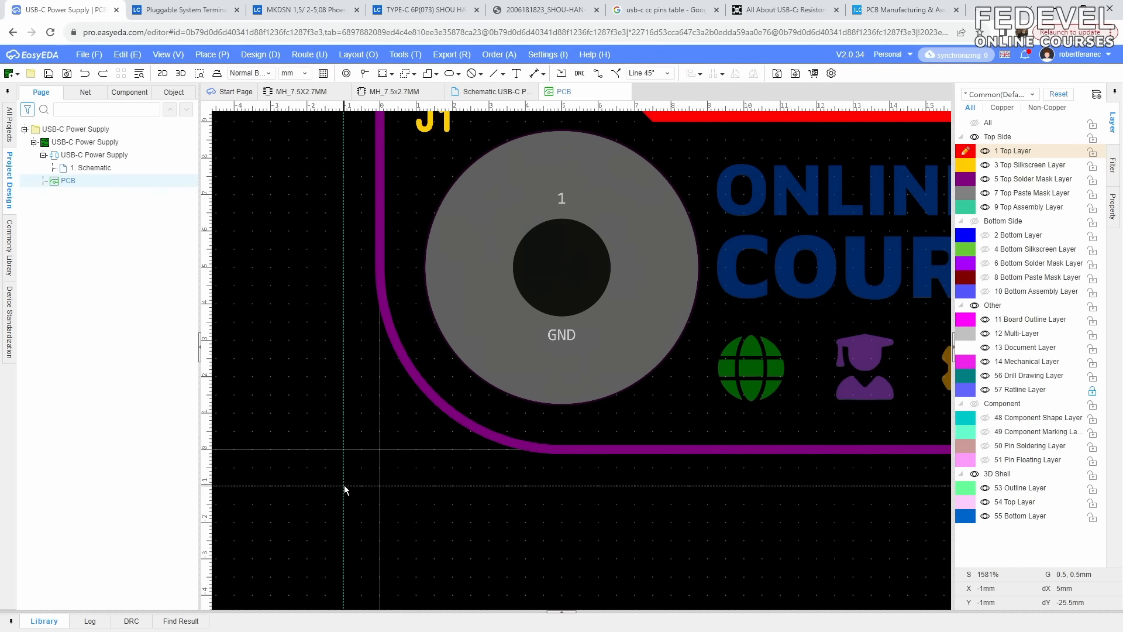
left_click(327, 505)
scroll(328, 506, "down", 3)
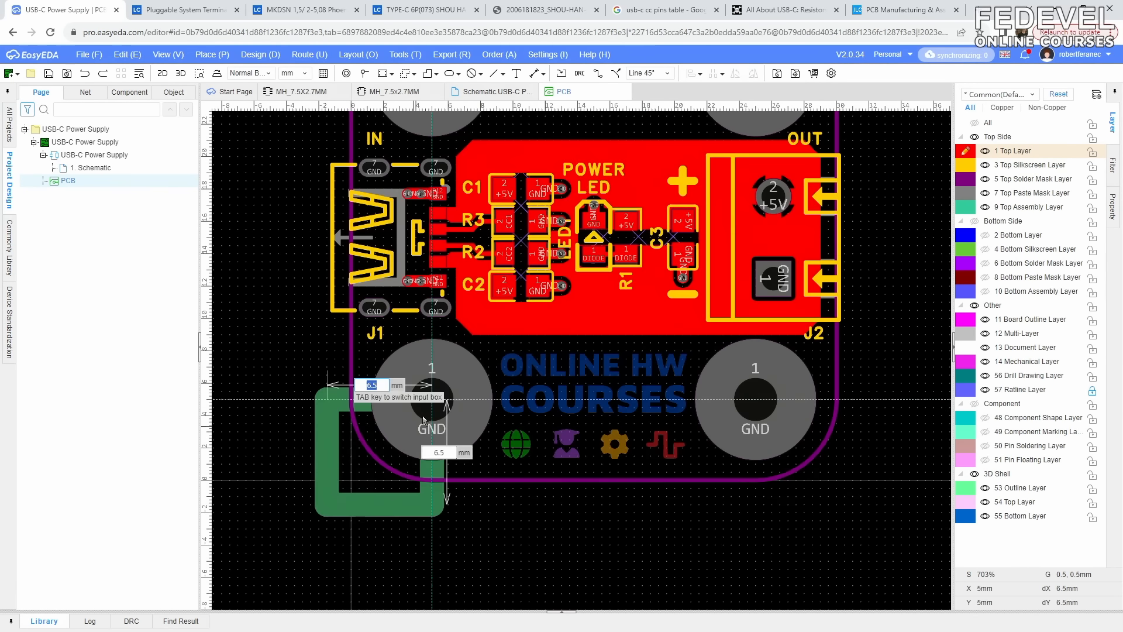
scroll(424, 420, "down", 3)
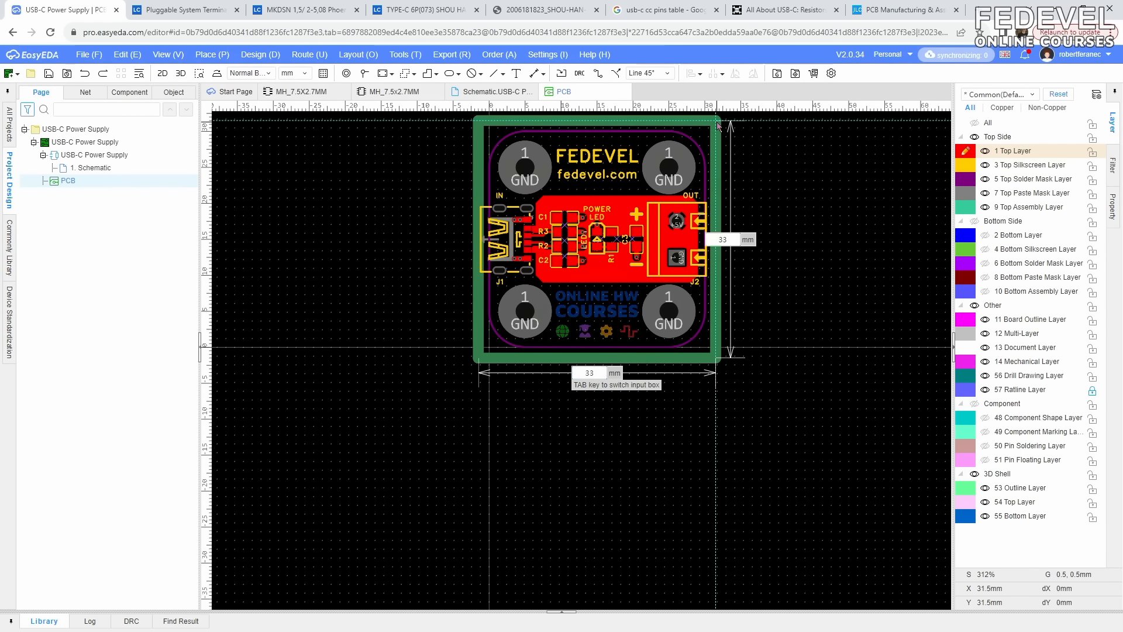
left_click(719, 127)
right_click_drag(788, 204, 720, 291)
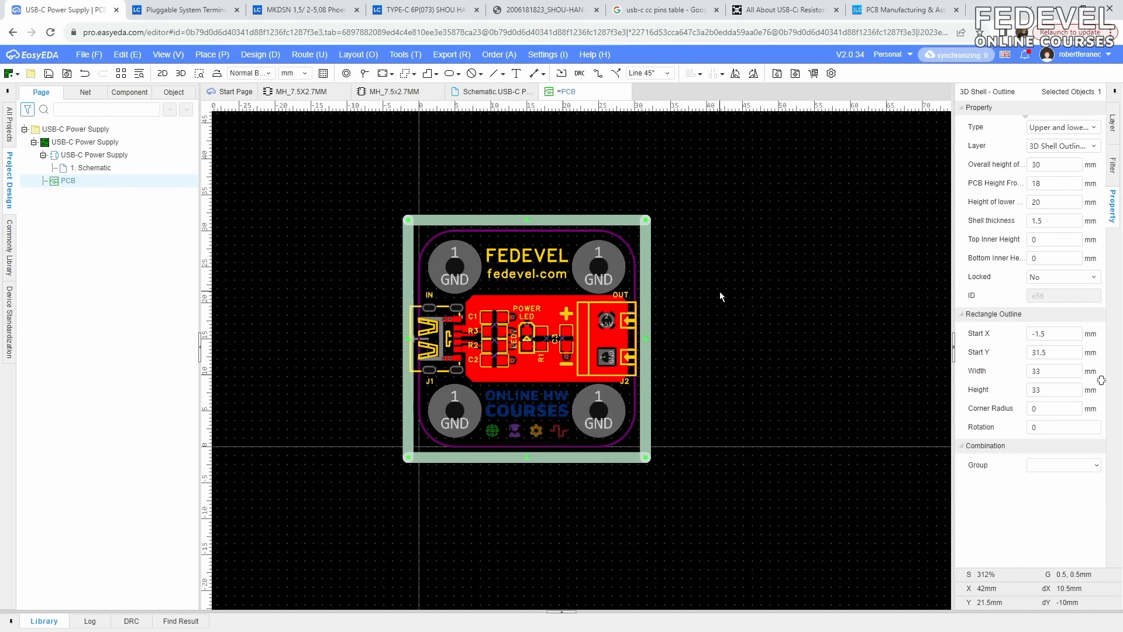
- Open the 3D shell preview and arrange its window side by side with the PCB editor window
left_click(168, 54)
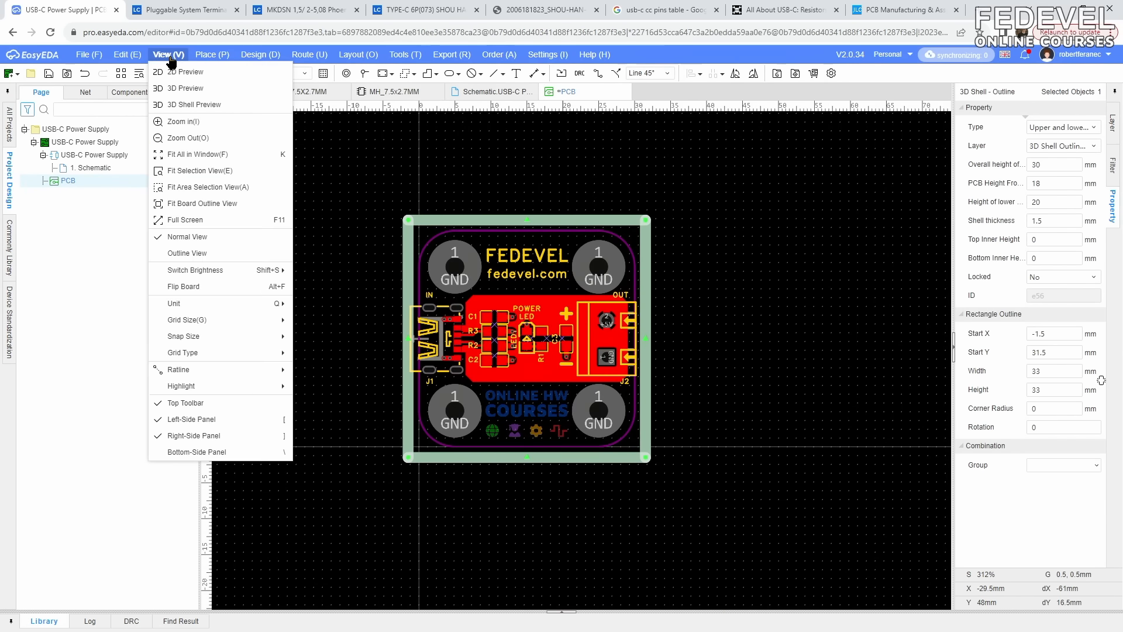
left_click(222, 105)
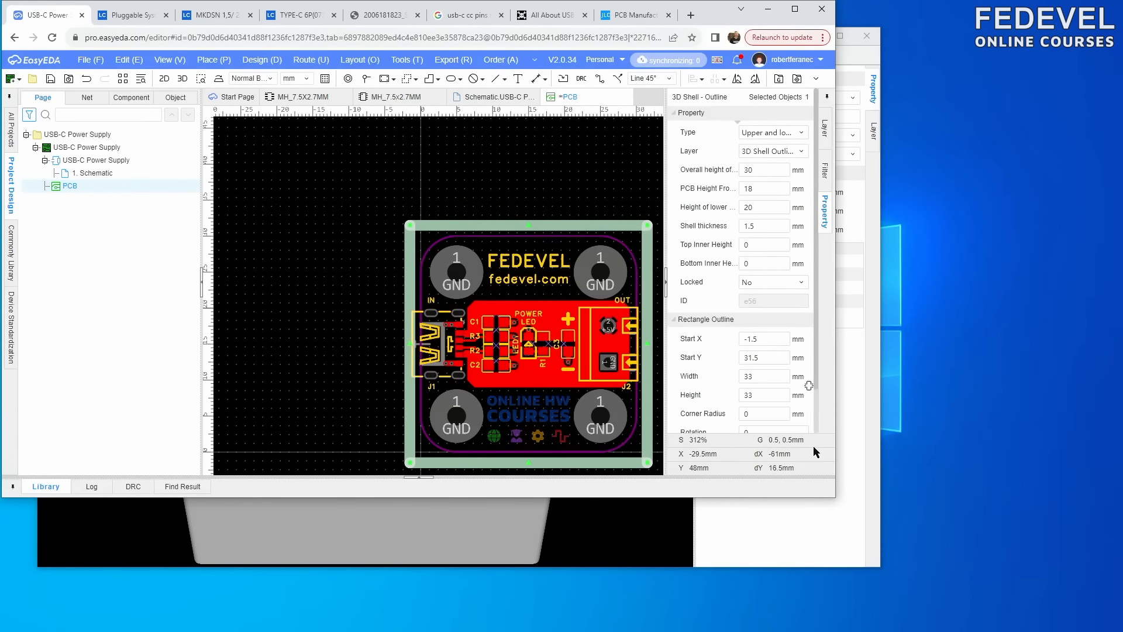
left_click_drag(833, 498, 614, 625)
left_click(299, 341)
scroll(303, 340, "down", 4)
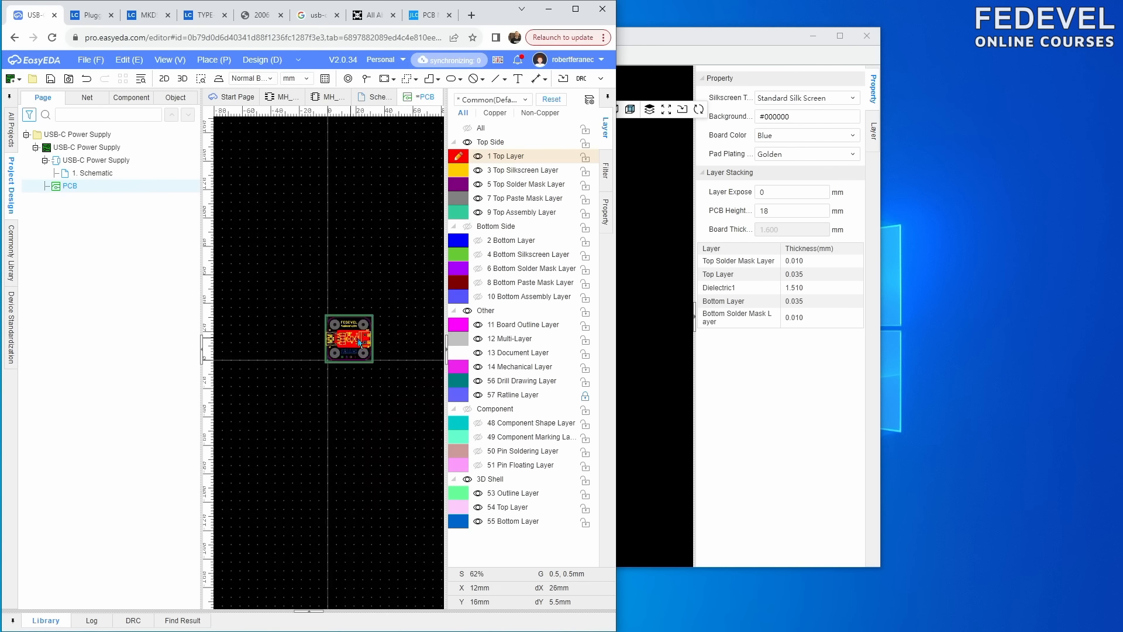
scroll(364, 333, "up", 3)
left_click_drag(681, 40, 922, 12)
left_click_drag(279, 540, 624, 629)
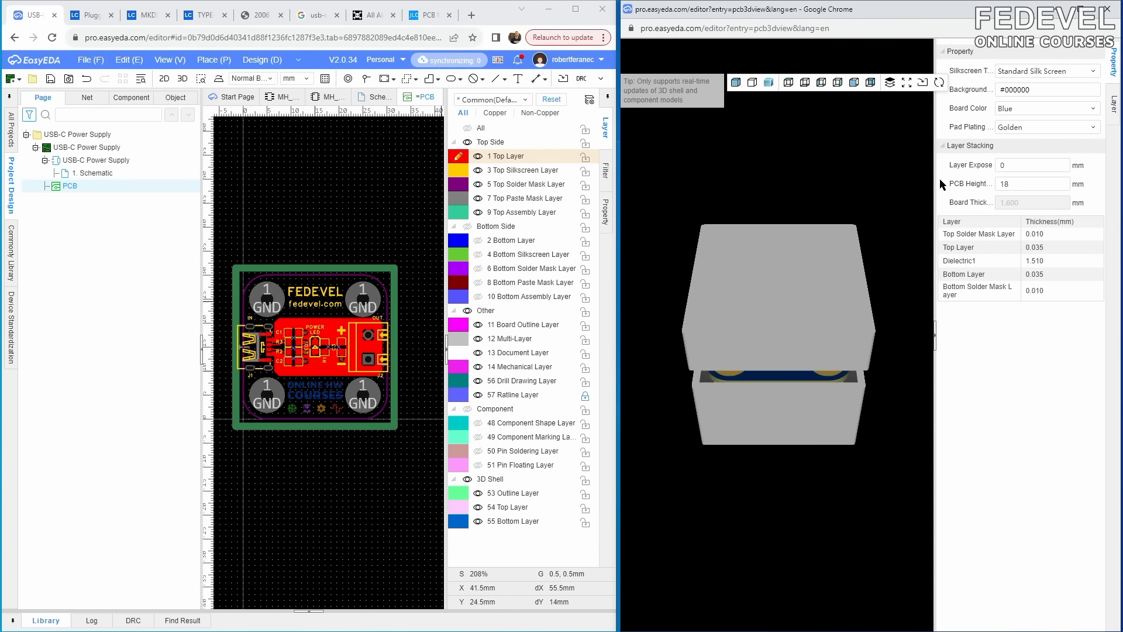
- Enlarge the preview area, spread the shell parts apart, and examine how the board sits inside the enclosure
left_click(934, 338)
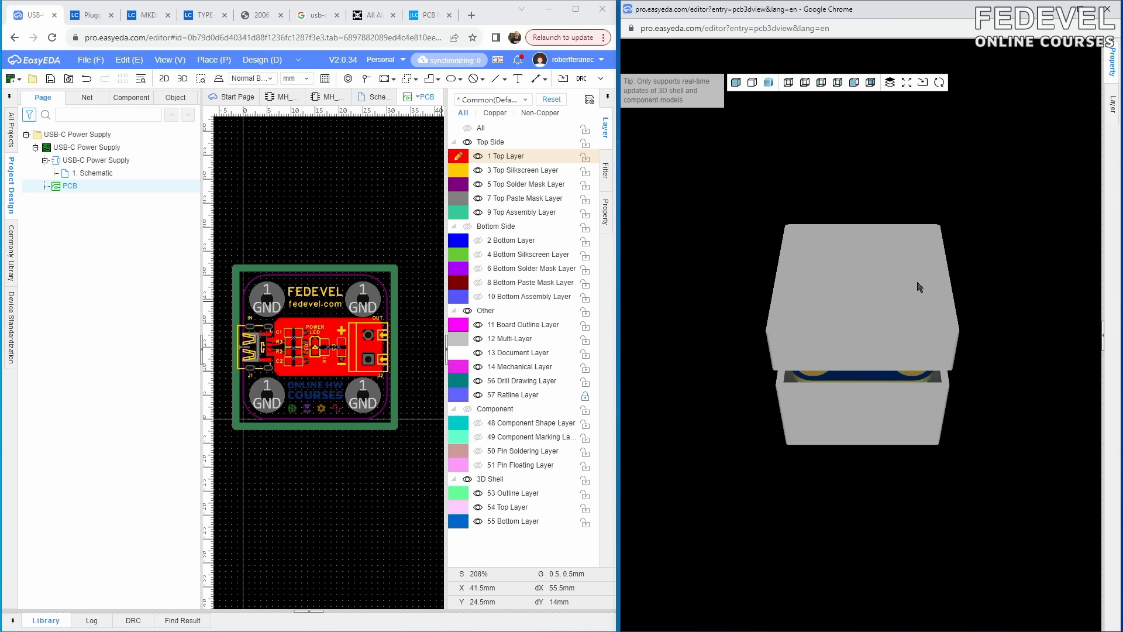
left_click(890, 87)
left_click_drag(818, 104, 838, 104)
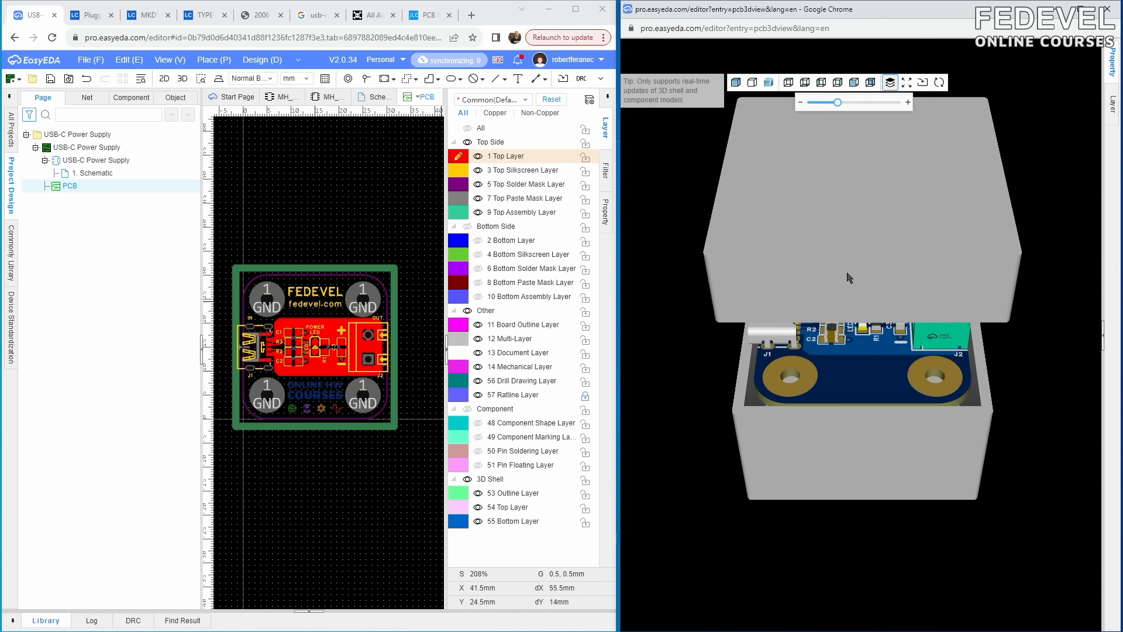
left_click_drag(849, 278, 841, 421)
left_click_drag(823, 500, 837, 459)
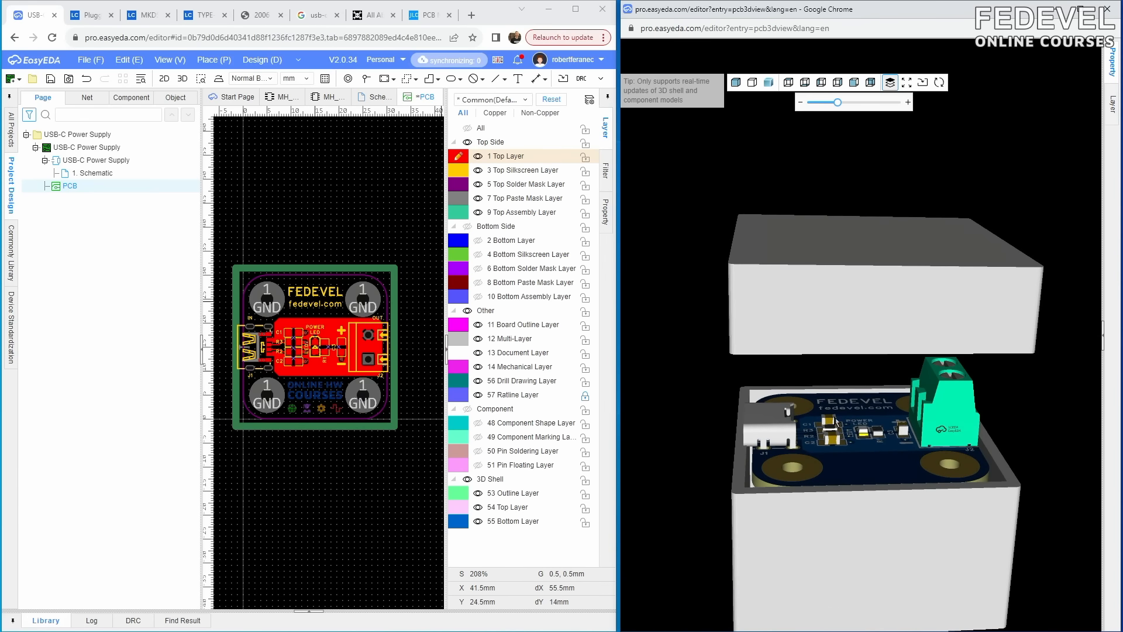
scroll(838, 454, "down", 3)
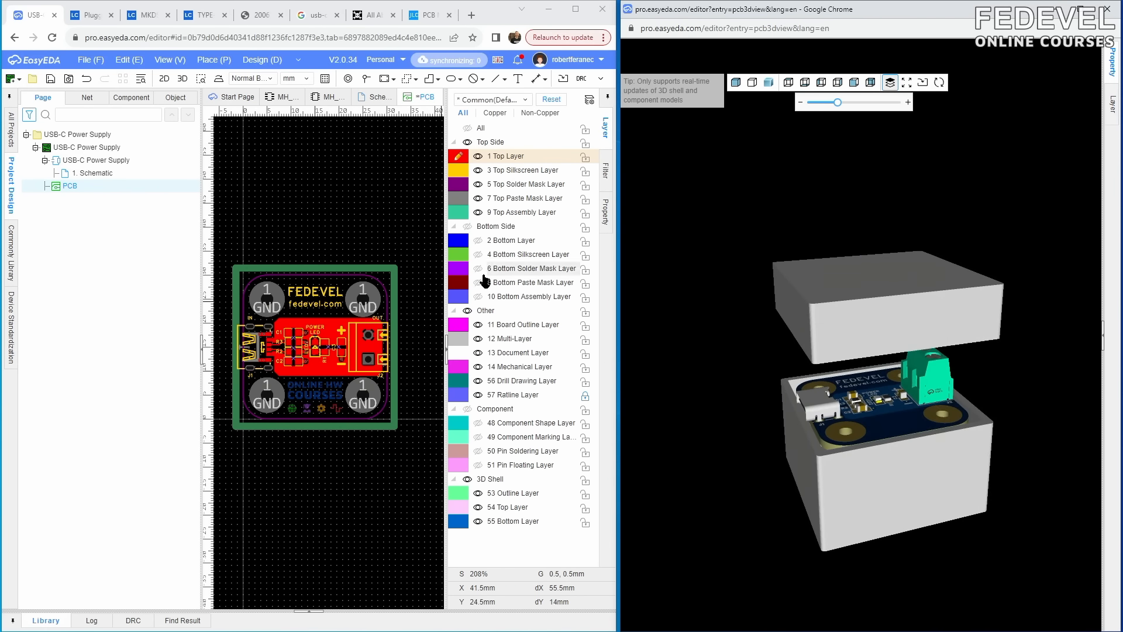
- Make the 3D shell outline around the board selectable and select it to show its properties
left_click(369, 272)
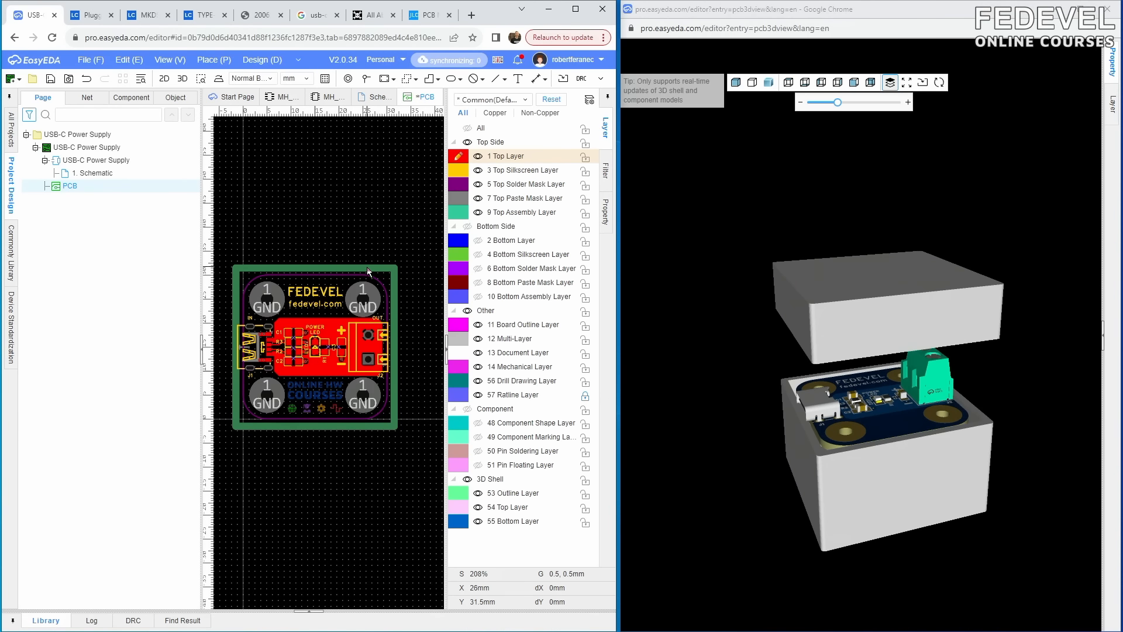
scroll(347, 225, "down", 2)
scroll(348, 225, "up", 2)
left_click(603, 186)
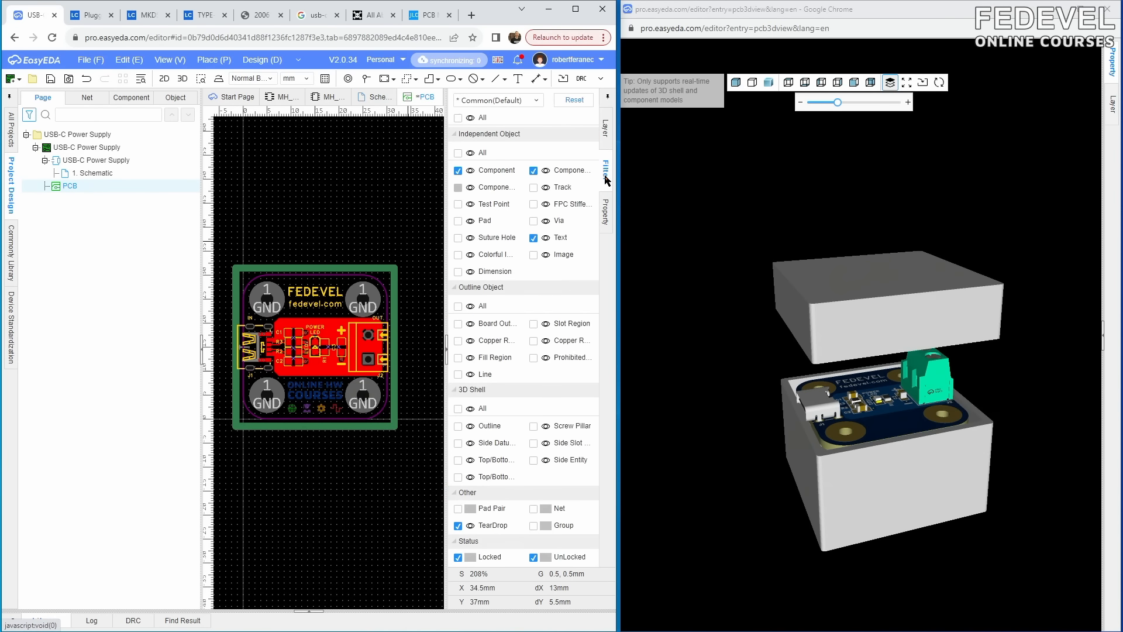
left_click(380, 268)
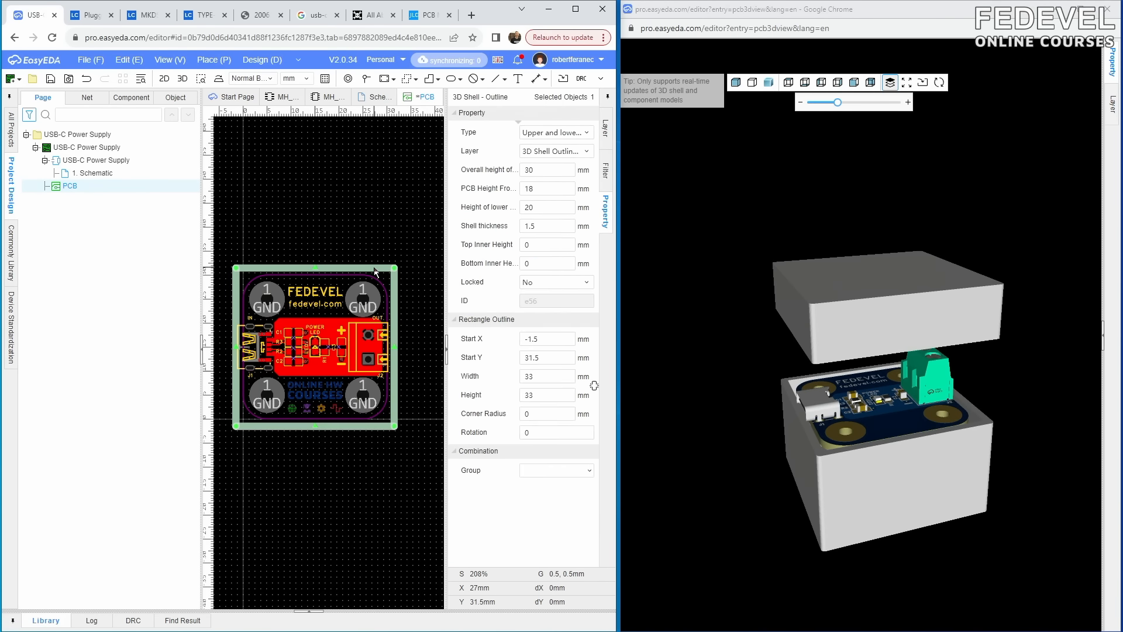
- Try the Push cover type on the 3D shell and return it to the upper and lower shell type
left_click(544, 133)
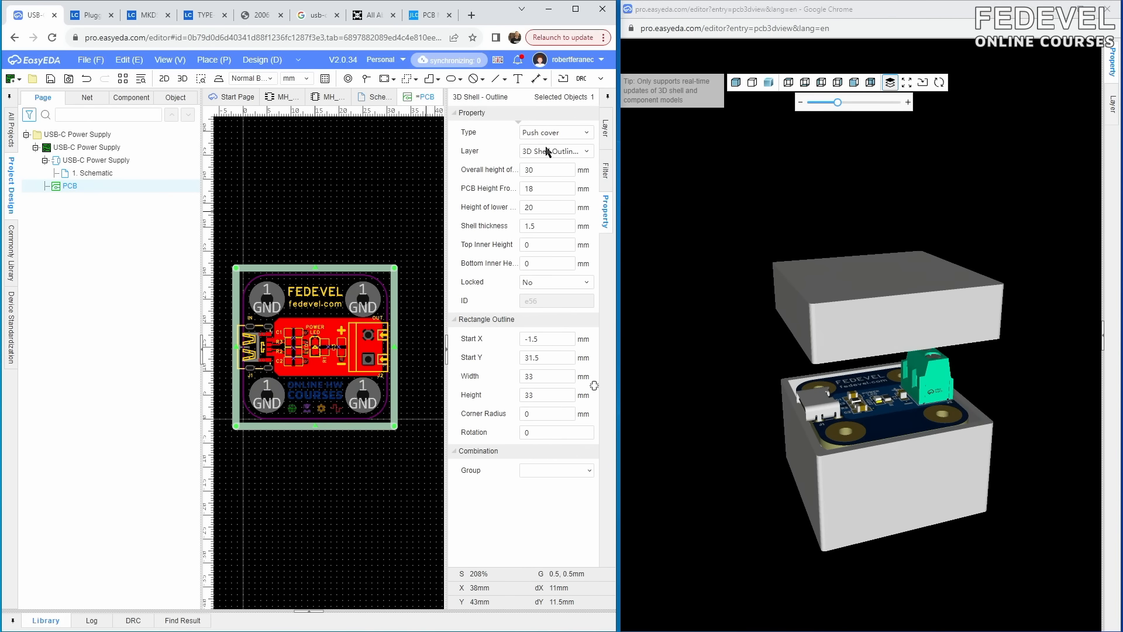
left_click(541, 147)
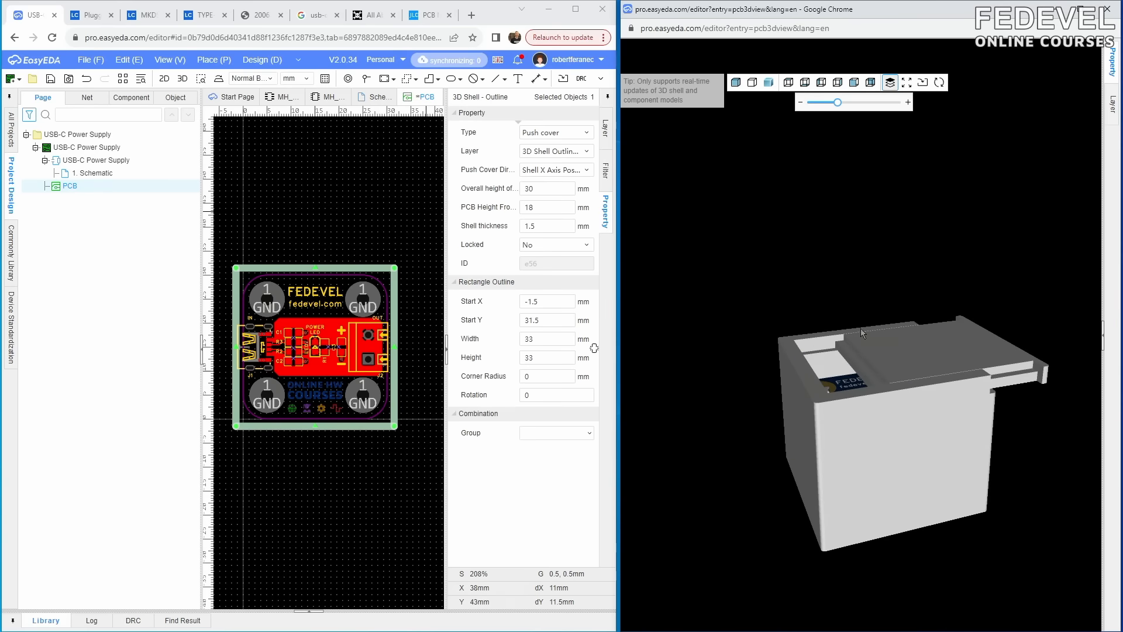
left_click(567, 132)
left_click(563, 140)
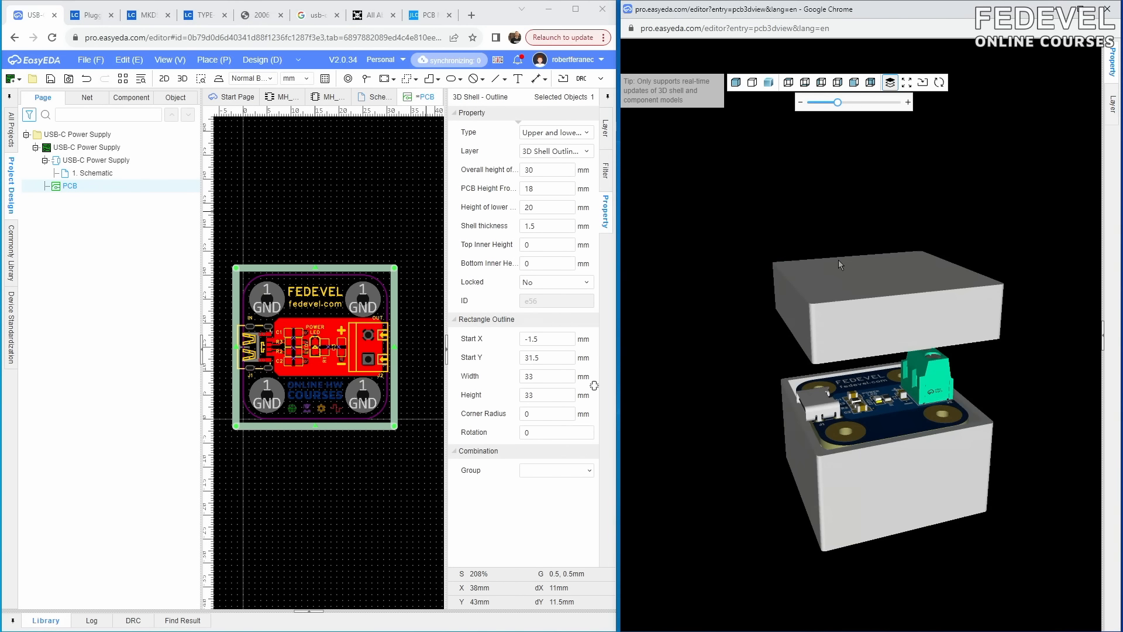
- Set the overall height of the 3D shell to 18 mm
scroll(838, 261, "up", 3)
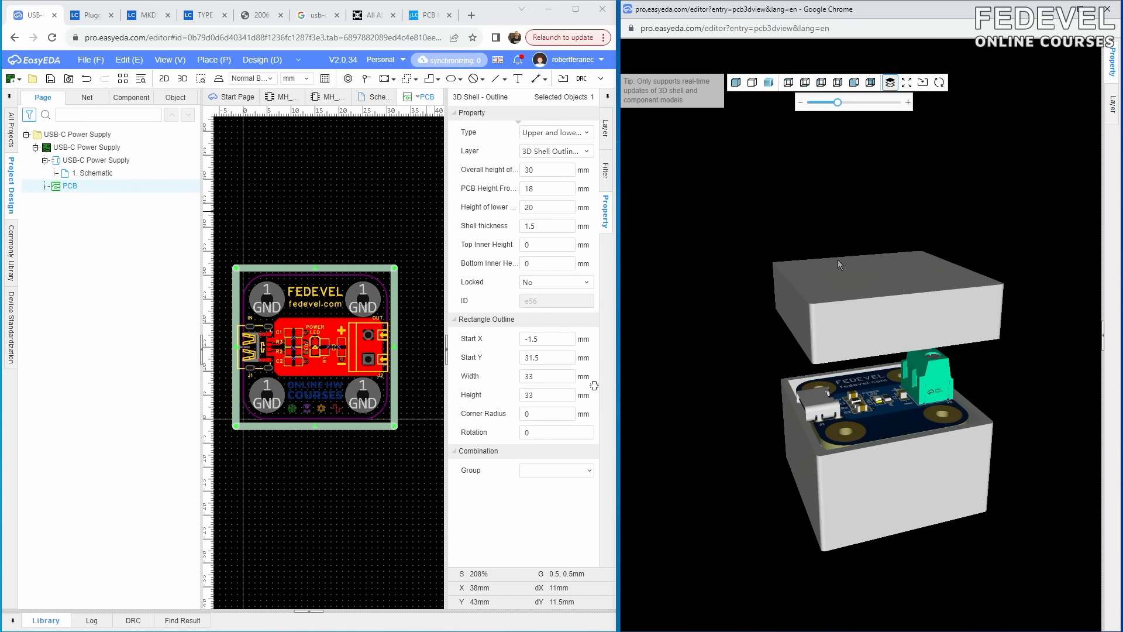
left_click(559, 151)
left_click(556, 167)
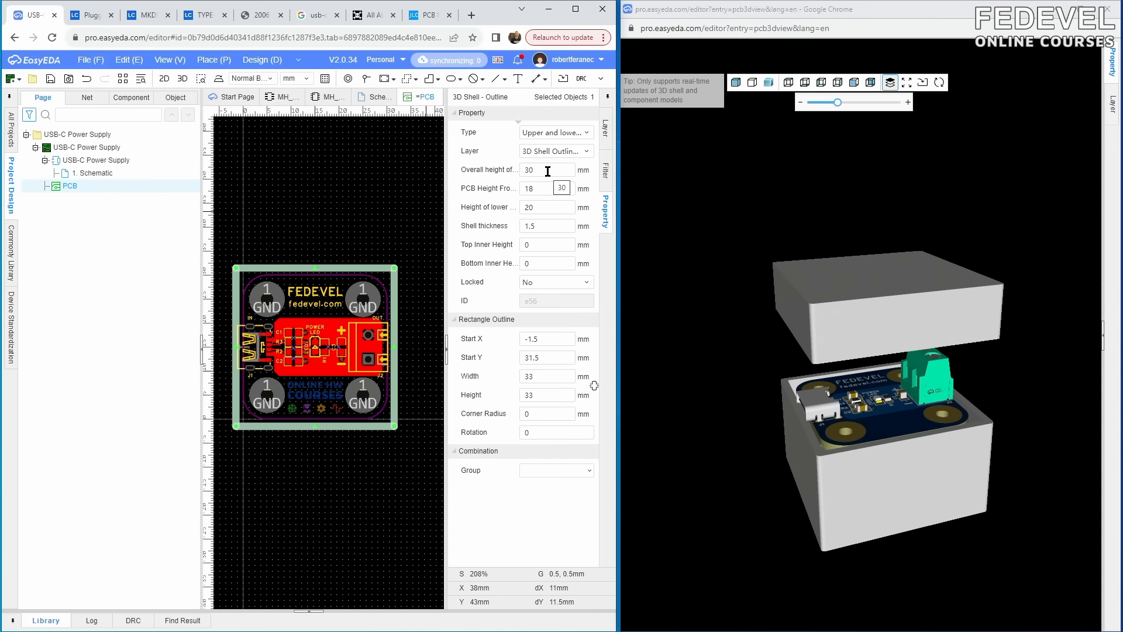
double_click(547, 171)
type("18")
key("Return")
left_click(785, 271)
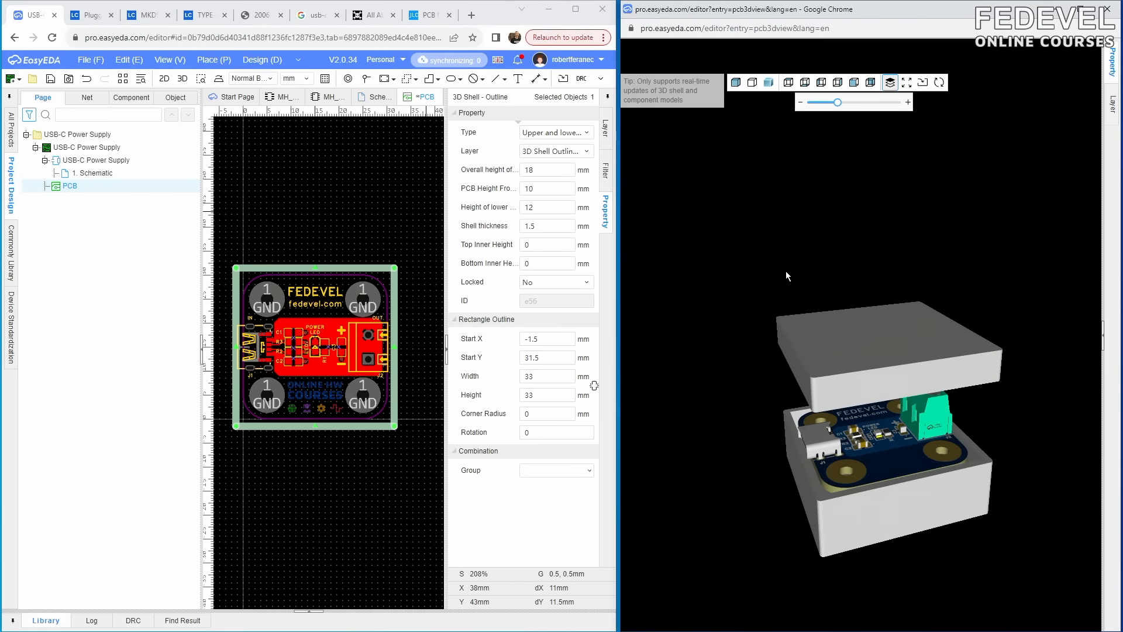
scroll(785, 271, "down", 3)
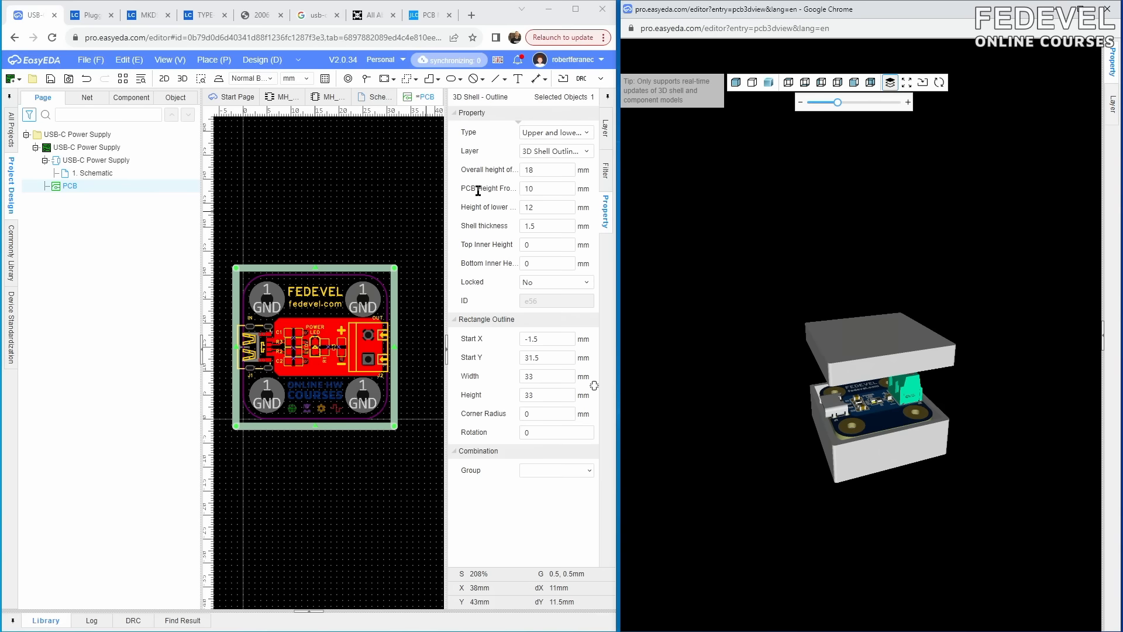
- Set the PCB height from the shell's bottom surface to 5 mm and the lower shell height to 8.5 mm
double_click(545, 189)
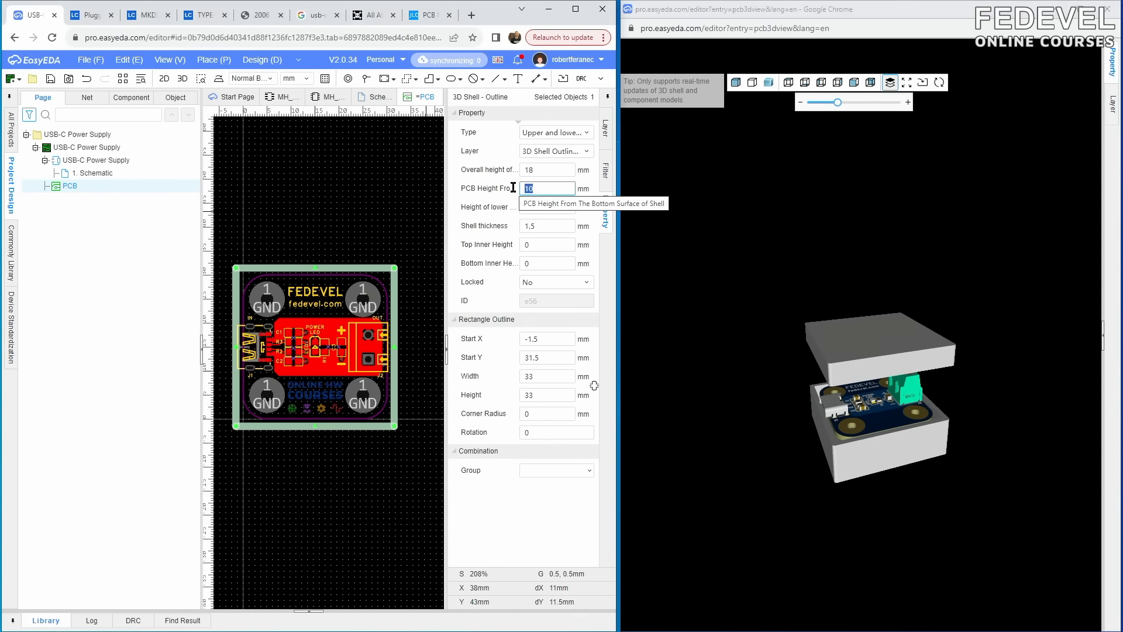
type("5")
left_click(707, 327)
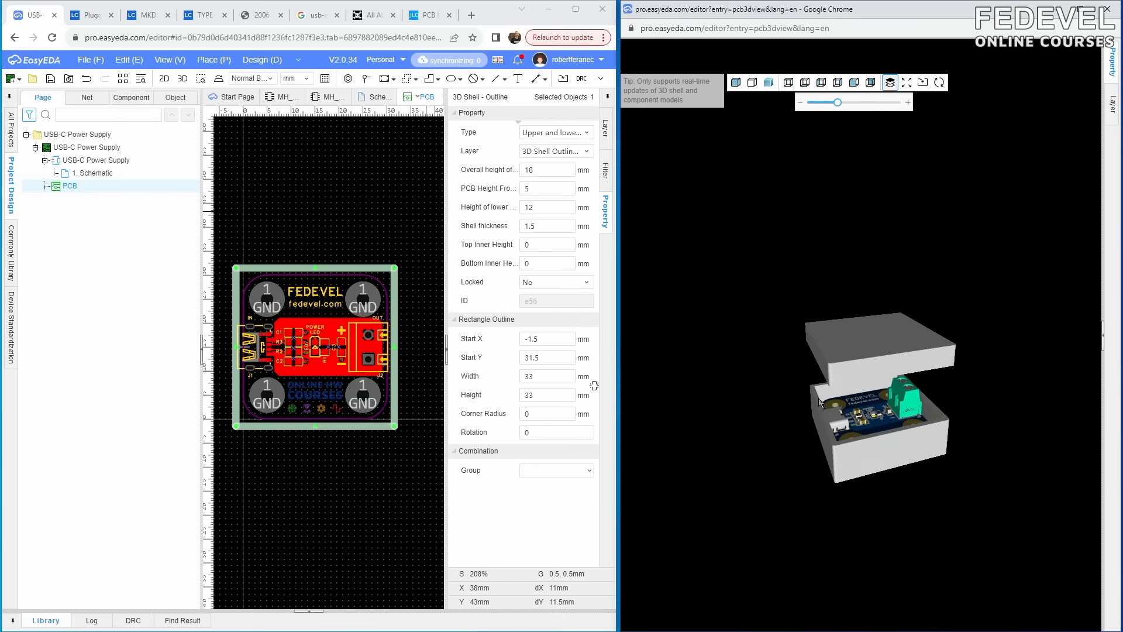
left_click(545, 209)
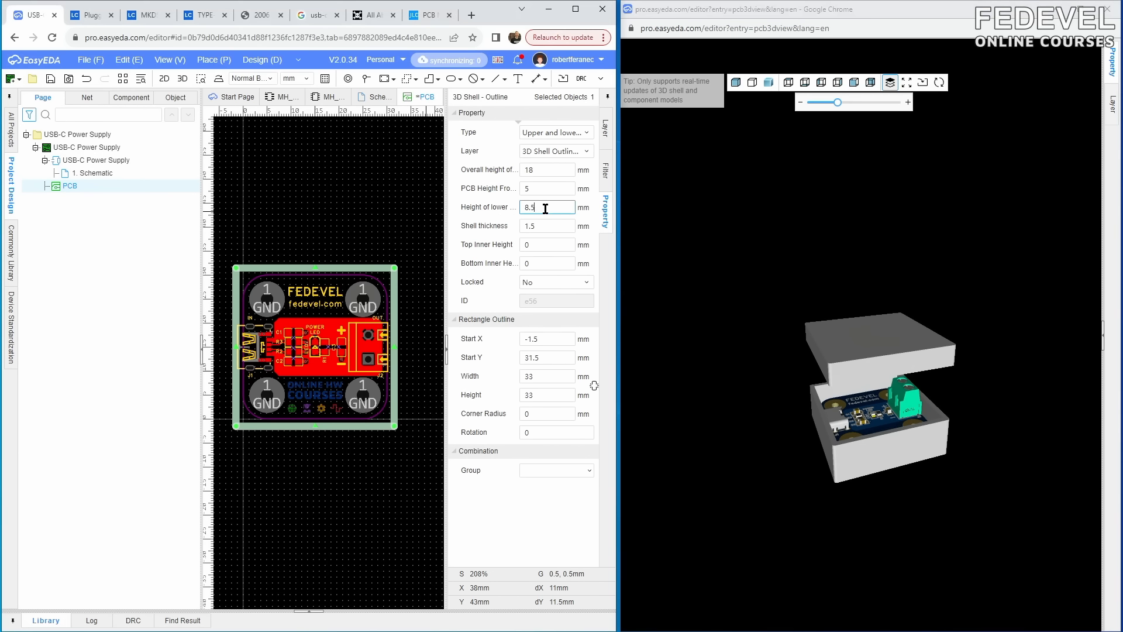
key("Return")
left_click(772, 351)
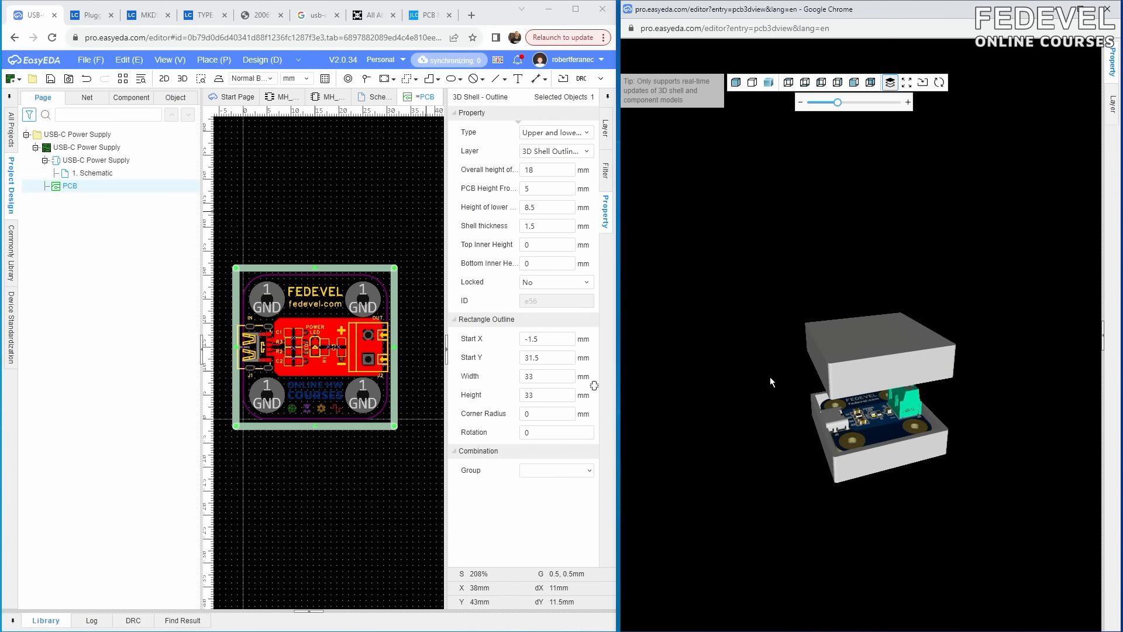
- Set the shell thickness to 1.6 mm and the top inner height to 1 mm
left_click(559, 225)
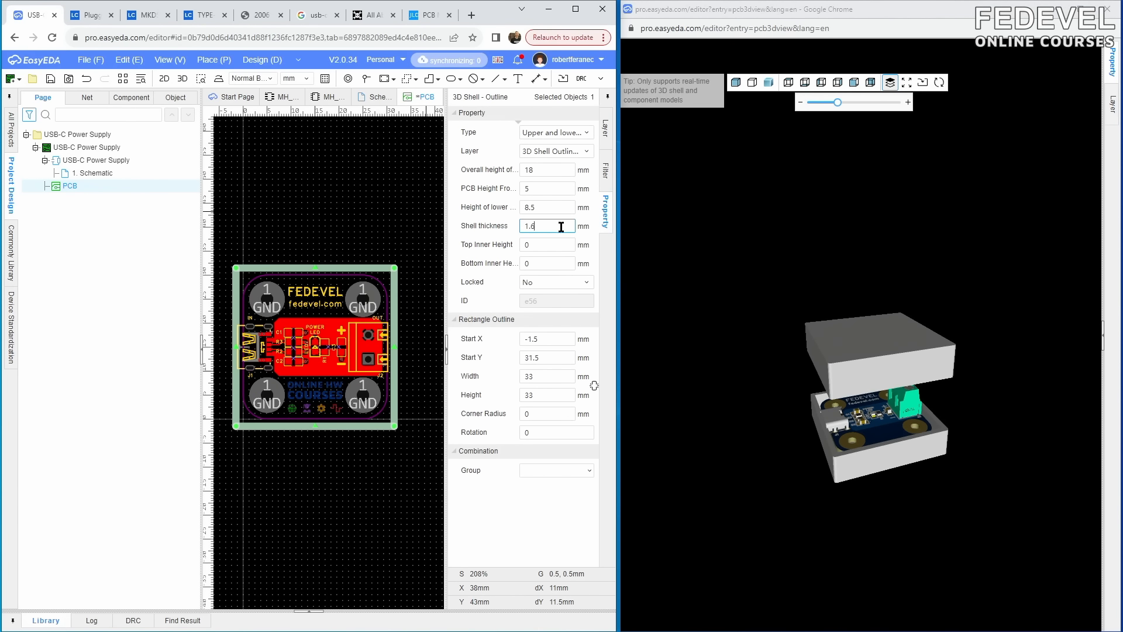
type("1.6")
left_click(557, 244)
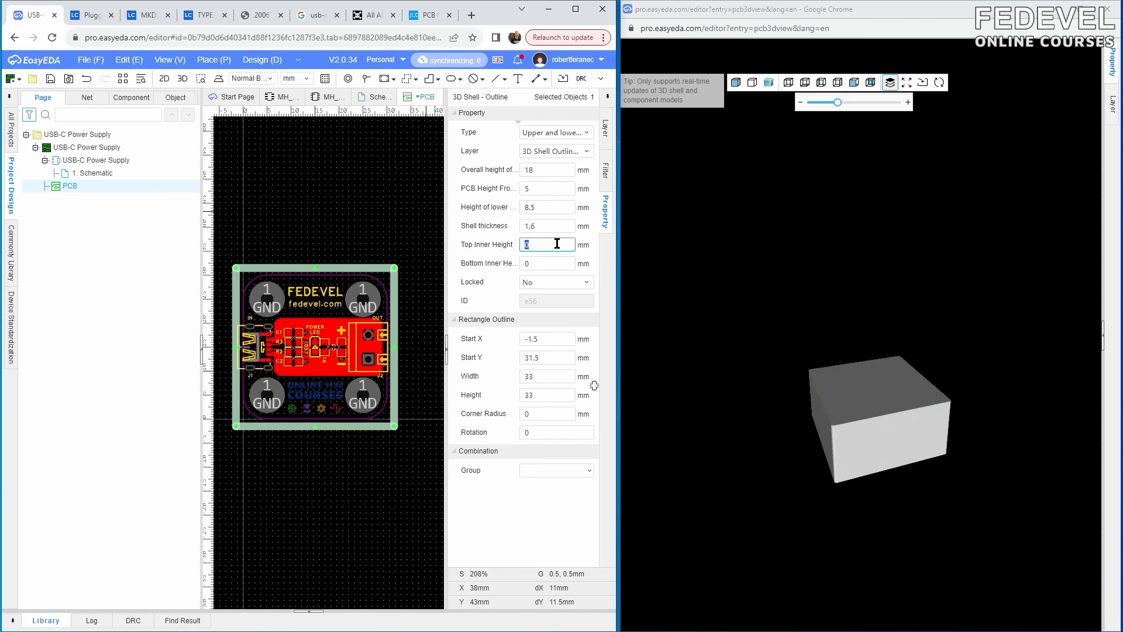
type("1")
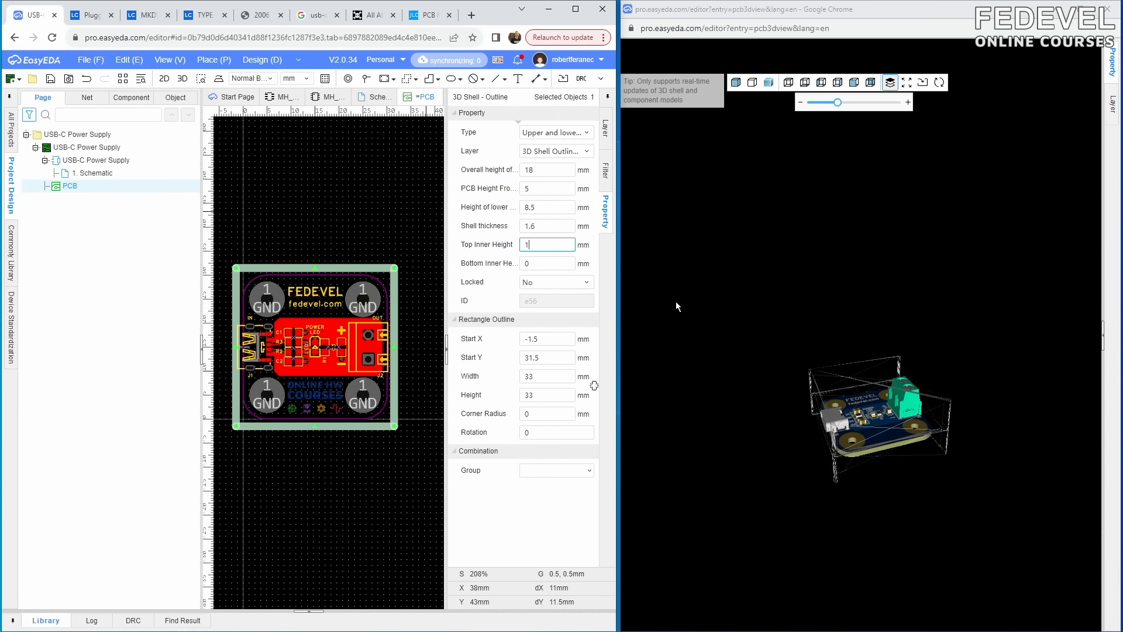
key("Return")
left_click(868, 419)
left_click_drag(869, 419, 851, 379)
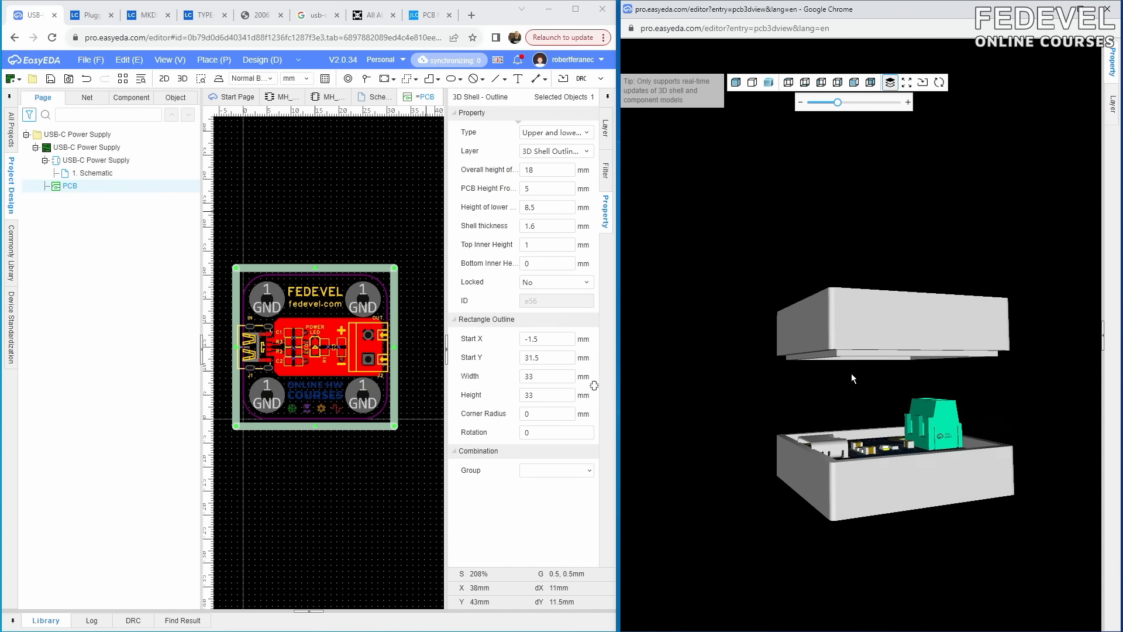
- Try a top inner height of 0 on the shell, return it to 1 mm, and compare the lid's lip in the preview
left_click(548, 248)
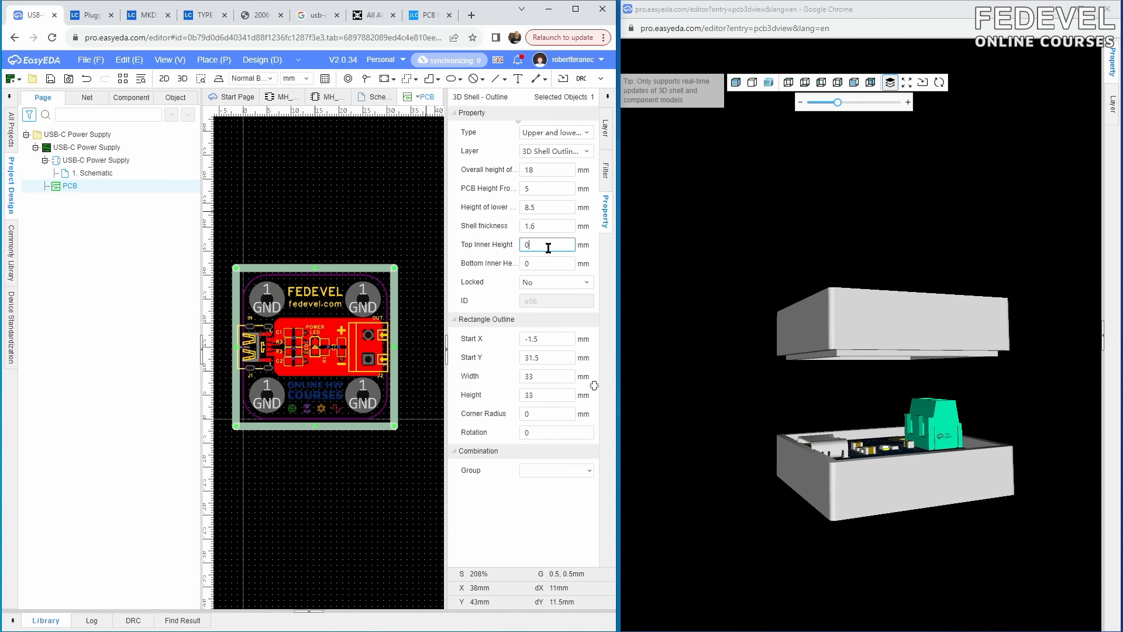
key("Return")
left_click_drag(766, 354, 727, 317)
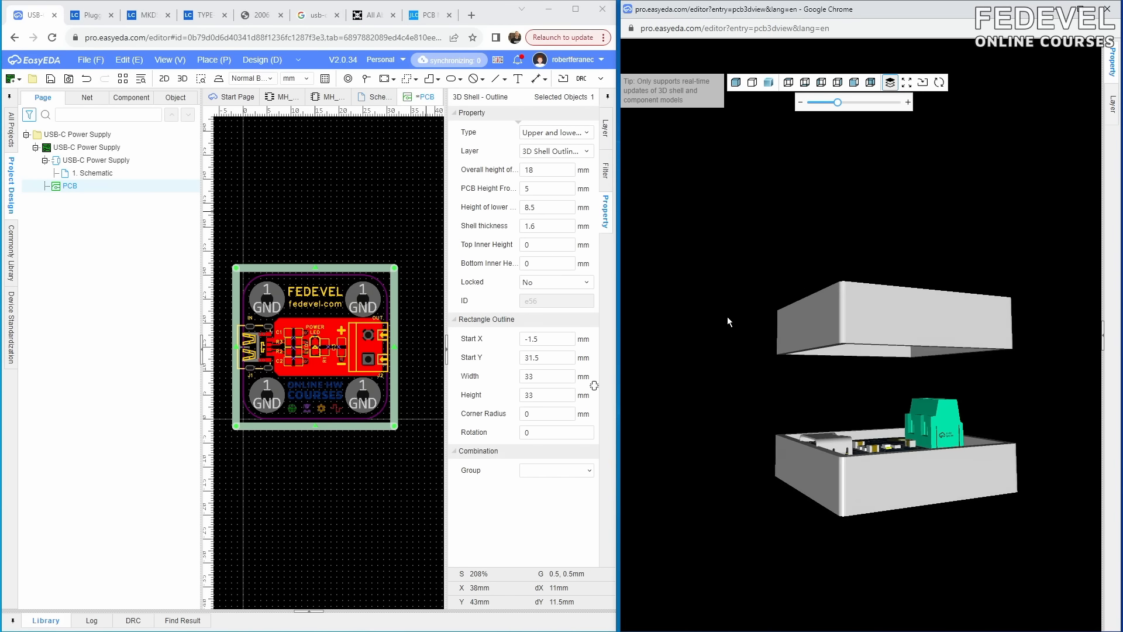
left_click(551, 245)
key("Return")
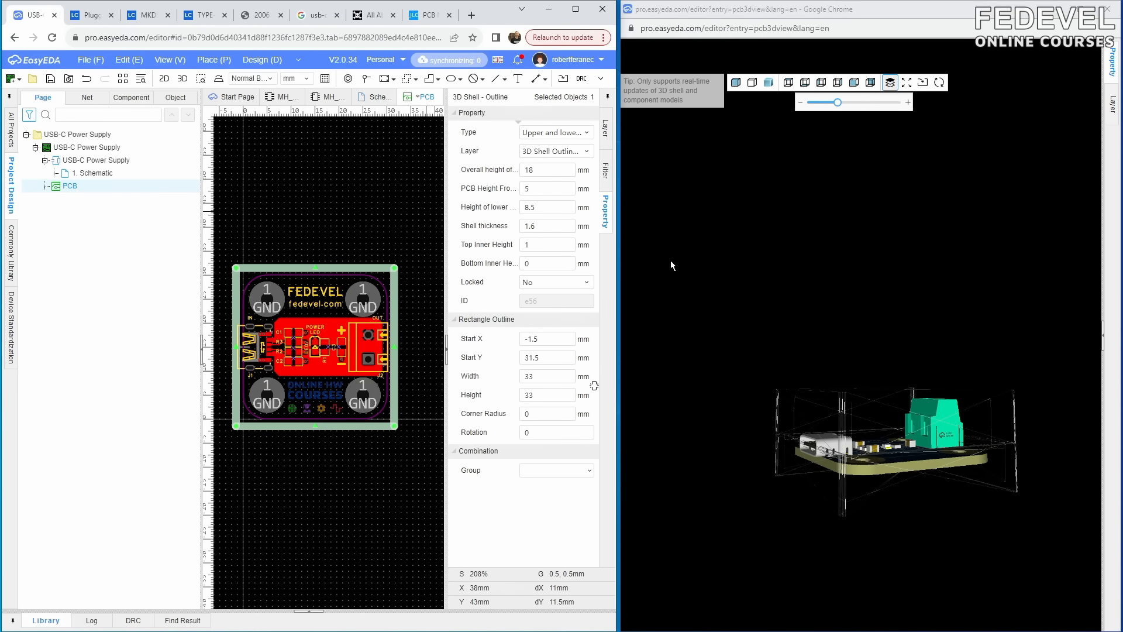
left_click(846, 349)
left_click_drag(817, 359, 817, 367)
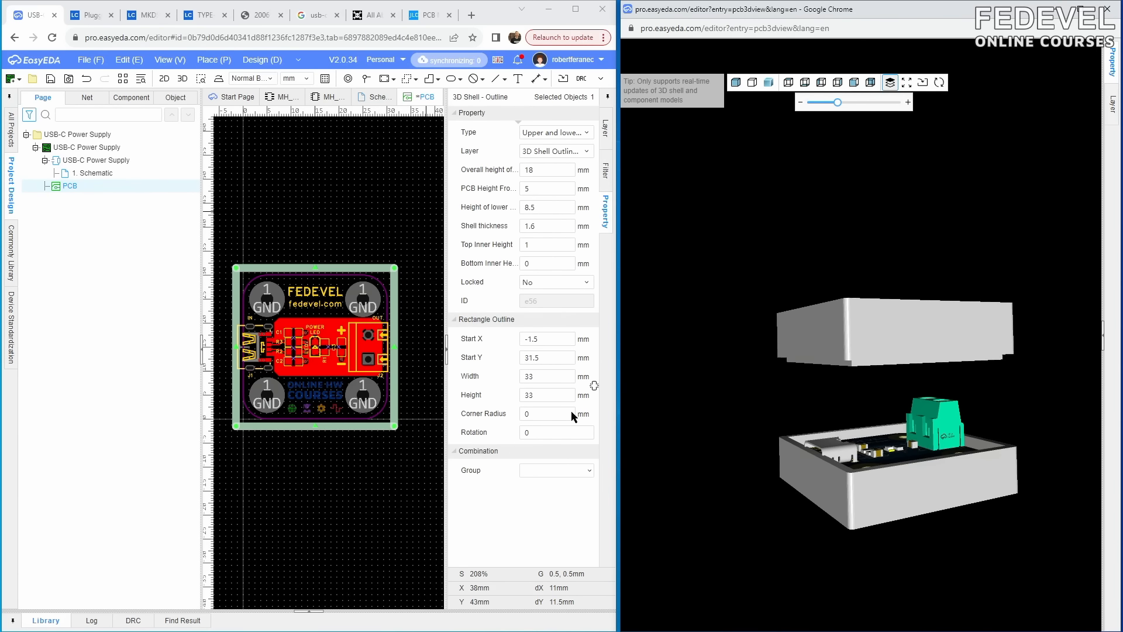
- Round the shell outline with a corner radius of 3 mm and inspect the enclosure in the 3D preview
left_click_drag(837, 397, 837, 437)
double_click(549, 412)
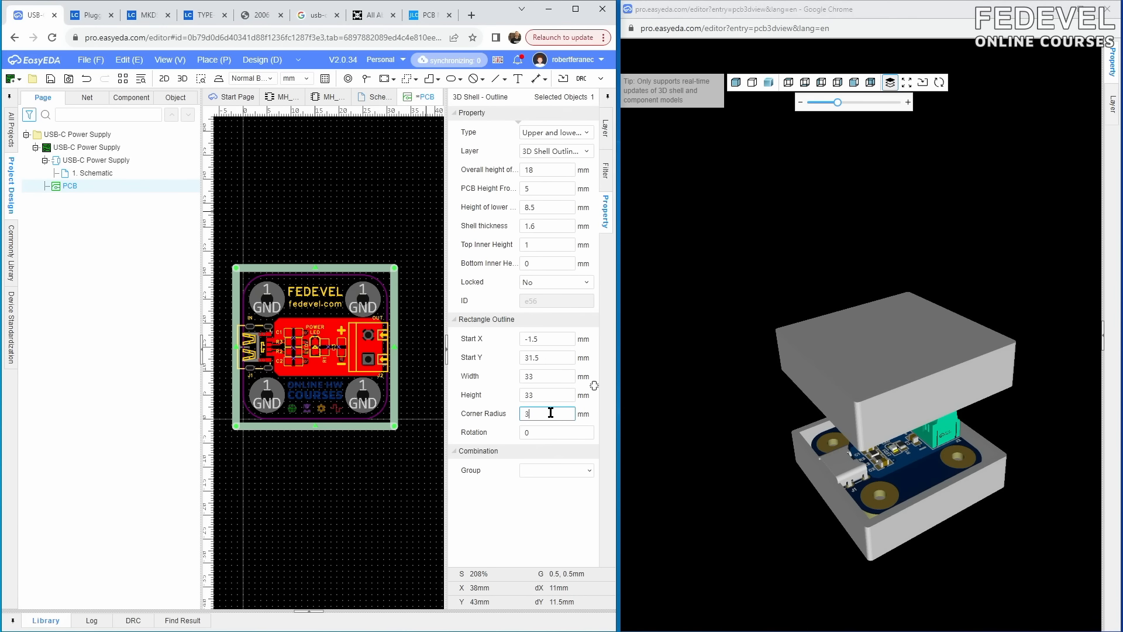
key("Return")
left_click(763, 524)
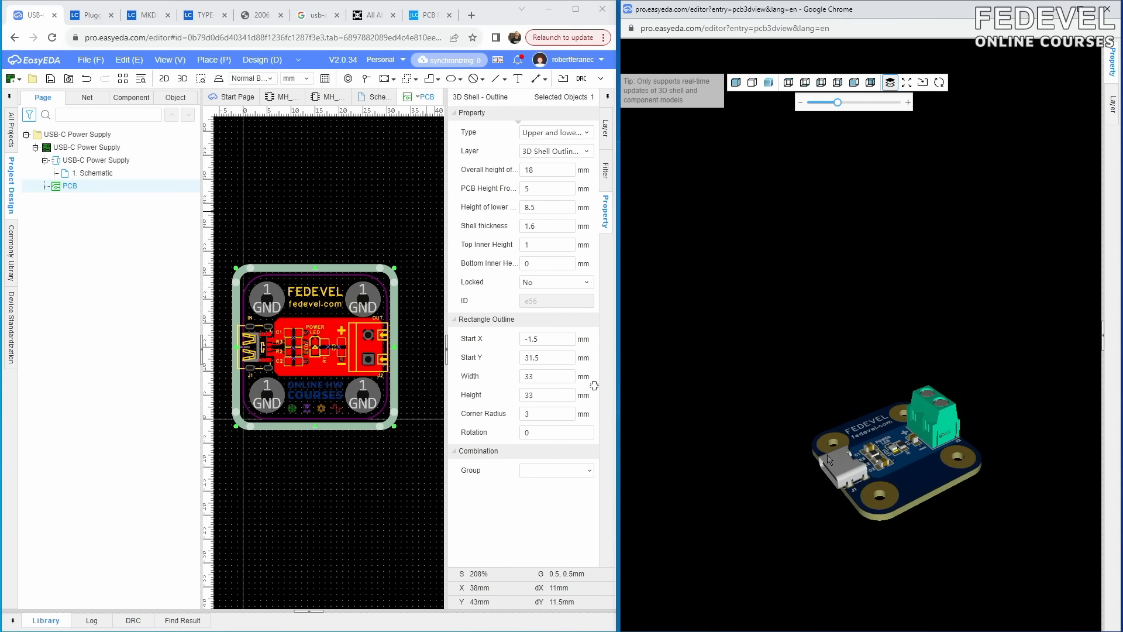
left_click_drag(763, 524, 838, 440)
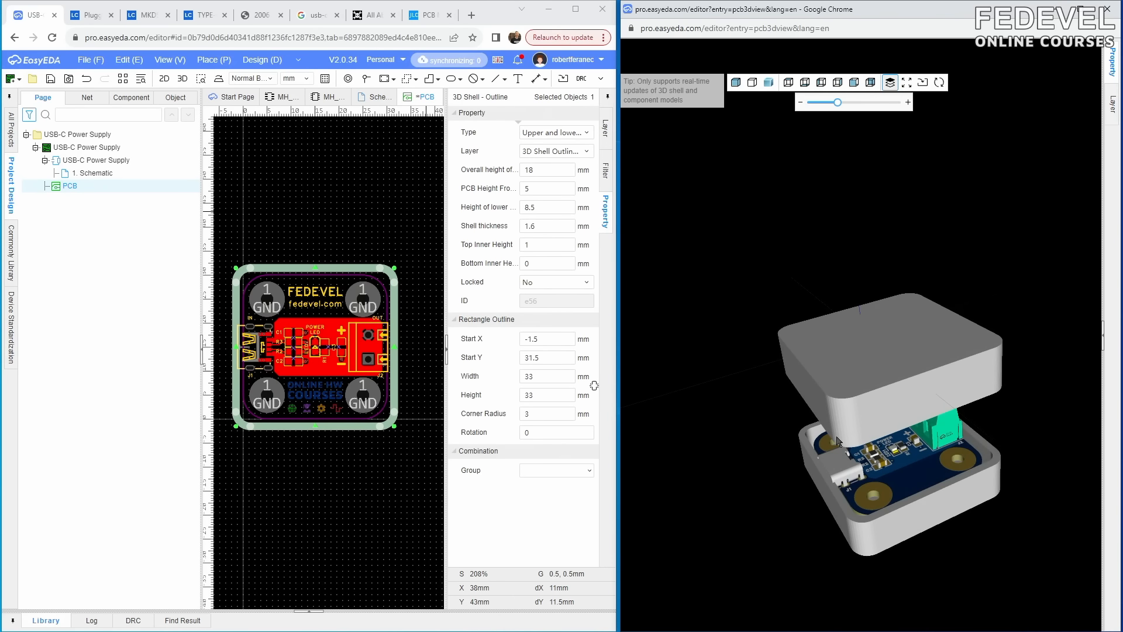
- Maximize the PCB editor window, fit the board in view, and save the PCB
left_click(576, 9)
left_click(538, 299)
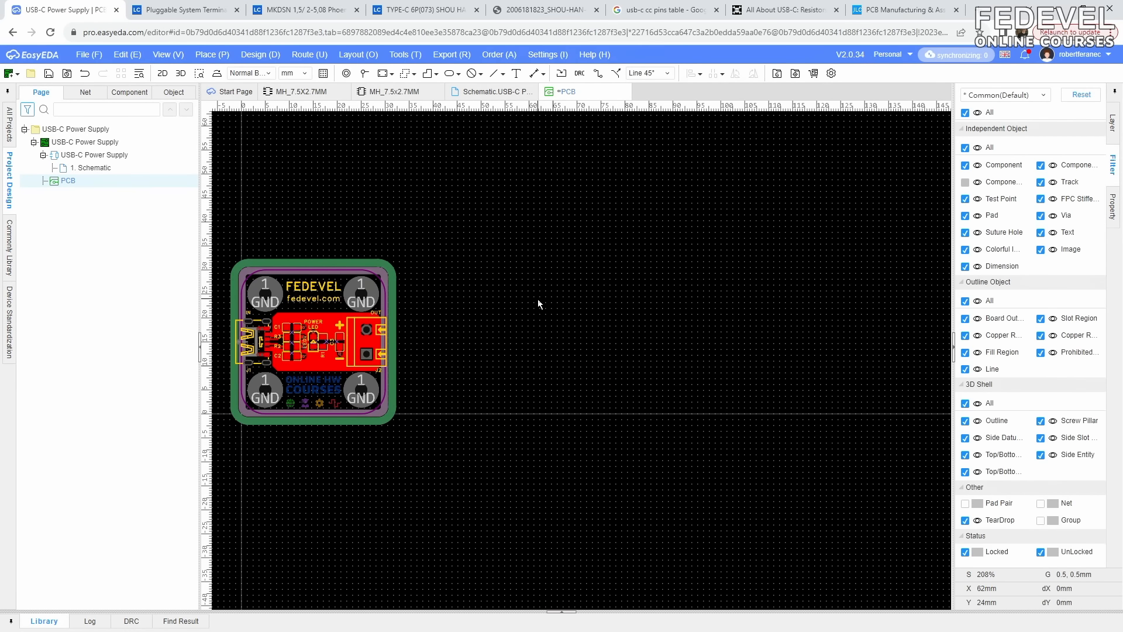
key("k")
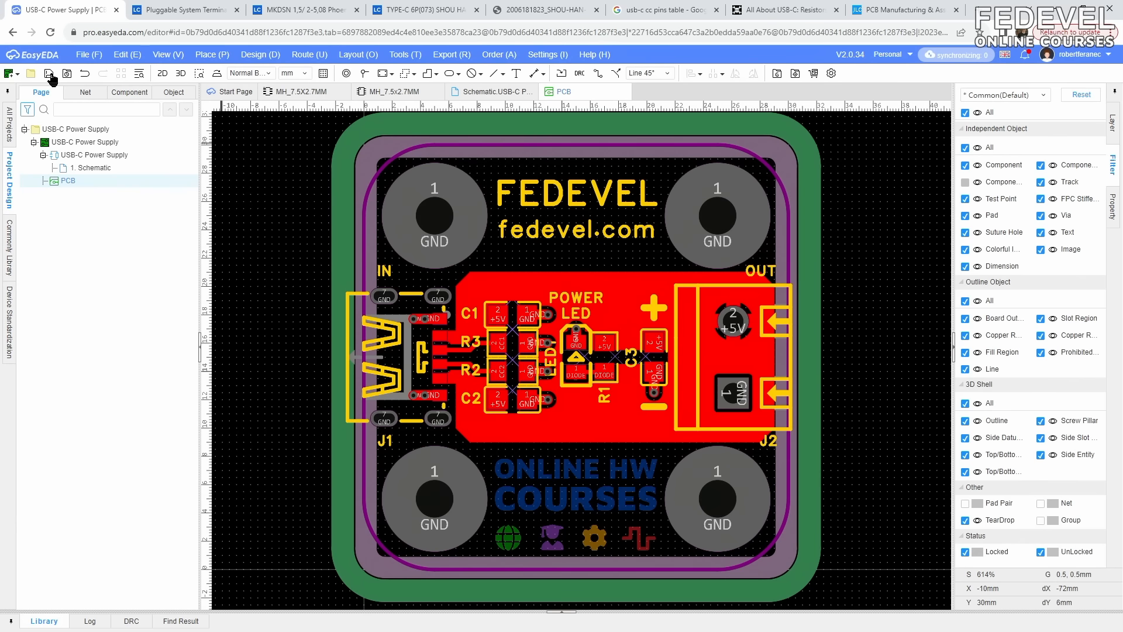
left_click(50, 75)
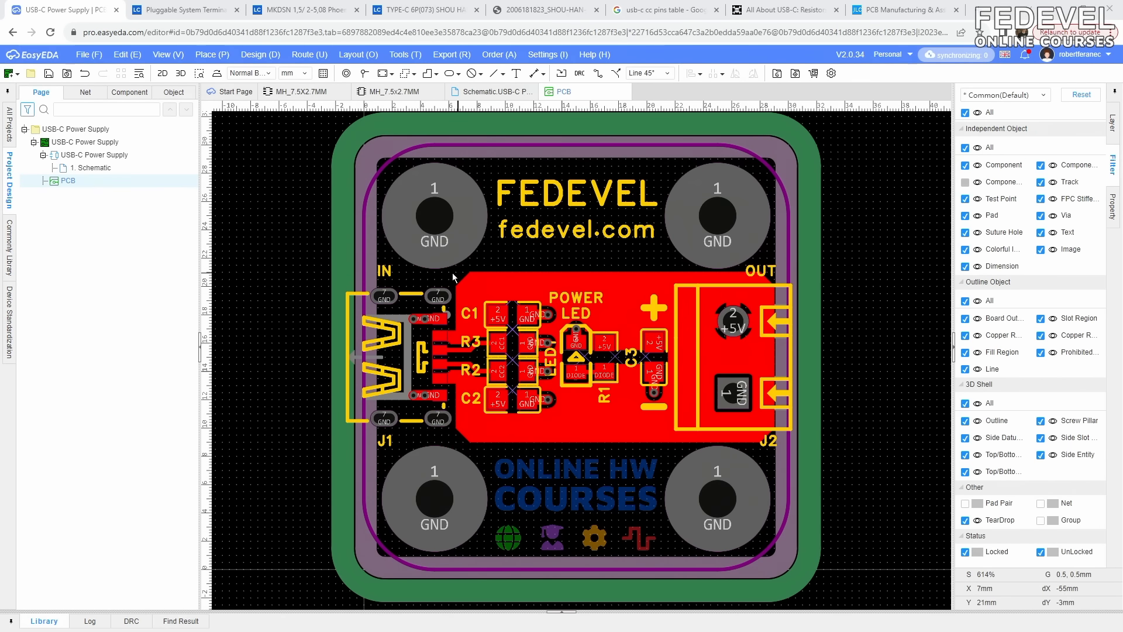
- Place a vertical 3D shell side datum line on the USB connector side, from X -18, Y 0 to X -18, Y 30 mm
scroll(544, 301, "down", 2)
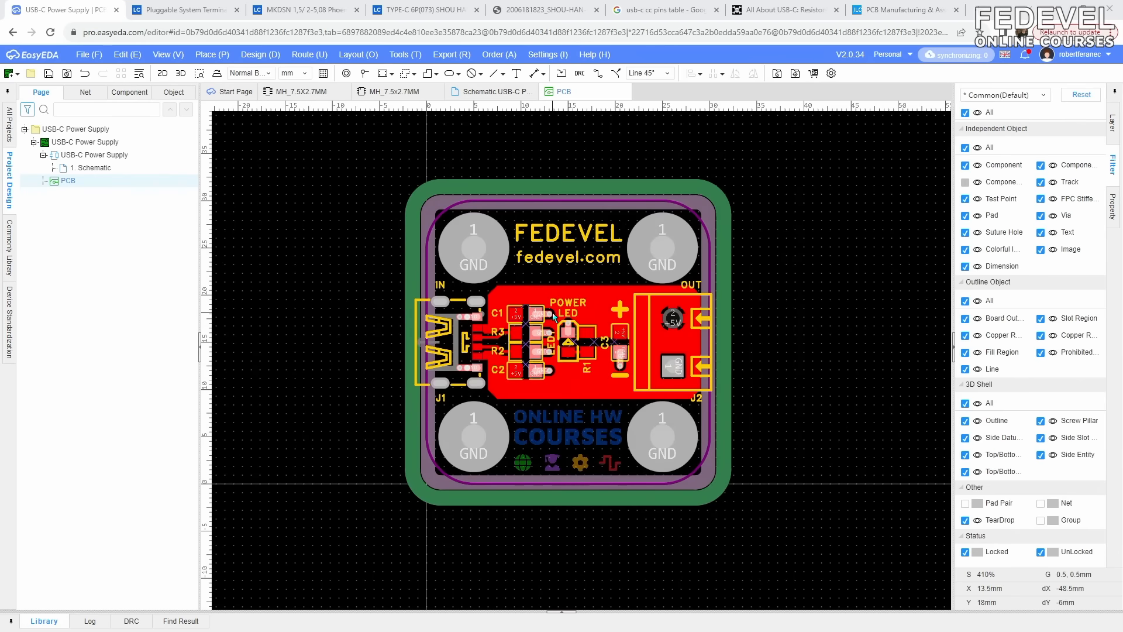
left_click(210, 54)
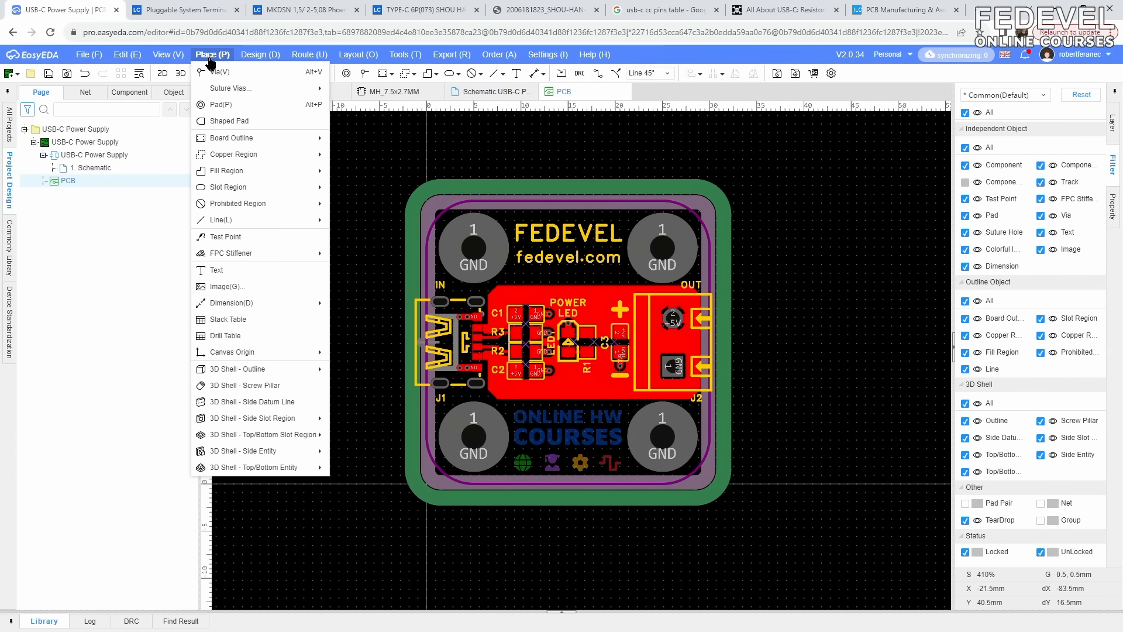
left_click(261, 402)
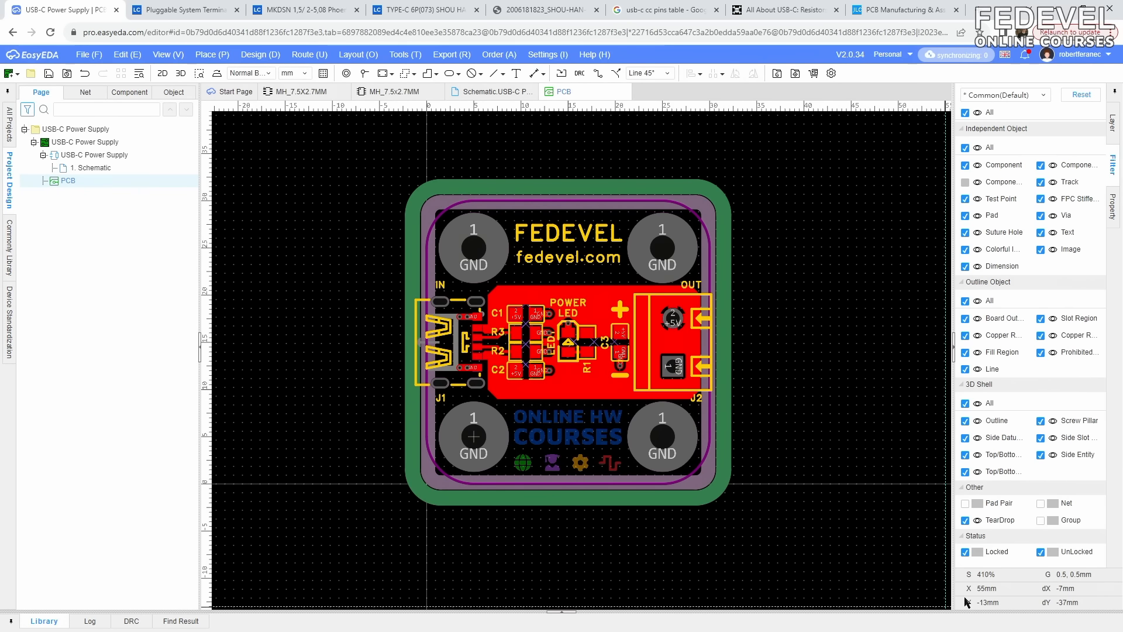
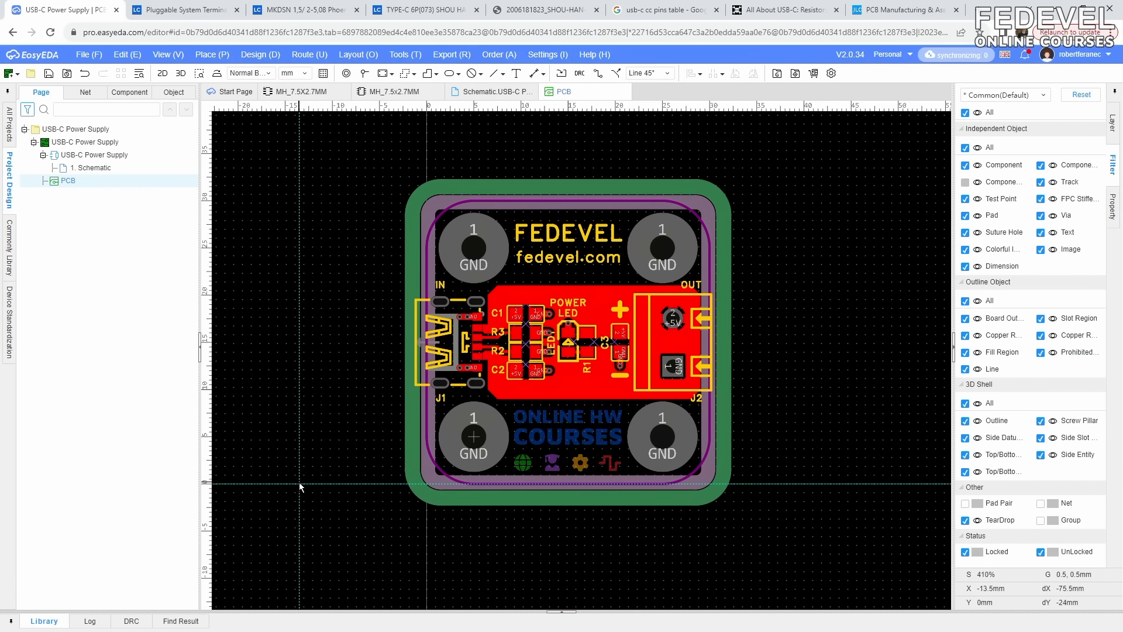
left_click(256, 484)
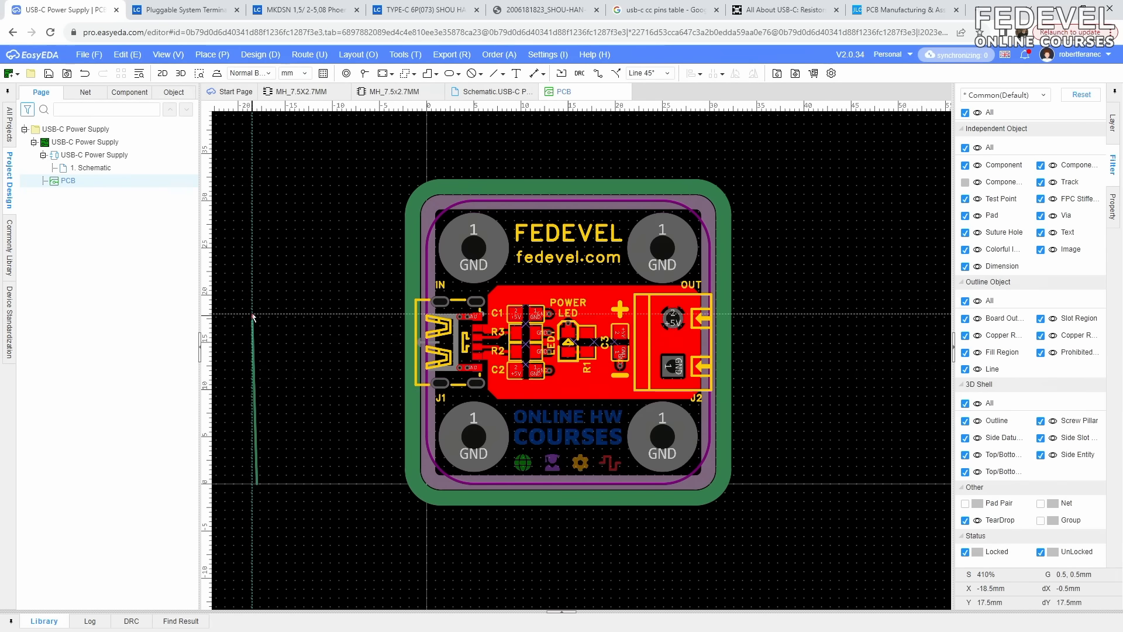
left_click(257, 202)
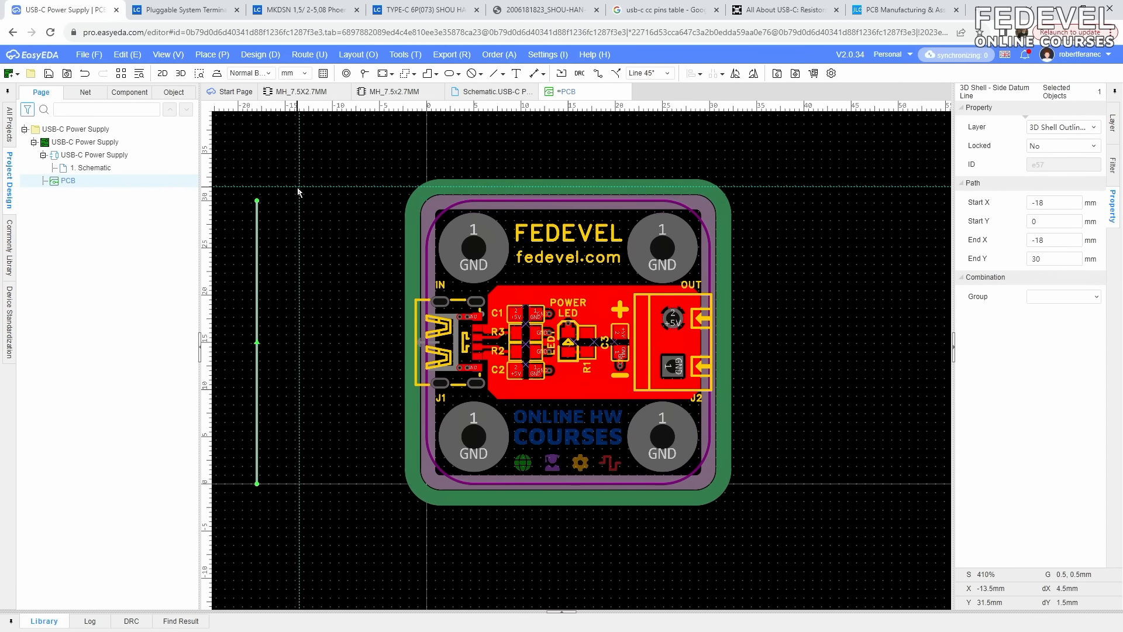
- Place a second vertical side datum line about 30 mm long on the output connector side at X 48 mm, starting at Y 0
scroll(298, 192, "down", 2)
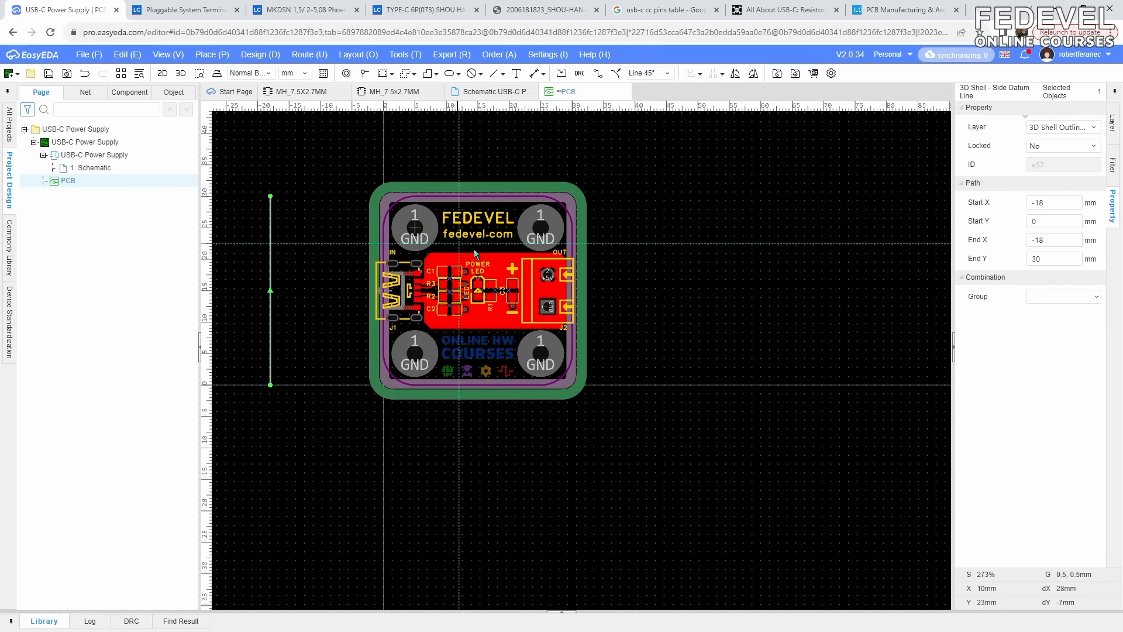
left_click(687, 386)
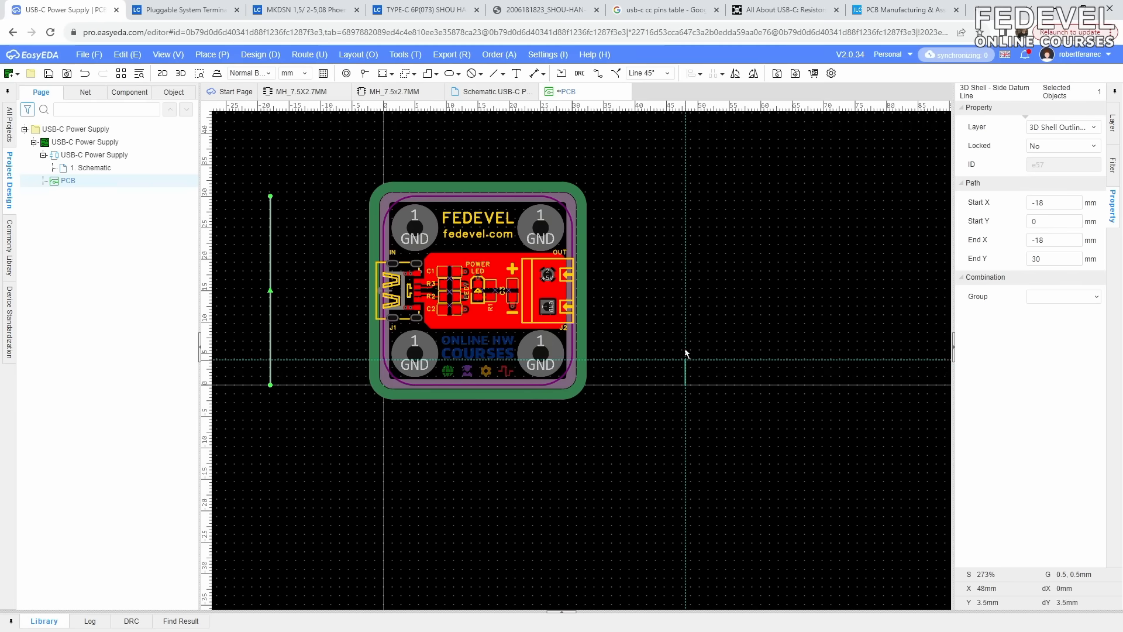
left_click(687, 199)
right_click(757, 205)
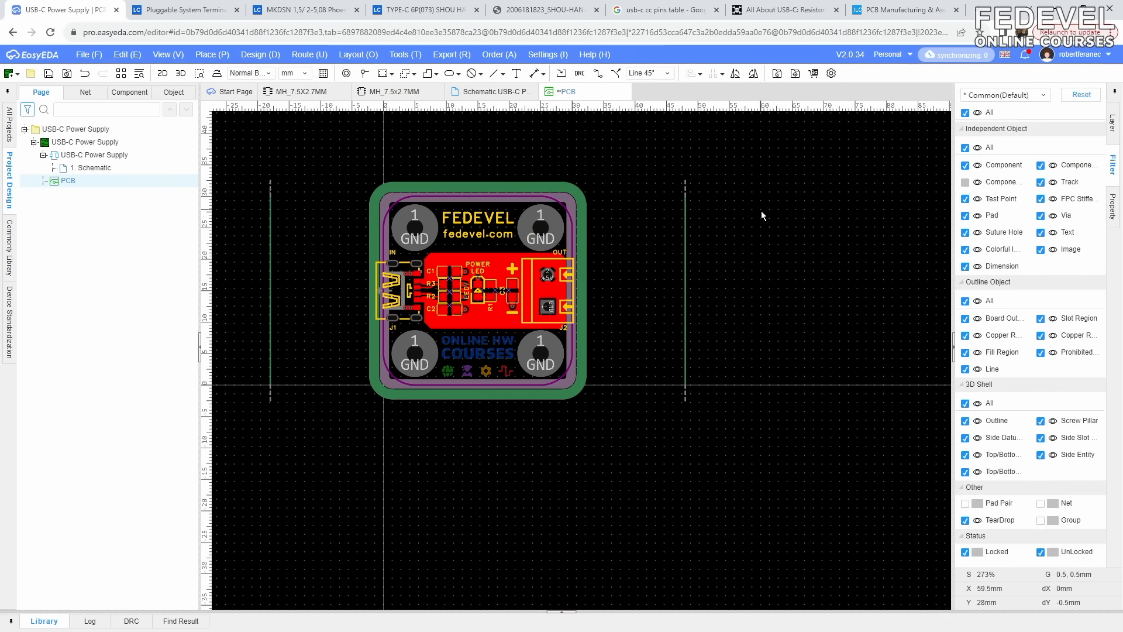
- Place a rectangular 3D shell side slot region, about 5.5 mm wide and 13 mm high, referenced to the USB-side datum line
scroll(784, 234, "down", 2)
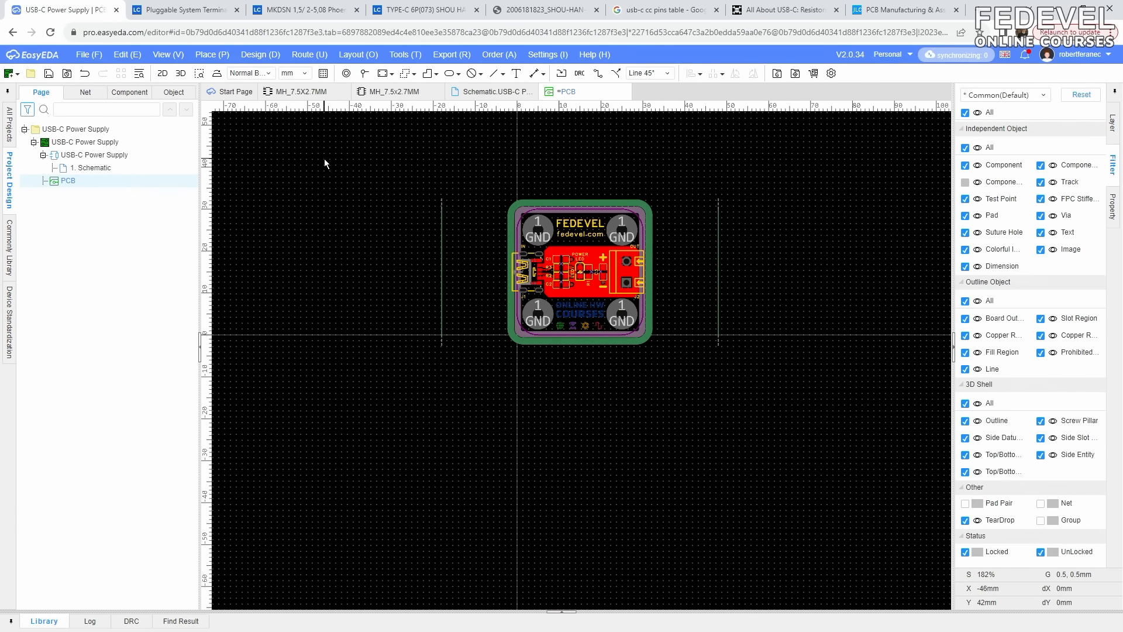
key("k")
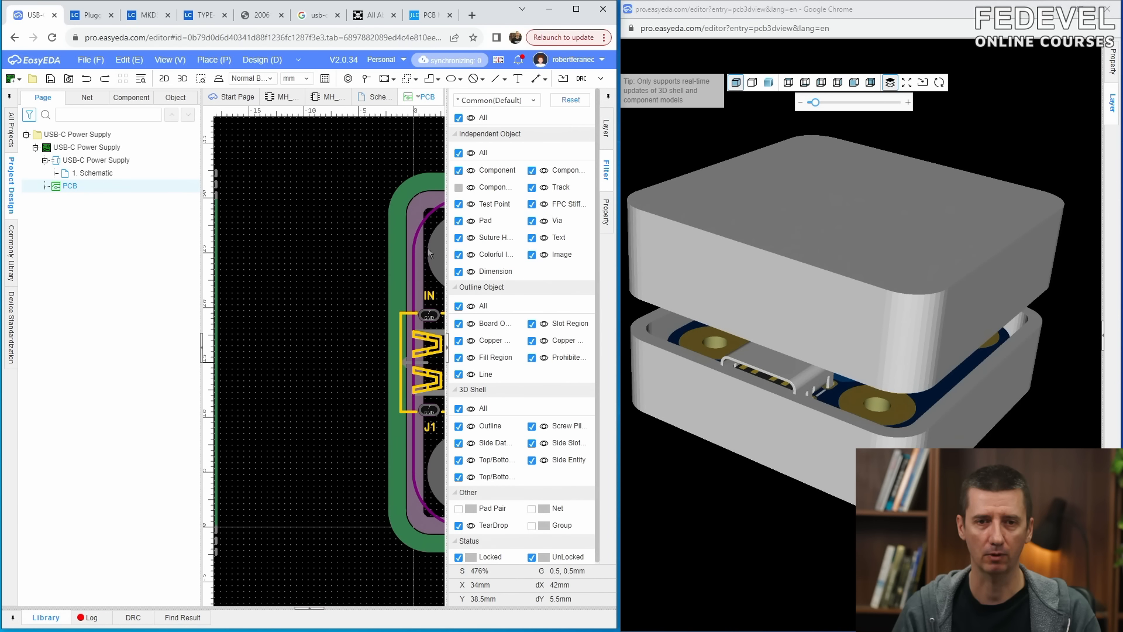
scroll(290, 261, "down", 6)
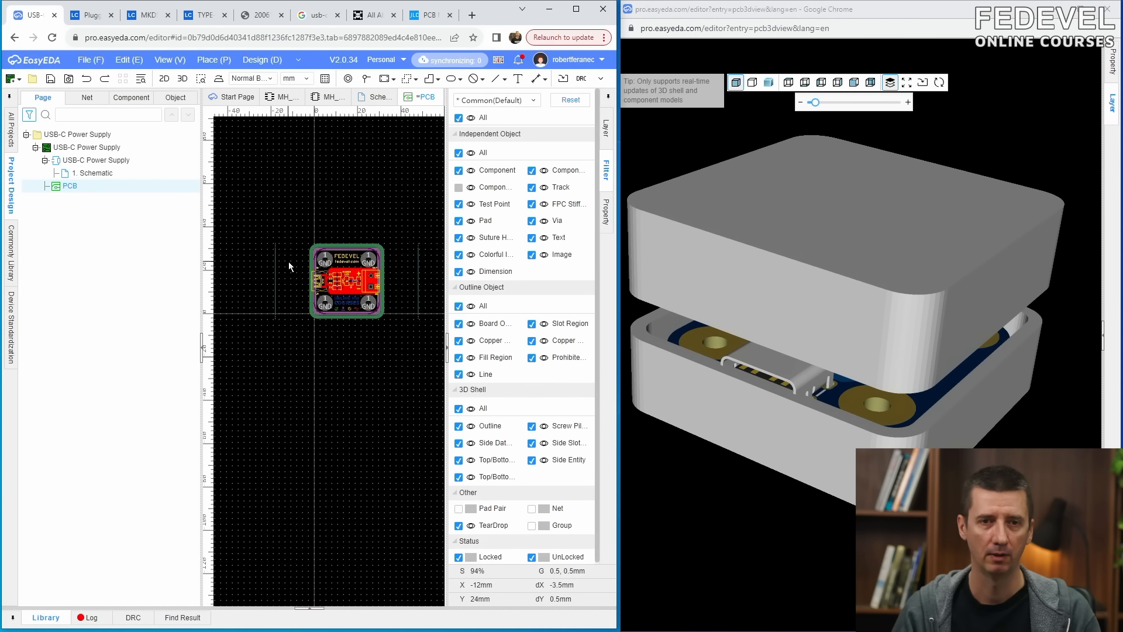
left_click(216, 61)
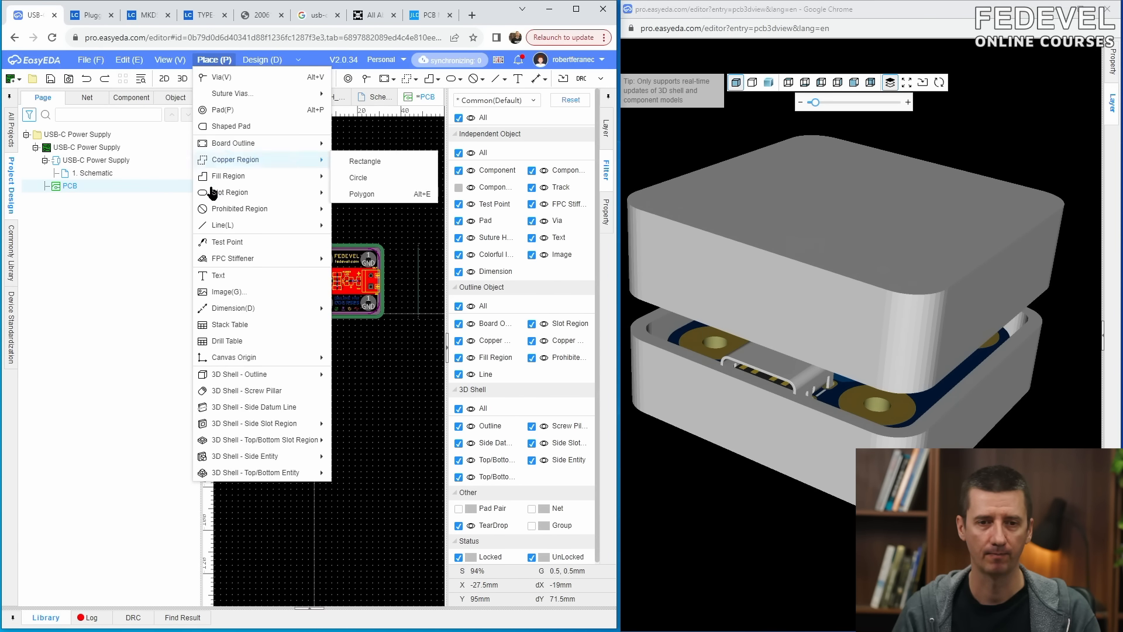
mouse_move(220, 424)
left_click(358, 426)
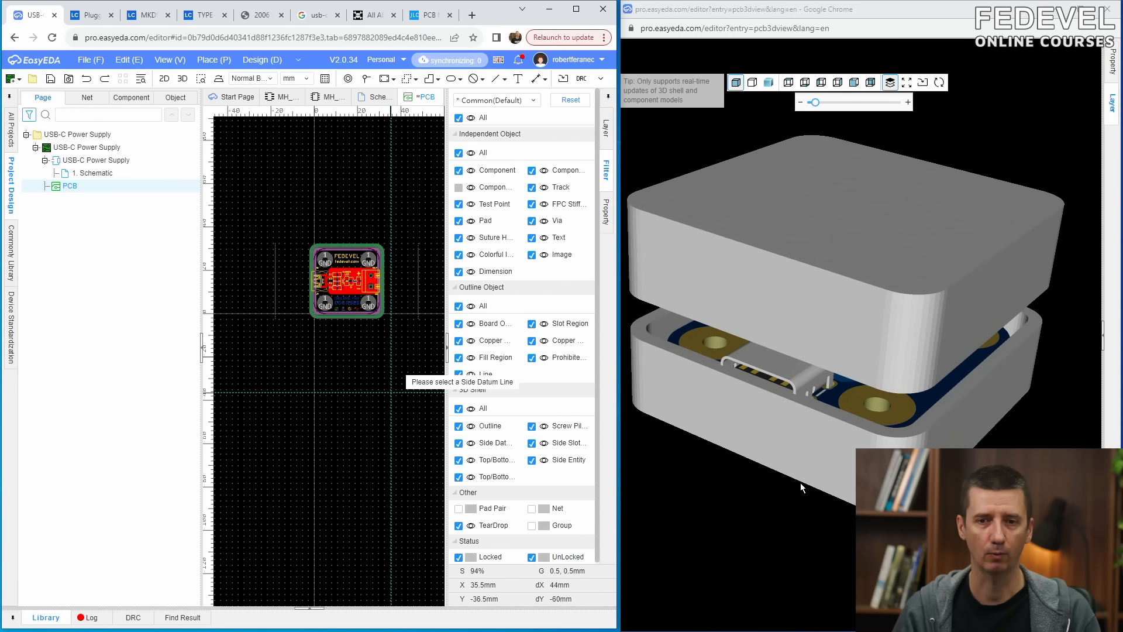
scroll(274, 275, "up", 6)
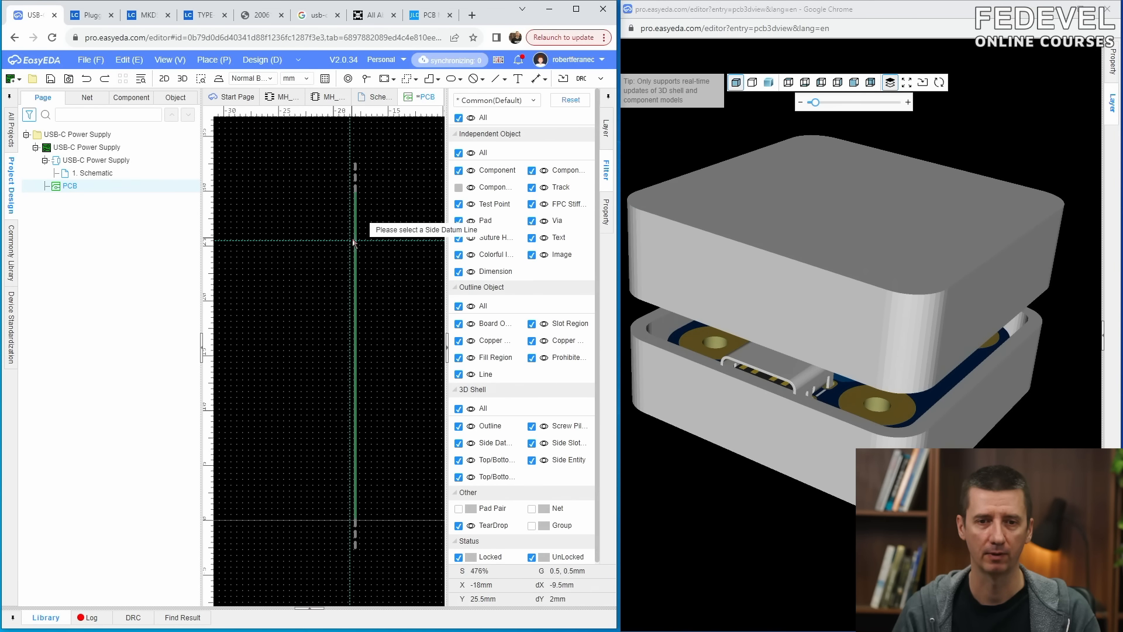
left_click(357, 354)
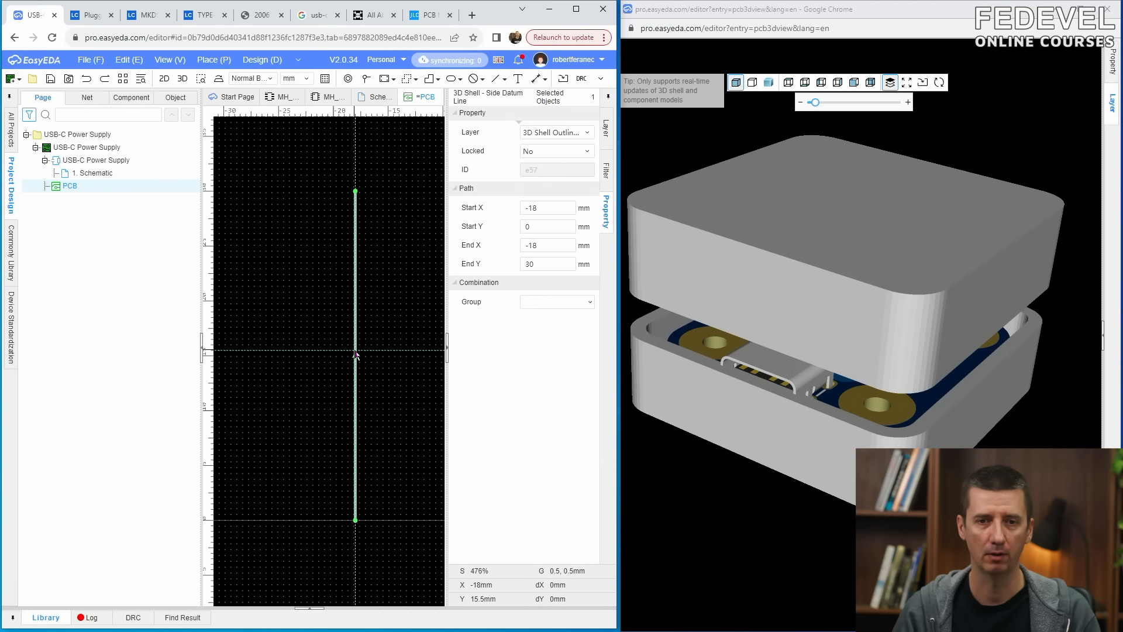
scroll(354, 353, "down", 2)
left_click(286, 314)
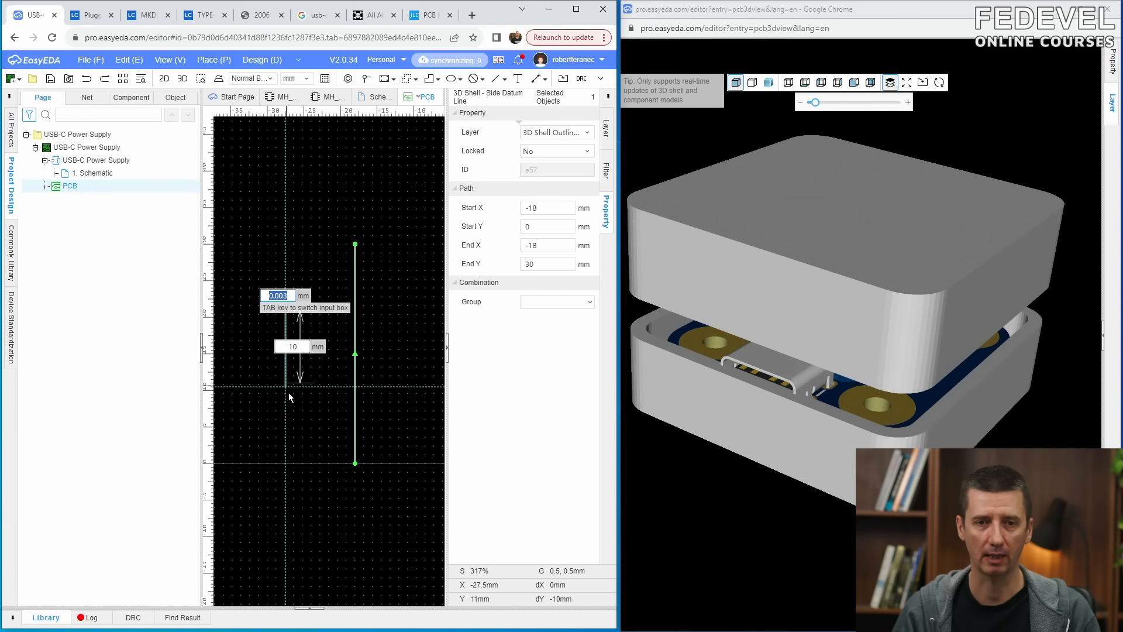
left_click(325, 405)
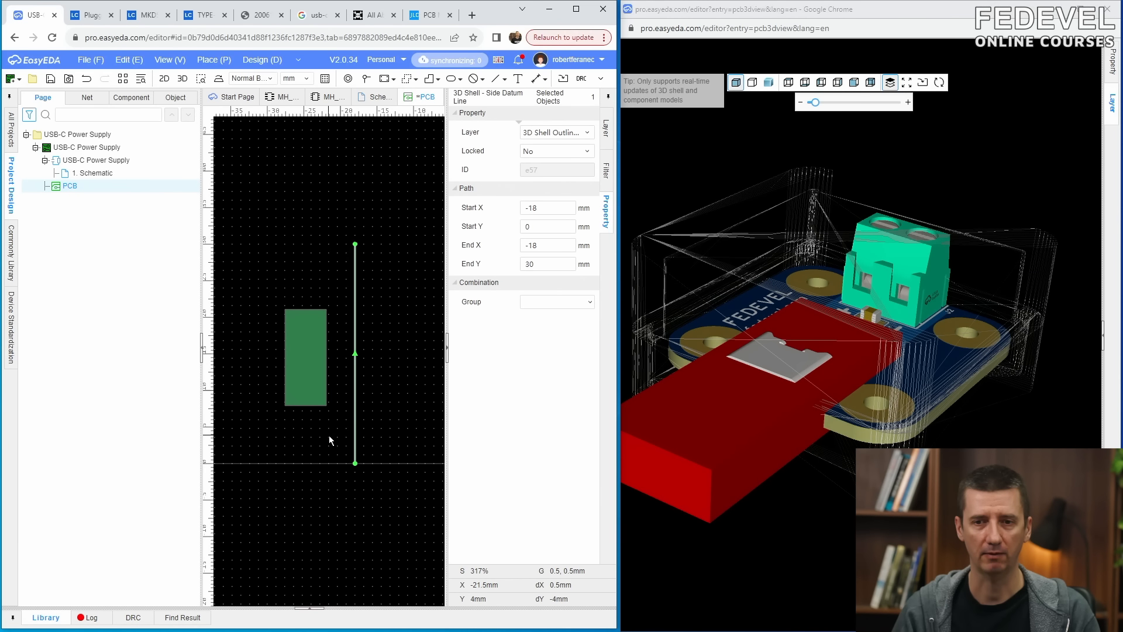
left_click(657, 554)
left_click(320, 430)
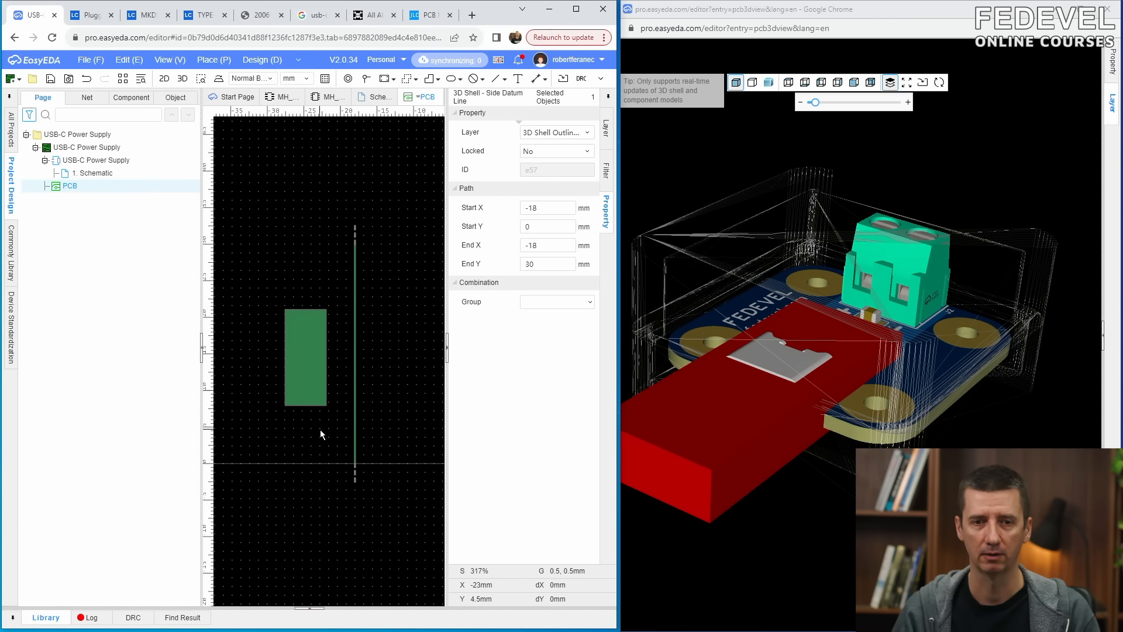
- Move the side slot region to Start X -25, Start Y 20 mm and check the USB opening in the 3D preview
left_click(801, 438)
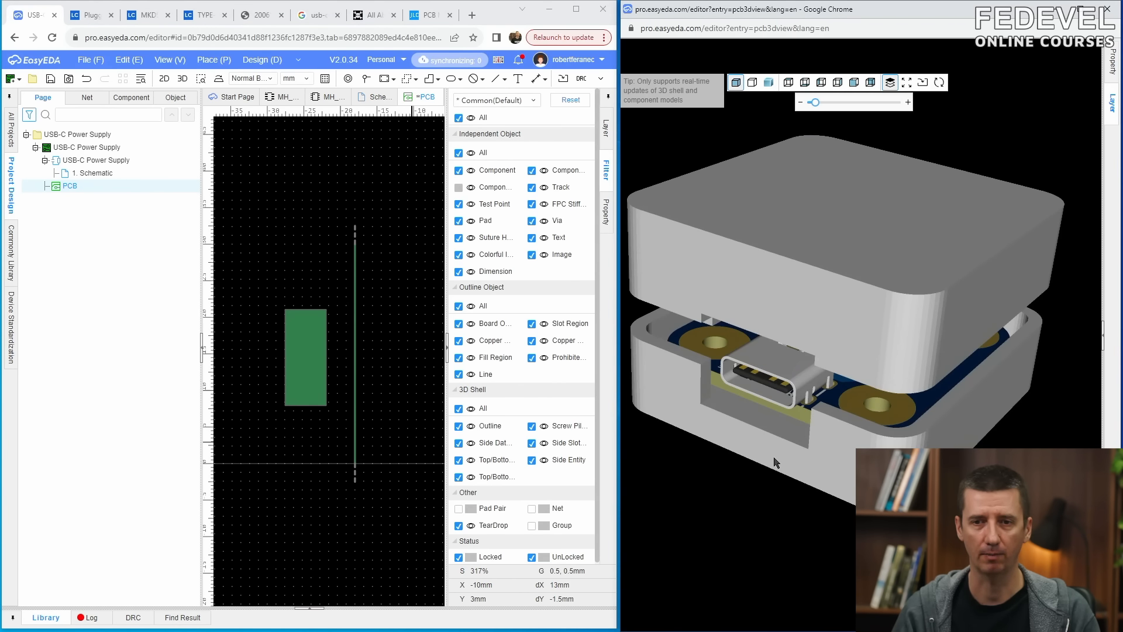
left_click_drag(776, 462, 790, 440)
left_click_drag(307, 375, 324, 383)
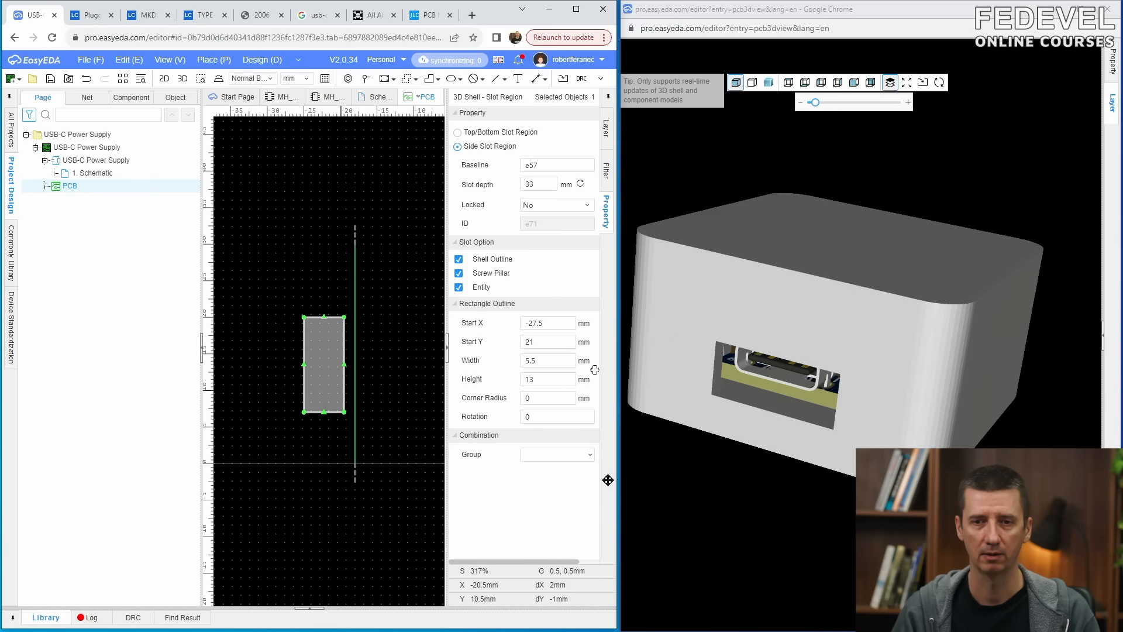
mouse_move(764, 513)
left_mouse_down()
mouse_move(749, 517)
mouse_move(774, 496)
mouse_move(767, 523)
left_mouse_up()
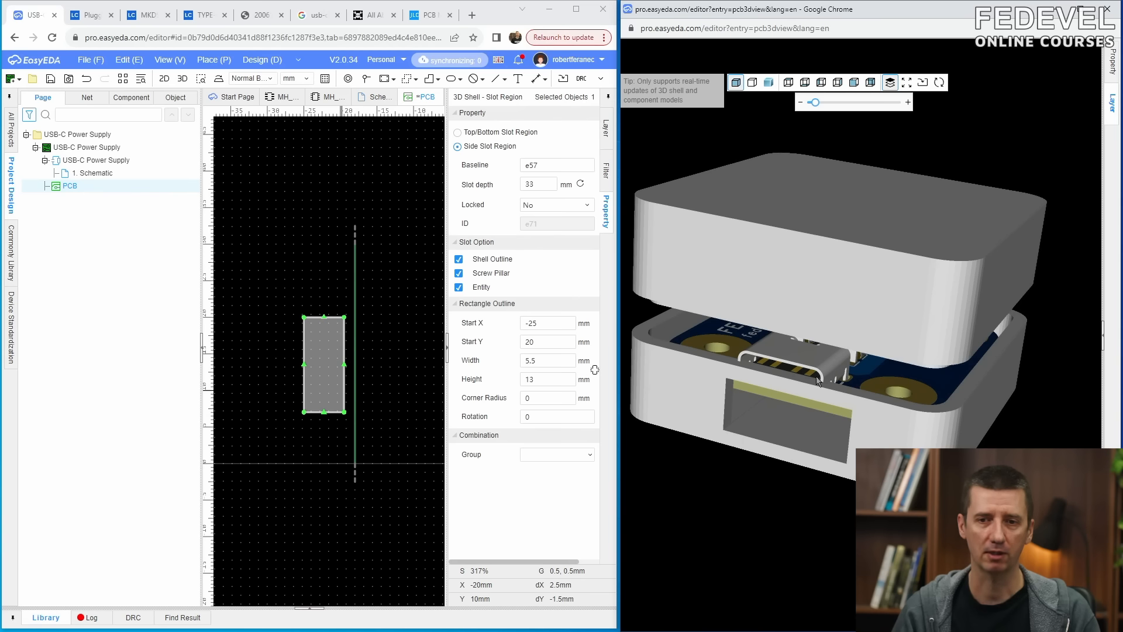
- Set the USB side slot's width to 3.5 mm and its height to 9.4 mm
left_click(331, 274)
left_click(322, 372)
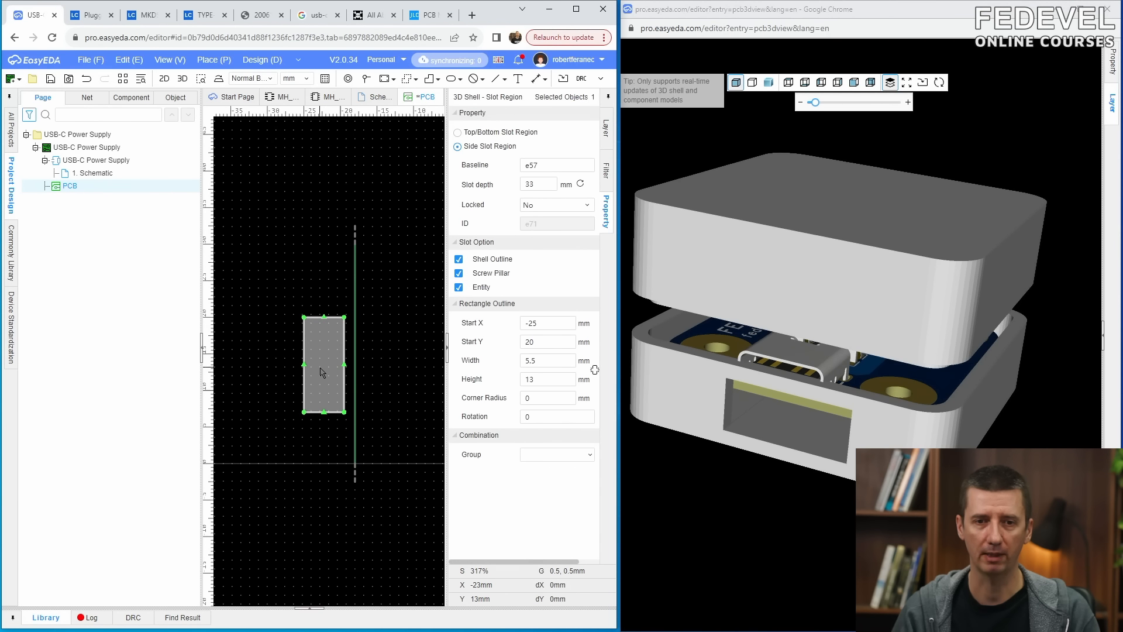
double_click(549, 360)
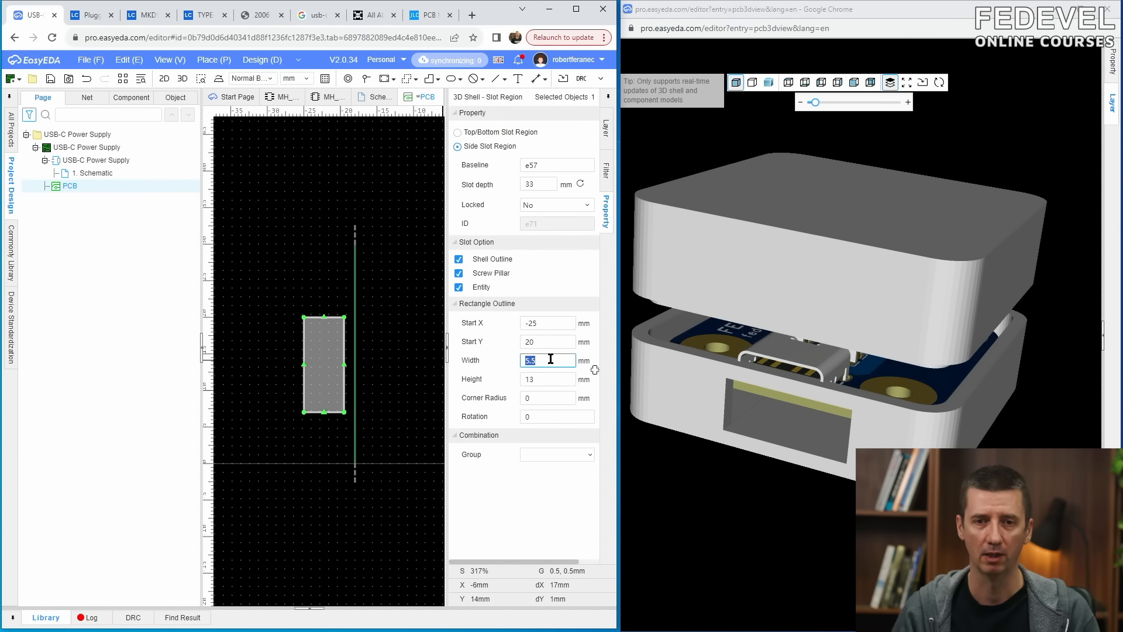
type("3")
double_click(549, 380)
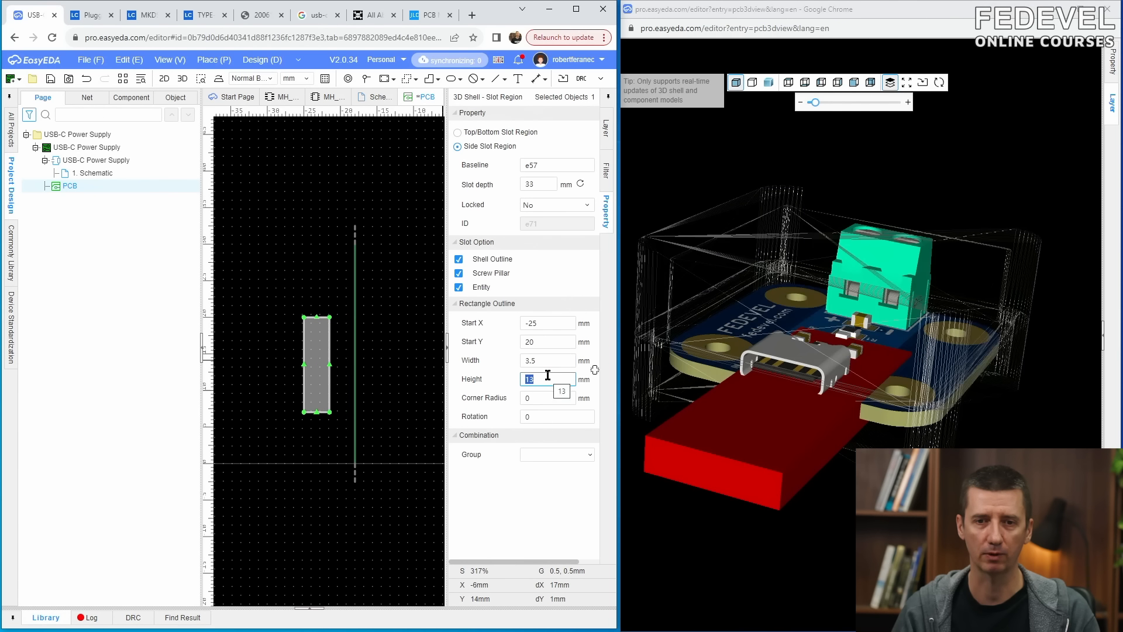
type("9.4")
- Position the USB side slot at Start X -27.9 mm and Start Y 19.7 mm
double_click(551, 323)
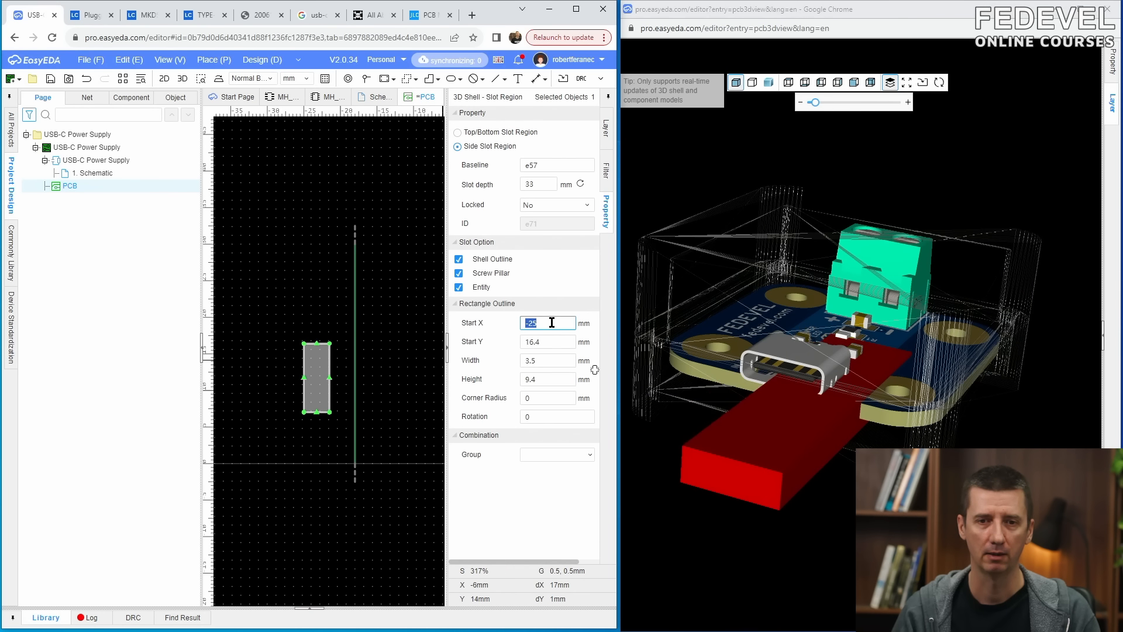
type("-27.9")
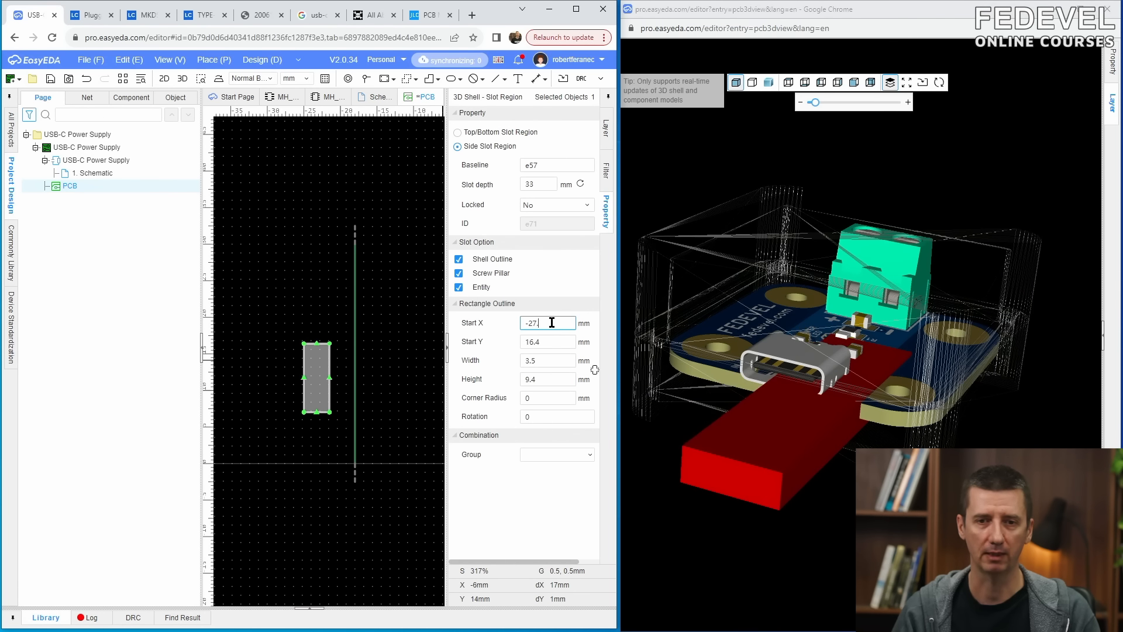
double_click(551, 342)
type("19")
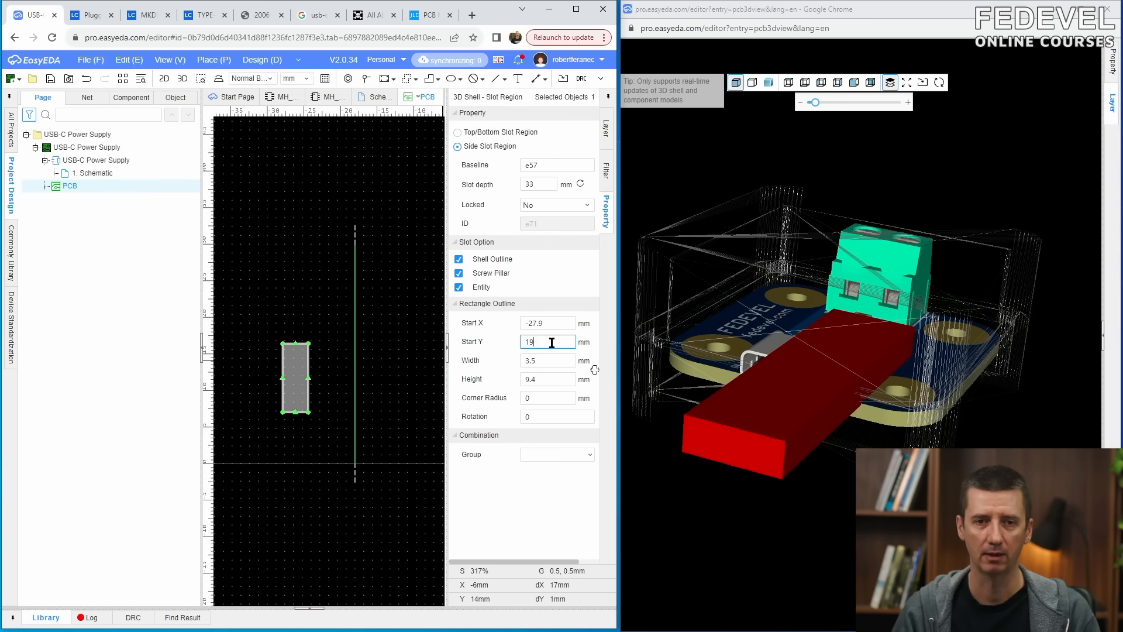
type(".7")
key("Return")
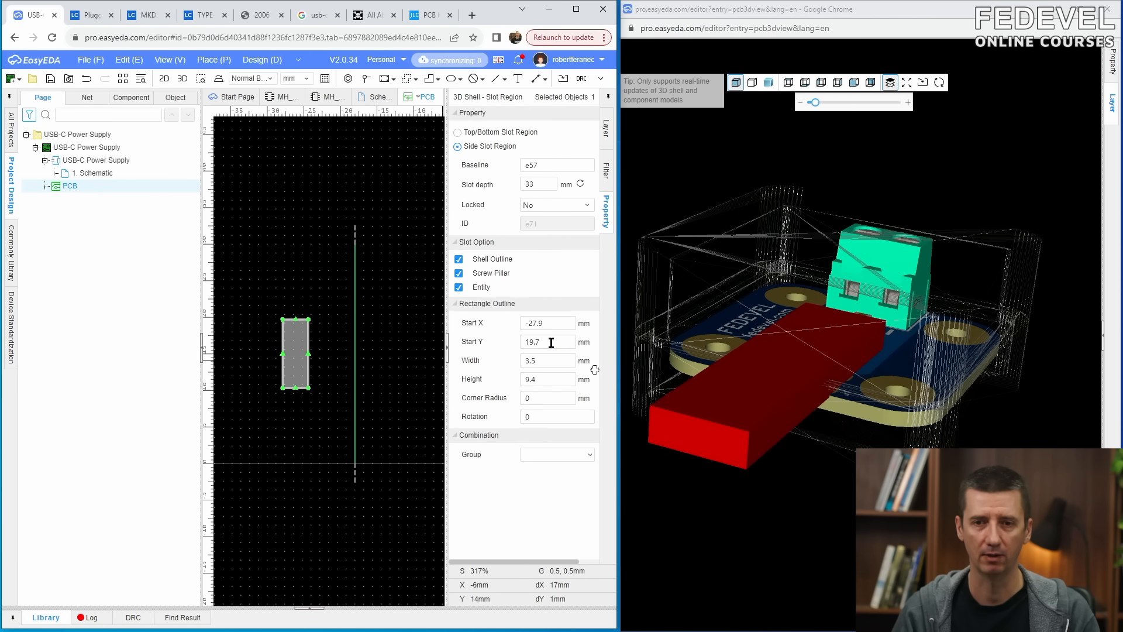
- Bring the shell halves together in the 3D preview and round the USB slot with a corner radius of 1 mm
left_click_drag(732, 499, 828, 207)
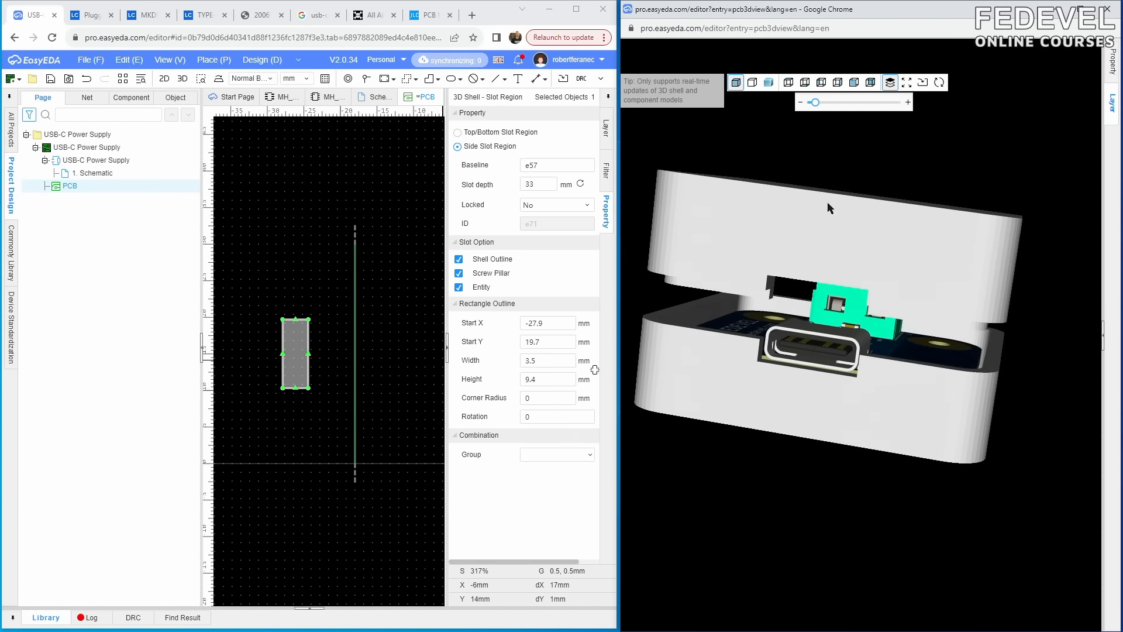
left_click_drag(814, 104, 783, 112)
scroll(796, 344, "up", 5)
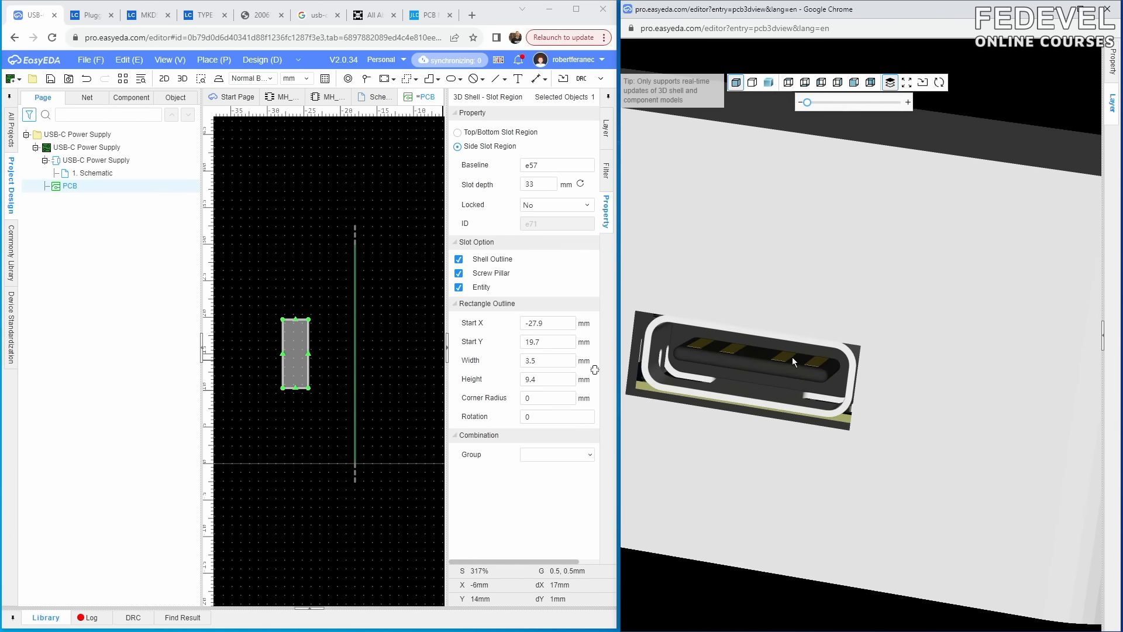
left_click_drag(792, 357, 724, 345)
scroll(753, 358, "up", 2)
scroll(762, 360, "down", 2)
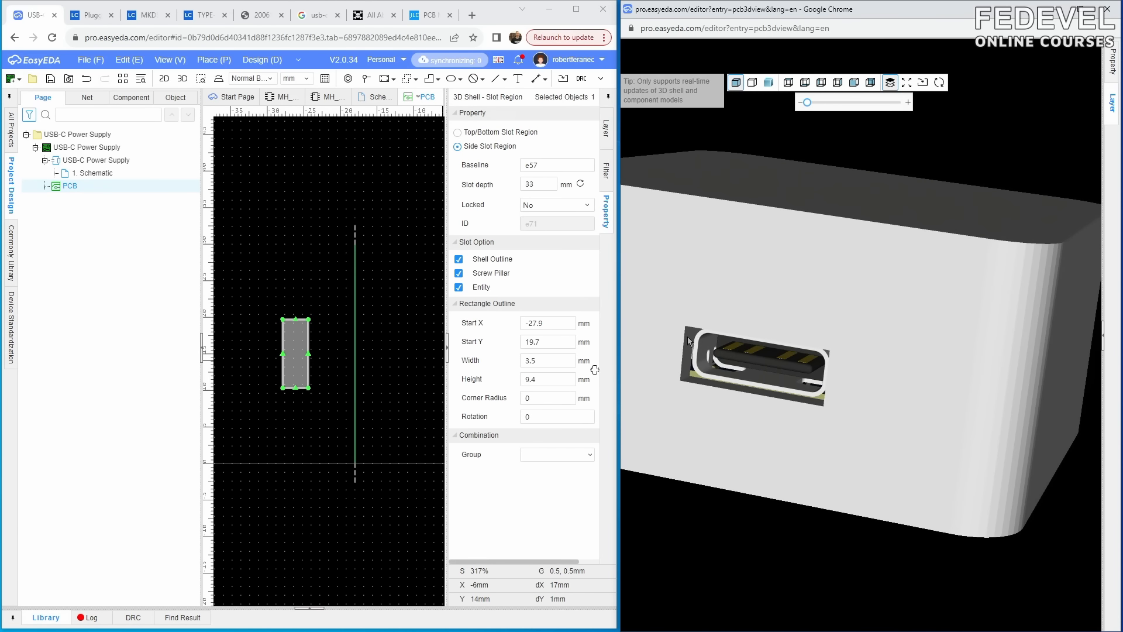
left_click(552, 398)
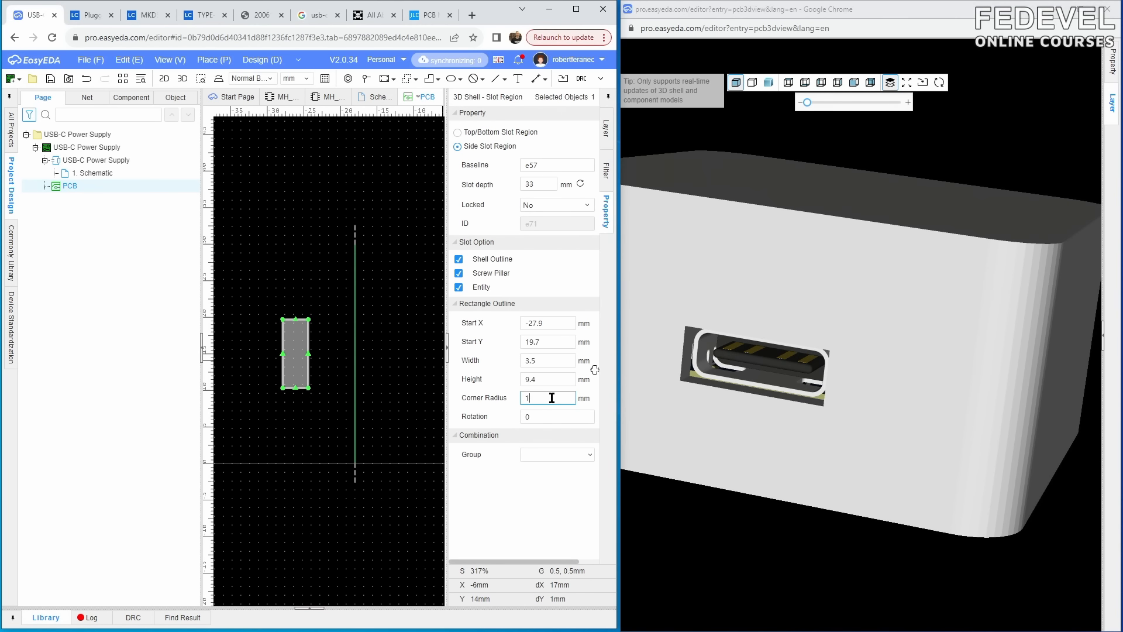
key("Return")
left_click(776, 381)
scroll(775, 381, "up", 3)
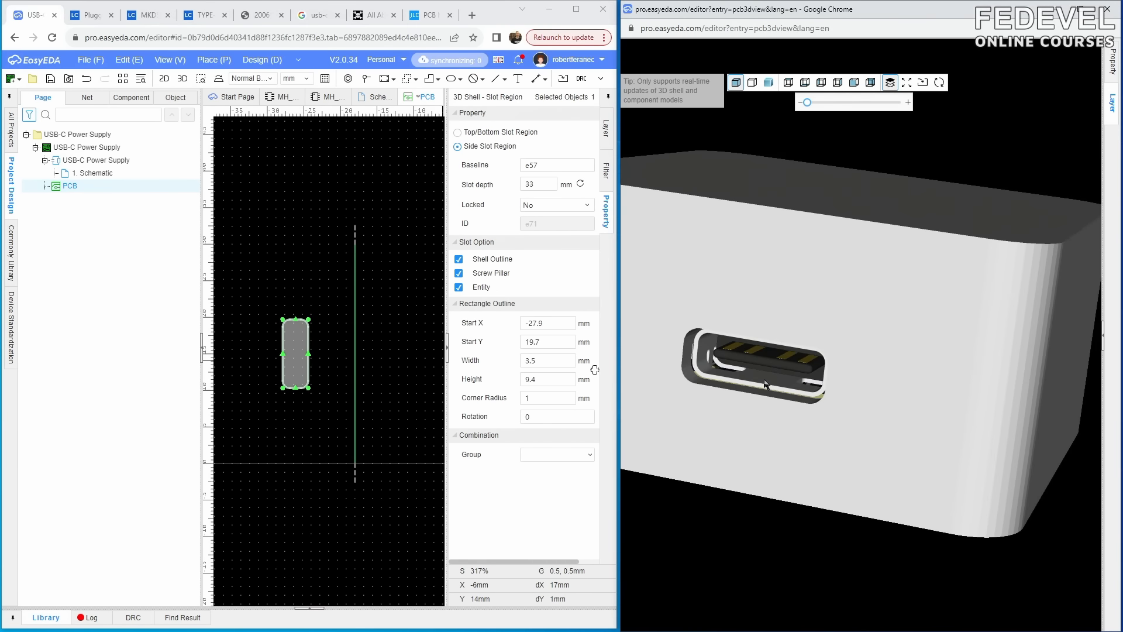
left_click_drag(764, 380, 774, 402)
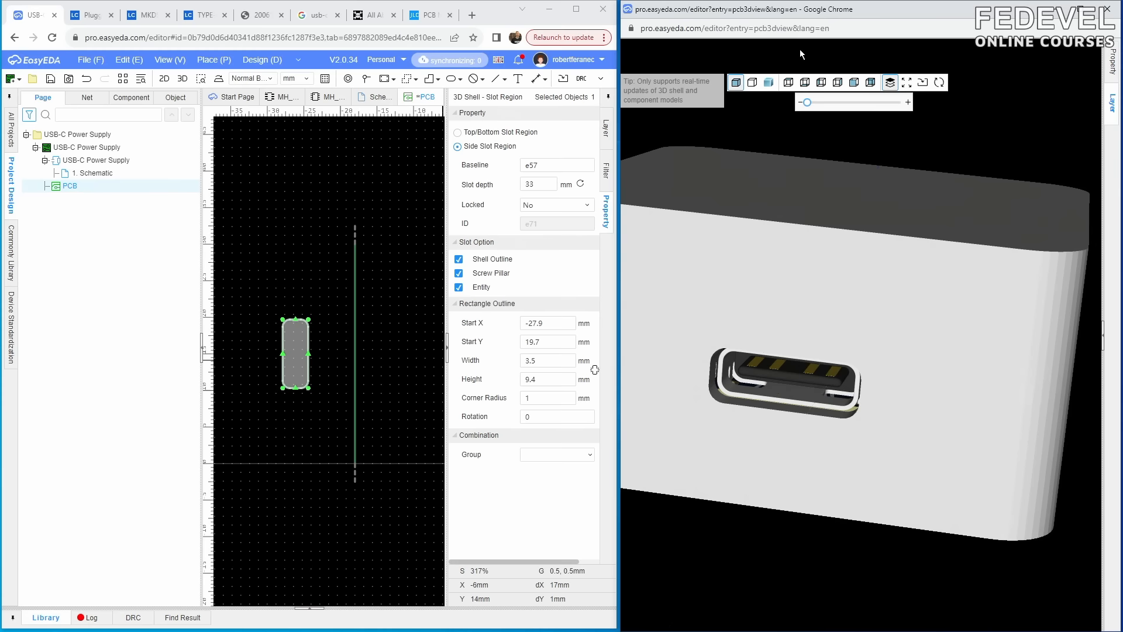
- Show the shell in outline view, set the USB slot's depth to 20 mm, and return to the solid view
left_click(753, 83)
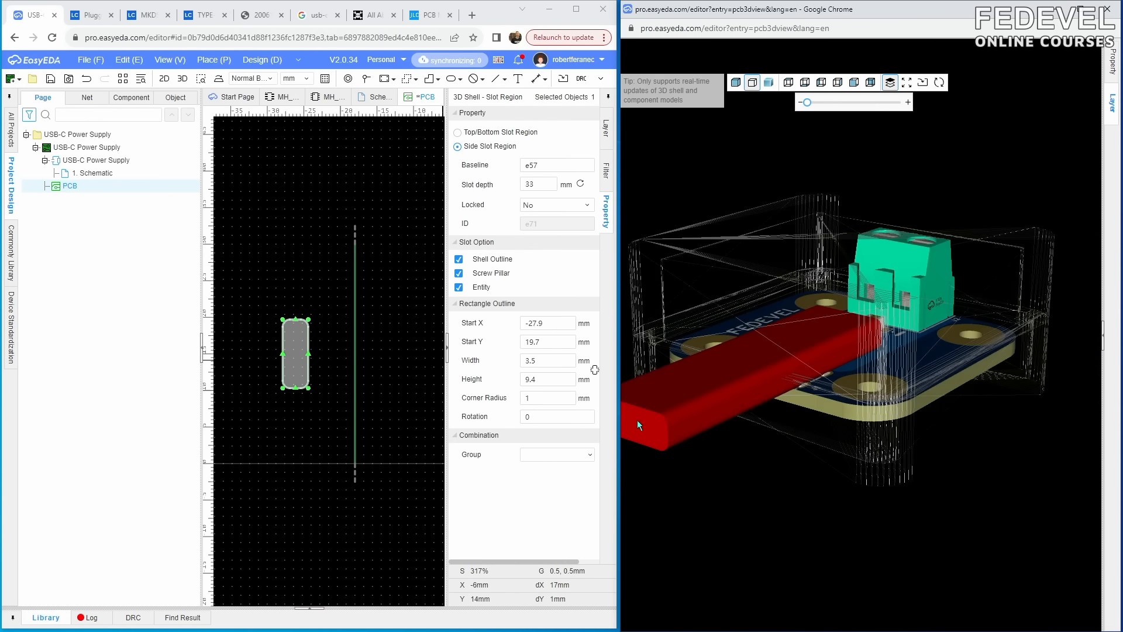
double_click(549, 185)
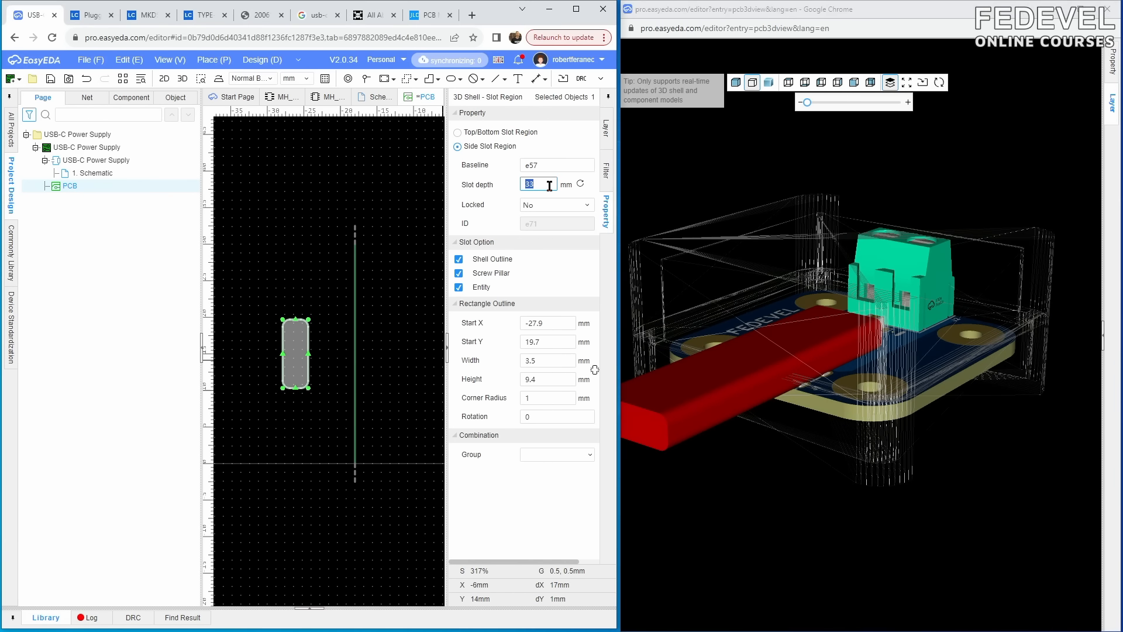
key("Return")
mouse_move(767, 389)
left_mouse_down()
mouse_move(858, 391)
mouse_move(774, 395)
mouse_move(767, 367)
mouse_move(770, 381)
left_mouse_up()
left_click(736, 82)
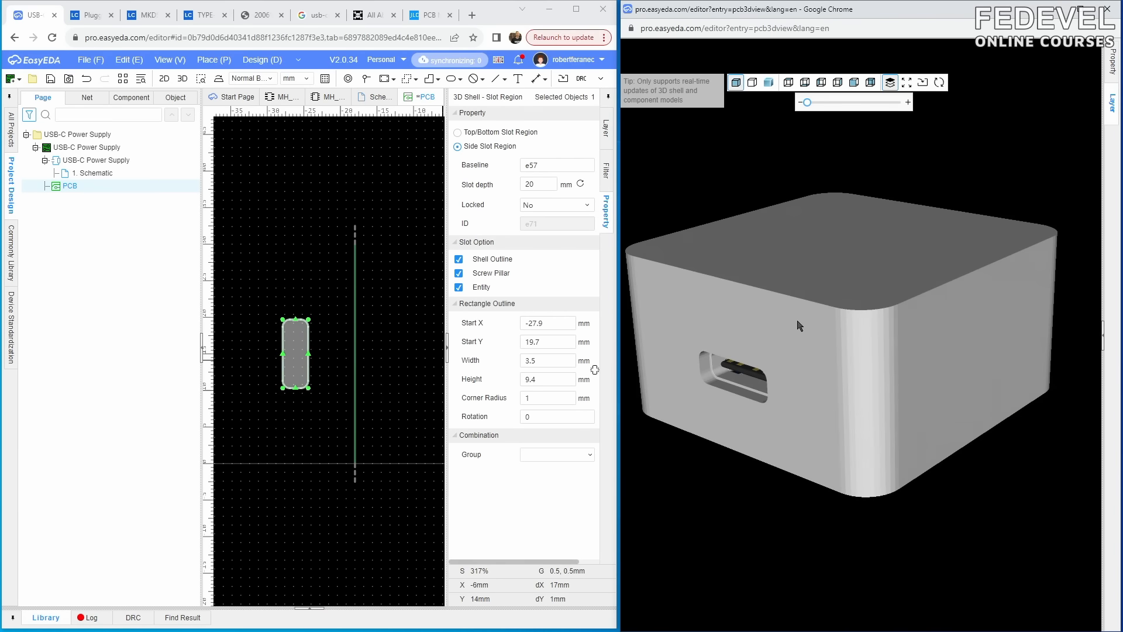
- Turn the 3D preview to the output connector's side and separate the shell halves slightly
left_click_drag(836, 294, 808, 386)
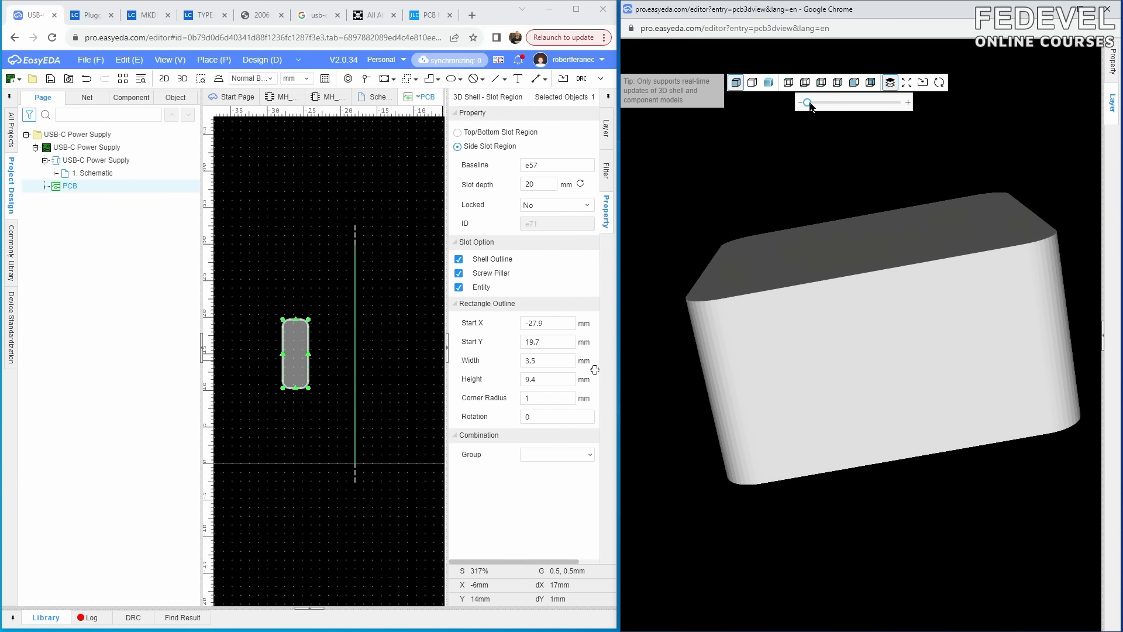
left_click_drag(810, 104, 814, 103)
mouse_move(867, 269)
left_mouse_down()
mouse_move(877, 275)
mouse_move(850, 269)
mouse_move(866, 275)
left_mouse_up()
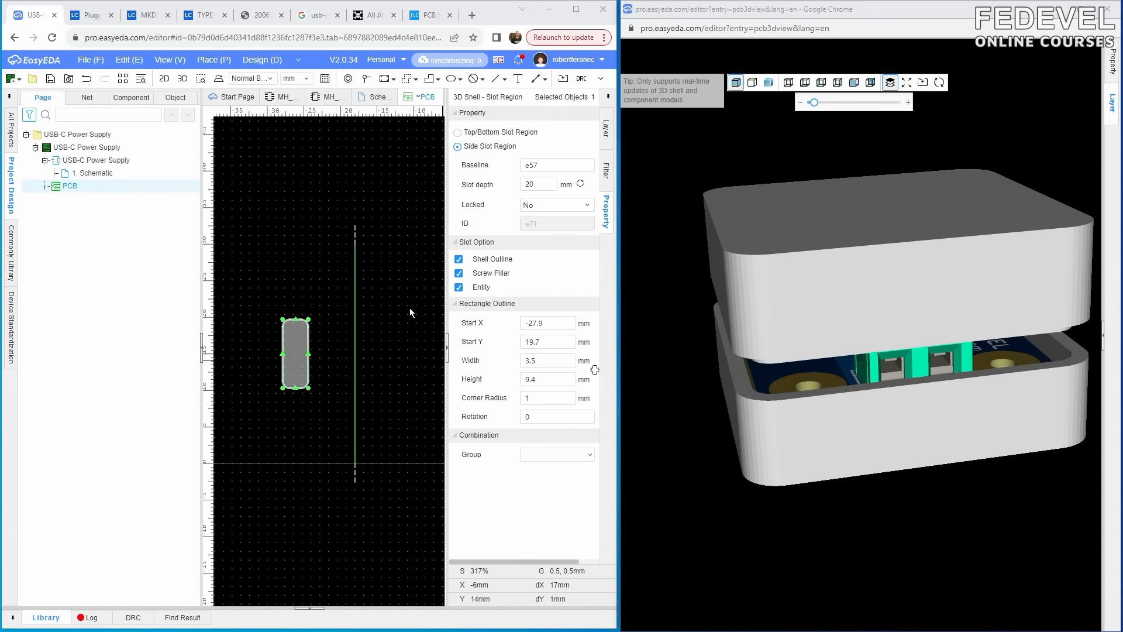
- Place a rectangular side slot region, 4 mm wide and 10 mm high, beside the datum line at X 48 mm
left_click(293, 250)
scroll(258, 241, "down", 5)
scroll(343, 249, "up", 4)
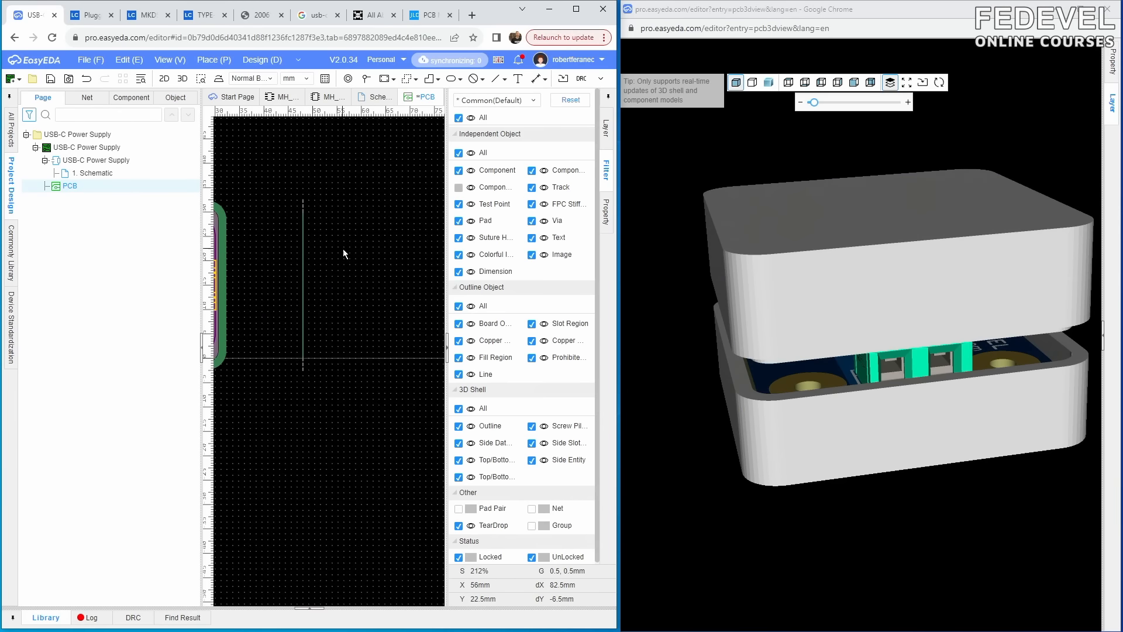
scroll(343, 252, "up", 2)
left_click(214, 59)
mouse_move(235, 428)
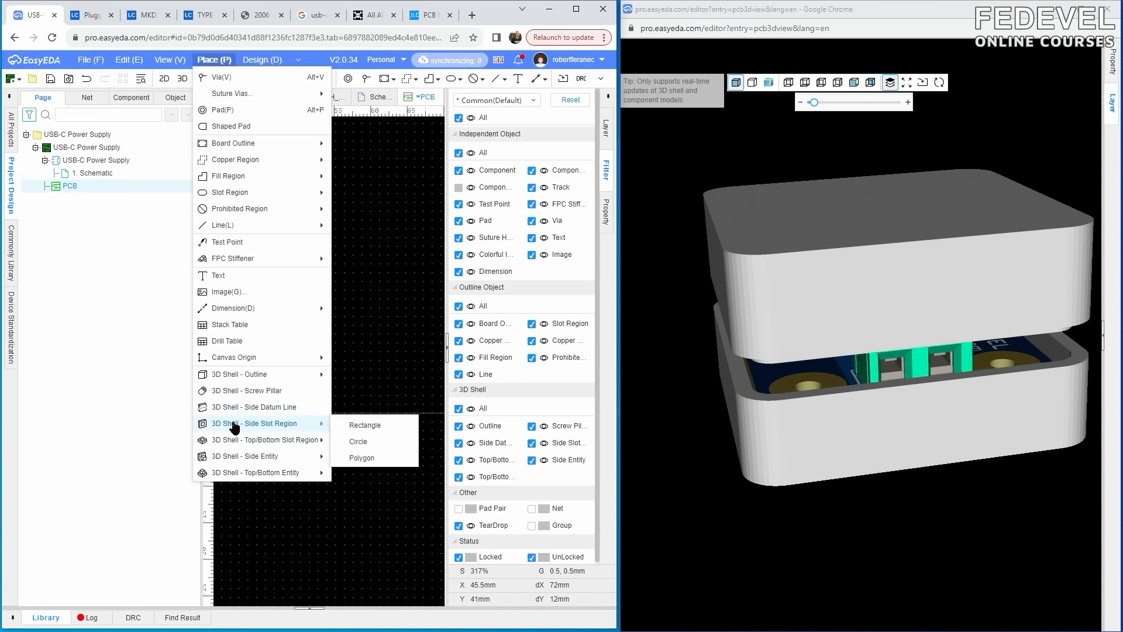
left_click(370, 426)
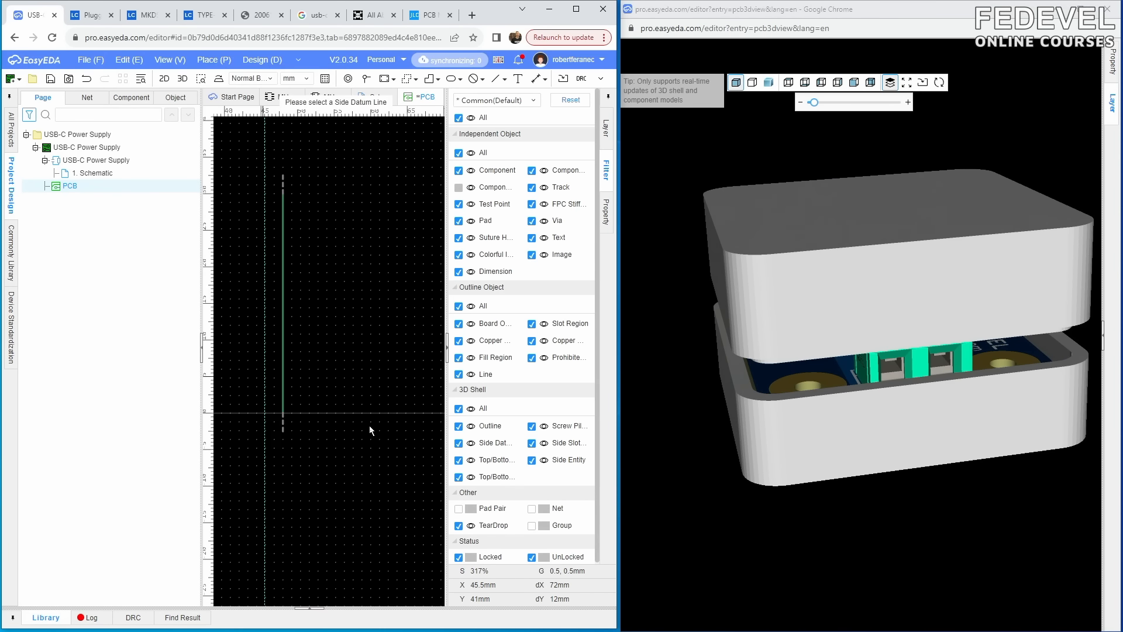
left_click(285, 350)
left_click(323, 269)
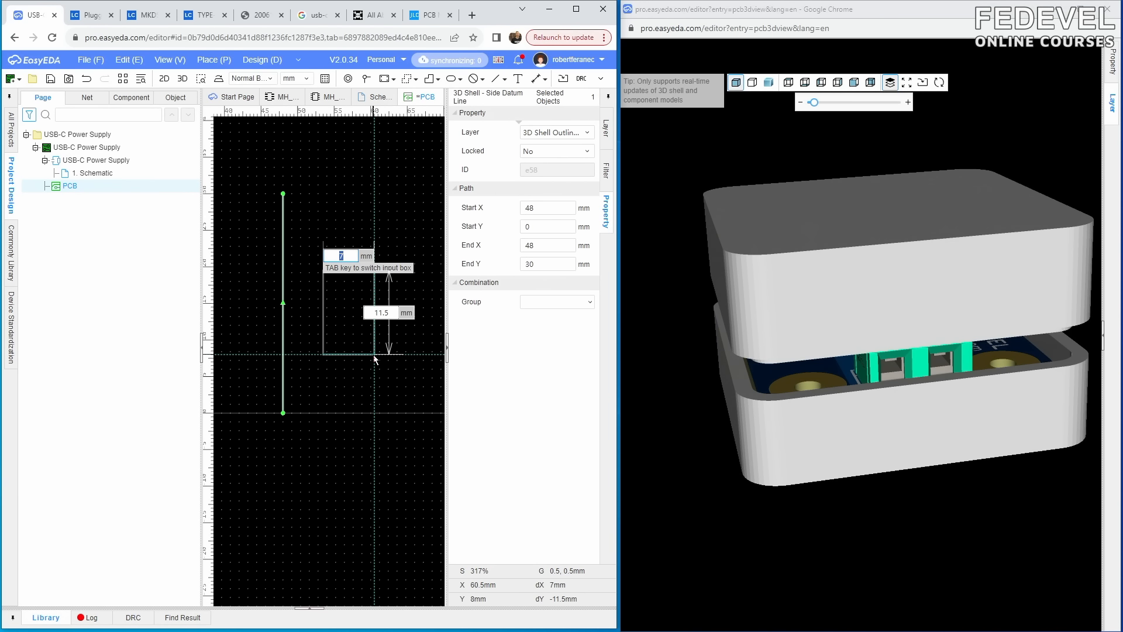
type("4")
key("Tab")
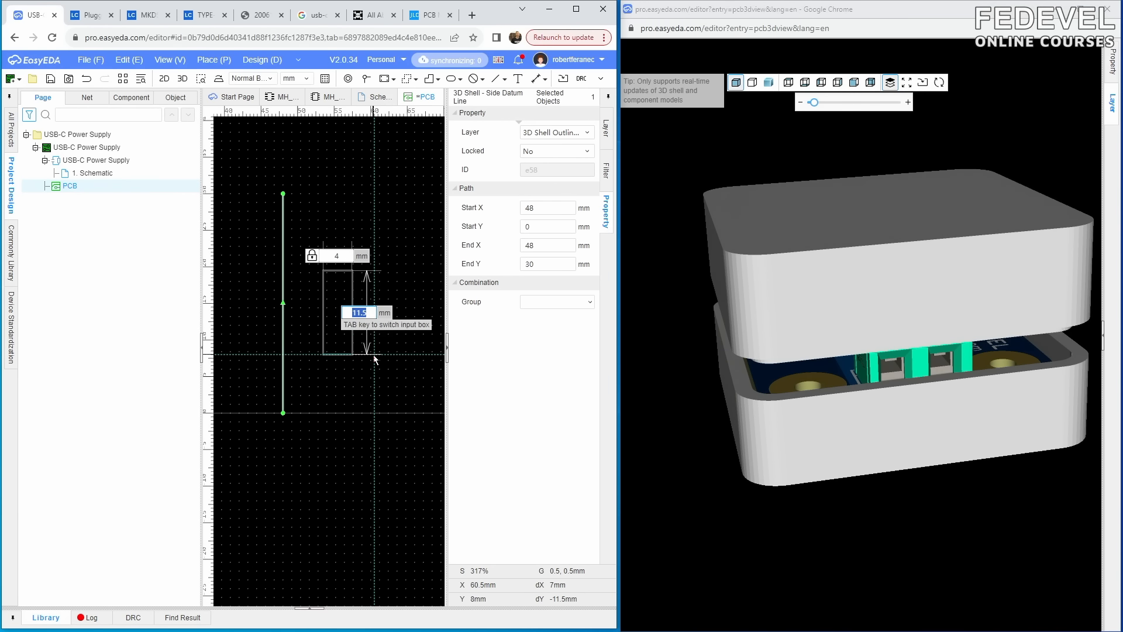
key("Return")
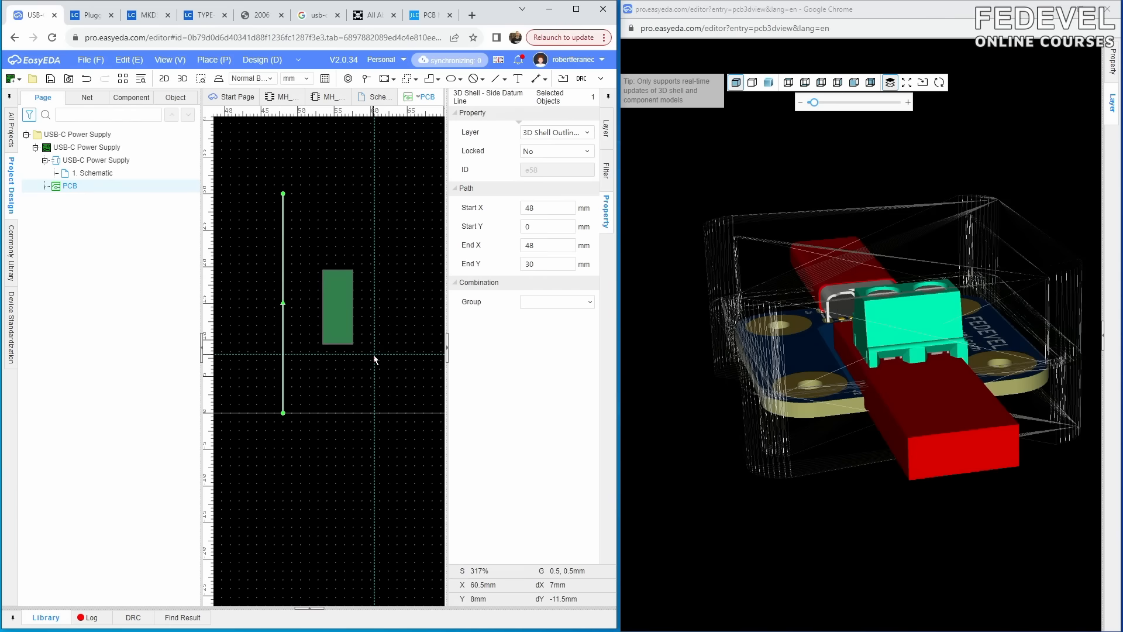
- Position the output connector's side slot at Start X 55.5 mm and Start Y 20 mm
left_click(346, 308)
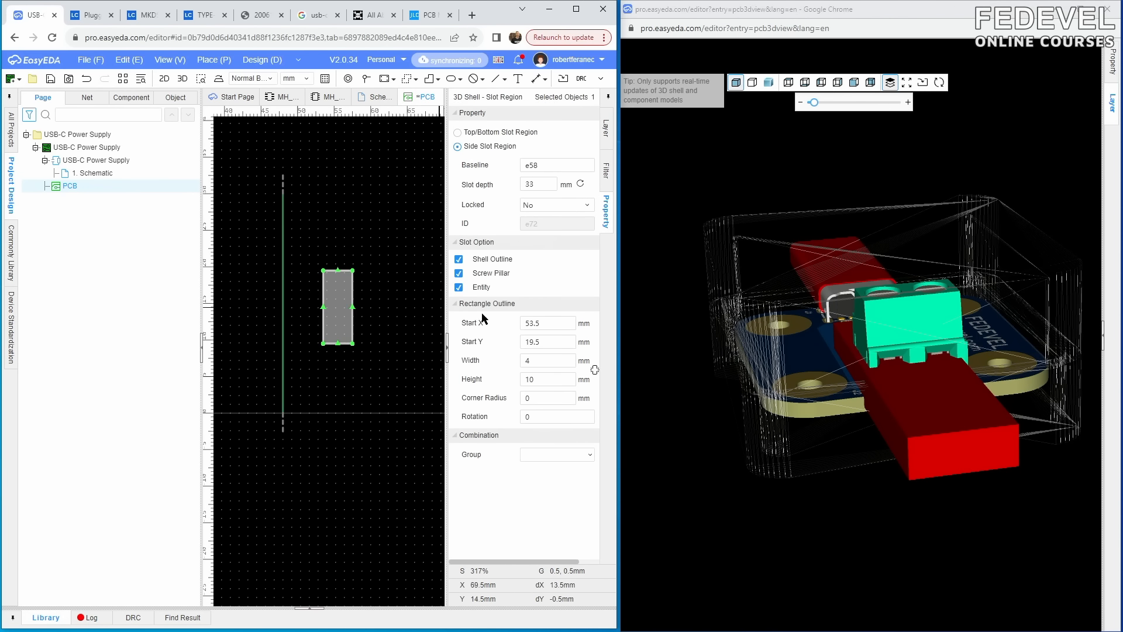
double_click(558, 326)
key("Tab")
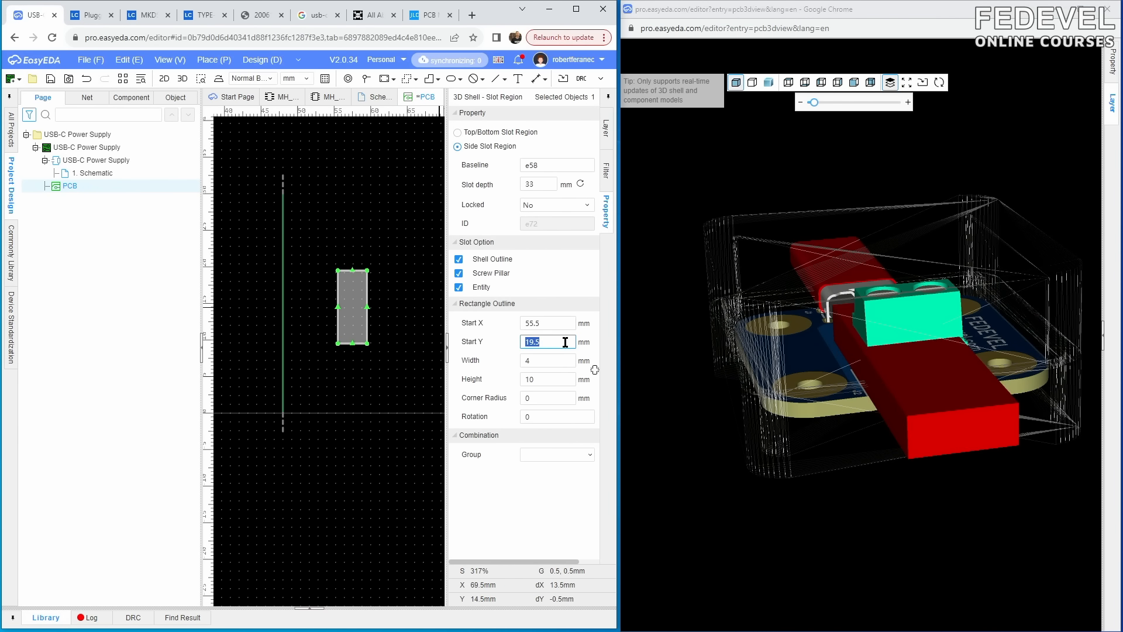
key("Return")
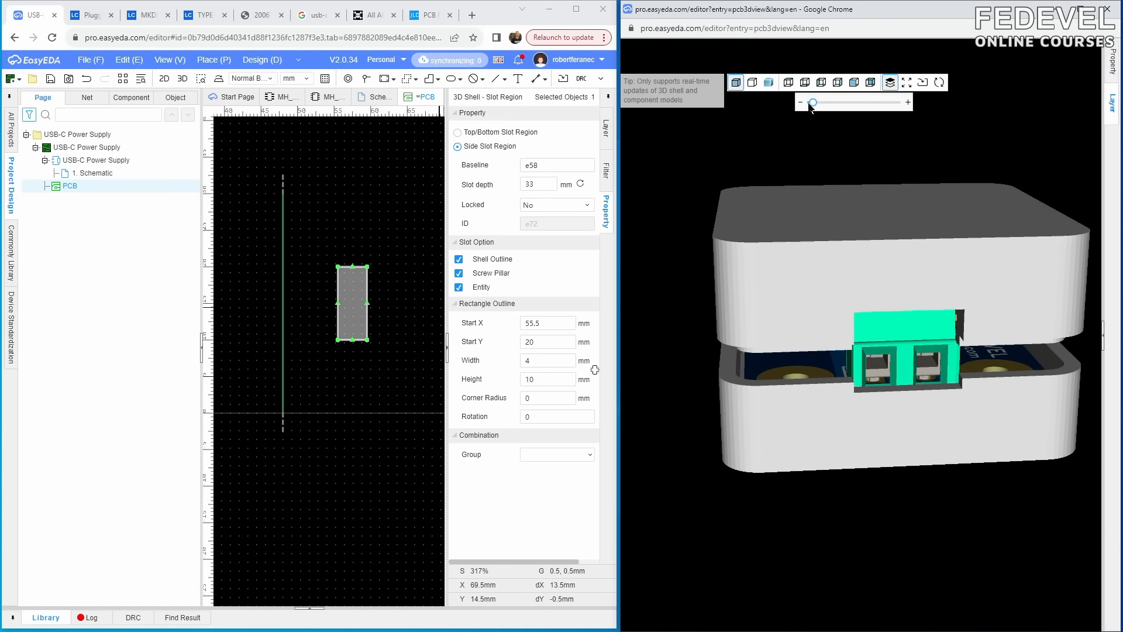
- Bring the shell halves together in the 3D preview and hide the 3D shell's bottom layer
left_click_drag(808, 103, 795, 104)
left_click_drag(856, 360, 942, 281)
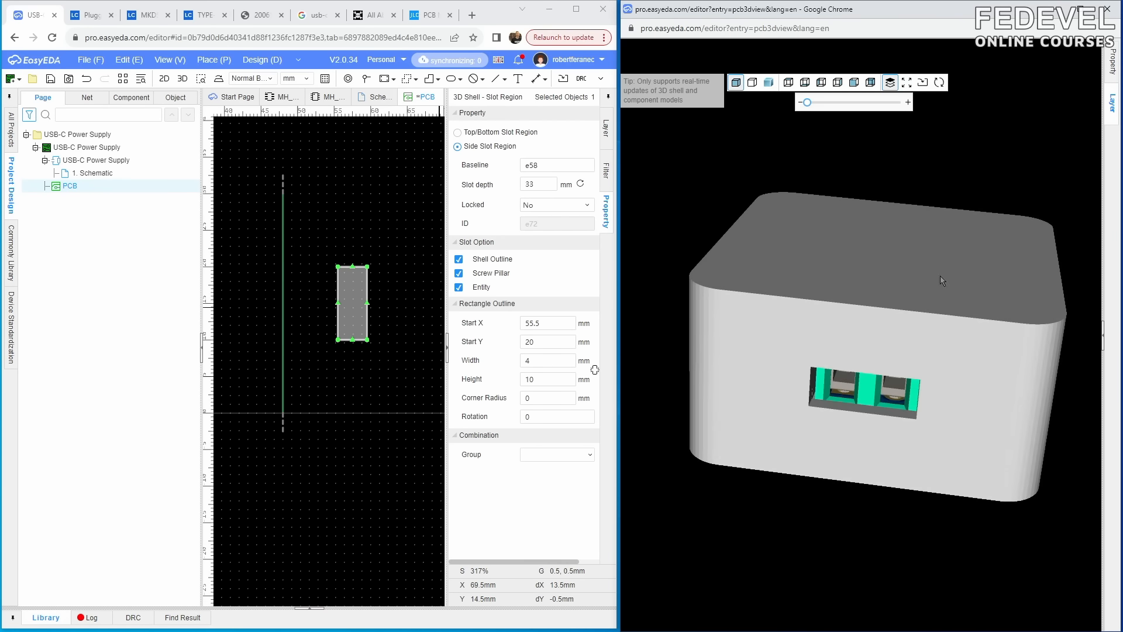
left_click(1114, 105)
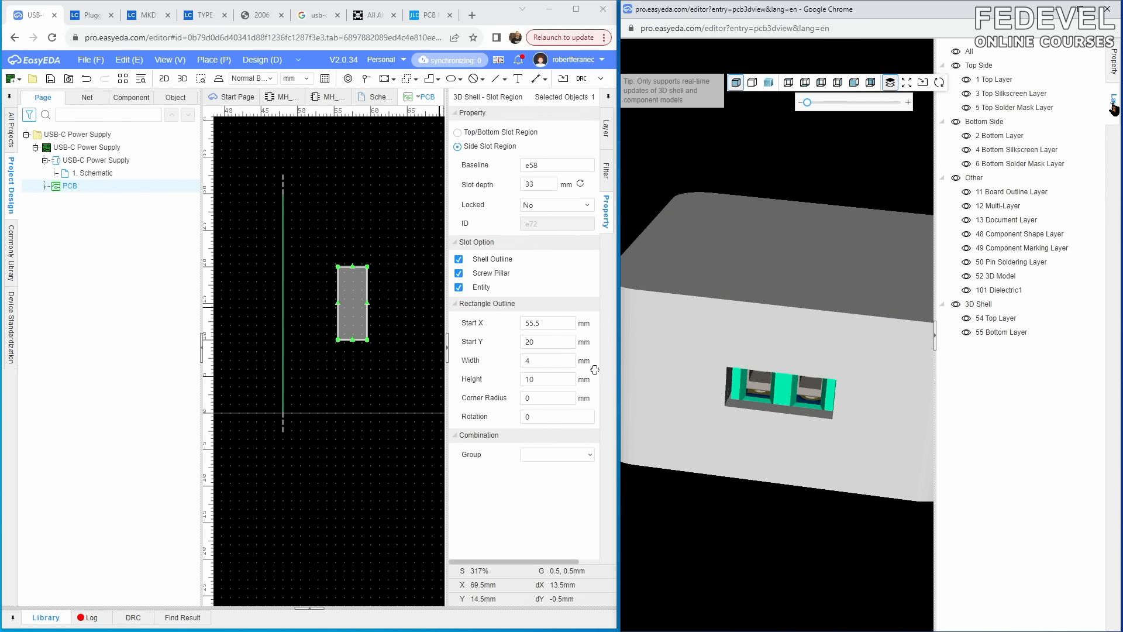
left_click(966, 333)
- Examine from below how the output terminal block sits against the shell's slot, separating the shell slightly from the board
left_click_drag(854, 357, 802, 272)
scroll(819, 286, "up", 3)
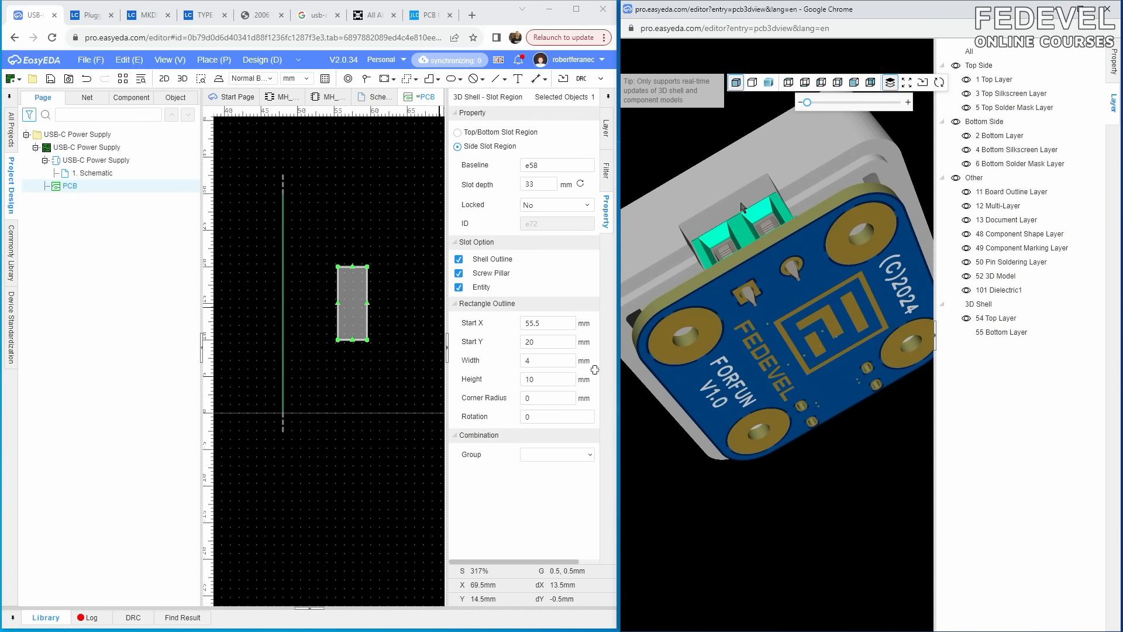
scroll(749, 213, "up", 5)
right_click_drag(765, 221, 791, 256)
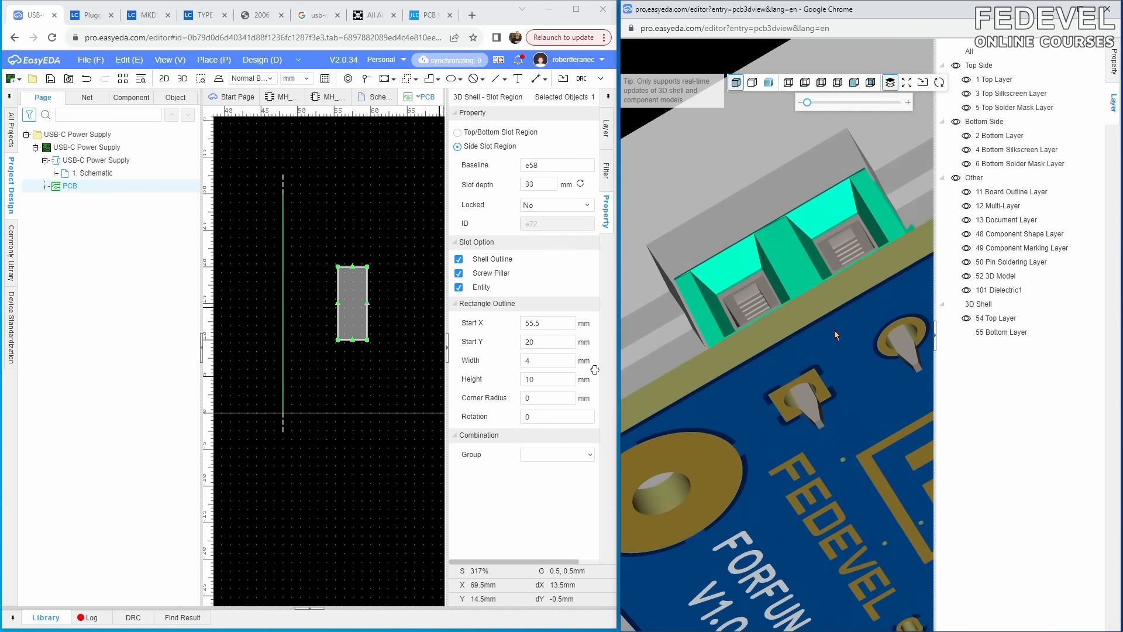
scroll(788, 234, "up", 3)
left_click_drag(788, 230, 738, 176)
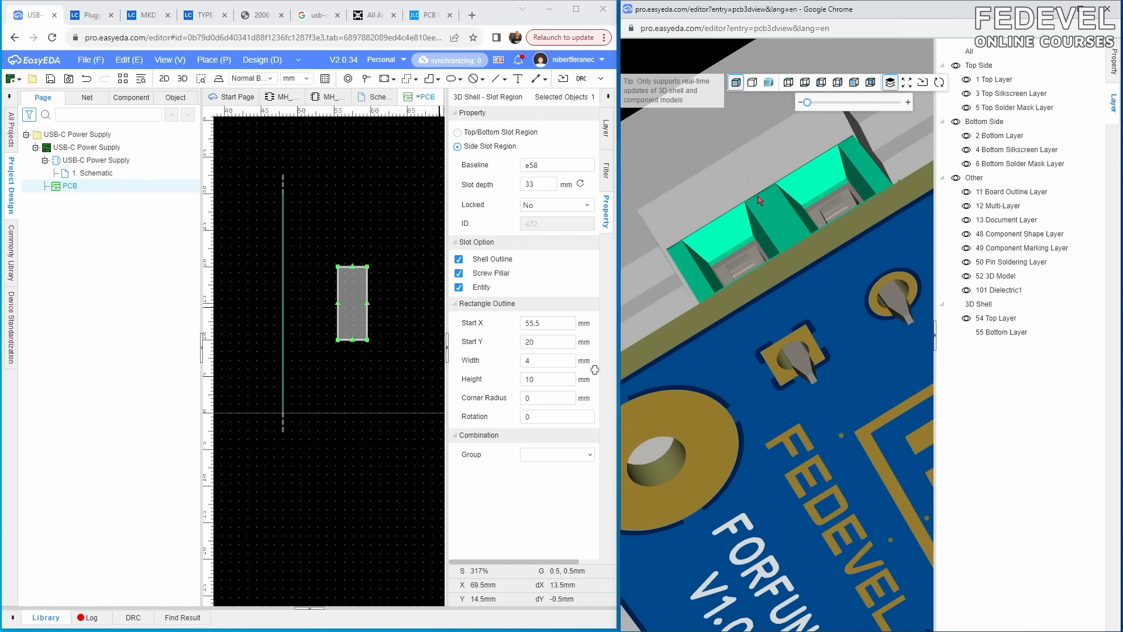
scroll(754, 207, "down", 2)
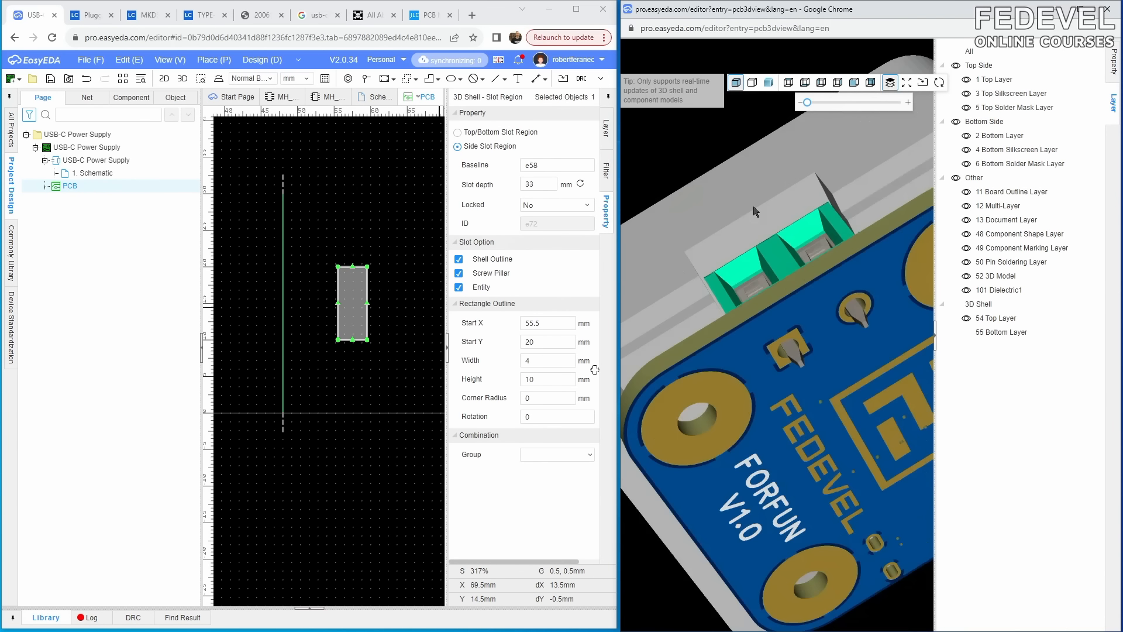
left_click_drag(807, 103, 807, 107)
left_click_drag(808, 238, 831, 219)
left_click_drag(808, 103, 812, 111)
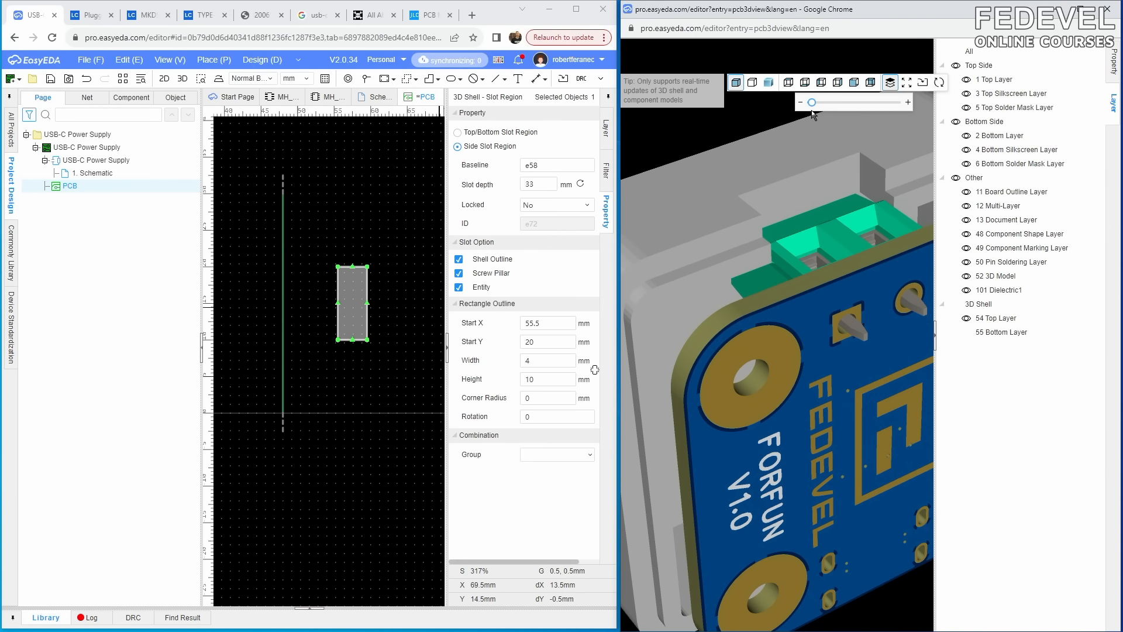
- Place a vertical side datum line along the board's output connector edge, running from Y 0 to Y 30 mm
left_click(363, 231)
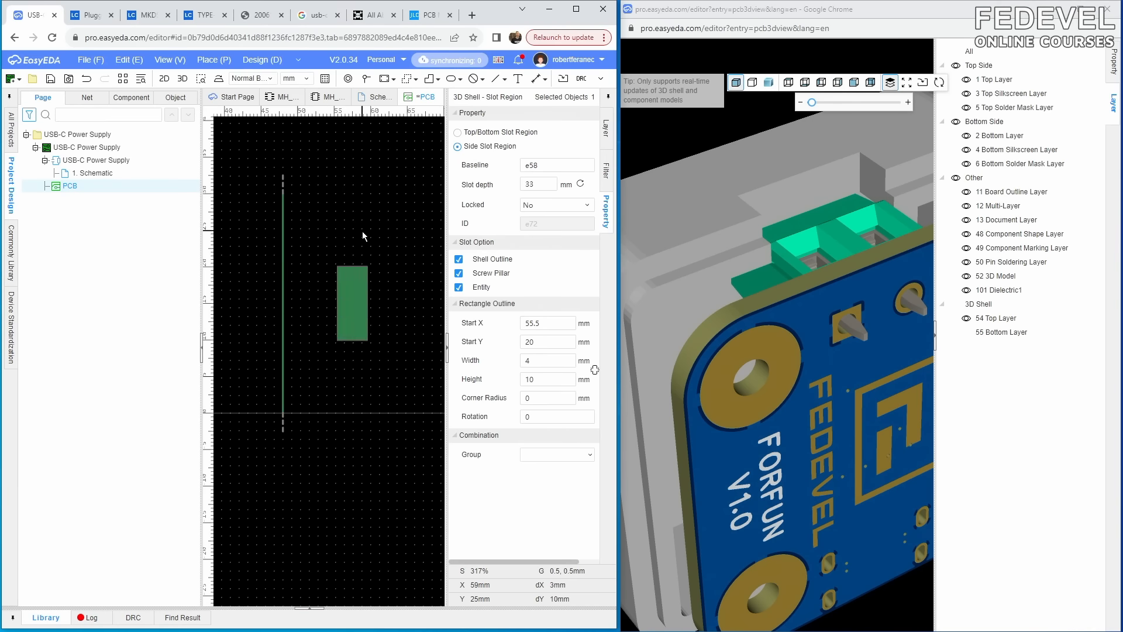
scroll(406, 231, "down", 2)
scroll(272, 235, "up", 2)
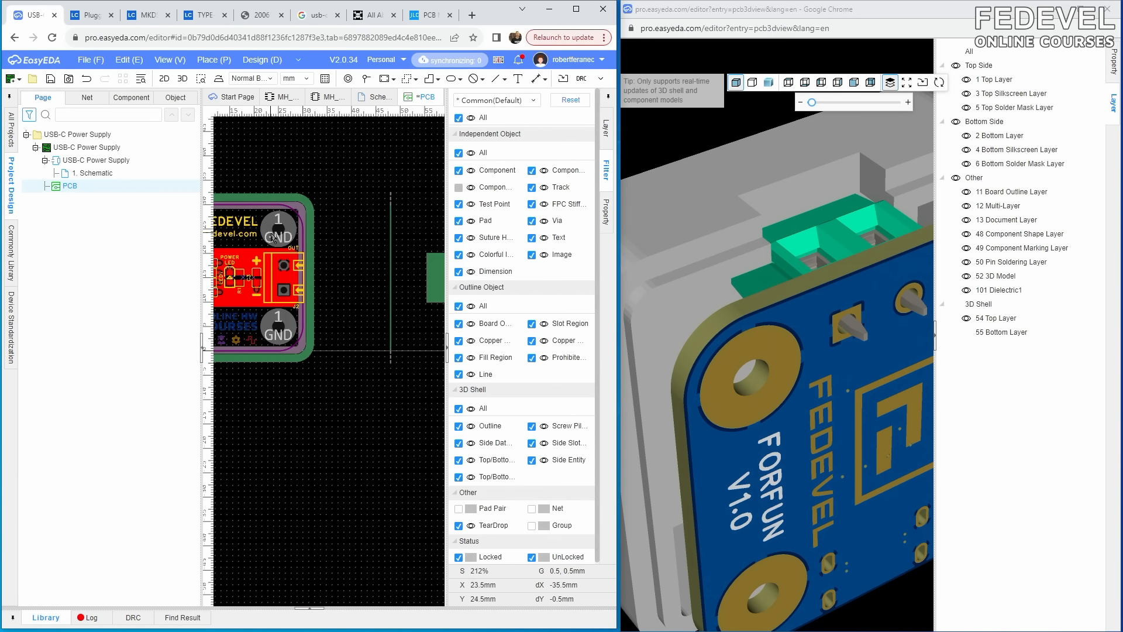
left_click(215, 59)
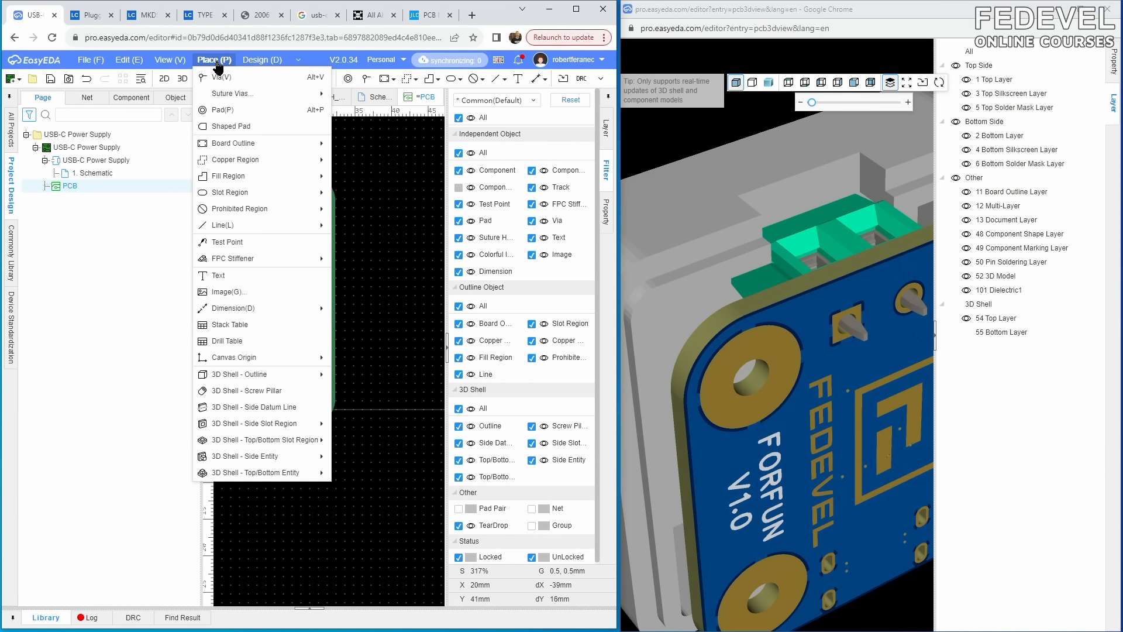
left_click(231, 411)
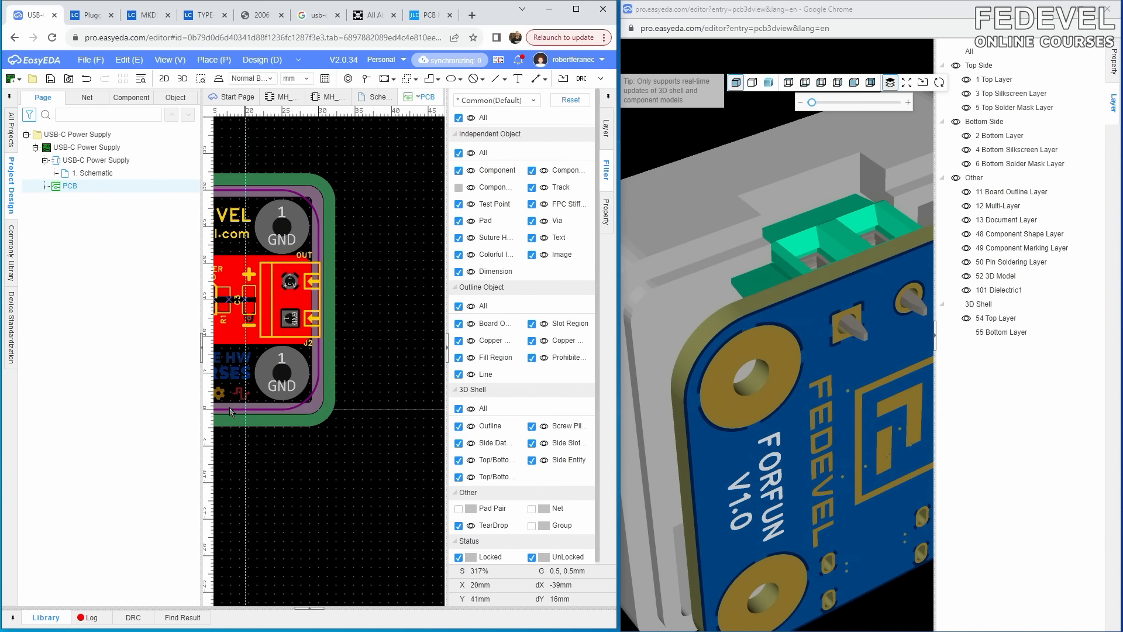
left_click(326, 411)
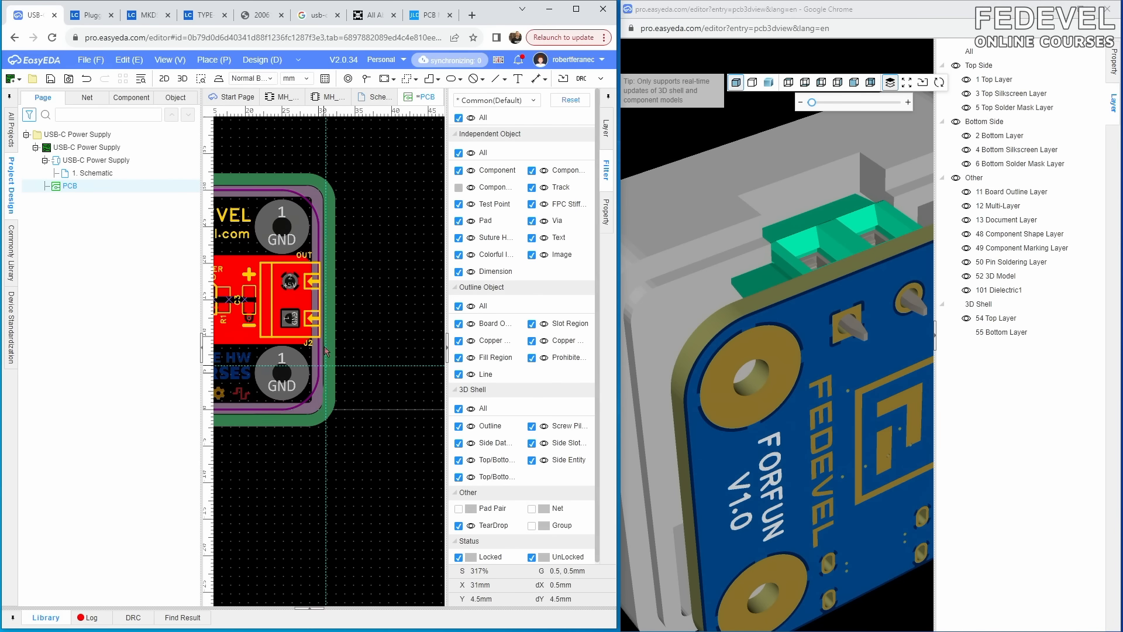
left_click(324, 194)
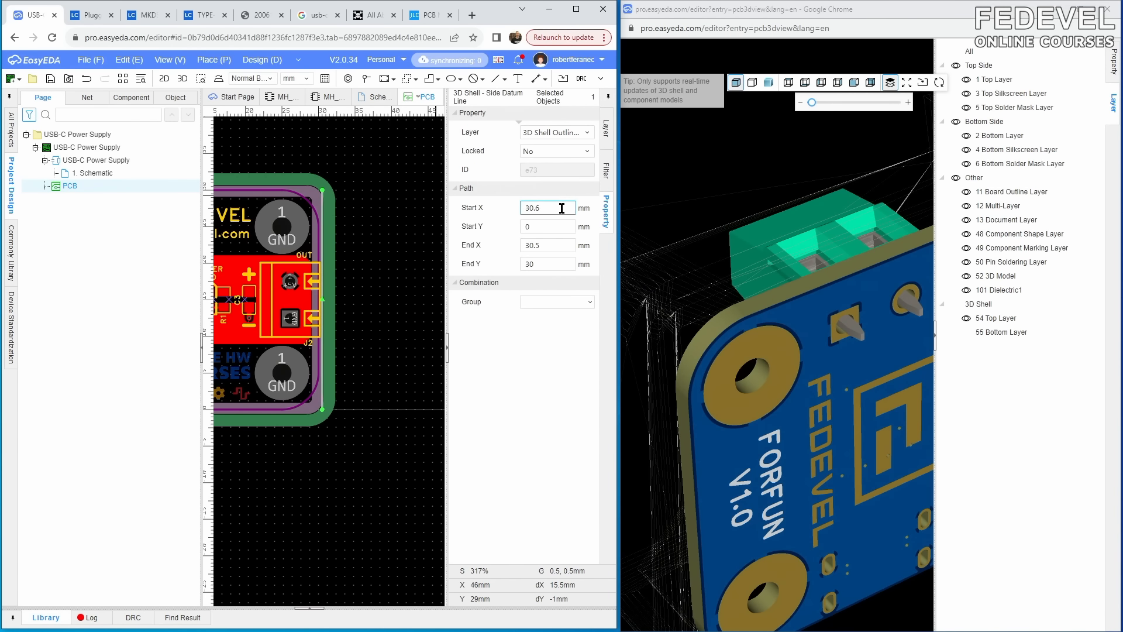
- Set the new side datum line's Start X and End X to 30.6 mm
double_click(562, 244)
left_click(550, 250)
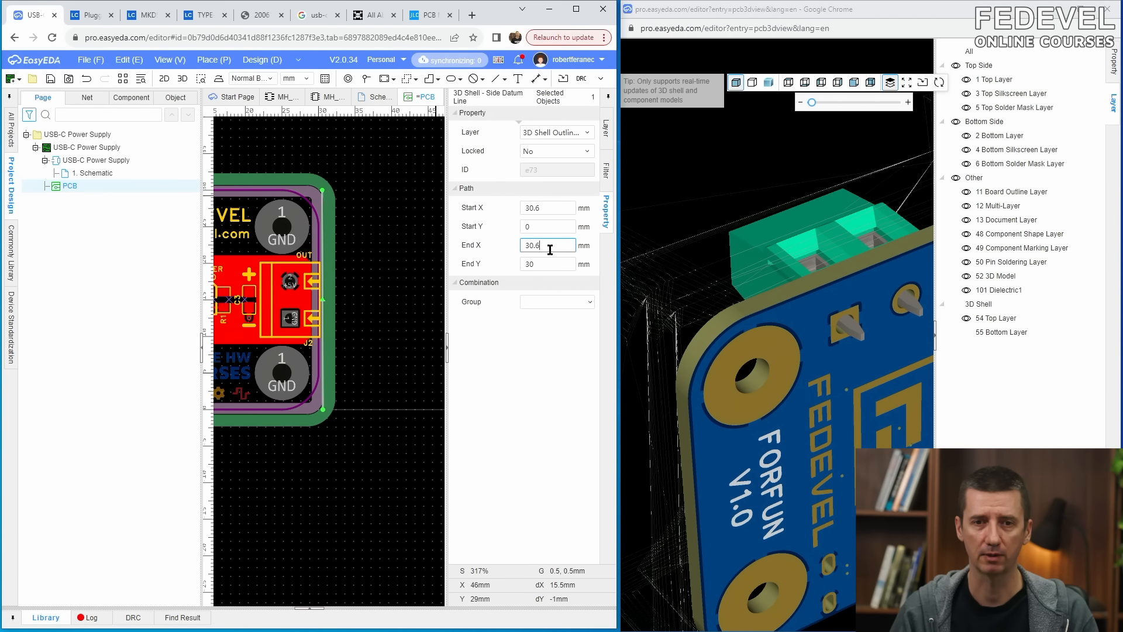
left_click(384, 276)
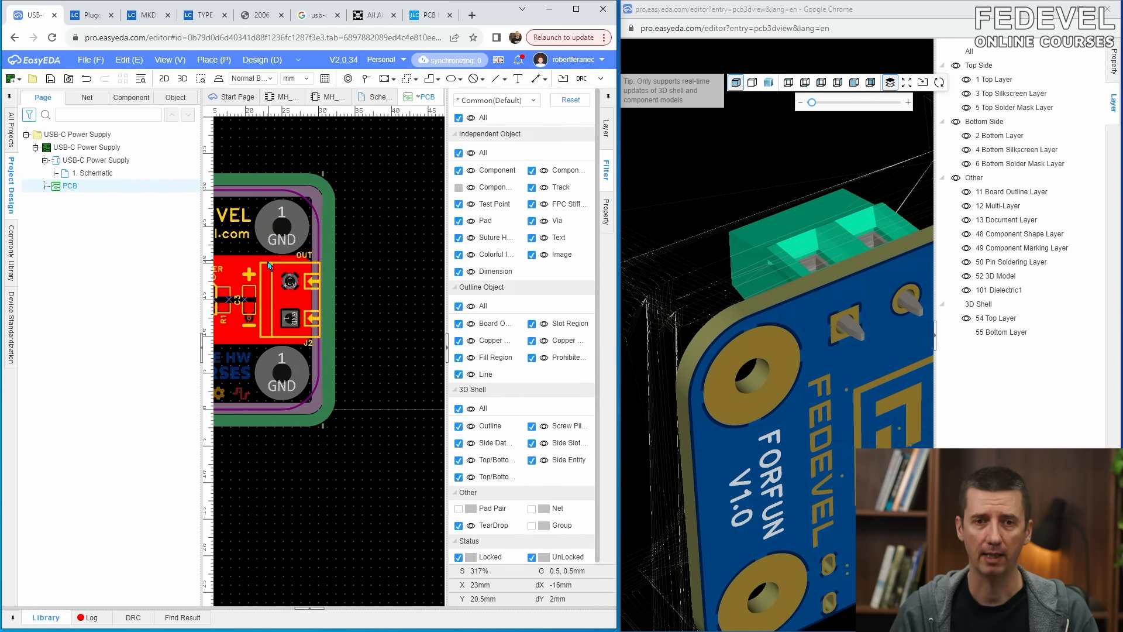
- Place a rectangular side slot region, 11 mm wide and 12 mm high, based on the datum line at X 30.6 mm
scroll(270, 266, "down", 2)
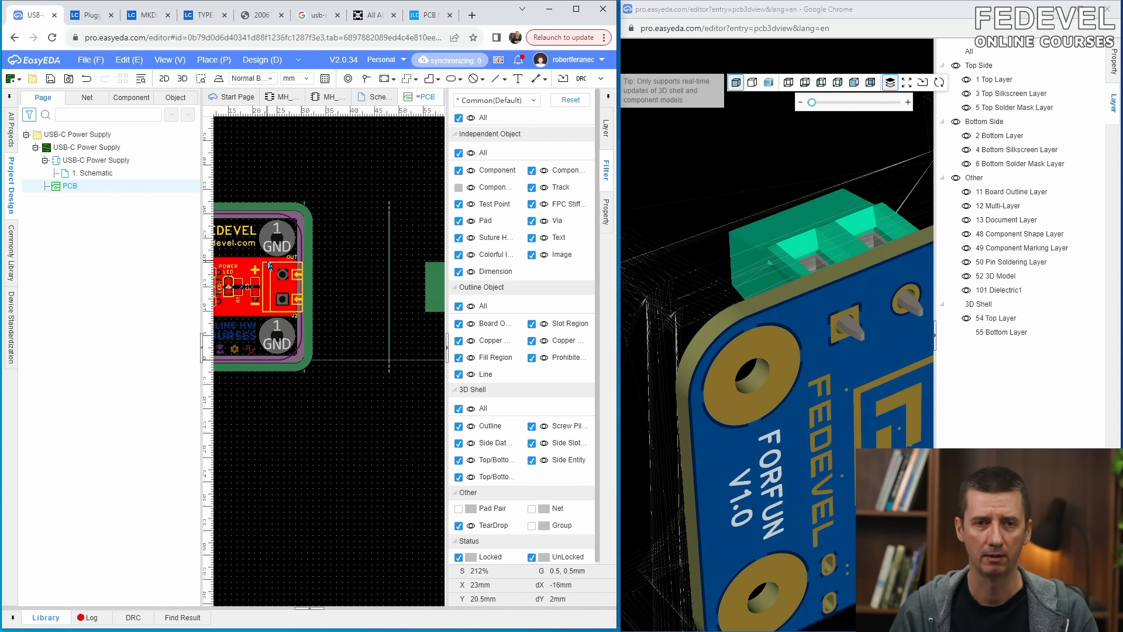
left_click(214, 59)
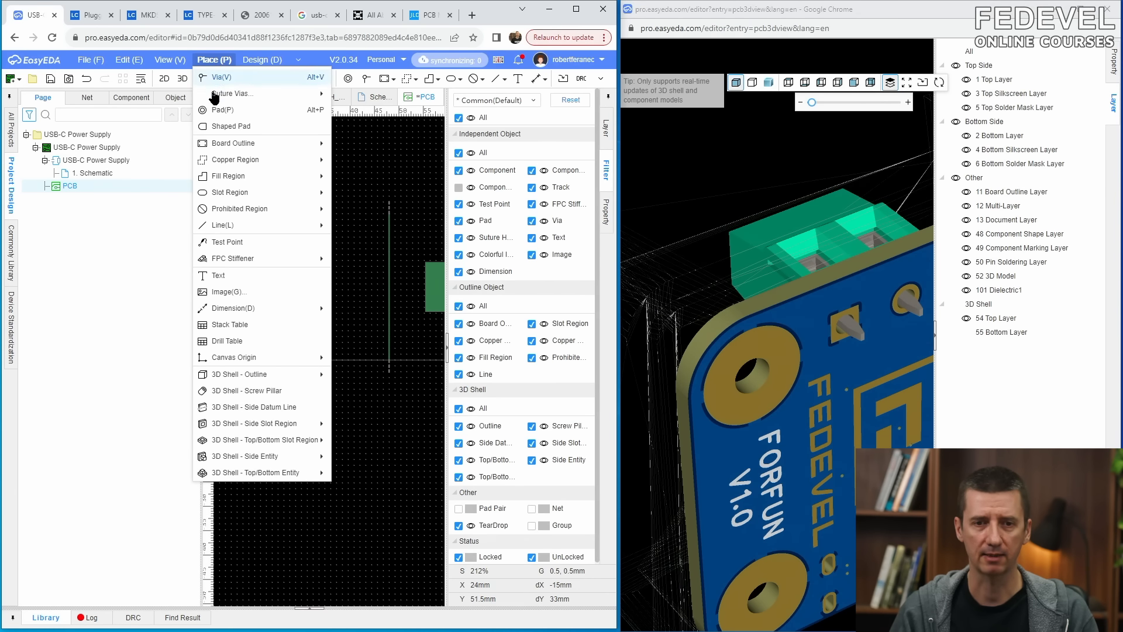
left_click(375, 423)
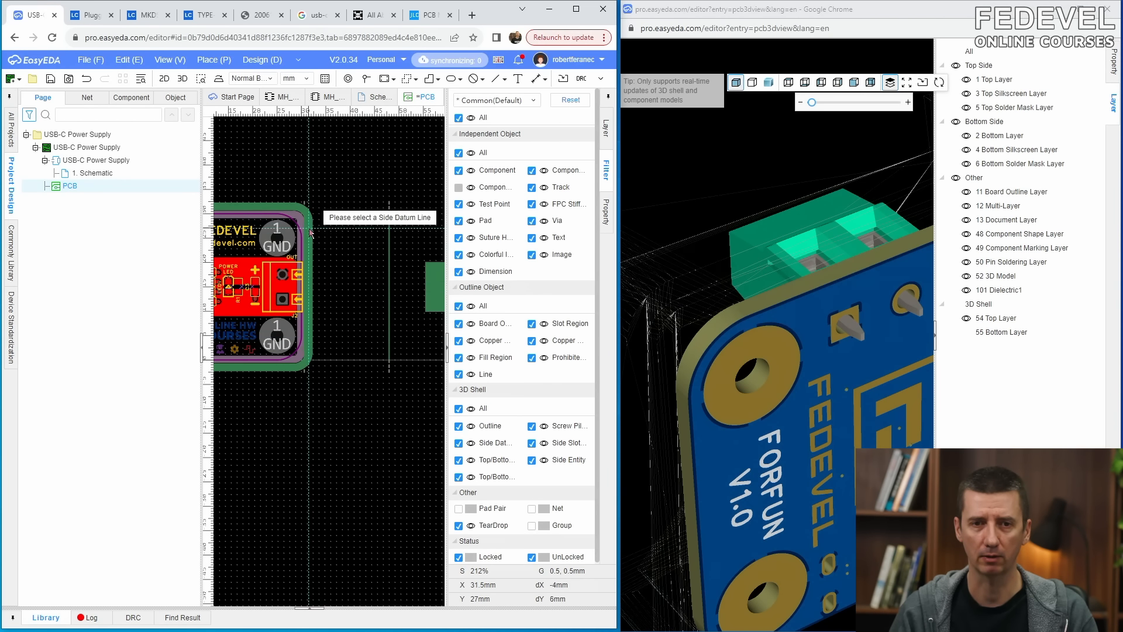
scroll(310, 232, "up", 5)
left_click(292, 205)
scroll(293, 204, "down", 5)
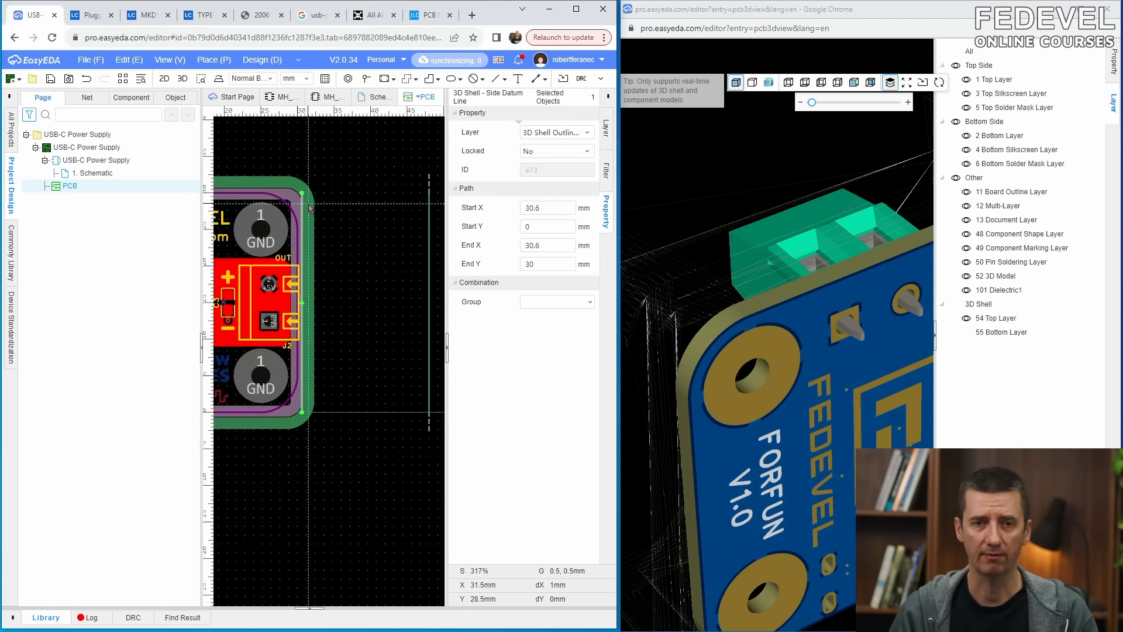
left_click(334, 250)
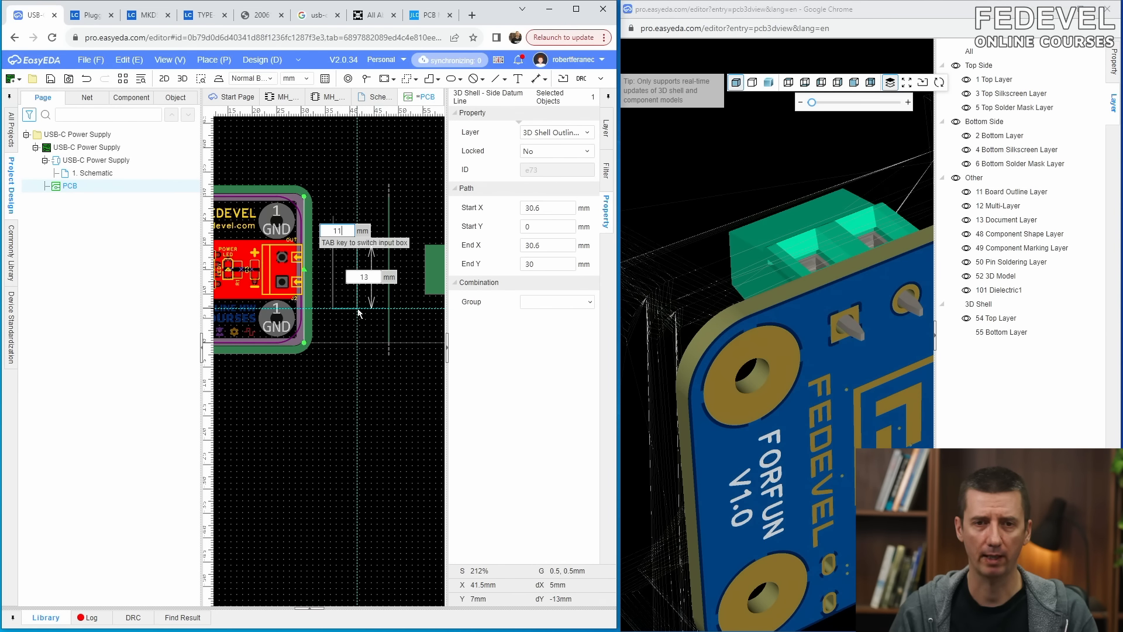
key("Tab")
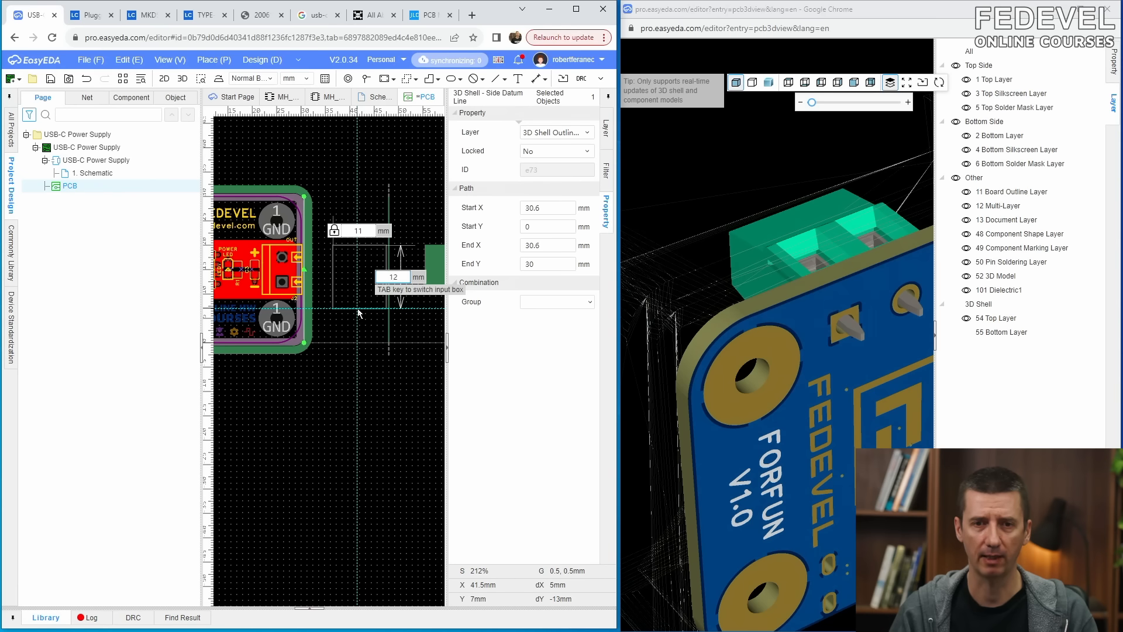
key("Return")
- Position the 11 x 12 mm side slot at Start X 36 mm and Start Y 21 mm
left_click(375, 283)
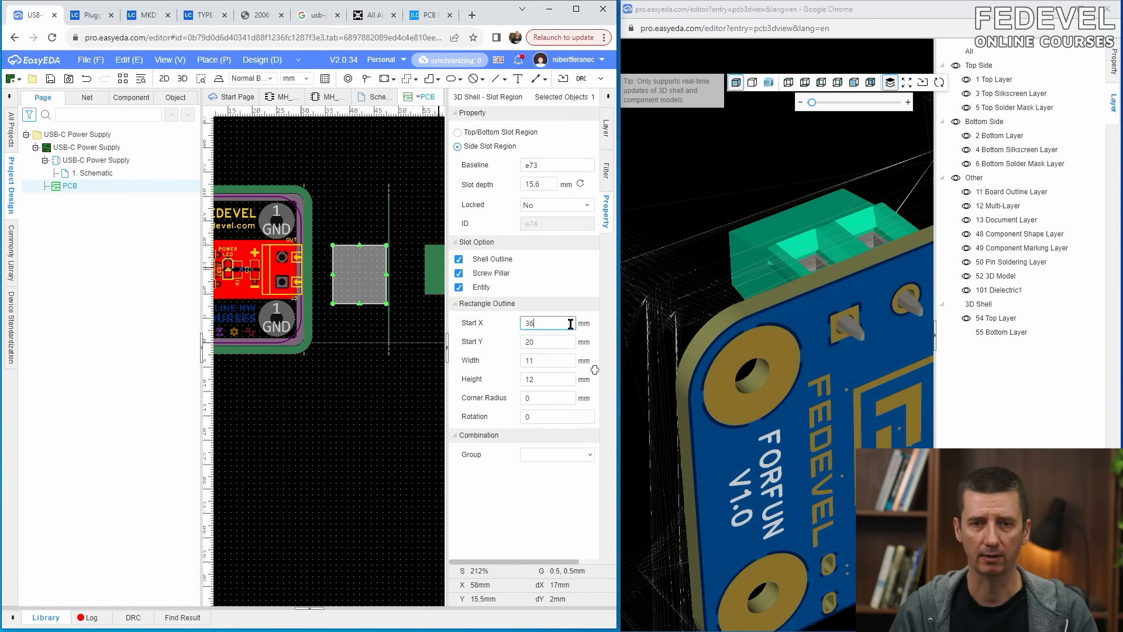
double_click(561, 345)
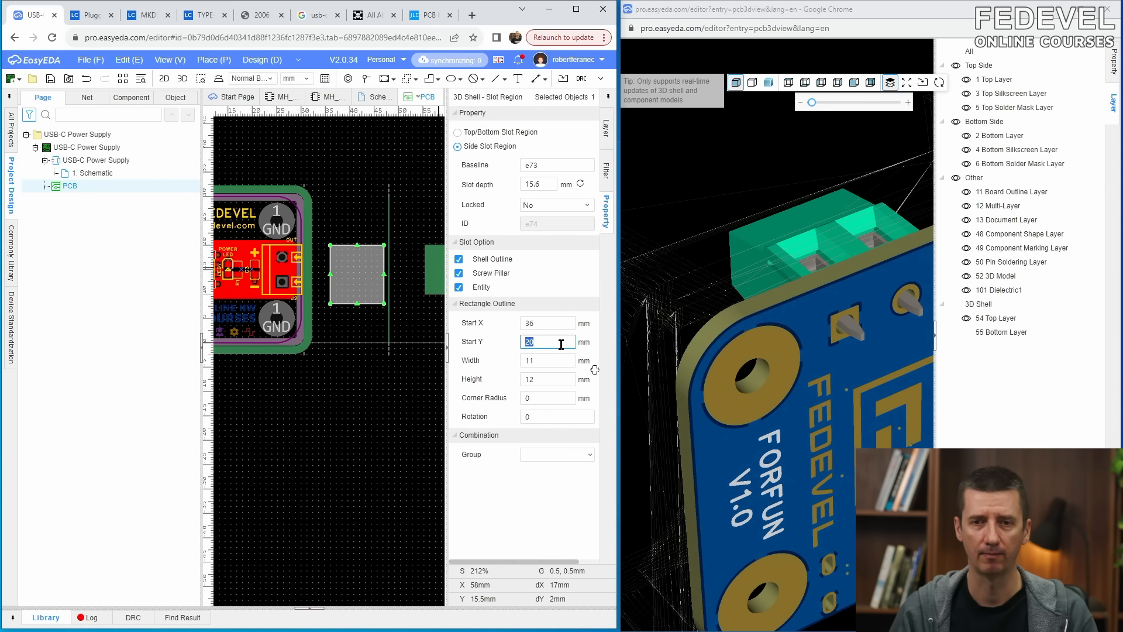
key("Return")
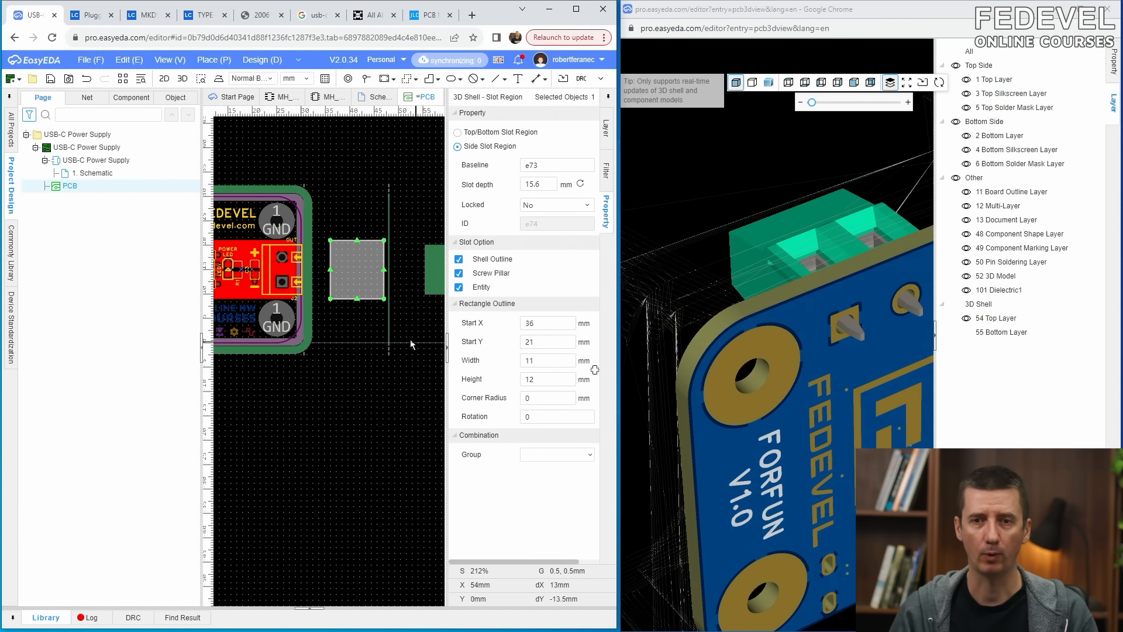
- Set the slot depth of the 11 x 12 mm side slot to 4 mm and of the 4 x 10 mm side slot to 20 mm
left_click(353, 326)
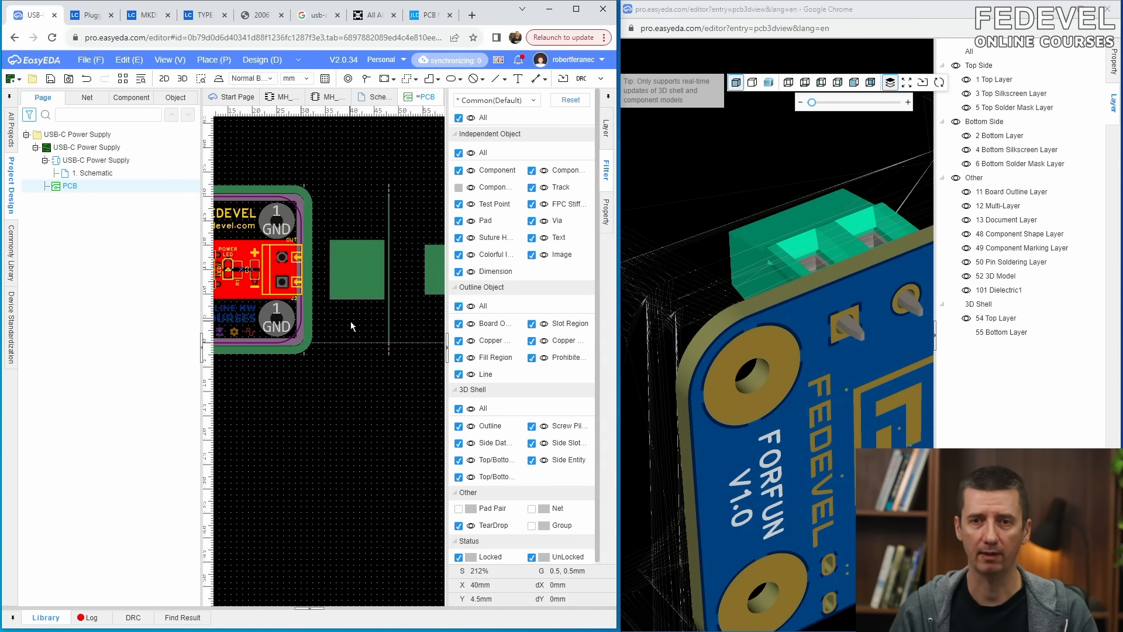
left_click(753, 83)
left_click_drag(706, 235, 784, 297)
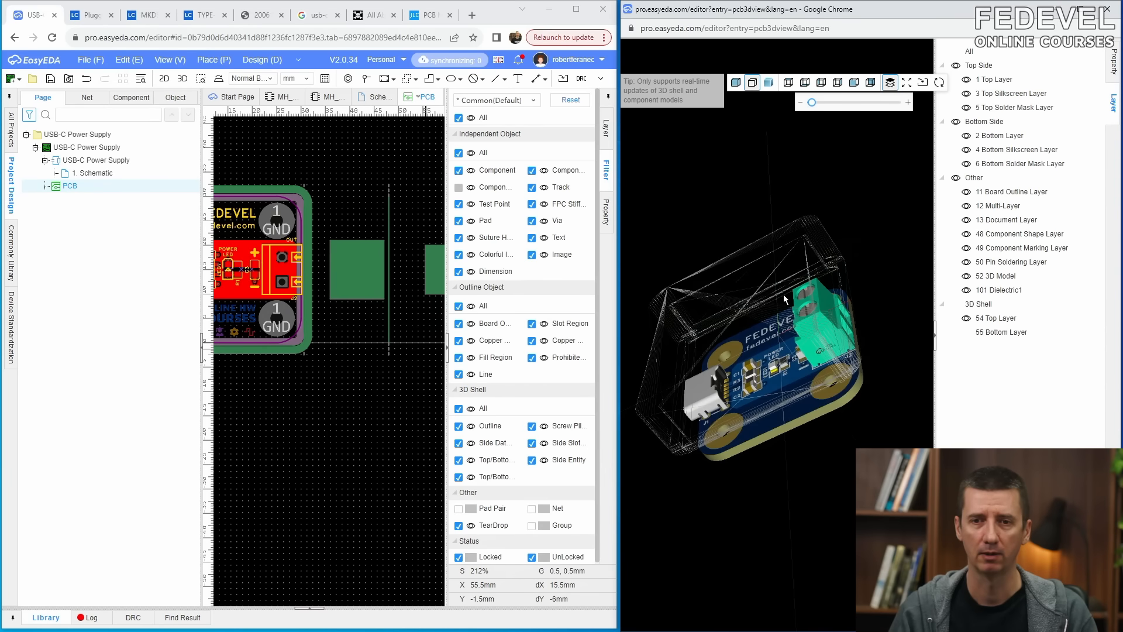
left_click(966, 332)
left_click_drag(807, 336, 813, 307)
left_click(359, 266)
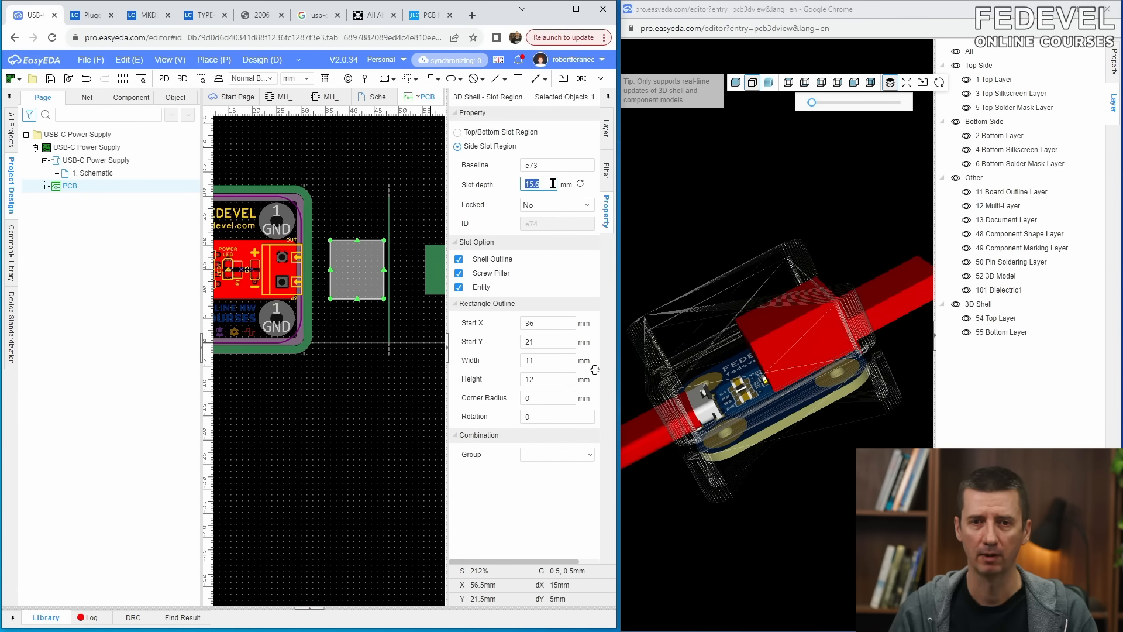
key("Return")
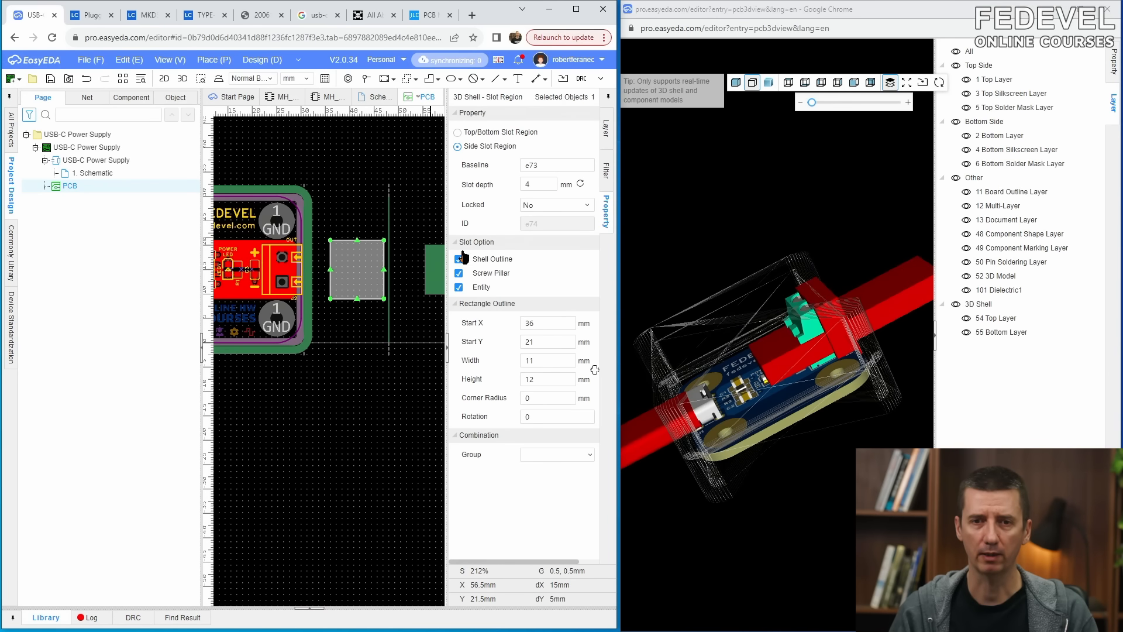
left_click(429, 270)
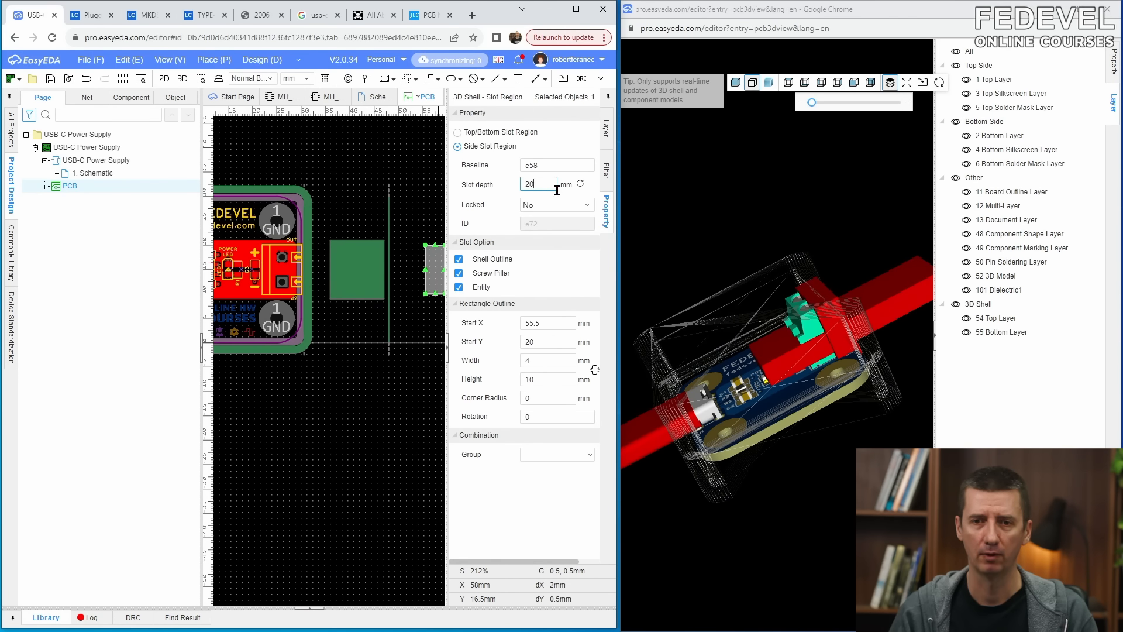
left_click_drag(835, 355, 721, 330)
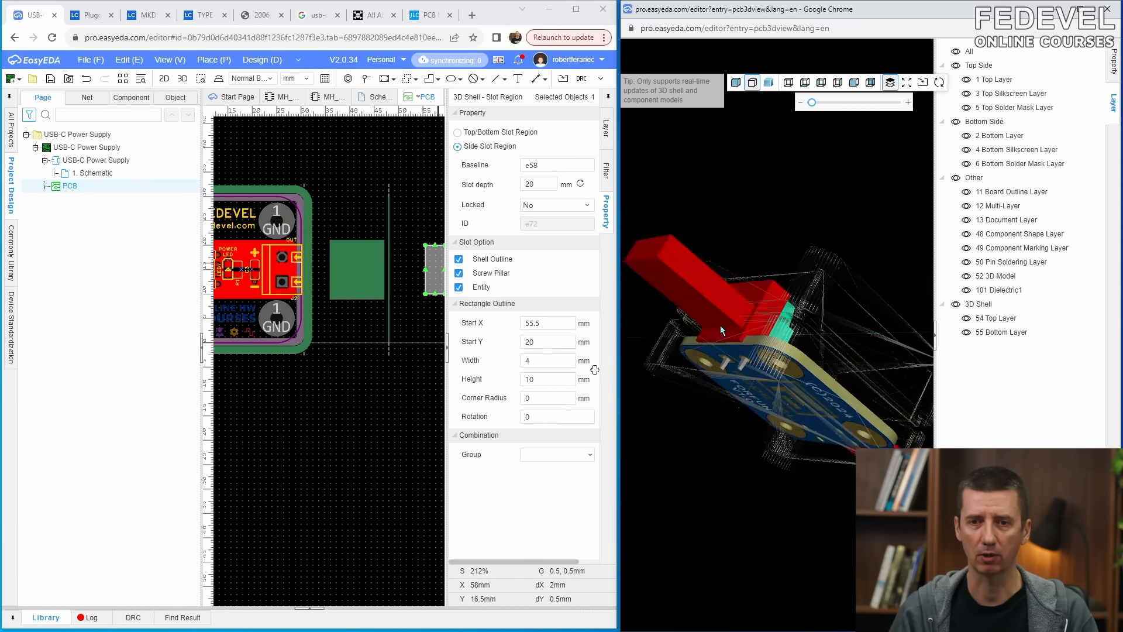
- Examine the output connector opening in the solid 3D shell with the bottom shell hidden and the shell separated, then inspect the closed enclosure
left_click(736, 82)
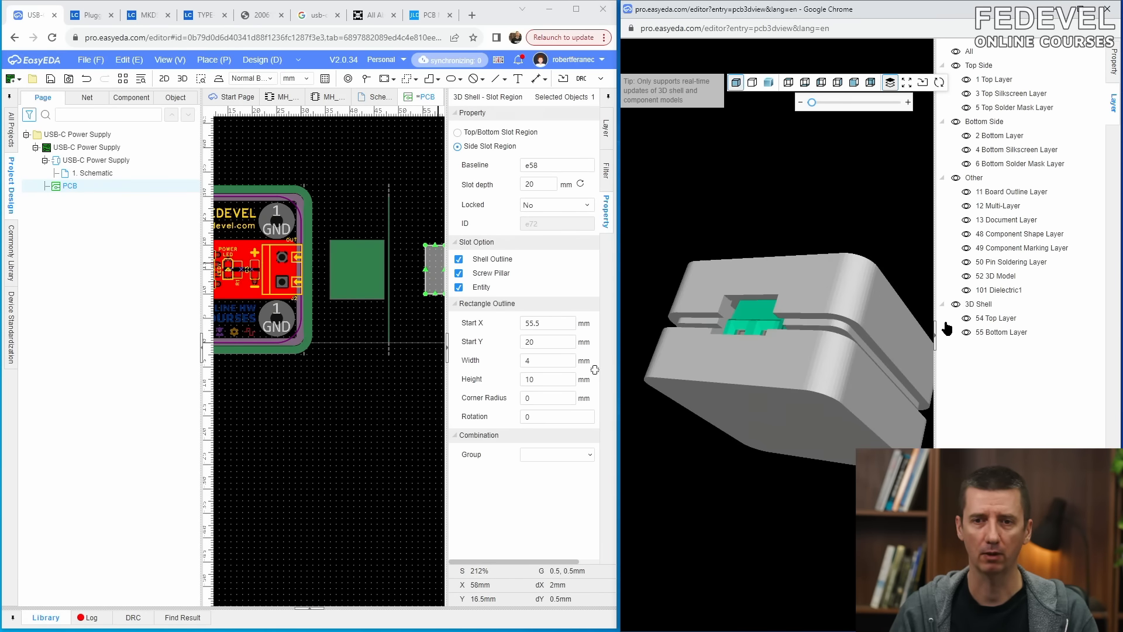
left_click(966, 333)
left_click_drag(831, 339, 771, 281)
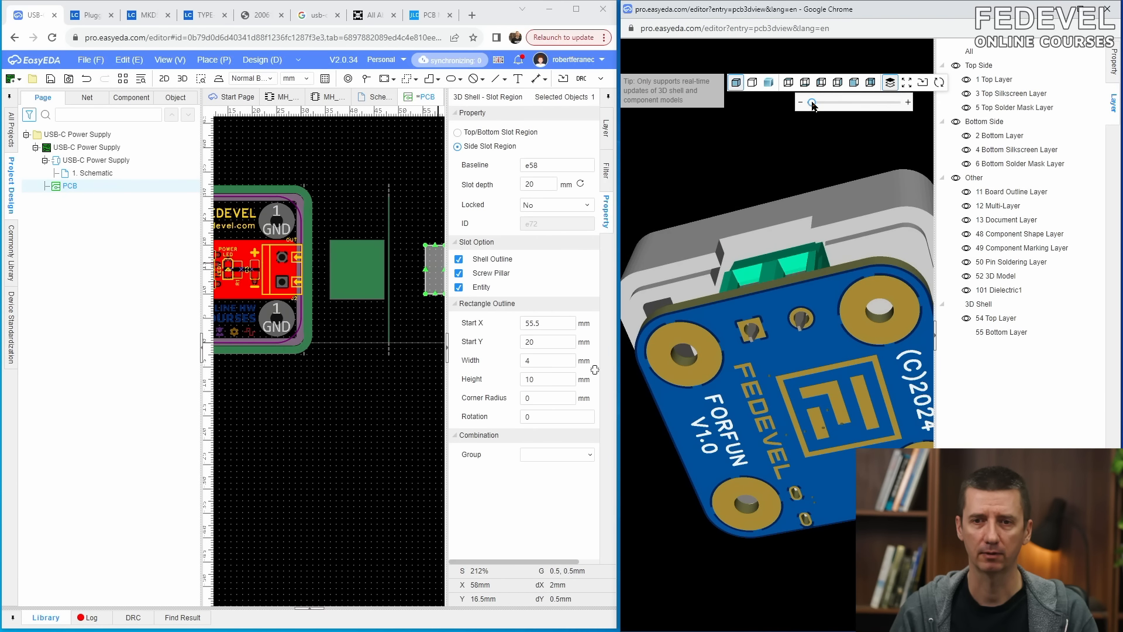
left_click_drag(812, 104, 835, 105)
left_click_drag(833, 169, 774, 196)
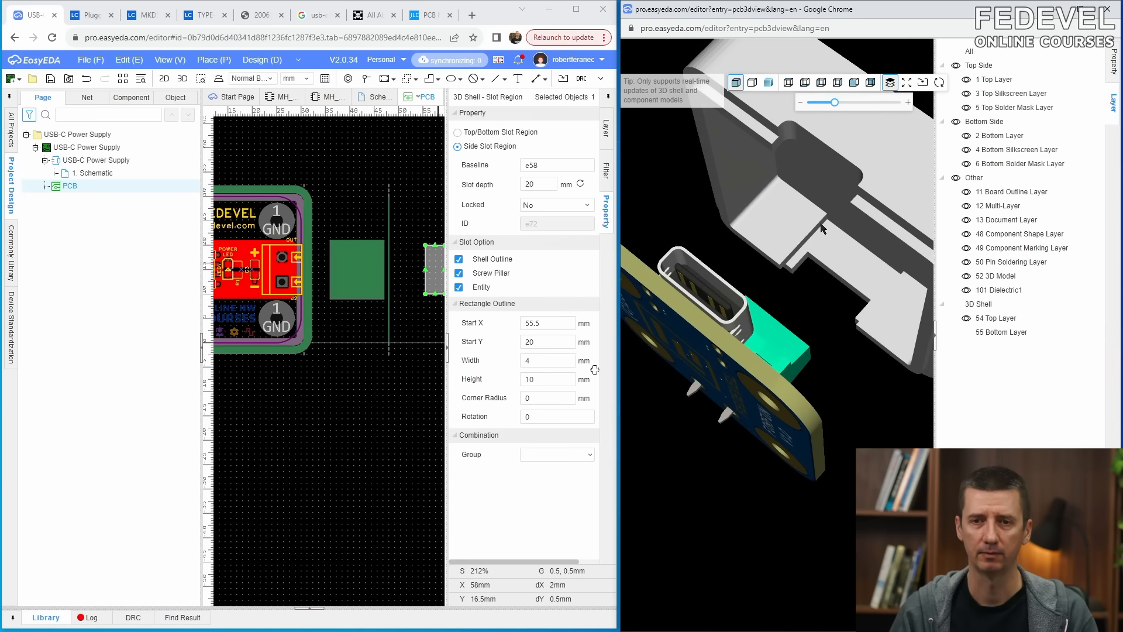
left_click_drag(891, 268, 858, 205)
left_click_drag(835, 103, 802, 110)
left_click_drag(758, 276, 794, 384)
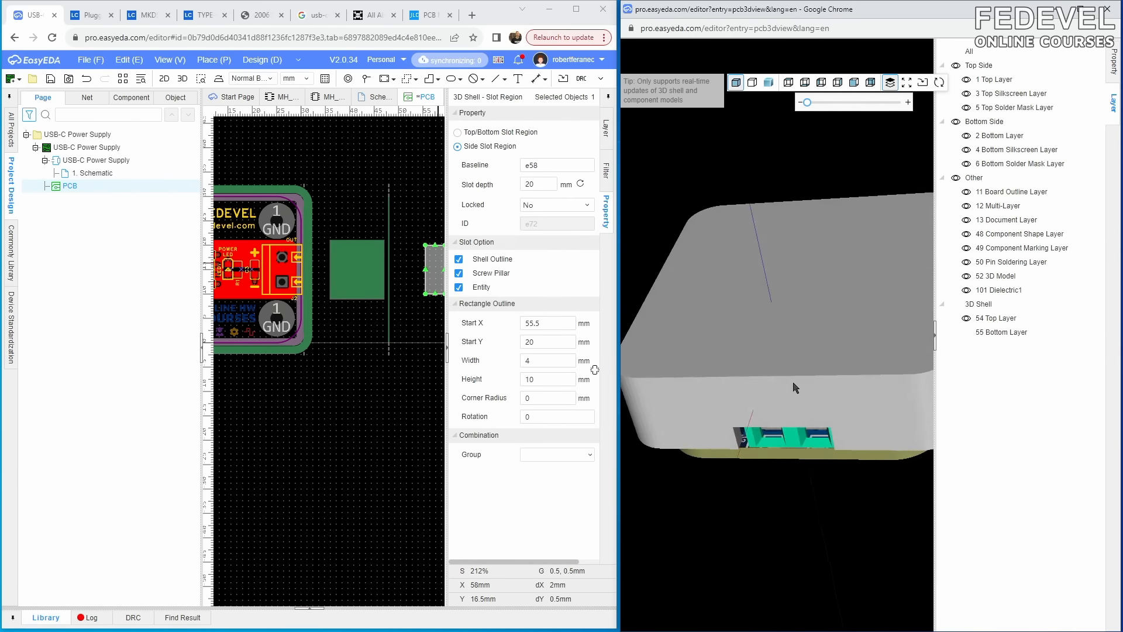
left_click(967, 333)
left_click(788, 85)
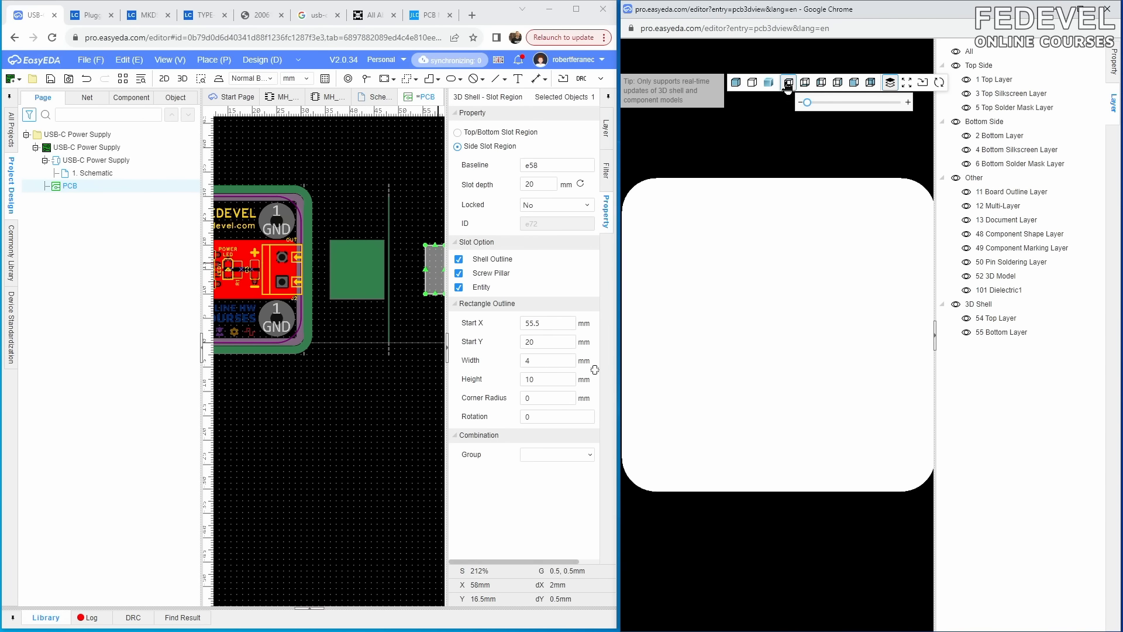
scroll(759, 194, "down", 4)
left_click_drag(782, 318, 777, 266)
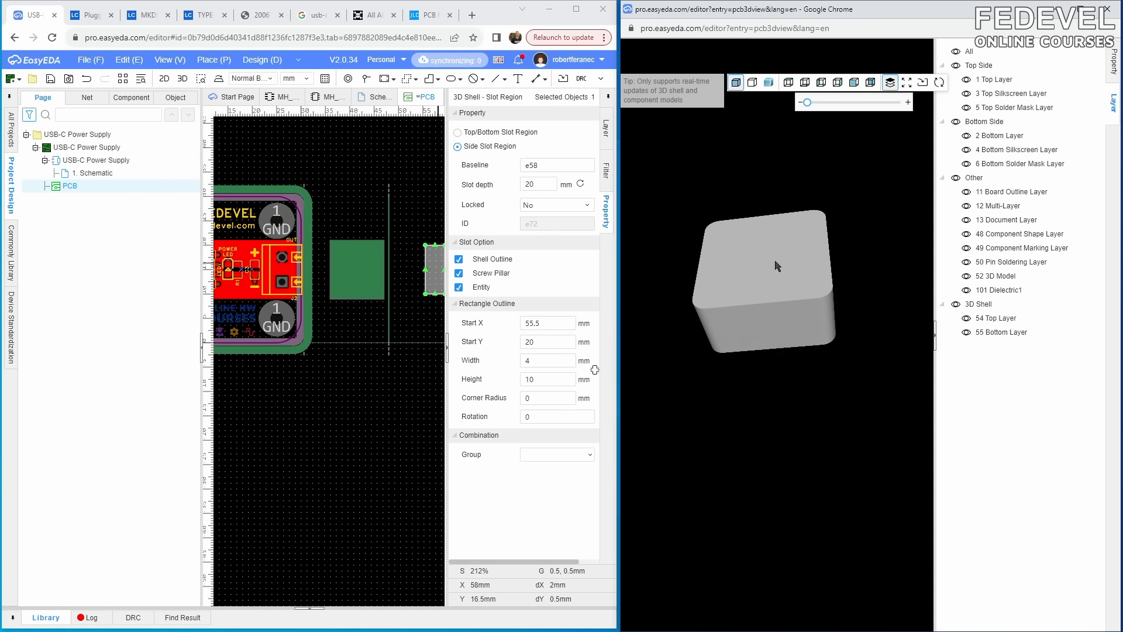
- Enlarge the PCB editor window, clear the slot selection and save the PCB
left_click(498, 14)
left_click(573, 11)
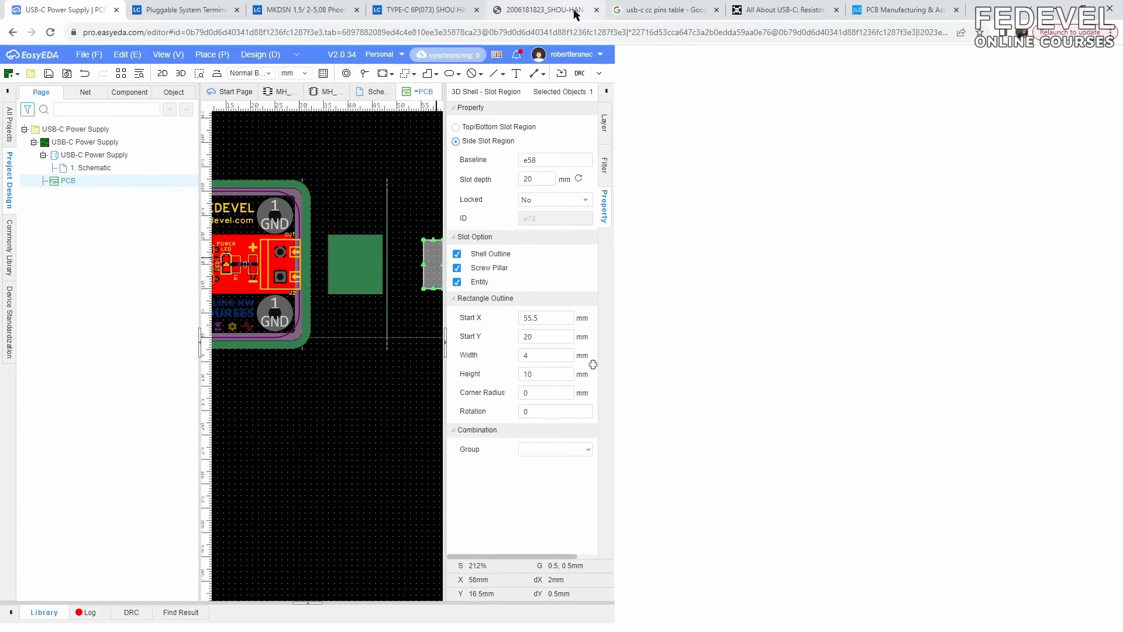
left_click(595, 190)
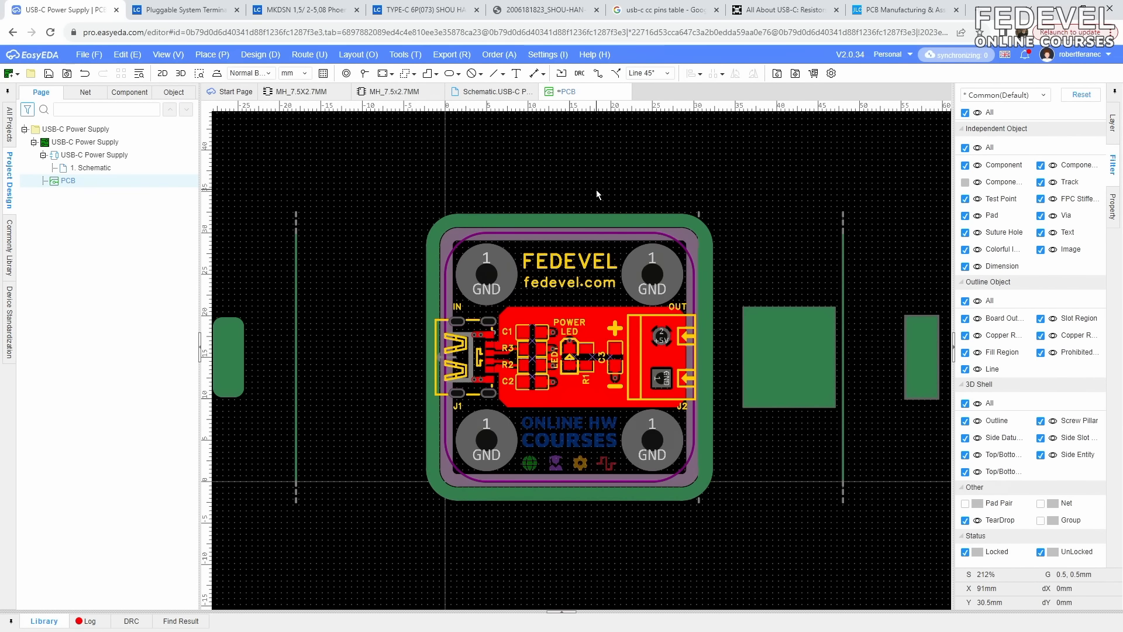
left_click(49, 74)
- Hide the top side and other board layers, leaving only the 12 Multi-Layer and the 3D shell layers visible
left_click(1111, 124)
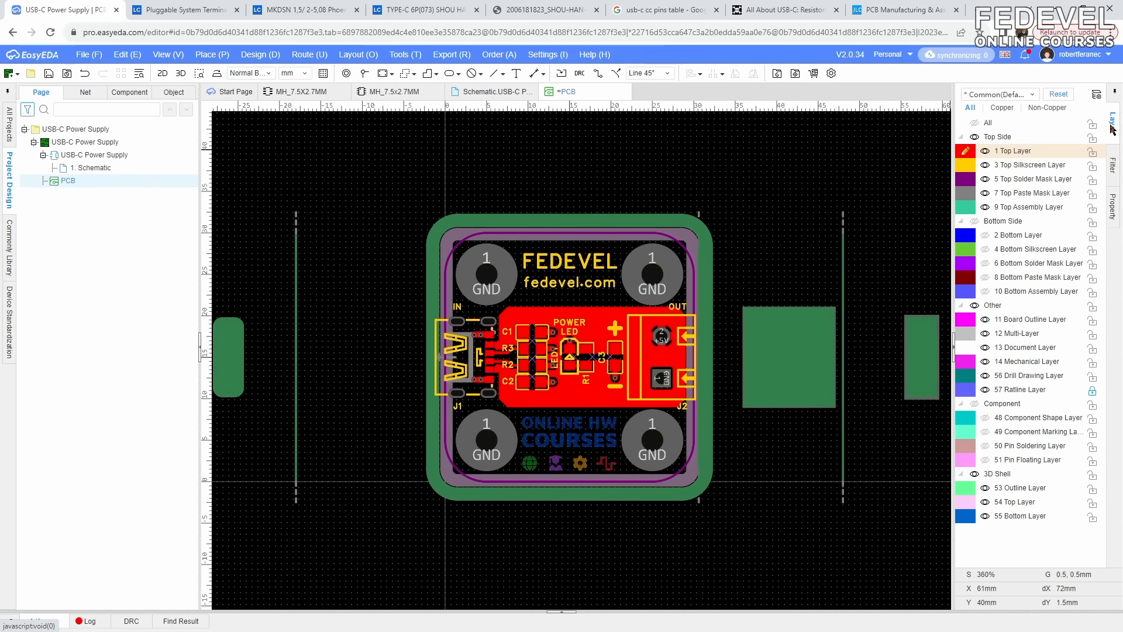
left_click(974, 137)
left_click(974, 305)
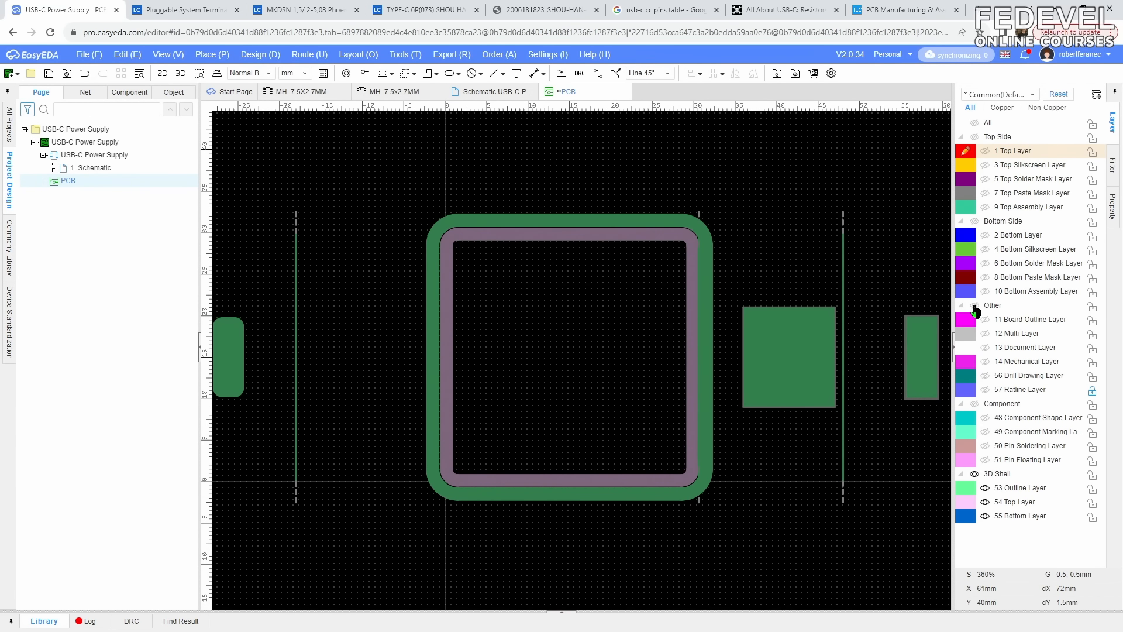
left_click(985, 333)
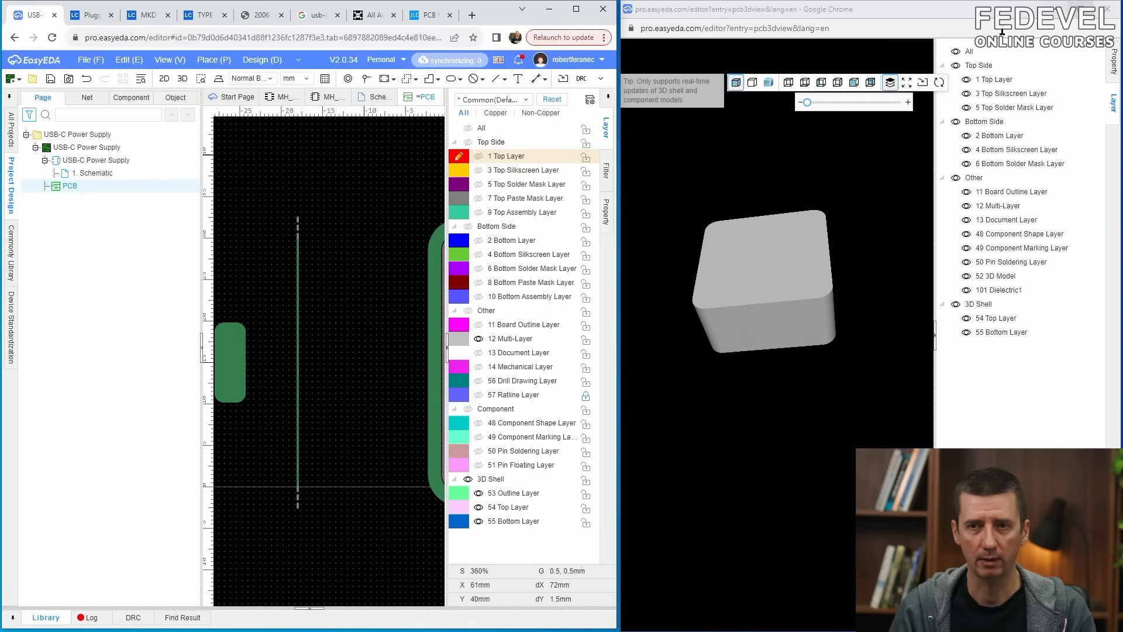
- Place a circular top slot region with a 2 mm radius centred on the output connector's +5V pad
scroll(308, 237, "down", 3)
scroll(382, 261, "up", 5)
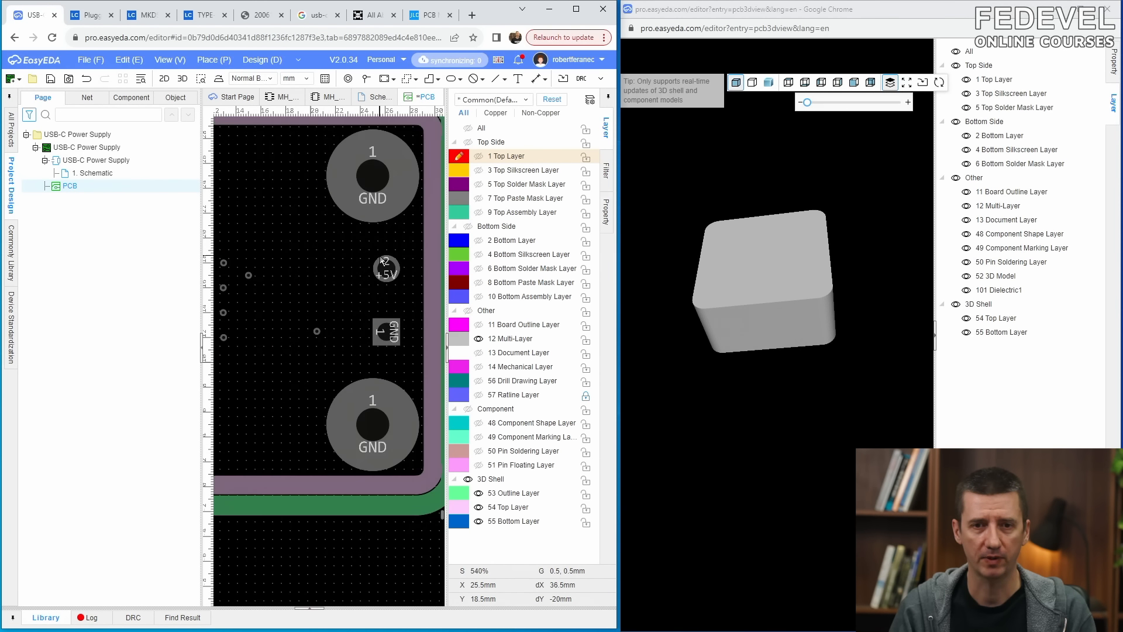
left_click_drag(844, 326, 860, 288)
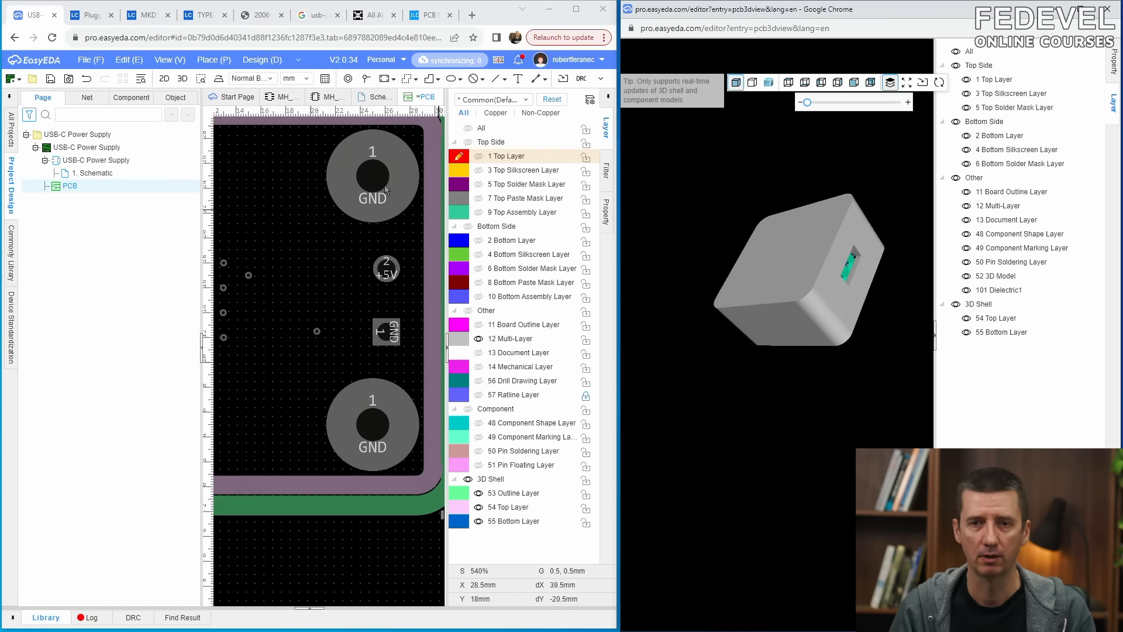
left_click(208, 60)
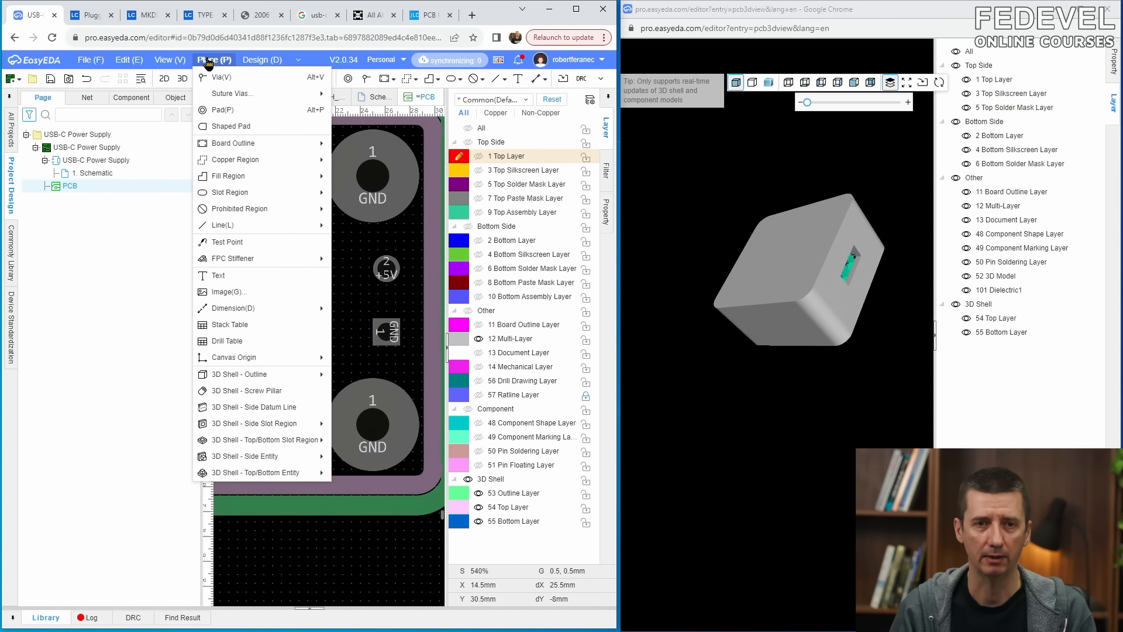
mouse_move(233, 440)
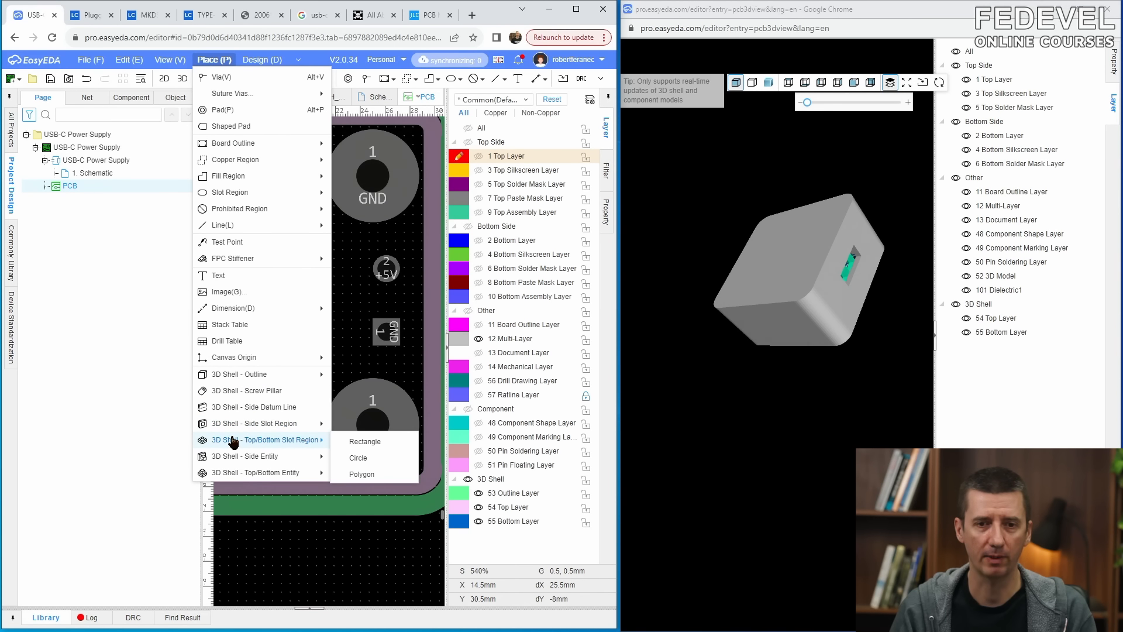
left_click(358, 458)
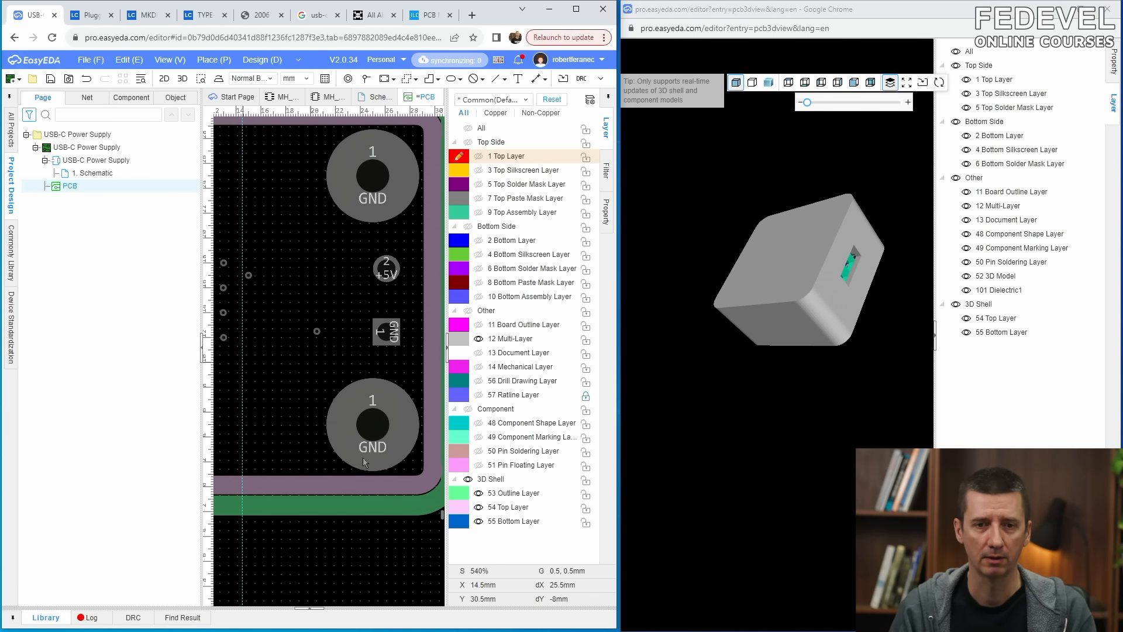
left_click(386, 269)
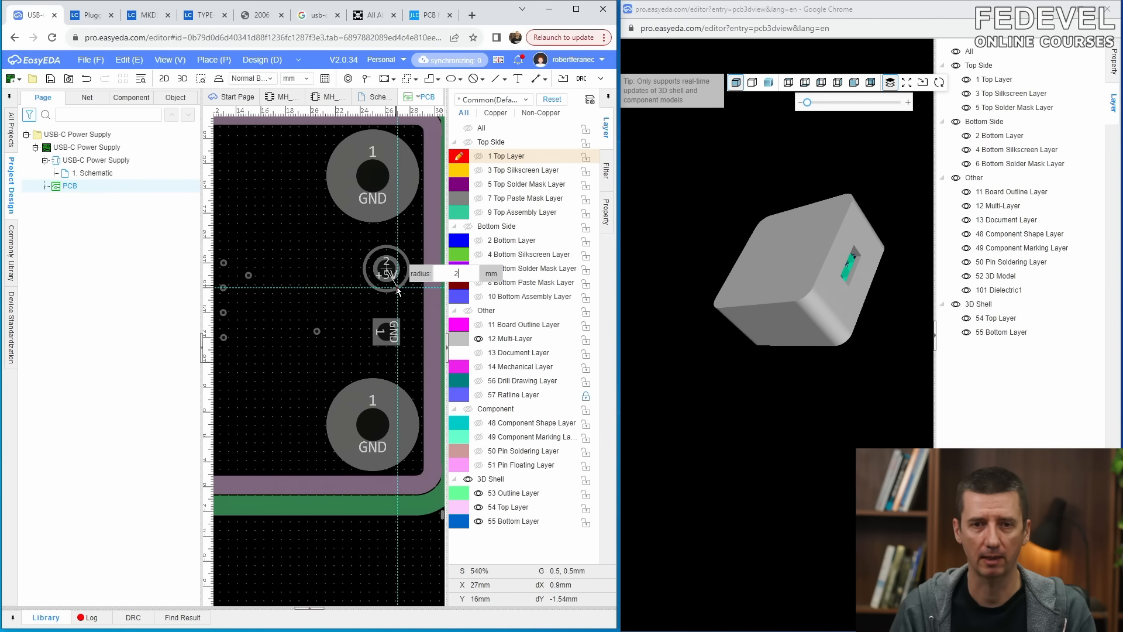
key("Return")
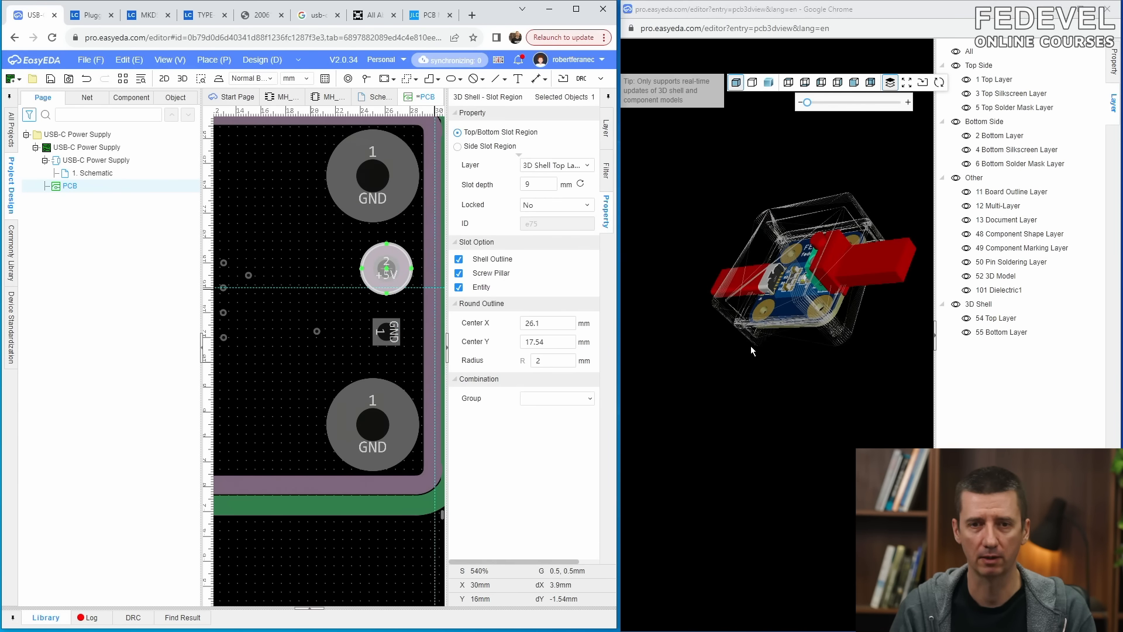
left_click_drag(750, 346, 781, 355)
left_click_drag(815, 243, 816, 309)
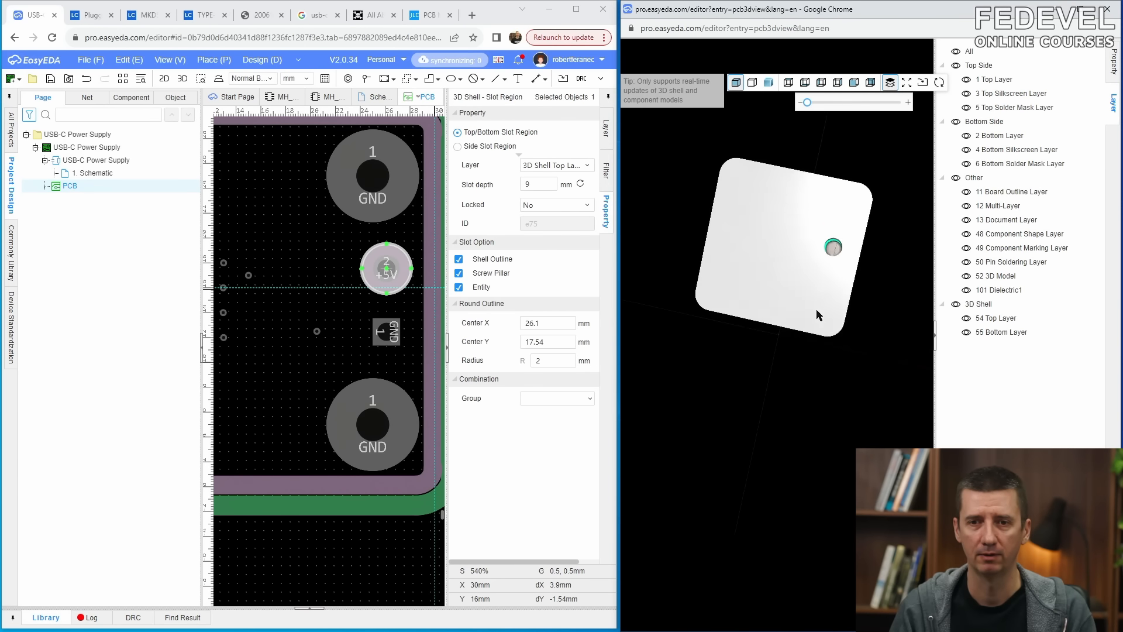
- Place a second circular top slot region with a 2 mm radius centred on the output connector's GND pad
left_click(386, 332)
left_click(367, 351)
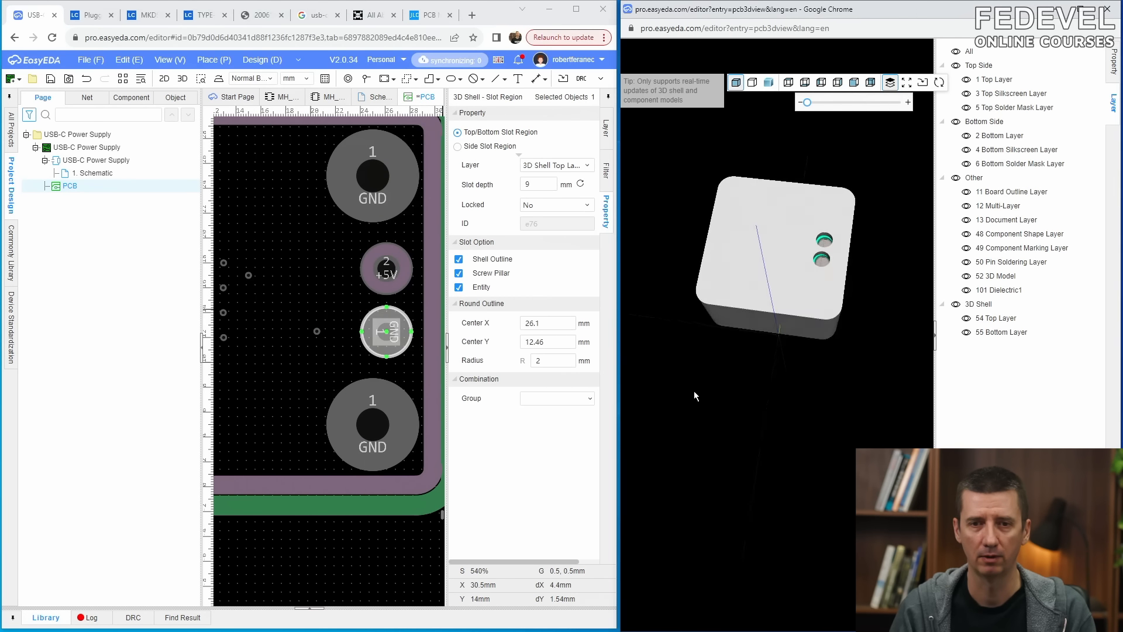
left_click_drag(693, 391, 676, 327)
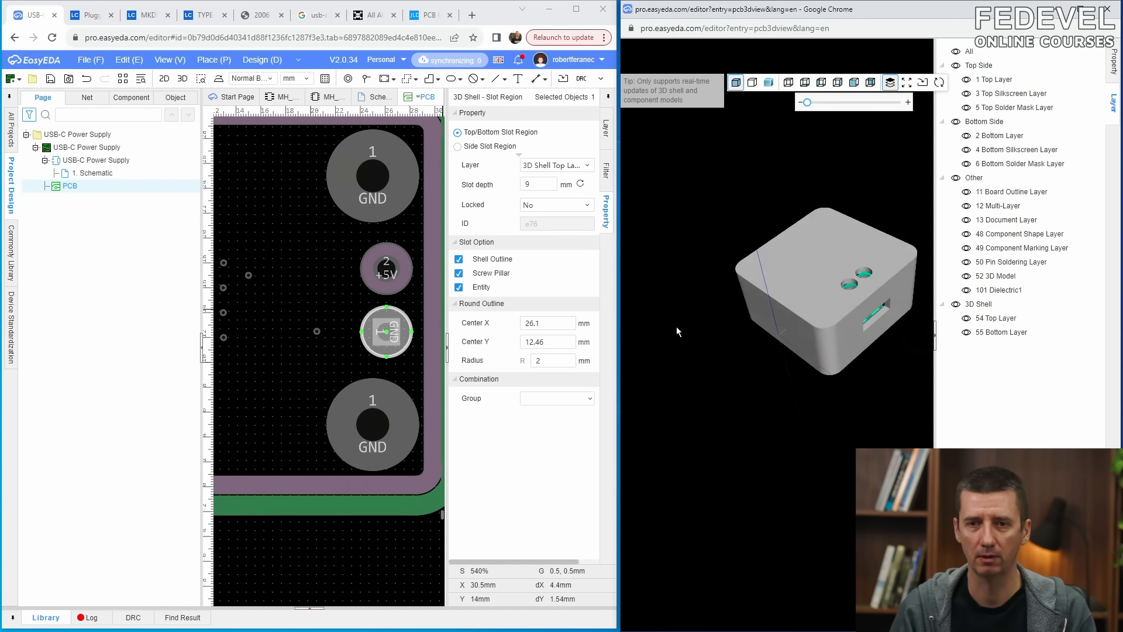
- Examine in the outline 3D view how far the two round slots reach down towards the output terminal block
left_click(753, 82)
scroll(872, 277, "up", 5)
scroll(776, 284, "up", 5)
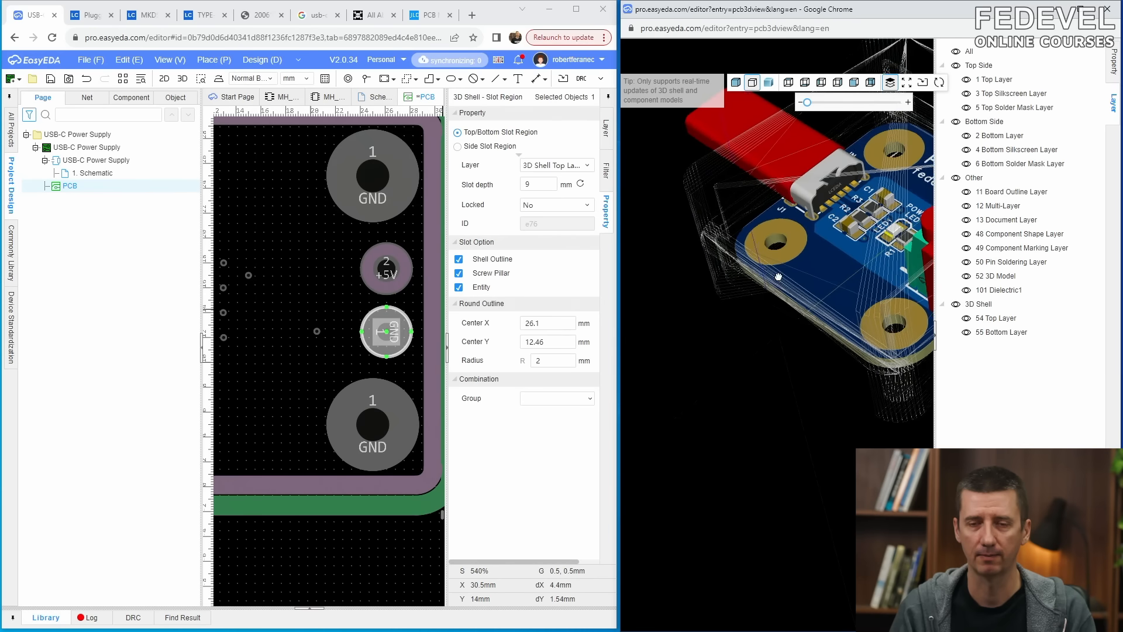
right_click_drag(775, 284, 667, 361)
scroll(726, 310, "down", 4)
right_click_drag(873, 284, 726, 354)
scroll(725, 353, "up", 5)
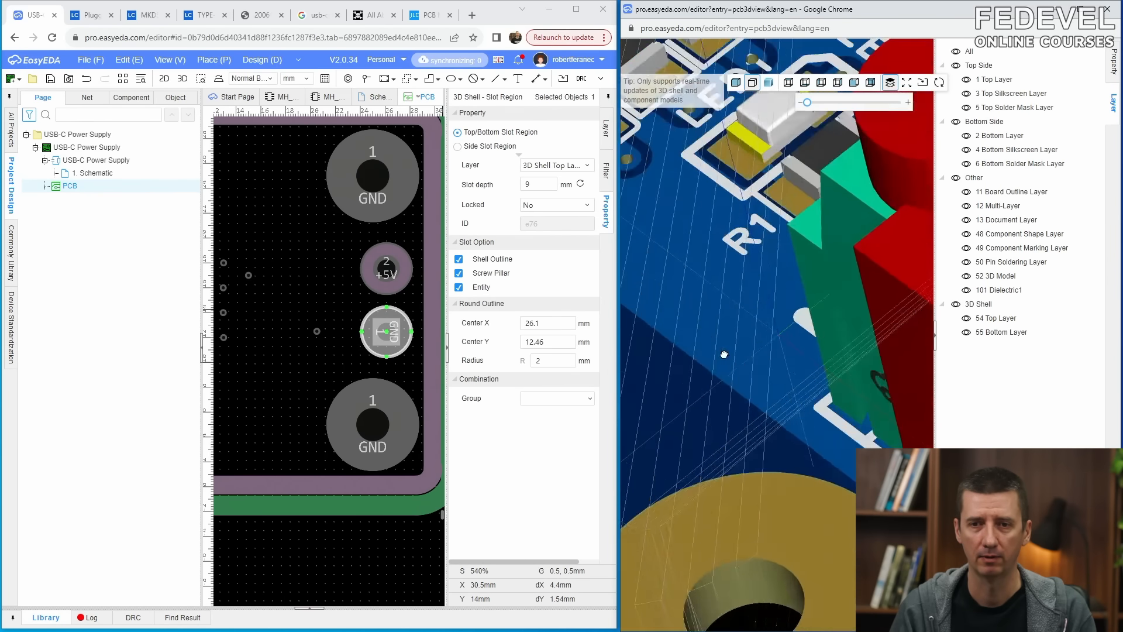
scroll(778, 346, "down", 5)
left_click_drag(841, 334, 853, 305)
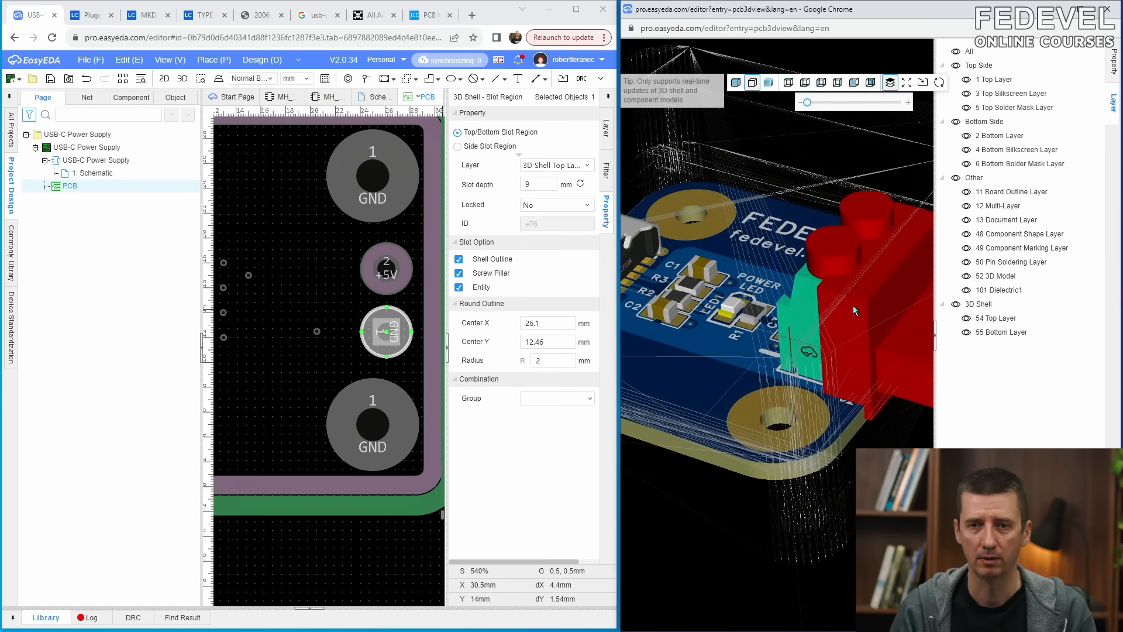
- Set the slot depth of the round top slots over the output connector pads to 10 mm
left_click(542, 182)
left_click(386, 268)
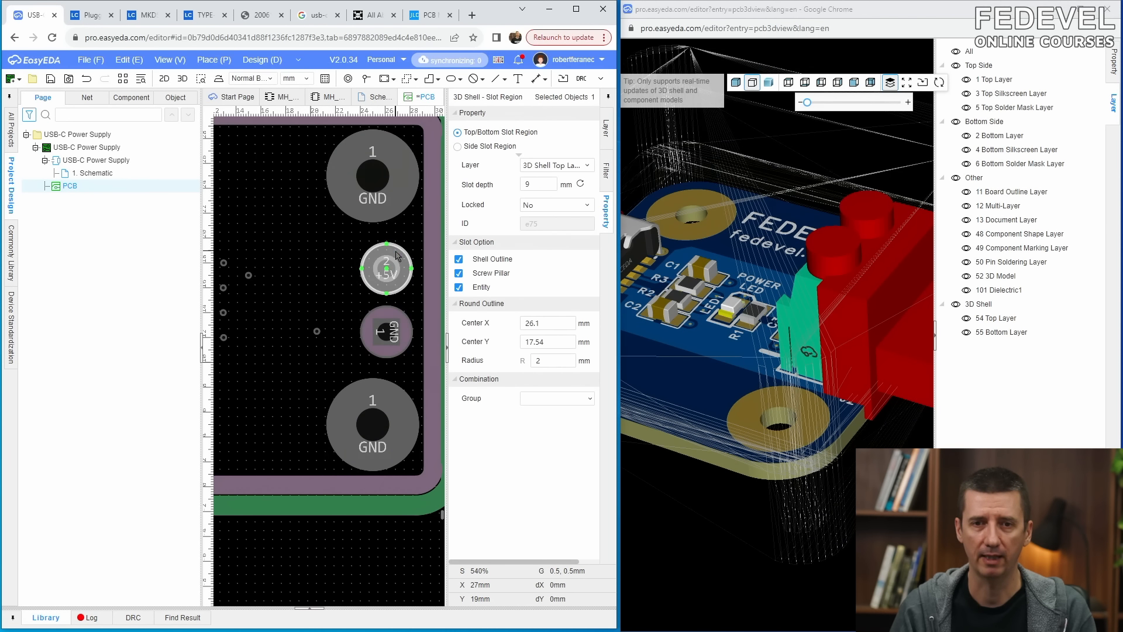
type("10")
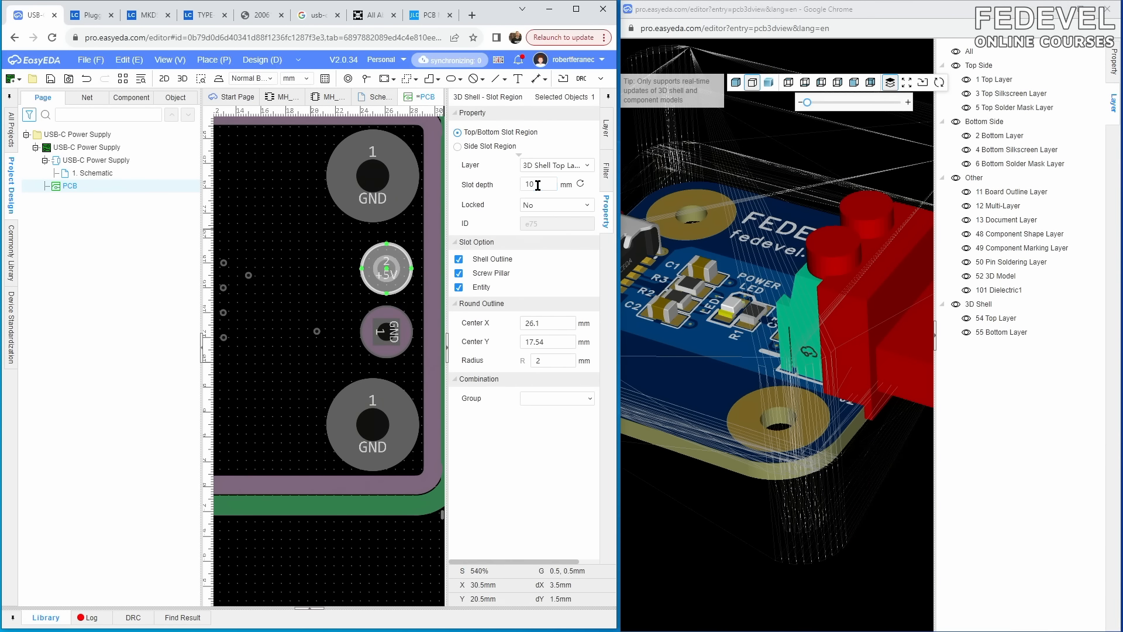
mouse_move(821, 382)
left_mouse_down()
mouse_move(868, 347)
mouse_move(803, 362)
mouse_move(837, 369)
left_mouse_up()
left_click(527, 304)
left_click(315, 277)
- Show the top copper layer and place a round top/bottom shell entity of about 2.8 mm radius centred at X 15, Y 15 mm
scroll(342, 283, "down", 3)
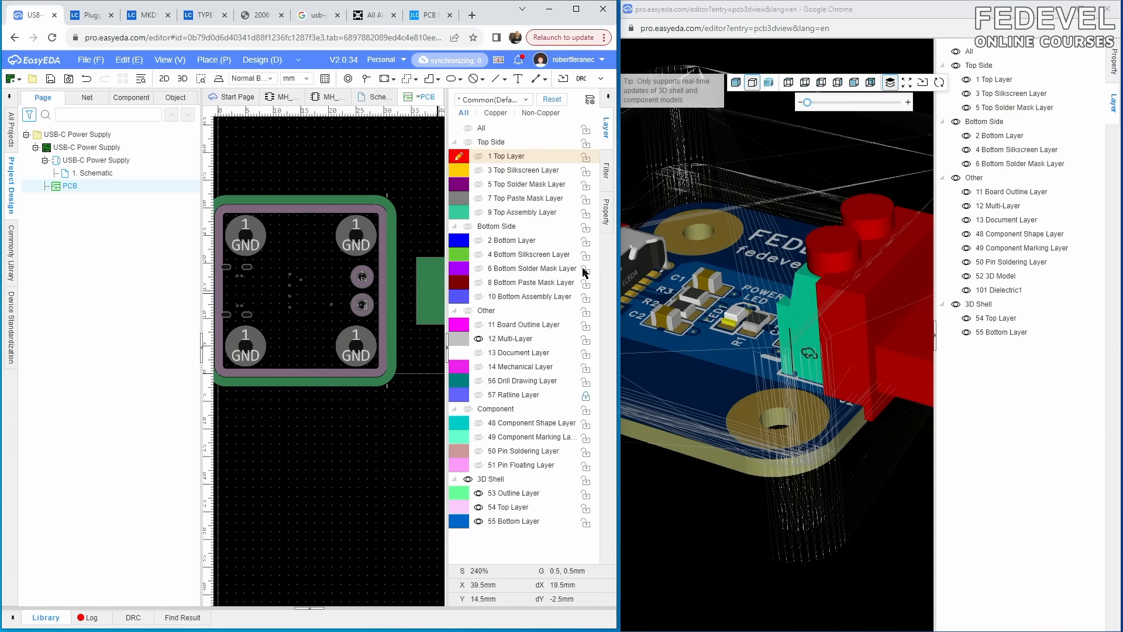
left_click(478, 157)
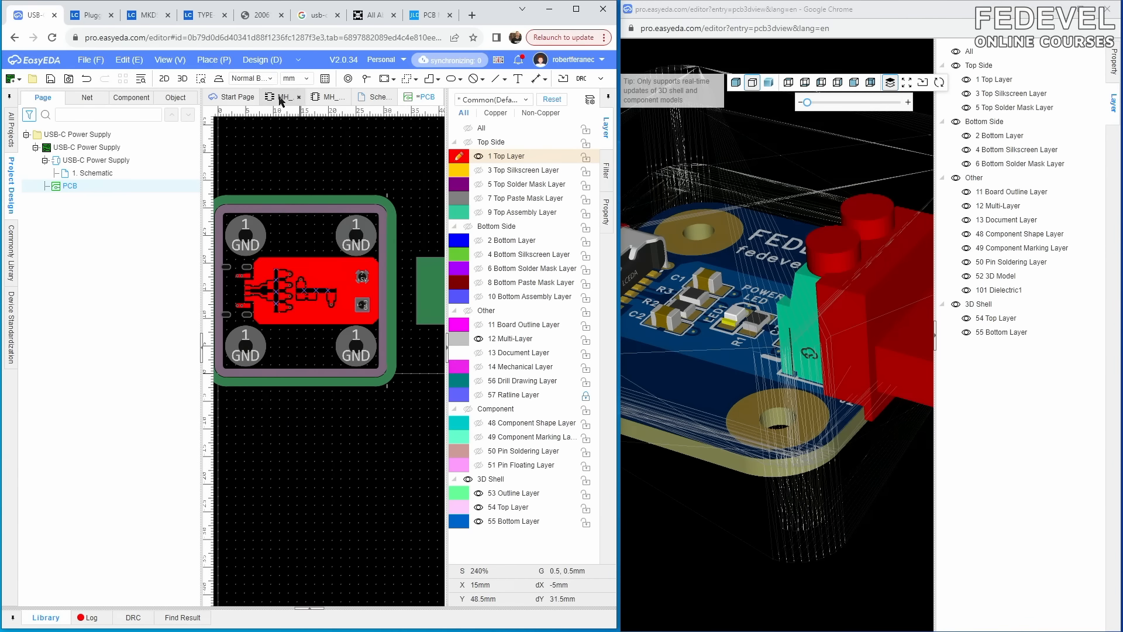
left_click(206, 61)
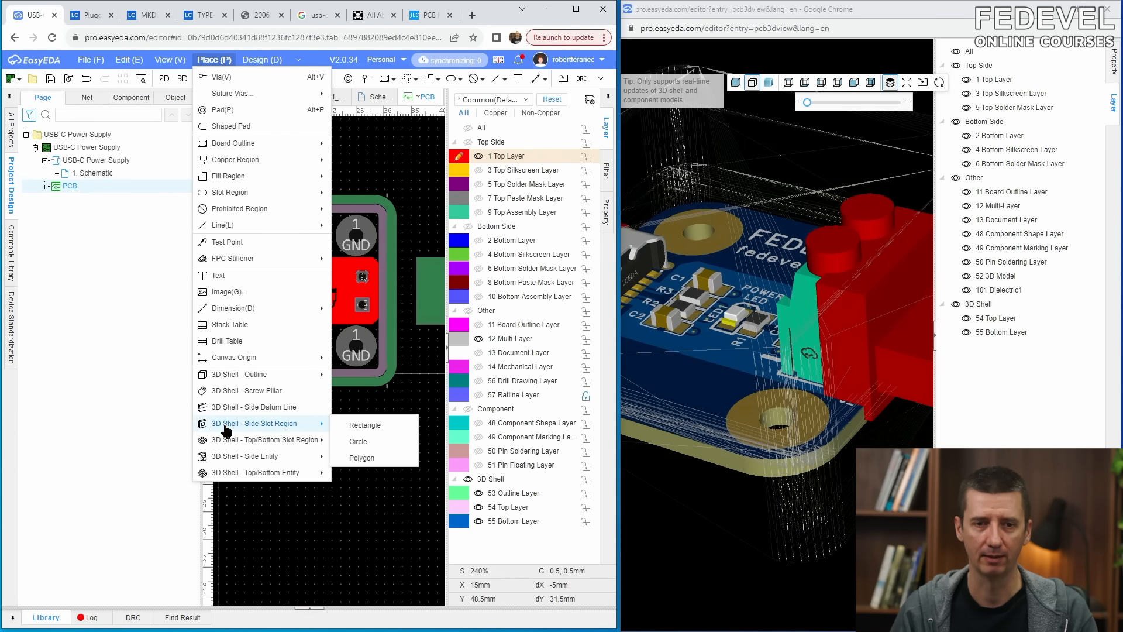
mouse_move(258, 472)
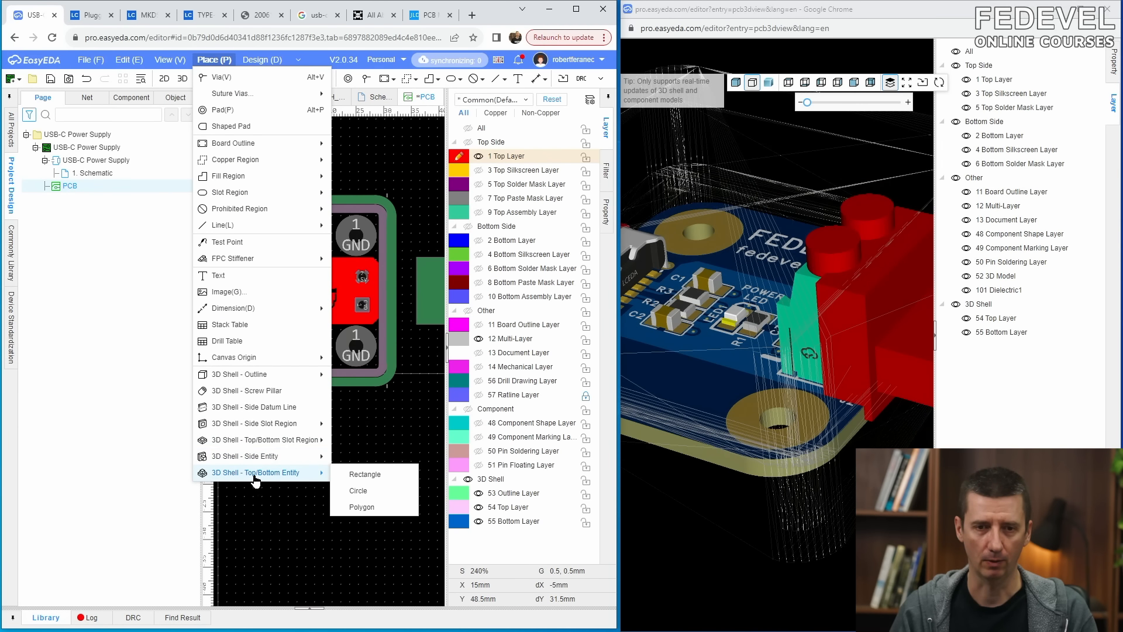
left_click(364, 475)
scroll(297, 336, "up", 5)
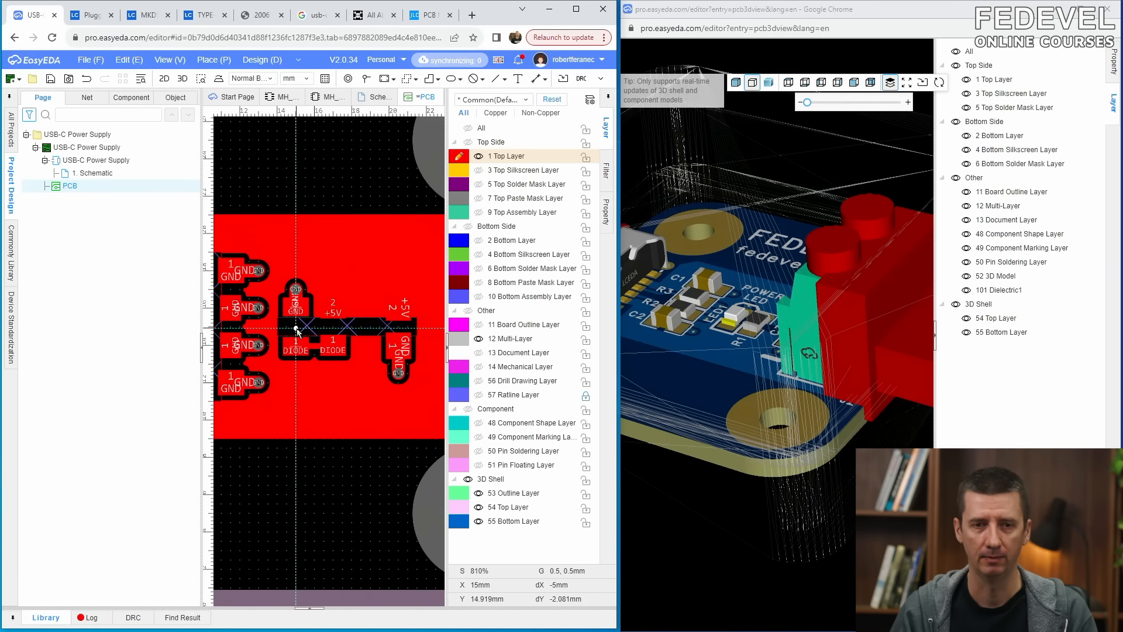
scroll(298, 337, "down", 2)
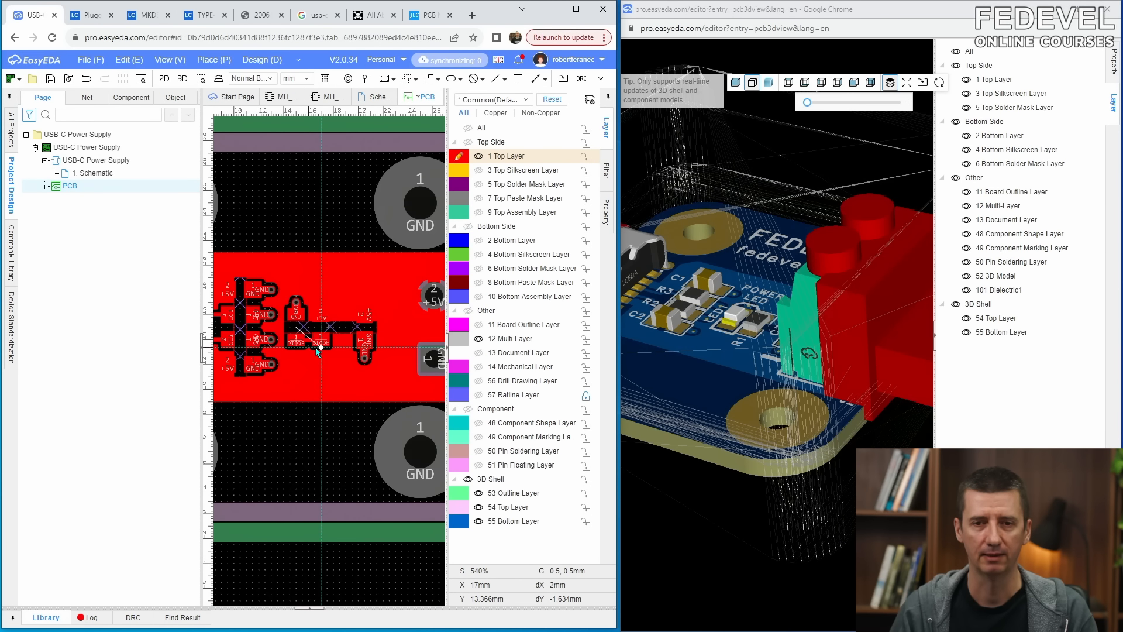
left_click(317, 349)
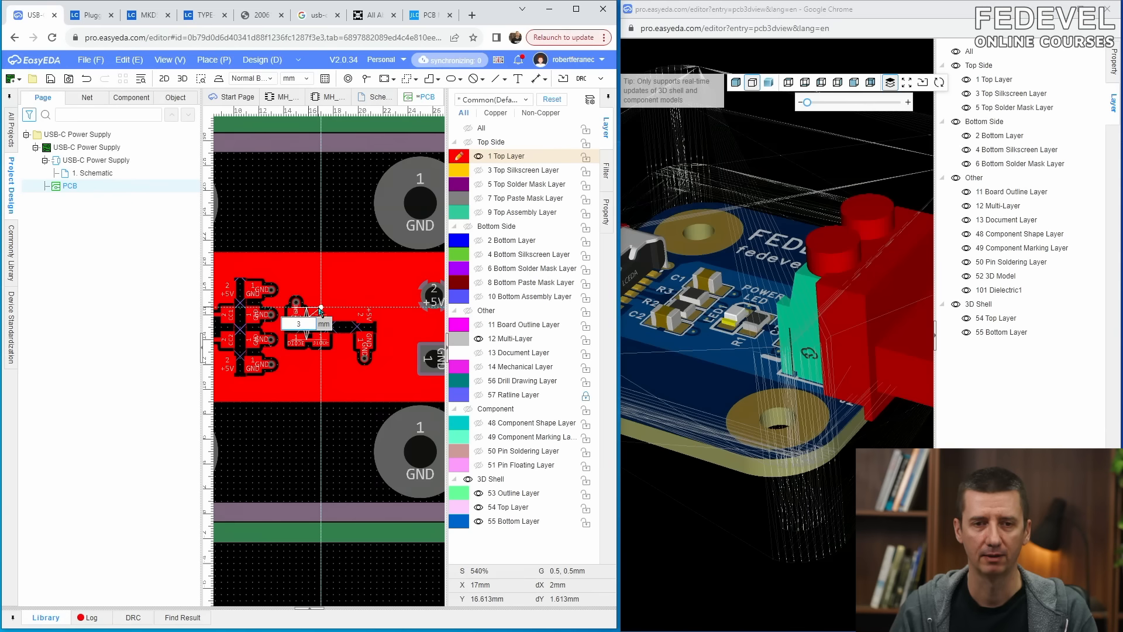
left_click(320, 309)
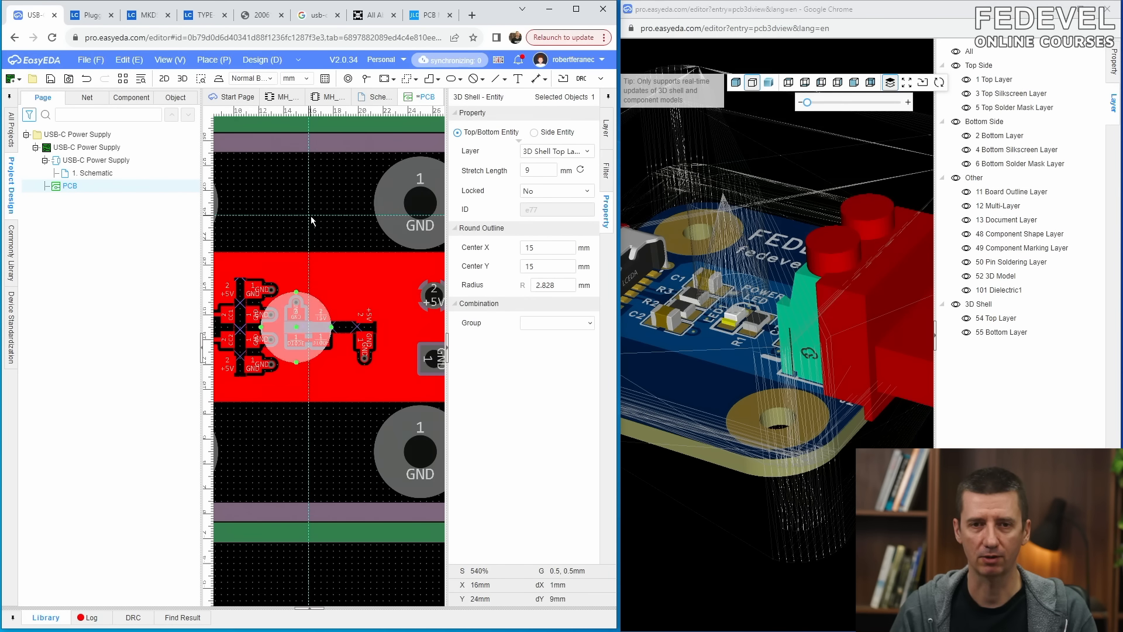
- Set the round entity's radius to 3 mm on the 3D Shell Top Layer, and hide the top copper layer
left_click(548, 151)
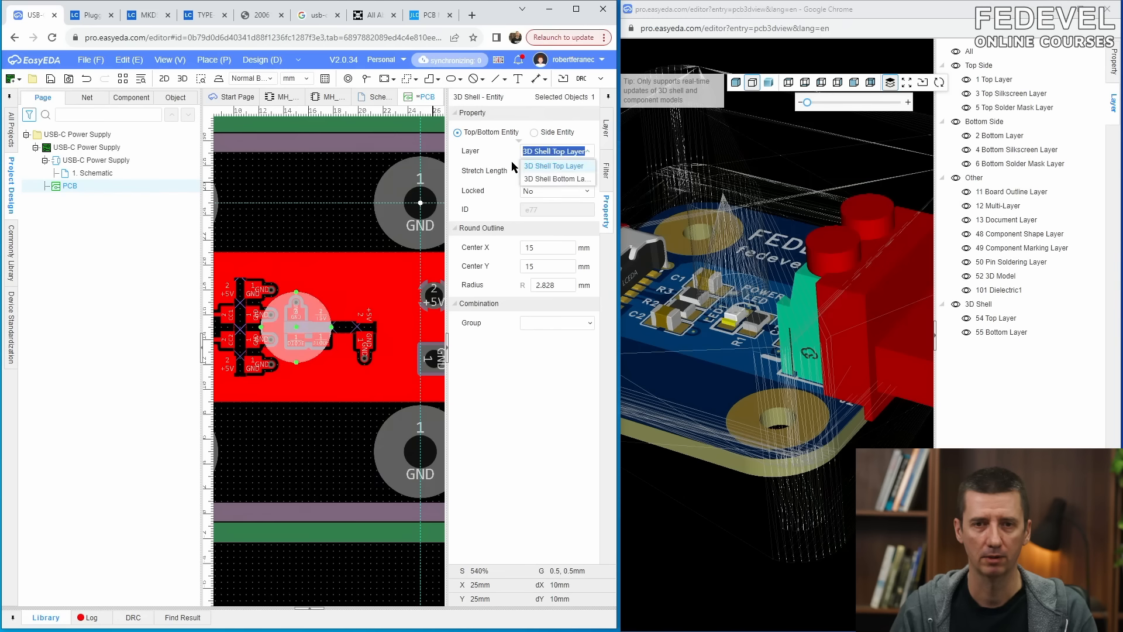
left_click(558, 167)
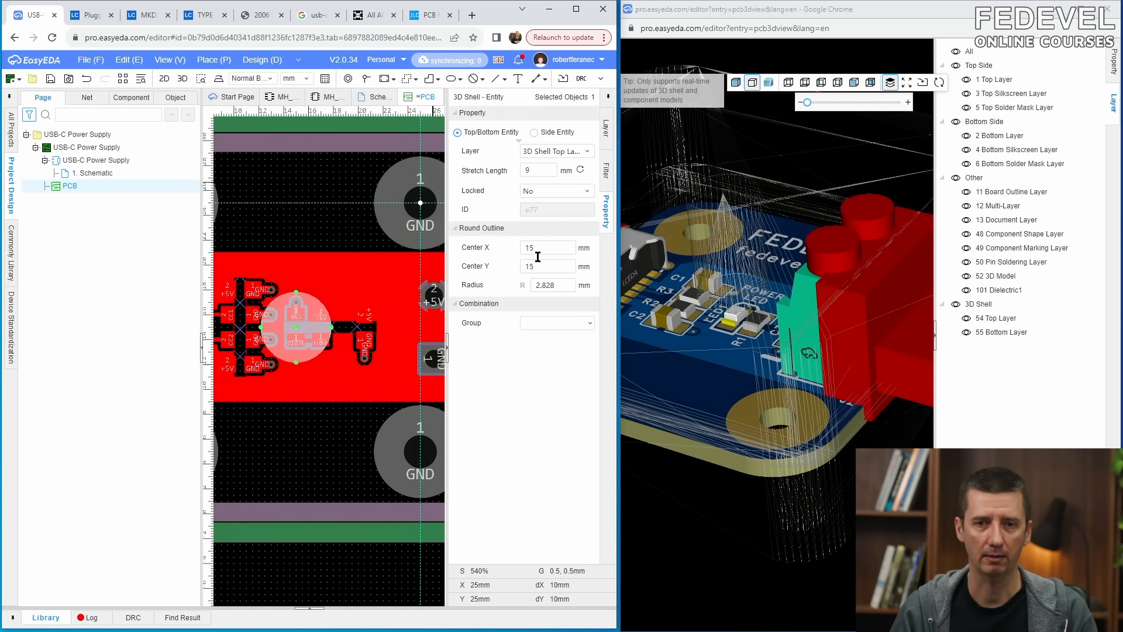
left_click(573, 286)
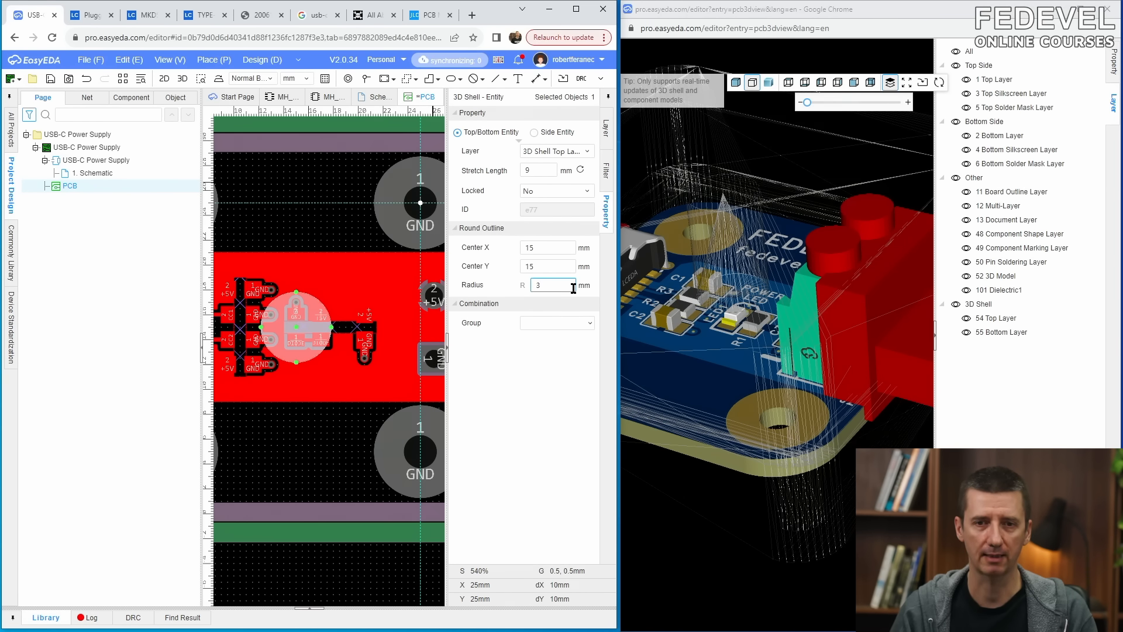
key("Return")
scroll(292, 313, "up", 2)
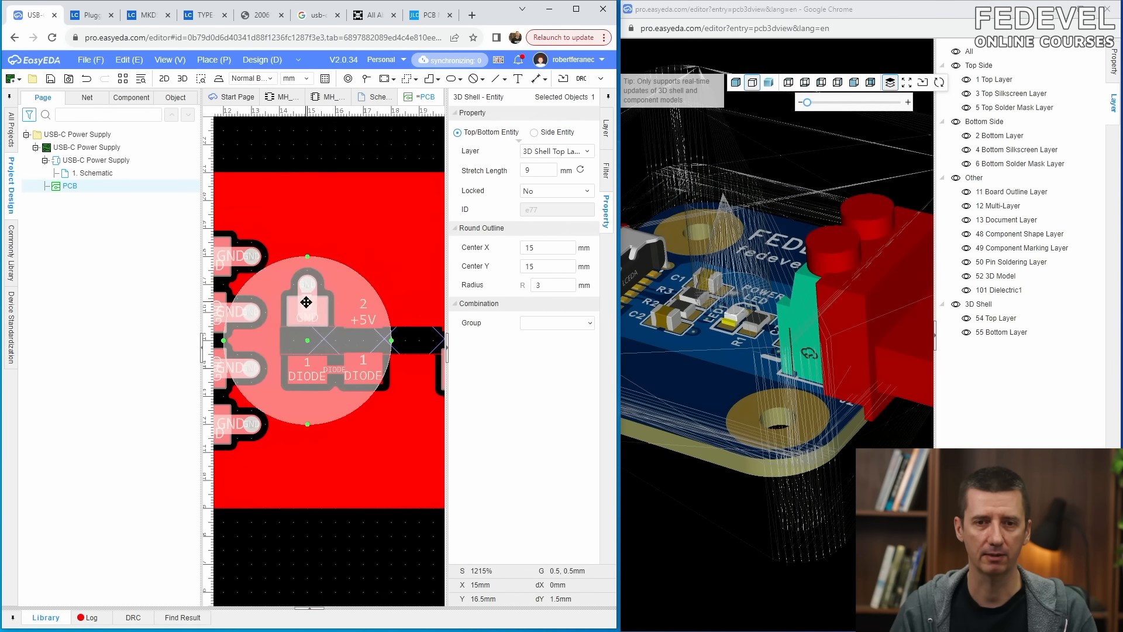
scroll(306, 302, "down", 3)
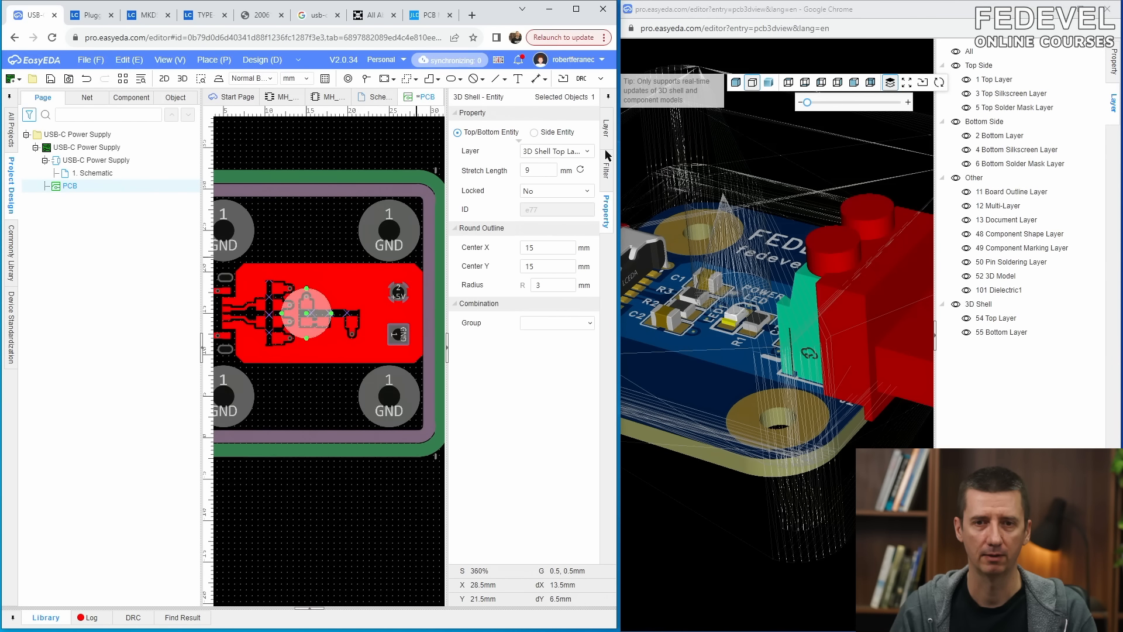
left_click(606, 131)
left_click(479, 157)
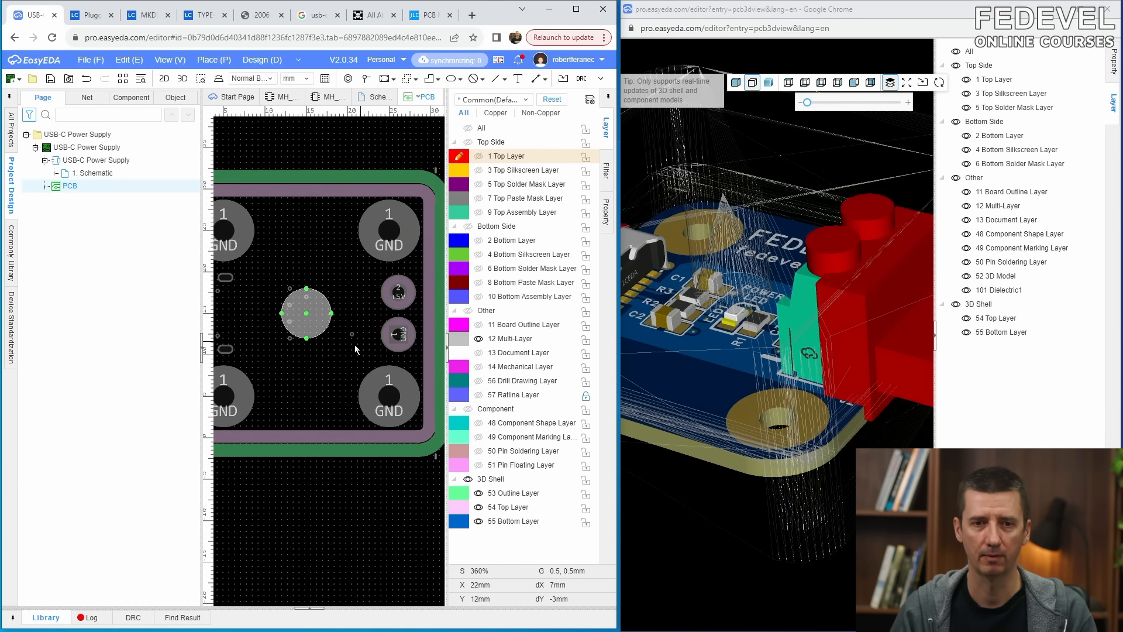
- Examine the shell in the solid 3D view with its halves pulled apart, then with the bottom shell layer hidden and the gap closed
left_click(746, 292)
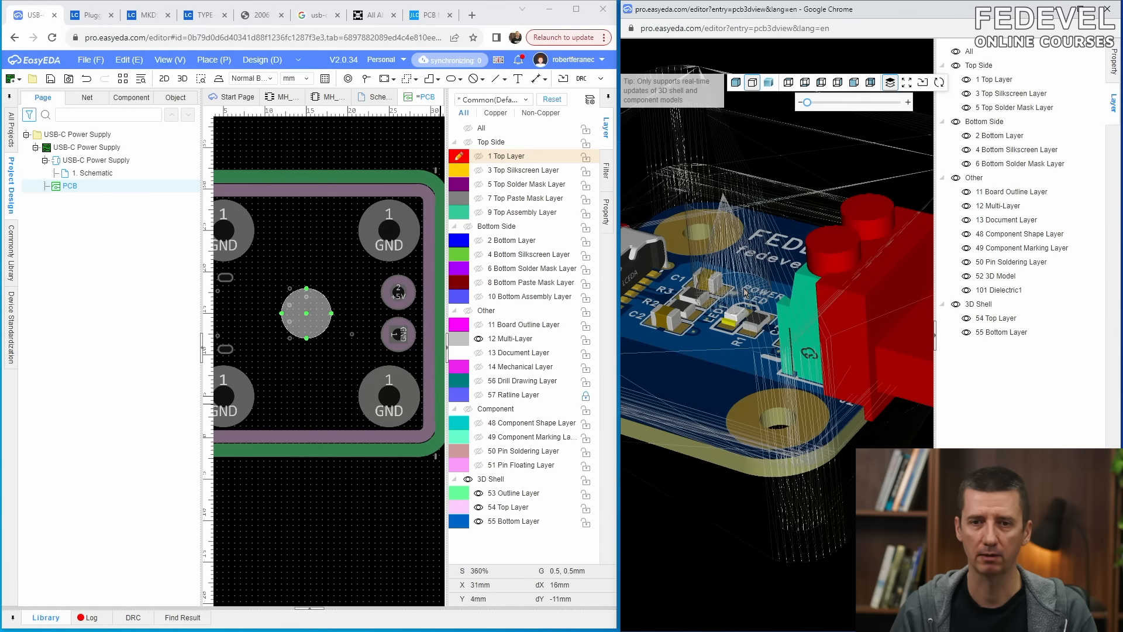
left_click(736, 82)
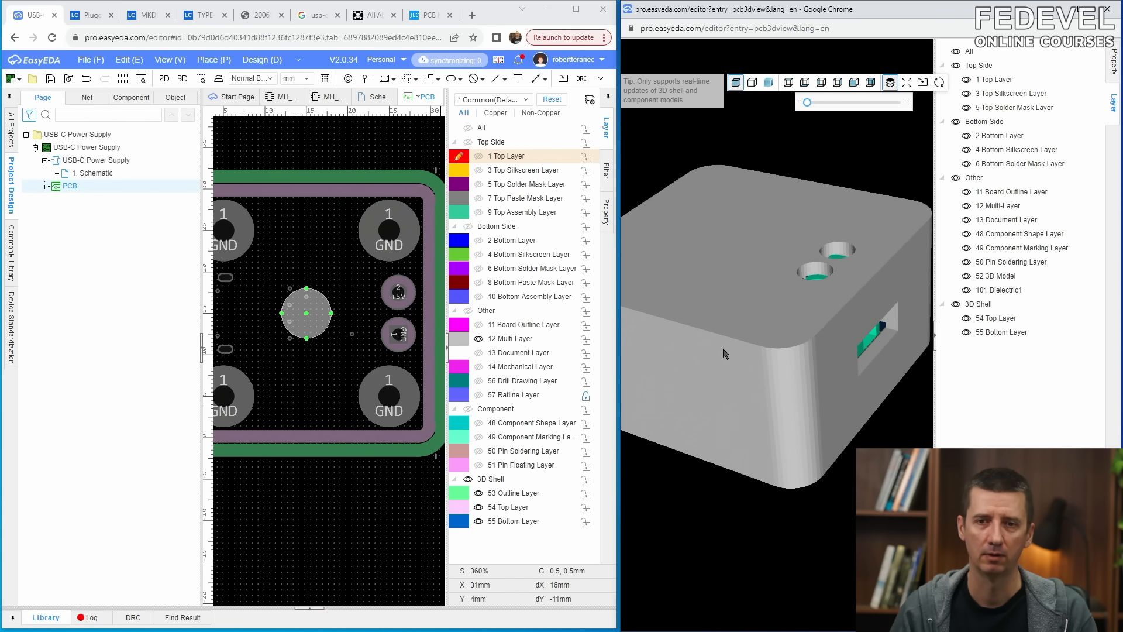
left_click_drag(807, 103, 839, 102)
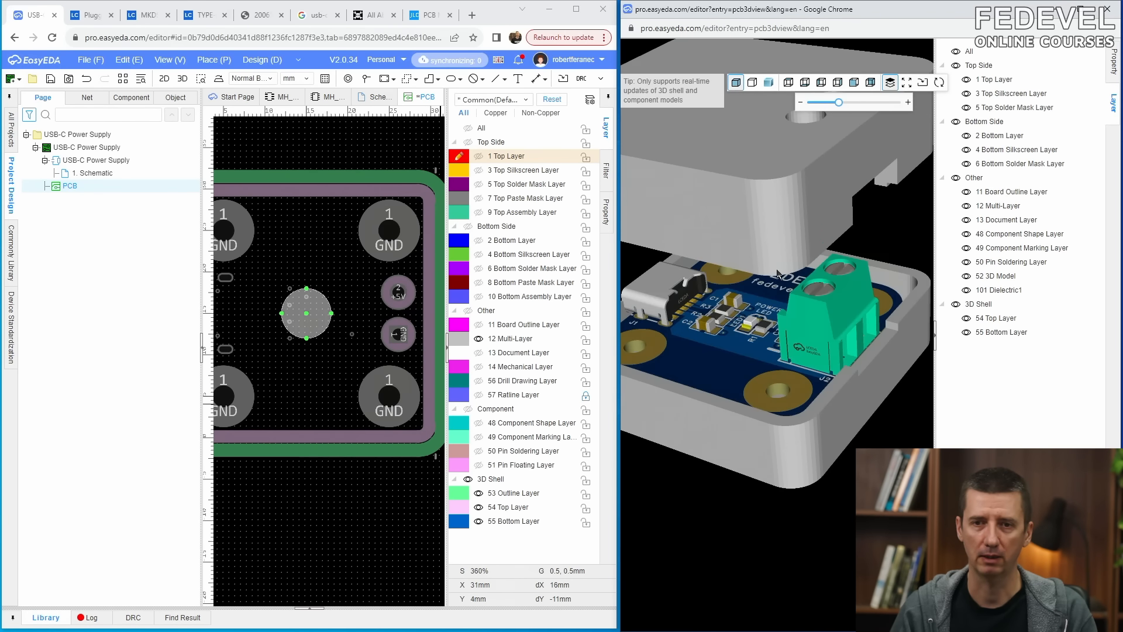
mouse_move(744, 301)
left_mouse_down()
mouse_move(763, 209)
mouse_move(747, 282)
left_mouse_up()
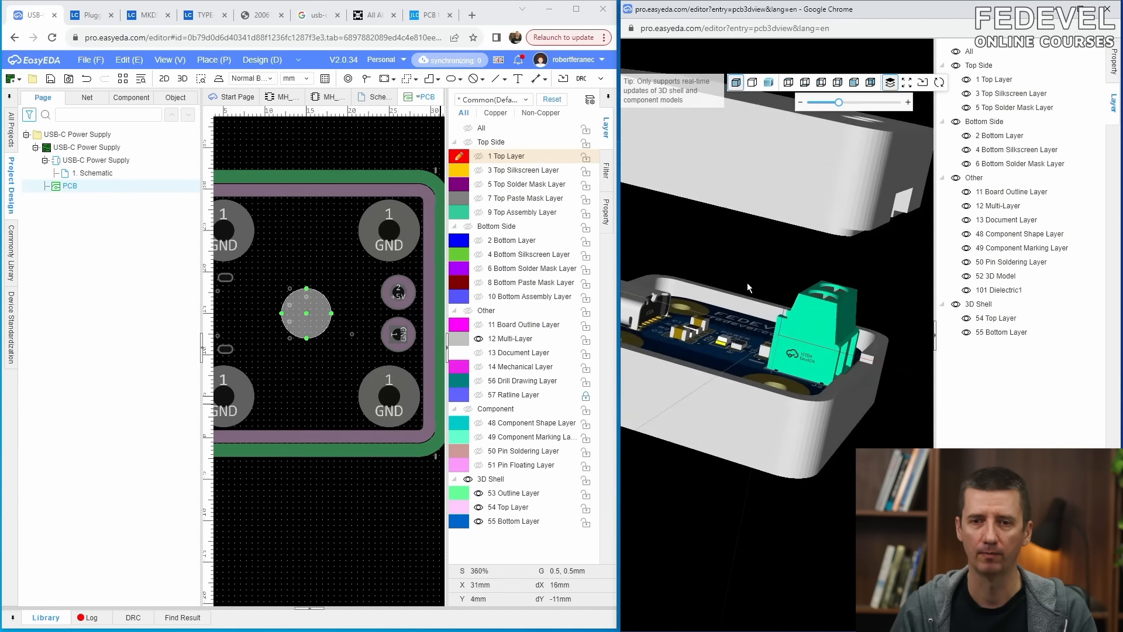
left_click(966, 332)
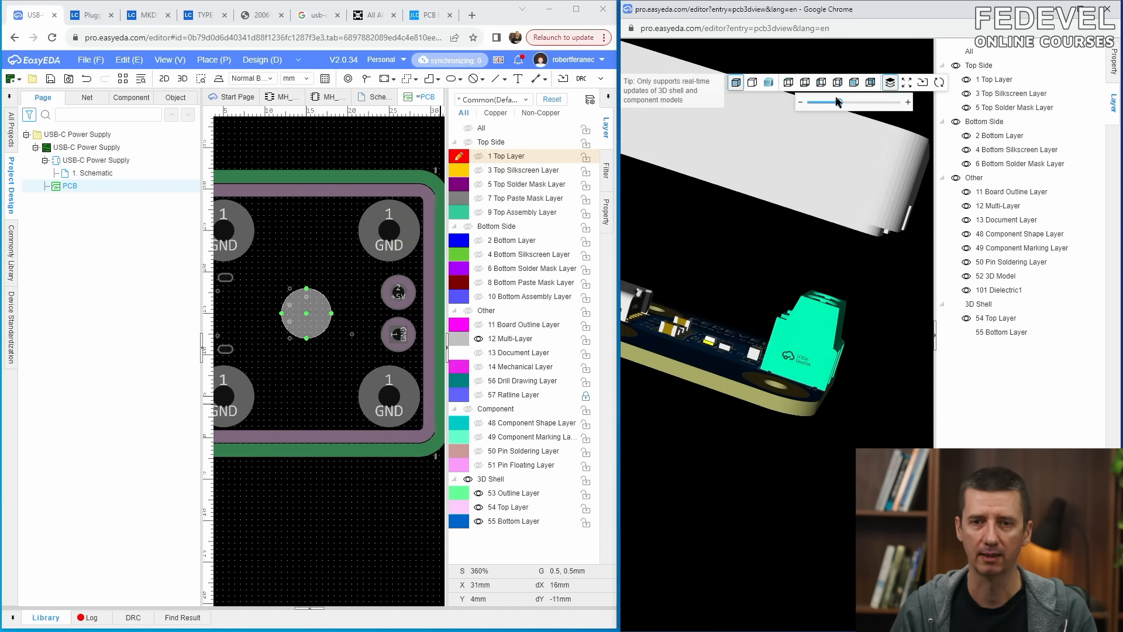
left_click_drag(839, 102, 807, 103)
left_click_drag(678, 272, 696, 316)
scroll(760, 411, "up", 3)
left_click_drag(760, 411, 677, 341)
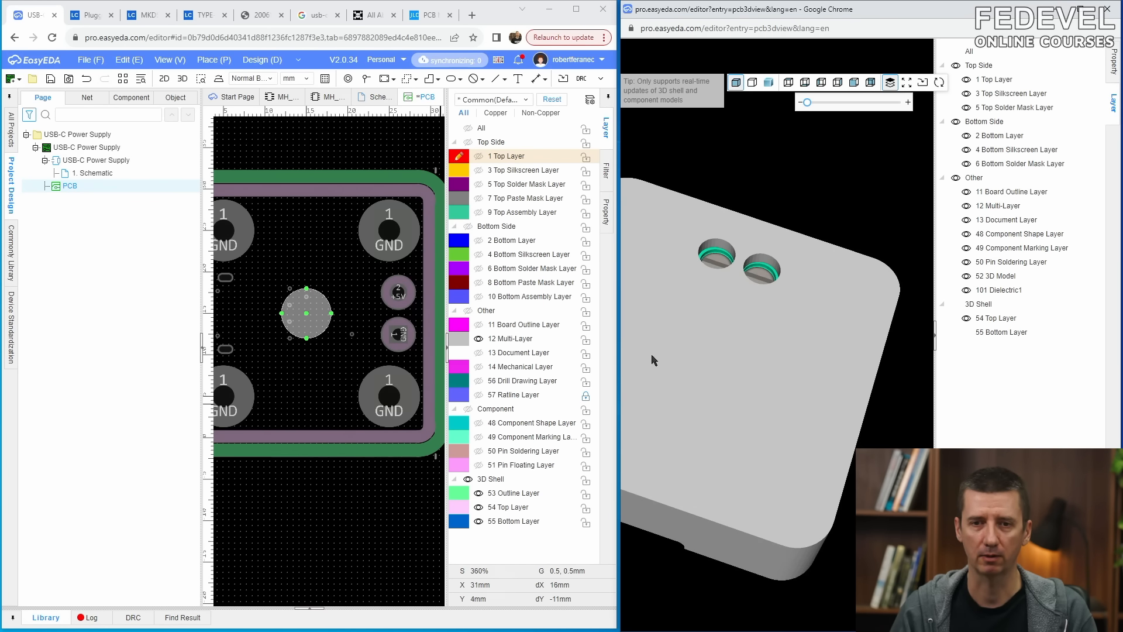
- Place a circular top slot region with a 1 mm radius centred on the round entity at X 15, Y 15 mm
left_click(214, 59)
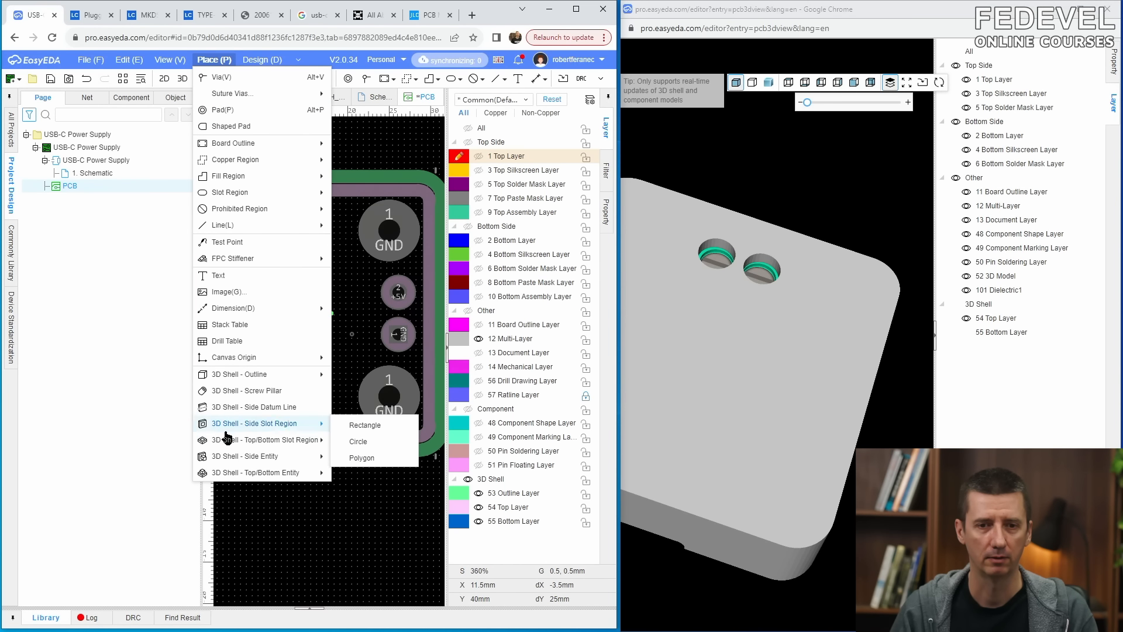
mouse_move(298, 440)
left_click(359, 456)
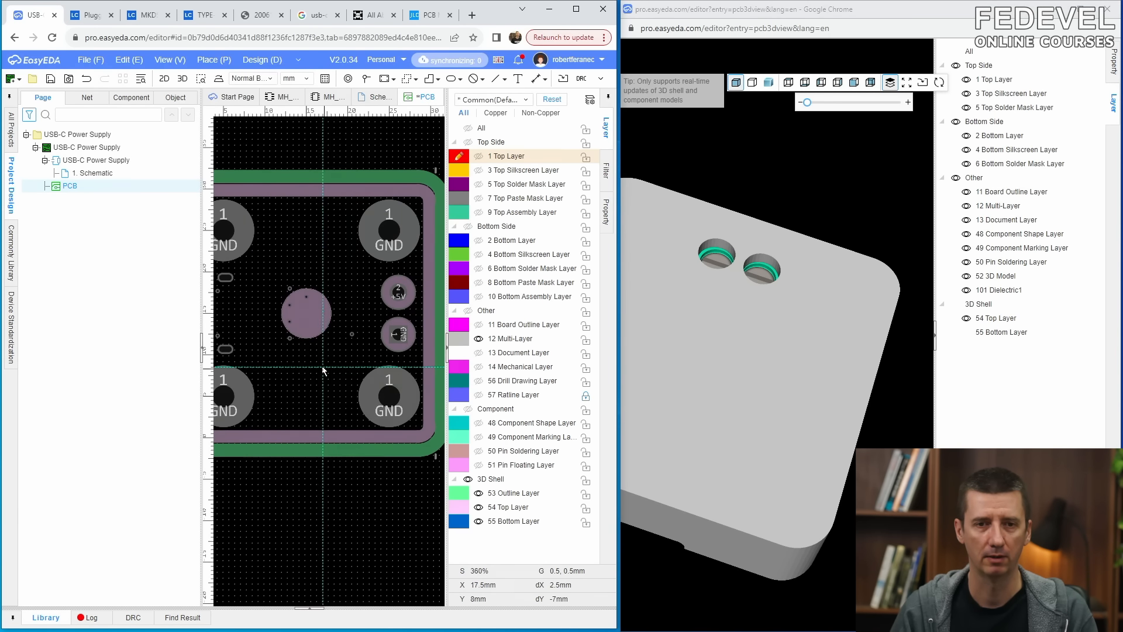
scroll(291, 251, "up", 4)
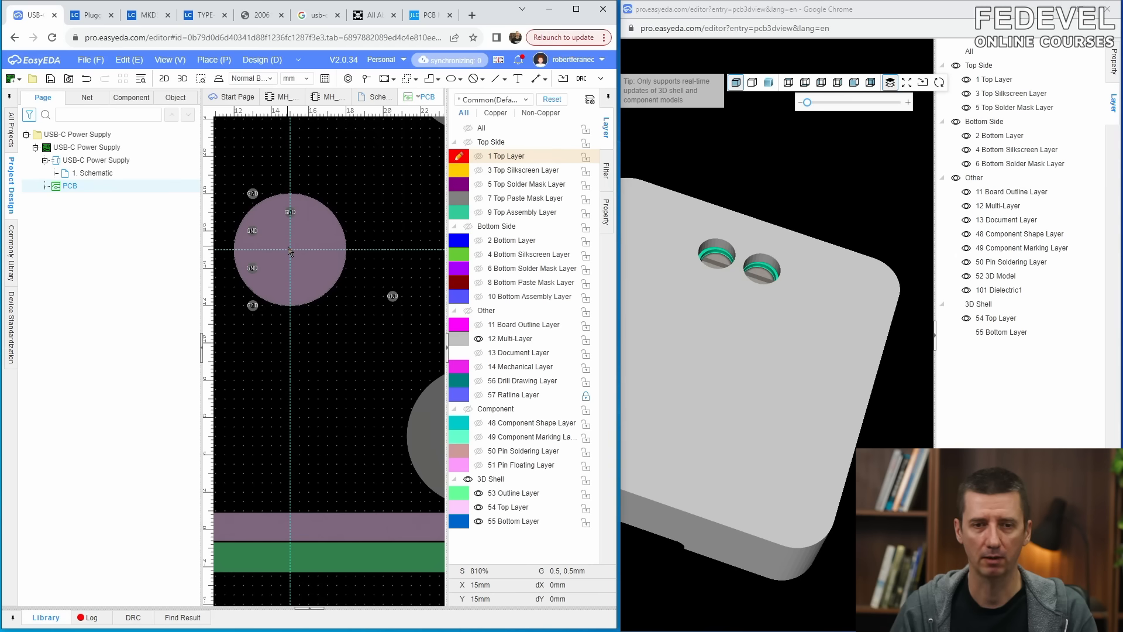
left_click(290, 250)
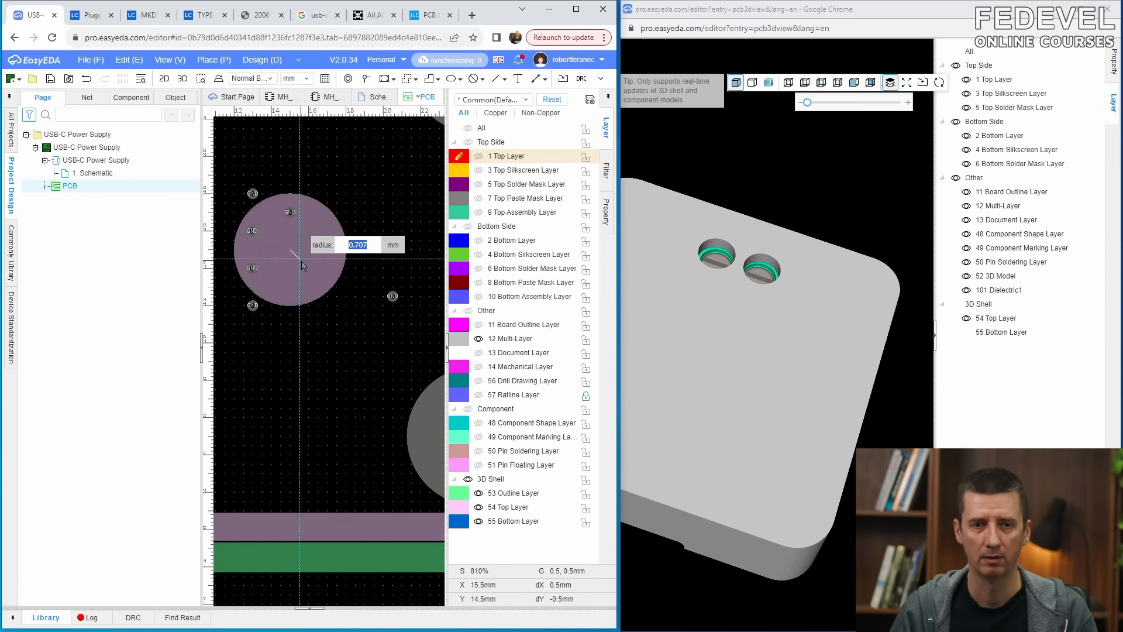
type("1")
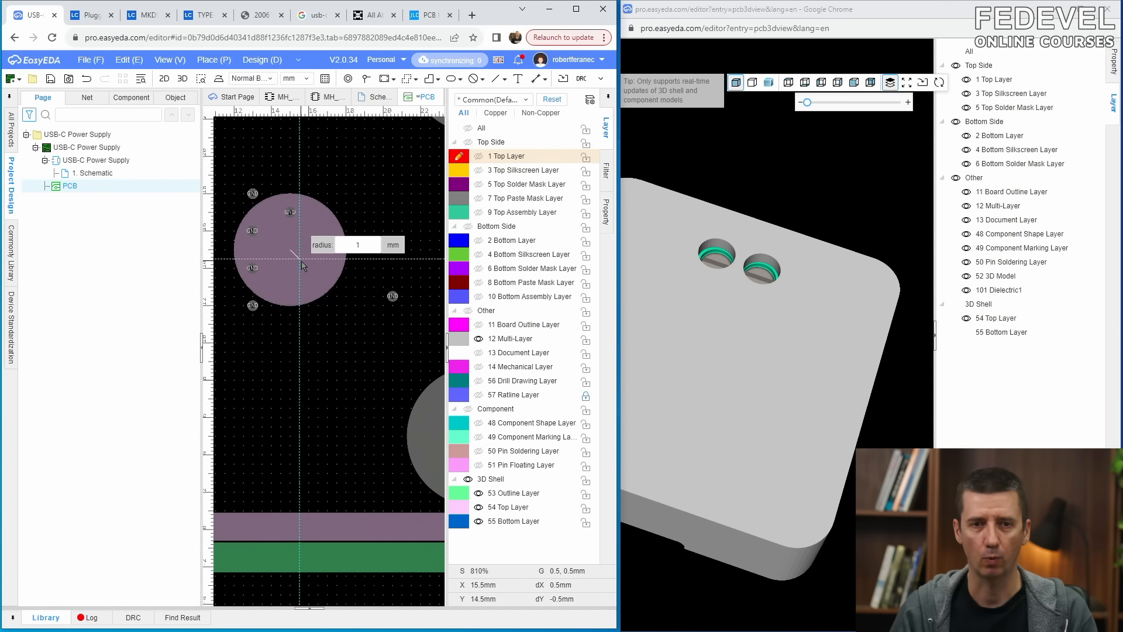
key("Return")
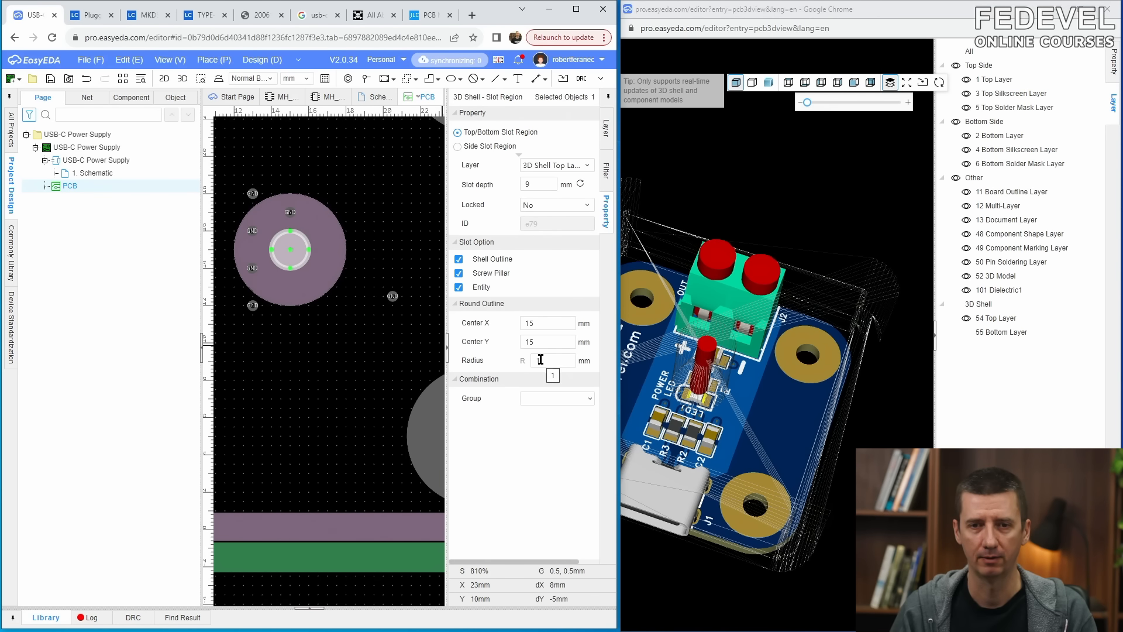
- Keep the new round slot on the 3D Shell Top Layer and set its slot depth to 13 mm
left_click(550, 166)
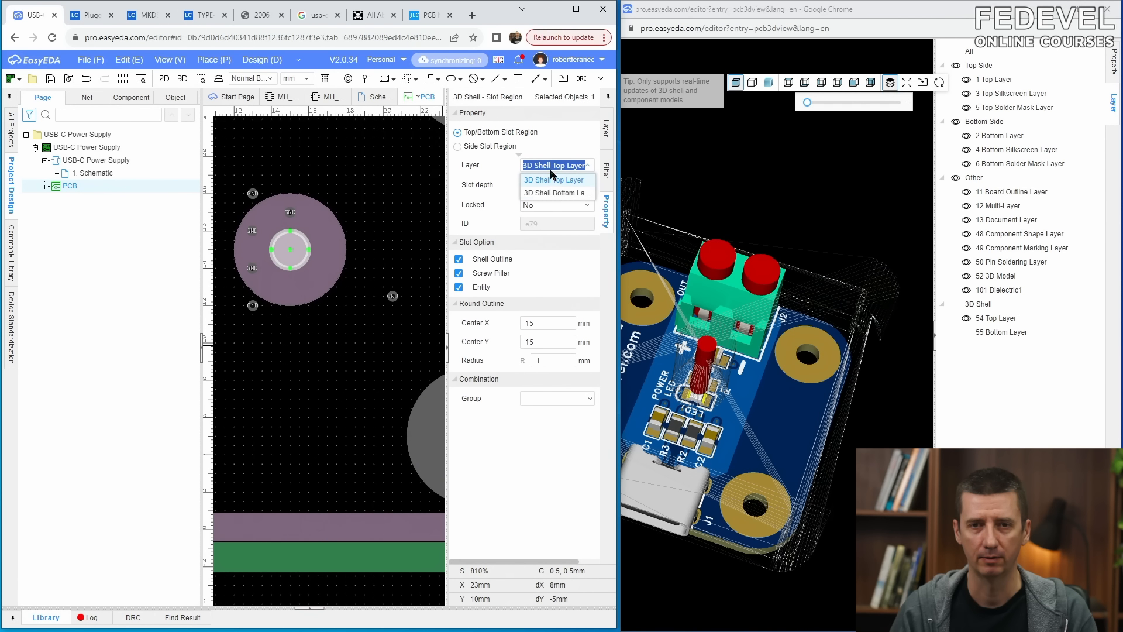
left_click(527, 257)
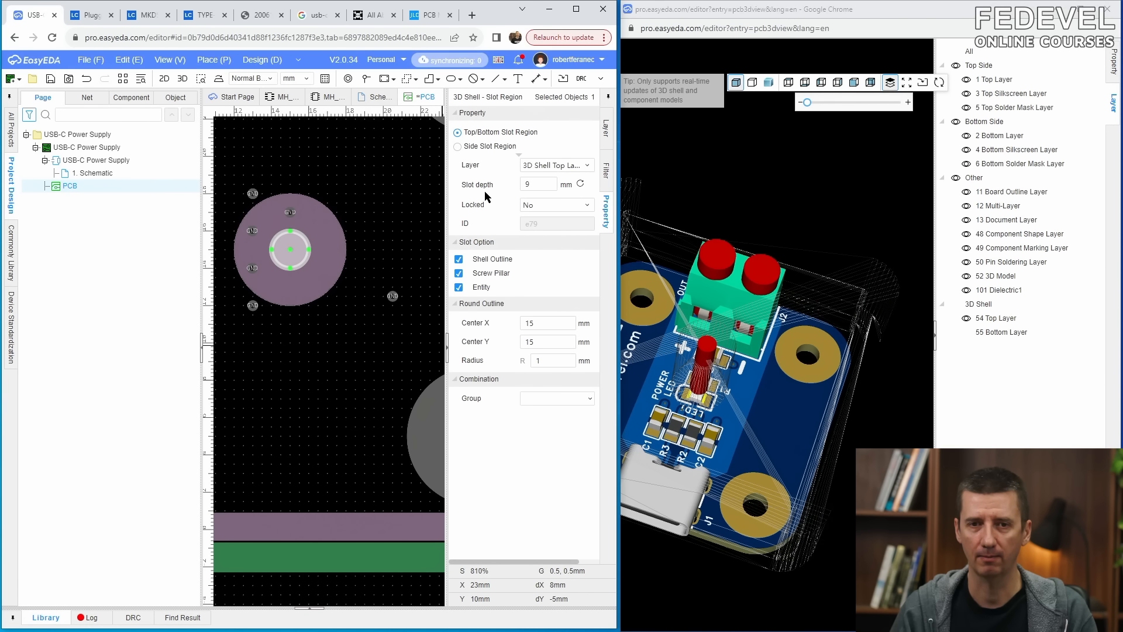
left_click(542, 183)
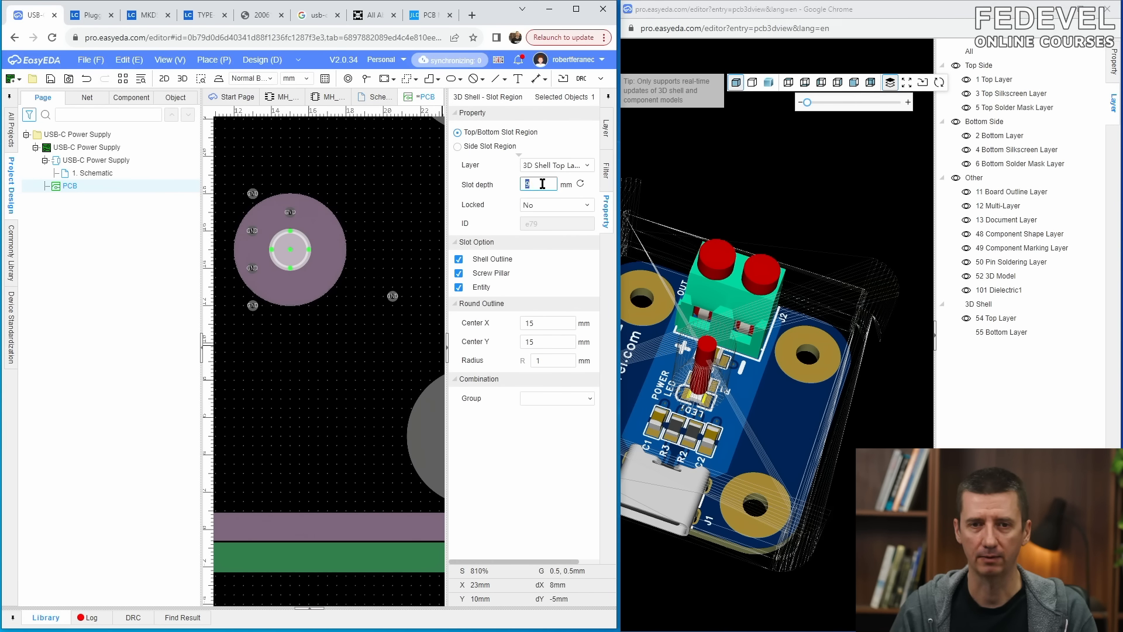
type("13")
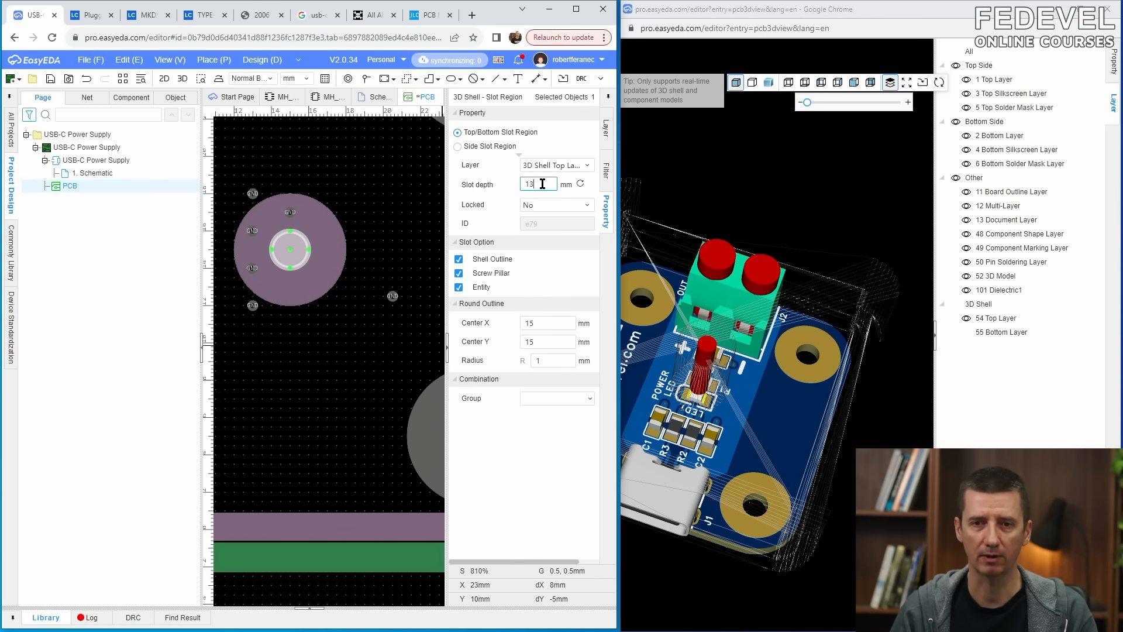
left_click(840, 484)
- Examine the 1 mm radius slot through the round entity in the outline 3D view and in the solid view
left_click(753, 83)
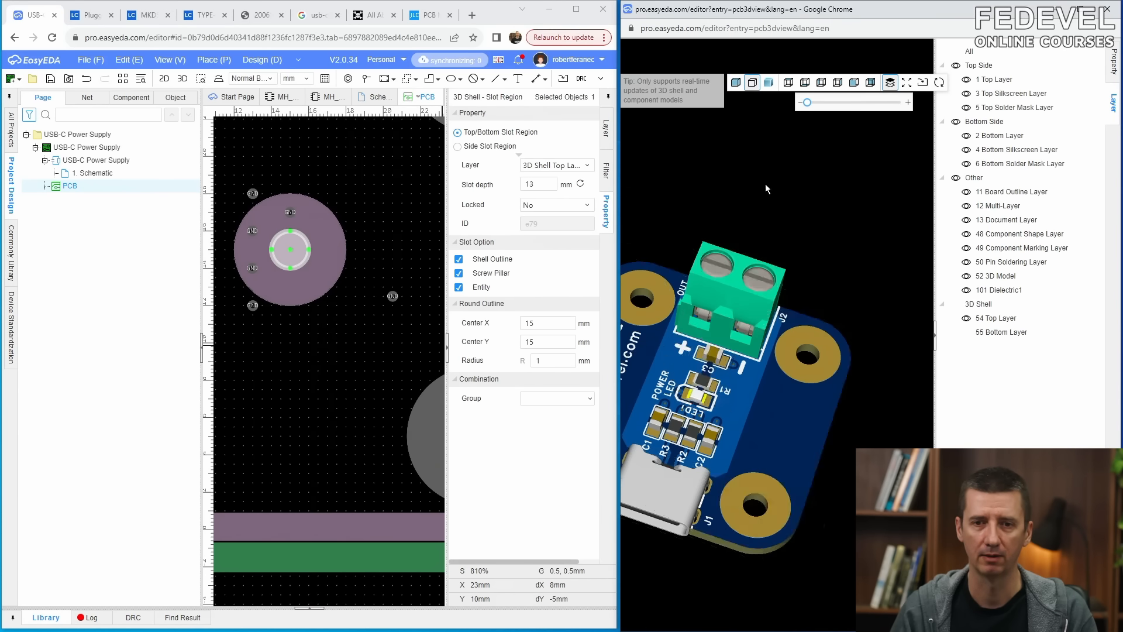
left_click_drag(710, 267, 735, 340)
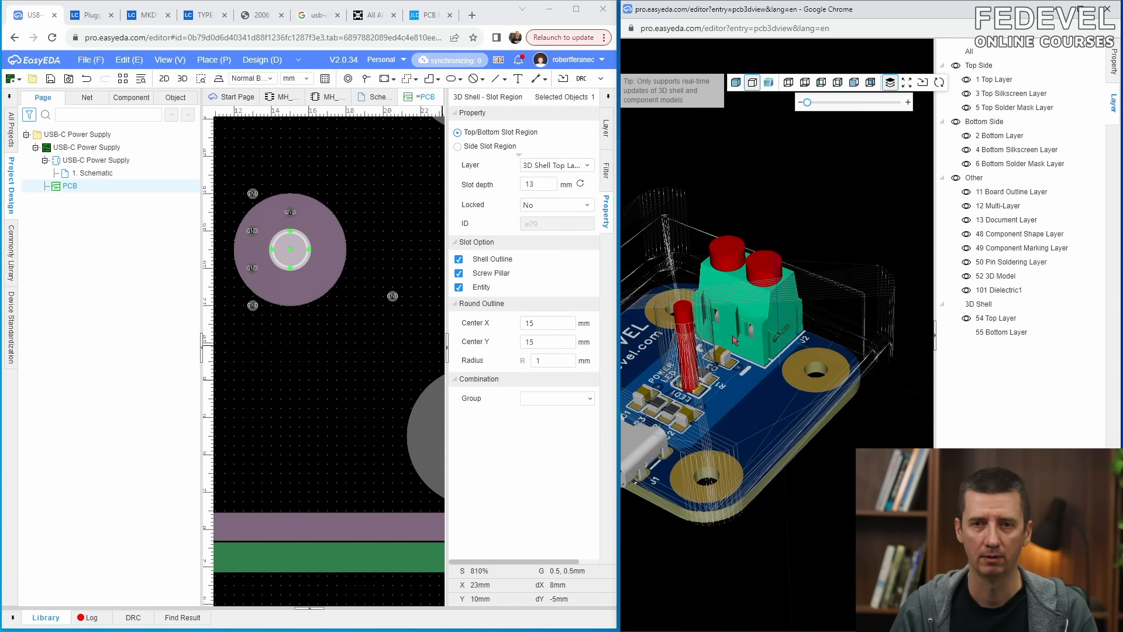
left_click(736, 83)
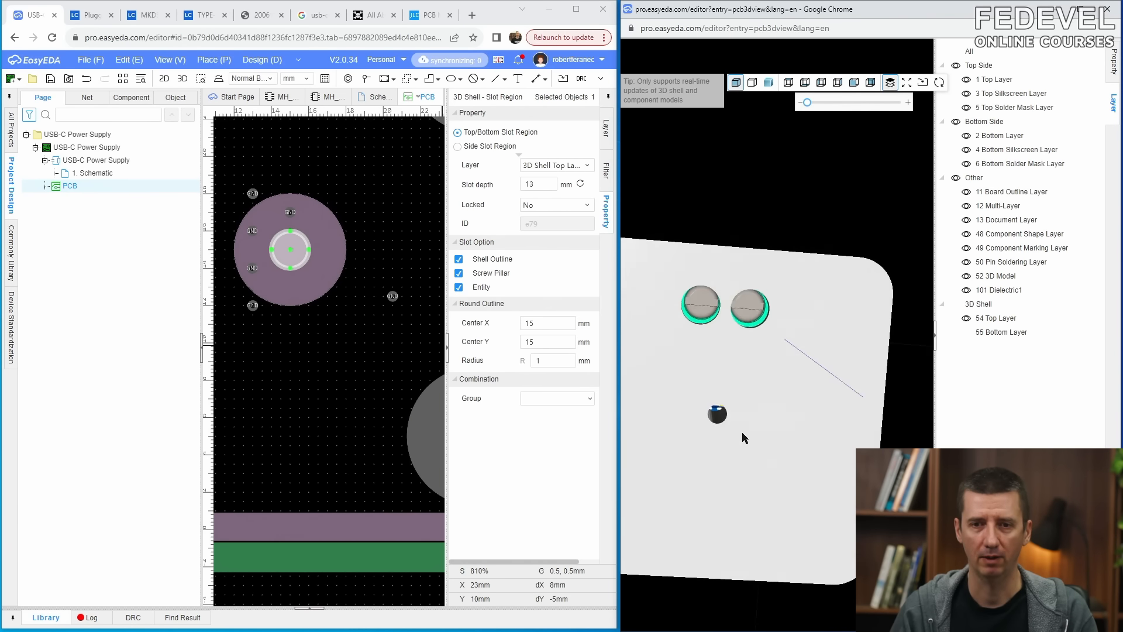
left_click_drag(742, 415, 755, 273)
- Hide the Top Side, Bottom Side and Other layer groups in the 3D view and examine the inside of the top shell
left_click(957, 123)
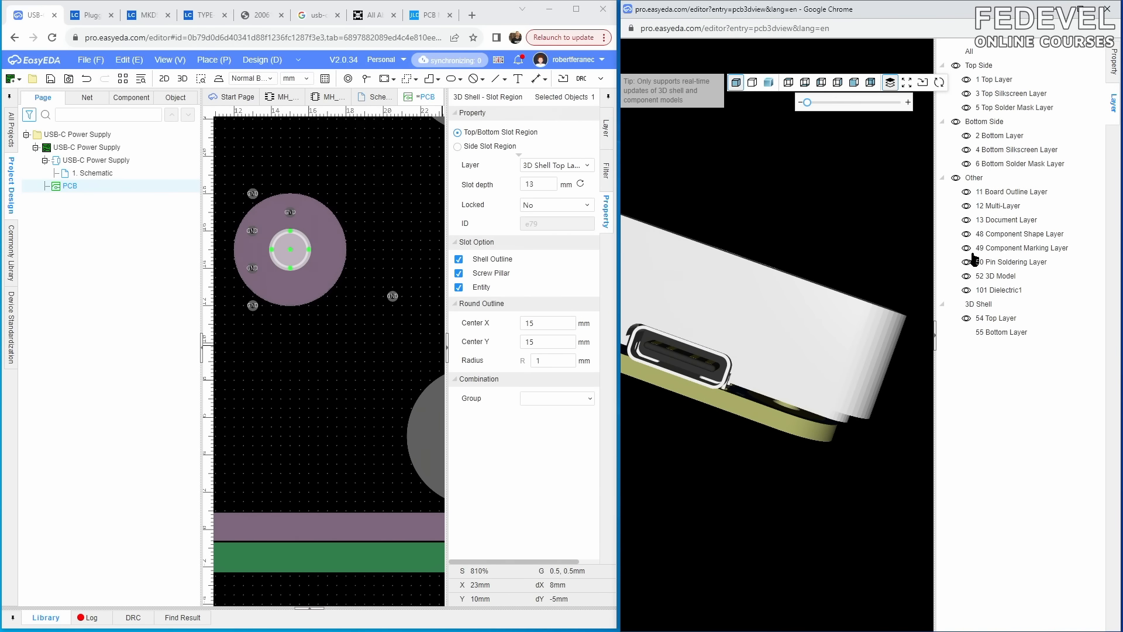
left_click(956, 64)
left_click(956, 178)
left_click_drag(712, 377, 901, 211)
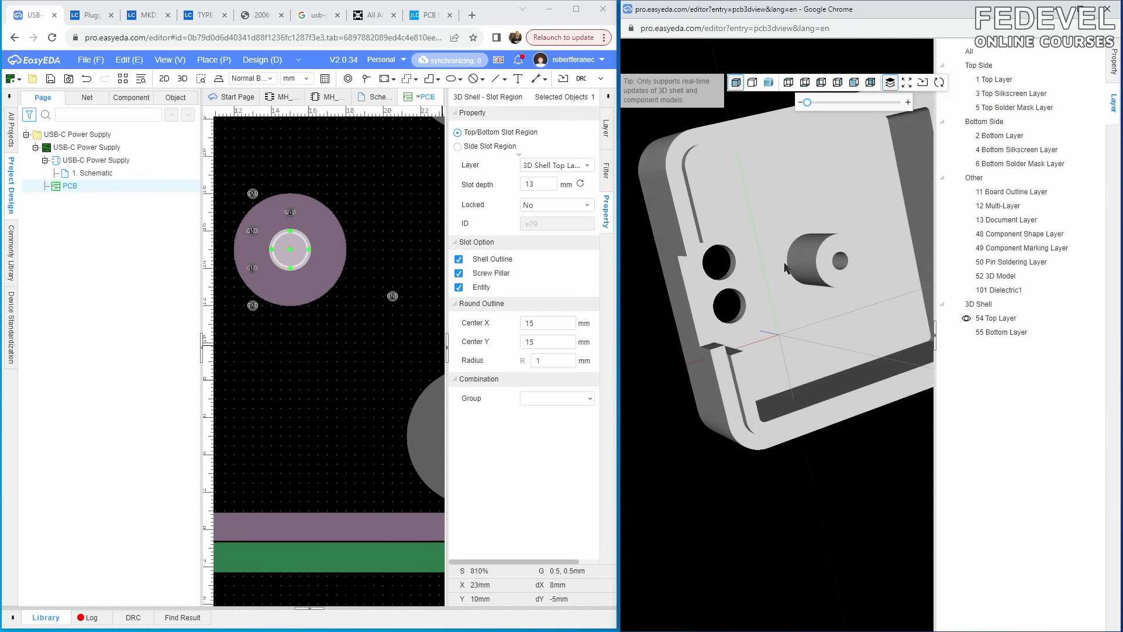
- Toggle the Top Side layer group and the 3D Model layer to check the board against the pillar inside the top shell
left_click(956, 65)
left_click_drag(824, 292, 787, 342)
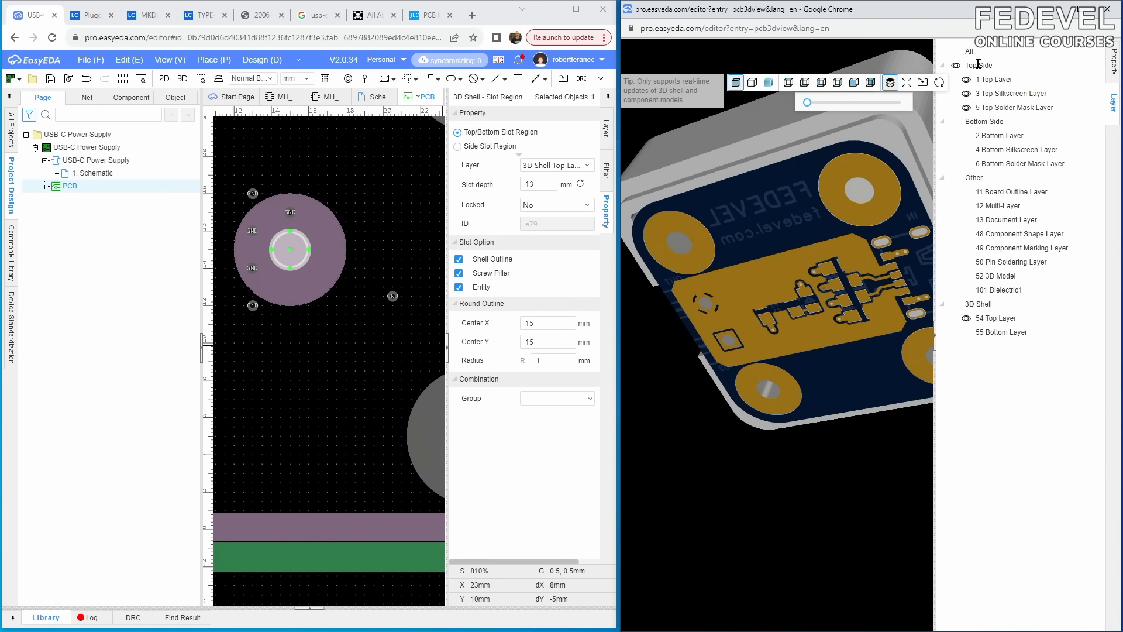
left_click(957, 66)
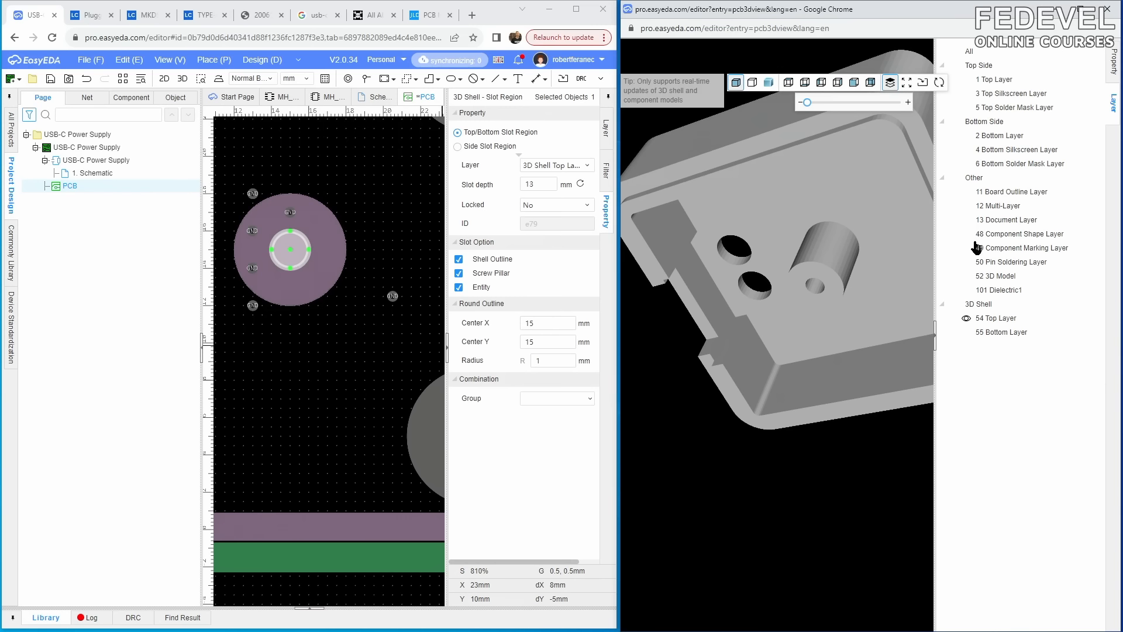
left_click(966, 276)
left_click_drag(833, 294, 784, 357)
- Show all layers in the 3D view and examine the closed enclosure from above
left_click(957, 52)
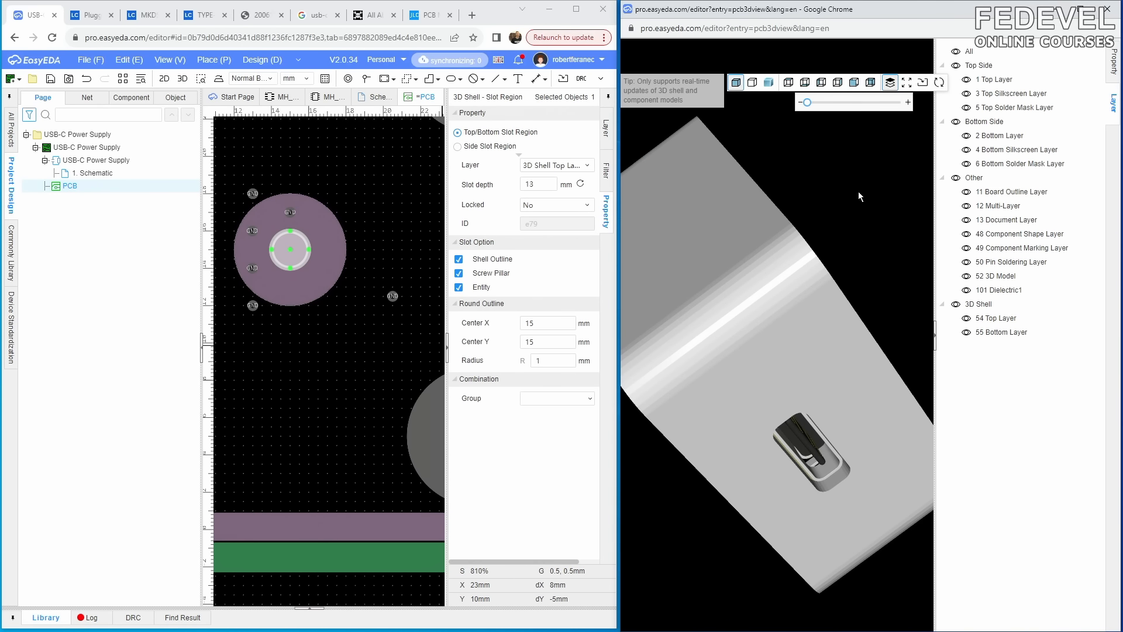
scroll(824, 160, "down", 5)
left_click_drag(830, 243, 775, 273)
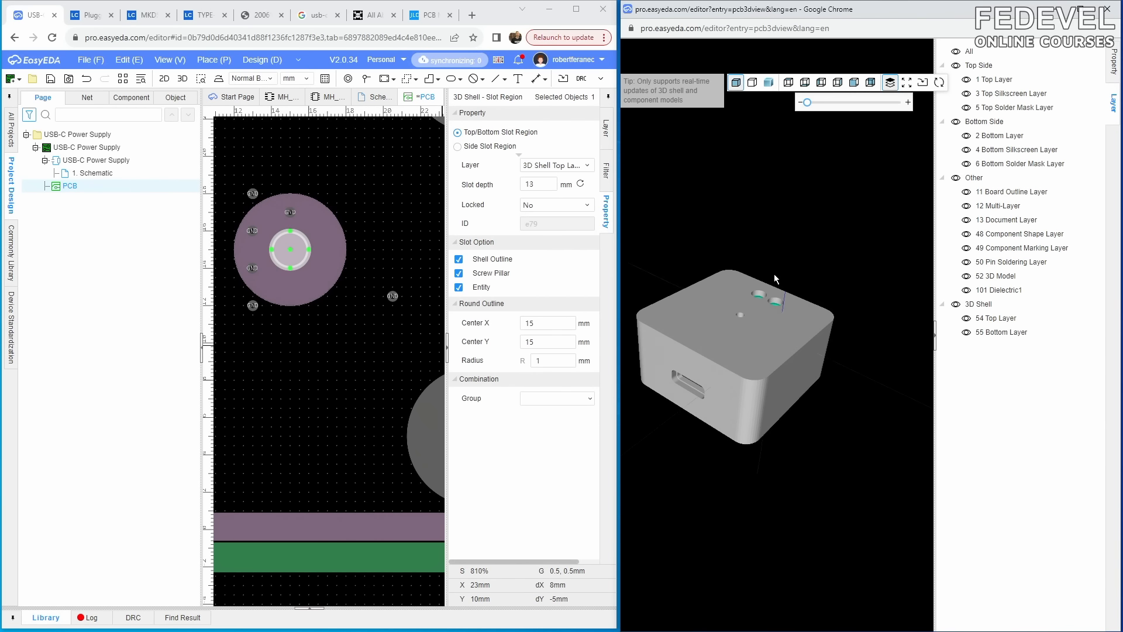
right_click_drag(750, 323, 784, 296)
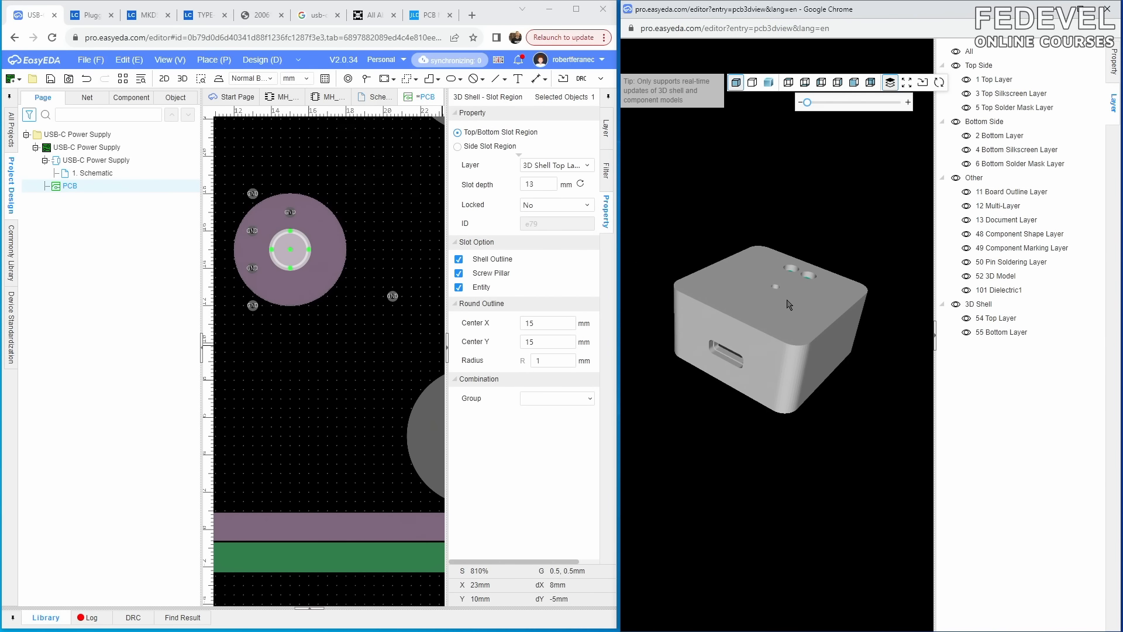
- Deselect the slot, fit the whole shell layout in the enlarged editor window and save the PCB
left_click(396, 170)
left_click(578, 9)
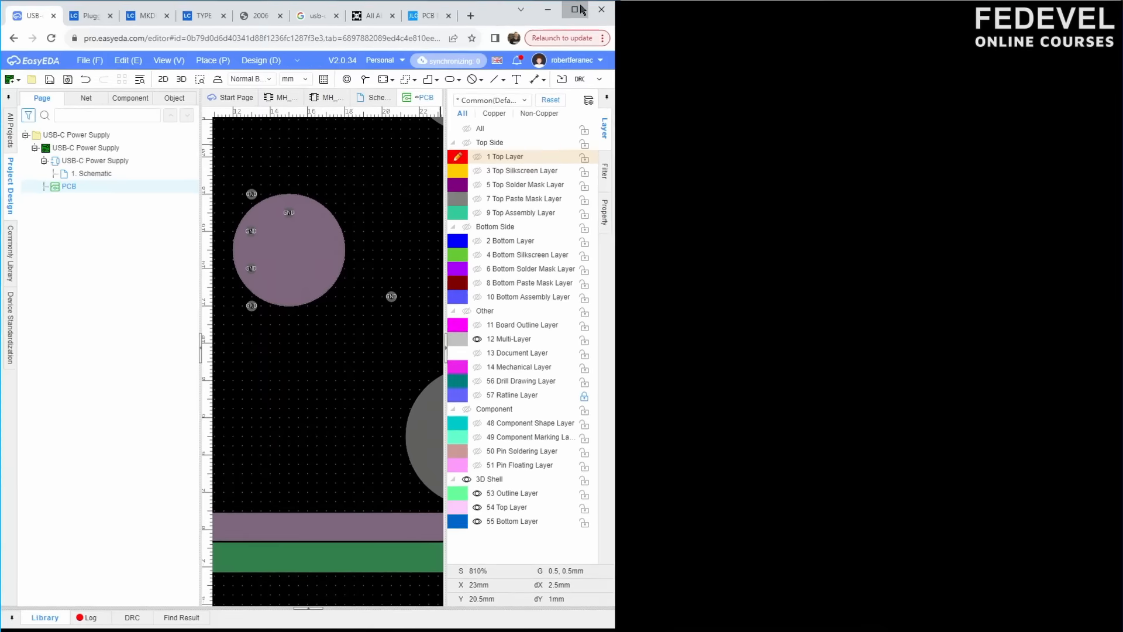
left_click(693, 452)
key("k")
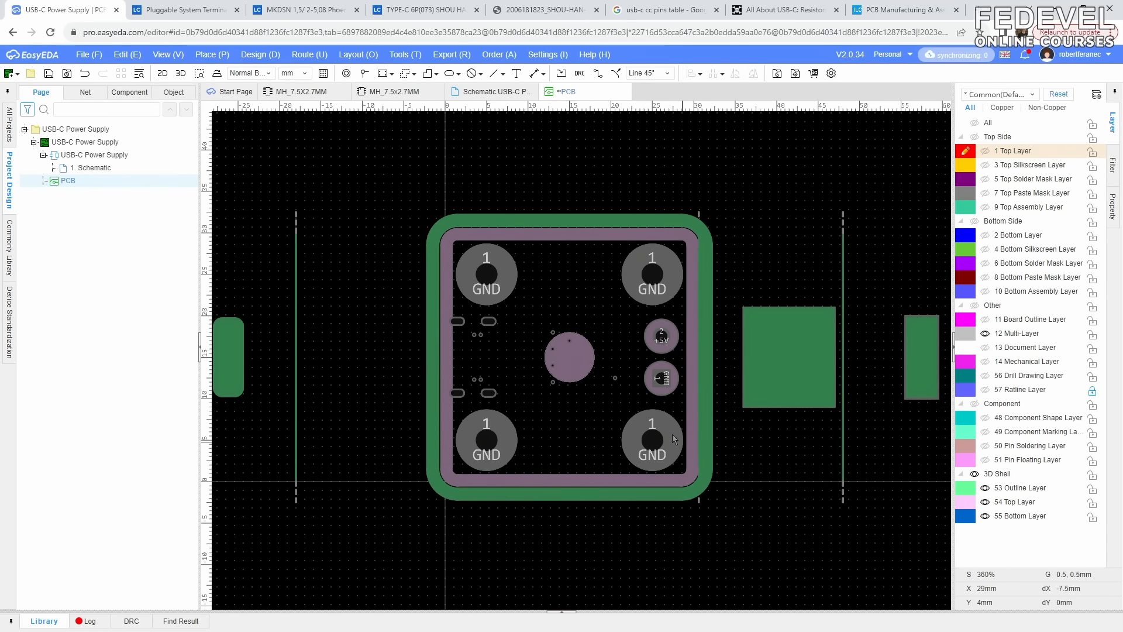
left_click(49, 74)
left_click(300, 158)
left_click(1086, 12)
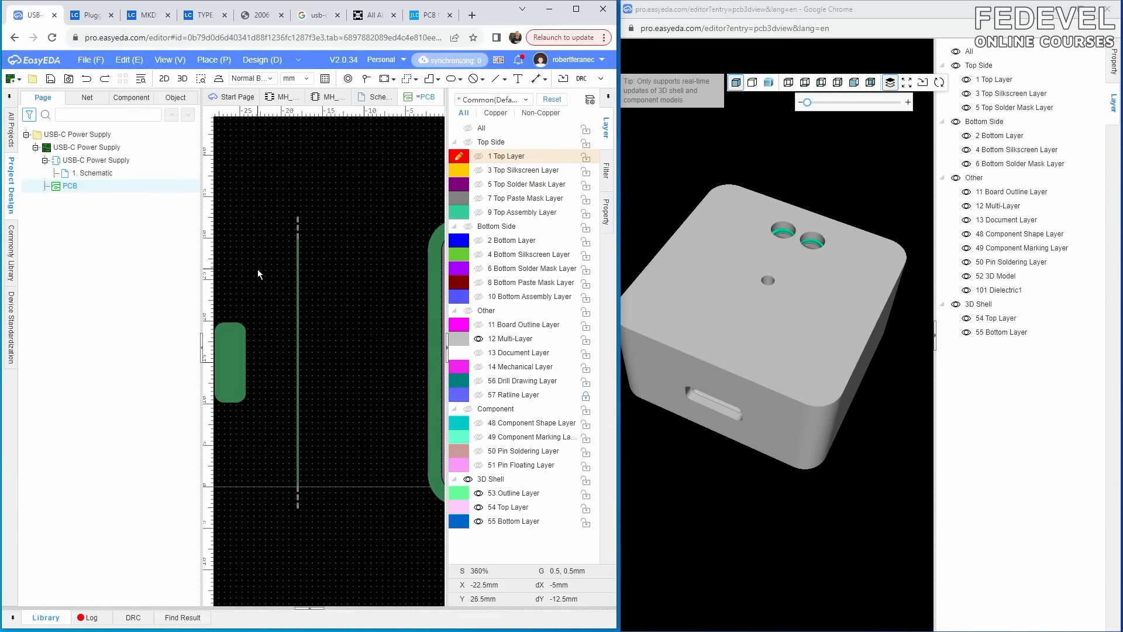
- Hide all layers in the 3D view except the 3D Shell Bottom Layer
scroll(313, 268, "down", 4)
scroll(403, 254, "up", 1)
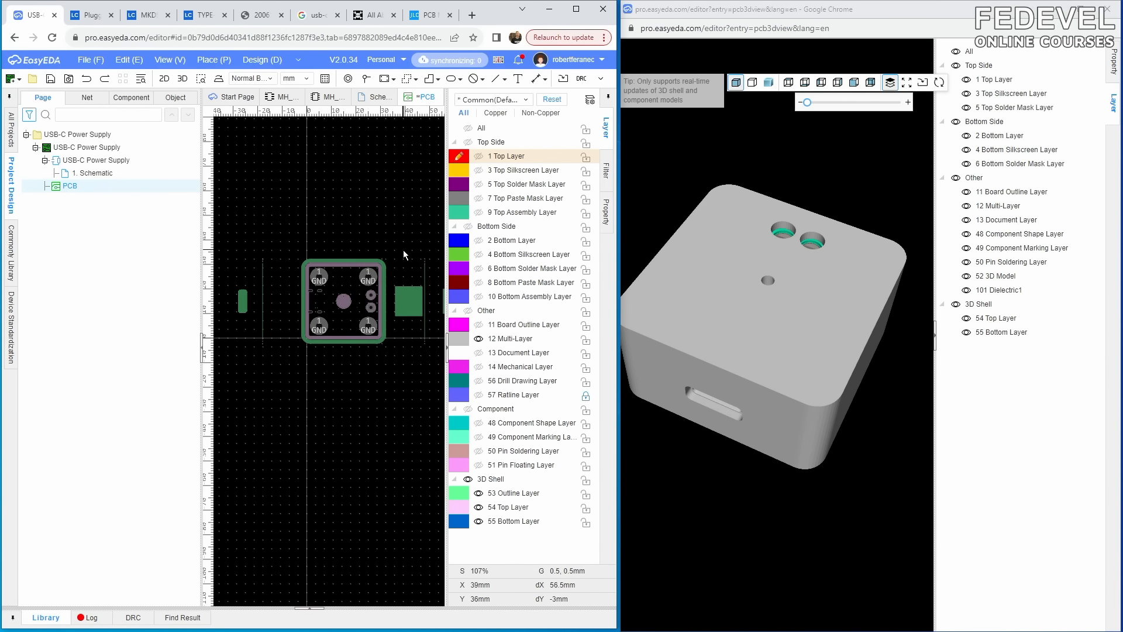
left_click(956, 51)
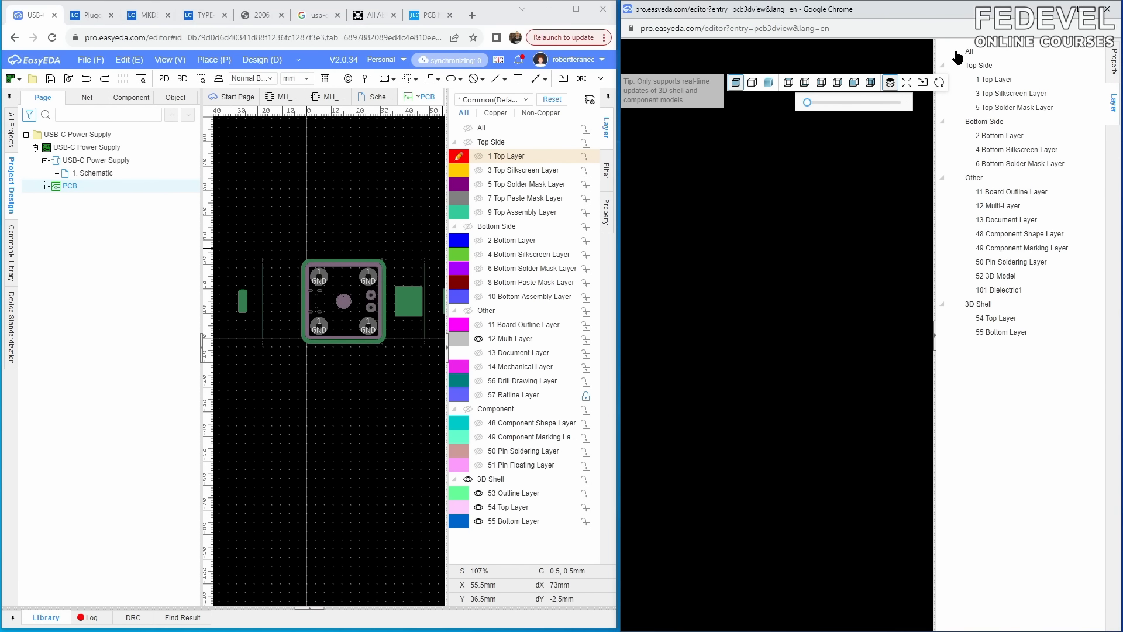
left_click(967, 332)
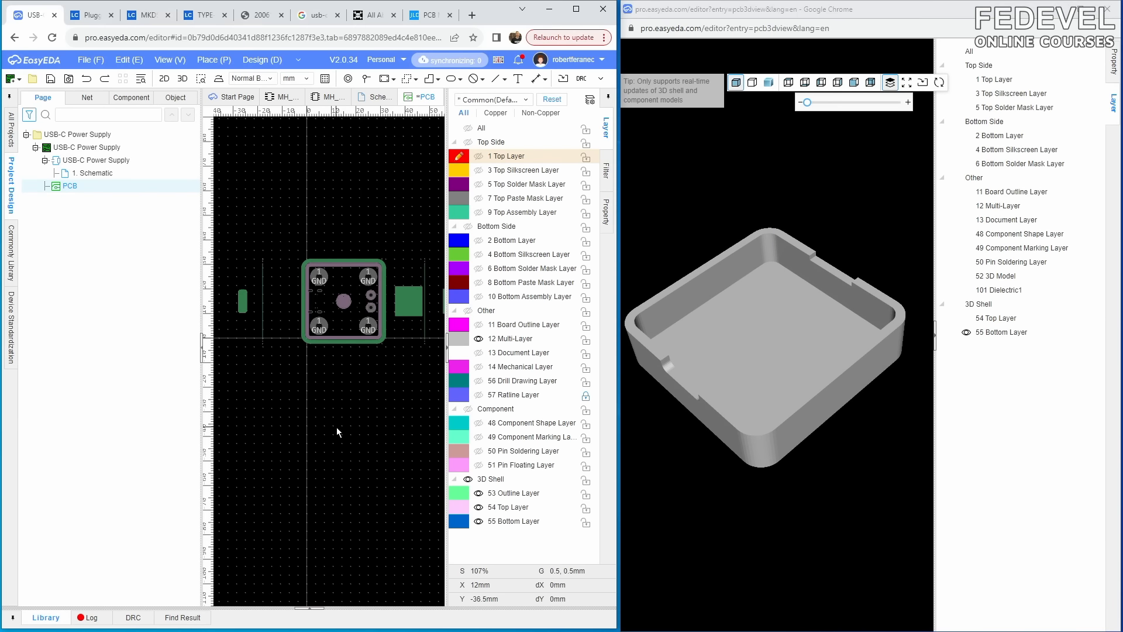
scroll(341, 286, "up", 4)
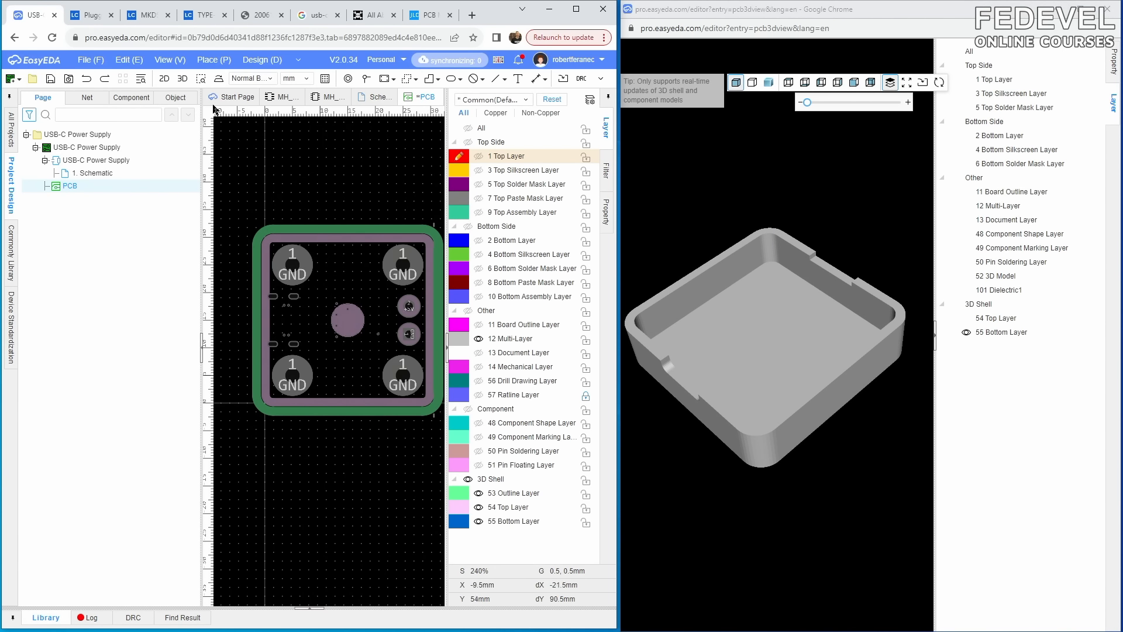
- Place a 3D Shell screw pillar on the GND mounting hole at X 5, Y 5 mm and check it with both shells shown
left_click(213, 60)
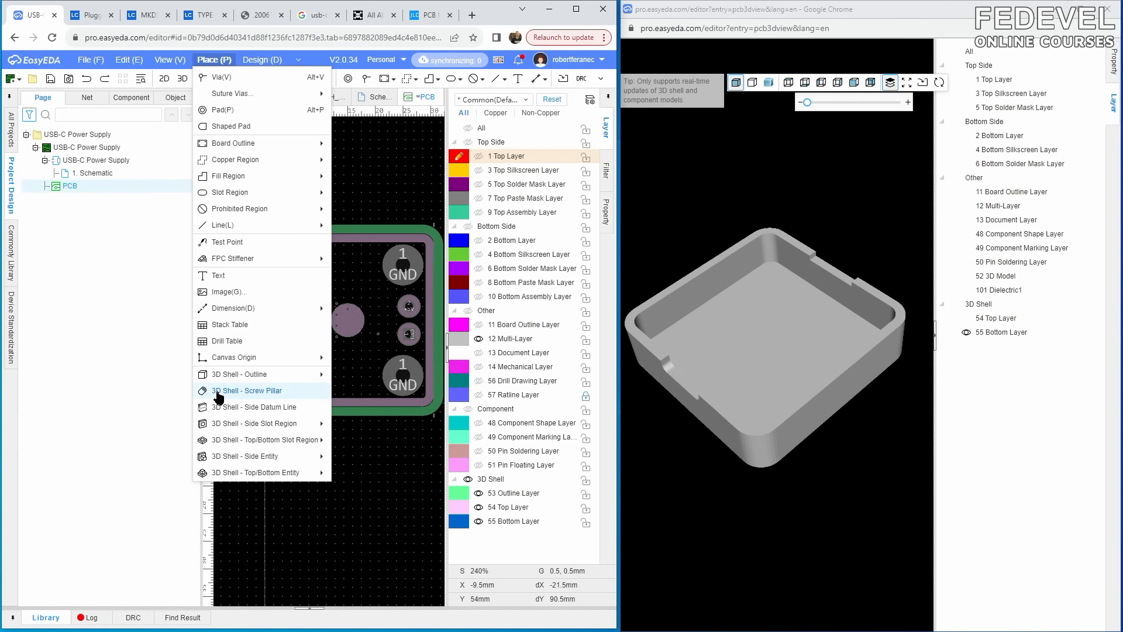
left_click(291, 392)
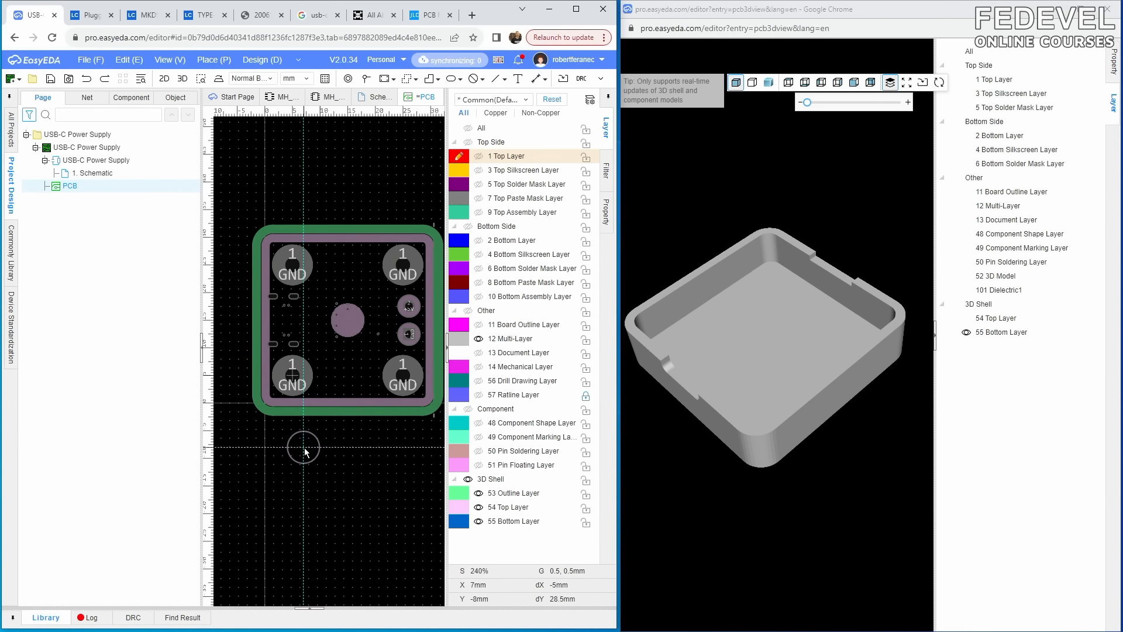
left_click(298, 382)
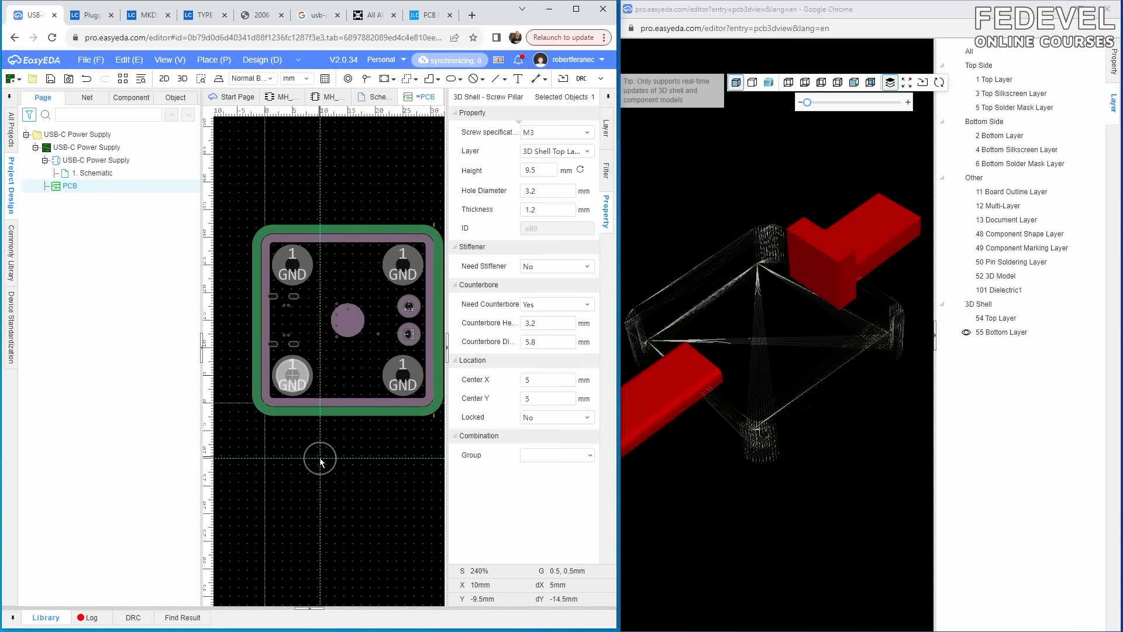
key("Escape")
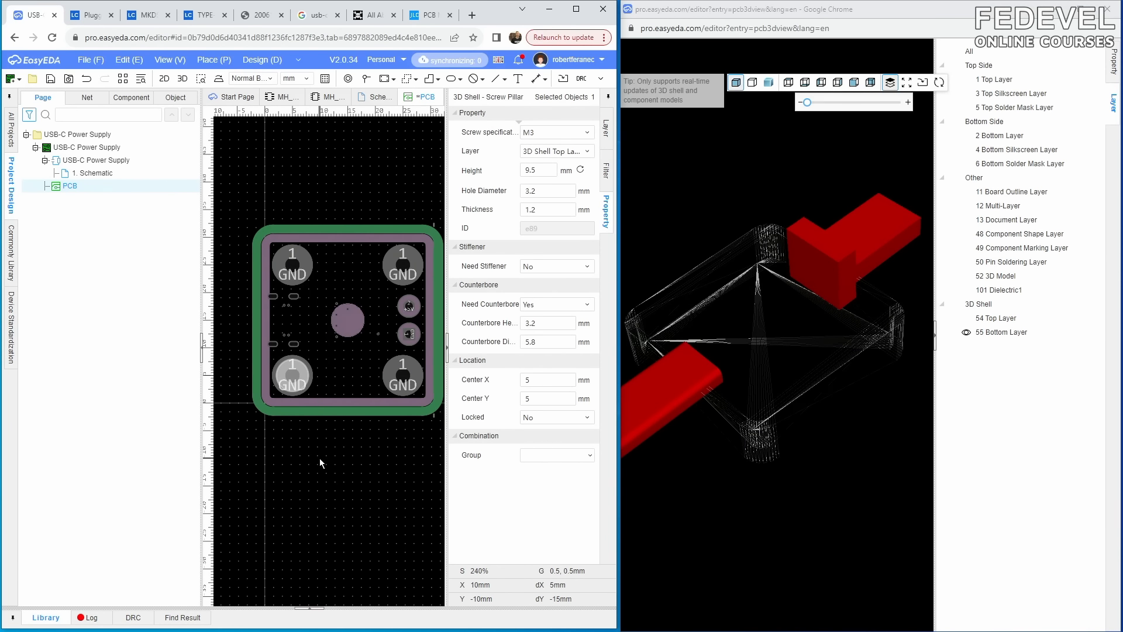
left_click(802, 464)
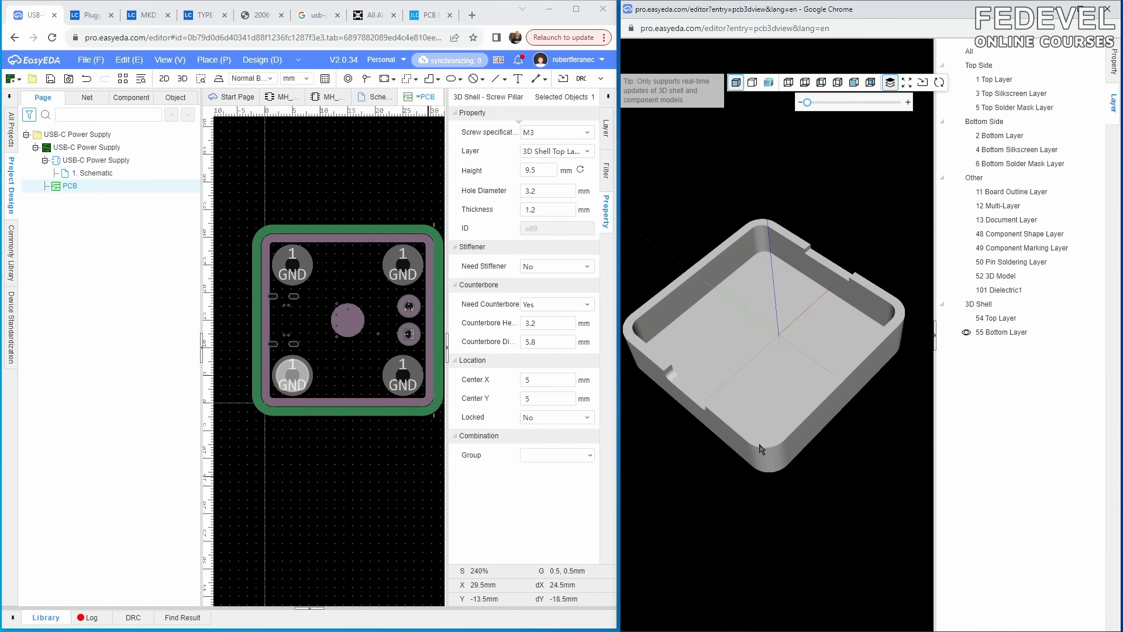
left_click(949, 318)
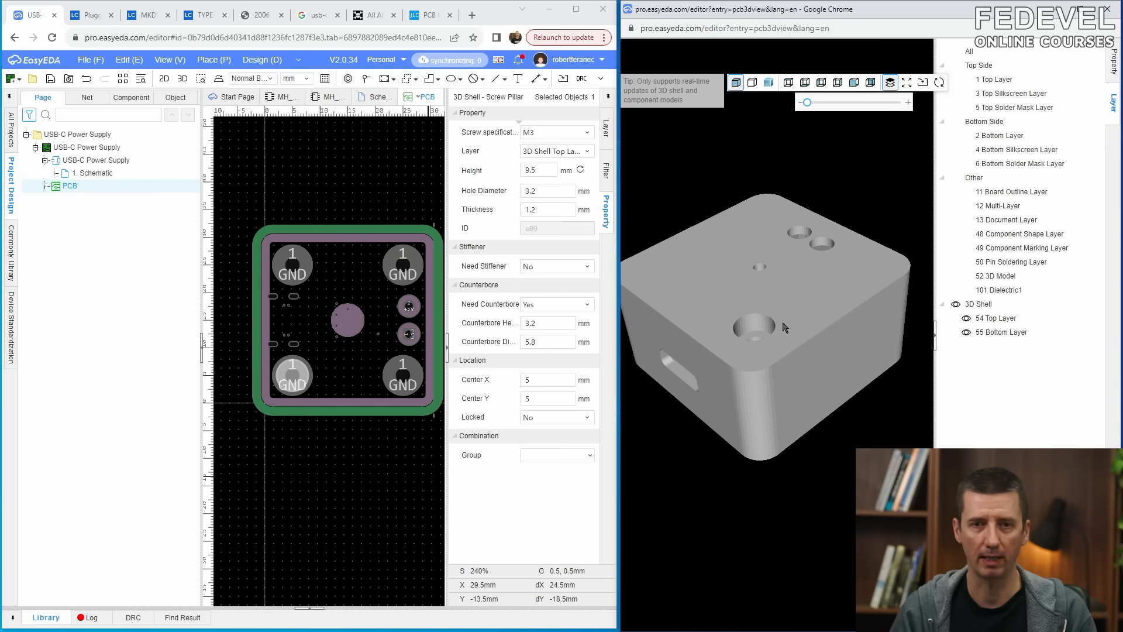
- Move the screw pillar to the 3D Shell Bottom Layer and show only the bottom shell in the 3D view
left_click(563, 154)
left_click(564, 181)
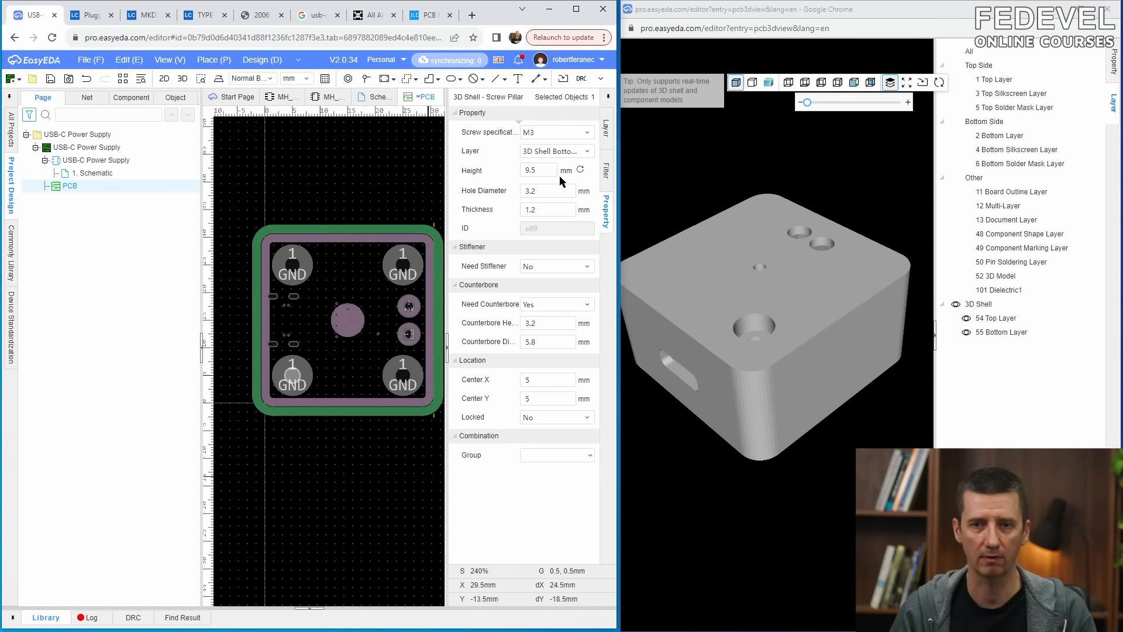
left_click(965, 317)
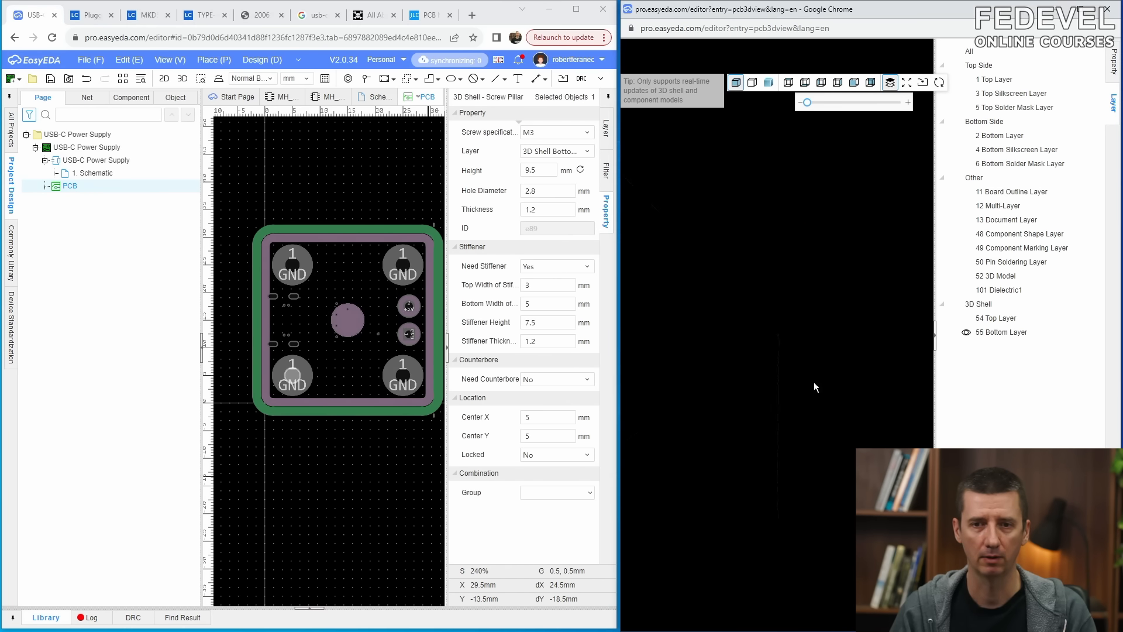
left_click_drag(783, 359, 768, 384)
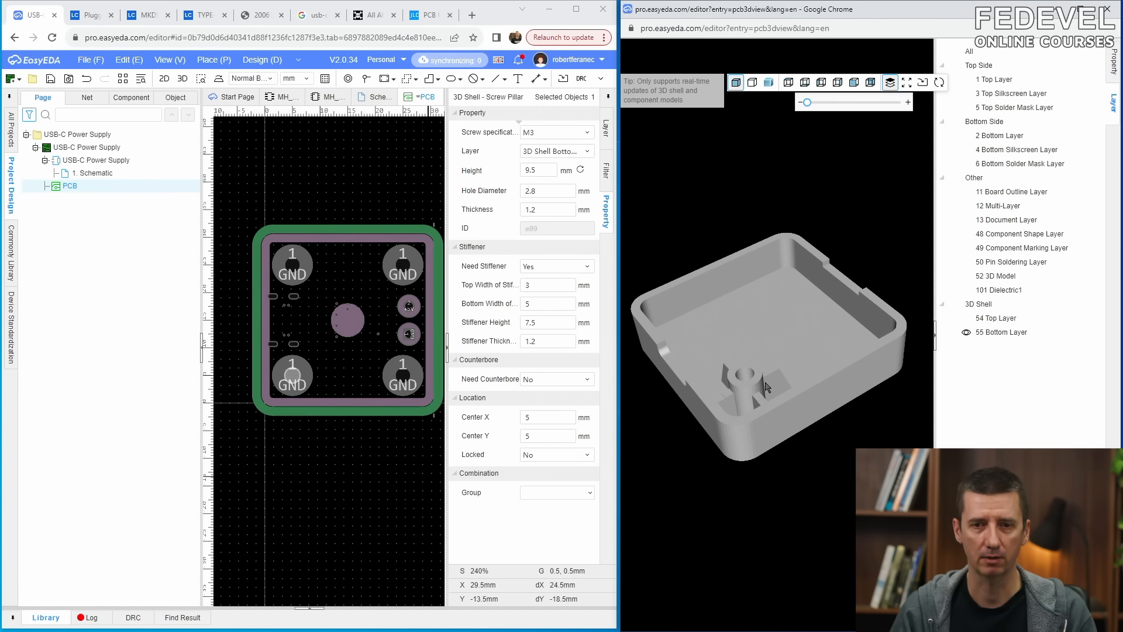
- Turn off the pillar's stiffener and keep its screw specification at M3
left_click(547, 266)
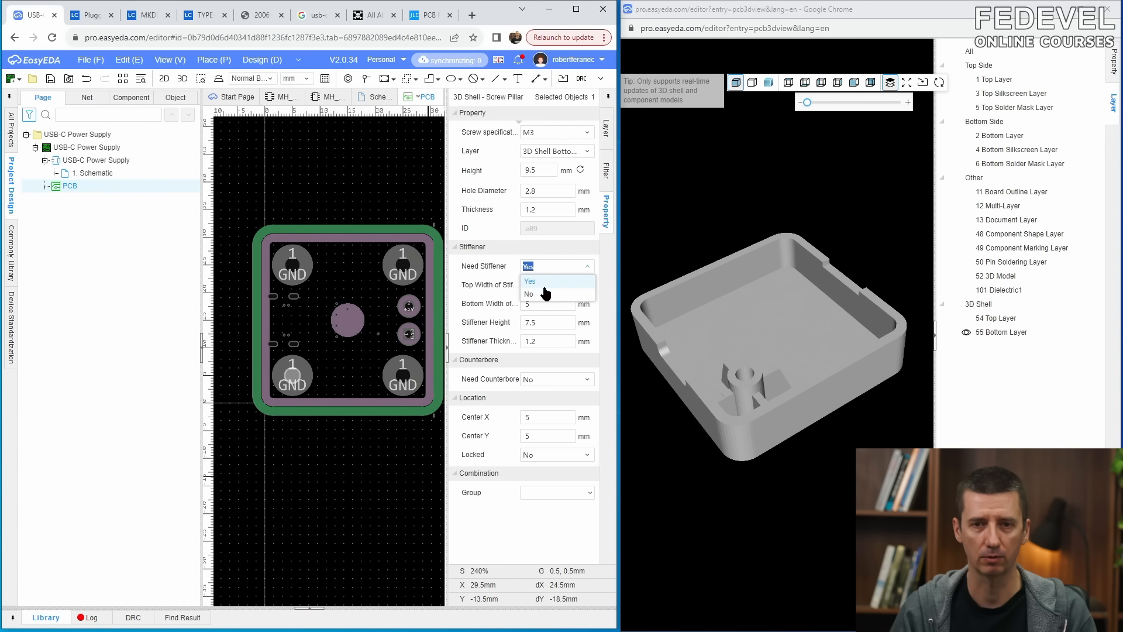
left_click(546, 299)
left_click_drag(757, 374, 757, 371)
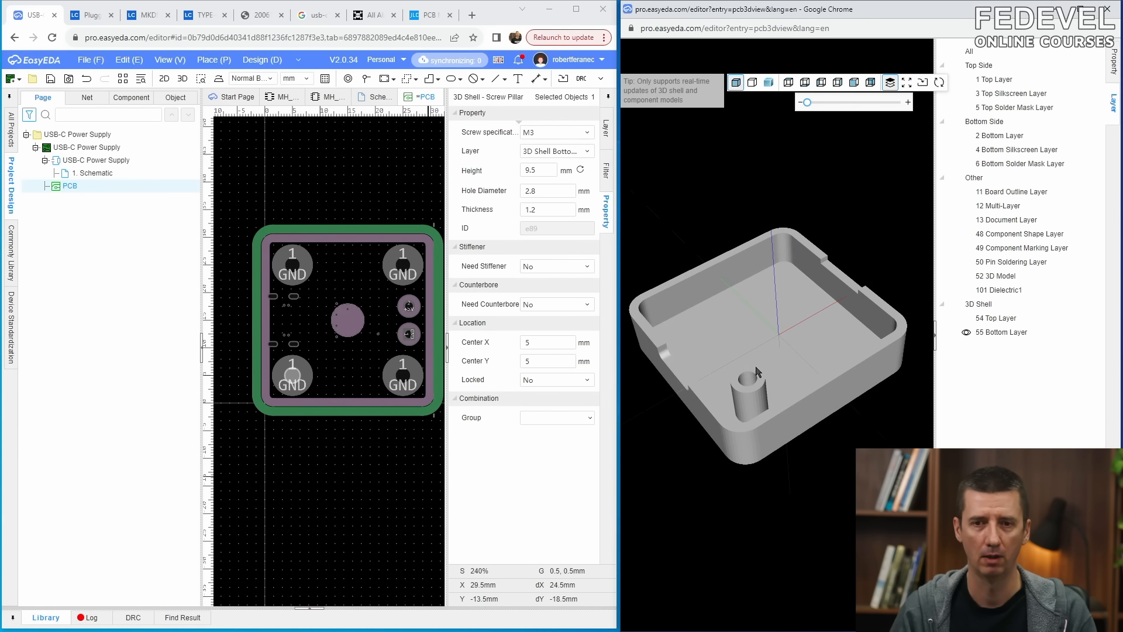
left_click(587, 132)
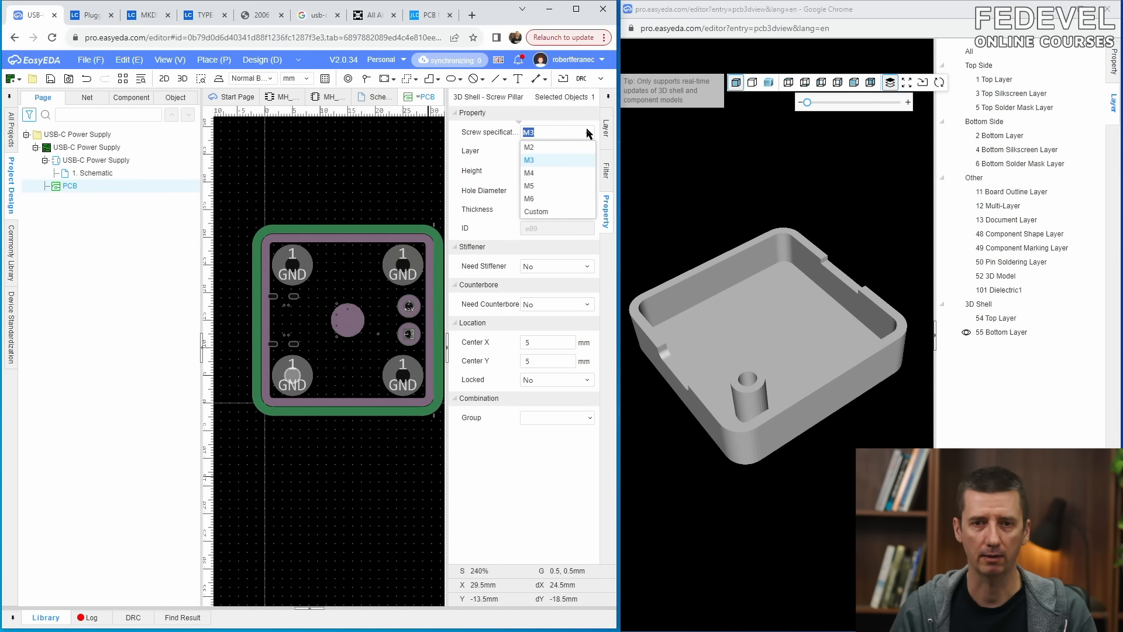
left_click(565, 160)
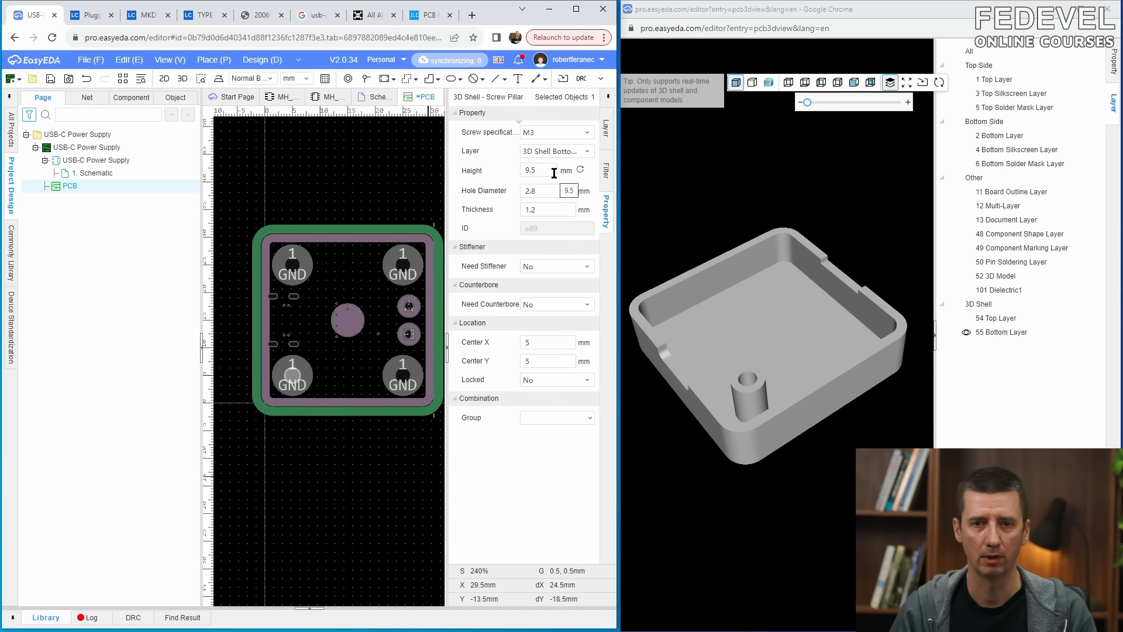
- Set the screw pillar's height to 4.9 mm and check it in the bottom shell
left_click_drag(662, 321, 735, 319)
left_click(545, 168)
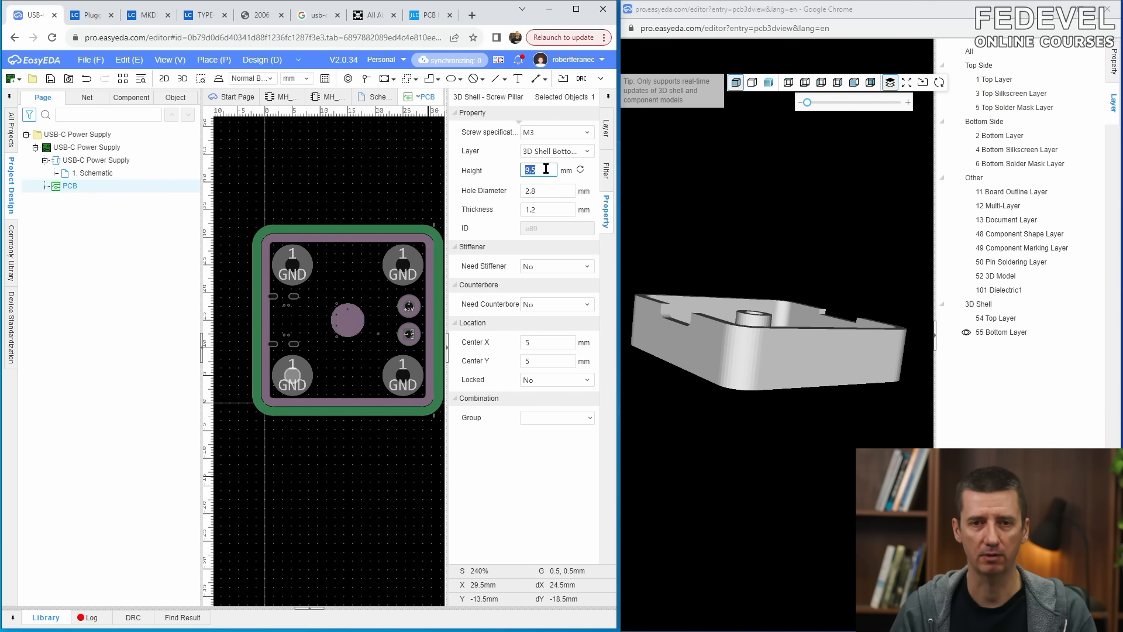
type("4.9")
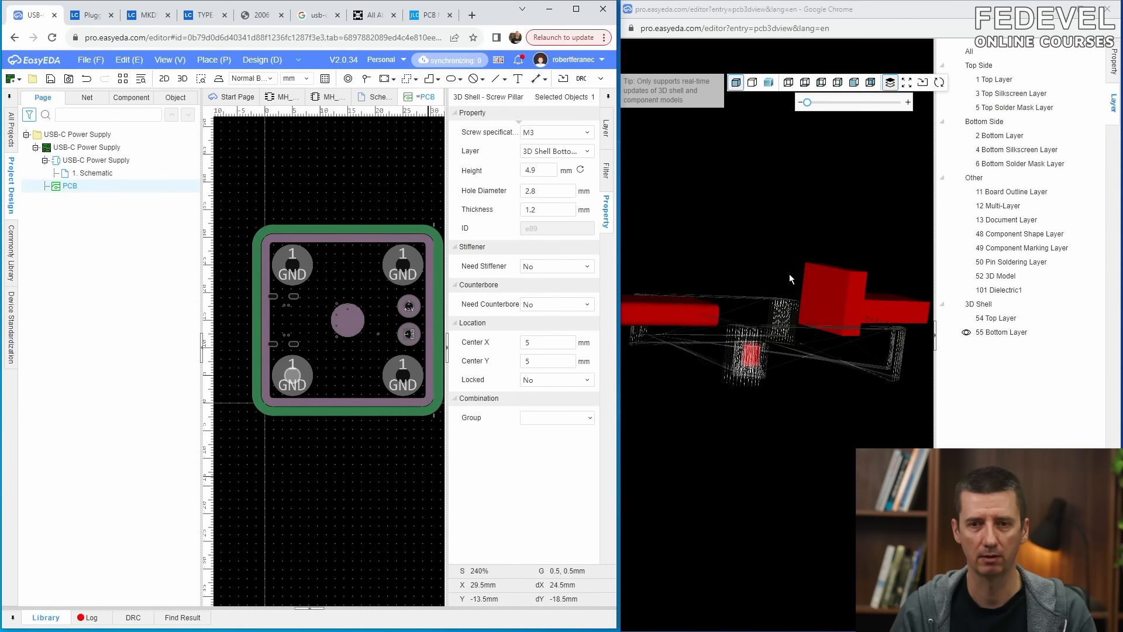
left_click_drag(765, 321, 760, 359)
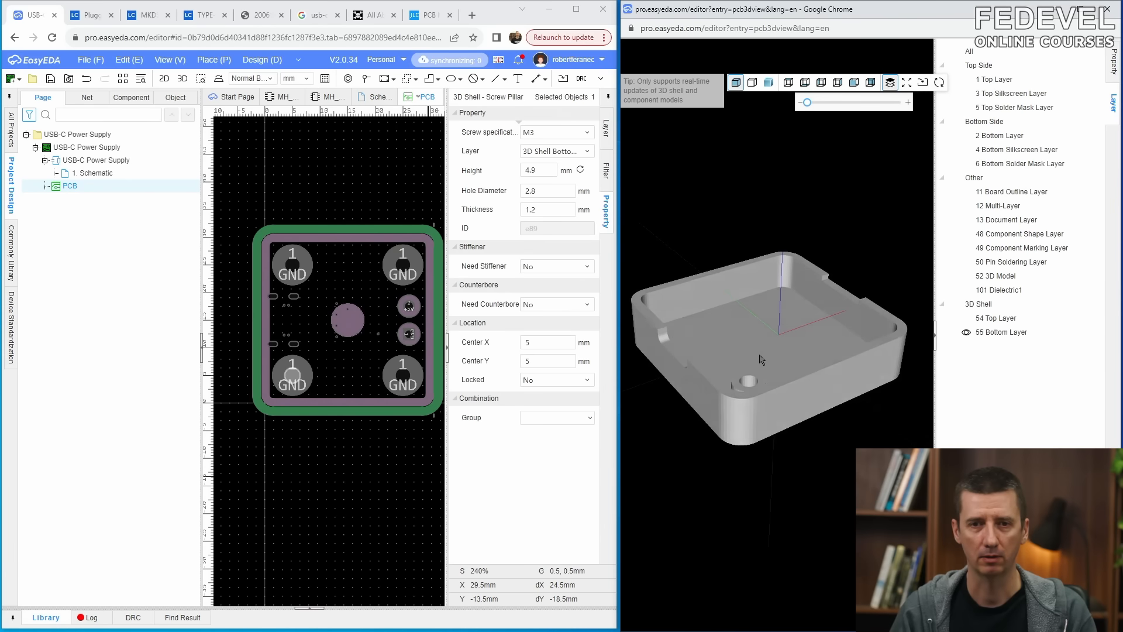
- Set the screw pillar's hole diameter to 2.7 mm and its thickness to 2 mm
left_click(548, 194)
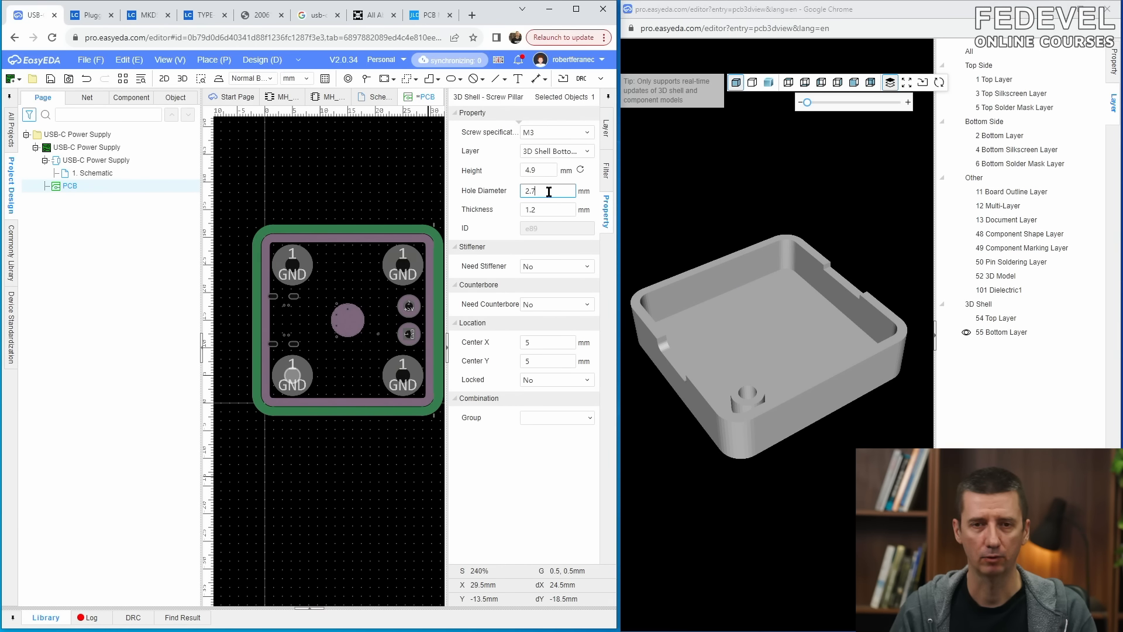
left_click(557, 211)
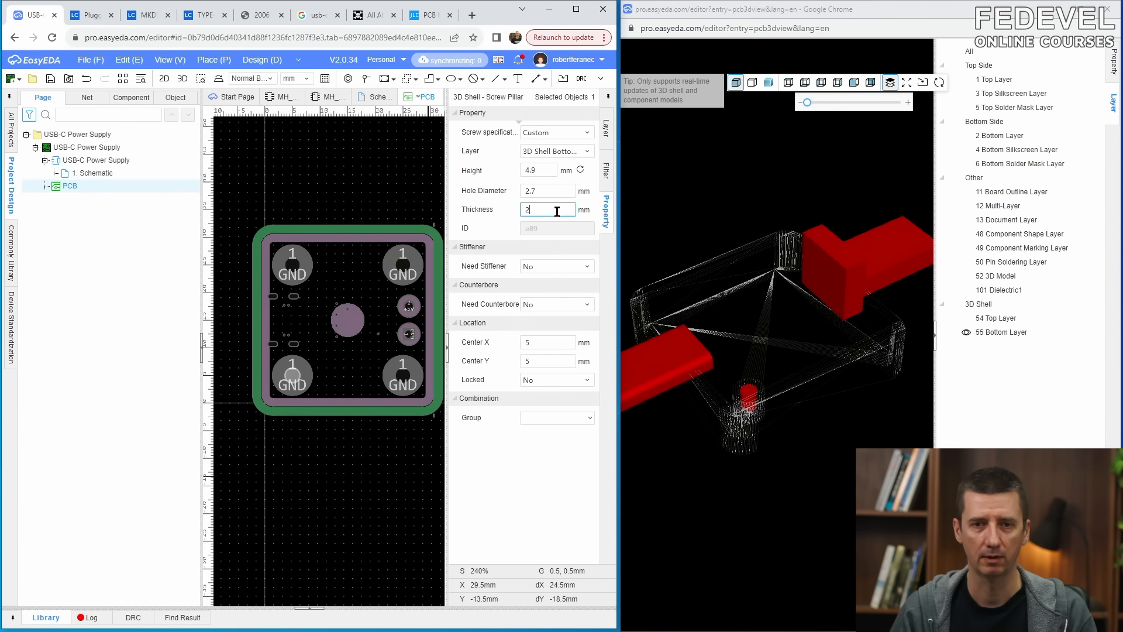
key("Return")
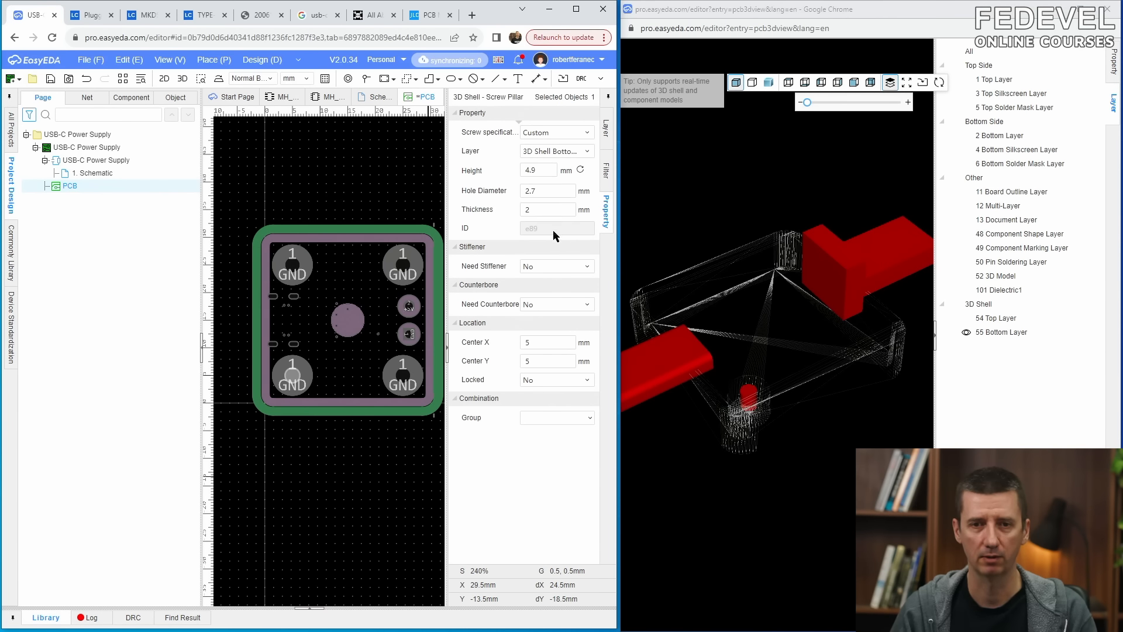
- Enable the counterbore on the bottom screw pillar, check the through hole in the 3D view and deselect the pillar
left_click_drag(728, 480, 791, 323)
left_click(552, 304)
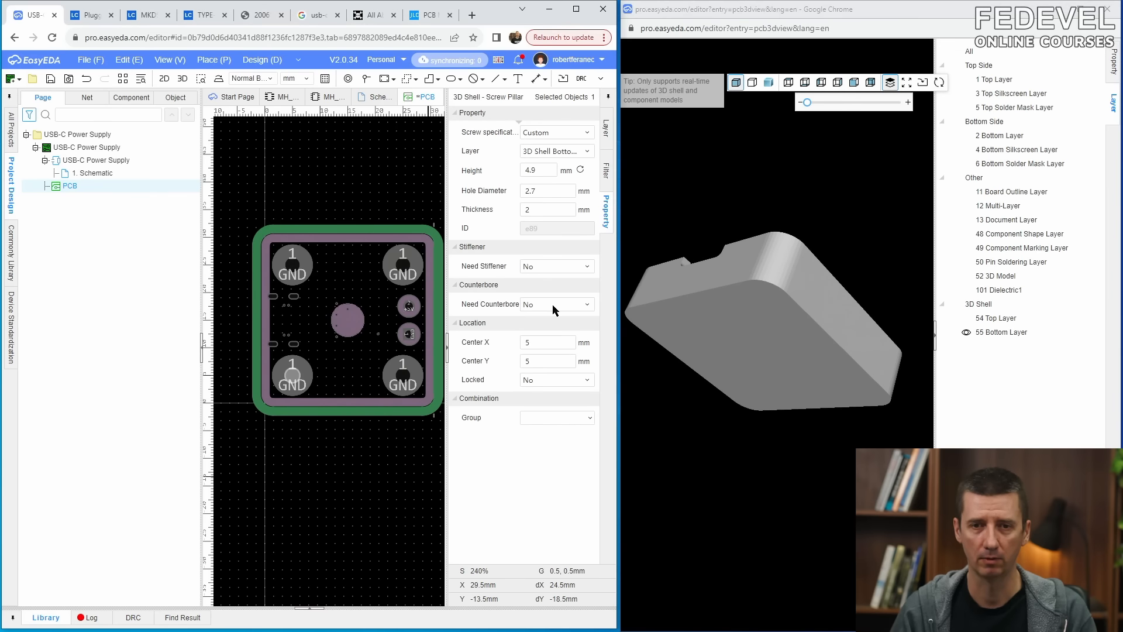
left_click(538, 333)
left_click_drag(742, 413, 707, 543)
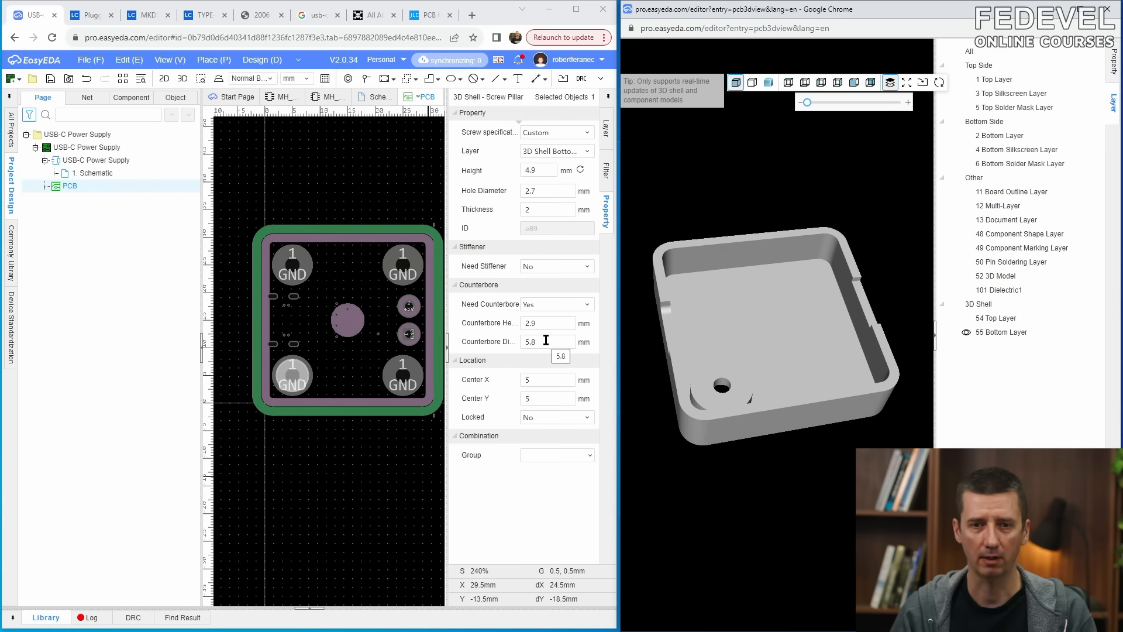
left_click_drag(673, 465, 689, 487)
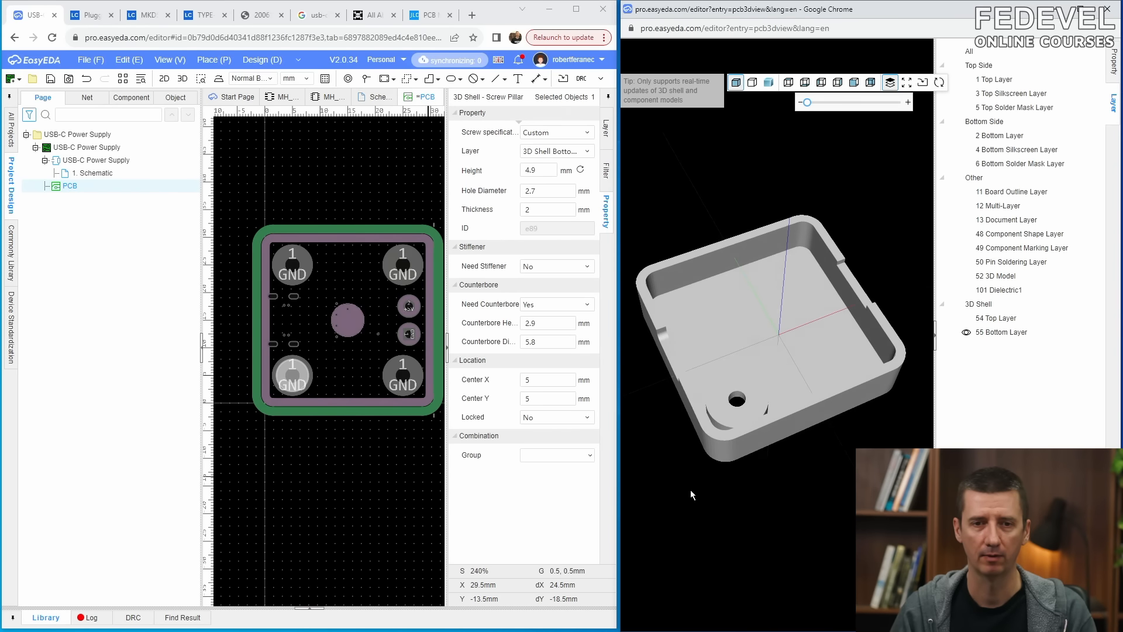
left_click(341, 489)
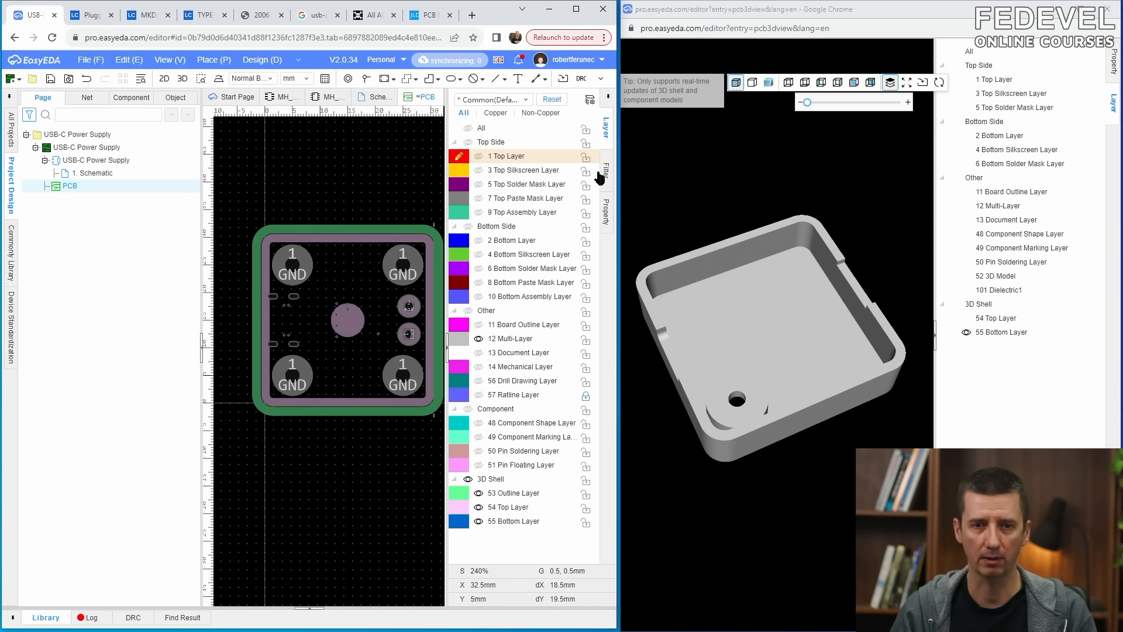
- Limit selection to screw pillars and copy the lower-left bottom-shell pillar, using its centre as the reference point
left_click(606, 171)
left_click(459, 118)
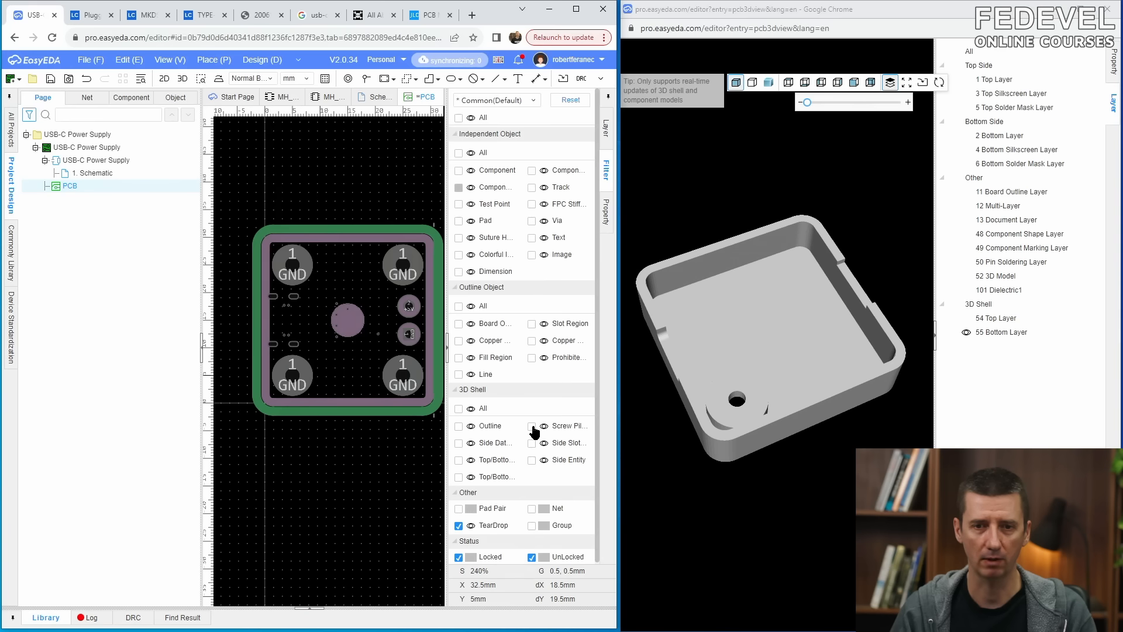
left_click(296, 379)
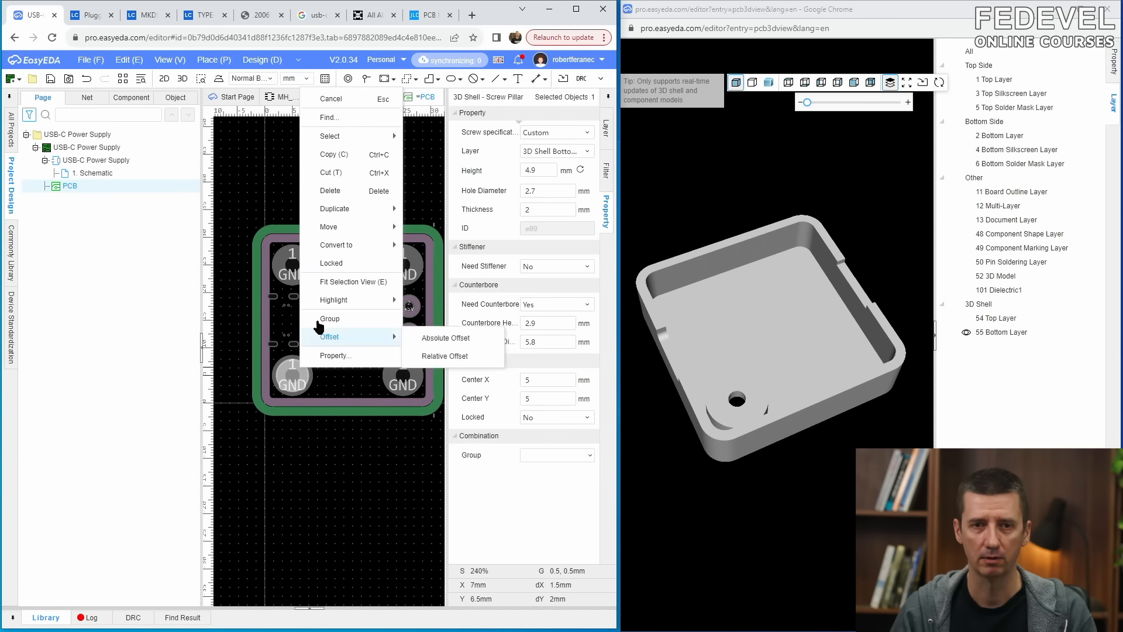
left_click(335, 154)
left_click(294, 373)
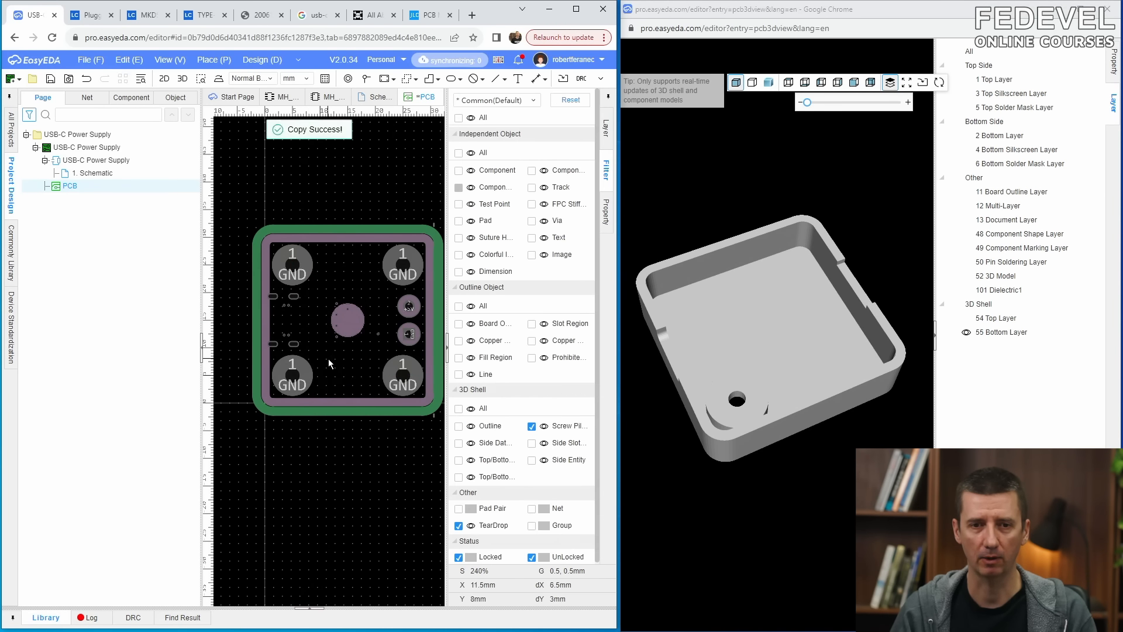
- Paste copies of the bottom-shell screw pillar onto the three remaining mounting holes
right_click(328, 359)
left_click(343, 389)
left_click(403, 377)
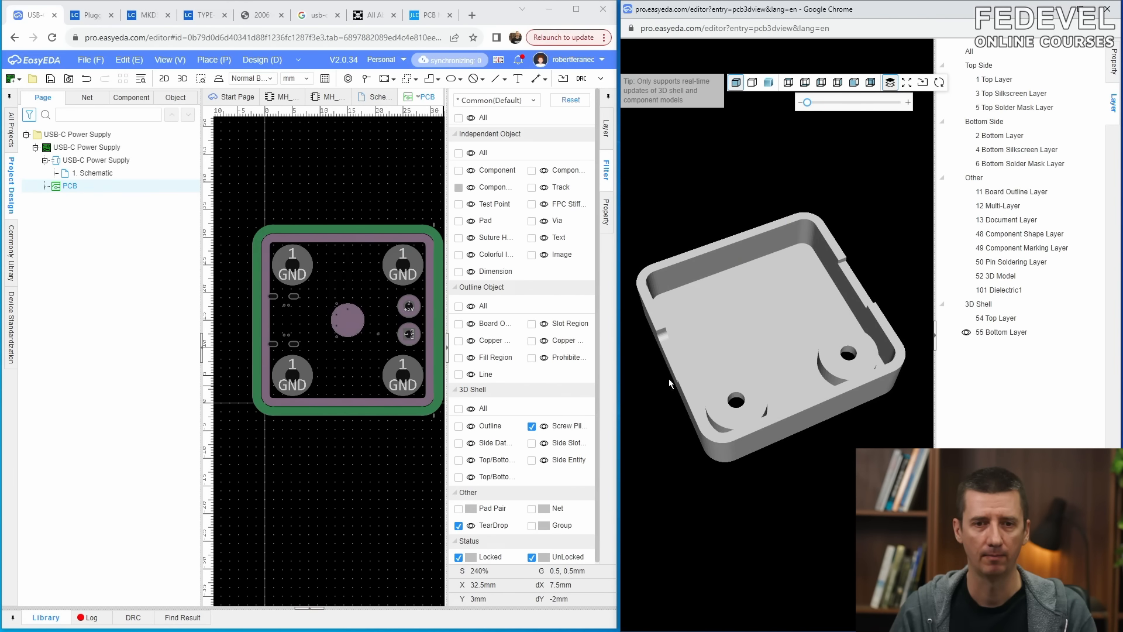
right_click(341, 359)
left_click(351, 388)
left_click(400, 265)
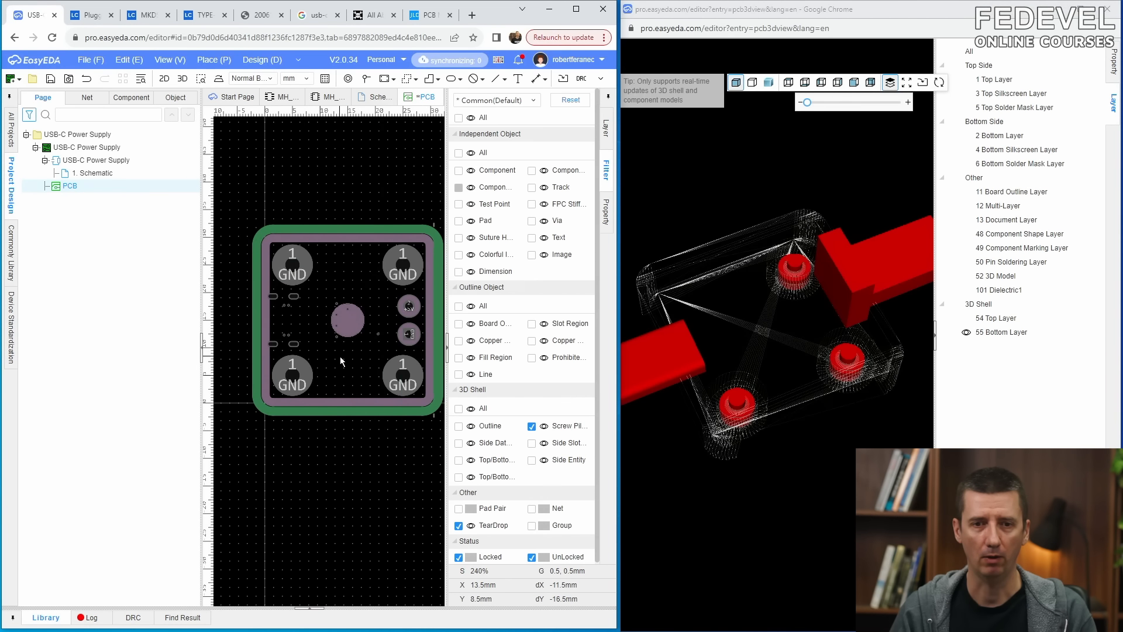
right_click(339, 356)
key("Escape")
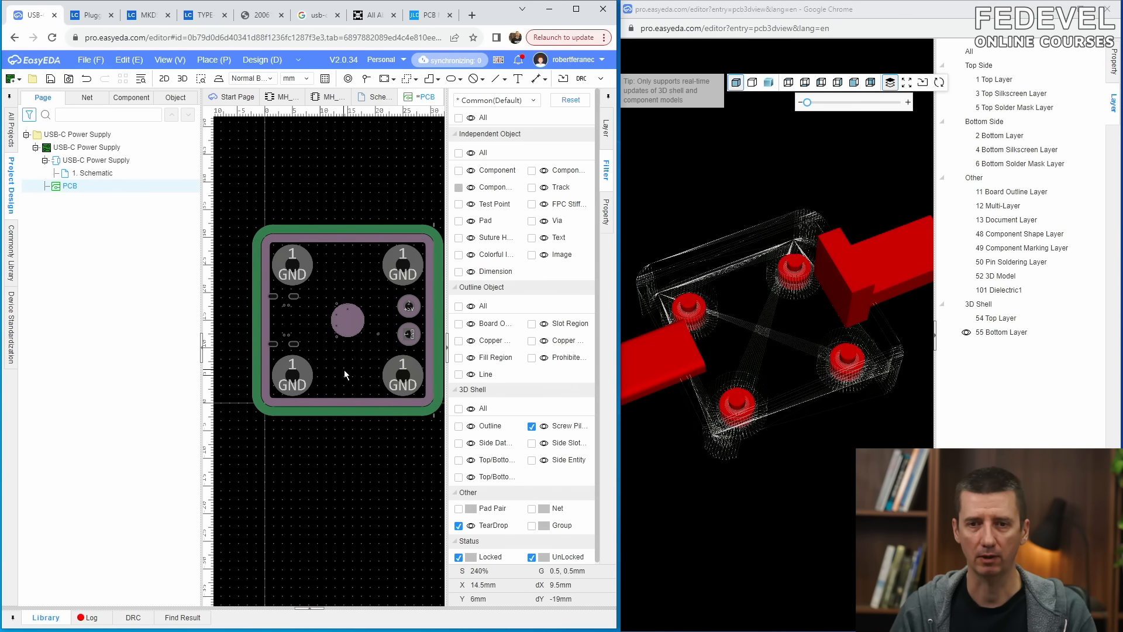
- Inspect the four bottom pillars in the 3D view, turn all 3D layers on and check the closed enclosure
left_click(698, 452)
left_click_drag(669, 423, 710, 427)
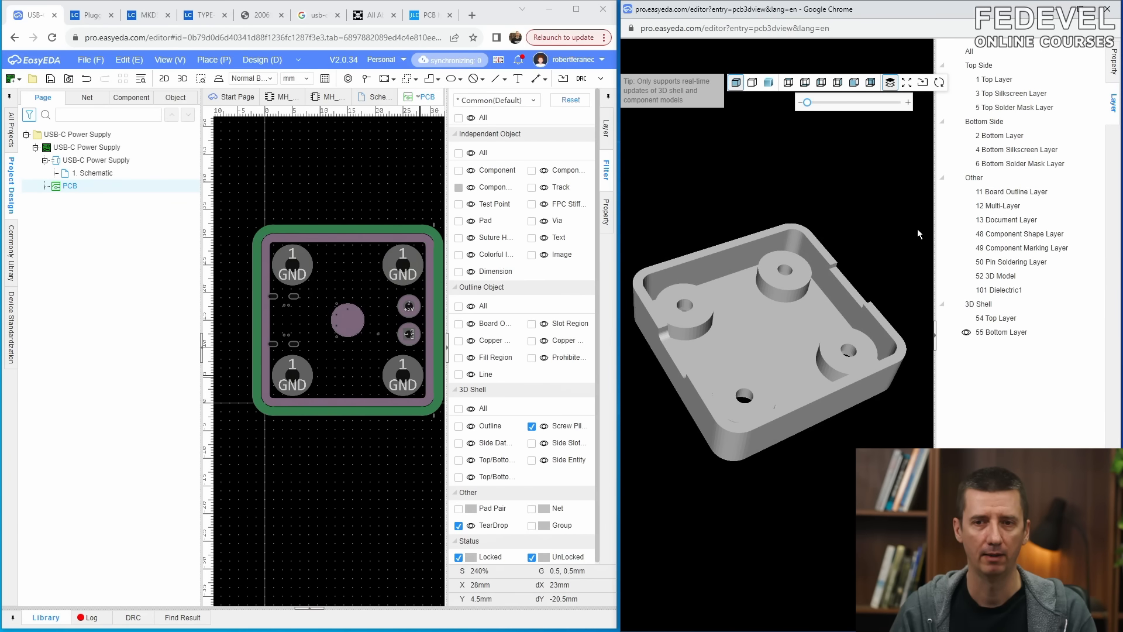
left_click(967, 136)
left_click_drag(737, 328, 881, 262)
left_click(956, 52)
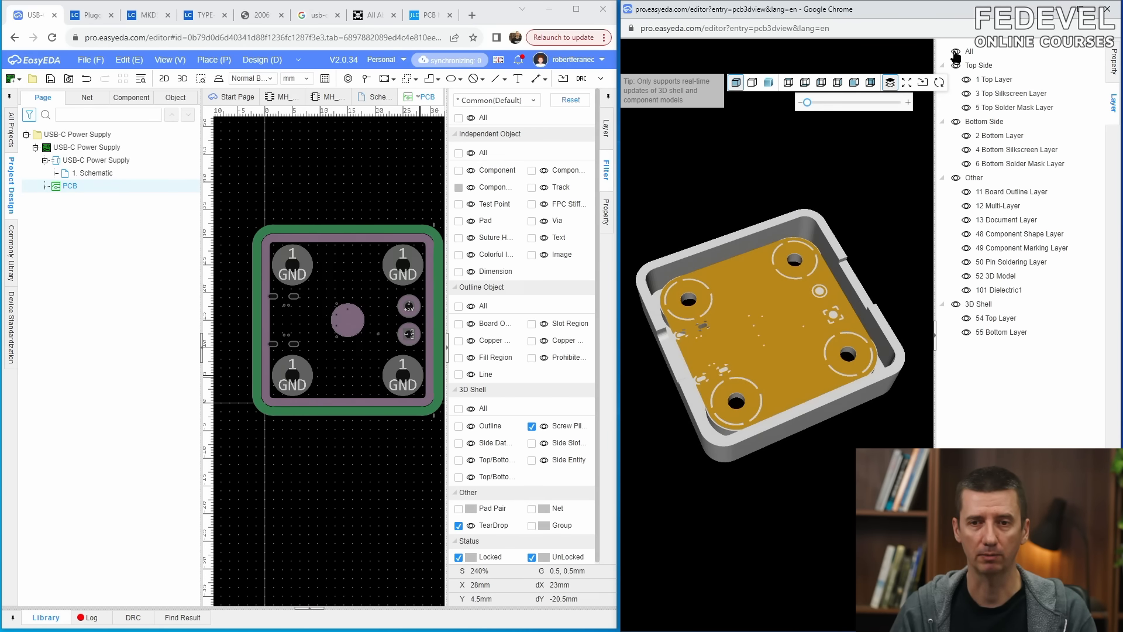
left_click_drag(773, 367, 757, 383)
- Save the PCB and hide the 55 Bottom Layer of the 3D shell in the layout
left_click(385, 177)
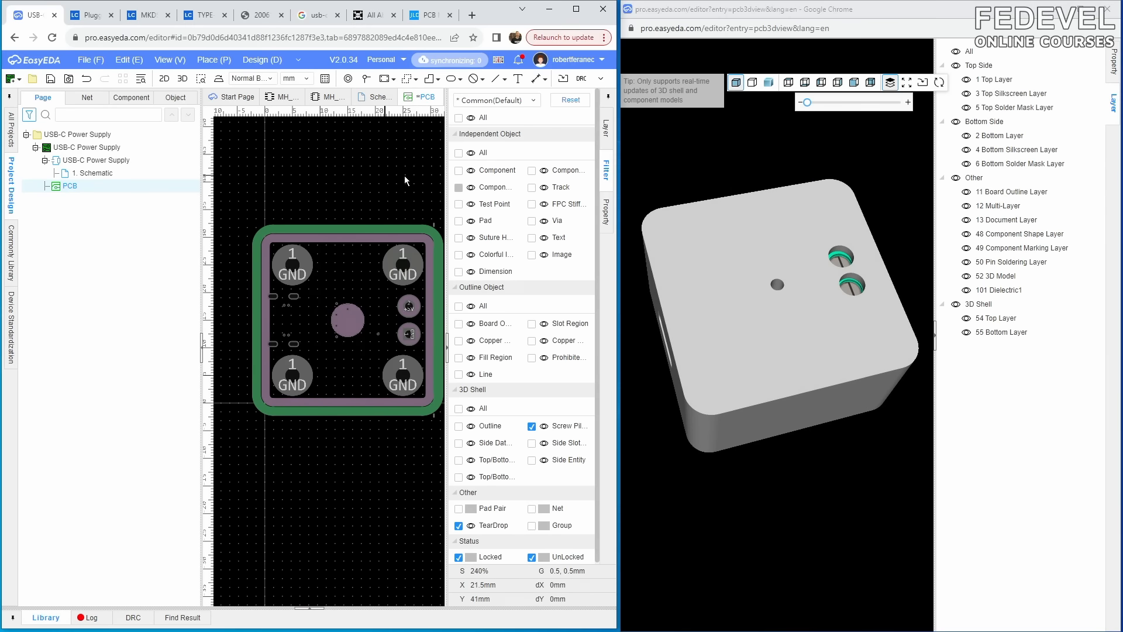
left_click(576, 9)
key("k")
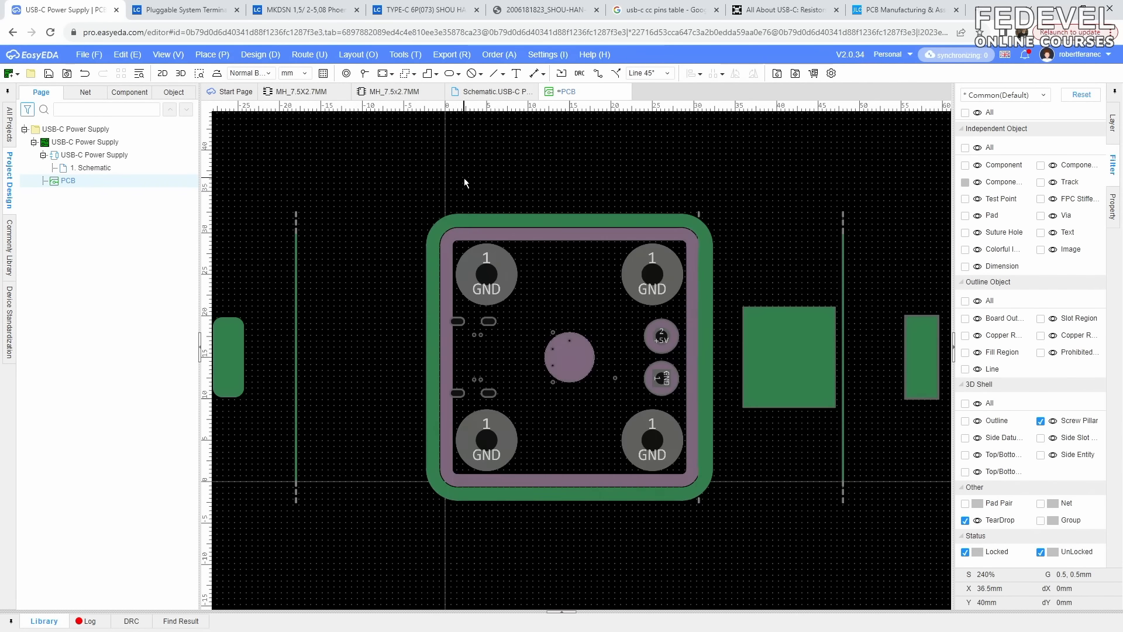
left_click(49, 75)
left_click(1113, 124)
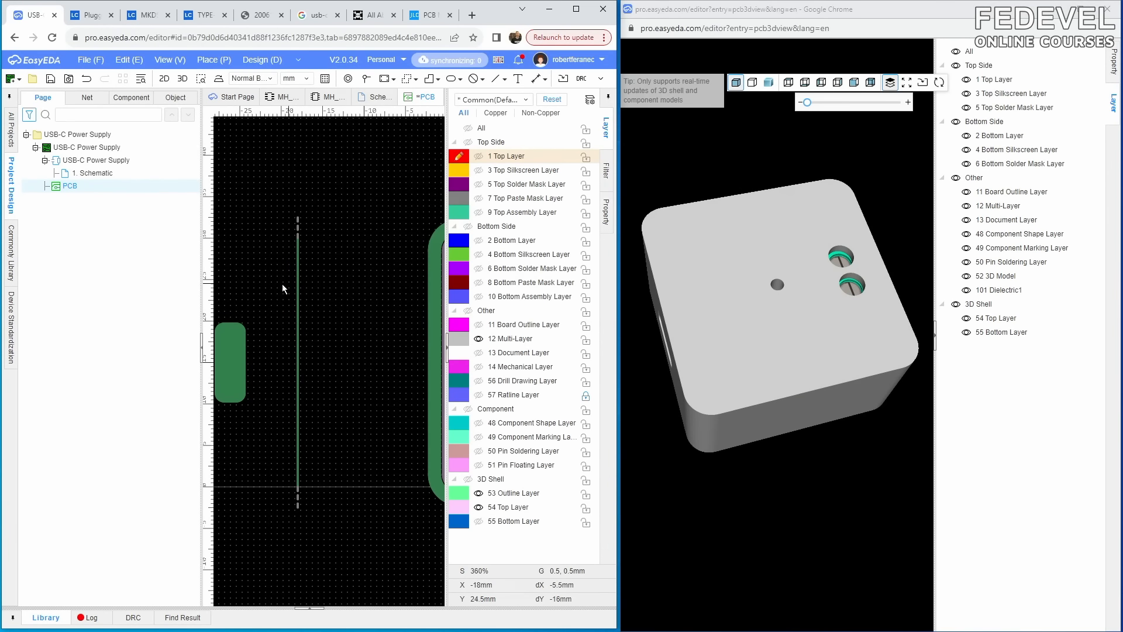
scroll(278, 284, "down", 4)
scroll(338, 290, "up", 5)
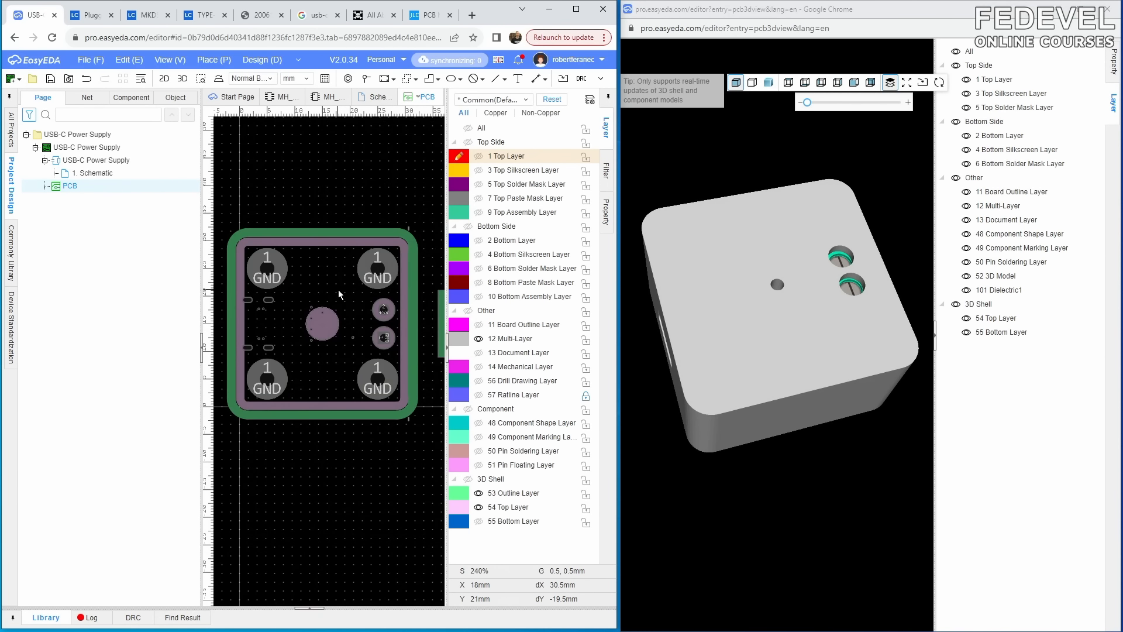
- Show only the 54 Top Layer in the 3D view and look inside the top shell
left_click(957, 53)
left_click(967, 318)
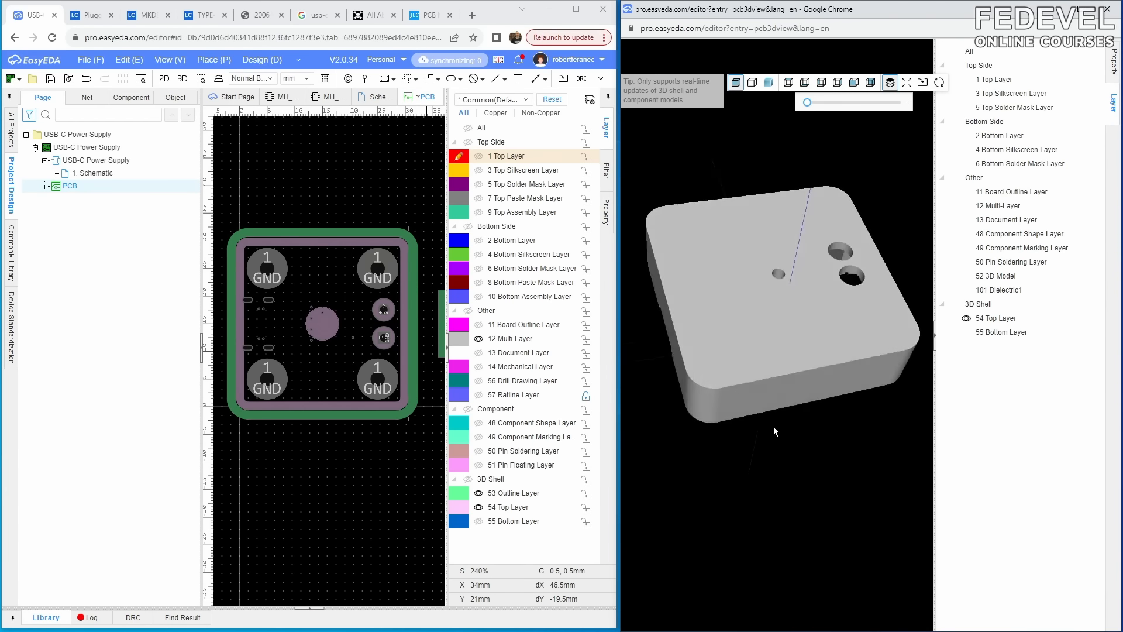
left_click_drag(774, 427, 792, 181)
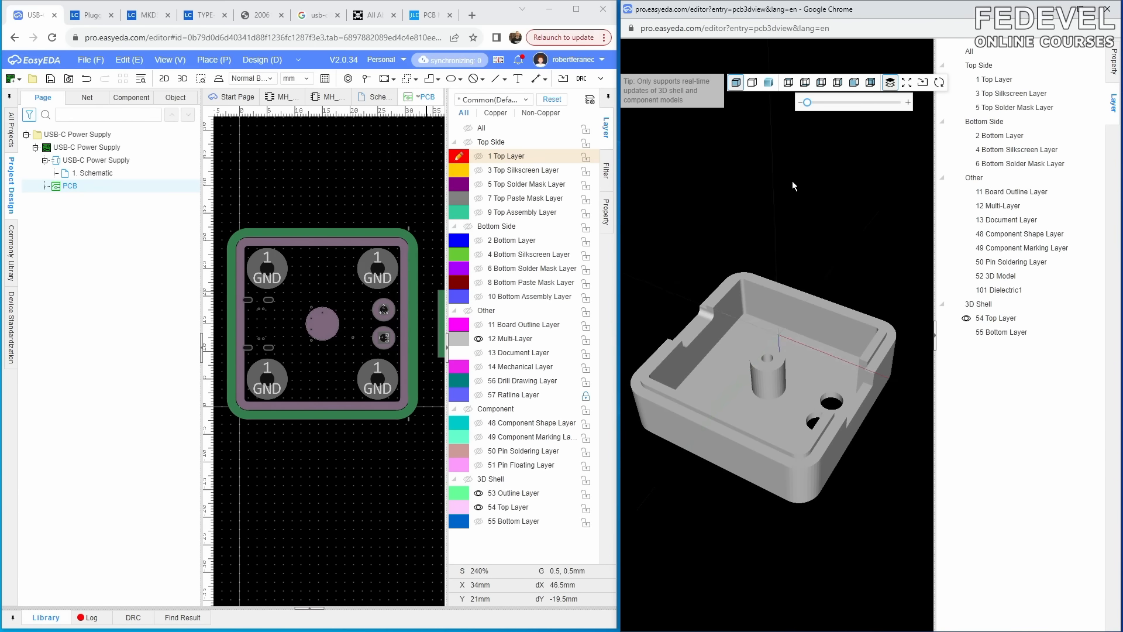
- Place a 3D shell screw pillar on the lower-left mounting hole, keep it on 3D Shell Top Layer and check it in 3D
left_click(215, 60)
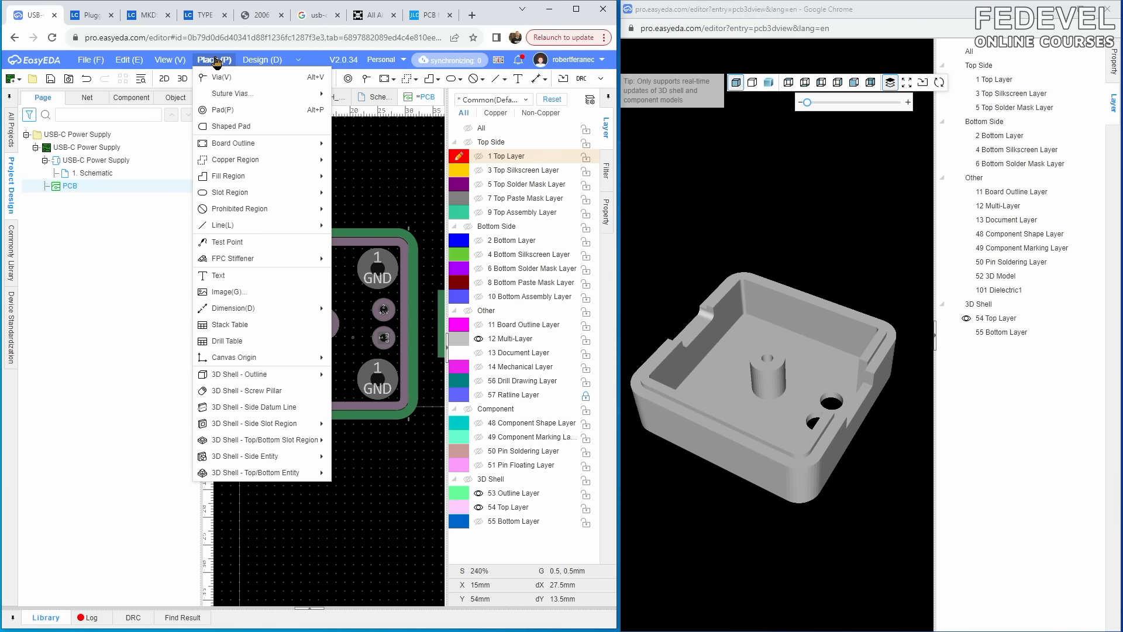
left_click(226, 390)
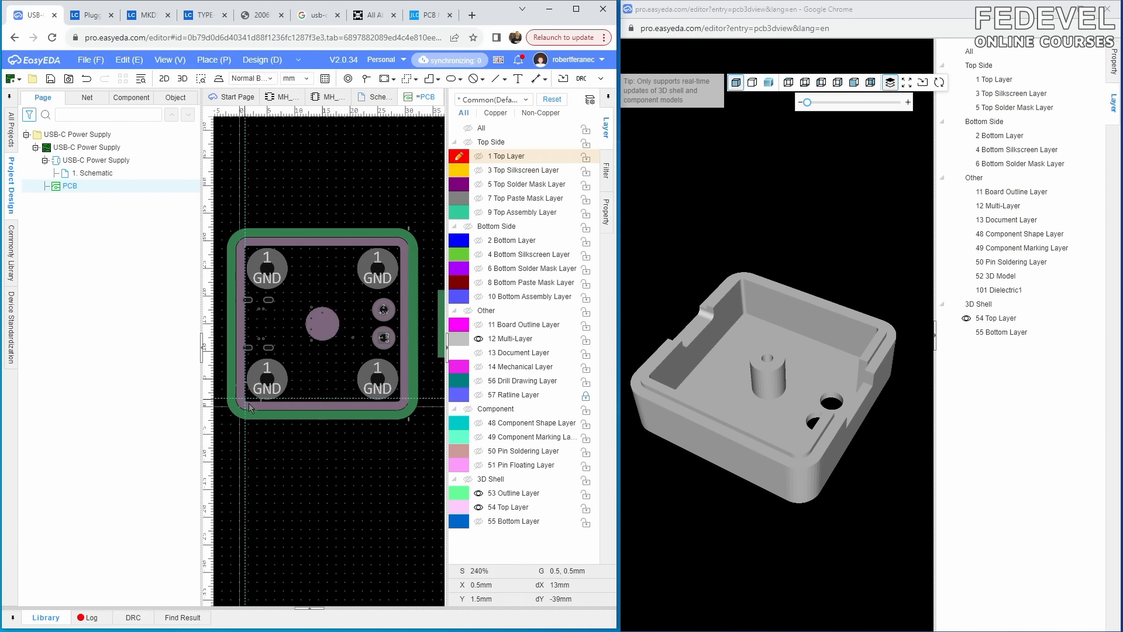
left_click(268, 381)
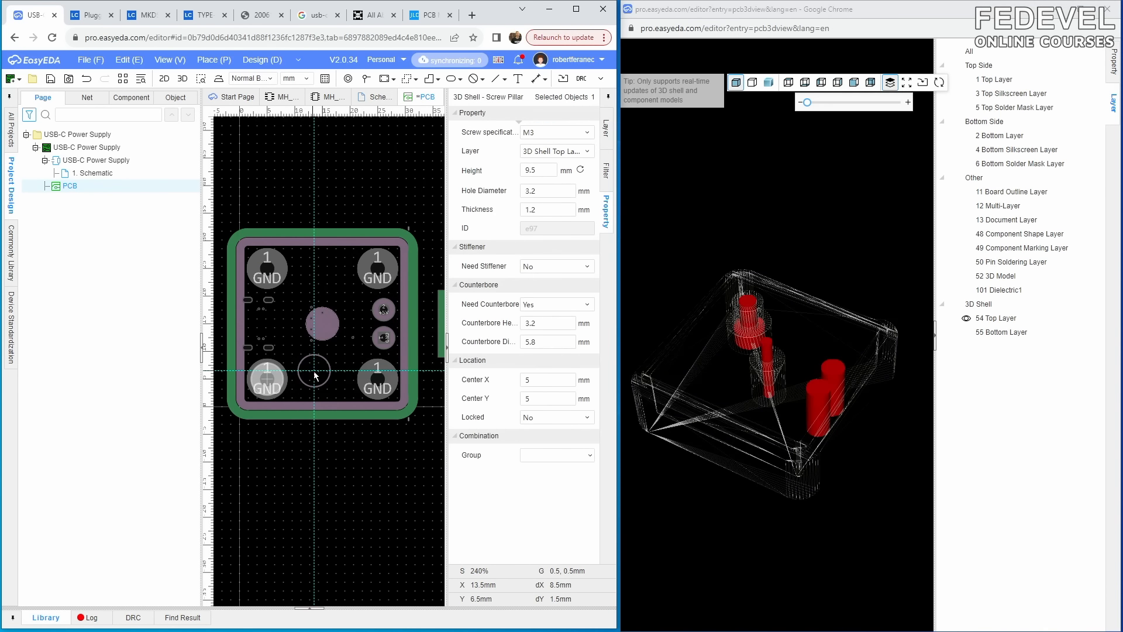
key("Escape")
left_click(557, 154)
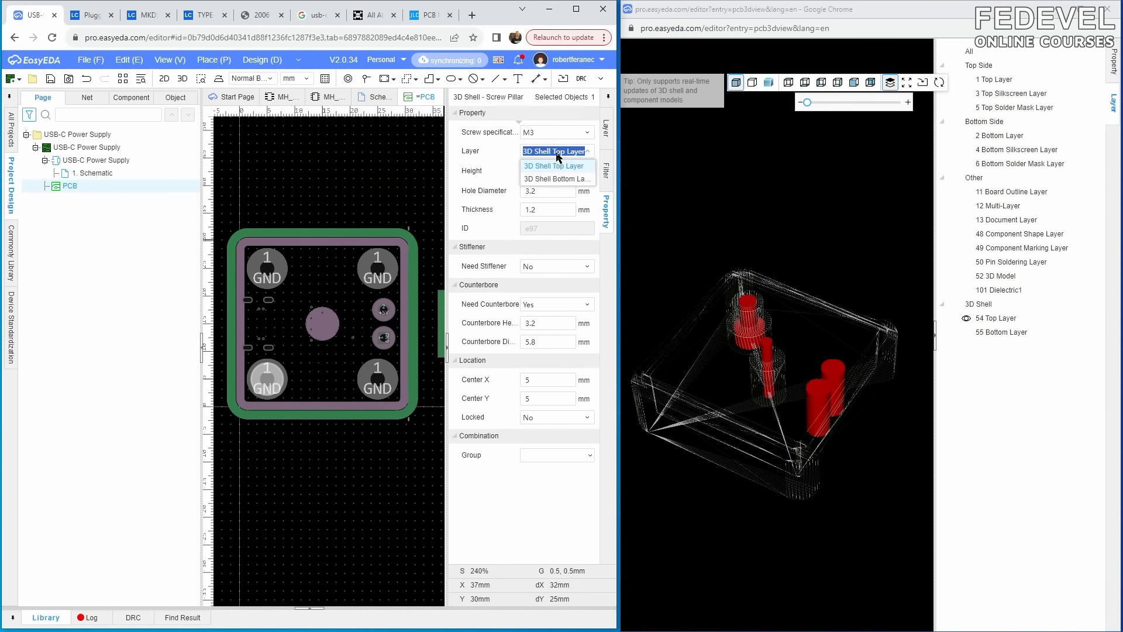
left_click(557, 167)
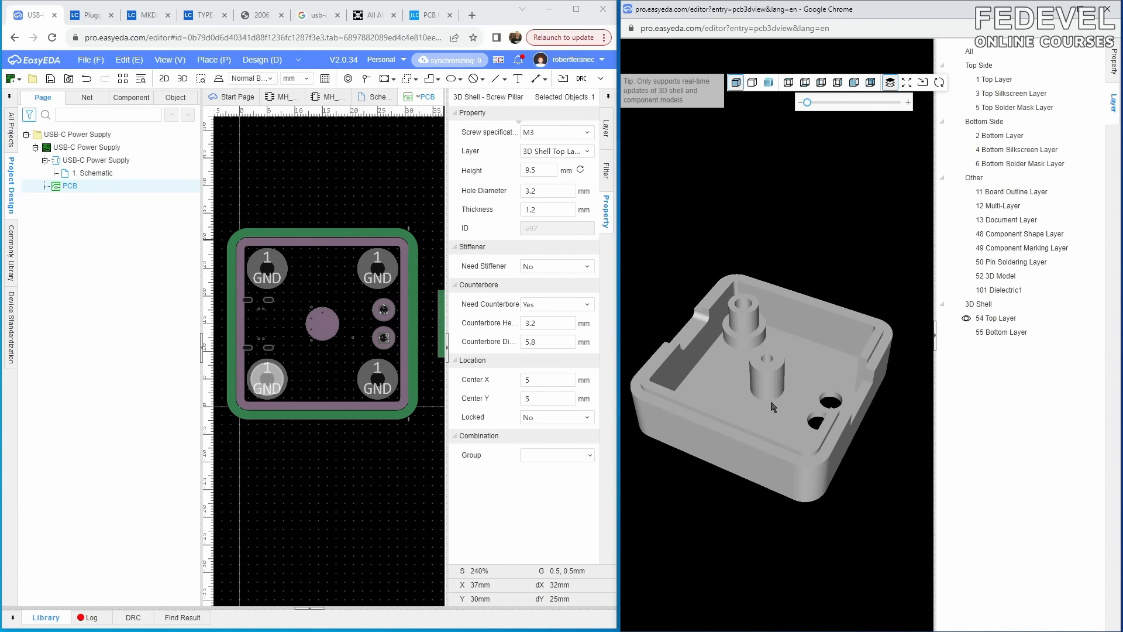
left_click_drag(765, 393, 729, 359)
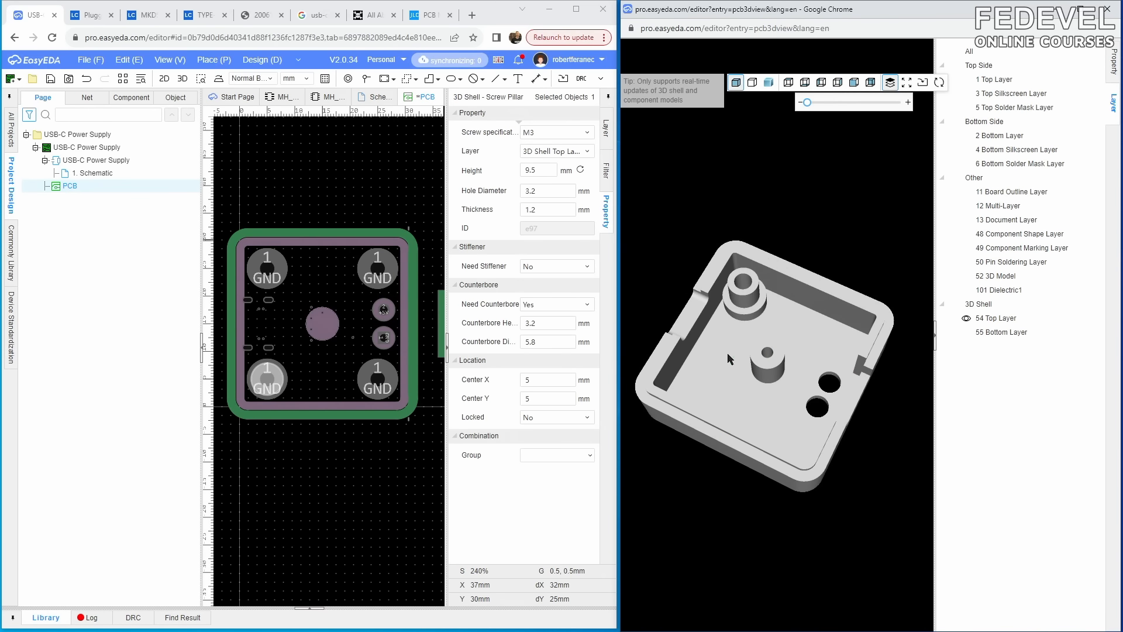
- Turn off the new top-shell pillar's counterbore and keep its screw specification at M3
left_click(586, 310)
left_click(556, 334)
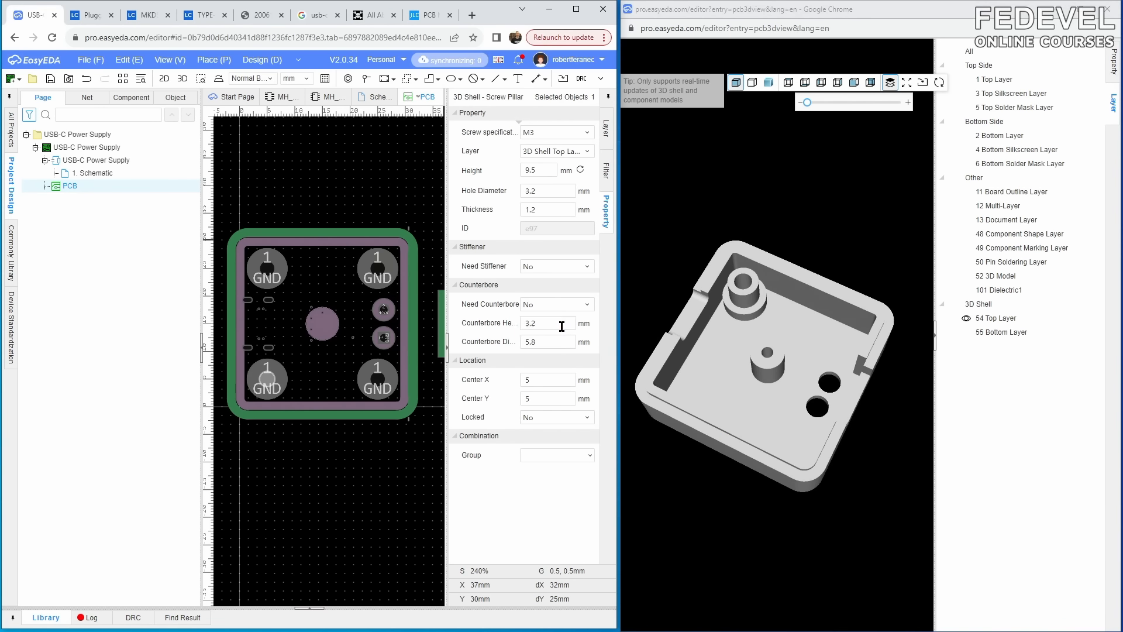
left_click_drag(756, 303, 708, 178)
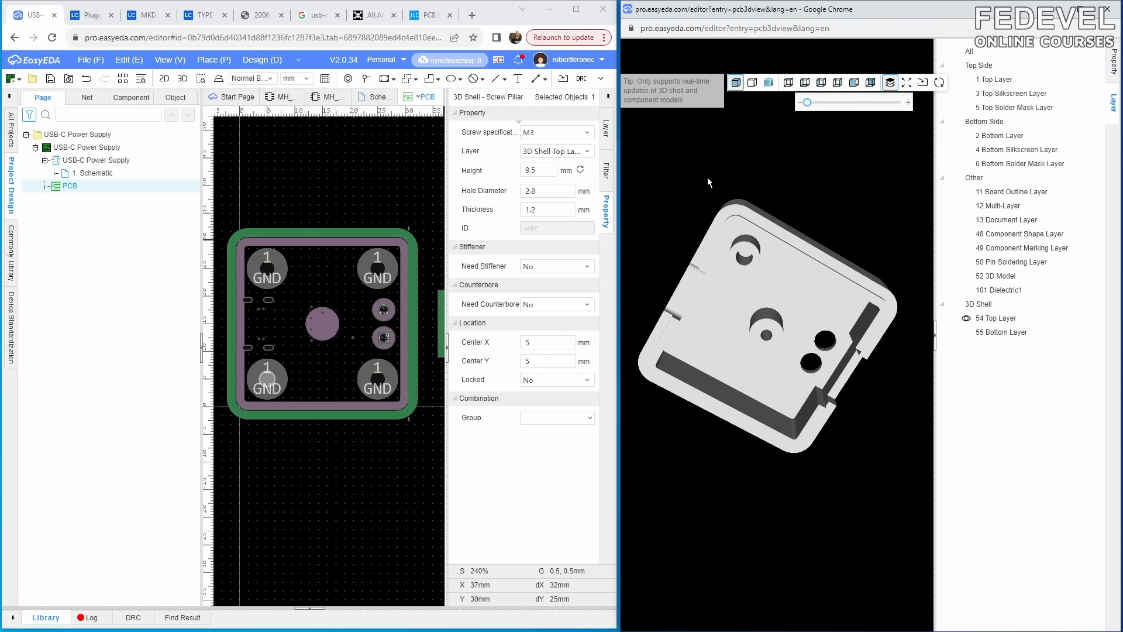
left_click(588, 132)
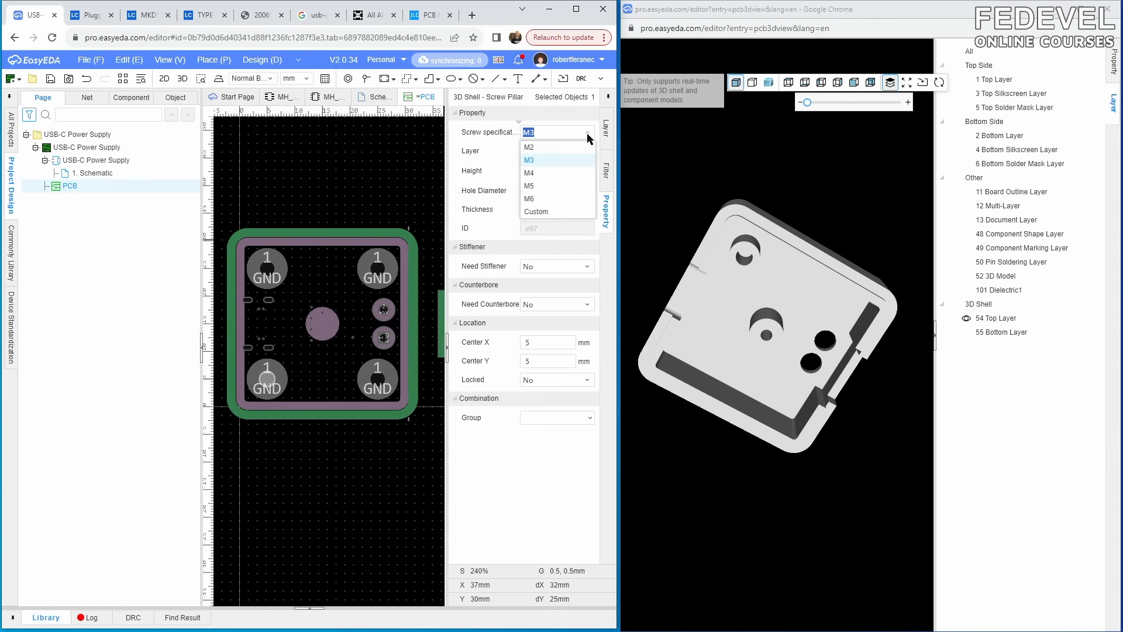
left_click(565, 162)
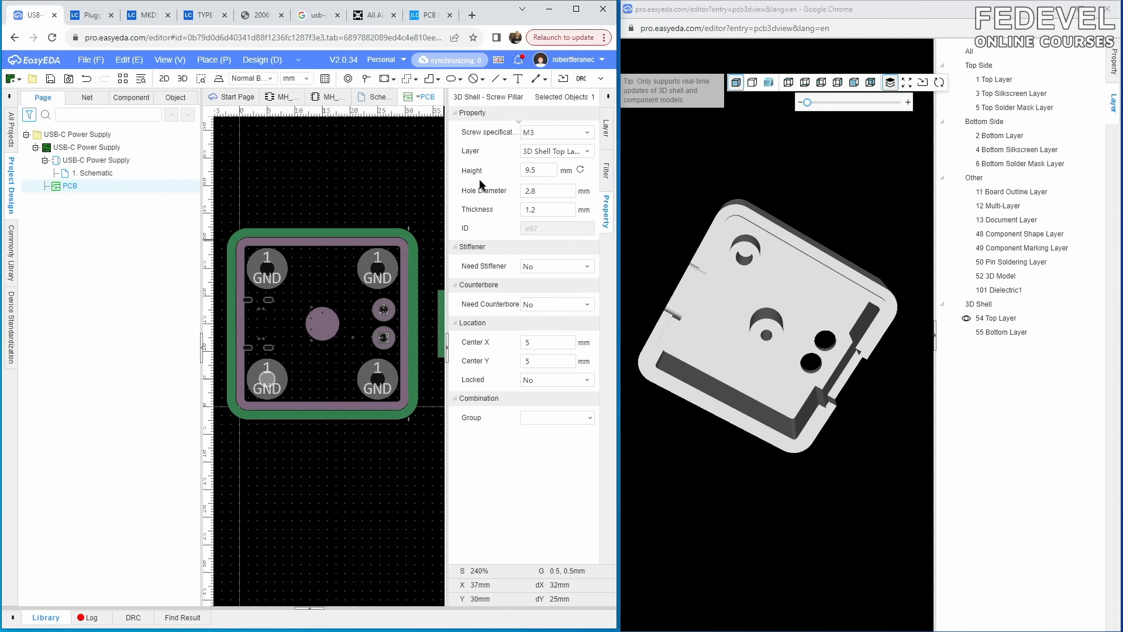
- Set the top-shell pillar's height to 11.4 mm, hole diameter to 2.3 mm and thickness to 2 mm
left_click(555, 171)
left_click(553, 191)
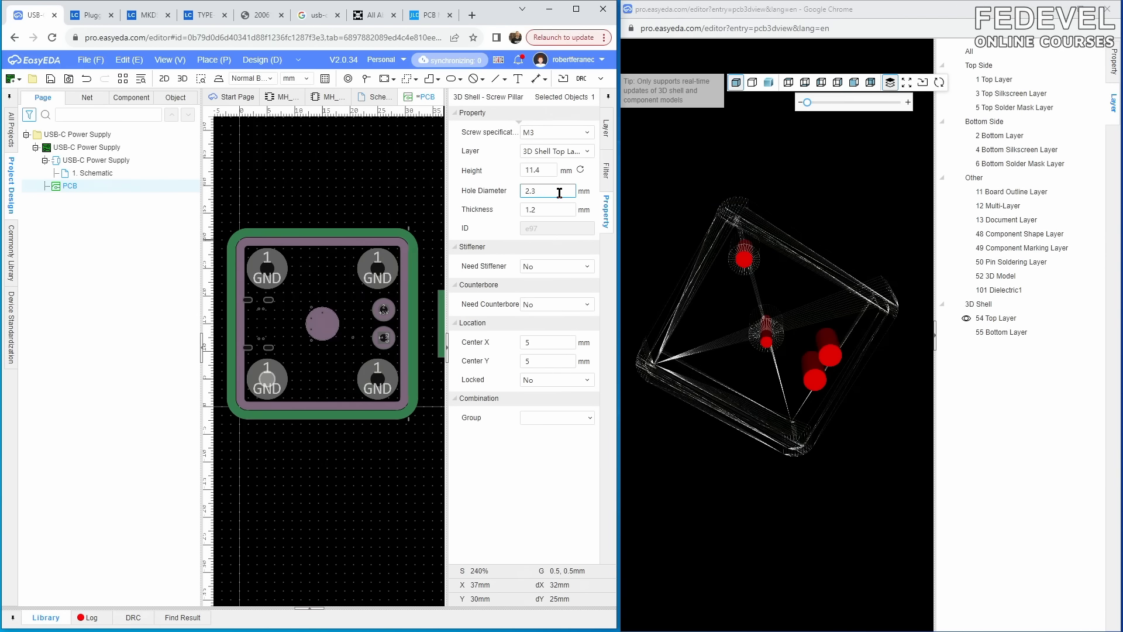
type("2.3")
left_click(557, 210)
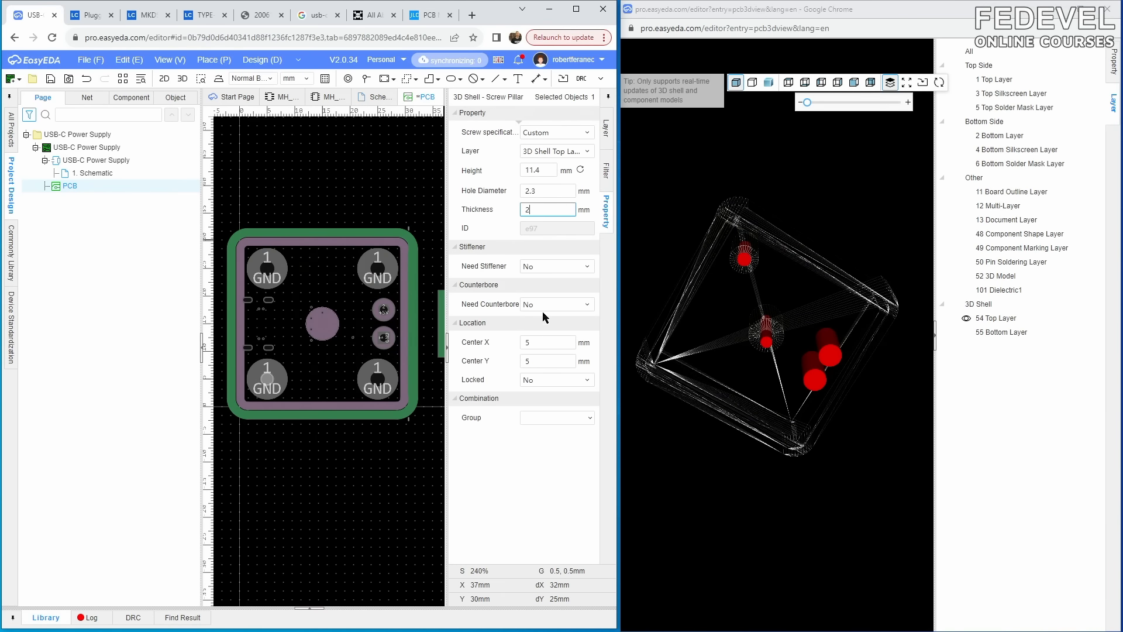
- Refresh the 3D view and inspect the resized pillar inside the top shell
left_click(754, 503)
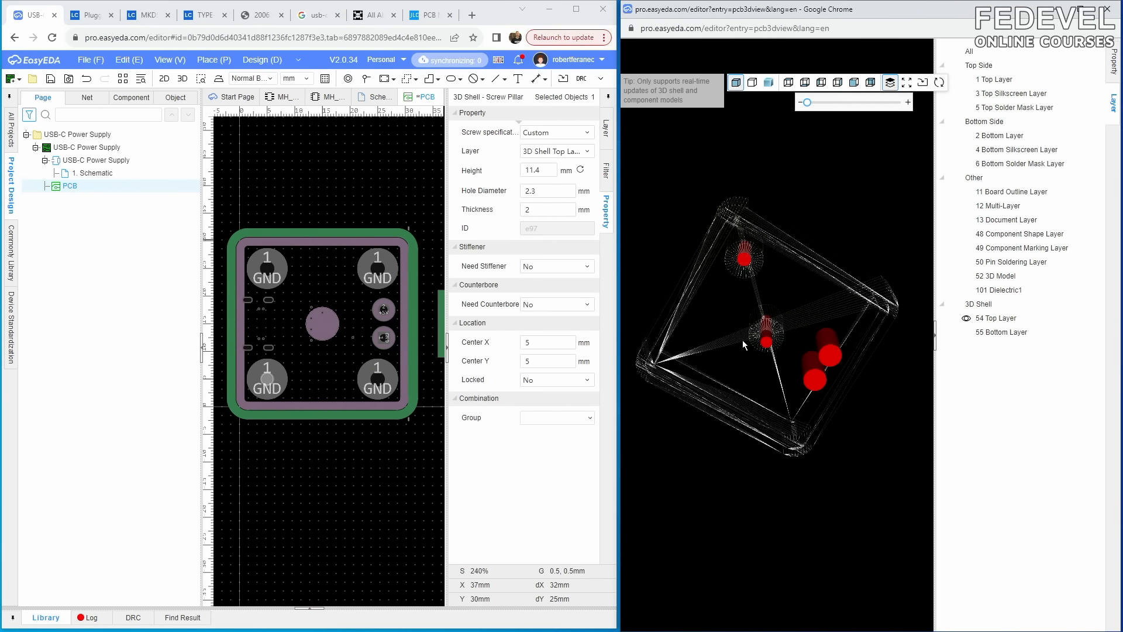
left_click_drag(743, 339, 740, 190)
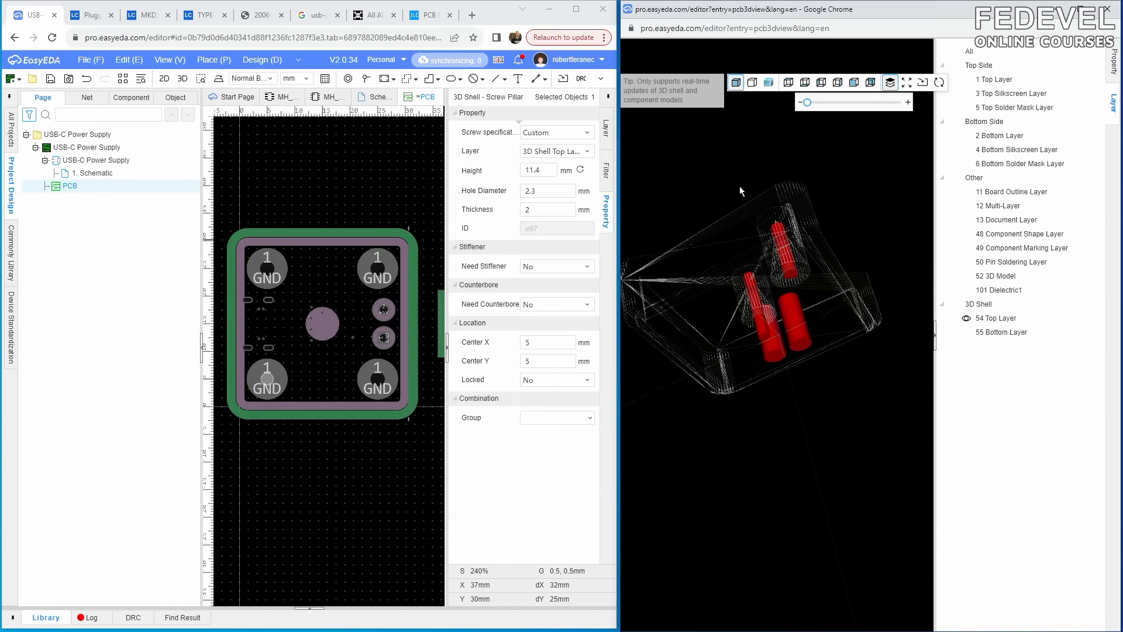
left_click(939, 83)
left_click_drag(781, 403, 817, 194)
- Show the 55 Bottom Layer in the layout again and copy the lower-left top-shell pillar, using its centre as the reference point
left_click(286, 466)
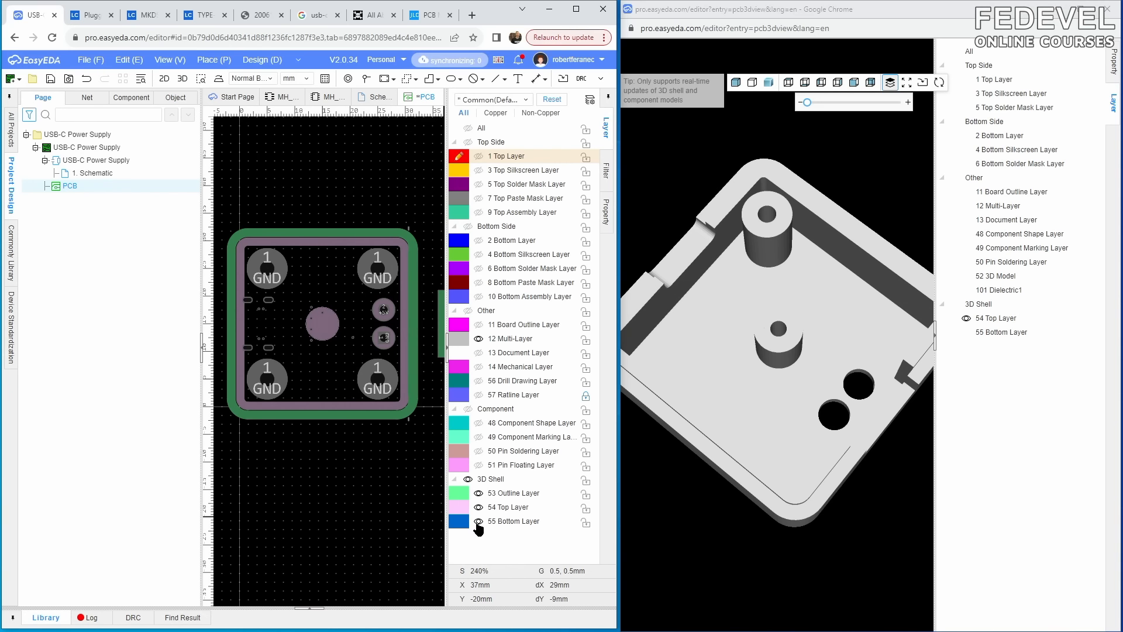
left_click(271, 386)
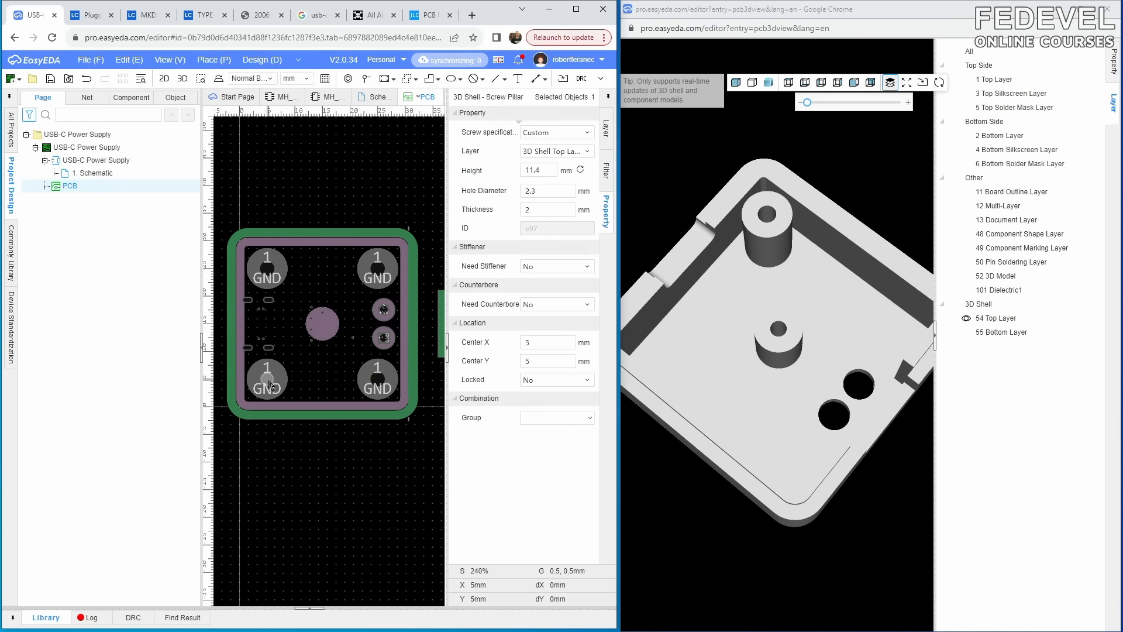
left_click(607, 171)
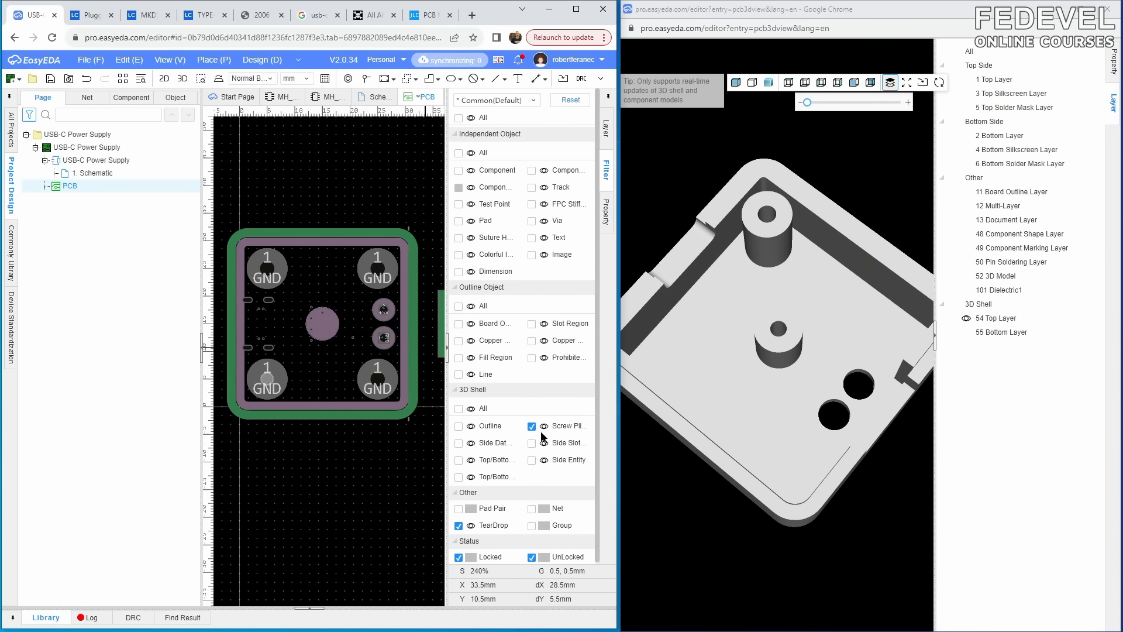
left_click(269, 383)
right_click(269, 383)
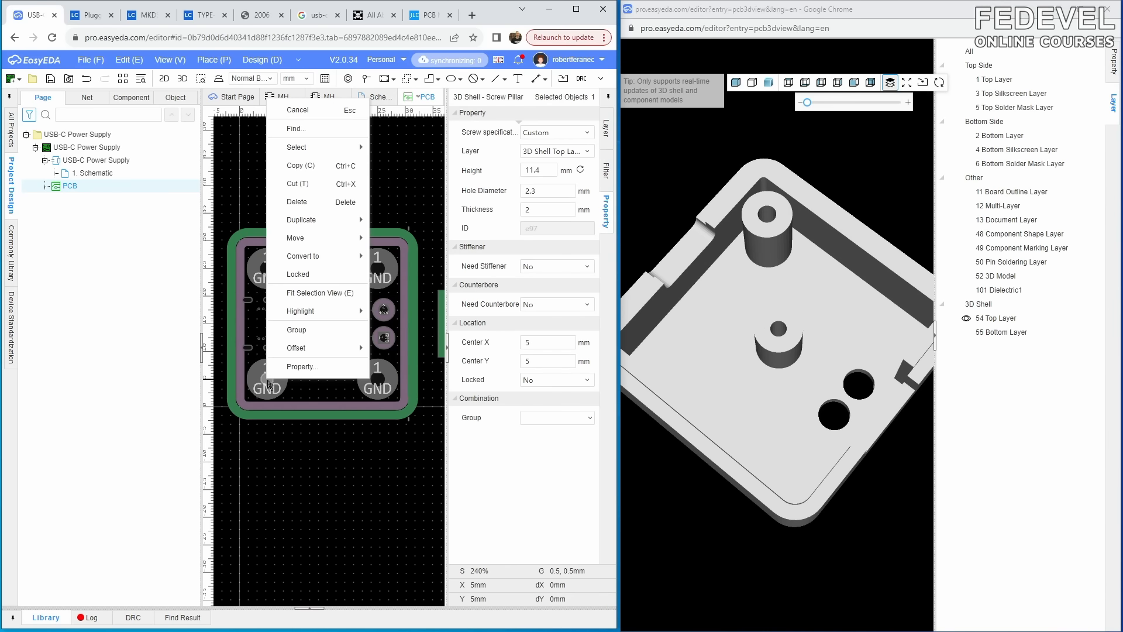
left_click(326, 169)
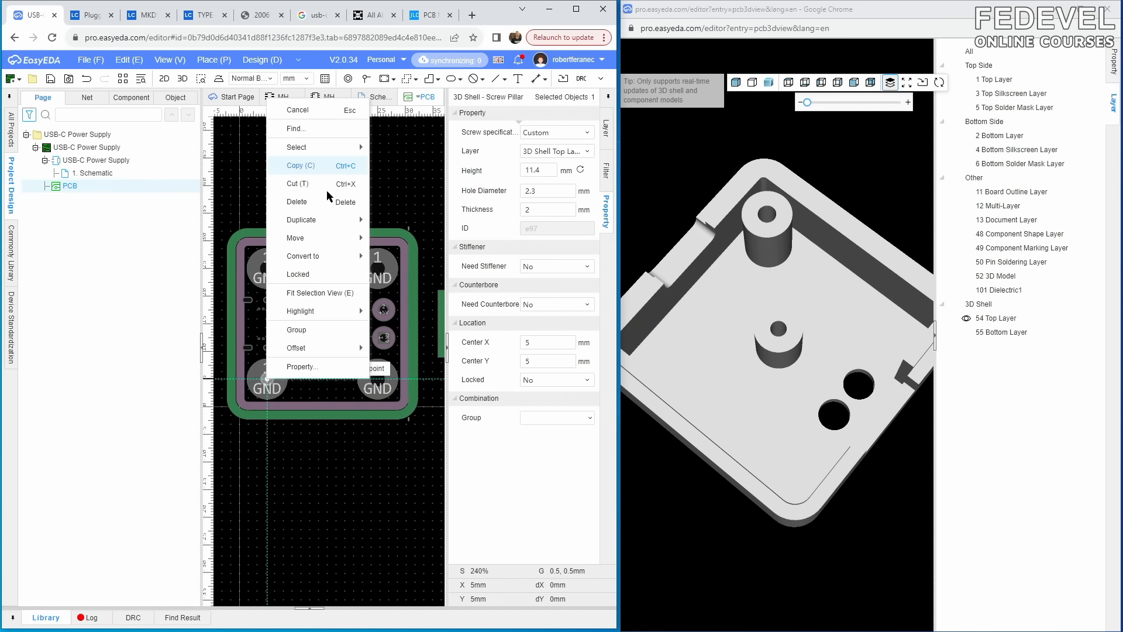
left_click(269, 383)
- Paste a copy of the top-shell screw pillar onto the lower-right mounting hole
right_click(315, 374)
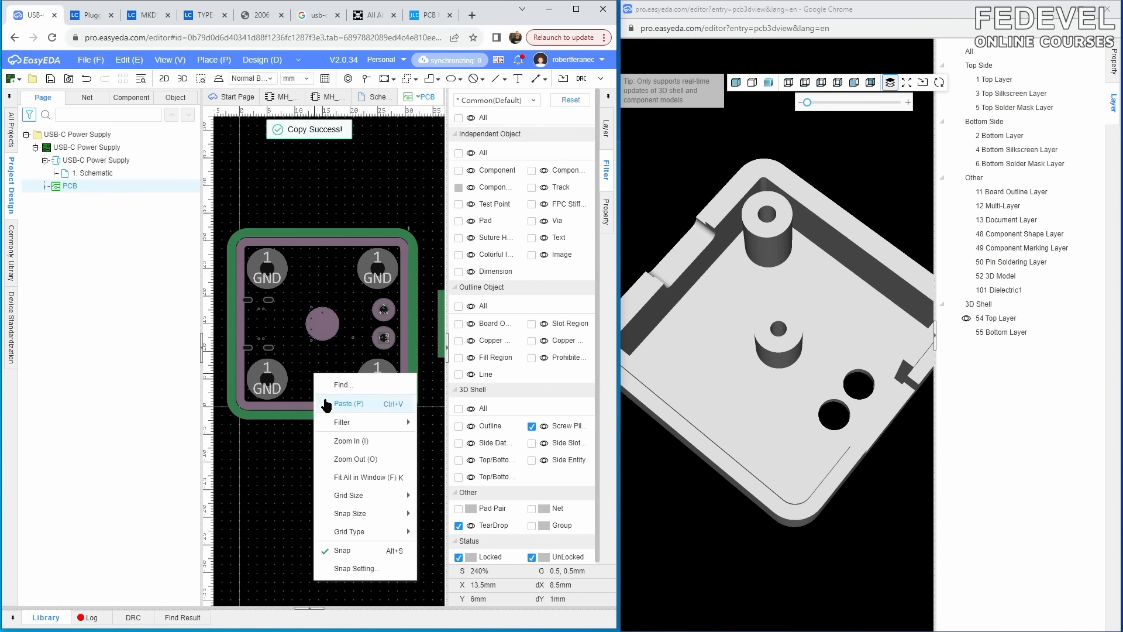
left_click(327, 405)
left_click(378, 380)
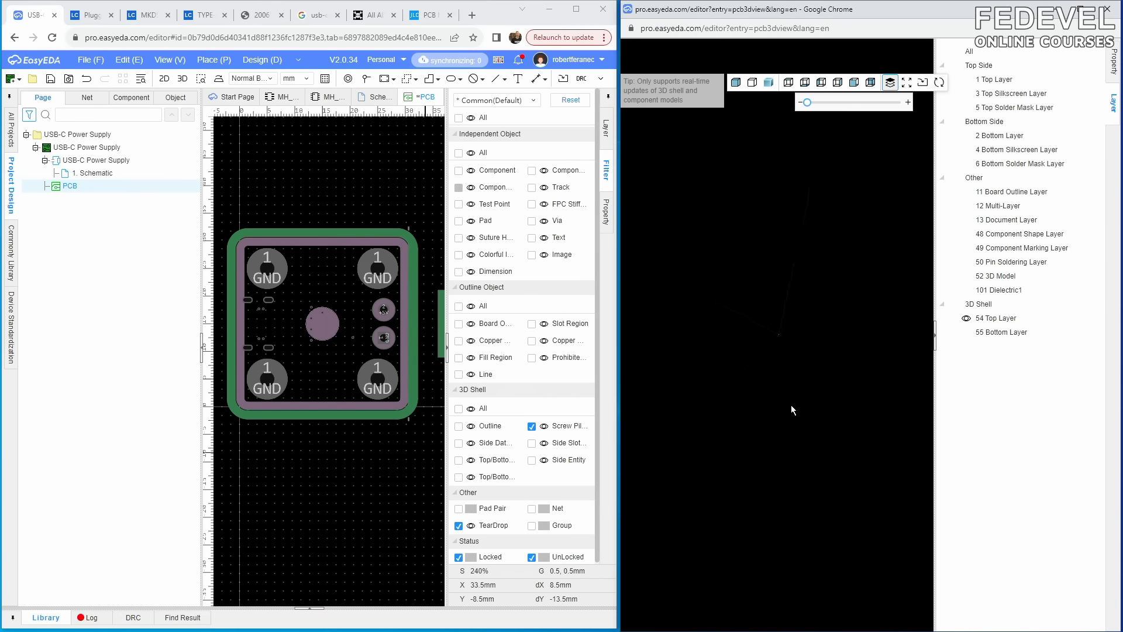
- Paste copies of the screw pillar onto the upper-right and upper-left GND mounting holes of the board
right_click(322, 367)
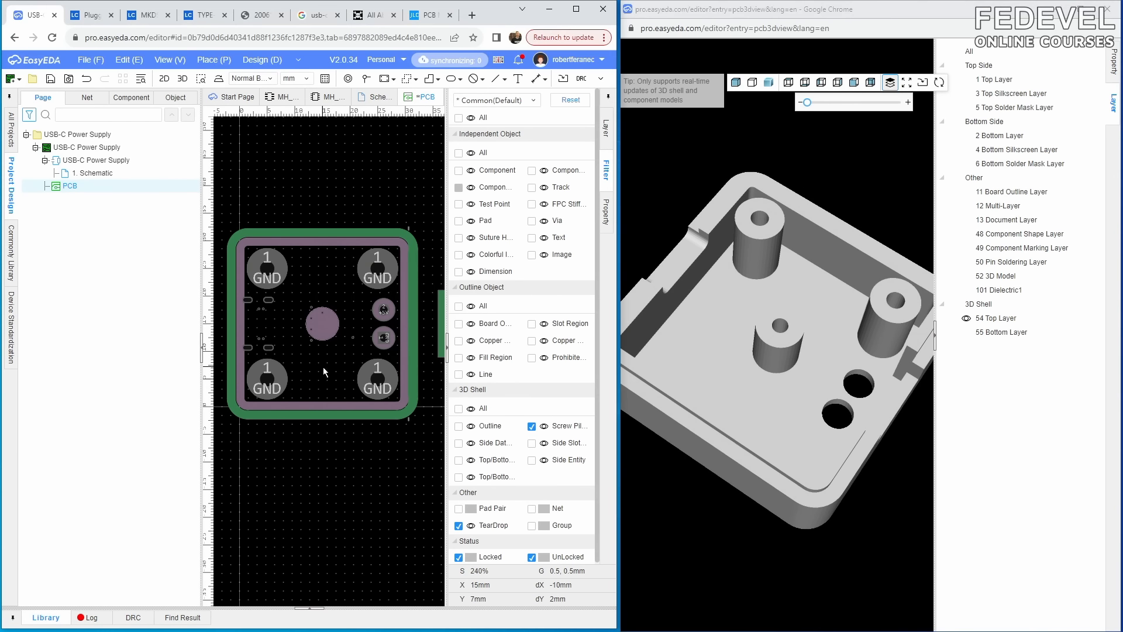
left_click(339, 403)
left_click(378, 267)
right_click(329, 369)
left_click(344, 402)
left_click(267, 265)
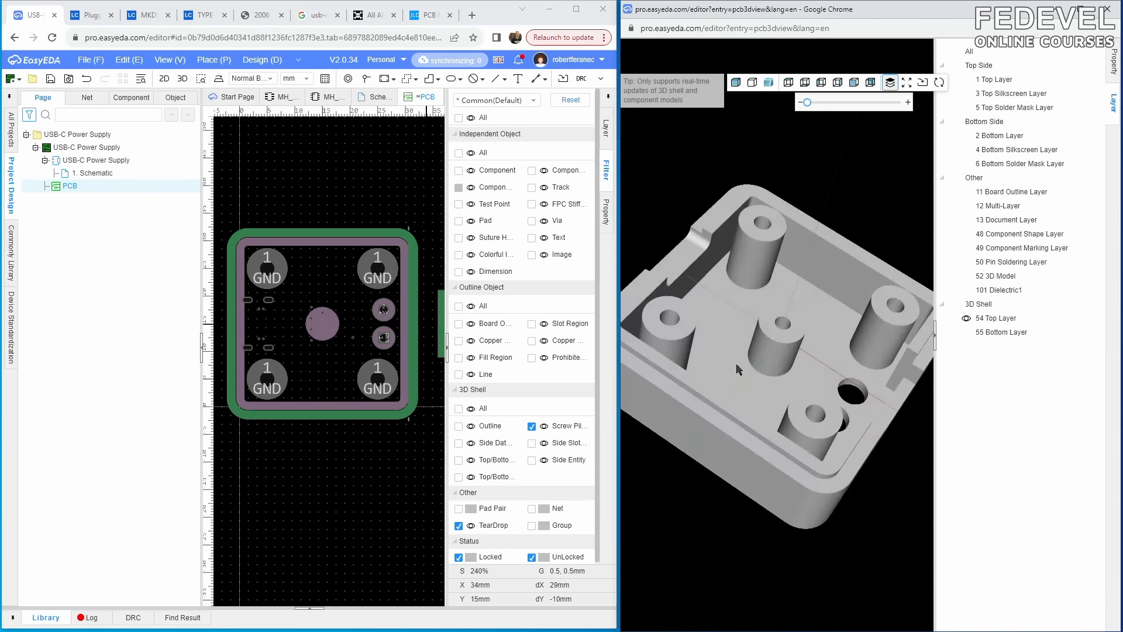
- Show all layers in the 3D preview and separate the shell halves to examine the board between them
left_click(966, 335)
left_click_drag(778, 261, 780, 381)
left_click_drag(807, 103, 840, 108)
left_click_drag(814, 230, 815, 275)
left_click(954, 52)
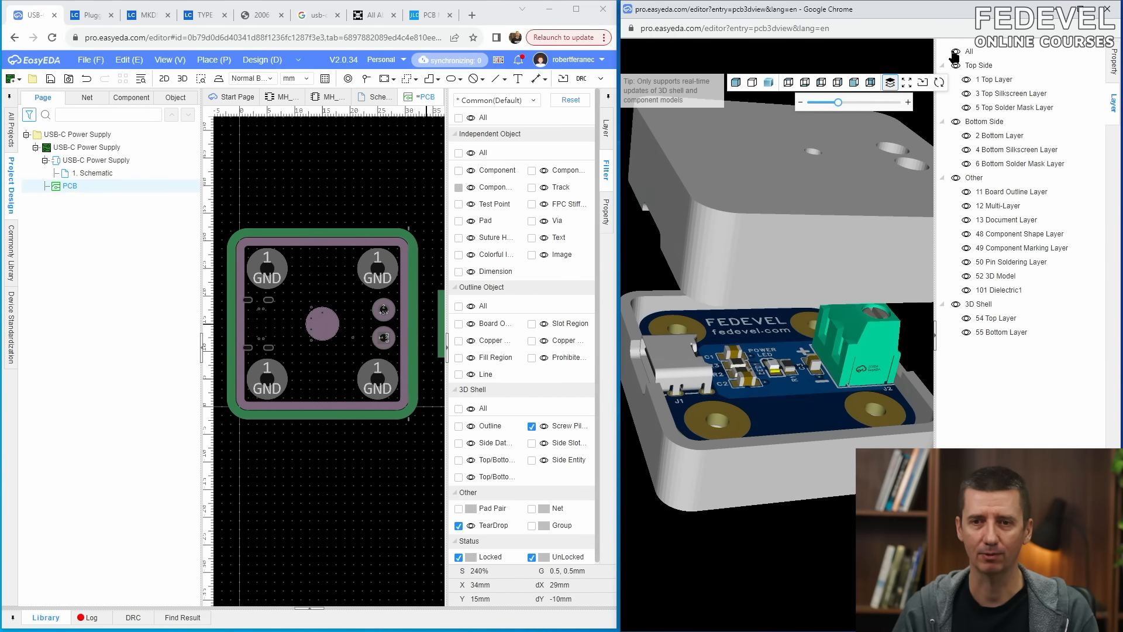
scroll(745, 374, "down", 5)
left_click_drag(746, 374, 713, 398)
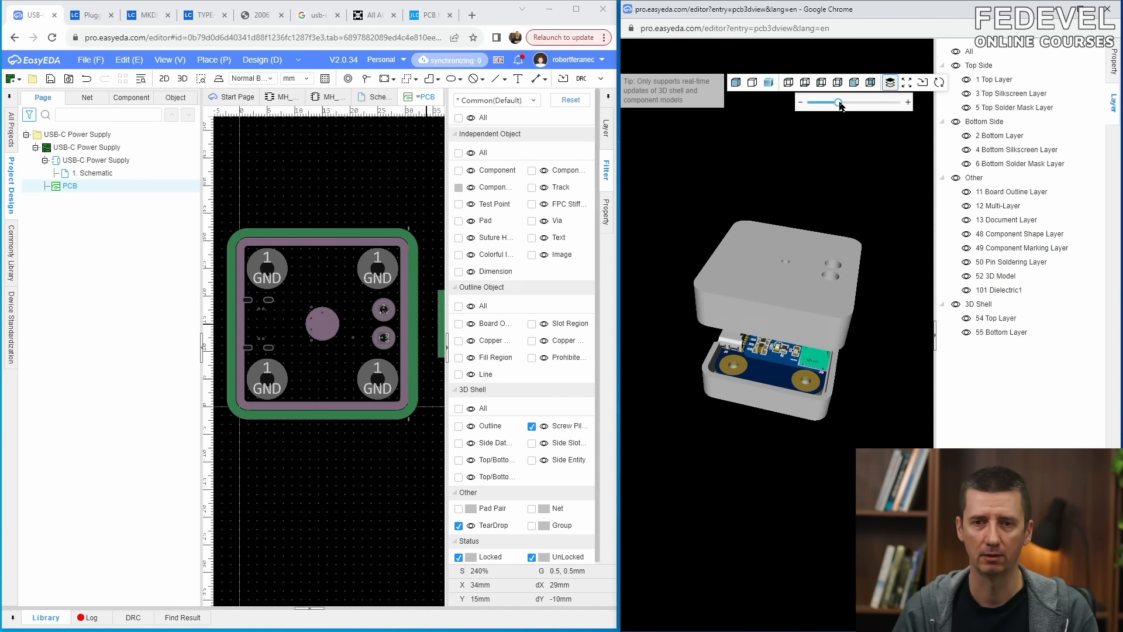
- Bring the shell halves back together in the 3D preview and examine the closed enclosure from the terminal side
left_click_drag(840, 106, 808, 102)
left_click_drag(754, 421, 775, 390)
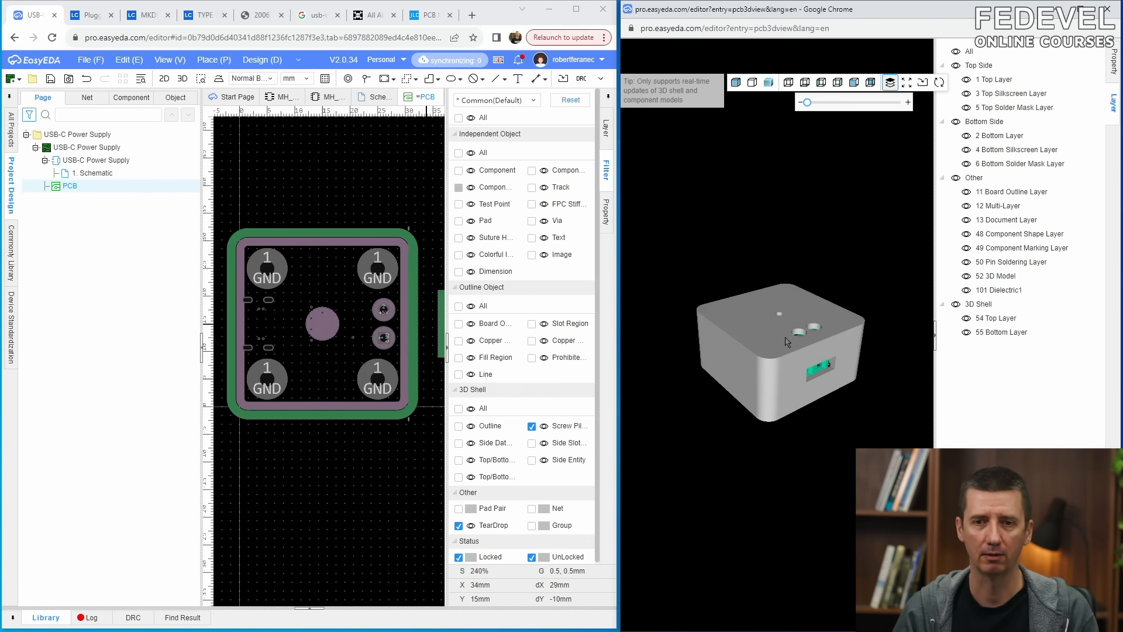
scroll(787, 342, "up", 5)
scroll(786, 345, "down", 5)
left_click(321, 168)
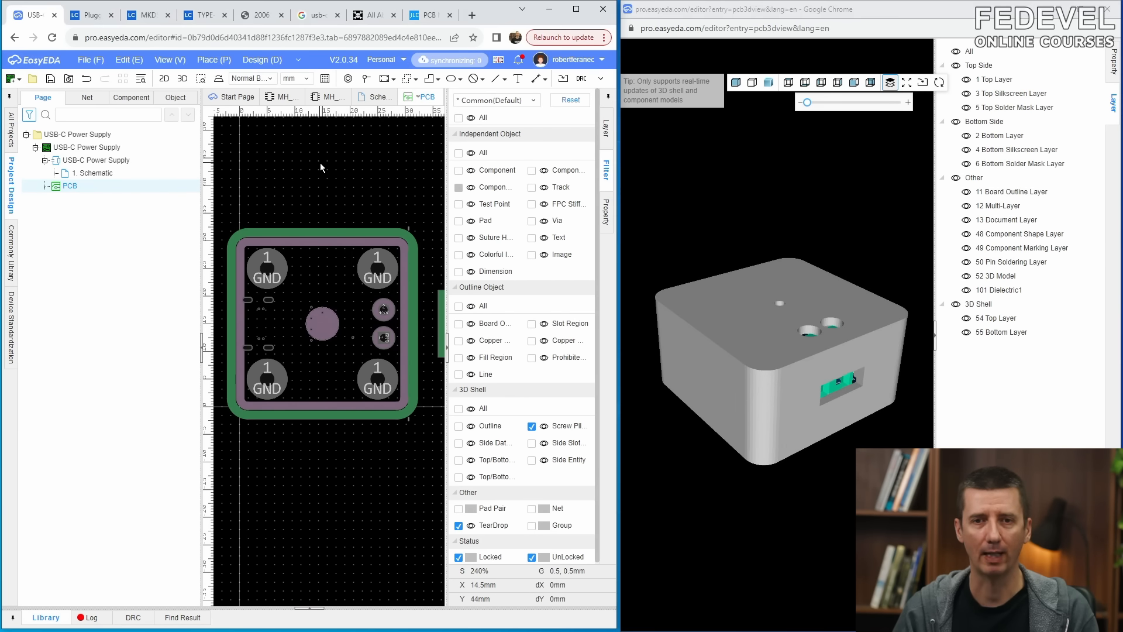
- Enlarge the PCB editor window, fit the whole layout in view and save the PCB
left_click(571, 14)
key("k")
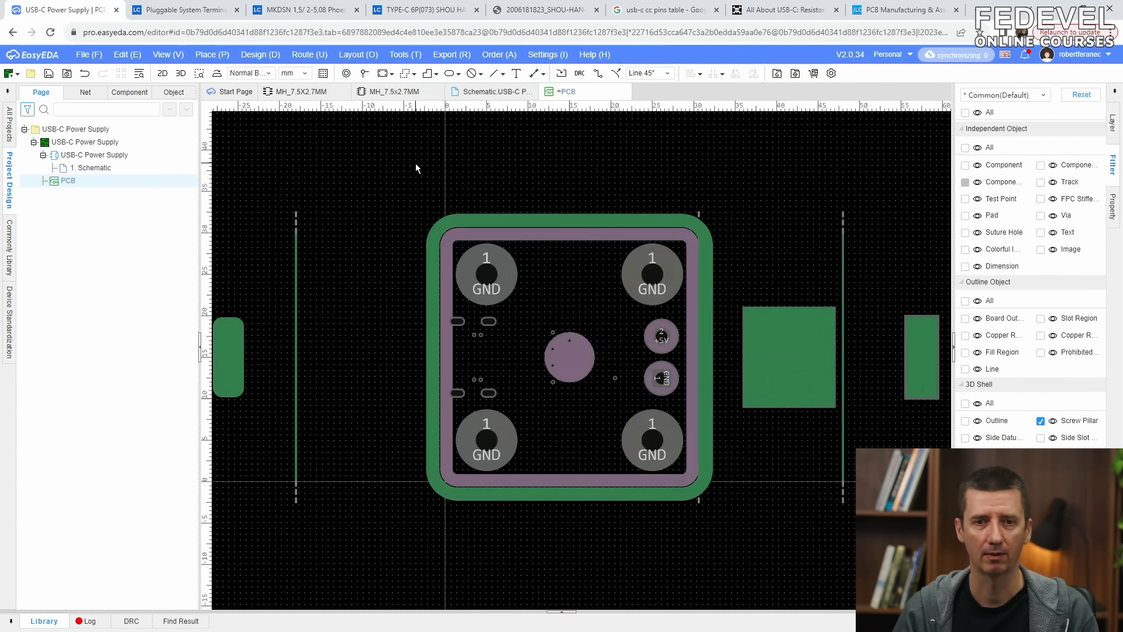
left_click(48, 75)
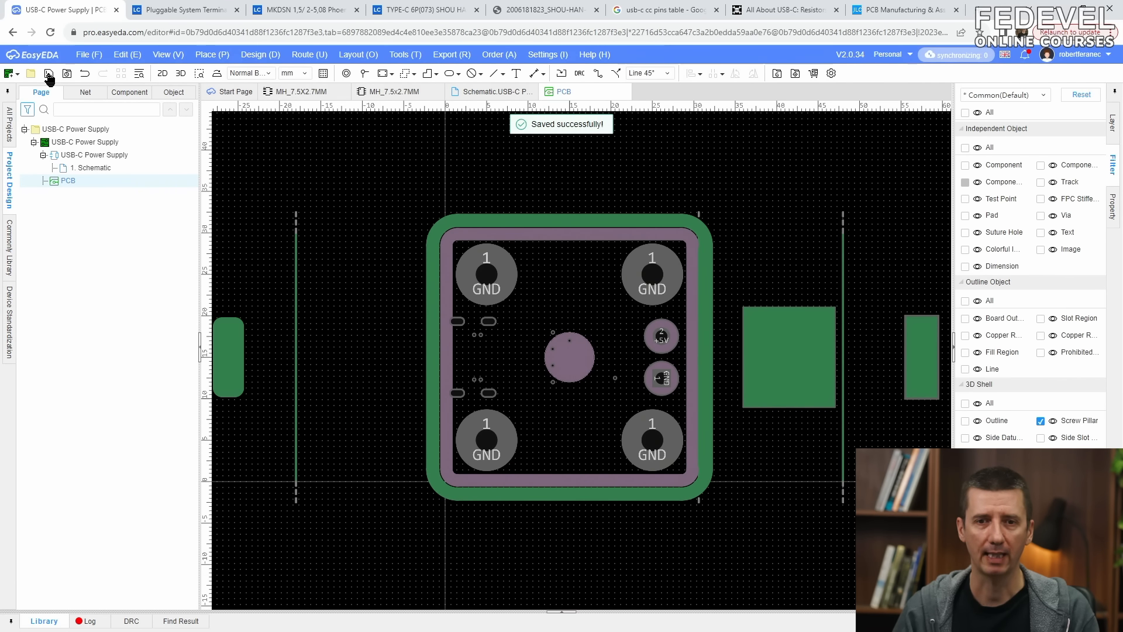
key("ctrl+z")
- Draw a rectangular 3D shell side slot, 1 mm wide and 5 mm high, referenced to the X 48 datum line, at about X 59.5, Y 8.5 mm
scroll(683, 355, "up", 4)
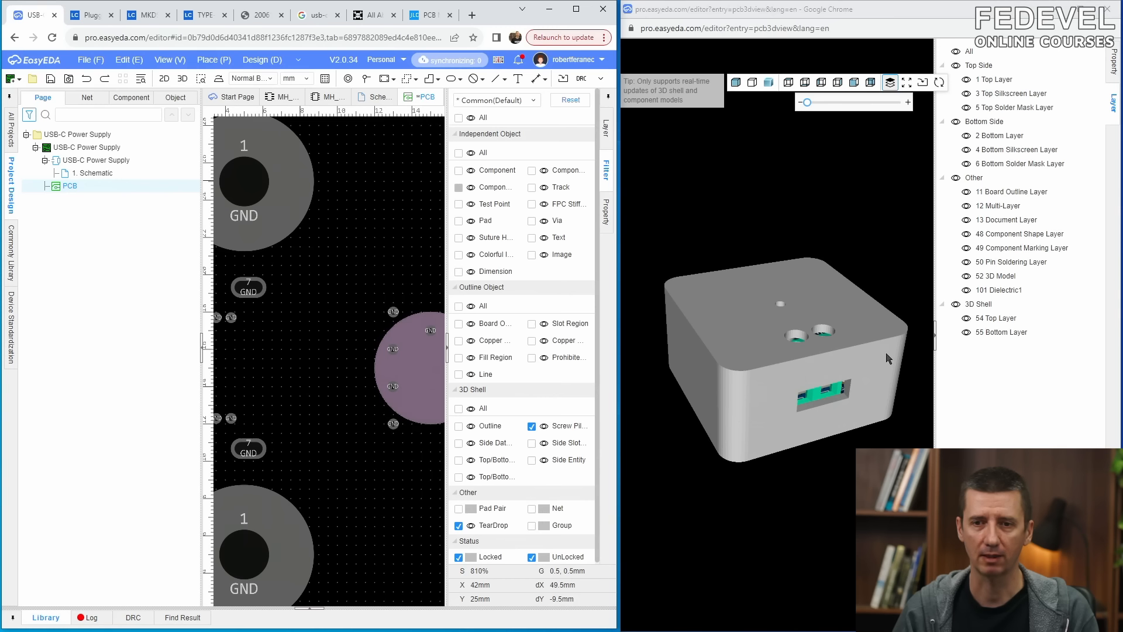
scroll(318, 269, "down", 6)
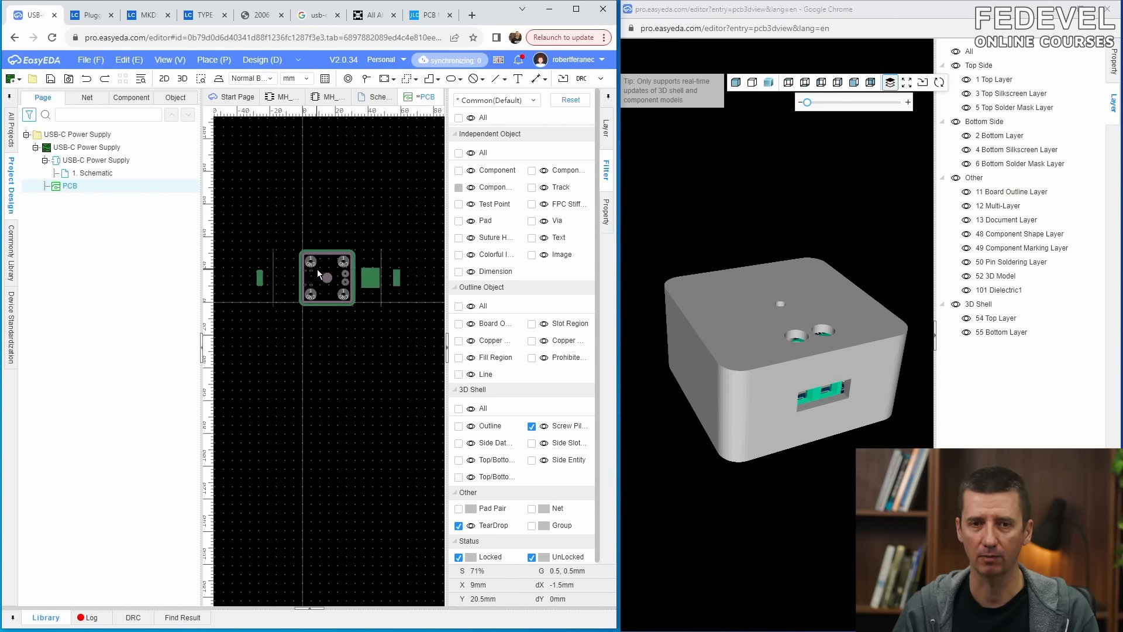
scroll(419, 285, "up", 3)
scroll(413, 284, "up", 1)
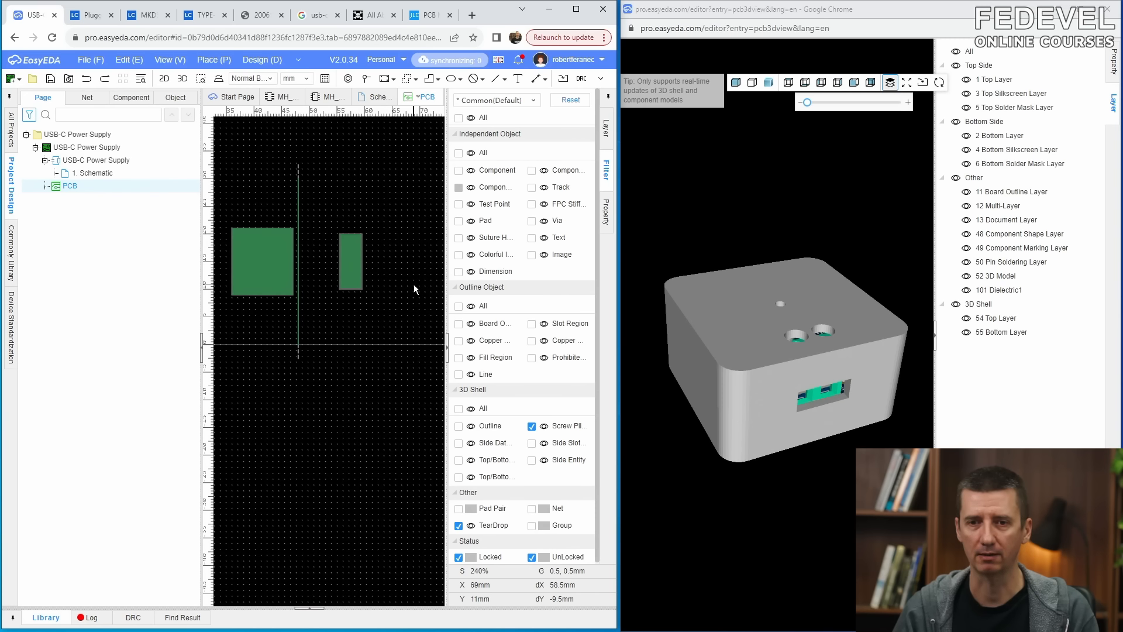
left_click(218, 61)
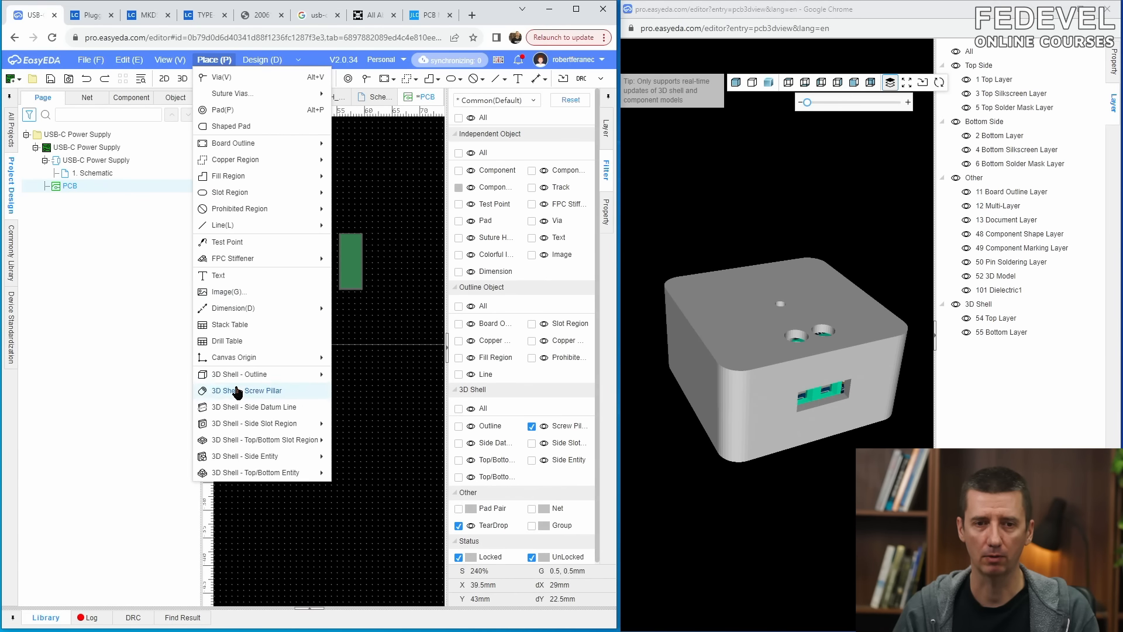
mouse_move(235, 429)
left_click(389, 426)
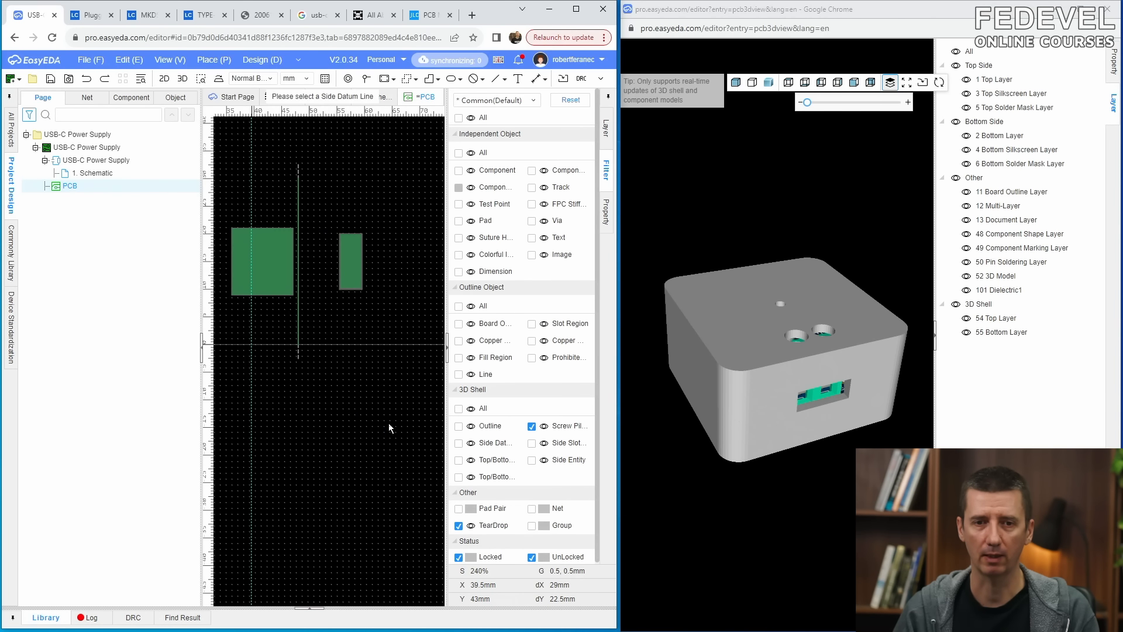
left_click(299, 275)
scroll(364, 305, "up", 4)
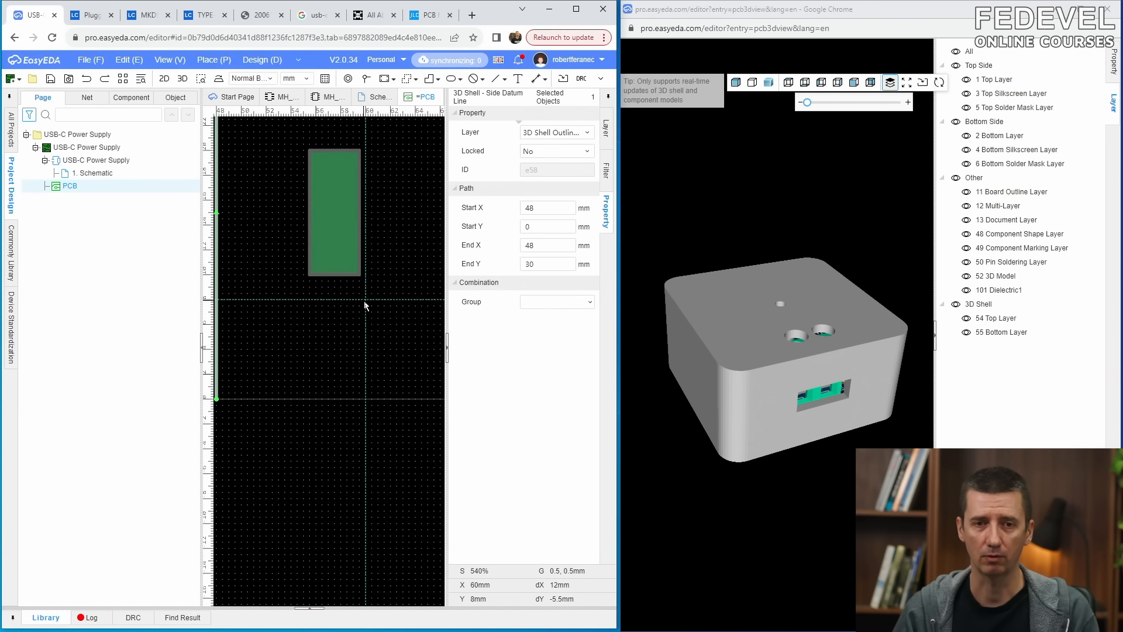
left_click(358, 298)
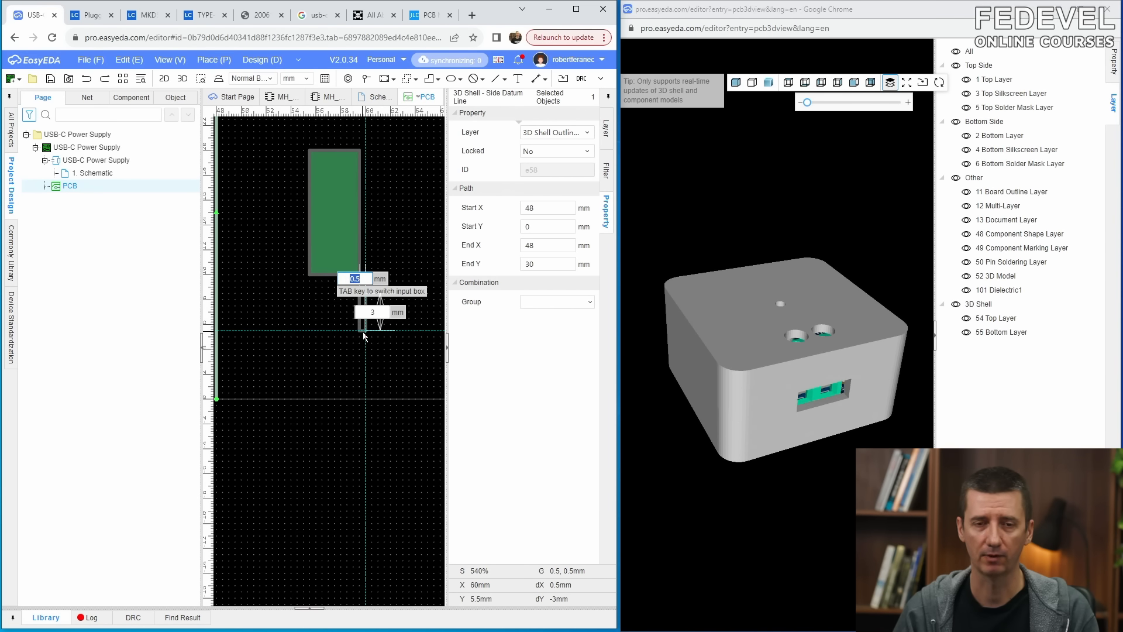
key("Tab")
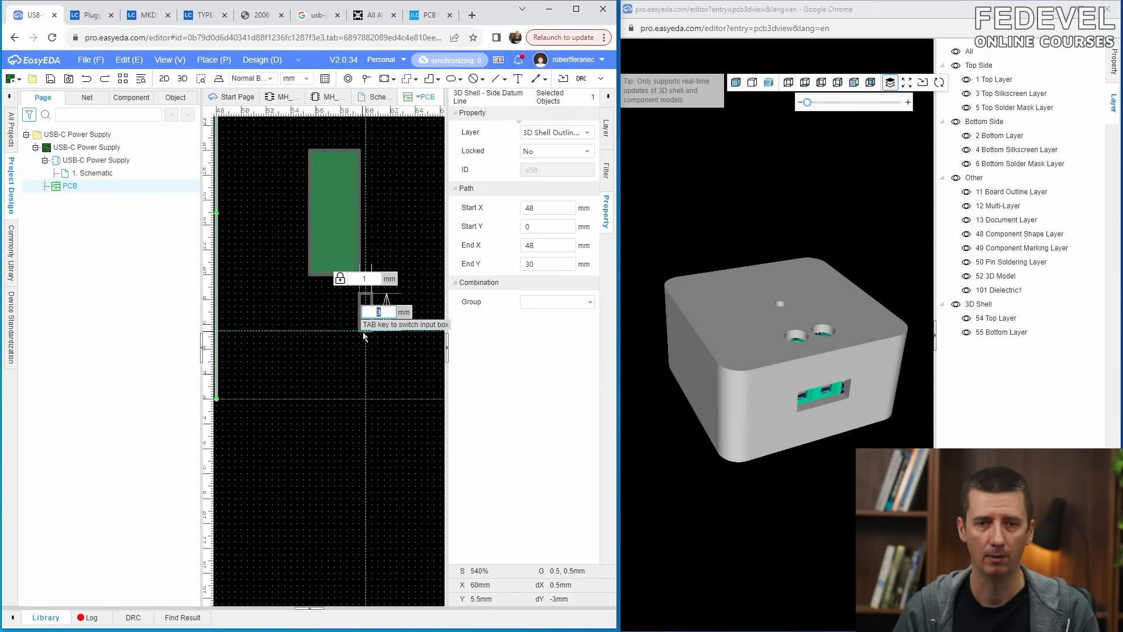
key("Return")
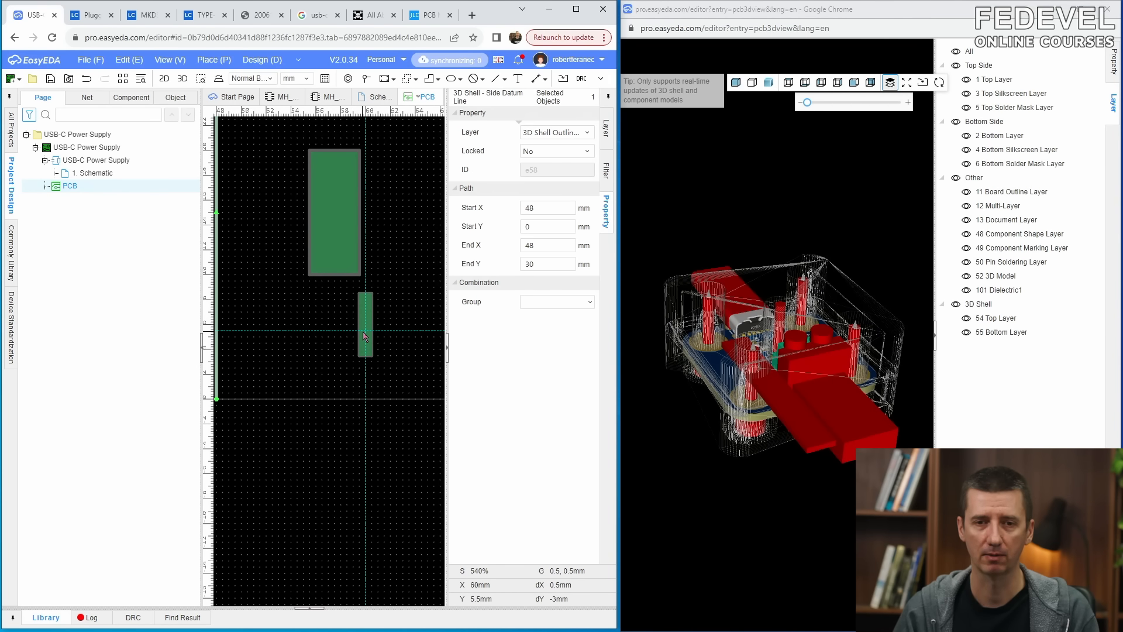
- Examine the new side slot beside the terminal opening in the 3D preview with the shell halves slightly separated
left_click_drag(714, 417, 754, 444)
left_click_drag(762, 378, 820, 167)
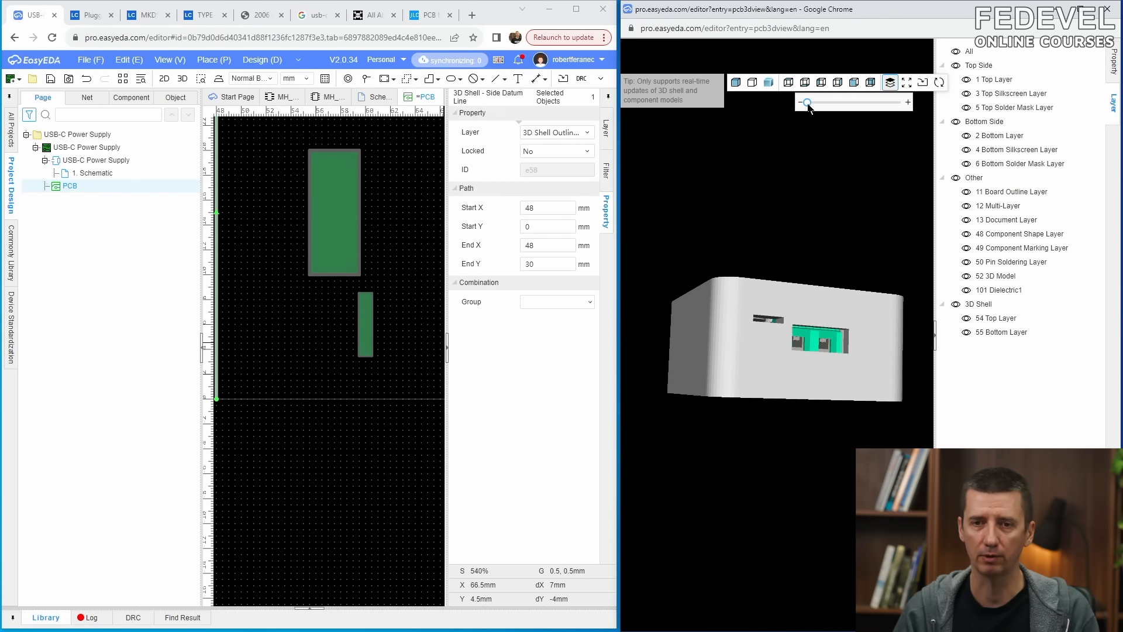
left_click_drag(808, 106, 811, 104)
left_click_drag(789, 271, 765, 327)
scroll(757, 312, "up", 5)
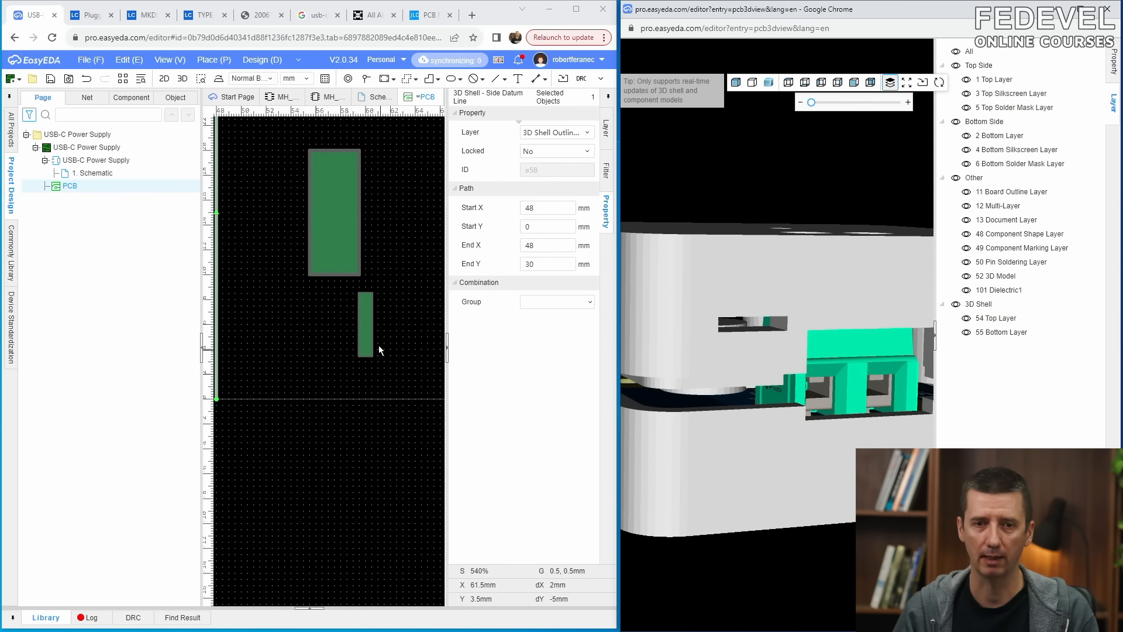
- Set the small side slot's depth to 16 mm and check the cut in the 3D preview
left_click(363, 332)
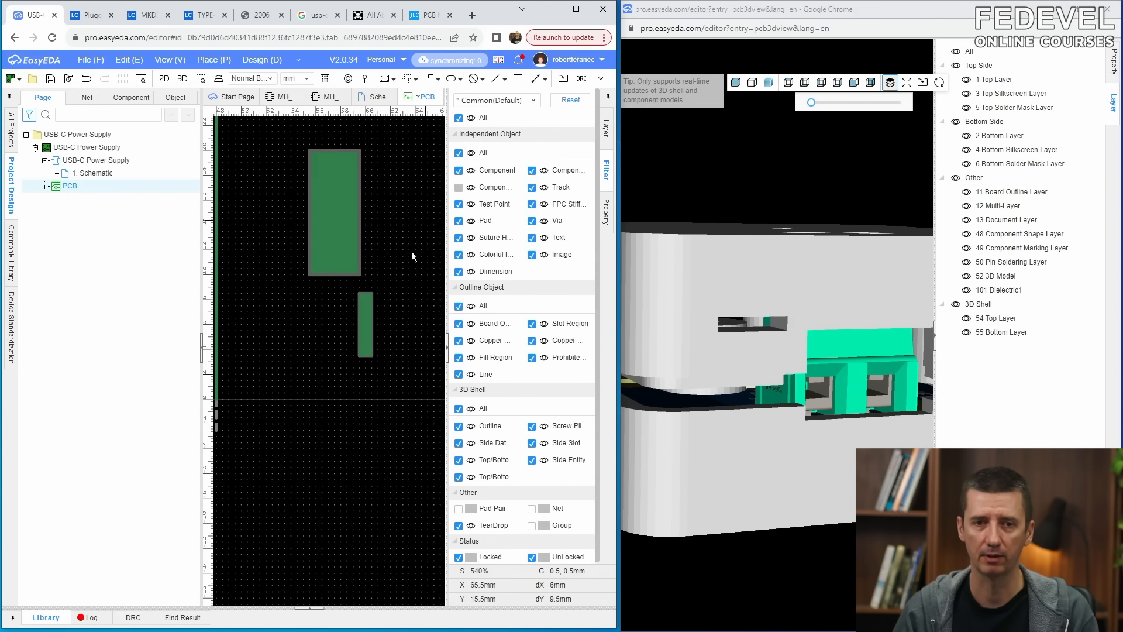
left_click(367, 322)
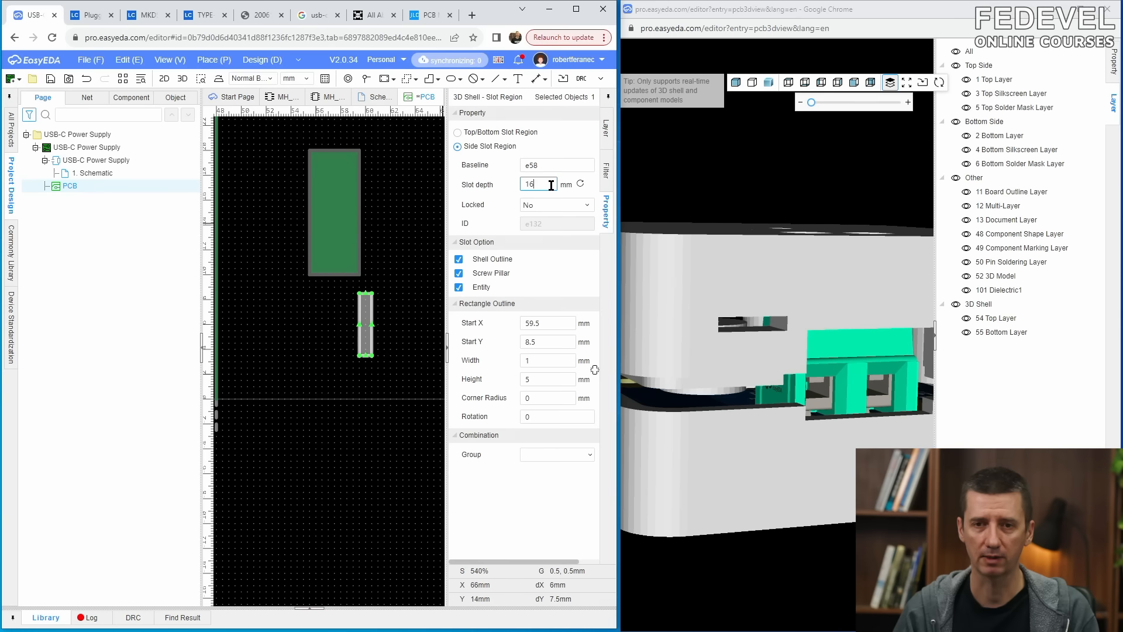
key("Return")
left_click(729, 330)
mouse_move(730, 334)
left_mouse_down()
mouse_move(728, 307)
mouse_move(735, 349)
left_mouse_up()
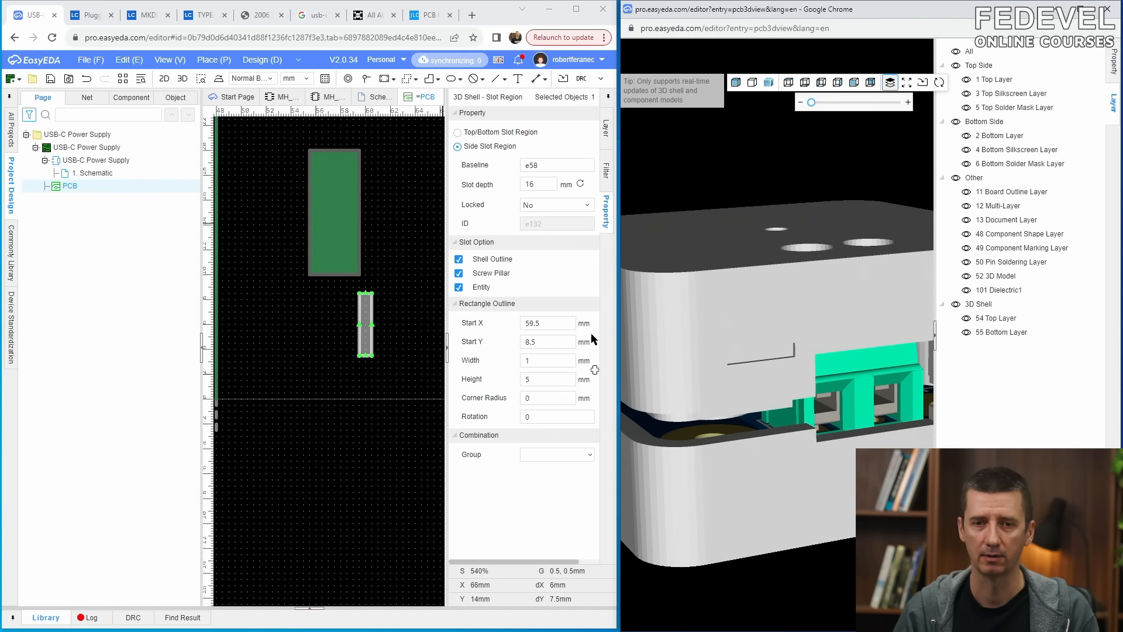
- Set the small side slot's start position to X 59.8 mm, Y 8 mm and check it in the 3D preview
left_click(553, 323)
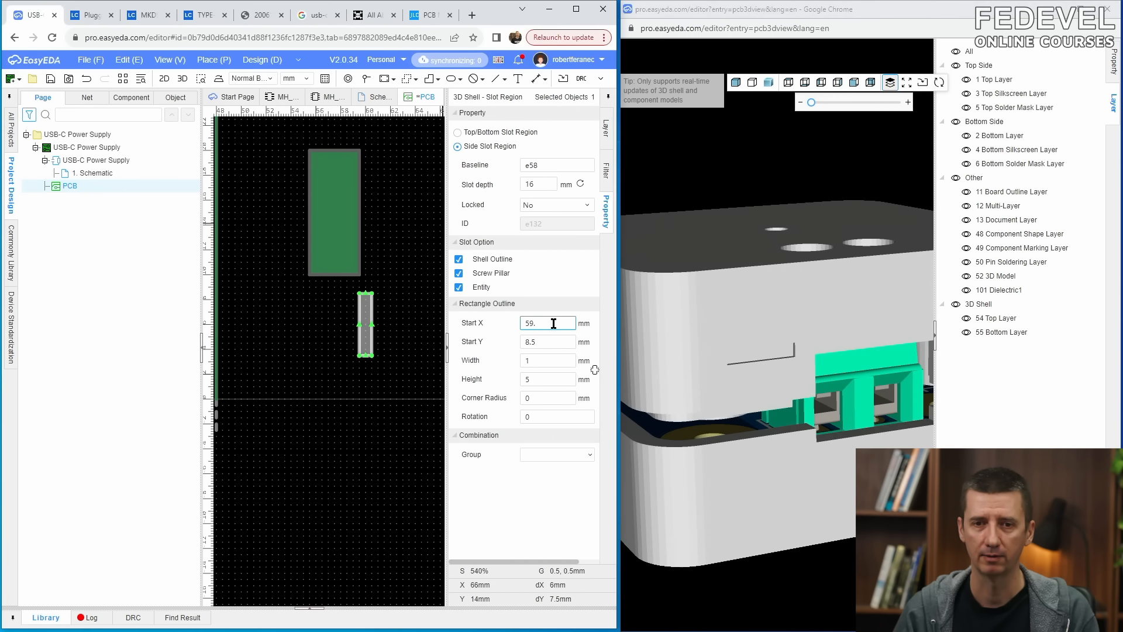
type("59.8")
left_click(550, 341)
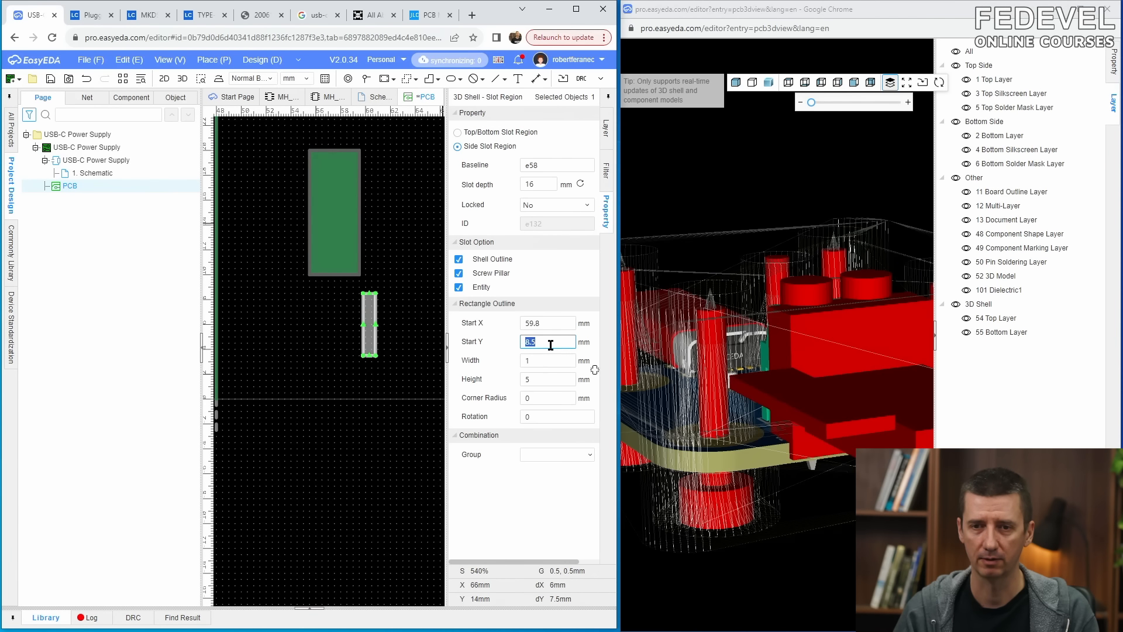
type("8")
left_click(550, 360)
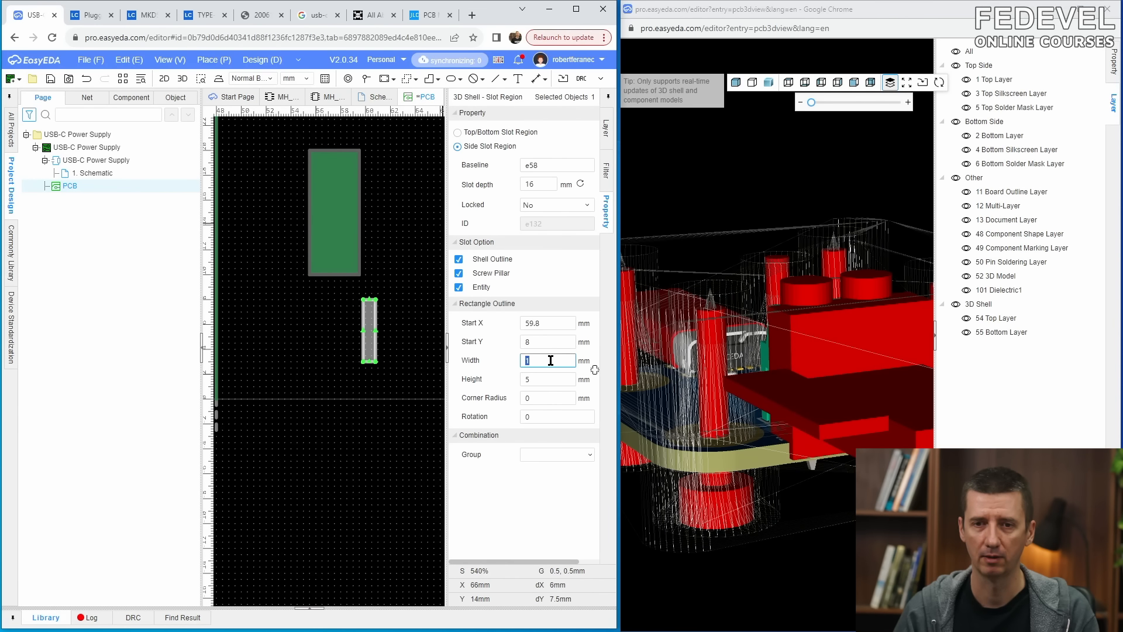
left_click_drag(765, 385, 746, 362)
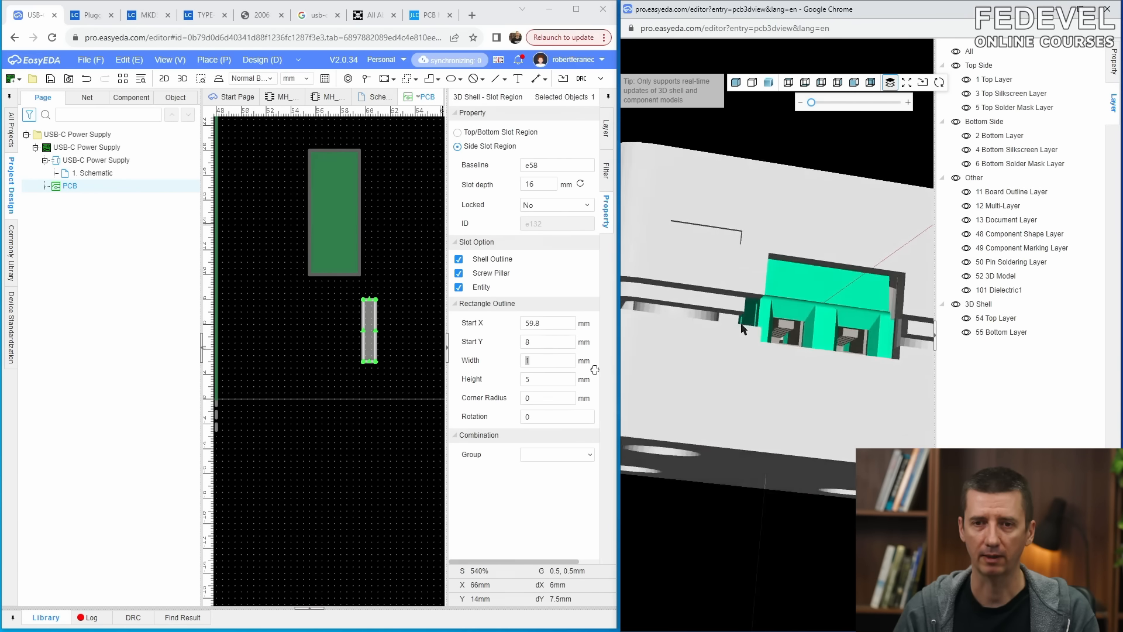
mouse_move(744, 365)
left_mouse_down()
mouse_move(757, 360)
mouse_move(748, 366)
left_mouse_up()
scroll(737, 321, "down", 5)
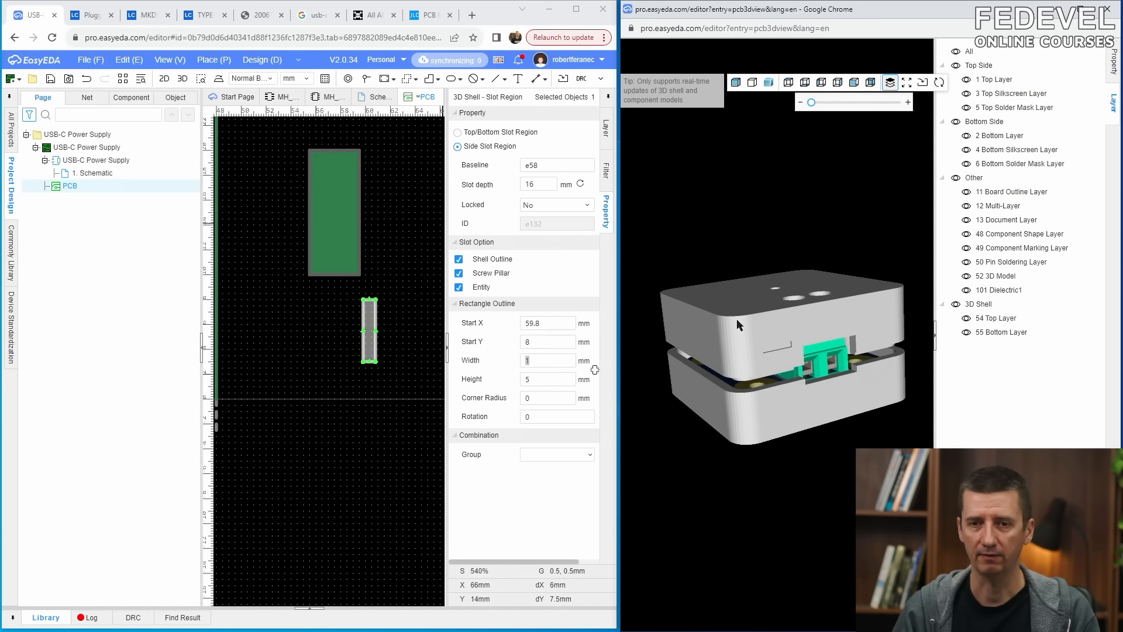
- Copy the small side slot and paste the duplicate above the large terminal slot, starting at about X 59.8, Y 27 mm
left_click(389, 382)
left_click(369, 331)
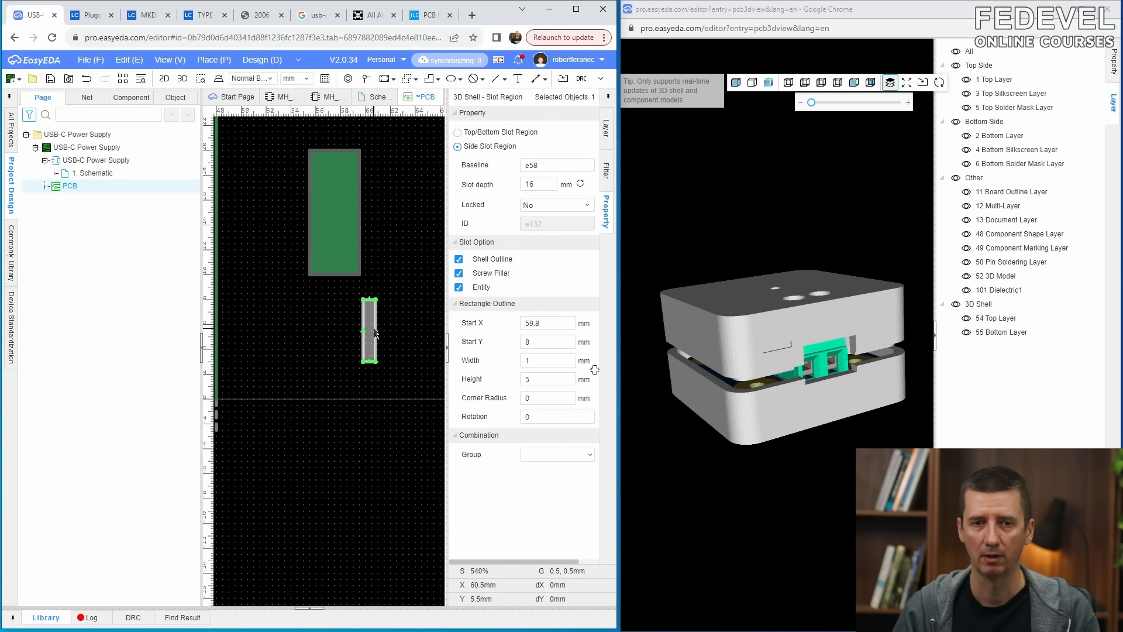
right_click(381, 331)
left_click(381, 324)
left_click(310, 330)
right_click(315, 345)
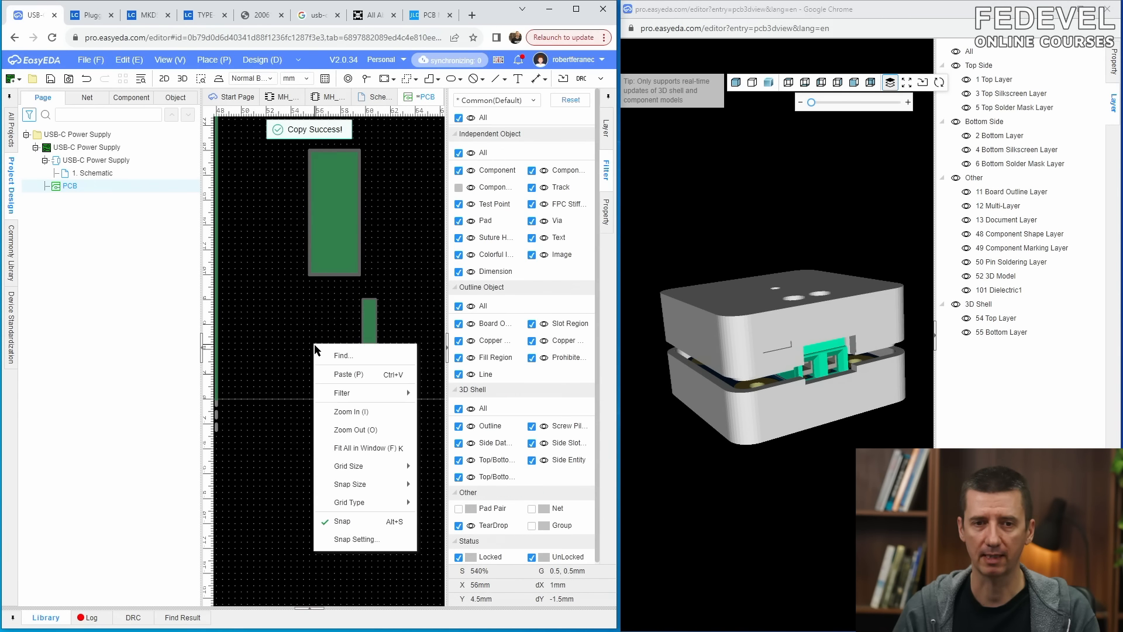
left_click(327, 374)
scroll(341, 387, "down", 2)
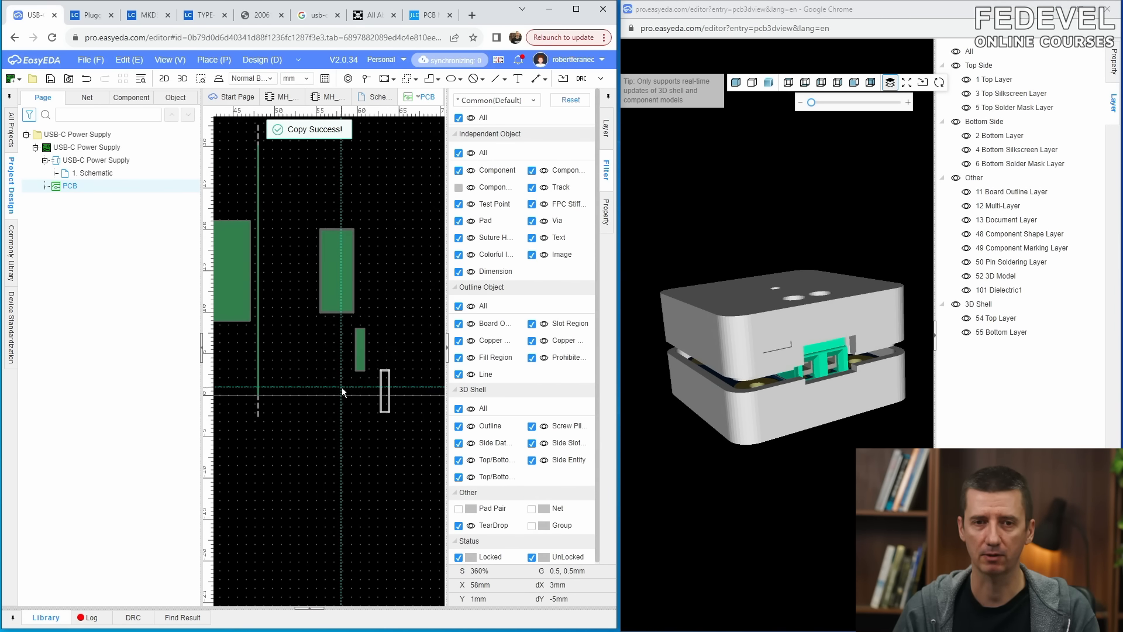
left_click(317, 189)
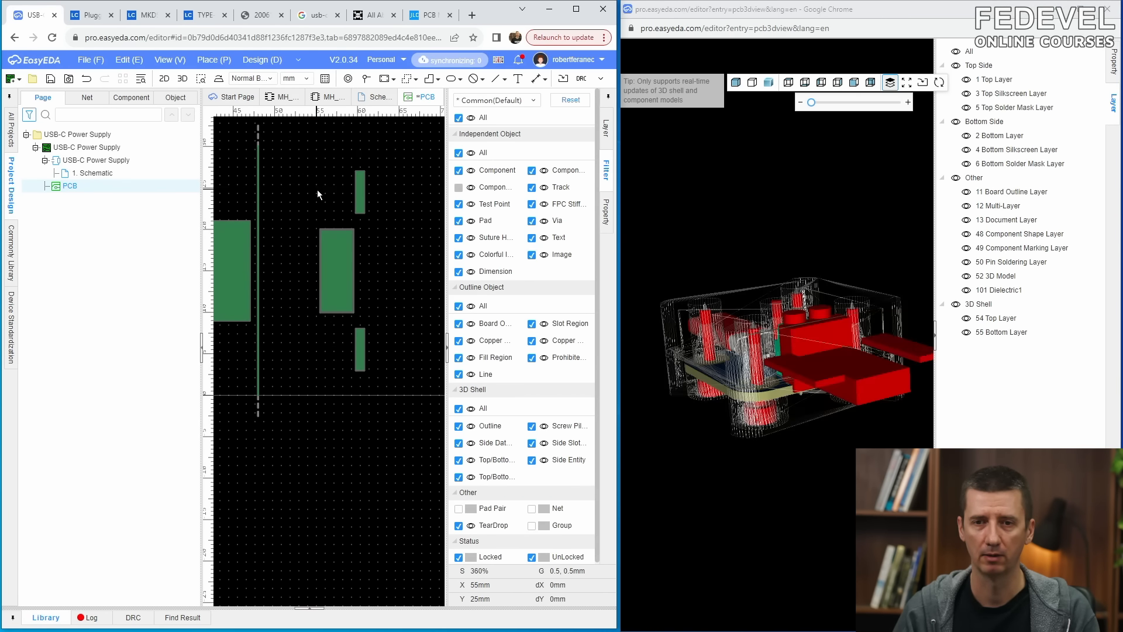
- Review the copied slot's start position, width and height, and examine both grooves beside the terminal opening in 3D
left_click(360, 201)
double_click(558, 322)
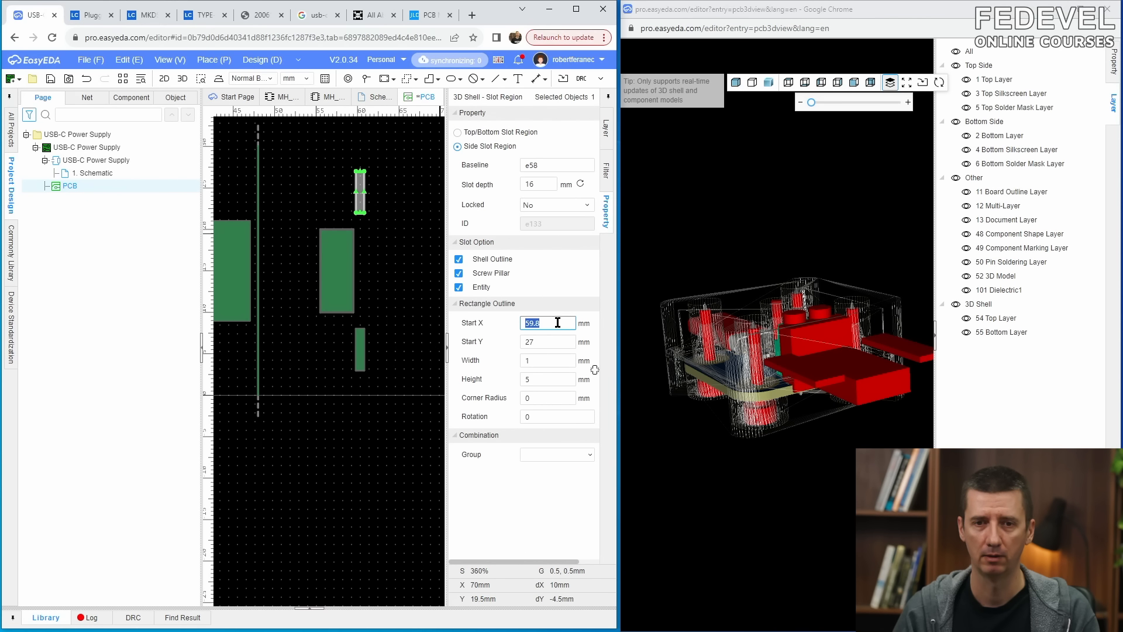
key("Tab")
key("Tab")
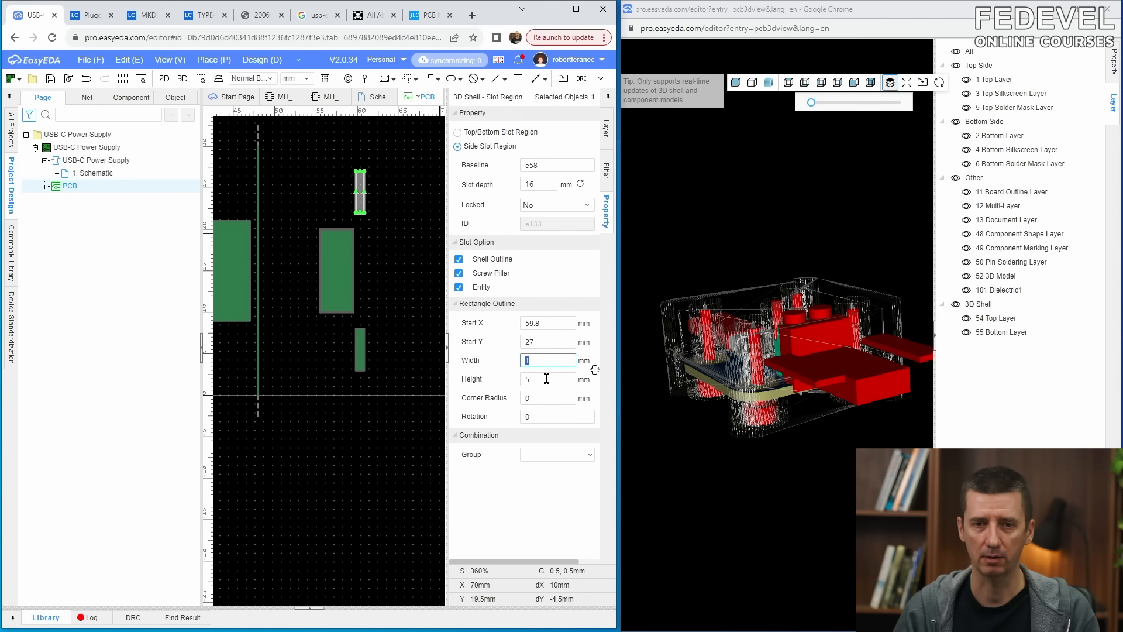
left_click(784, 441)
scroll(811, 340, "up", 5)
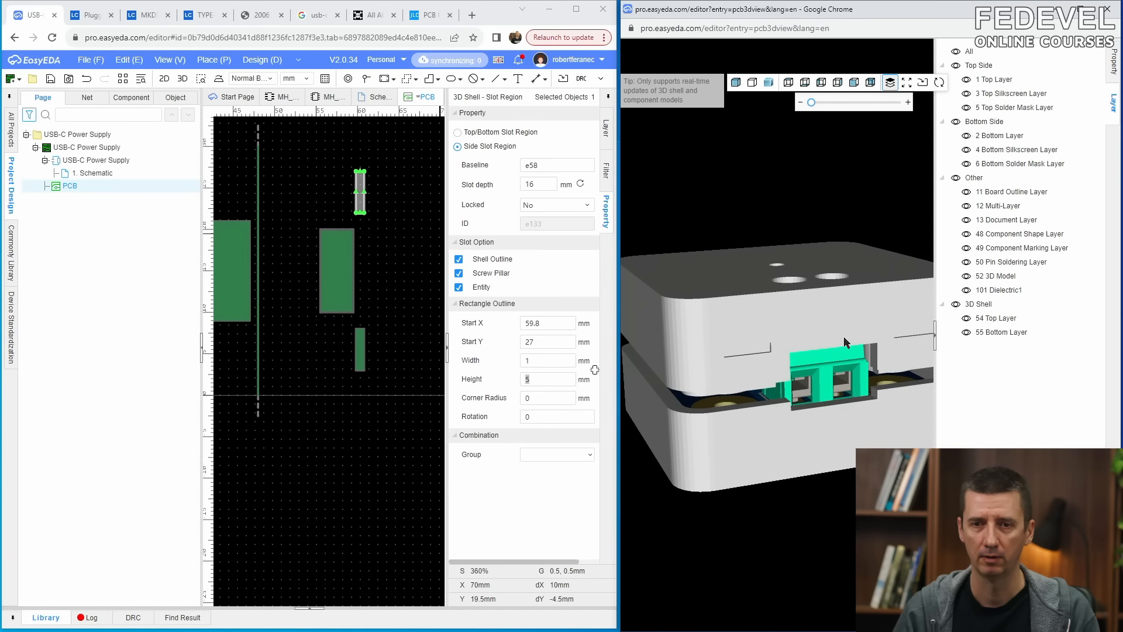
left_click_drag(811, 339, 837, 338)
left_click(310, 182)
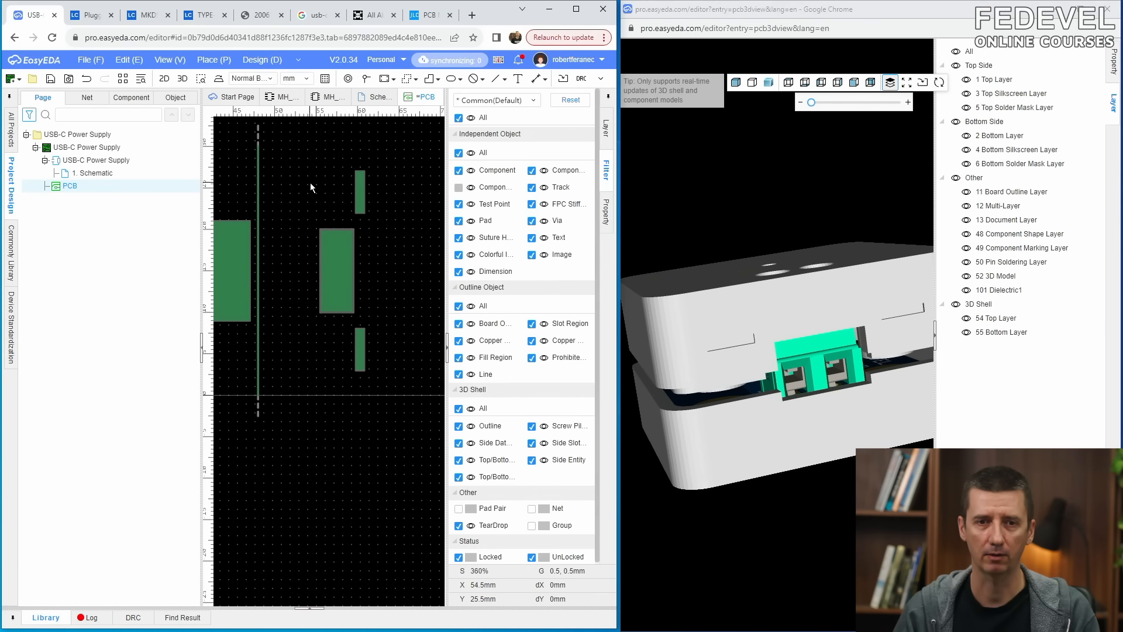
- Paste another copy of the small side slot at about X 55.8, Y 30.5 mm and set its width to 5 mm and height to 1 mm
right_click(310, 182)
left_click(303, 181)
key("ctrl+z")
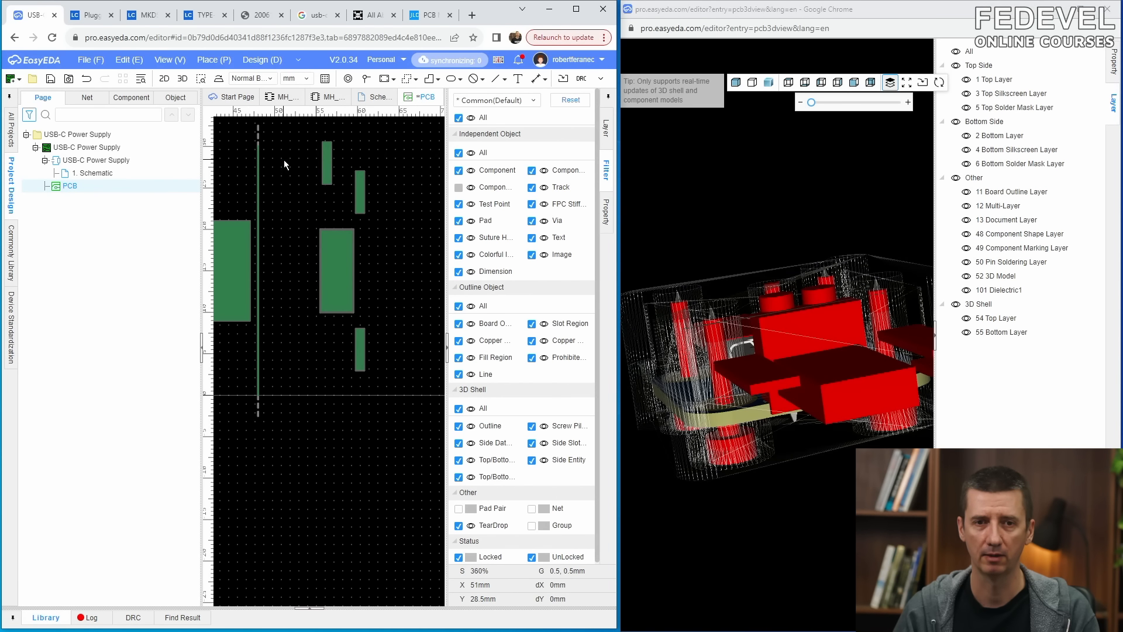
left_click(328, 168)
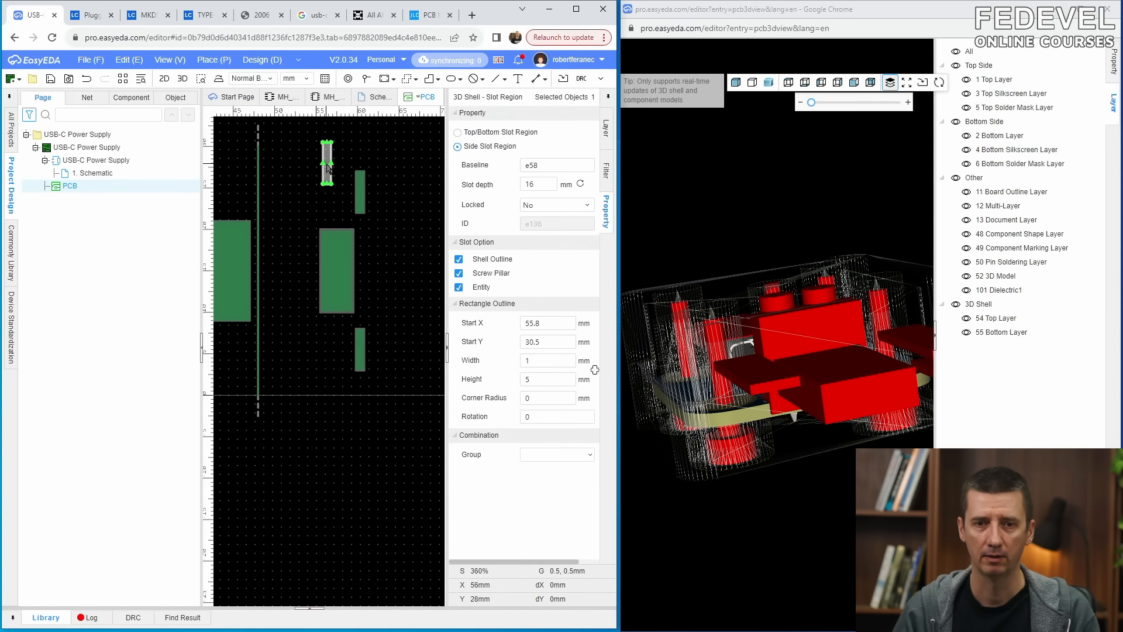
left_click(539, 379)
key("BackSpace")
type("1")
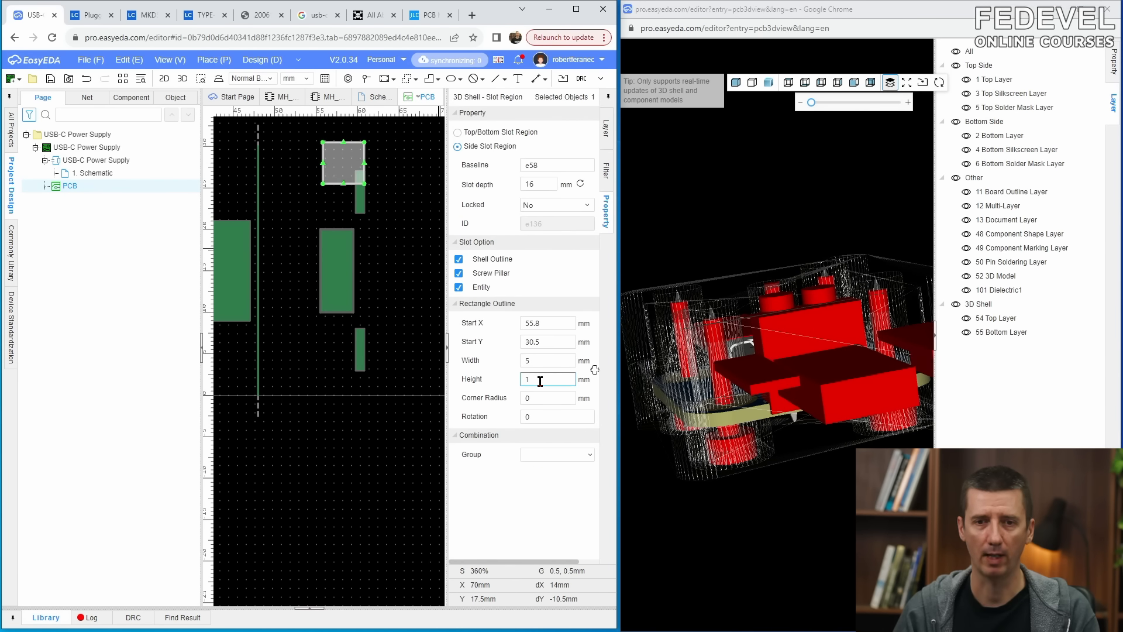
key("Return")
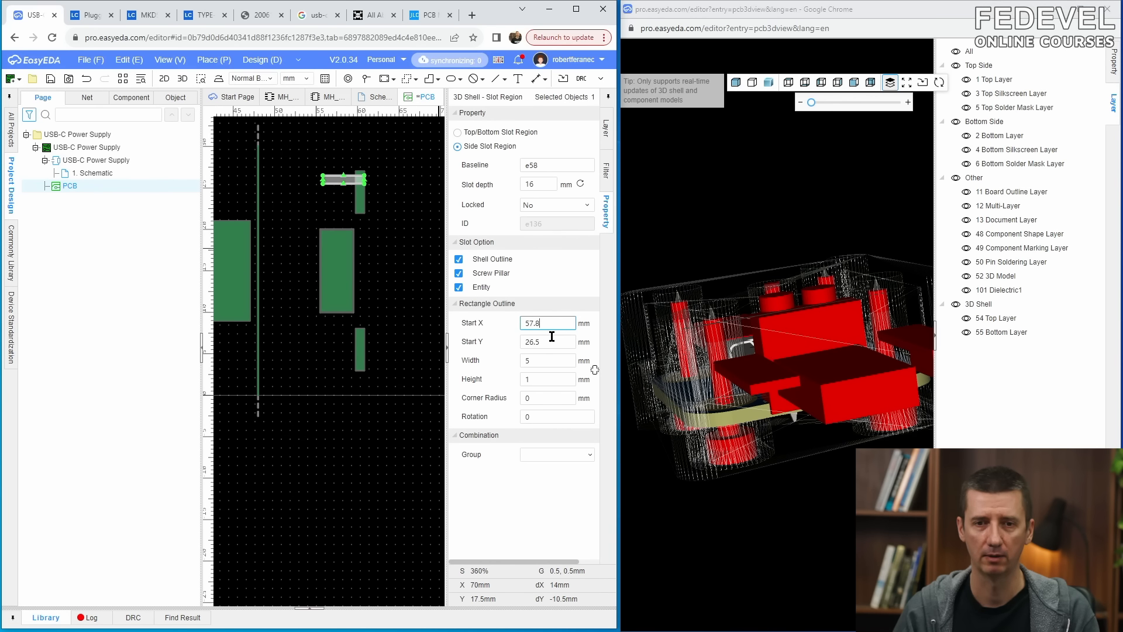
- Set the horizontal slot's start position to X 57.8 mm, Y 25 mm so it crosses the small vertical slot as a plus sign
left_click(552, 341)
key("Return")
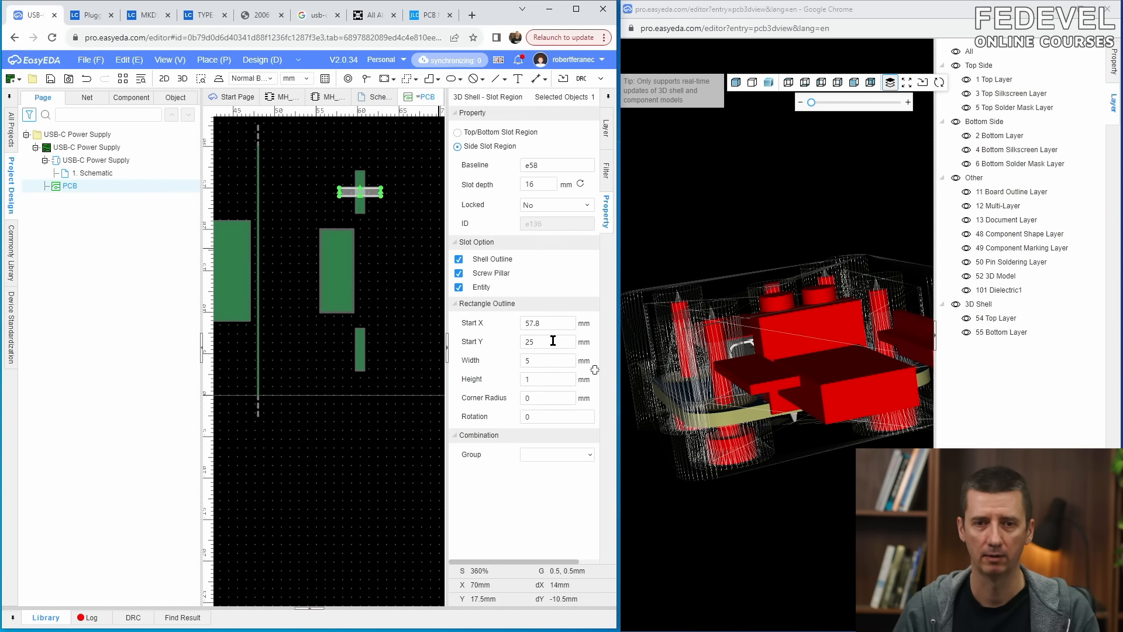
left_click(390, 220)
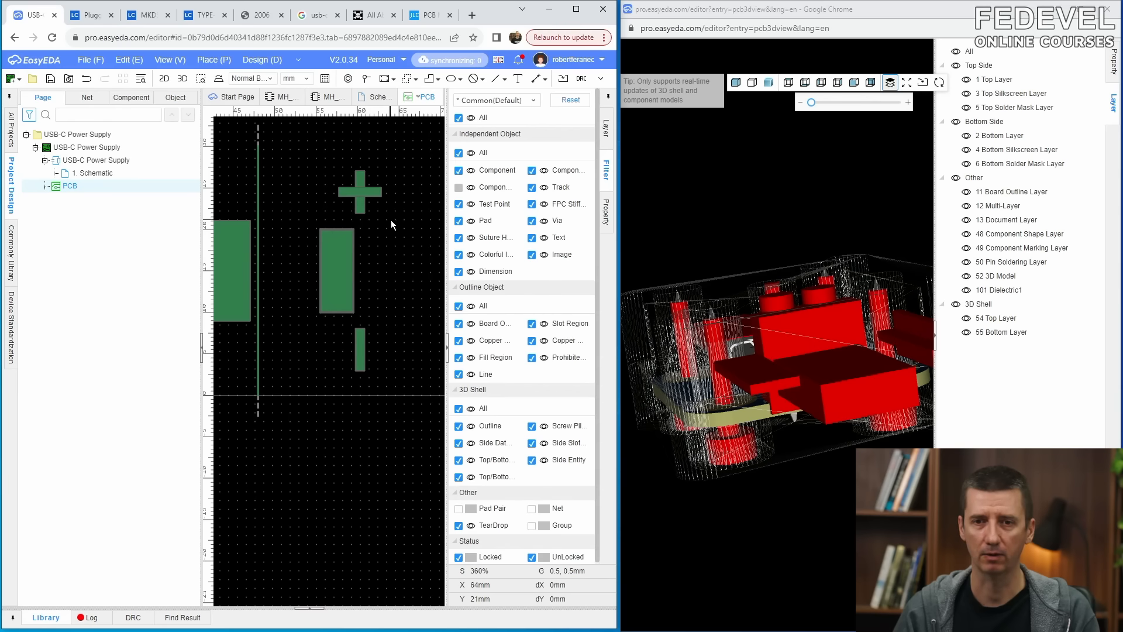
- Examine the plus and minus grooves beside the terminal opening in the 3D preview, with the shell closed
left_click(728, 236)
left_click_drag(772, 332, 801, 375)
left_click_drag(812, 103, 797, 109)
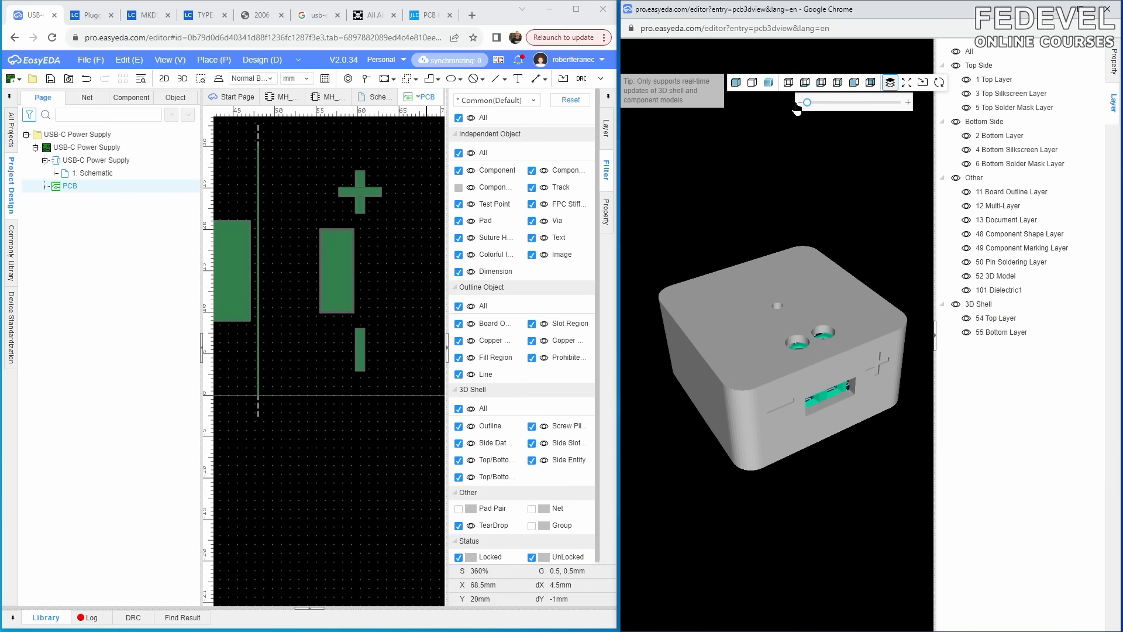
left_click_drag(782, 309, 815, 367)
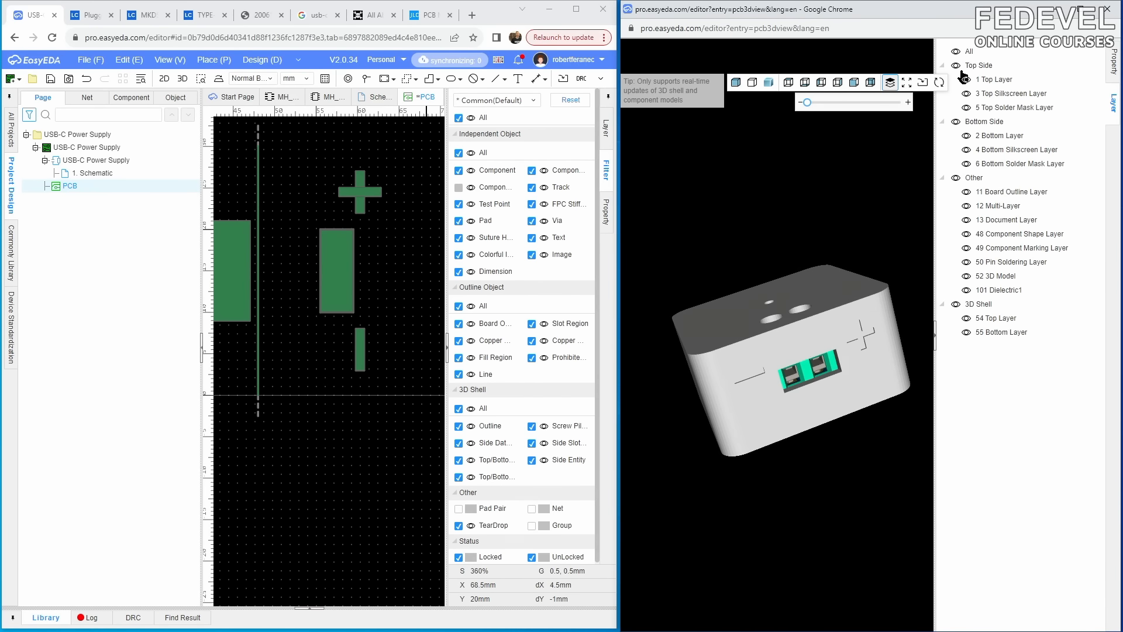
- Isolate the top shell and top copper layer in 3D to inspect the shell's inside, and show all layers again
left_click(956, 54)
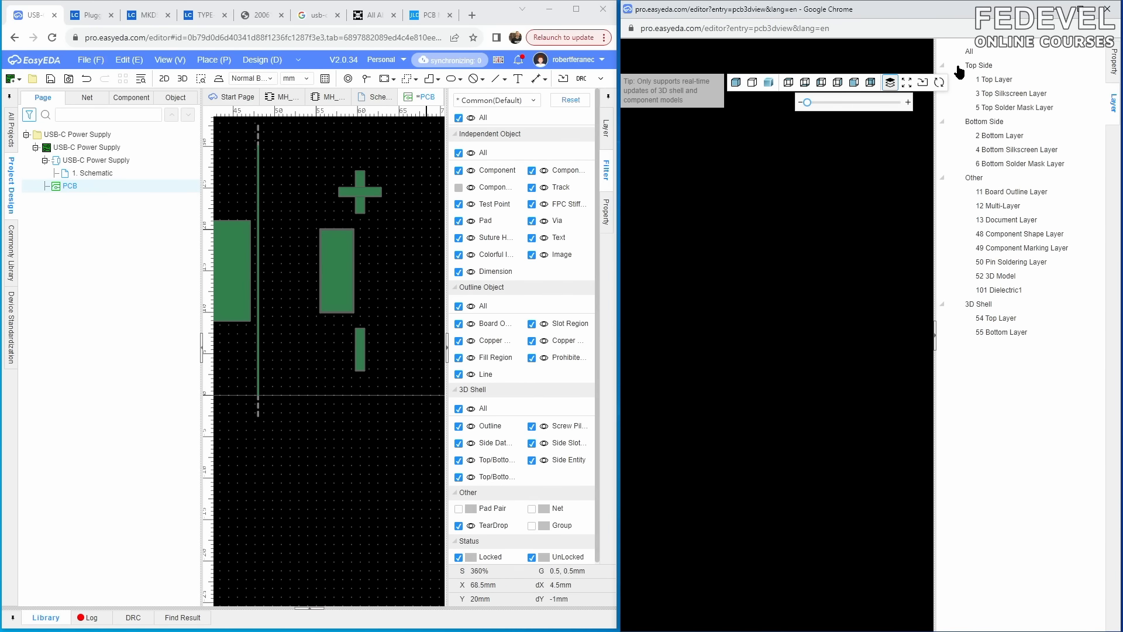
left_click(966, 319)
left_click_drag(849, 358, 751, 251)
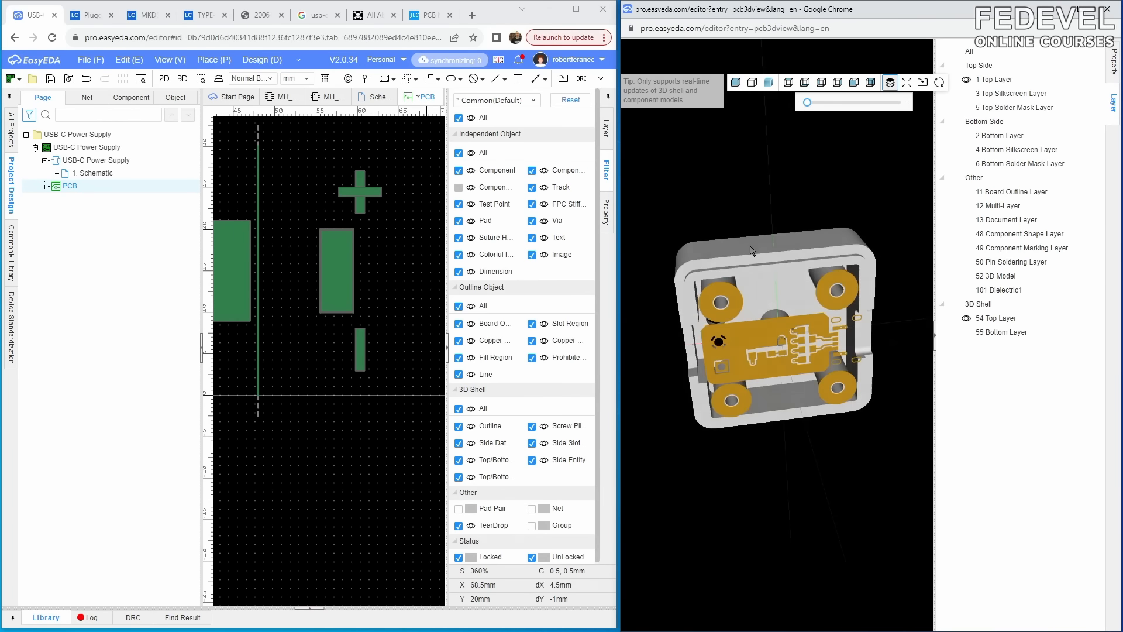
left_click(954, 53)
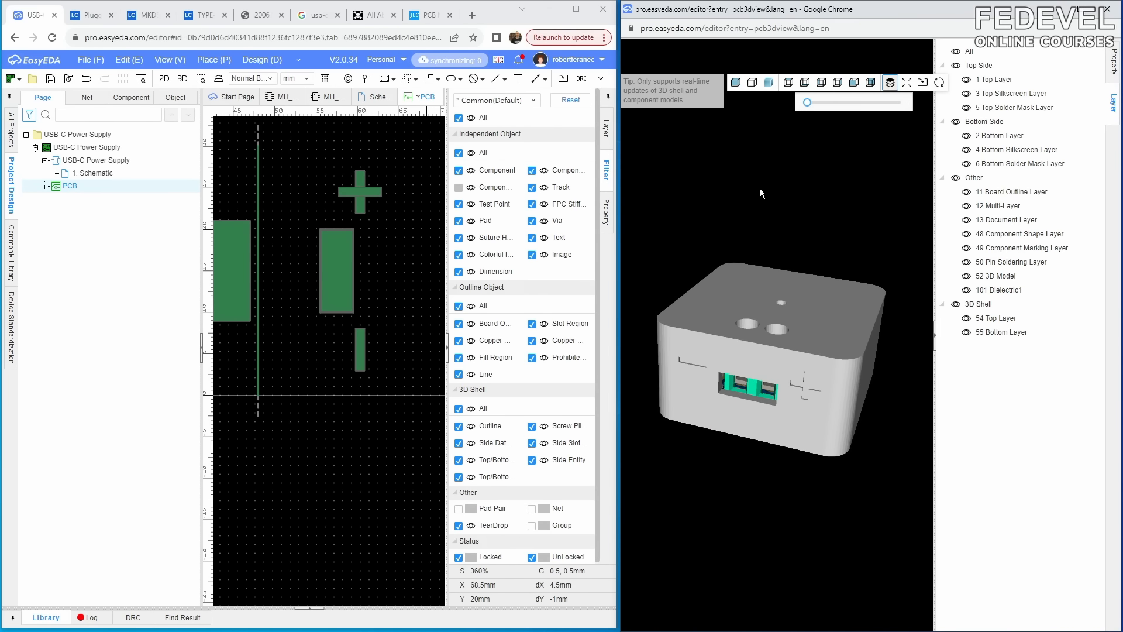
- Return to the PCB editor in a maximized window, fit the whole design in view and save the PCB
left_click(500, 12)
left_click(576, 9)
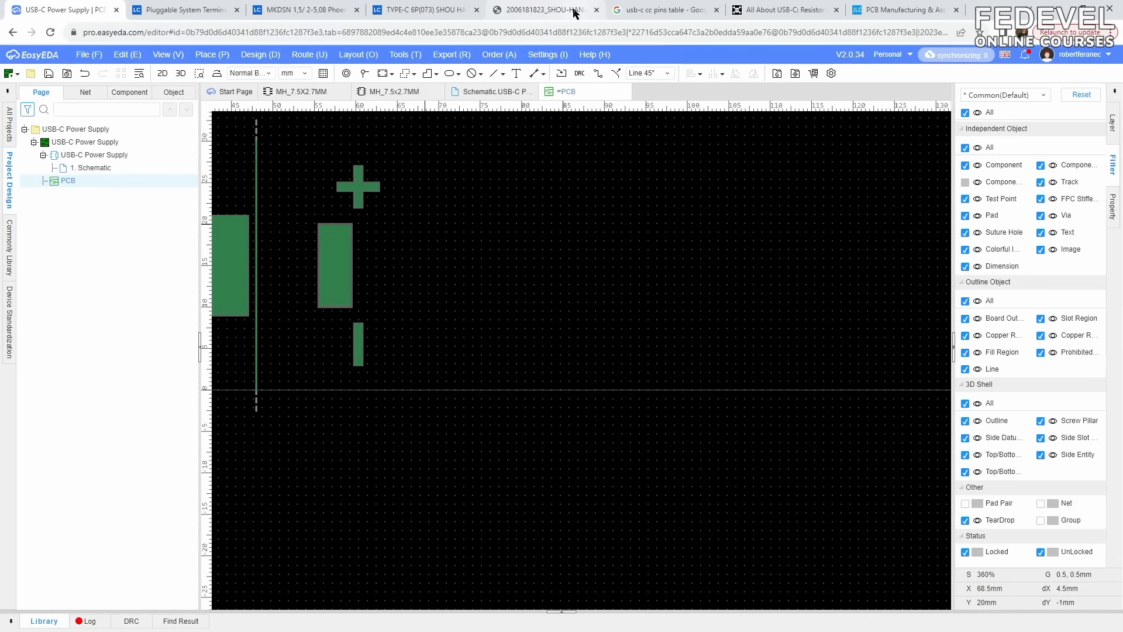
key("k")
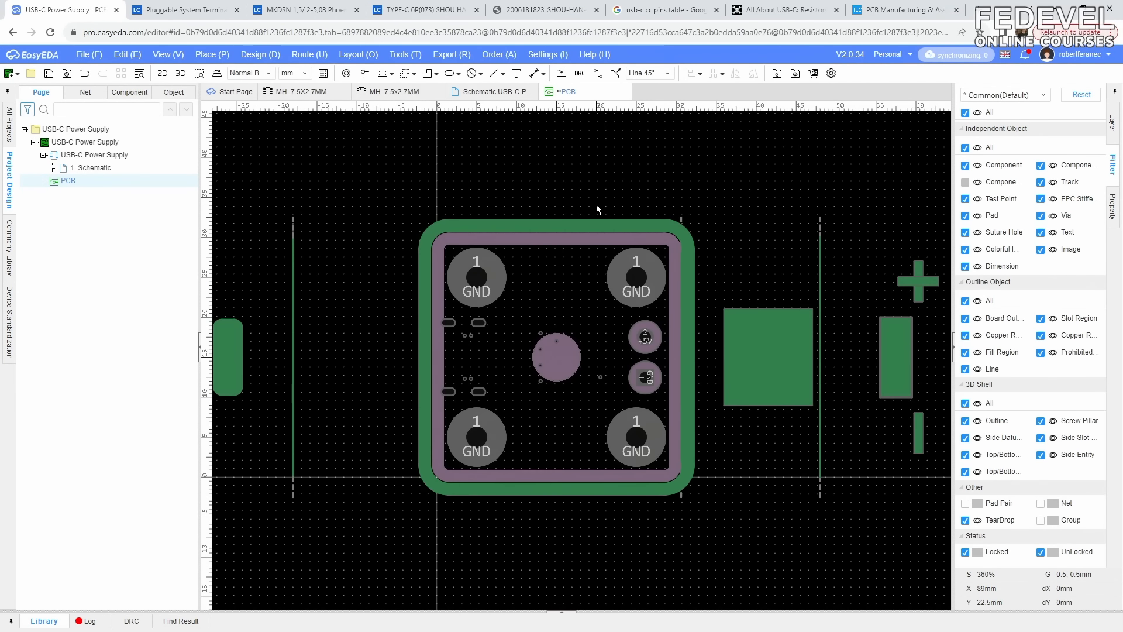
left_click(48, 75)
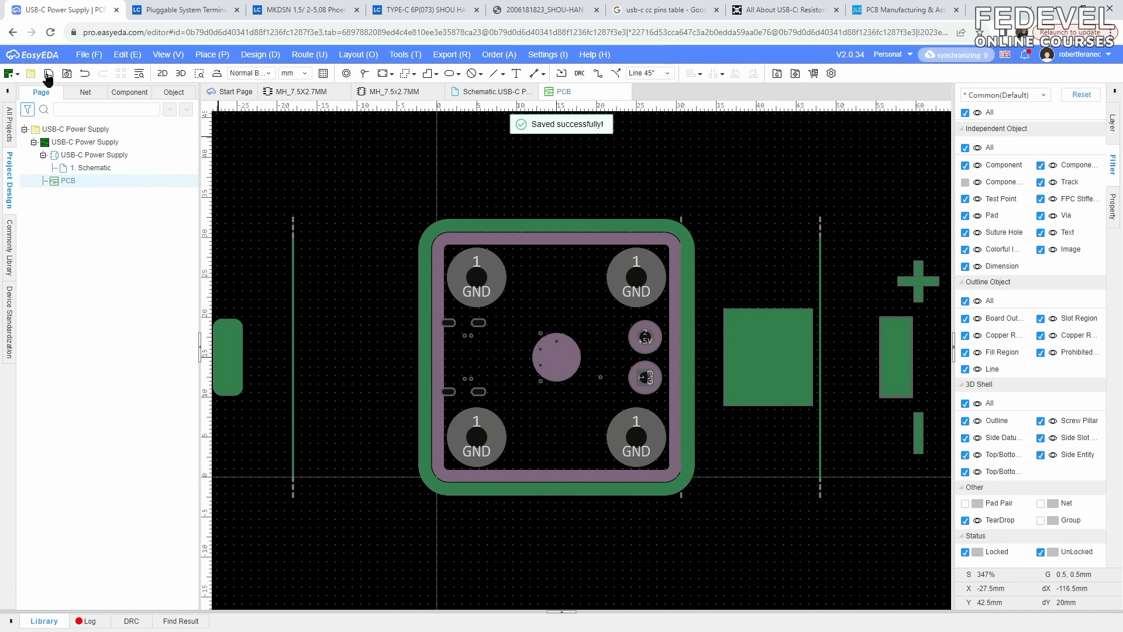
- Export the 3D shell as an STL file named 3DShell_PCB
left_click(89, 55)
mouse_move(104, 240)
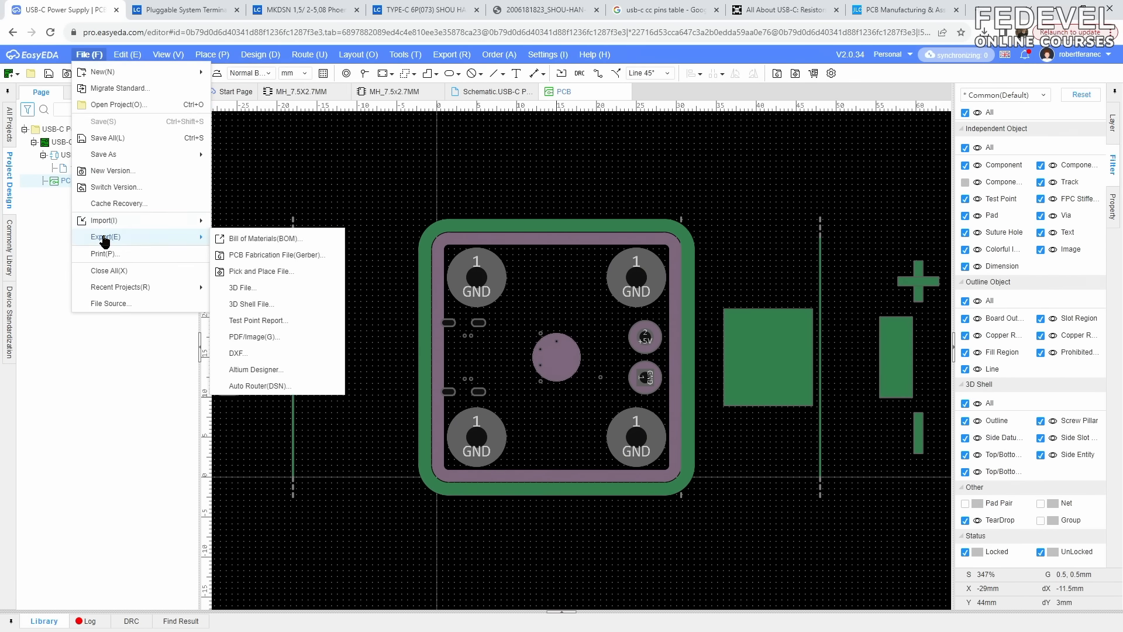
left_click(279, 308)
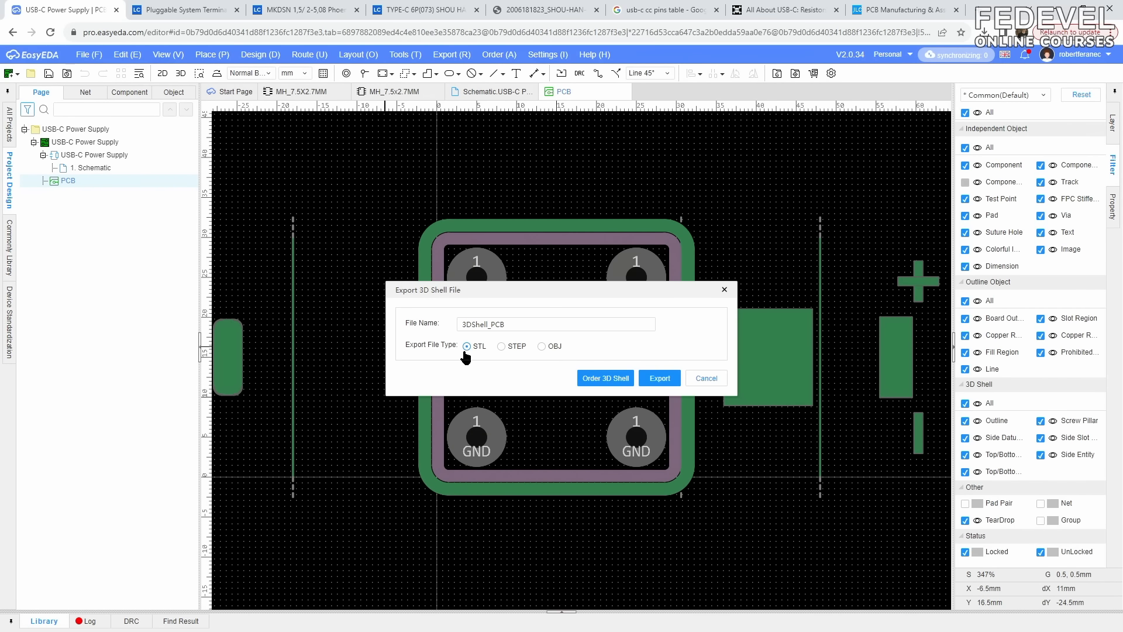
left_click(661, 379)
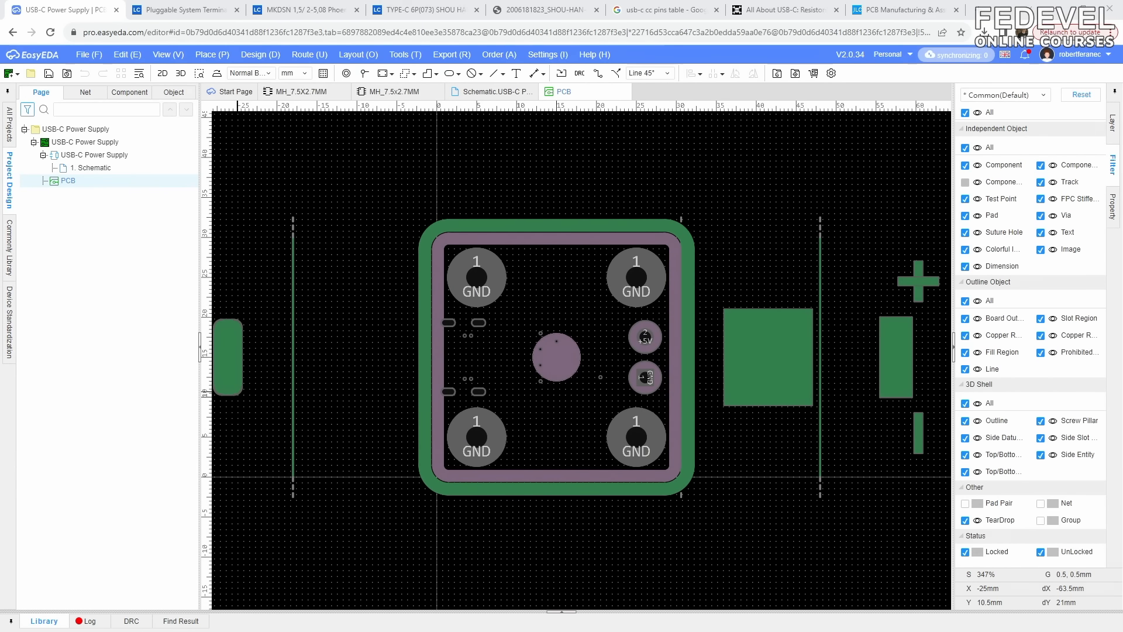
- In Total Commander, open 3DShell_PCB.zip and extract both STL files into the USB-C Power Supply folder
key("alt+Tab")
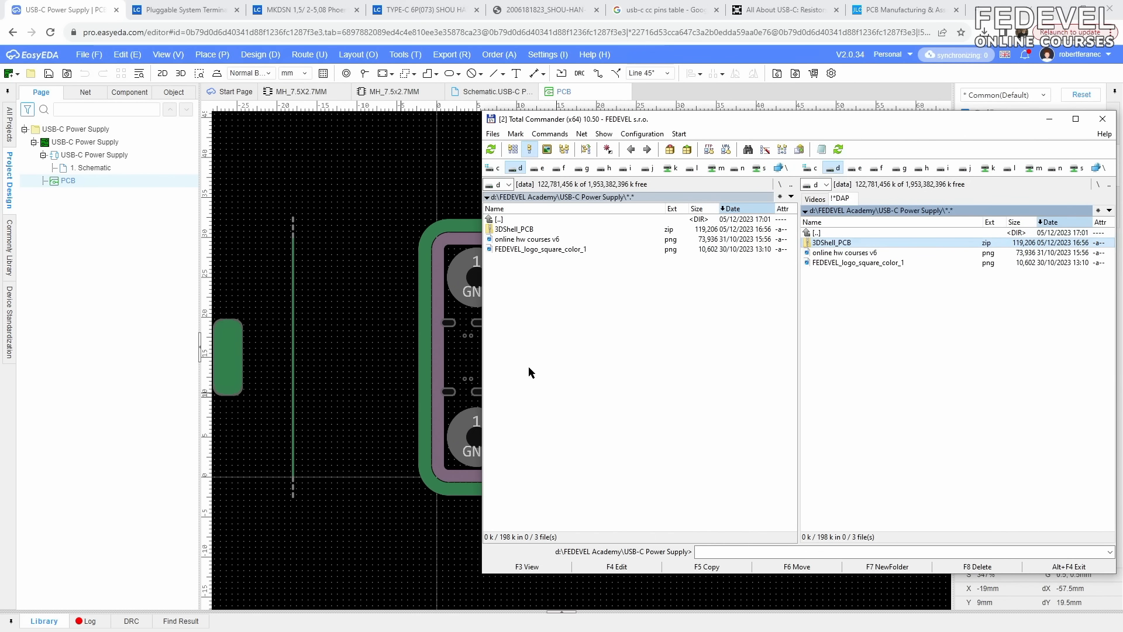
double_click(848, 243)
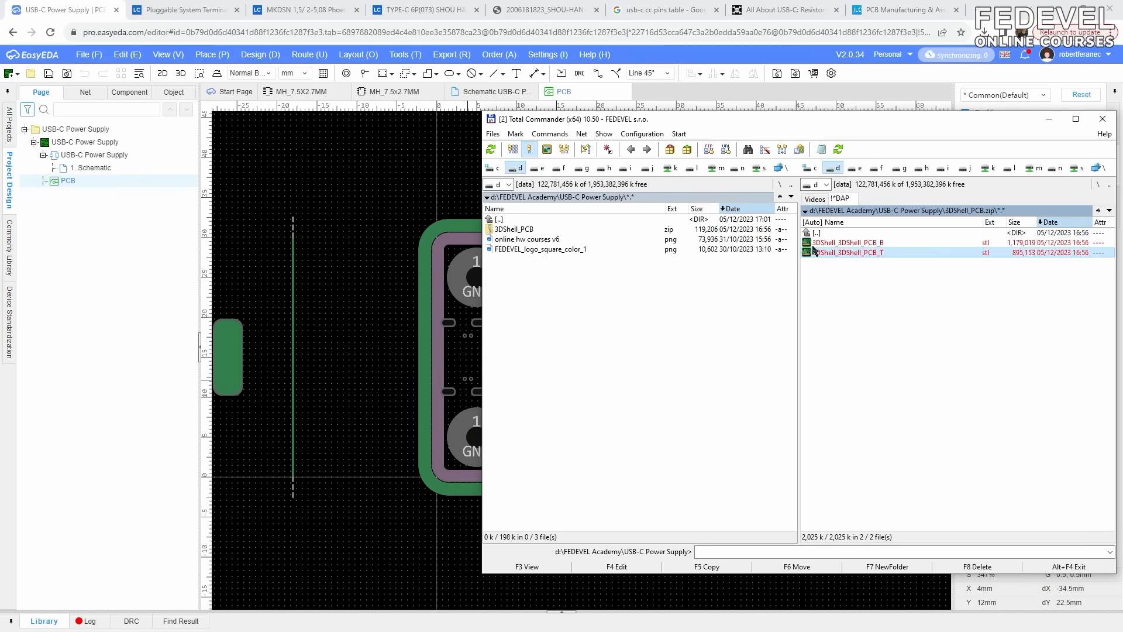
left_click_drag(518, 286, 519, 286)
left_click(710, 370)
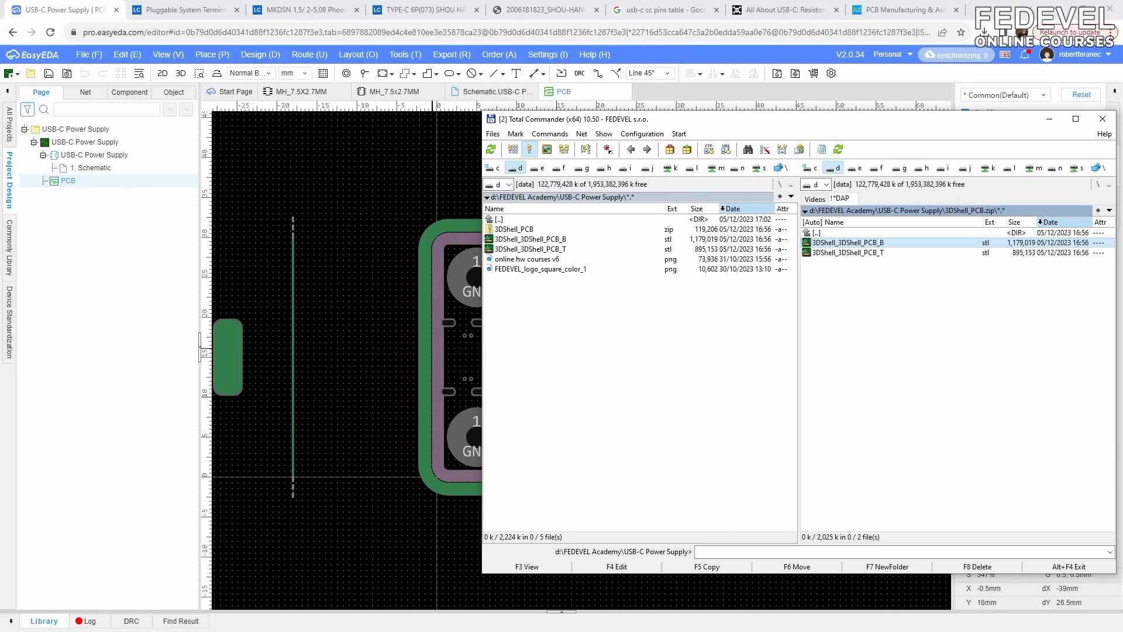
- Switch to Ultimaker Cura and load 3DShell_3DShell_PCB_B.stl and 3DShell_3DShell_PCB_T.stl from Total Commander, then minimize the file manager
key("alt+Tab")
key("alt+Tab")
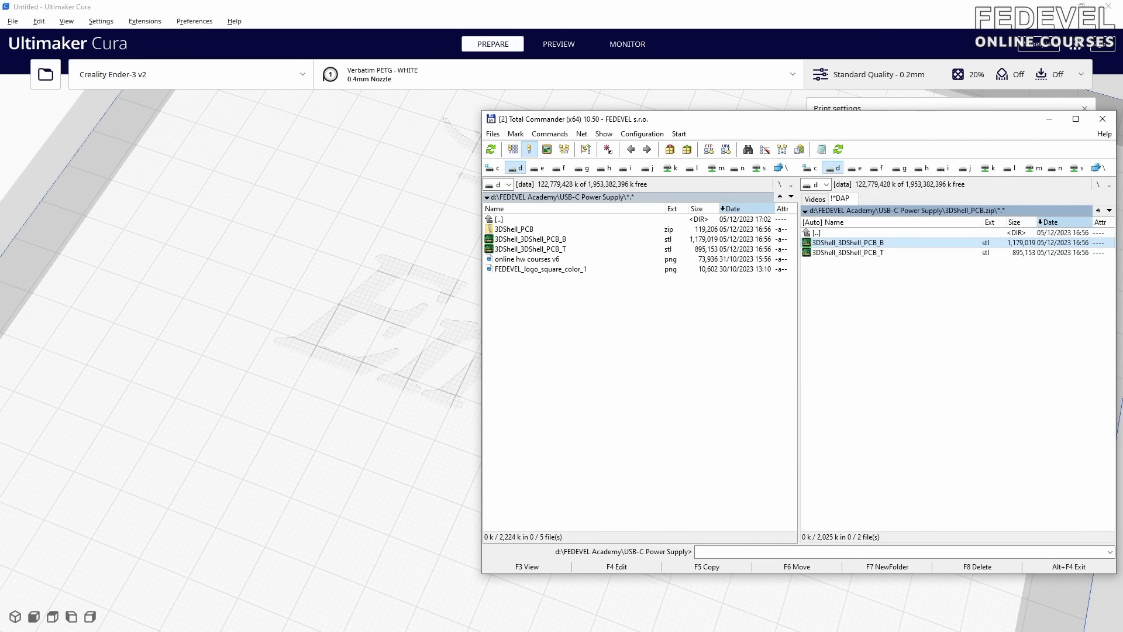
left_click_drag(493, 242, 389, 249)
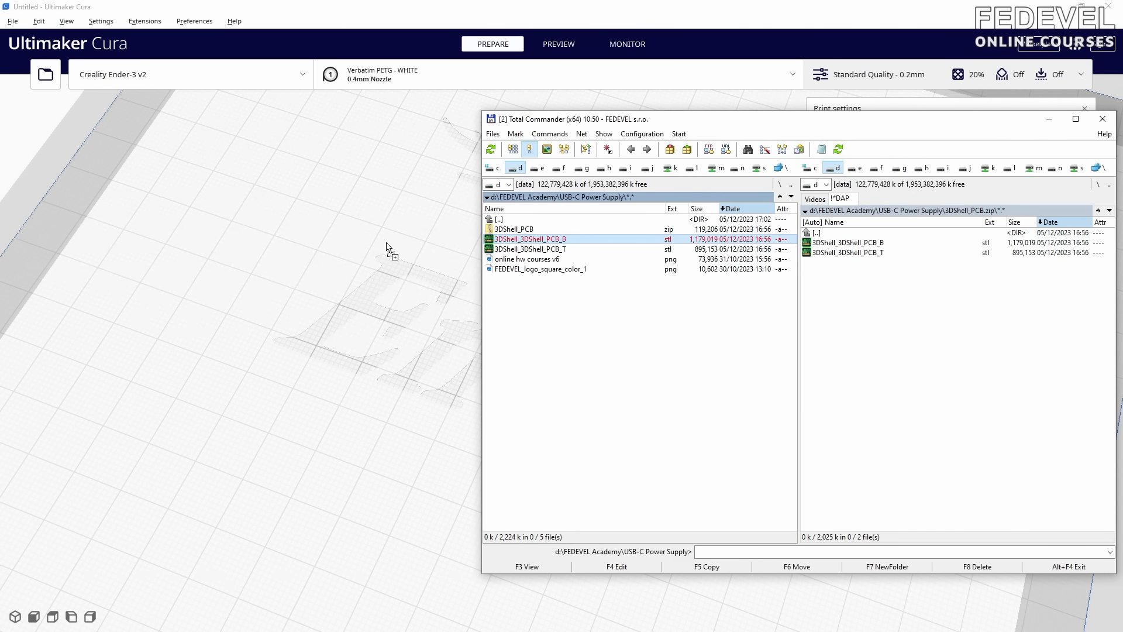
left_click_drag(491, 250, 333, 258)
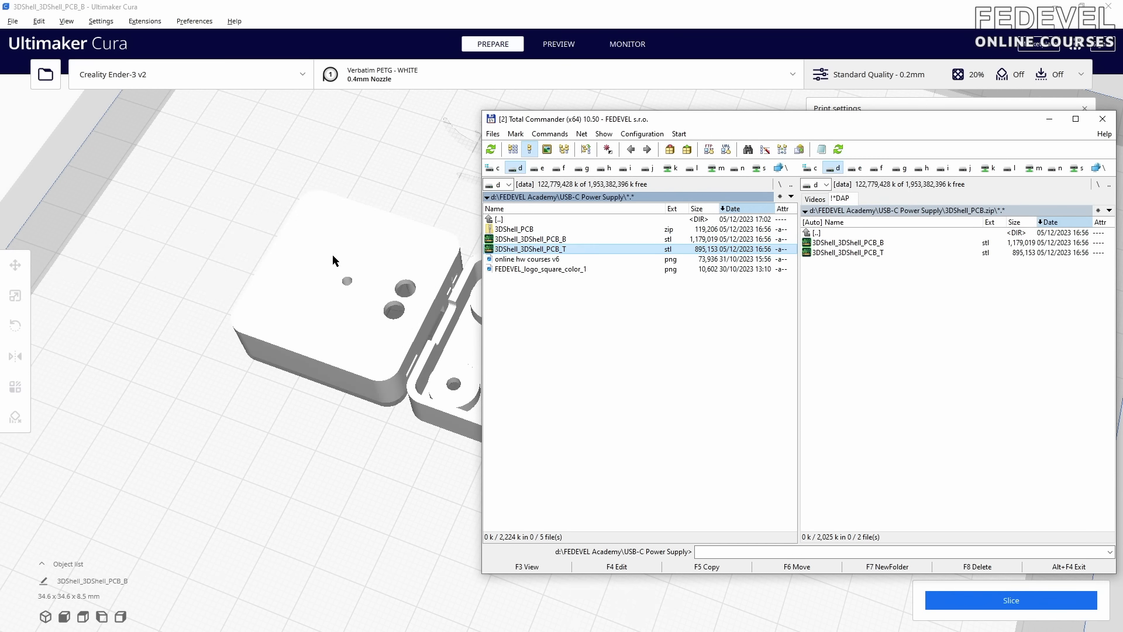
left_click(1048, 119)
- Move the bottom shell along X away from the top shell on the build plate
scroll(630, 201, "down", 6)
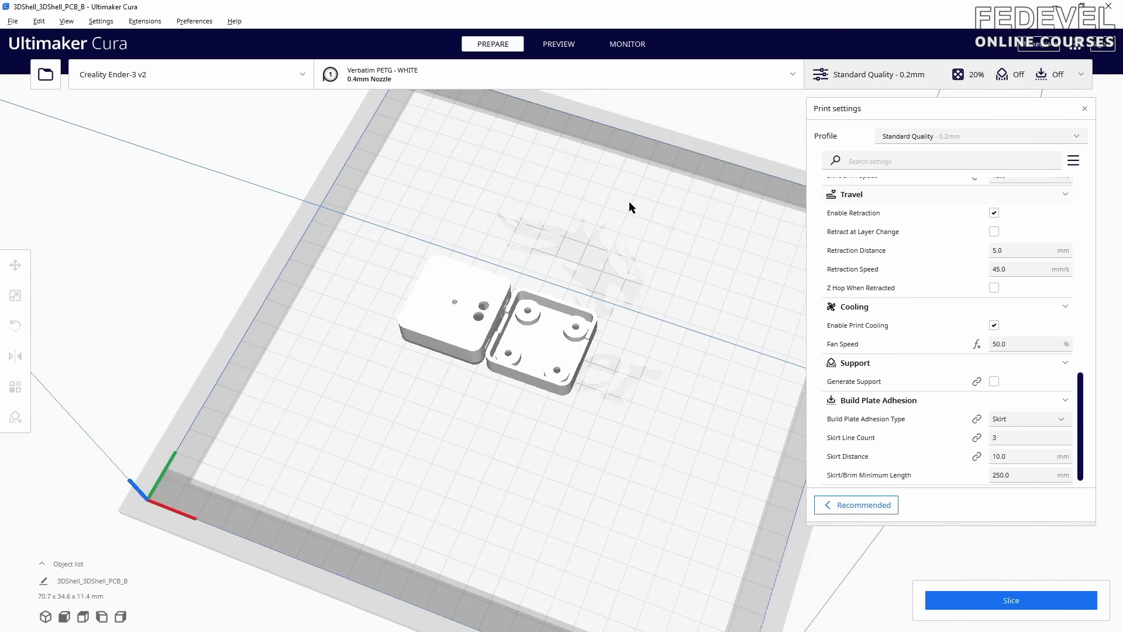
scroll(563, 308, "down", 4)
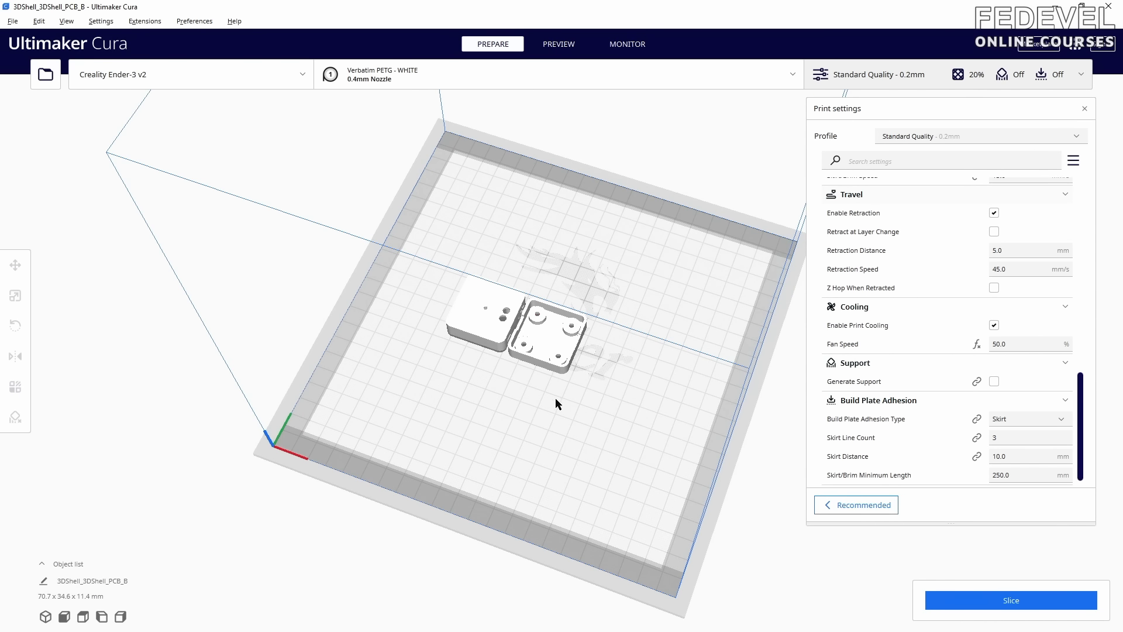
right_click_drag(556, 399, 555, 354)
scroll(522, 337, "up", 5)
left_click(554, 353)
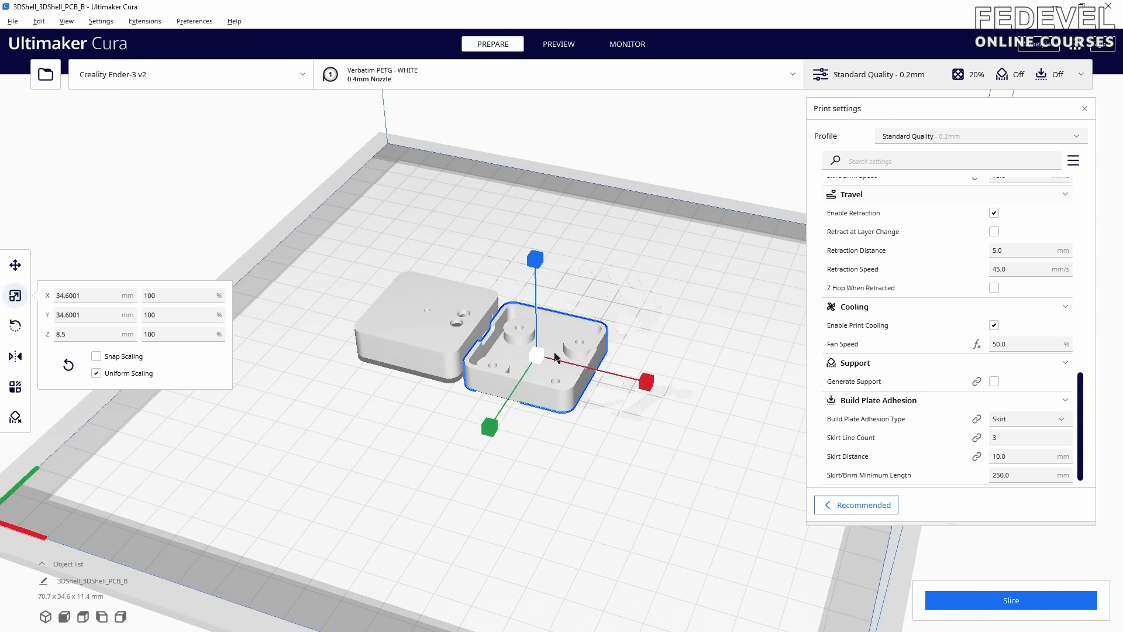
left_click(16, 265)
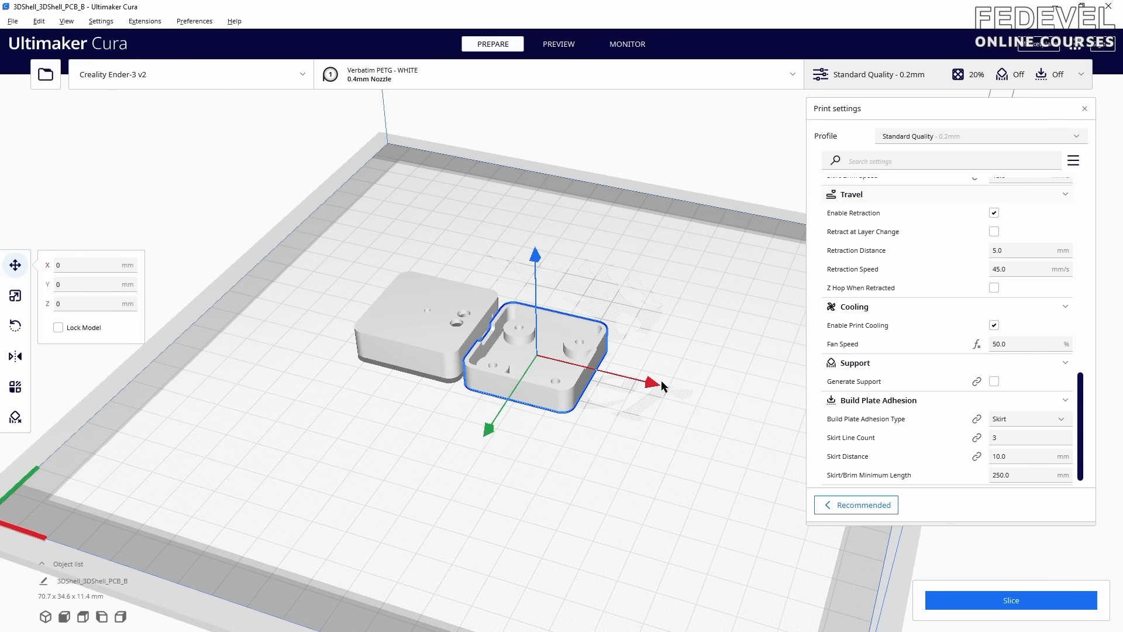
left_click_drag(661, 383, 758, 407)
- Lay the top shell on its flat outer face with its open side up and arrange all models on the build plate
left_click(413, 327)
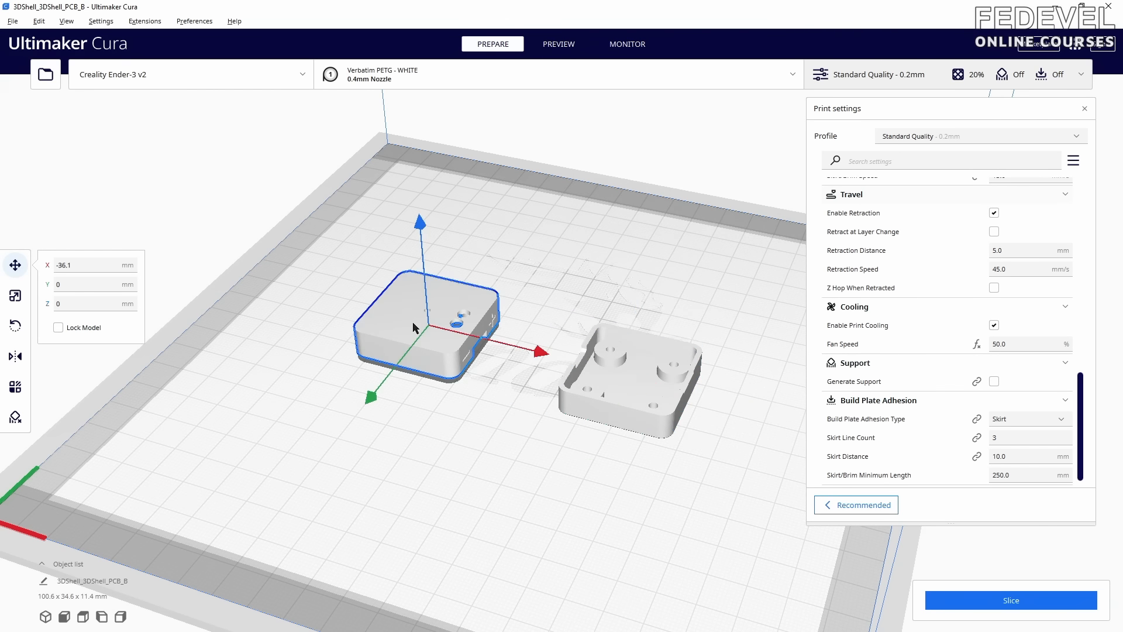
left_click(15, 325)
left_click(137, 333)
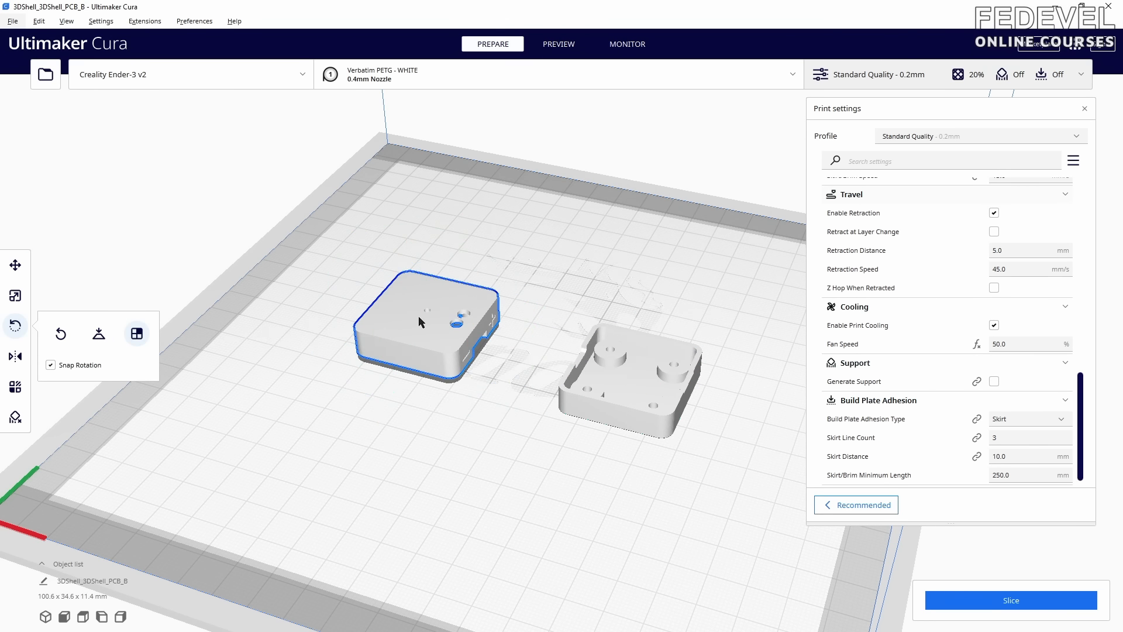
left_click(398, 326)
right_click(469, 269)
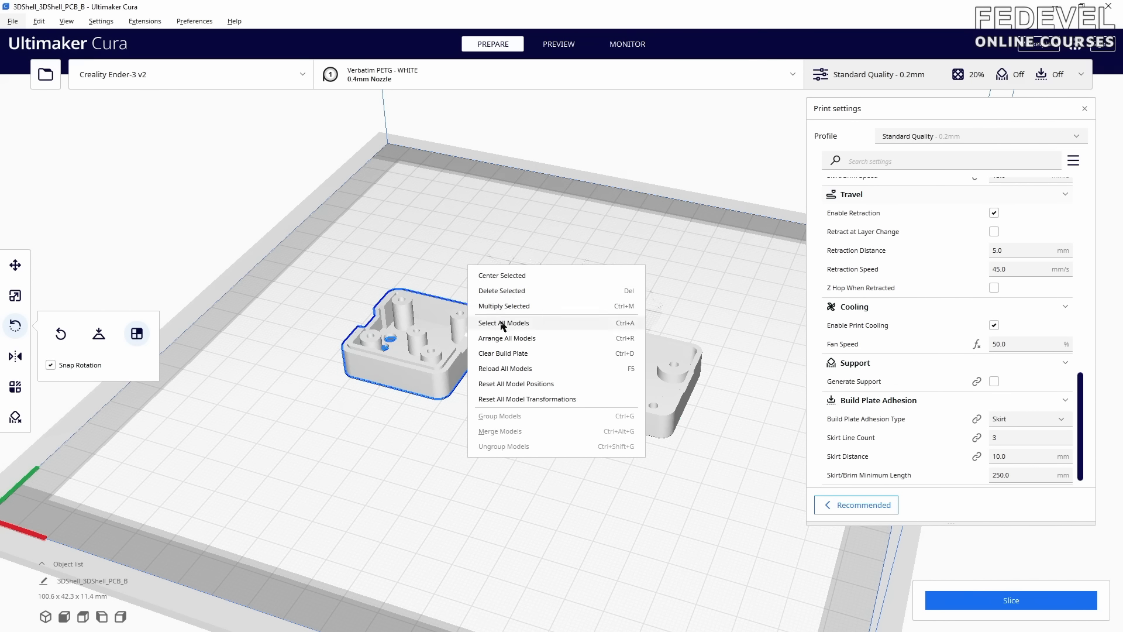
left_click(503, 335)
- Shift the bottom and top shells along X to leave a small gap between them, spanning about 73.7 mm overall
scroll(520, 238, "down", 3)
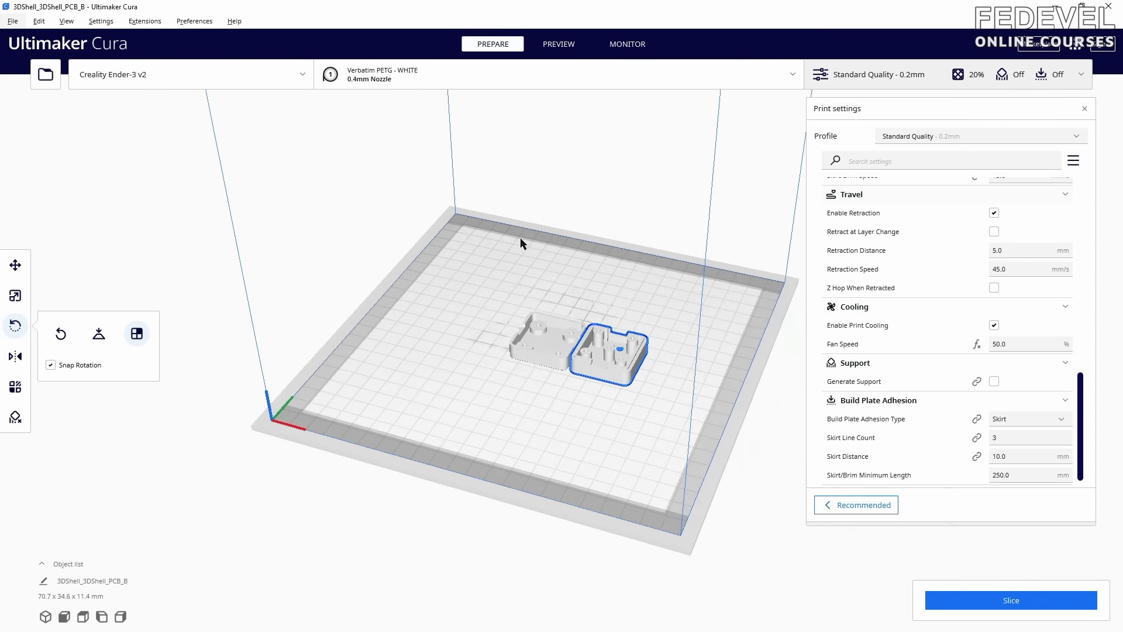
scroll(591, 351, "up", 3)
left_click(73, 309)
left_click(509, 357)
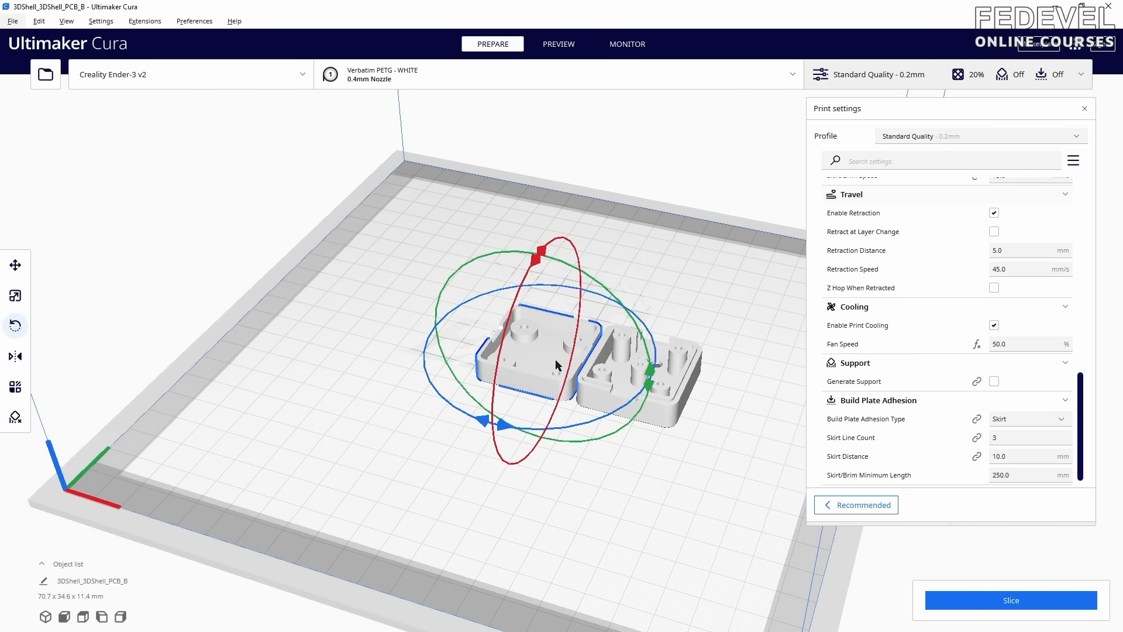
key("t")
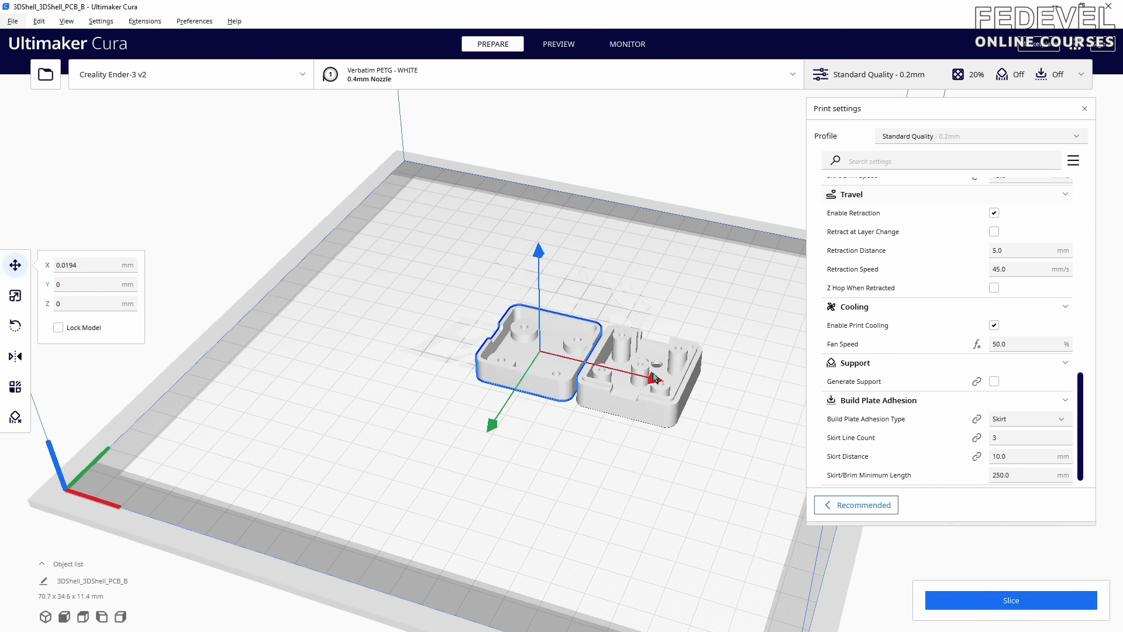
left_click_drag(654, 378, 624, 371)
left_click(644, 388)
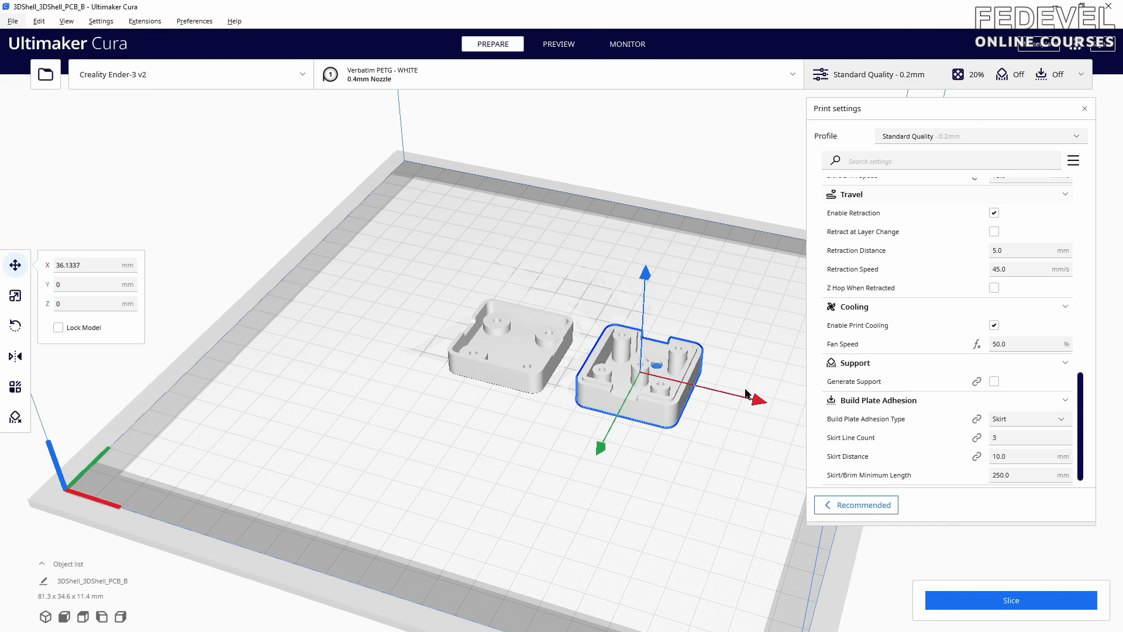
left_click_drag(760, 399, 735, 393)
scroll(488, 272, "down", 2)
left_click(526, 403)
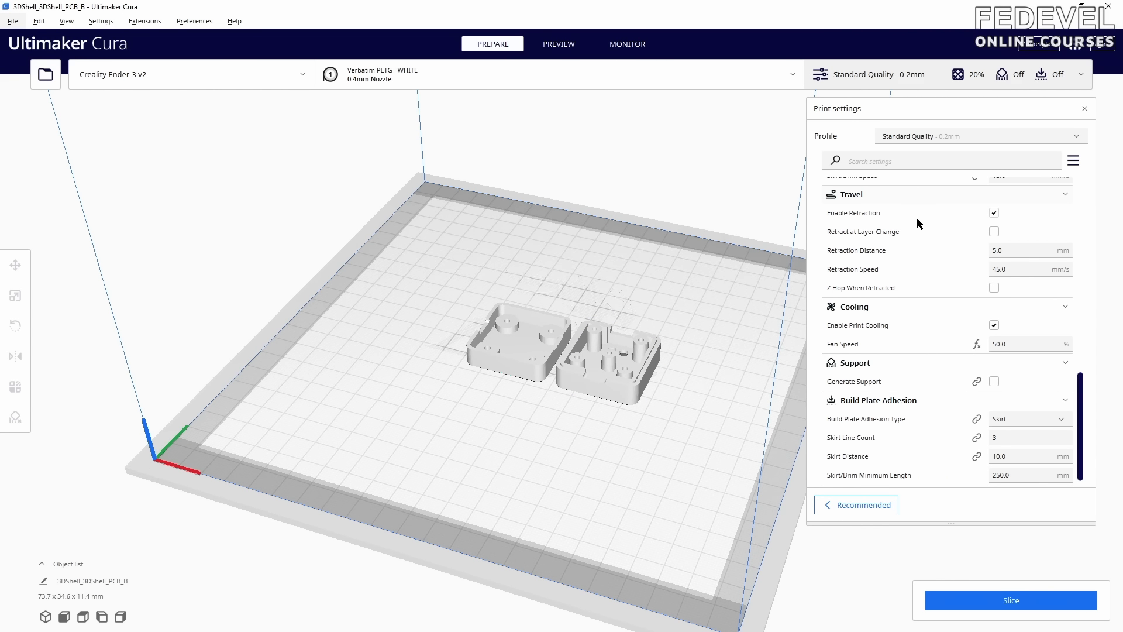
- Set the Initial Layer Speed in the print settings to 5 mm/s
scroll(917, 217, "up", 8)
scroll(918, 218, "down", 4)
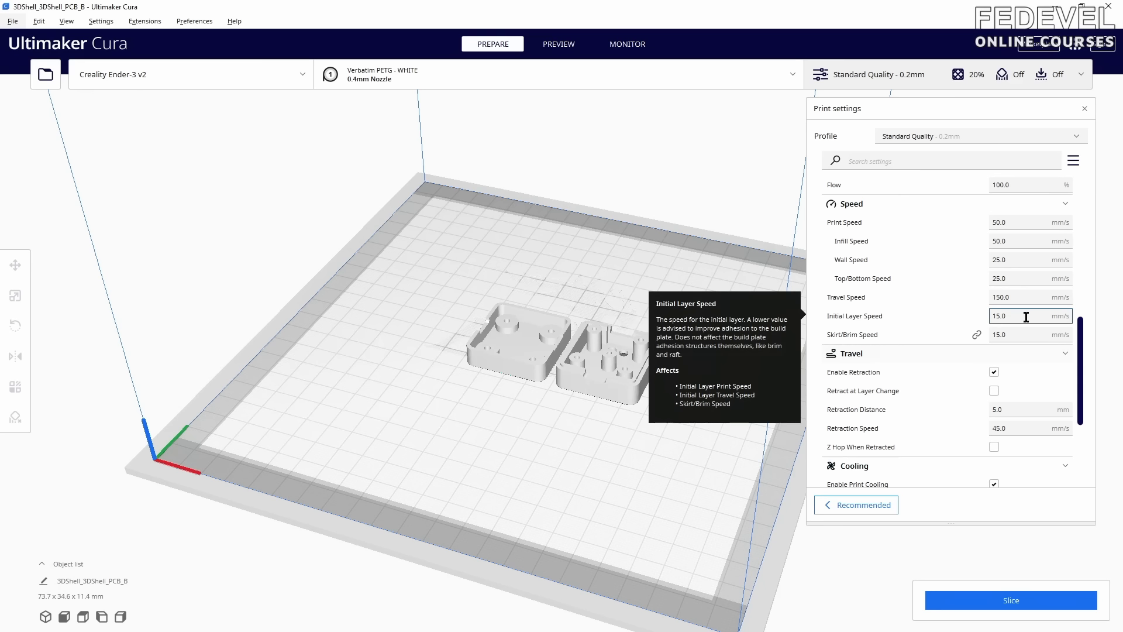
type("5")
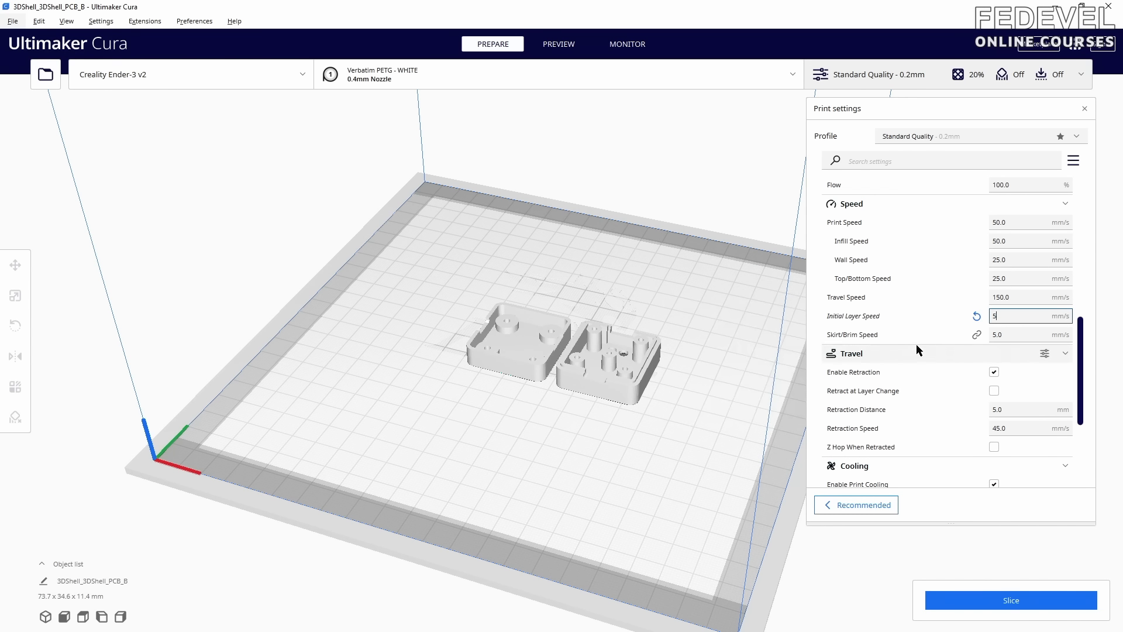
- Enable Generate Support with placement set to Touching Buildplate, and slice the two shells and open the layer preview
scroll(916, 344, "down", 3)
scroll(916, 345, "down", 2)
left_click(994, 365)
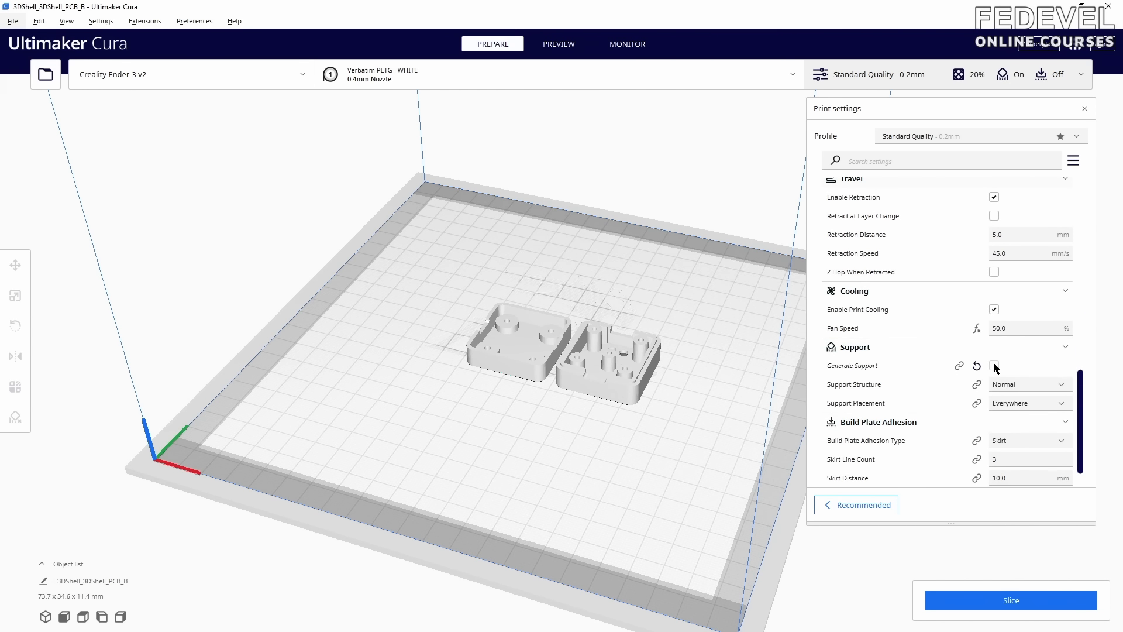
scroll(919, 355, "down", 3)
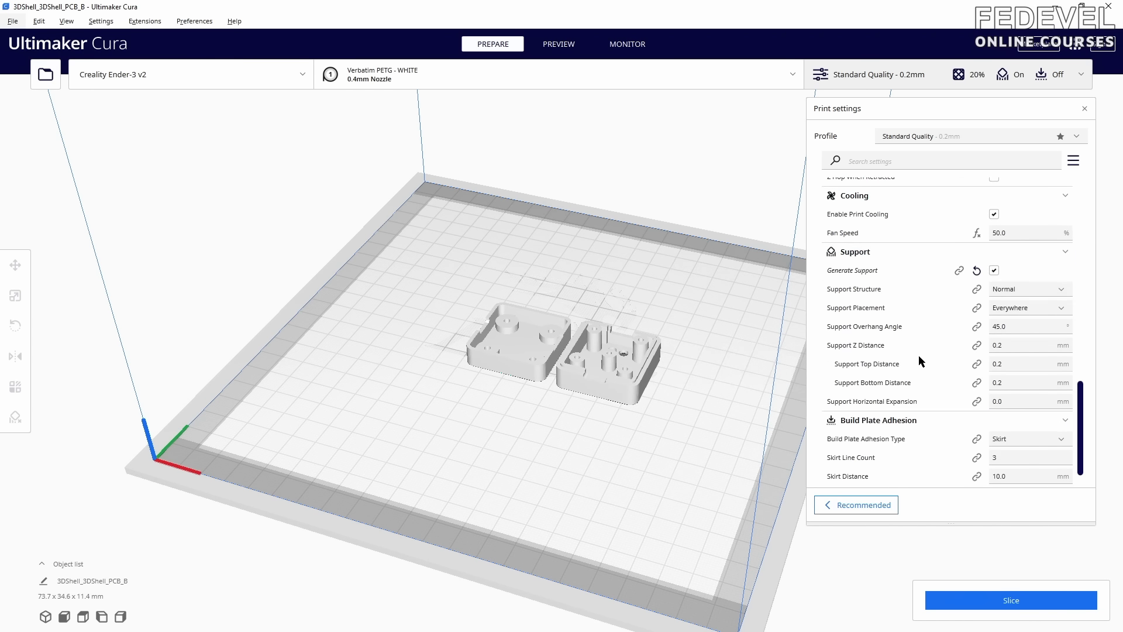
left_click(1018, 310)
left_click(1018, 320)
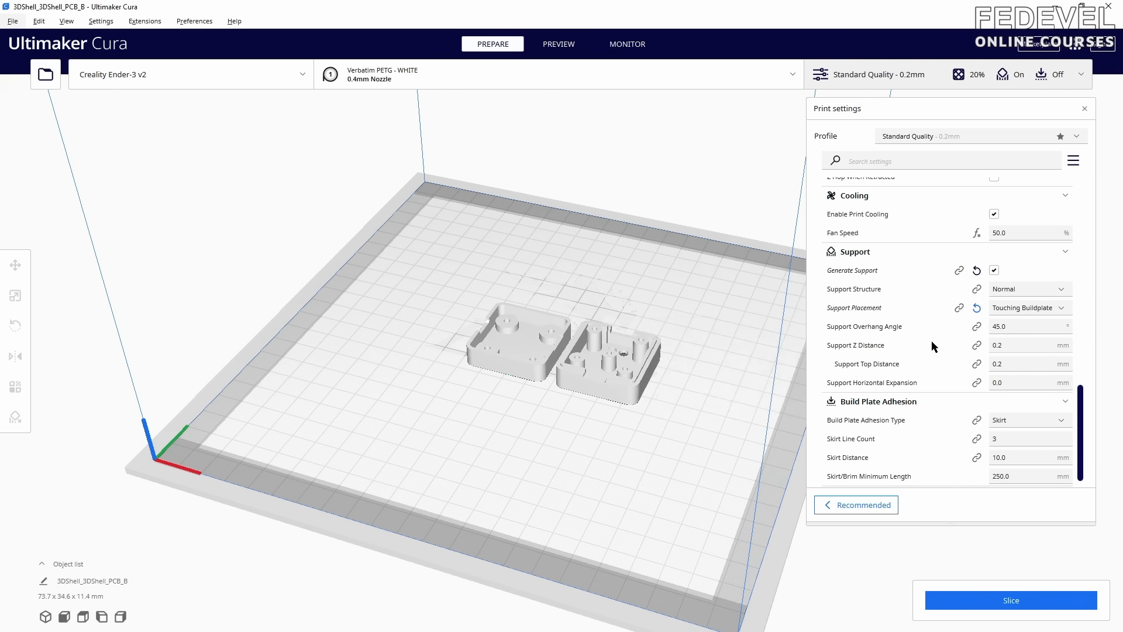
scroll(931, 341, "down", 1)
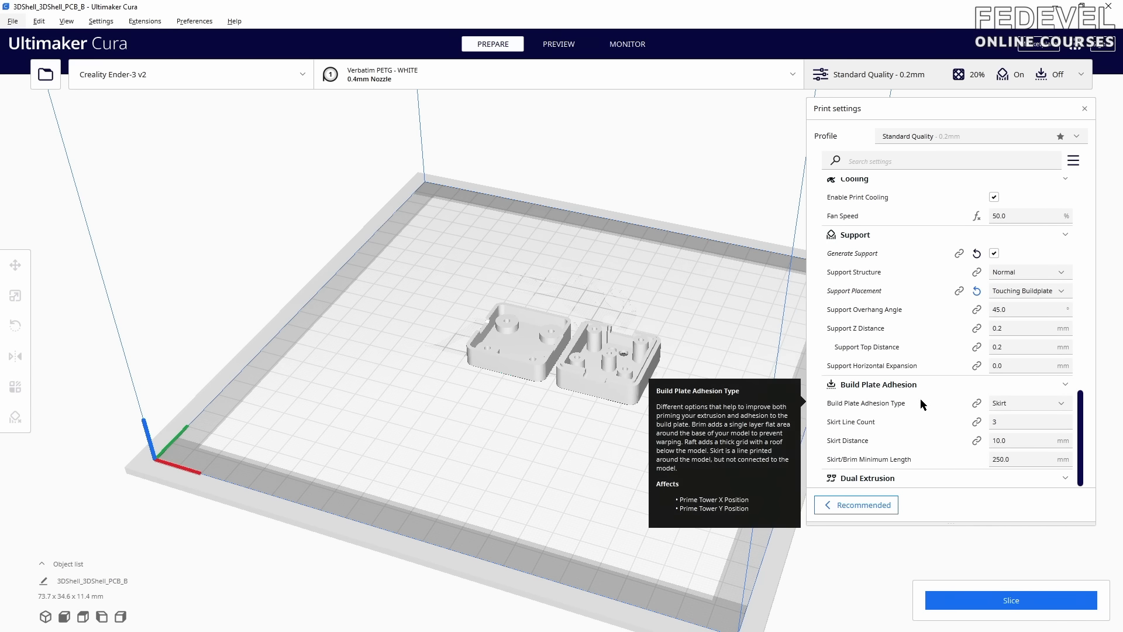
left_click(931, 599)
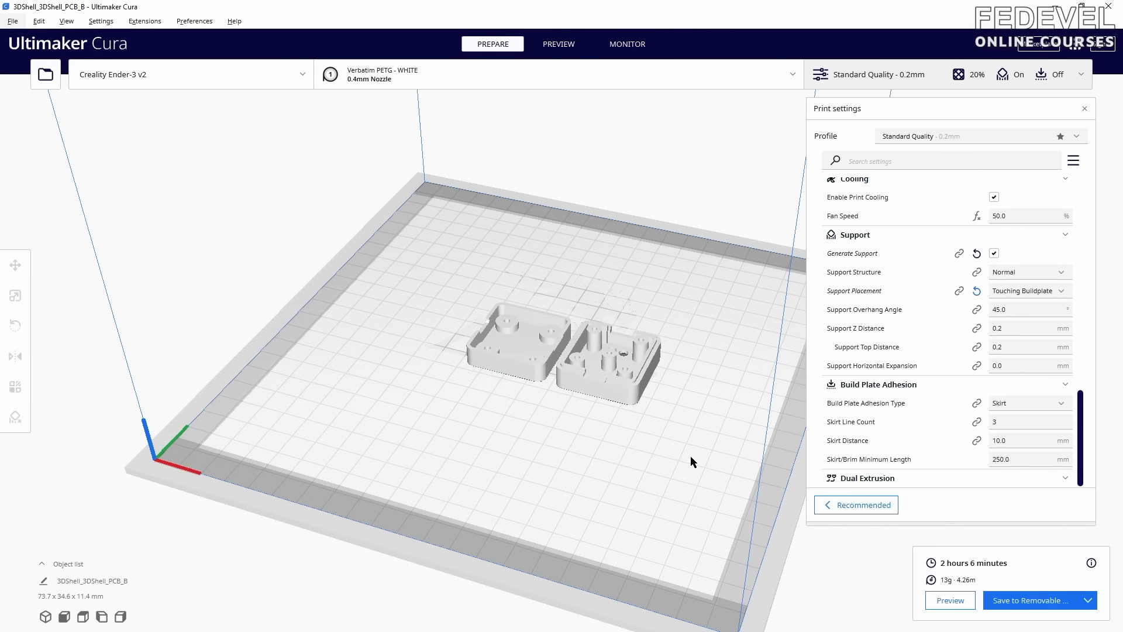
left_click(951, 601)
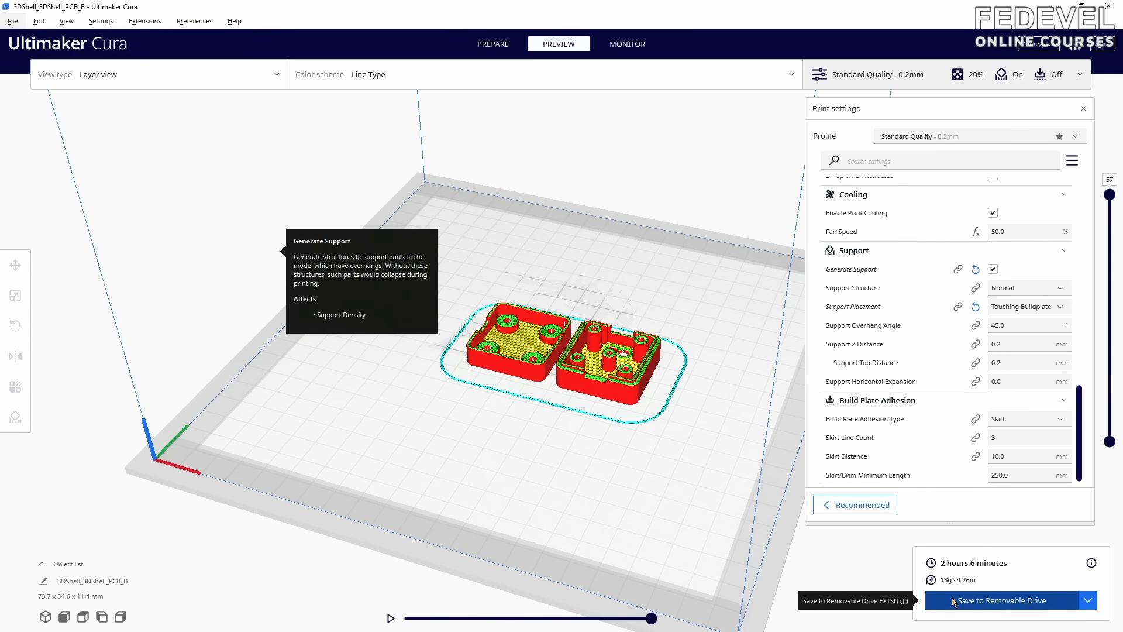
- Set the Skirt Line Count to 10 and the Skirt Distance to 0 mm, and slice the shells again
left_click(1017, 438)
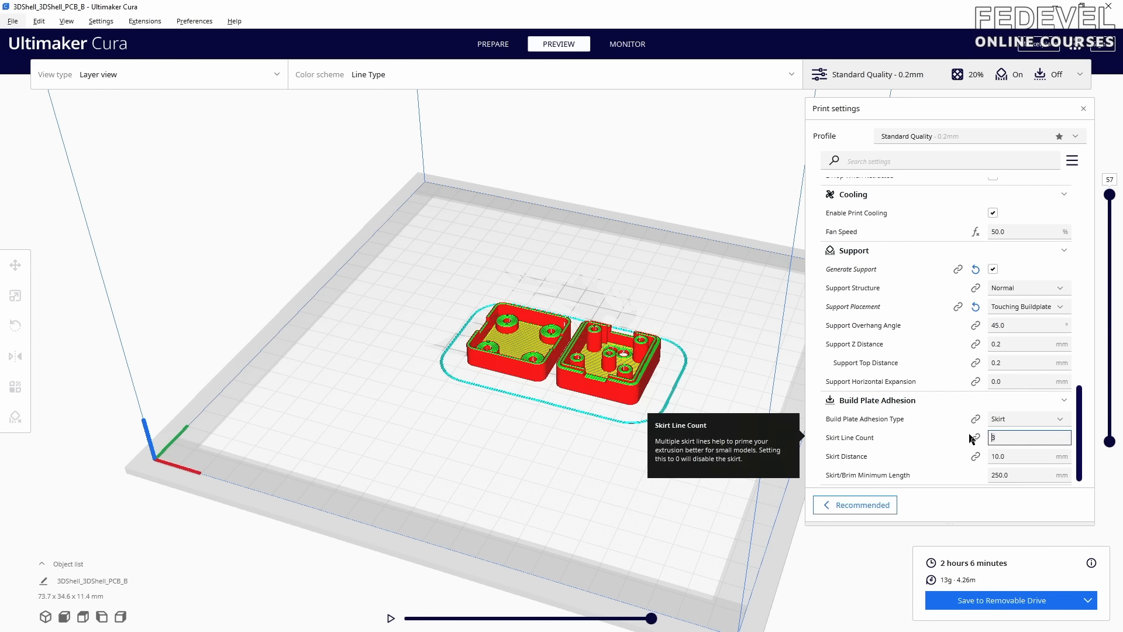
key("BackSpace")
type("10")
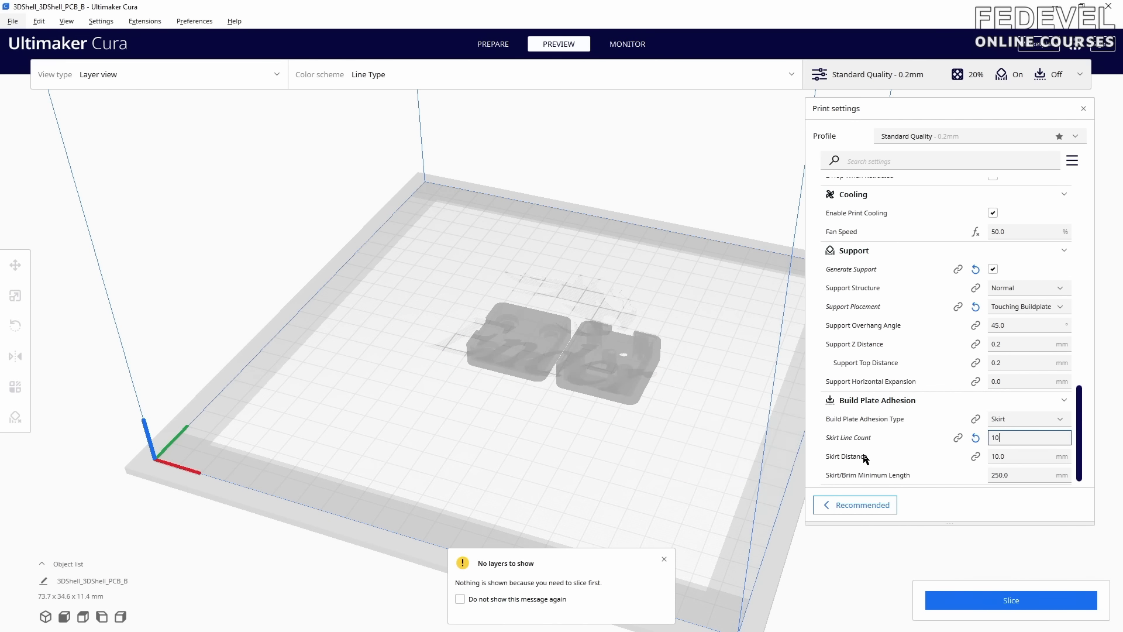
left_click(1022, 456)
type("0")
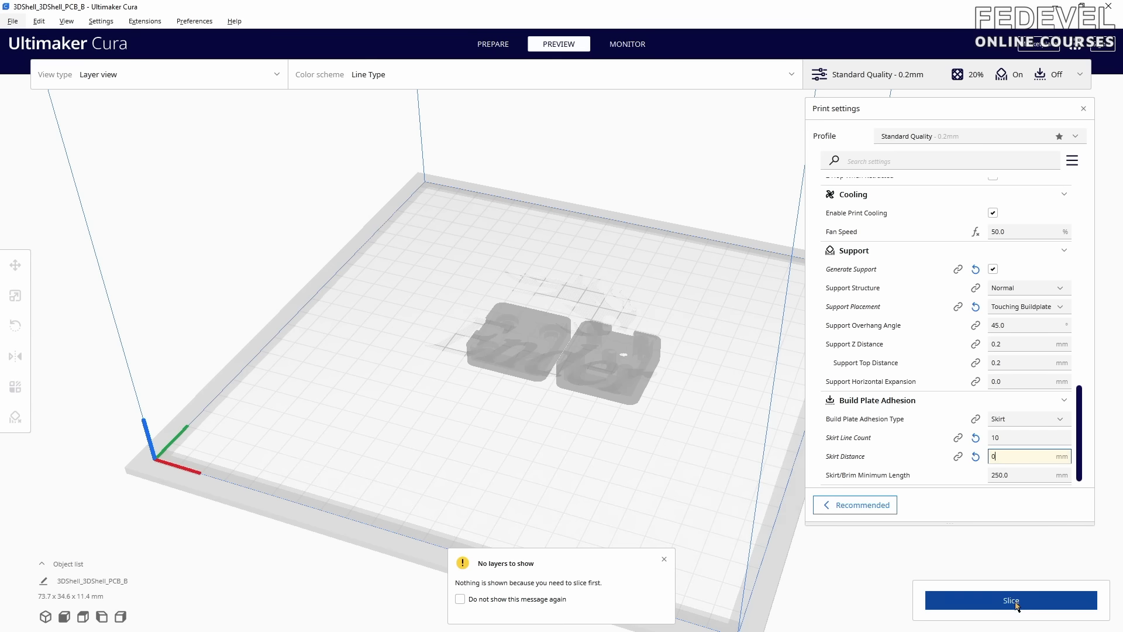
left_click(1012, 600)
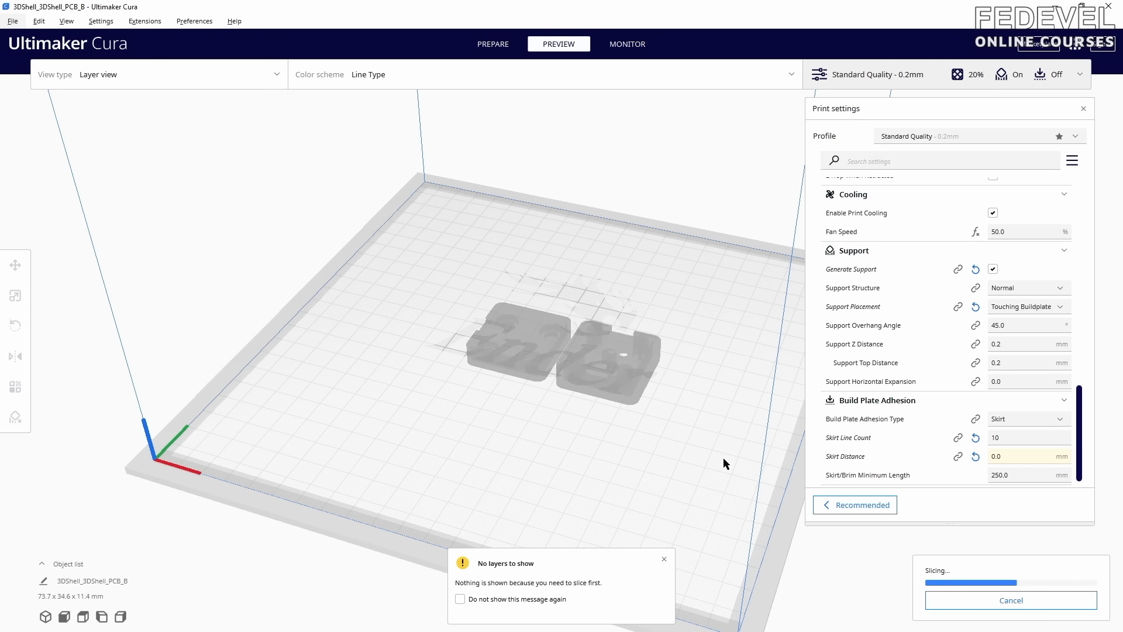
- Inspect the sliced shells and skirt up close, and save the print file to removable drive EXTSD (J:) and eject it
scroll(589, 366, "up", 2)
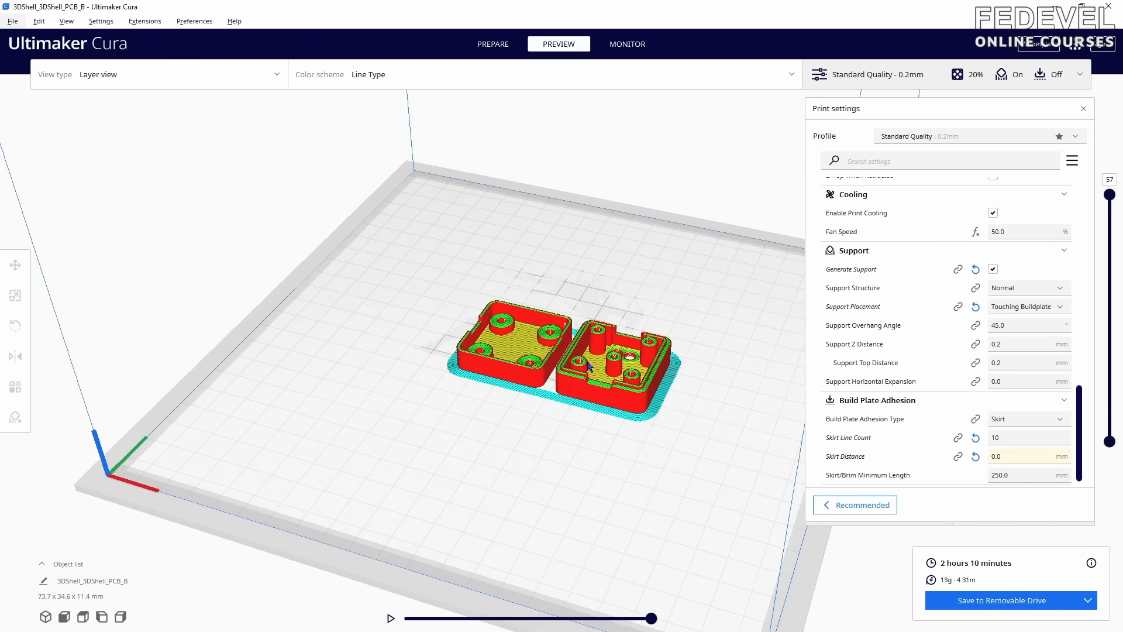
scroll(588, 367, "up", 1)
right_click_drag(628, 432, 294, 458)
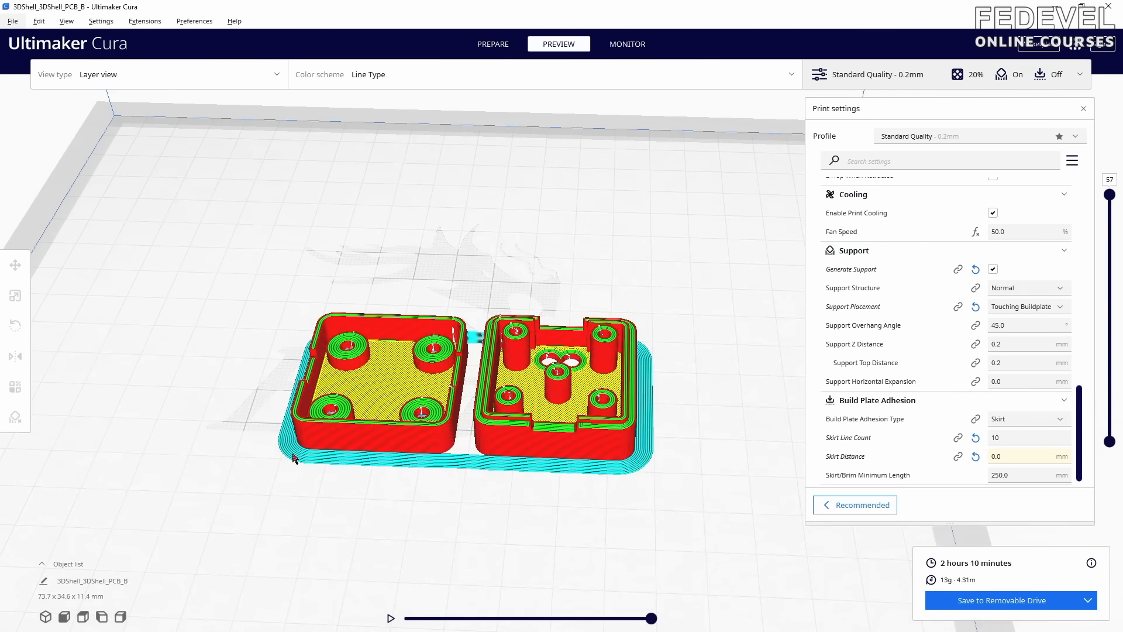
mouse_move(506, 400)
right_mouse_down()
mouse_move(501, 482)
mouse_move(504, 403)
right_mouse_up()
mouse_move(1109, 194)
left_mouse_down()
mouse_move(1108, 328)
mouse_move(1086, 459)
mouse_move(1100, 385)
mouse_move(1099, 432)
mouse_move(1102, 196)
left_mouse_up()
right_click_drag(424, 372, 339, 405)
right_click_drag(513, 428, 517, 422)
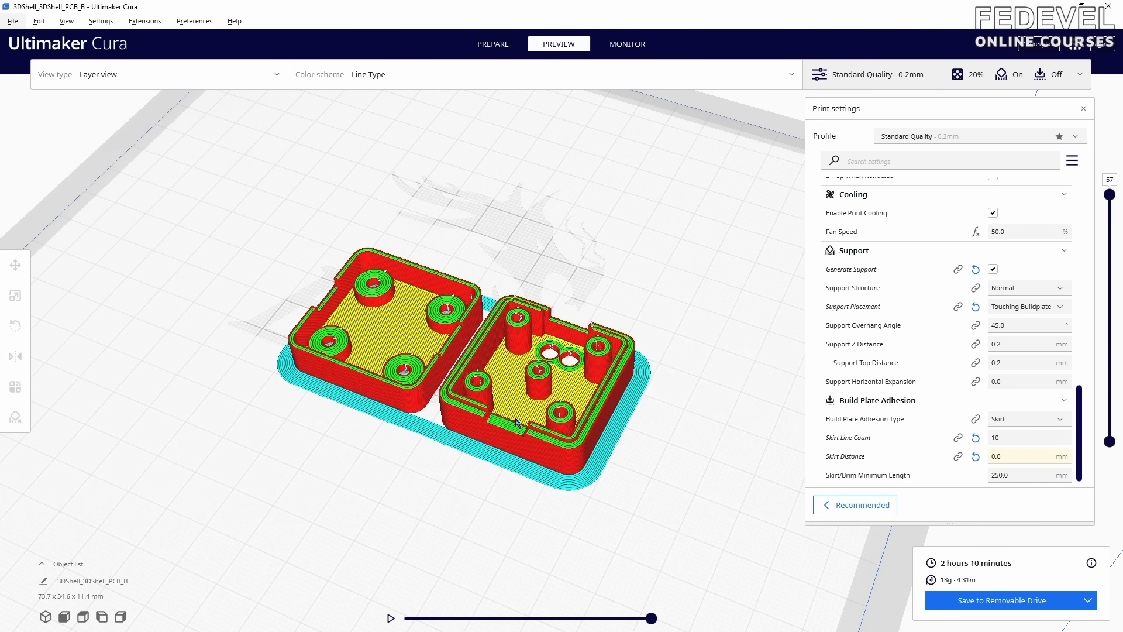
left_click(1002, 604)
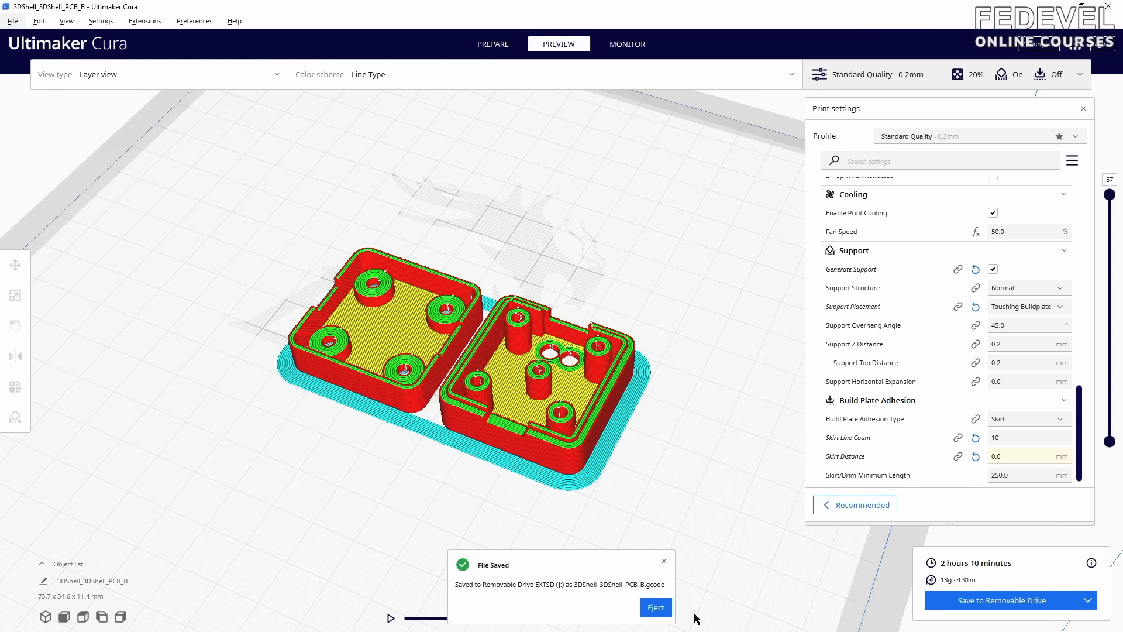
left_click(655, 609)
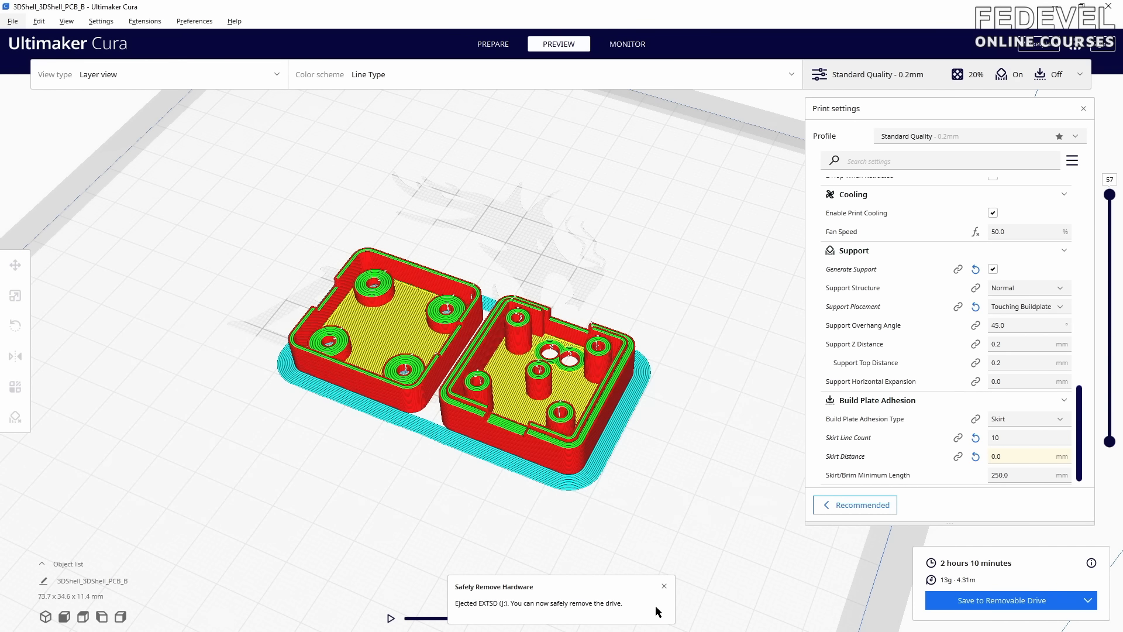
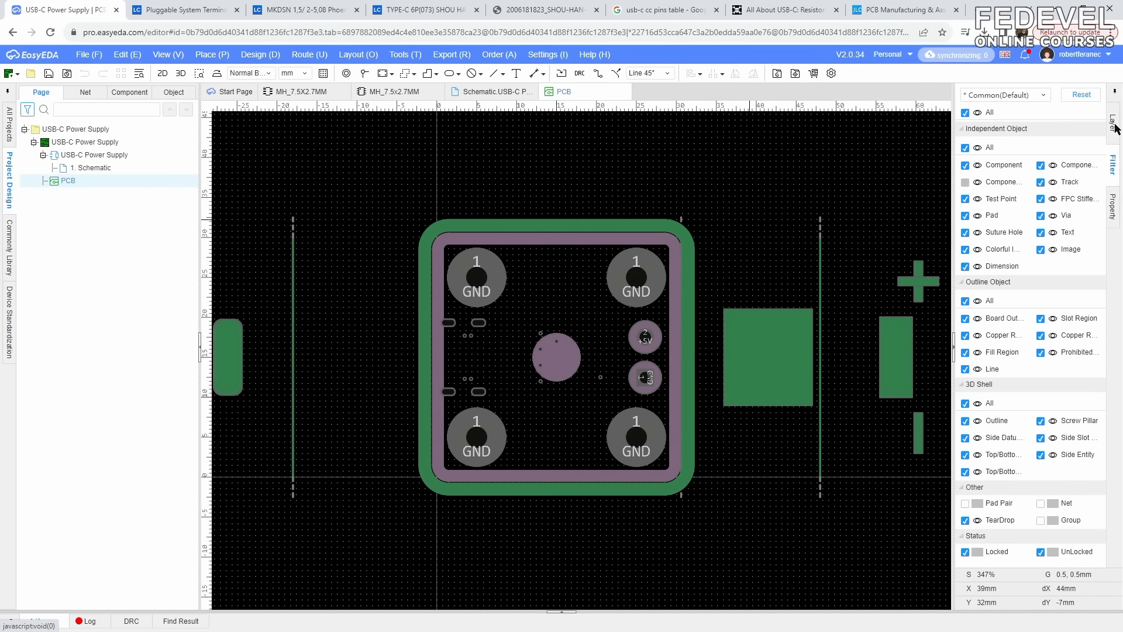
- Switch to EasyEDA Pro, show the PCB's layer list and run a design rule check on the USB-C Power Supply schematic
left_click(1114, 123)
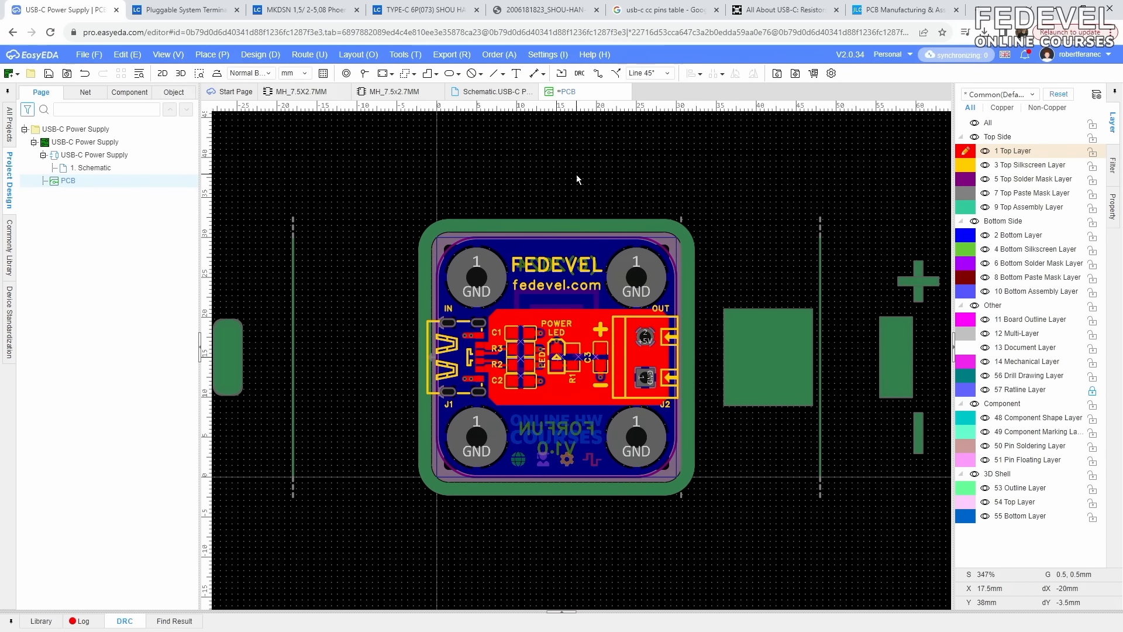
left_click(496, 94)
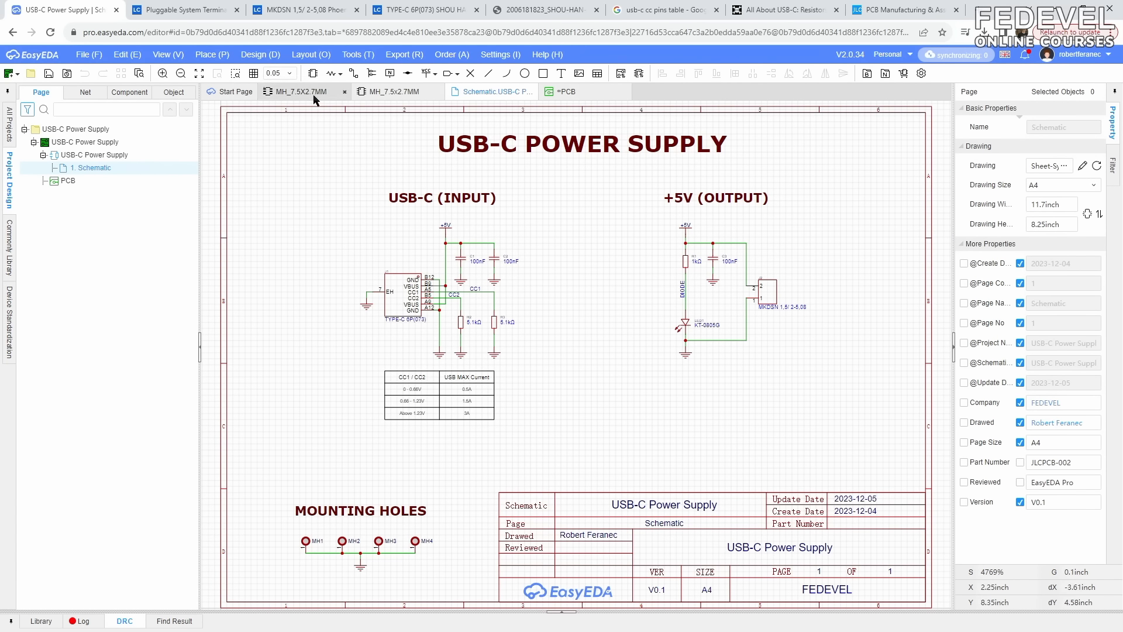
left_click(260, 54)
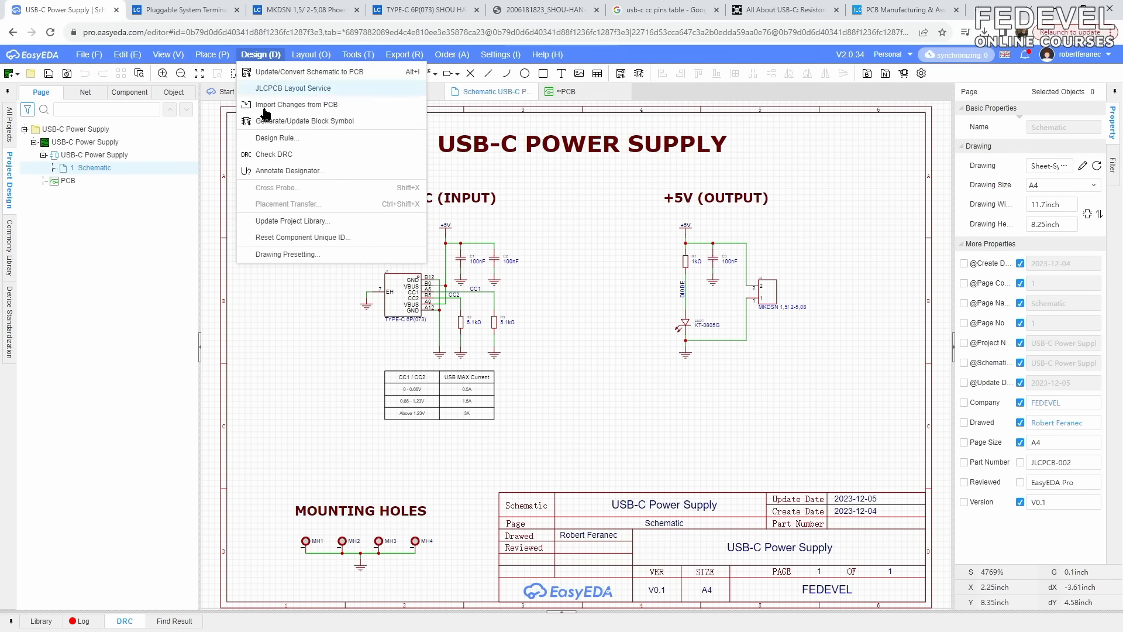
left_click(352, 155)
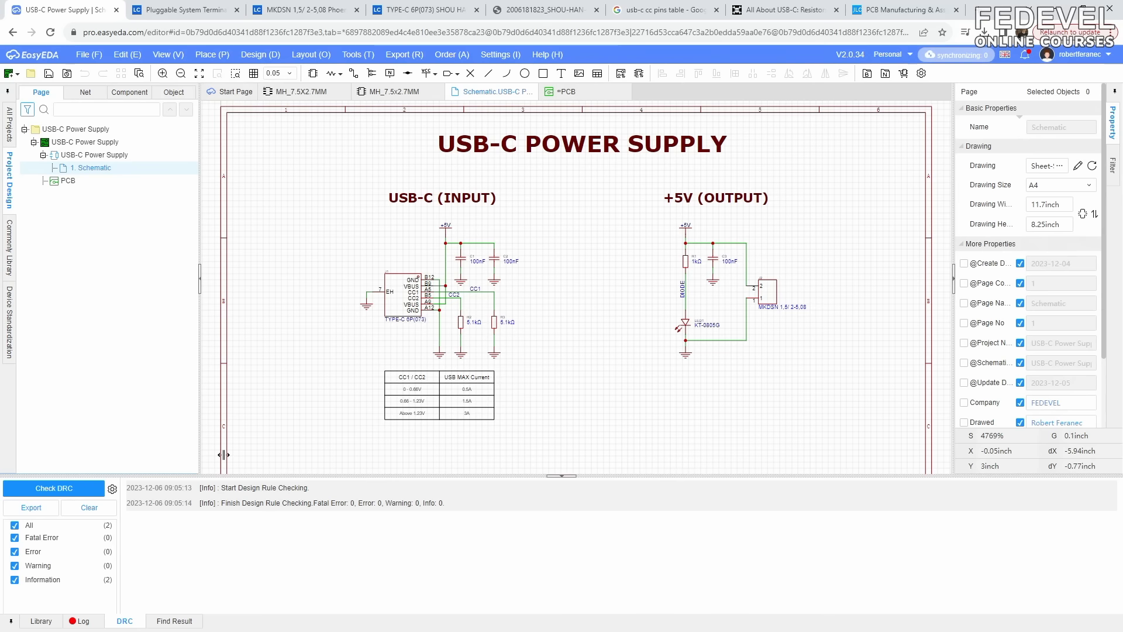
- Return to the PCB and look up the hotkey for Rebuild All Copper Area in the hotkey settings
left_click(568, 92)
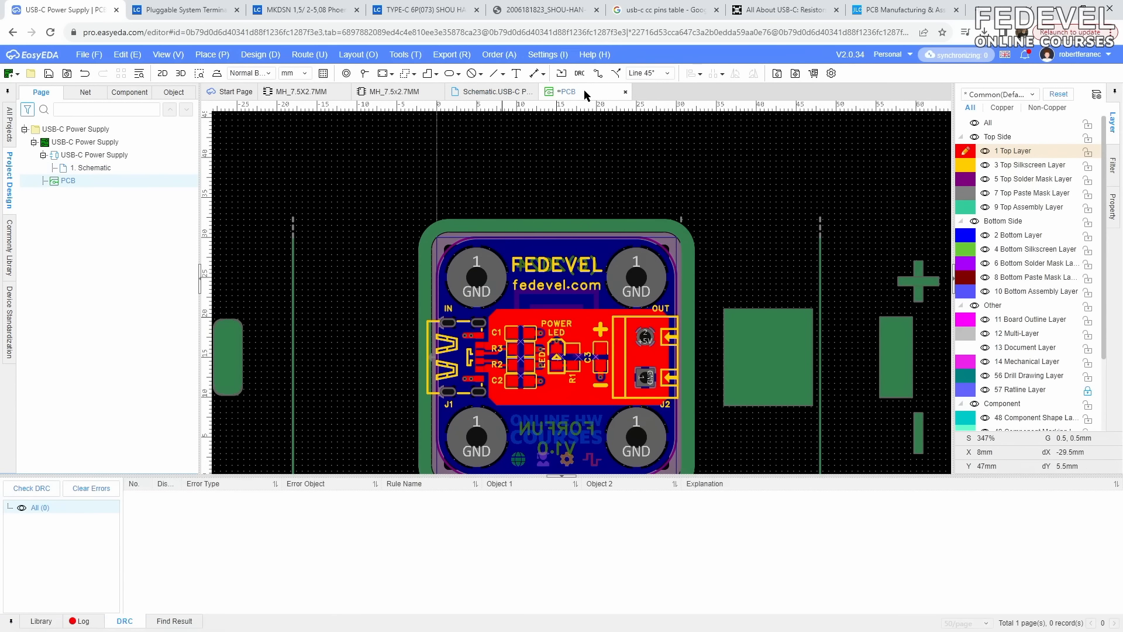
left_click(547, 54)
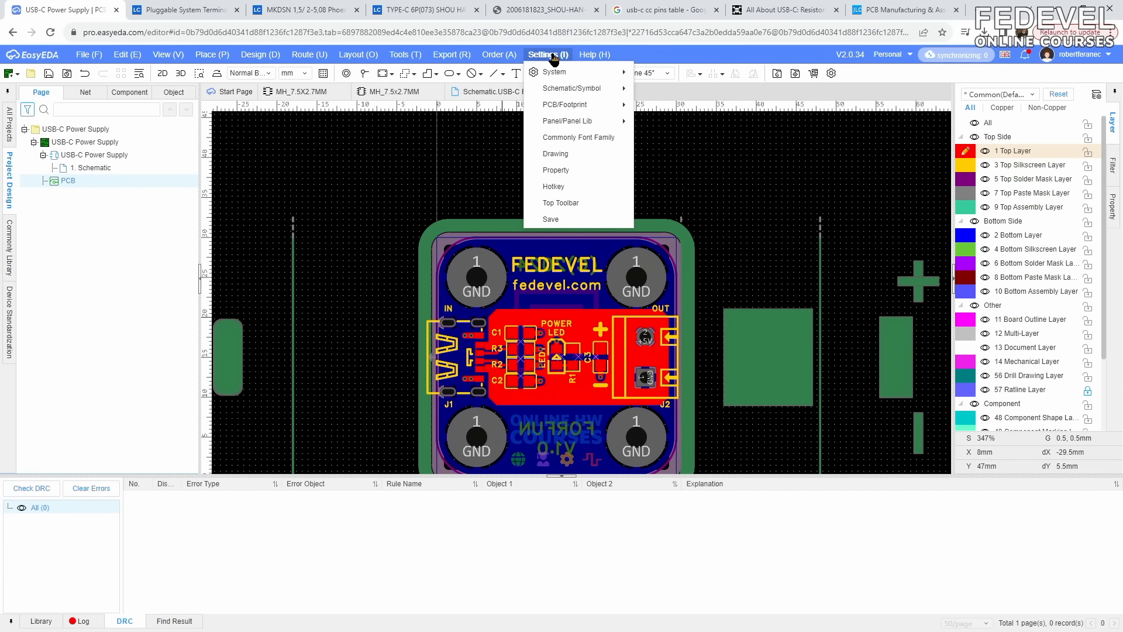
left_click(591, 189)
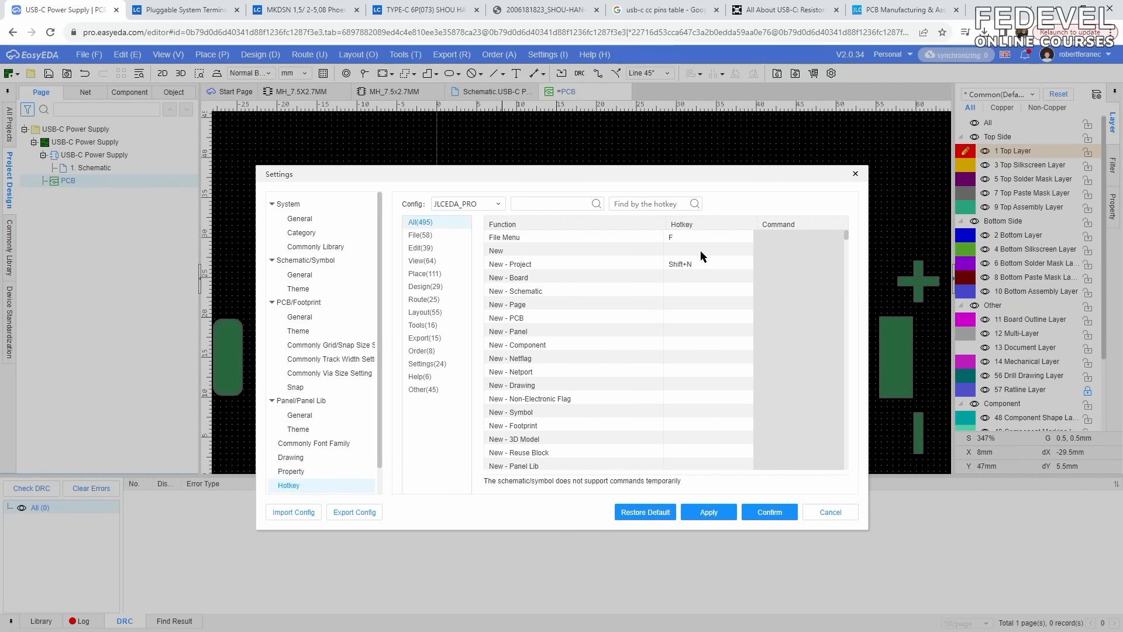
left_click_drag(846, 235, 846, 460)
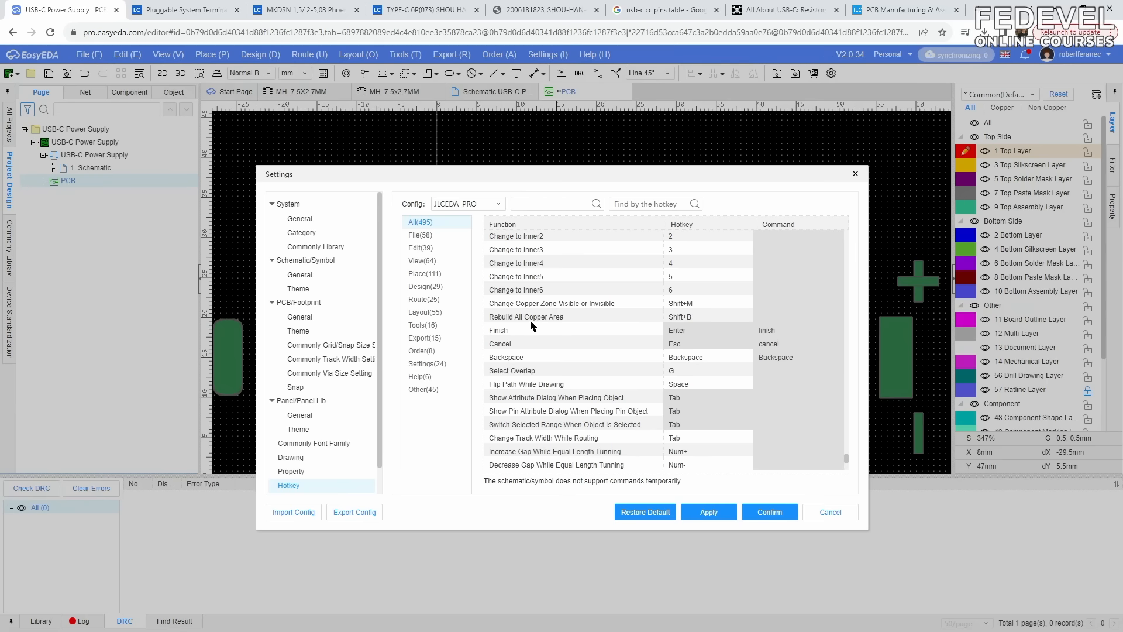
left_click(855, 173)
left_click(598, 171)
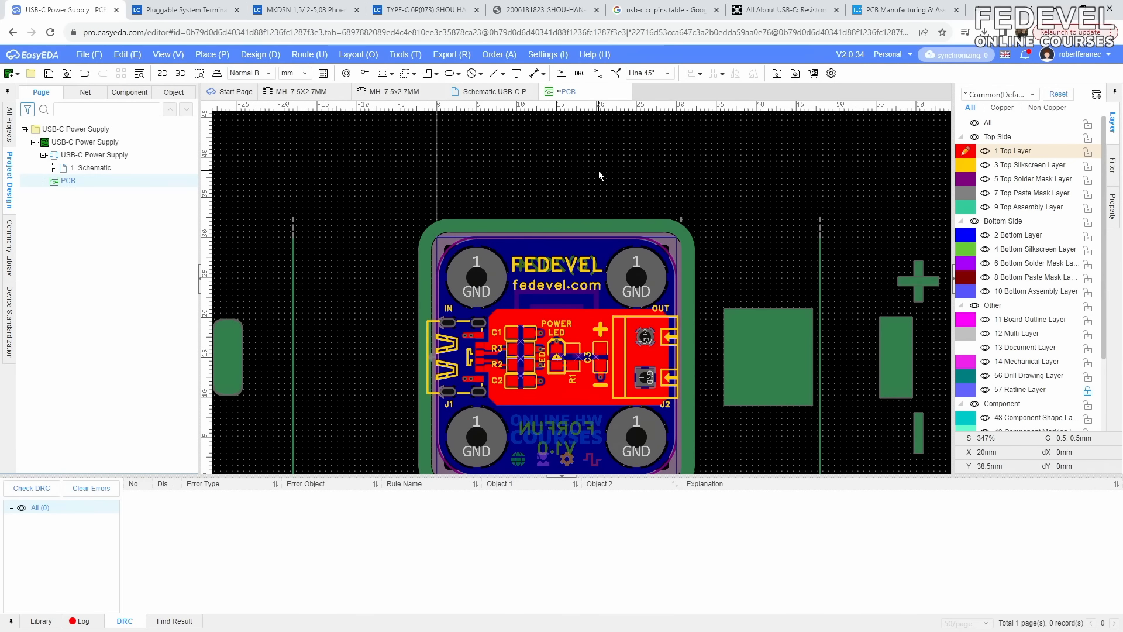
- Run the design rule check on the PCB, collapse the results and save the PCB
left_click(273, 57)
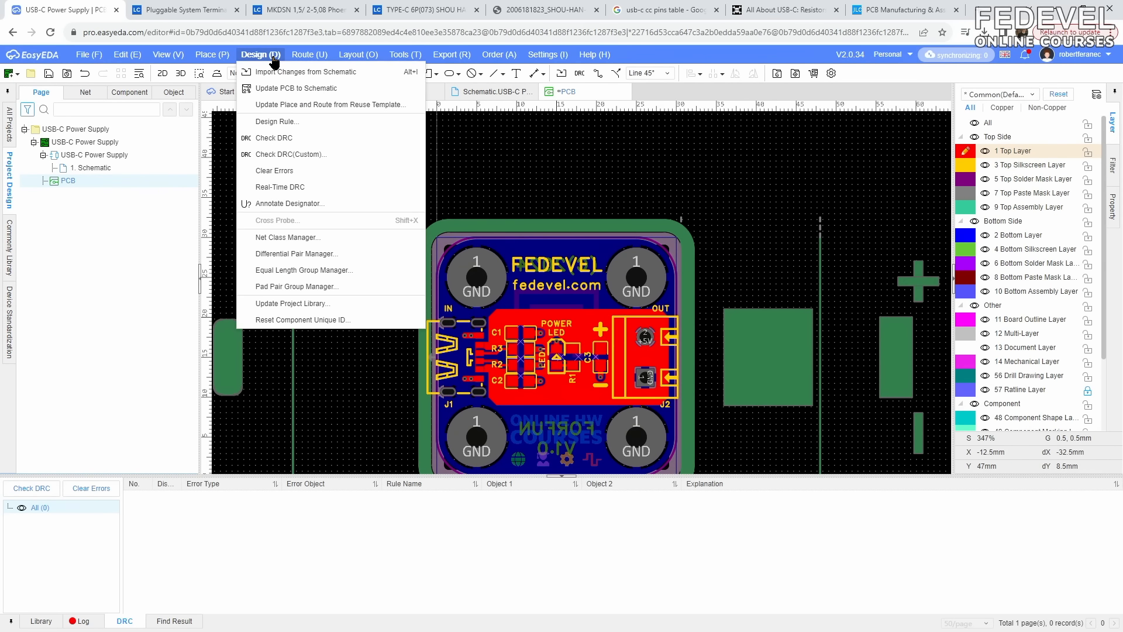
left_click(351, 148)
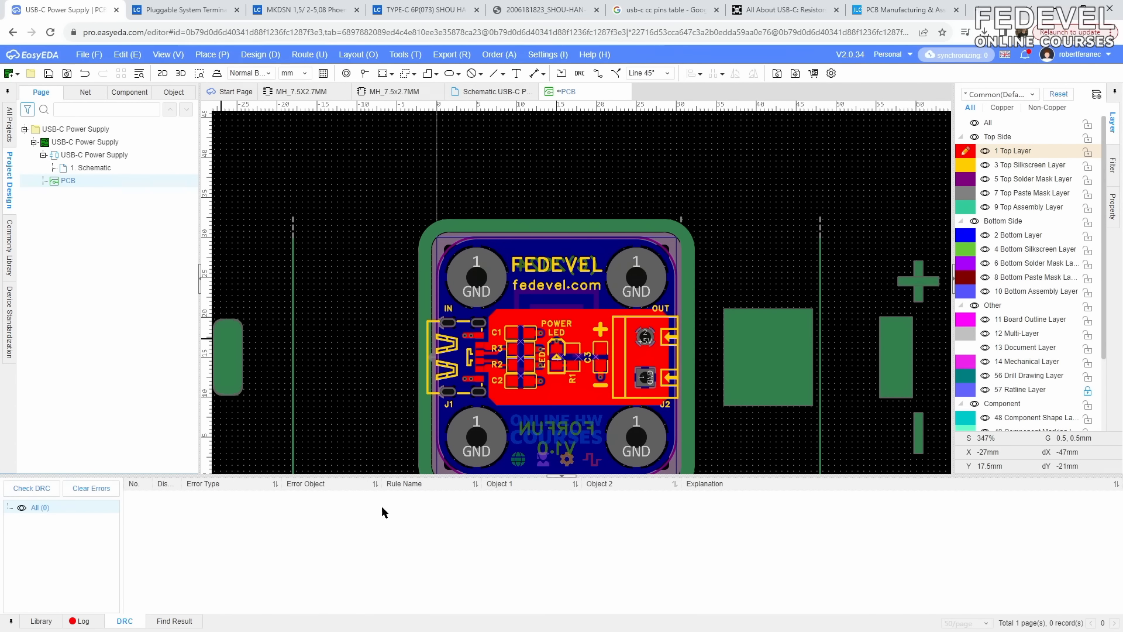
left_click(567, 477)
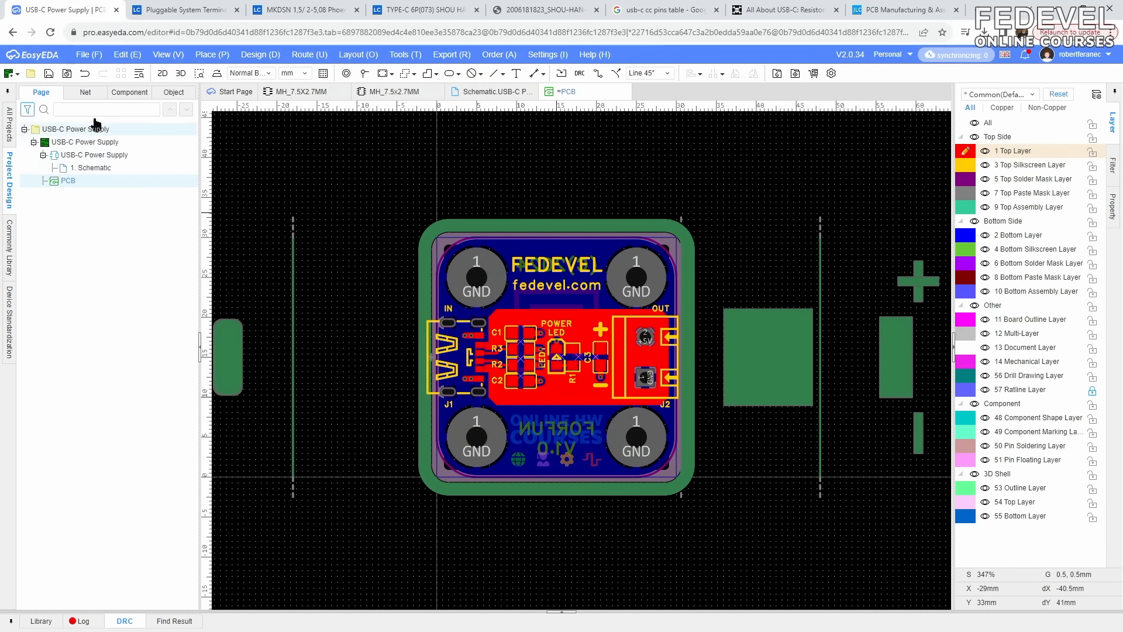
left_click(49, 75)
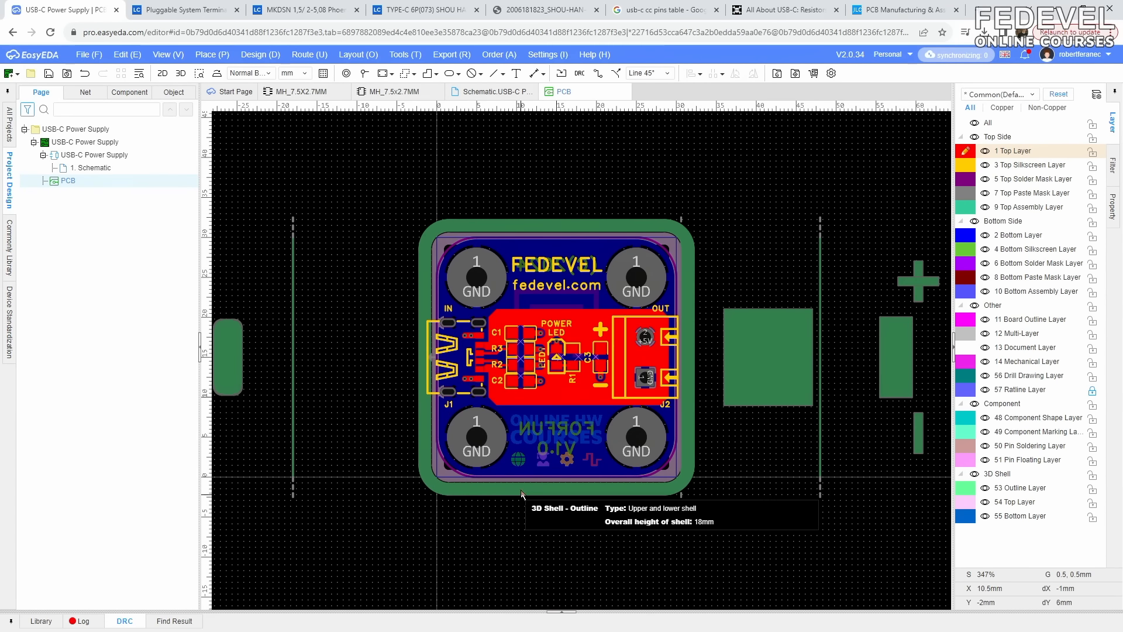
- Export the PCB's Gerber file Gerber_PCB_2023-12-06 using One Key Export with colorful silkscreen files, skipping the DRC check
left_click(453, 55)
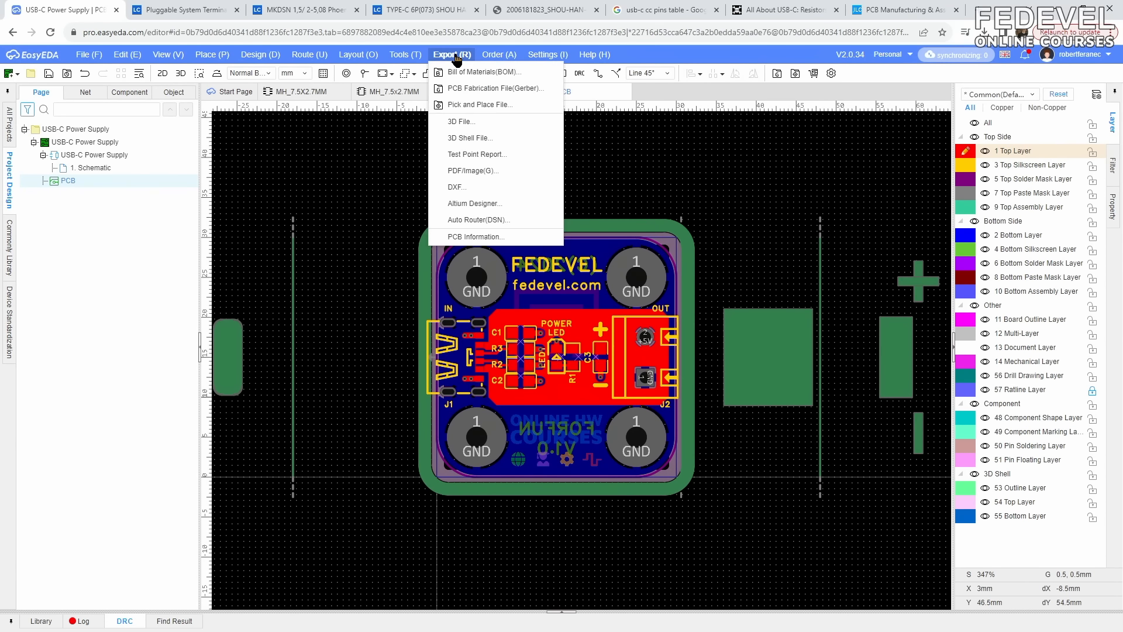
left_click(540, 89)
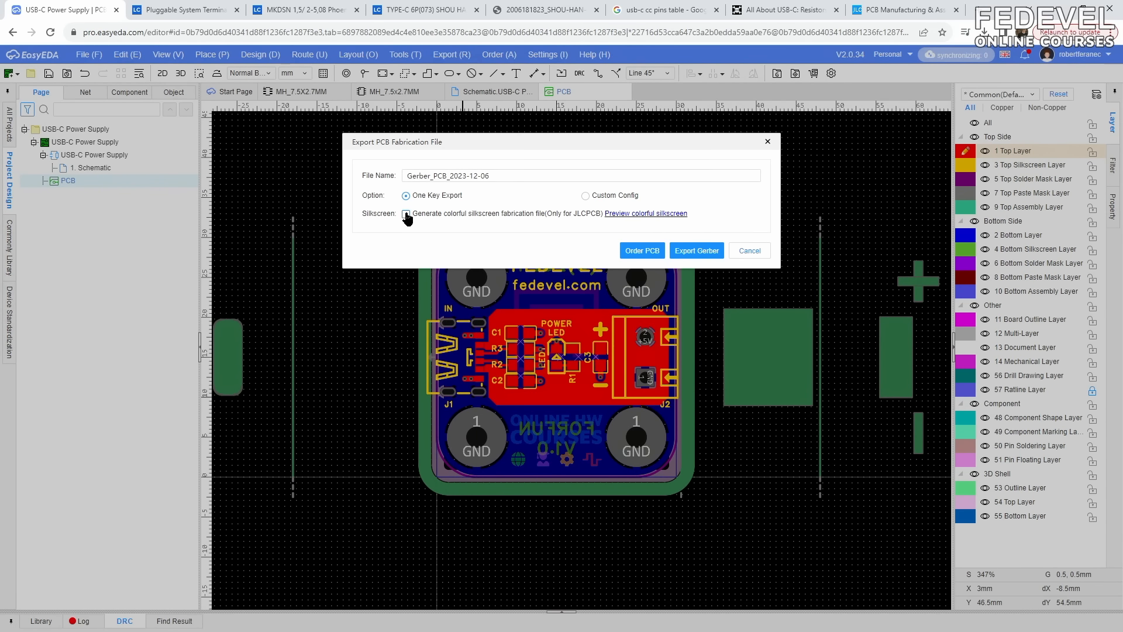
left_click(695, 252)
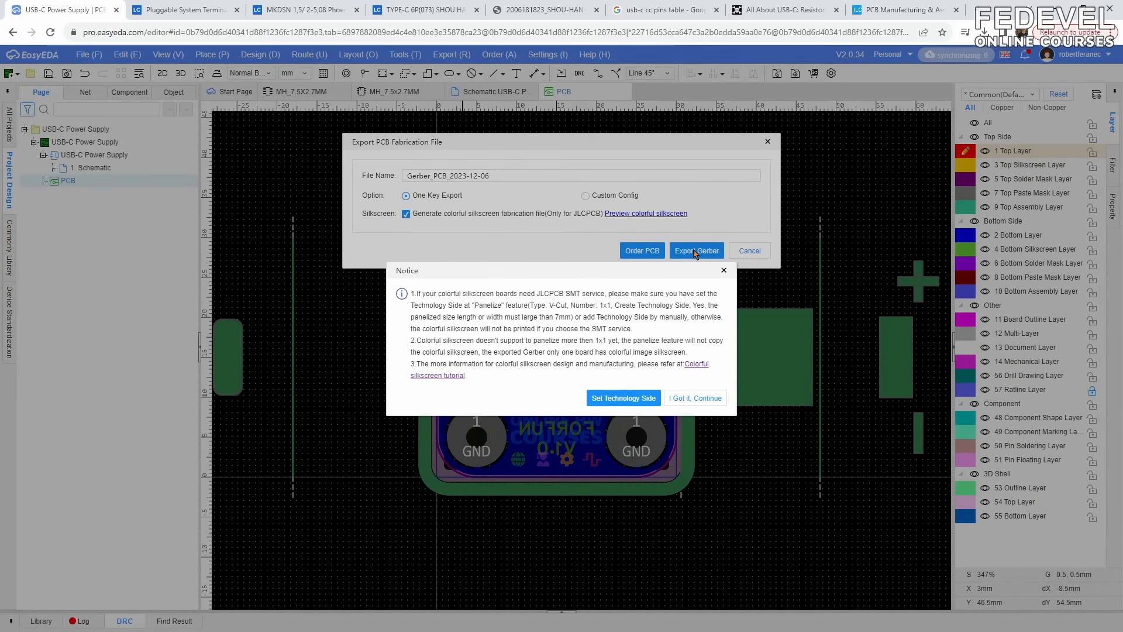
left_click(699, 397)
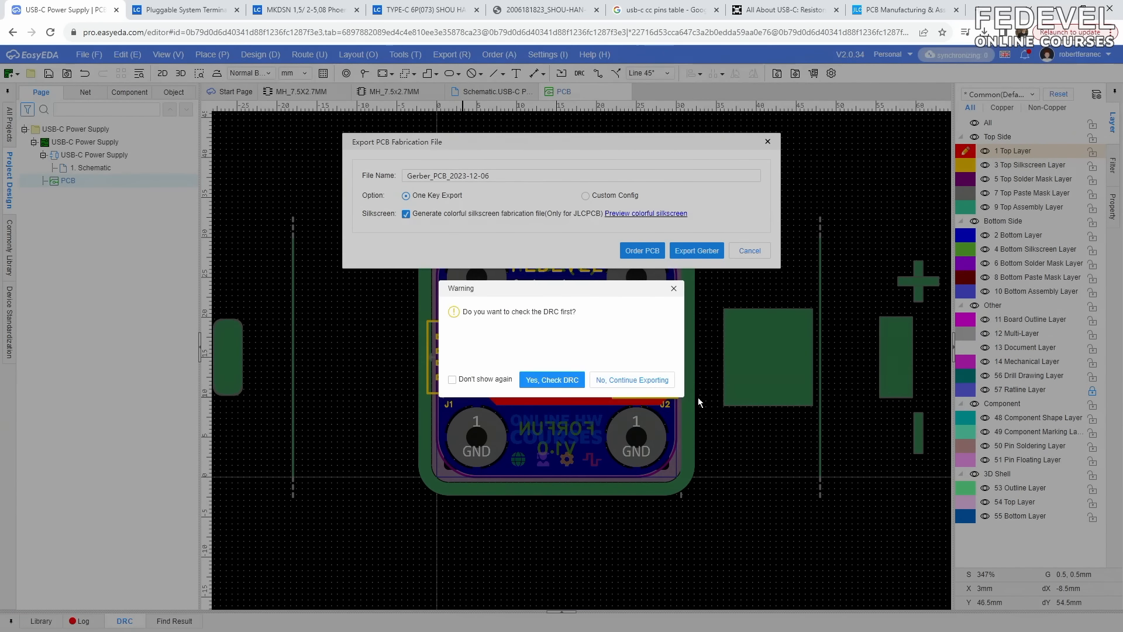
left_click(632, 380)
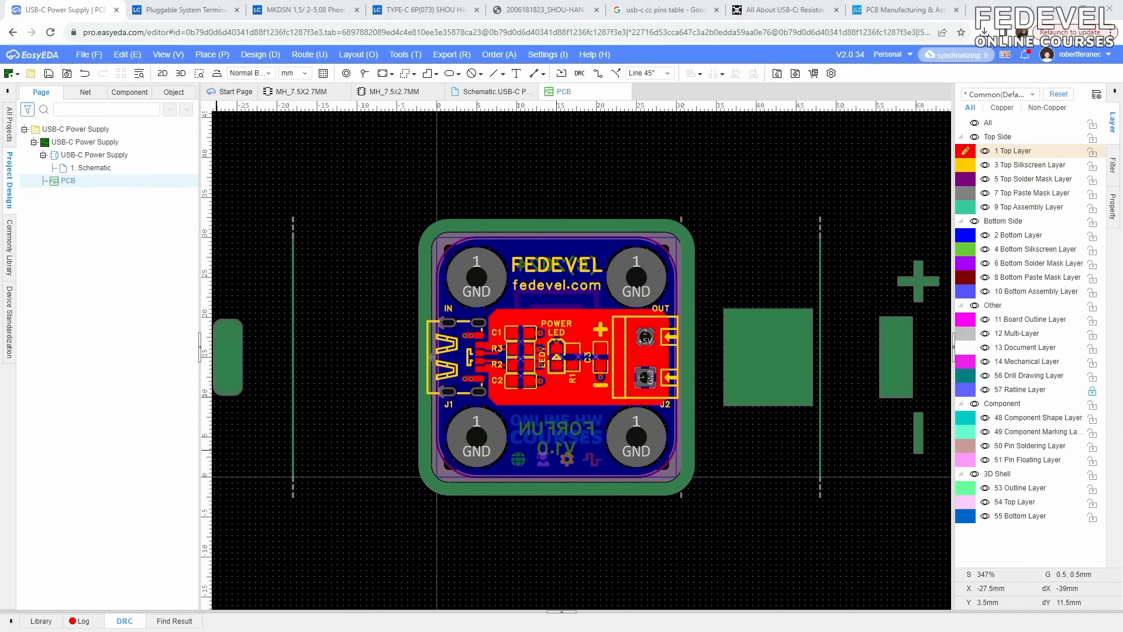
- Switch to Total Commander and rename the exported Gerber archive as "Gerber_PCB_2023-12-06 with colors"
key("alt+Tab")
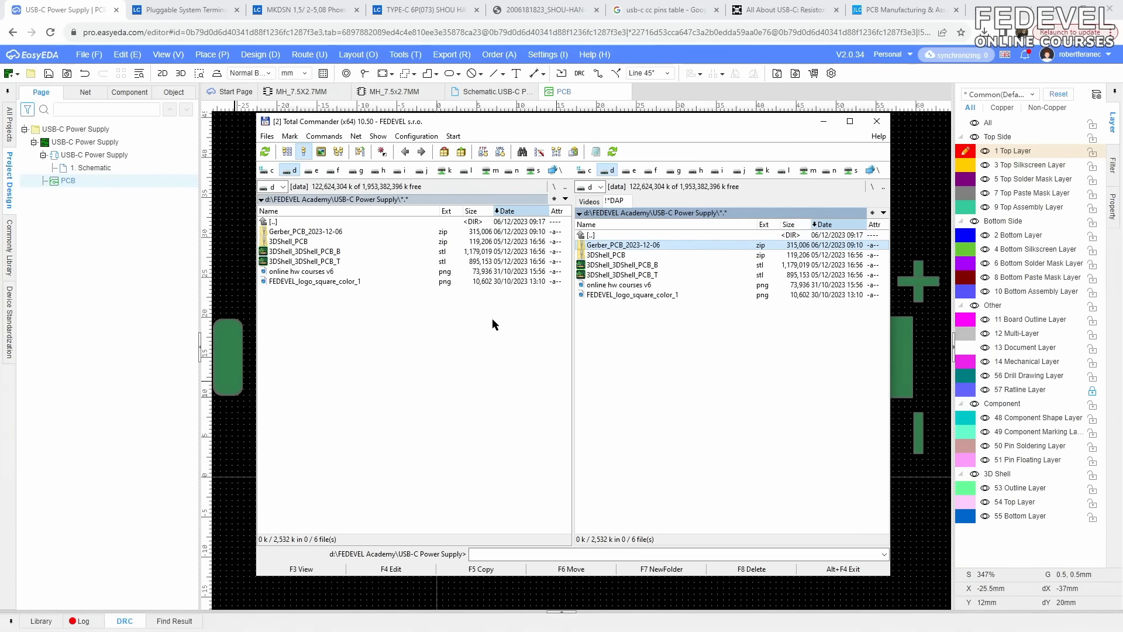
left_click(654, 250)
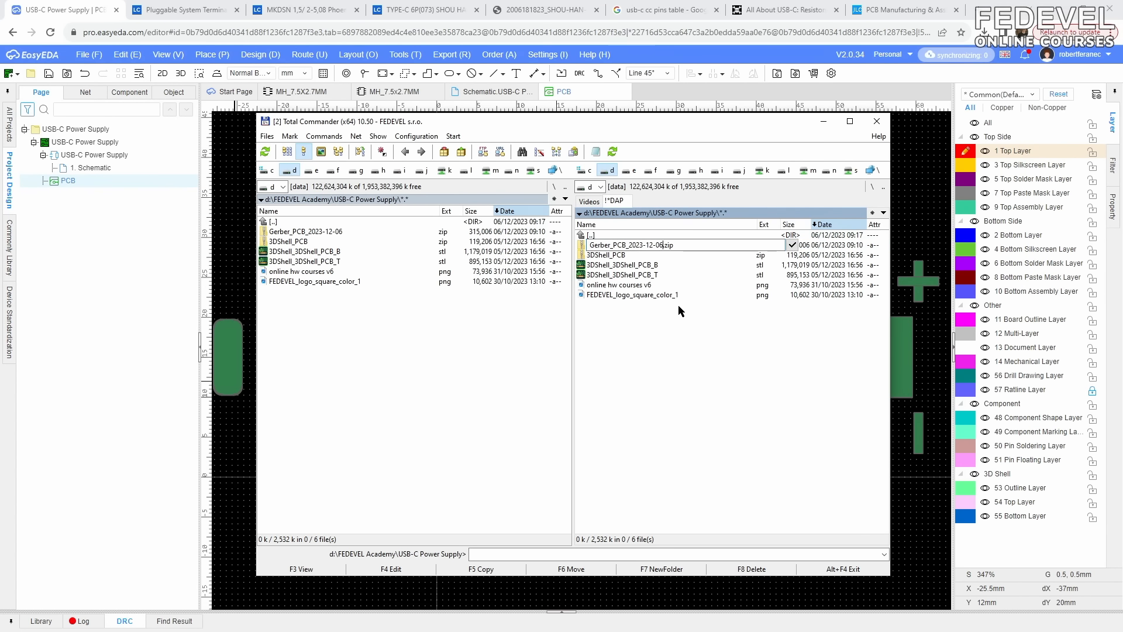
type("with colors")
key("Return")
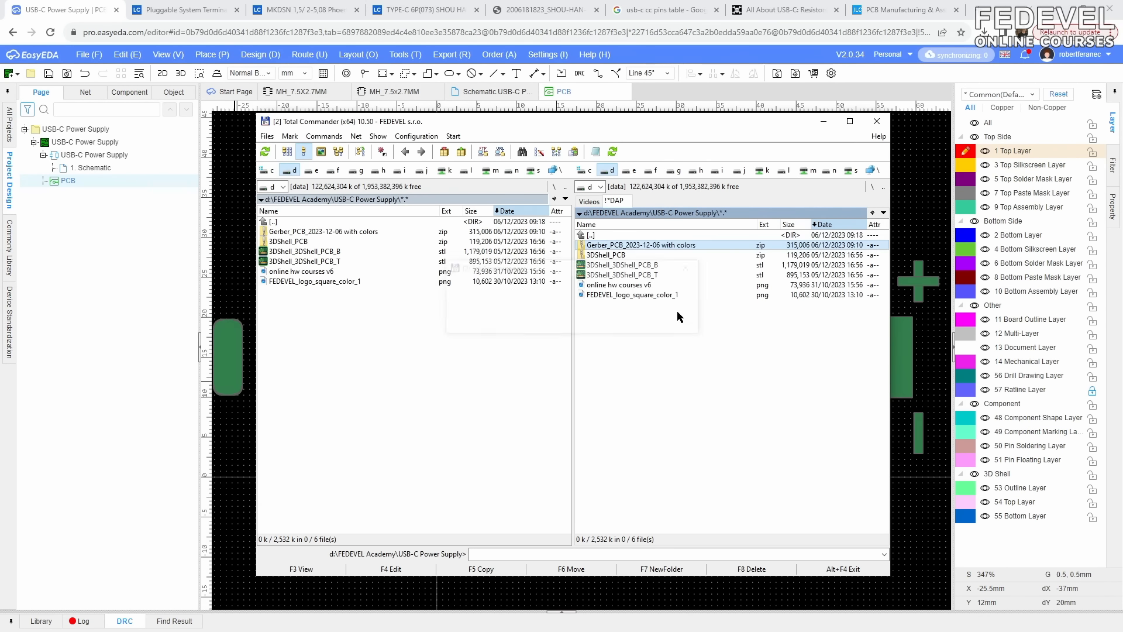
- Open the renamed archive, look through its drill and silkscreen files, and mark the files from Gerber_BoardOutlineLayer to Gerber_TopSolderMaskLayer
double_click(584, 247)
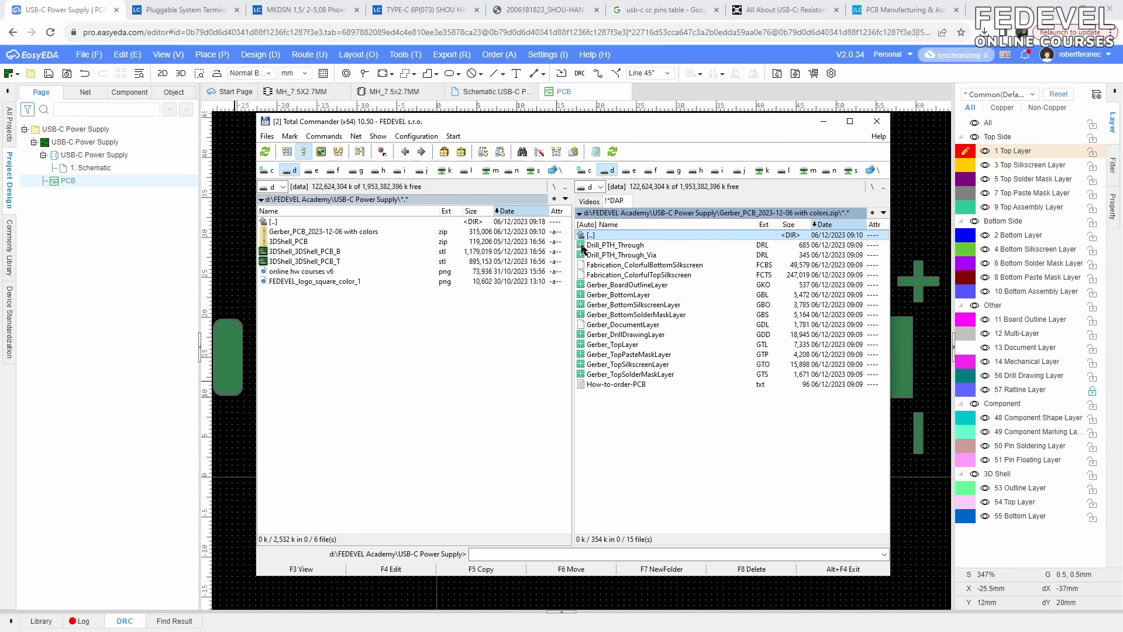
left_click(591, 246)
left_click(605, 255)
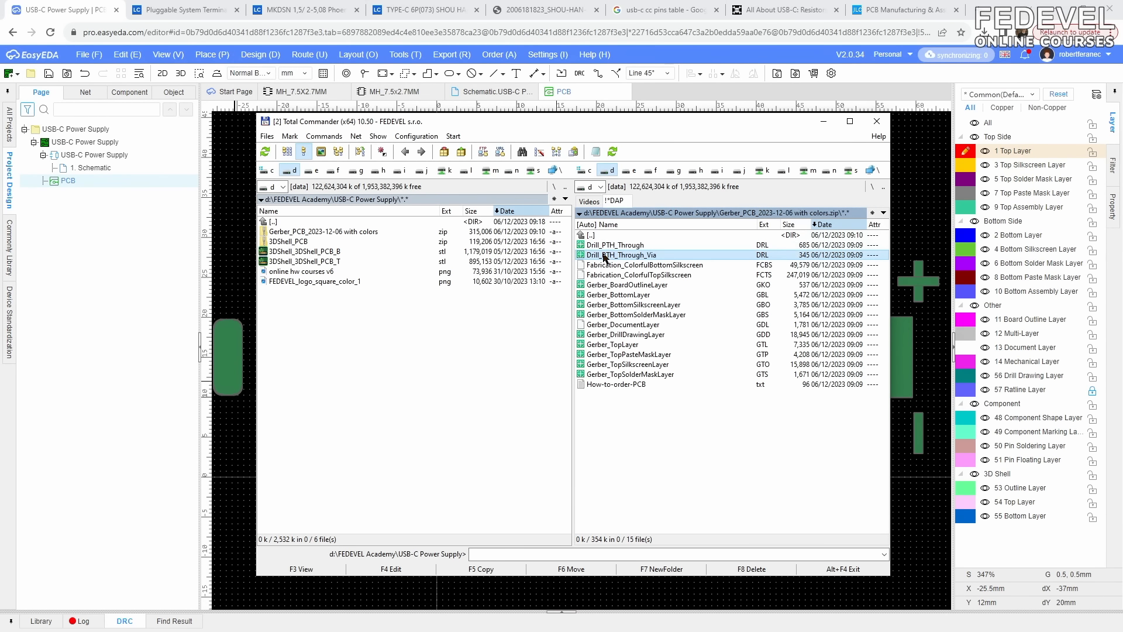
left_click(602, 267)
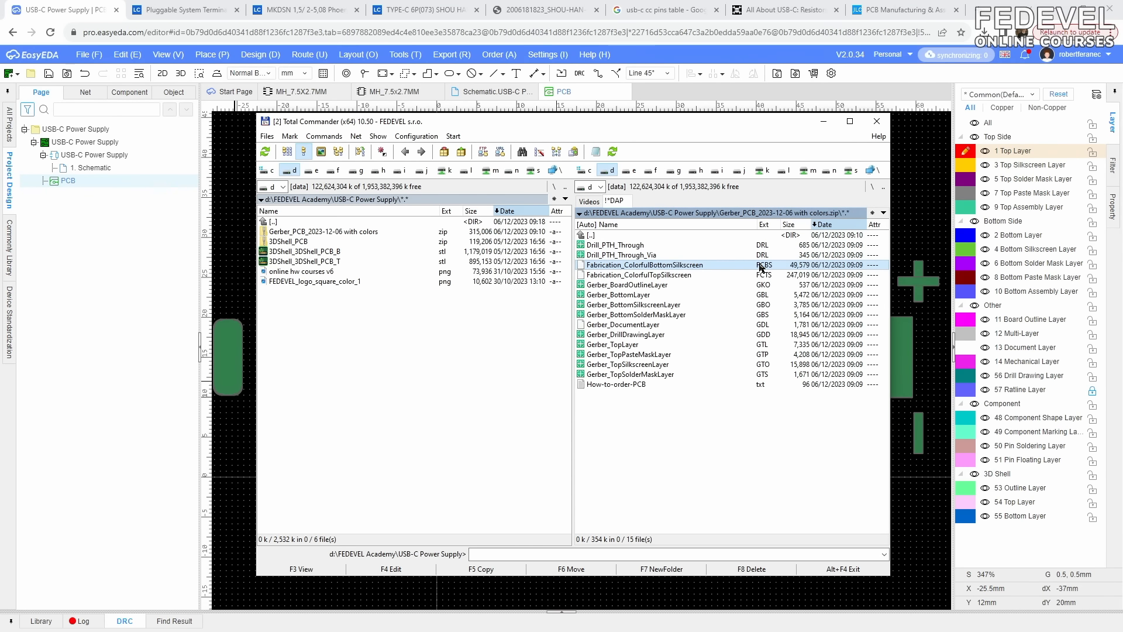
left_click(648, 287)
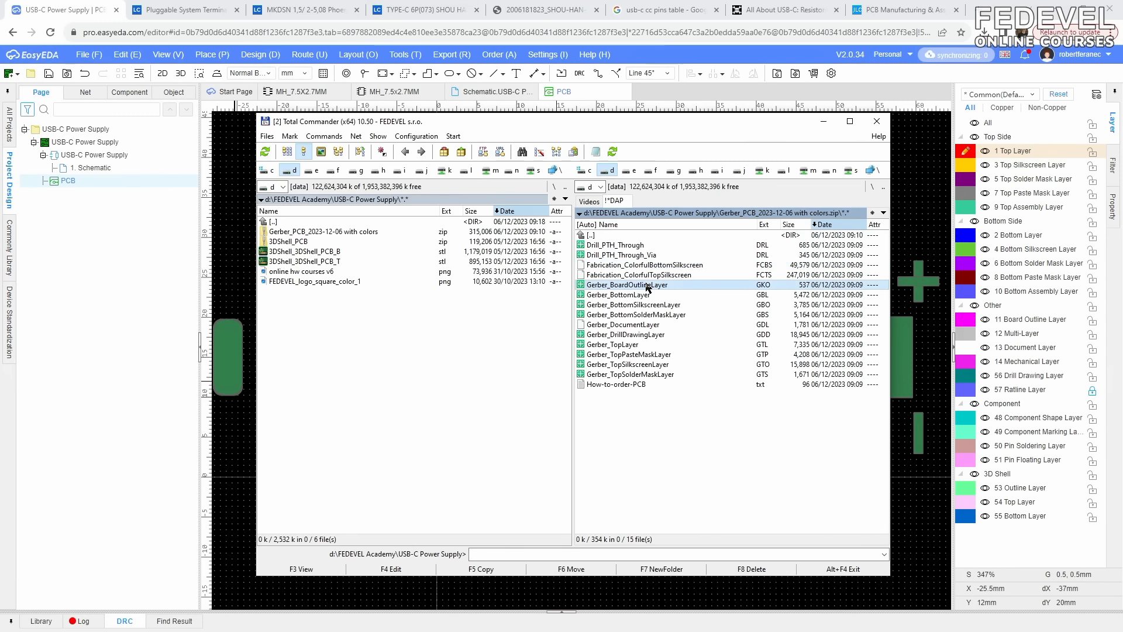
left_click(635, 375, "shift")
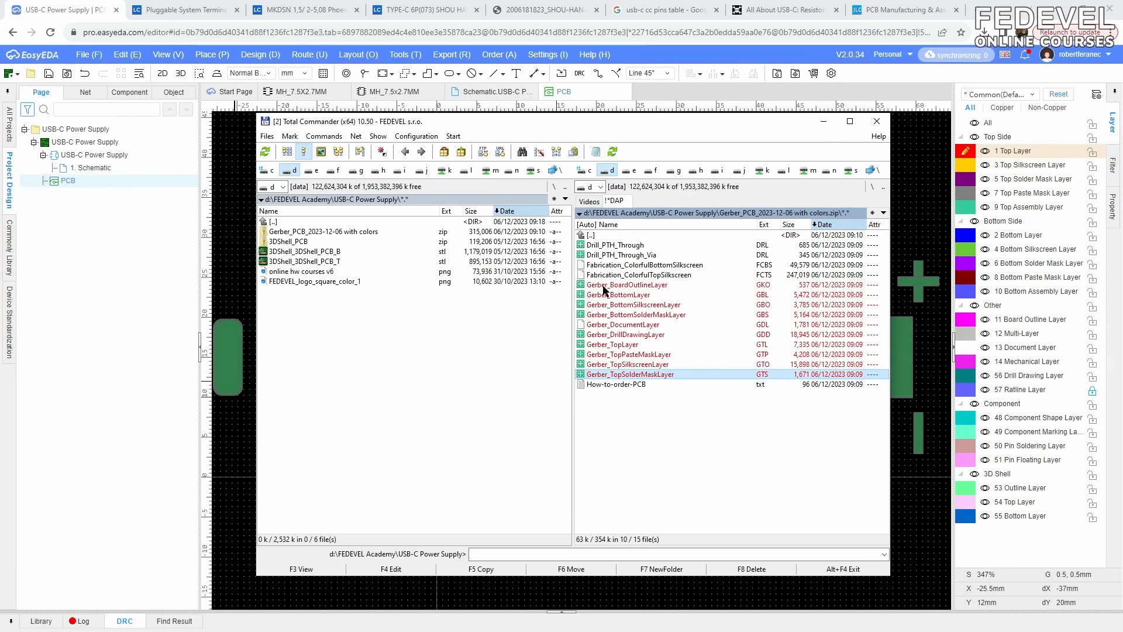
- Create a folder named "Gerber_PCB_2023-12-06 with colors" in the USB-C Power Supply directory and open it
left_click(340, 233)
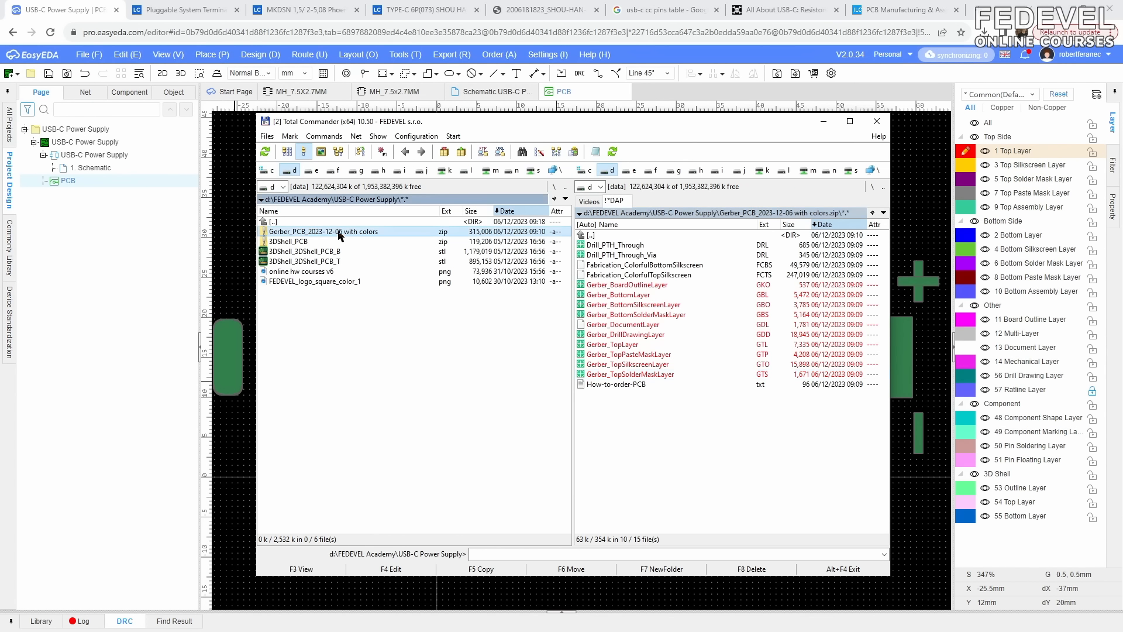
left_click(667, 569)
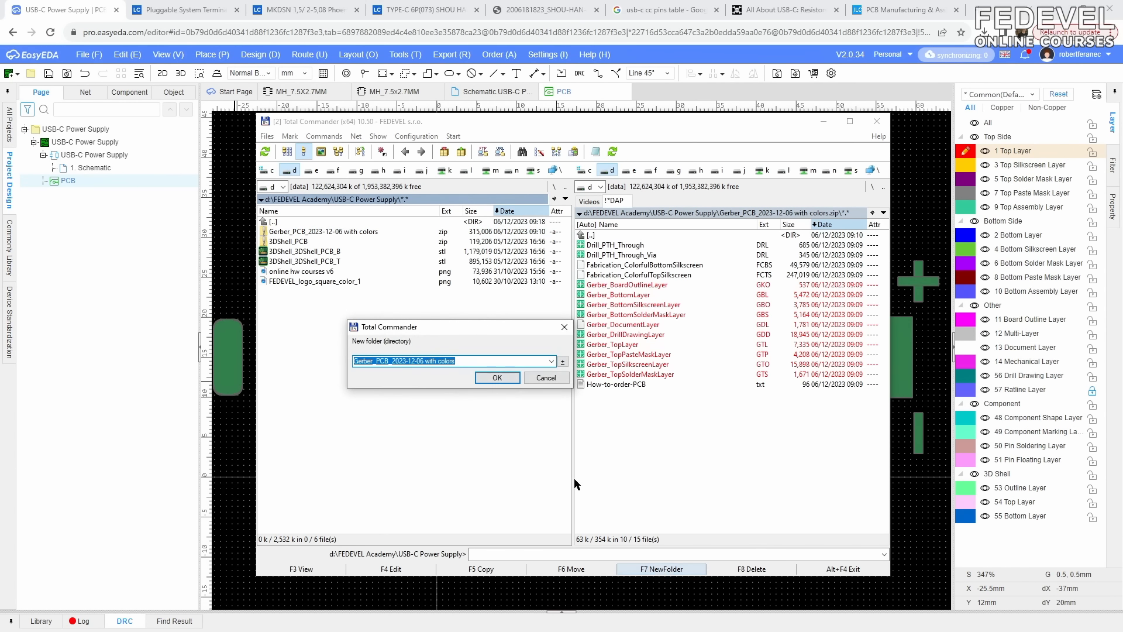
left_click(493, 375)
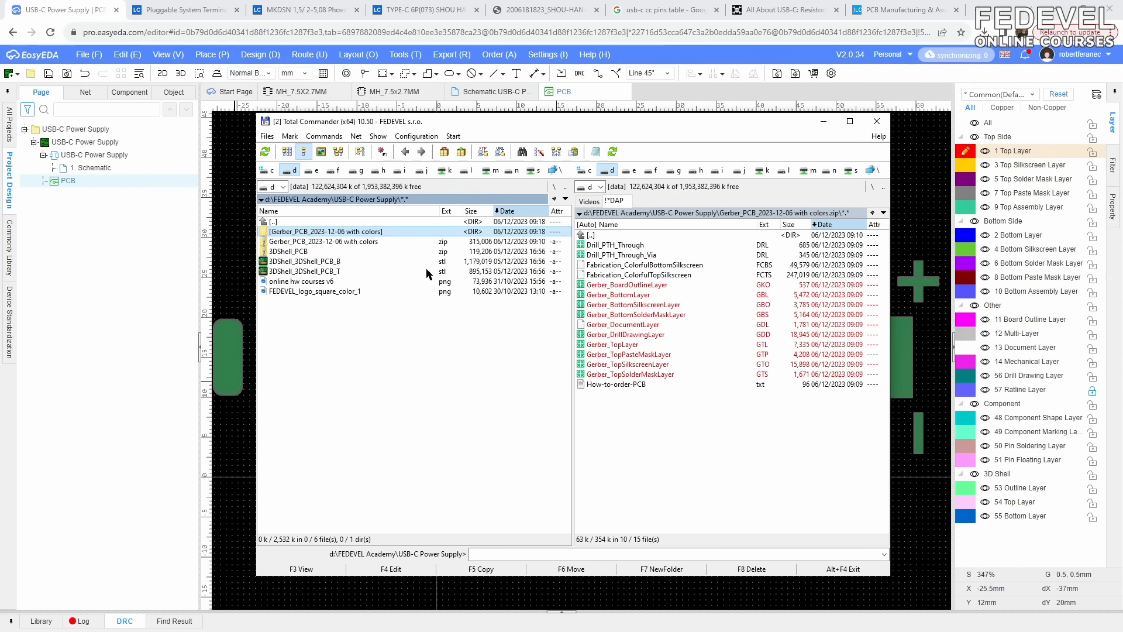
double_click(400, 231)
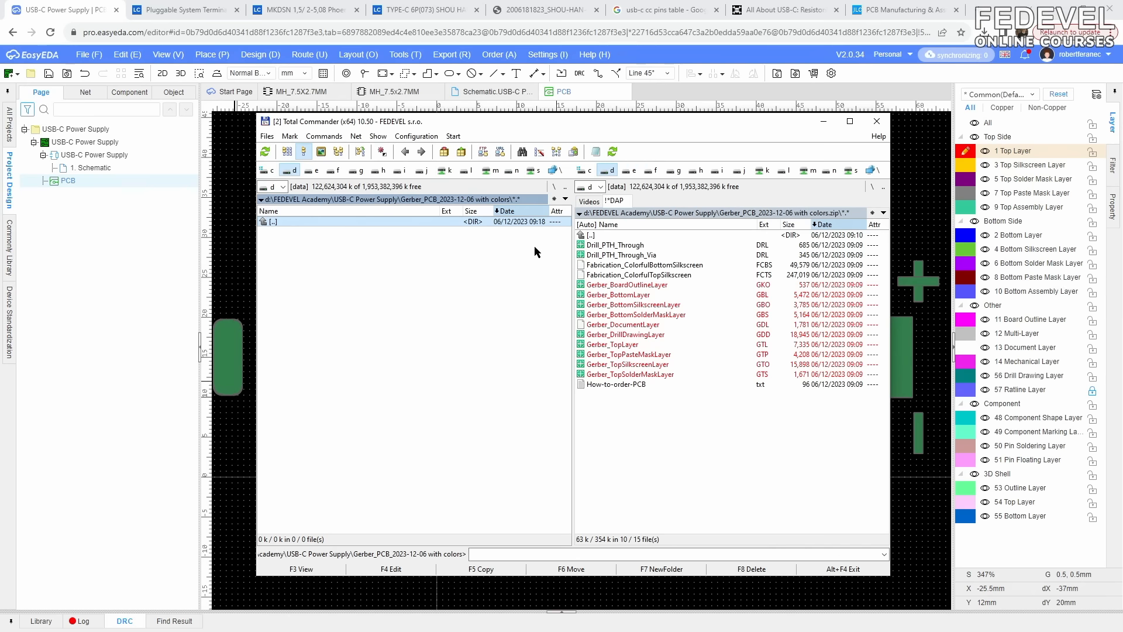
- Add both Drill_PTH files to the marked Gerber files and extract them all into the new folder
left_click(598, 258)
left_click(602, 249, "shift")
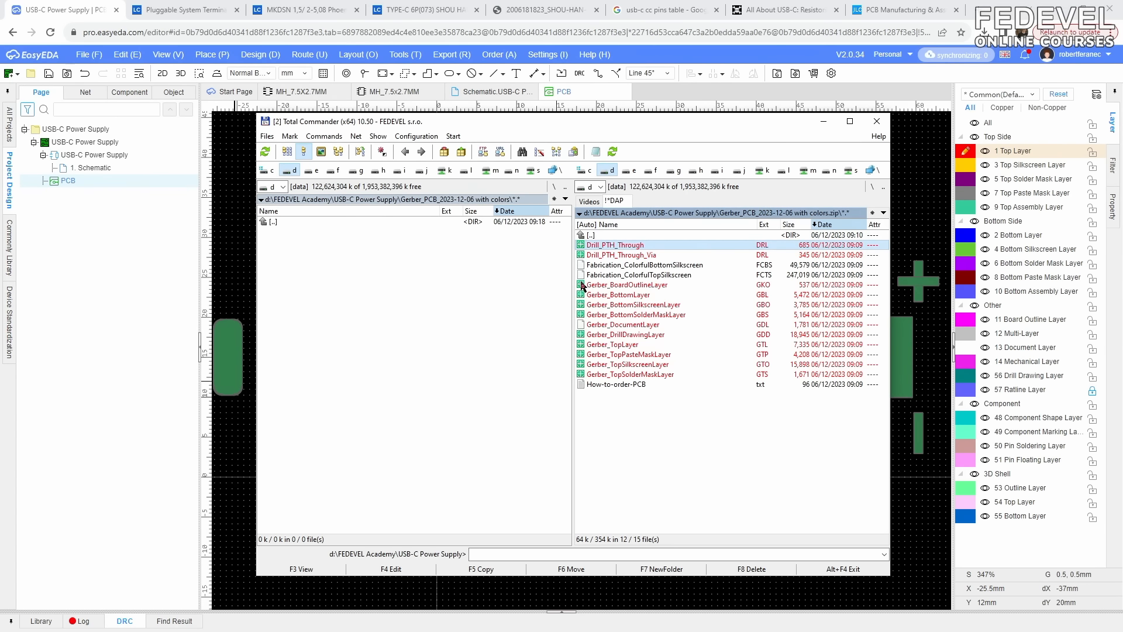
left_click(582, 285)
left_click_drag(402, 274, 403, 274)
left_click(483, 376)
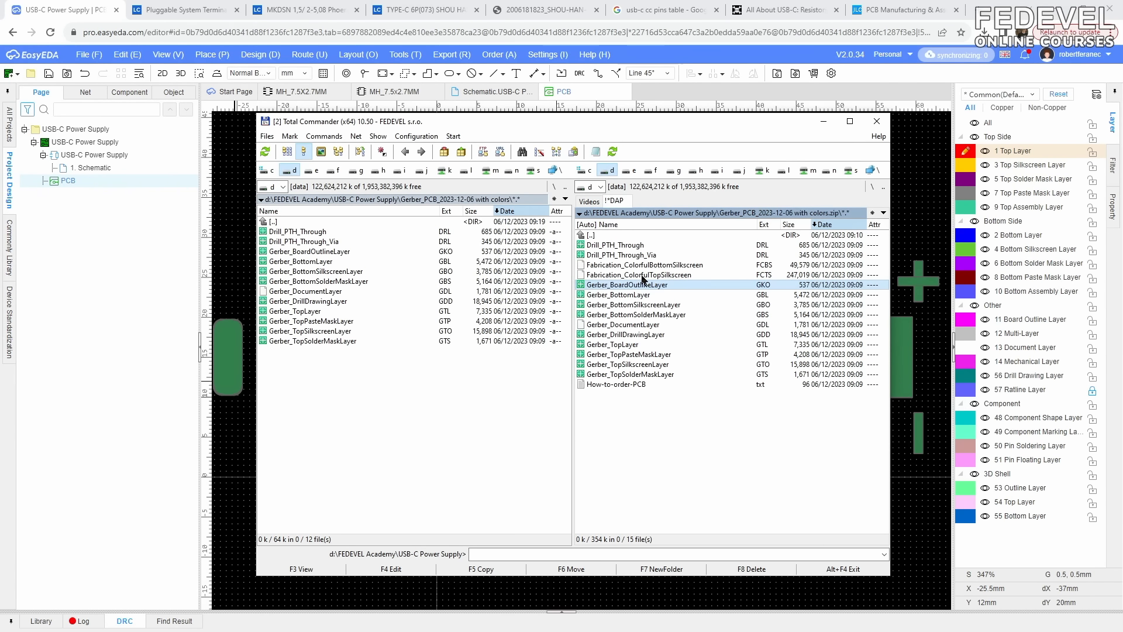
- Search the web for viewmate in a new browser tab
left_click(977, 10)
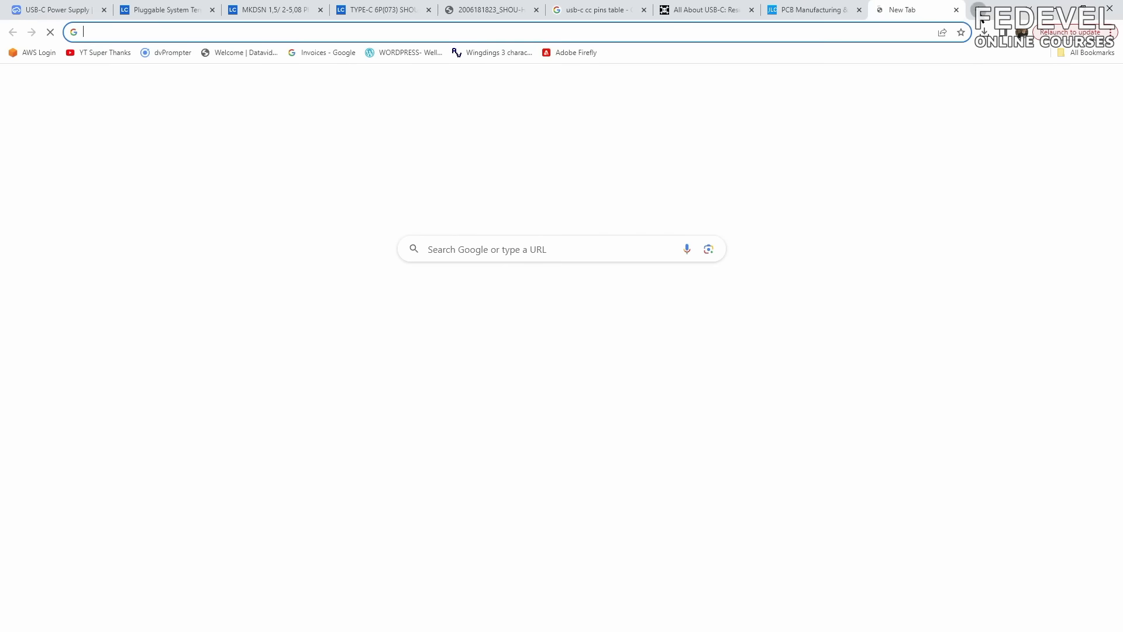
left_click(849, 34)
type("viewmate")
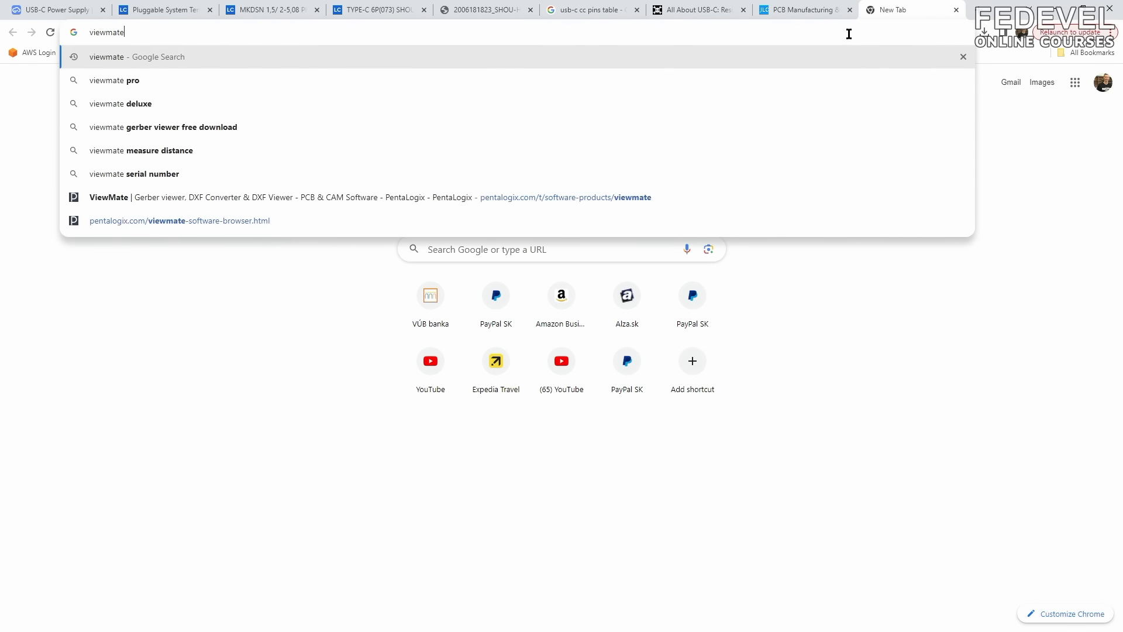
key("Return")
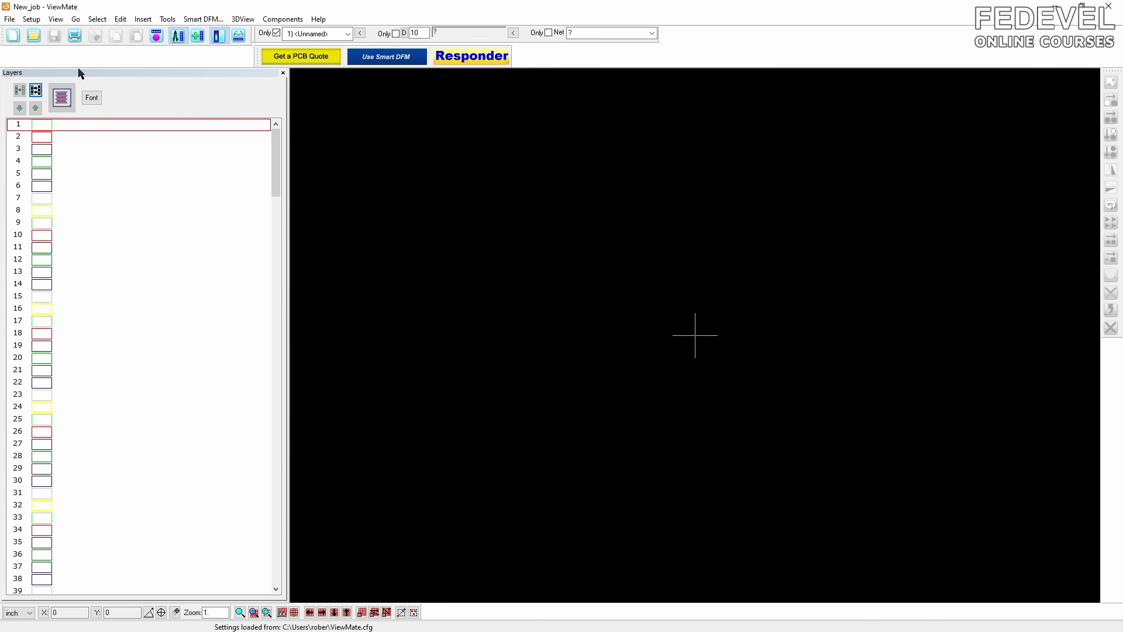
- Start a Gerber import in ViewMate and go to the extracted "Gerber_PCB_2023-12-06 with colors" folder using its path copied from Total Commander
left_click(9, 18)
mouse_move(121, 158)
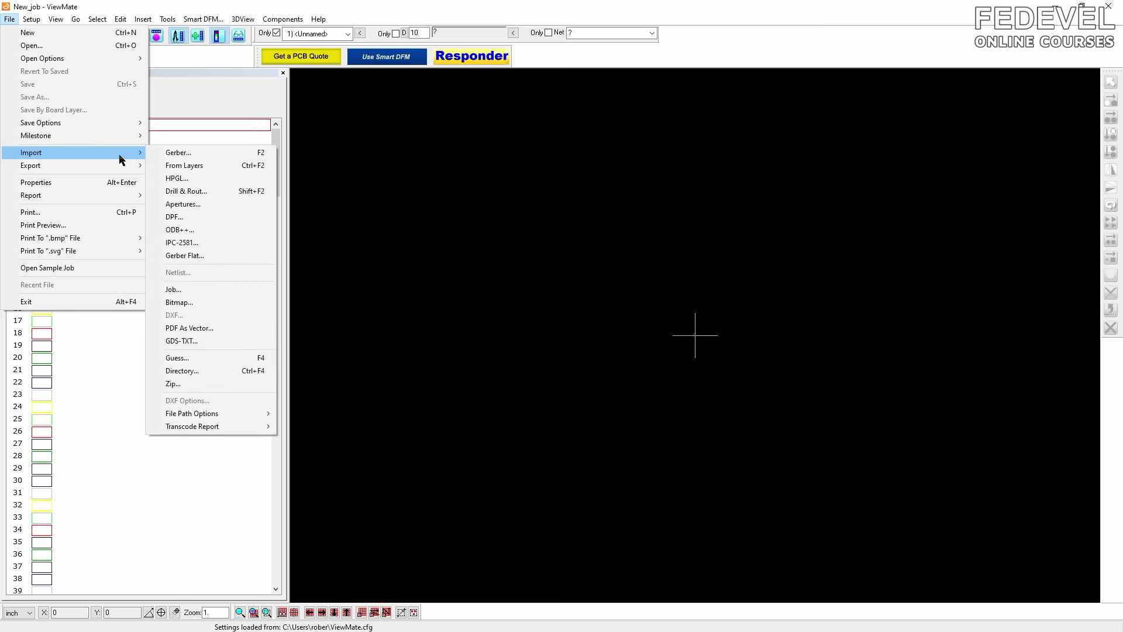
left_click(210, 156)
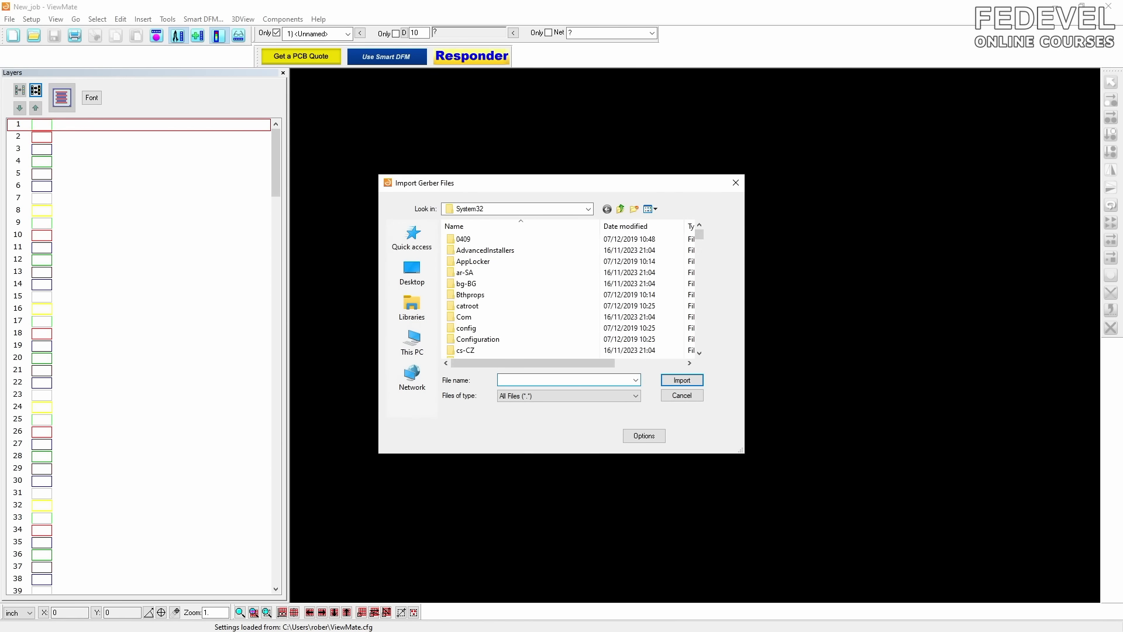
key("alt+Tab")
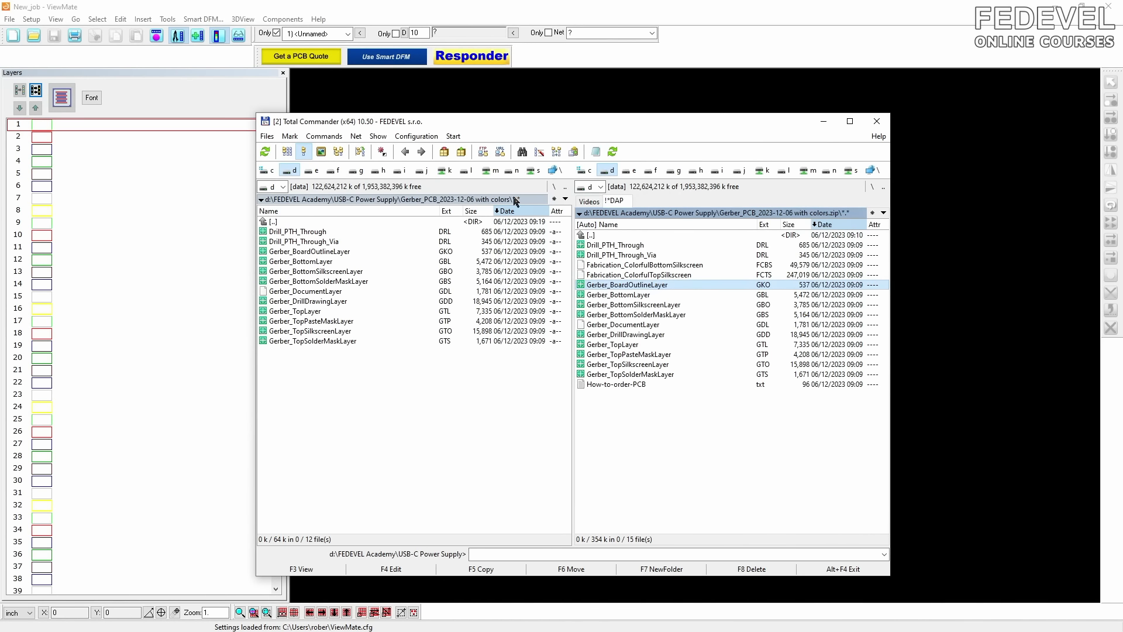
left_click(534, 202)
left_click(534, 201)
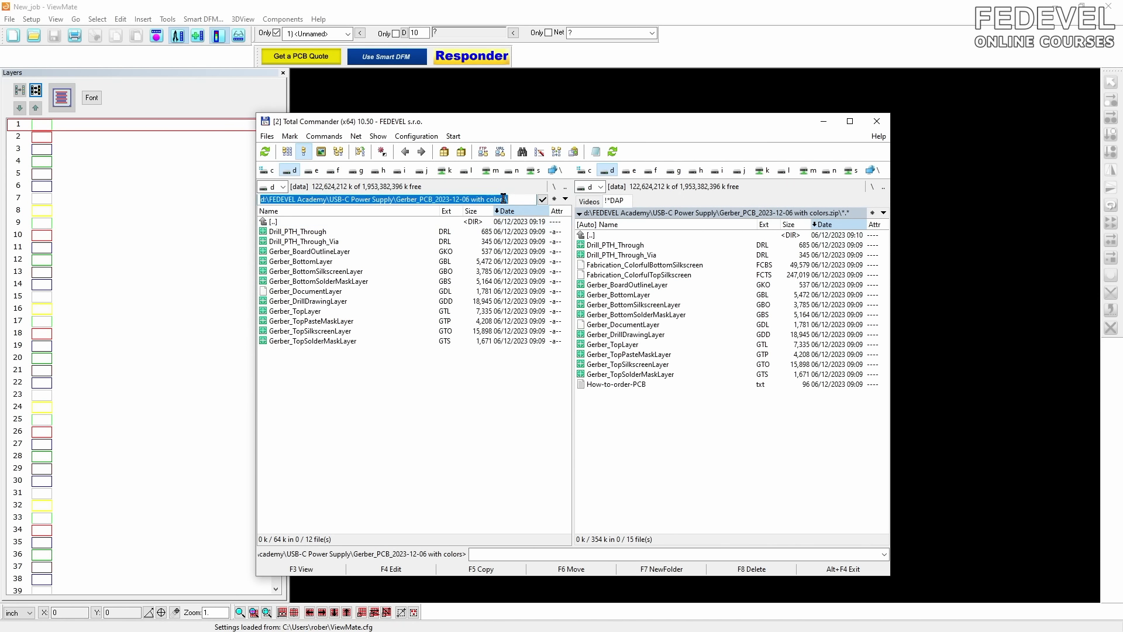
right_click(489, 201)
left_click(509, 237)
left_click(525, 15)
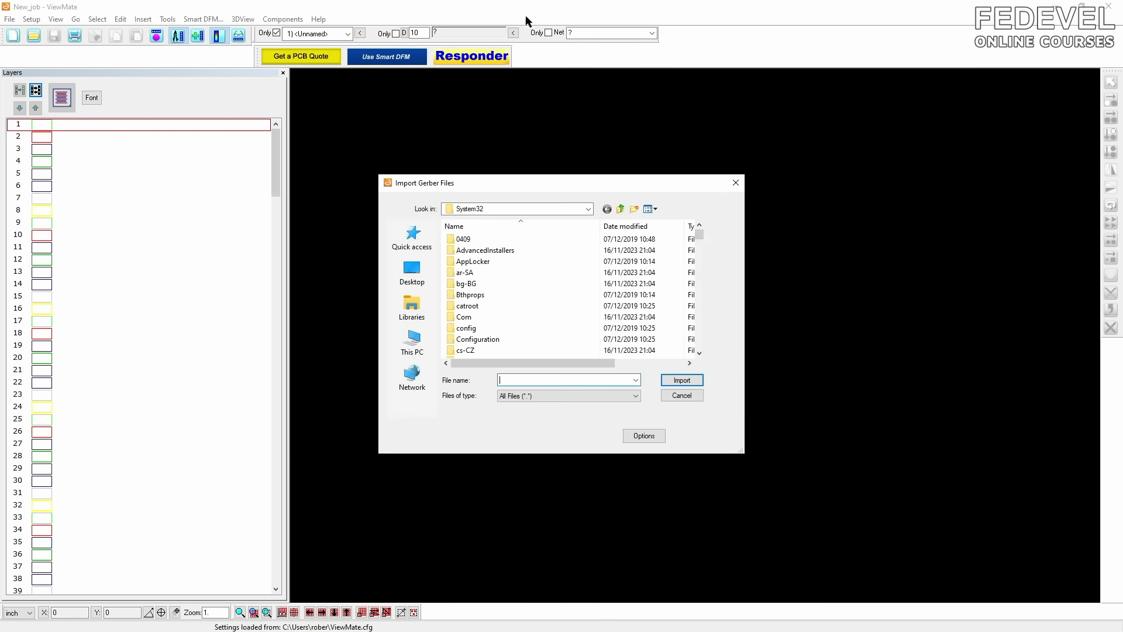
right_click(543, 385)
left_click(556, 430)
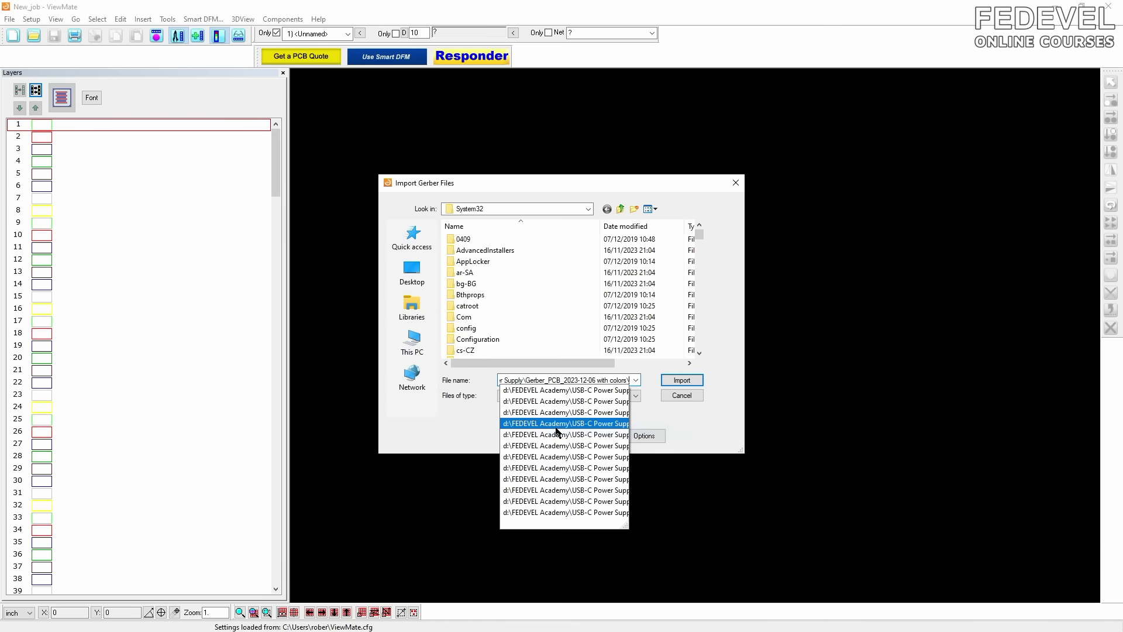
key("Return")
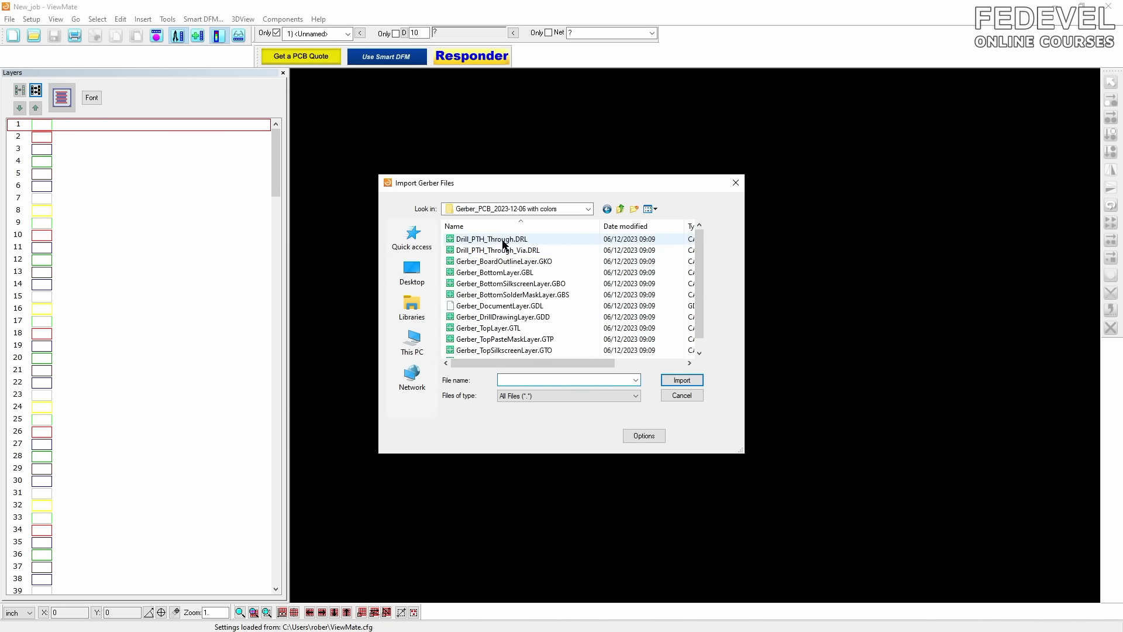
- Import the Gerber files from Gerber_BoardOutlineLayer.GKO through Gerber_TopSolderMaskLayer.GTS
left_click(499, 262)
scroll(696, 296, "down", 1)
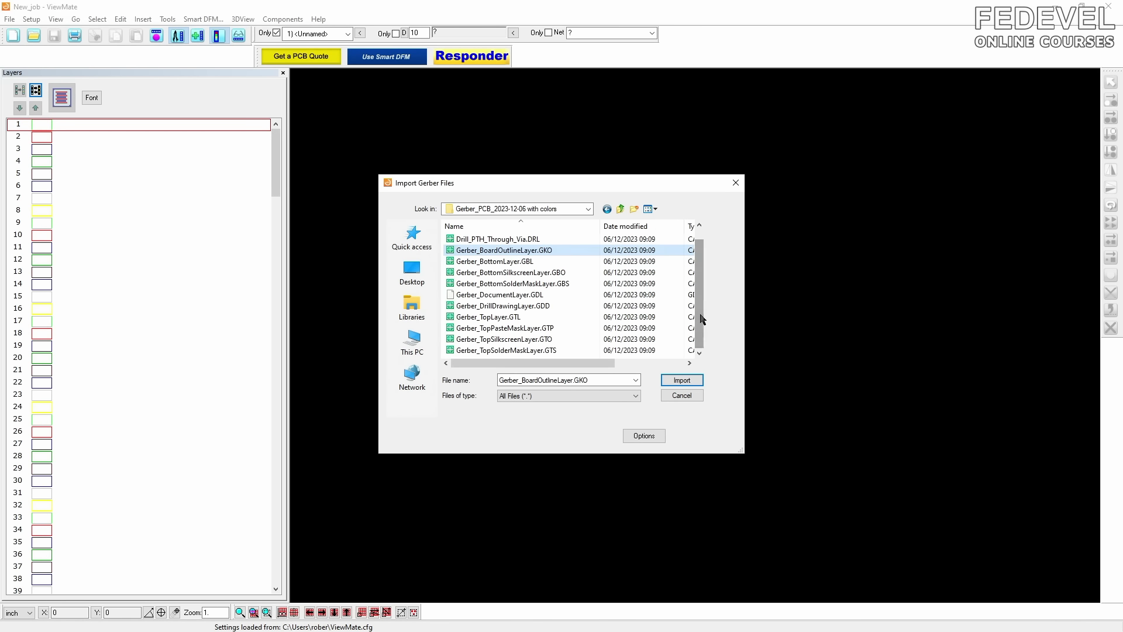
left_click(537, 351, "shift")
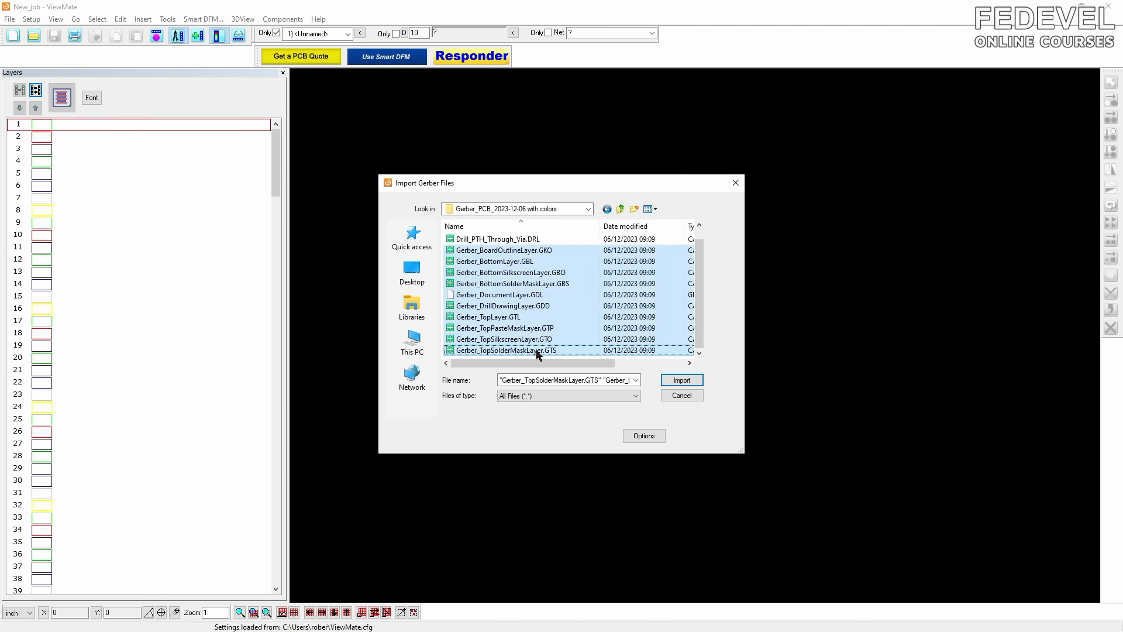
left_click(679, 380)
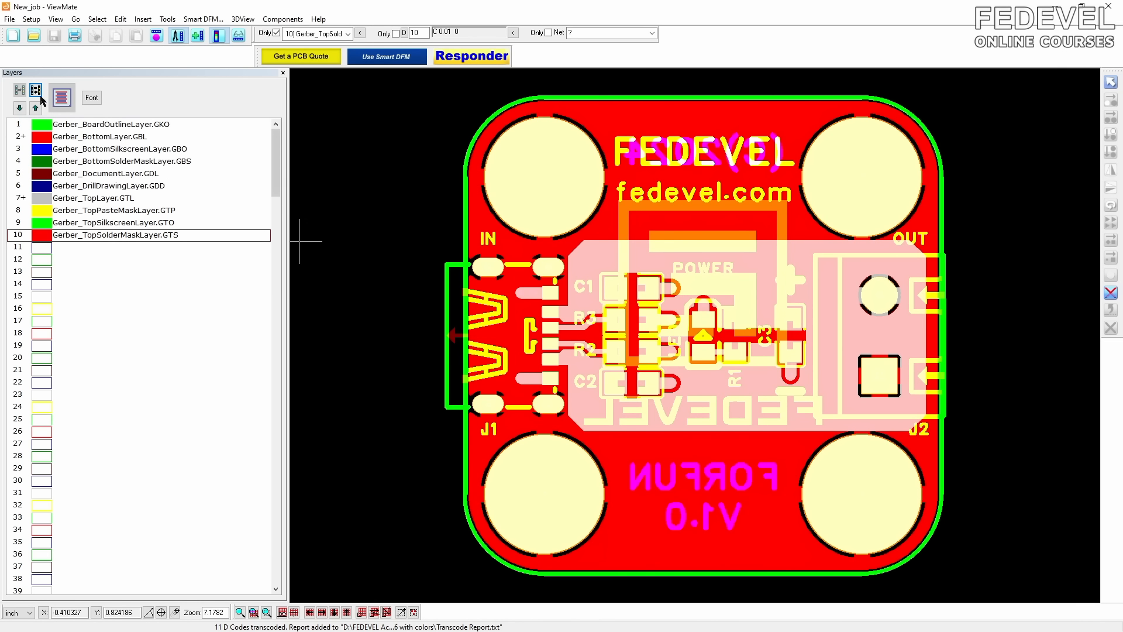
- Hide all layers, and show the board outline, bottom copper, bottom silkscreen and bottom solder mask one by one to inspect them
left_click(36, 93)
left_click(44, 125)
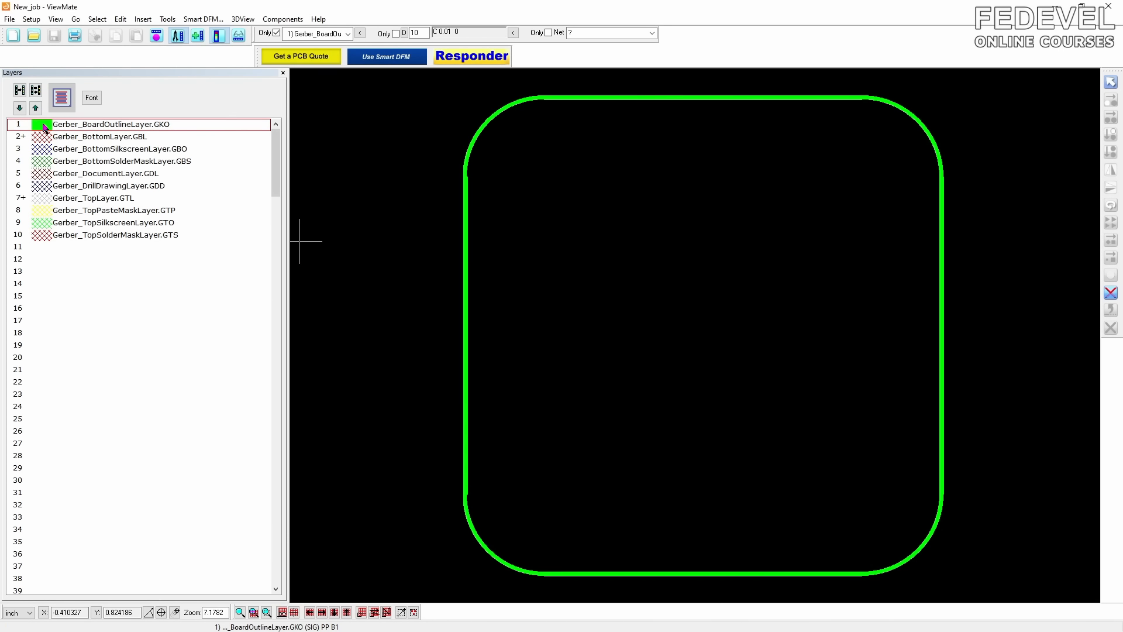
left_click(43, 138)
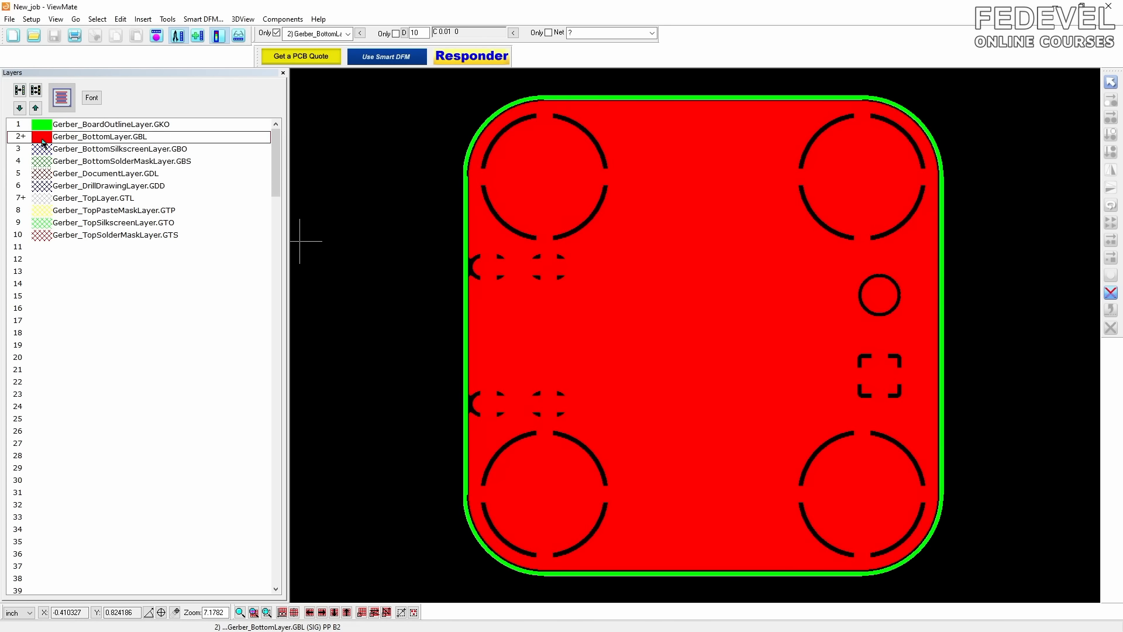
left_click(43, 151)
left_click(43, 163)
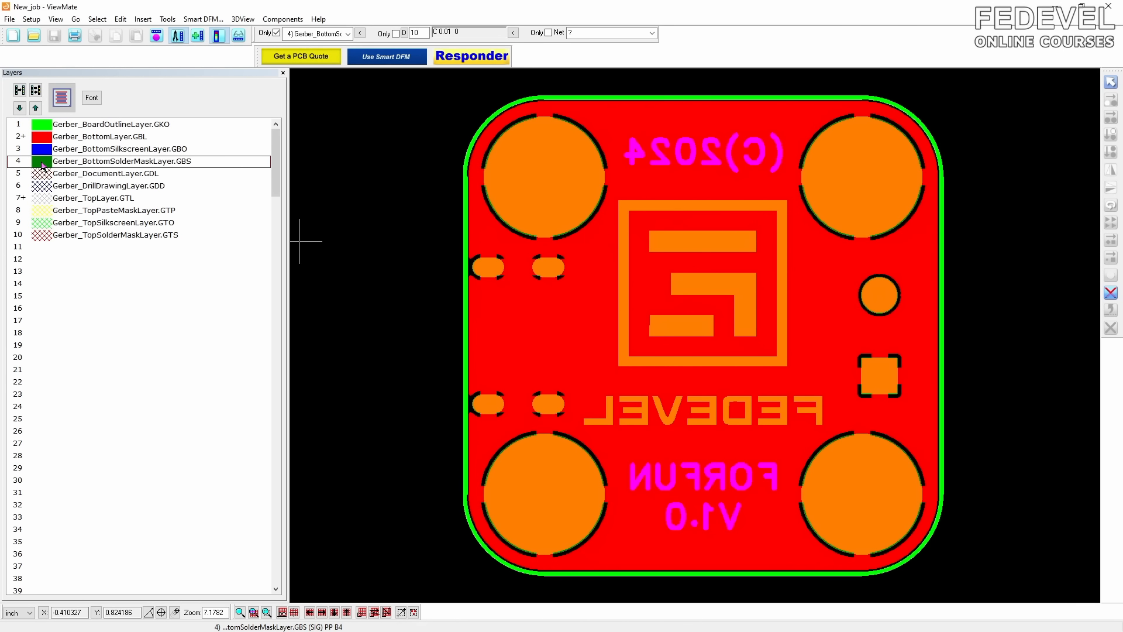
- Hide the bottom solder mask, silkscreen and copper layers, and inspect the document and drill drawing layers one after the other
left_click(43, 163)
left_click(42, 150)
left_click(43, 138)
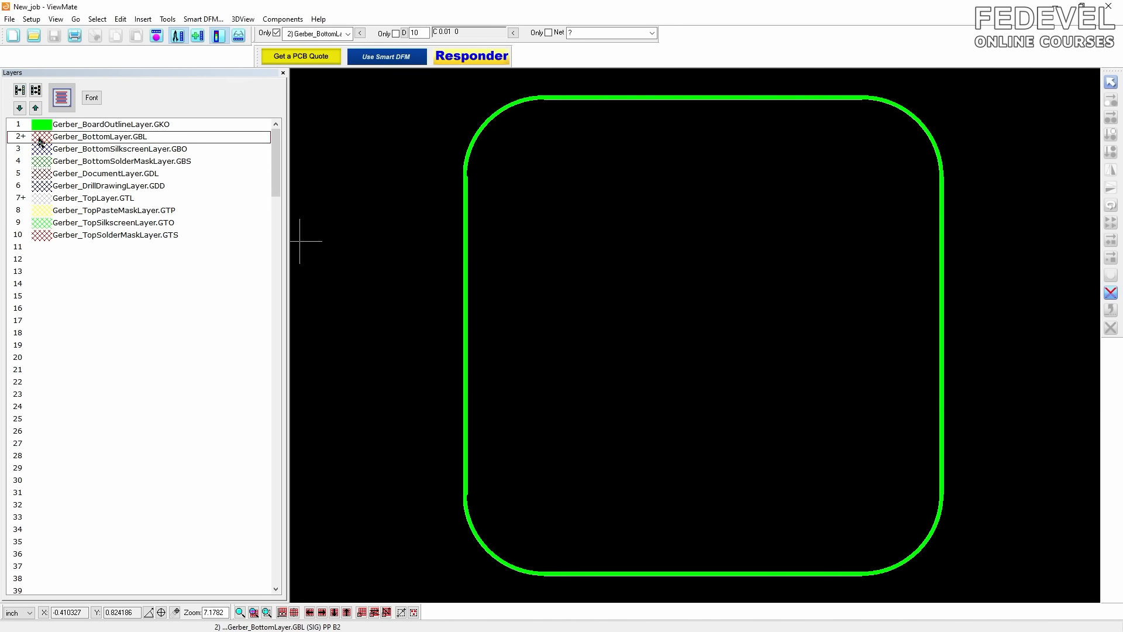
left_click(43, 174)
left_click(43, 175)
left_click(44, 188)
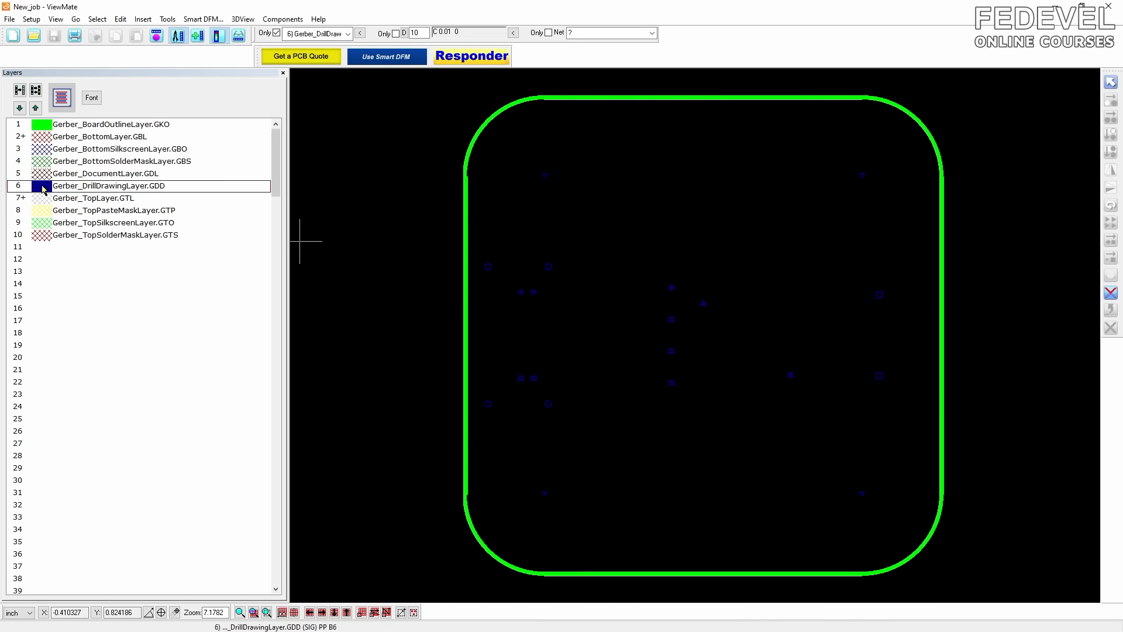
left_click(43, 187)
- Show the top copper, top paste mask and top silkscreen layers over the board outline to inspect them
left_click(43, 199)
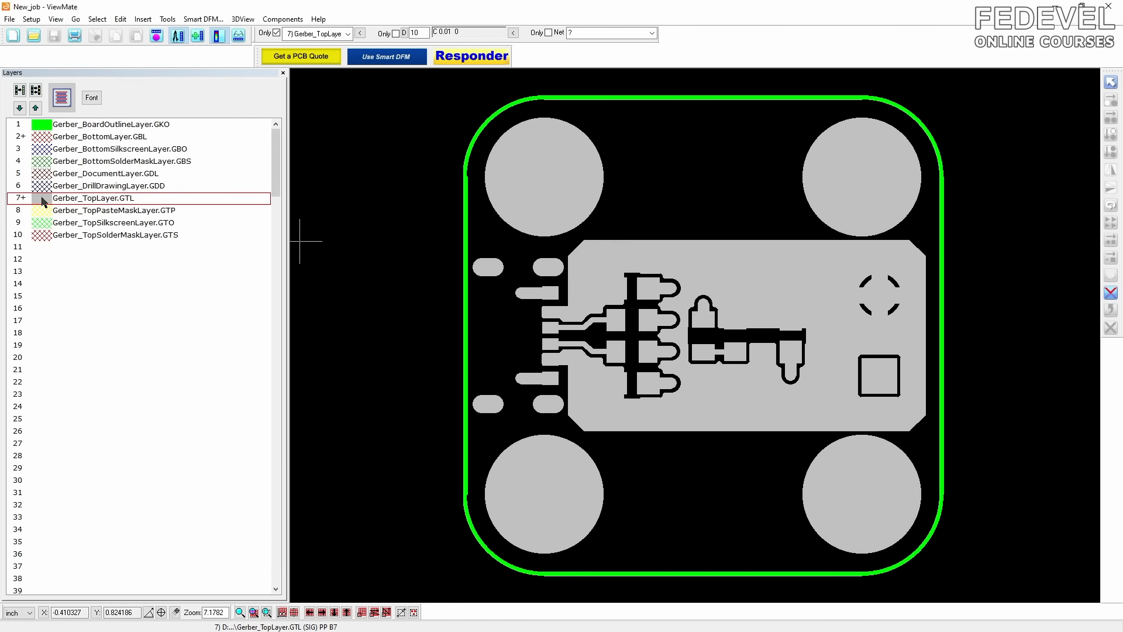
left_click(43, 211)
left_click(42, 212)
left_click(42, 212)
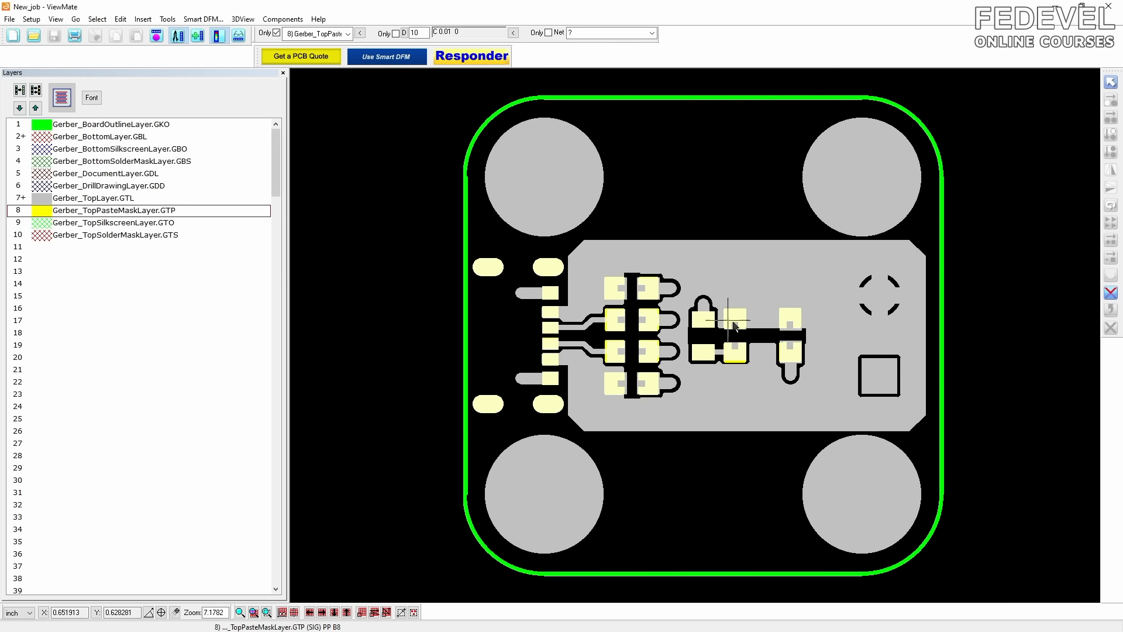
left_click(42, 223)
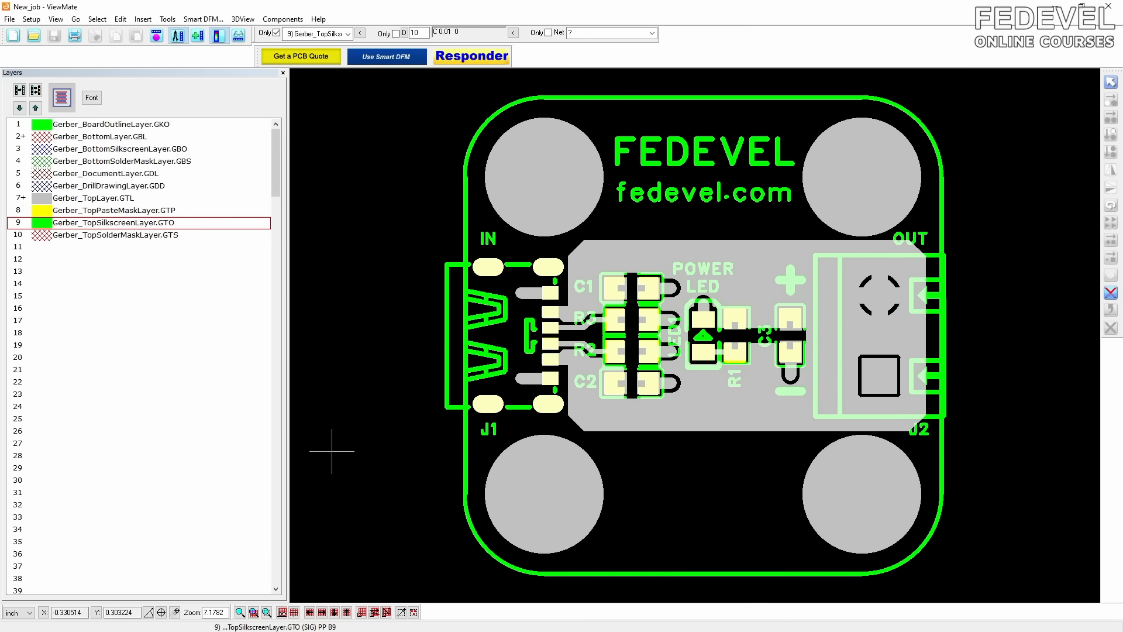
- Check the exported silkscreen files in Total Commander, and in ViewMate inspect the top solder mask layer with the top copper hidden
key("alt+Tab")
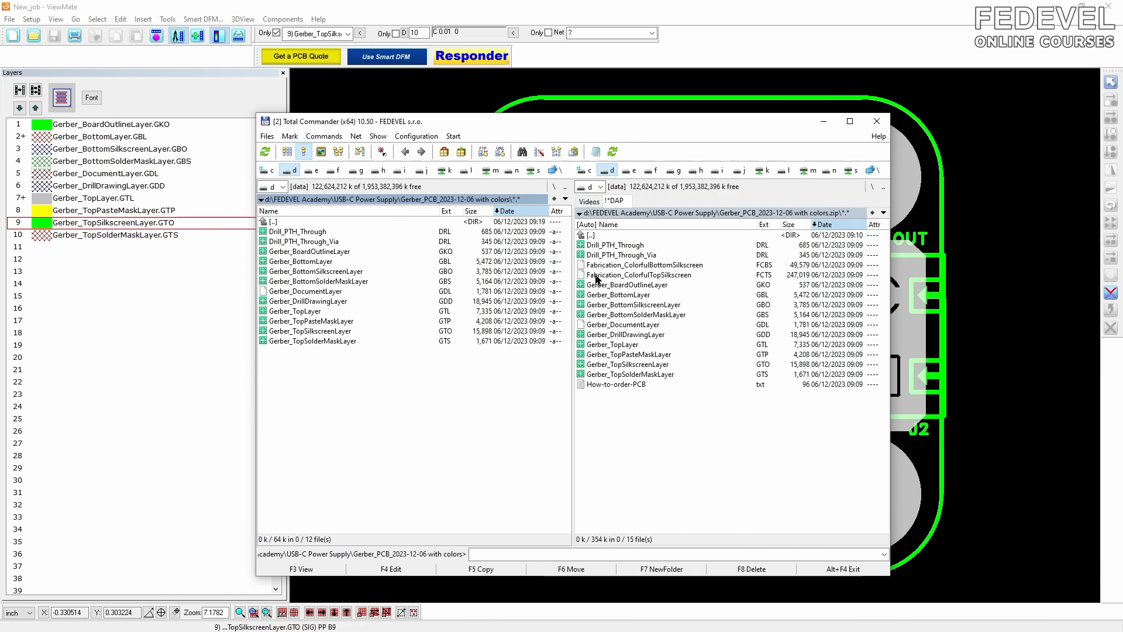
left_click(582, 13)
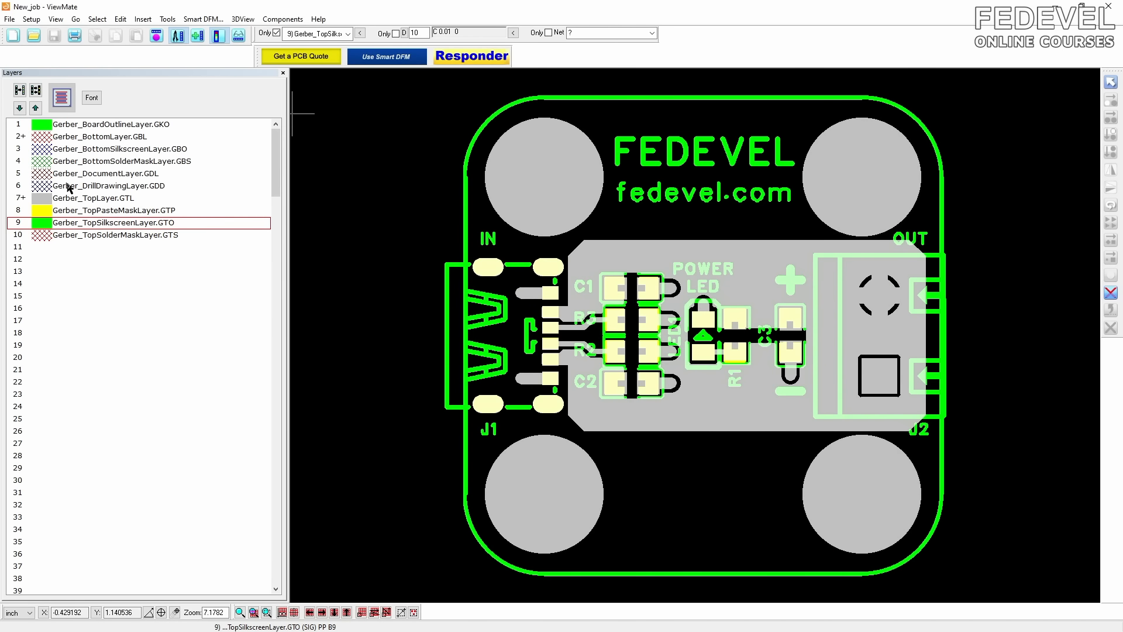
left_click(41, 236)
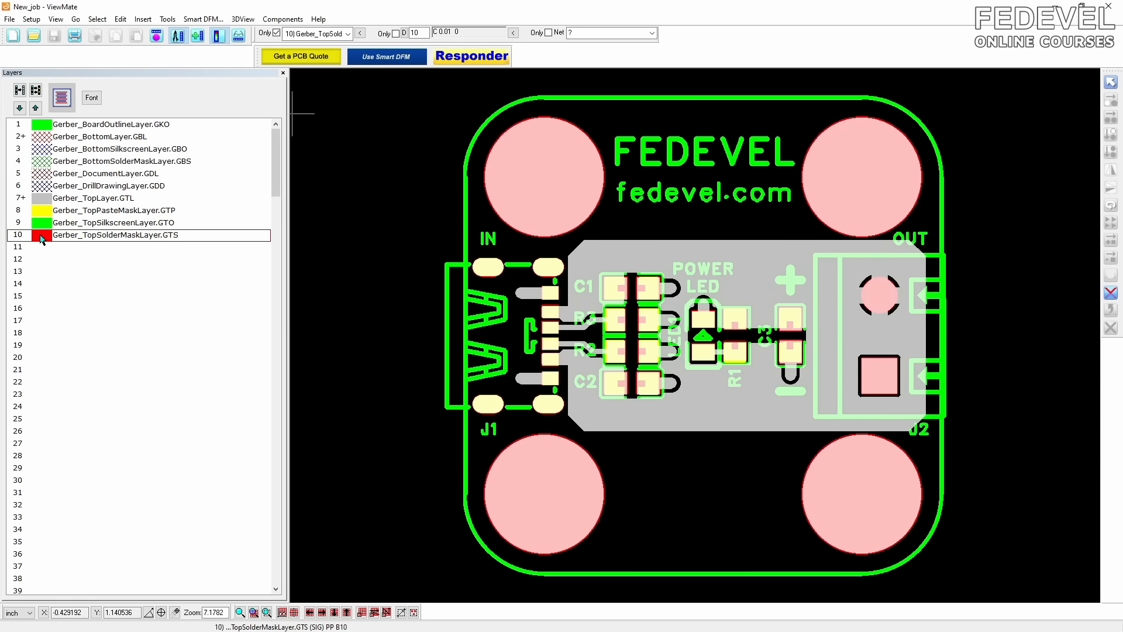
left_click(43, 200)
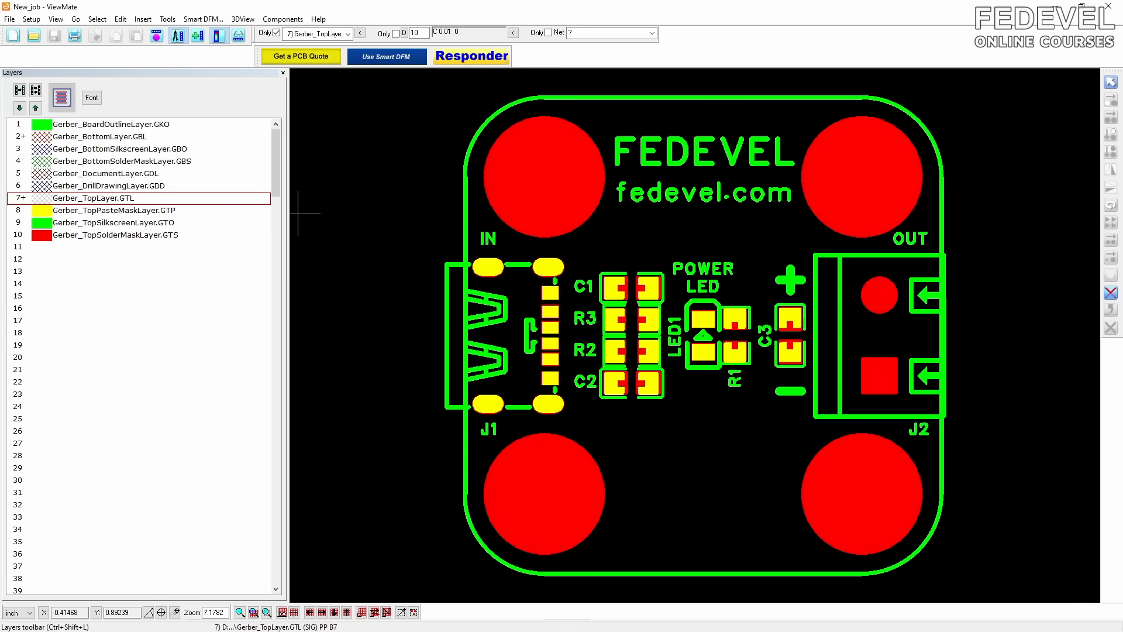
- Switch to the PCB in EasyEDA and hide all layers except the Top Side group
key("alt+Tab")
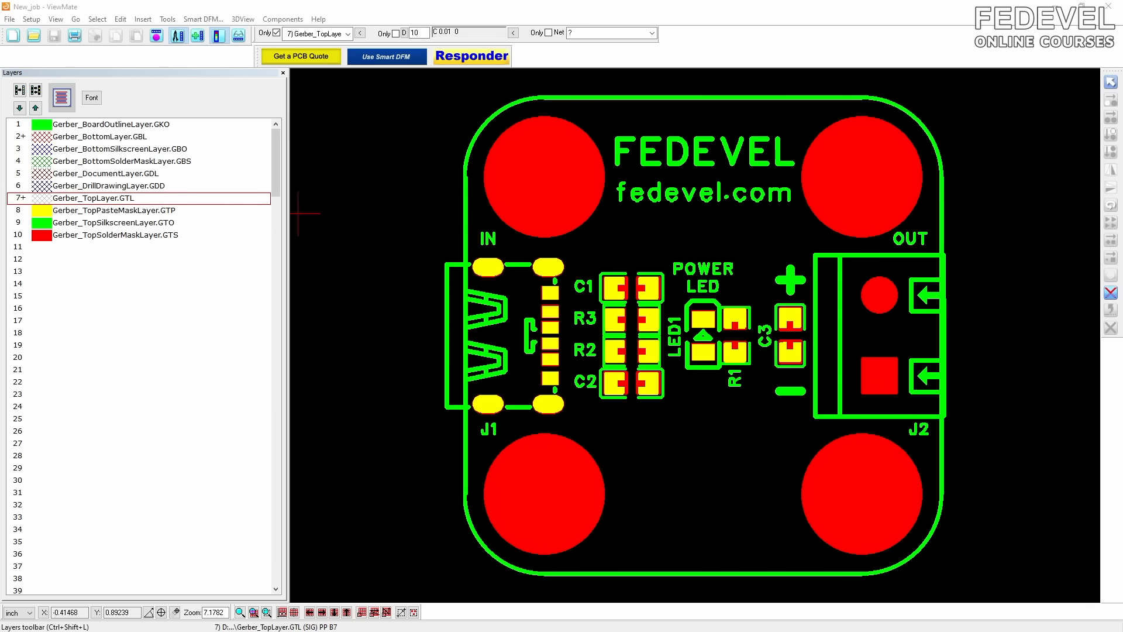
key("alt+Tab")
left_click(76, 10)
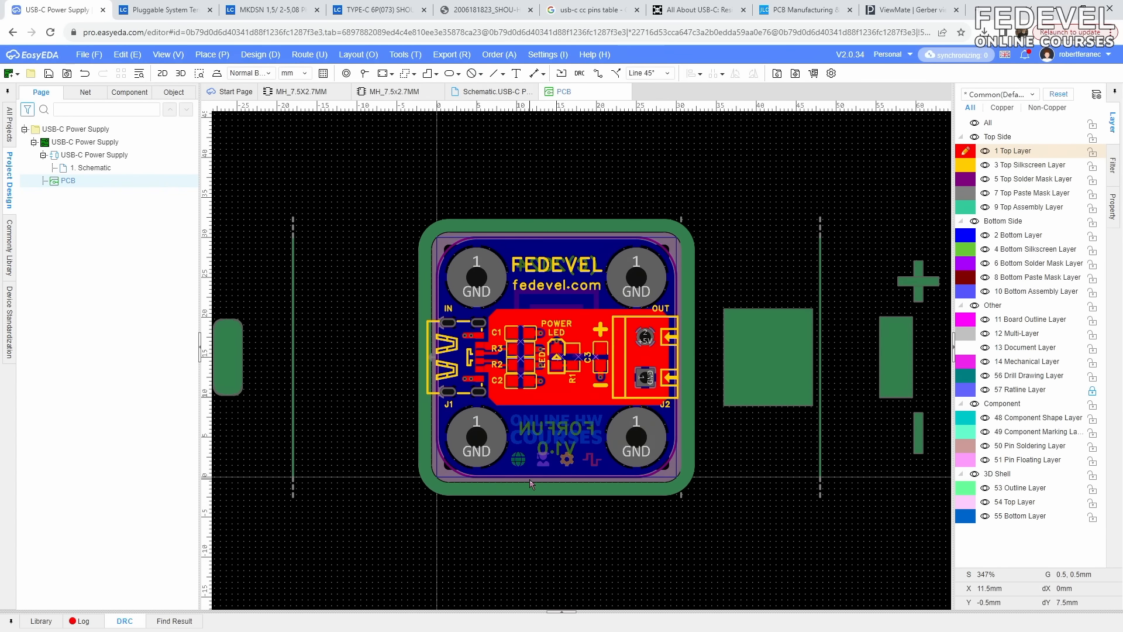
scroll(570, 451, "up", 4)
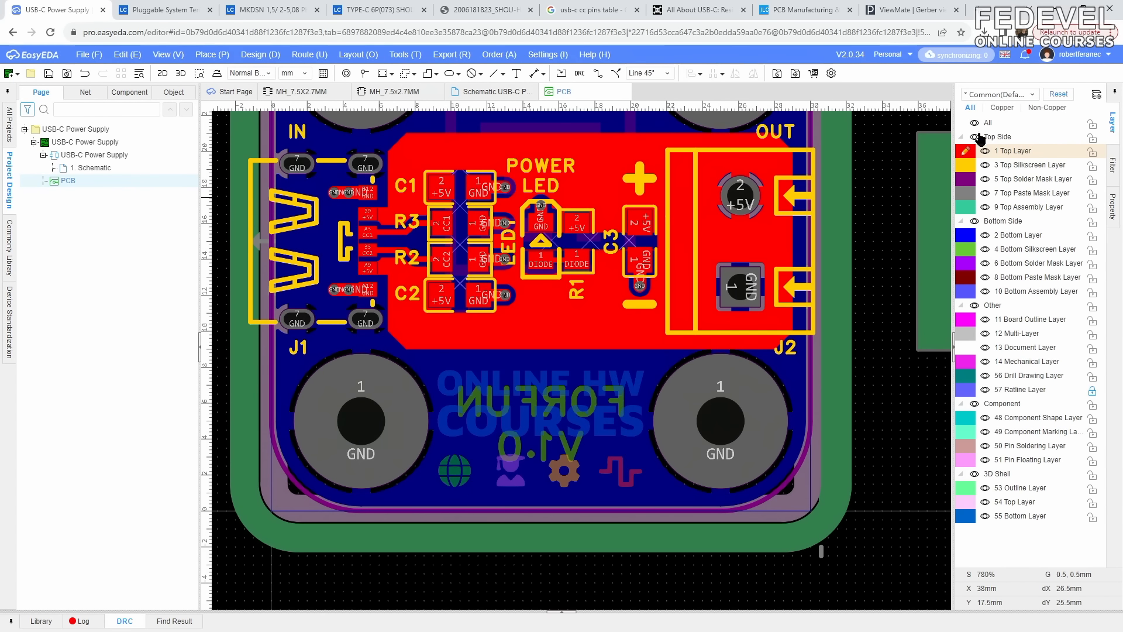
left_click(974, 122)
left_click(974, 137)
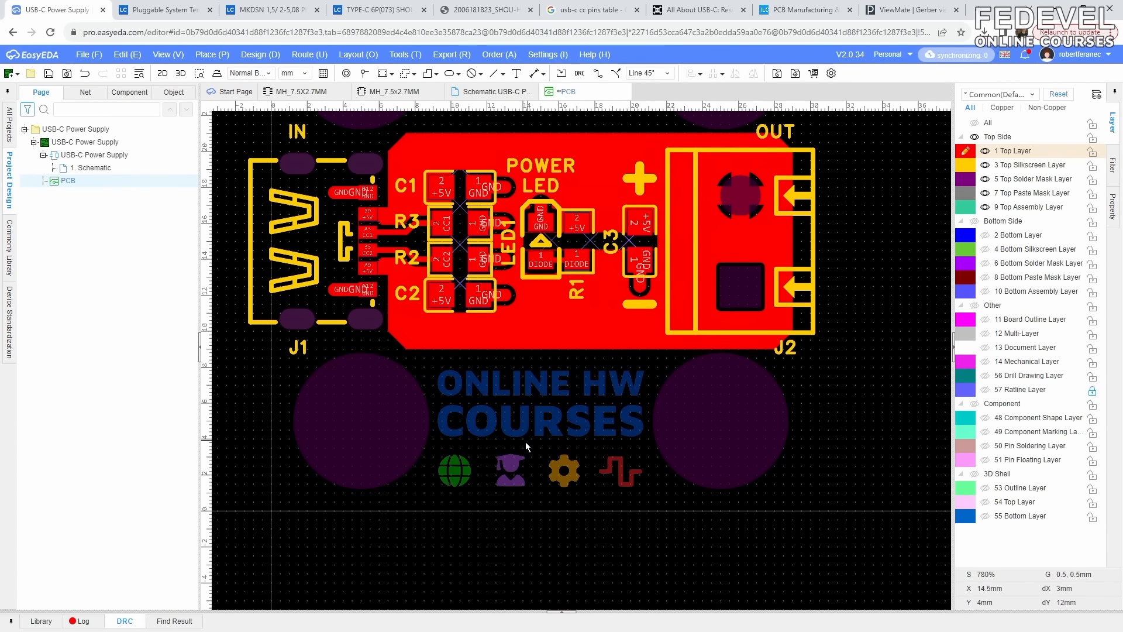
- Delete the colour ONLINE HW COURSES image between the lower mounting holes
left_click(528, 419)
right_click(528, 423)
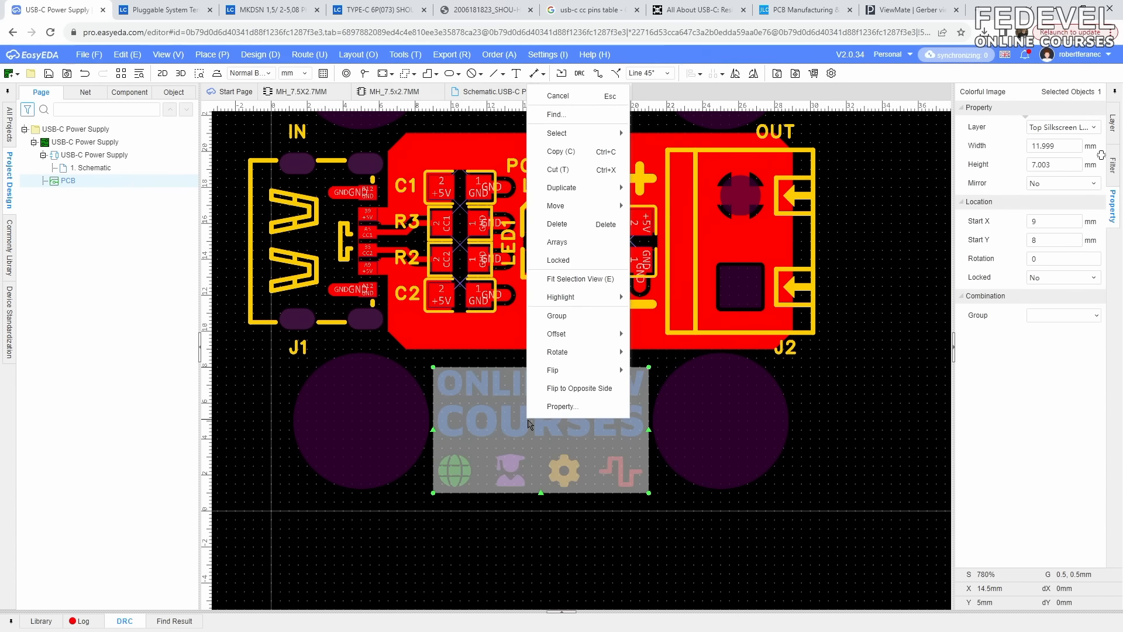
left_click(562, 224)
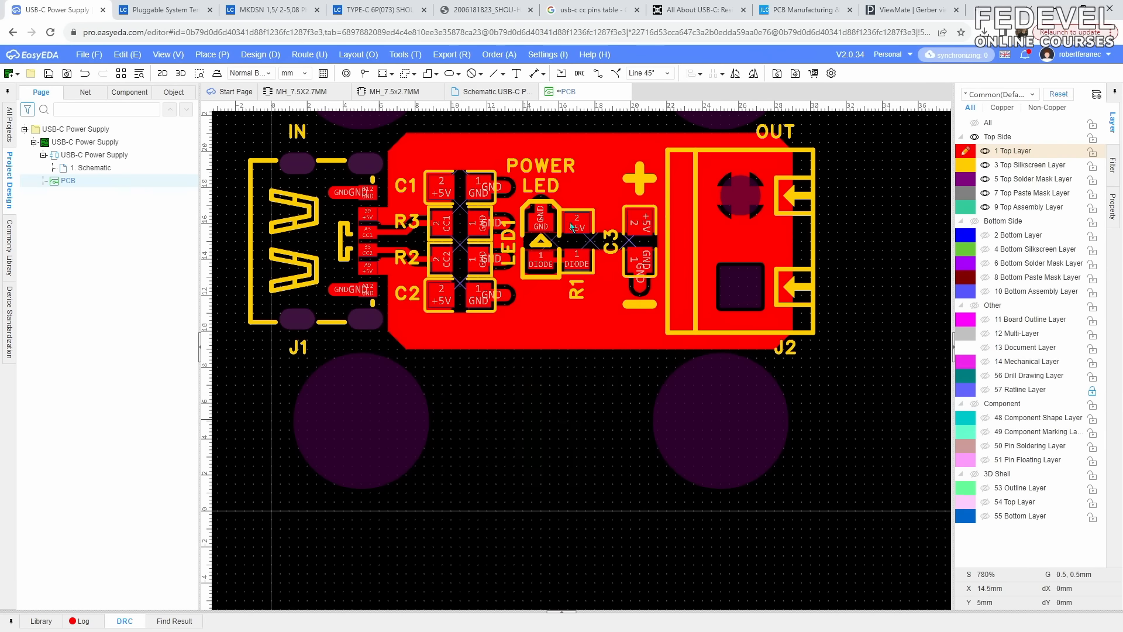
- Insert the image online hw courses v6.png as a single-colour image 12 mm wide and place it to the left of the board
key("k")
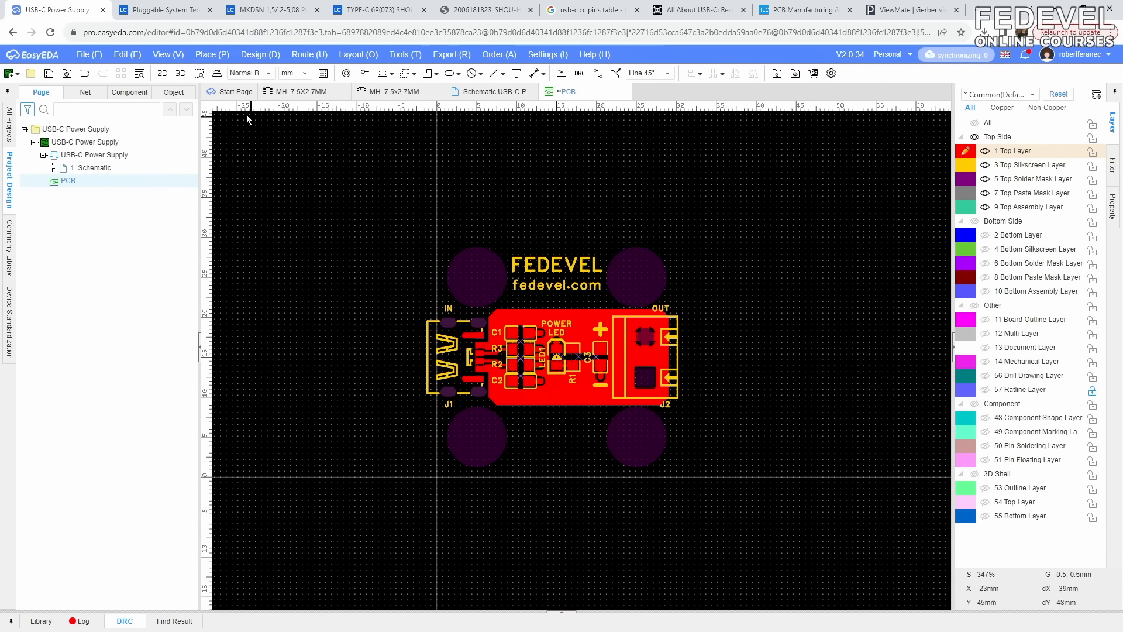
left_click(211, 55)
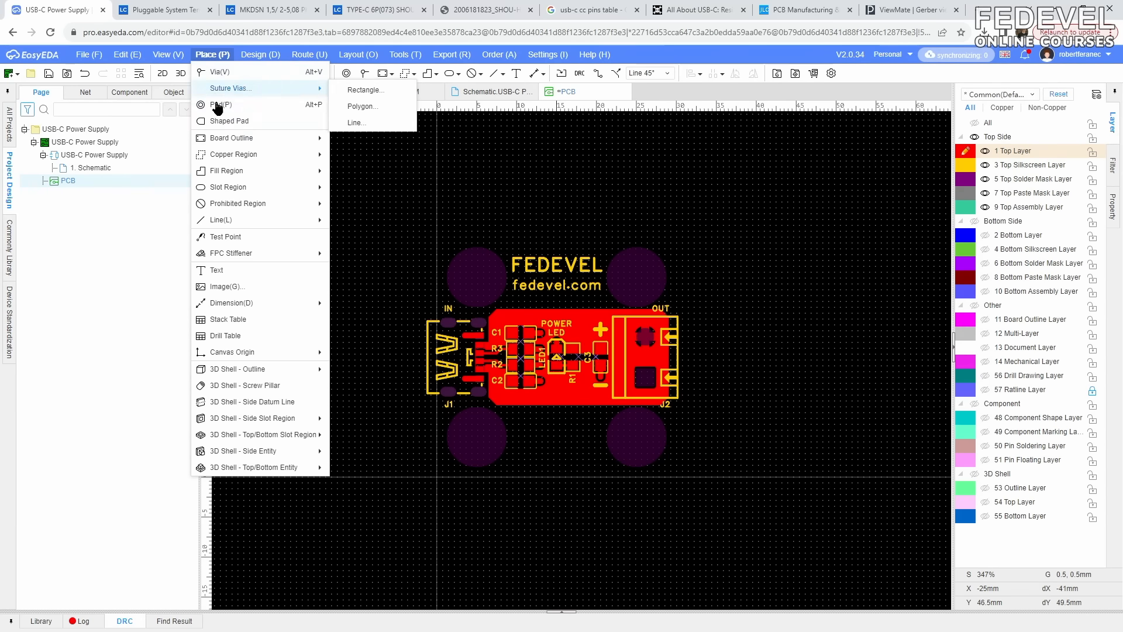
left_click(286, 290)
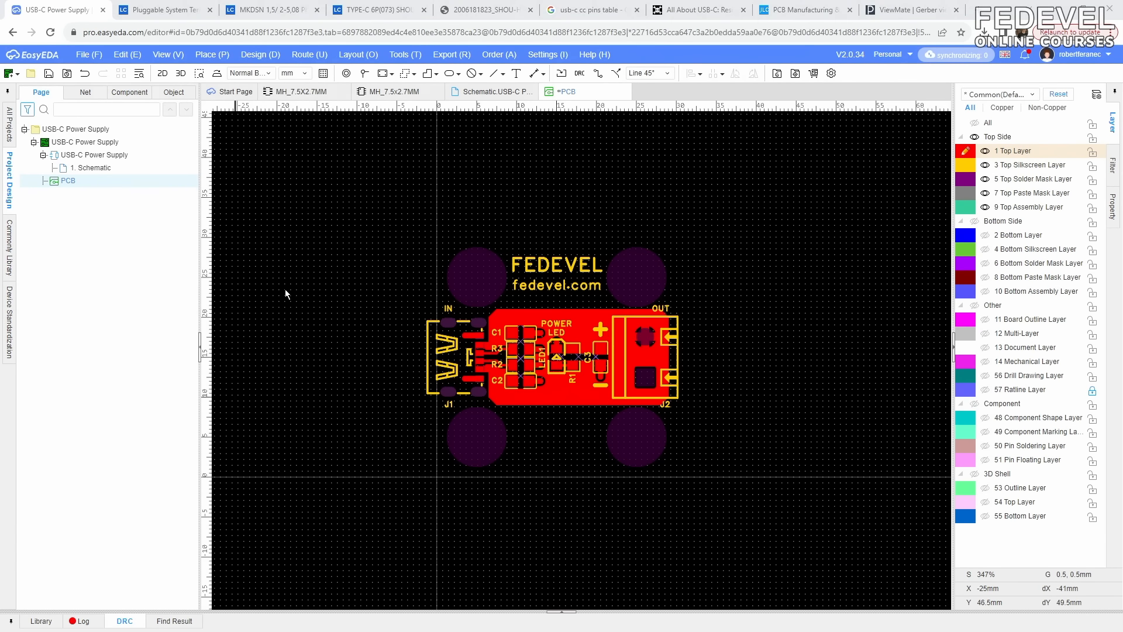
left_click(268, 107)
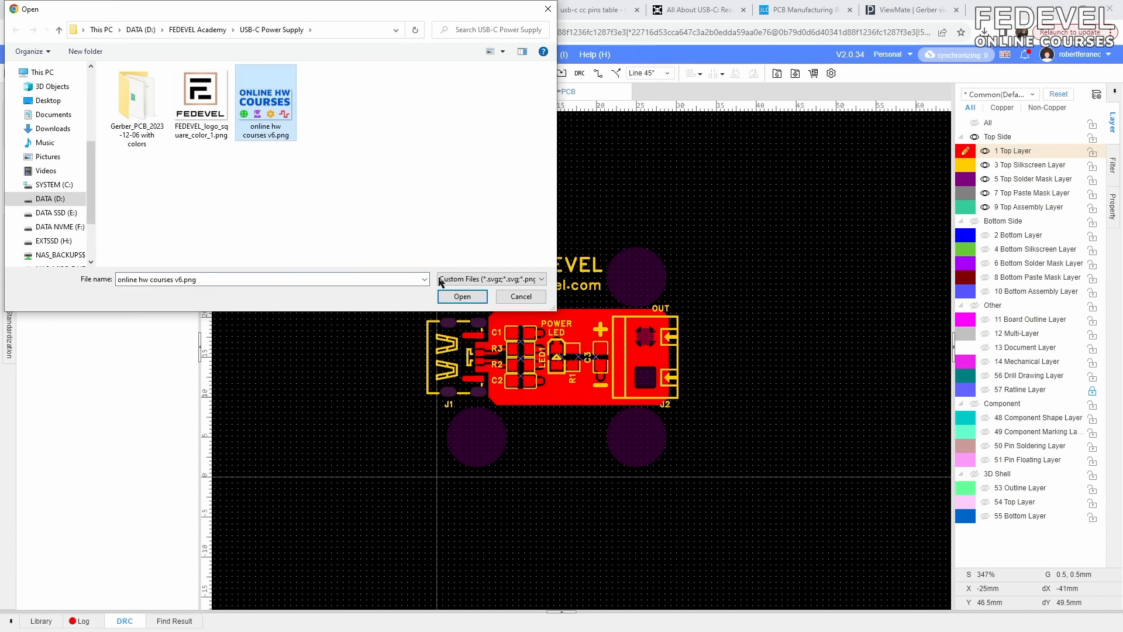
left_click(461, 297)
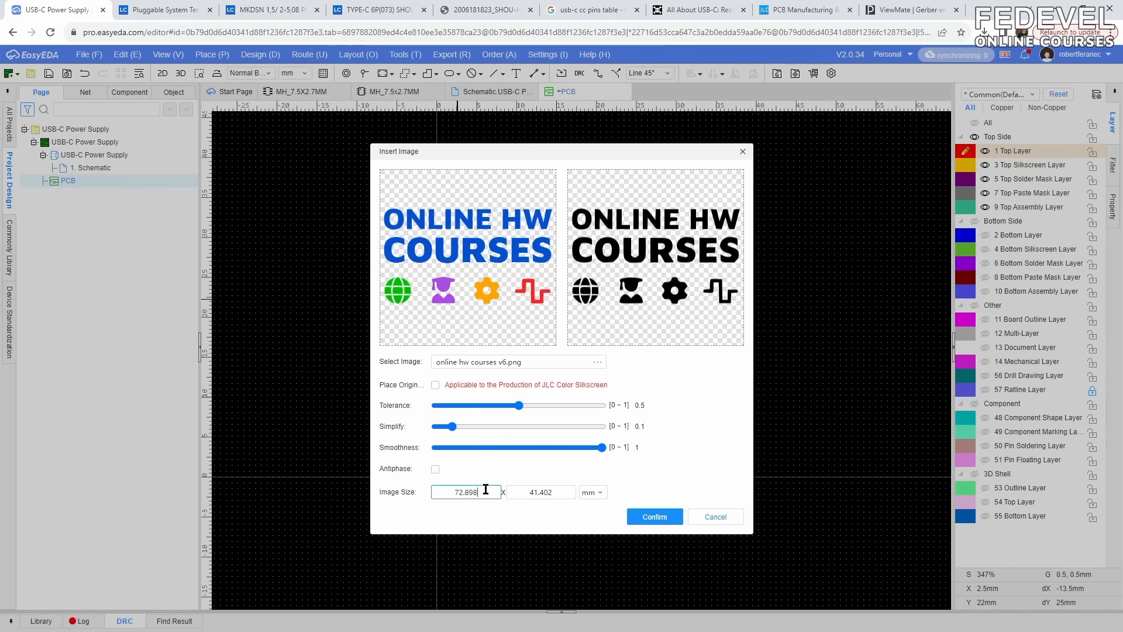
double_click(459, 492)
type("12")
left_click(560, 493)
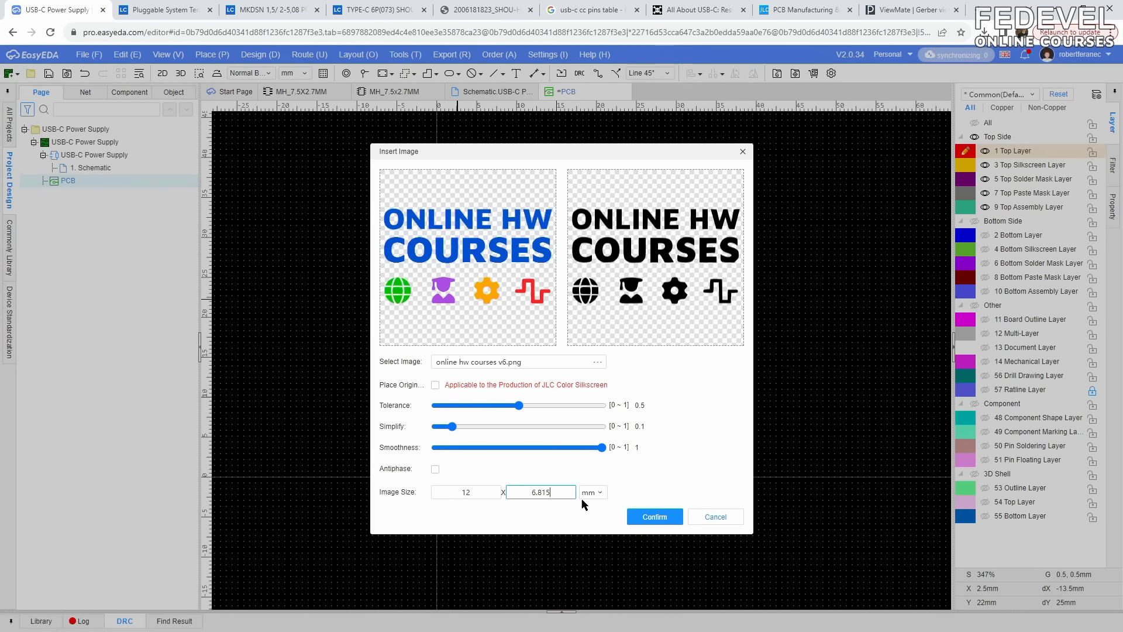
left_click(646, 516)
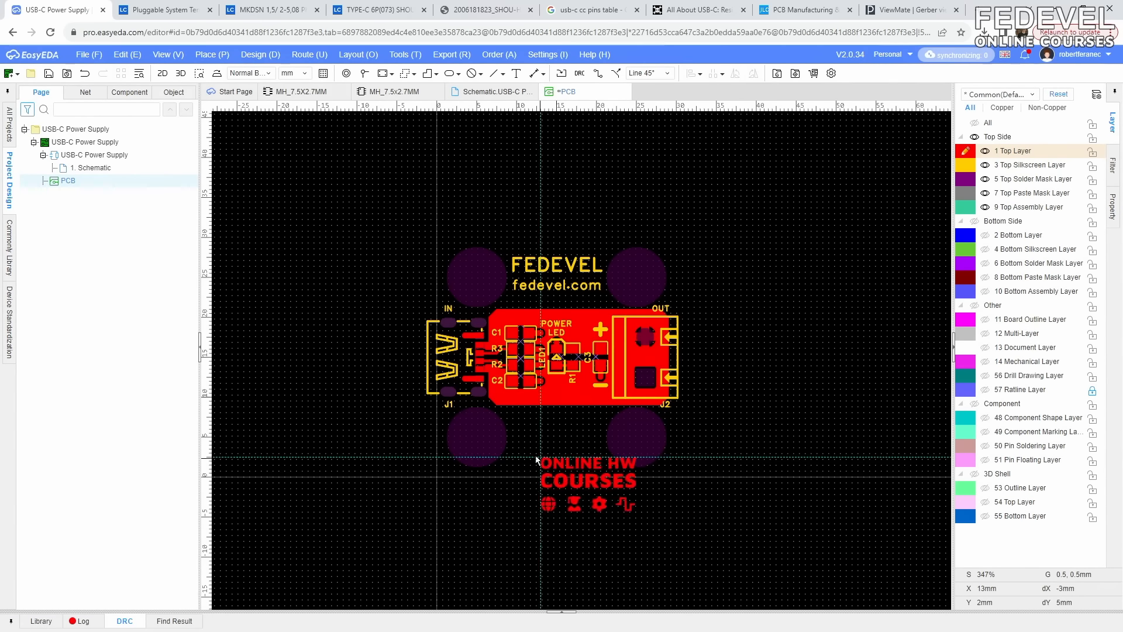
left_click(302, 357)
key("Escape")
- Assign the inserted image to the Top Silkscreen Layer and move it between the two lower mounting holes
left_click(1046, 128)
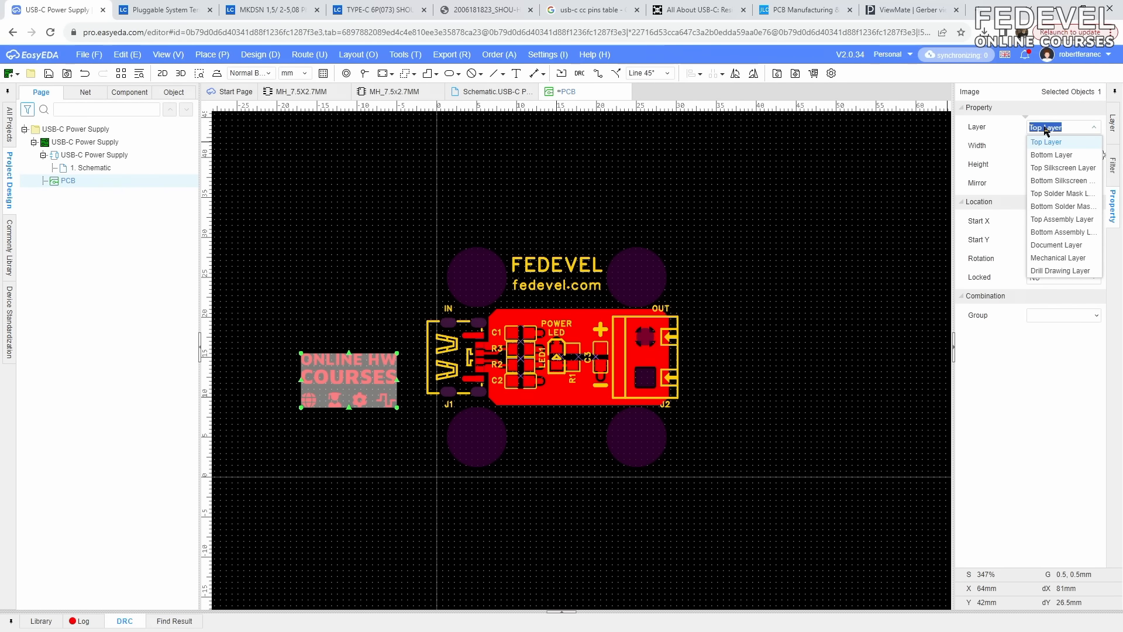
left_click(1066, 170)
left_click_drag(343, 378, 542, 436)
- Show the Other layer group for reference and set the logo image's Start Y to 8 mm
scroll(544, 438, "up", 3)
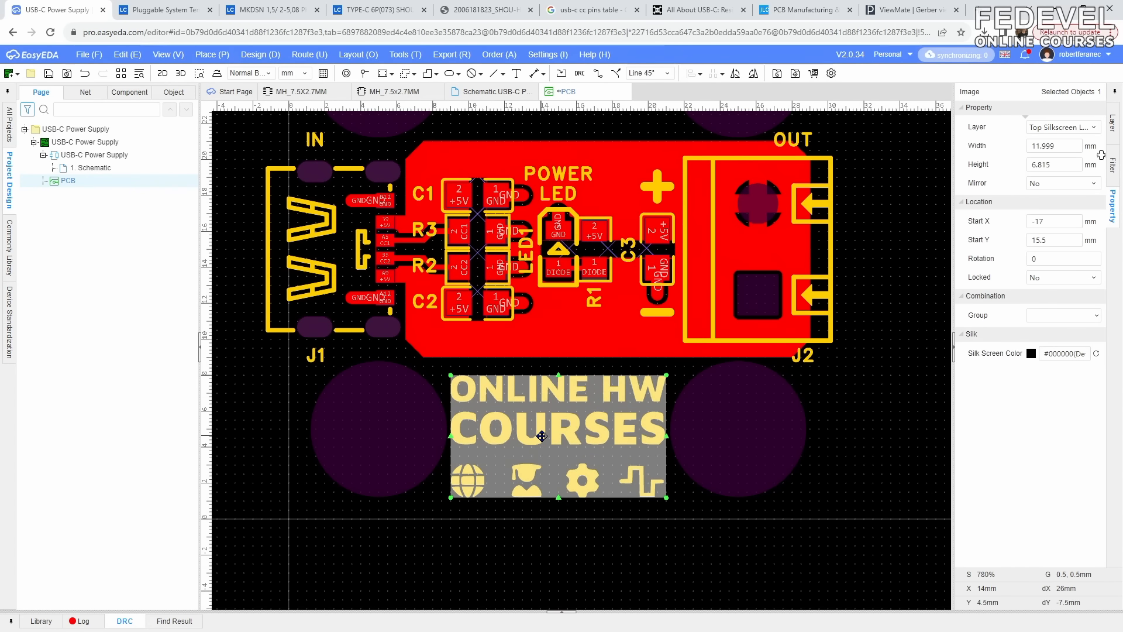
left_click(1112, 124)
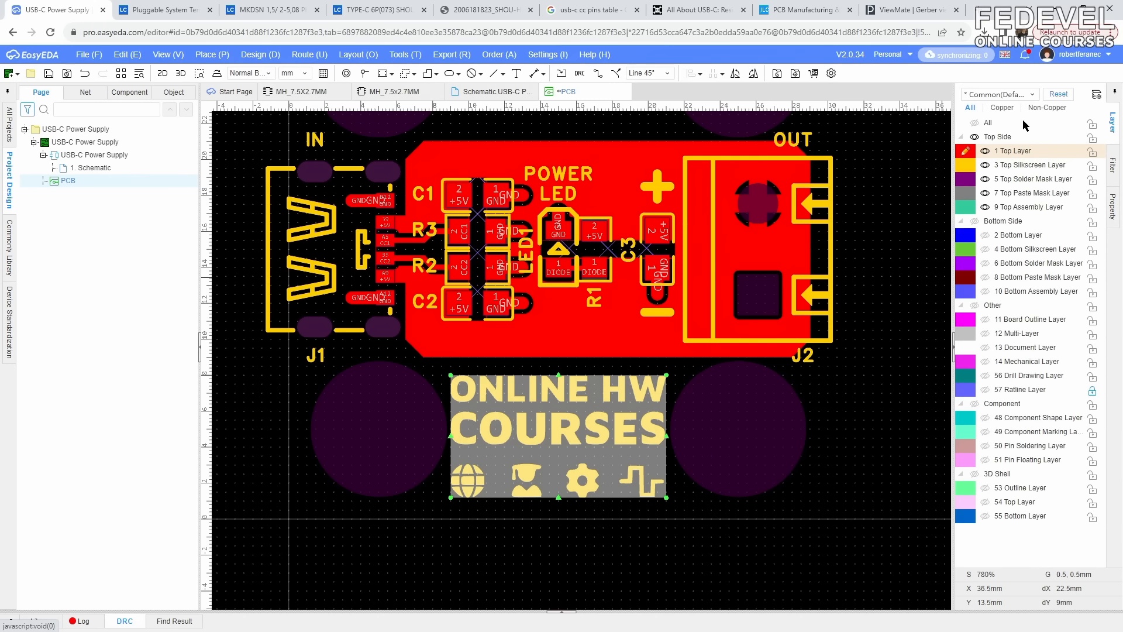
left_click(974, 305)
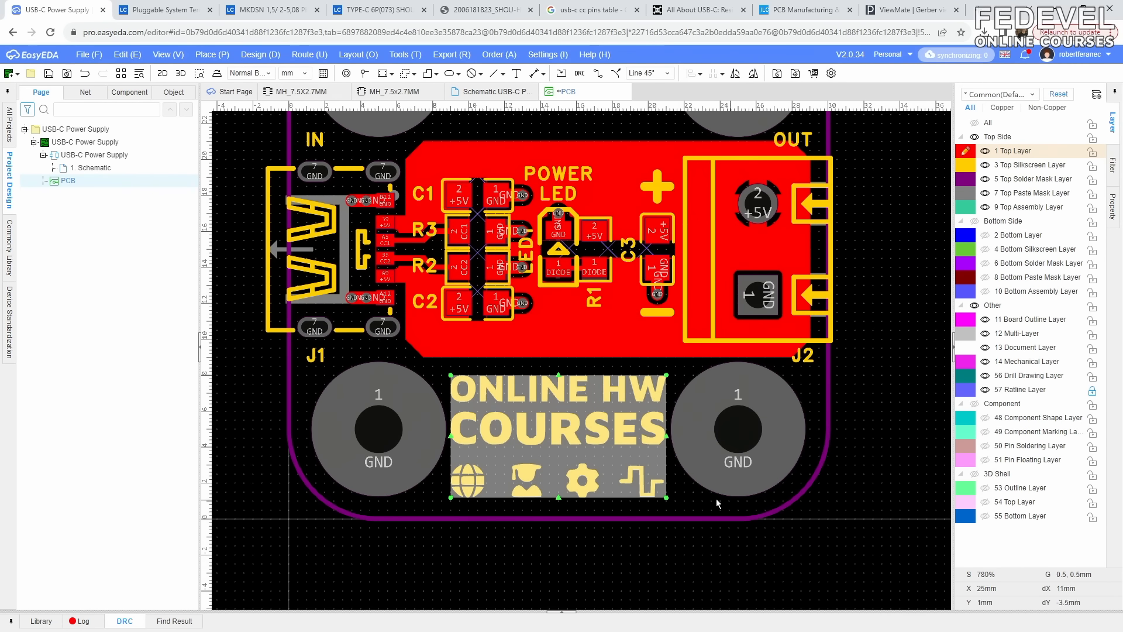
left_click_drag(558, 433, 563, 431)
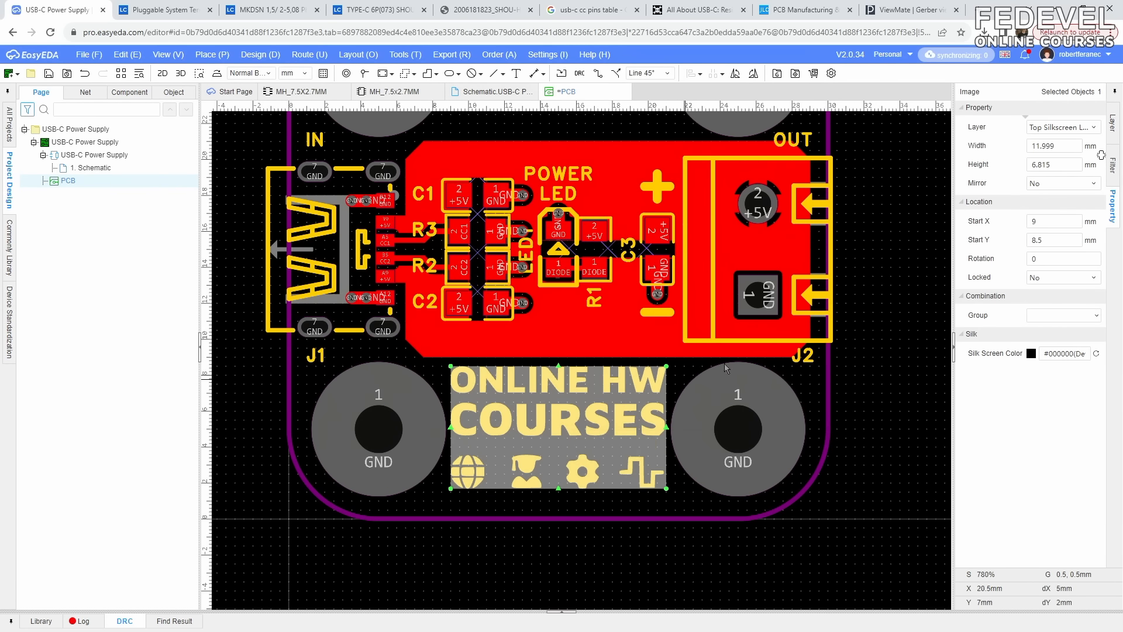
left_click(1068, 243)
type("8")
key("Return")
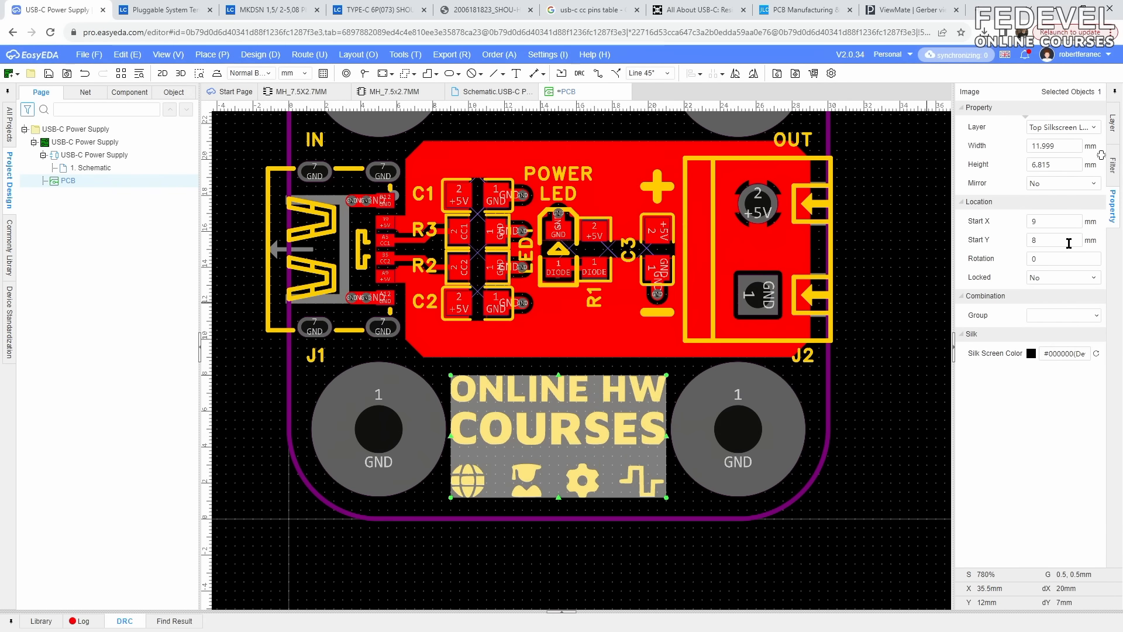
left_click(895, 420)
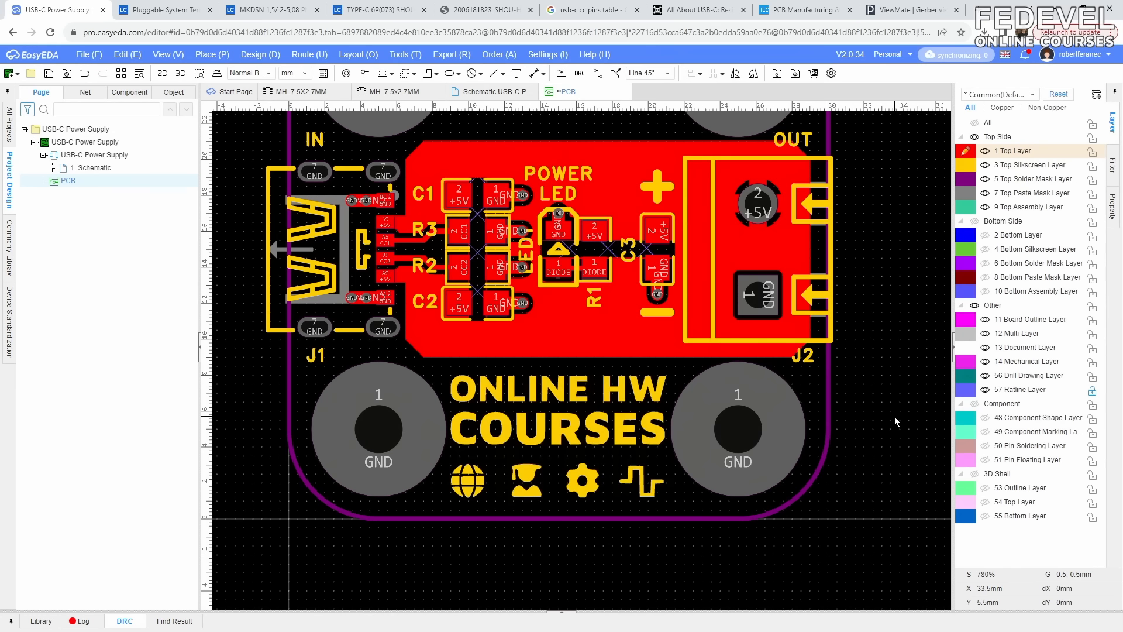
- Run a design rule check on the whole PCB and close the results
key("k")
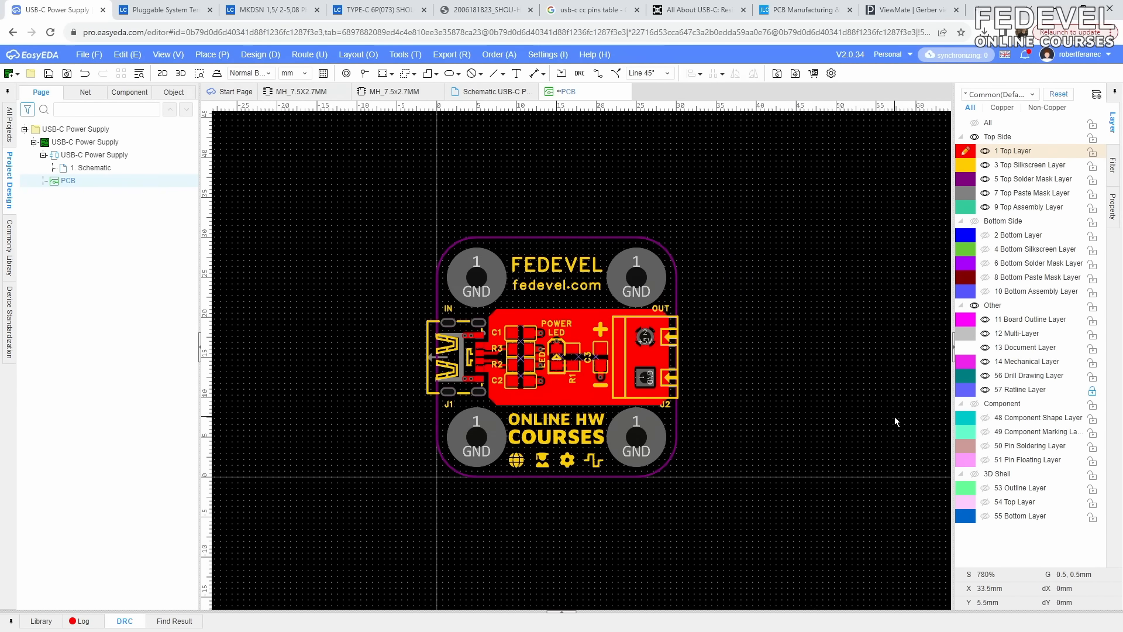
left_click(260, 55)
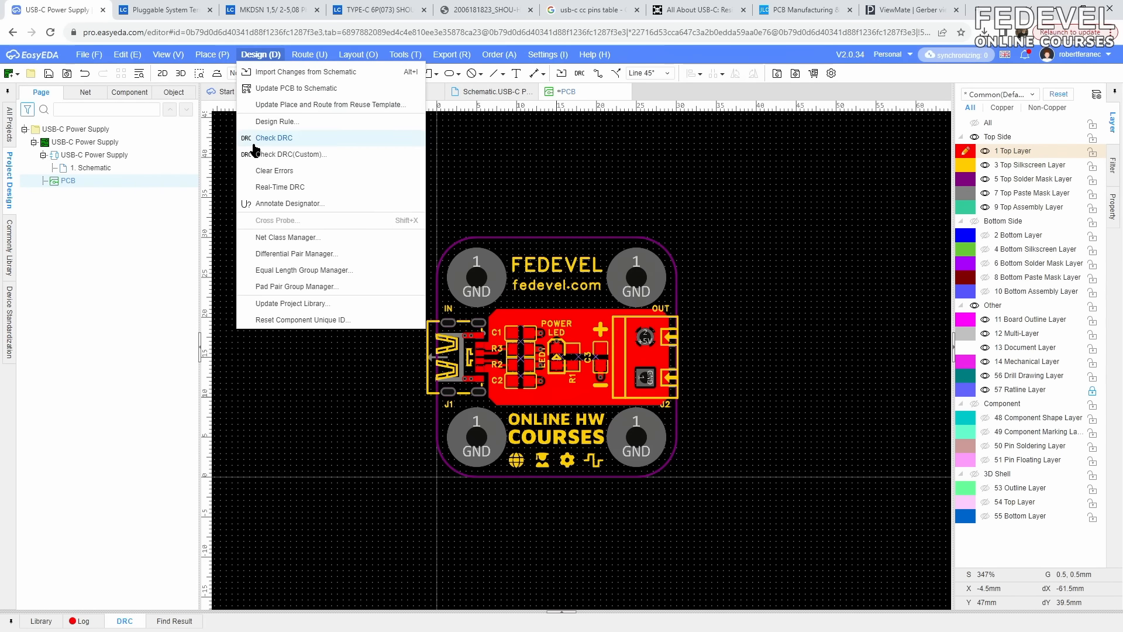
left_click(325, 138)
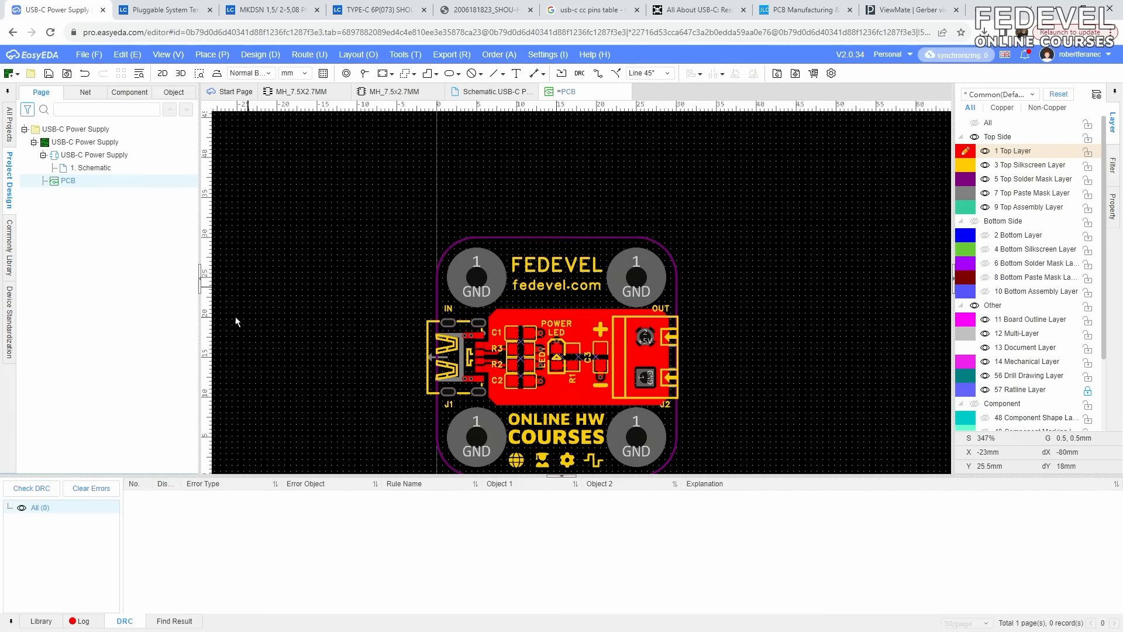
left_click(562, 476)
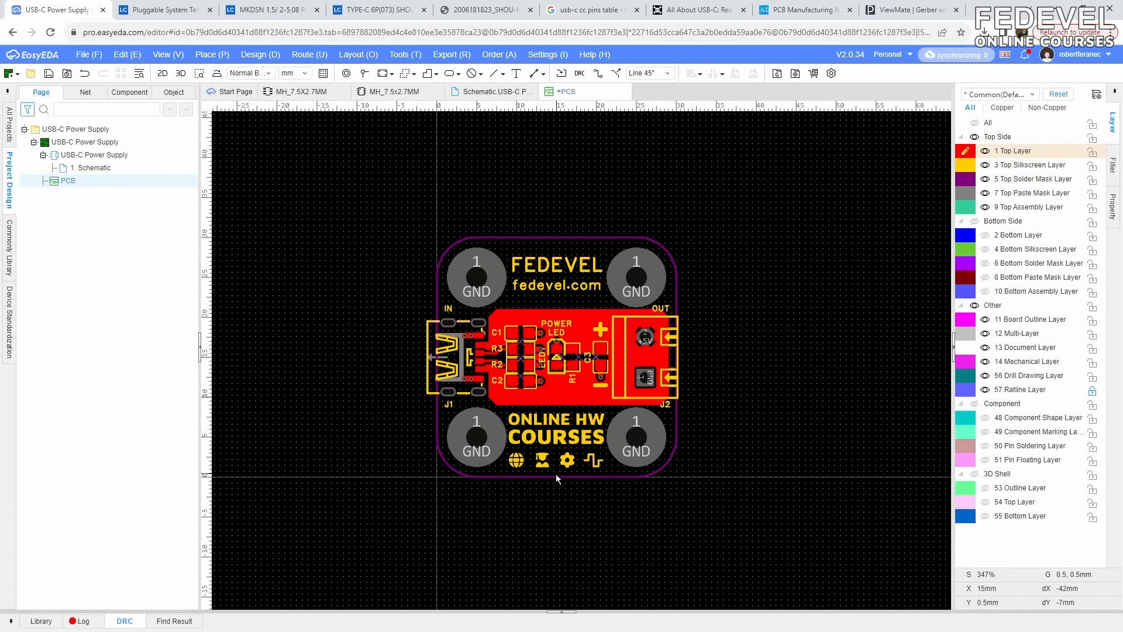
- Save the PCB and open its 3D view
left_click(48, 75)
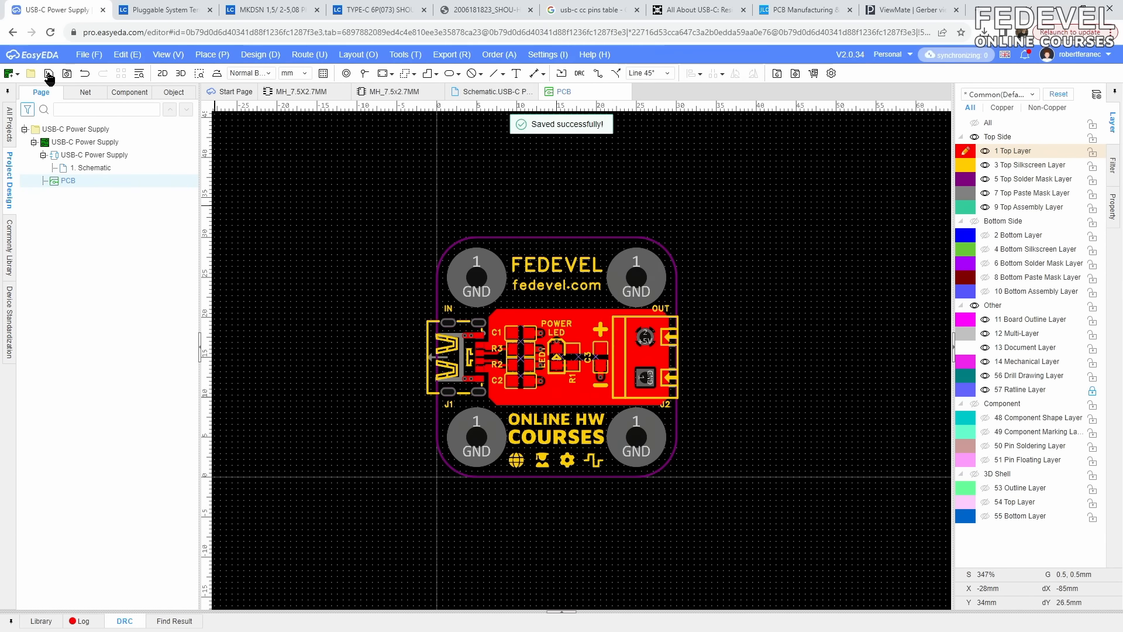
left_click(181, 74)
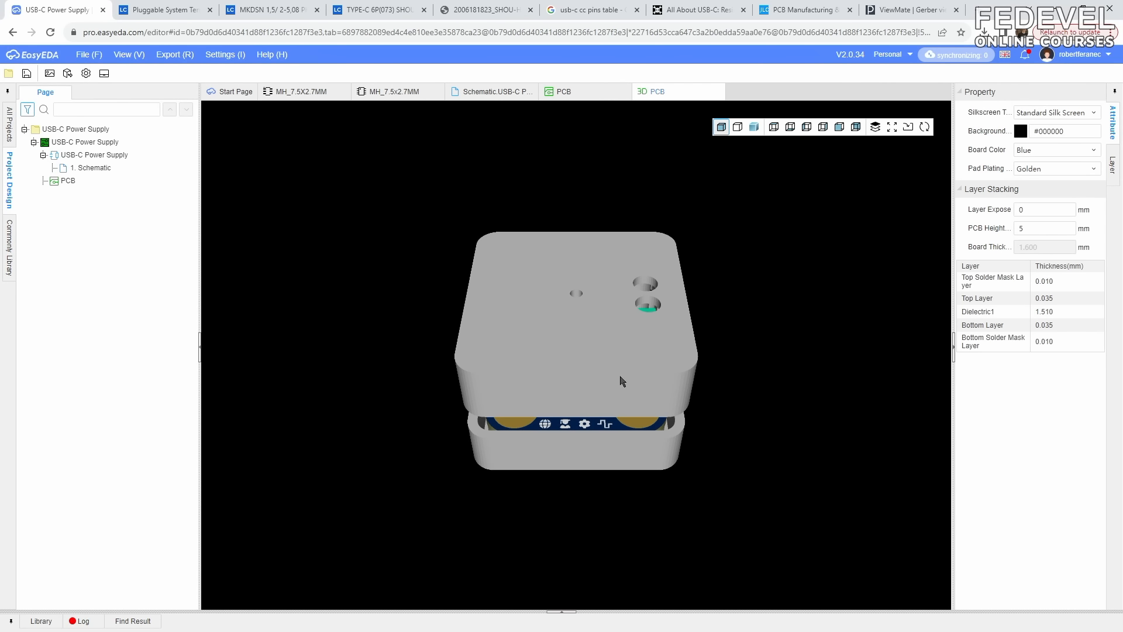
- Spread the enclosure halves apart in the 3D view and hide the 3D Shell layers to examine the bare board
left_click_drag(622, 381, 589, 378)
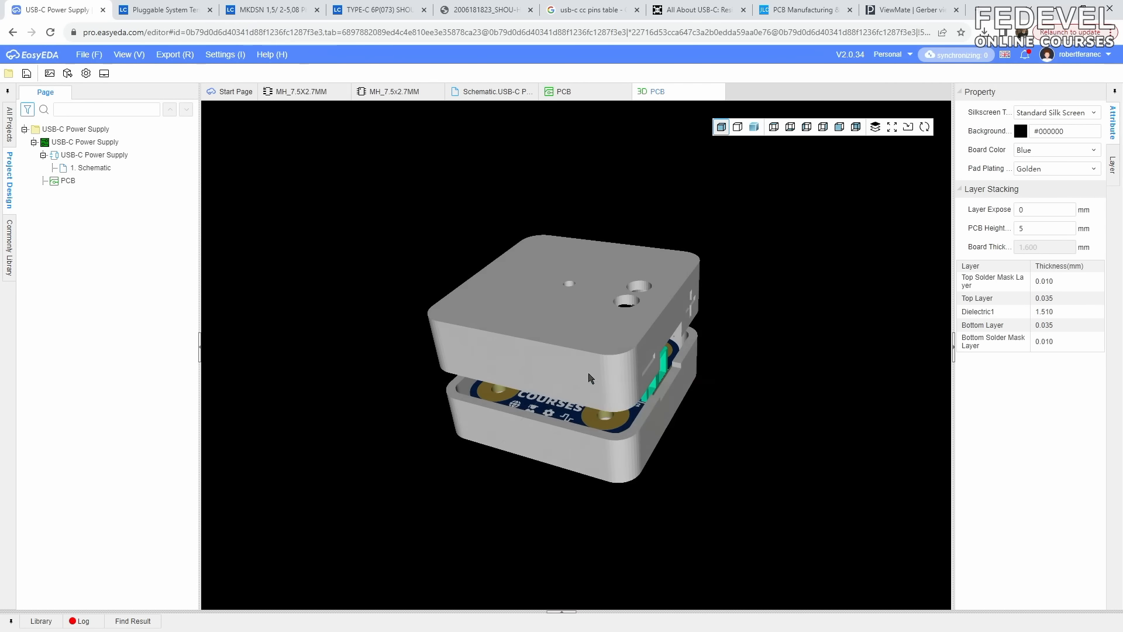
left_click(875, 127)
left_click_drag(839, 148, 846, 147)
left_click(1113, 165)
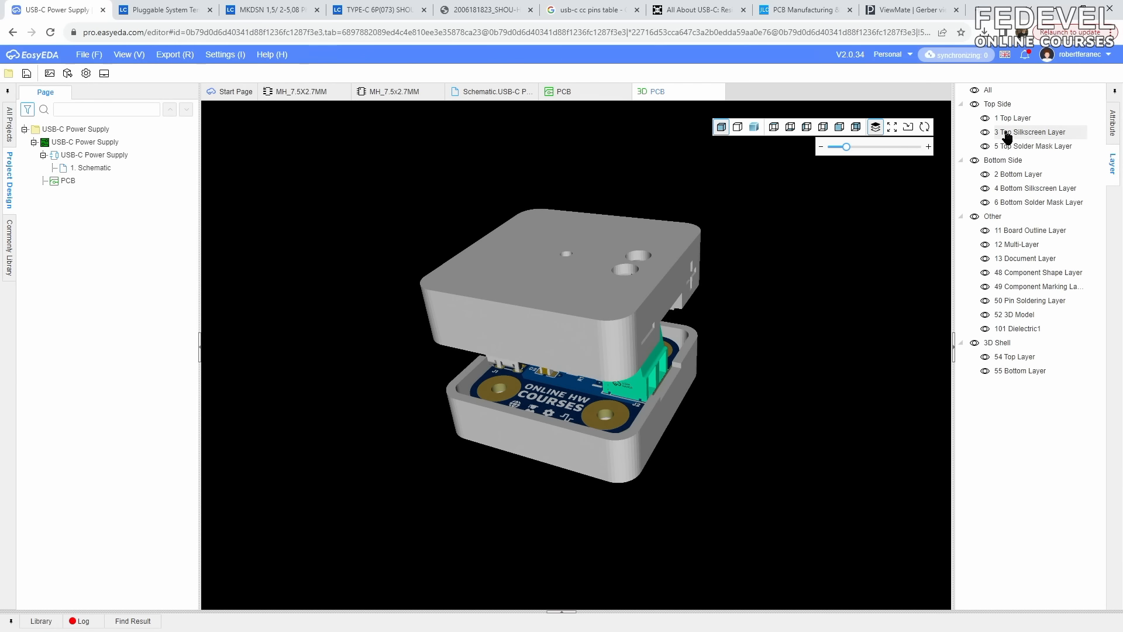
left_click(974, 344)
left_click_drag(591, 375, 591, 427)
scroll(593, 387, "up", 5)
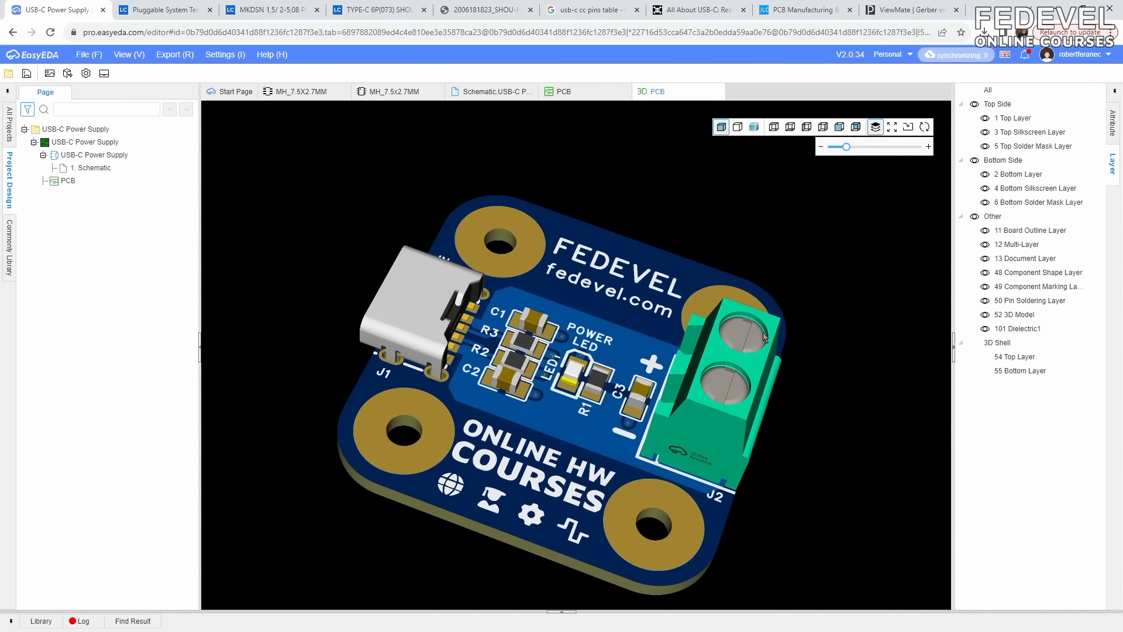
- Preview the board colour in Red and in White, inspect the white board, and close the 3D view
left_click(1113, 121)
left_click(1040, 150)
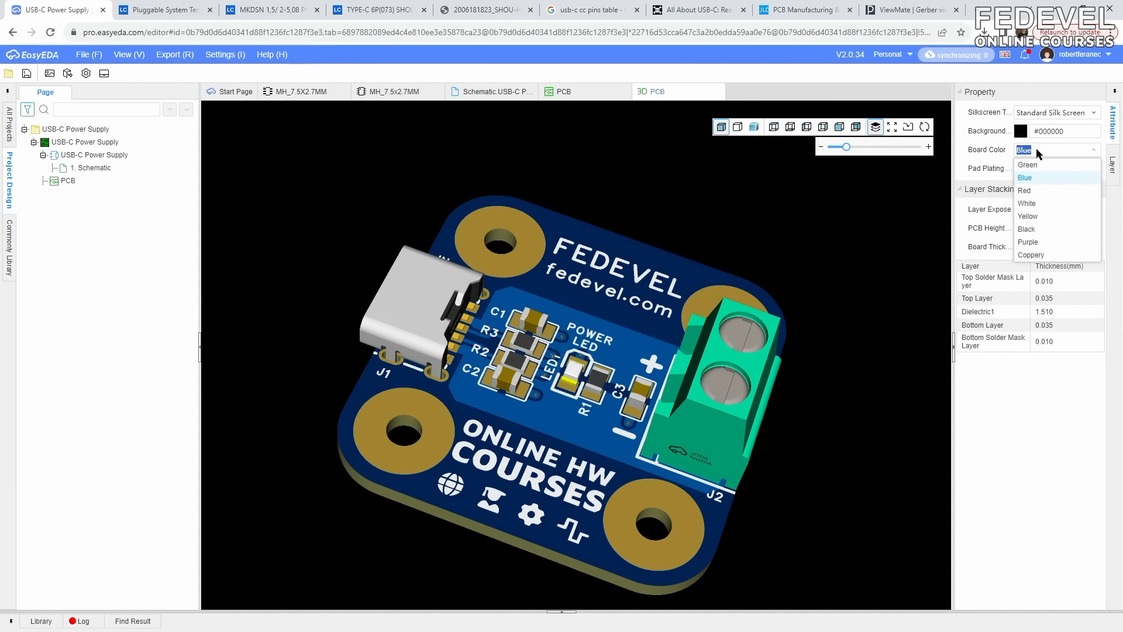
left_click(1032, 173)
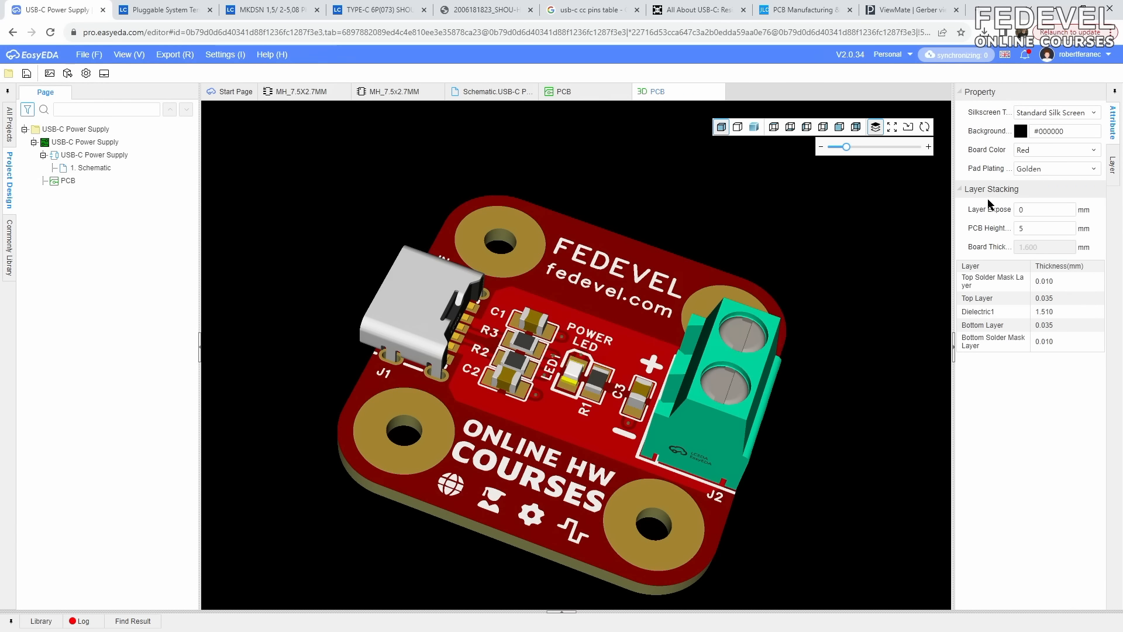
left_click(1024, 151)
left_click(1025, 211)
left_click_drag(623, 370, 595, 376)
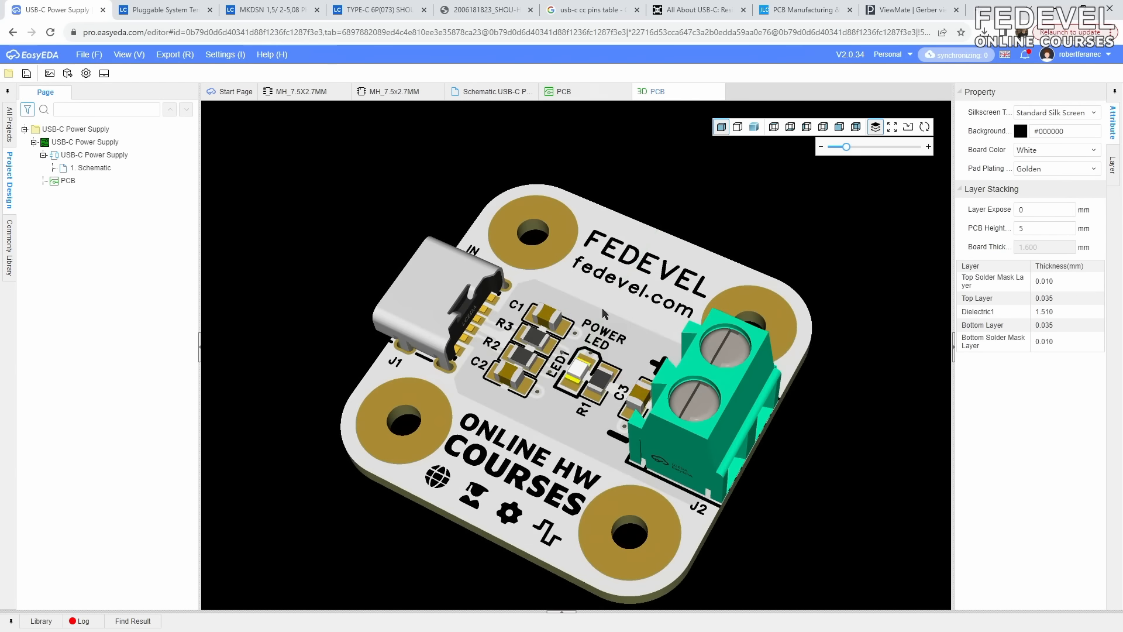
scroll(608, 229, "down", 3)
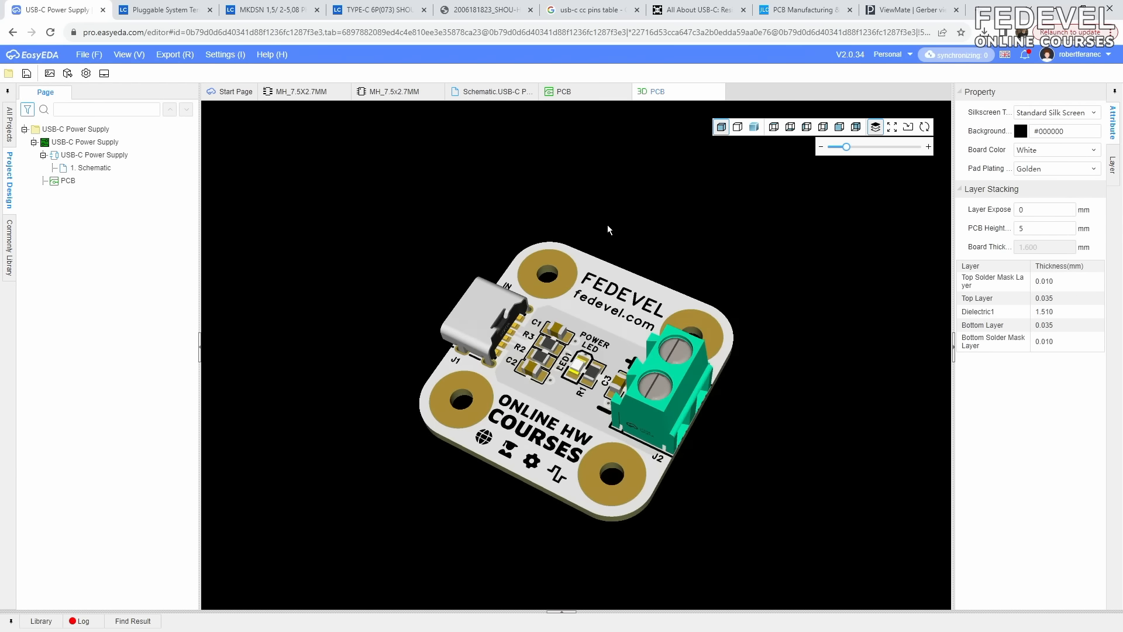
left_click(719, 94)
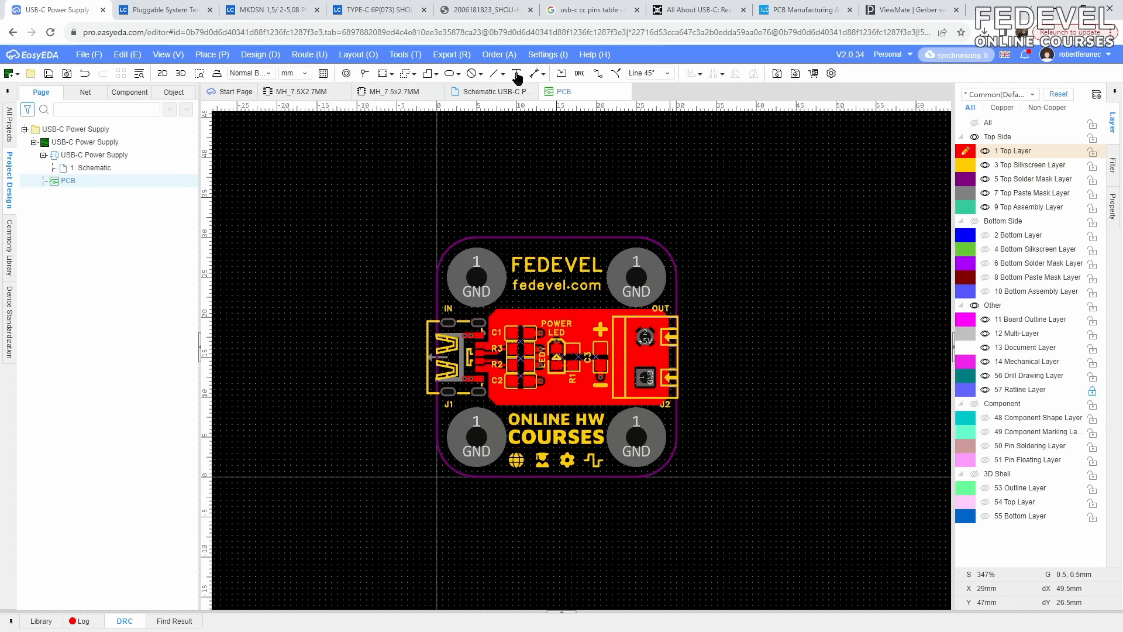
- Export the Gerber fabrication files as "Gerber_PCB_2023-12-06 no color" without colourful silkscreen, skipping the DRC
left_click(461, 57)
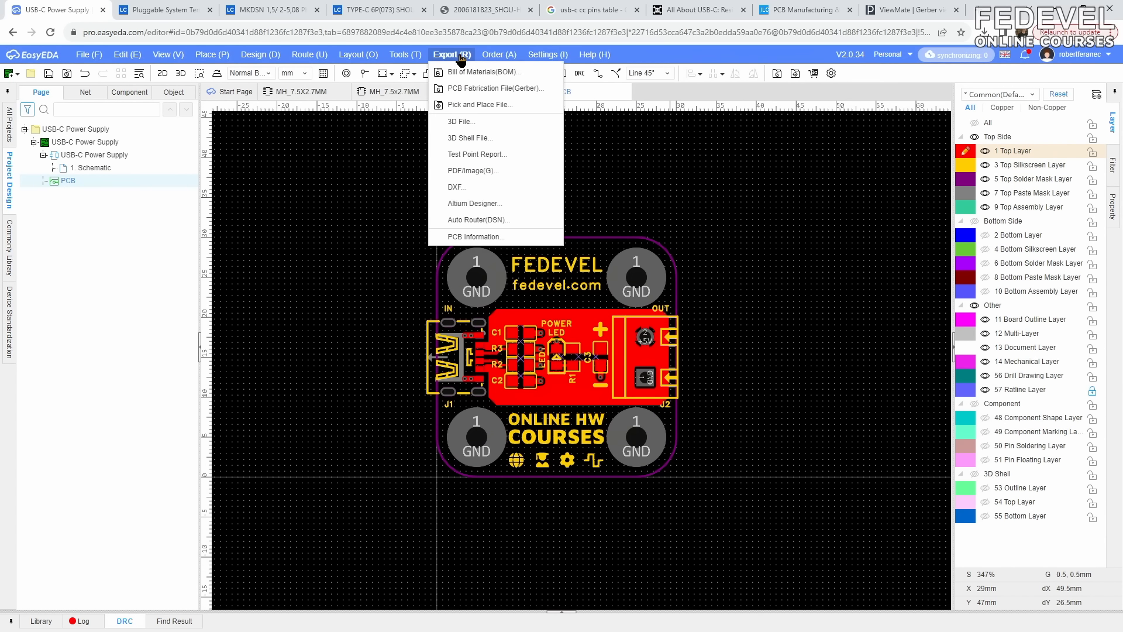
left_click(538, 94)
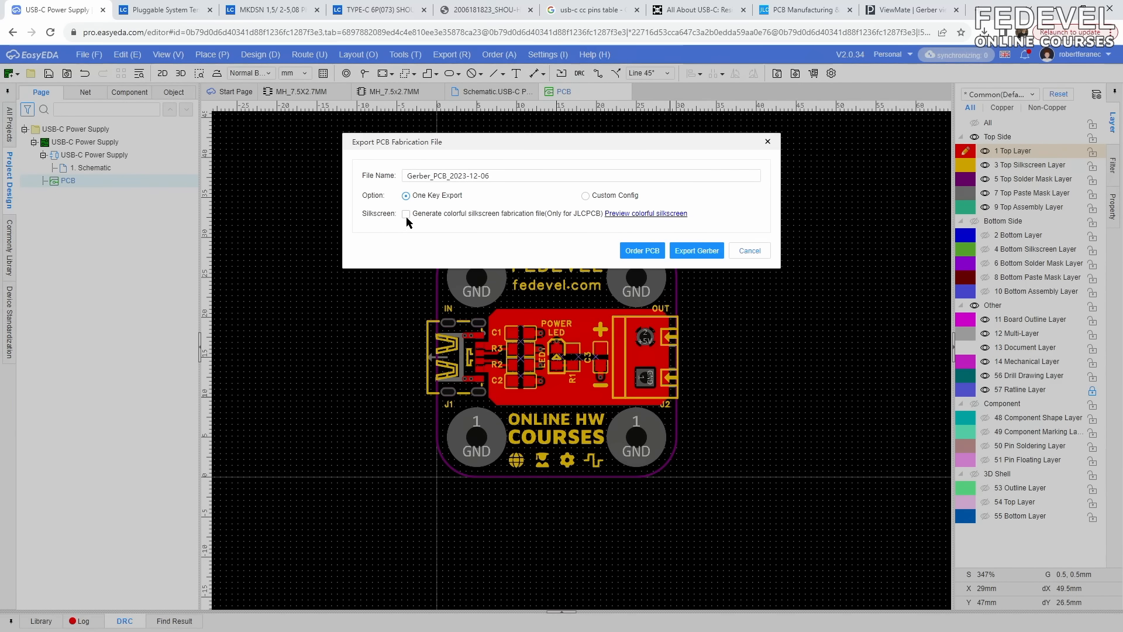
left_click(504, 175)
left_click(513, 176)
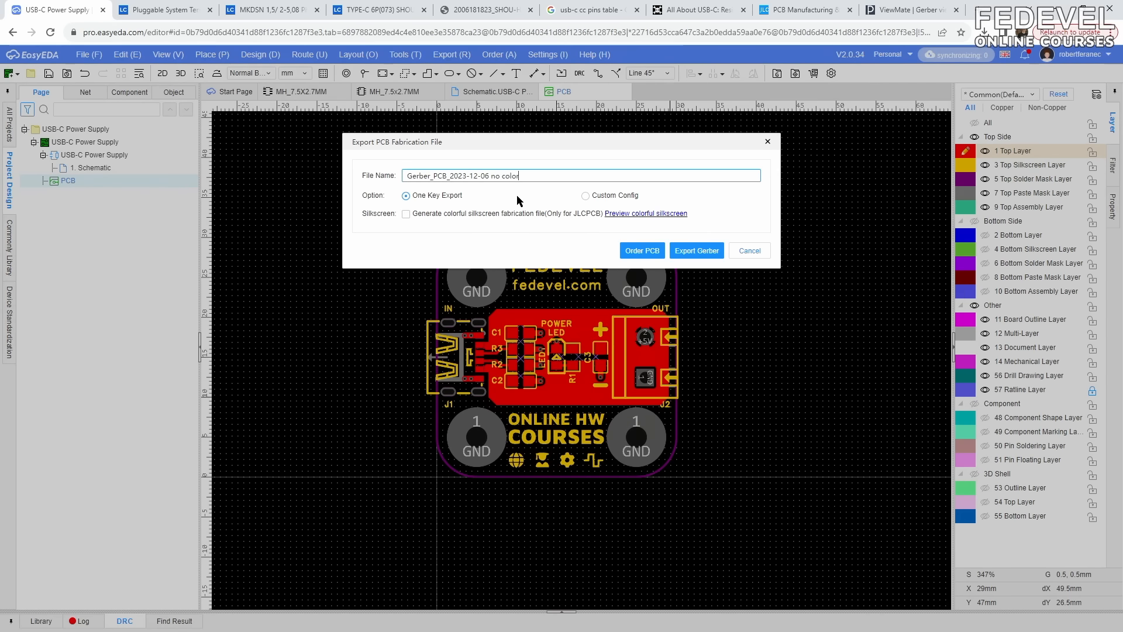
left_click(698, 252)
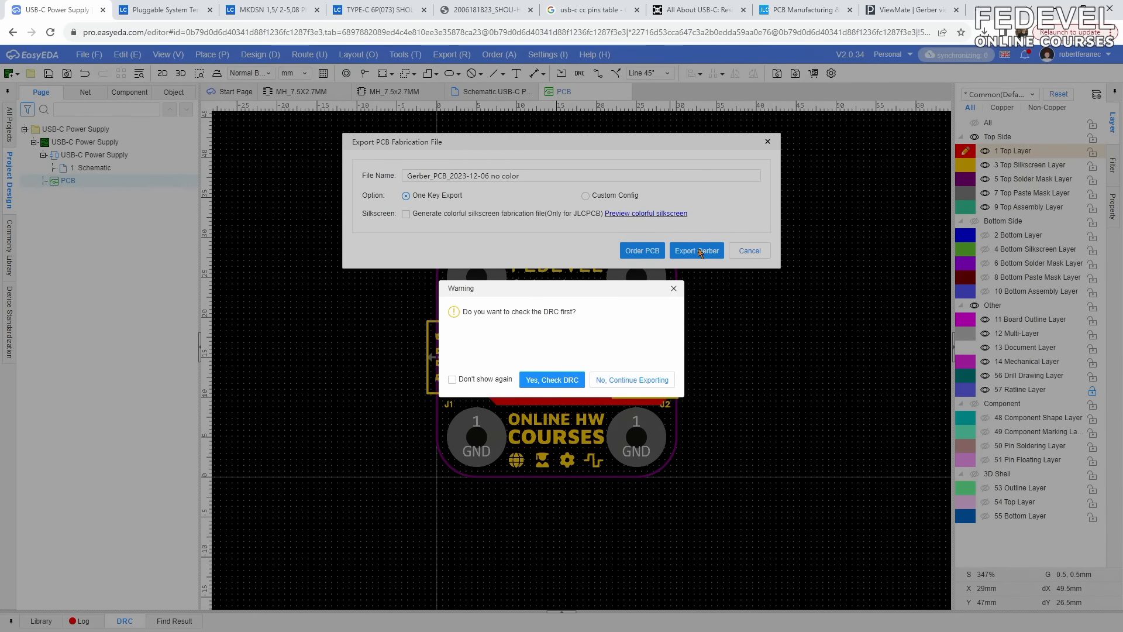
left_click(626, 378)
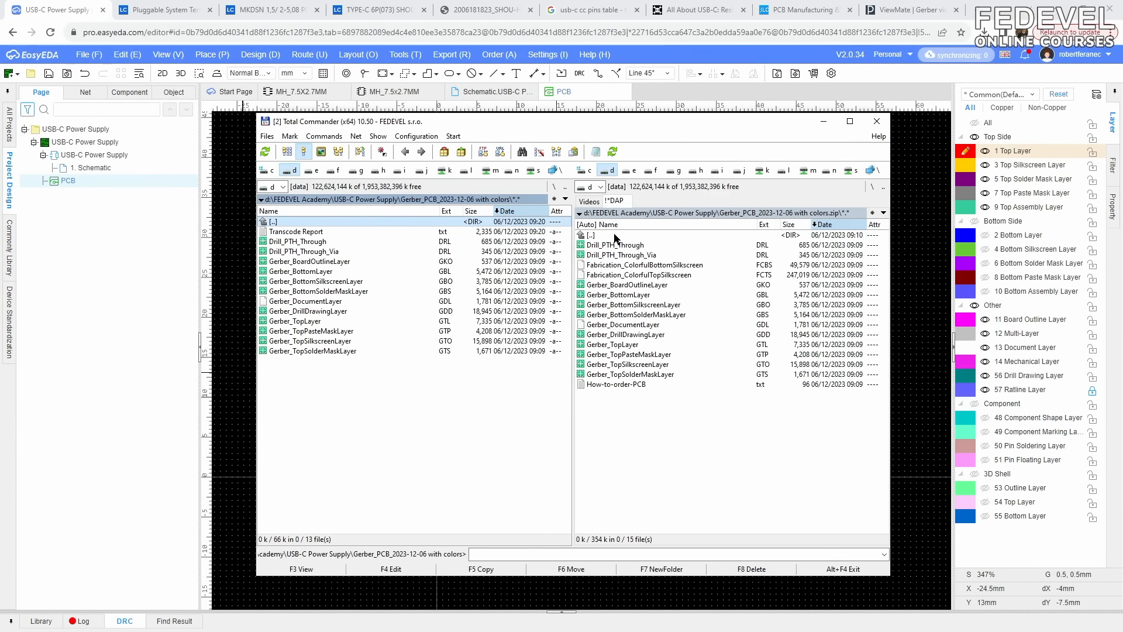
- In Total Commander, open the exported no-color archive and create a "Gerber_PCB_2023-12-06 no color" folder in USB-C Power Supply
double_click(616, 237)
left_click(616, 256)
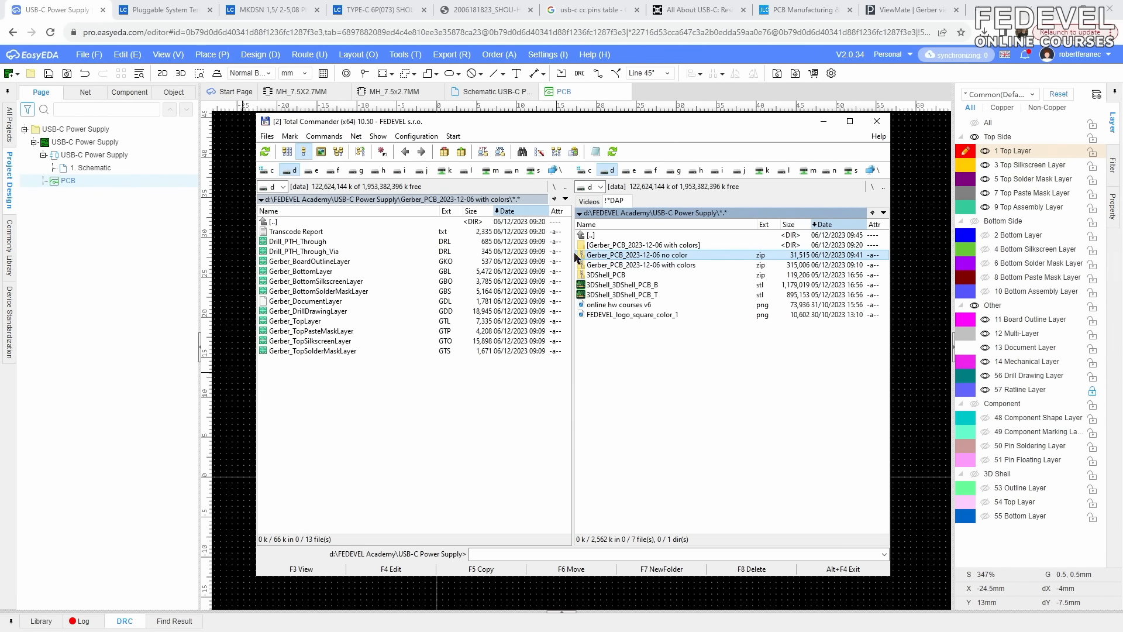
double_click(585, 256)
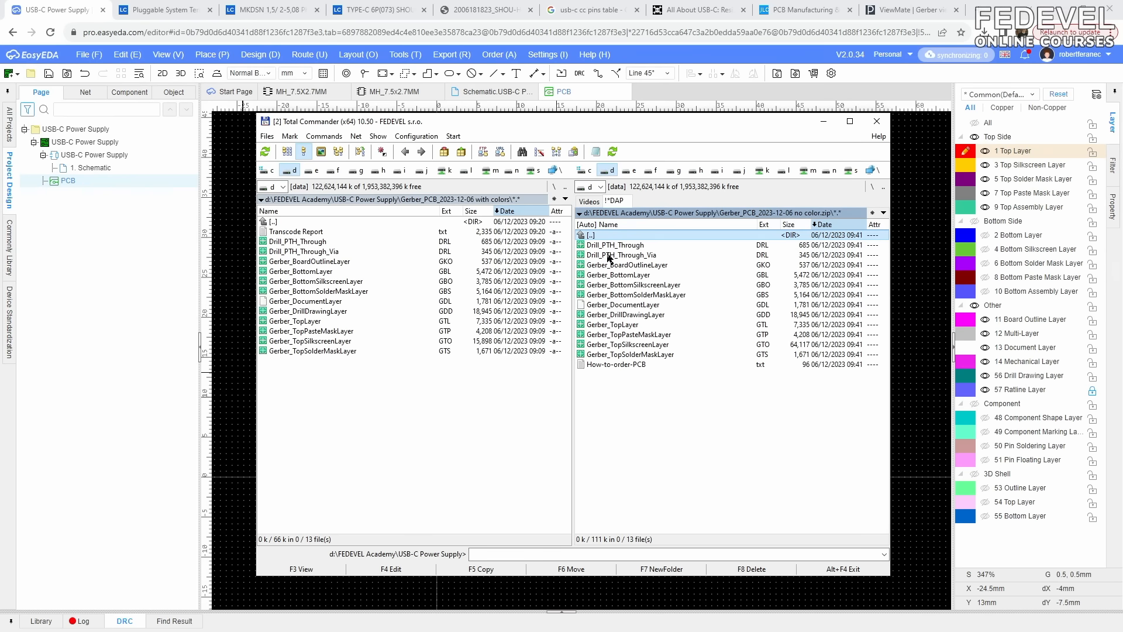
double_click(316, 223)
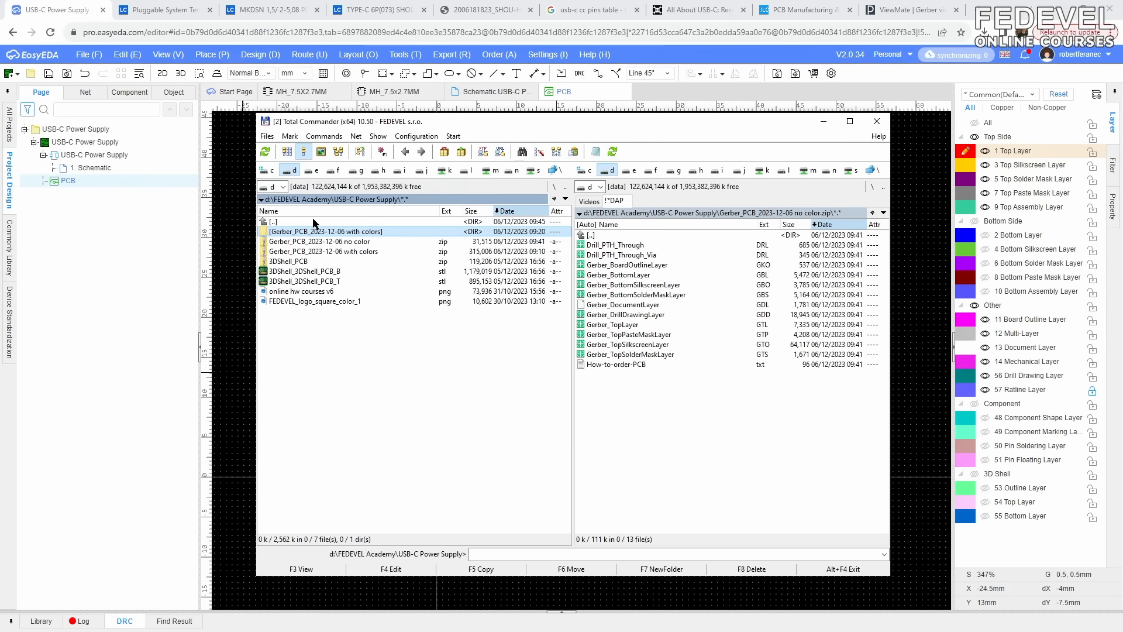
left_click(312, 242)
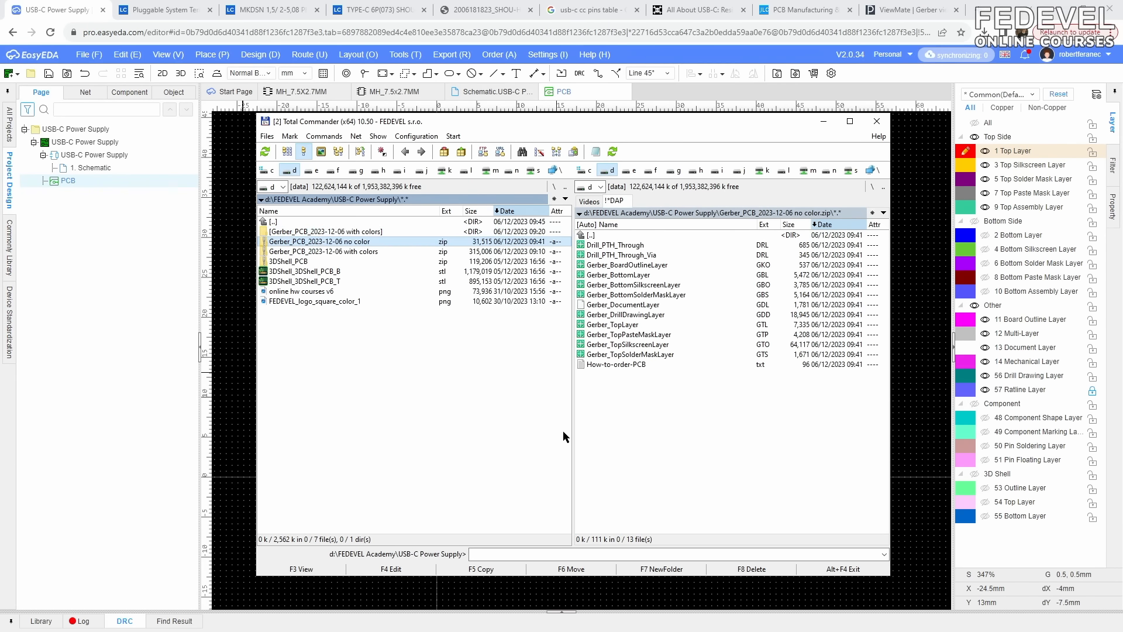
left_click(648, 562)
left_click(495, 376)
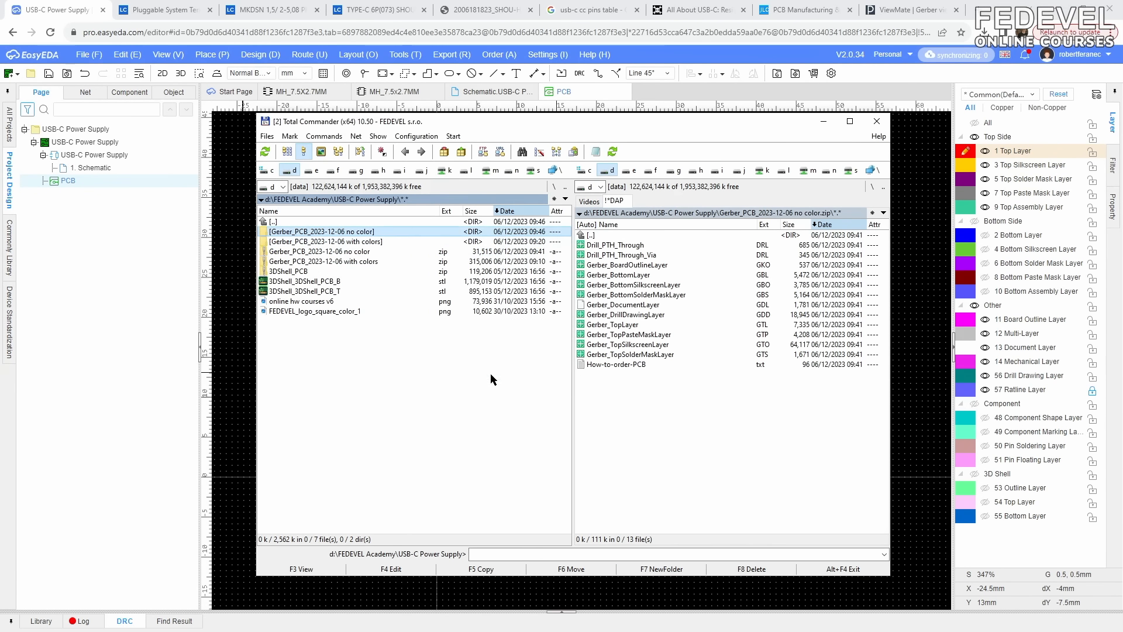
- Extract the drill and Gerber files, without How-to-order-PCB, from the archive into the new no-color folder
double_click(264, 232)
left_click(622, 247)
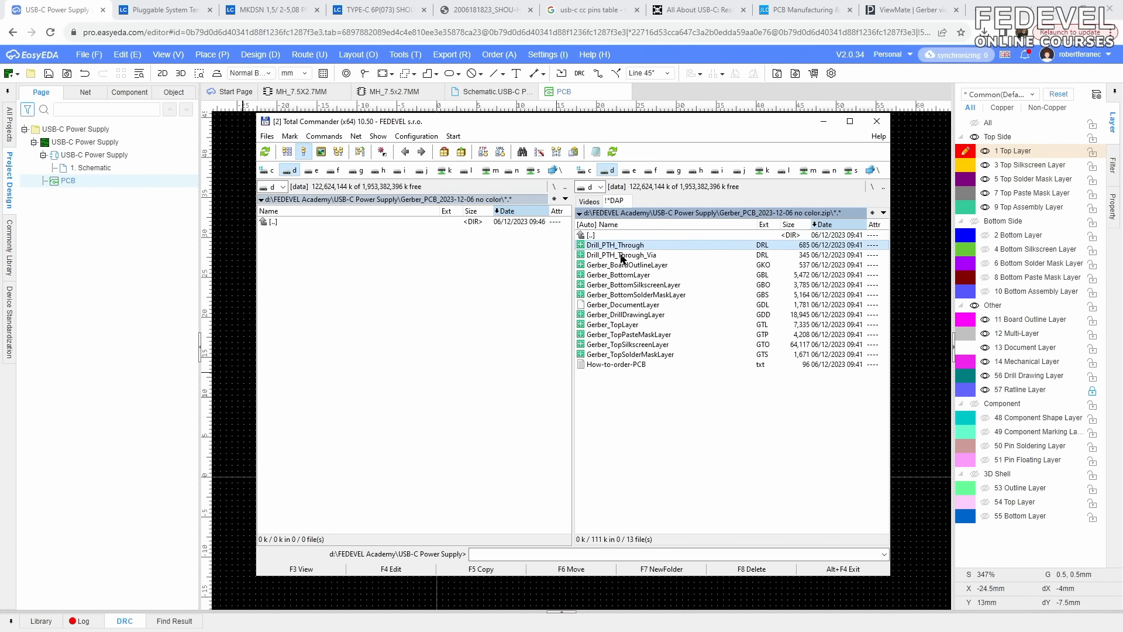
left_click(625, 356, "shift")
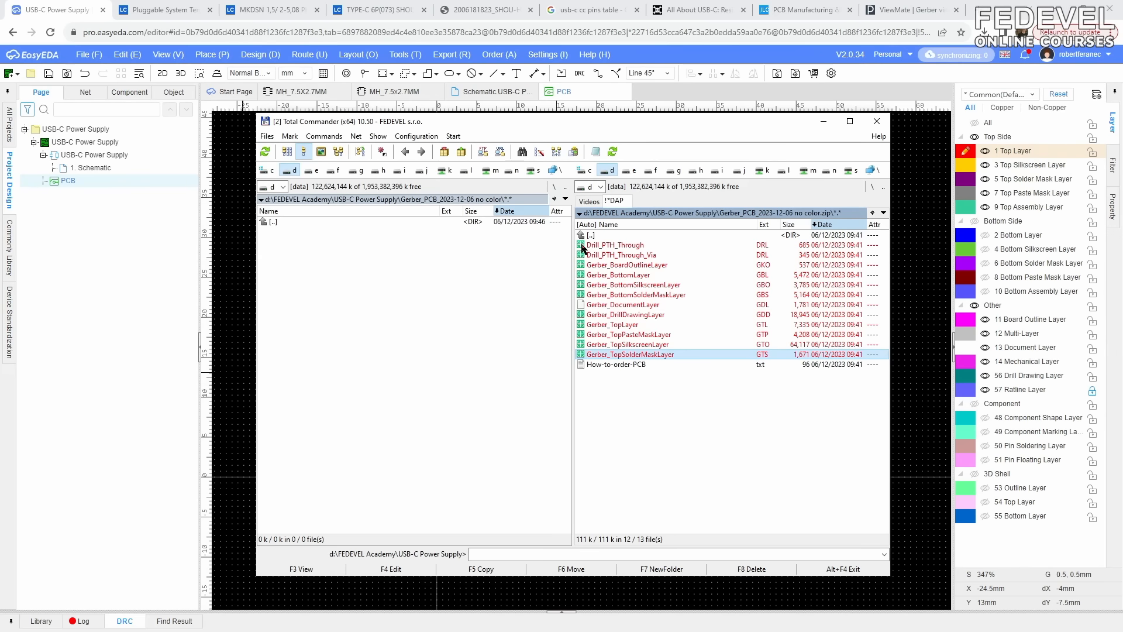
left_click_drag(582, 248, 346, 243)
left_click(495, 376)
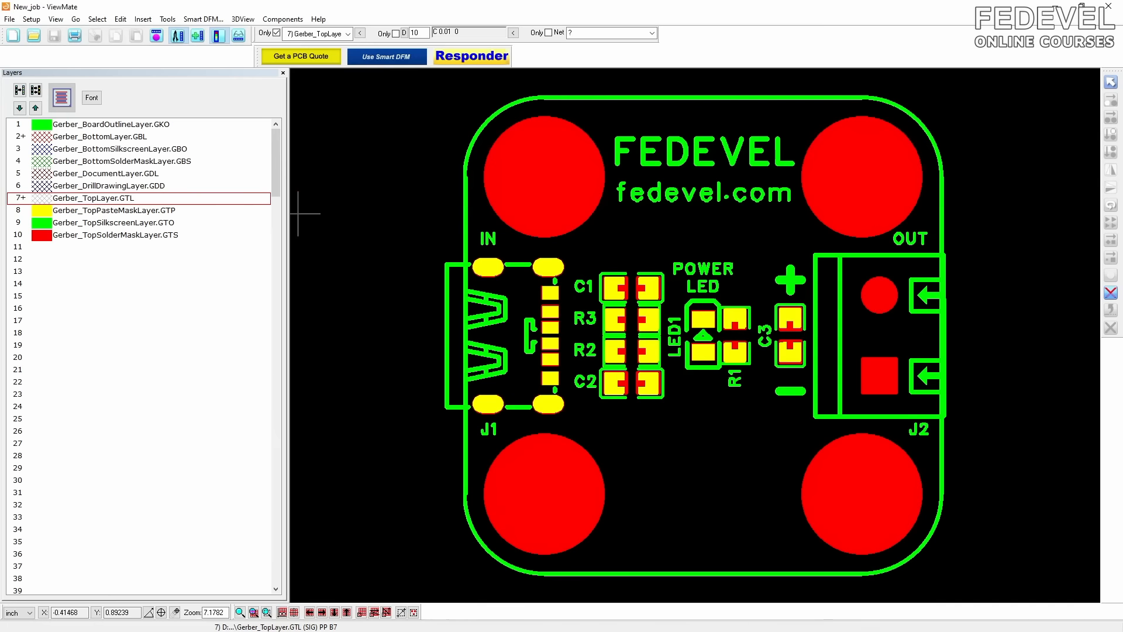
- Start a new ViewMate job and import the Gerber files from BoardOutlineLayer.GKO through TopSolderMaskLayer.GTS from the no-color folder
left_click(13, 20)
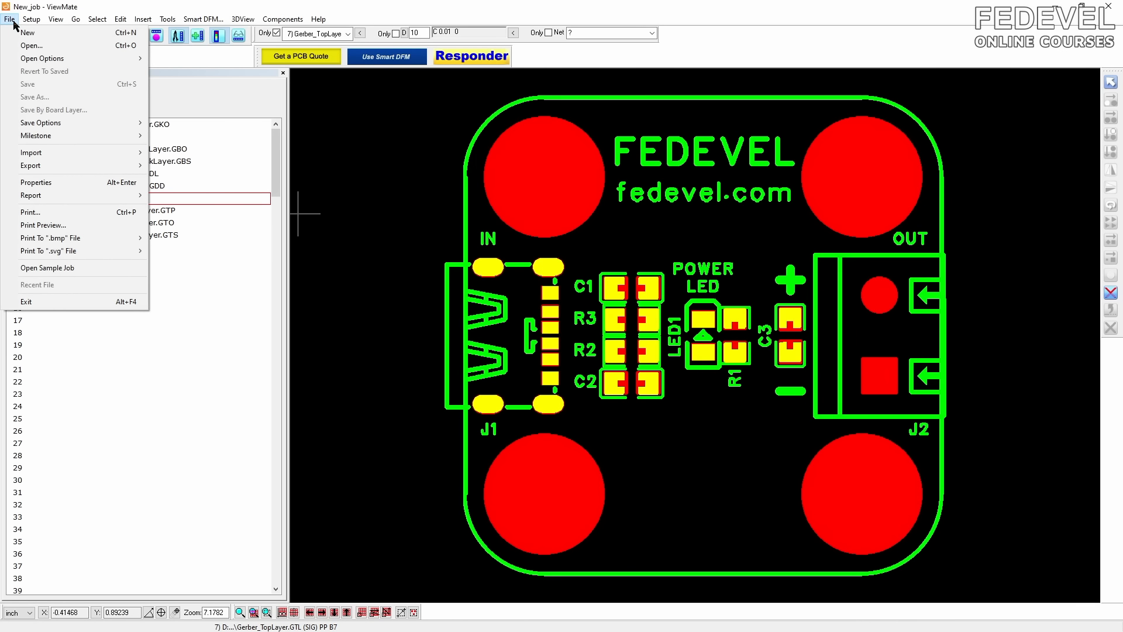
left_click(23, 29)
left_click(13, 20)
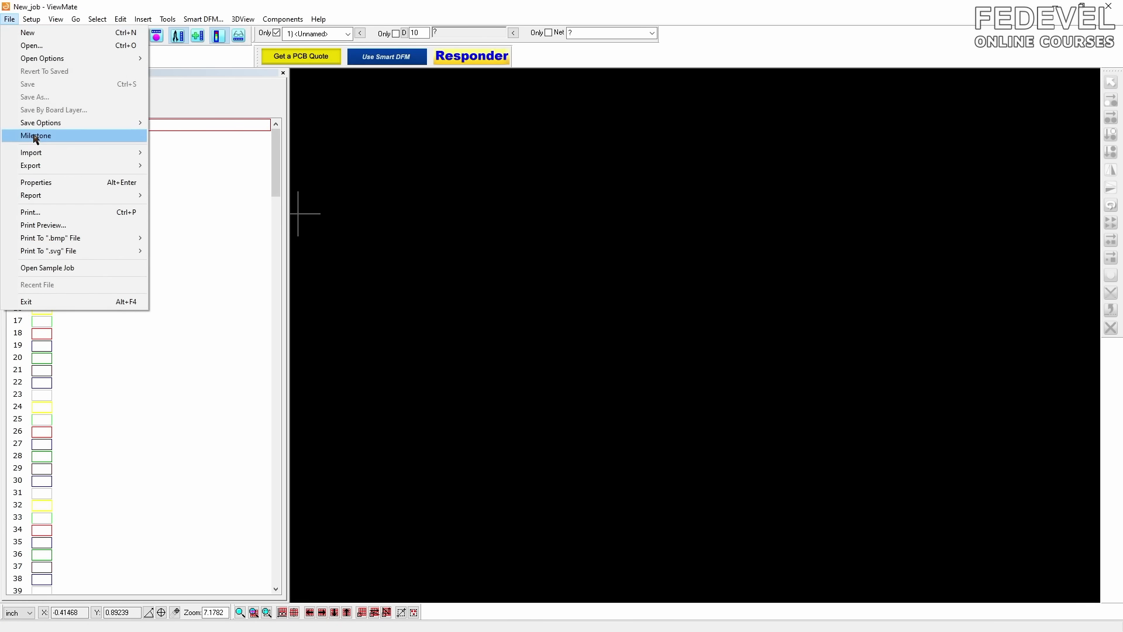
mouse_move(35, 153)
left_click(196, 155)
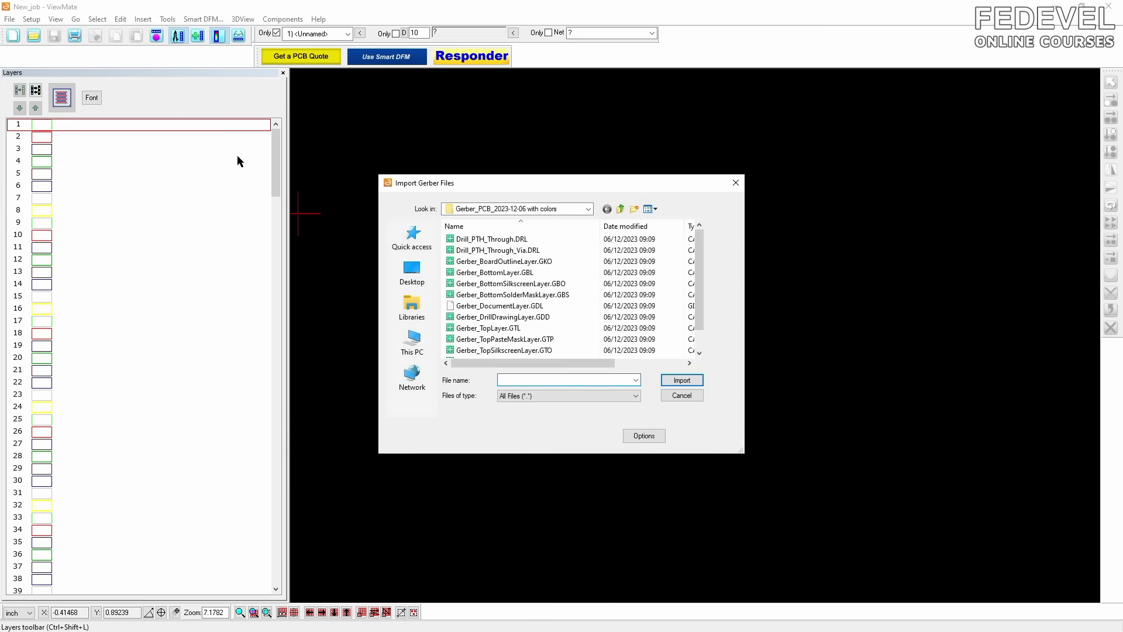
left_click(621, 212)
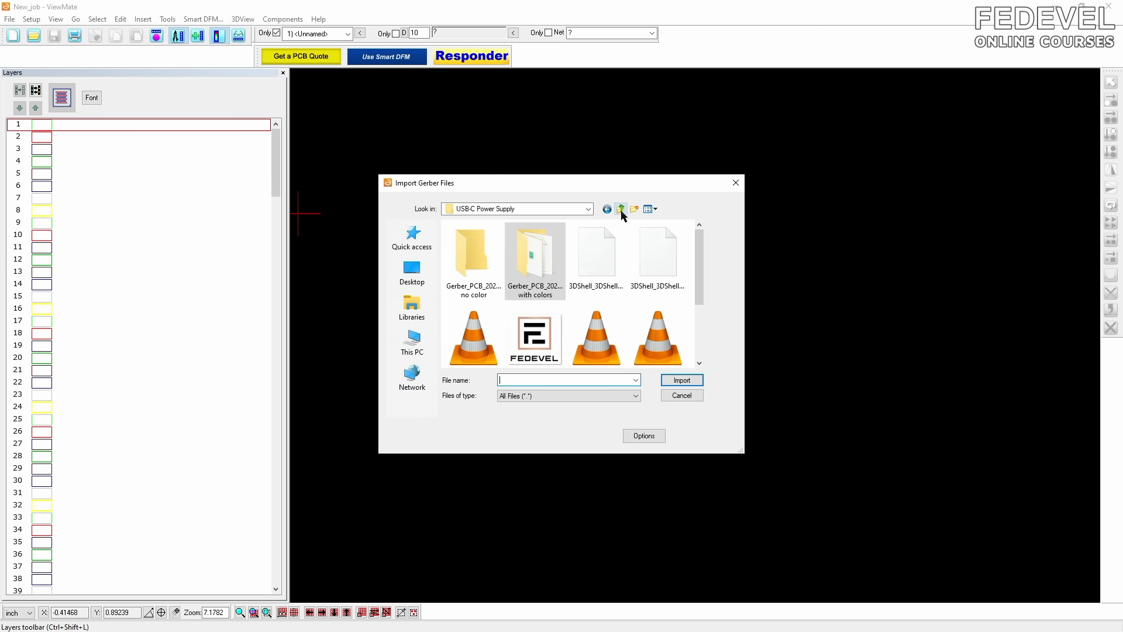
double_click(477, 269)
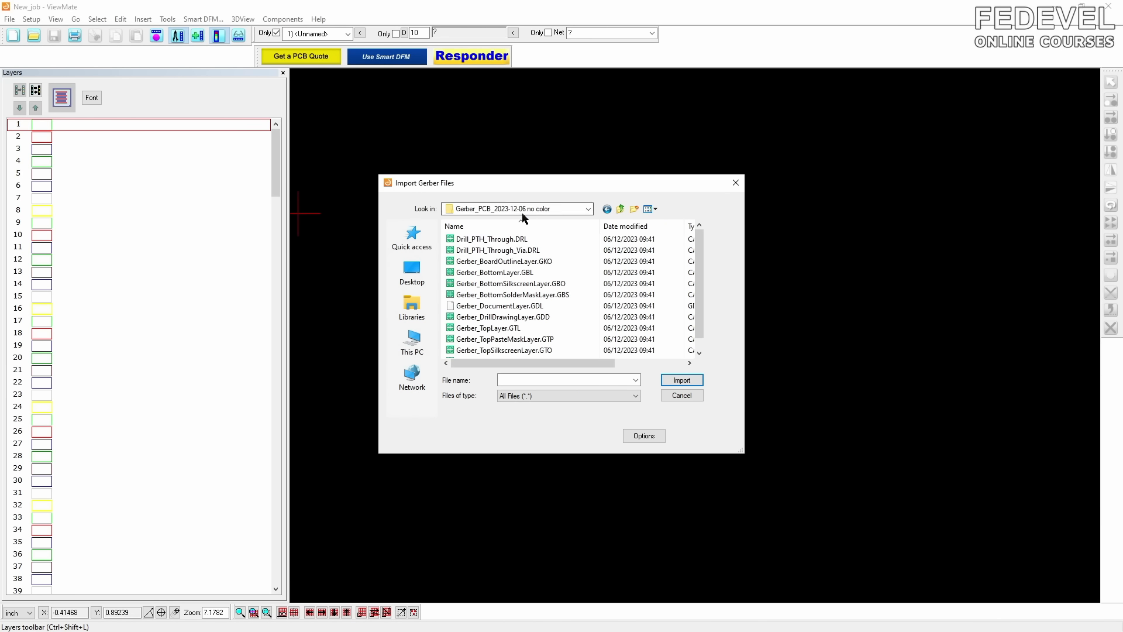
left_click(483, 261)
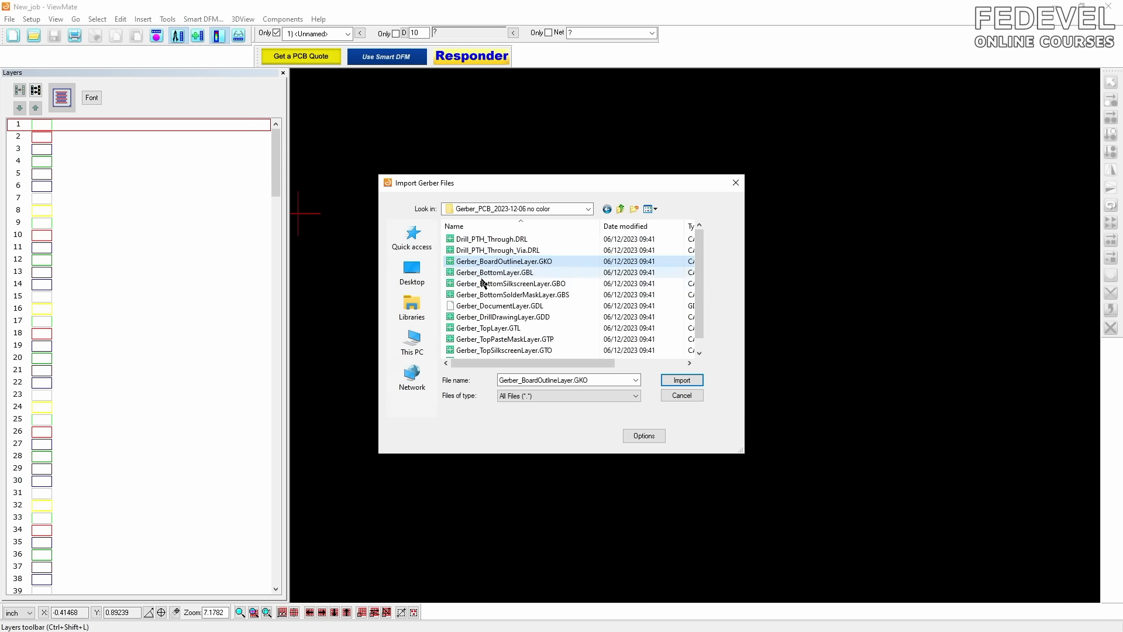
scroll(483, 285, "down", 1)
left_click(478, 350, "shift")
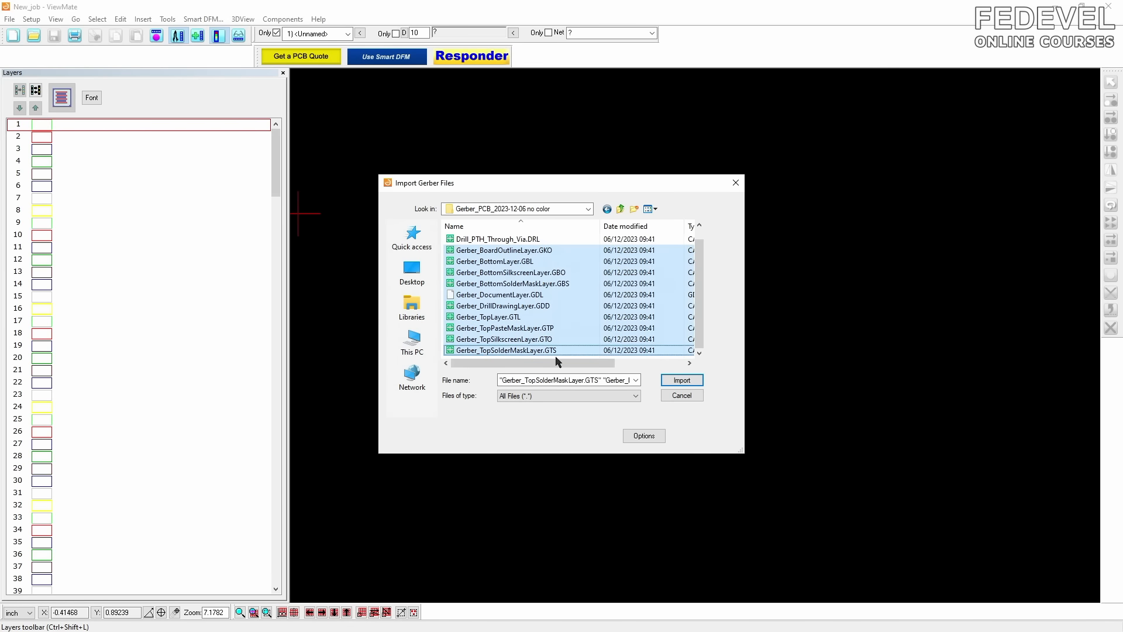
left_click(678, 381)
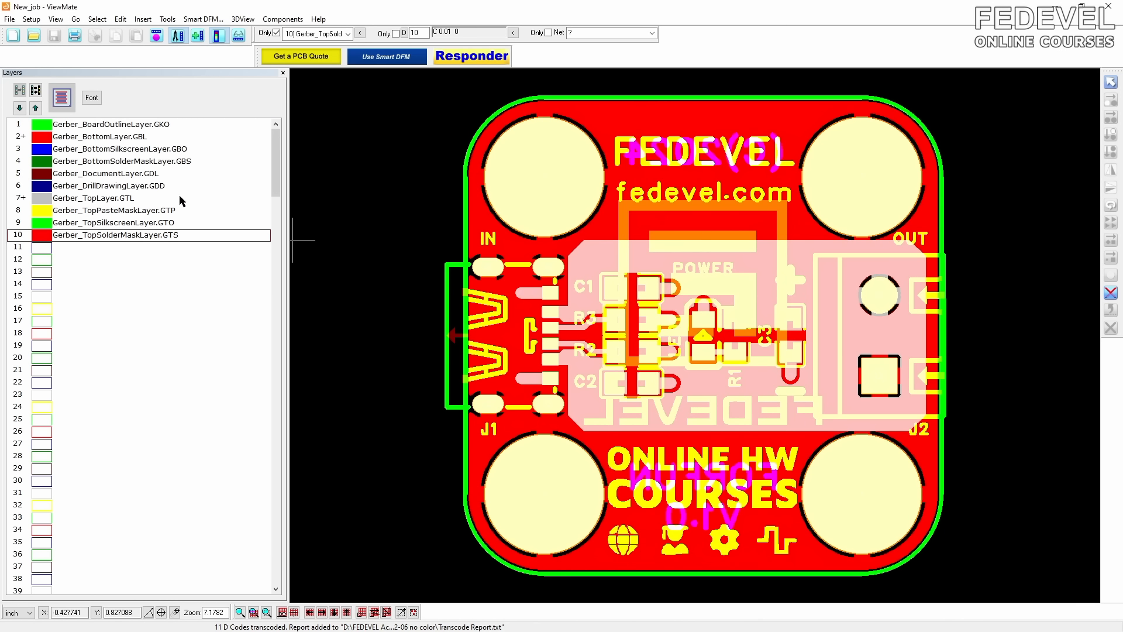
- Hide all layers, then show the board outline, bottom copper, bottom silkscreen and bottom solder mask for checking
left_click(35, 89)
left_click(41, 124)
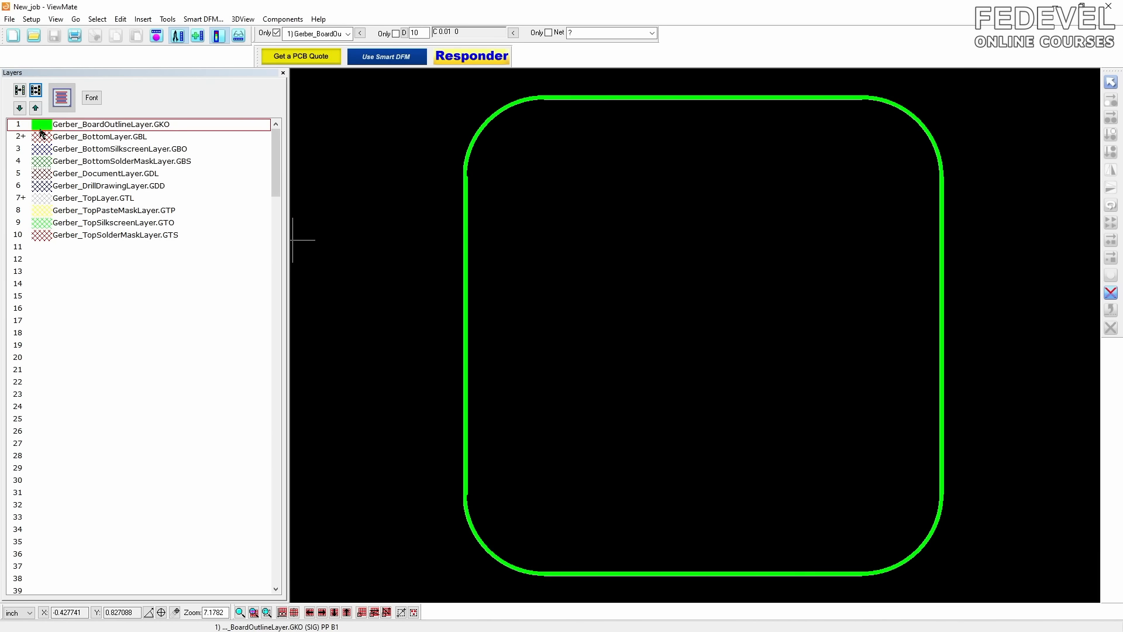
left_click(41, 137)
left_click(41, 149)
left_click(42, 161)
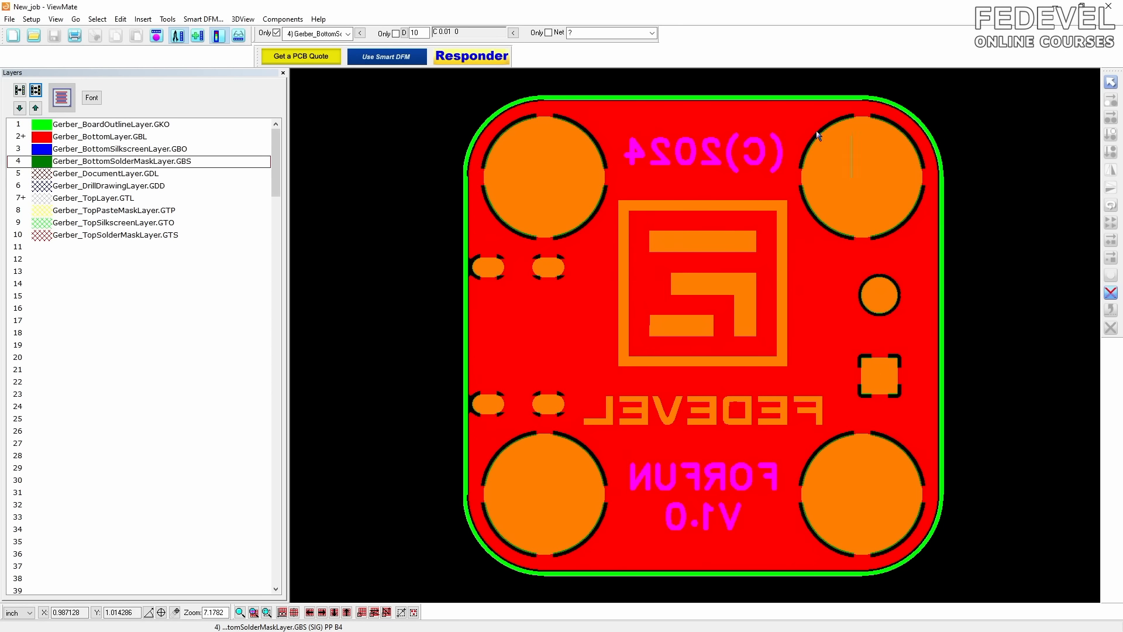
- Hide the three bottom layers and check the document and drill drawing layers one at a time against the board outline
left_click(42, 161)
left_click(42, 149)
left_click(42, 137)
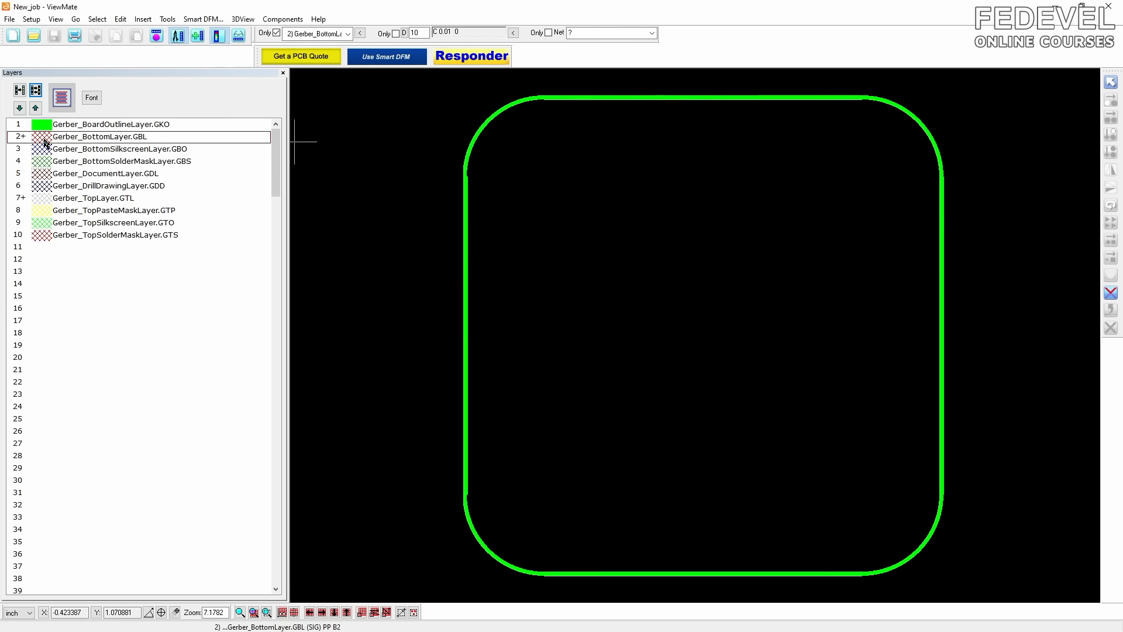
left_click(45, 174)
left_click(45, 175)
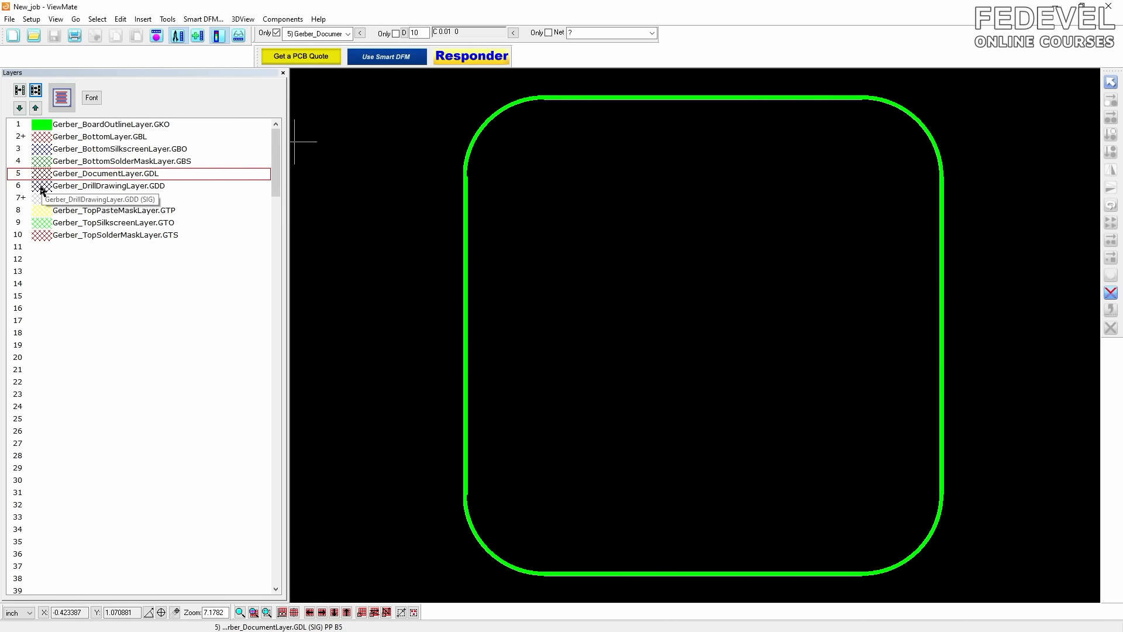
left_click(42, 186)
left_click(42, 187)
- Show the top copper, top paste mask, top silkscreen and top solder mask layers with the board outline for checking
left_click(42, 199)
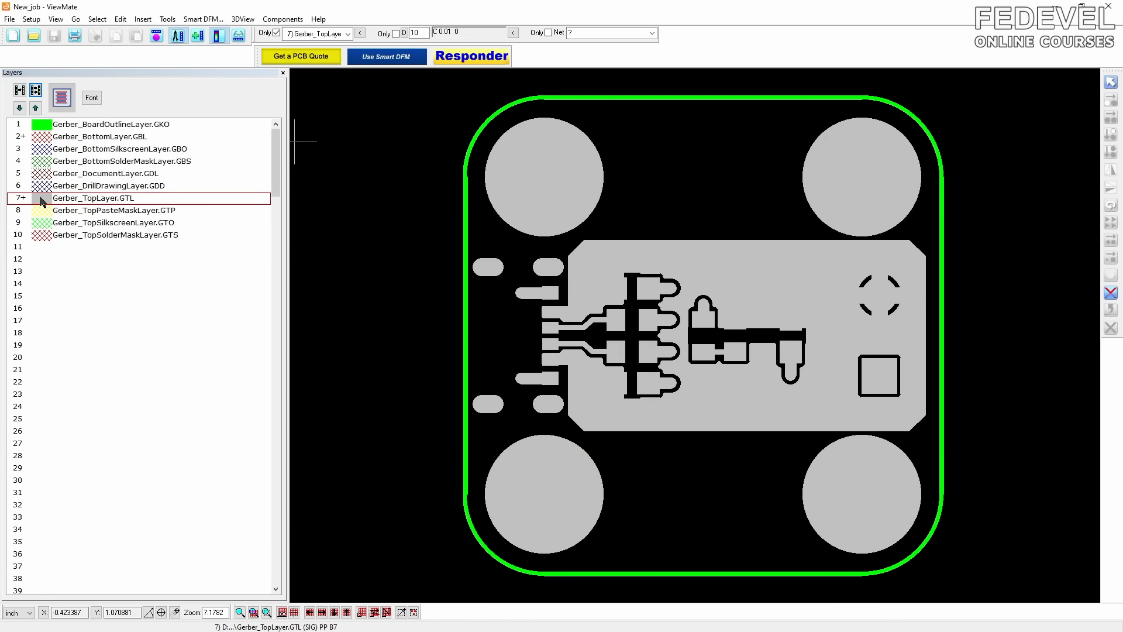
left_click(43, 211)
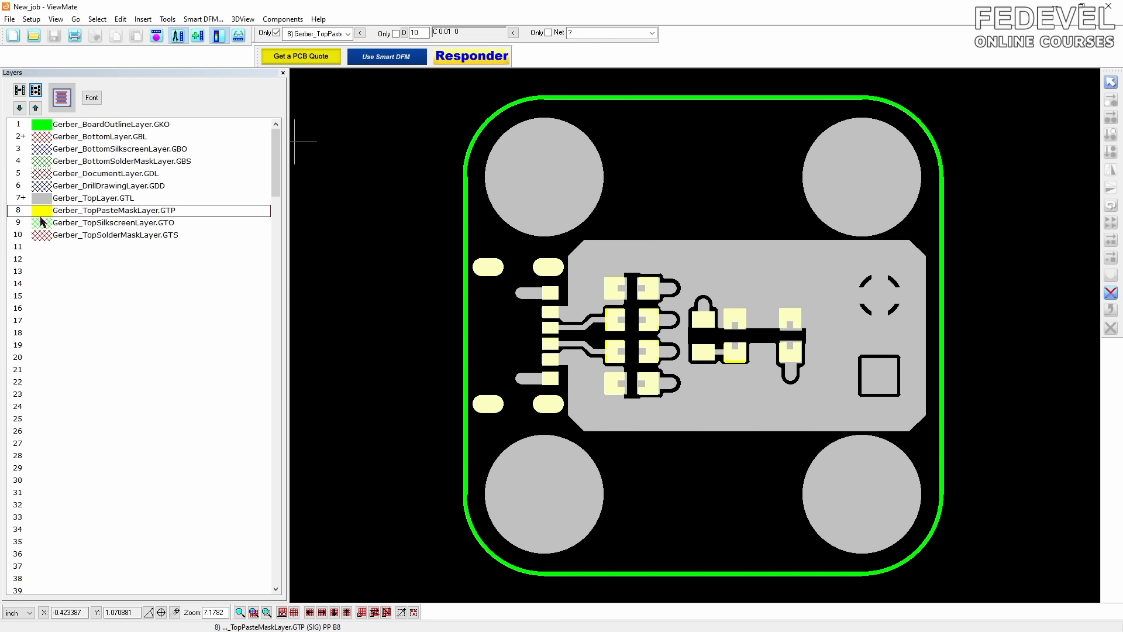
left_click(42, 224)
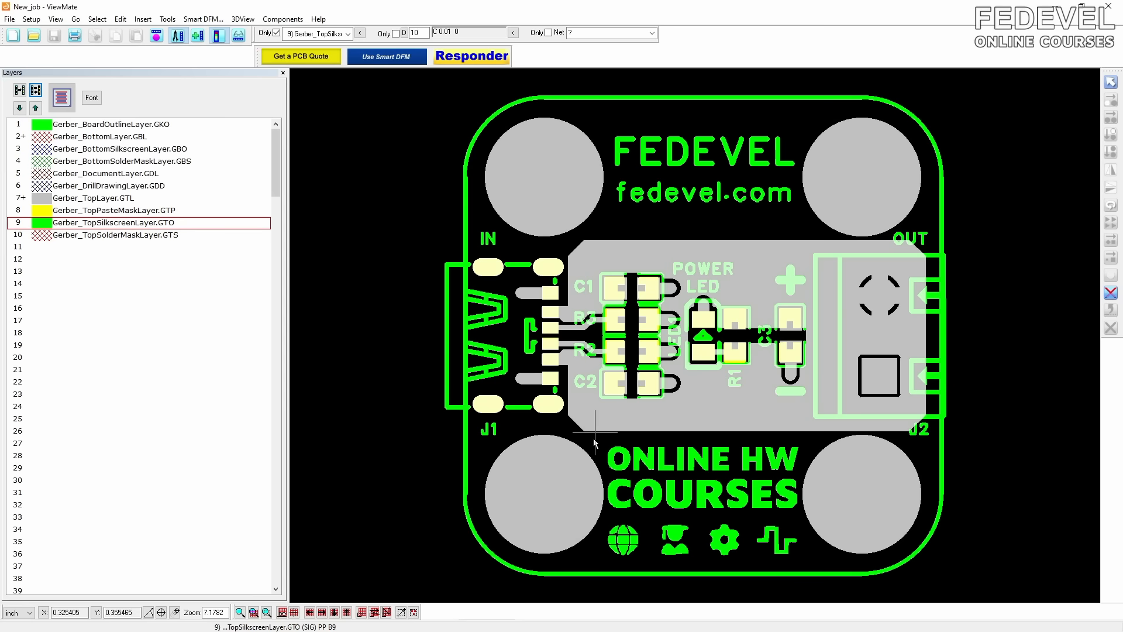
left_click(45, 237)
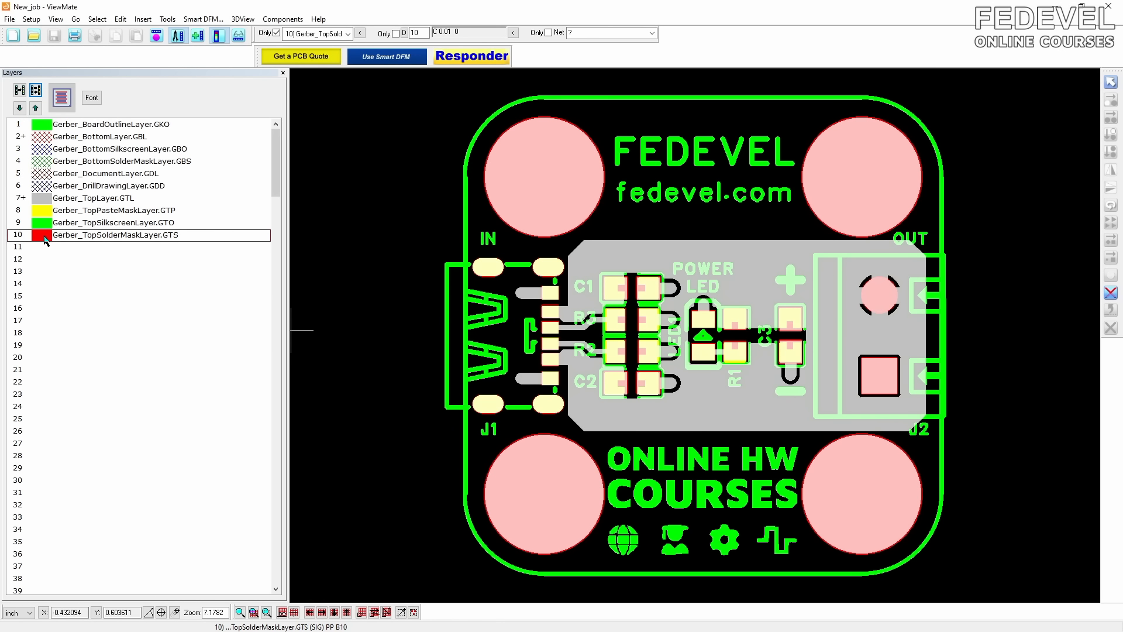
- Import the drill files Drill_PTH_Through.DRL and Drill_PTH_Through_Via.DRL from the no-color folder, starting at layer 11
left_click(18, 250)
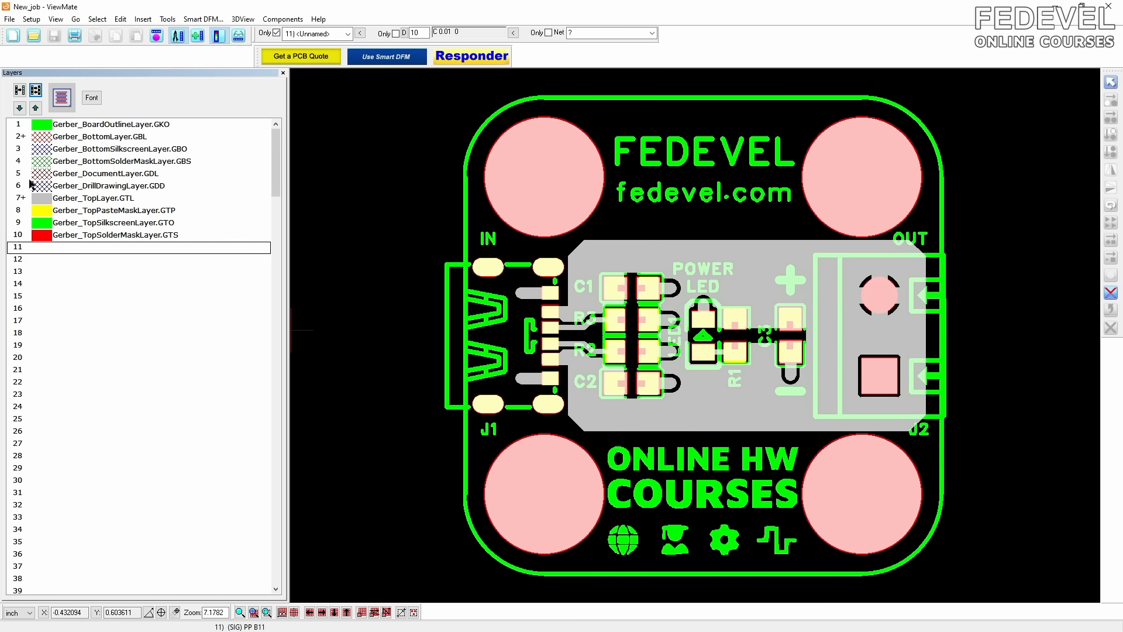
left_click(11, 20)
mouse_move(139, 152)
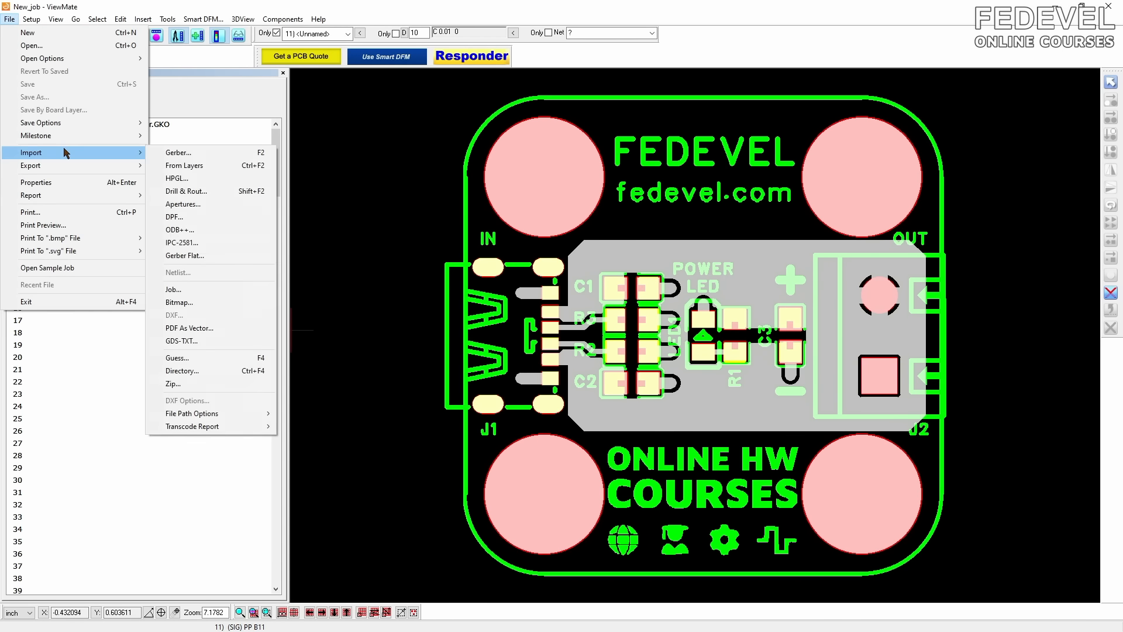
left_click(224, 191)
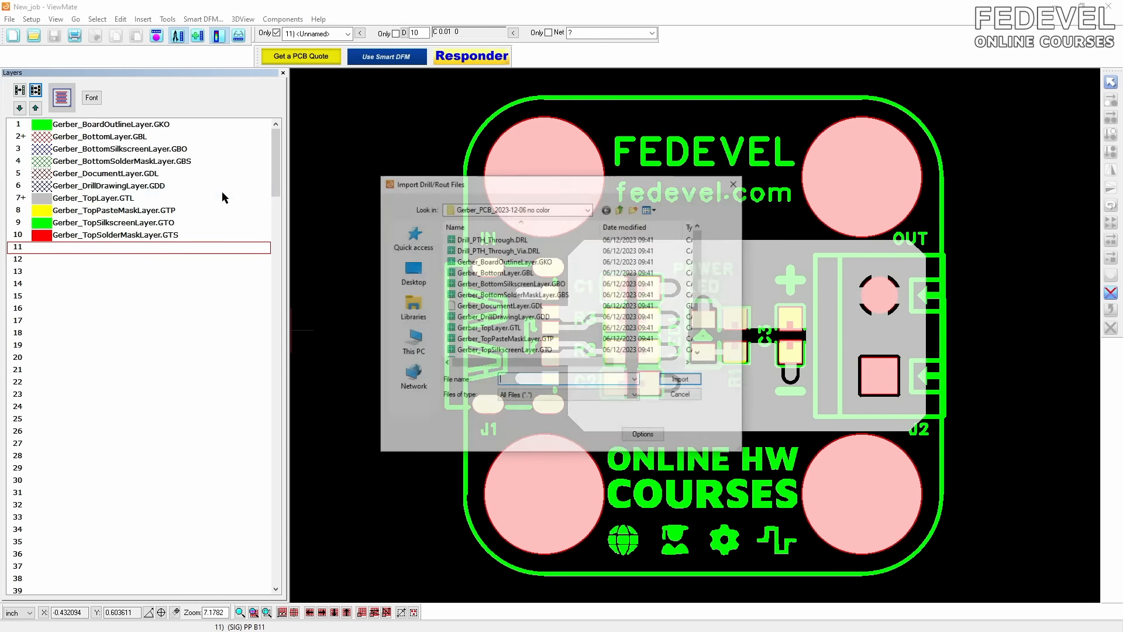
left_click(486, 240)
left_click(485, 250, "shift")
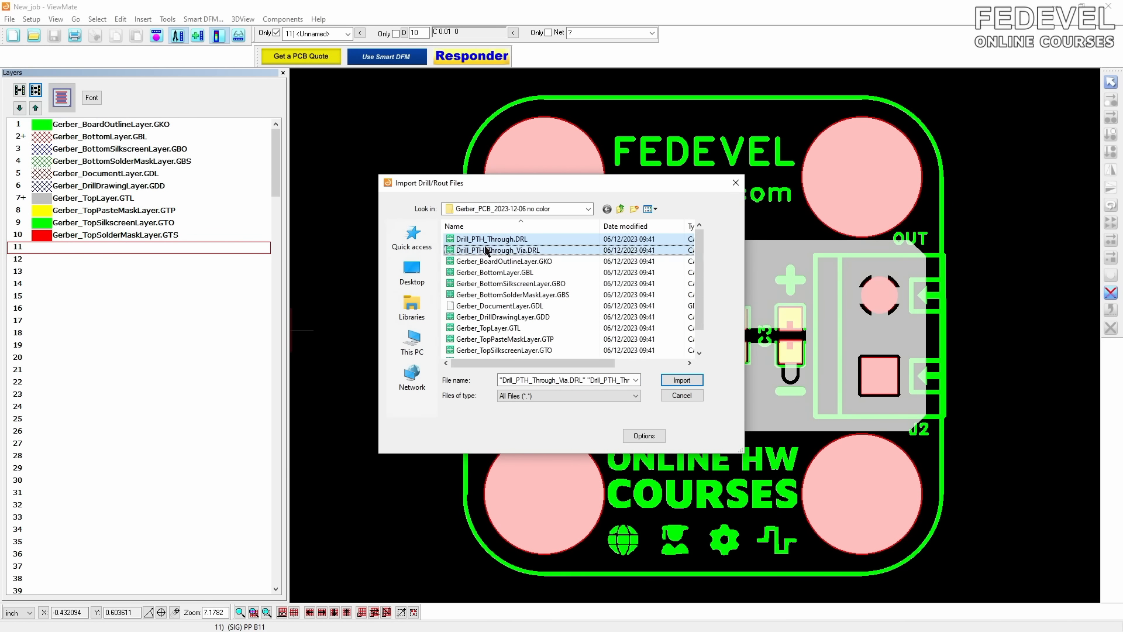
left_click(677, 381)
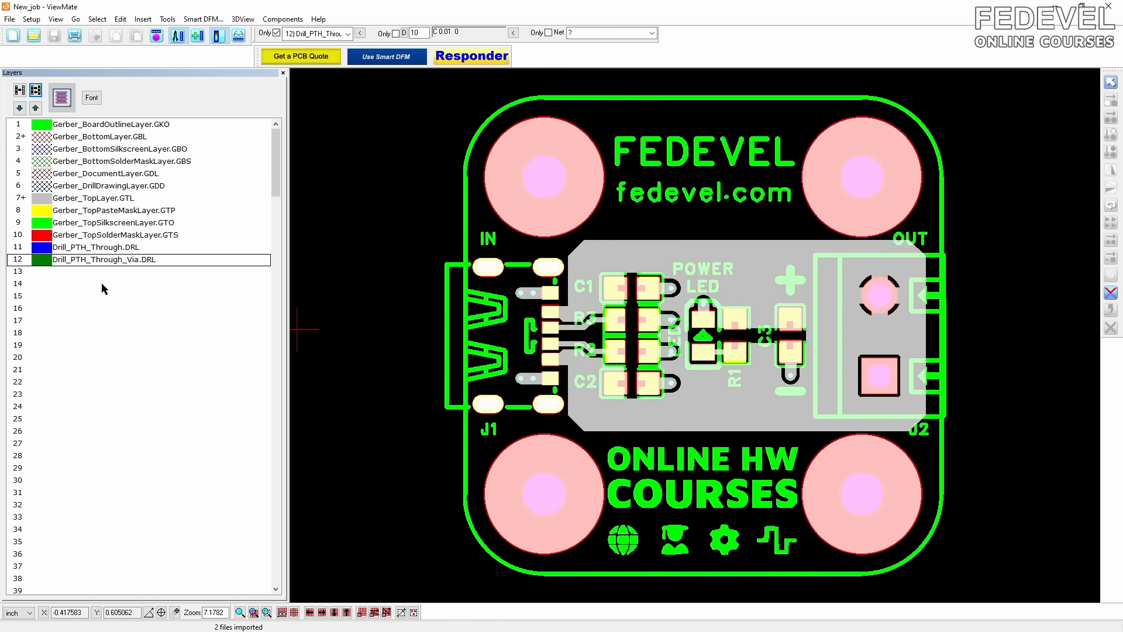
- Hide the four top layers and check the through-hole and via drill layers separately and together against the board outline
left_click(42, 234)
left_click(42, 222)
left_click(42, 210)
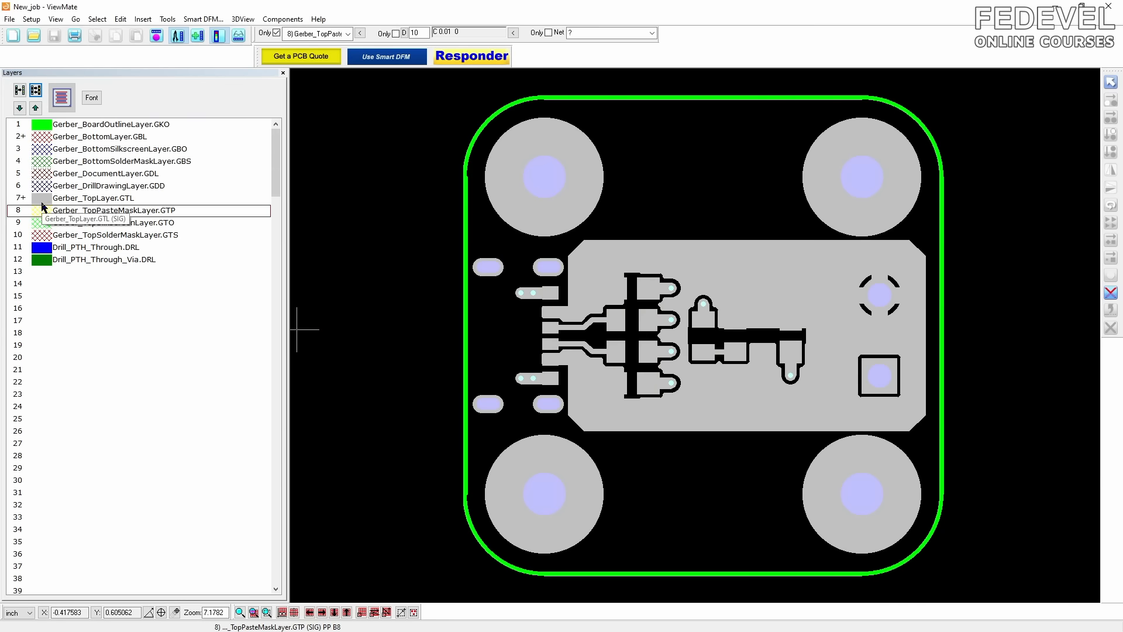
left_click(42, 200)
left_click(44, 249)
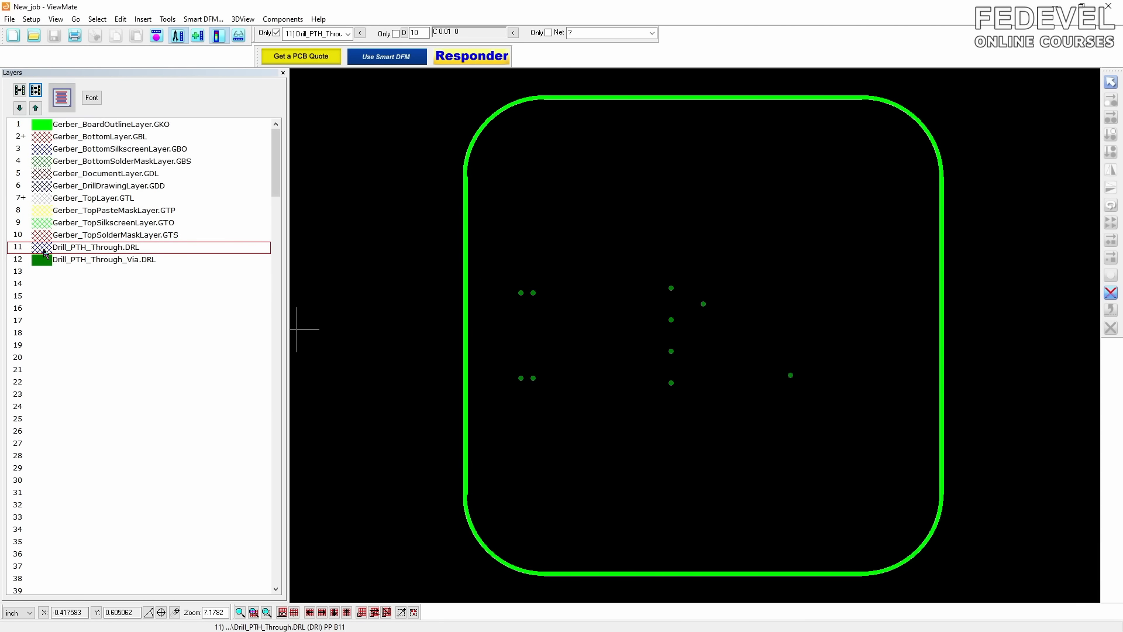
left_click(45, 250)
left_click(46, 262)
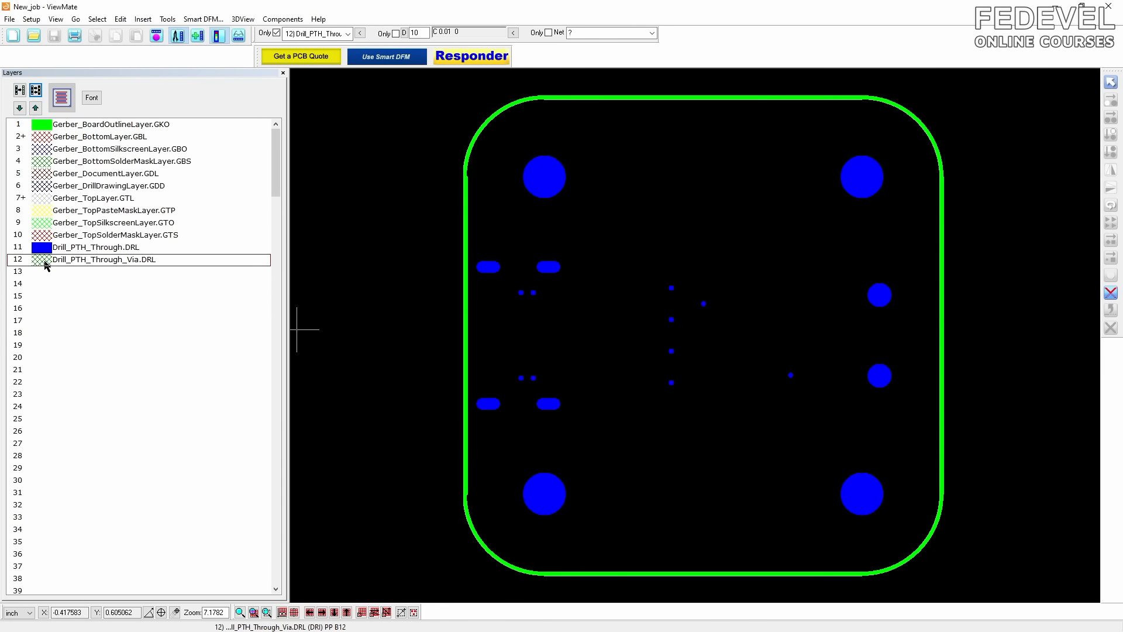
left_click(47, 264)
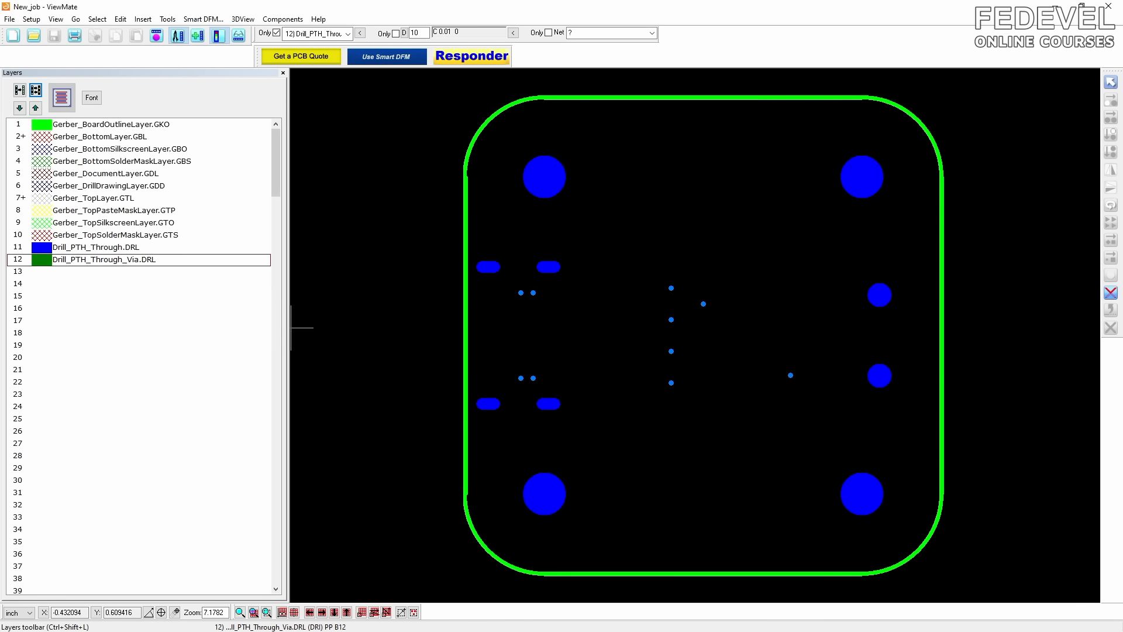
- Switch to EasyEDA and export the PCB's bill of materials as XLSX, removing components whose Add into BOM is no
key("alt+Tab")
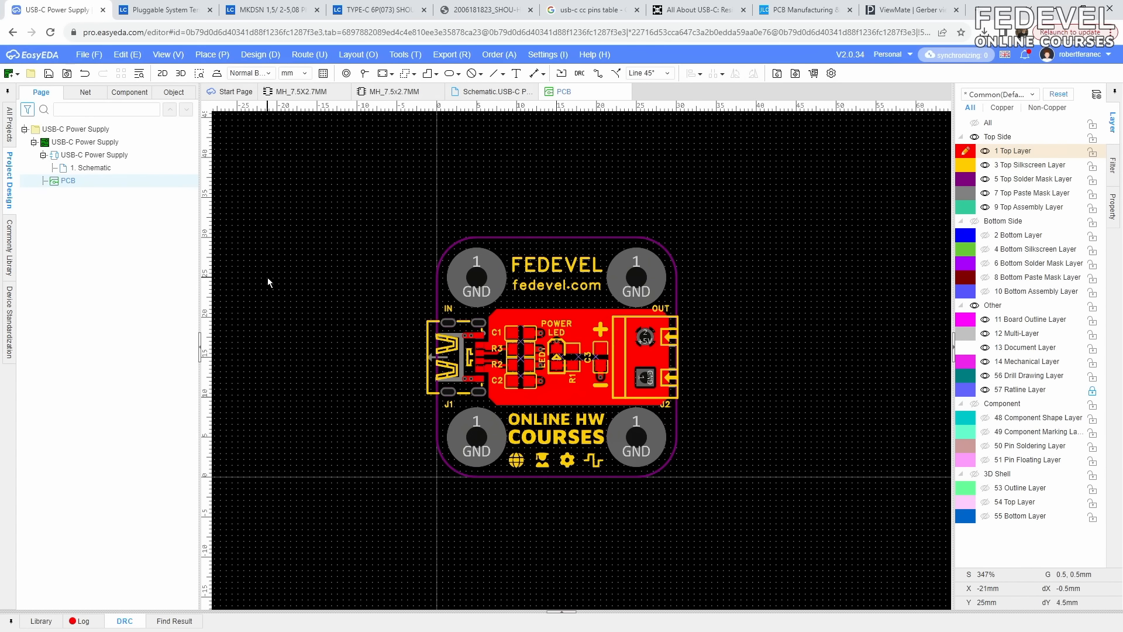
left_click(446, 56)
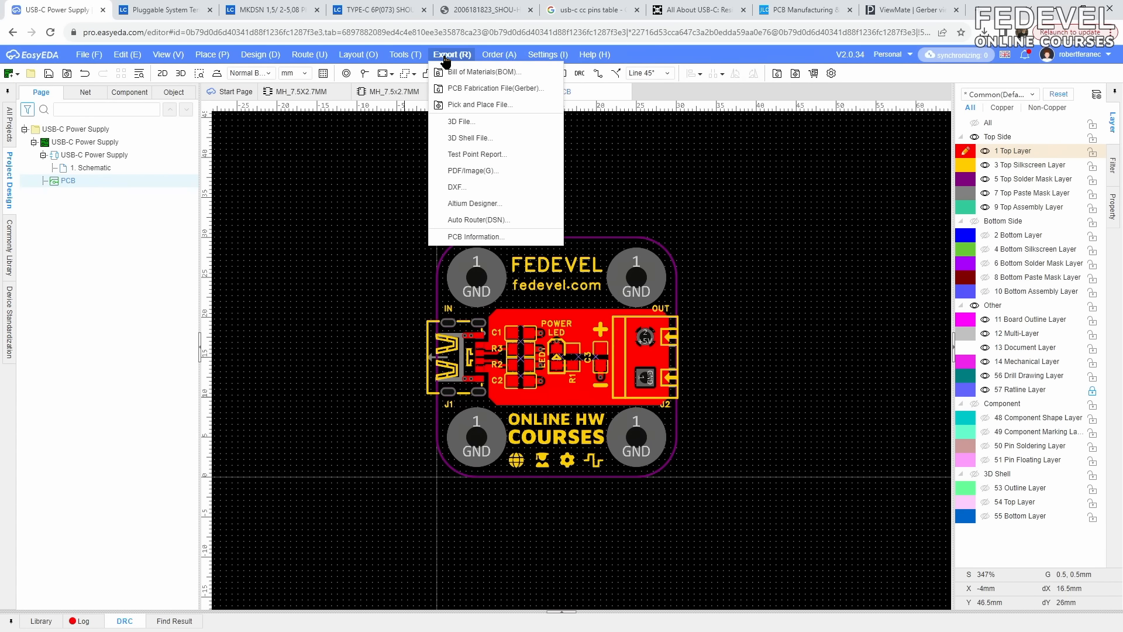
left_click(529, 72)
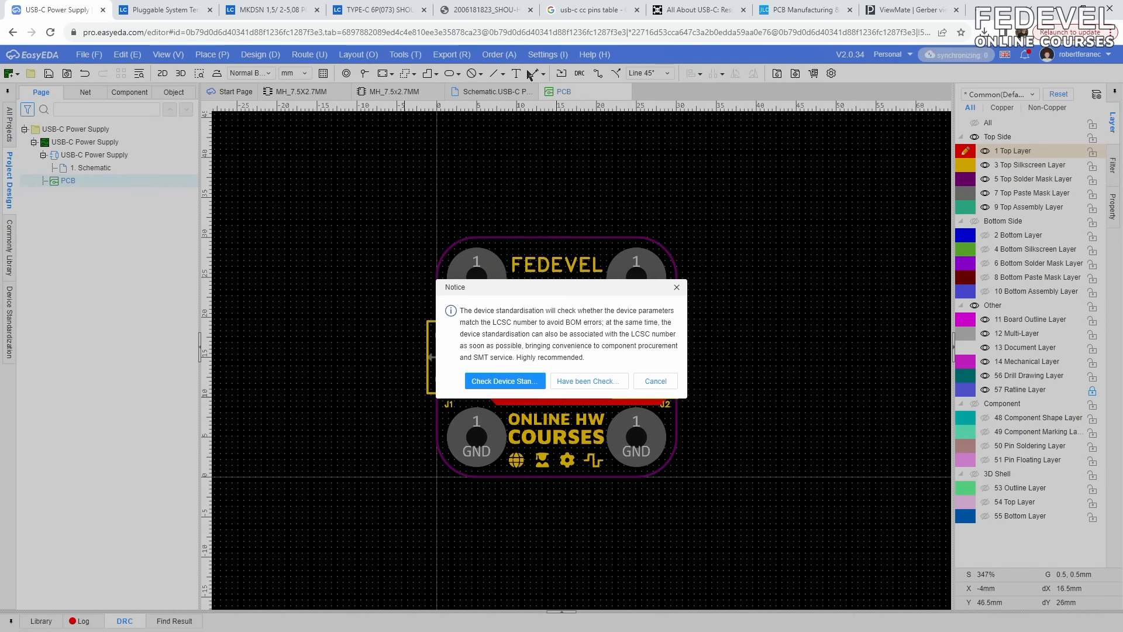
left_click(590, 382)
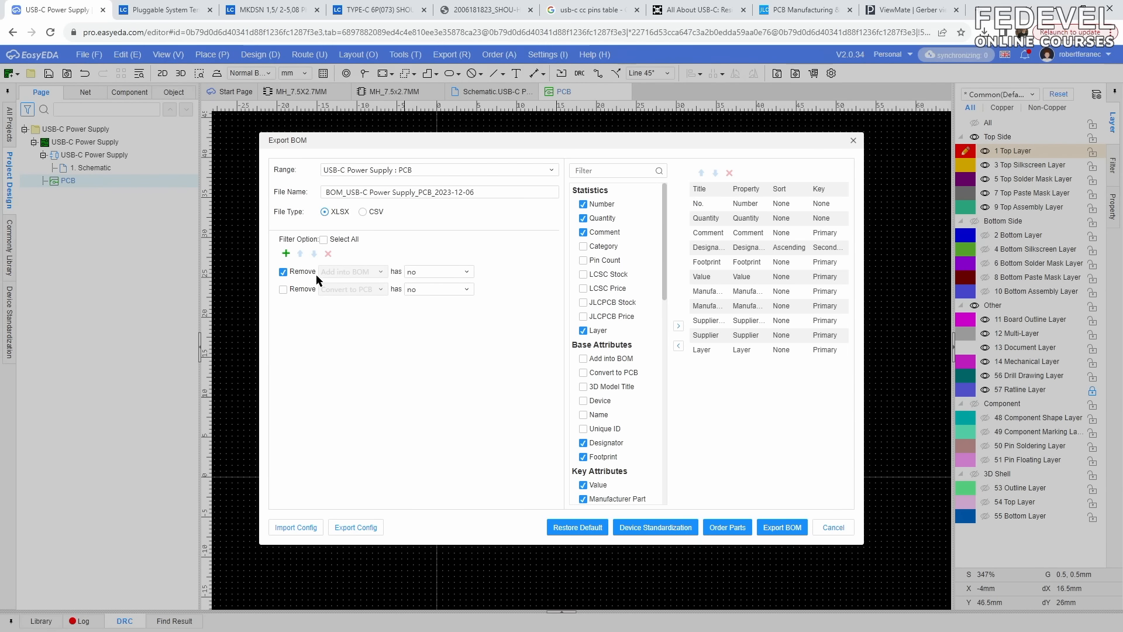
left_click(438, 271)
left_click(434, 285)
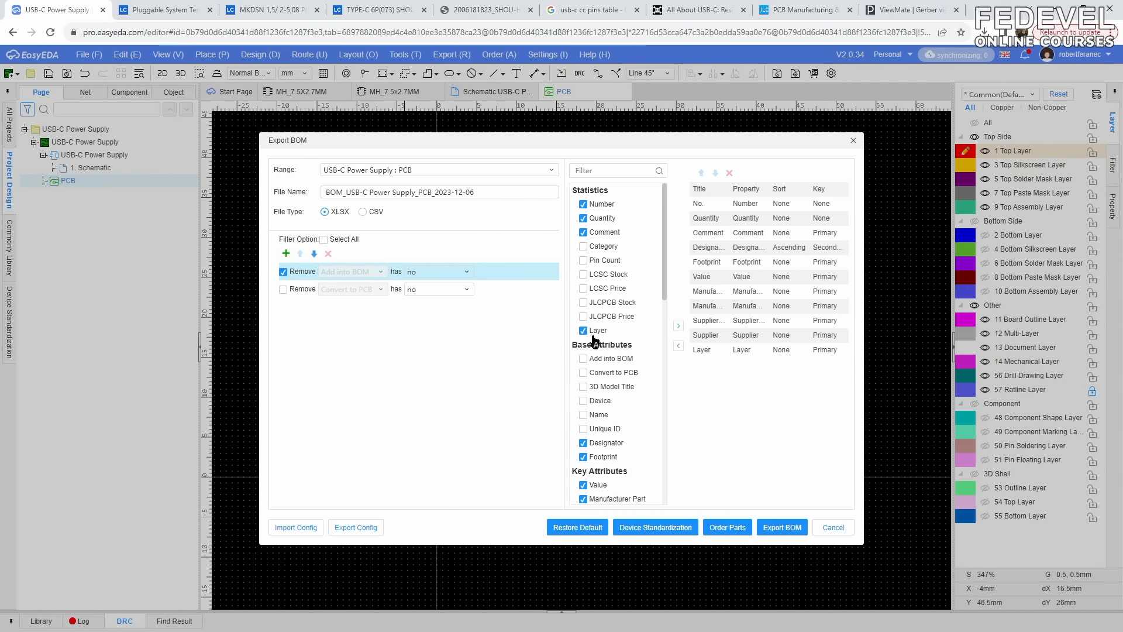
left_click_drag(665, 280, 658, 248)
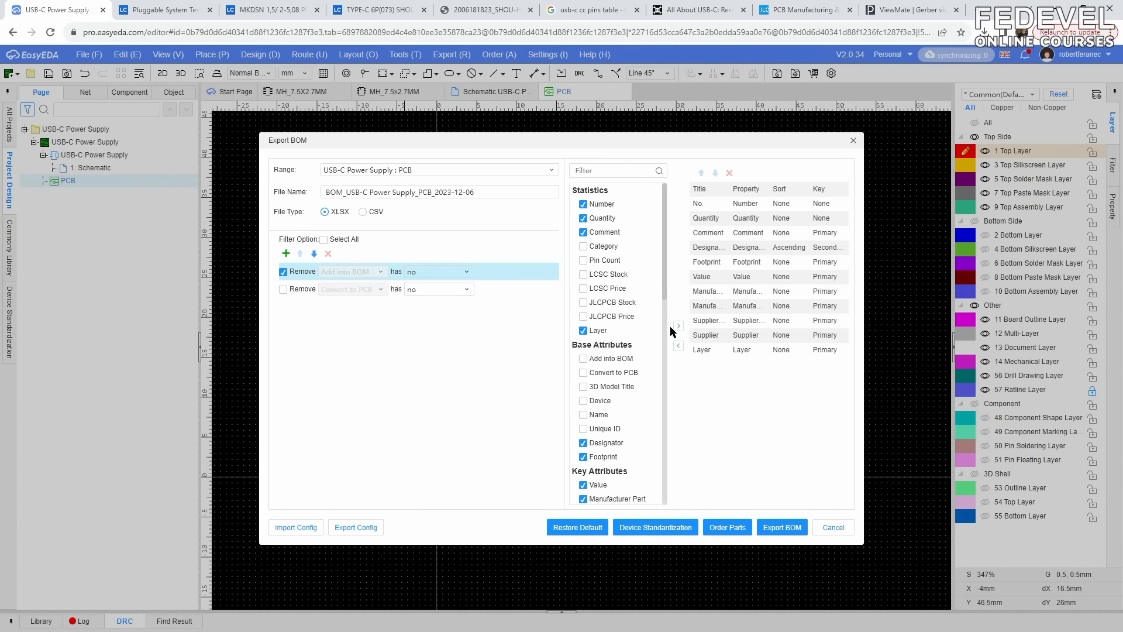
left_click(781, 524)
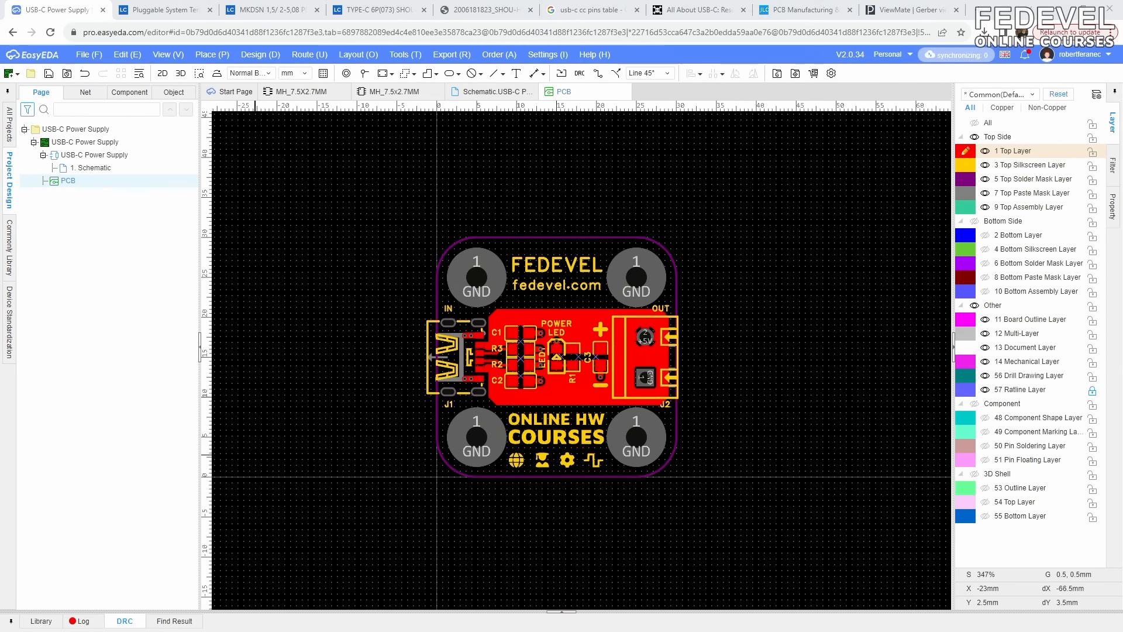
- Switch to Total Commander and open BOM_USB-C Power Supply_PCB_2023-12-06.xlsx from the USB-C Power Supply folder
key("alt+Tab")
double_click(613, 236)
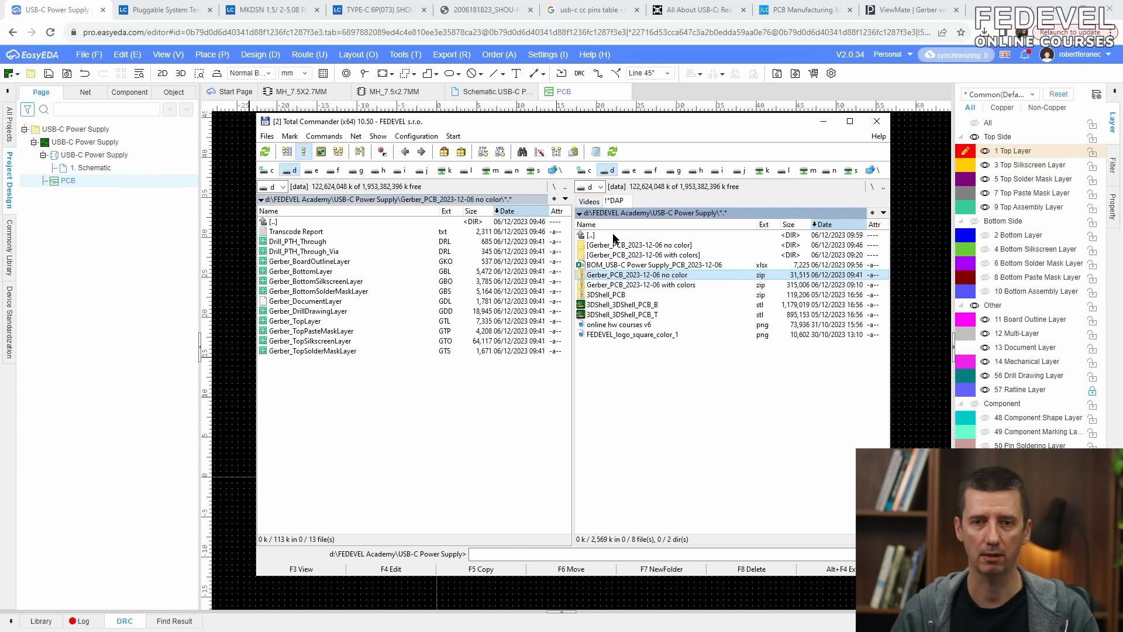
double_click(330, 223)
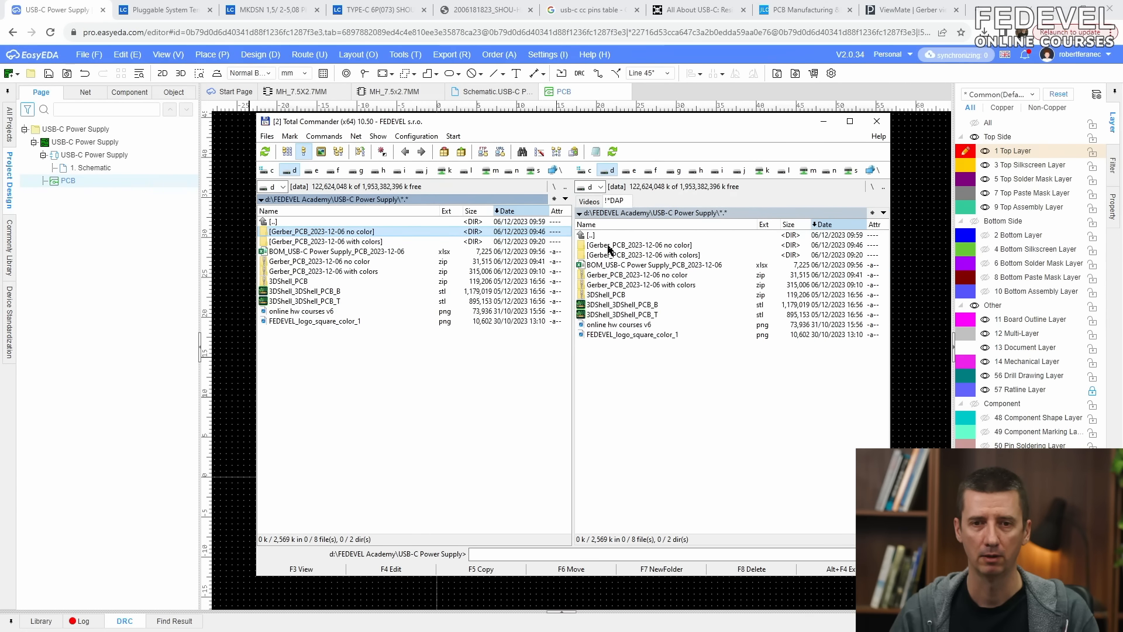
left_click(612, 266)
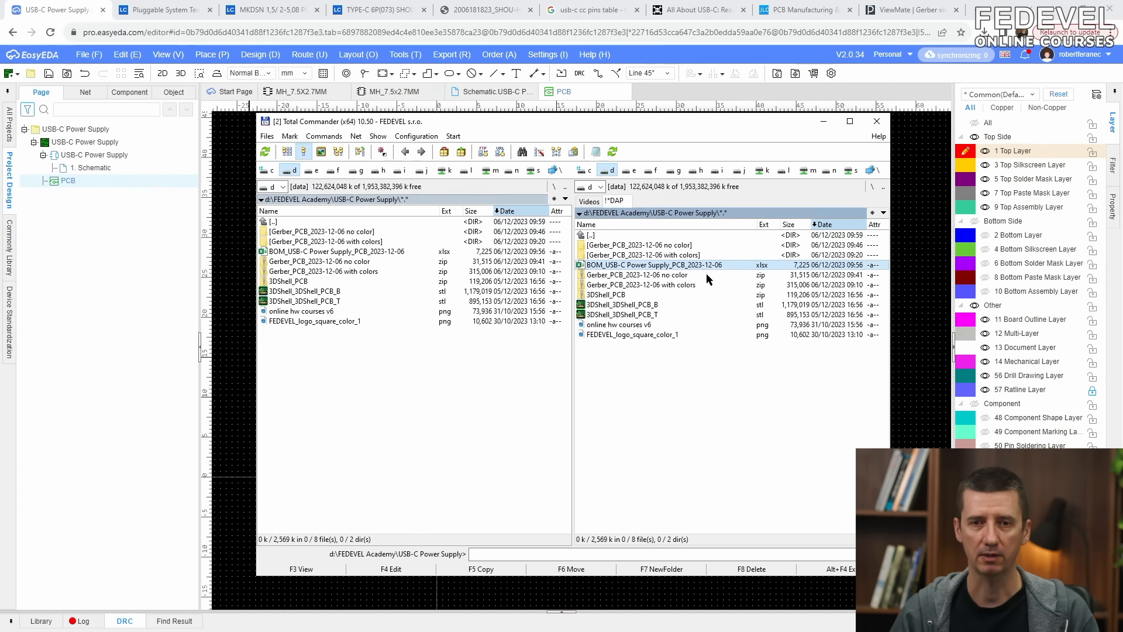
double_click(582, 265)
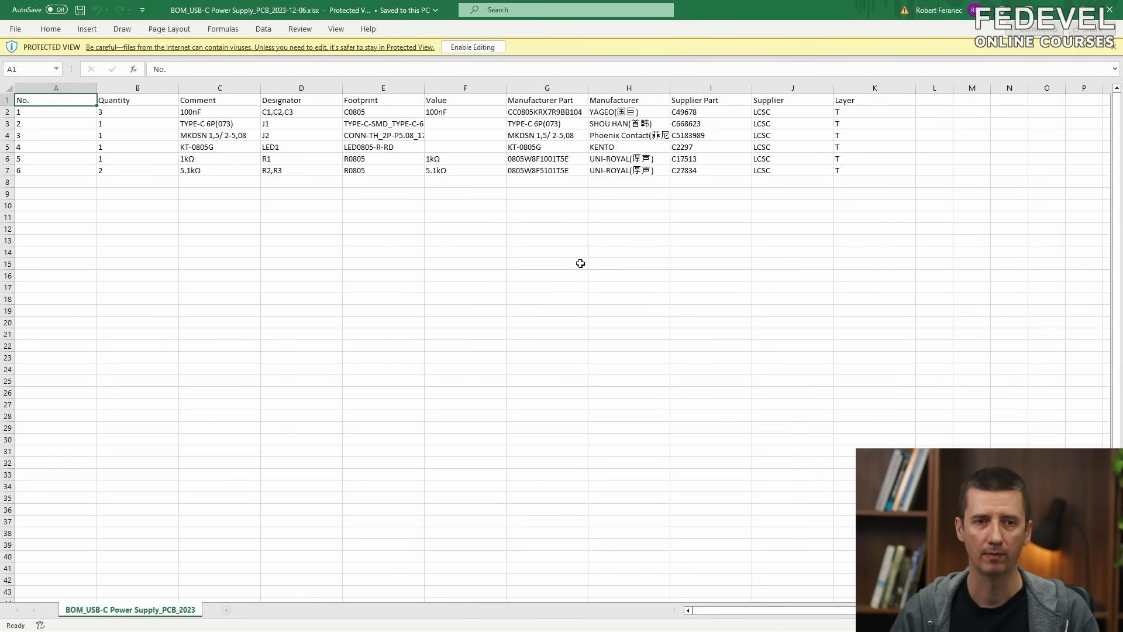
- Check the component entries in the BOM's Comment column row by row, and close the spreadsheet
left_click(211, 110)
left_click(214, 124)
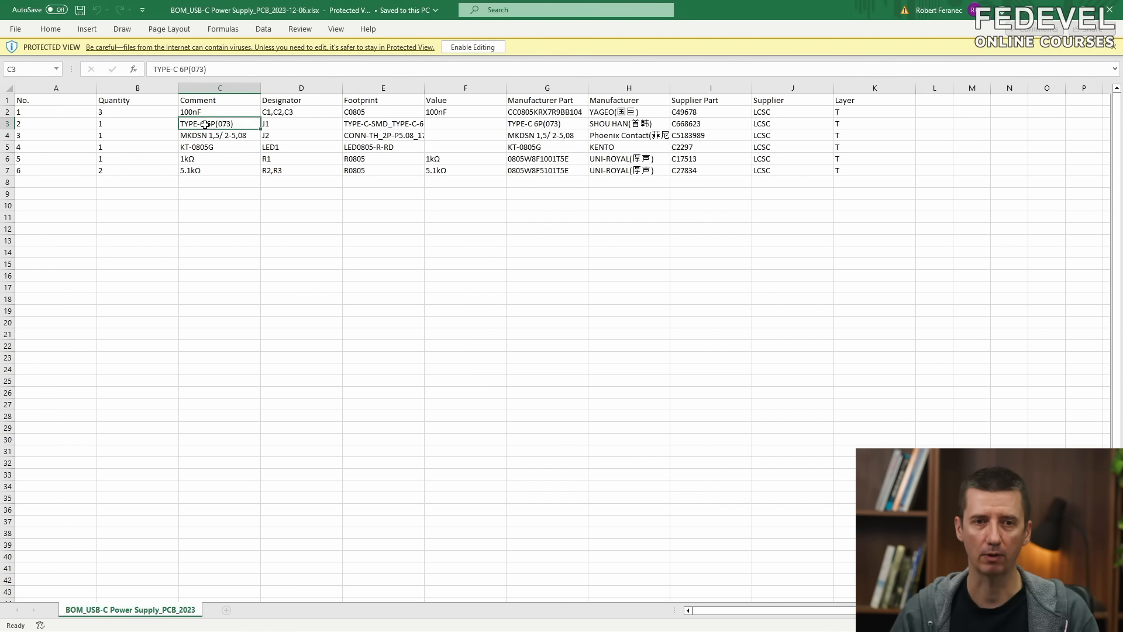
left_click(233, 135)
left_click(231, 147)
left_click(229, 158)
left_click(227, 170)
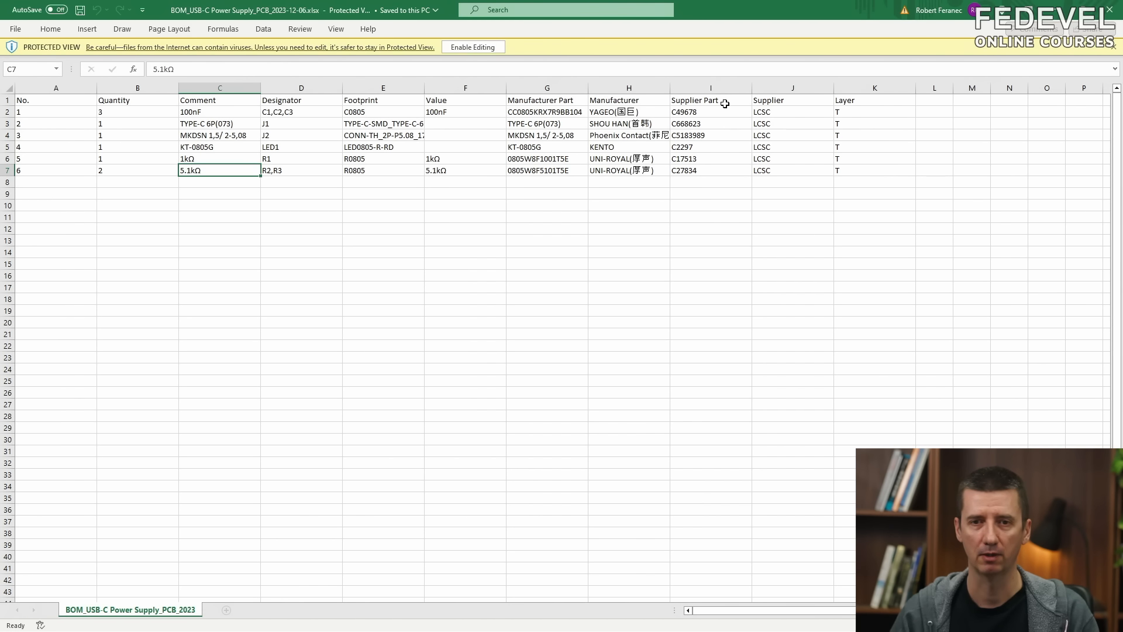
left_click(1110, 10)
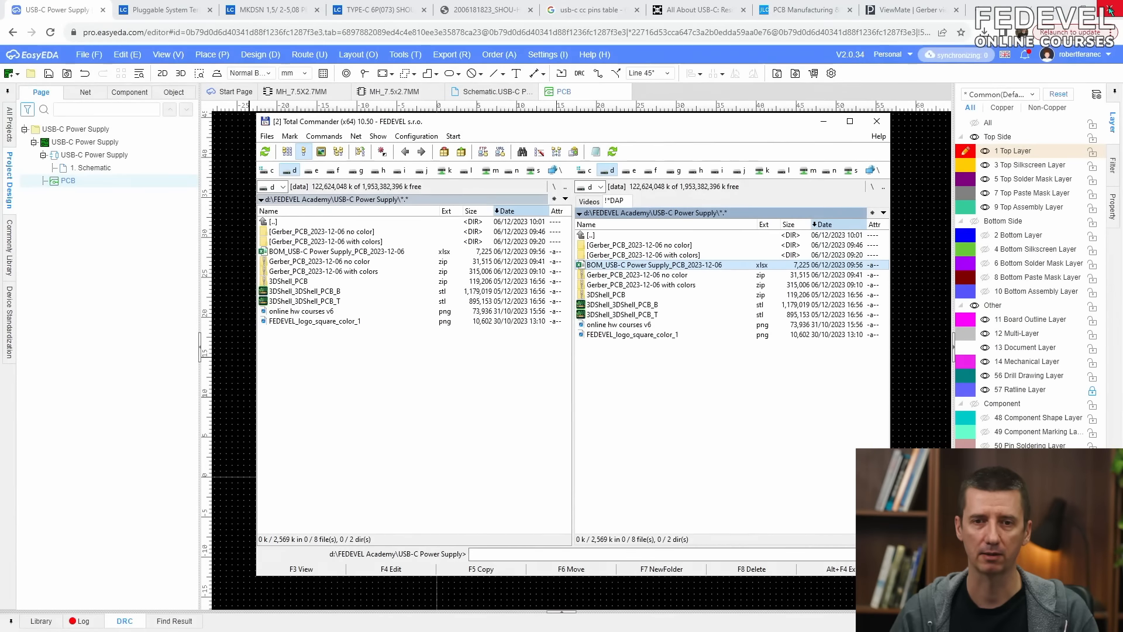
- Return to EasyEDA and export the pick and place file PickAndPlace_PCB_2023-12-06 as XLSX in mm
left_click(70, 13)
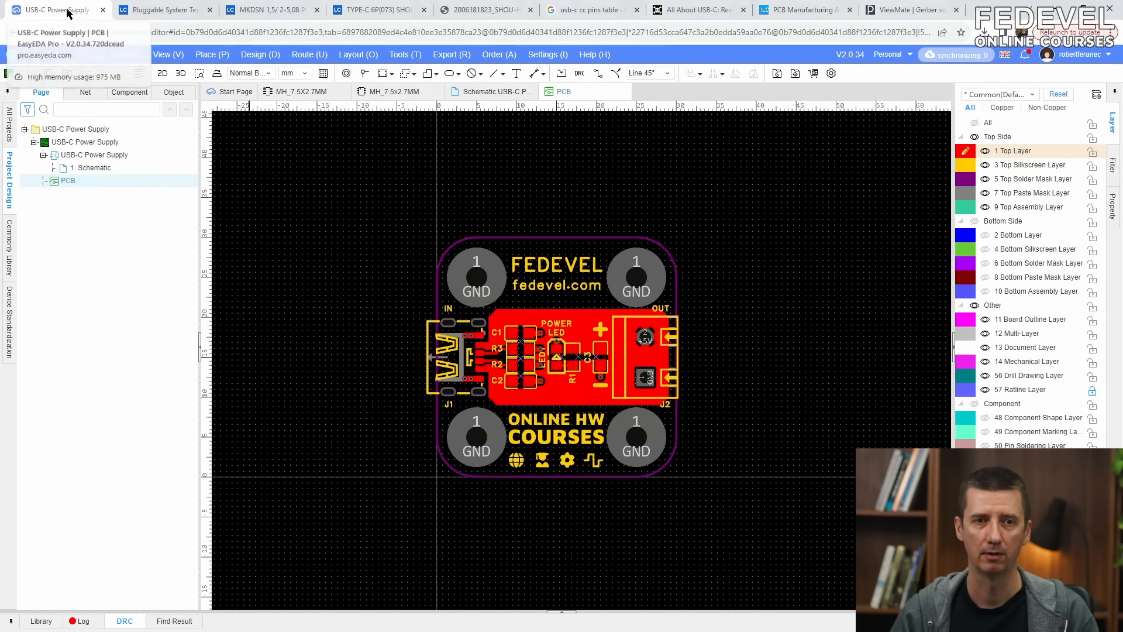
left_click(452, 54)
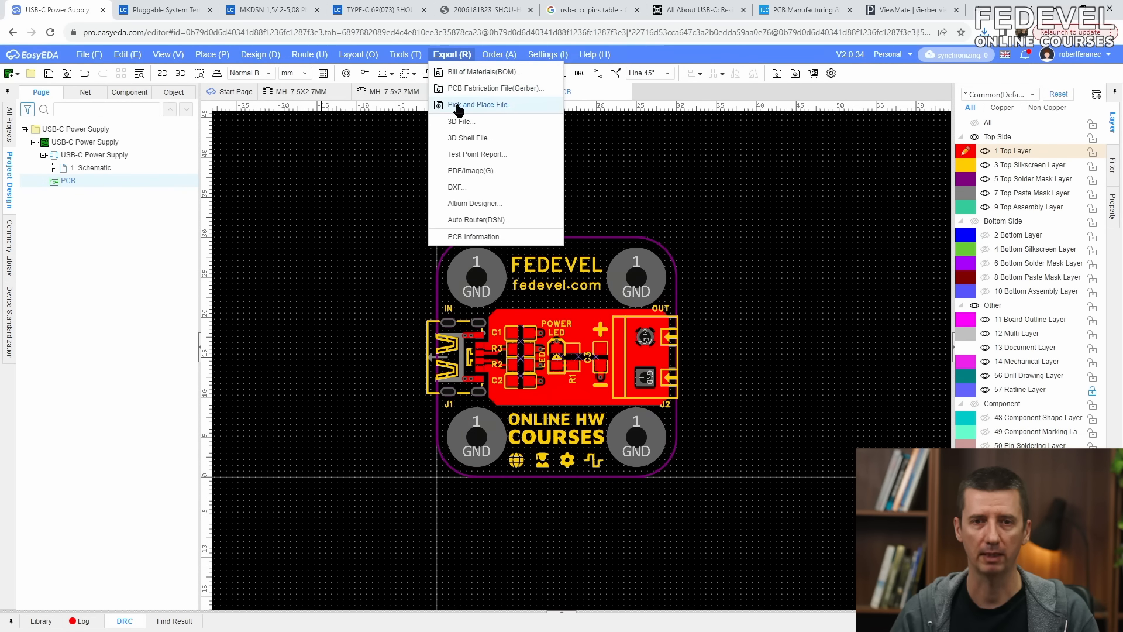
left_click(521, 106)
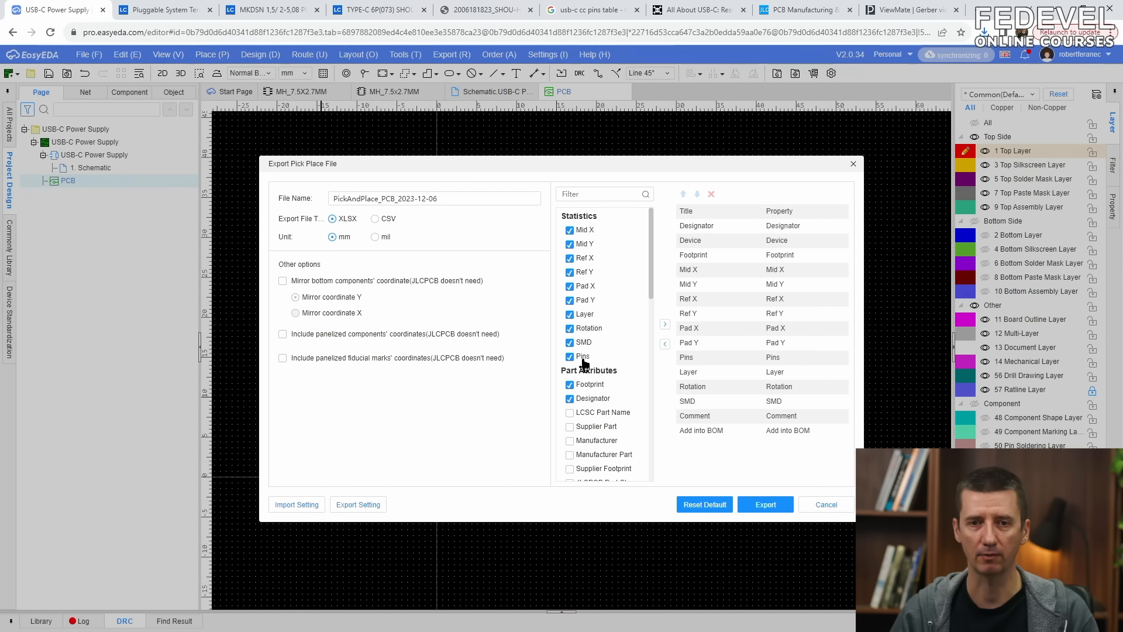
left_click_drag(652, 281, 657, 256)
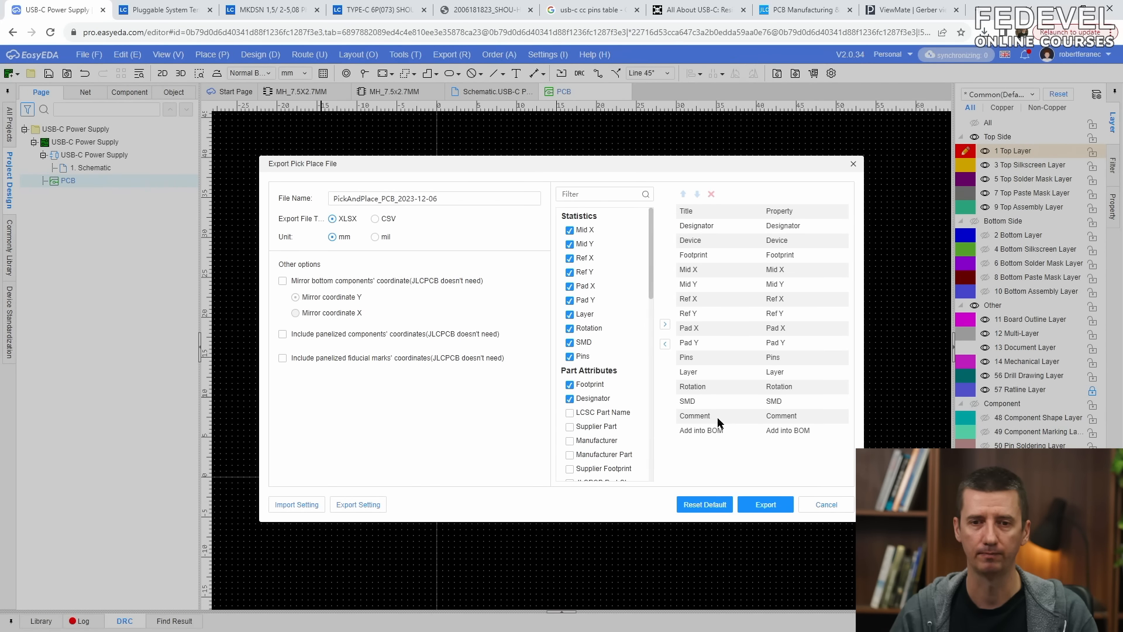
left_click(766, 505)
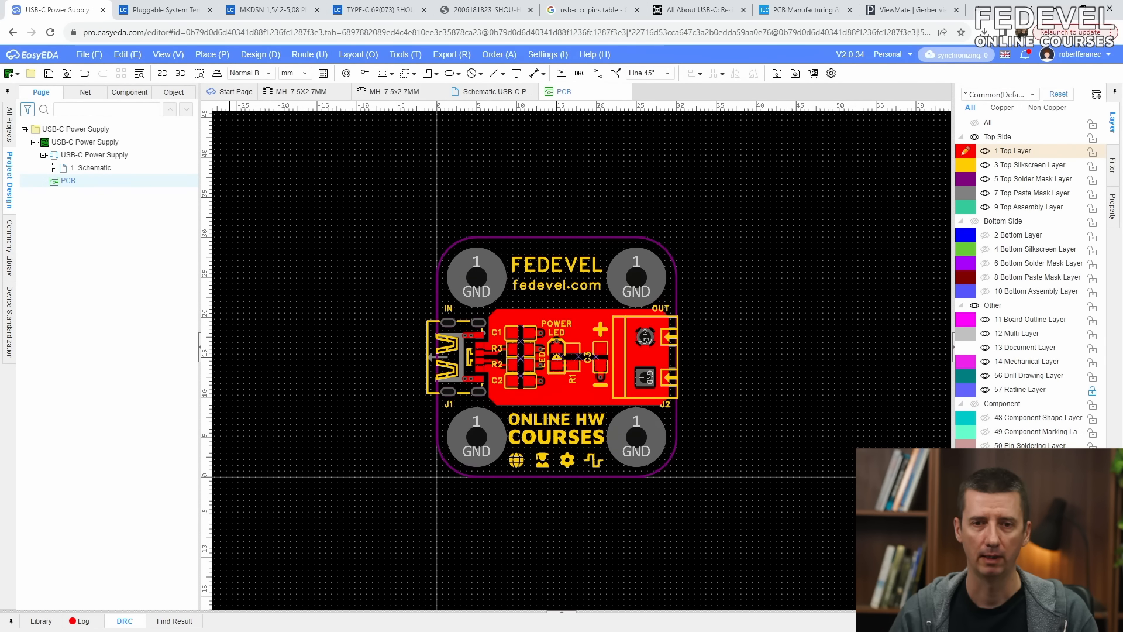
- Open PickAndPlace_PCB_2023-12-06.xlsx from Total Commander and examine its component position columns through Add into BOM
key("alt+Tab")
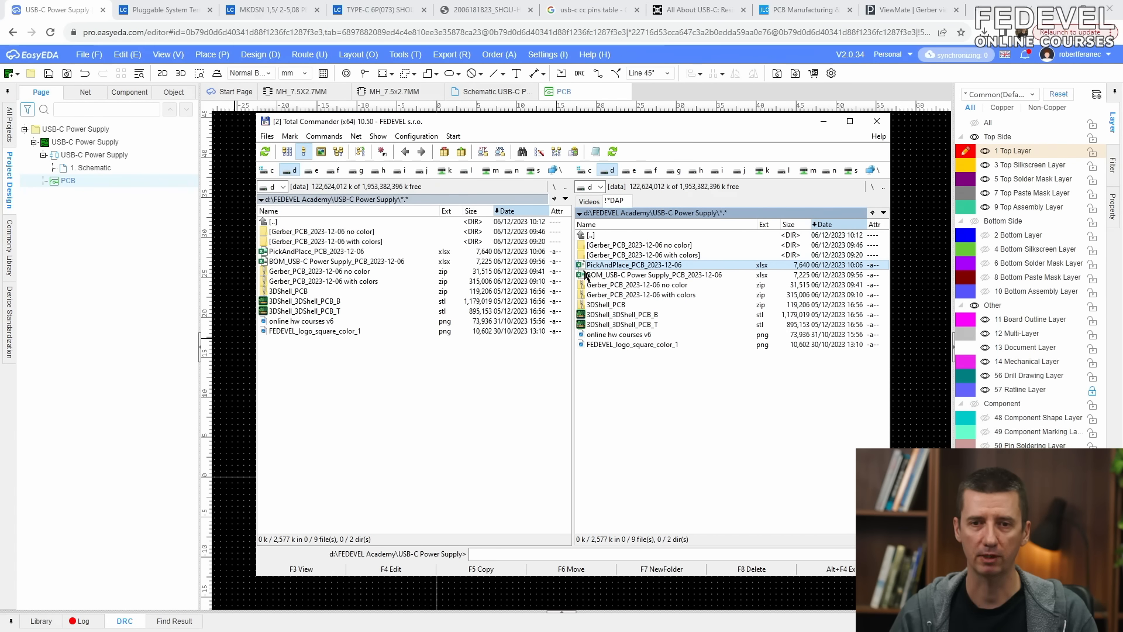
double_click(631, 265)
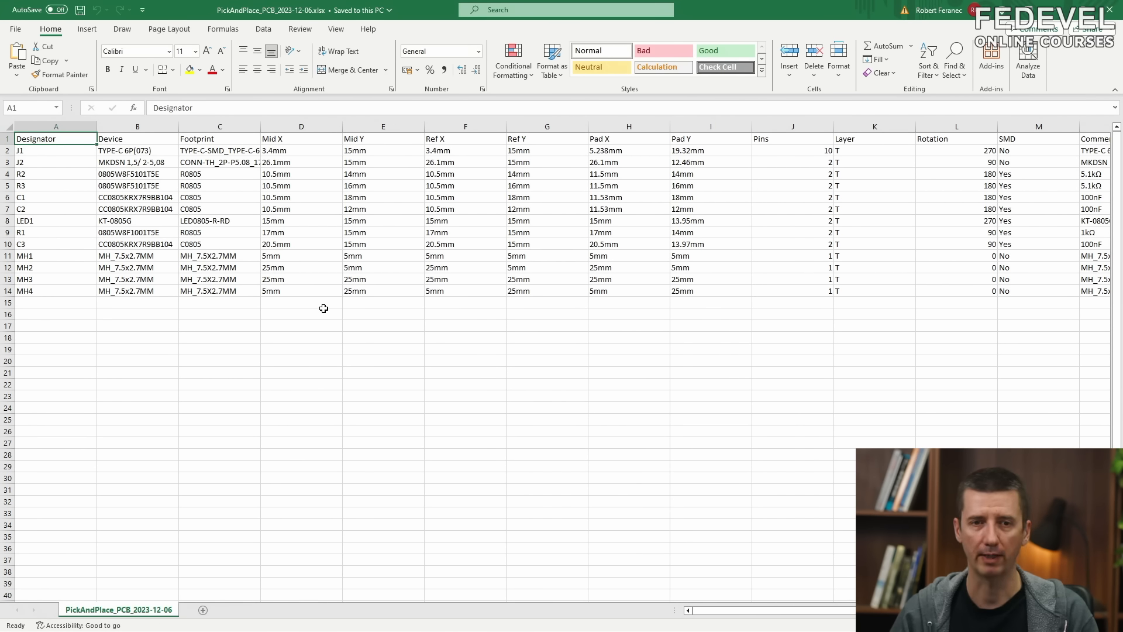
left_click_drag(743, 617, 836, 619)
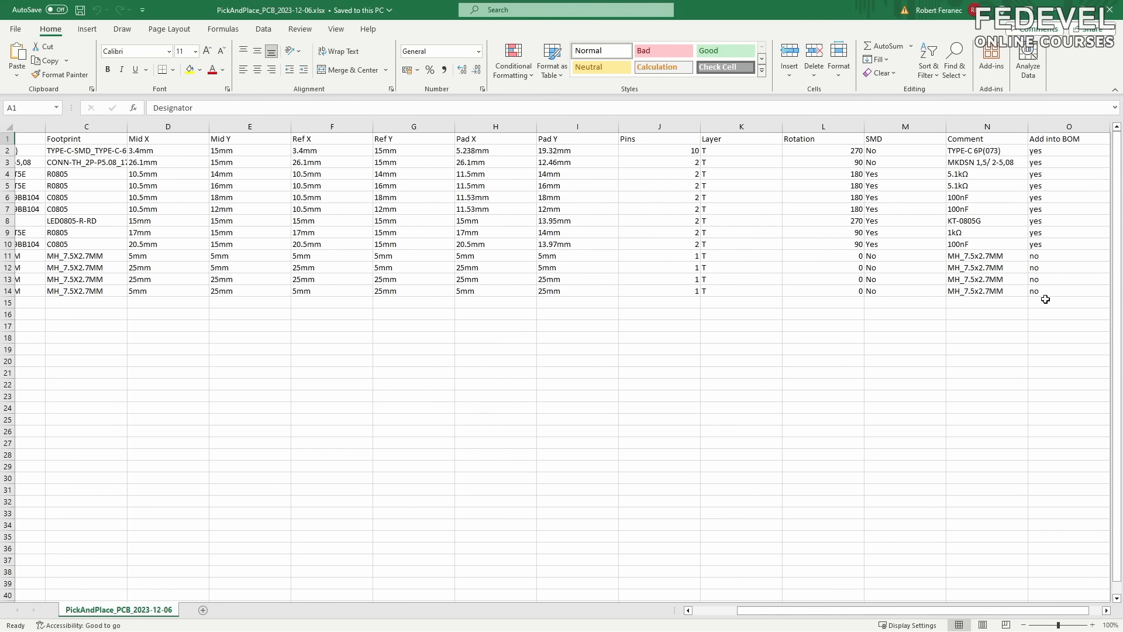
- Delete the four mounting-hole rows MH1 to MH4 from the pick and place spreadsheet
left_click_drag(991, 610, 945, 610)
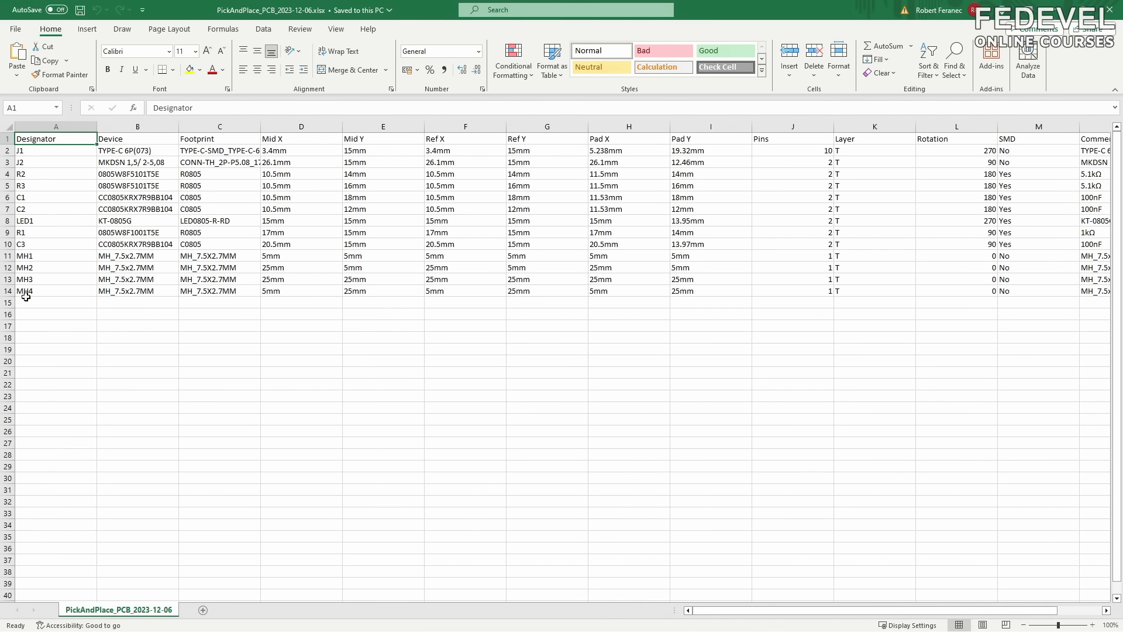
left_click_drag(7, 255, 4, 291)
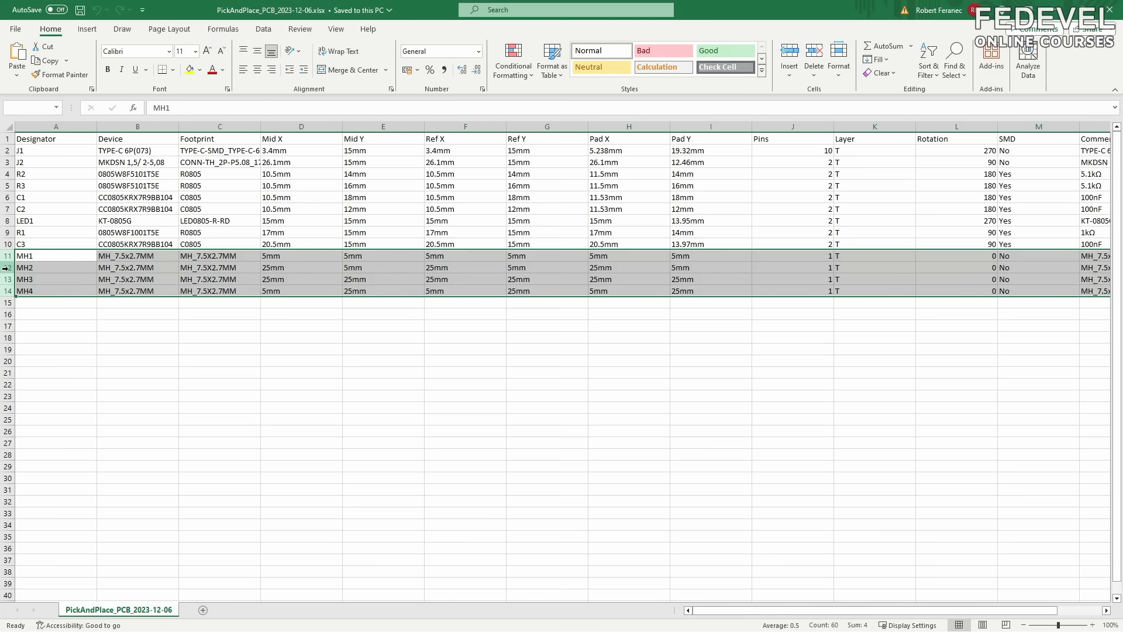
right_click(5, 267)
left_click(52, 400)
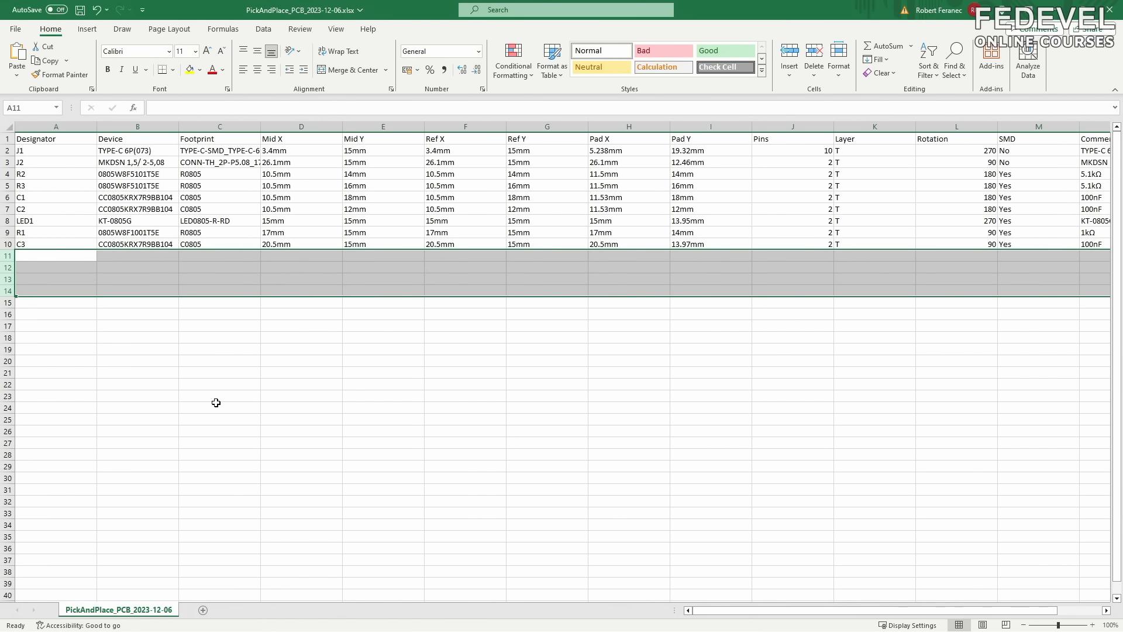
- Save the edited workbook as PickAndPlace_PCB_2023-12-06 TOP in the USB-C Power Supply folder and close it
left_click(20, 29)
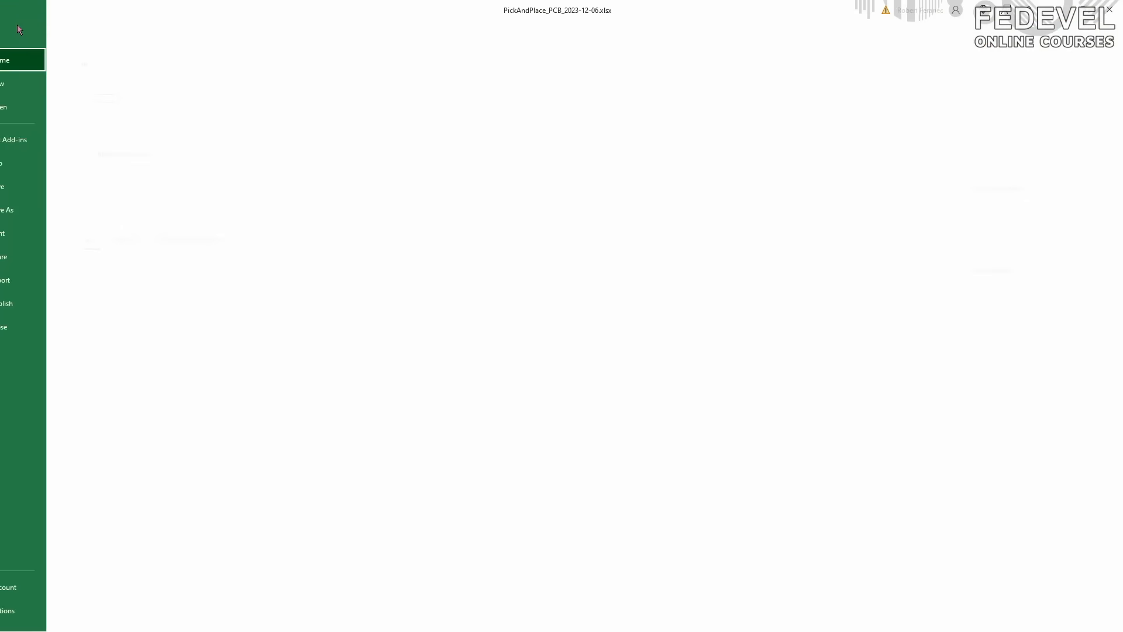
left_click(38, 212)
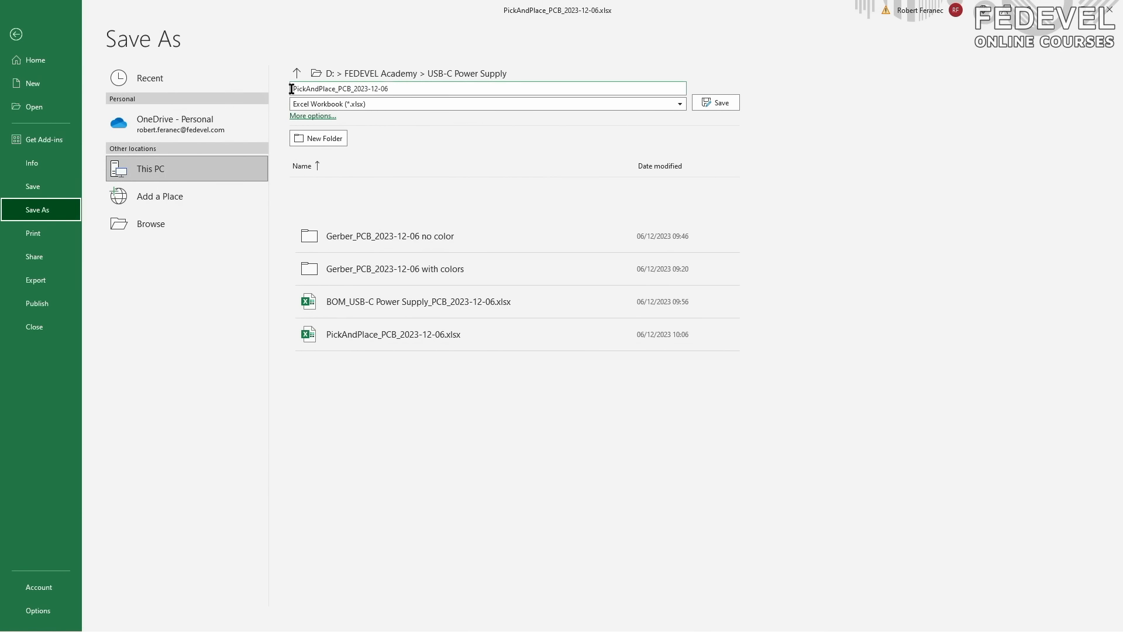
left_click(408, 88)
left_click(413, 89)
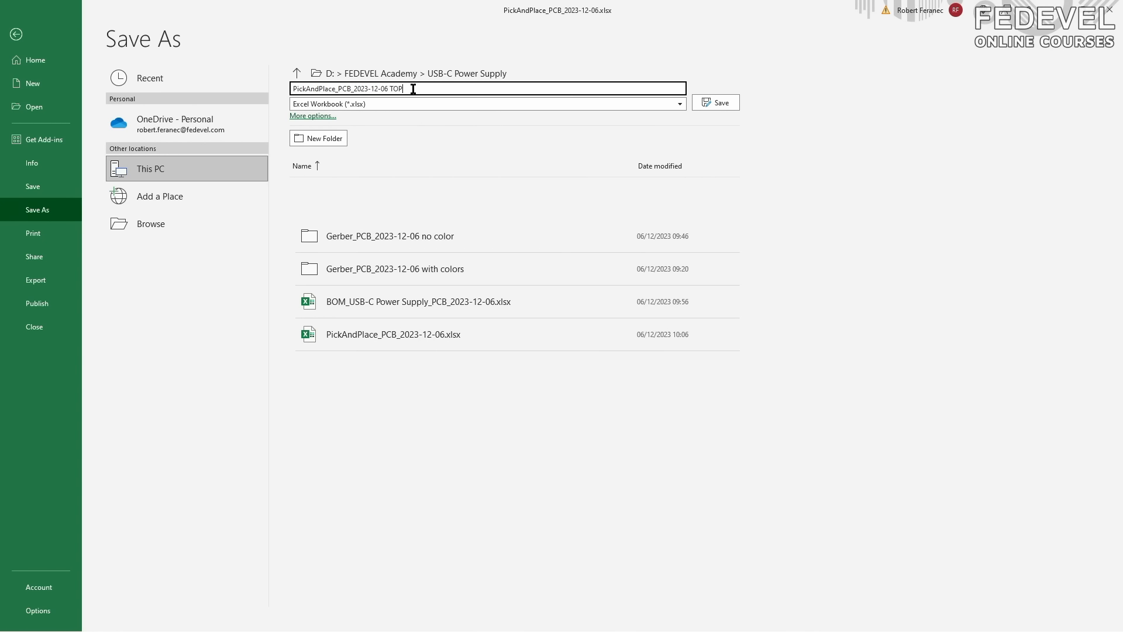
left_click(723, 104)
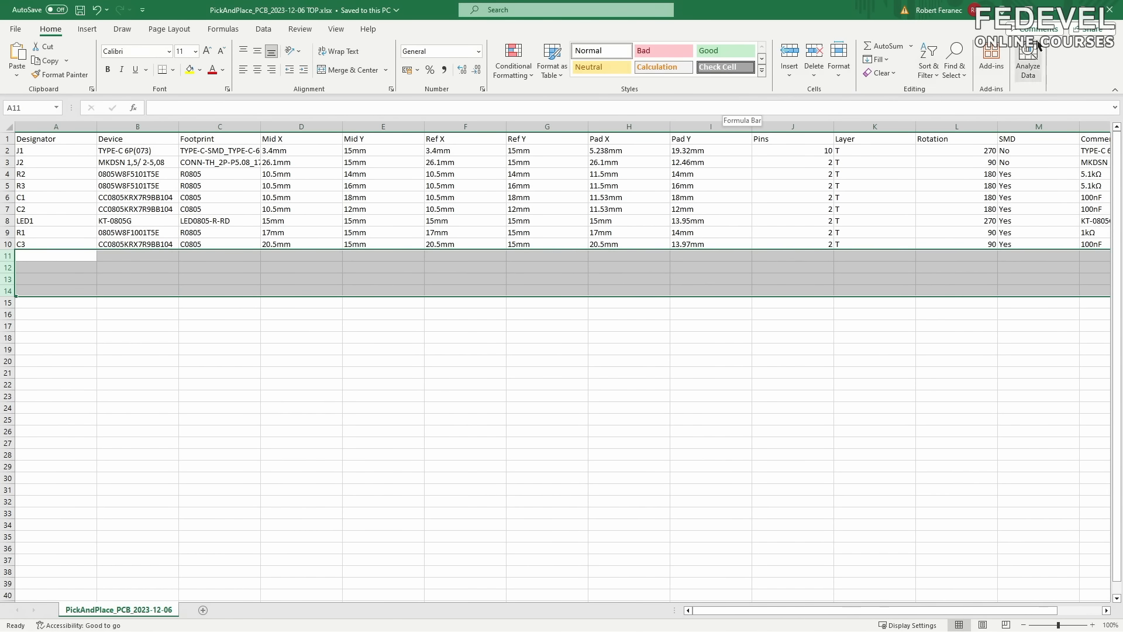
left_click(1109, 10)
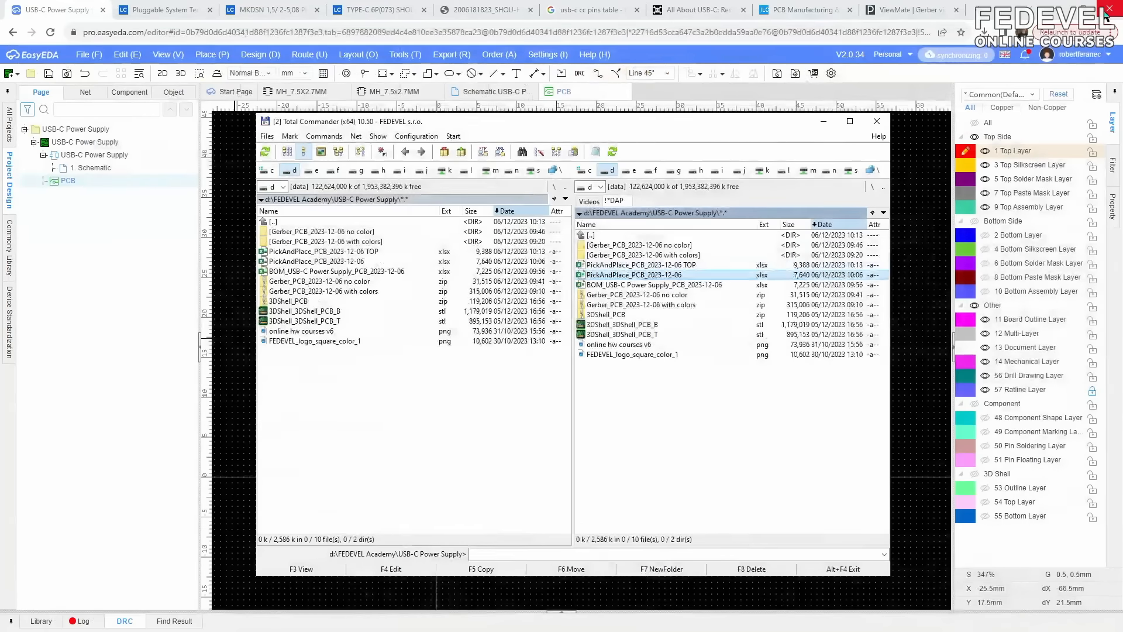
- Return to EasyEDA, open the JLCPCB PCB/SMT ordering site and start an instant quote
left_click(64, 13)
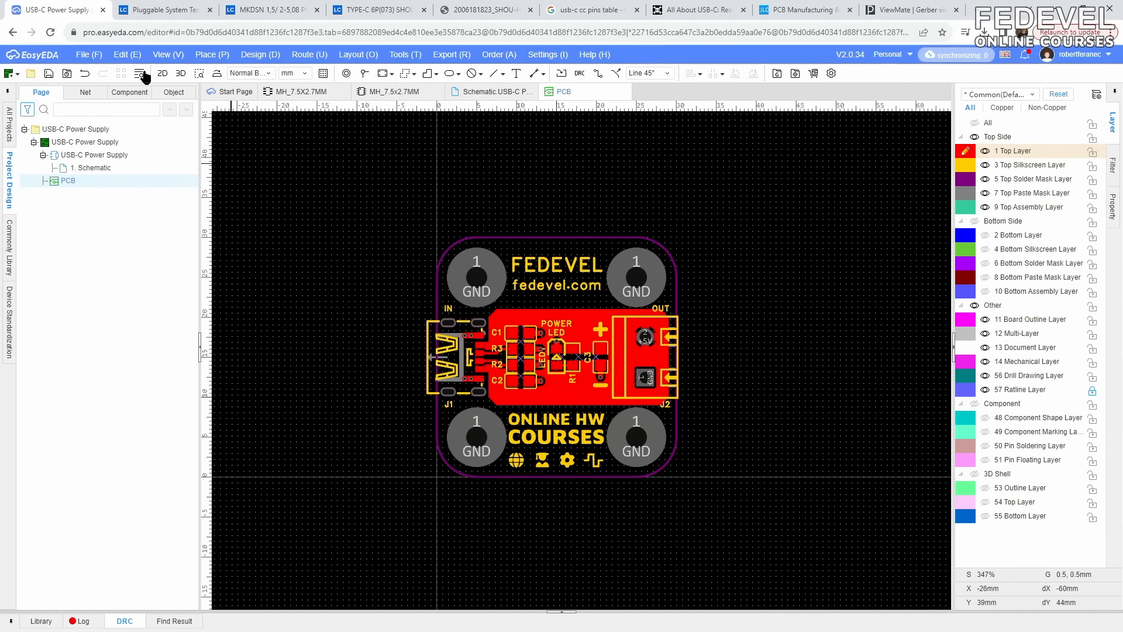
left_click(501, 57)
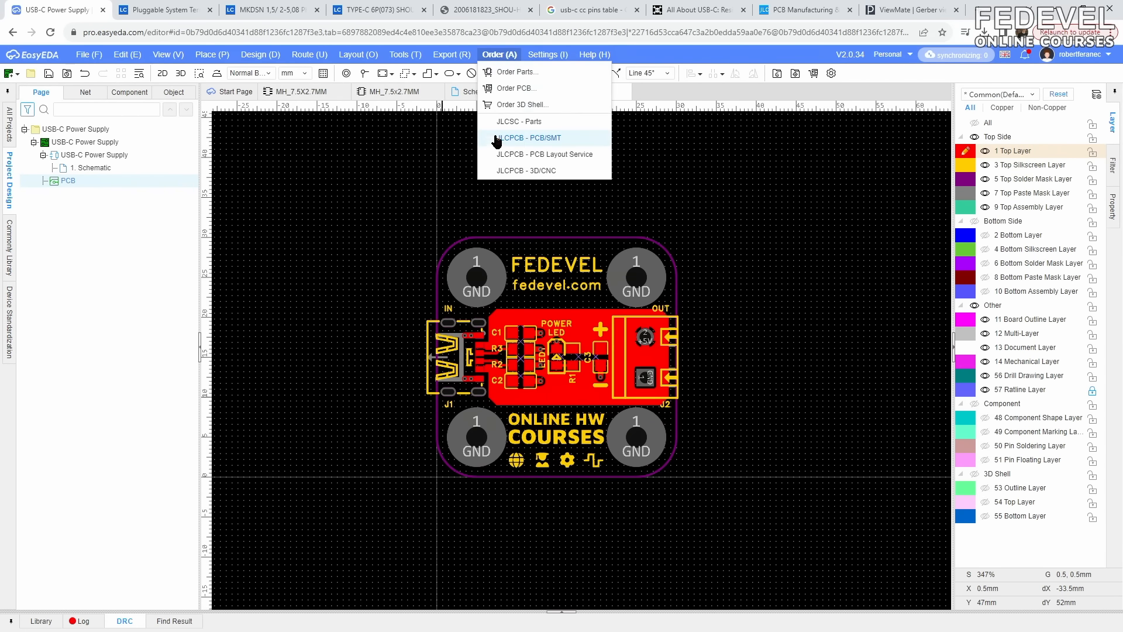
left_click(575, 139)
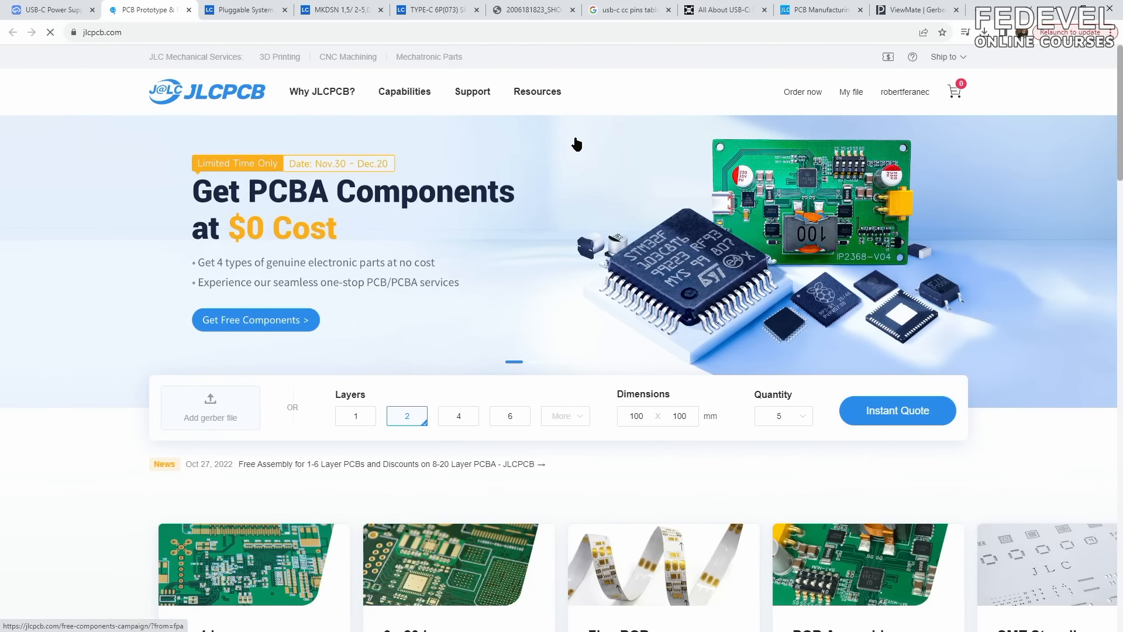
left_click(888, 413)
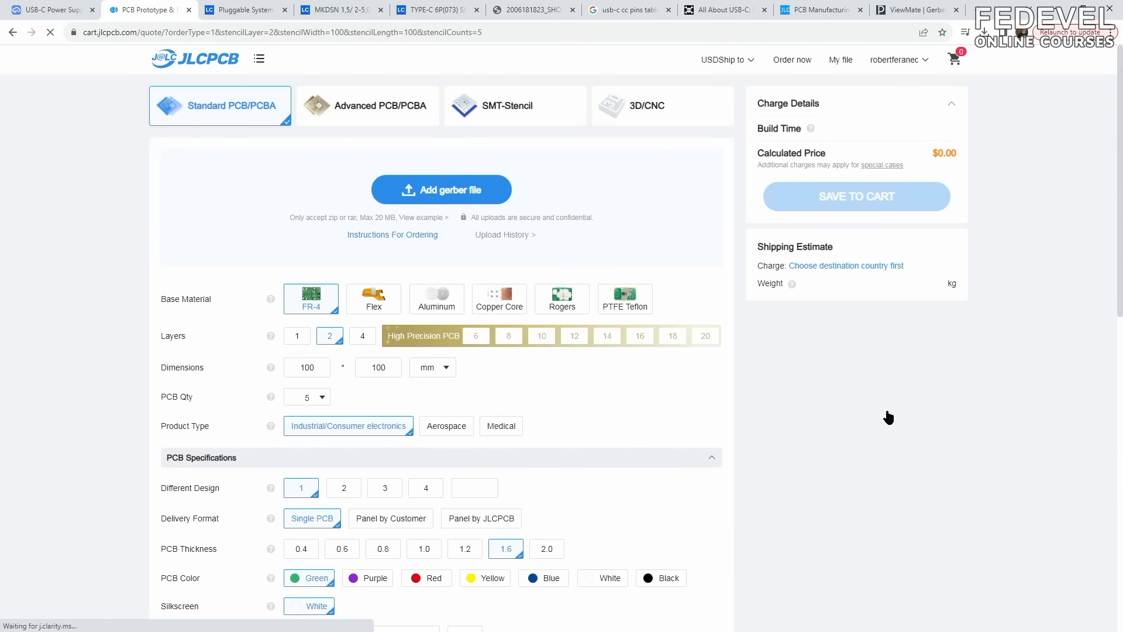
- Upload Gerber_PCB_2023-12-06 no color.zip as the Gerber file for the quote
left_click(445, 190)
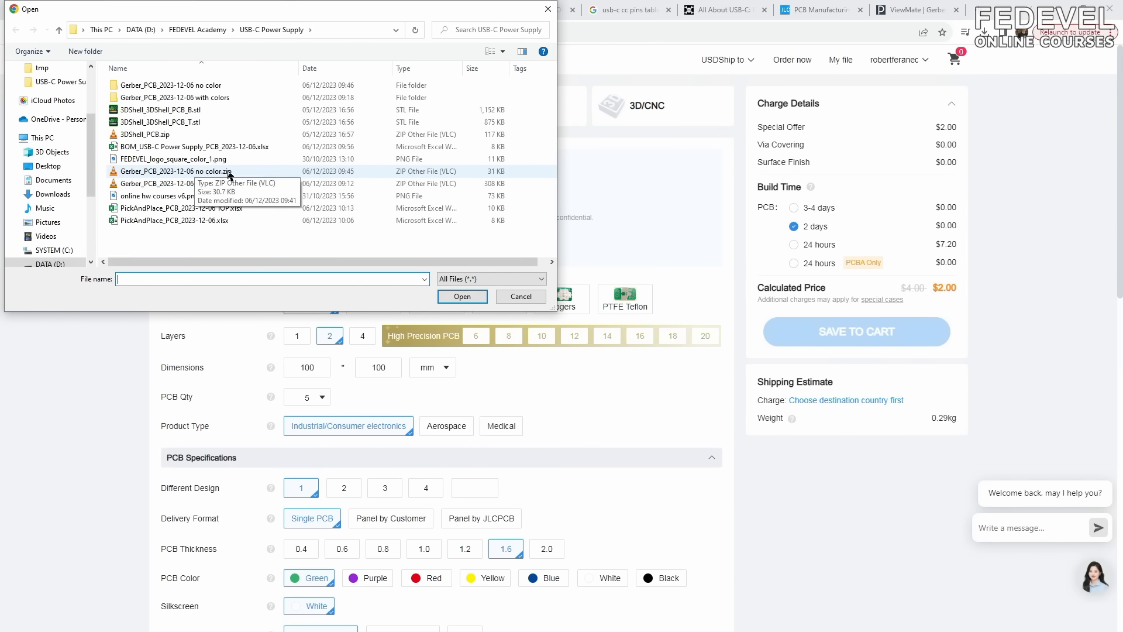
left_click(256, 172)
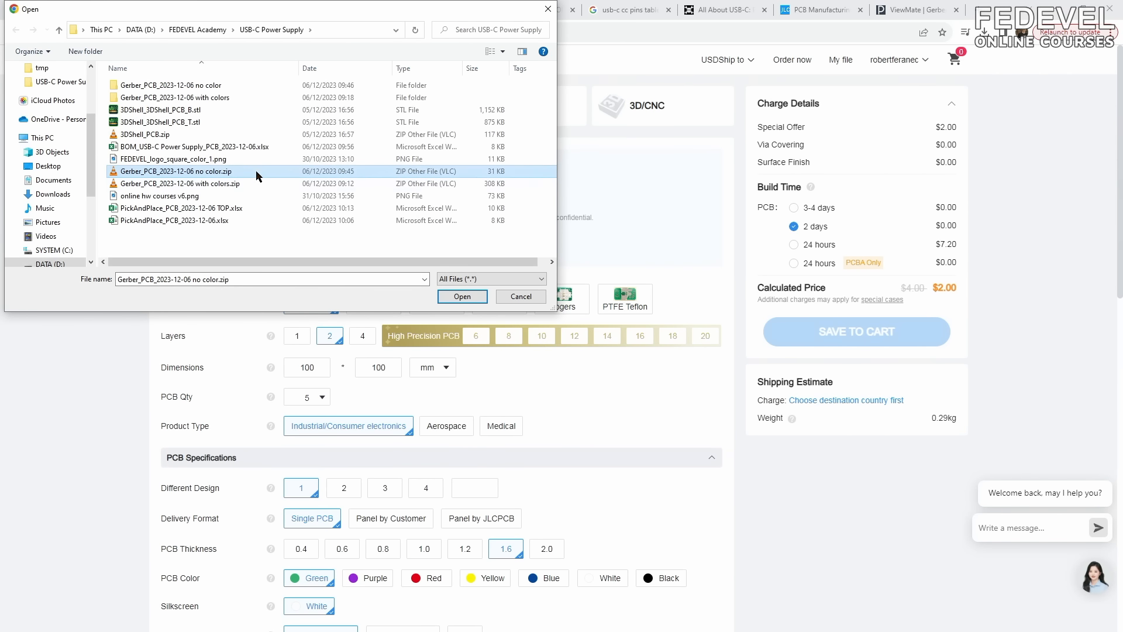
left_click(462, 298)
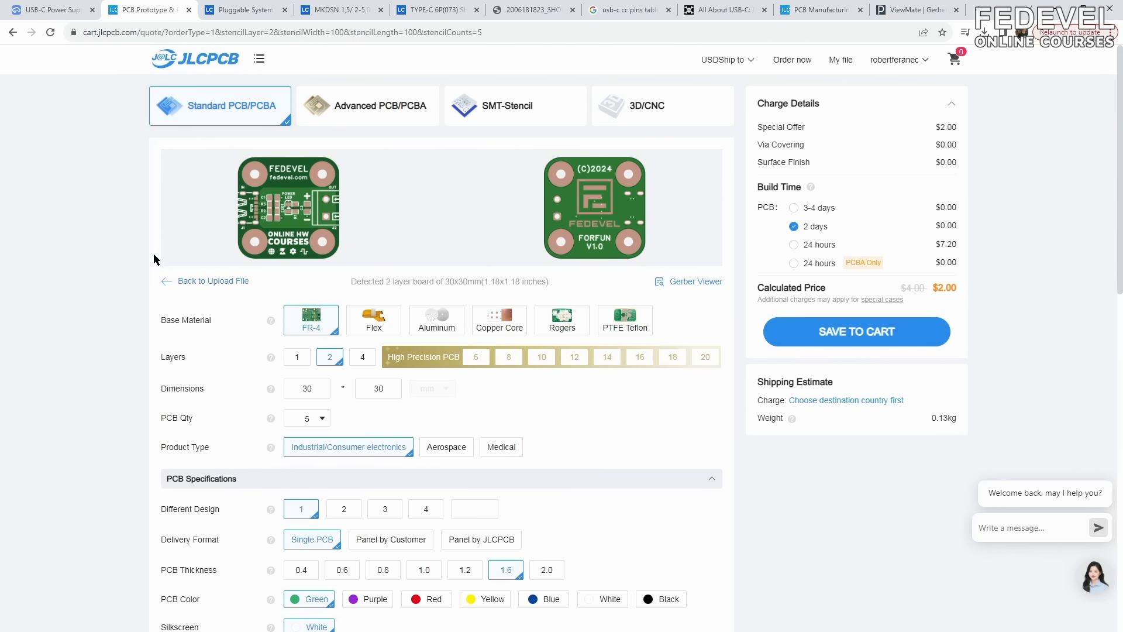
- Set the board options to white PCB color, ENIG surface finish and Yes for Remove Order Number
scroll(163, 310, "down", 2)
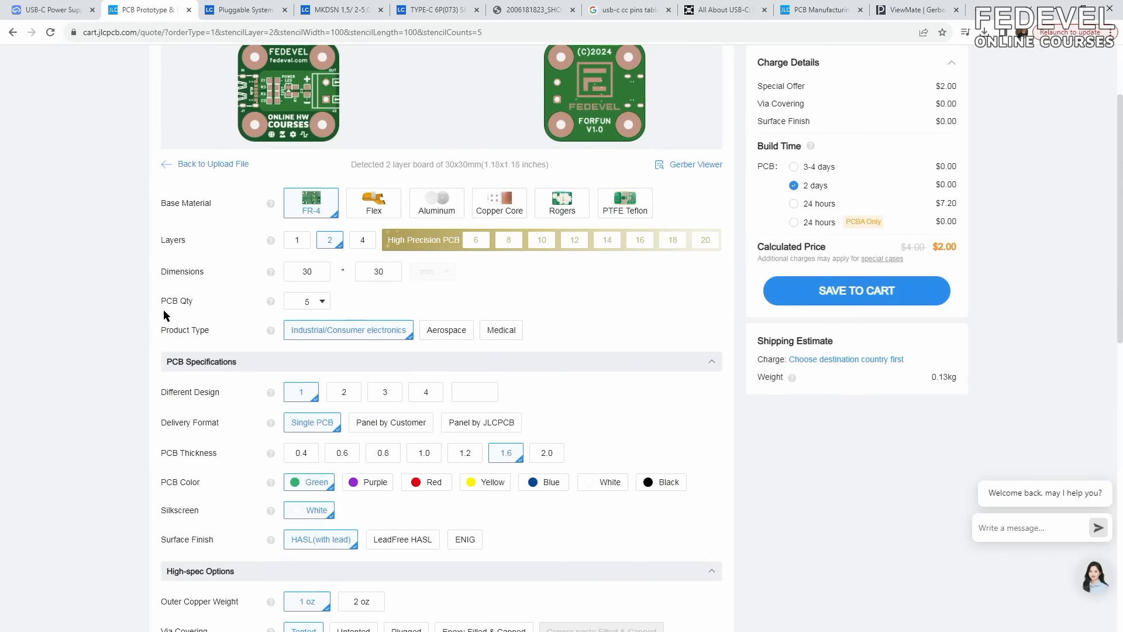
scroll(163, 310, "down", 2)
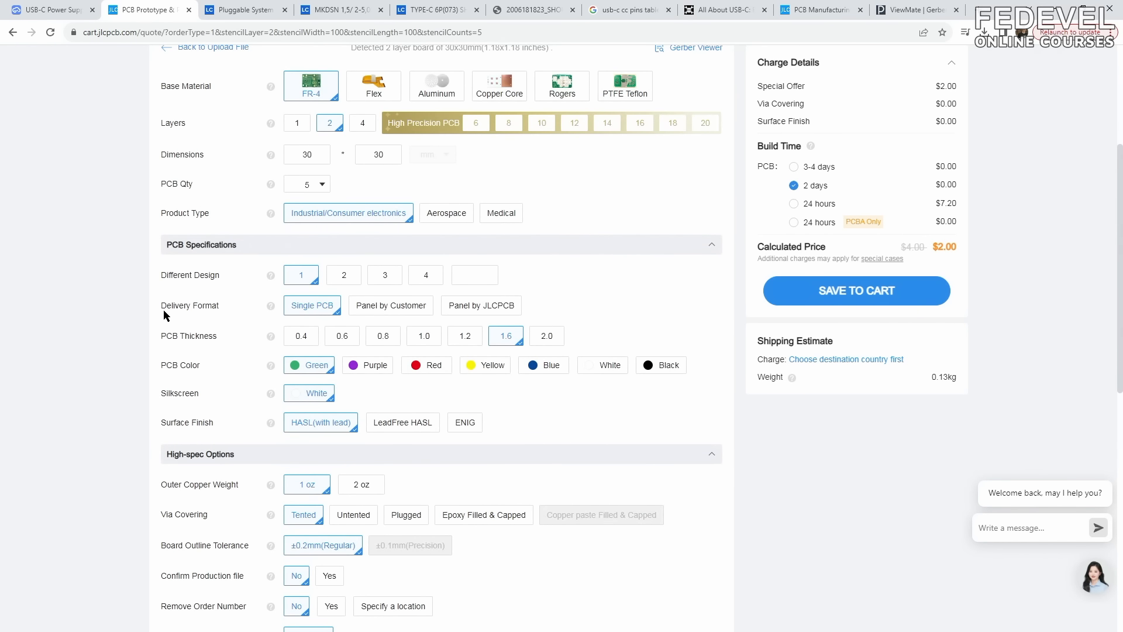
scroll(164, 315, "down", 1)
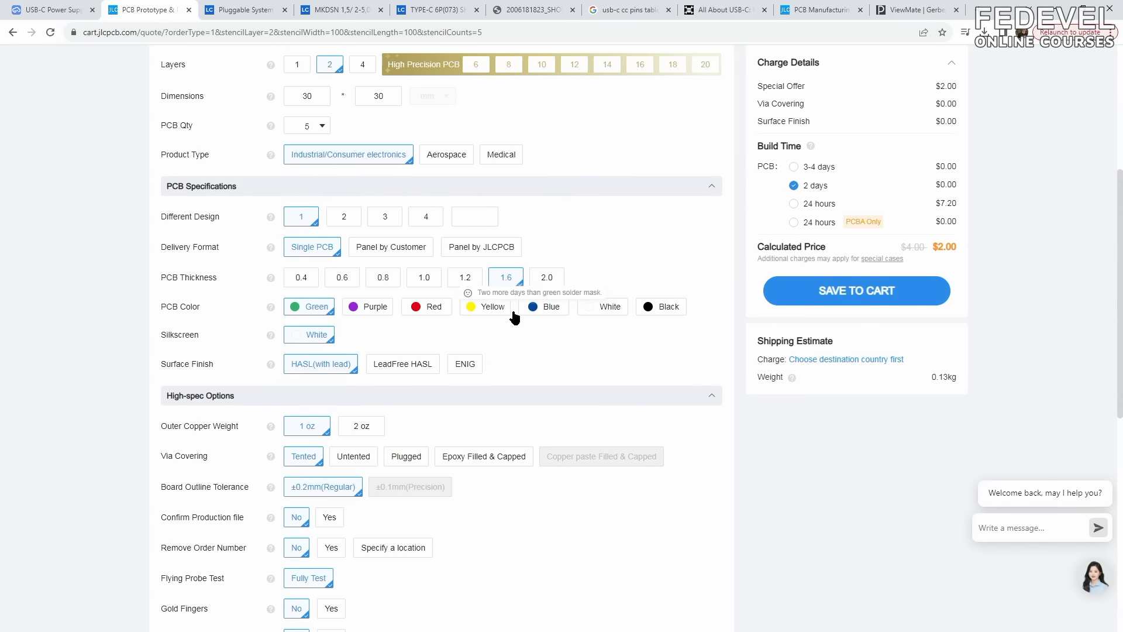
left_click(595, 314)
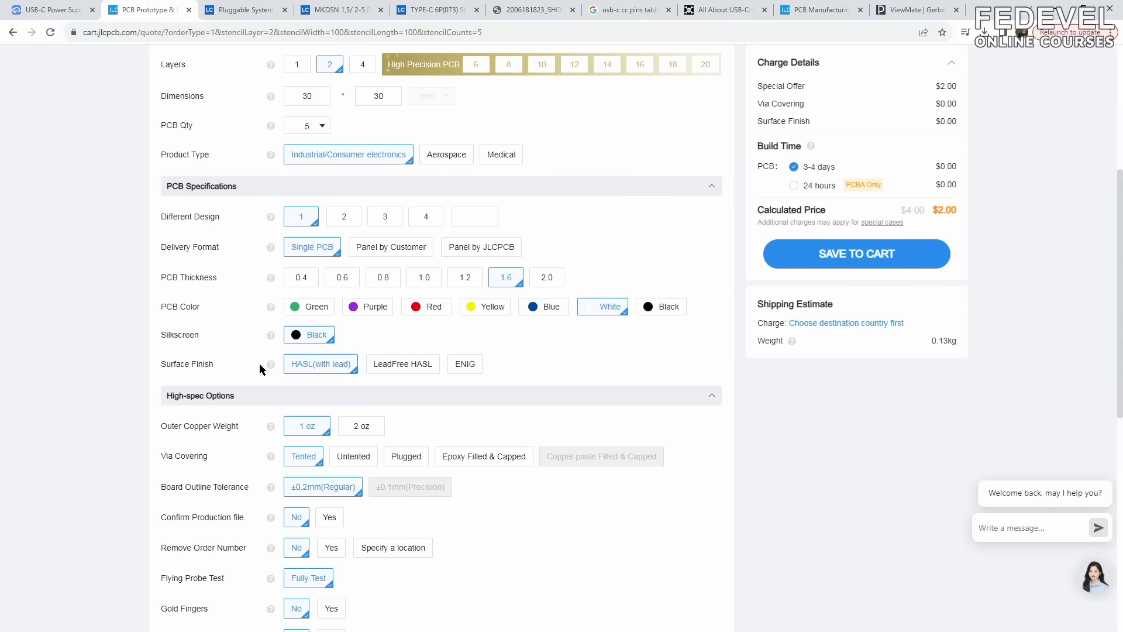
left_click(470, 365)
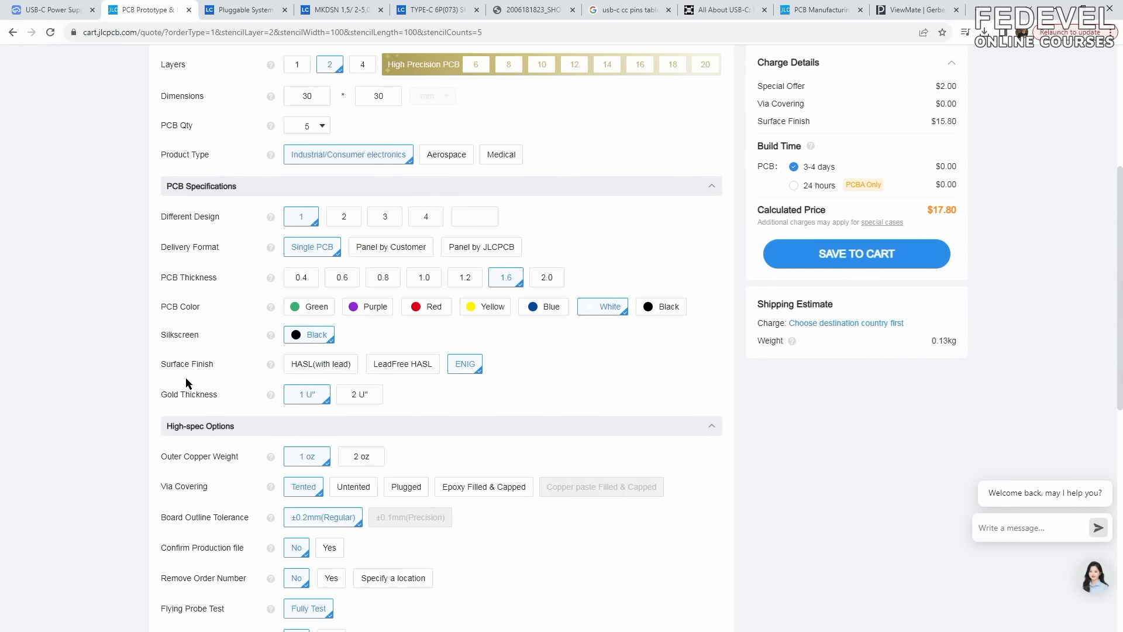
scroll(186, 379, "down", 3)
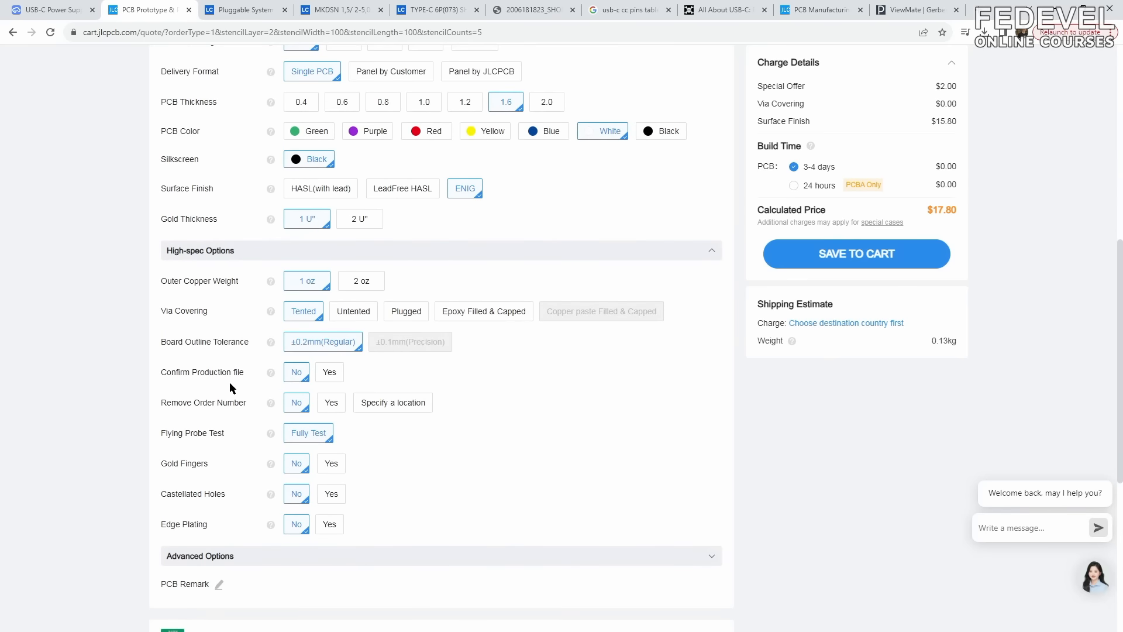
left_click(331, 403)
- Enable PCB Assembly for the order and set Confirm Parts Placement to Yes
scroll(216, 404, "down", 1)
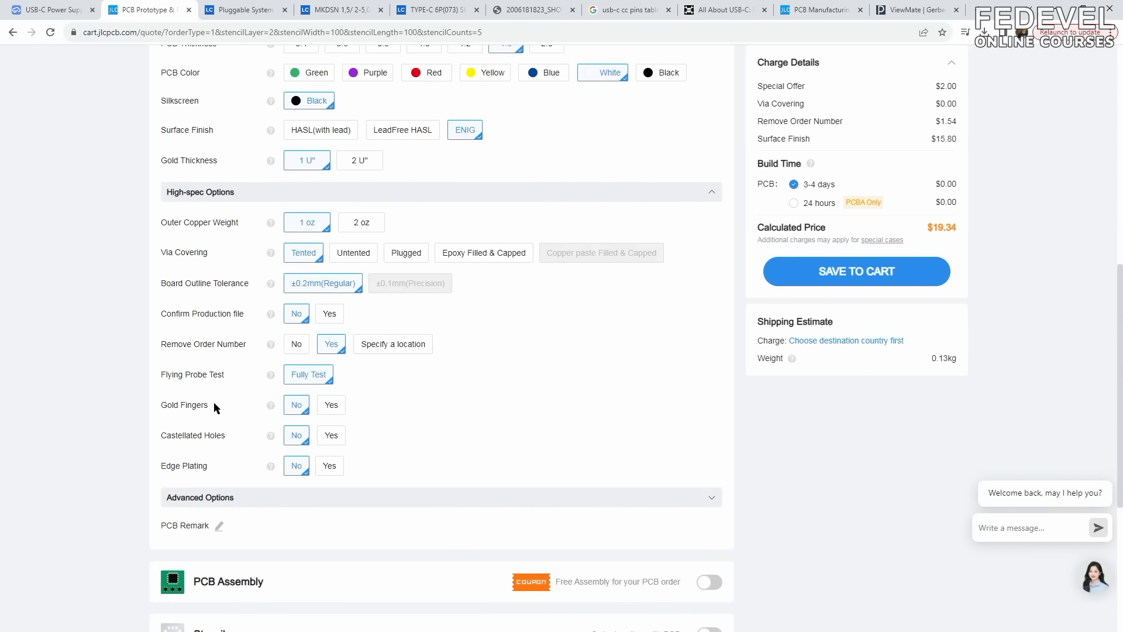
scroll(216, 408, "down", 1)
scroll(215, 408, "down", 1)
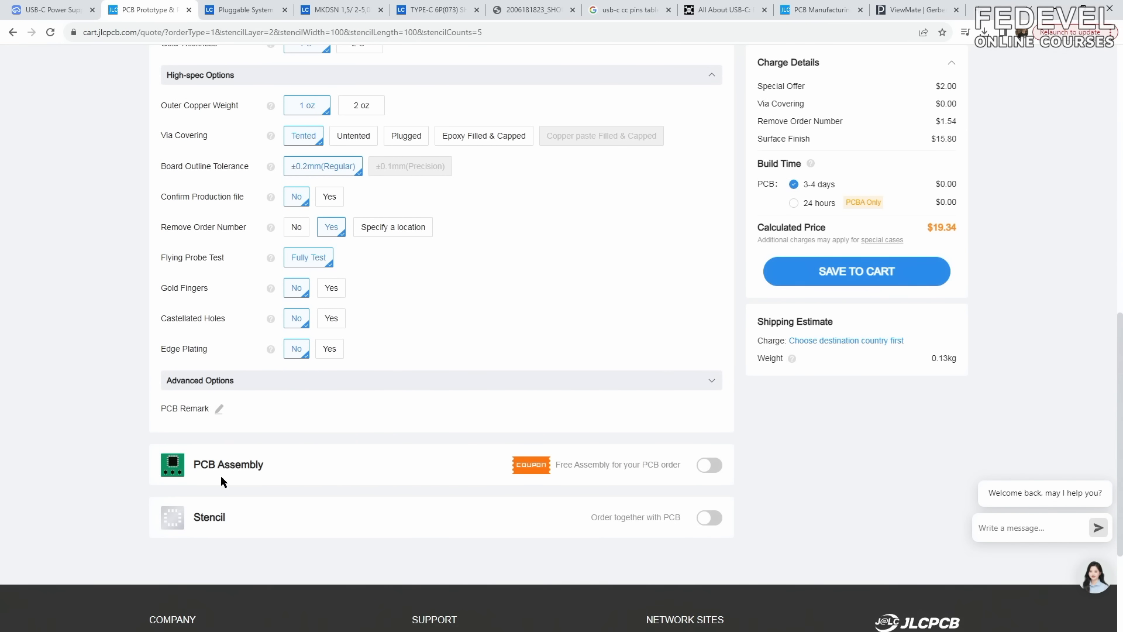
left_click(717, 465)
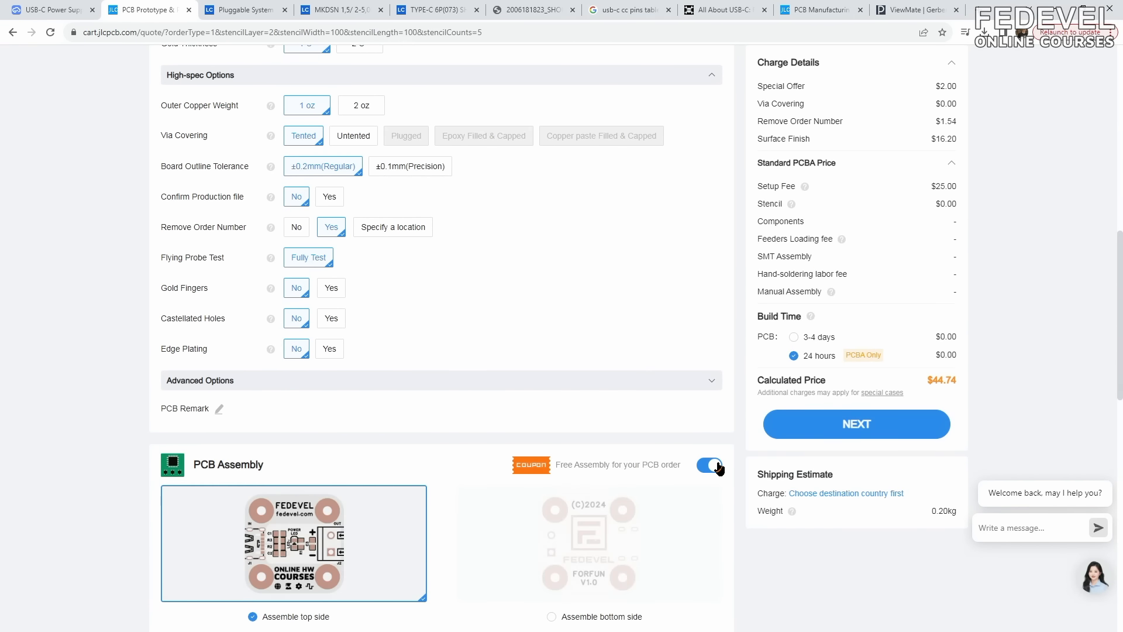
scroll(482, 448, "down", 4)
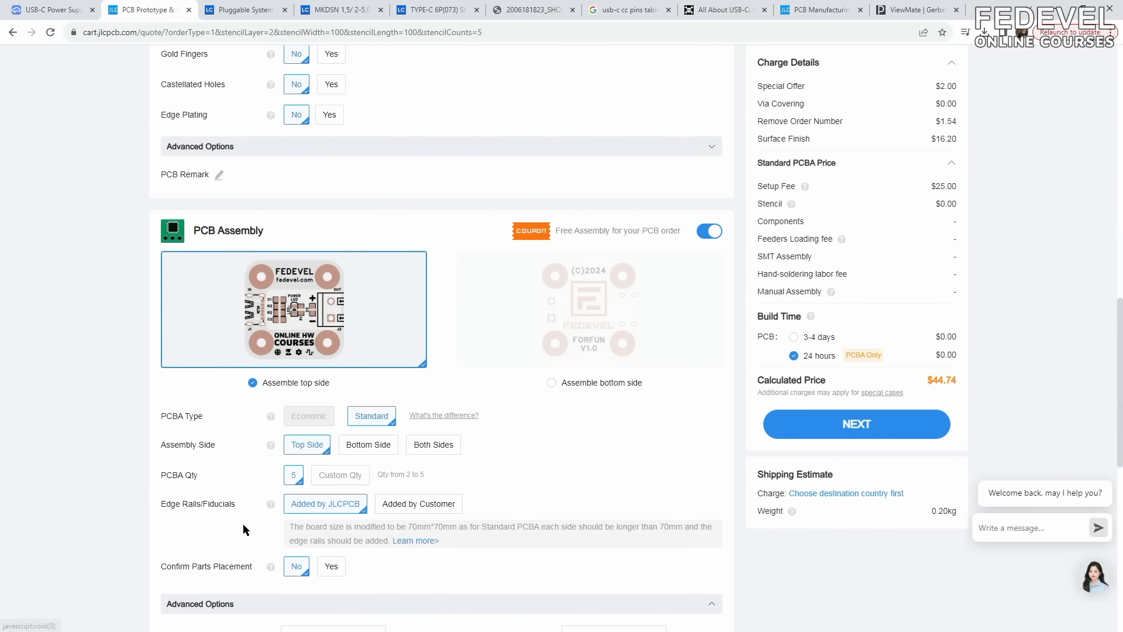
scroll(193, 518, "down", 1)
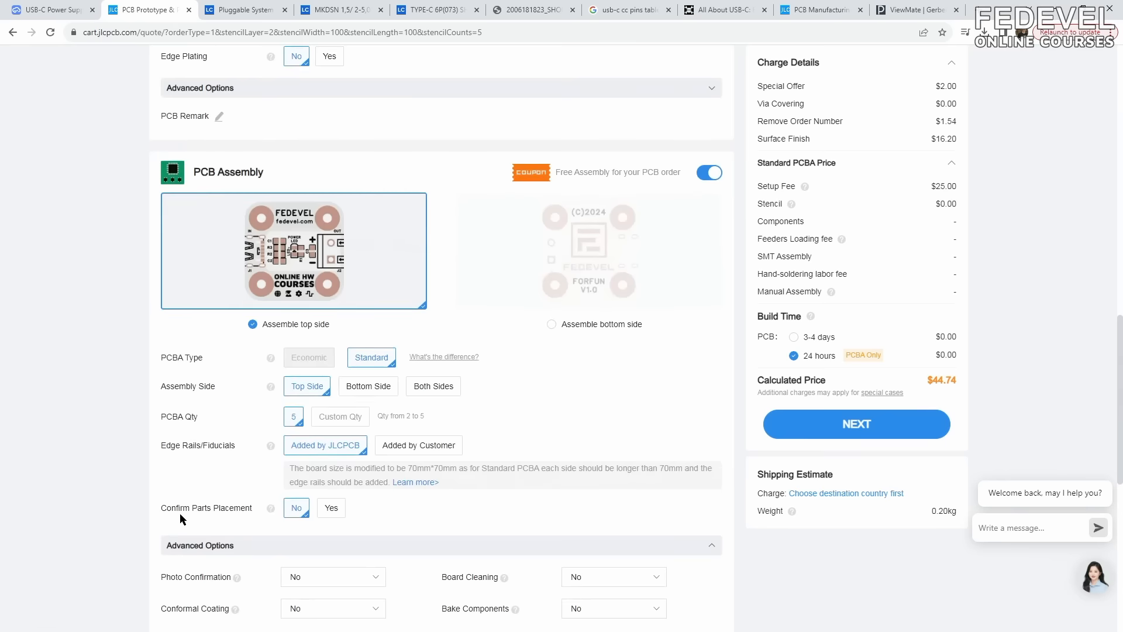
left_click(330, 510)
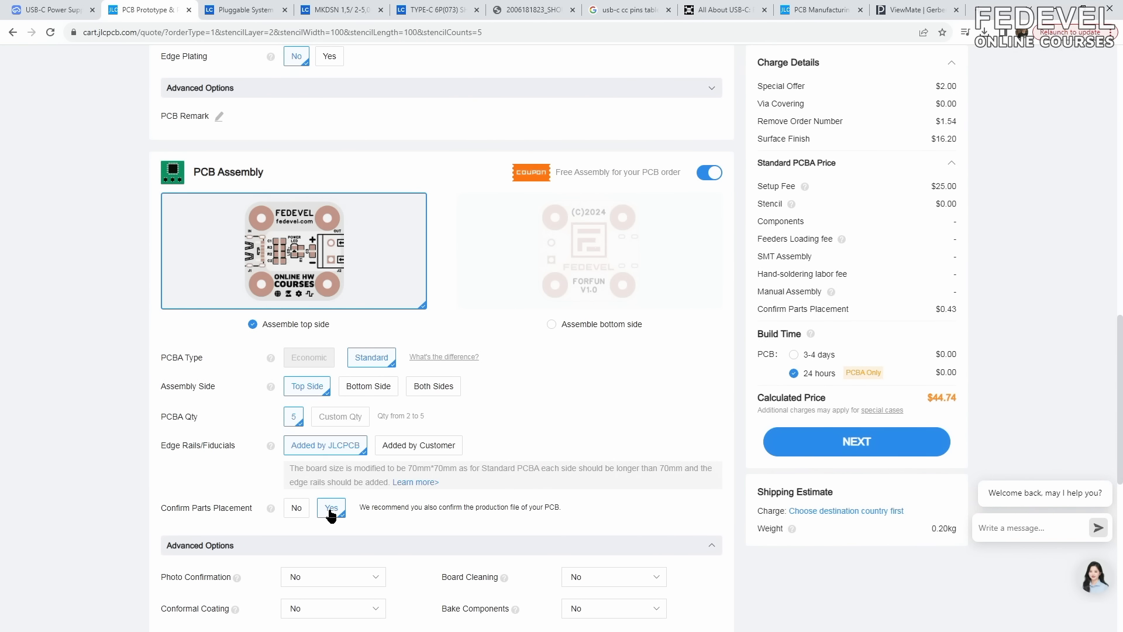
- Agree to the assembly service terms, confirm the options and proceed to the Bill of Materials stage
scroll(191, 493, "down", 4)
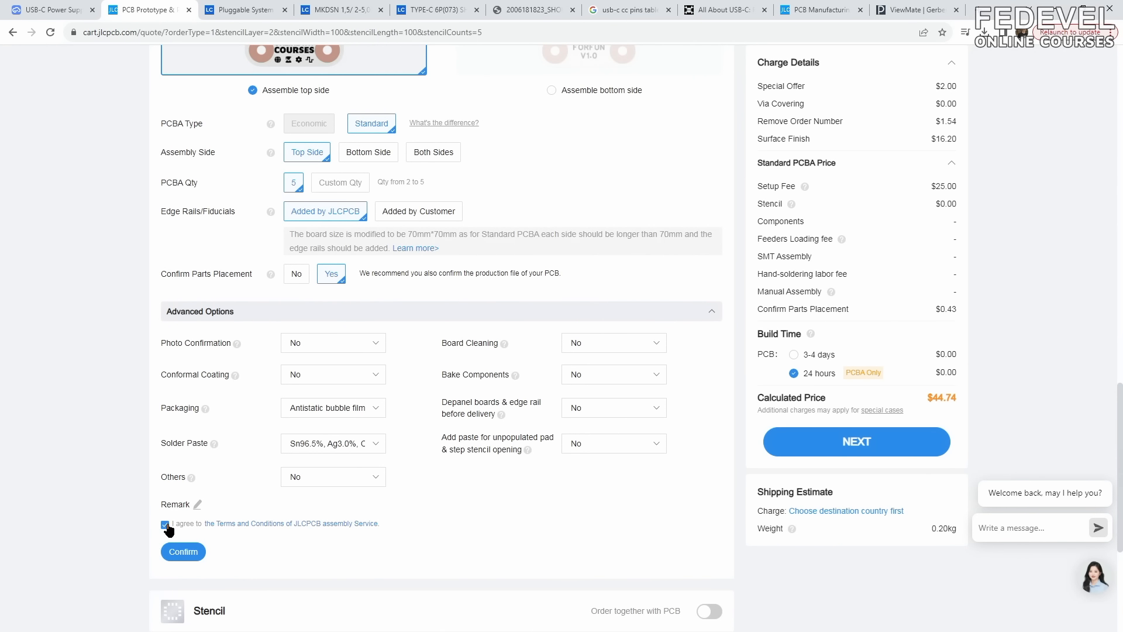
left_click(185, 552)
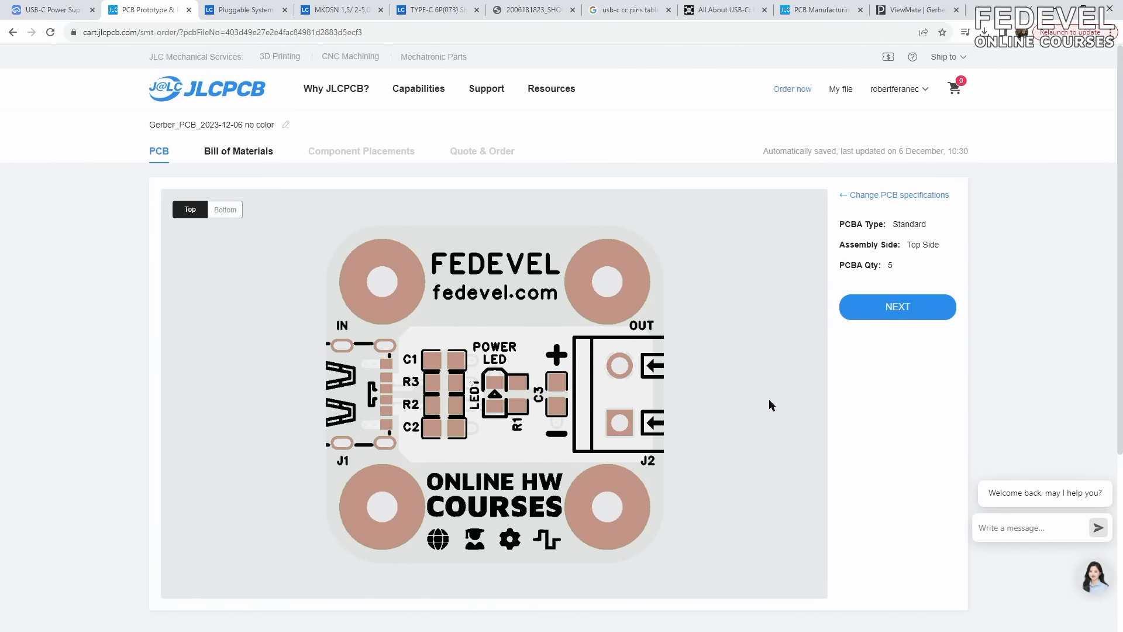
left_click(909, 313)
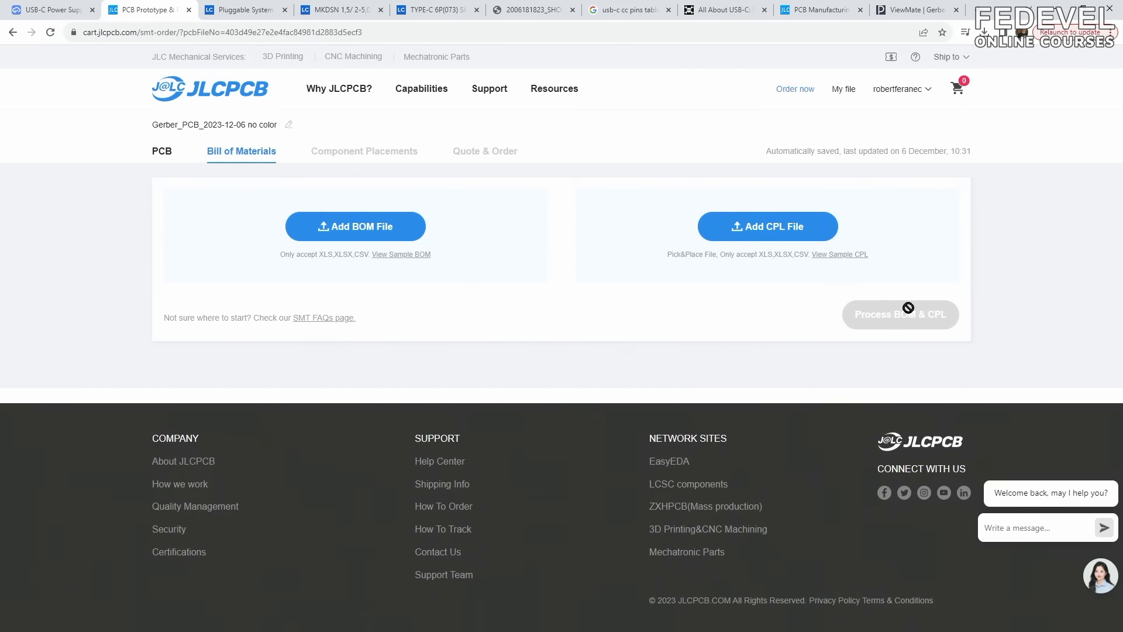
- Add BOM_USB-C Power Supply_PCB_2023-12-06.xlsx as the order's BOM file
left_click(355, 229)
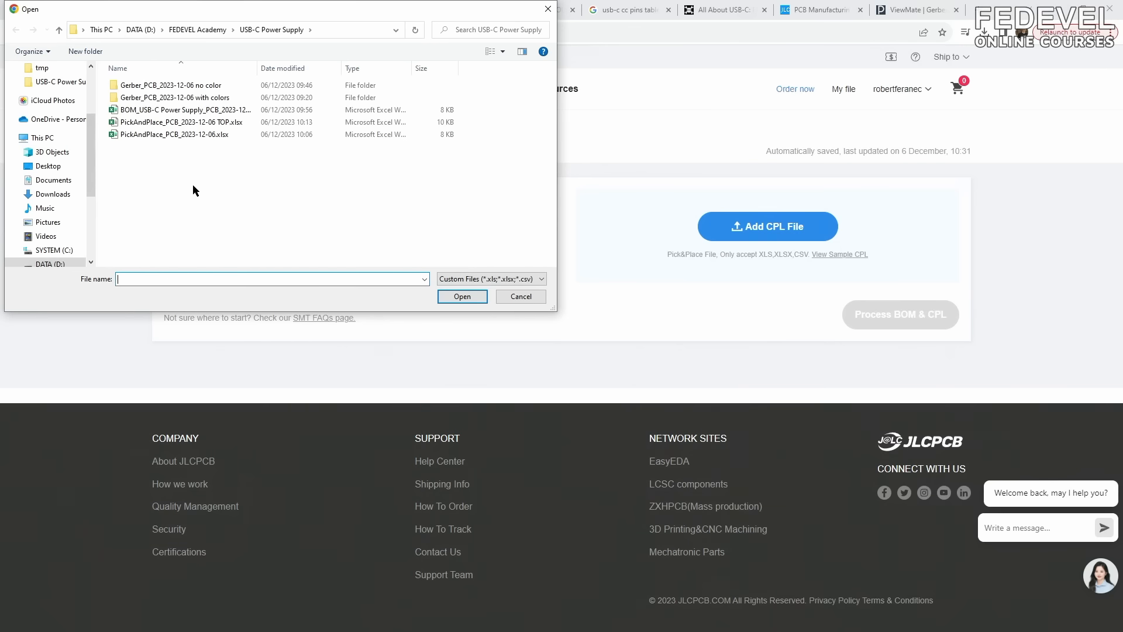
left_click(218, 110)
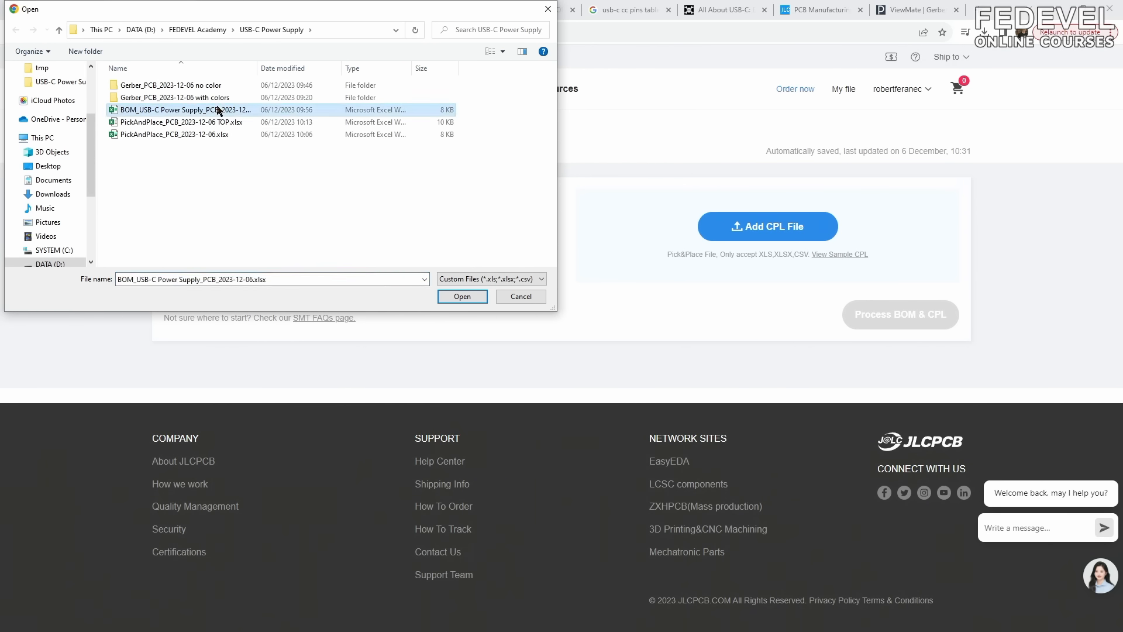
left_click(462, 296)
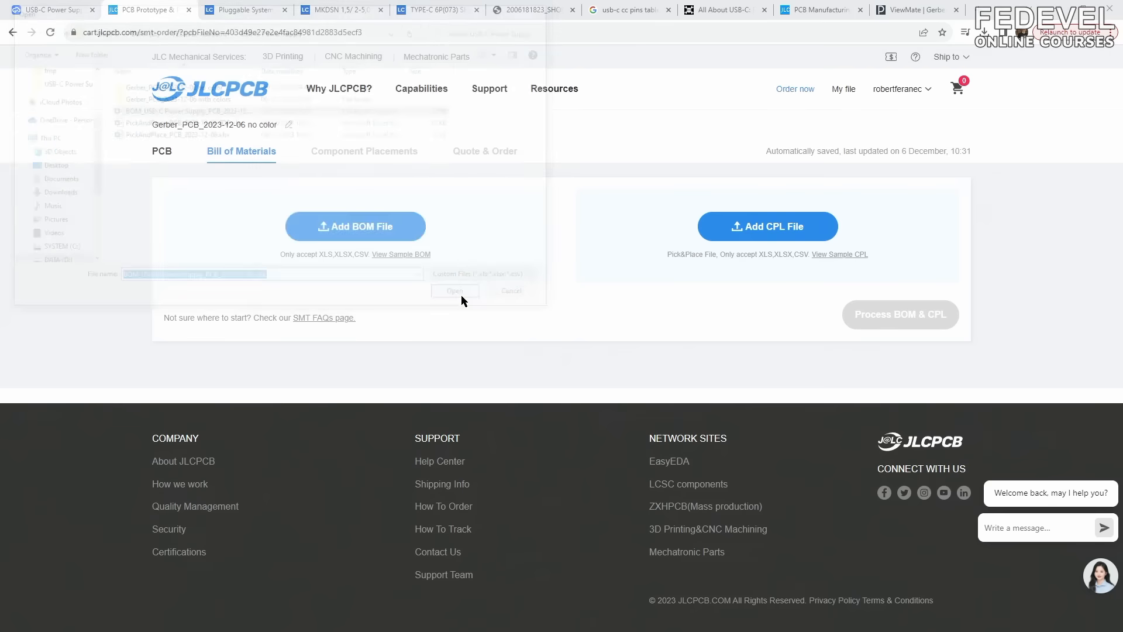
- Add PickAndPlace_PCB_2023-12-06 TOP.xlsx as the order's CPL file and process the BOM and CPL
left_click(771, 237)
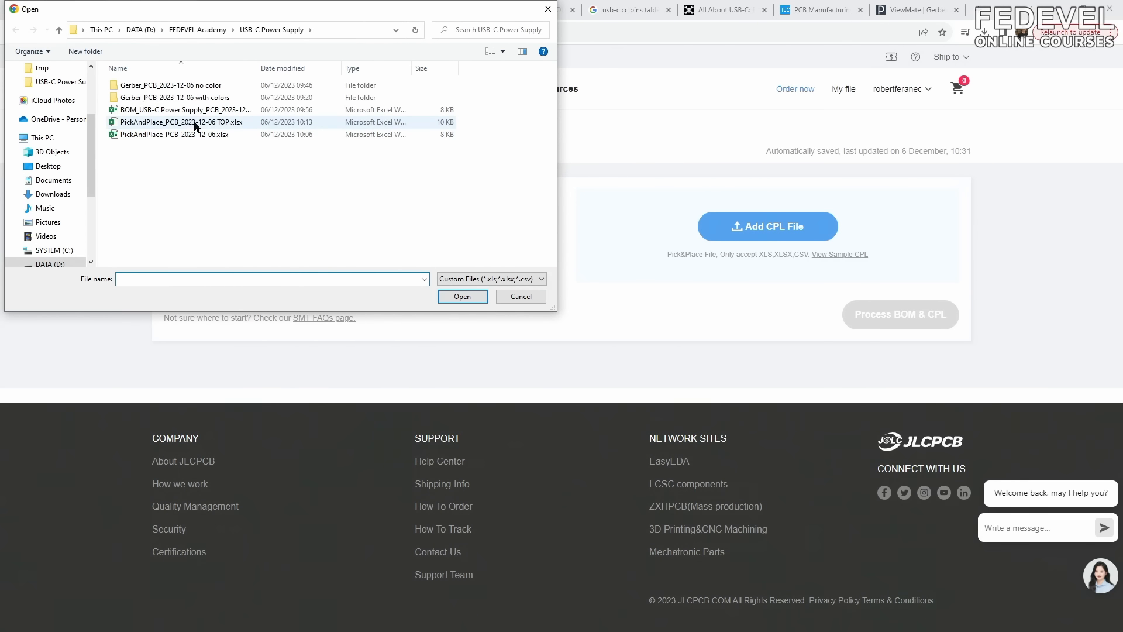
left_click(213, 124)
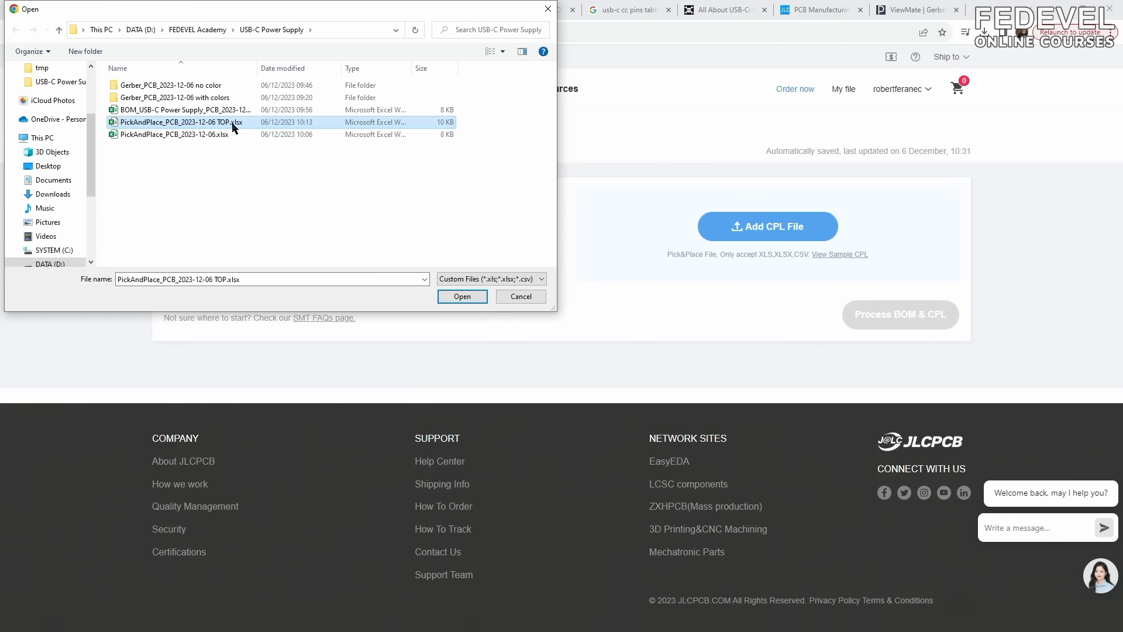
left_click(462, 296)
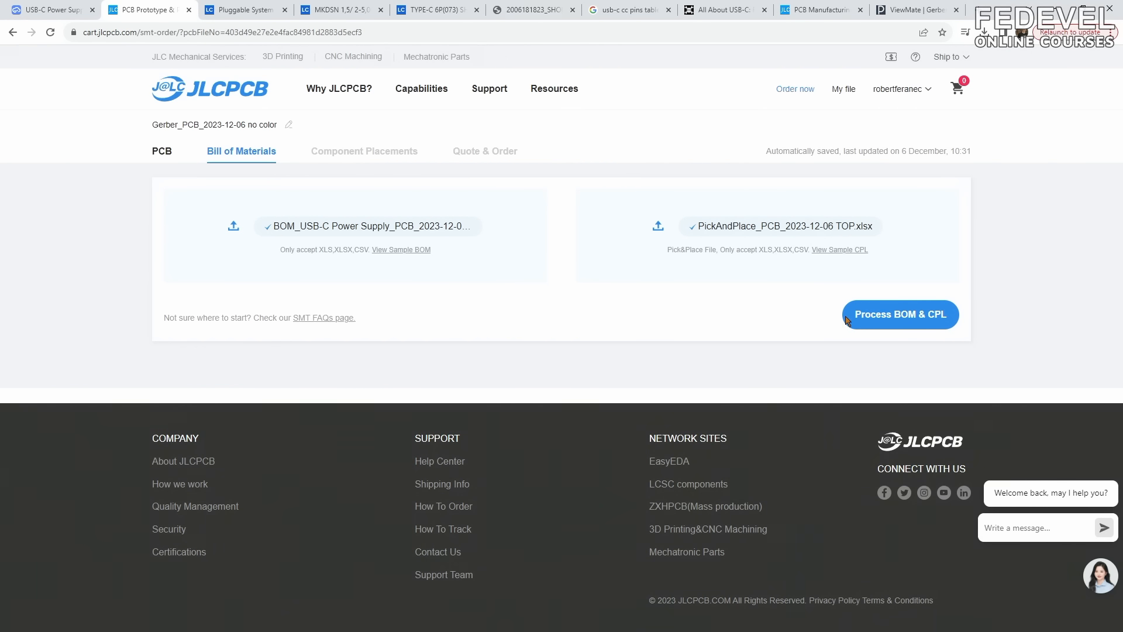
left_click(897, 326)
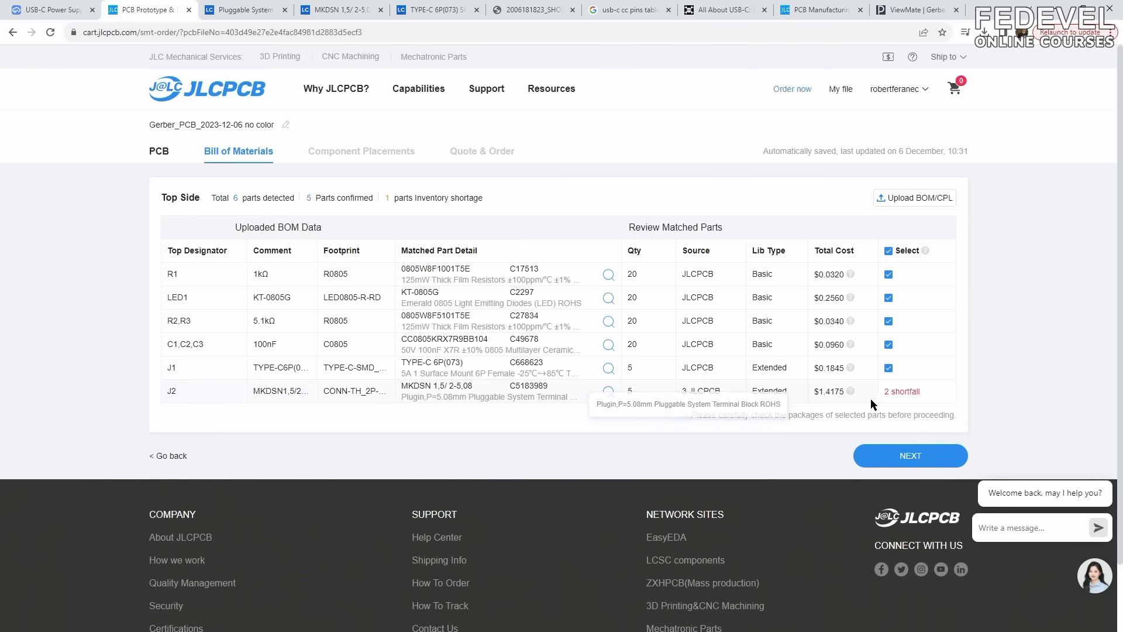
- Proceed to the component placements with the J2 terminal block set to not be placed
mouse_move(904, 403)
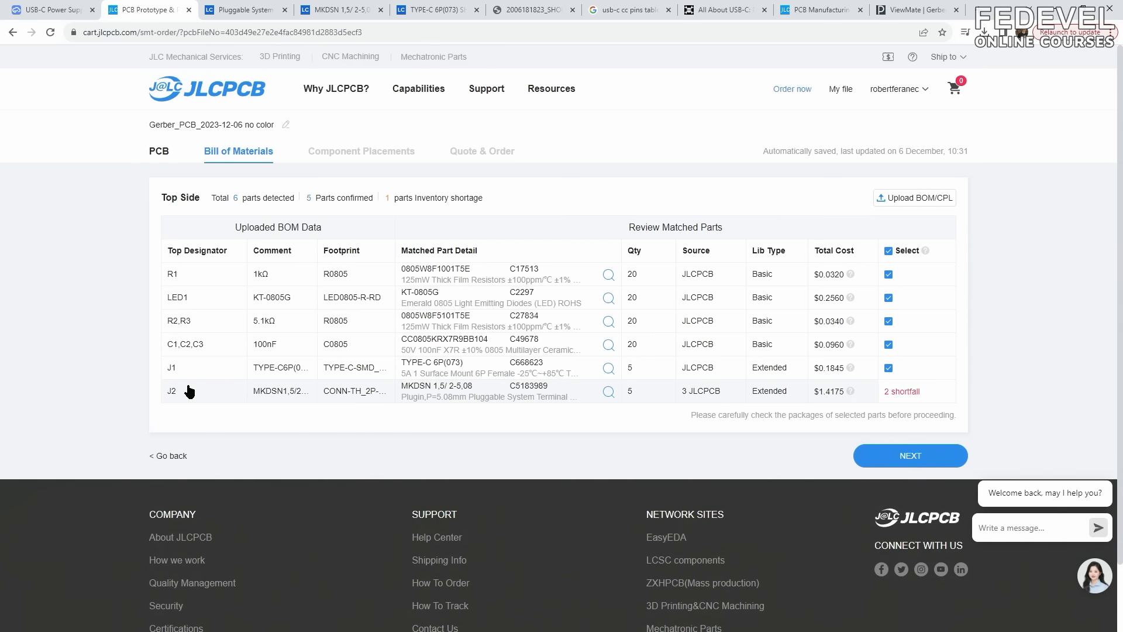
left_click(908, 458)
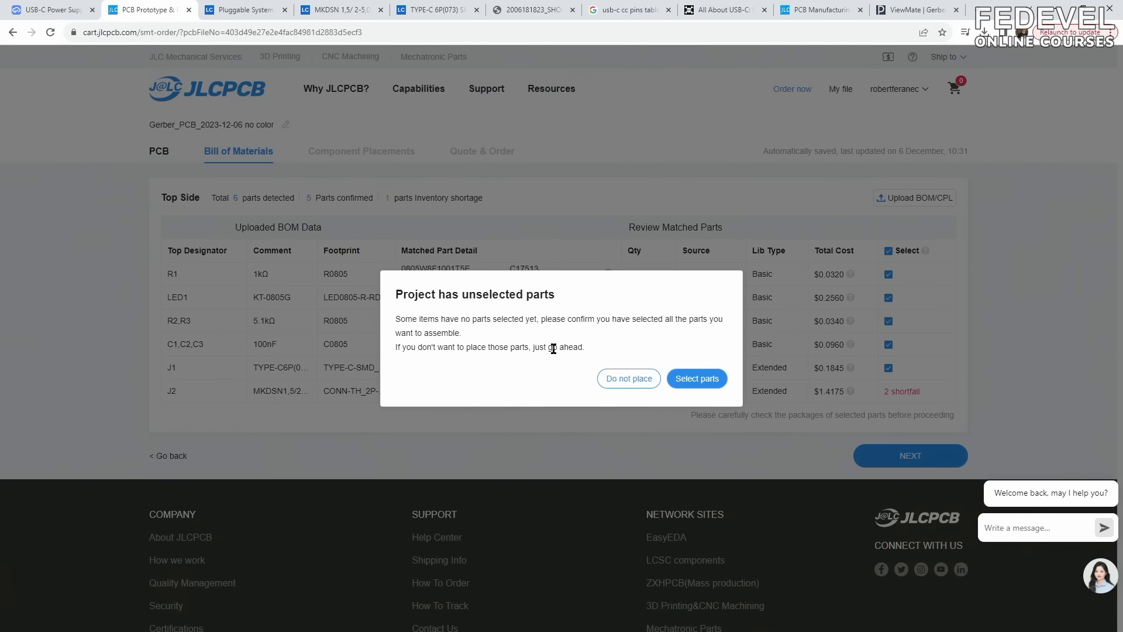
left_click(626, 380)
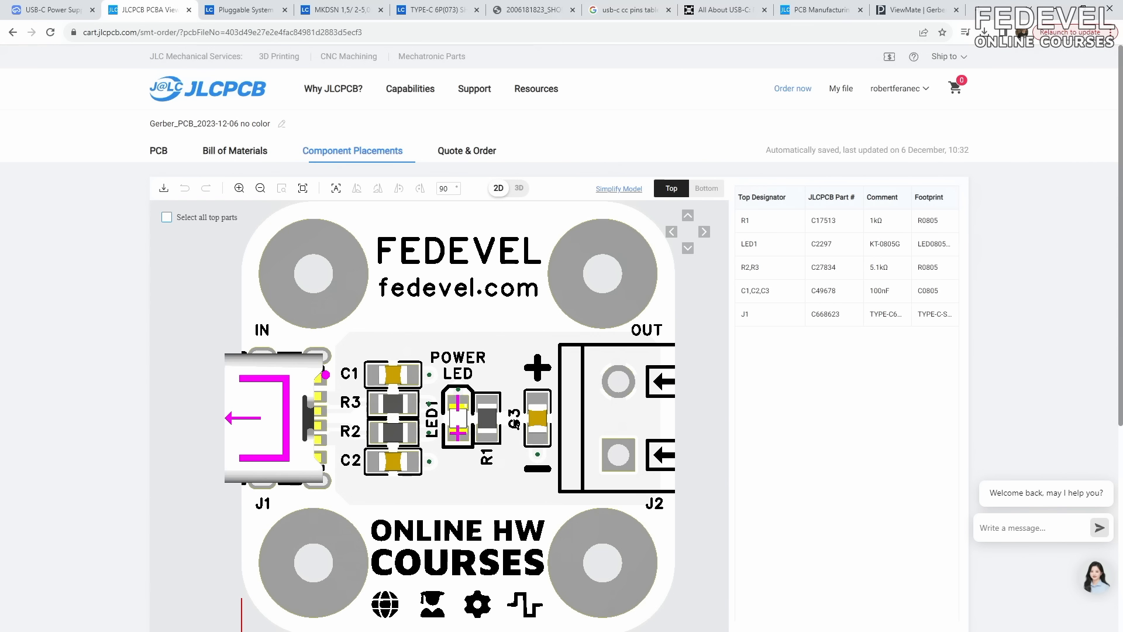
- Accept the component placements on the board preview and review the charge details of the quote
scroll(788, 394, "down", 3)
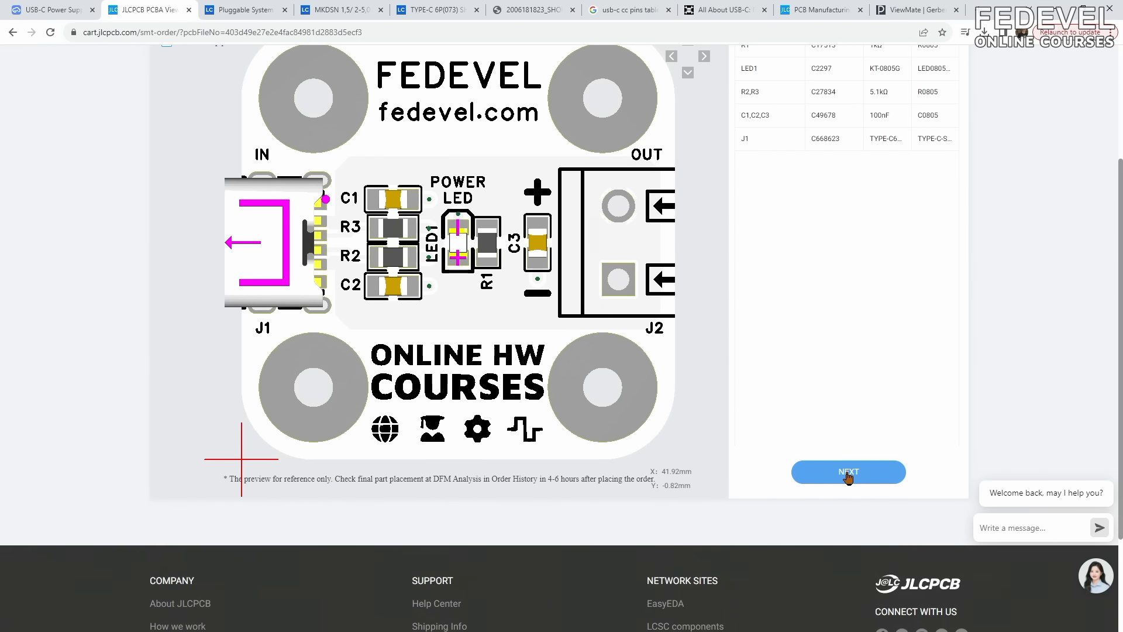
left_click(847, 474)
scroll(831, 427, "up", 1)
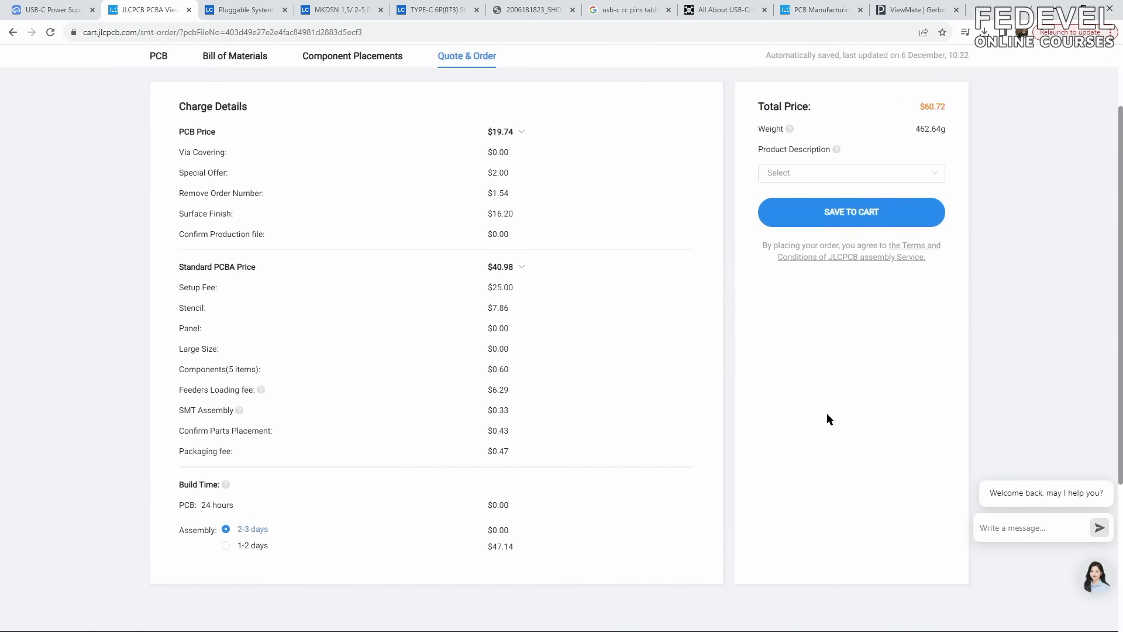
scroll(827, 419, "up", 2)
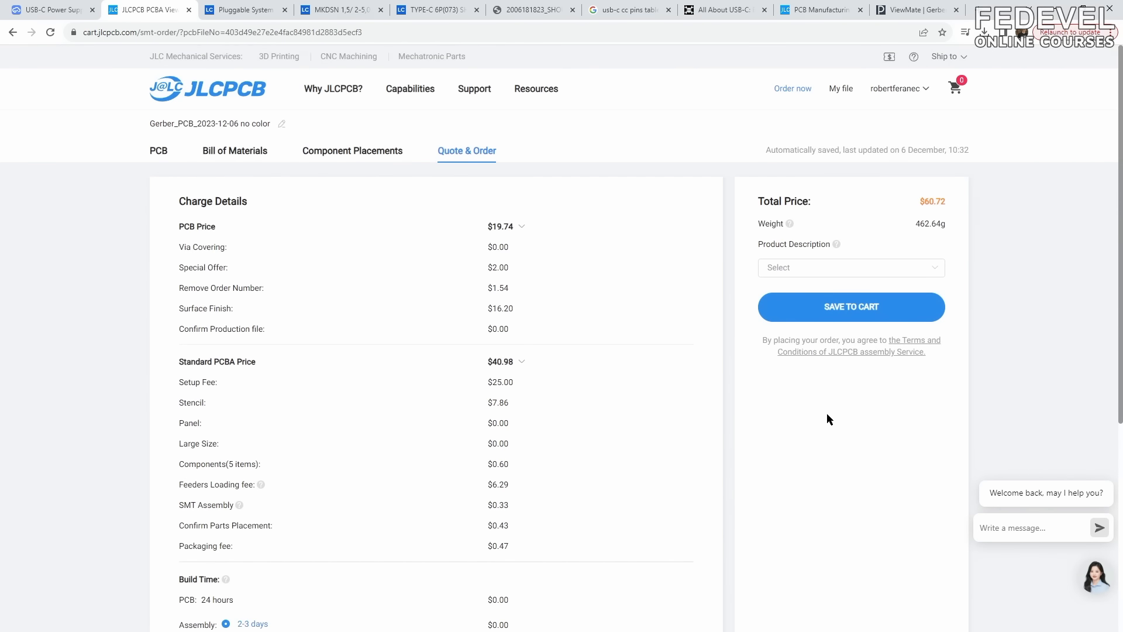
scroll(827, 413, "down", 1)
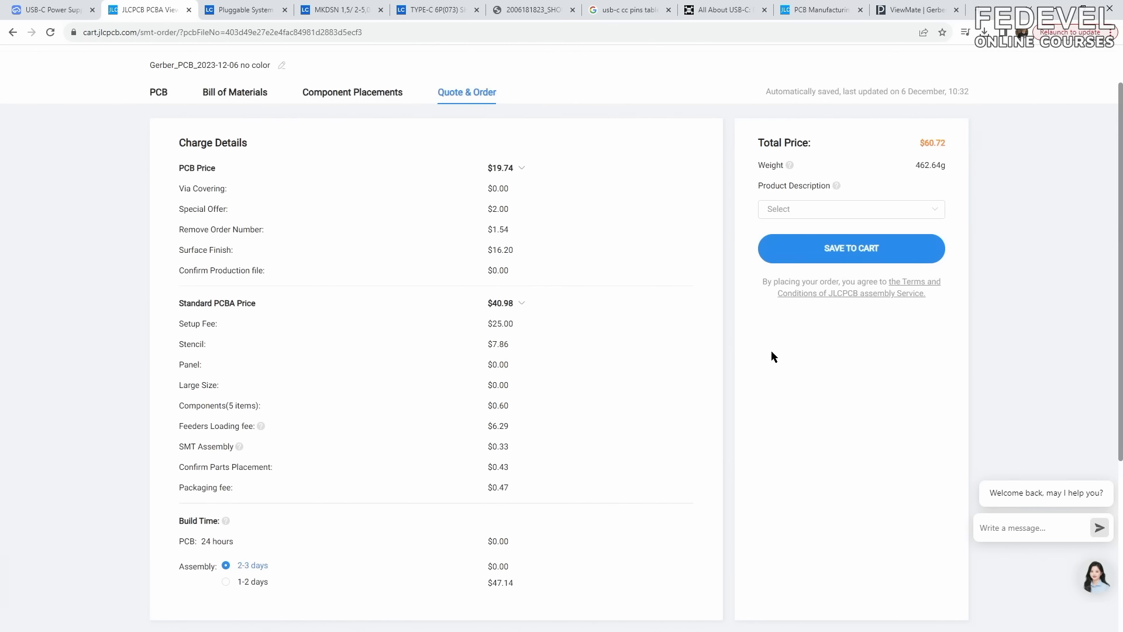
- Set the product description to Others / Others with the text "YT Video" and save the order to the cart
left_click(842, 251)
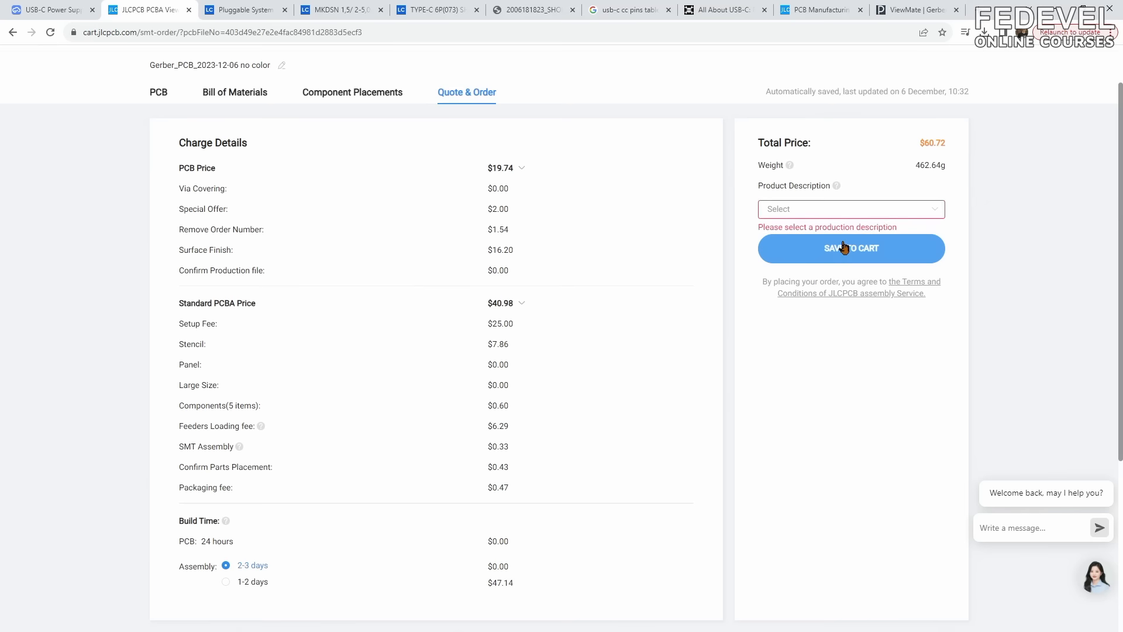
left_click(866, 214)
scroll(866, 252, "down", 2)
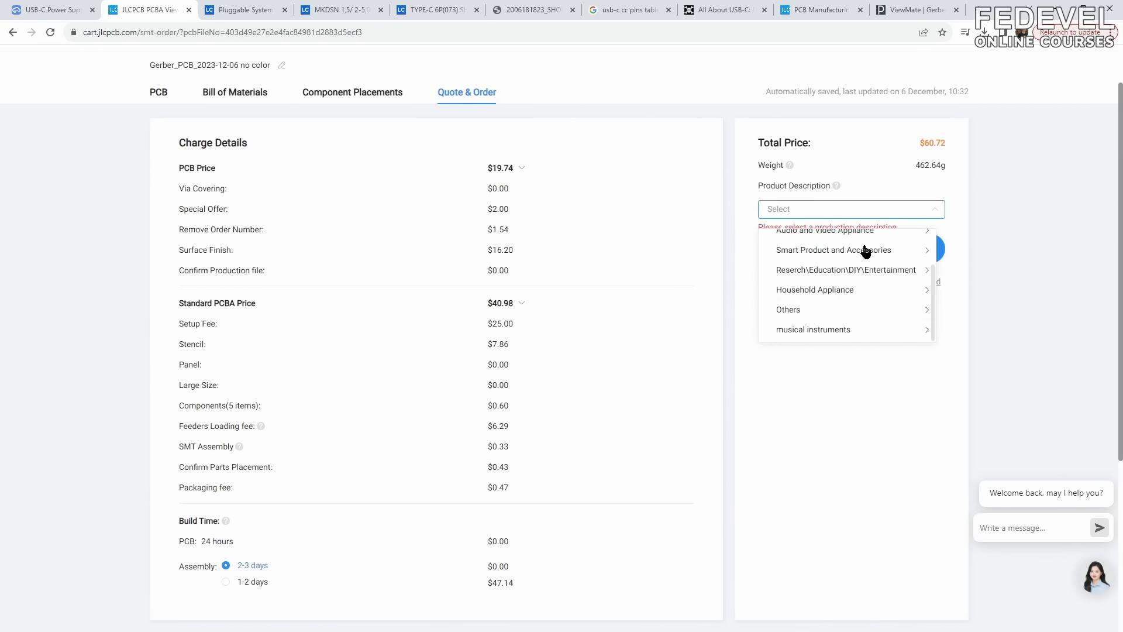
left_click(808, 311)
left_click(969, 246)
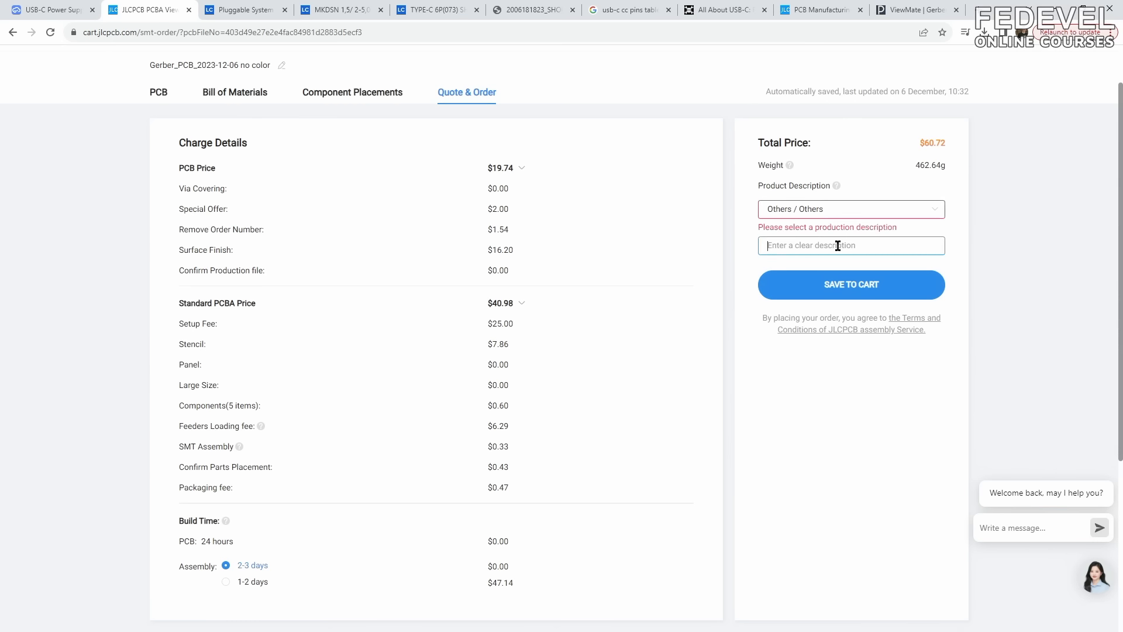
type("YT Video")
left_click(843, 280)
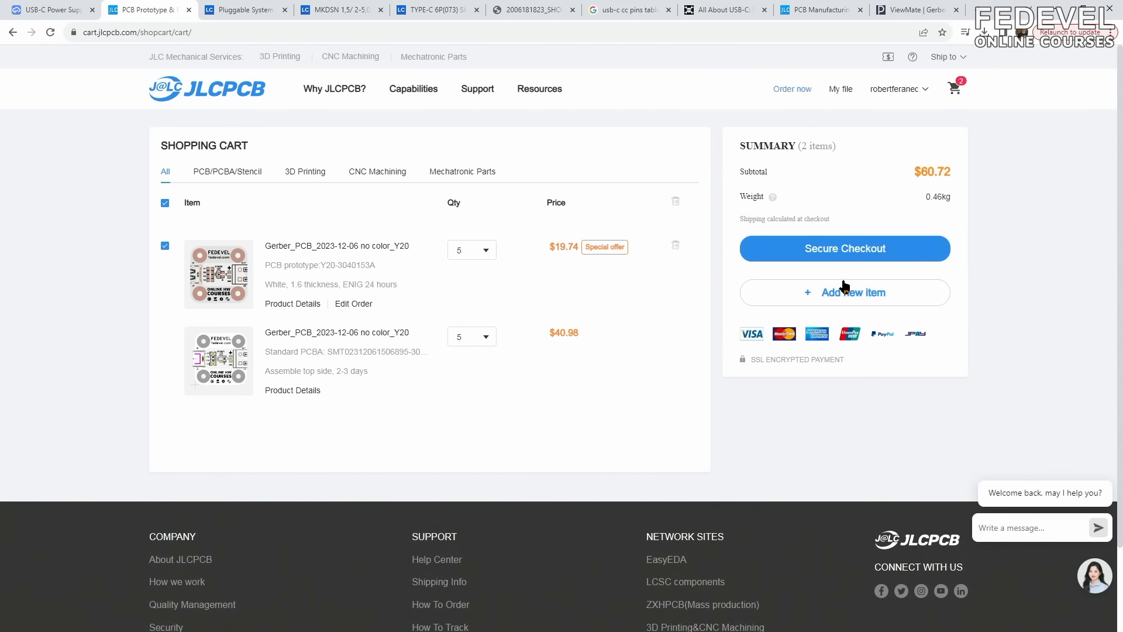
- Switch to the EasyEDA project, open its JLCPCB 3D/CNC ordering site and start a 3D printing quote
left_click(59, 11)
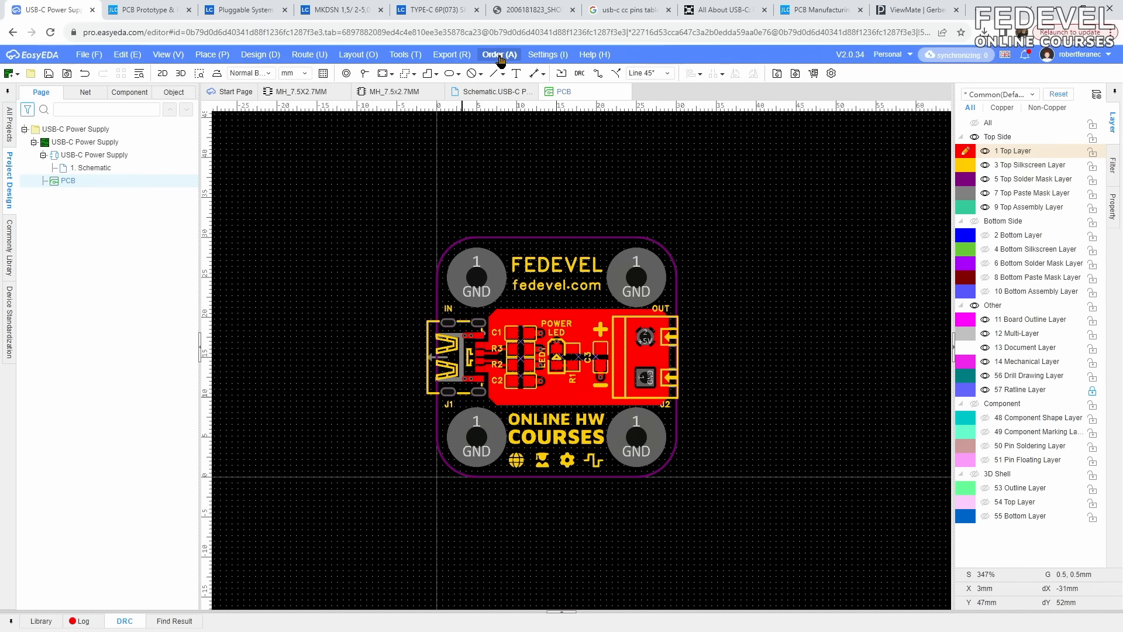
left_click(501, 57)
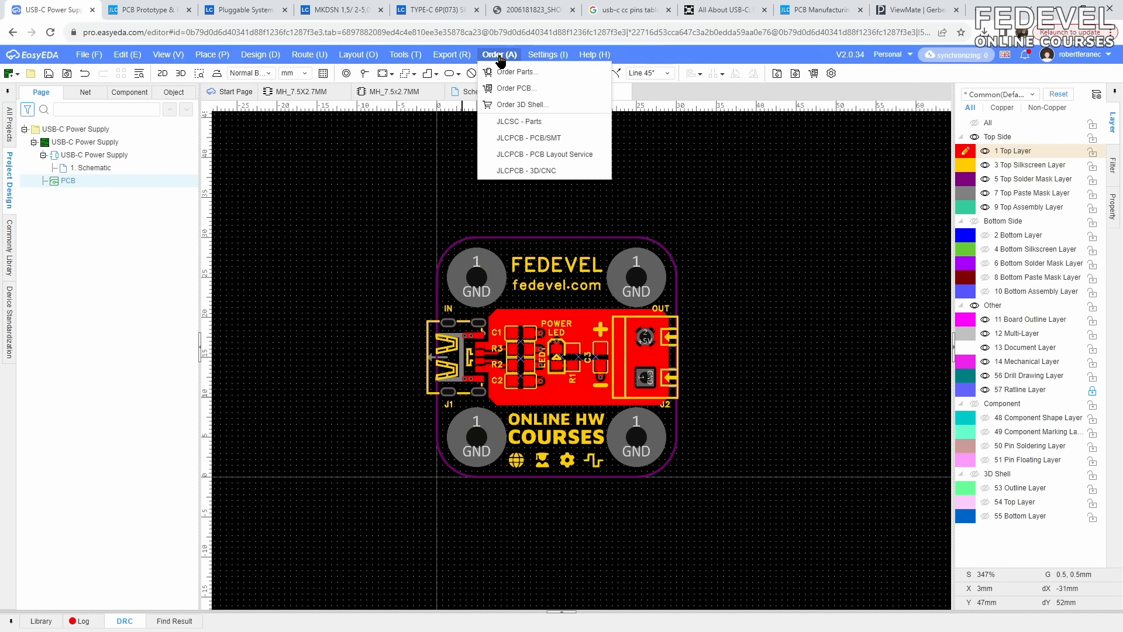
left_click(565, 175)
scroll(175, 245, "down", 3)
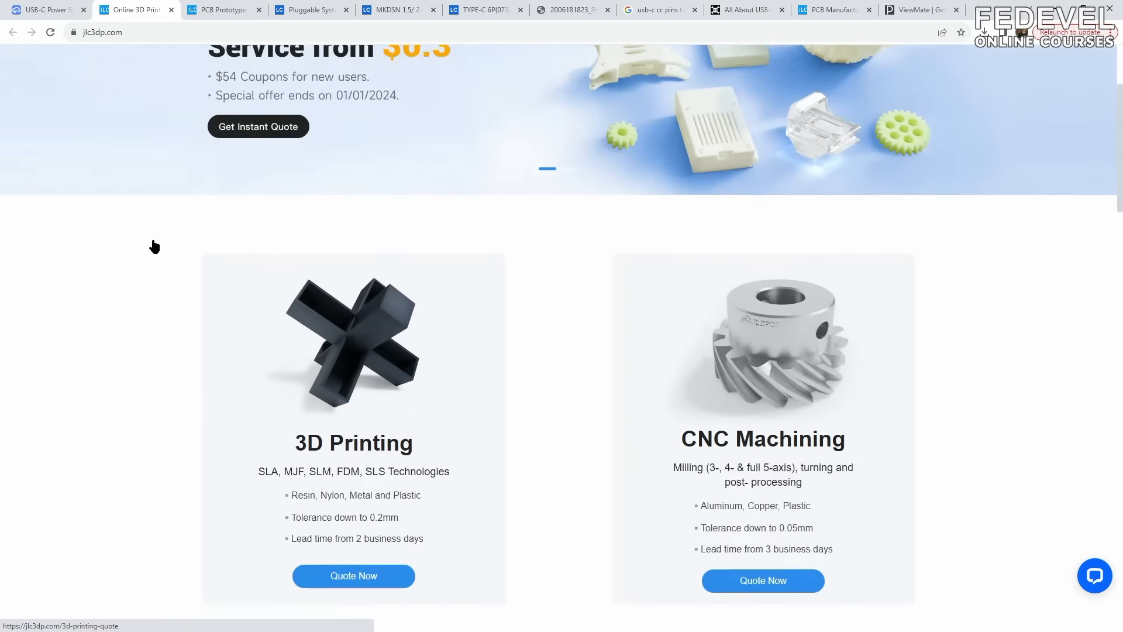
scroll(154, 246, "down", 2)
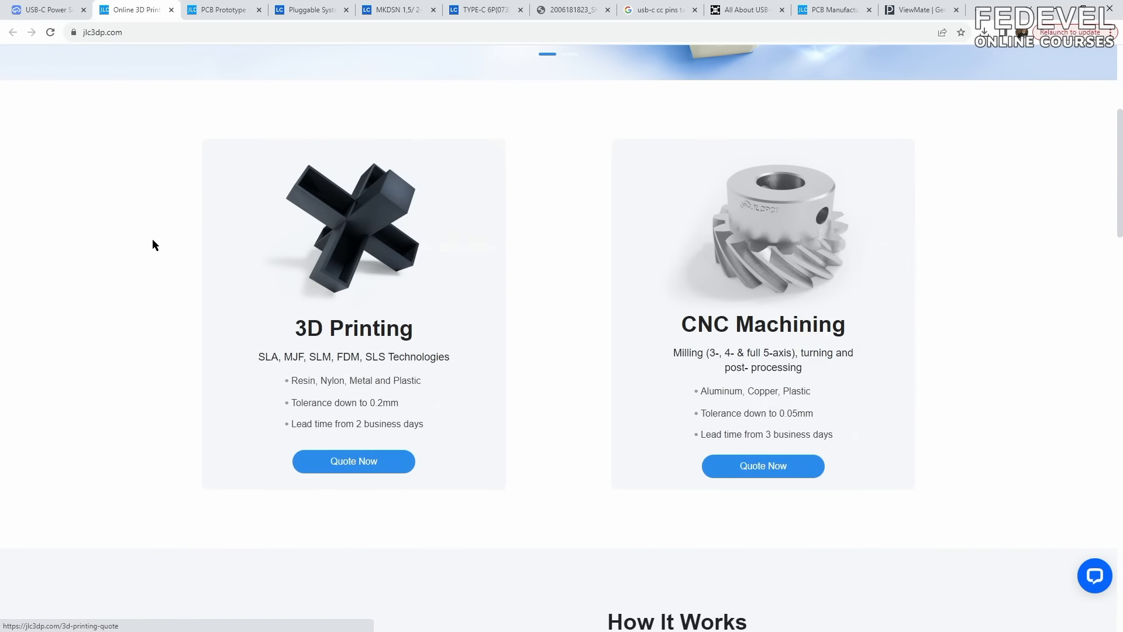
left_click(343, 463)
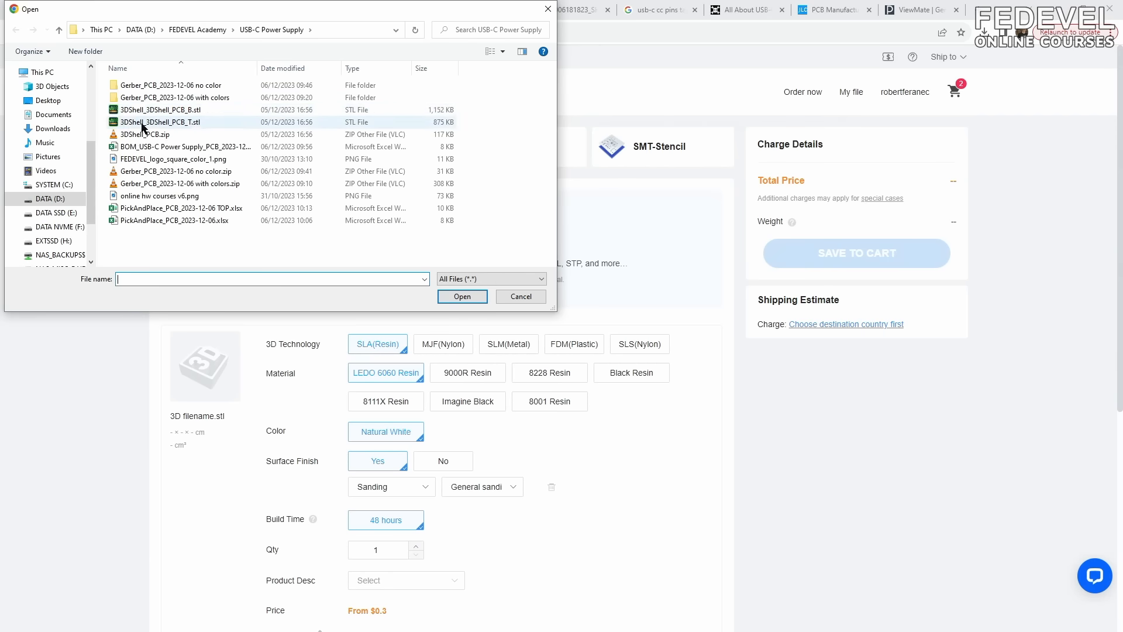
- Upload 3DShell_3DShell_PCB_B.stl and 3DShell_3DShell_PCB_T.stl to the 3D printing quote
left_click(208, 111)
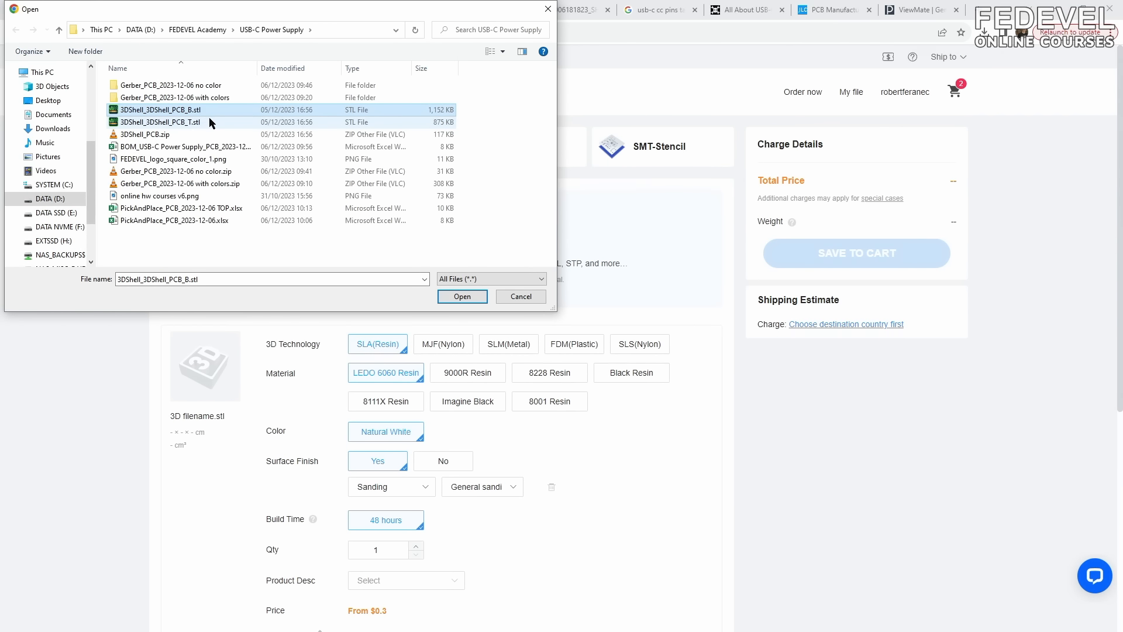
left_click(210, 121, "ctrl")
left_click(463, 296)
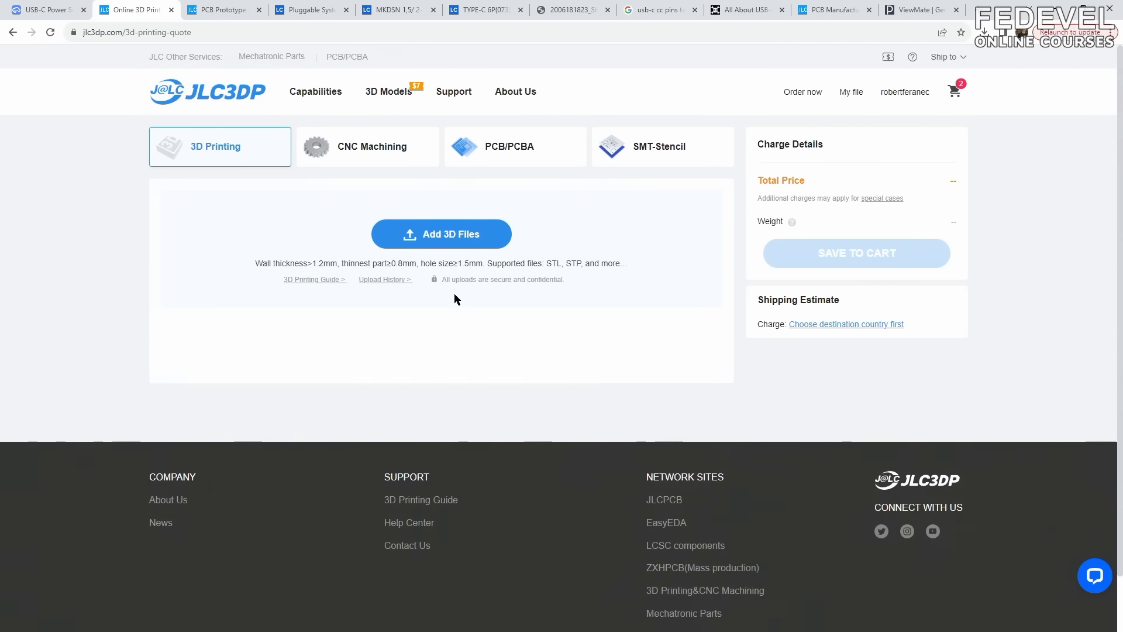
- Set the material of both enclosure shells, top and bottom, to Imagine Black resin
scroll(86, 258, "down", 3)
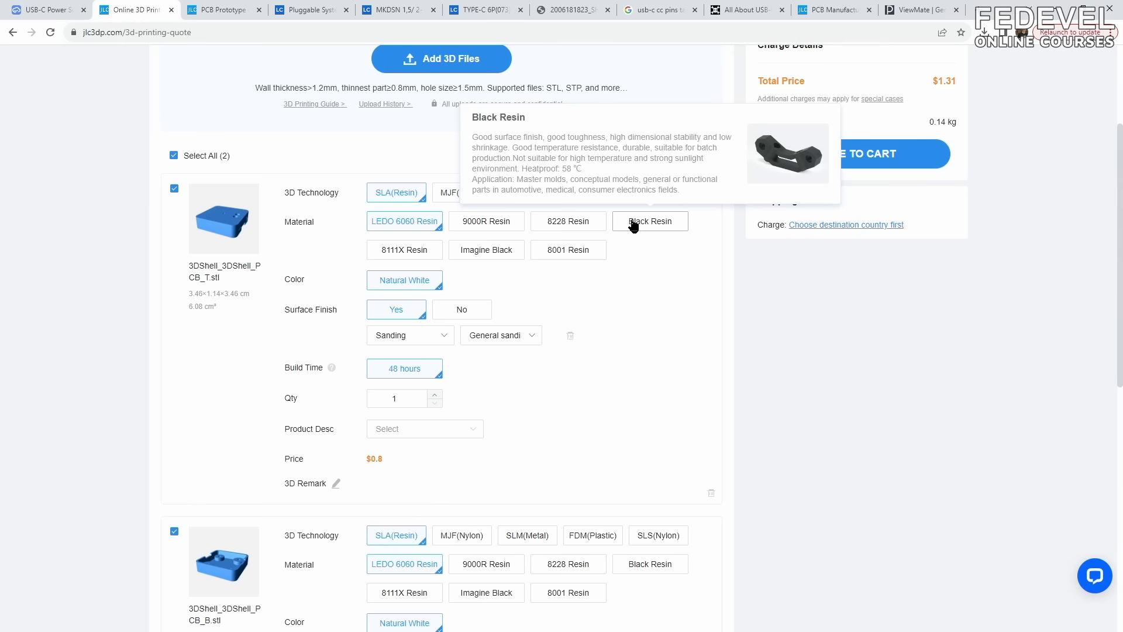
left_click(475, 255)
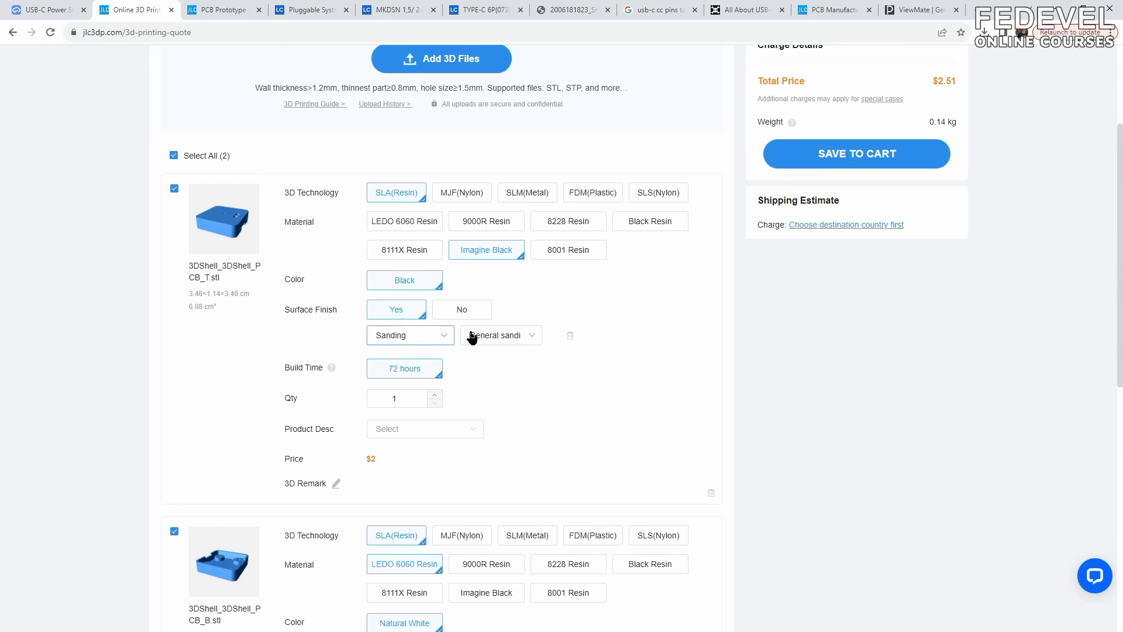
left_click(429, 339)
scroll(327, 351, "down", 1)
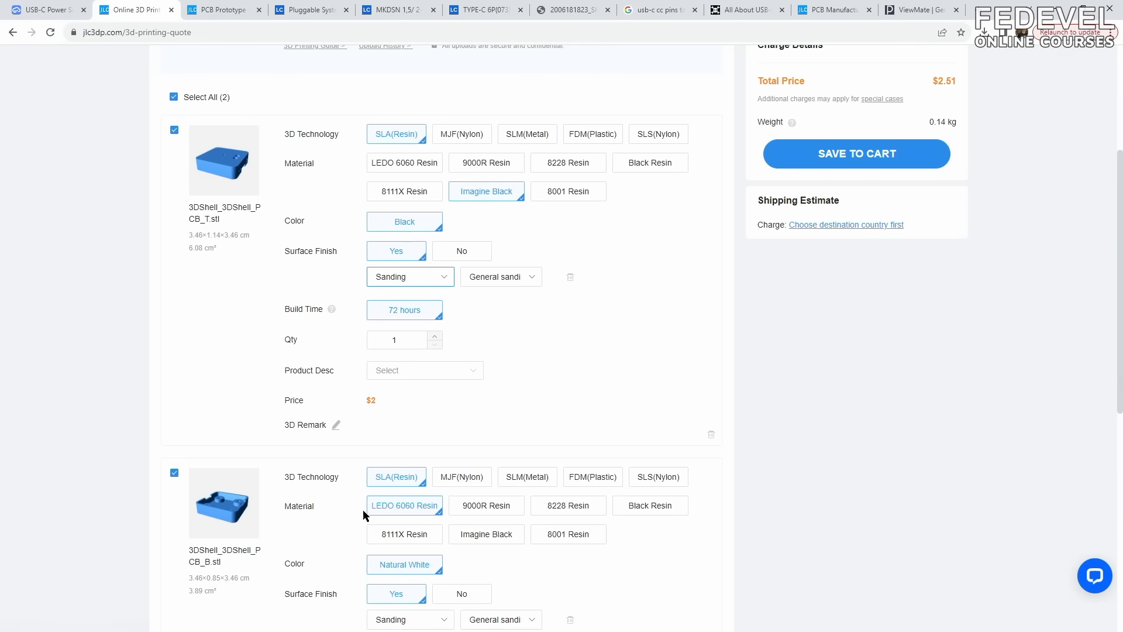
left_click(485, 536)
scroll(577, 298, "down", 7)
scroll(577, 296, "up", 10)
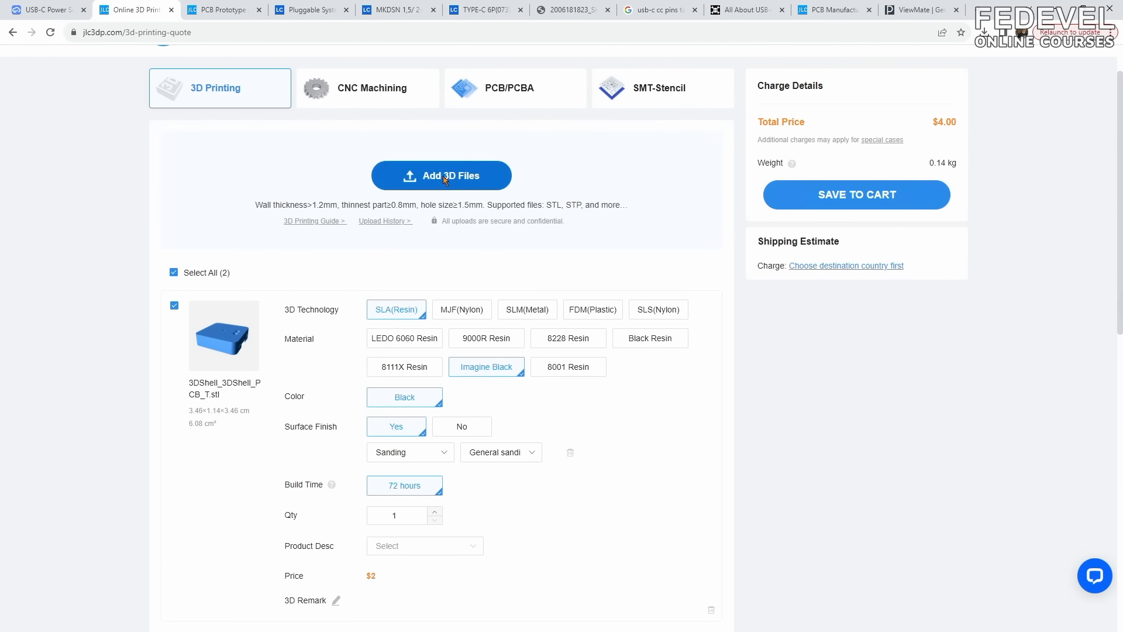
- Add a second copy of the bottom and top shell STL files to the 3D printing quote
left_click(446, 178)
left_click(182, 110)
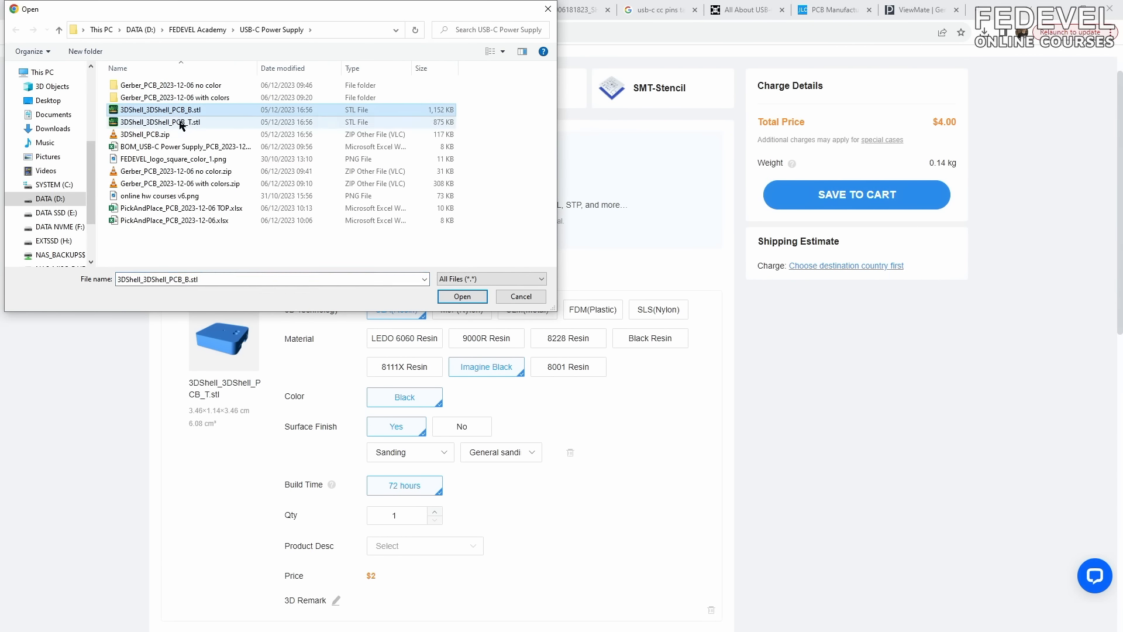
left_click(181, 123, "ctrl")
left_click(463, 296)
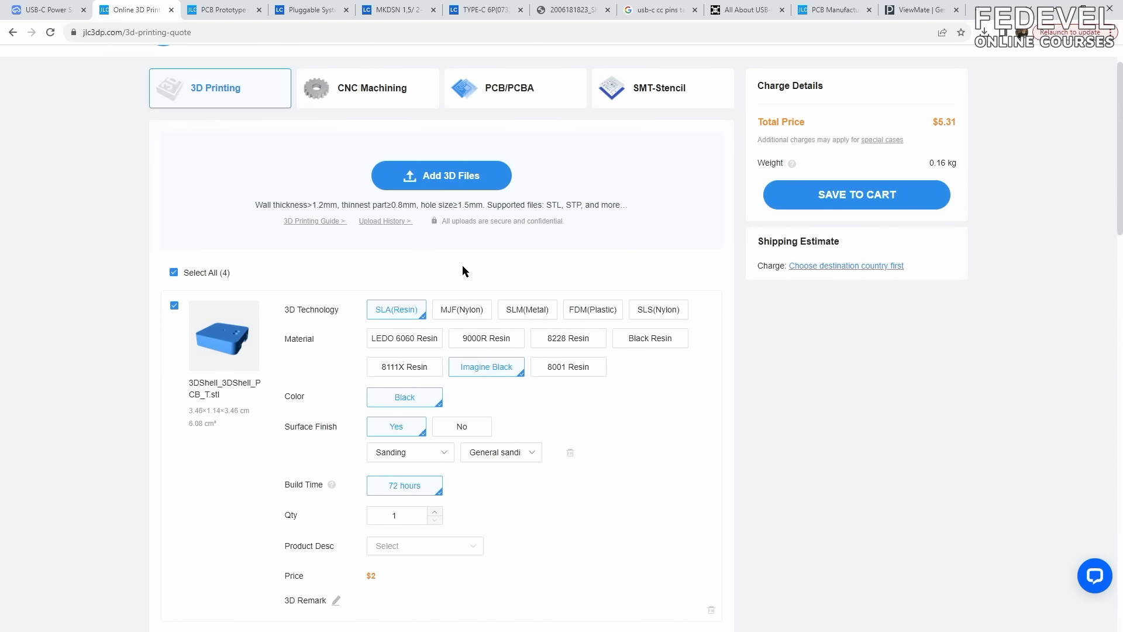
- Set the material of the second pair of top and bottom shells to transparent 8001 Resin with oil spraying
scroll(462, 269, "down", 8)
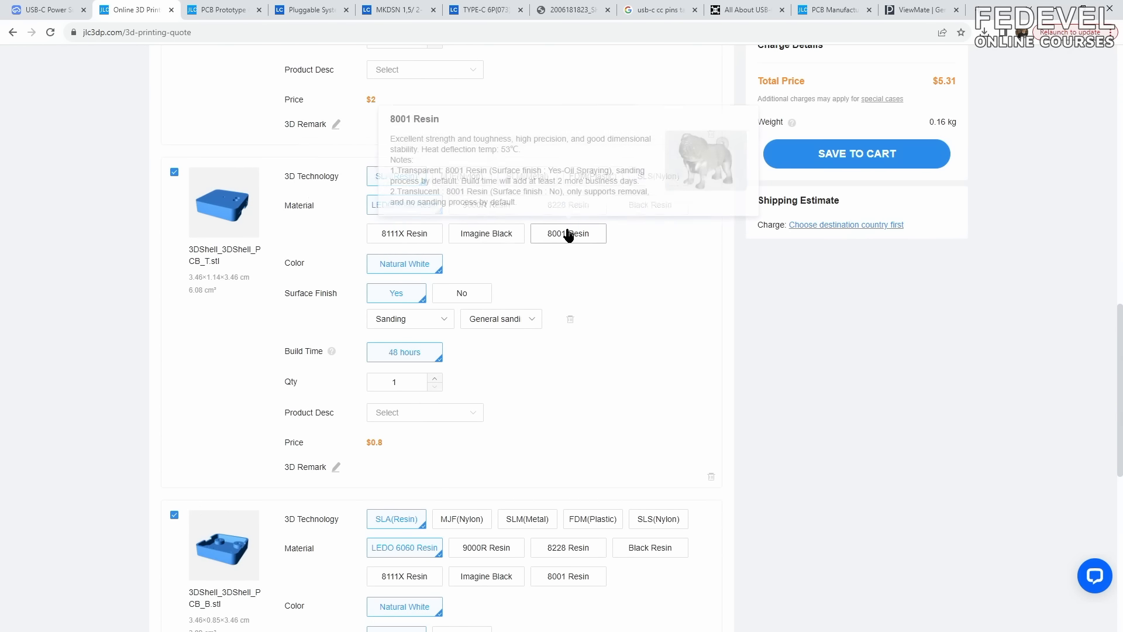
left_click(568, 235)
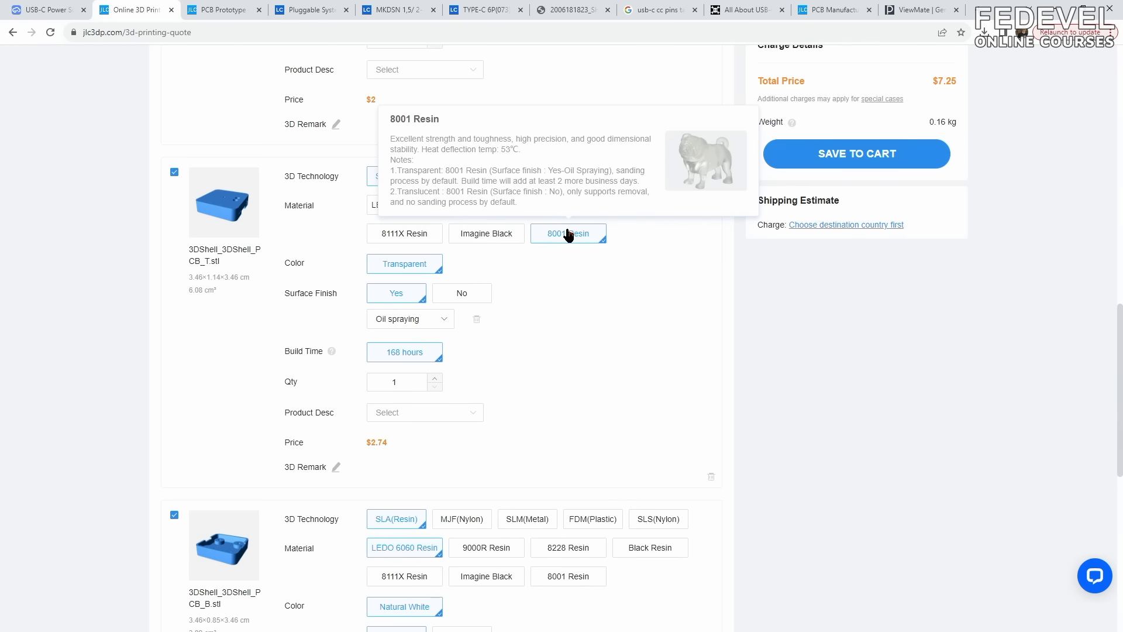
left_click(420, 320)
left_click(421, 318)
scroll(300, 331, "down", 3)
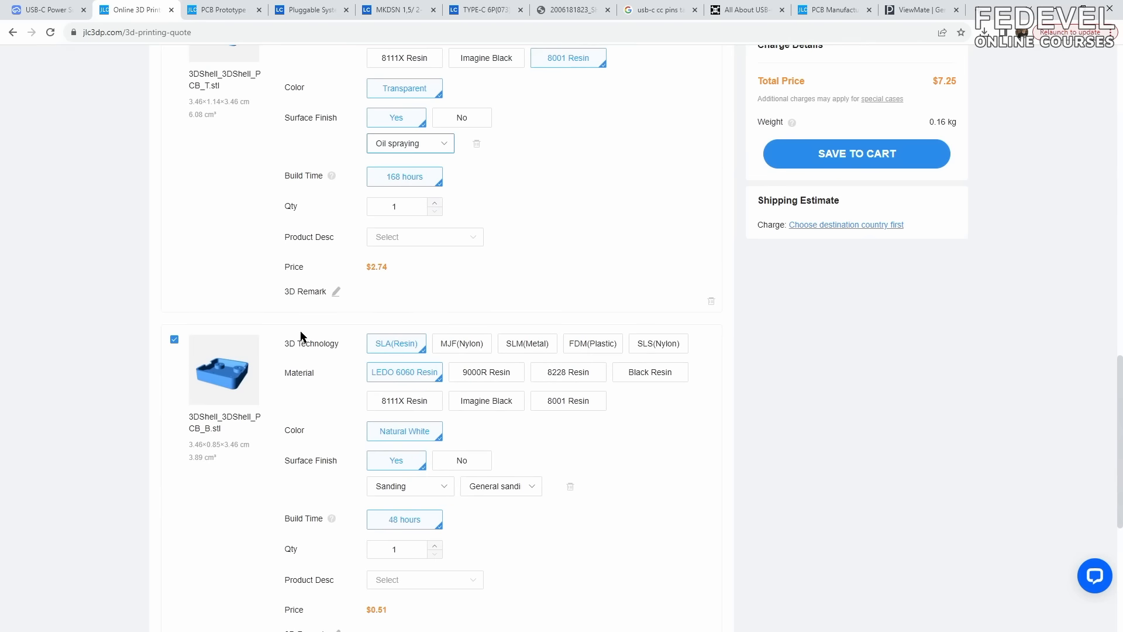
left_click(565, 402)
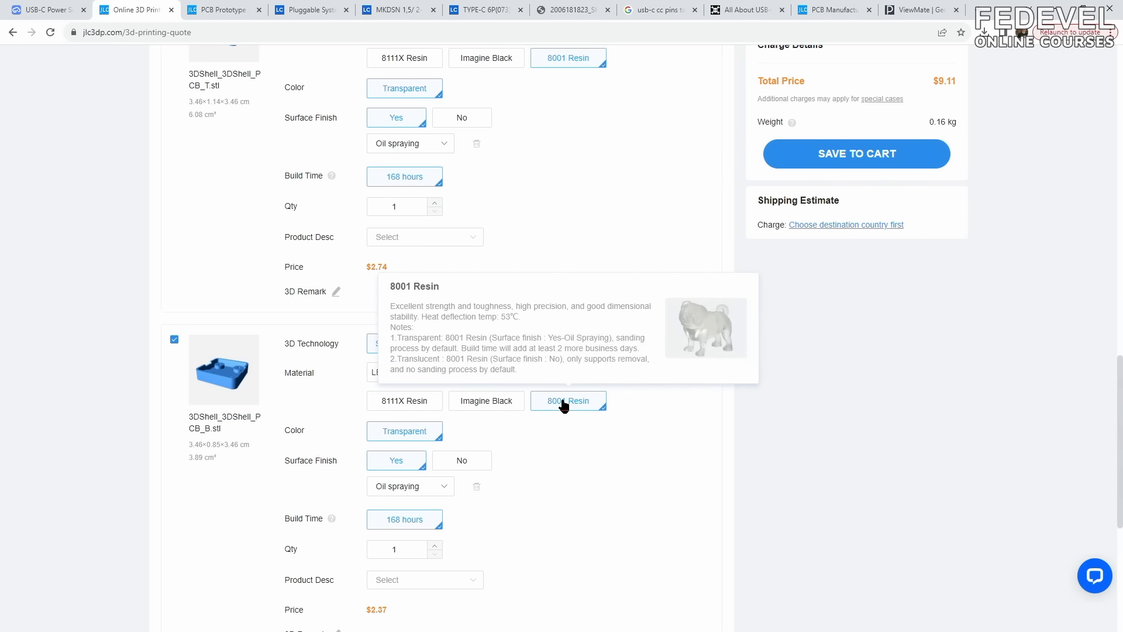
scroll(313, 444, "down", 4)
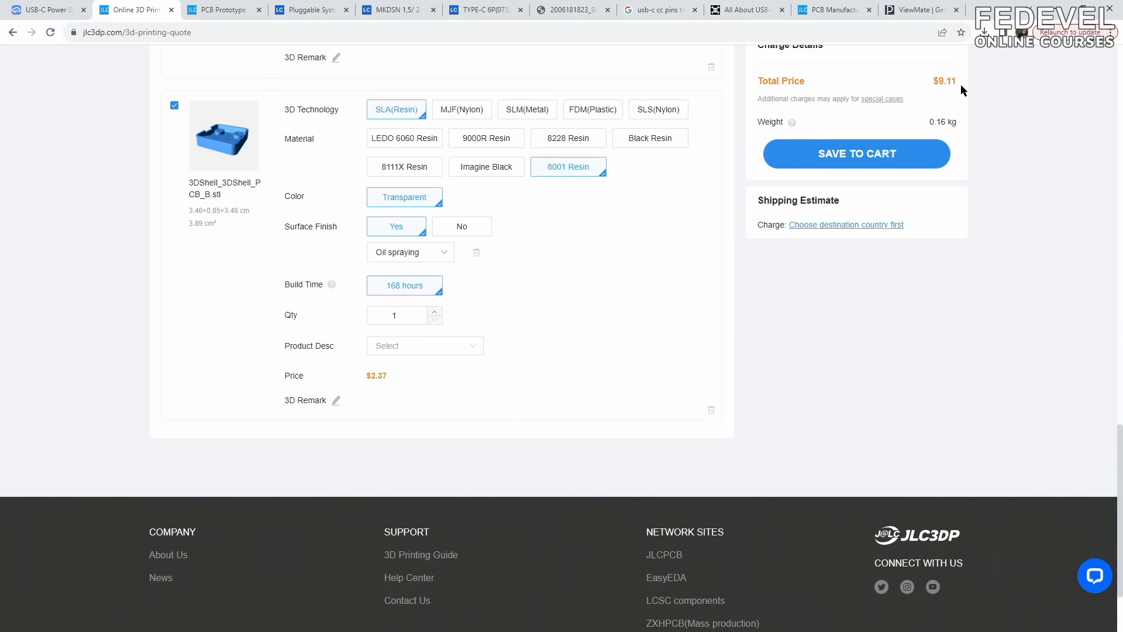
- Add a third copy of 3DShell_3DShell_PCB_B.stl and 3DShell_3DShell_PCB_T.stl to the 3D printing quote
scroll(638, 234, "up", 10)
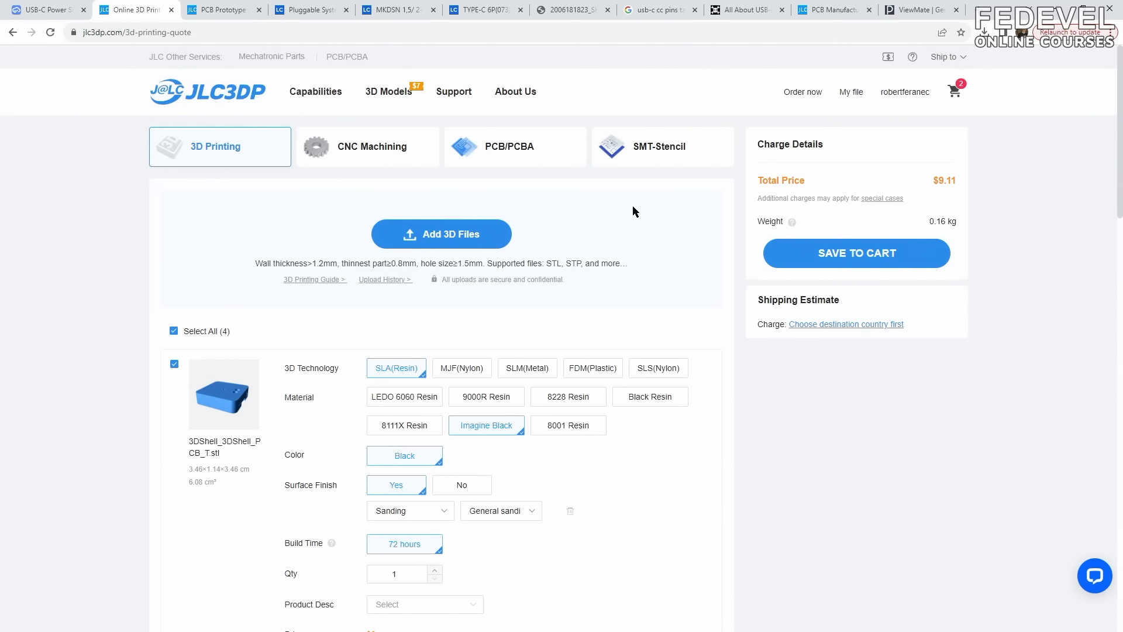
left_click(453, 235)
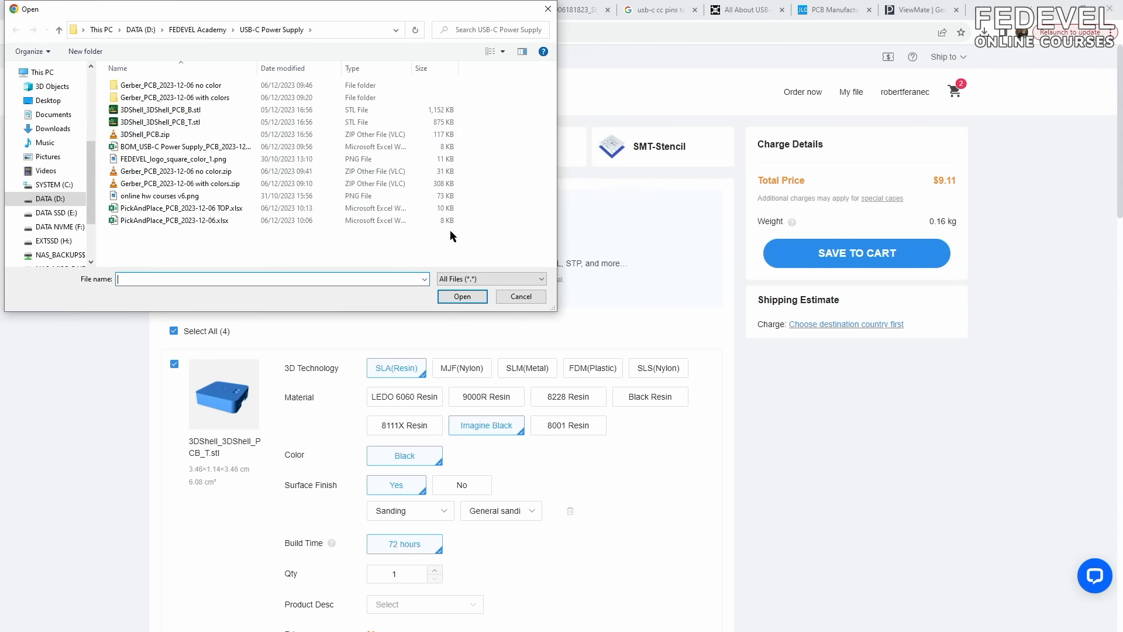
left_click(211, 111)
left_click(217, 122, "ctrl")
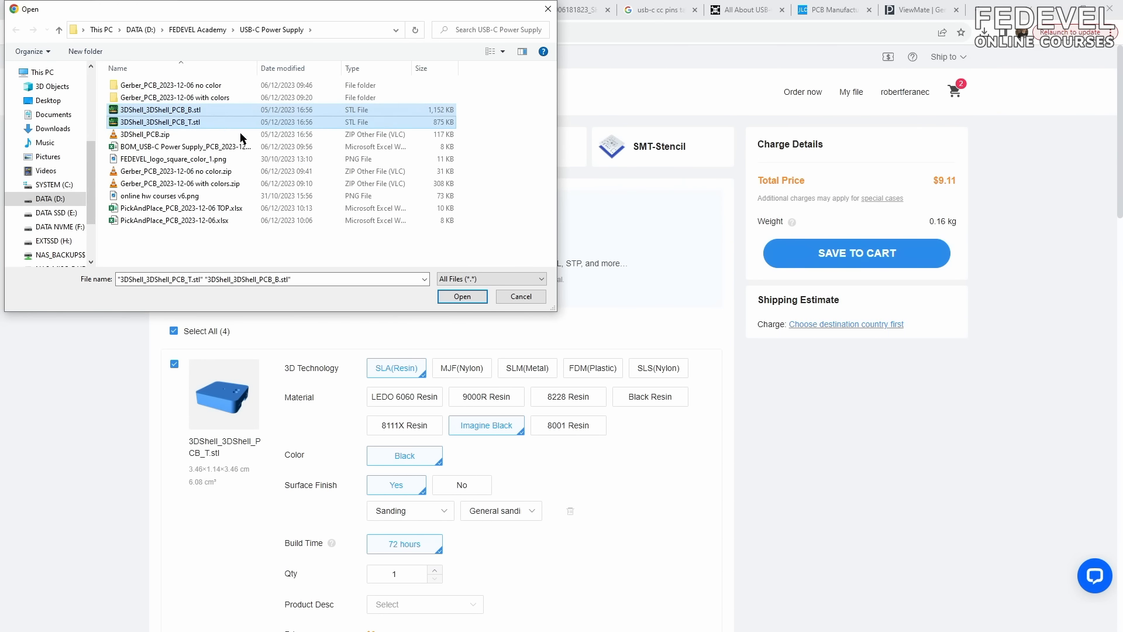
left_click(454, 297)
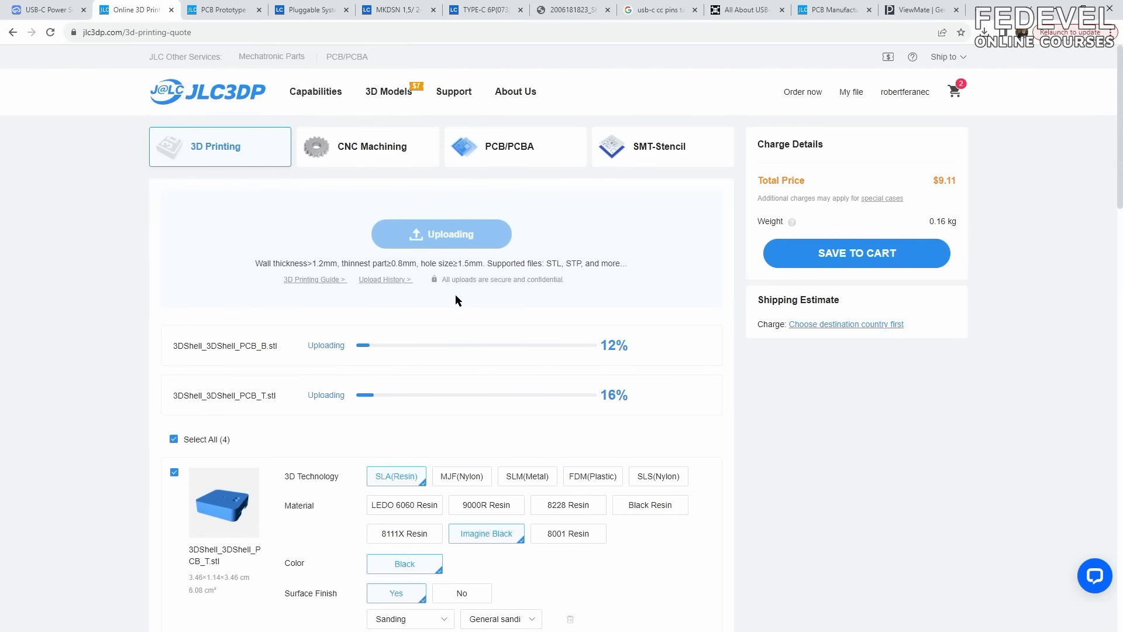
- Switch the third STL top shell to MJF(Nylon) and read the PA12-HP Nylon and PAC-HP Nylon material descriptions
scroll(457, 297, "down", 9)
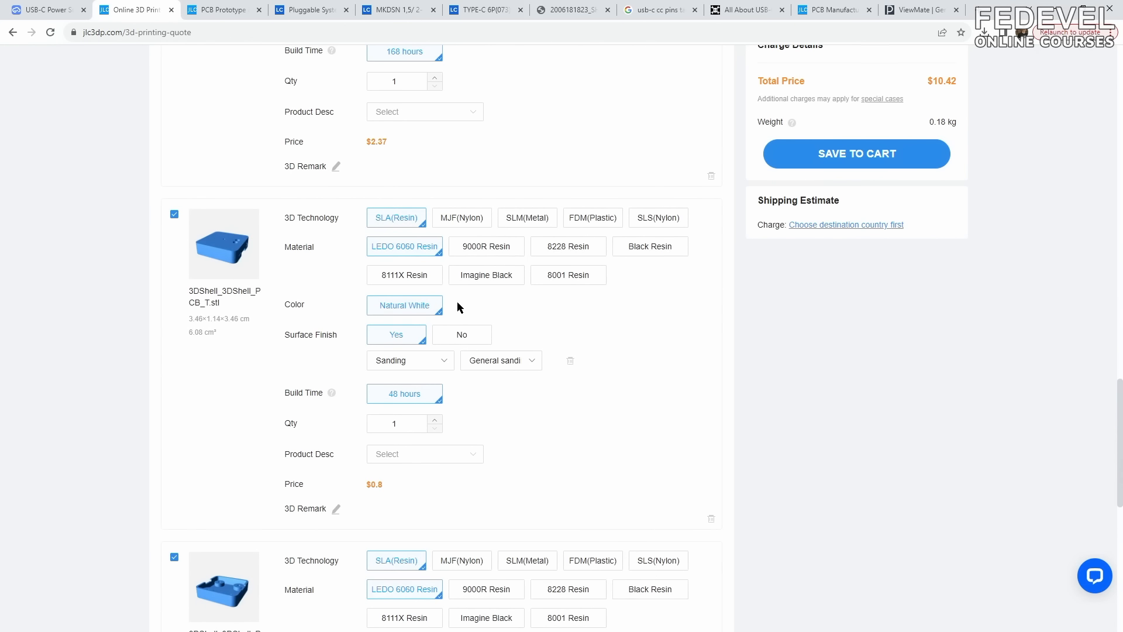
left_click(465, 219)
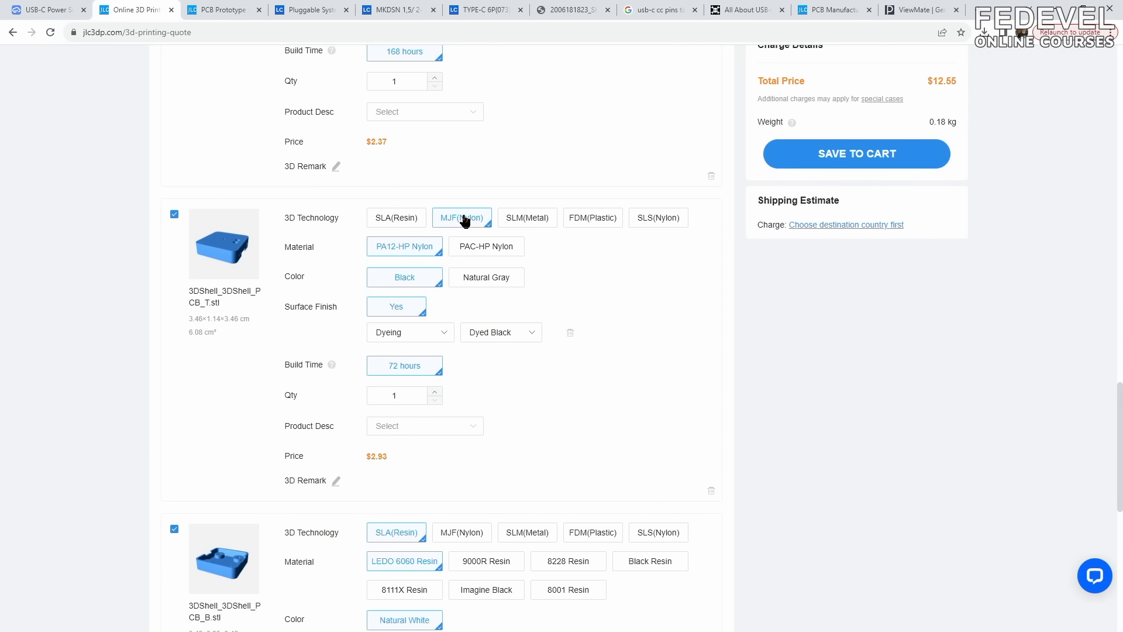
mouse_move(408, 246)
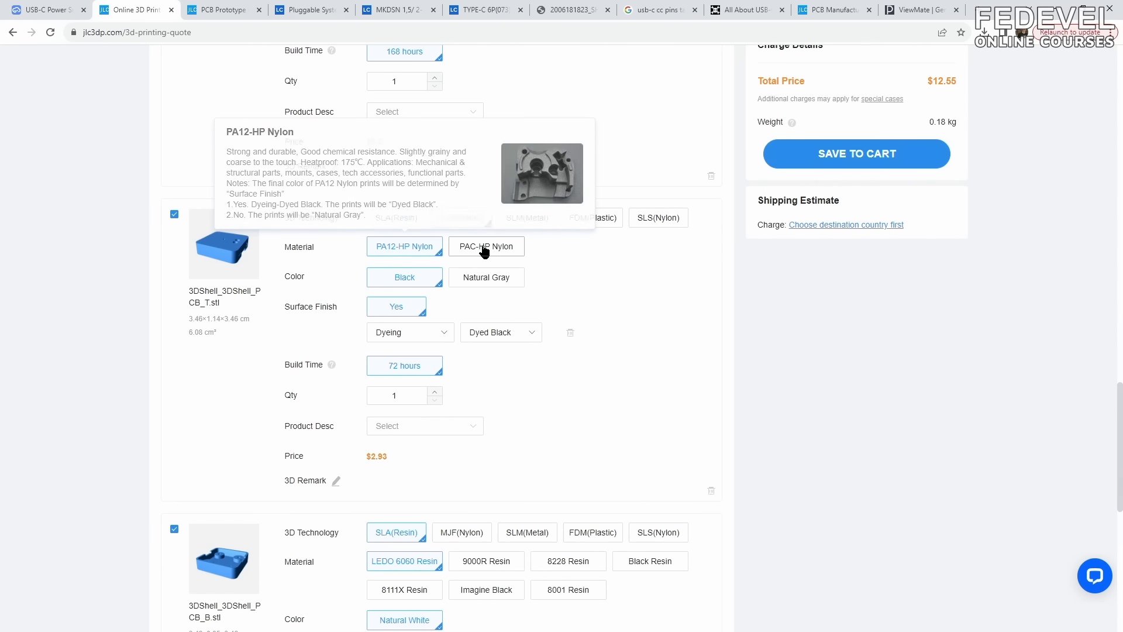
mouse_move(485, 249)
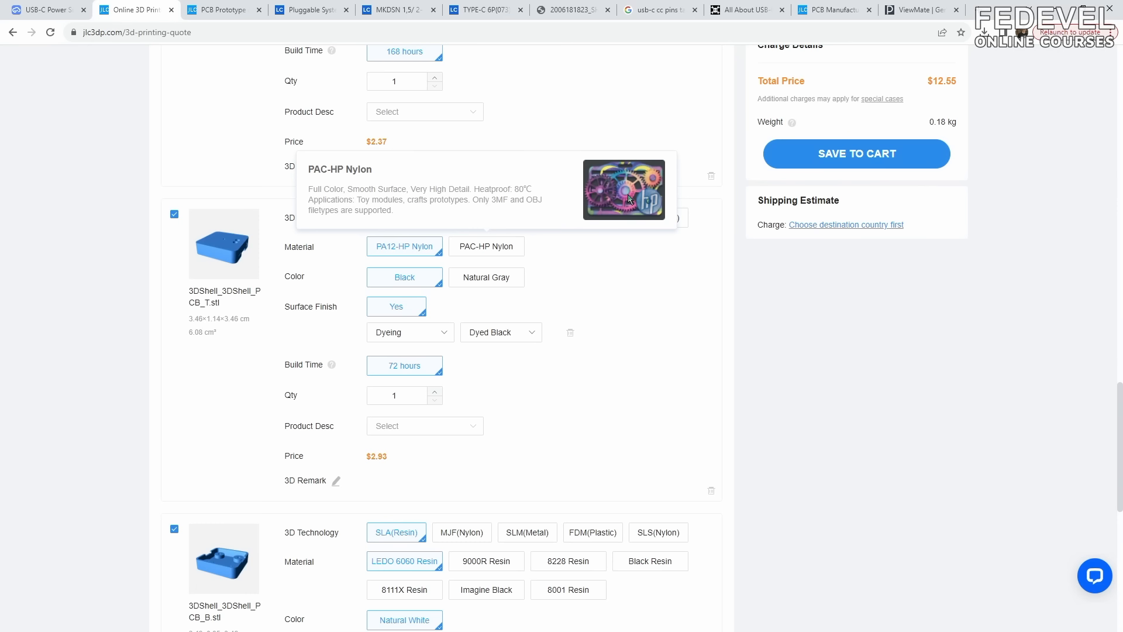
left_click_drag(492, 199, 545, 205)
- Switch to EasyEDA and export the board's 3D shell file in OBJ format under the name 3DShell_PCB-OBJ
left_click(57, 12)
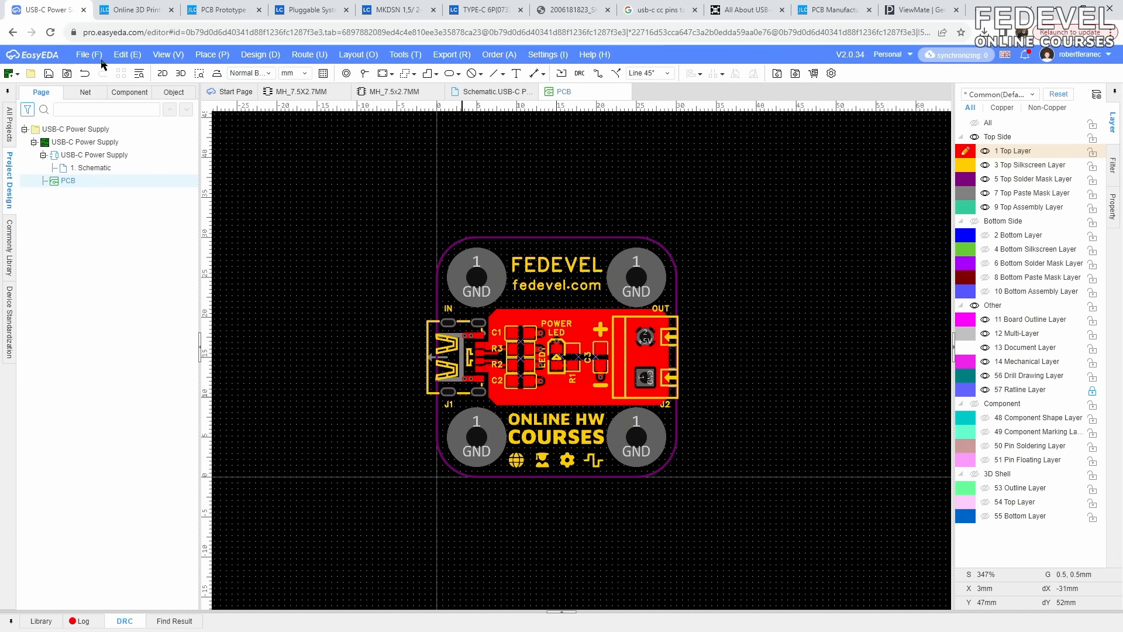
left_click(95, 55)
mouse_move(112, 237)
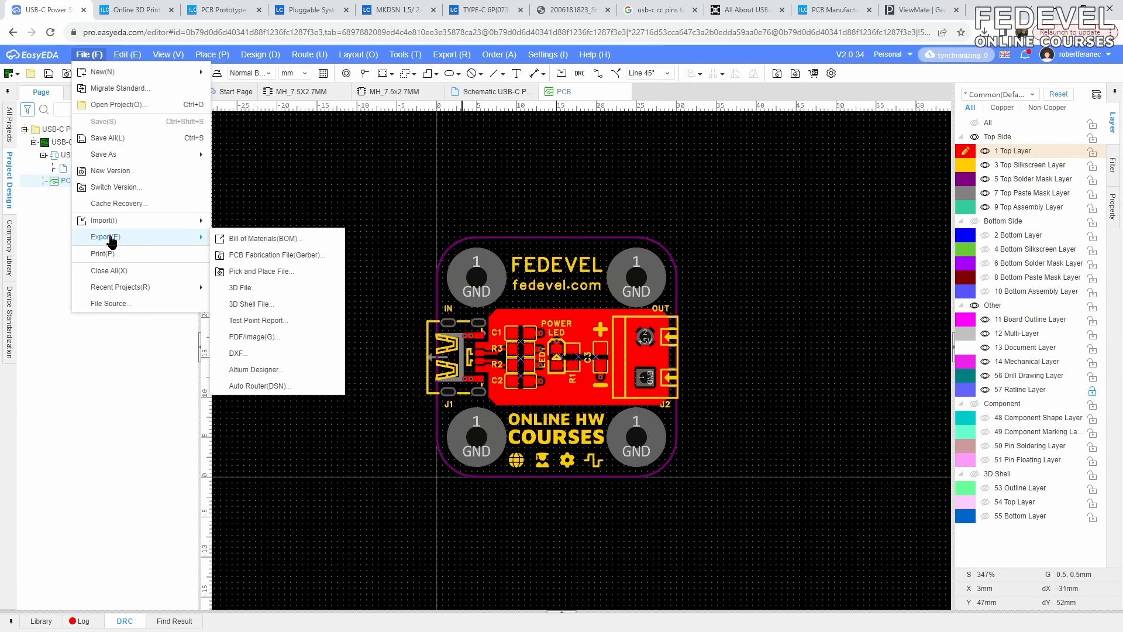
left_click(299, 308)
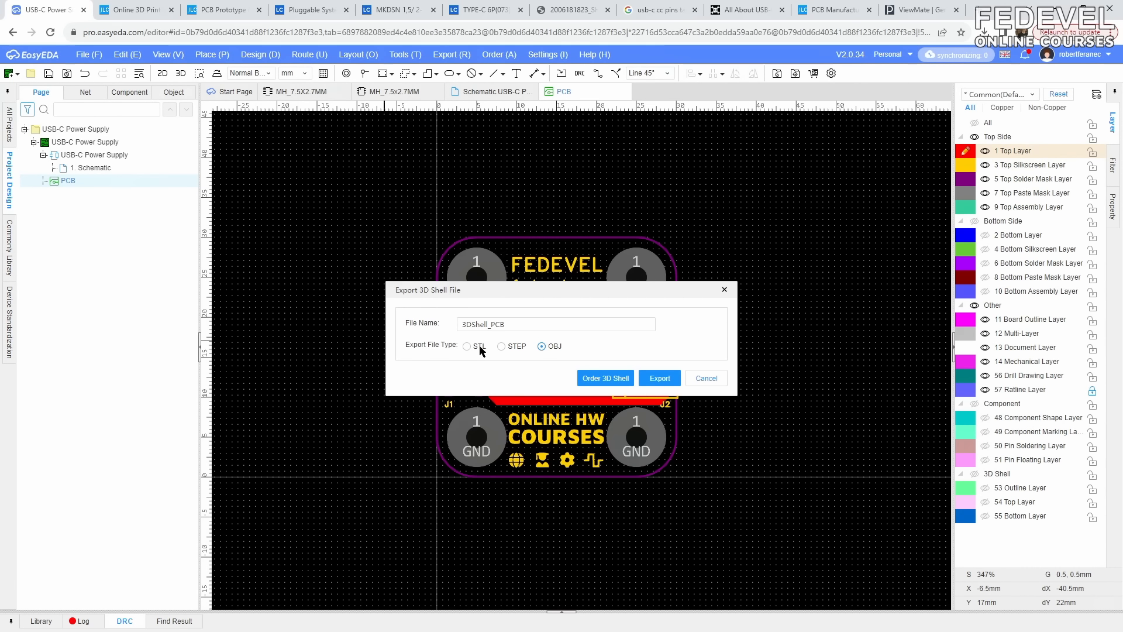
left_click(537, 323)
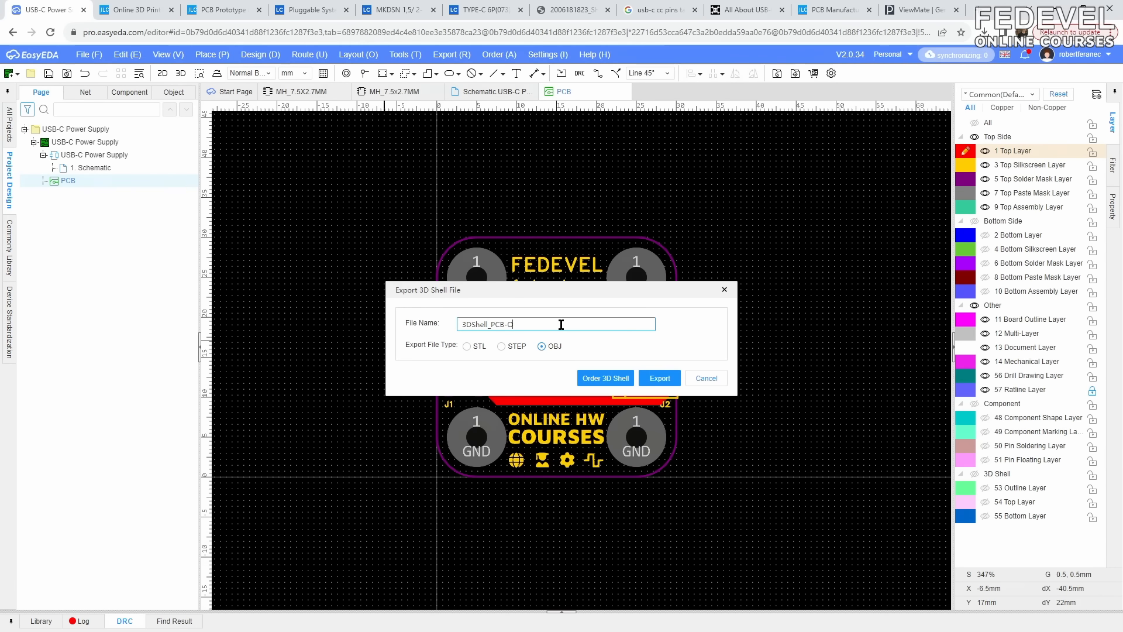
type("-OBJ")
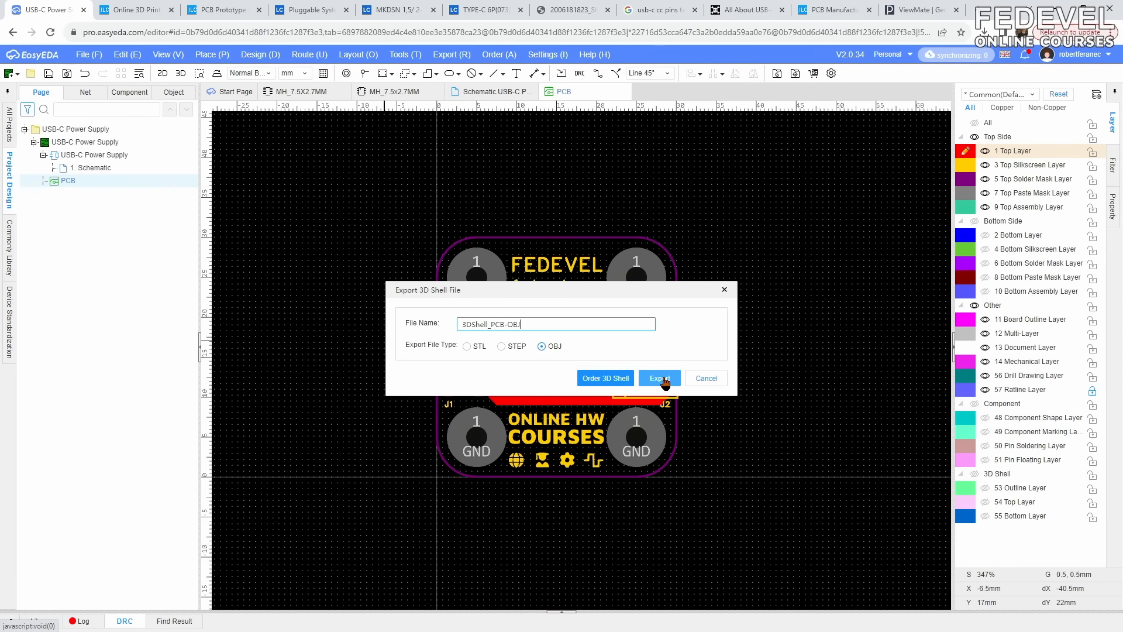
left_click(665, 381)
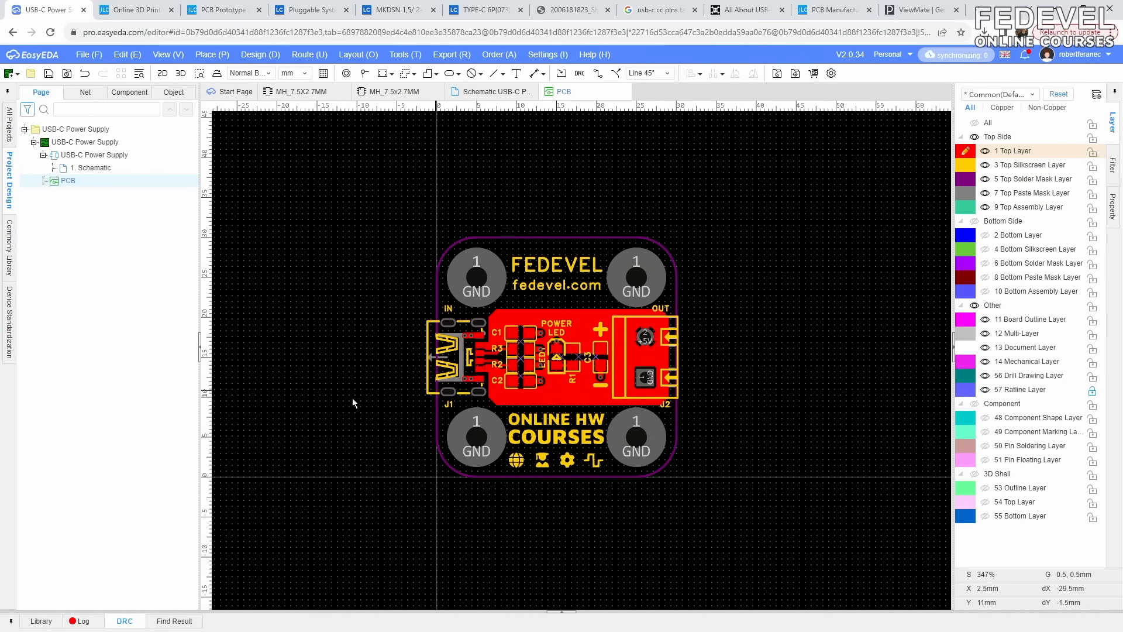
- In Total Commander, extract the bottom and top OBJ files from the 3DShell_PCB-OBJ archive into the USB-C Power Supply folder
key("alt+Tab")
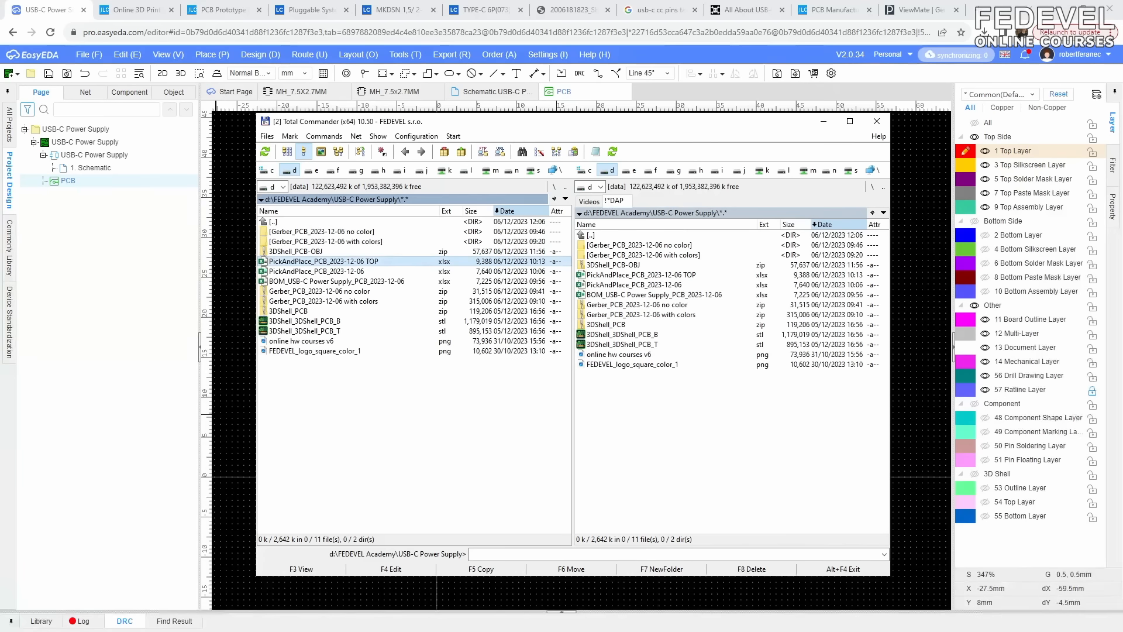
double_click(639, 265)
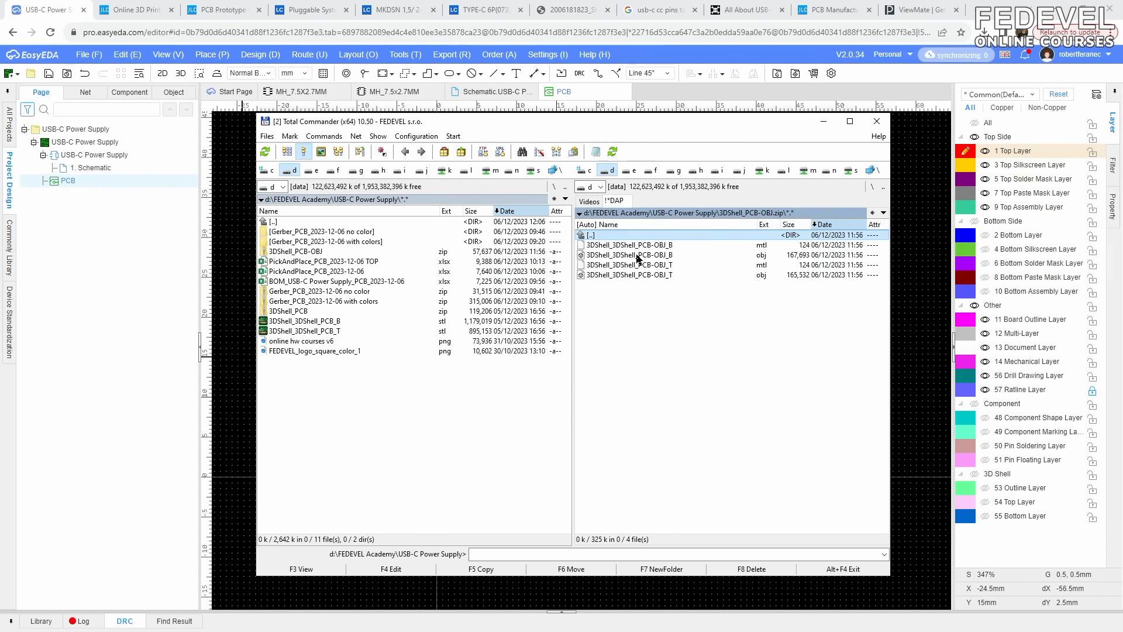
left_click(638, 256)
left_click(635, 275, "ctrl")
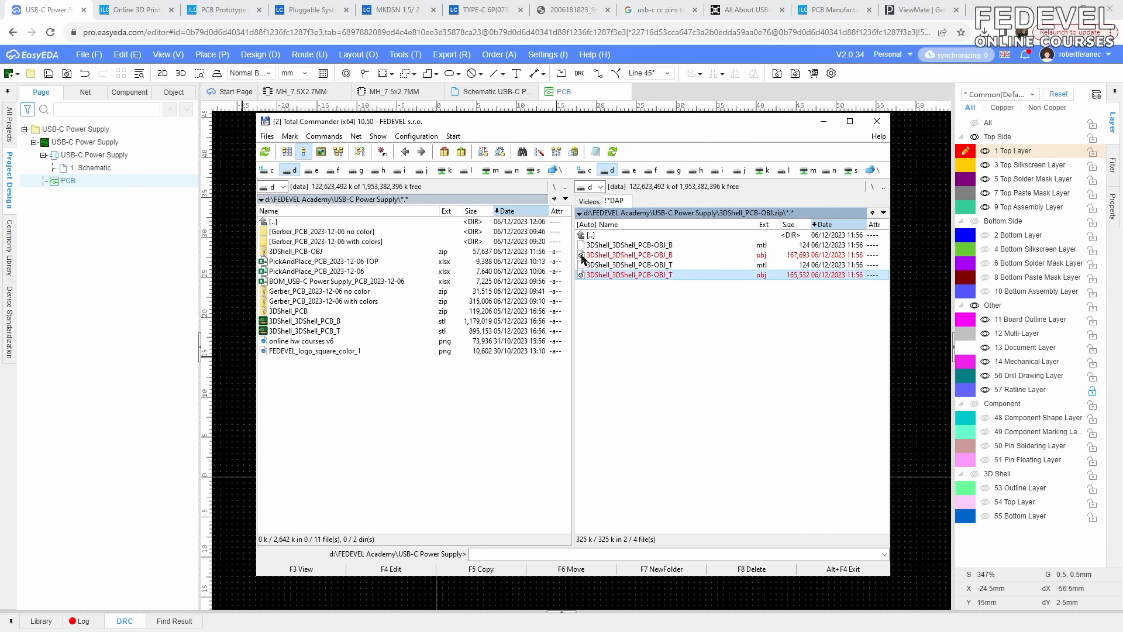
left_click_drag(582, 258, 539, 289)
left_click_drag(373, 382, 374, 381)
left_click(483, 376)
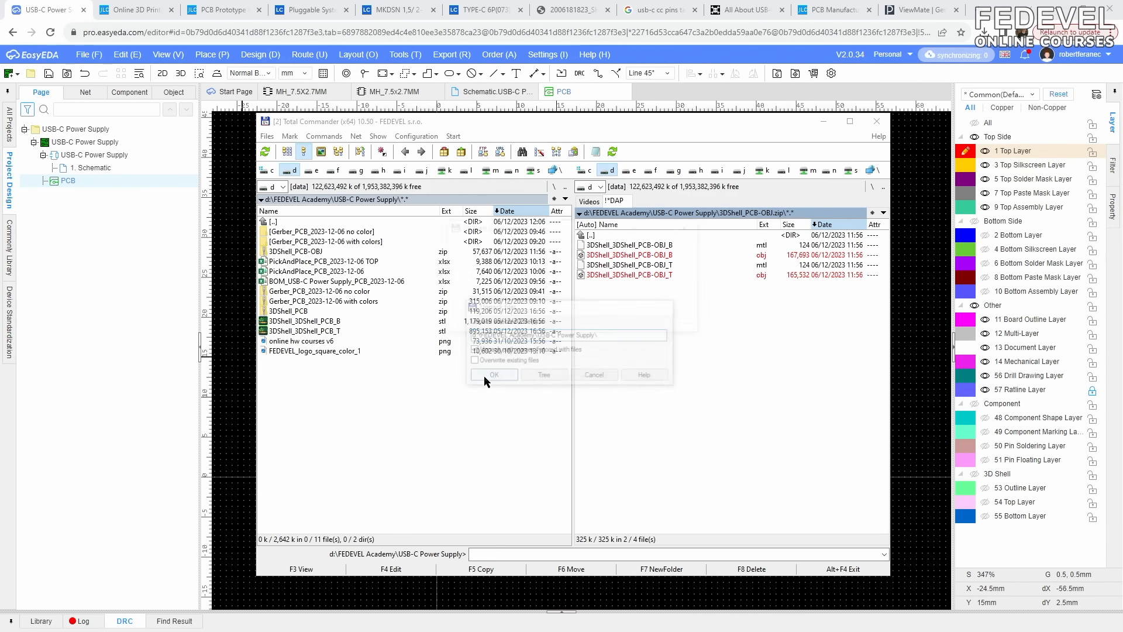
- Return to the JLC3DP quote and upload 3DShell_3DShell_PCB-OBJ_B.obj and 3DShell_3DShell_PCB-OBJ_T.obj
left_click(145, 12)
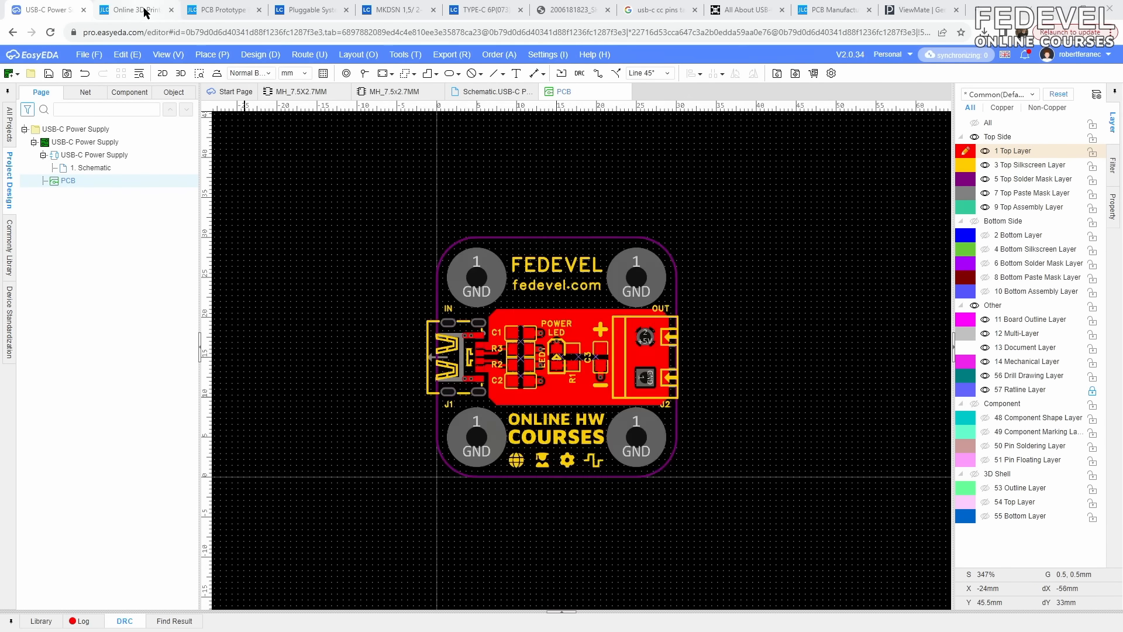
scroll(146, 211, "up", 15)
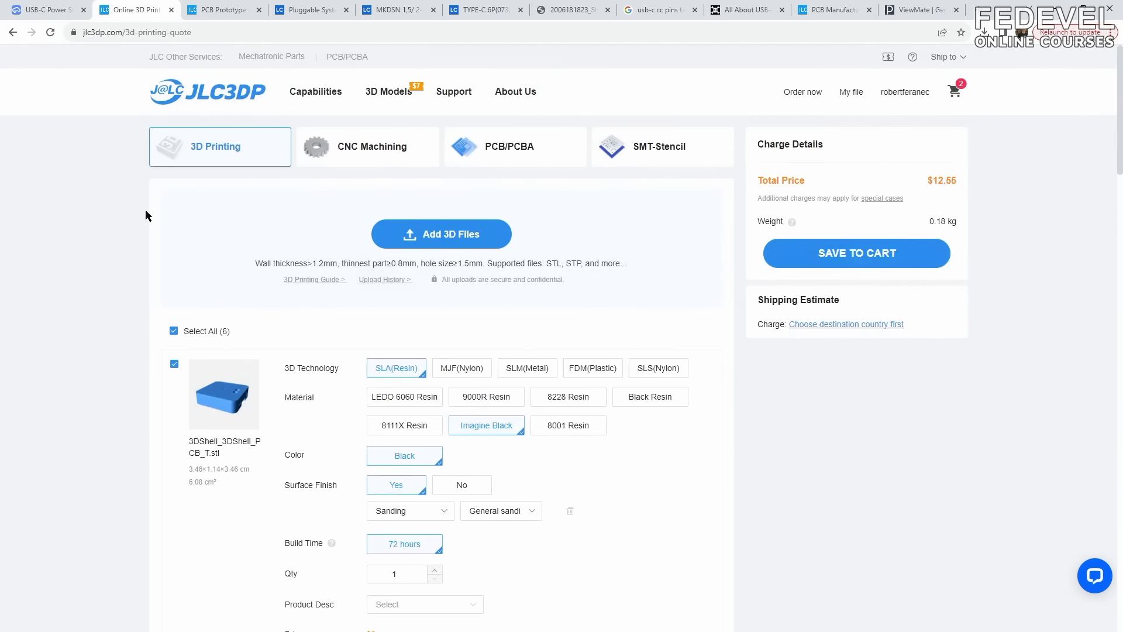
left_click(450, 234)
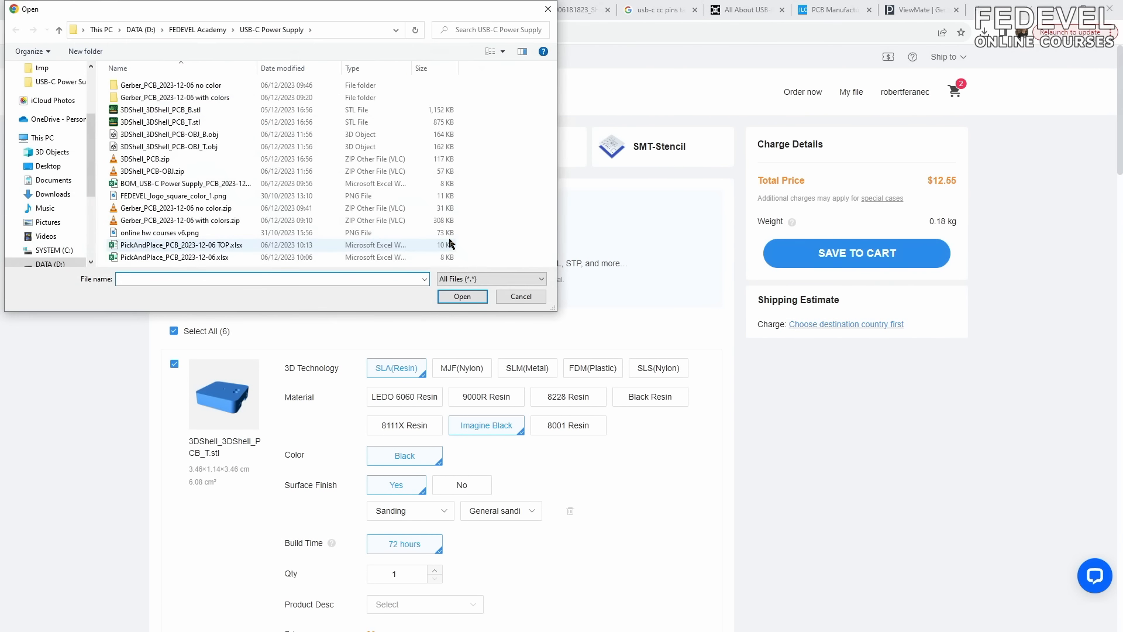
left_click(181, 135)
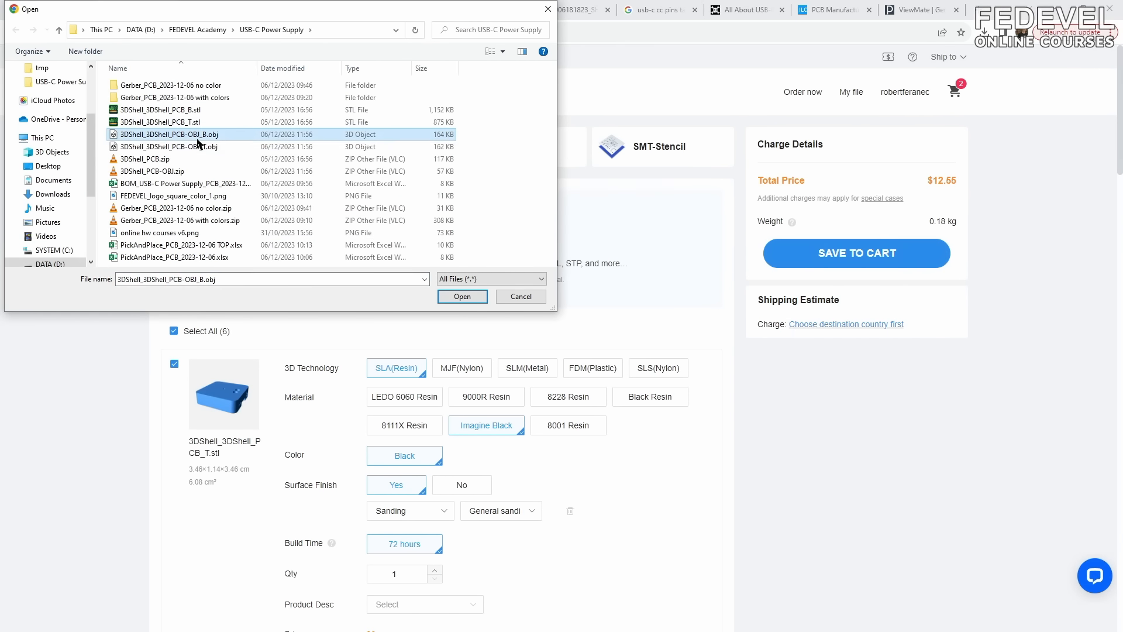
left_click(228, 147, "shift")
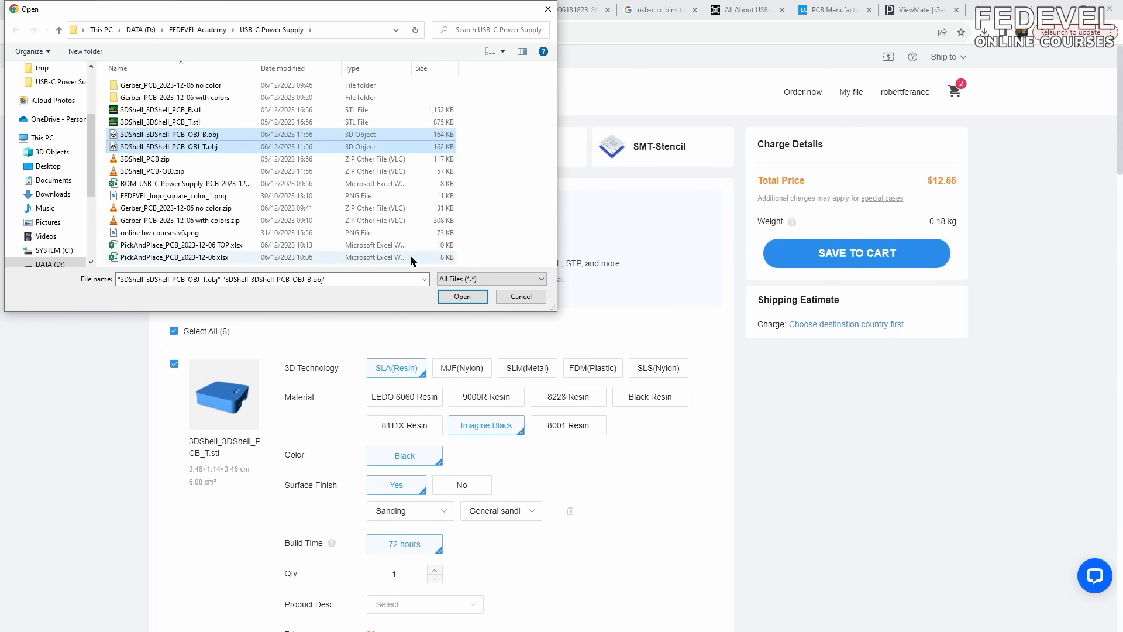
left_click(458, 296)
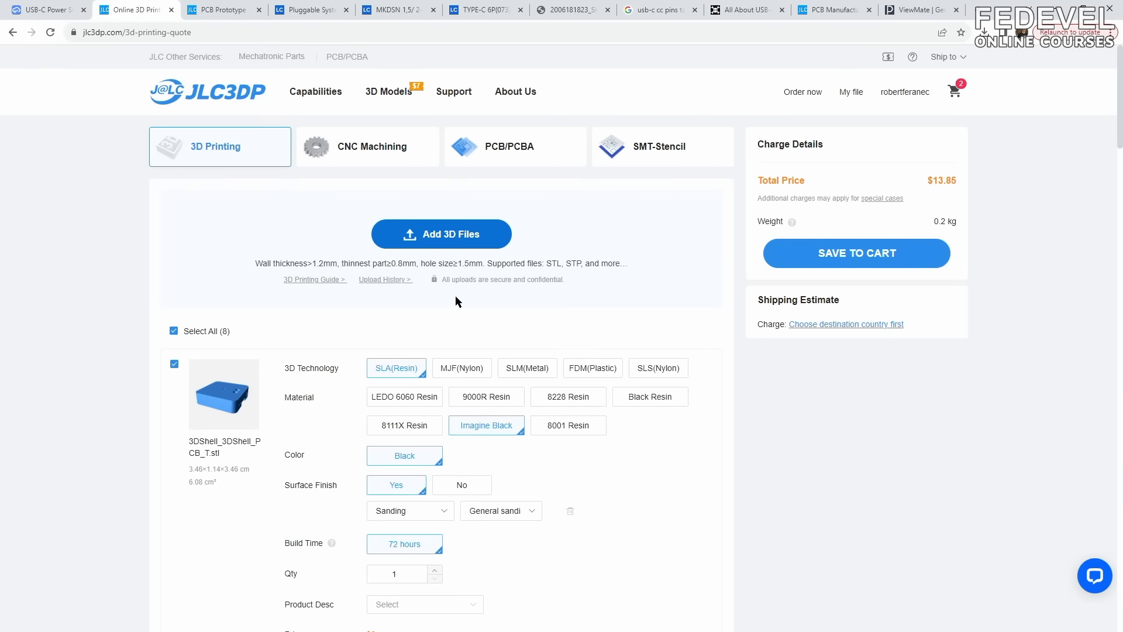
- Set both OBJ shells, top and bottom, to MJF(Nylon) technology with multicolor PAC-HP Nylon as the material
scroll(456, 298, "down", 8)
scroll(457, 300, "down", 17)
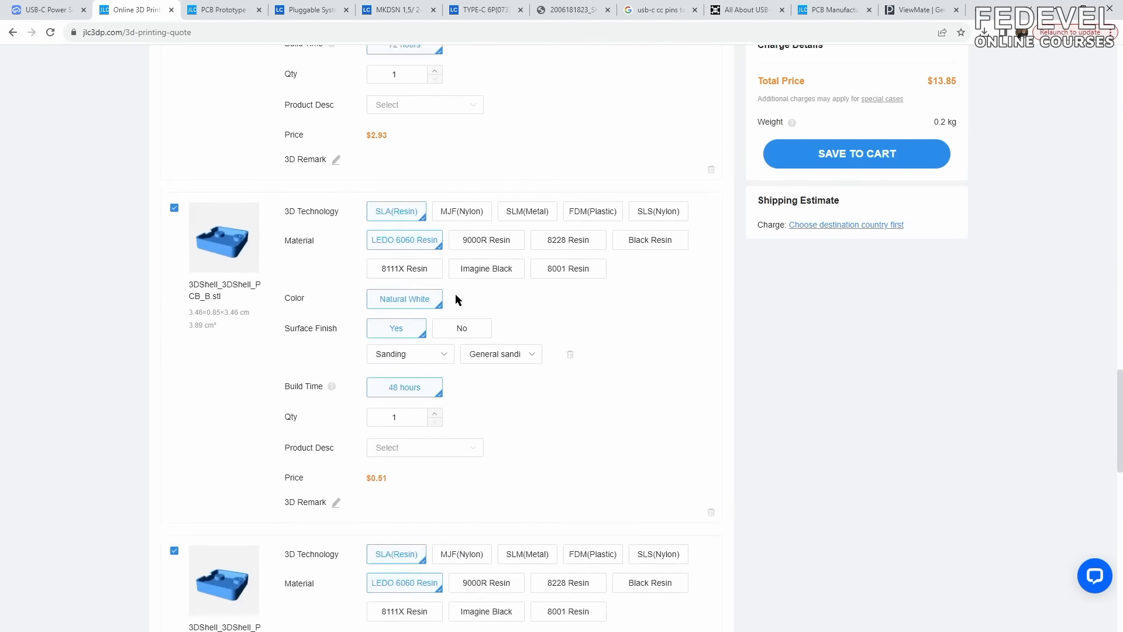
scroll(455, 298, "up", 3)
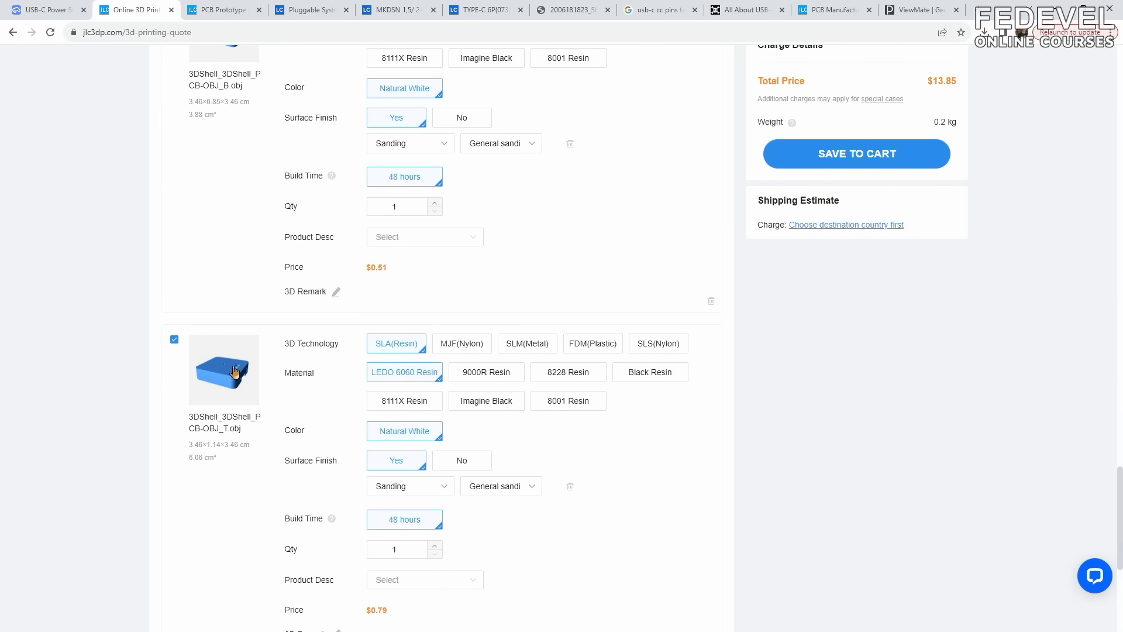
left_click(452, 347)
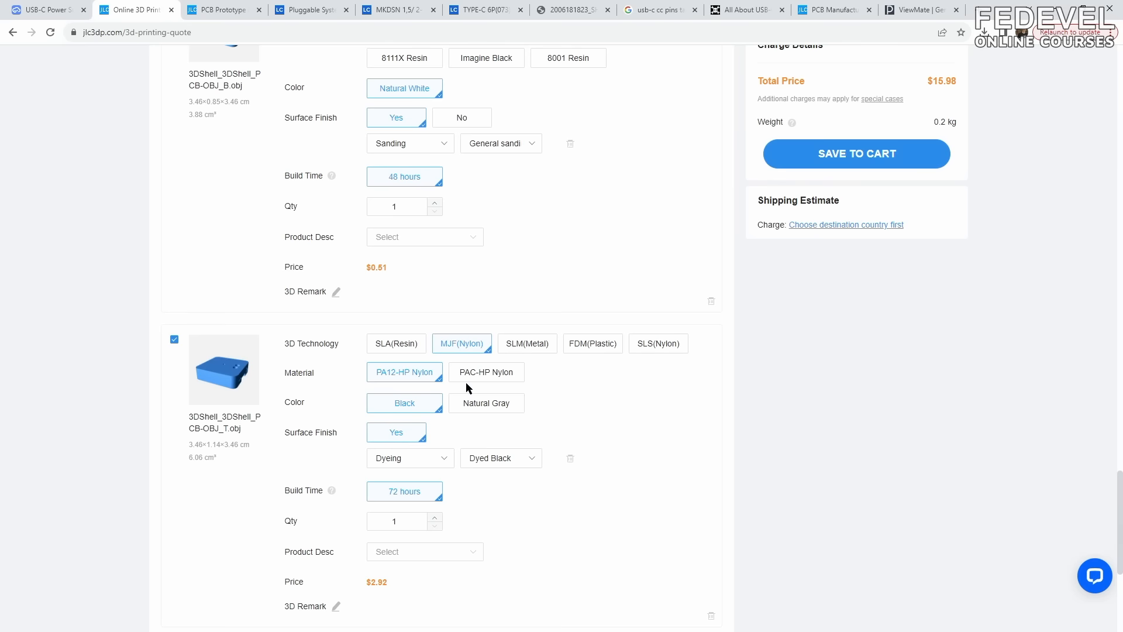
left_click(484, 374)
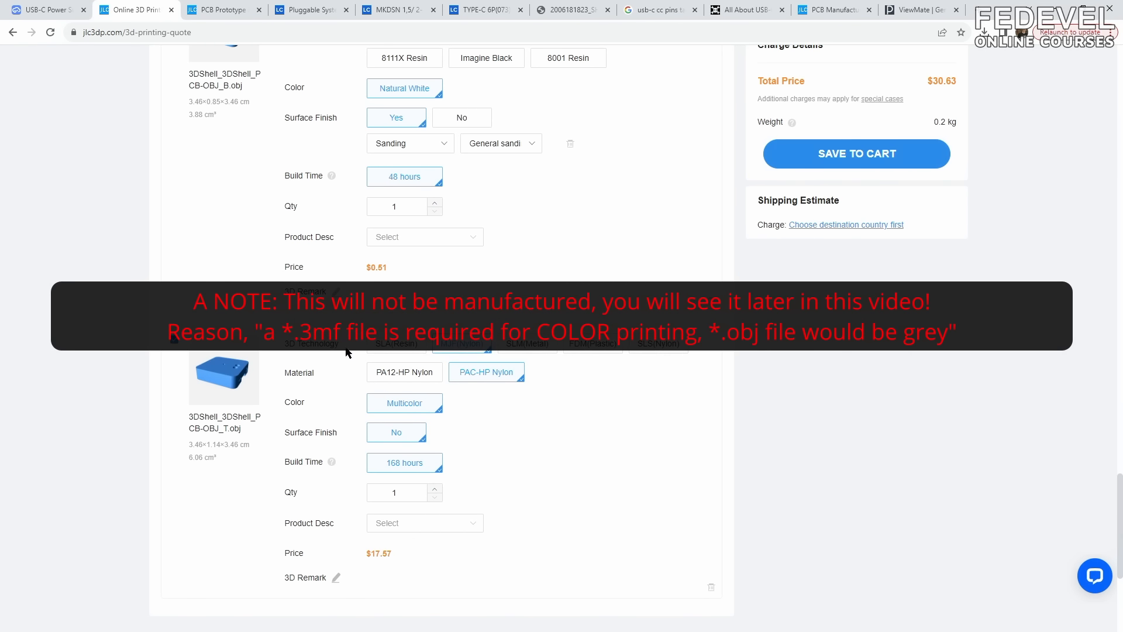
scroll(346, 351, "up", 3)
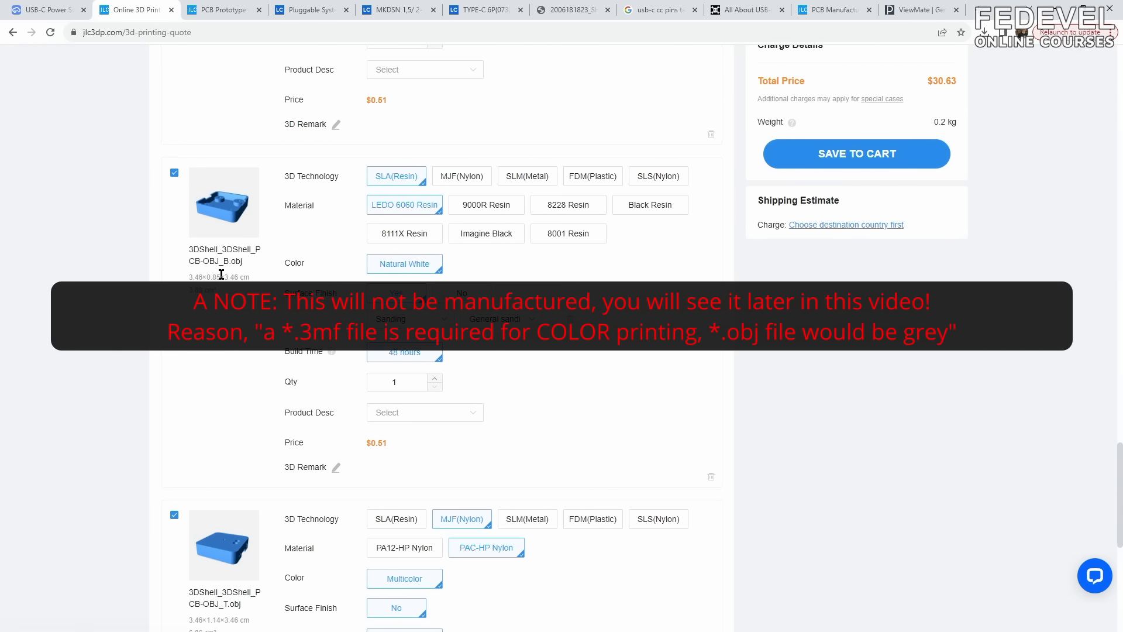
left_click(461, 176)
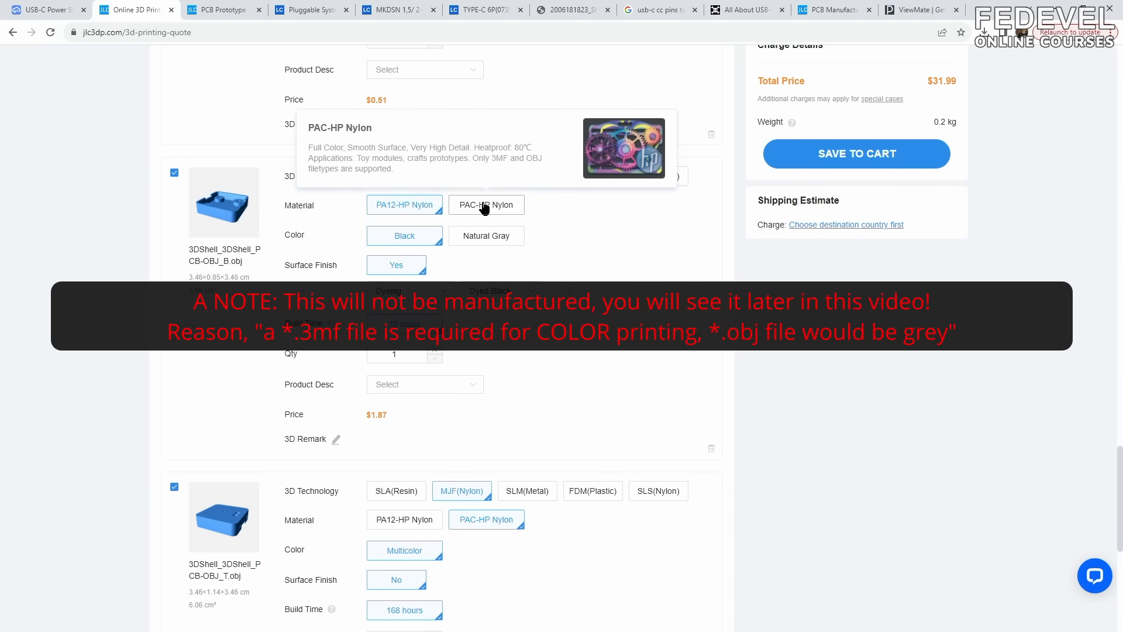
left_click(484, 206)
- Set the third pair of STL shells, bottom and top, to SLM(Metal) technology in 316L stainless steel
scroll(565, 338, "up", 5)
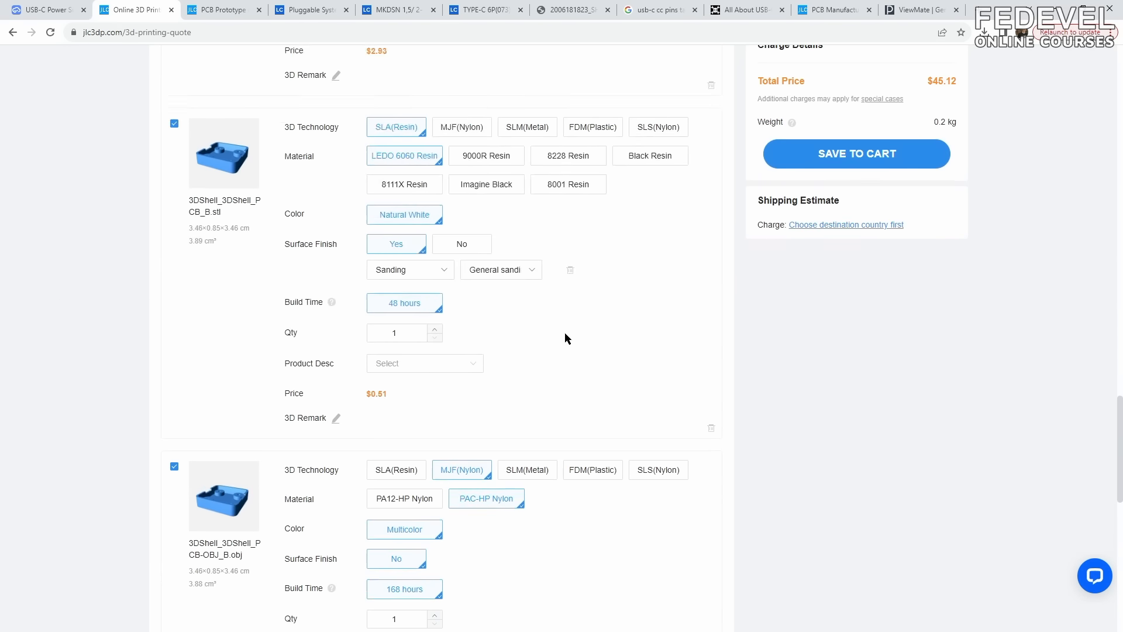
scroll(566, 338, "up", 1)
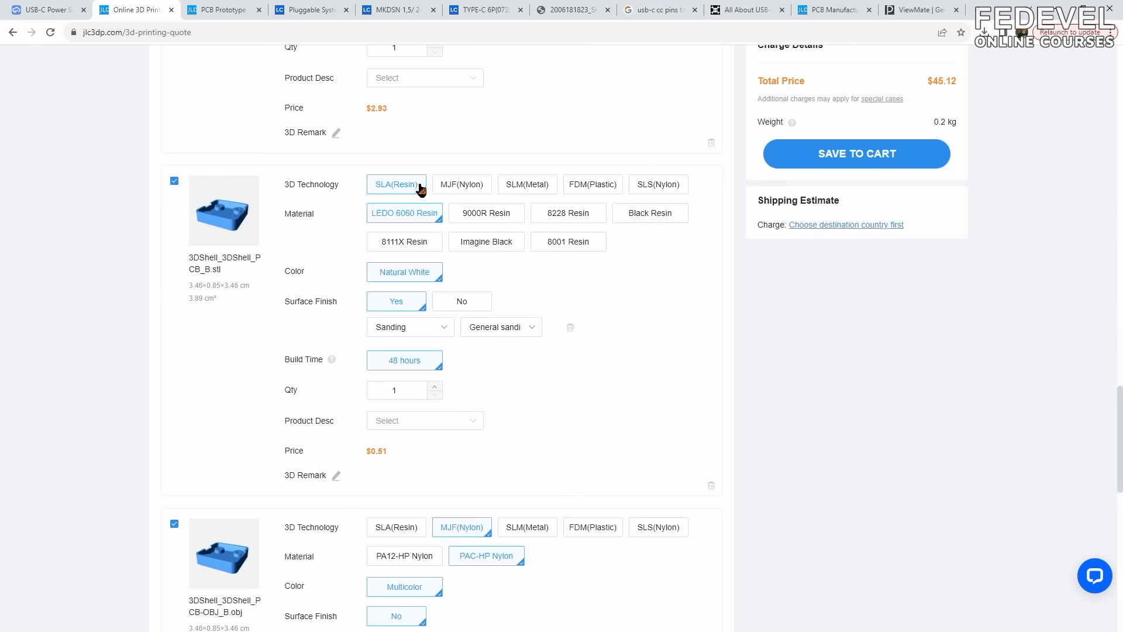
left_click(458, 186)
left_click(518, 185)
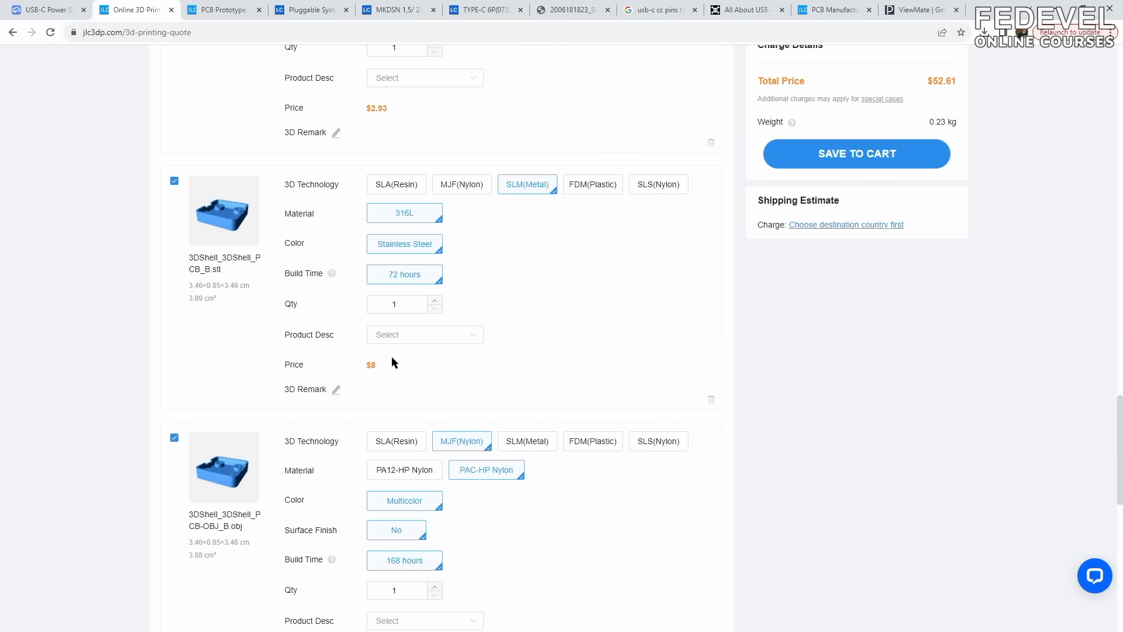
scroll(507, 309, "up", 5)
left_click(531, 221)
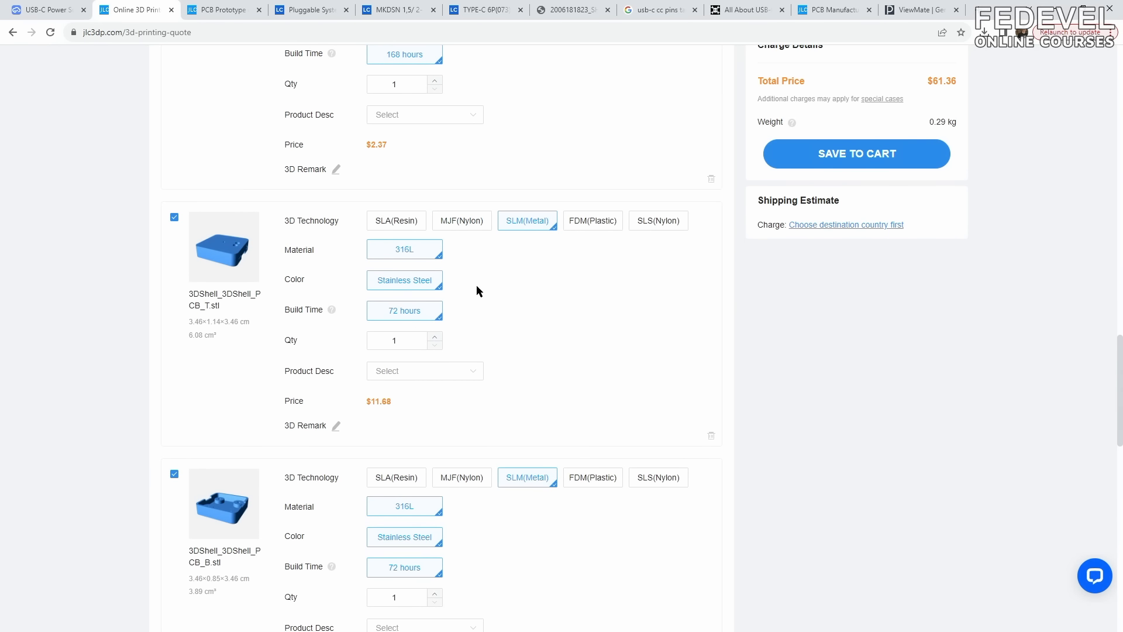
- Upload 3DShell_3DShell_PCB_B.stl and 3DShell_3DShell_PCB_T.stl once more as an additional pair of shells in the 3D printing quote
scroll(527, 254, "up", 15)
left_click(468, 248)
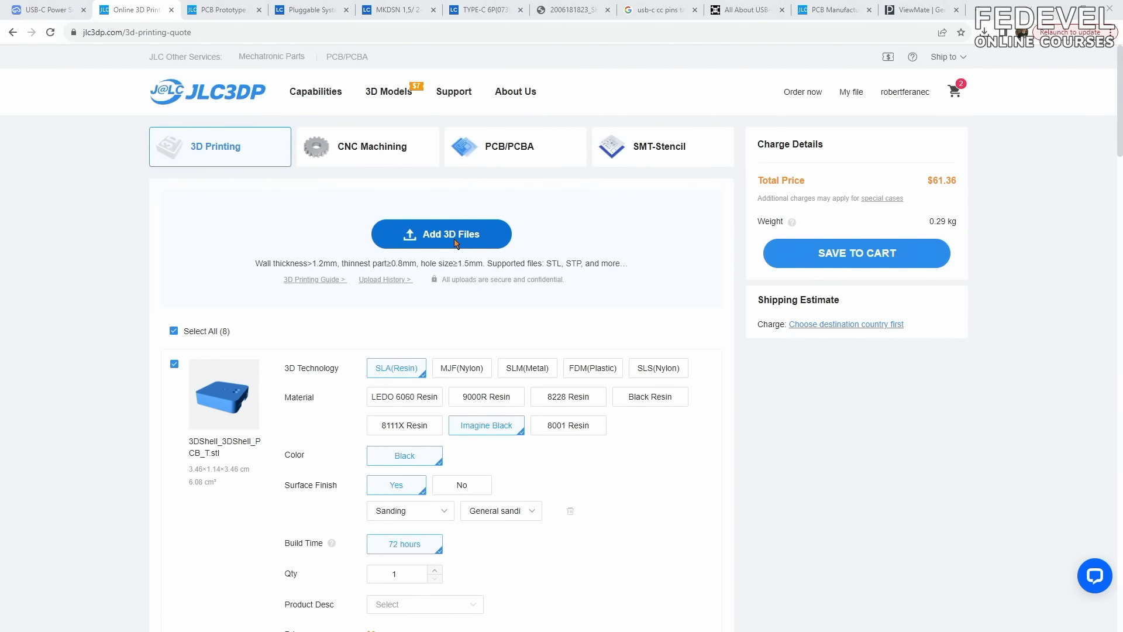
left_click(205, 110)
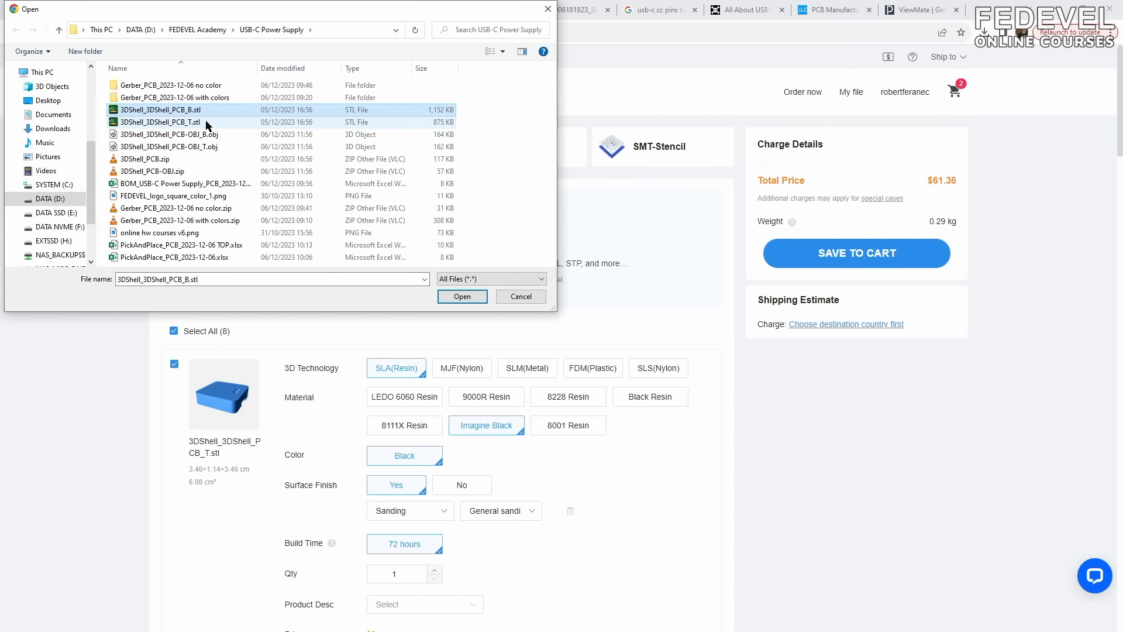
left_click(205, 122, "shift")
left_click(462, 296)
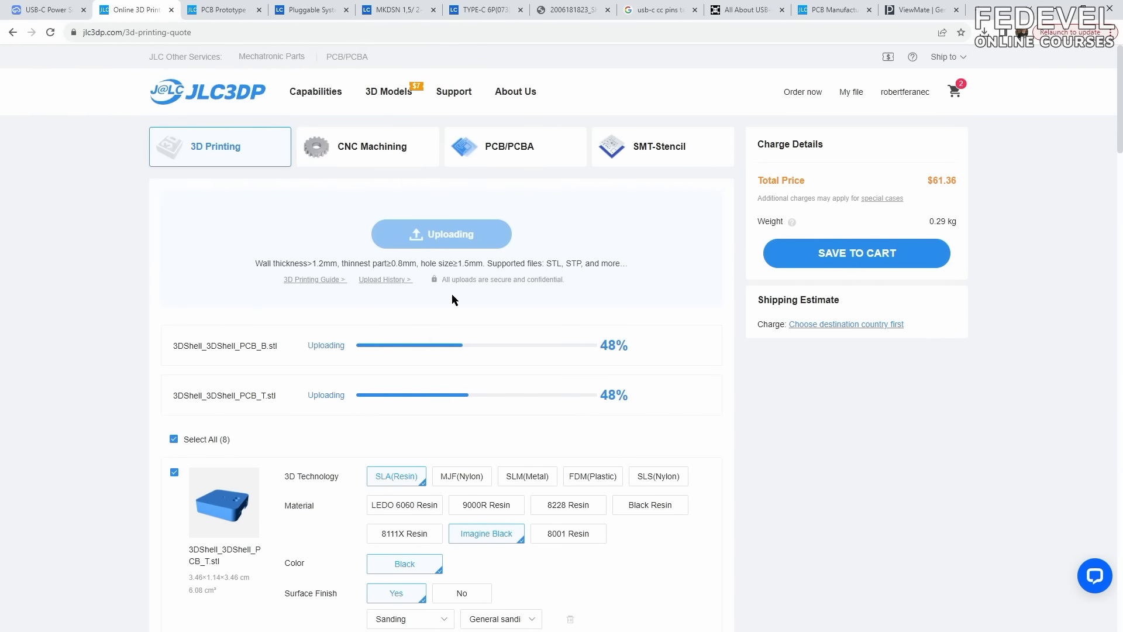
- Set the newly added top and bottom STL shells to SLS(Nylon) technology in black 3201PA-F Nylon
scroll(527, 298, "down", 10)
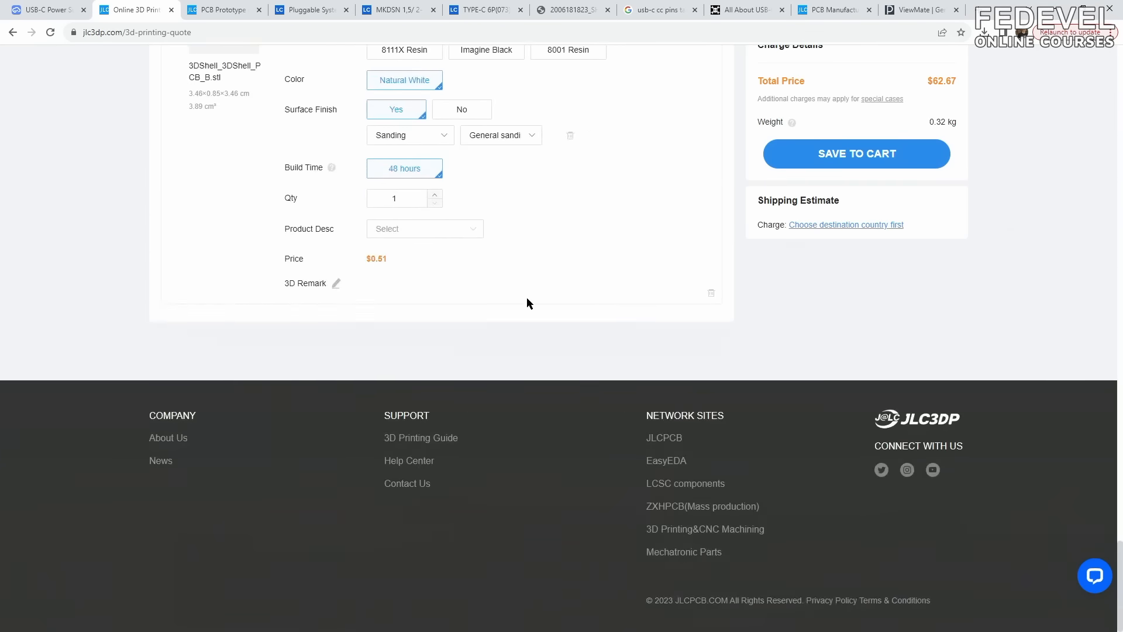
scroll(527, 303, "up", 5)
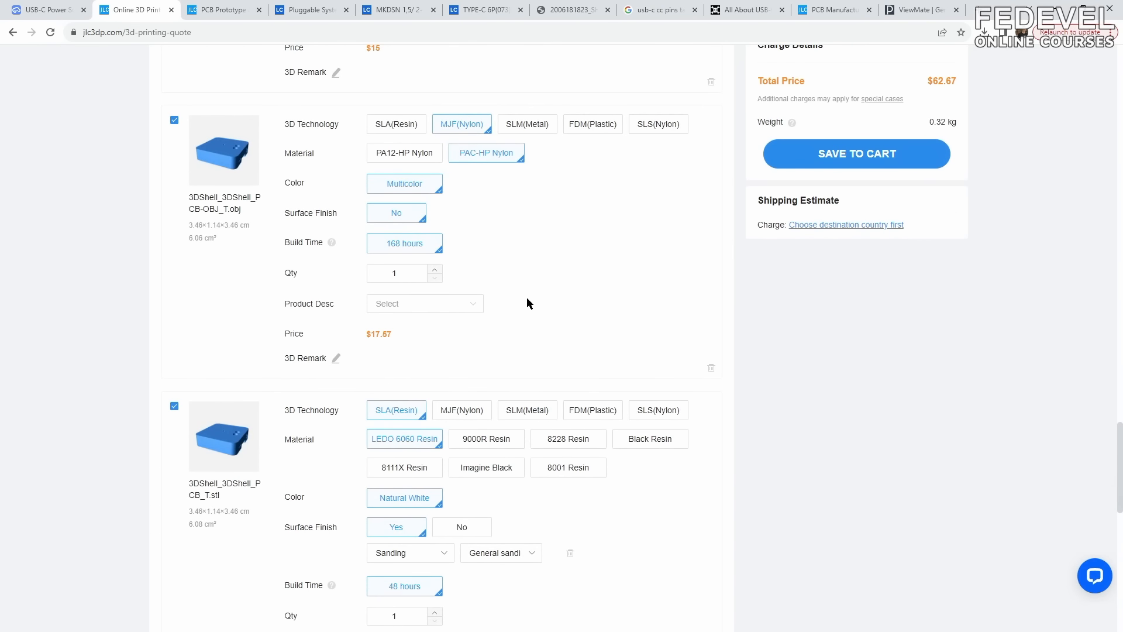
scroll(527, 303, "down", 3)
left_click(579, 235)
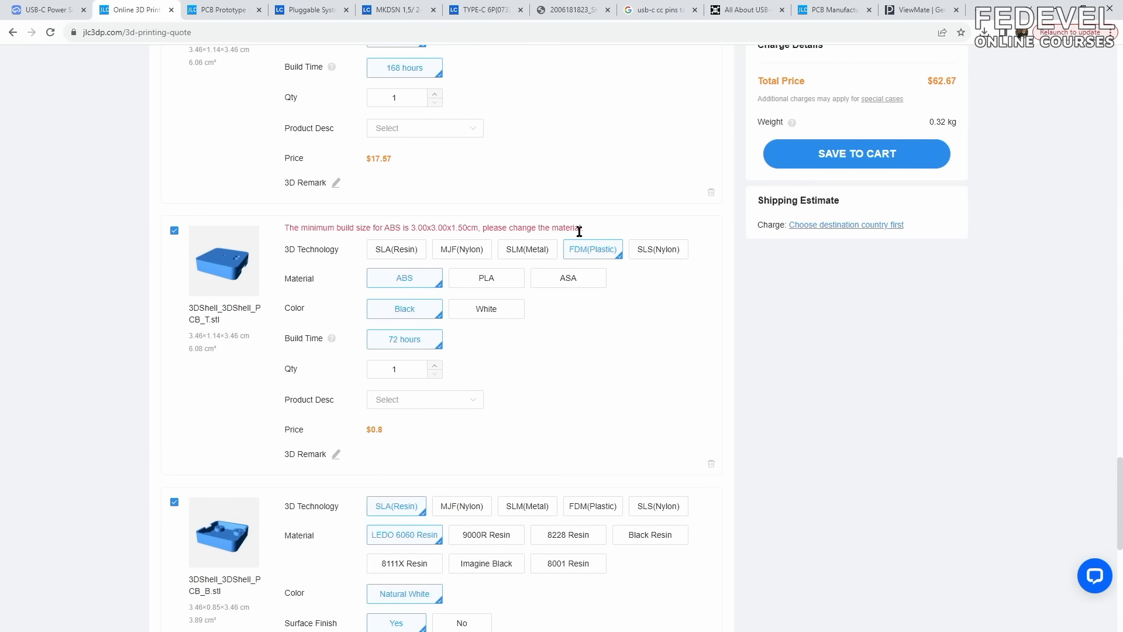
left_click(654, 248)
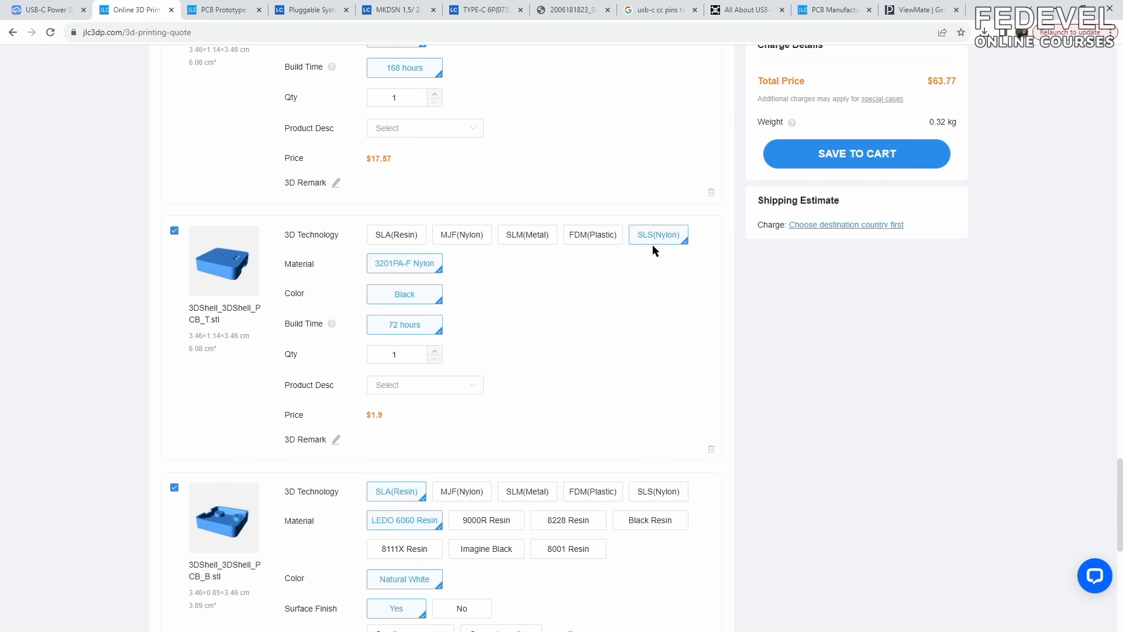
scroll(564, 359, "down", 4)
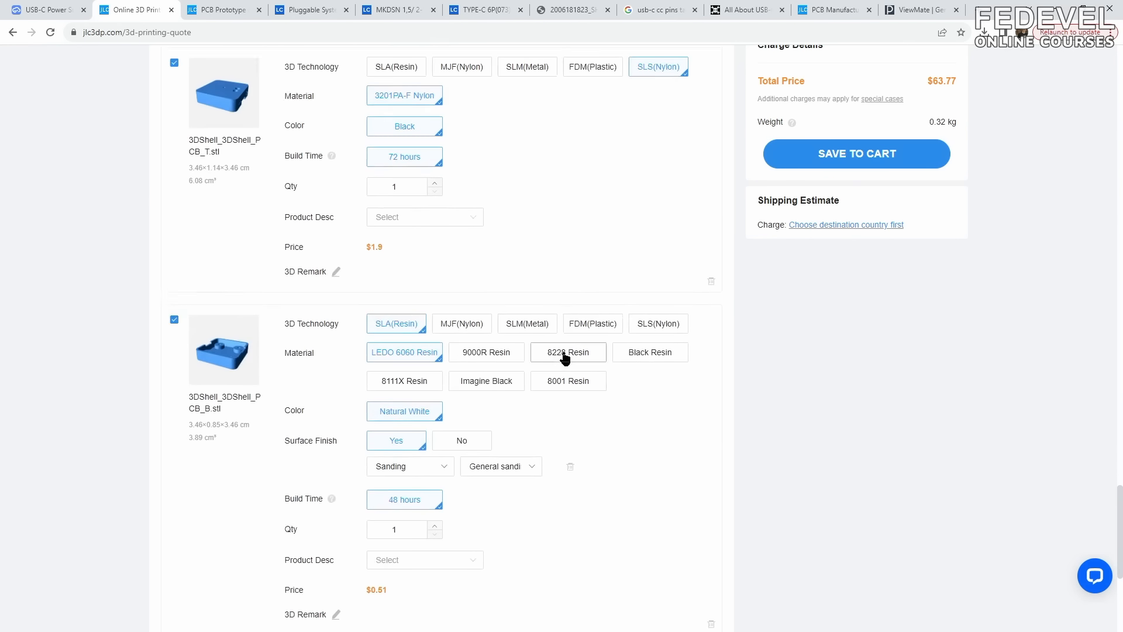
left_click(648, 260)
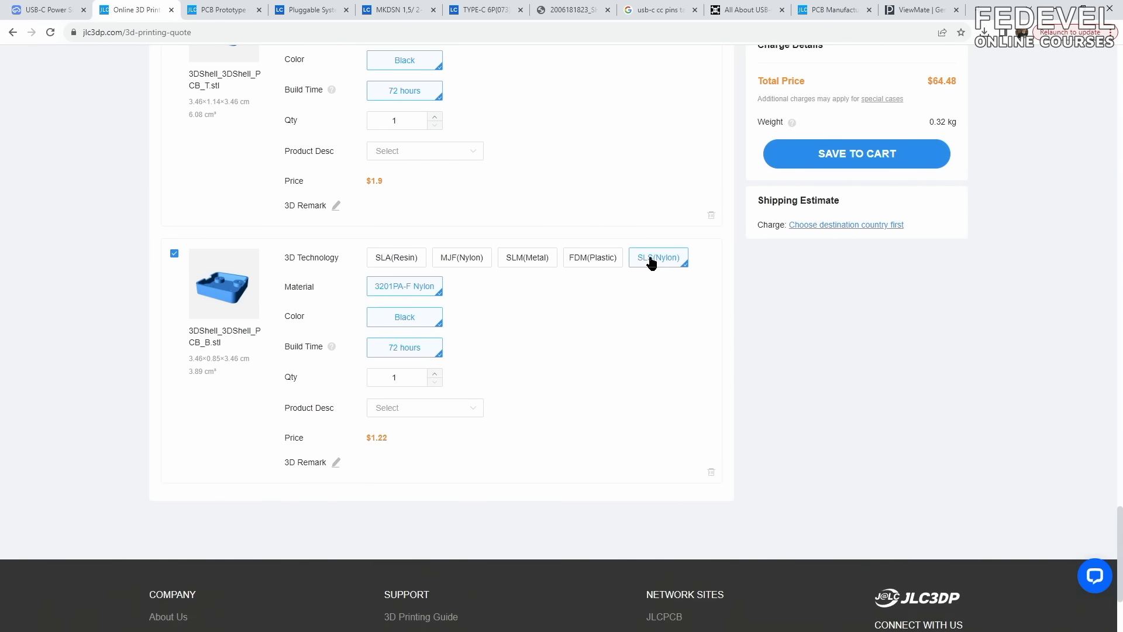
mouse_move(409, 286)
- Review the technology and material of every shell in the quote and try to save them all to the cart
scroll(563, 392, "up", 2)
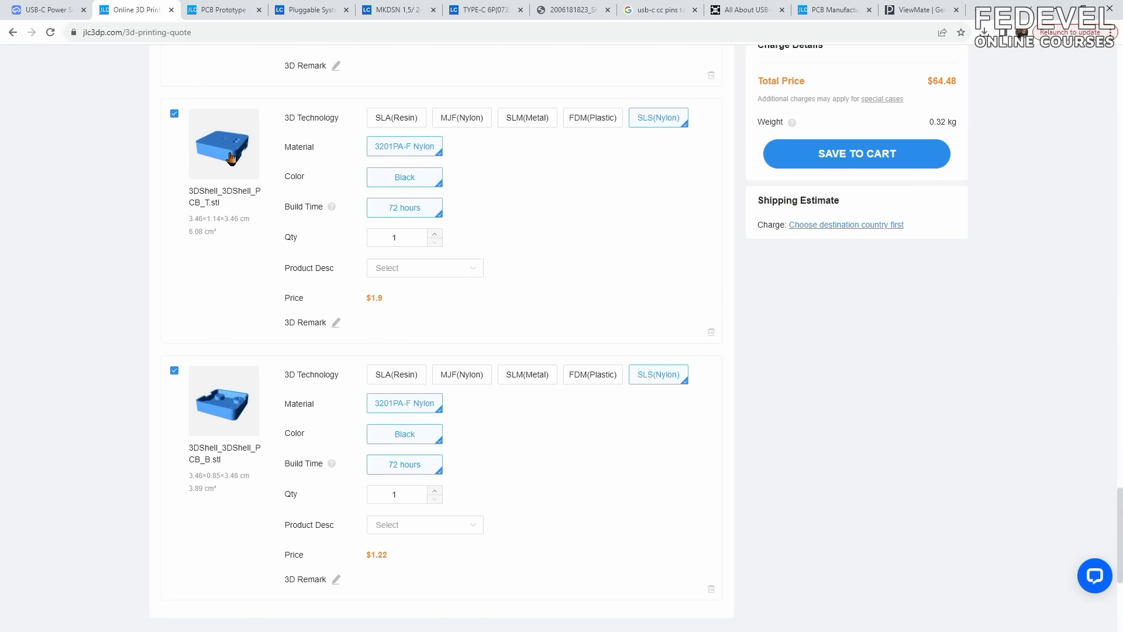
scroll(664, 208, "up", 7)
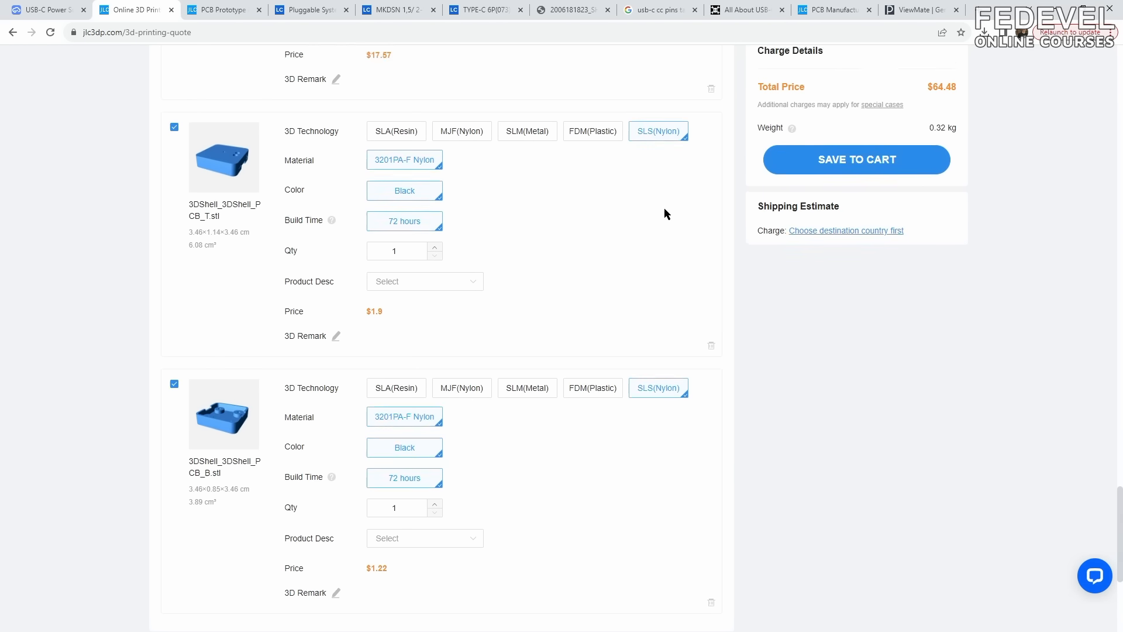
scroll(664, 214, "up", 3)
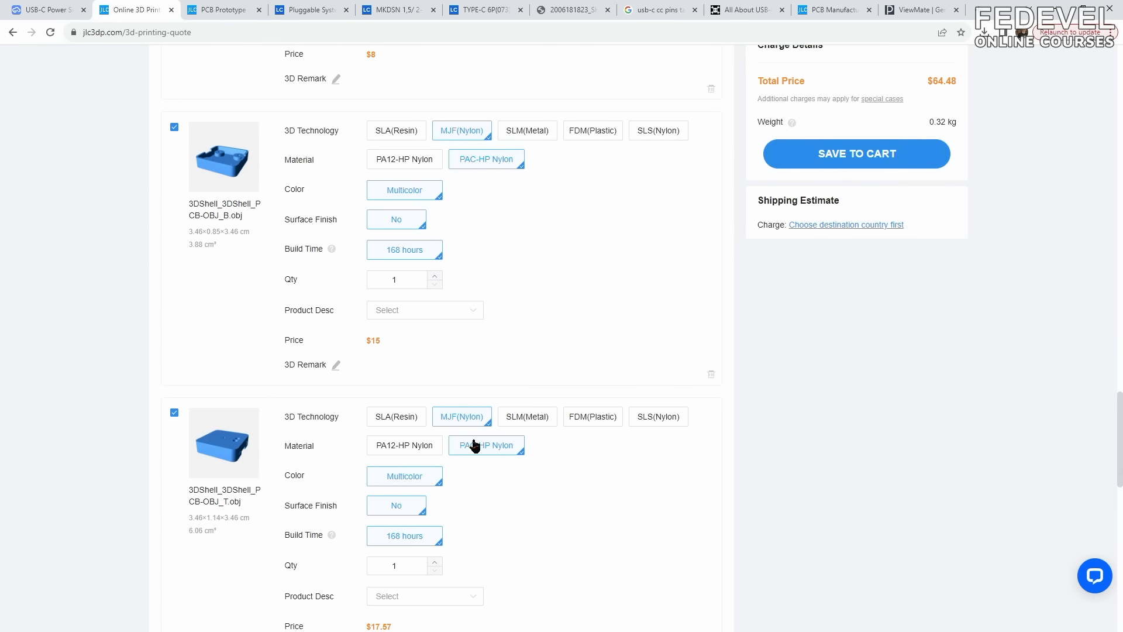
scroll(583, 323, "up", 4)
scroll(583, 324, "up", 5)
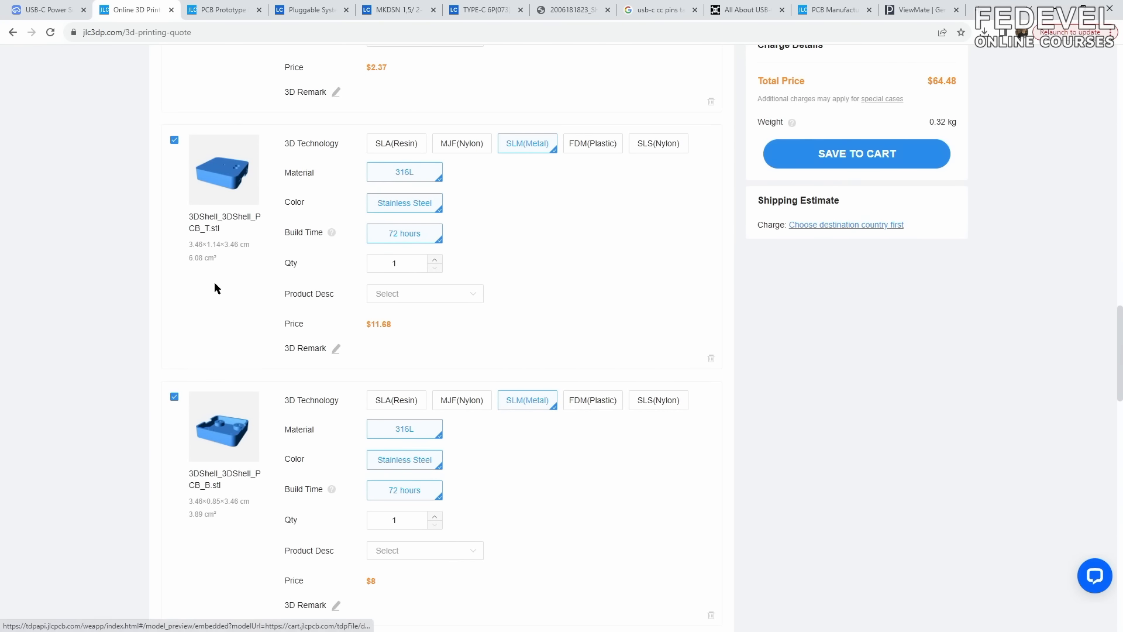
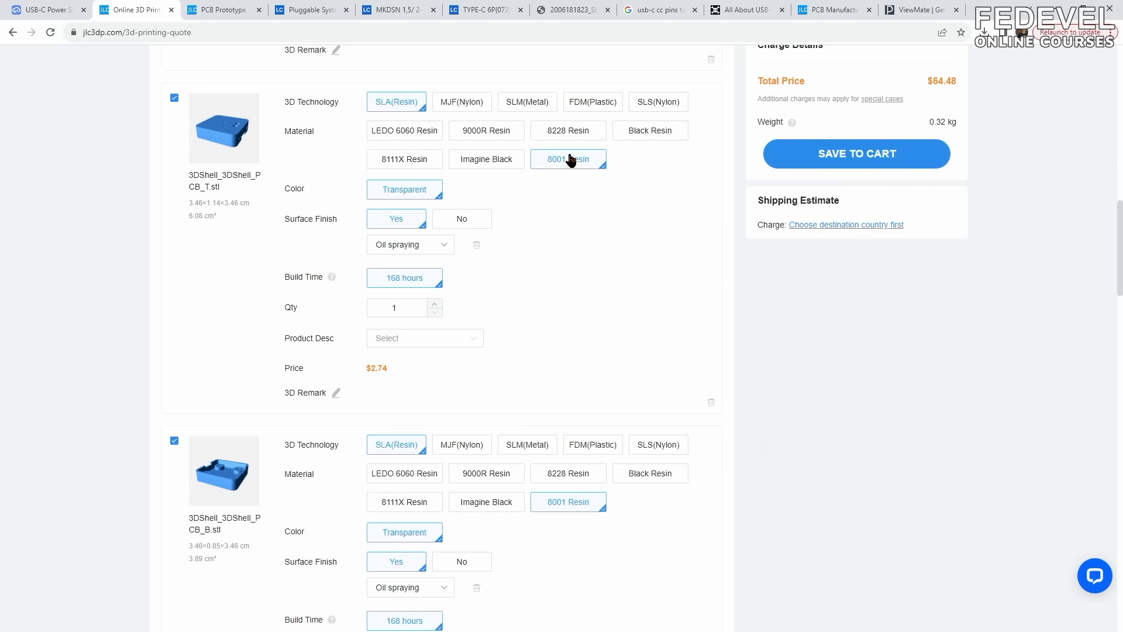
scroll(580, 251, "up", 11)
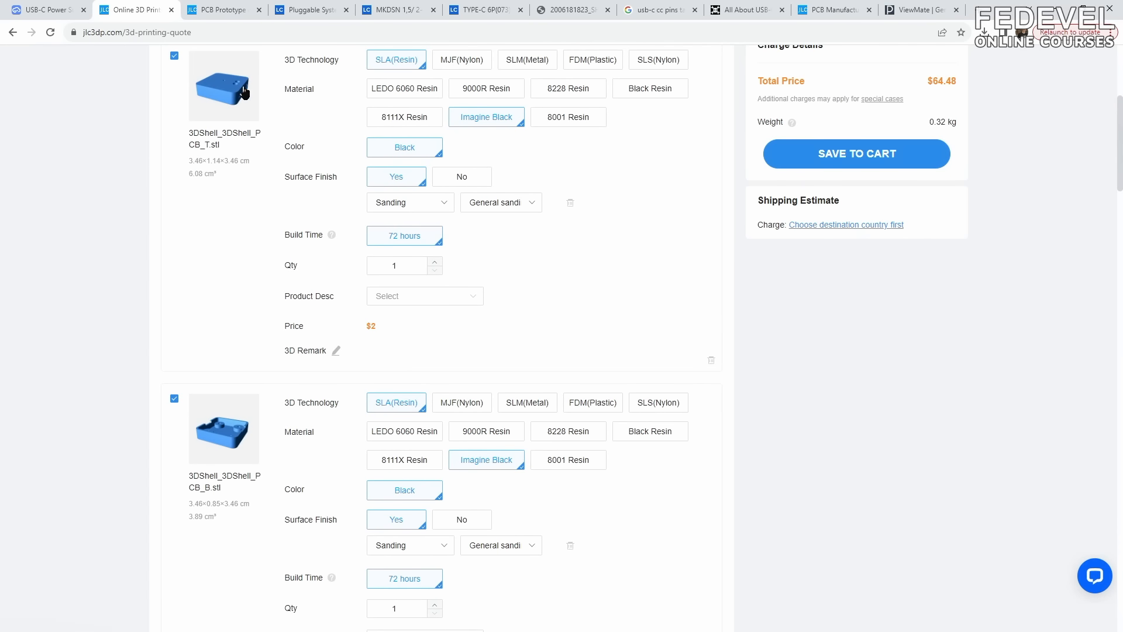
scroll(561, 179, "up", 1)
scroll(562, 178, "up", 5)
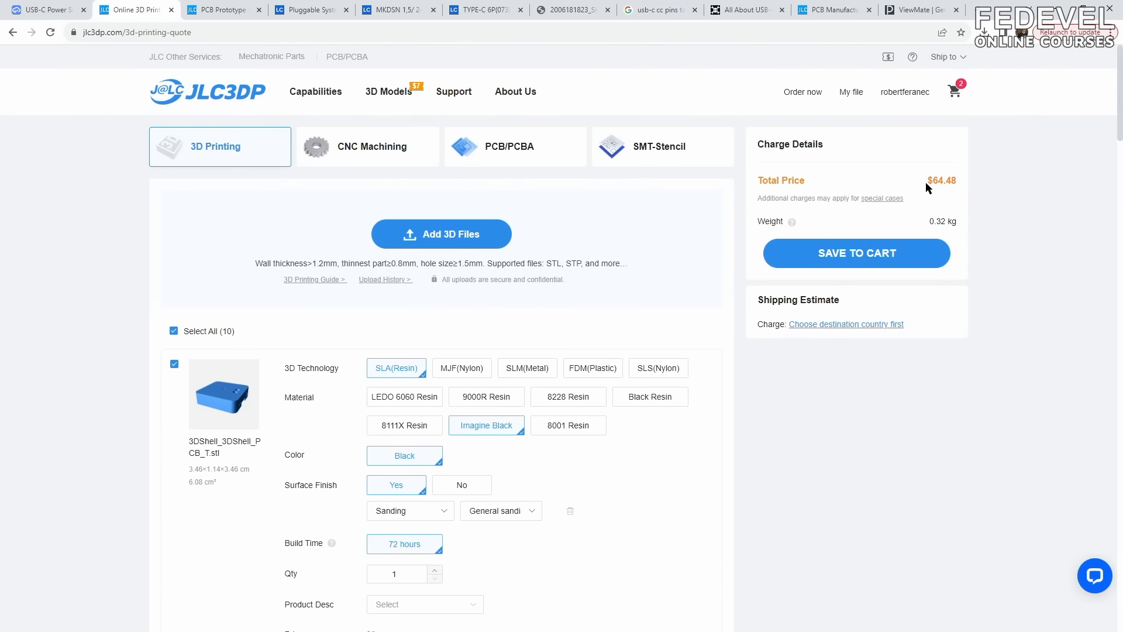
left_click(851, 255)
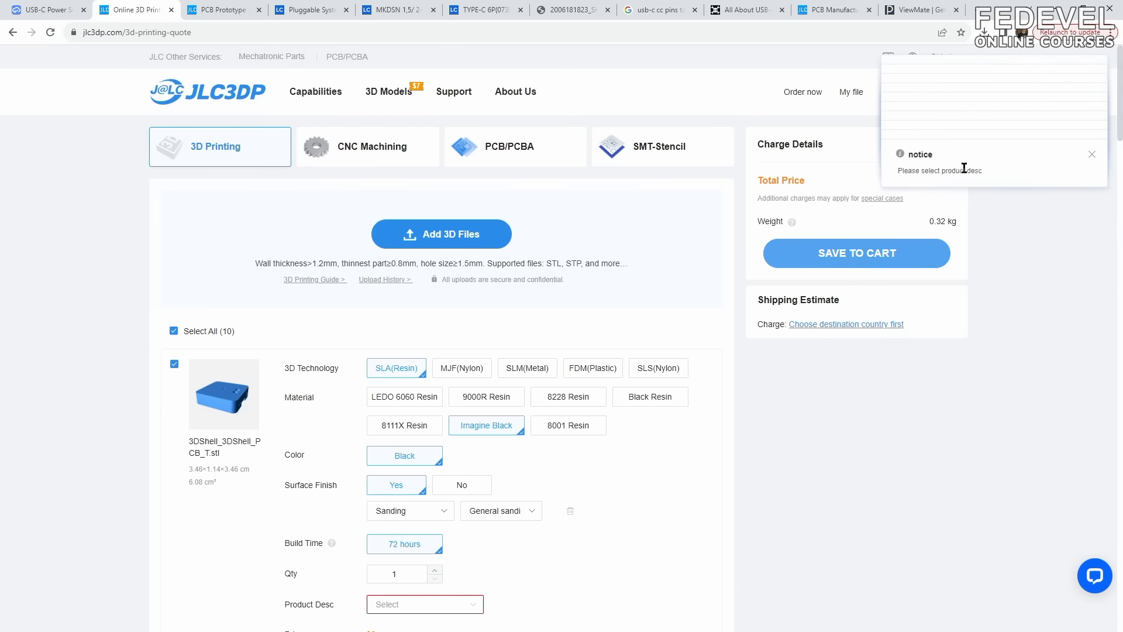
left_click(1092, 157)
- Set the Imagine Black top shell's product description to others with the text "box", and copy that text
scroll(532, 209, "down", 4)
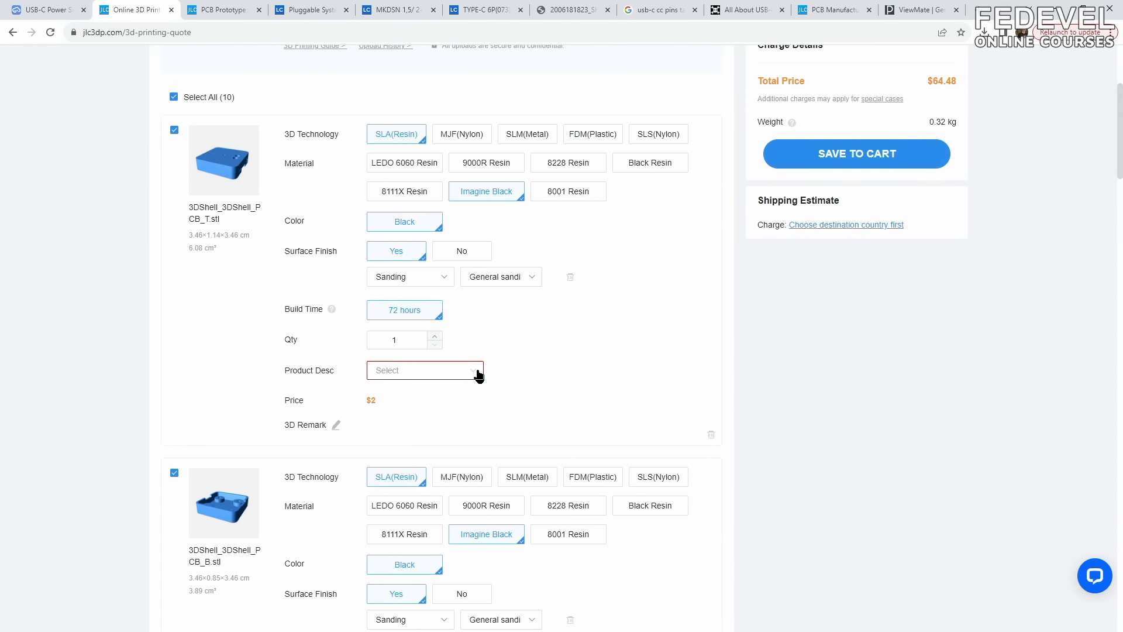
left_click(476, 372)
scroll(476, 427, "down", 3)
left_click(408, 489)
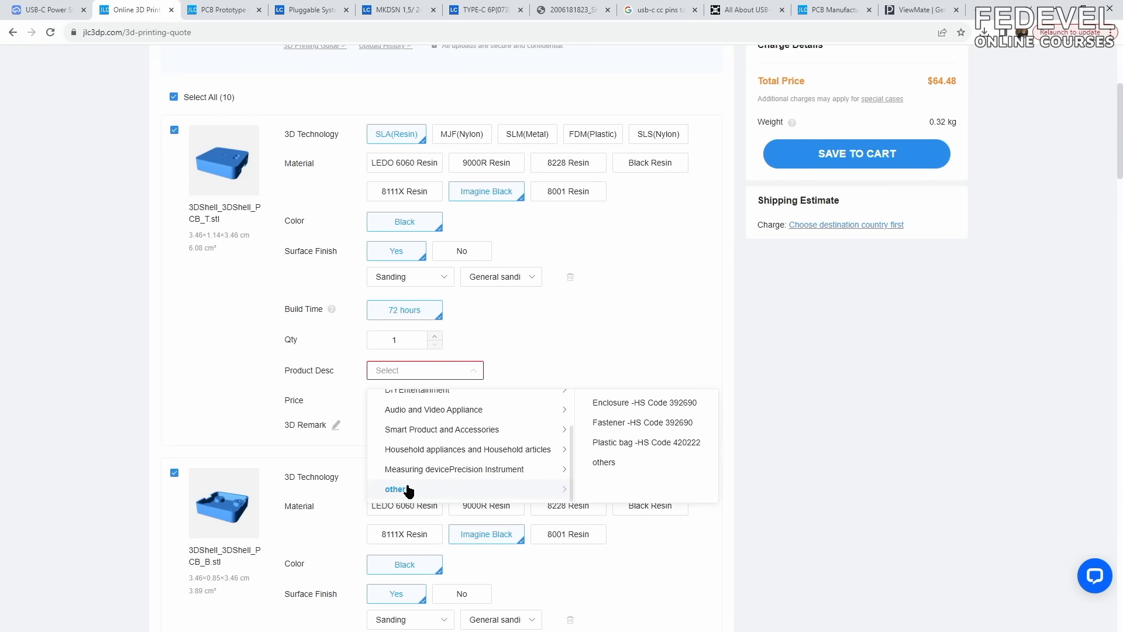
left_click(604, 462)
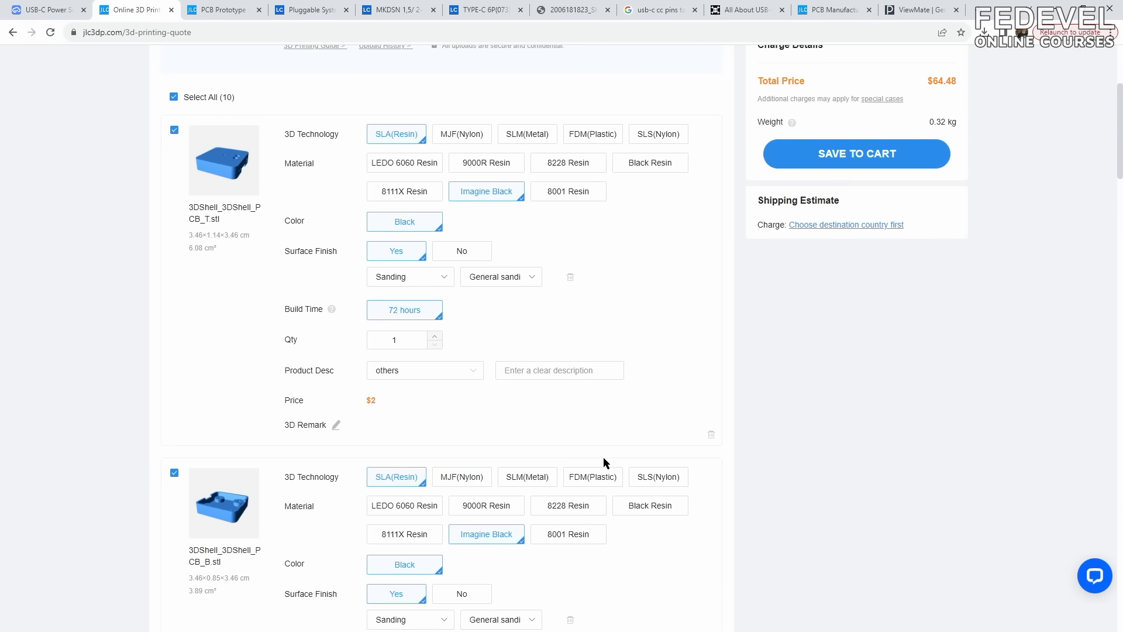
left_click(578, 370)
type("box")
right_click(511, 370)
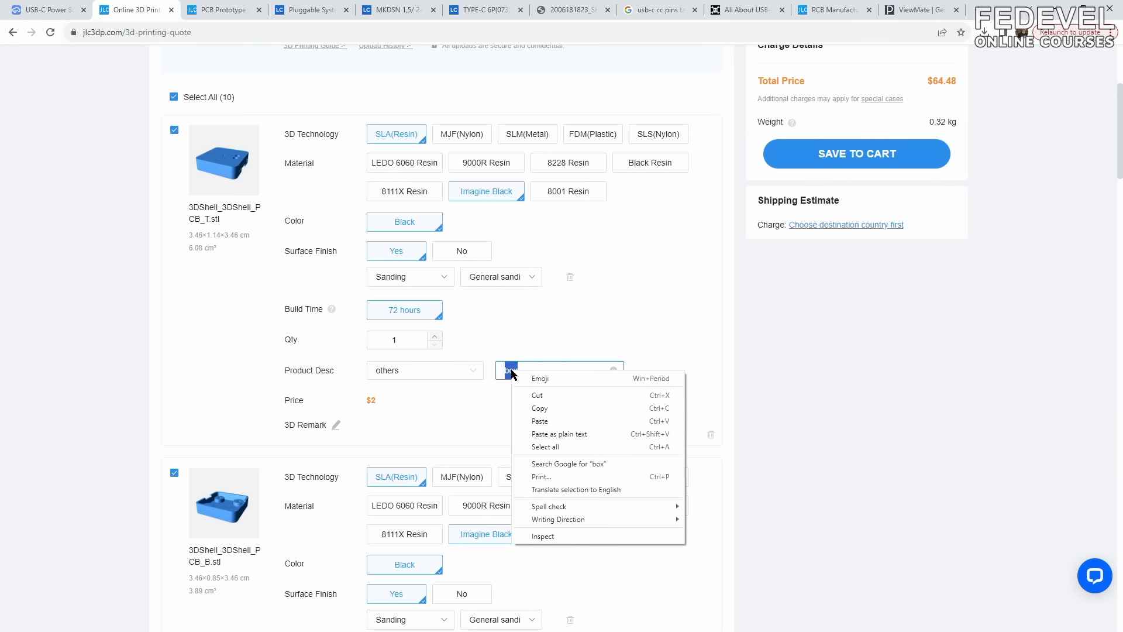
left_click(549, 409)
- Set the Imagine Black bottom shell's product description to others and paste "box" as its description text
scroll(551, 405, "down", 4)
scroll(551, 411, "down", 2)
left_click(465, 362)
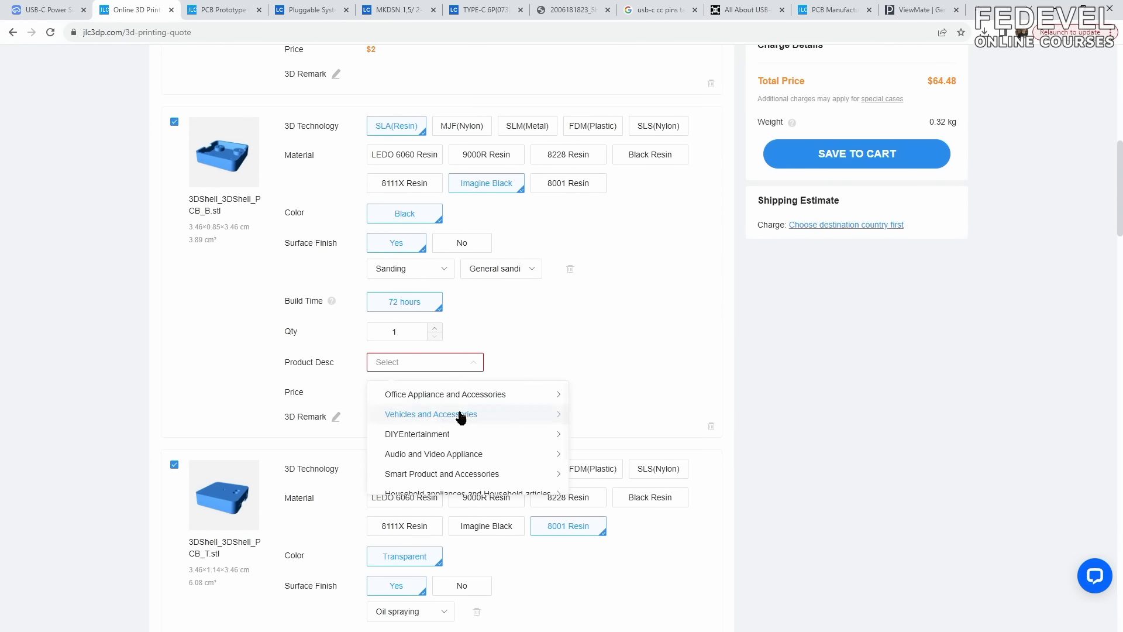
scroll(459, 415, "down", 2)
left_click(511, 479)
left_click(604, 454)
right_click(567, 362)
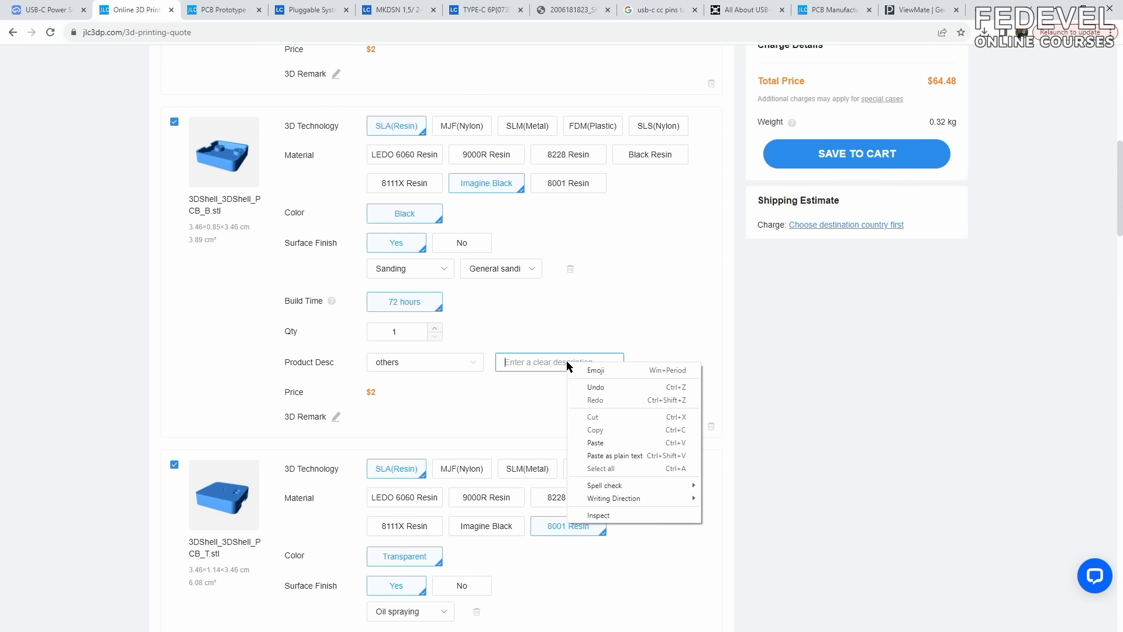
left_click(586, 443)
- Set the transparent 8001 Resin top shell's product description to others with the copied text "box"
scroll(556, 412, "down", 4)
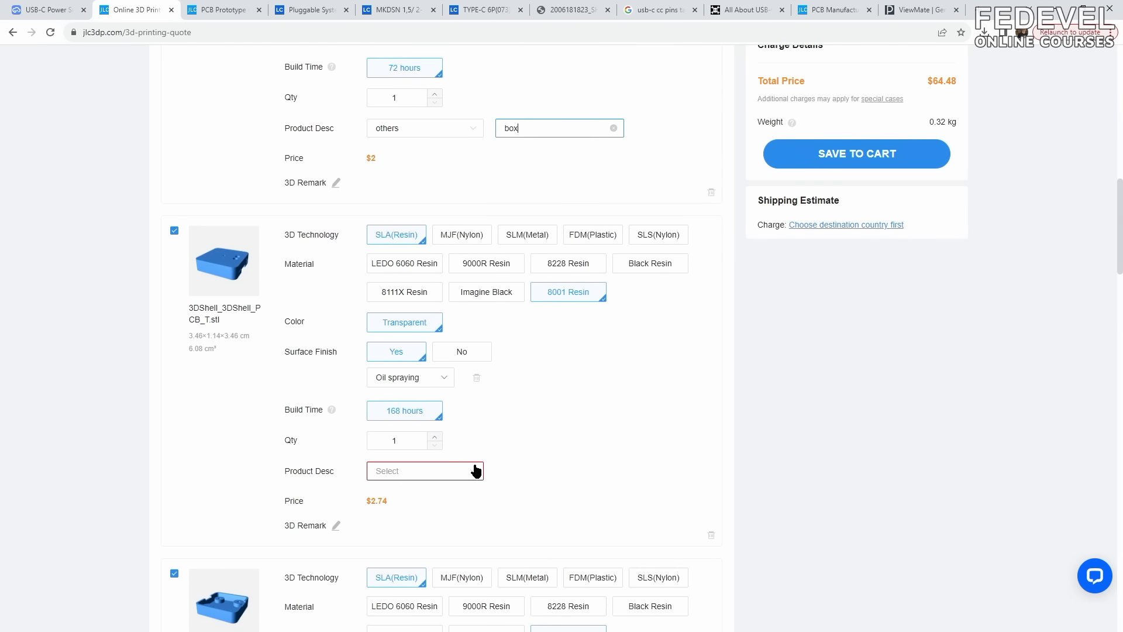
left_click(475, 469)
scroll(445, 553, "down", 2)
left_click(421, 589)
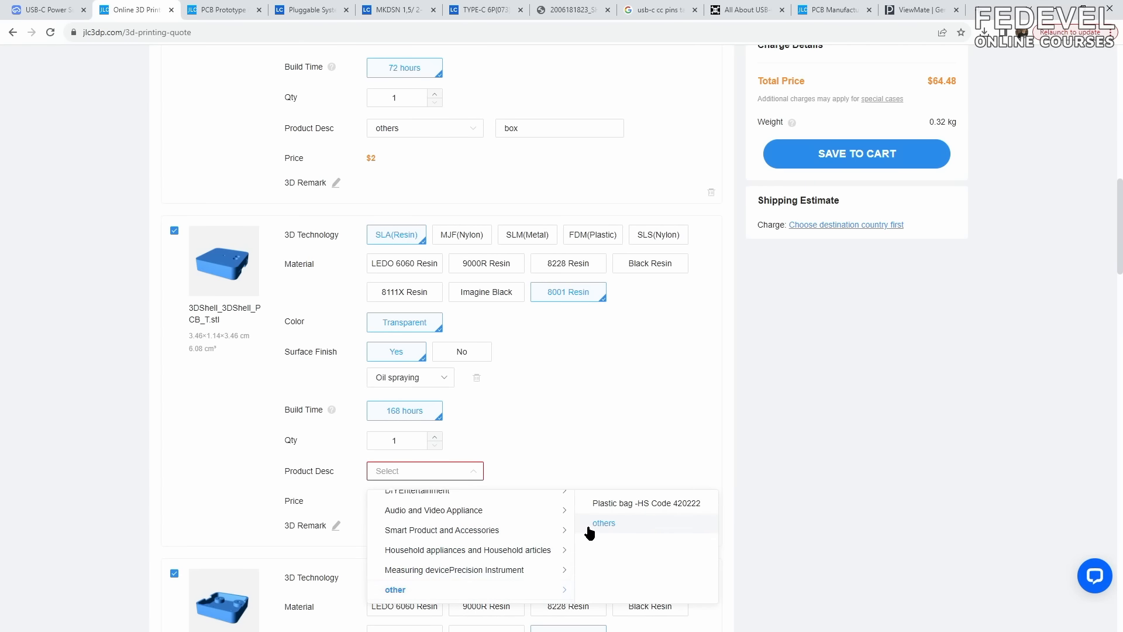
left_click(594, 521)
right_click(539, 470)
left_click(546, 391)
- Set the transparent 8001 Resin bottom shell's product description to others with the copied text "box"
scroll(546, 391, "down", 7)
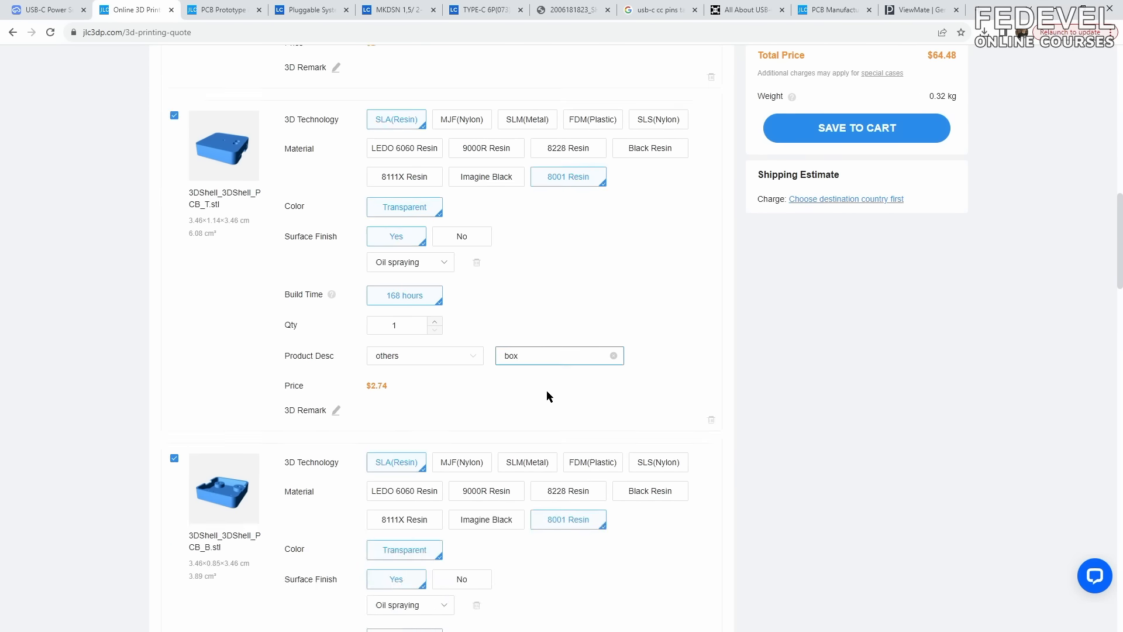
left_click(454, 403)
scroll(448, 503, "down", 2)
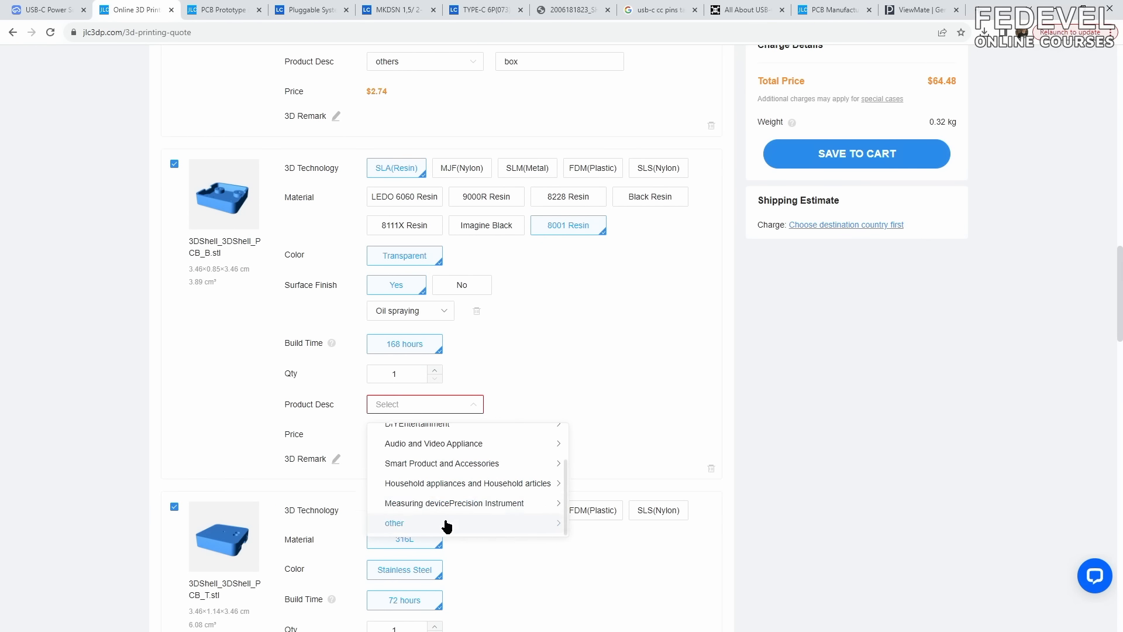
left_click(446, 521)
left_click(605, 459)
right_click(553, 404)
left_click(567, 477)
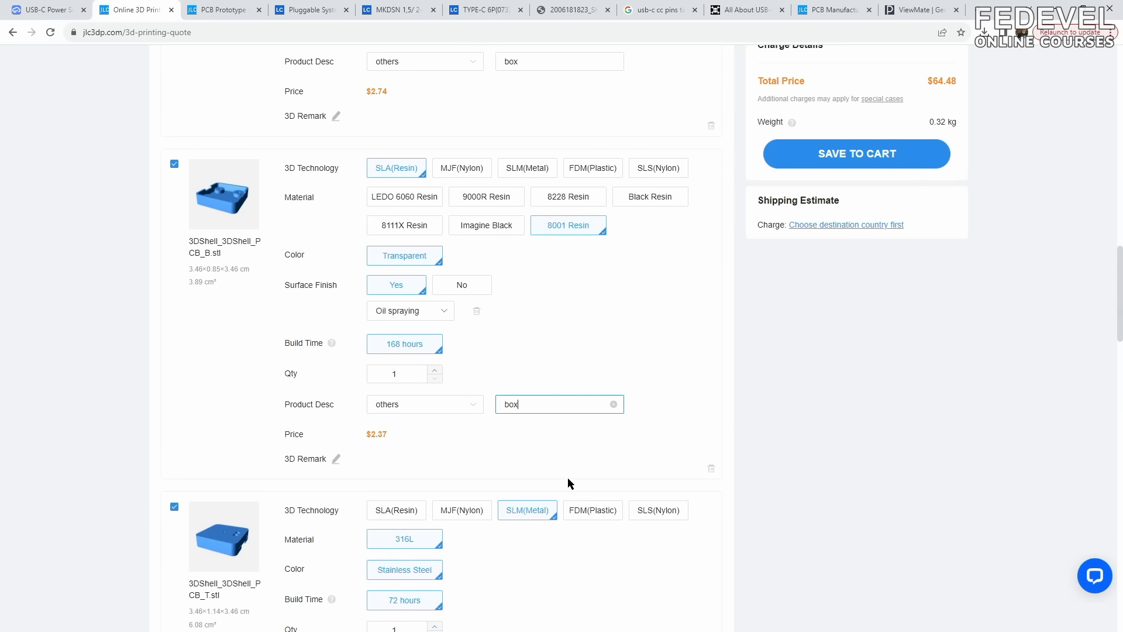
- Set the 316L stainless steel top shell's product description to others with the copied text "box"
scroll(527, 451, "down", 5)
scroll(528, 456, "down", 1)
left_click(475, 310)
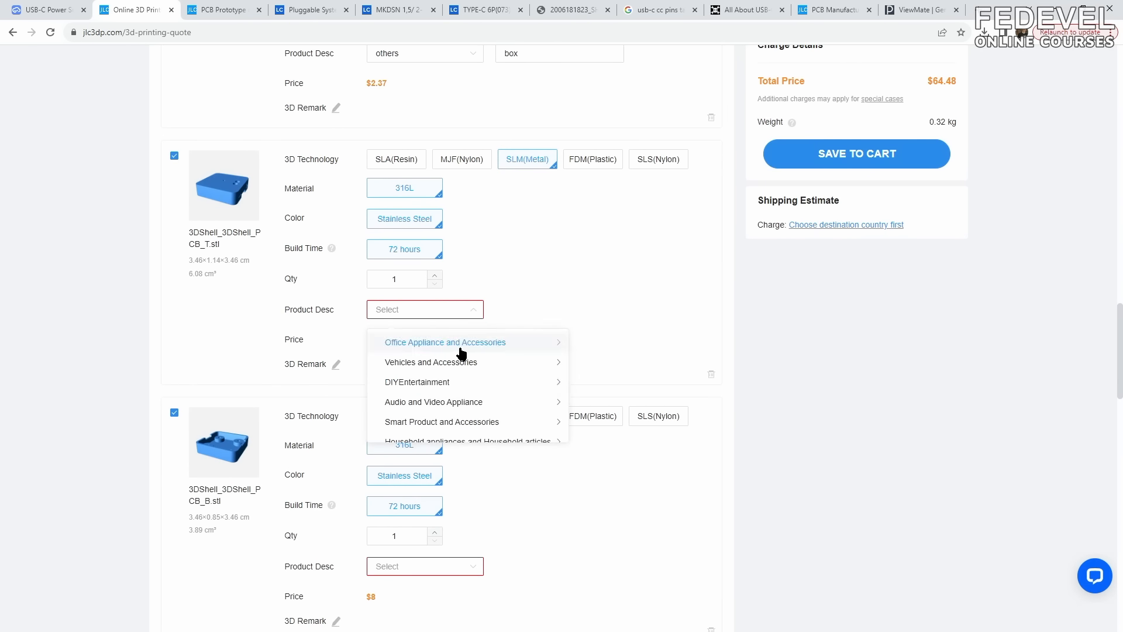
scroll(462, 353, "down", 2)
left_click(447, 429)
scroll(610, 395, "down", 2)
left_click(604, 426)
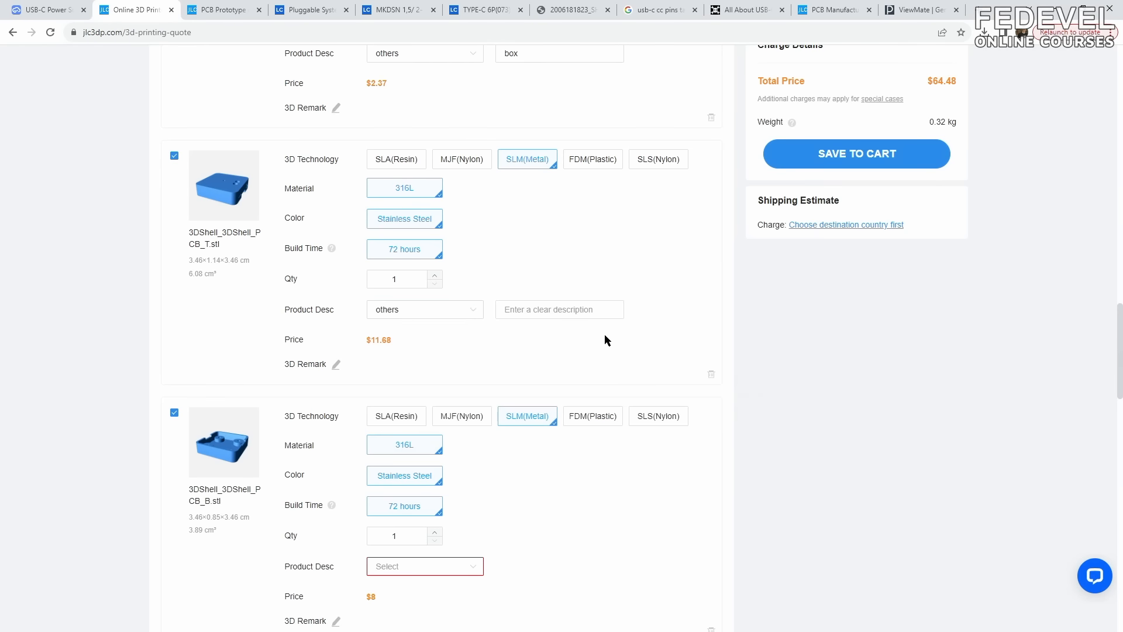
right_click(581, 311)
left_click(608, 392)
- Set the 316L stainless steel bottom shell's product description to others with the copied text "box"
scroll(515, 424, "down", 4)
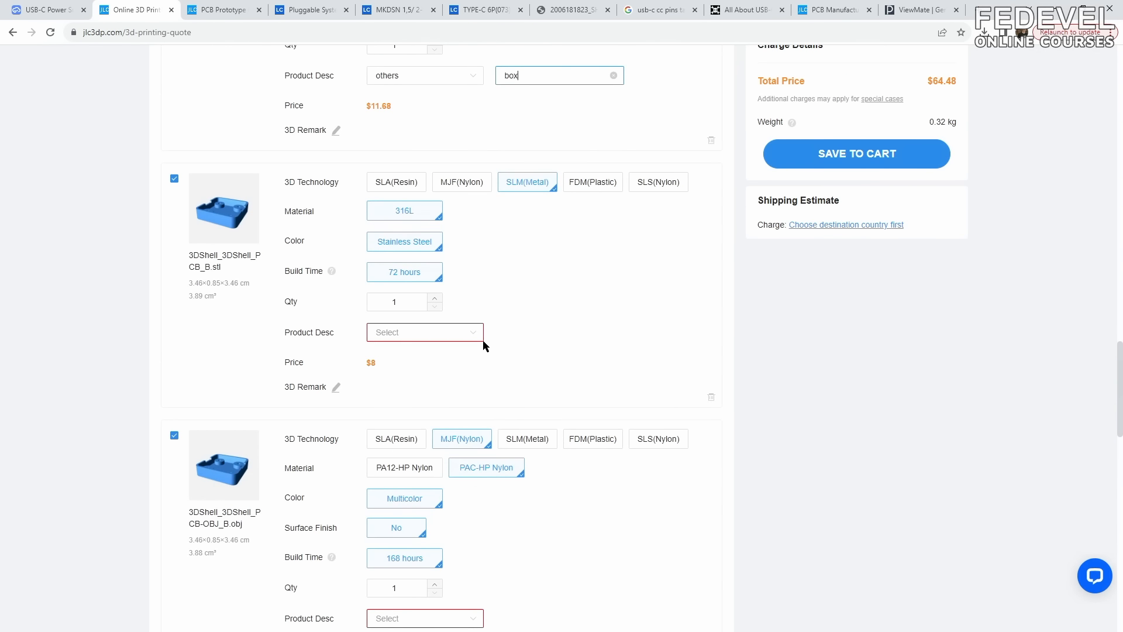
left_click(475, 335)
scroll(452, 404, "down", 2)
left_click(442, 455)
scroll(622, 446, "down", 2)
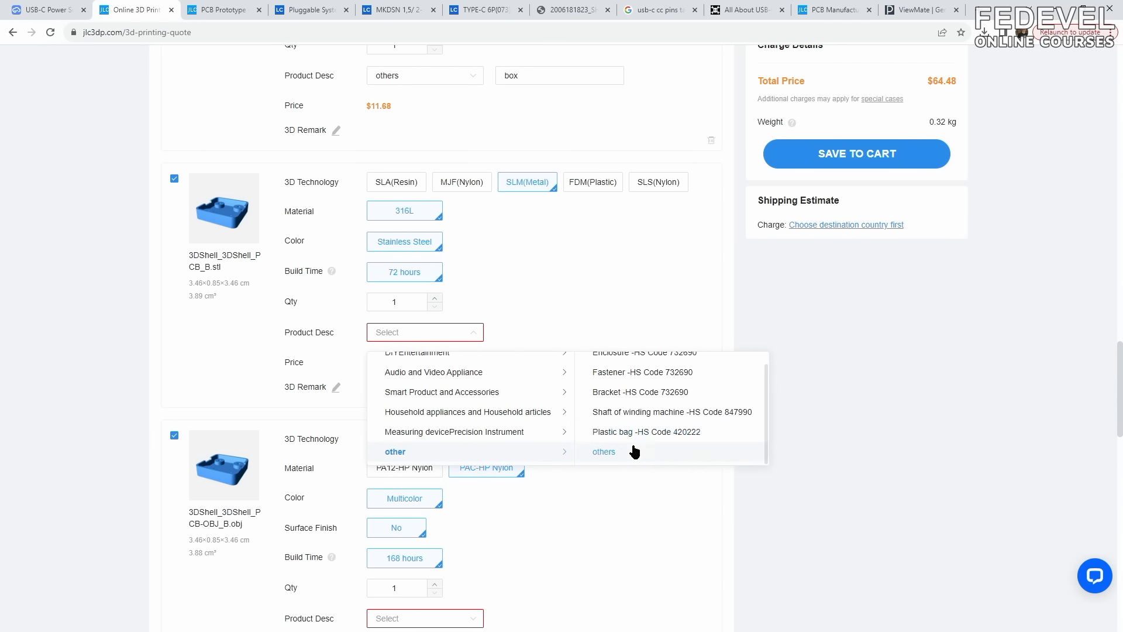
left_click(636, 451)
right_click(598, 333)
left_click(625, 413)
- Set the multicolor OBJ bottom shell's product description to others with the copied text "box"
scroll(546, 402, "down", 7)
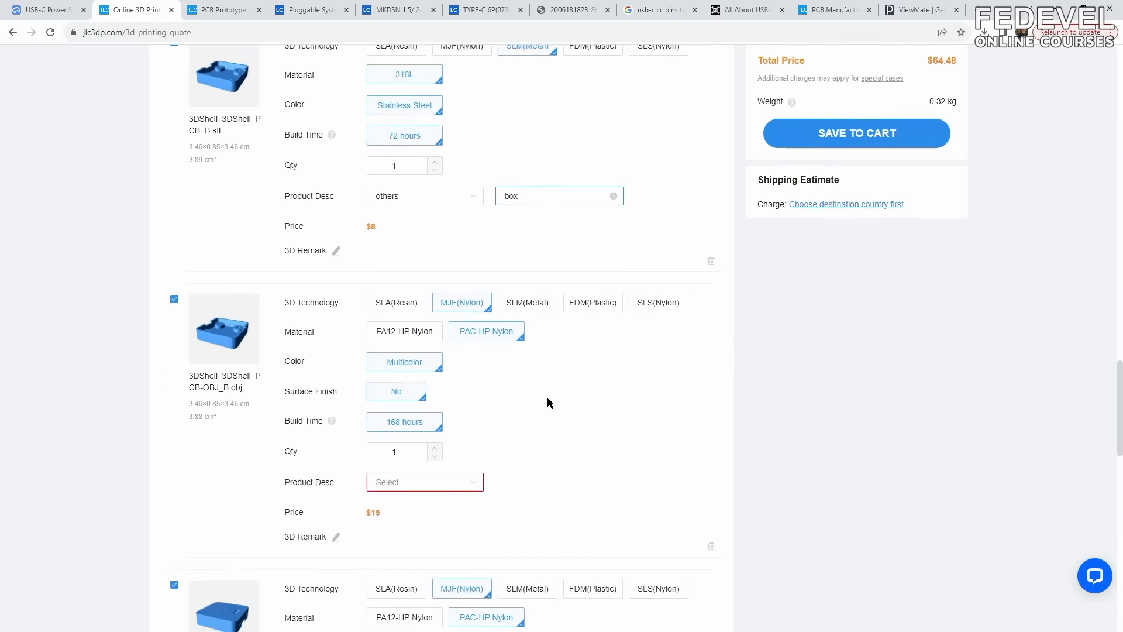
left_click(467, 211)
scroll(464, 243, "down", 3)
left_click(457, 326)
left_click(622, 300)
right_click(575, 209)
left_click(622, 286)
- Set the multicolor OBJ top shell's product description to others with the copied text "box"
scroll(588, 309, "down", 5)
left_click(471, 203)
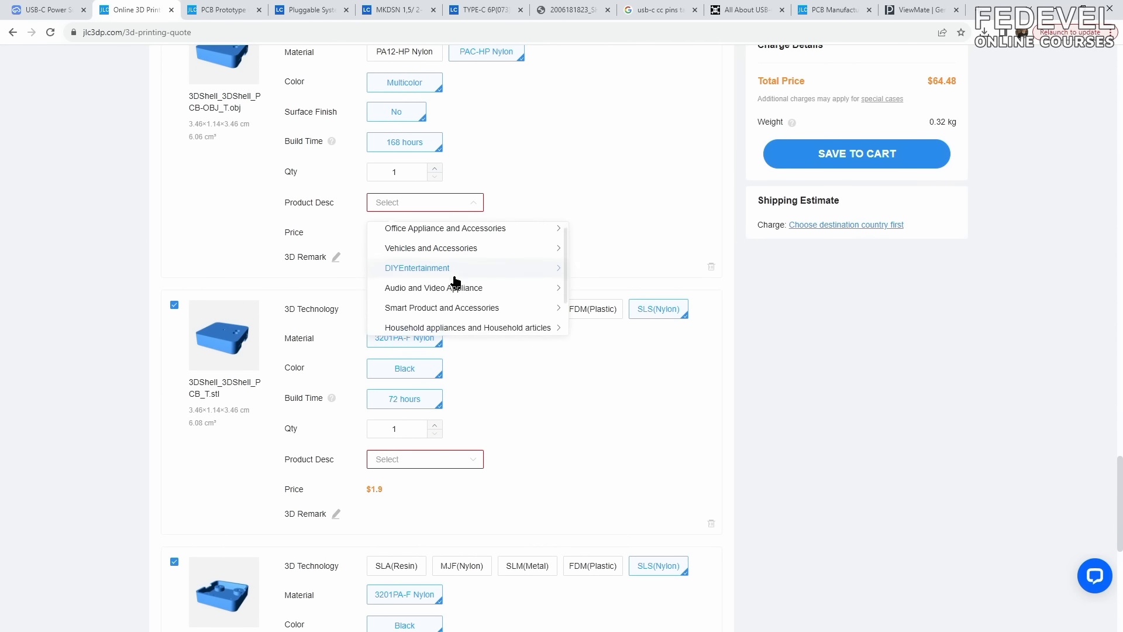
scroll(447, 292, "down", 3)
left_click(447, 318)
left_click(602, 296)
right_click(592, 200)
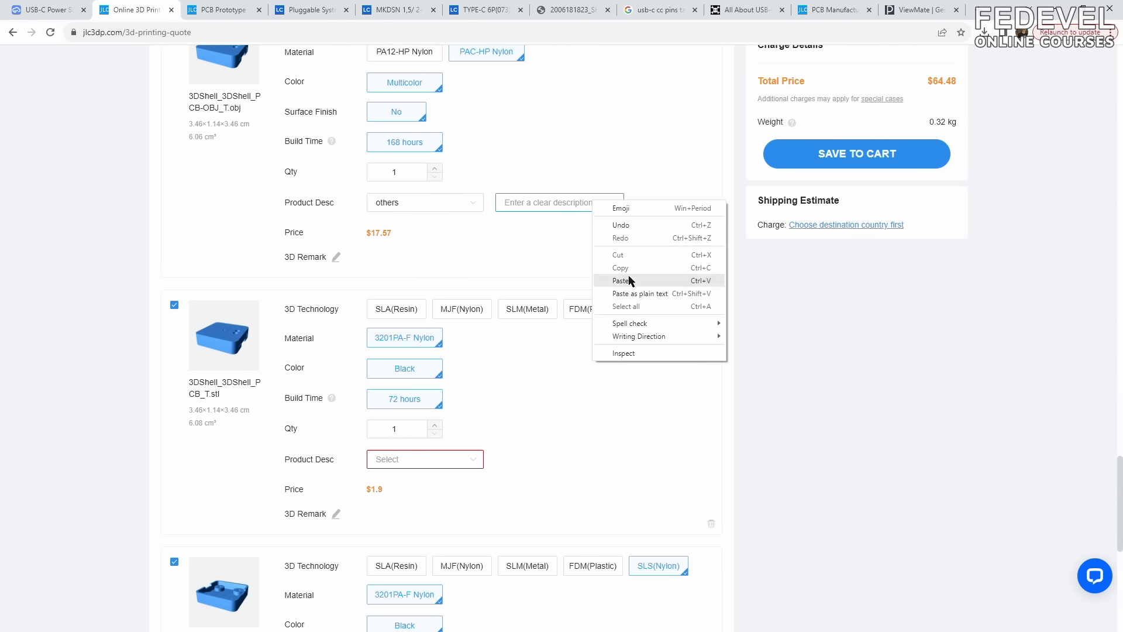
left_click(632, 282)
- Set the black 3201PA-F Nylon top shell's product description to others with the copied text "box"
scroll(554, 316, "down", 4)
left_click(473, 230)
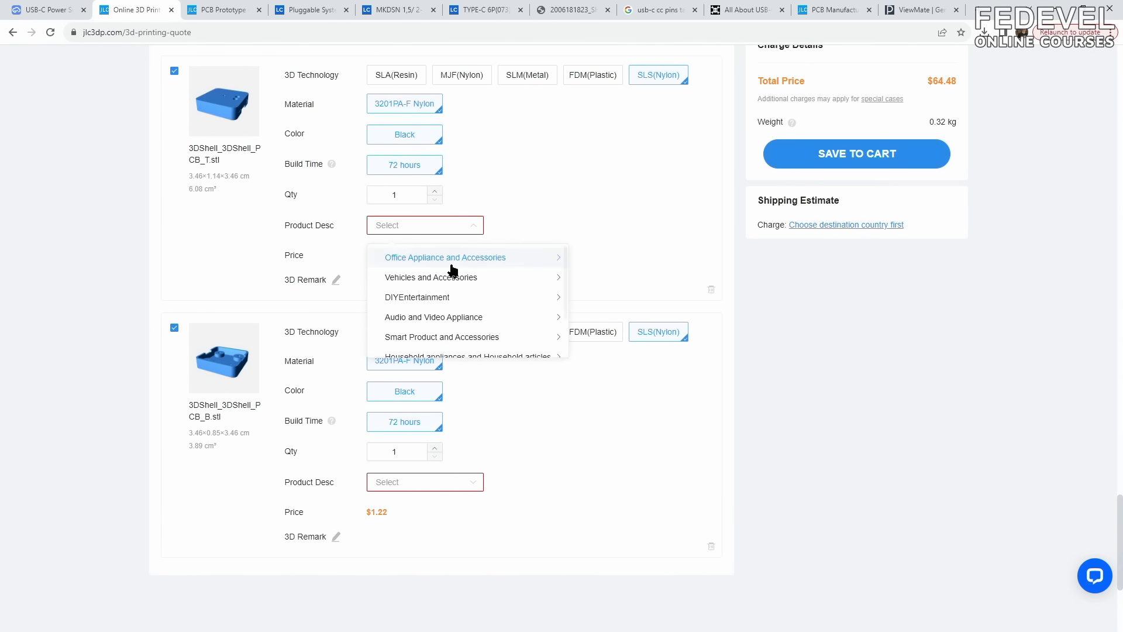
scroll(448, 298, "down", 3)
left_click(443, 347)
left_click(602, 313)
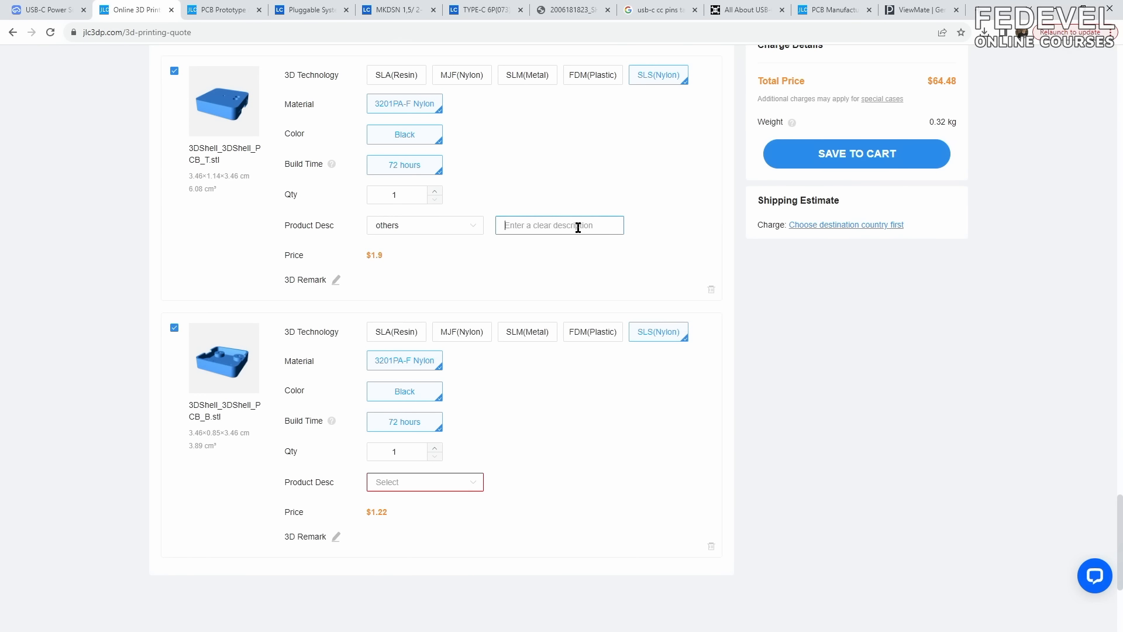
right_click(576, 226)
left_click(608, 305)
- Set the black 3201PA-F Nylon bottom shell's product description to others with the copied text "box"
left_click(459, 485)
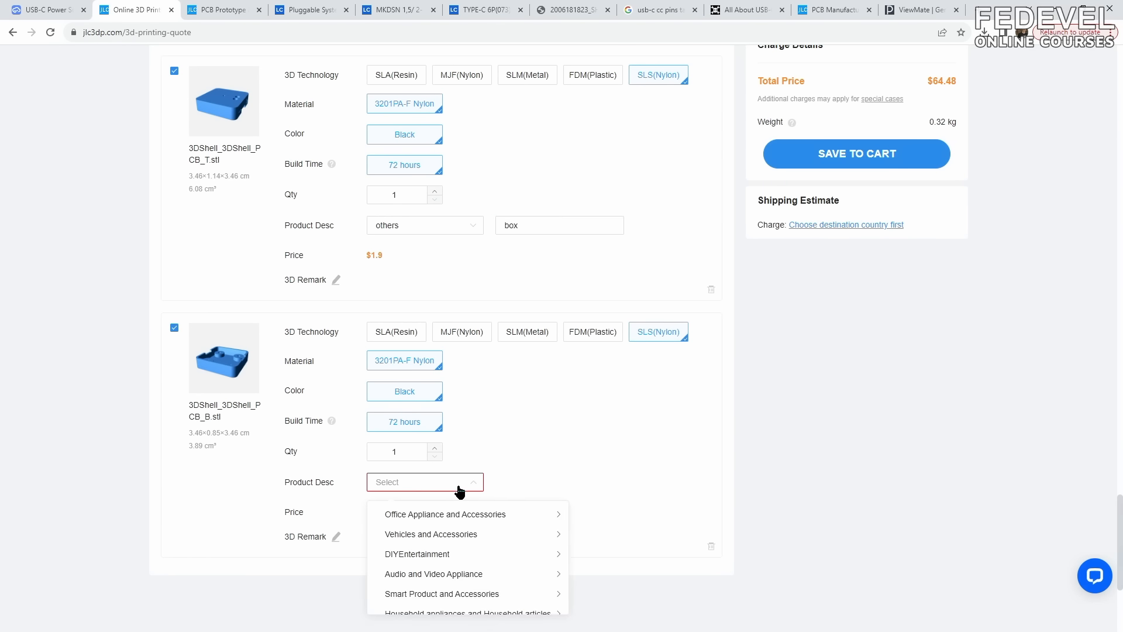
scroll(459, 487, "down", 3)
scroll(445, 410, "down", 2)
mouse_move(468, 425)
left_click(600, 394)
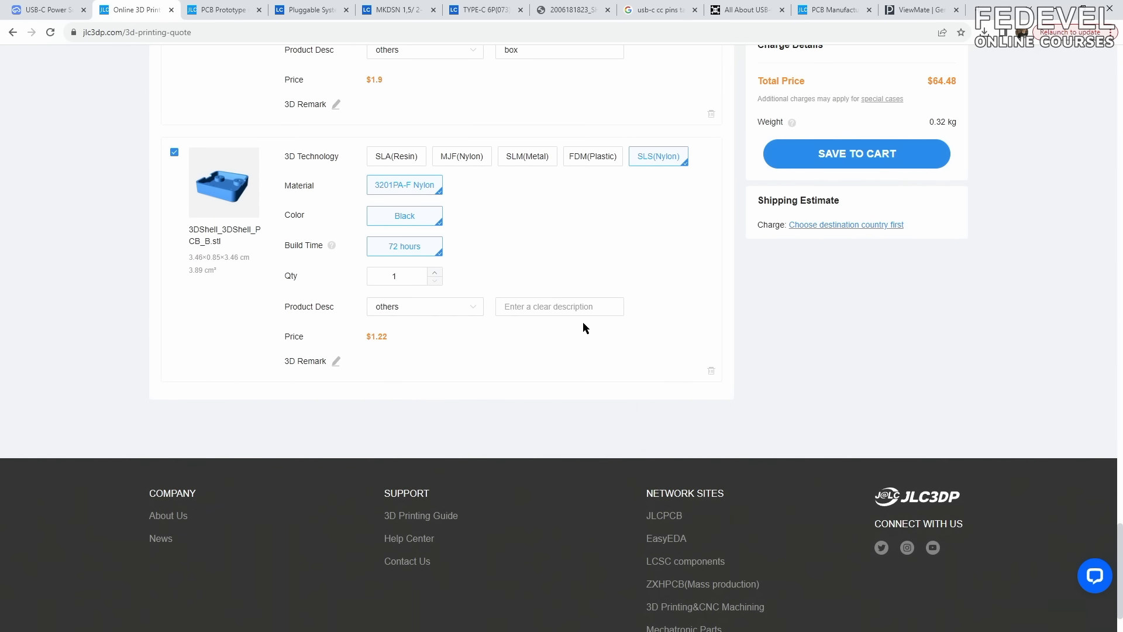
right_click(578, 309)
left_click(609, 389)
- Save all the configured 3D-printed shells to the cart and dismiss the notice
scroll(657, 298, "up", 2)
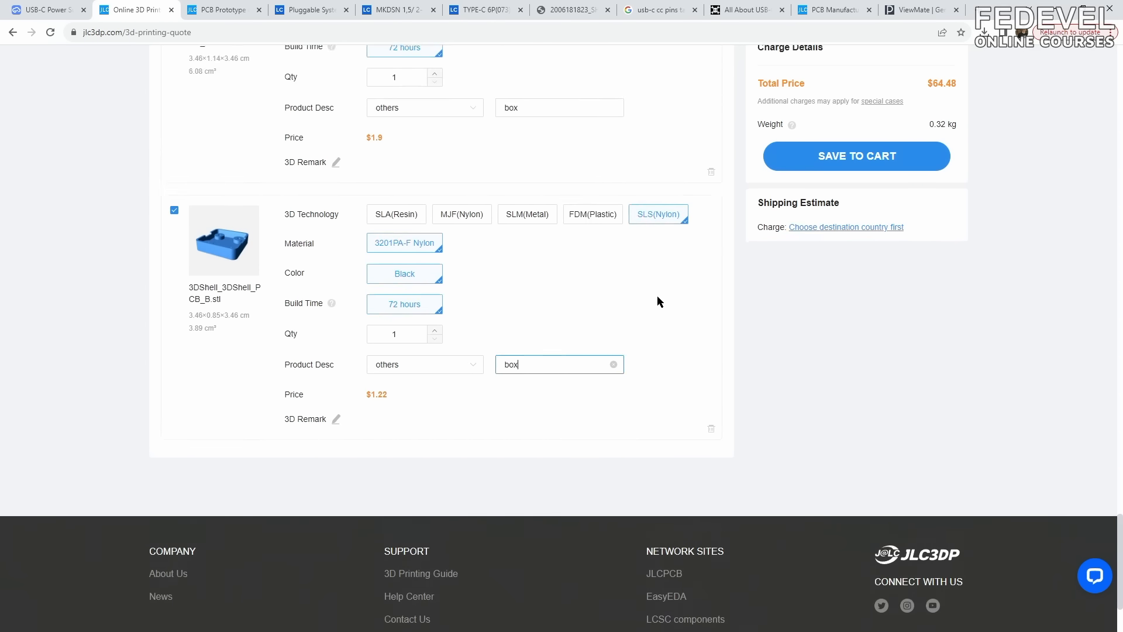
scroll(613, 214, "up", 15)
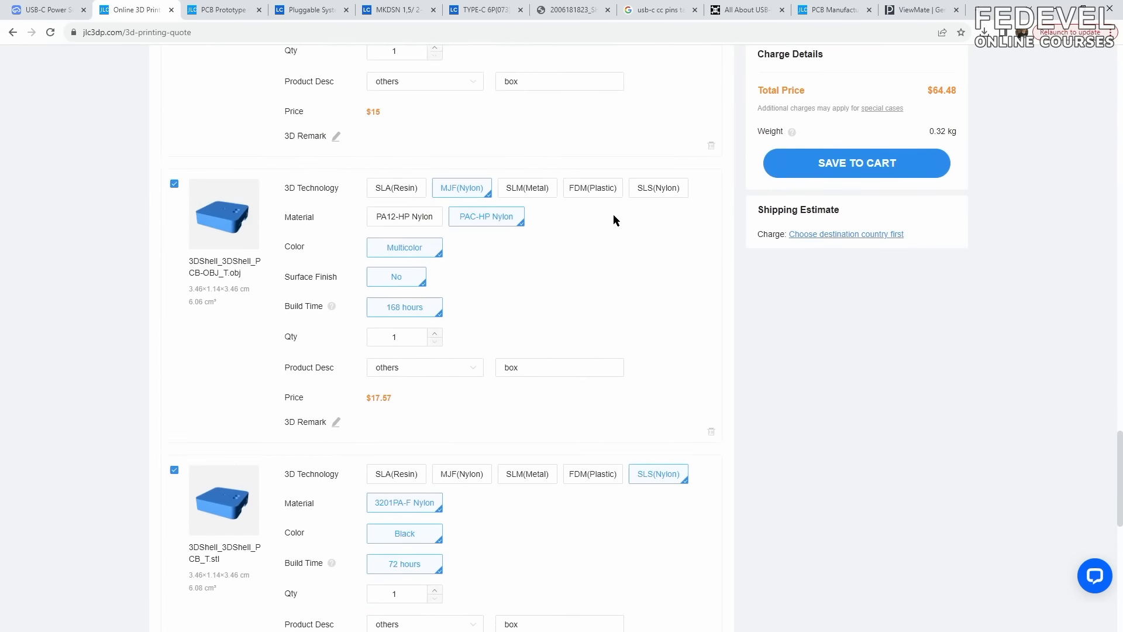
scroll(614, 215, "up", 20)
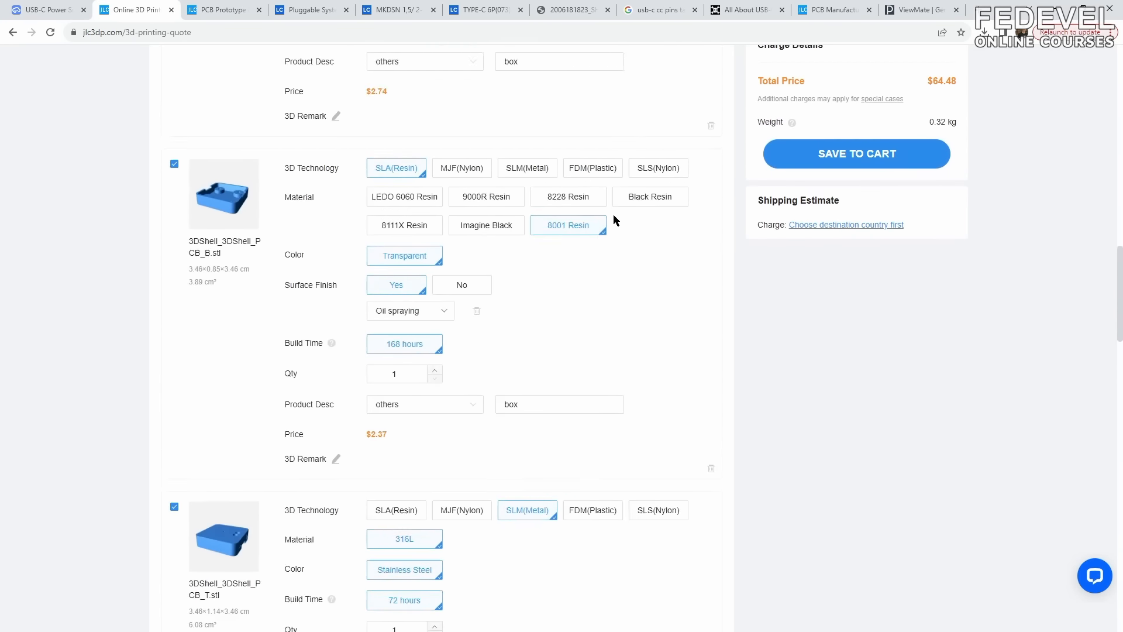
scroll(614, 214, "up", 5)
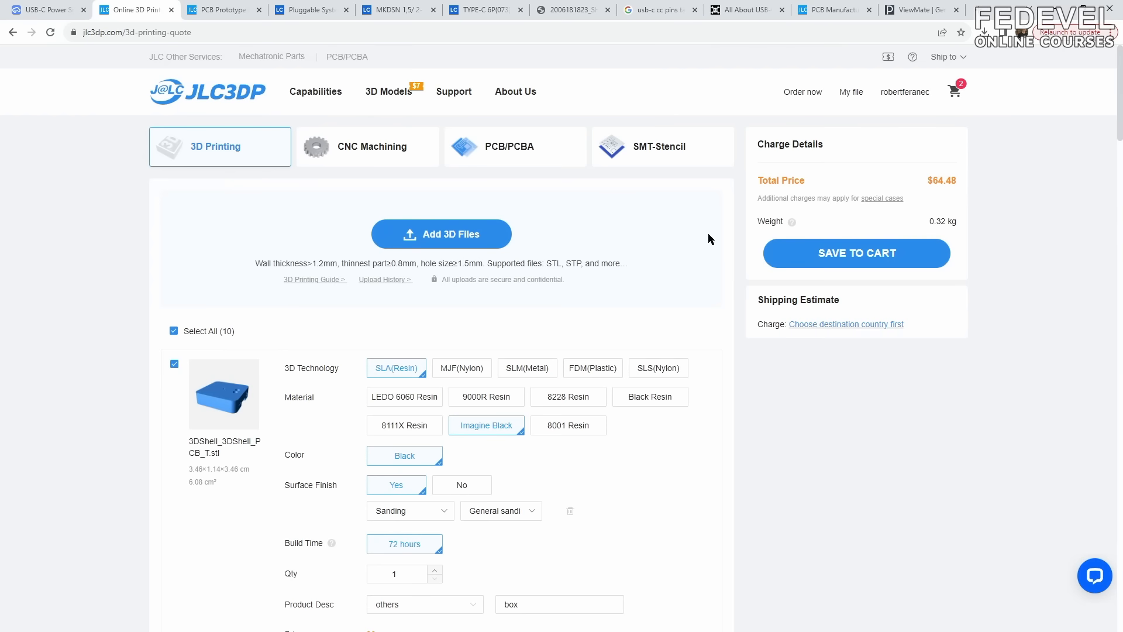
left_click(845, 255)
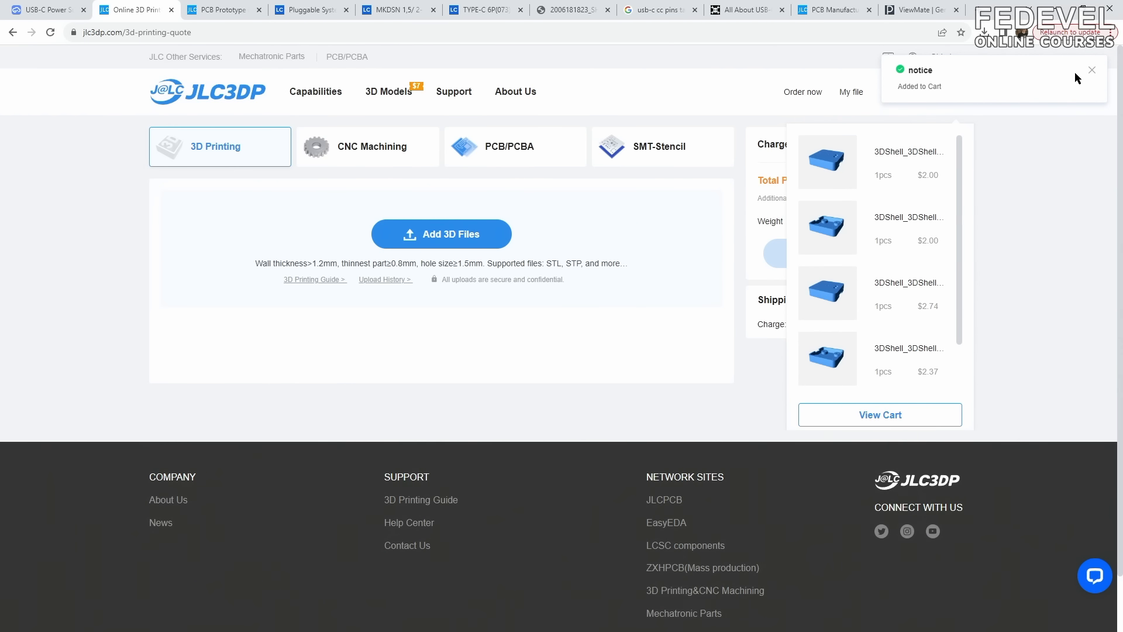
left_click(1091, 70)
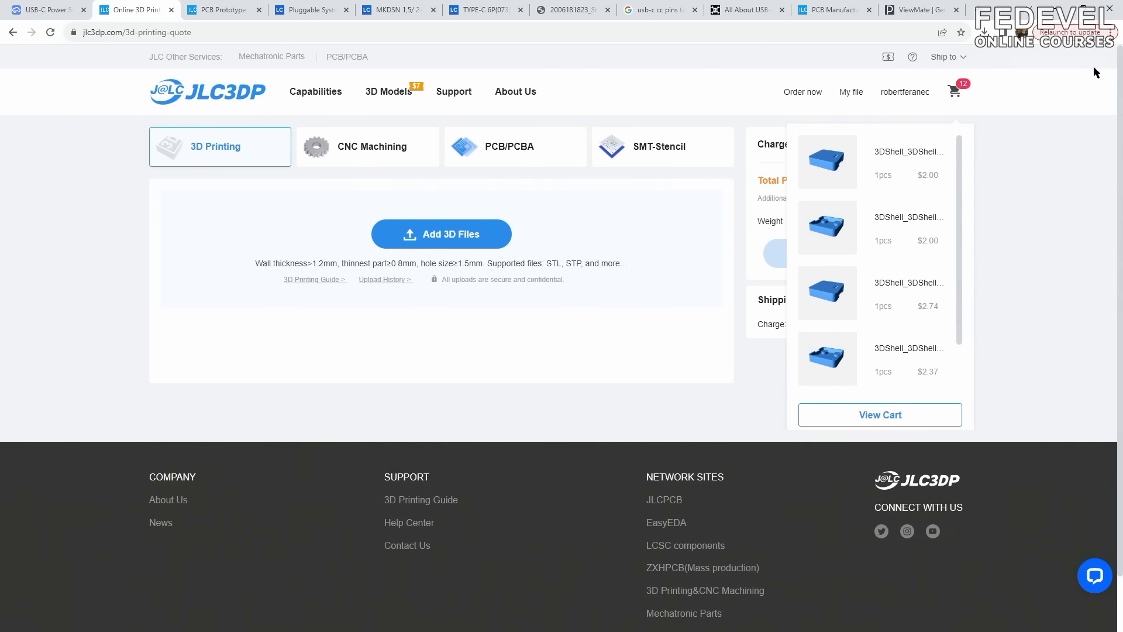
- Open the shopping cart and review its 3D Printing items and its PCB/PCBA/Stencil items
left_click(882, 415)
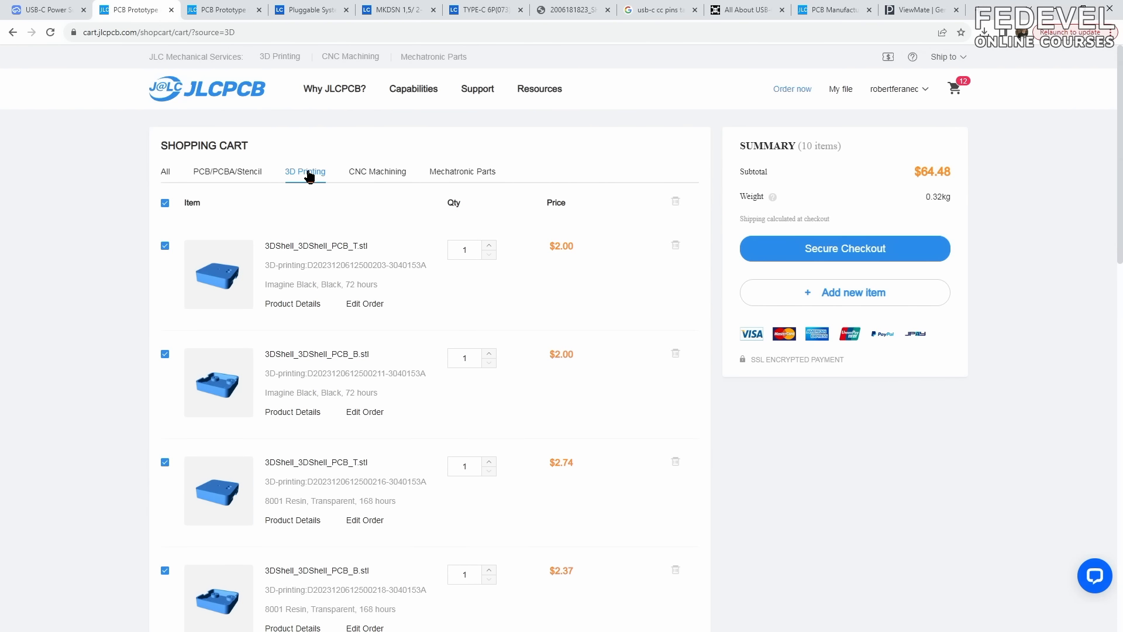
scroll(275, 262, "down", 10)
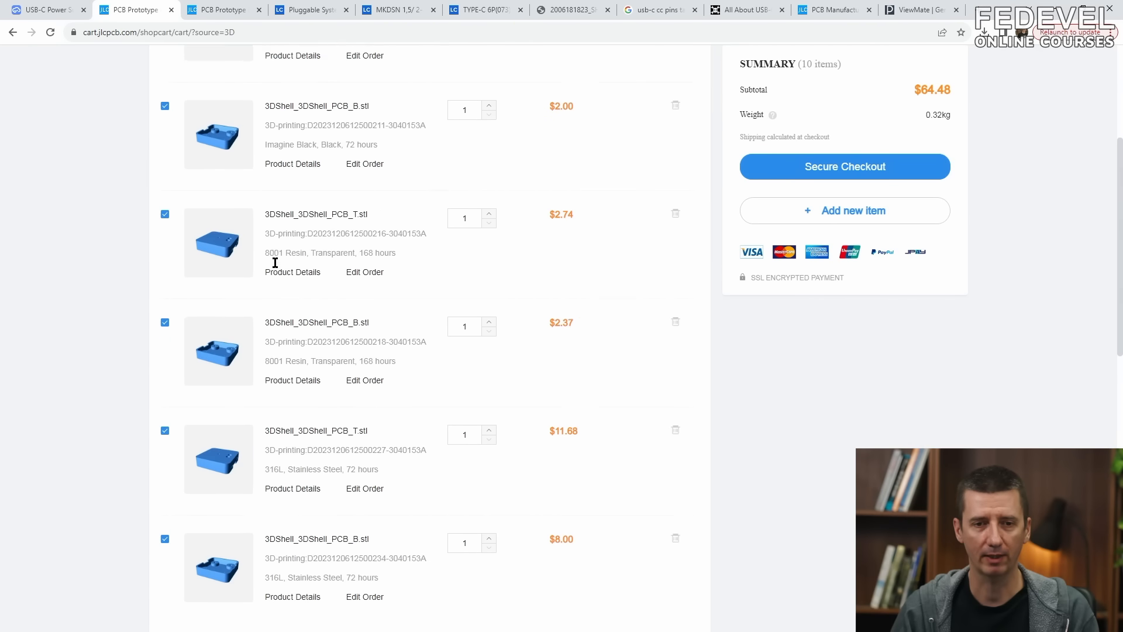
scroll(275, 263, "down", 6)
scroll(275, 264, "up", 15)
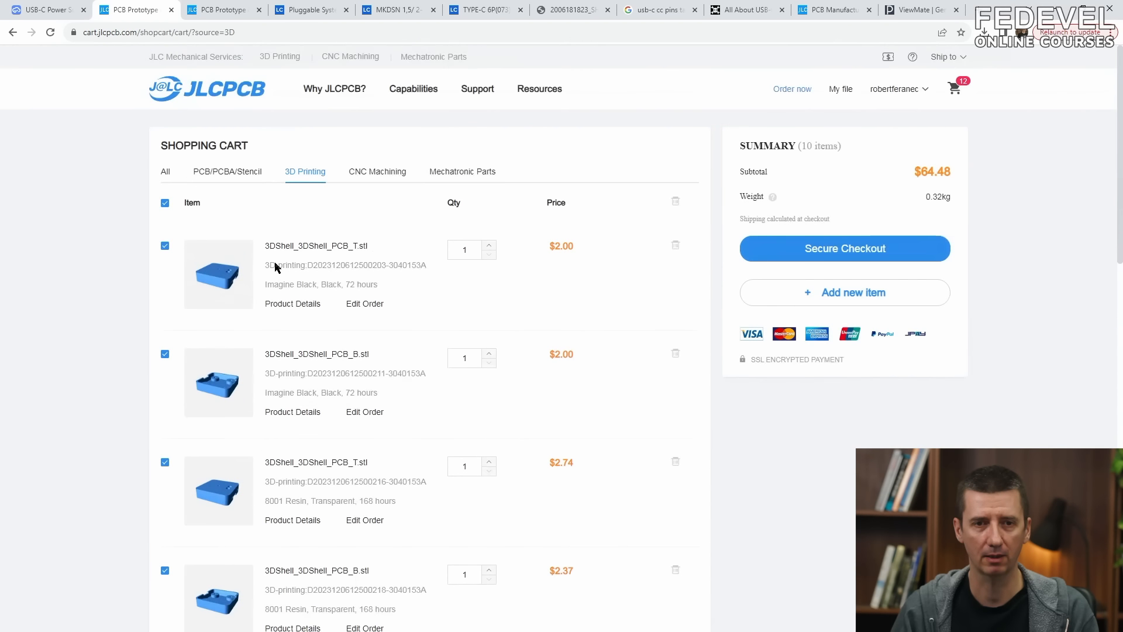
left_click(242, 172)
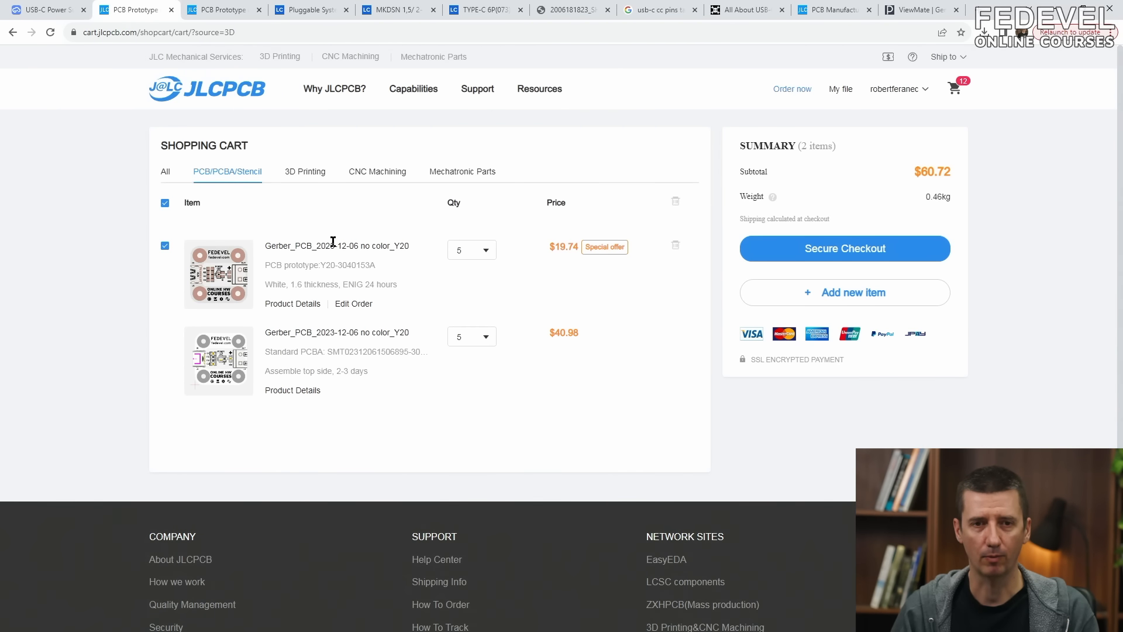
scroll(332, 241, "down", 2)
scroll(333, 241, "up", 2)
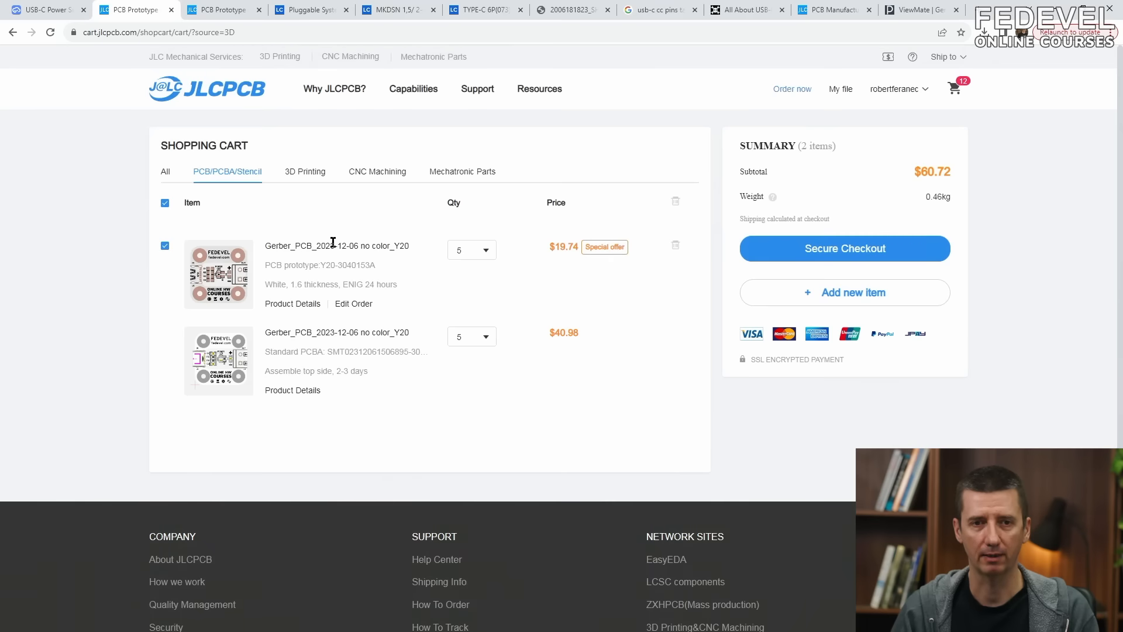
- Try to check out all cart items together and dismiss the shipping notice
left_click(164, 175)
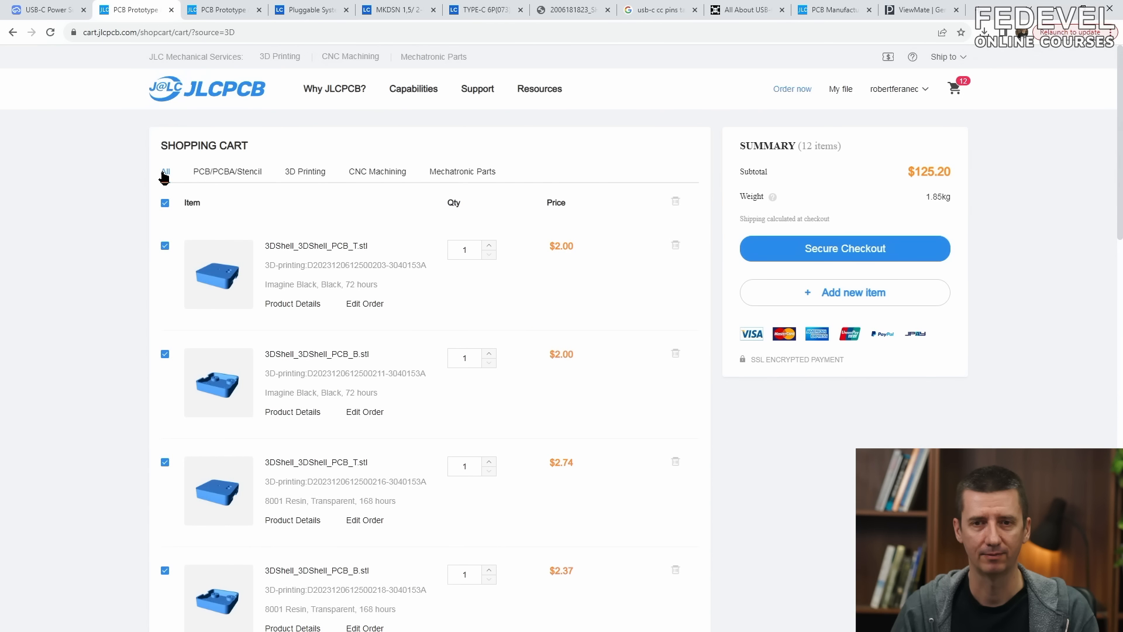
left_click(834, 252)
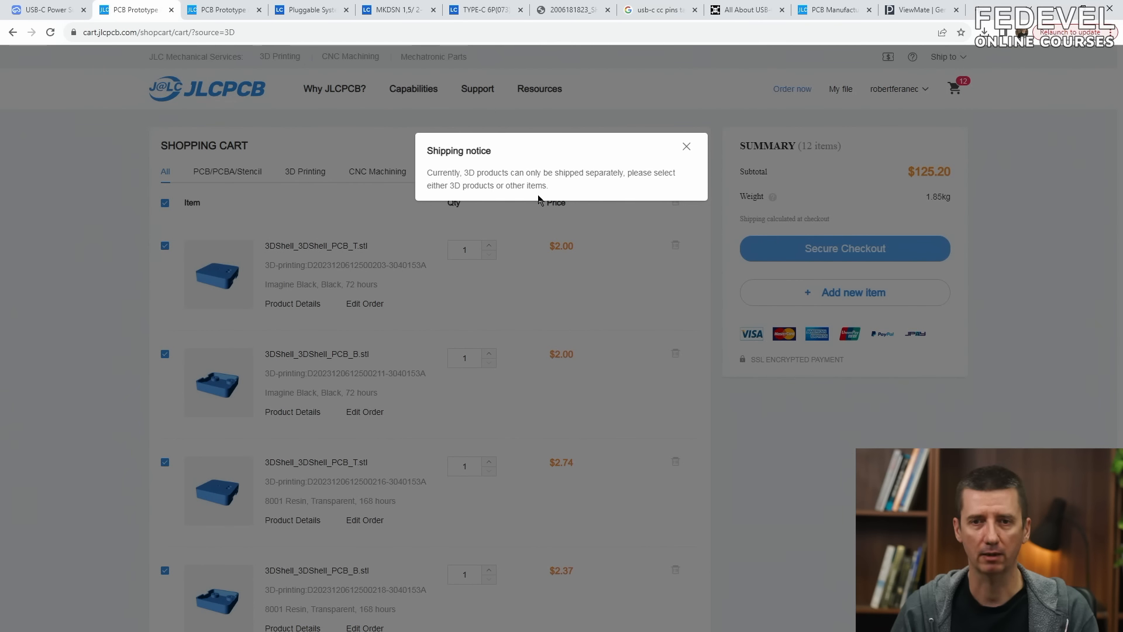
left_click(686, 151)
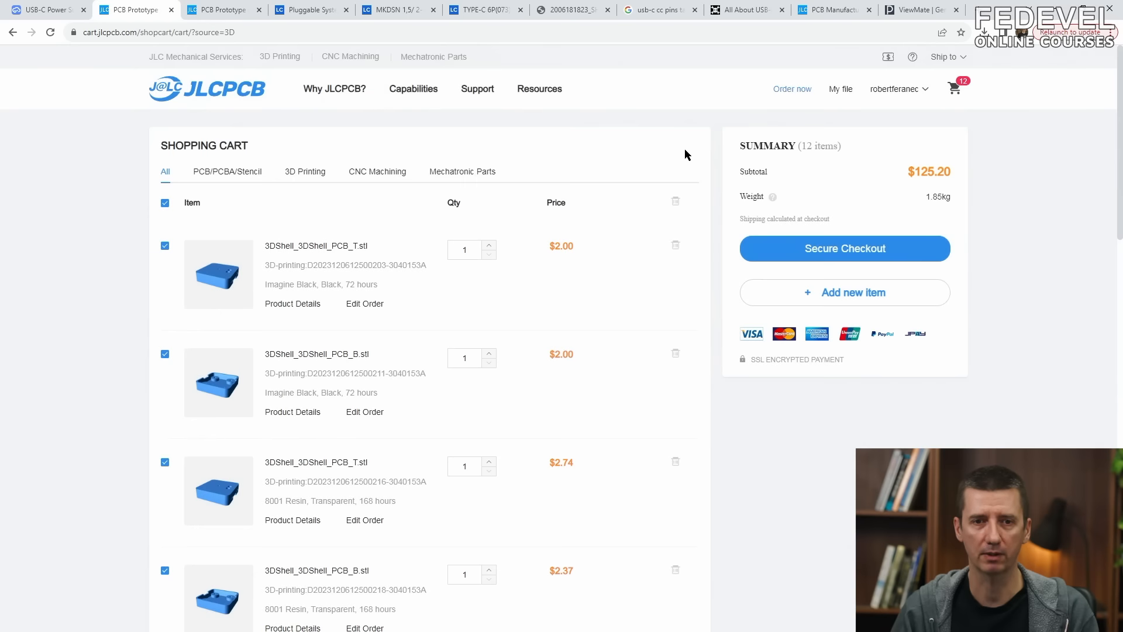
- Check out only the PCB/PCBA/Stencil items, continuing to the shipping methods with the default shipping address and the same billing address
left_click(241, 172)
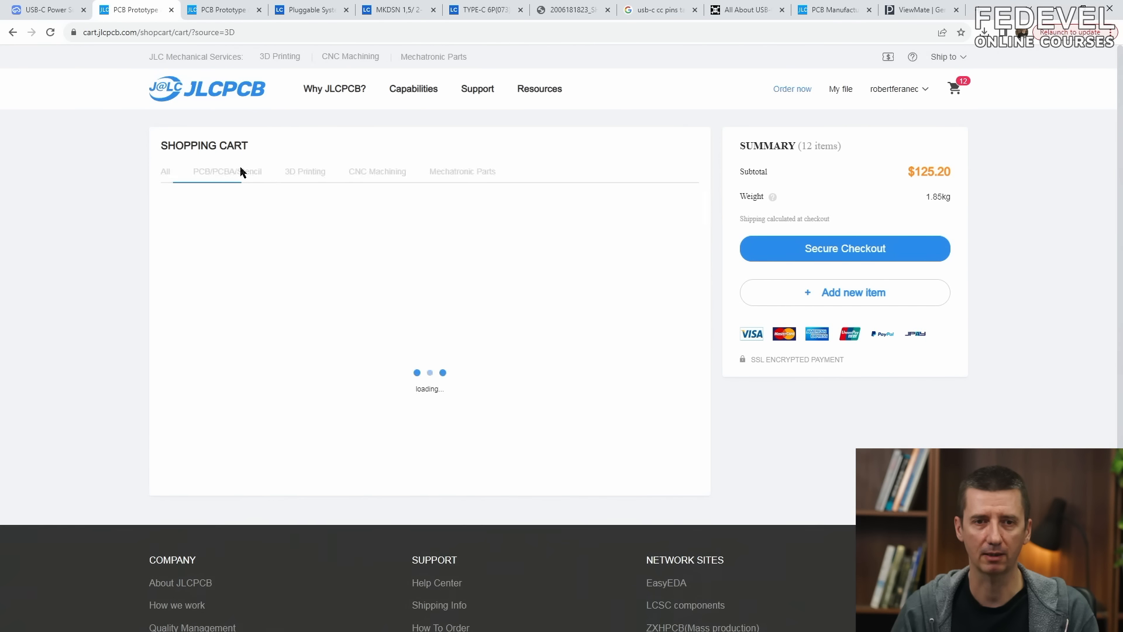
left_click(856, 250)
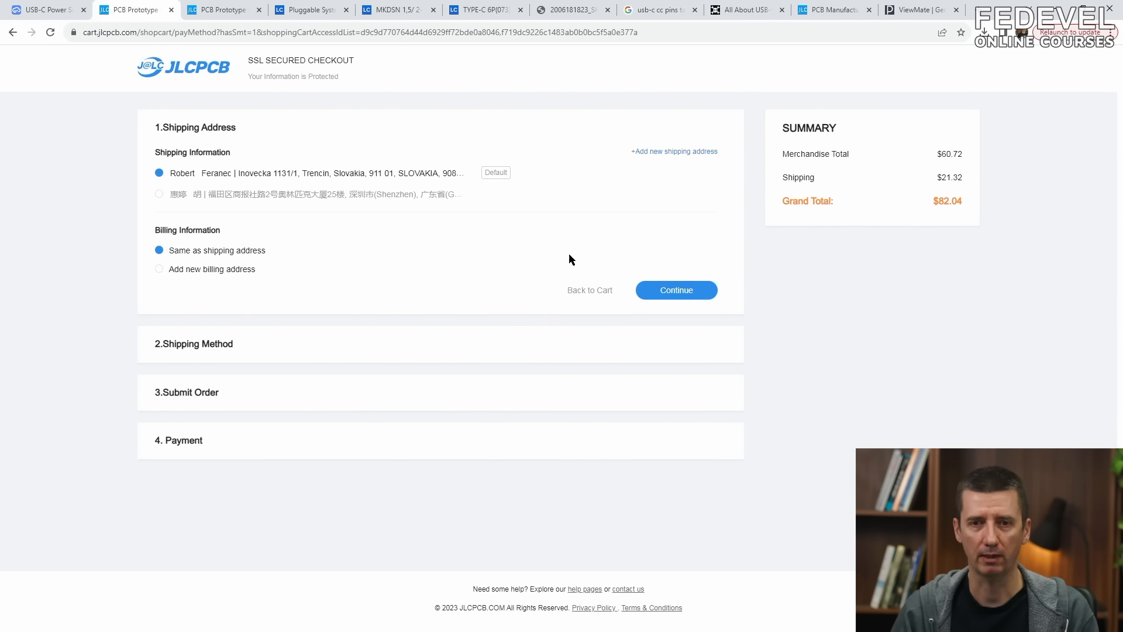
left_click(674, 289)
scroll(585, 269, "down", 1)
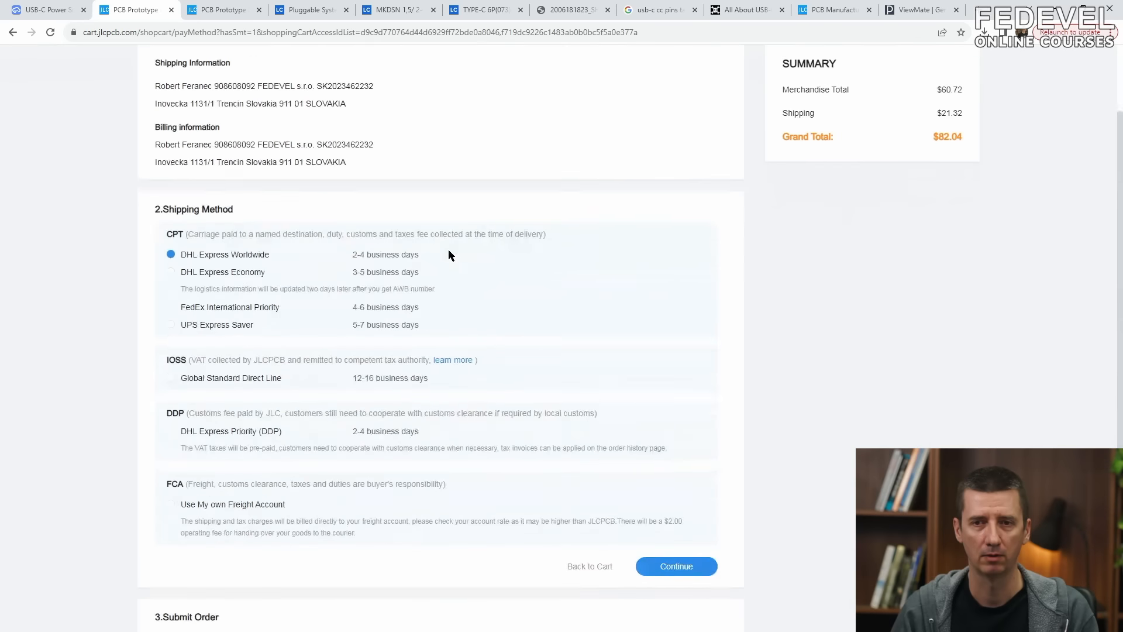
scroll(448, 250, "down", 1)
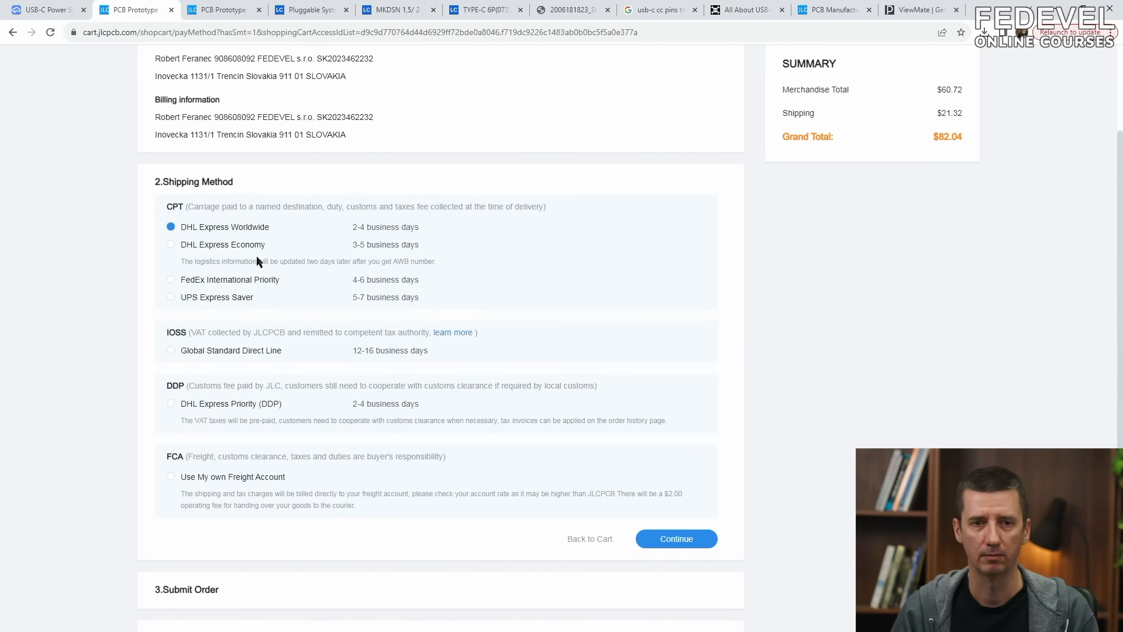